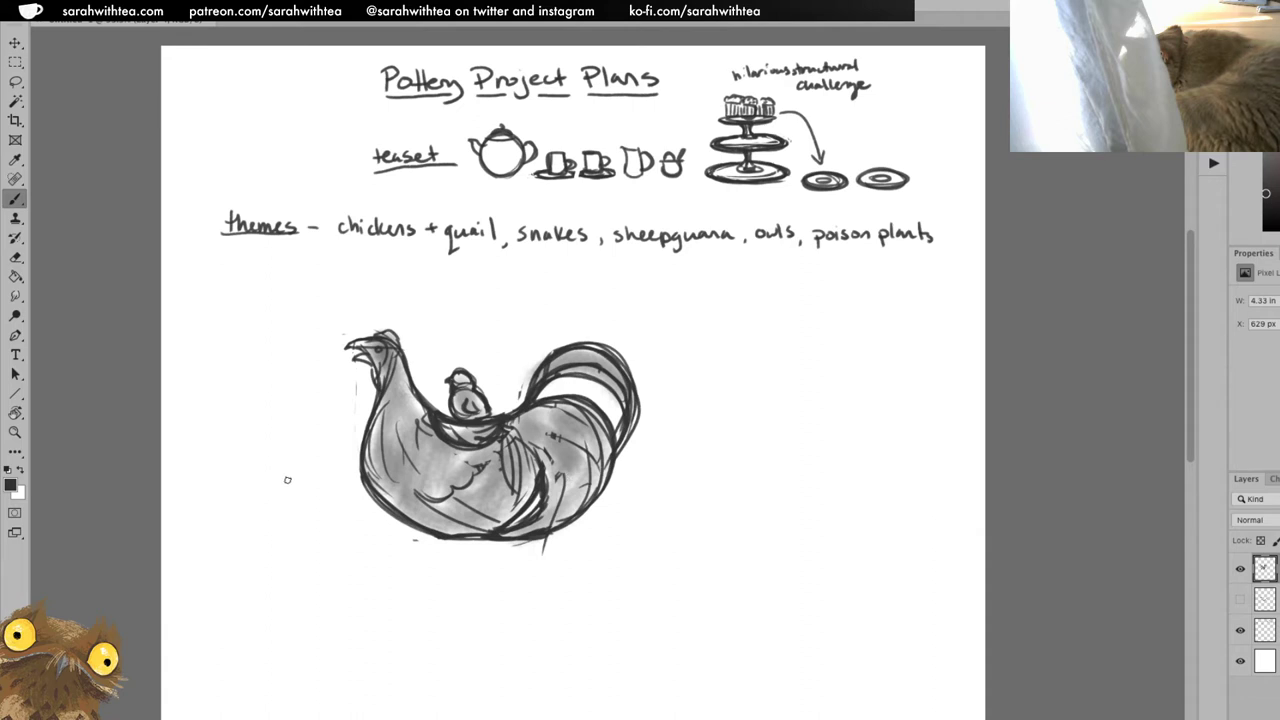
Draw a small dark egg outline in front of the hen's breast and erase the stray strokes around it.
{"action": "mouse_move", "coordinate": [274, 462]}
{"action": "left_mouse_down"}
{"action": "mouse_move", "coordinate": [300, 502]}
{"action": "mouse_move", "coordinate": [316, 468]}
{"action": "mouse_move", "coordinate": [292, 504]}
{"action": "mouse_move", "coordinate": [314, 482]}
{"action": "left_mouse_up"}
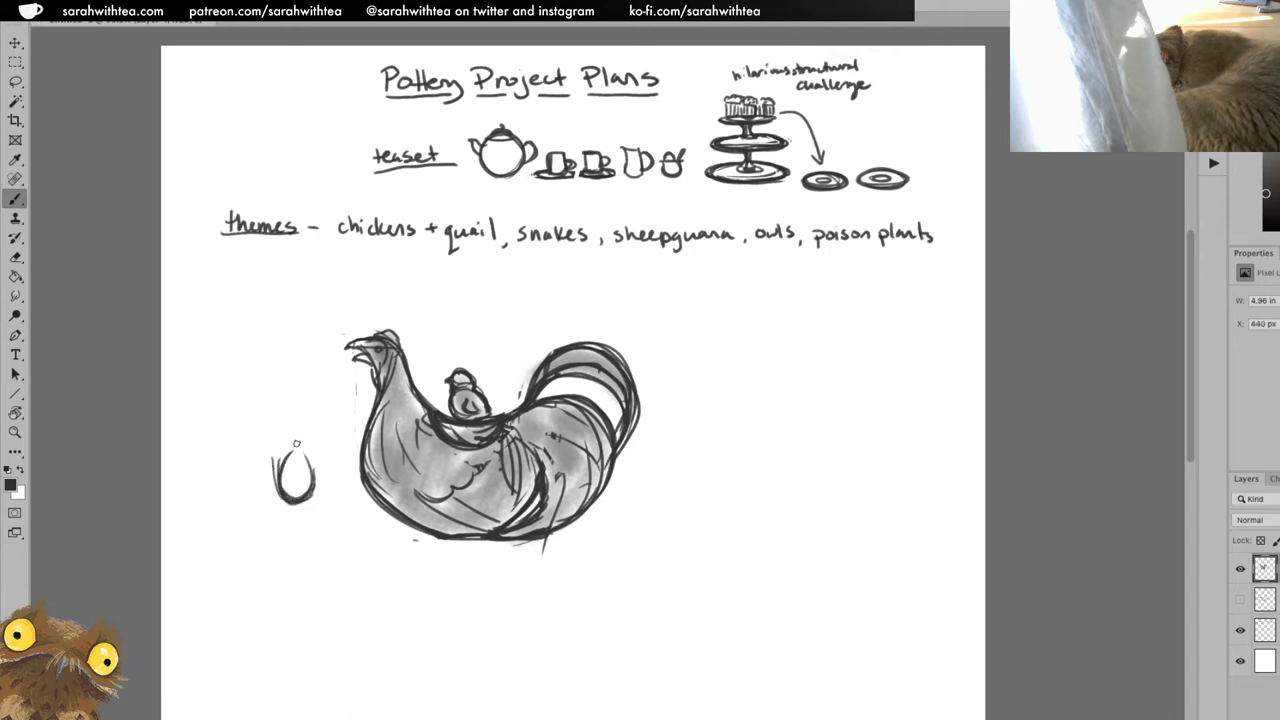
{"action": "mouse_move", "coordinate": [294, 440]}
{"action": "left_mouse_down"}
{"action": "mouse_move", "coordinate": [310, 498]}
{"action": "mouse_move", "coordinate": [280, 472]}
{"action": "mouse_move", "coordinate": [284, 496]}
{"action": "left_mouse_up"}
{"action": "key", "text": "e"}
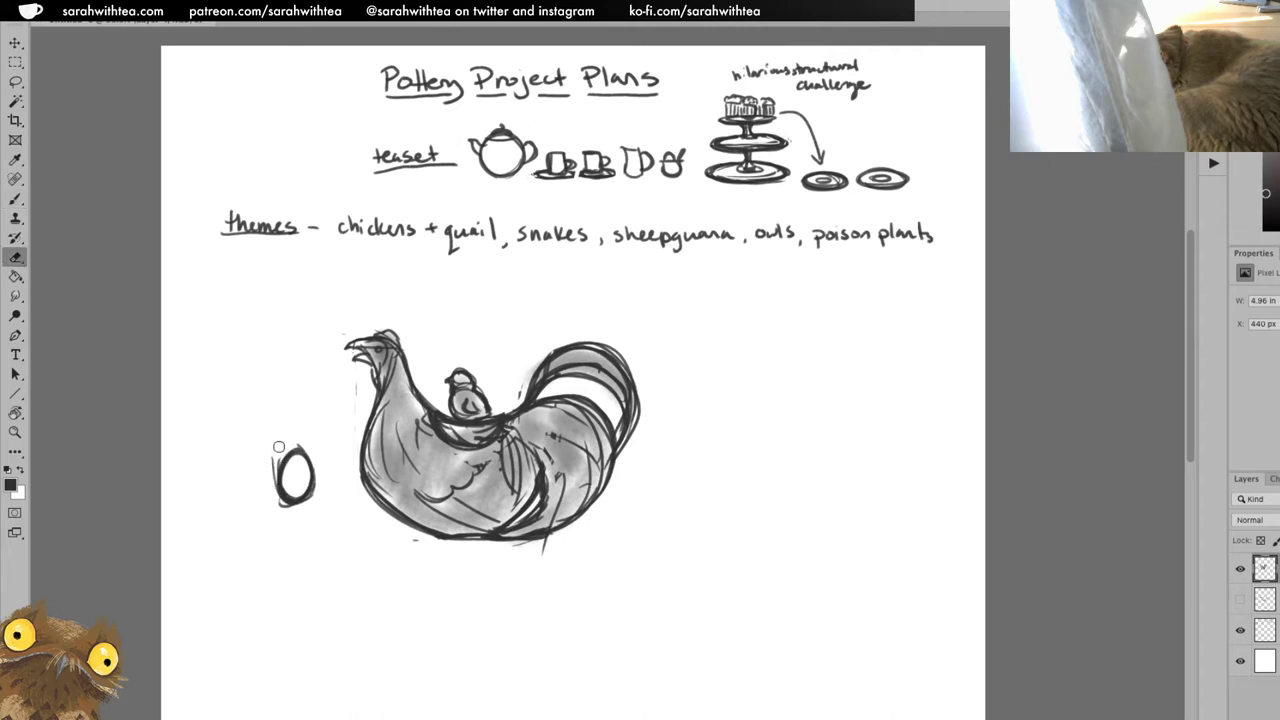
{"action": "mouse_move", "coordinate": [277, 452]}
{"action": "left_mouse_down"}
{"action": "mouse_move", "coordinate": [274, 495]}
{"action": "mouse_move", "coordinate": [290, 508]}
{"action": "mouse_move", "coordinate": [312, 500]}
{"action": "mouse_move", "coordinate": [280, 506]}
{"action": "mouse_move", "coordinate": [291, 514]}
{"action": "left_mouse_up"}
Draw a zigzag crack across the upper part of the egg and erase the shell above it.
{"action": "key", "text": "z"}
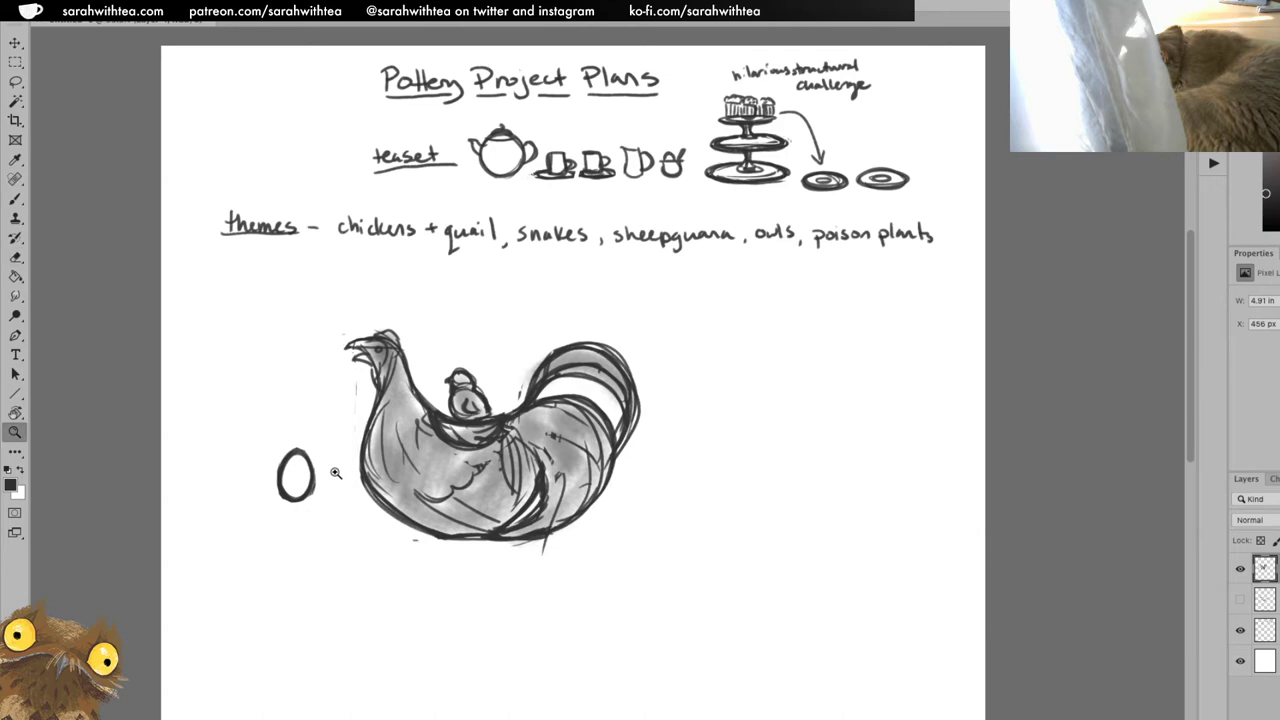
{"action": "mouse_move", "coordinate": [336, 473]}
{"action": "left_mouse_down"}
{"action": "mouse_move", "coordinate": [351, 449]}
{"action": "mouse_move", "coordinate": [343, 466]}
{"action": "mouse_move", "coordinate": [606, 397]}
{"action": "mouse_move", "coordinate": [591, 392]}
{"action": "left_mouse_up"}
{"action": "key", "text": "b"}
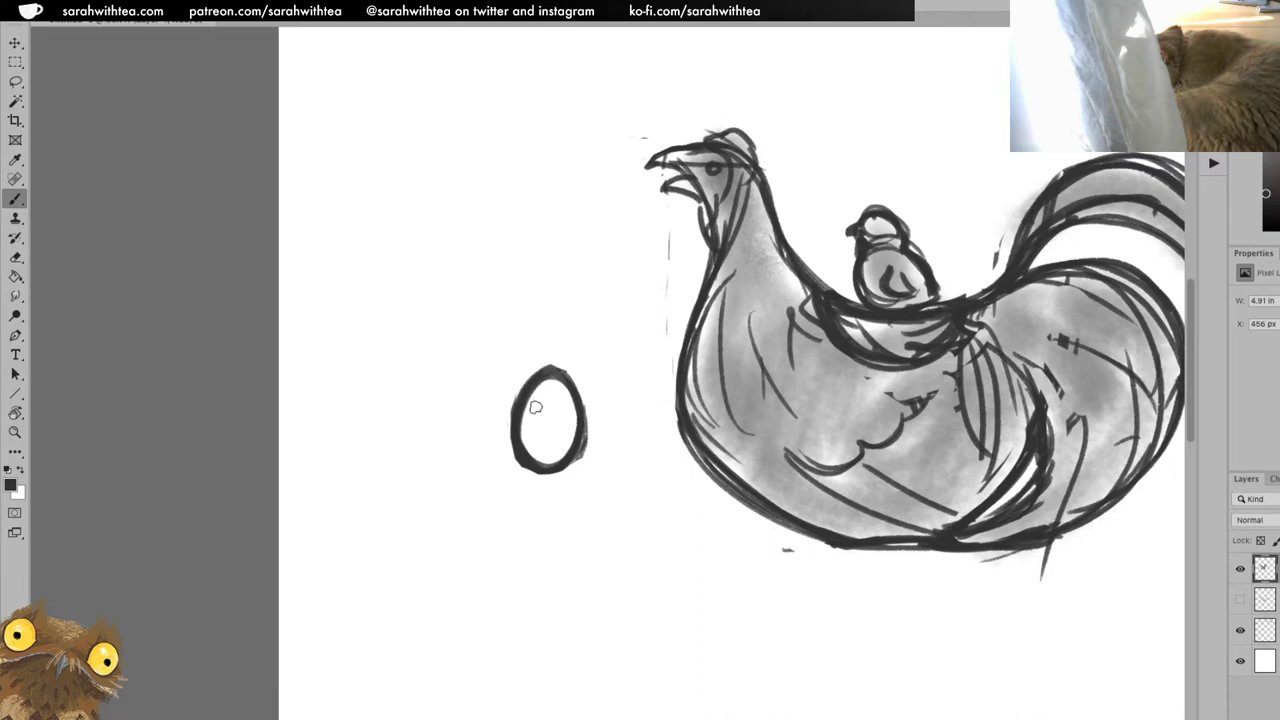
{"action": "mouse_move", "coordinate": [526, 404]}
{"action": "left_mouse_down"}
{"action": "mouse_move", "coordinate": [560, 410]}
{"action": "mouse_move", "coordinate": [580, 395]}
{"action": "mouse_move", "coordinate": [570, 377]}
{"action": "mouse_move", "coordinate": [528, 377]}
{"action": "mouse_move", "coordinate": [530, 389]}
{"action": "mouse_move", "coordinate": [565, 368]}
{"action": "mouse_move", "coordinate": [584, 395]}
{"action": "left_mouse_up"}
{"action": "key", "text": "e"}
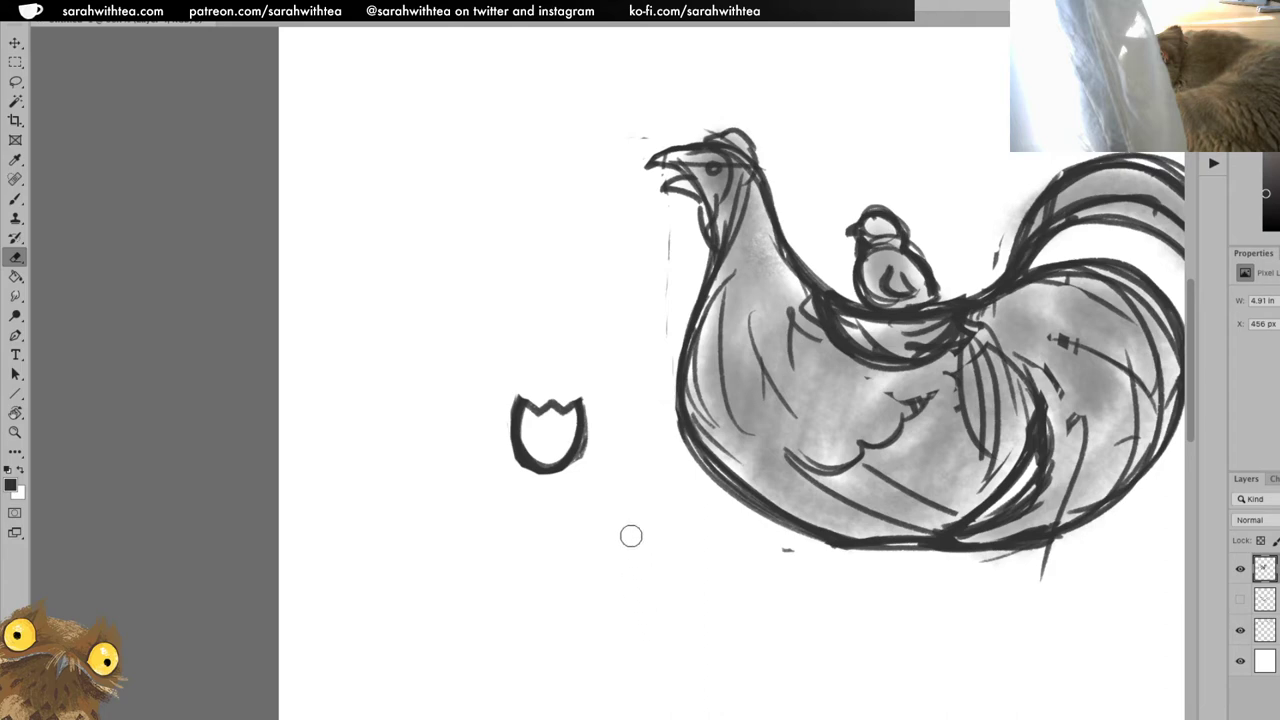
Rework the eggshell's outline and jagged rim into a wider, more irregular broken cup with a thinner line.
{"action": "key", "text": "b"}
{"action": "mouse_move", "coordinate": [586, 418]}
{"action": "left_mouse_down"}
{"action": "mouse_move", "coordinate": [602, 410]}
{"action": "mouse_move", "coordinate": [585, 448]}
{"action": "left_mouse_up"}
{"action": "key", "text": "ctrl+z"}
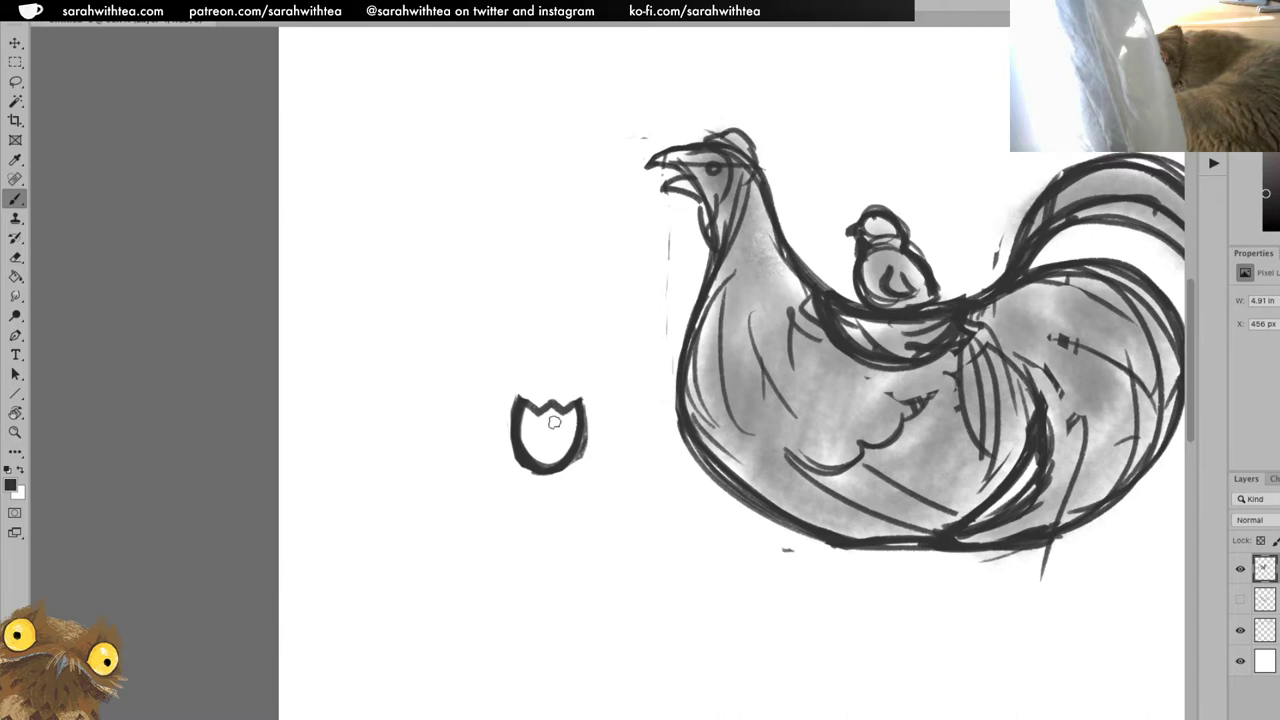
{"action": "key", "text": "e"}
{"action": "mouse_move", "coordinate": [536, 414]}
{"action": "left_mouse_down"}
{"action": "mouse_move", "coordinate": [543, 453]}
{"action": "mouse_move", "coordinate": [524, 428]}
{"action": "mouse_move", "coordinate": [541, 449]}
{"action": "mouse_move", "coordinate": [568, 446]}
{"action": "mouse_move", "coordinate": [576, 405]}
{"action": "mouse_move", "coordinate": [553, 396]}
{"action": "mouse_move", "coordinate": [522, 464]}
{"action": "mouse_move", "coordinate": [518, 447]}
{"action": "mouse_move", "coordinate": [565, 459]}
{"action": "mouse_move", "coordinate": [513, 402]}
{"action": "mouse_move", "coordinate": [520, 460]}
{"action": "mouse_move", "coordinate": [548, 473]}
{"action": "mouse_move", "coordinate": [519, 443]}
{"action": "mouse_move", "coordinate": [546, 469]}
{"action": "mouse_move", "coordinate": [573, 429]}
{"action": "mouse_move", "coordinate": [577, 462]}
{"action": "mouse_move", "coordinate": [550, 472]}
{"action": "mouse_move", "coordinate": [587, 435]}
{"action": "mouse_move", "coordinate": [575, 458]}
{"action": "mouse_move", "coordinate": [571, 405]}
{"action": "left_mouse_up"}
{"action": "key", "text": "b"}
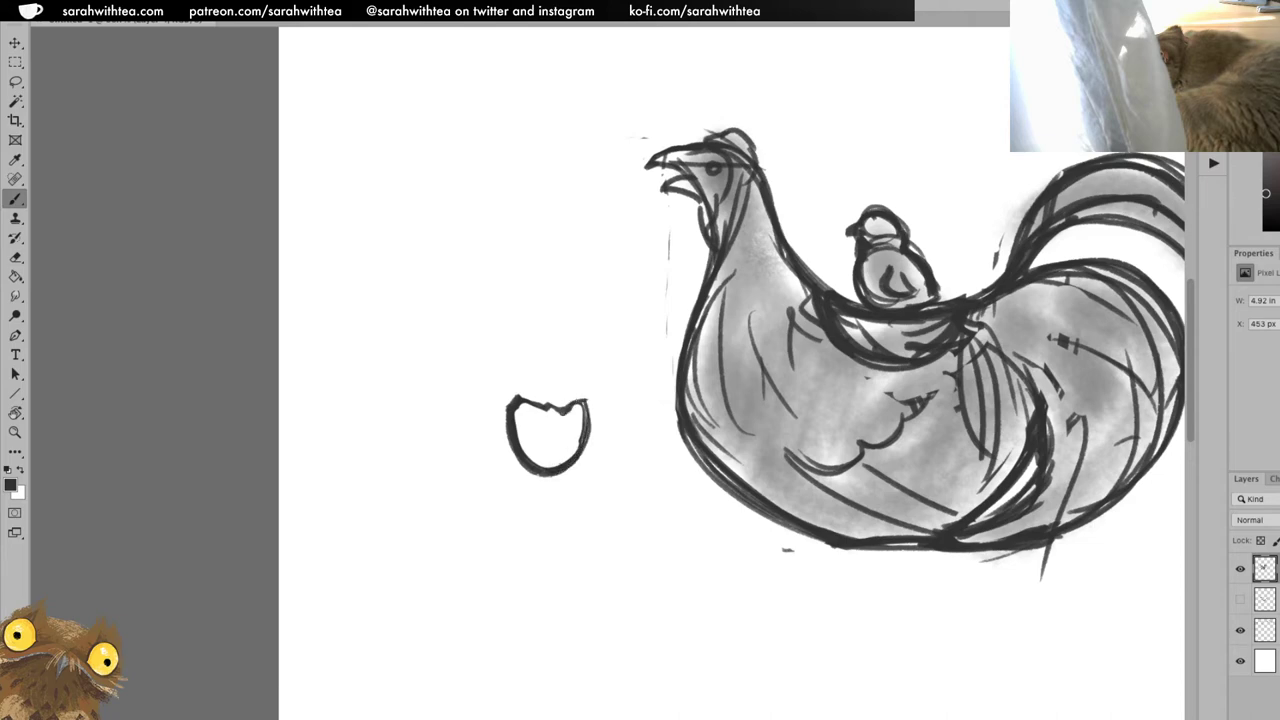
{"action": "left_click_drag", "start_coordinate": [518, 396], "coordinate": [536, 476]}
Select the eggshell cup, enlarge it by free transform, and reposition it slightly lower in front of the hen.
{"action": "key", "text": "l"}
{"action": "mouse_move", "coordinate": [562, 494]}
{"action": "left_mouse_down"}
{"action": "mouse_move", "coordinate": [560, 354]}
{"action": "mouse_move", "coordinate": [626, 418]}
{"action": "mouse_move", "coordinate": [565, 493]}
{"action": "left_mouse_up"}
{"action": "key", "text": "ctrl+t"}
{"action": "mouse_move", "coordinate": [625, 352]}
{"action": "left_mouse_down"}
{"action": "mouse_move", "coordinate": [640, 343]}
{"action": "mouse_move", "coordinate": [638, 354]}
{"action": "left_mouse_up"}
{"action": "key", "text": "Return"}
{"action": "key", "text": "v"}
{"action": "left_click_drag", "start_coordinate": [603, 417], "coordinate": [587, 463]}
{"action": "key", "text": "ctrl+t"}
{"action": "mouse_move", "coordinate": [589, 417]}
{"action": "left_mouse_down"}
{"action": "mouse_move", "coordinate": [627, 382]}
{"action": "mouse_move", "coordinate": [593, 413]}
{"action": "left_mouse_up"}
{"action": "key", "text": "Return"}
{"action": "key", "text": "v"}
{"action": "left_click_drag", "start_coordinate": [555, 525], "coordinate": [548, 507]}
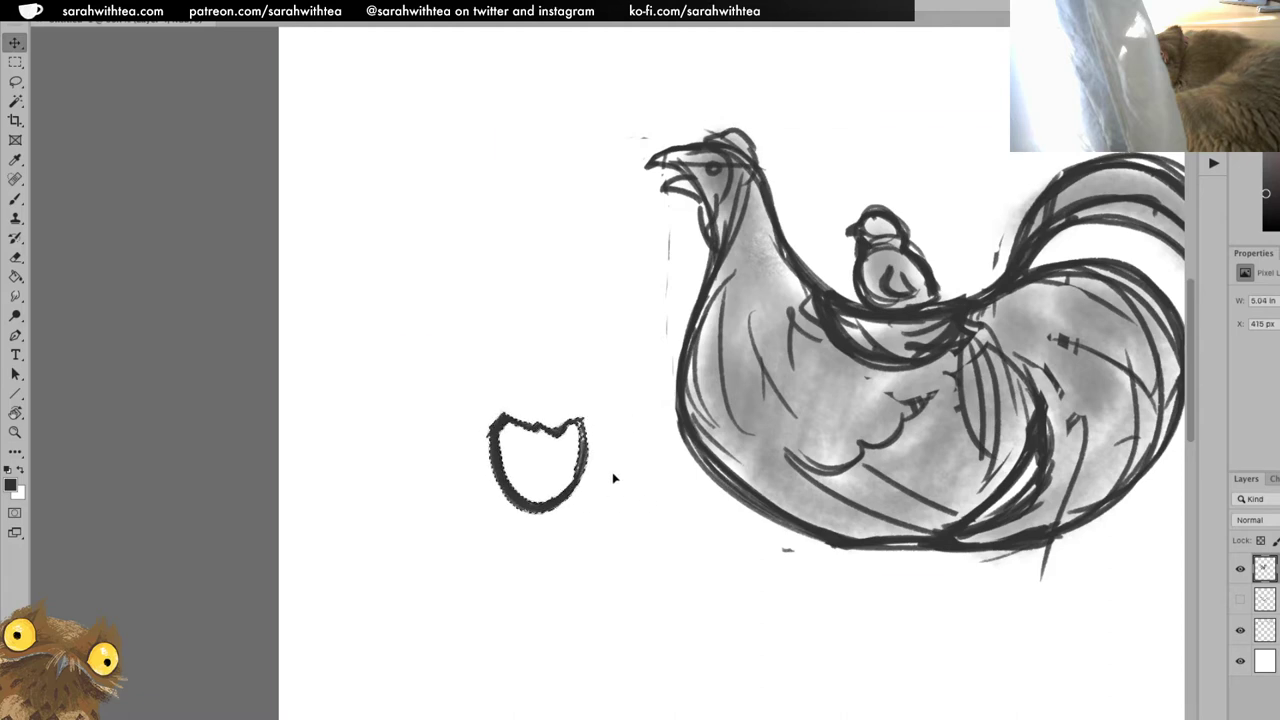
{"action": "key", "text": "ctrl+d"}
Round off the pointed tip on the far side of the shell's rim and tidy the broken edge.
{"action": "key", "text": "b"}
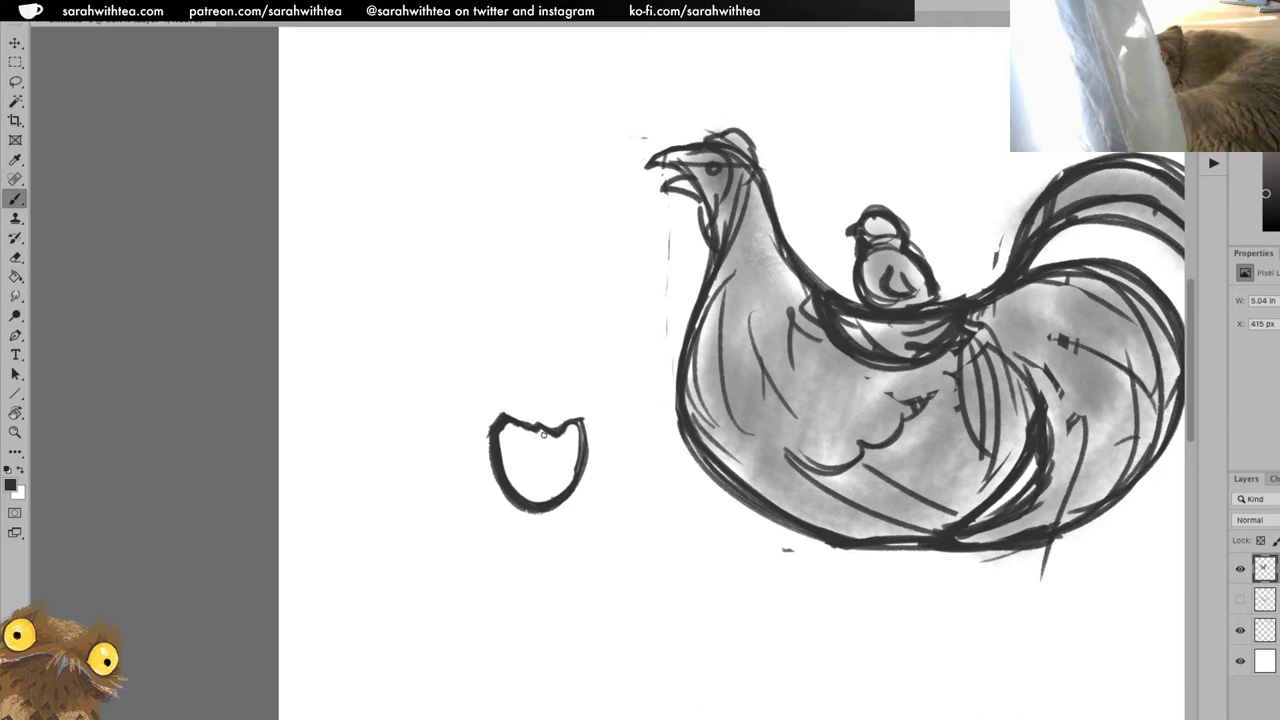
{"action": "key", "text": "e"}
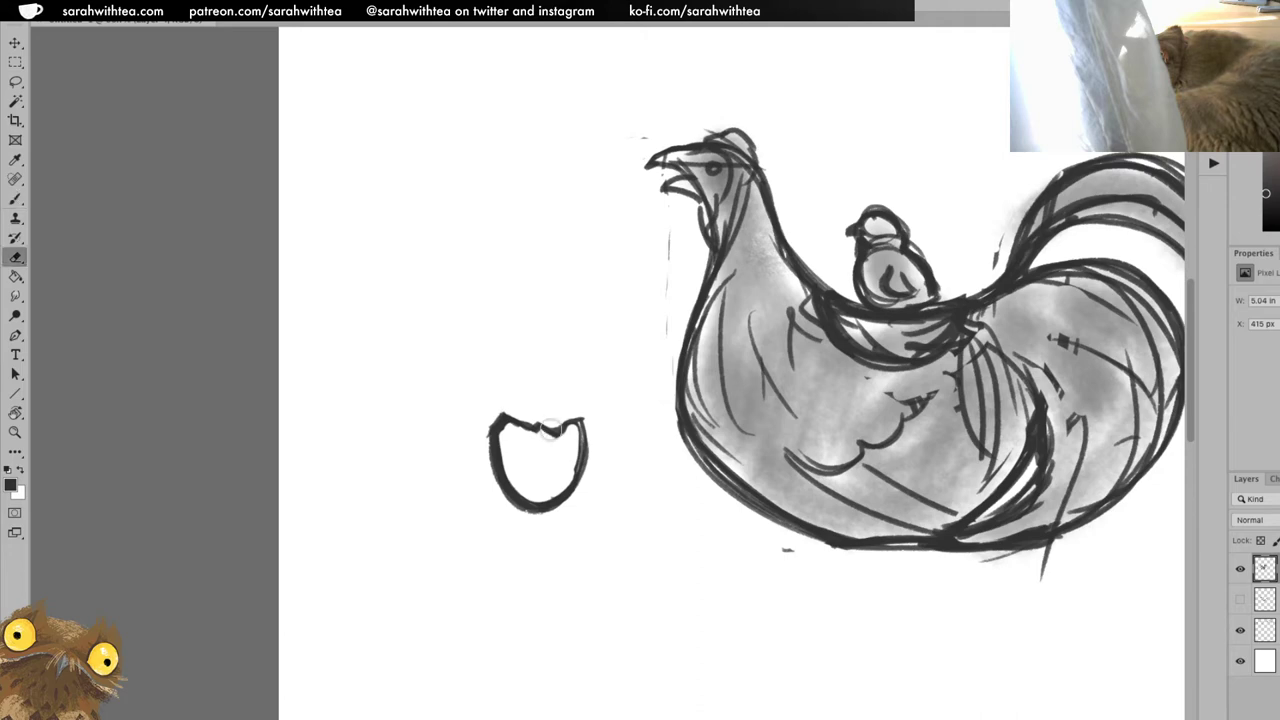
{"action": "mouse_move", "coordinate": [494, 411]}
{"action": "left_mouse_down"}
{"action": "mouse_move", "coordinate": [501, 479]}
{"action": "mouse_move", "coordinate": [482, 424]}
{"action": "left_mouse_up"}
{"action": "key", "text": "b"}
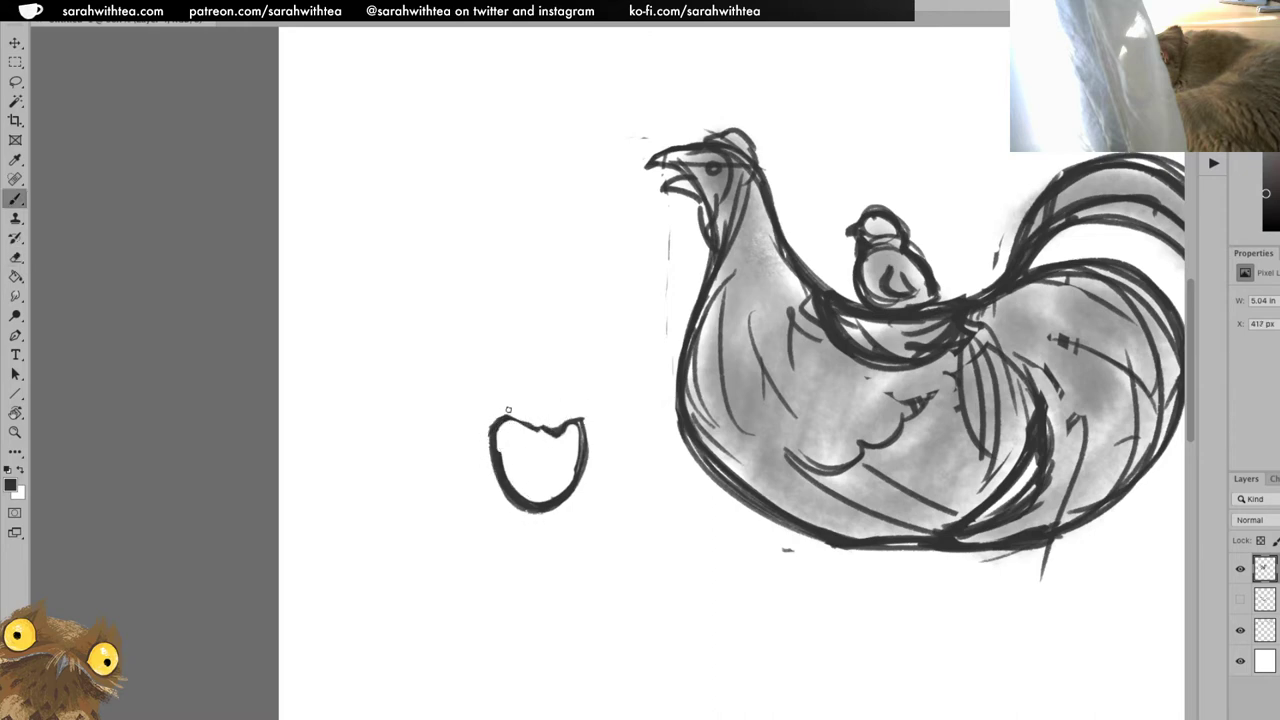
{"action": "key", "text": "e"}
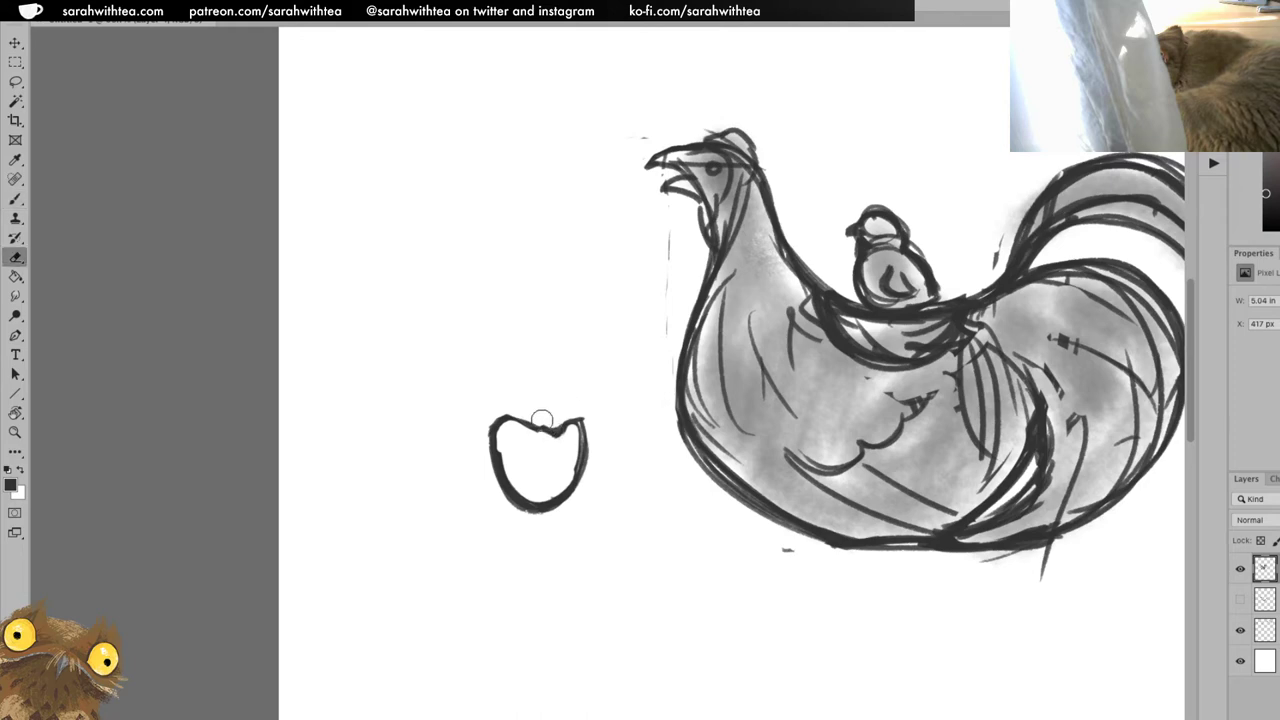
{"action": "key", "text": "b"}
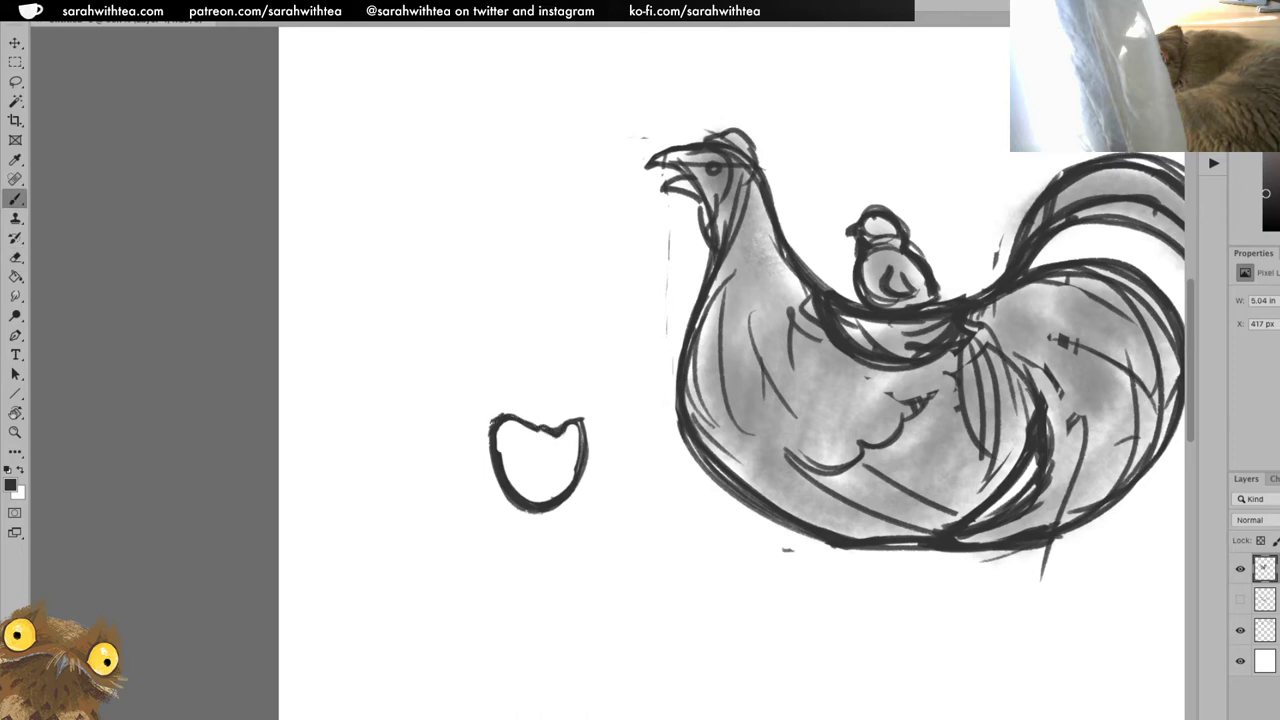
Thin and even out the eggshell cup's outline along its sides and base by alternately erasing and redrawing.
{"action": "key", "text": "e"}
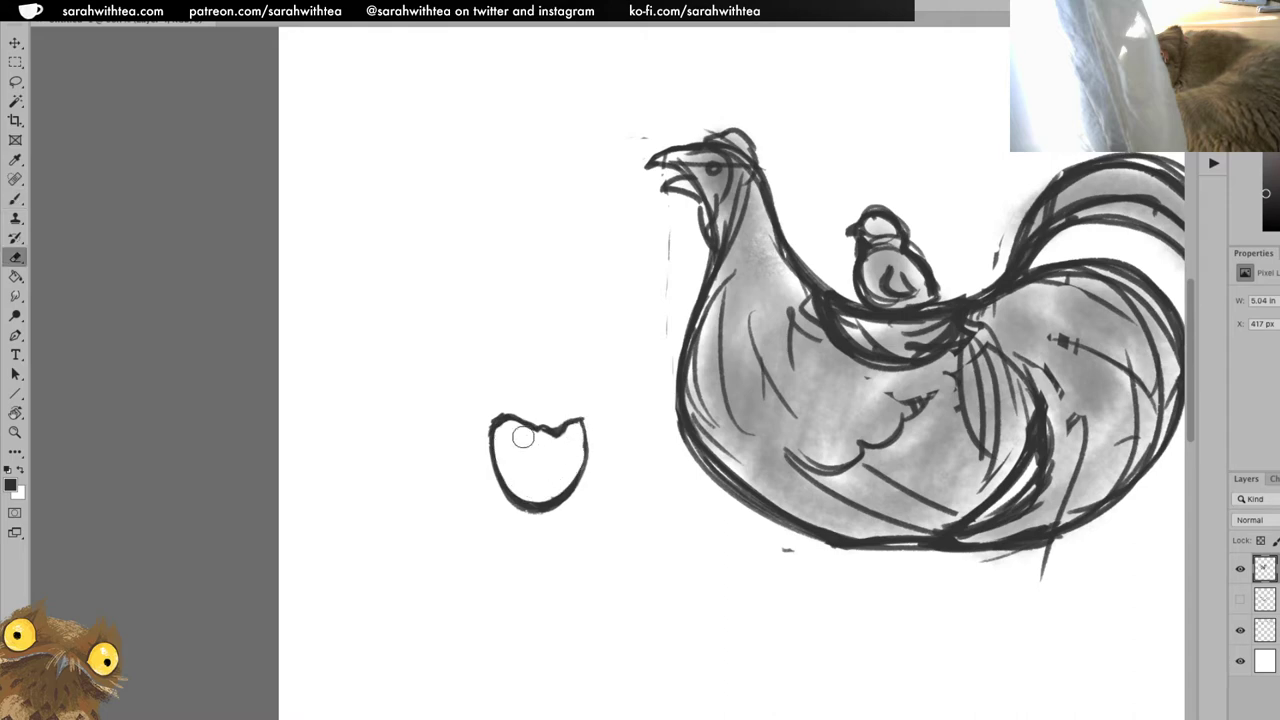
{"action": "left_click_drag", "start_coordinate": [514, 406], "coordinate": [500, 409]}
{"action": "key", "text": "b"}
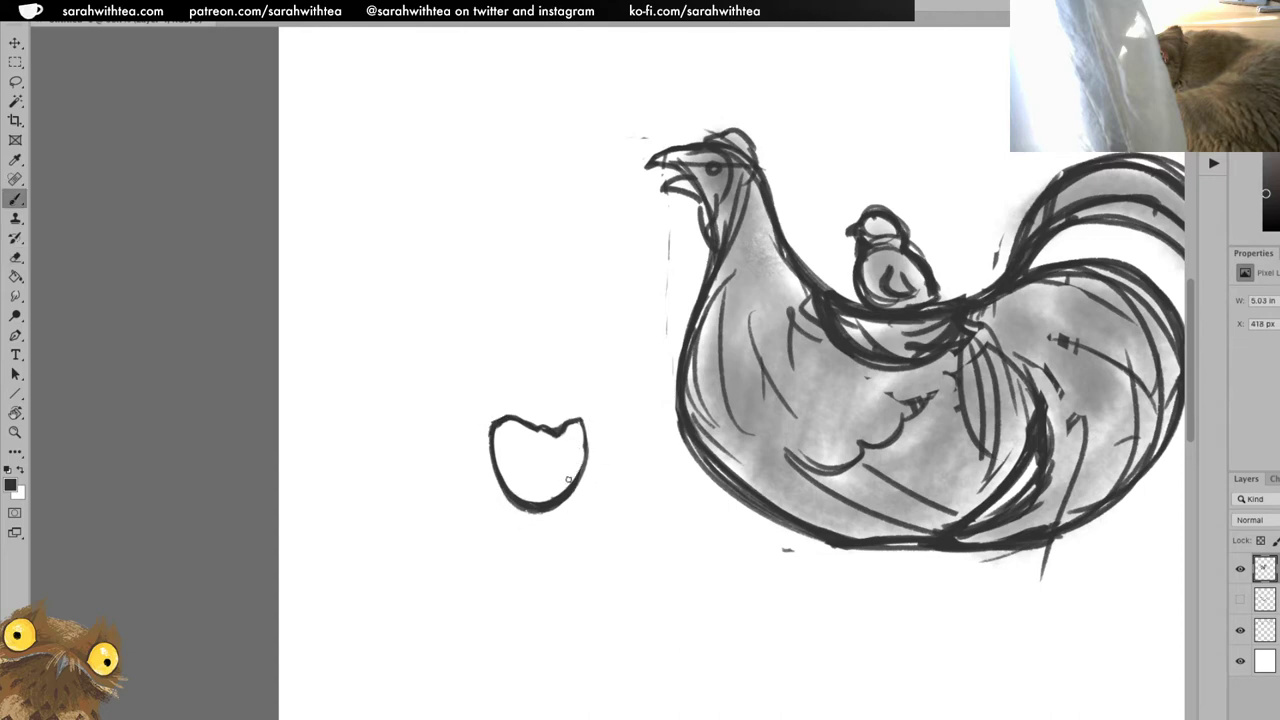
{"action": "left_click_drag", "start_coordinate": [528, 501], "coordinate": [494, 470]}
{"action": "key", "text": "e"}
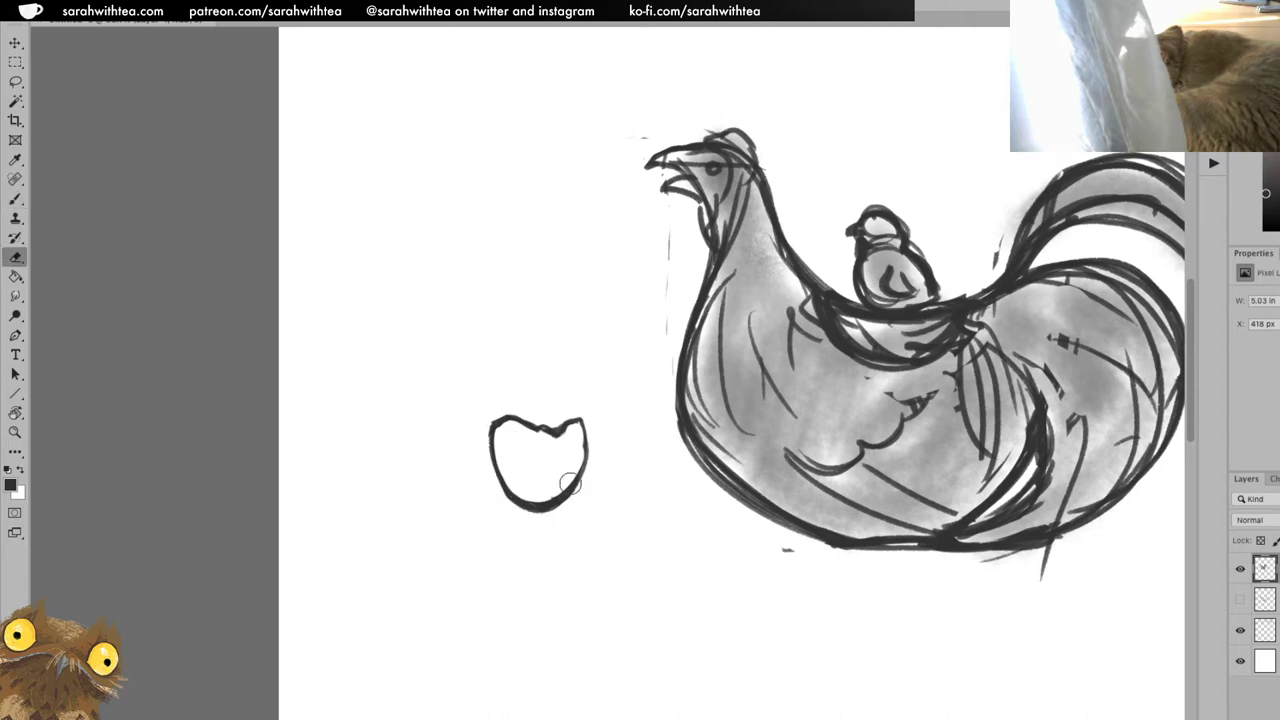
{"action": "key", "text": "b"}
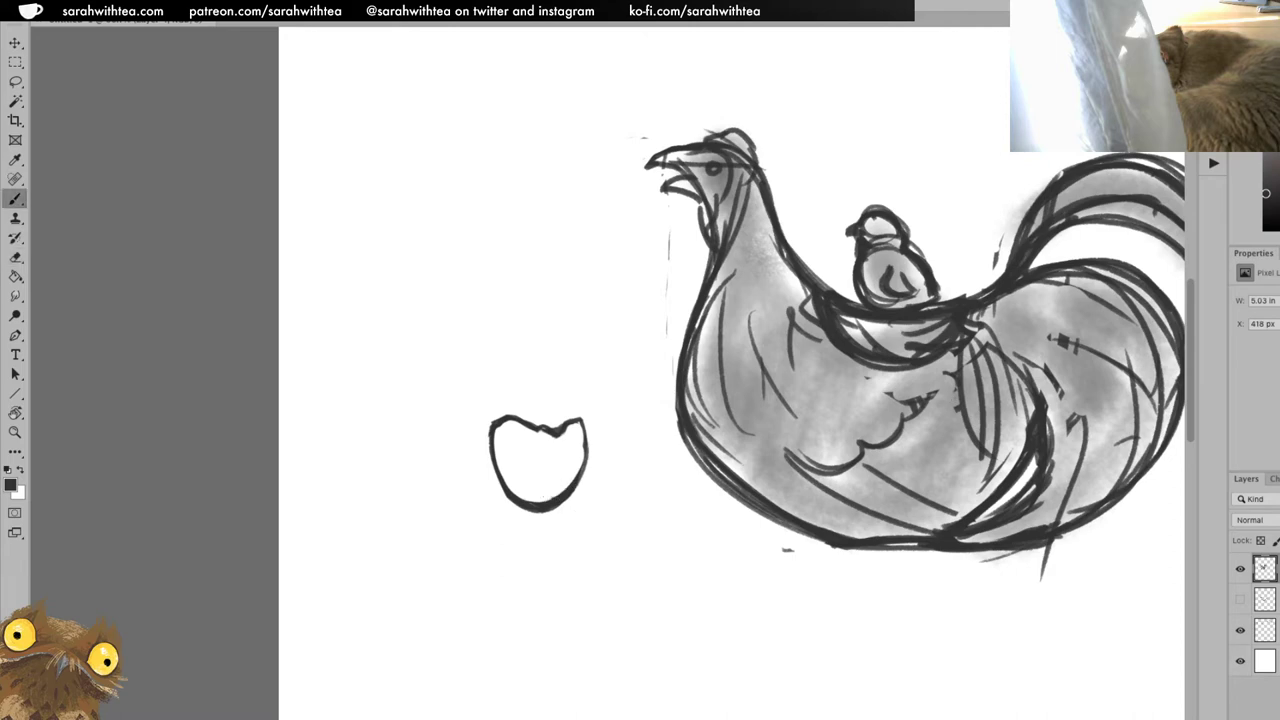
Add a new layer above the sketch and set the brush colour to an orange-brown.
{"action": "key", "text": "super+shift+alt+n"}
{"action": "left_click", "coordinate": [11, 485]}
{"action": "left_click", "coordinate": [935, 440]}
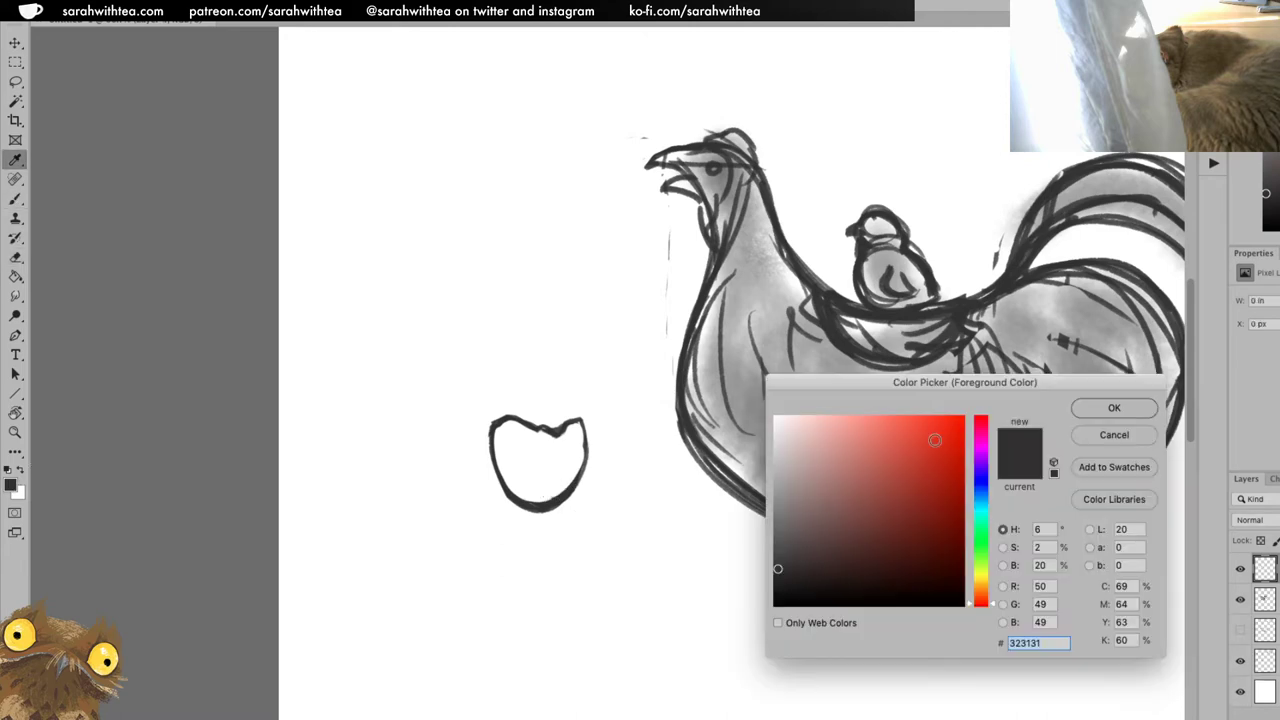
{"action": "left_click", "coordinate": [918, 488]}
{"action": "left_click_drag", "start_coordinate": [981, 589], "coordinate": [980, 596]}
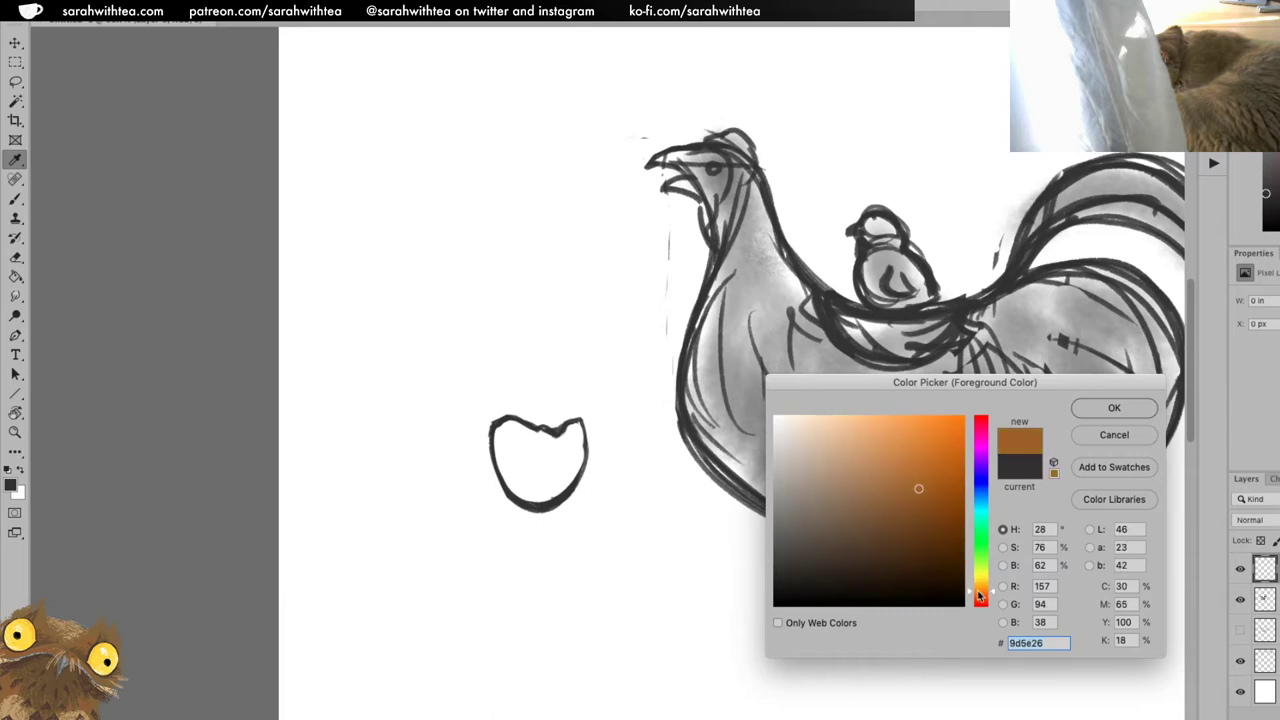
{"action": "left_click", "coordinate": [1114, 407]}
{"action": "key", "text": "b"}
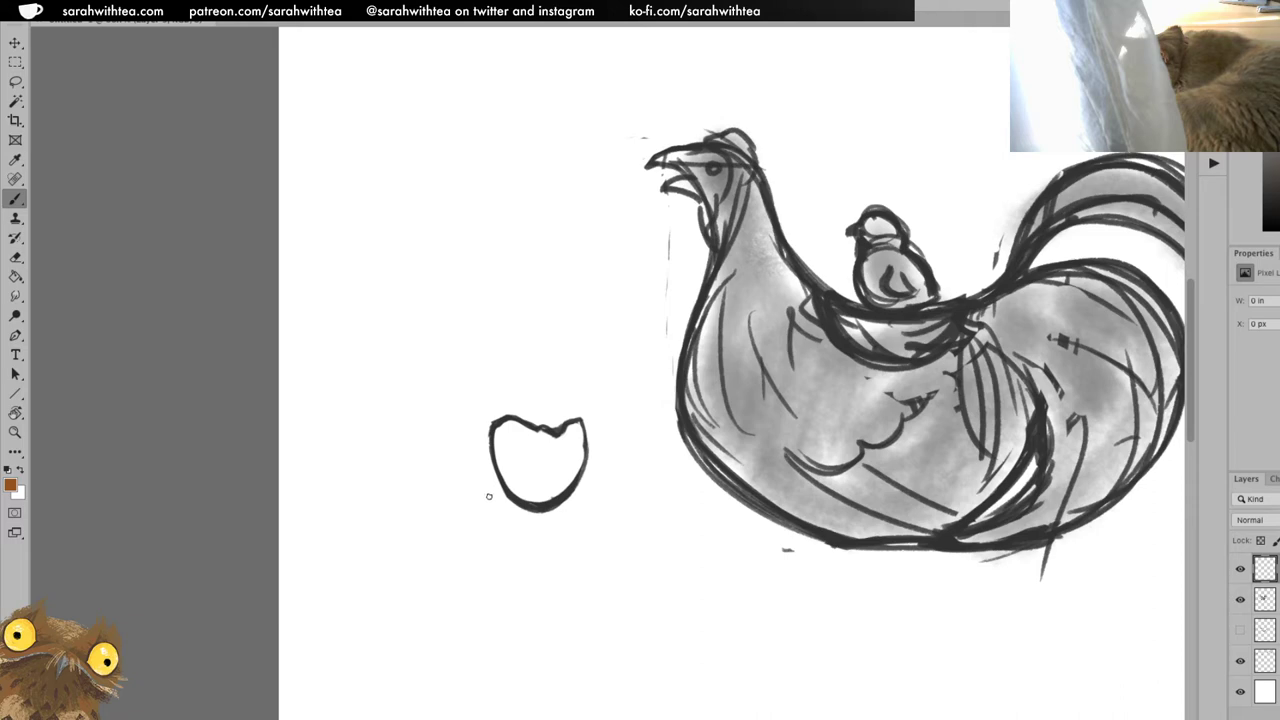
Sketch a flat oval saucer with a raised central collar under the eggshell cup in orange-brown.
{"action": "mouse_move", "coordinate": [486, 505]}
{"action": "left_mouse_down"}
{"action": "mouse_move", "coordinate": [565, 495]}
{"action": "mouse_move", "coordinate": [495, 490]}
{"action": "mouse_move", "coordinate": [574, 487]}
{"action": "mouse_move", "coordinate": [496, 492]}
{"action": "mouse_move", "coordinate": [478, 508]}
{"action": "mouse_move", "coordinate": [516, 514]}
{"action": "mouse_move", "coordinate": [578, 493]}
{"action": "mouse_move", "coordinate": [596, 508]}
{"action": "mouse_move", "coordinate": [515, 516]}
{"action": "mouse_move", "coordinate": [584, 487]}
{"action": "left_mouse_up"}
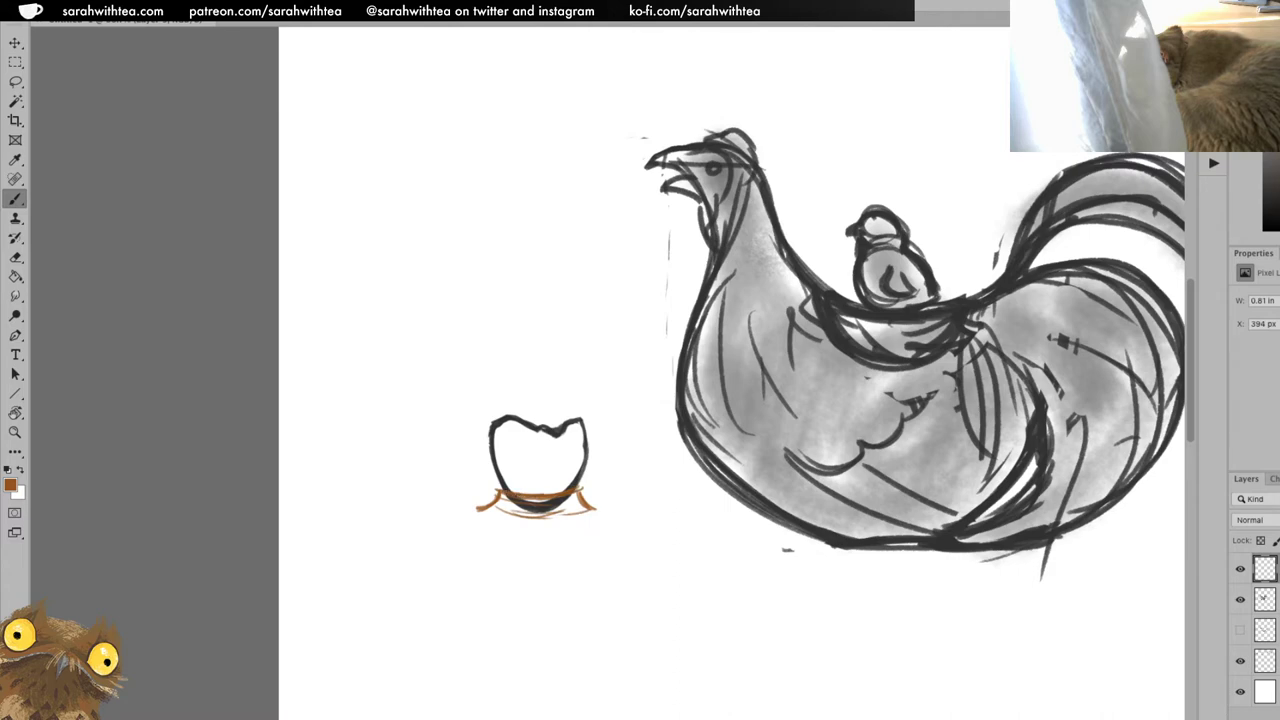
{"action": "mouse_move", "coordinate": [478, 506]}
{"action": "left_mouse_down"}
{"action": "mouse_move", "coordinate": [553, 529]}
{"action": "mouse_move", "coordinate": [585, 514]}
{"action": "mouse_move", "coordinate": [586, 498]}
{"action": "mouse_move", "coordinate": [609, 515]}
{"action": "mouse_move", "coordinate": [578, 526]}
{"action": "mouse_move", "coordinate": [588, 496]}
{"action": "mouse_move", "coordinate": [605, 520]}
{"action": "mouse_move", "coordinate": [444, 509]}
{"action": "mouse_move", "coordinate": [471, 523]}
{"action": "mouse_move", "coordinate": [580, 521]}
{"action": "left_mouse_up"}
{"action": "mouse_move", "coordinate": [601, 504]}
{"action": "left_mouse_down"}
{"action": "mouse_move", "coordinate": [588, 524]}
{"action": "mouse_move", "coordinate": [614, 496]}
{"action": "mouse_move", "coordinate": [550, 522]}
{"action": "left_mouse_up"}
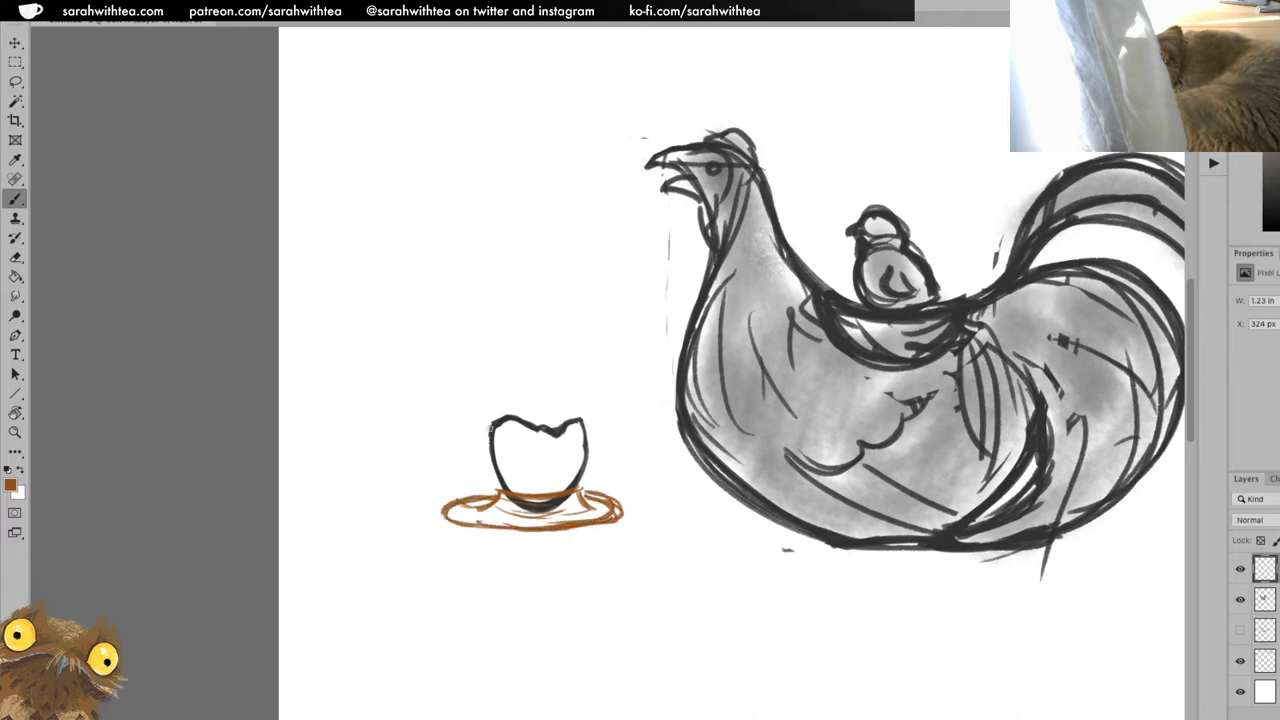
{"action": "mouse_move", "coordinate": [466, 499]}
{"action": "left_mouse_down"}
{"action": "mouse_move", "coordinate": [462, 518]}
{"action": "mouse_move", "coordinate": [448, 510]}
{"action": "mouse_move", "coordinate": [545, 527]}
{"action": "left_mouse_up"}
{"action": "left_click_drag", "start_coordinate": [484, 521], "coordinate": [583, 520]}
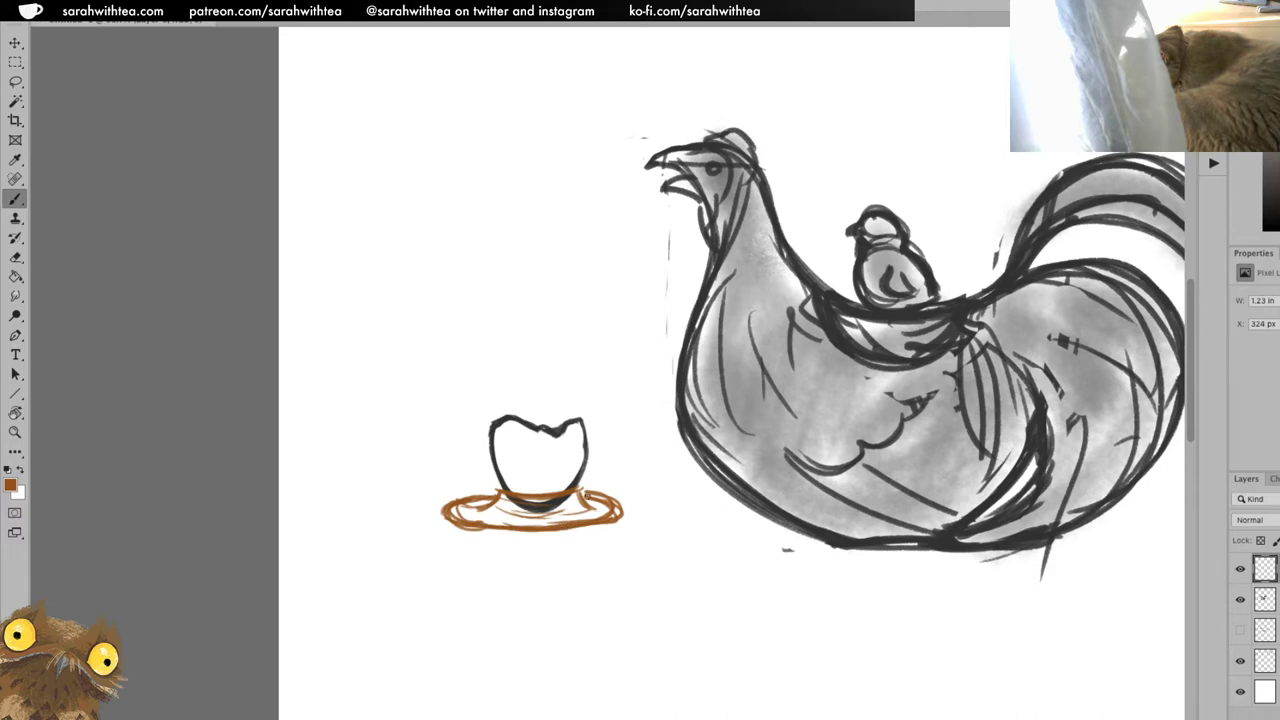
Raise the saucer's collar around the shell's base, erase its excess lines, and redraw a cleaner upper edge.
{"action": "mouse_move", "coordinate": [584, 492]}
{"action": "left_mouse_down"}
{"action": "mouse_move", "coordinate": [622, 504]}
{"action": "mouse_move", "coordinate": [596, 528]}
{"action": "mouse_move", "coordinate": [466, 528]}
{"action": "mouse_move", "coordinate": [544, 525]}
{"action": "left_mouse_up"}
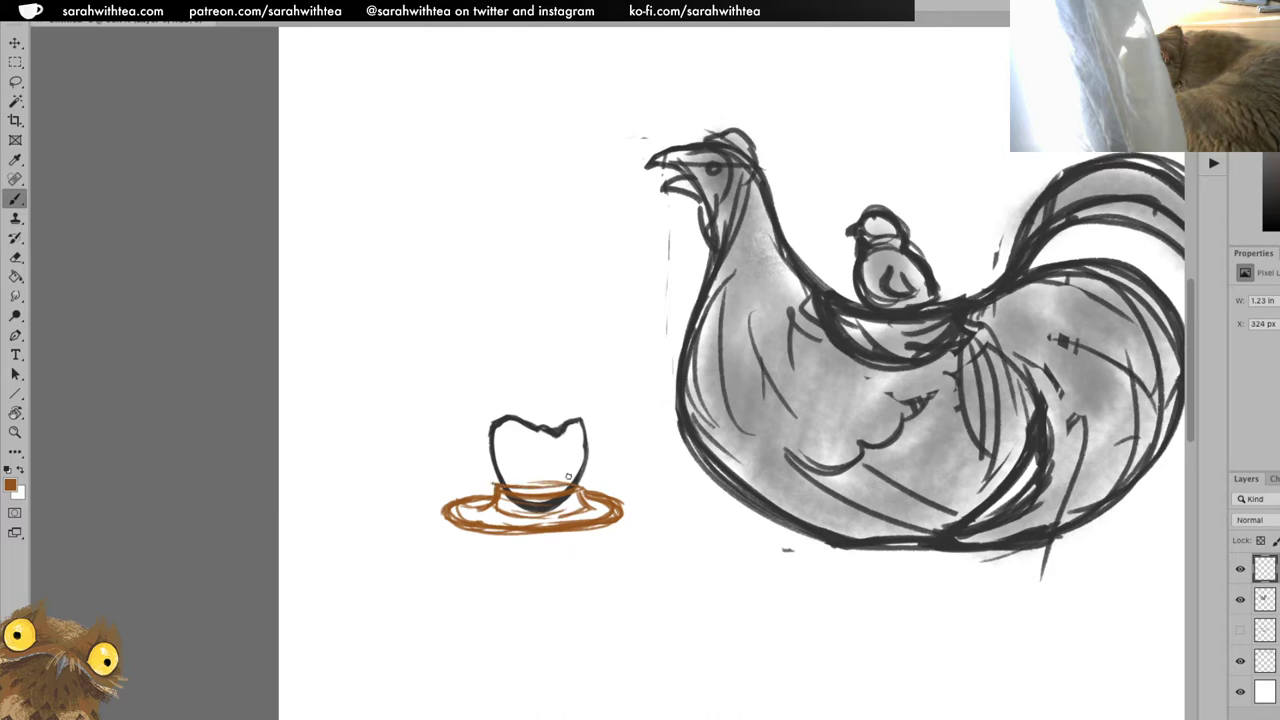
{"action": "left_click_drag", "start_coordinate": [581, 482], "coordinate": [494, 483]}
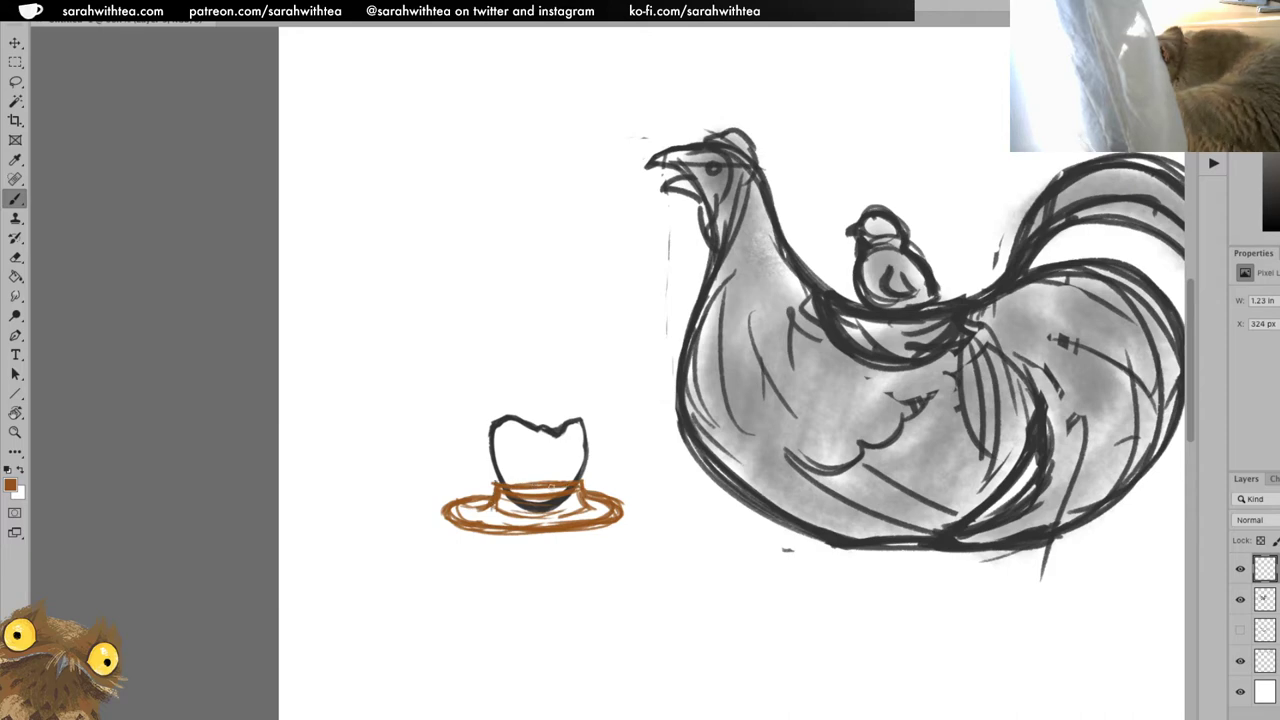
{"action": "key", "text": "e"}
{"action": "mouse_move", "coordinate": [519, 476]}
{"action": "left_mouse_down"}
{"action": "mouse_move", "coordinate": [528, 492]}
{"action": "mouse_move", "coordinate": [573, 494]}
{"action": "mouse_move", "coordinate": [516, 498]}
{"action": "mouse_move", "coordinate": [540, 478]}
{"action": "mouse_move", "coordinate": [500, 485]}
{"action": "mouse_move", "coordinate": [585, 478]}
{"action": "left_mouse_up"}
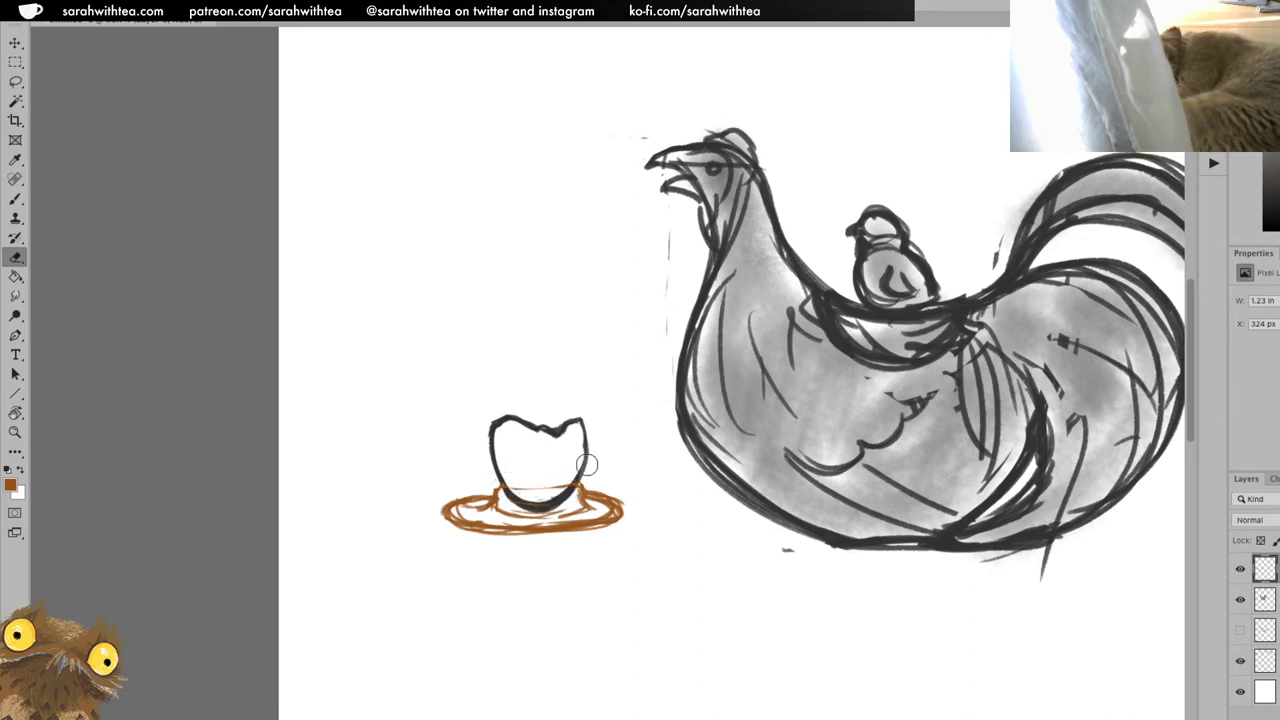
{"action": "key", "text": "b"}
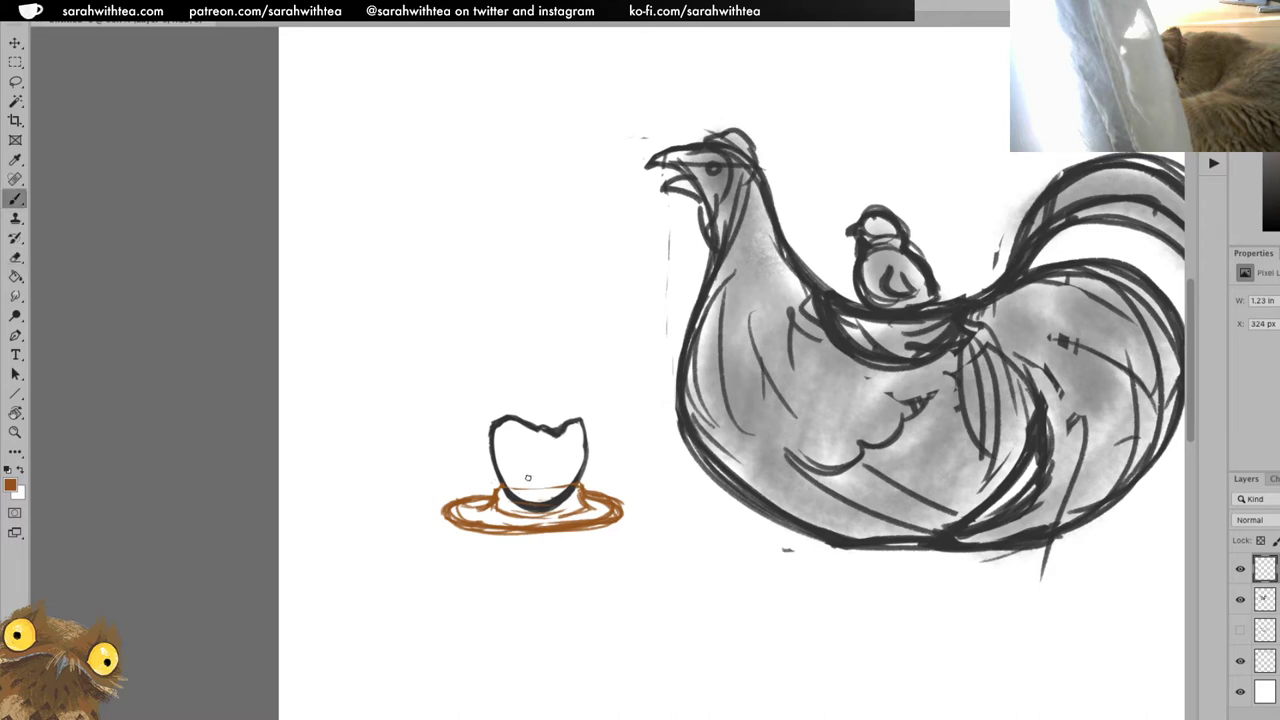
{"action": "mouse_move", "coordinate": [494, 490]}
{"action": "left_mouse_down"}
{"action": "mouse_move", "coordinate": [580, 486]}
{"action": "mouse_move", "coordinate": [531, 484]}
{"action": "left_mouse_up"}
Fill the saucer and collar with crisscrossing nest-like twig strokes in the brown sampled from the saucer.
{"action": "left_click", "coordinate": [9, 469]}
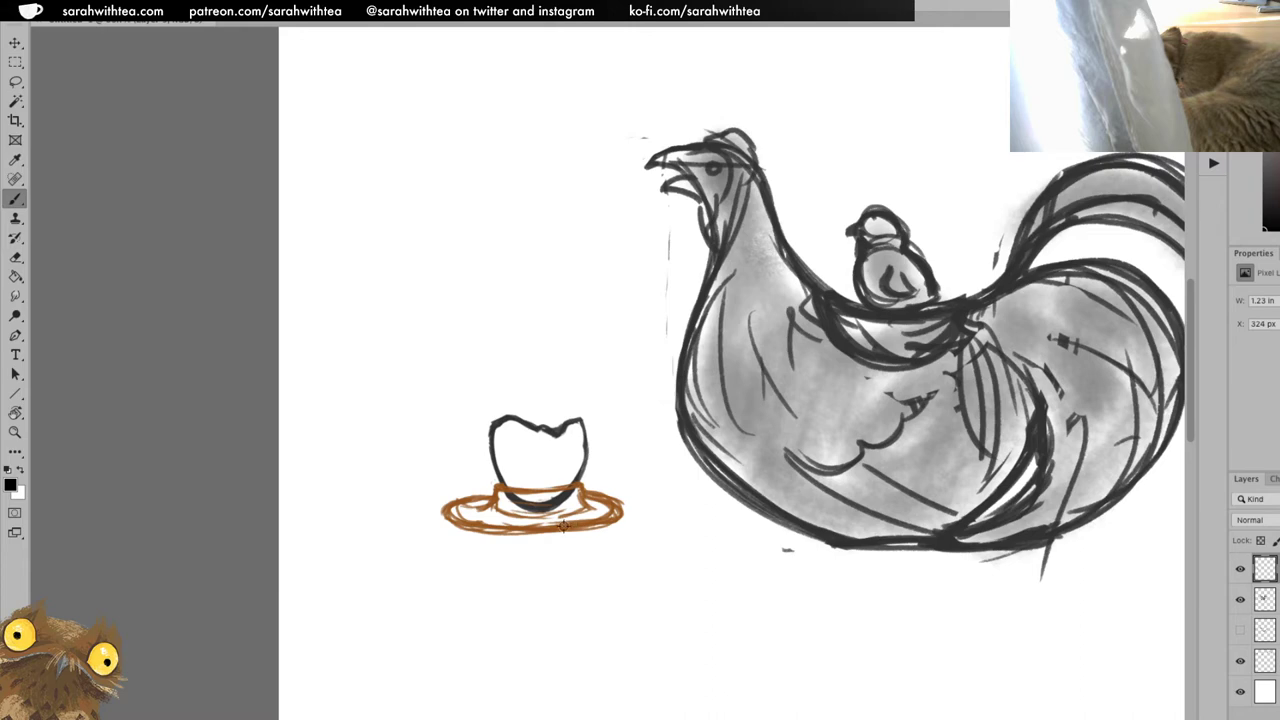
{"action": "left_click", "coordinate": [530, 521], "text": "alt"}
{"action": "mouse_move", "coordinate": [548, 514]}
{"action": "left_mouse_down"}
{"action": "mouse_move", "coordinate": [540, 524]}
{"action": "mouse_move", "coordinate": [576, 501]}
{"action": "mouse_move", "coordinate": [612, 512]}
{"action": "mouse_move", "coordinate": [590, 521]}
{"action": "left_mouse_up"}
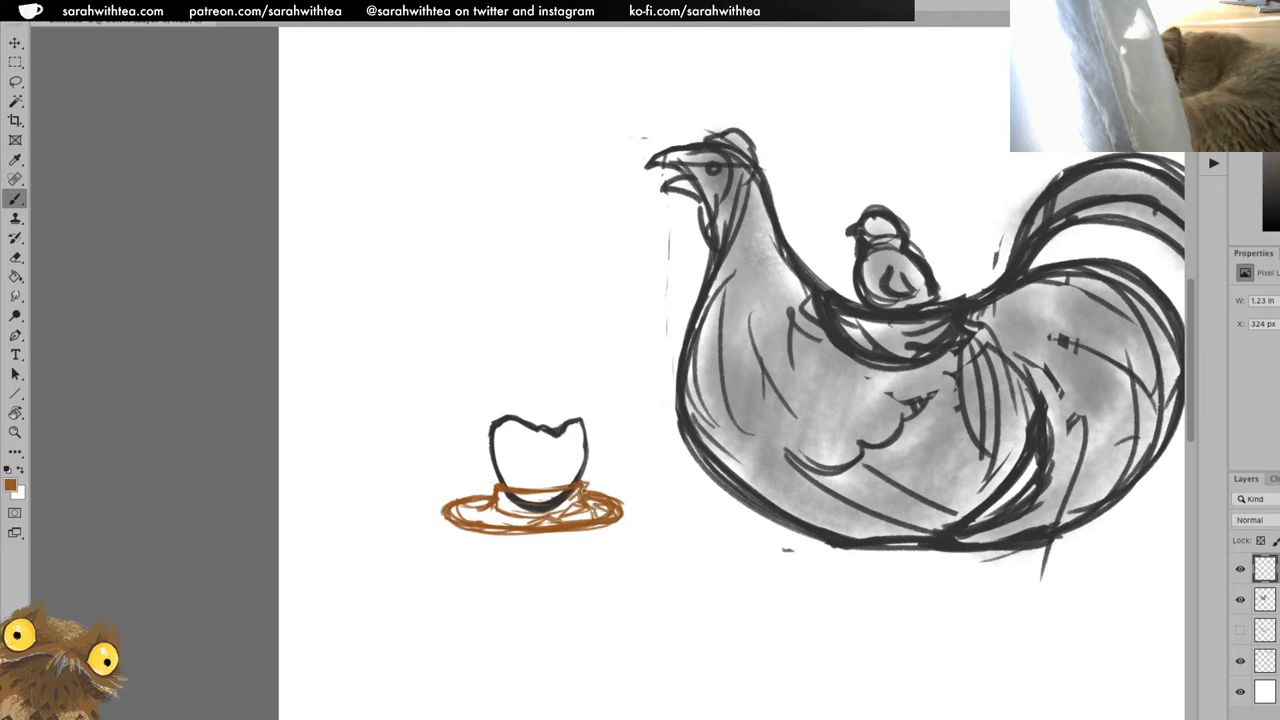
{"action": "mouse_move", "coordinate": [488, 484]}
{"action": "left_mouse_down"}
{"action": "mouse_move", "coordinate": [534, 490]}
{"action": "mouse_move", "coordinate": [536, 506]}
{"action": "mouse_move", "coordinate": [512, 514]}
{"action": "left_mouse_up"}
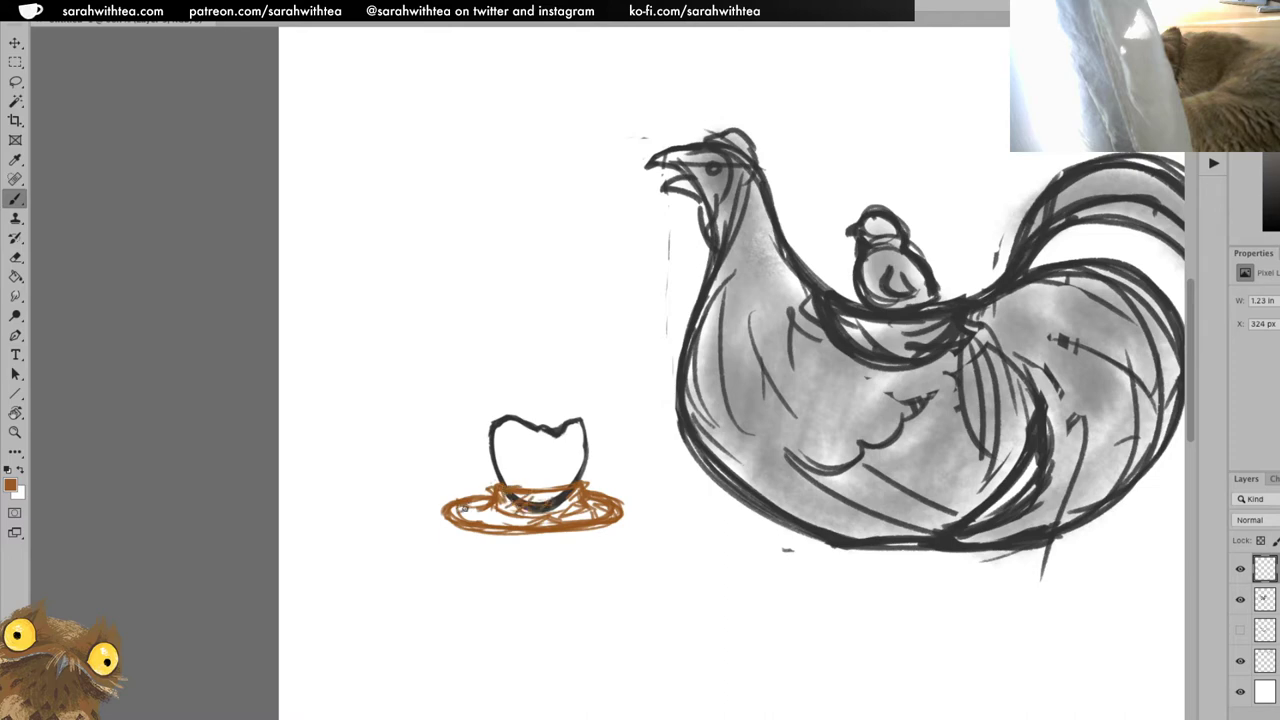
{"action": "left_click_drag", "start_coordinate": [488, 517], "coordinate": [486, 519]}
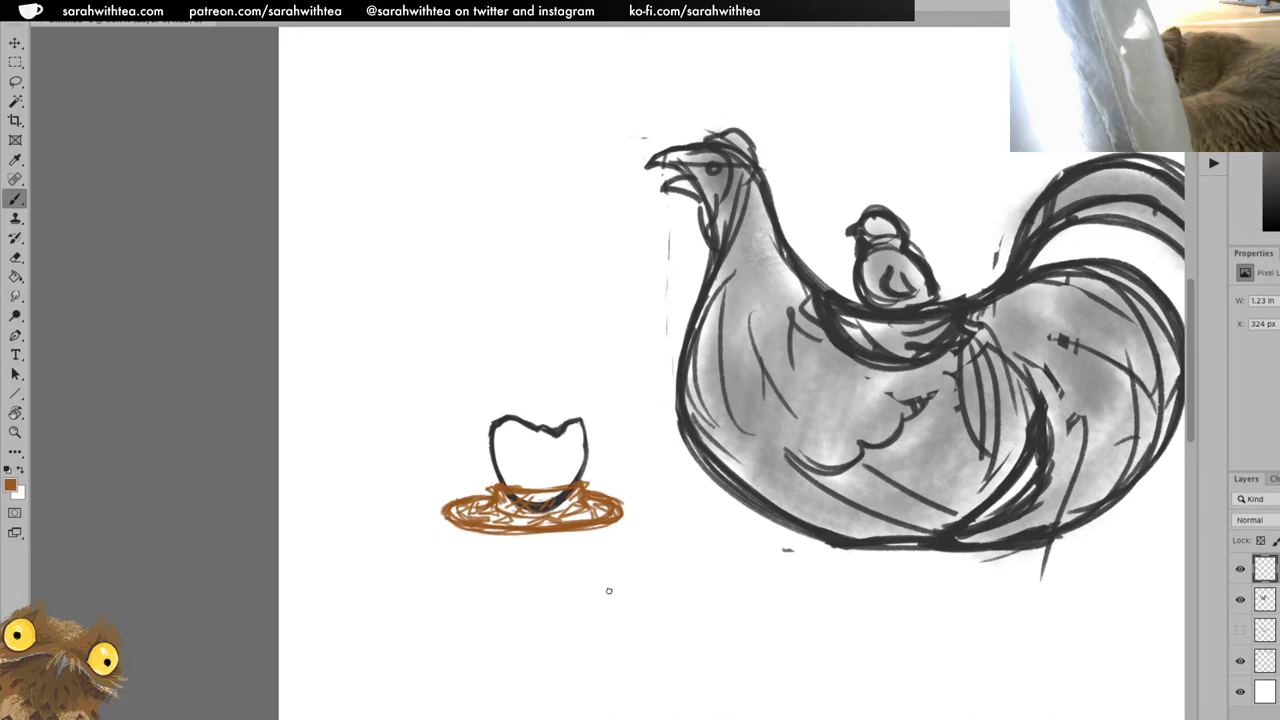
{"action": "mouse_move", "coordinate": [361, 293]}
{"action": "left_mouse_down"}
{"action": "mouse_move", "coordinate": [392, 329]}
{"action": "mouse_move", "coordinate": [362, 283]}
{"action": "left_mouse_up"}
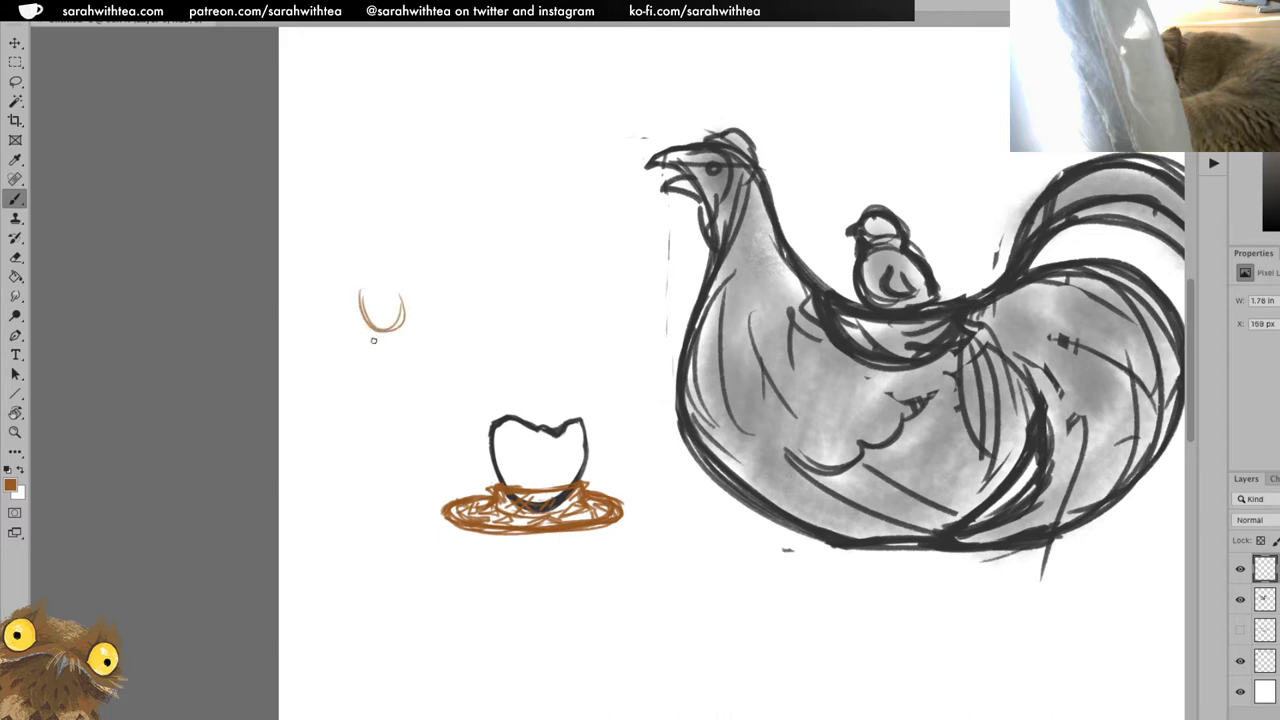
{"action": "mouse_move", "coordinate": [371, 330]}
{"action": "left_mouse_down"}
{"action": "mouse_move", "coordinate": [393, 337]}
{"action": "mouse_move", "coordinate": [403, 283]}
{"action": "mouse_move", "coordinate": [358, 292]}
{"action": "left_mouse_up"}
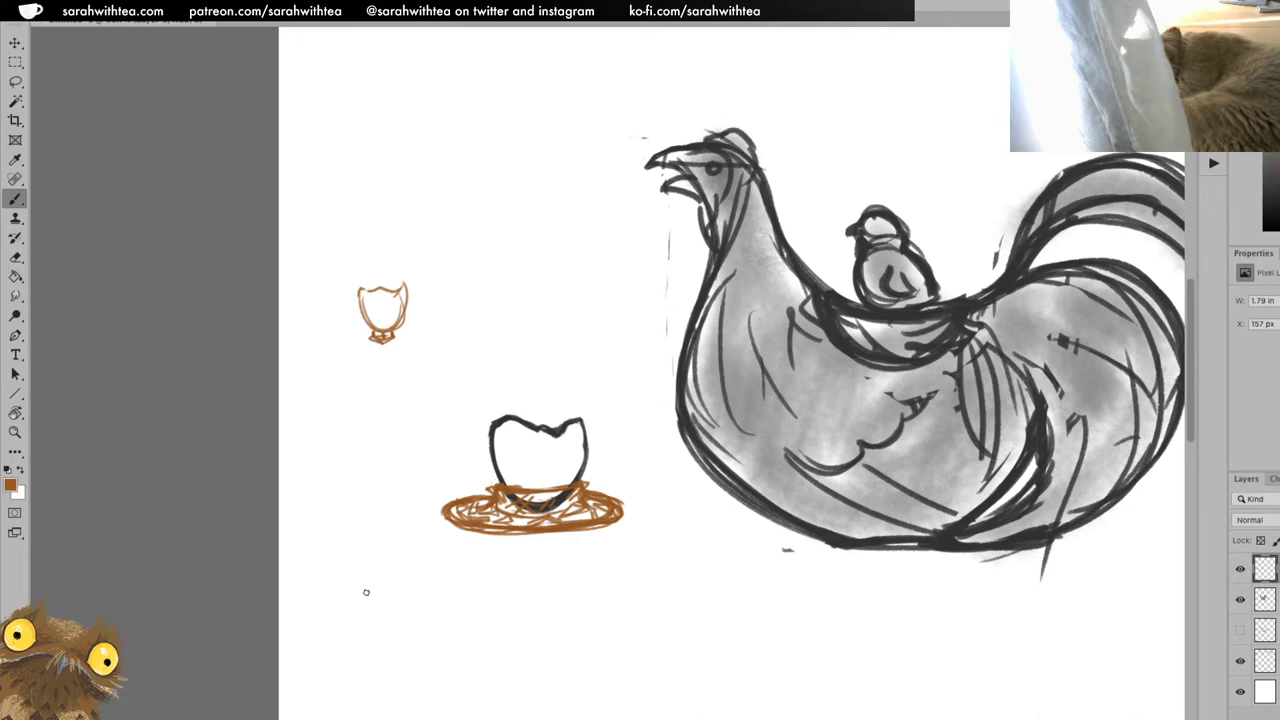
{"action": "key", "text": "l"}
{"action": "mouse_move", "coordinate": [426, 270]}
{"action": "left_mouse_down"}
{"action": "mouse_move", "coordinate": [369, 360]}
{"action": "mouse_move", "coordinate": [440, 288]}
{"action": "left_mouse_up"}
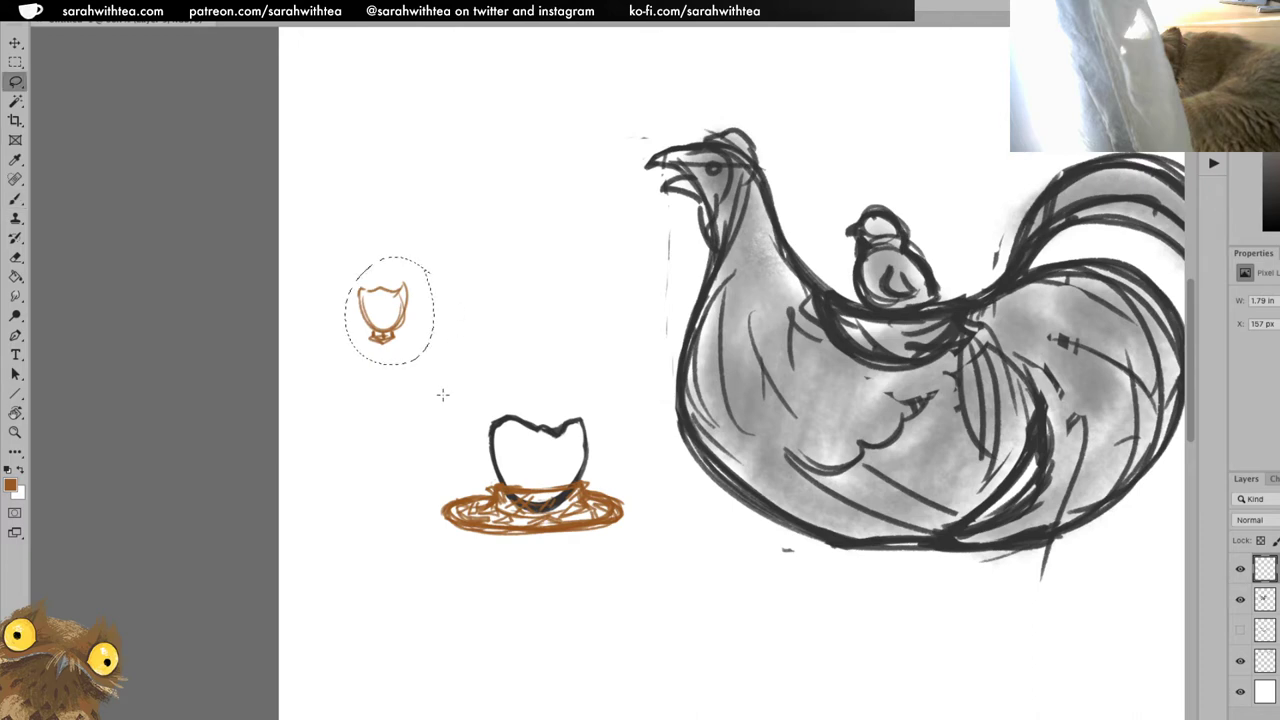
{"action": "key", "text": "Delete"}
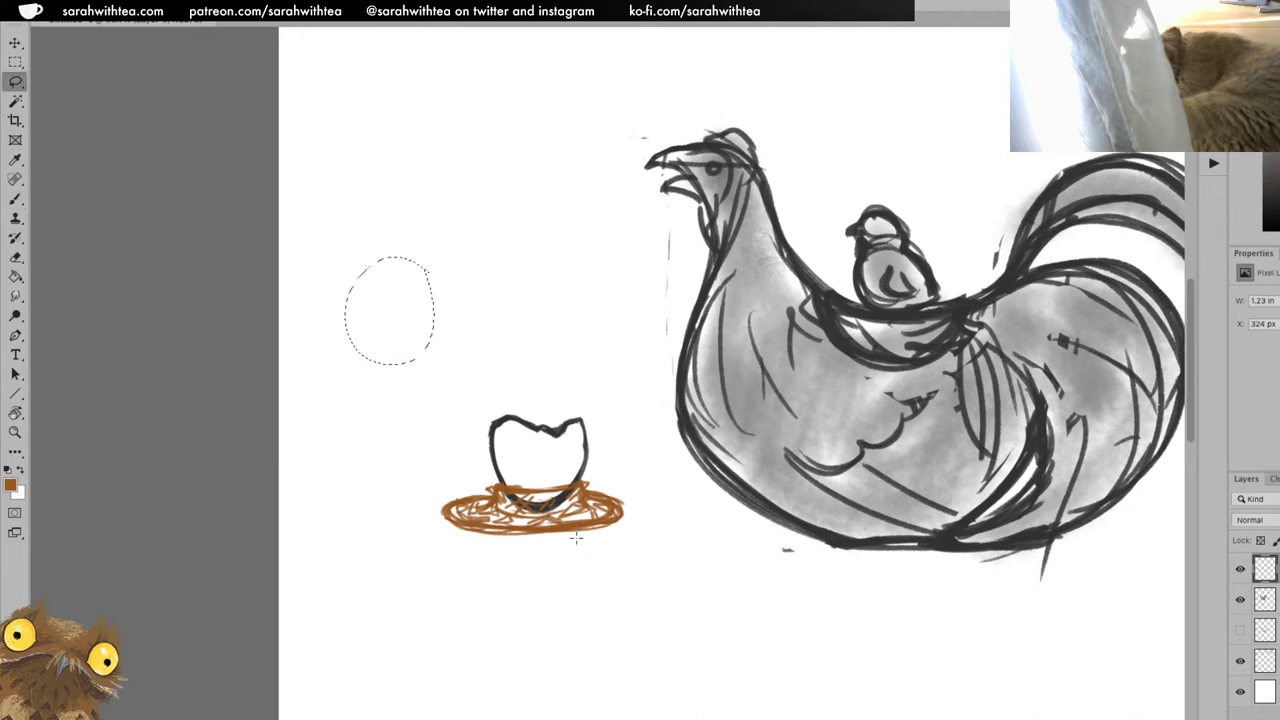
Deselect, draw two angular eggshell fragments in black on the nest saucer beside the cup, and fill them with white.
{"action": "key", "text": "ctrl+d"}
{"action": "key", "text": "d"}
{"action": "key", "text": "b"}
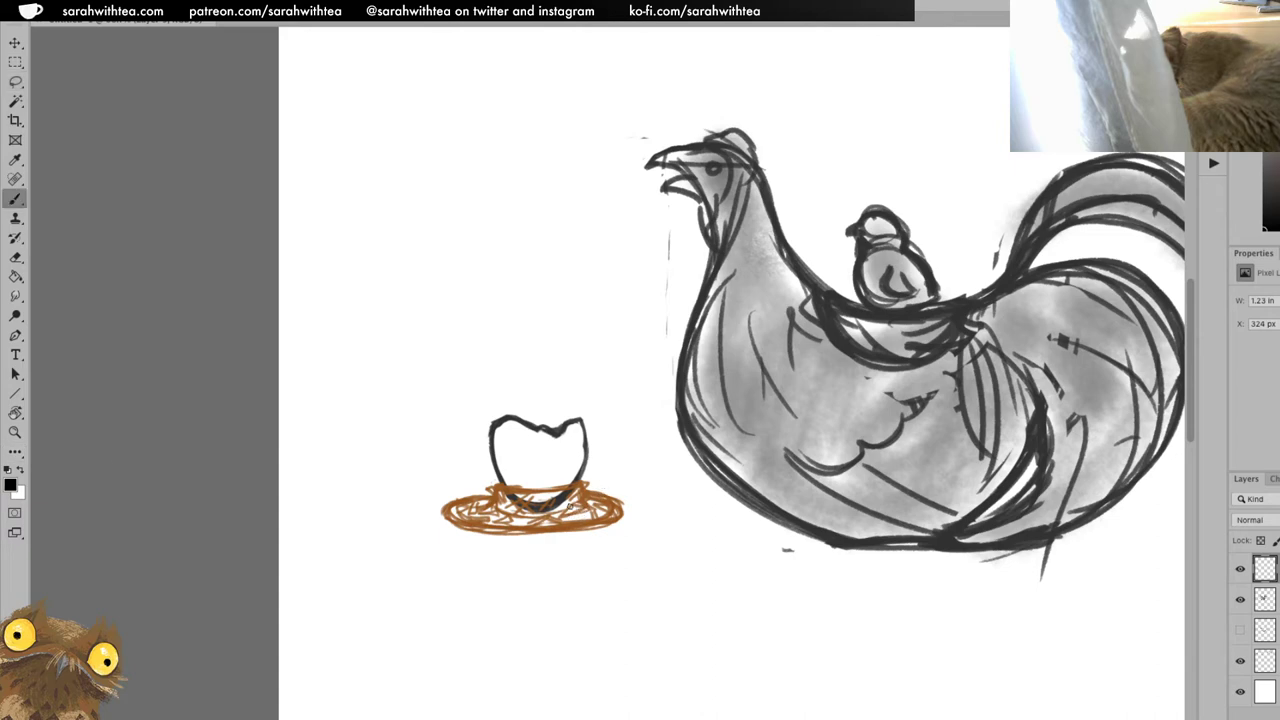
{"action": "mouse_move", "coordinate": [564, 516]}
{"action": "left_mouse_down"}
{"action": "mouse_move", "coordinate": [595, 509]}
{"action": "mouse_move", "coordinate": [564, 516]}
{"action": "left_mouse_up"}
{"action": "mouse_move", "coordinate": [460, 510]}
{"action": "left_mouse_down"}
{"action": "mouse_move", "coordinate": [502, 504]}
{"action": "mouse_move", "coordinate": [458, 508]}
{"action": "mouse_move", "coordinate": [506, 516]}
{"action": "mouse_move", "coordinate": [468, 506]}
{"action": "mouse_move", "coordinate": [458, 520]}
{"action": "mouse_move", "coordinate": [512, 518]}
{"action": "left_mouse_up"}
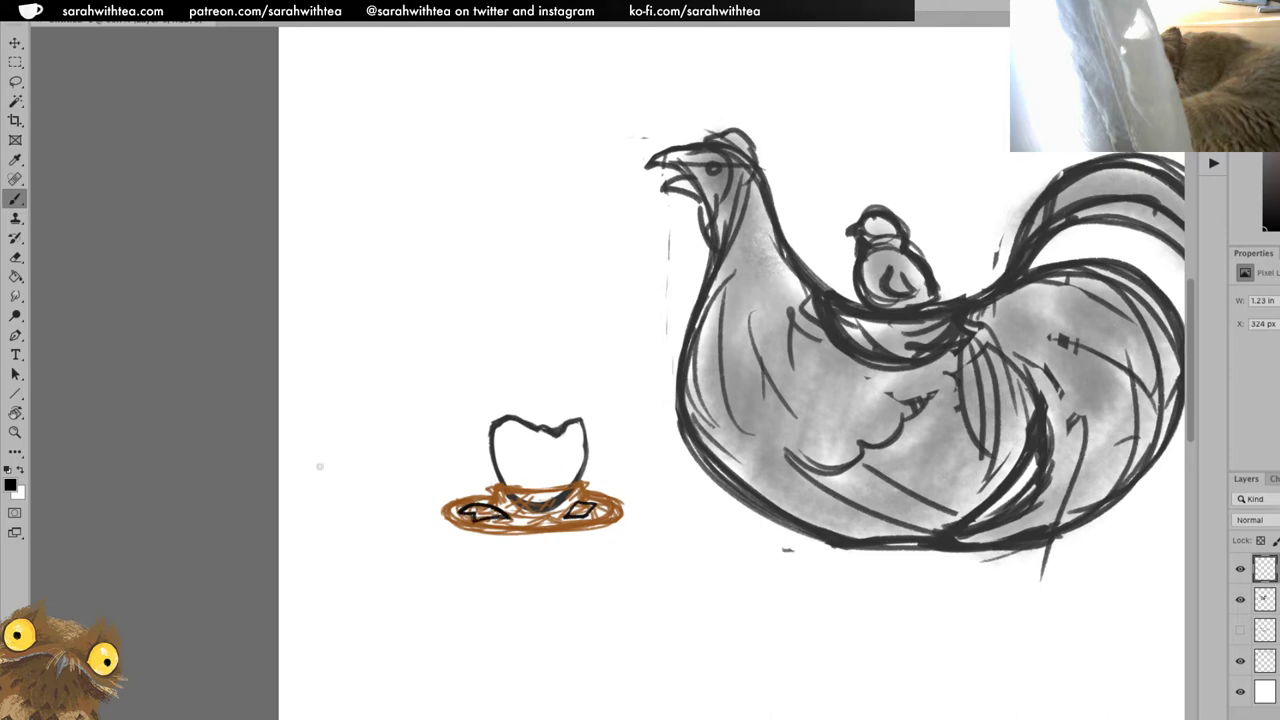
{"action": "key", "text": "x"}
{"action": "left_click_drag", "start_coordinate": [468, 508], "coordinate": [496, 514]}
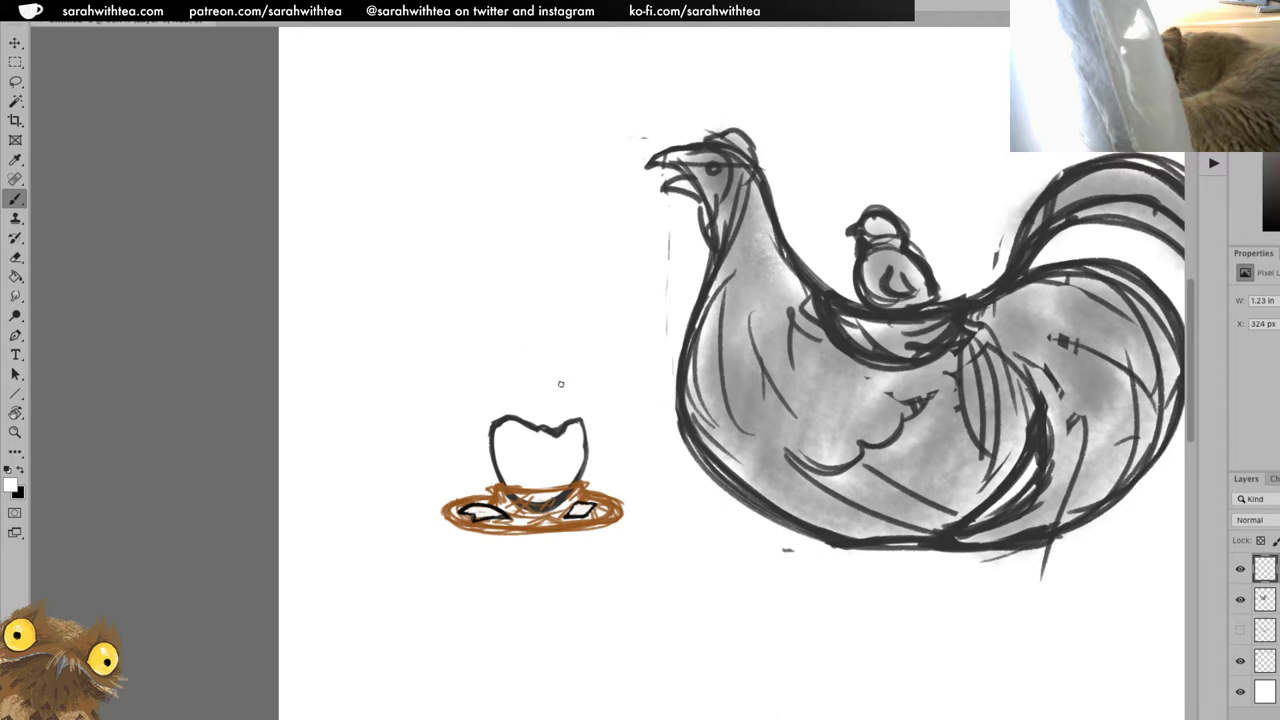
Sketch a small black diagram of the shell cup above its tilted saucer, with a connecting arrow and the labels "cup" and "saucer".
{"action": "key", "text": "x"}
{"action": "mouse_move", "coordinate": [354, 417]}
{"action": "left_mouse_down"}
{"action": "mouse_move", "coordinate": [435, 397]}
{"action": "mouse_move", "coordinate": [413, 375]}
{"action": "mouse_move", "coordinate": [360, 418]}
{"action": "mouse_move", "coordinate": [392, 424]}
{"action": "mouse_move", "coordinate": [397, 394]}
{"action": "mouse_move", "coordinate": [385, 395]}
{"action": "mouse_move", "coordinate": [400, 391]}
{"action": "mouse_move", "coordinate": [382, 400]}
{"action": "mouse_move", "coordinate": [410, 390]}
{"action": "mouse_move", "coordinate": [369, 406]}
{"action": "mouse_move", "coordinate": [388, 420]}
{"action": "mouse_move", "coordinate": [364, 418]}
{"action": "mouse_move", "coordinate": [402, 404]}
{"action": "mouse_move", "coordinate": [400, 419]}
{"action": "mouse_move", "coordinate": [358, 413]}
{"action": "mouse_move", "coordinate": [378, 385]}
{"action": "mouse_move", "coordinate": [416, 420]}
{"action": "left_mouse_up"}
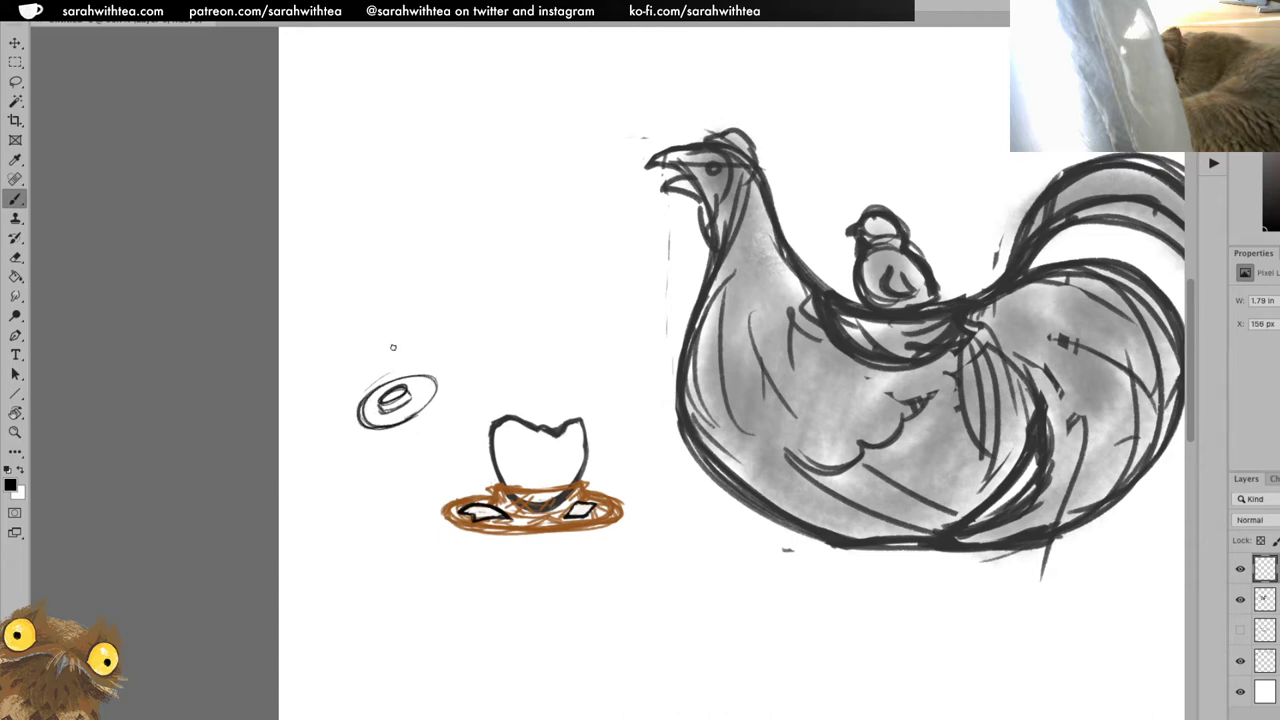
{"action": "mouse_move", "coordinate": [387, 324]}
{"action": "left_mouse_down"}
{"action": "mouse_move", "coordinate": [420, 326]}
{"action": "mouse_move", "coordinate": [401, 357]}
{"action": "mouse_move", "coordinate": [420, 321]}
{"action": "mouse_move", "coordinate": [386, 318]}
{"action": "mouse_move", "coordinate": [421, 322]}
{"action": "mouse_move", "coordinate": [410, 352]}
{"action": "mouse_move", "coordinate": [386, 346]}
{"action": "mouse_move", "coordinate": [420, 348]}
{"action": "left_mouse_up"}
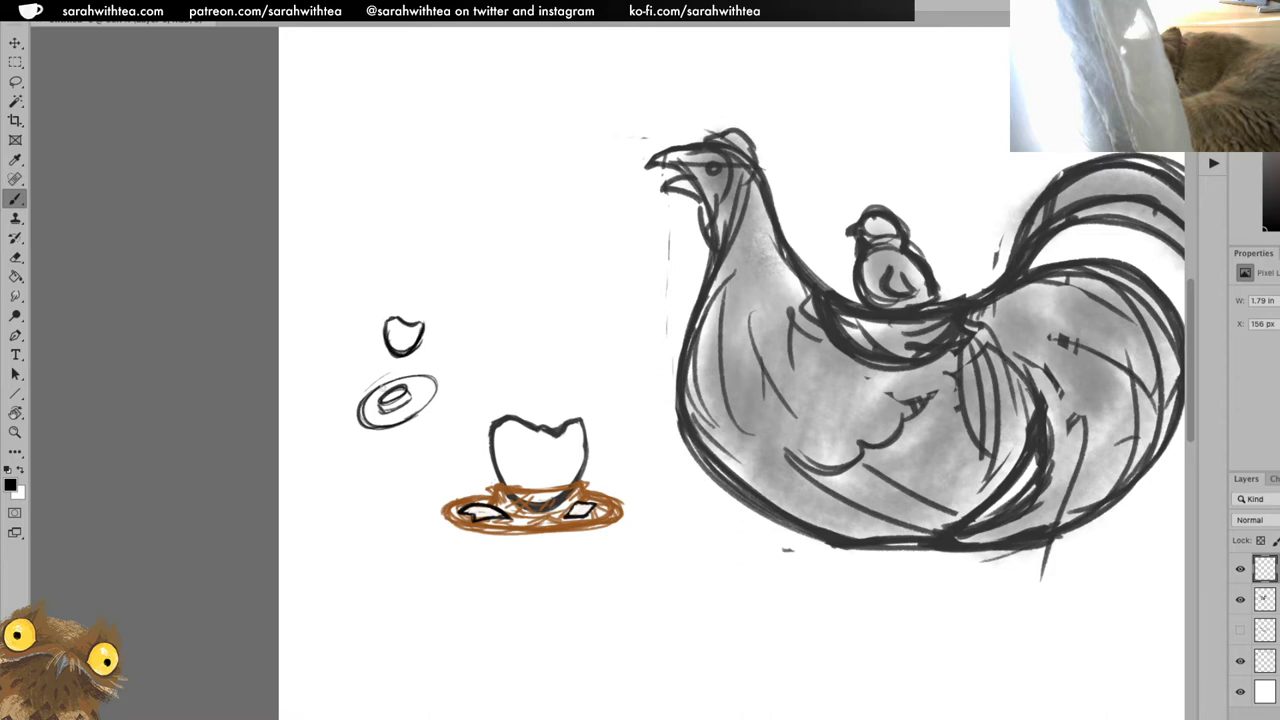
{"action": "left_click_drag", "start_coordinate": [395, 361], "coordinate": [394, 375]}
{"action": "mouse_move", "coordinate": [394, 375]}
{"action": "left_mouse_down"}
{"action": "mouse_move", "coordinate": [404, 332]}
{"action": "mouse_move", "coordinate": [424, 330]}
{"action": "mouse_move", "coordinate": [388, 330]}
{"action": "mouse_move", "coordinate": [457, 338]}
{"action": "mouse_move", "coordinate": [462, 366]}
{"action": "mouse_move", "coordinate": [498, 350]}
{"action": "left_mouse_up"}
Examine the whole plans page, including the tea-set list, the themes and the blank area behind the hen teapot's tail.
{"action": "key", "text": "z"}
{"action": "left_click", "coordinate": [873, 482], "text": "alt"}
{"action": "left_click", "coordinate": [873, 482], "text": "alt"}
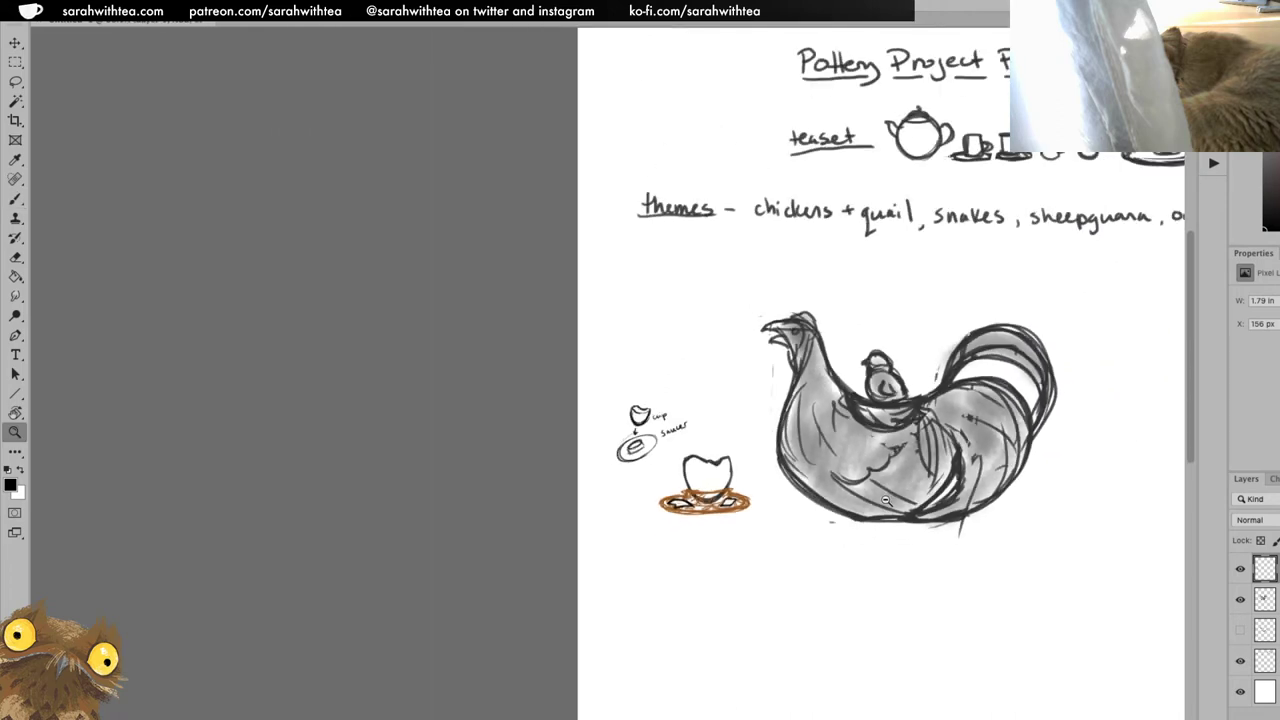
{"action": "left_click_drag", "start_coordinate": [970, 485], "coordinate": [571, 437]}
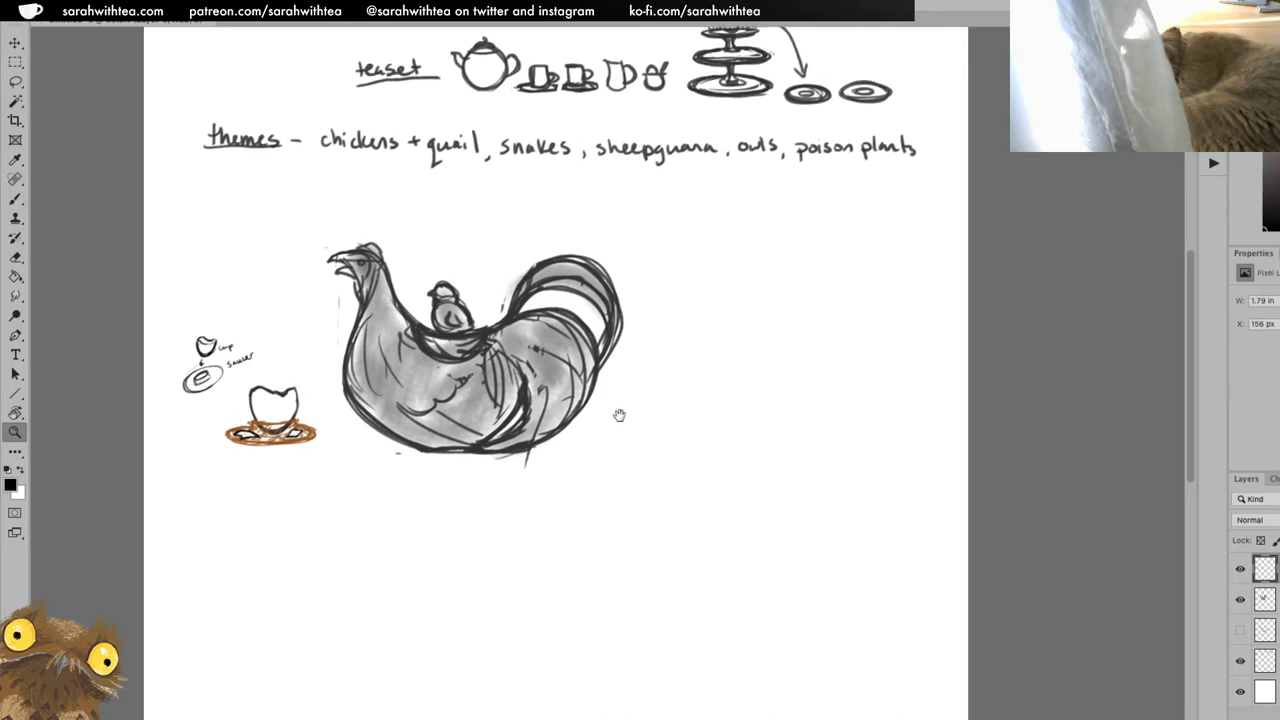
{"action": "left_click_drag", "start_coordinate": [617, 414], "coordinate": [603, 489]}
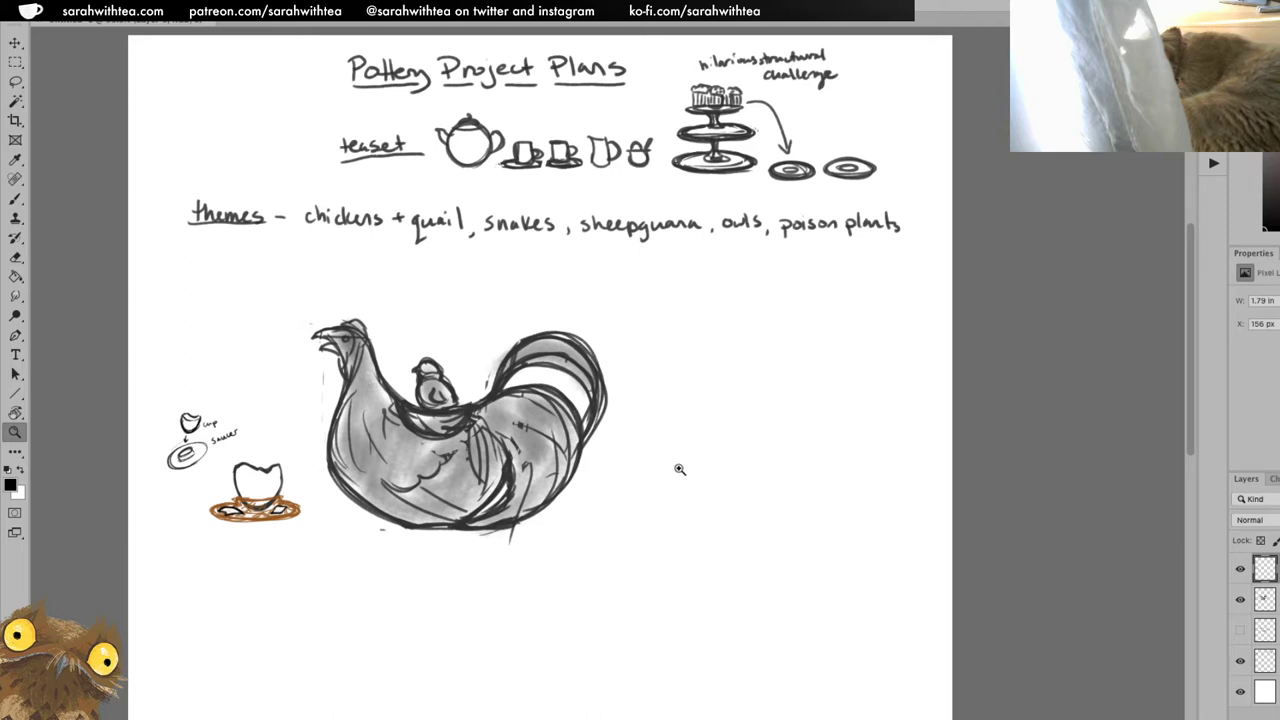
{"action": "key", "text": "b"}
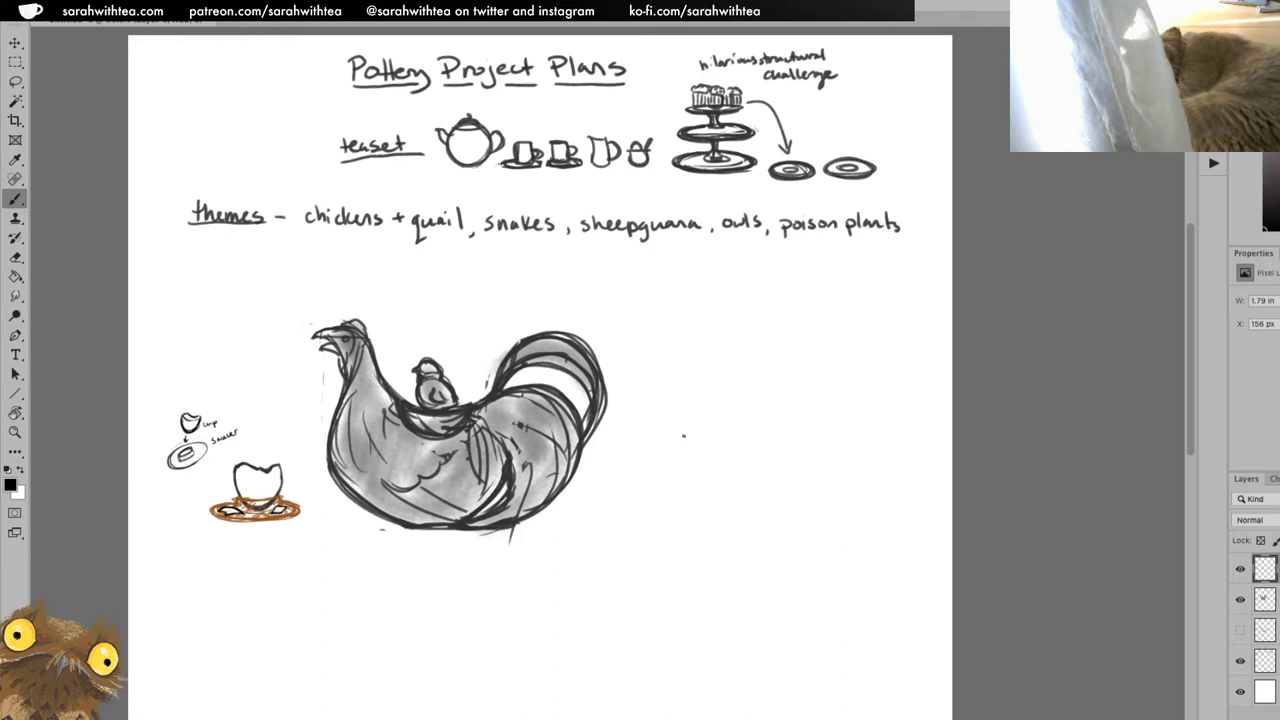
{"action": "key", "text": "z"}
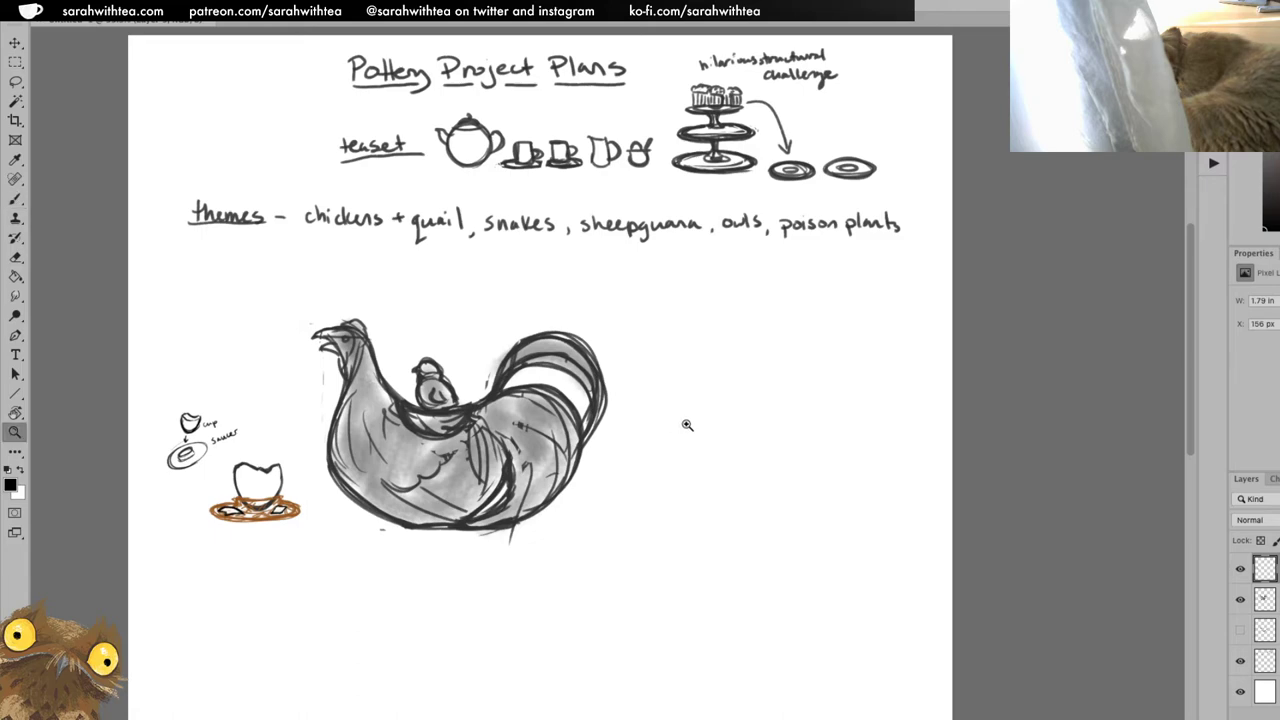
{"action": "left_click", "coordinate": [692, 434]}
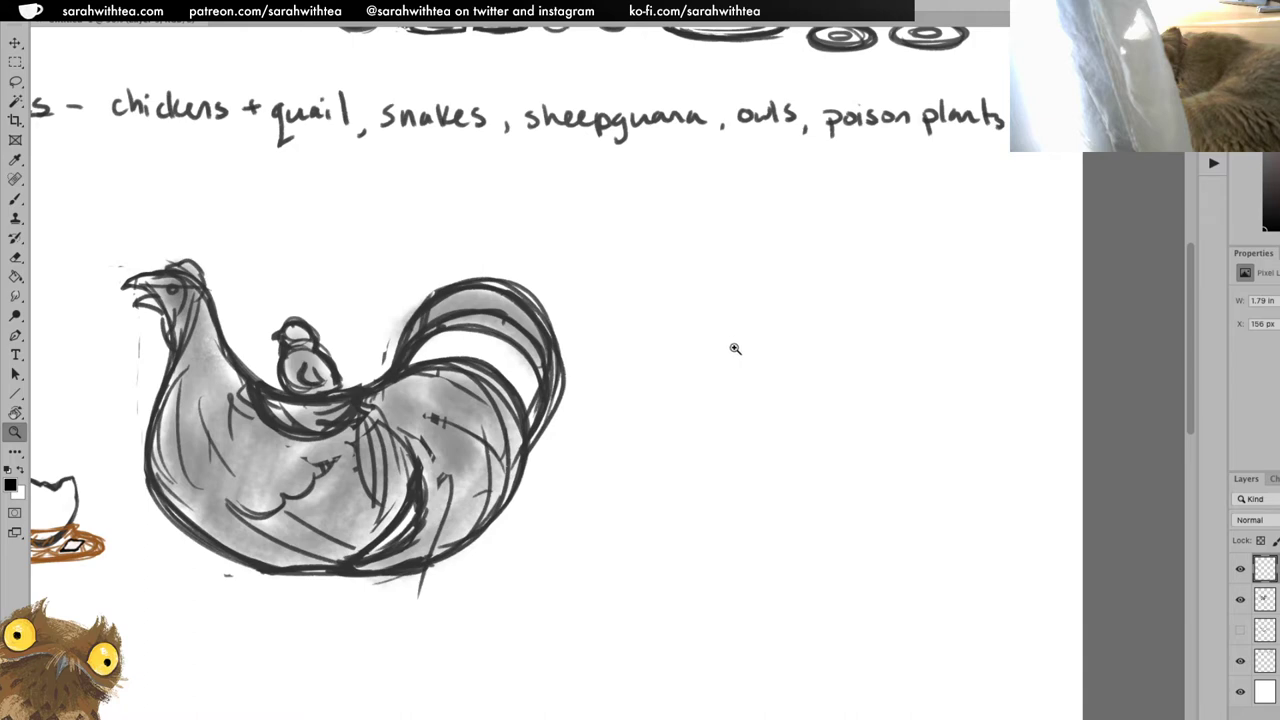
{"action": "mouse_move", "coordinate": [757, 349]}
{"action": "left_mouse_down"}
{"action": "mouse_move", "coordinate": [774, 349]}
{"action": "mouse_move", "coordinate": [783, 461]}
{"action": "mouse_move", "coordinate": [773, 395]}
{"action": "left_mouse_up"}
{"action": "key", "text": "b"}
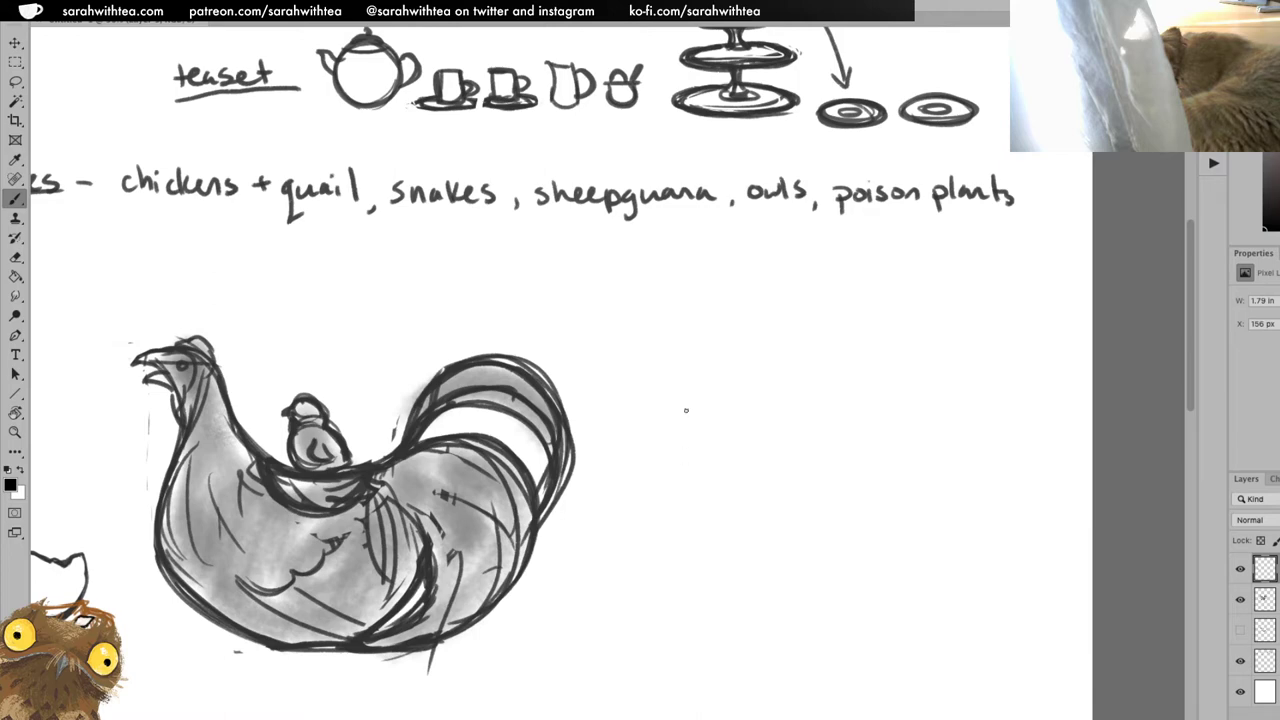
{"action": "key", "text": "z"}
{"action": "key", "text": "ctrl+minus"}
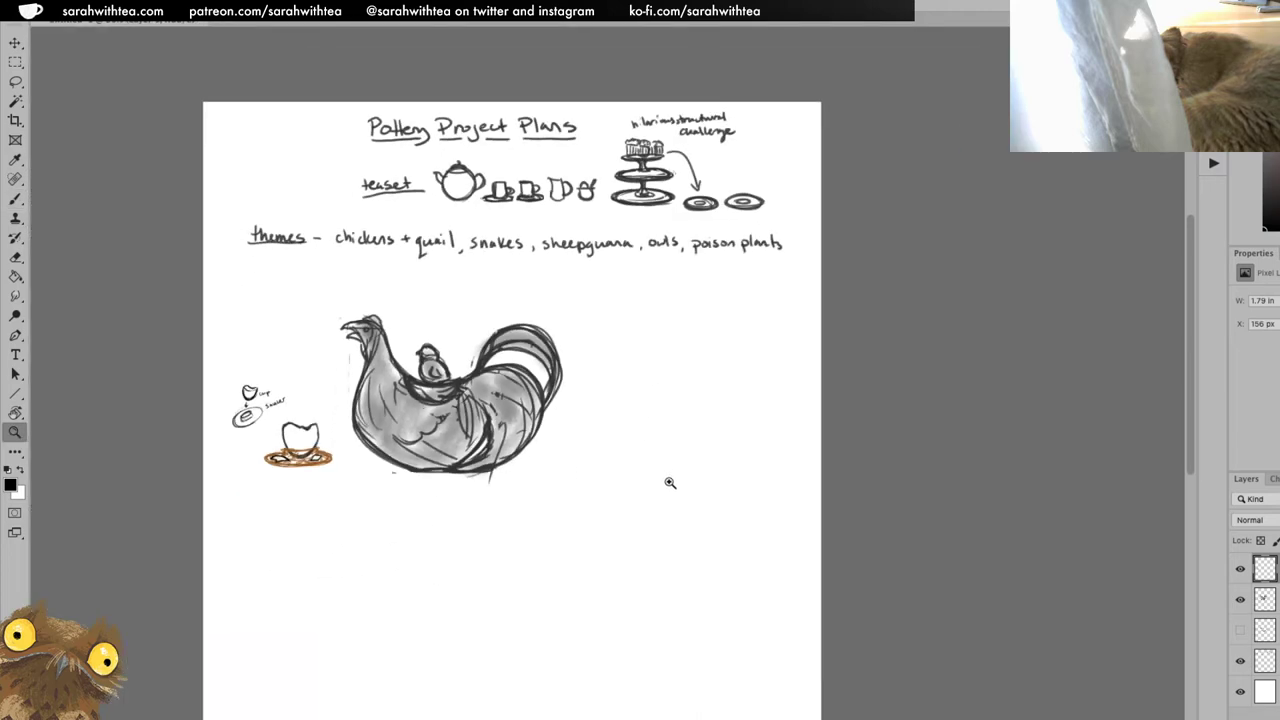
{"action": "left_click", "coordinate": [714, 380]}
{"action": "left_click", "coordinate": [714, 394]}
{"action": "left_click_drag", "start_coordinate": [706, 394], "coordinate": [731, 474]}
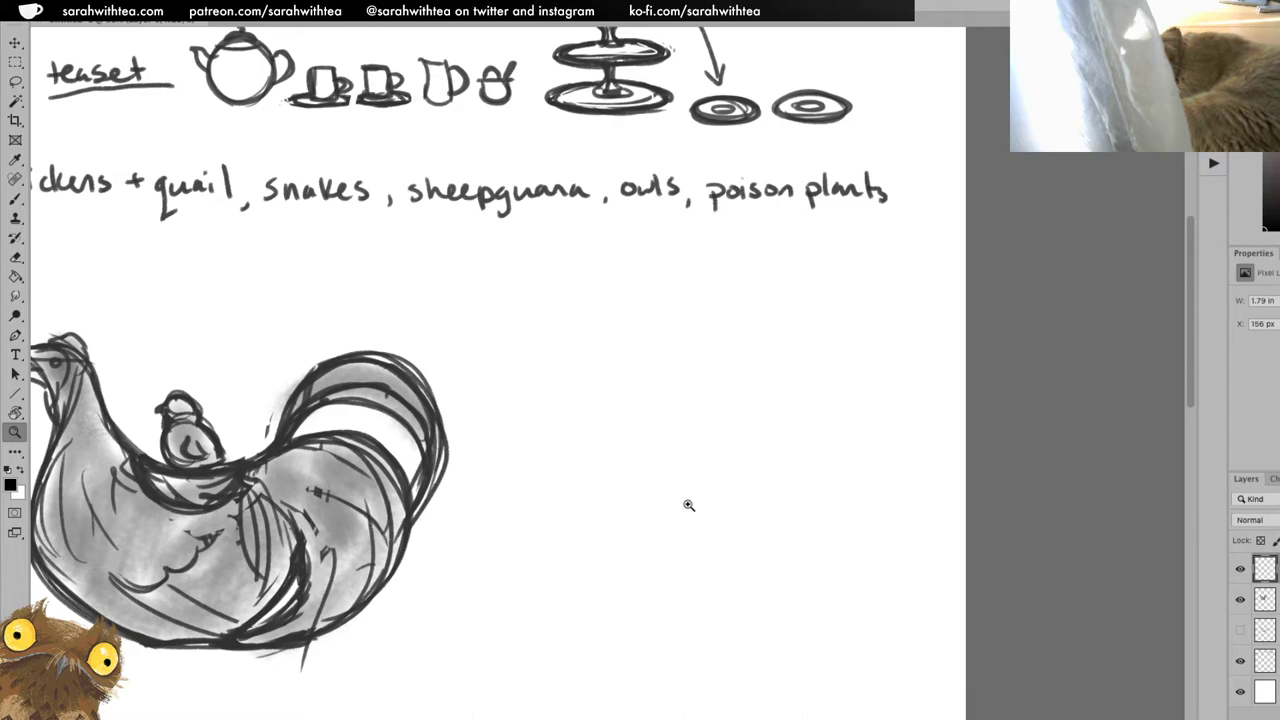
Sketch the head of a smaller hen behind the teapot's tail, with an open beak, wattle and front neck line.
{"action": "key", "text": "b"}
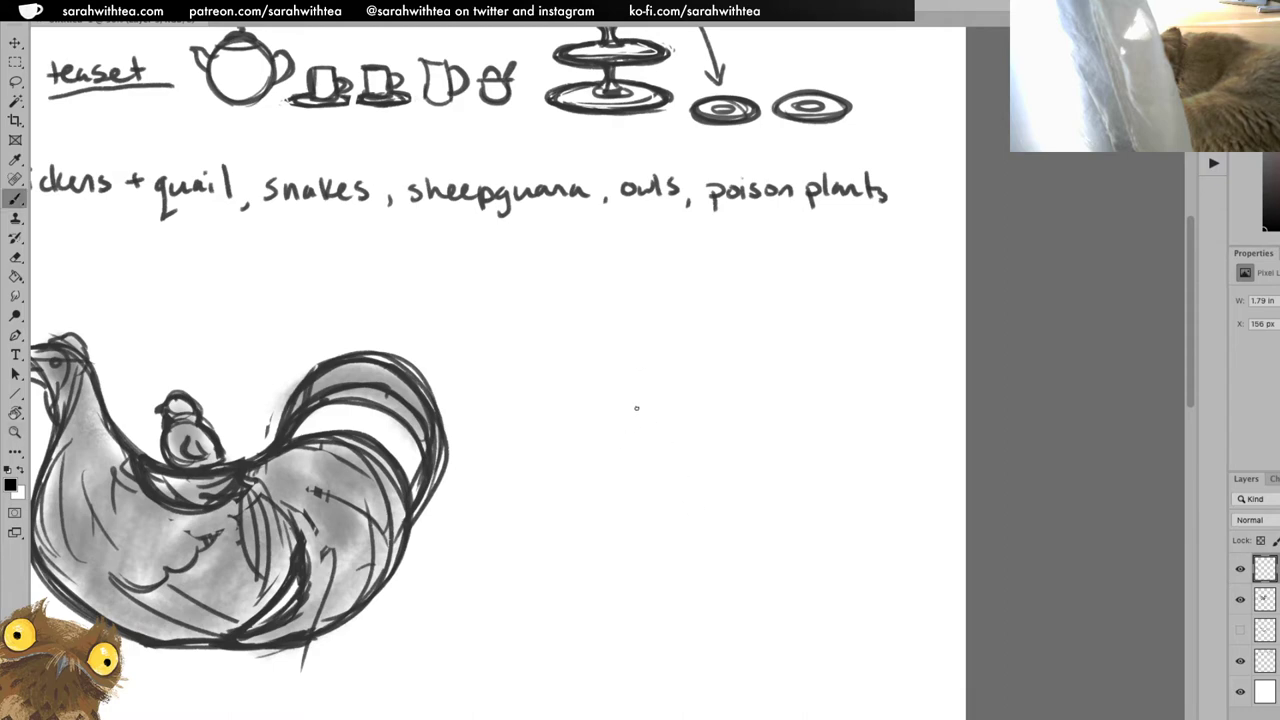
{"action": "scroll", "coordinate": [640, 418], "scroll_direction": "up", "scroll_amount": 2}
{"action": "left_click_drag", "start_coordinate": [657, 417], "coordinate": [694, 360]}
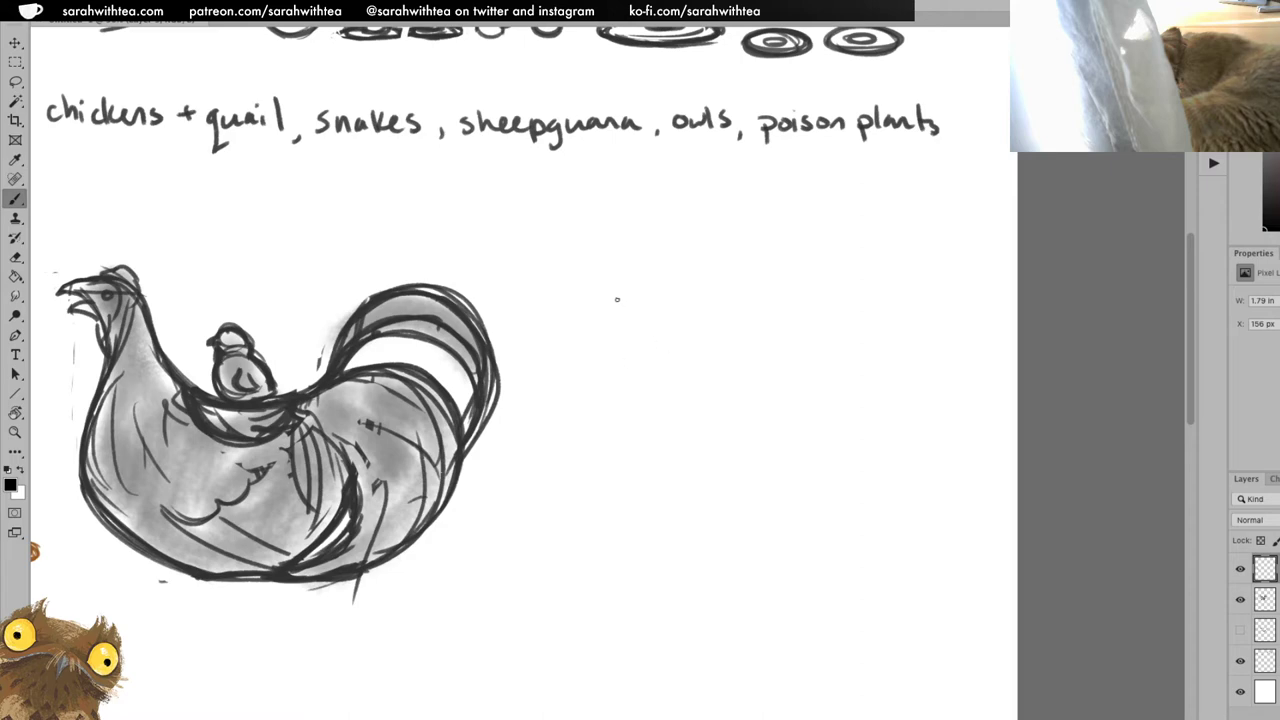
{"action": "mouse_move", "coordinate": [615, 328]}
{"action": "left_mouse_down"}
{"action": "mouse_move", "coordinate": [653, 329]}
{"action": "mouse_move", "coordinate": [612, 324]}
{"action": "left_mouse_up"}
{"action": "mouse_move", "coordinate": [630, 351]}
{"action": "left_mouse_down"}
{"action": "mouse_move", "coordinate": [623, 401]}
{"action": "mouse_move", "coordinate": [622, 442]}
{"action": "left_mouse_up"}
{"action": "mouse_move", "coordinate": [628, 376]}
{"action": "left_mouse_down"}
{"action": "mouse_move", "coordinate": [622, 339]}
{"action": "mouse_move", "coordinate": [626, 369]}
{"action": "mouse_move", "coordinate": [604, 314]}
{"action": "left_mouse_up"}
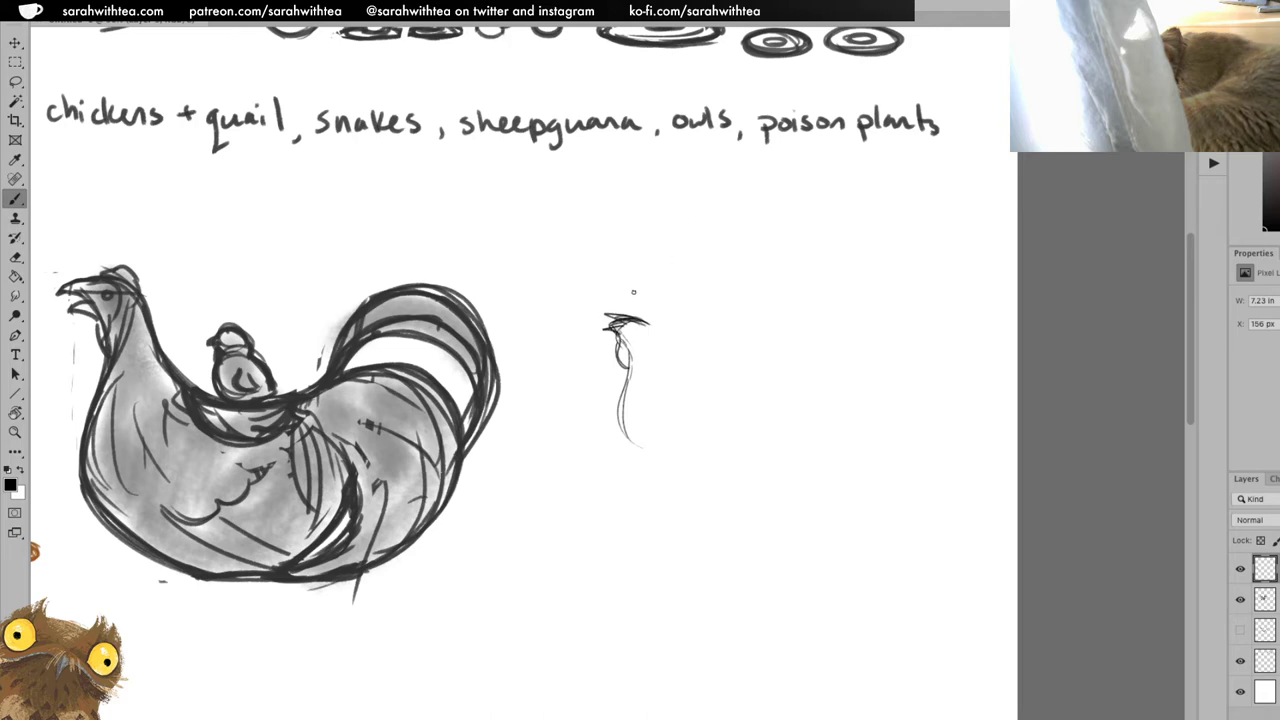
{"action": "key", "text": "ctrl+z"}
{"action": "mouse_move", "coordinate": [622, 322]}
{"action": "left_mouse_down"}
{"action": "mouse_move", "coordinate": [648, 320]}
{"action": "mouse_move", "coordinate": [646, 346]}
{"action": "mouse_move", "coordinate": [650, 326]}
{"action": "mouse_move", "coordinate": [678, 356]}
{"action": "mouse_move", "coordinate": [626, 368]}
{"action": "mouse_move", "coordinate": [614, 430]}
{"action": "left_mouse_up"}
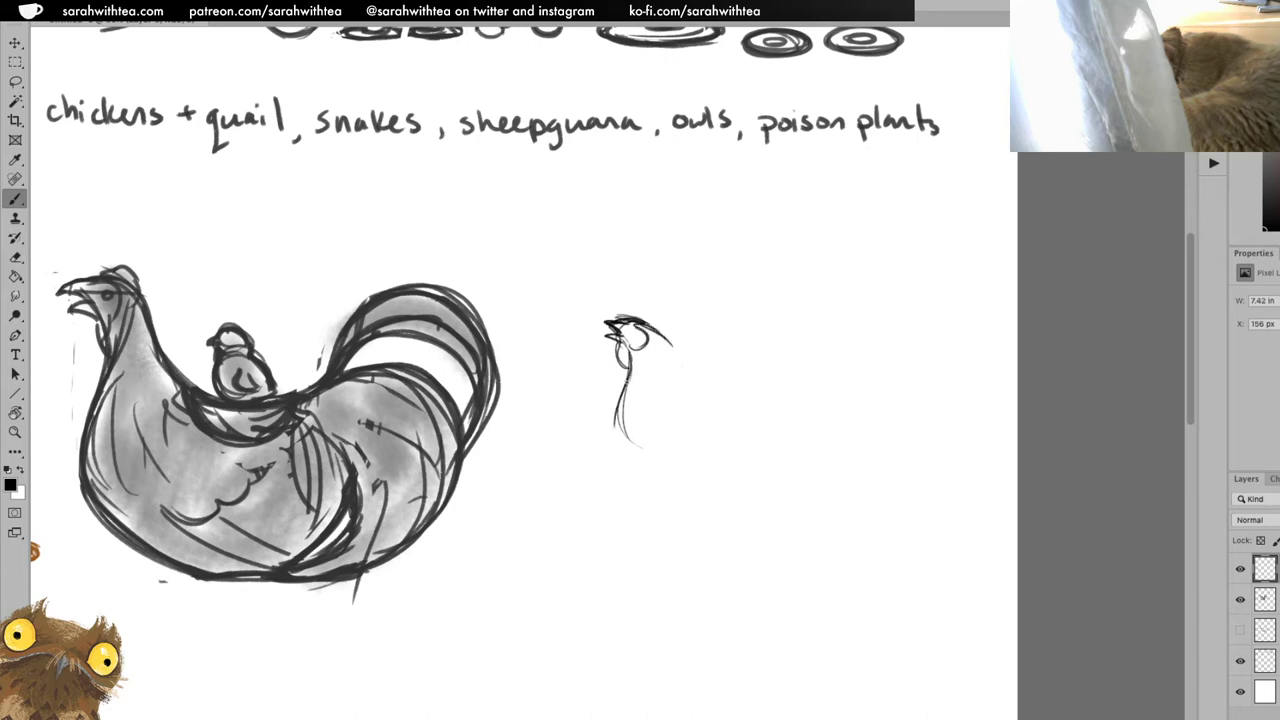
Outline the small hen's rounded breast, curved back and flat-bottomed belly, with a sweeping wing curve inside the body.
{"action": "mouse_move", "coordinate": [626, 372]}
{"action": "left_mouse_down"}
{"action": "mouse_move", "coordinate": [628, 446]}
{"action": "mouse_move", "coordinate": [698, 488]}
{"action": "left_mouse_up"}
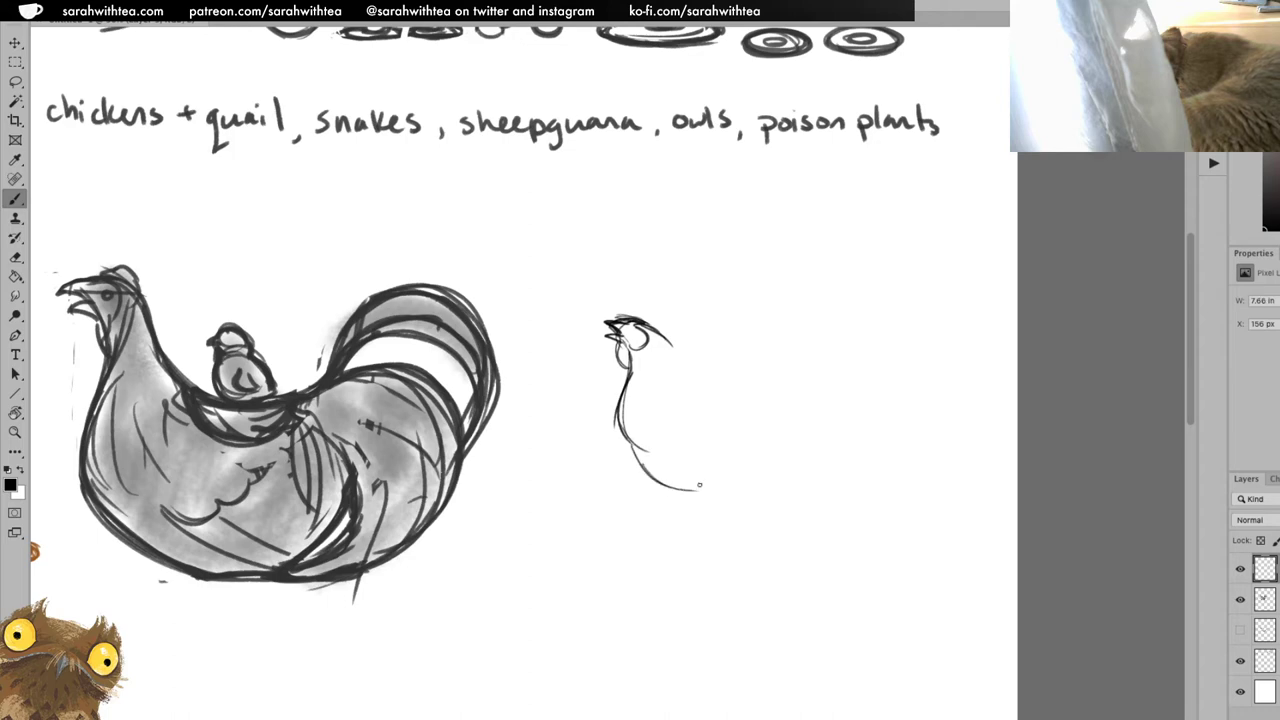
{"action": "left_click_drag", "start_coordinate": [632, 446], "coordinate": [694, 490]}
{"action": "mouse_move", "coordinate": [671, 339]}
{"action": "left_mouse_down"}
{"action": "mouse_move", "coordinate": [730, 396]}
{"action": "mouse_move", "coordinate": [728, 382]}
{"action": "mouse_move", "coordinate": [682, 374]}
{"action": "mouse_move", "coordinate": [732, 394]}
{"action": "mouse_move", "coordinate": [780, 372]}
{"action": "mouse_move", "coordinate": [766, 404]}
{"action": "mouse_move", "coordinate": [784, 370]}
{"action": "mouse_move", "coordinate": [787, 424]}
{"action": "mouse_move", "coordinate": [760, 446]}
{"action": "left_mouse_up"}
{"action": "left_click_drag", "start_coordinate": [764, 396], "coordinate": [760, 448]}
{"action": "mouse_move", "coordinate": [666, 408]}
{"action": "left_mouse_down"}
{"action": "mouse_move", "coordinate": [756, 456]}
{"action": "mouse_move", "coordinate": [766, 444]}
{"action": "mouse_move", "coordinate": [716, 484]}
{"action": "left_mouse_up"}
{"action": "left_click_drag", "start_coordinate": [772, 418], "coordinate": [688, 492]}
{"action": "mouse_move", "coordinate": [704, 482]}
{"action": "left_mouse_down"}
{"action": "mouse_move", "coordinate": [668, 490]}
{"action": "mouse_move", "coordinate": [758, 478]}
{"action": "left_mouse_up"}
{"action": "left_click_drag", "start_coordinate": [776, 414], "coordinate": [746, 478]}
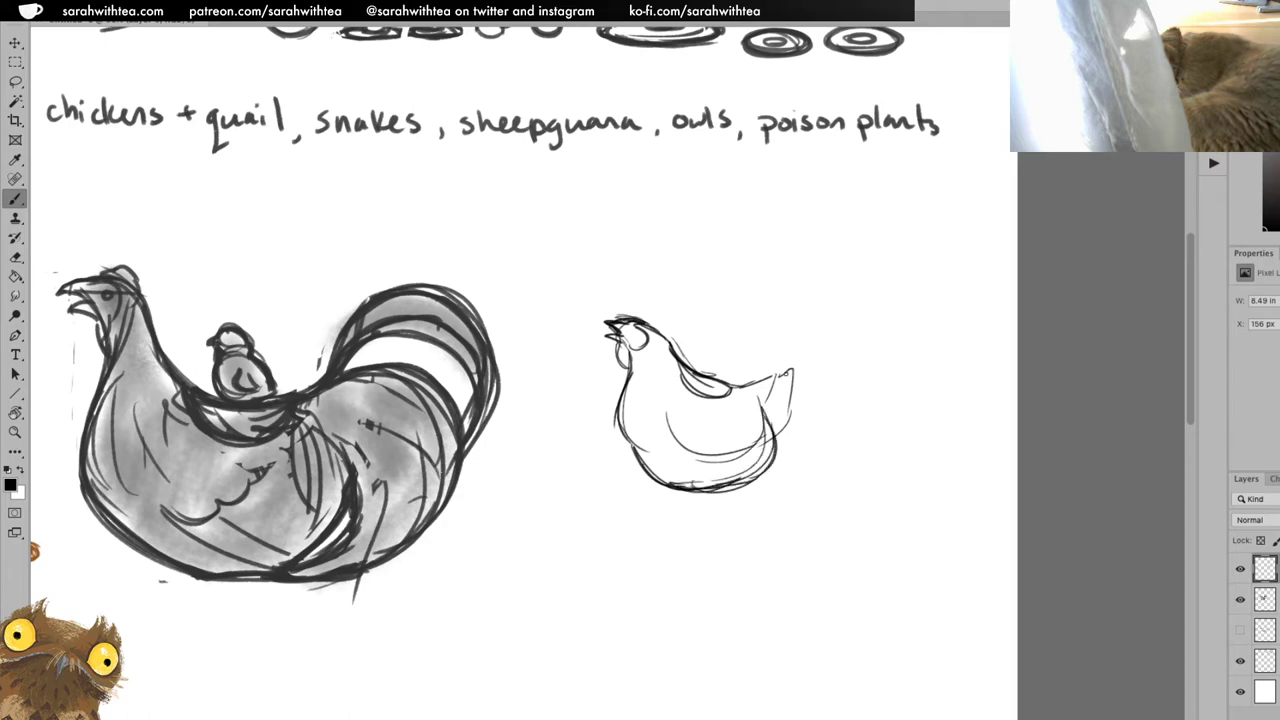
Add an upturned feathered tail to the small hen and strengthen the curved opening along its back.
{"action": "mouse_move", "coordinate": [764, 380]}
{"action": "left_mouse_down"}
{"action": "mouse_move", "coordinate": [800, 360]}
{"action": "mouse_move", "coordinate": [770, 434]}
{"action": "mouse_move", "coordinate": [800, 360]}
{"action": "left_mouse_up"}
{"action": "left_click_drag", "start_coordinate": [800, 362], "coordinate": [786, 414]}
{"action": "mouse_move", "coordinate": [654, 332]}
{"action": "left_mouse_down"}
{"action": "mouse_move", "coordinate": [700, 390]}
{"action": "mouse_move", "coordinate": [748, 390]}
{"action": "left_mouse_up"}
{"action": "mouse_move", "coordinate": [674, 362]}
{"action": "left_mouse_down"}
{"action": "mouse_move", "coordinate": [698, 398]}
{"action": "mouse_move", "coordinate": [684, 388]}
{"action": "left_mouse_up"}
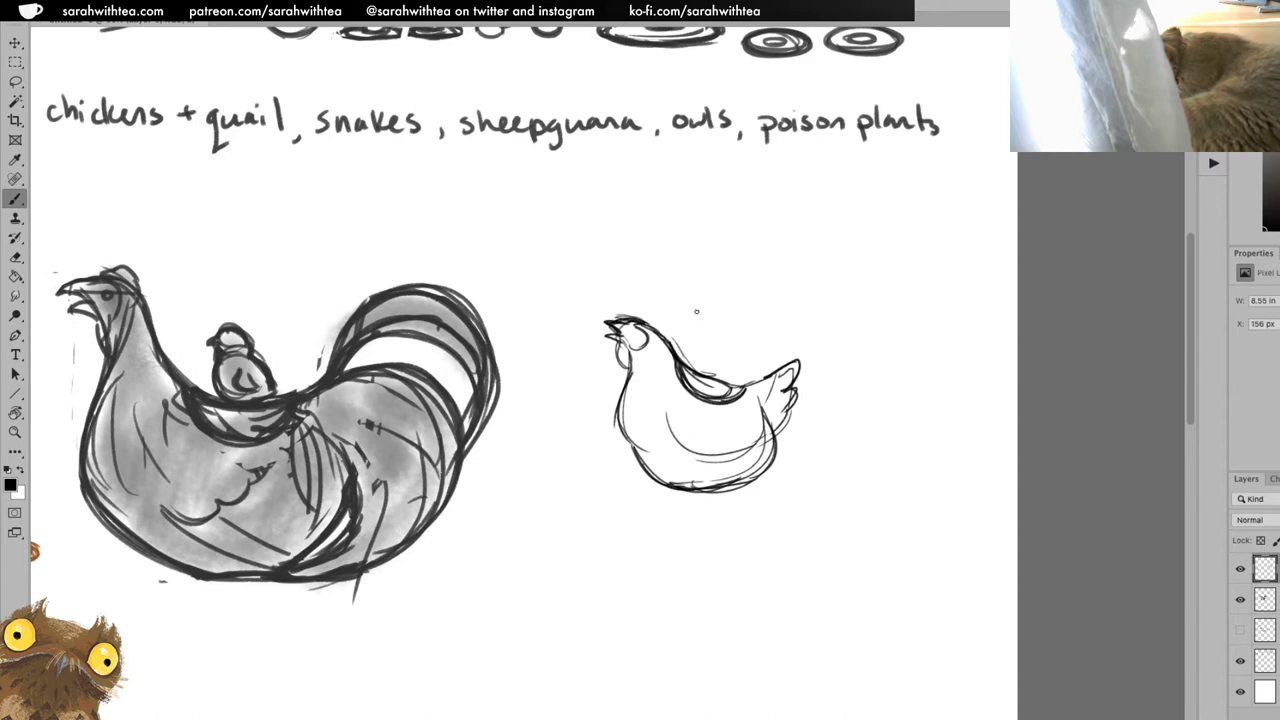
Erase the excess line over the small hen's back opening, outline its folded wing, and darken the upper tail edge.
{"action": "key", "text": "e"}
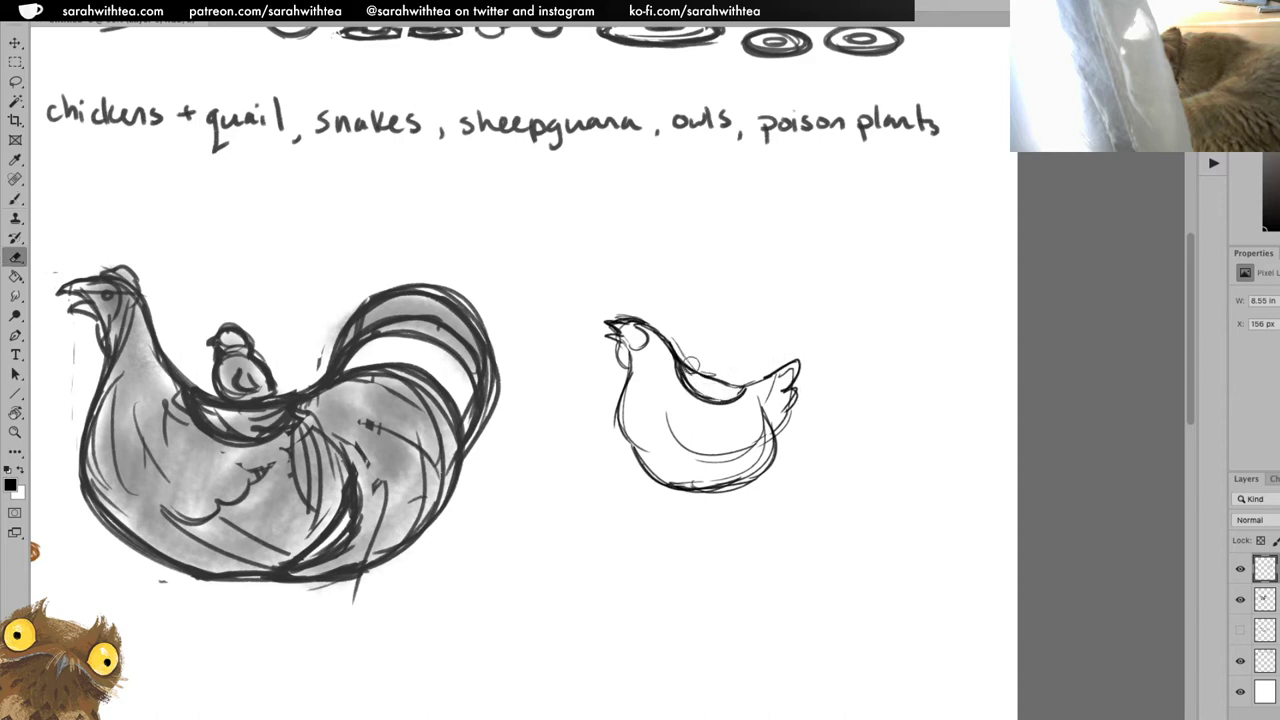
{"action": "key", "text": "b"}
{"action": "mouse_move", "coordinate": [686, 368]}
{"action": "left_mouse_down"}
{"action": "mouse_move", "coordinate": [742, 388]}
{"action": "mouse_move", "coordinate": [804, 358]}
{"action": "mouse_move", "coordinate": [786, 422]}
{"action": "mouse_move", "coordinate": [736, 464]}
{"action": "left_mouse_up"}
{"action": "mouse_move", "coordinate": [720, 402]}
{"action": "left_mouse_down"}
{"action": "mouse_move", "coordinate": [774, 418]}
{"action": "mouse_move", "coordinate": [746, 408]}
{"action": "left_mouse_up"}
{"action": "mouse_move", "coordinate": [668, 386]}
{"action": "left_mouse_down"}
{"action": "mouse_move", "coordinate": [704, 456]}
{"action": "mouse_move", "coordinate": [766, 456]}
{"action": "mouse_move", "coordinate": [730, 466]}
{"action": "mouse_move", "coordinate": [772, 448]}
{"action": "left_mouse_up"}
{"action": "left_click_drag", "start_coordinate": [794, 366], "coordinate": [756, 384]}
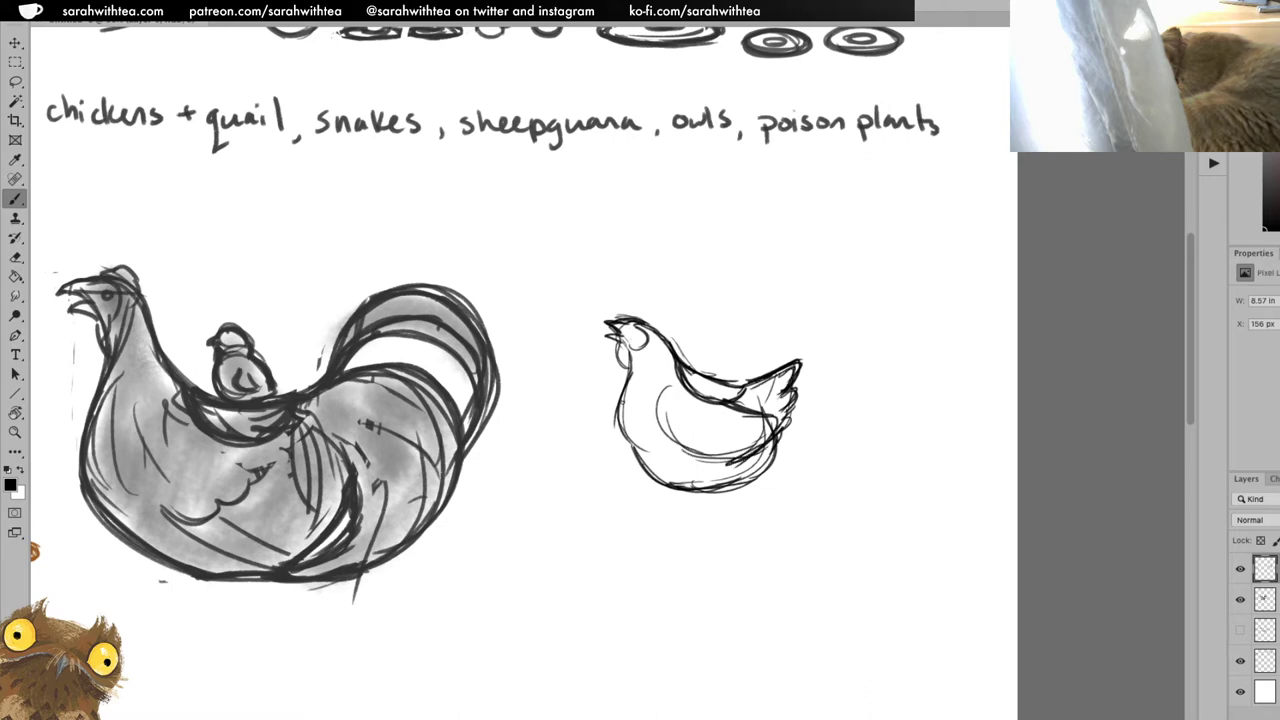
Reinforce the small hen's base line and back rim, and add small feather marks on its breast.
{"action": "left_click_drag", "start_coordinate": [736, 488], "coordinate": [680, 490]}
{"action": "left_click_drag", "start_coordinate": [627, 422], "coordinate": [652, 432]}
{"action": "left_click_drag", "start_coordinate": [682, 370], "coordinate": [736, 394]}
Clean up and darken the small hen's neck-to-tail contour, and label its beak "cream" with an arrow.
{"action": "key", "text": "e"}
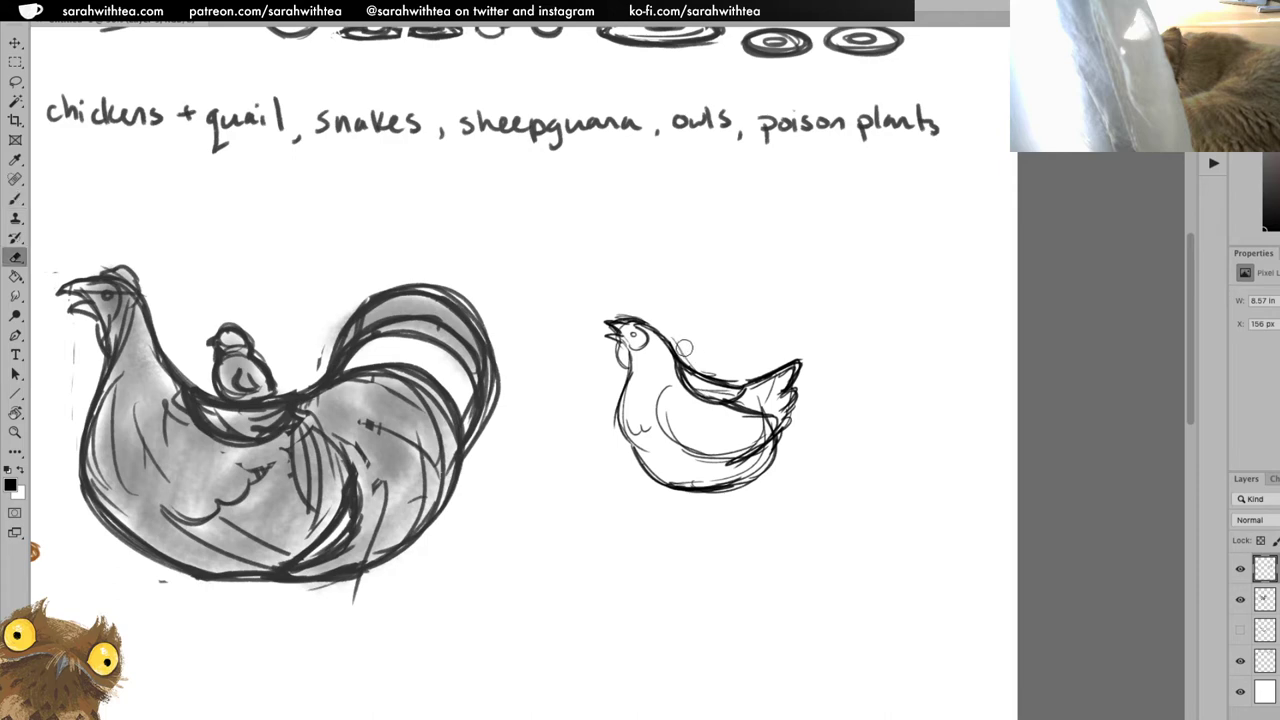
{"action": "mouse_move", "coordinate": [736, 373]}
{"action": "left_mouse_down"}
{"action": "mouse_move", "coordinate": [682, 364]}
{"action": "mouse_move", "coordinate": [726, 404]}
{"action": "mouse_move", "coordinate": [734, 387]}
{"action": "mouse_move", "coordinate": [710, 394]}
{"action": "mouse_move", "coordinate": [756, 384]}
{"action": "mouse_move", "coordinate": [736, 386]}
{"action": "left_mouse_up"}
{"action": "key", "text": "b"}
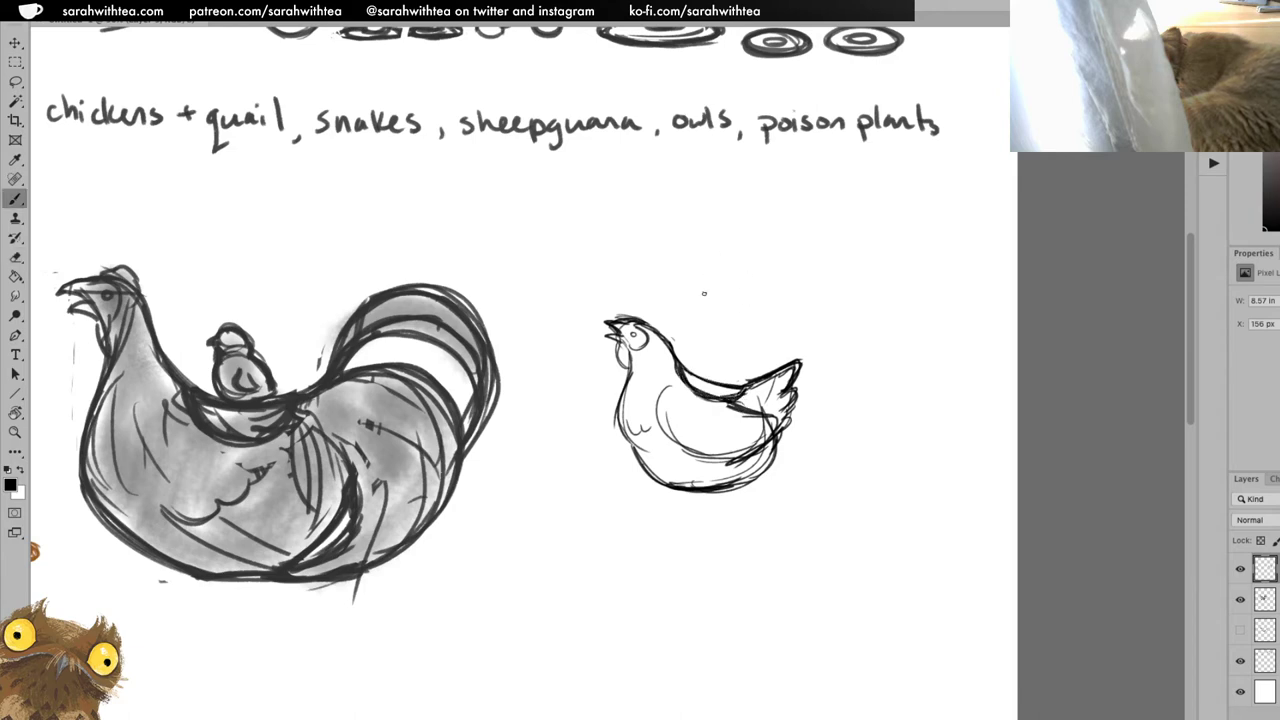
{"action": "mouse_move", "coordinate": [666, 344]}
{"action": "left_mouse_down"}
{"action": "mouse_move", "coordinate": [722, 386]}
{"action": "mouse_move", "coordinate": [800, 361]}
{"action": "left_mouse_up"}
{"action": "key", "text": "e"}
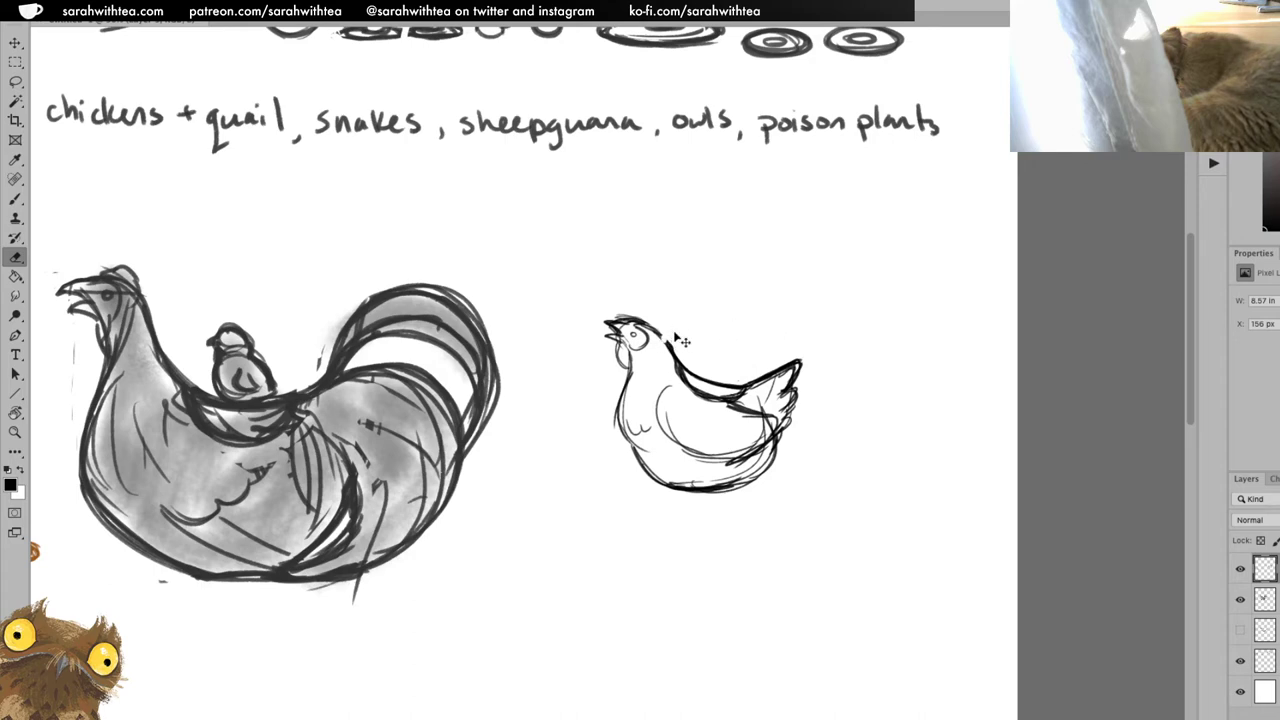
{"action": "key", "text": "b"}
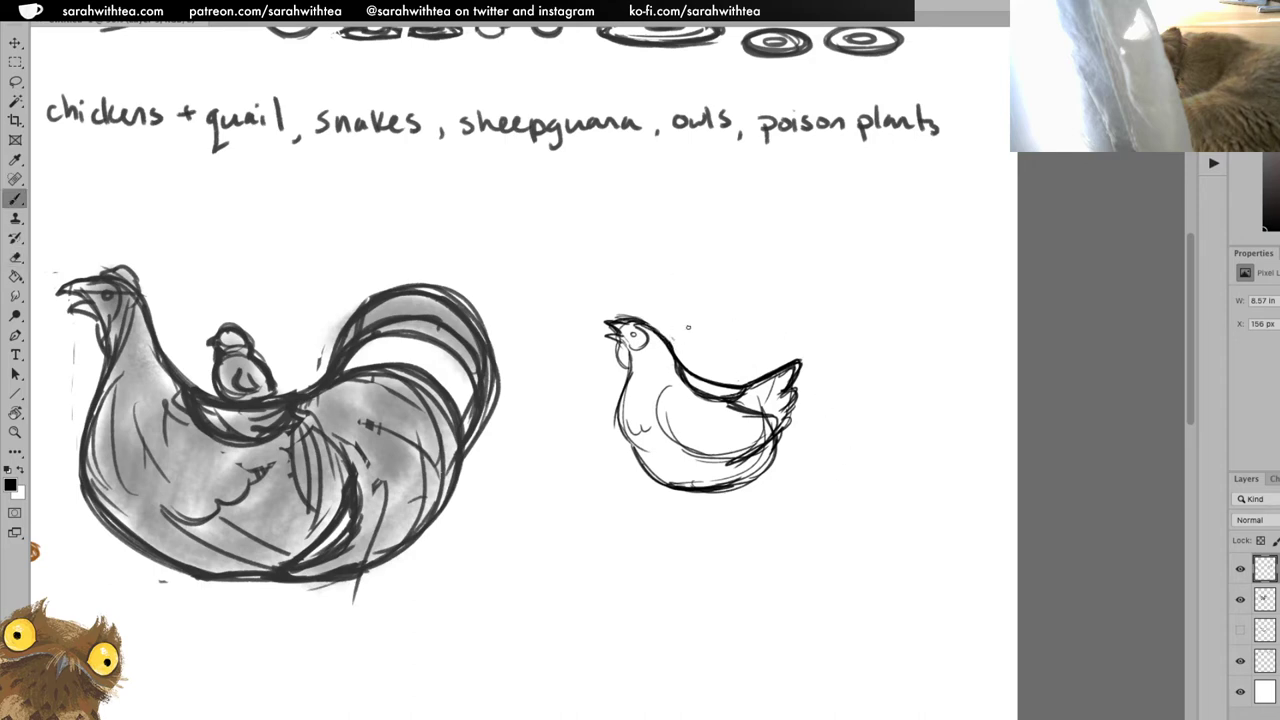
{"action": "mouse_move", "coordinate": [550, 334]}
{"action": "left_mouse_down"}
{"action": "mouse_move", "coordinate": [602, 328]}
{"action": "mouse_move", "coordinate": [587, 330]}
{"action": "mouse_move", "coordinate": [597, 338]}
{"action": "left_mouse_up"}
{"action": "key", "text": "ctrl+z"}
Rough in a larger tilted hen below the small one, with a lowered head, long arched back, pointed tail and rounded rump.
{"action": "left_click_drag", "start_coordinate": [762, 530], "coordinate": [787, 380]}
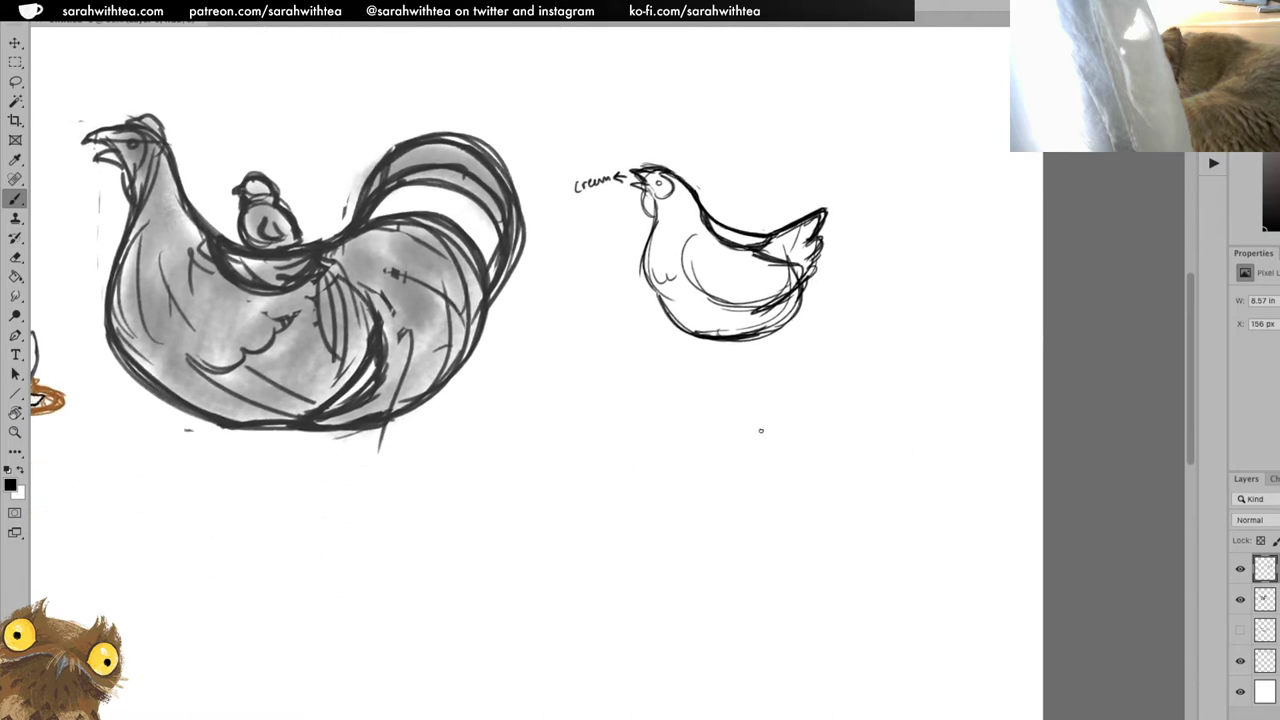
{"action": "mouse_move", "coordinate": [753, 432]}
{"action": "left_mouse_down"}
{"action": "mouse_move", "coordinate": [591, 478]}
{"action": "mouse_move", "coordinate": [602, 476]}
{"action": "mouse_move", "coordinate": [579, 506]}
{"action": "mouse_move", "coordinate": [588, 521]}
{"action": "mouse_move", "coordinate": [623, 507]}
{"action": "mouse_move", "coordinate": [604, 510]}
{"action": "mouse_move", "coordinate": [618, 506]}
{"action": "mouse_move", "coordinate": [605, 465]}
{"action": "mouse_move", "coordinate": [640, 436]}
{"action": "mouse_move", "coordinate": [668, 492]}
{"action": "left_mouse_up"}
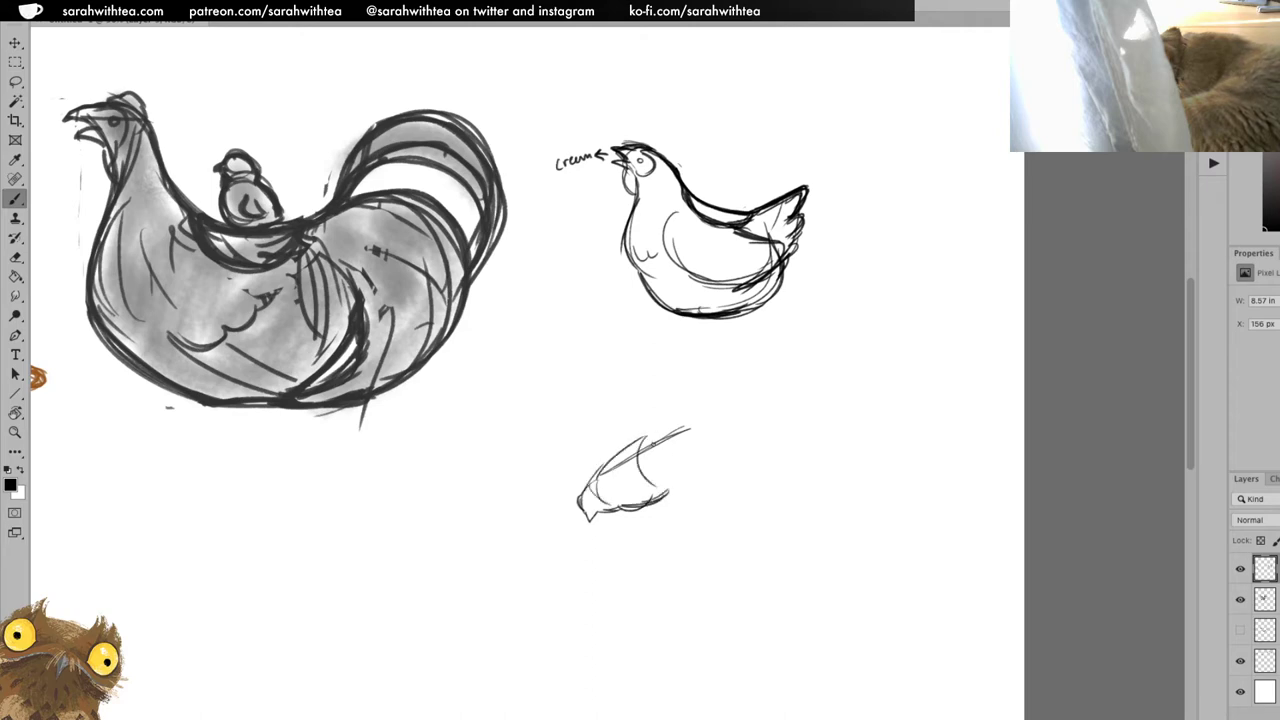
{"action": "mouse_move", "coordinate": [626, 454]}
{"action": "left_mouse_down"}
{"action": "mouse_move", "coordinate": [654, 406]}
{"action": "mouse_move", "coordinate": [752, 366]}
{"action": "mouse_move", "coordinate": [762, 406]}
{"action": "mouse_move", "coordinate": [714, 488]}
{"action": "left_mouse_up"}
{"action": "left_click_drag", "start_coordinate": [748, 403], "coordinate": [758, 470]}
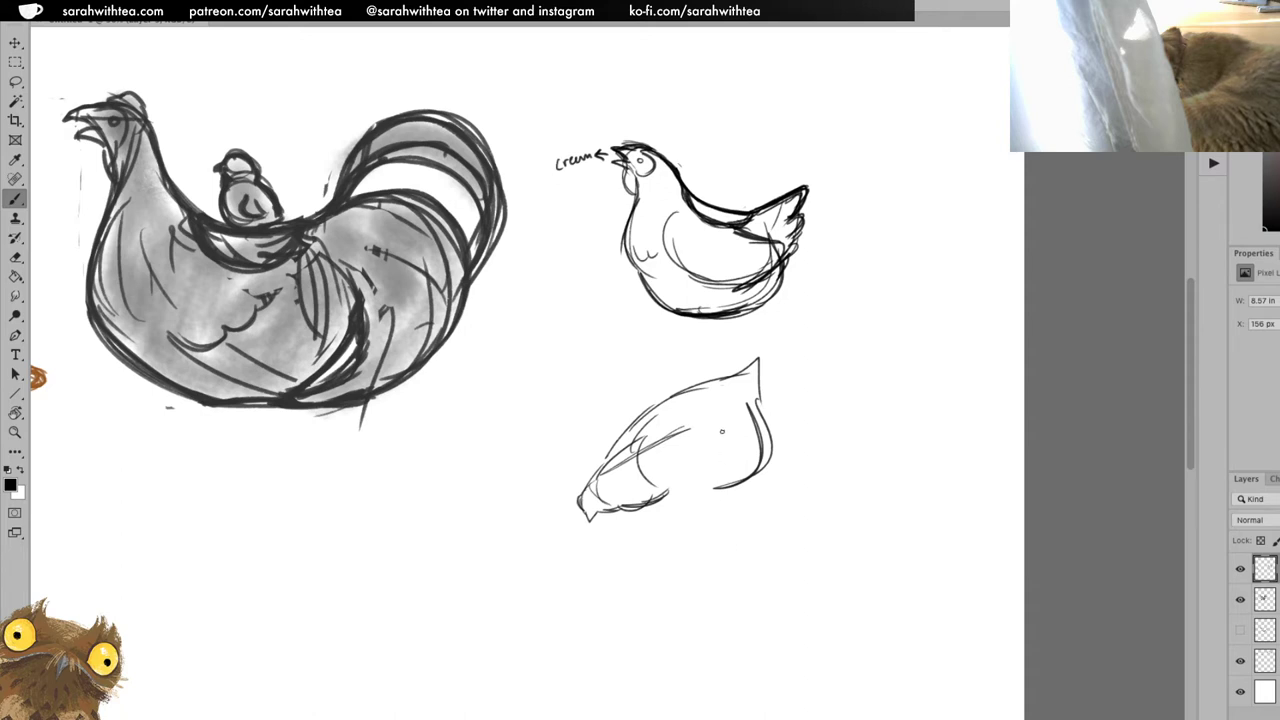
Try sketching a small top-down hen beside the creamer hen's tail, with pointed ends, an oval central opening and side wings.
{"action": "left_click_drag", "start_coordinate": [686, 284], "coordinate": [775, 264]}
{"action": "mouse_move", "coordinate": [875, 172]}
{"action": "left_mouse_down"}
{"action": "mouse_move", "coordinate": [842, 216]}
{"action": "mouse_move", "coordinate": [846, 232]}
{"action": "mouse_move", "coordinate": [867, 208]}
{"action": "mouse_move", "coordinate": [865, 226]}
{"action": "mouse_move", "coordinate": [880, 175]}
{"action": "mouse_move", "coordinate": [856, 178]}
{"action": "mouse_move", "coordinate": [855, 219]}
{"action": "mouse_move", "coordinate": [867, 215]}
{"action": "mouse_move", "coordinate": [906, 242]}
{"action": "left_mouse_up"}
{"action": "key", "text": "ctrl+z"}
{"action": "mouse_move", "coordinate": [912, 178]}
{"action": "left_mouse_down"}
{"action": "mouse_move", "coordinate": [920, 206]}
{"action": "mouse_move", "coordinate": [890, 244]}
{"action": "left_mouse_up"}
{"action": "mouse_move", "coordinate": [884, 148]}
{"action": "left_mouse_down"}
{"action": "mouse_move", "coordinate": [890, 180]}
{"action": "mouse_move", "coordinate": [890, 144]}
{"action": "mouse_move", "coordinate": [906, 182]}
{"action": "mouse_move", "coordinate": [880, 168]}
{"action": "mouse_move", "coordinate": [892, 142]}
{"action": "mouse_move", "coordinate": [904, 210]}
{"action": "mouse_move", "coordinate": [872, 192]}
{"action": "left_mouse_up"}
{"action": "left_click_drag", "start_coordinate": [884, 180], "coordinate": [906, 180]}
{"action": "mouse_move", "coordinate": [862, 216]}
{"action": "left_mouse_down"}
{"action": "mouse_move", "coordinate": [856, 232]}
{"action": "mouse_move", "coordinate": [896, 238]}
{"action": "mouse_move", "coordinate": [882, 254]}
{"action": "left_mouse_up"}
{"action": "mouse_move", "coordinate": [864, 168]}
{"action": "left_mouse_down"}
{"action": "mouse_move", "coordinate": [848, 236]}
{"action": "mouse_move", "coordinate": [876, 178]}
{"action": "mouse_move", "coordinate": [866, 202]}
{"action": "left_mouse_up"}
{"action": "left_click_drag", "start_coordinate": [846, 204], "coordinate": [862, 210]}
{"action": "left_click_drag", "start_coordinate": [866, 166], "coordinate": [850, 206]}
{"action": "left_click_drag", "start_coordinate": [852, 222], "coordinate": [866, 238]}
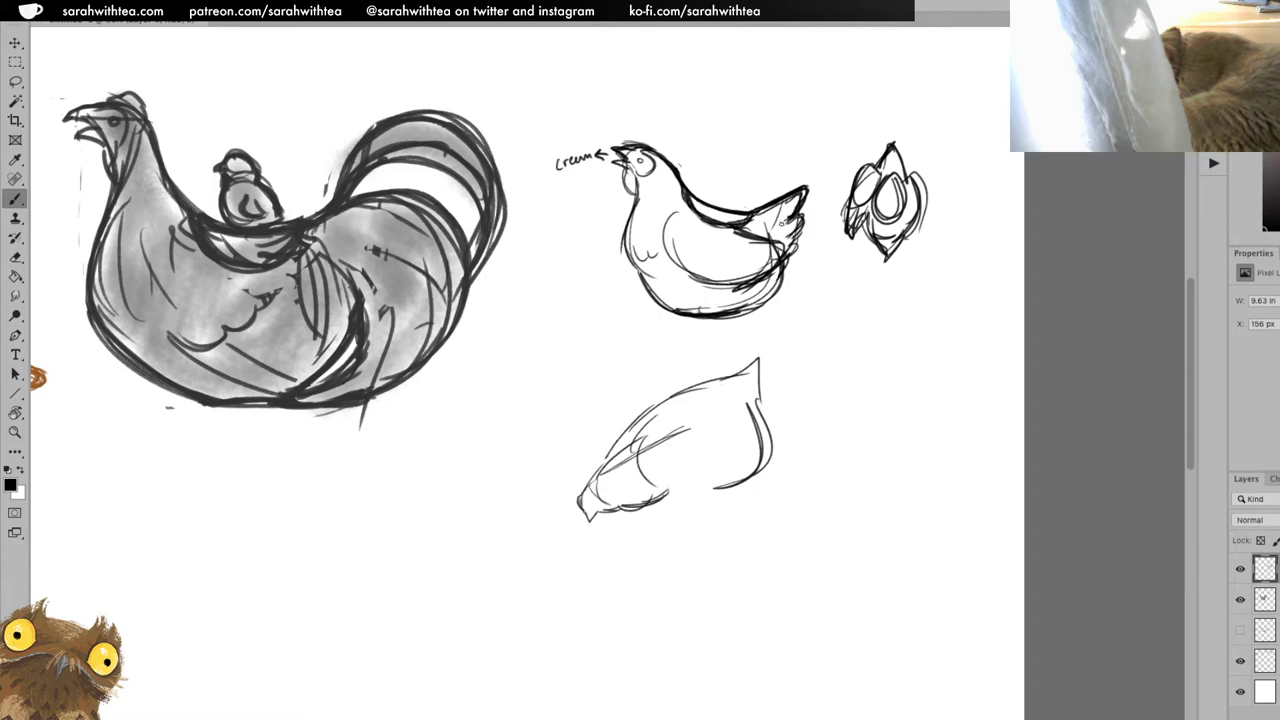
{"action": "left_click_drag", "start_coordinate": [786, 210], "coordinate": [763, 234]}
{"action": "left_click_drag", "start_coordinate": [872, 170], "coordinate": [850, 240]}
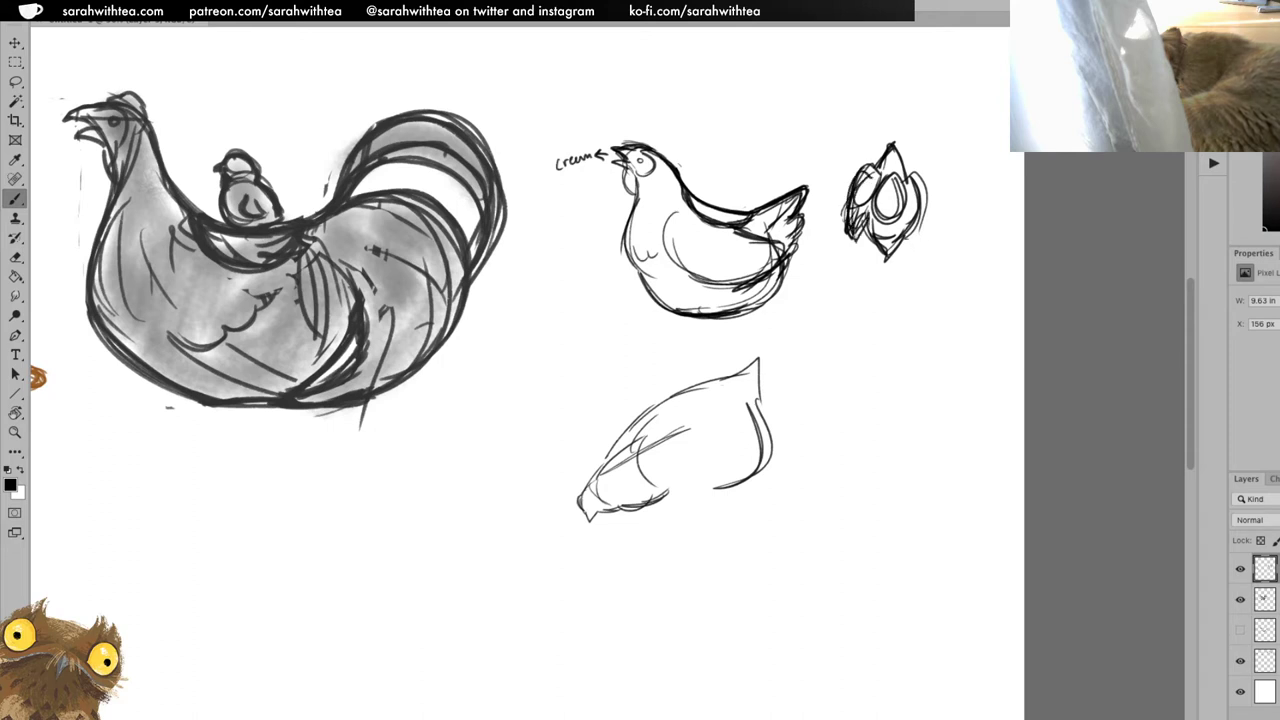
Lasso and delete the small top-down hen sketch, and clear the selection.
{"action": "key", "text": "l"}
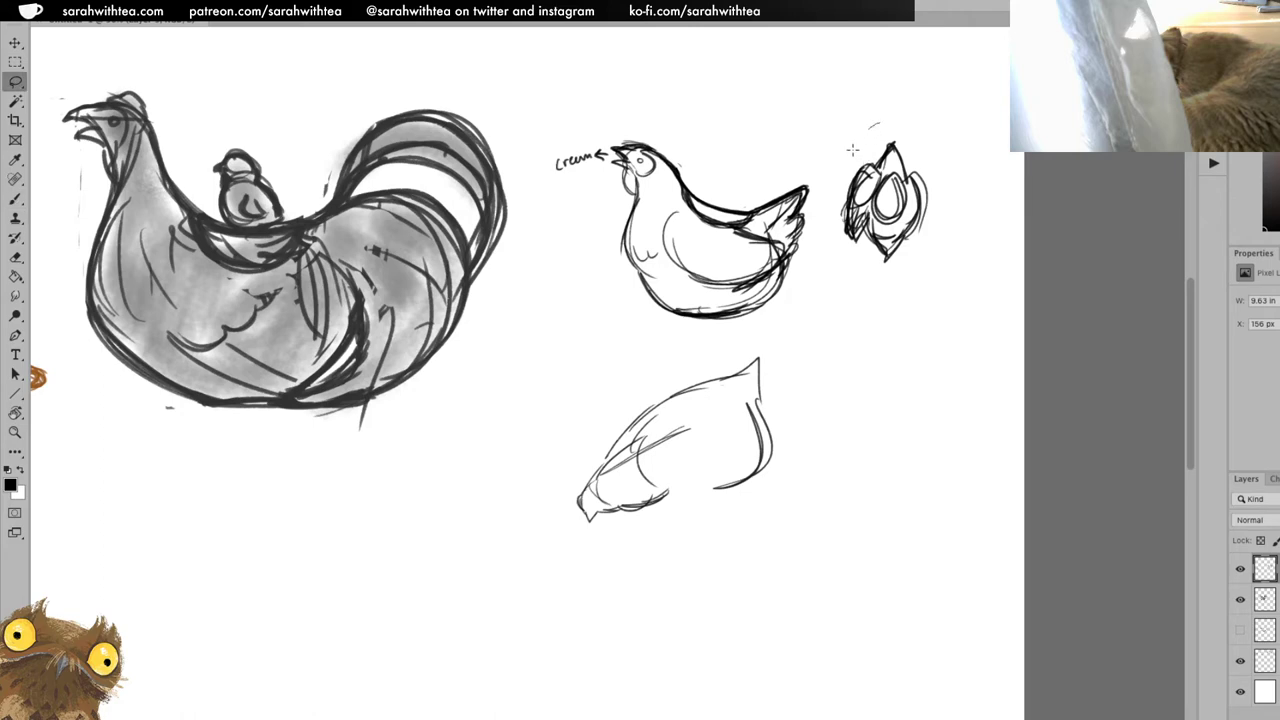
{"action": "mouse_move", "coordinate": [874, 120]}
{"action": "left_mouse_down"}
{"action": "mouse_move", "coordinate": [905, 120]}
{"action": "mouse_move", "coordinate": [874, 119]}
{"action": "left_mouse_up"}
{"action": "key", "text": "Delete"}
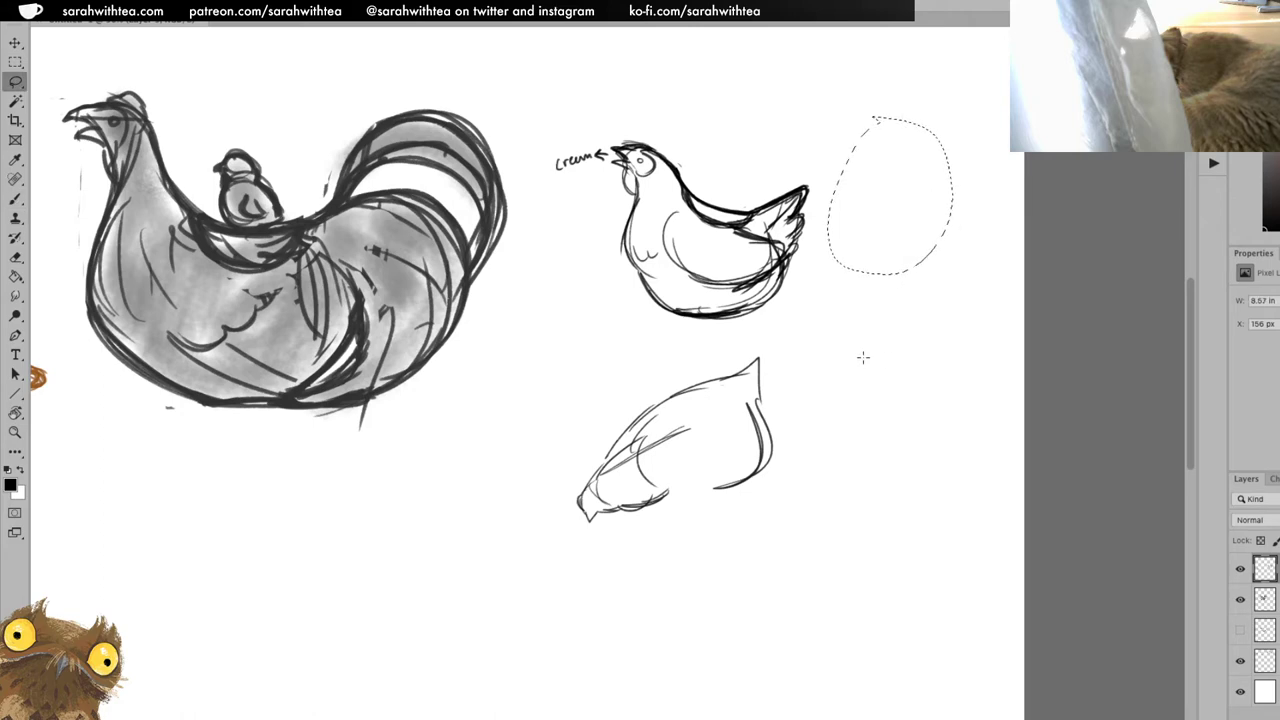
{"action": "left_click", "coordinate": [863, 357]}
Clean up and darken the creamer hen's base, and redraw its pointed tail with feather lines down to the rump.
{"action": "left_click_drag", "start_coordinate": [740, 318], "coordinate": [688, 318]}
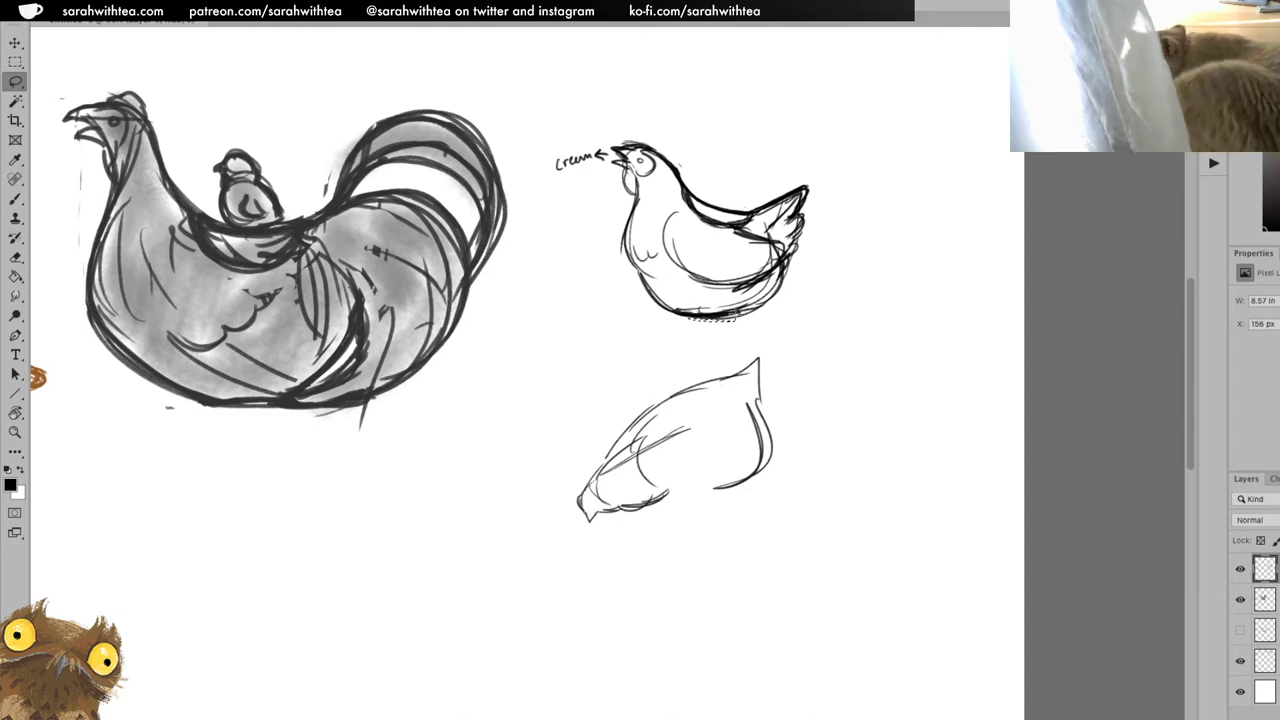
{"action": "key", "text": "b"}
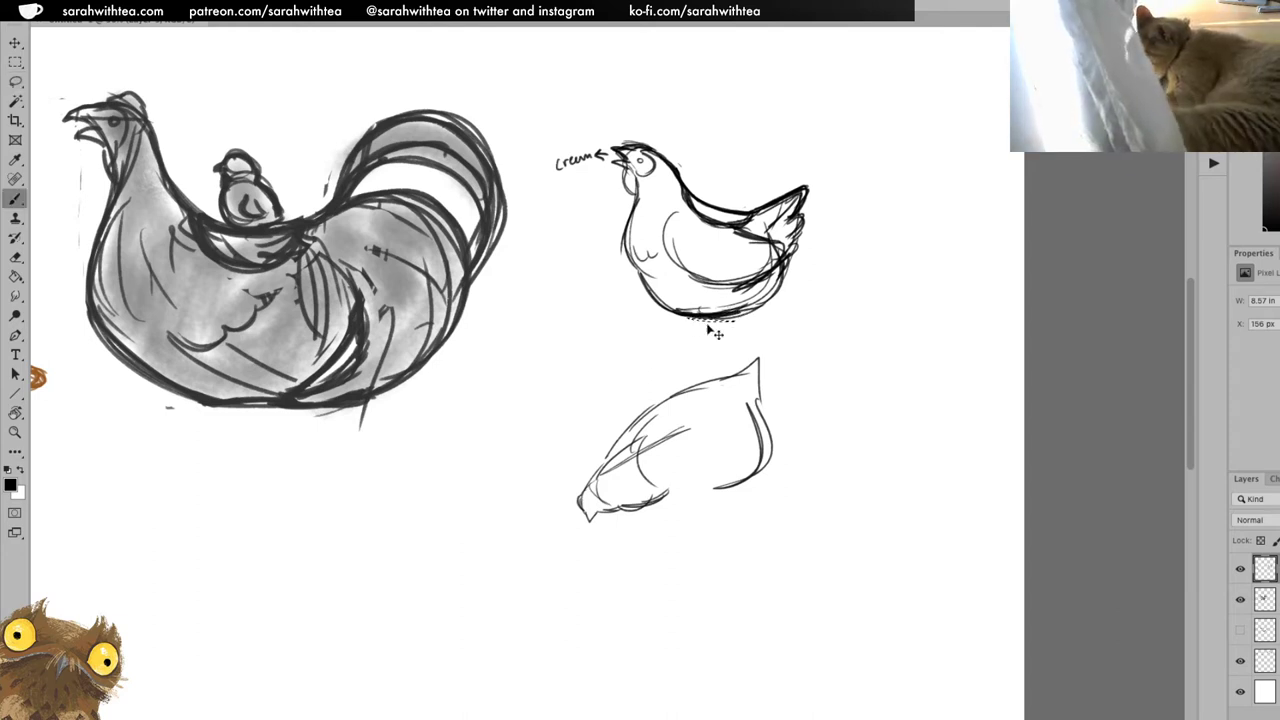
{"action": "mouse_move", "coordinate": [690, 318]}
{"action": "left_mouse_down"}
{"action": "mouse_move", "coordinate": [740, 318]}
{"action": "mouse_move", "coordinate": [762, 287]}
{"action": "mouse_move", "coordinate": [740, 310]}
{"action": "left_mouse_up"}
{"action": "left_click_drag", "start_coordinate": [776, 226], "coordinate": [762, 242]}
{"action": "left_click_drag", "start_coordinate": [804, 190], "coordinate": [762, 232]}
{"action": "mouse_move", "coordinate": [776, 224]}
{"action": "left_mouse_down"}
{"action": "mouse_move", "coordinate": [762, 242]}
{"action": "mouse_move", "coordinate": [778, 242]}
{"action": "left_mouse_up"}
{"action": "left_click_drag", "start_coordinate": [794, 214], "coordinate": [784, 254]}
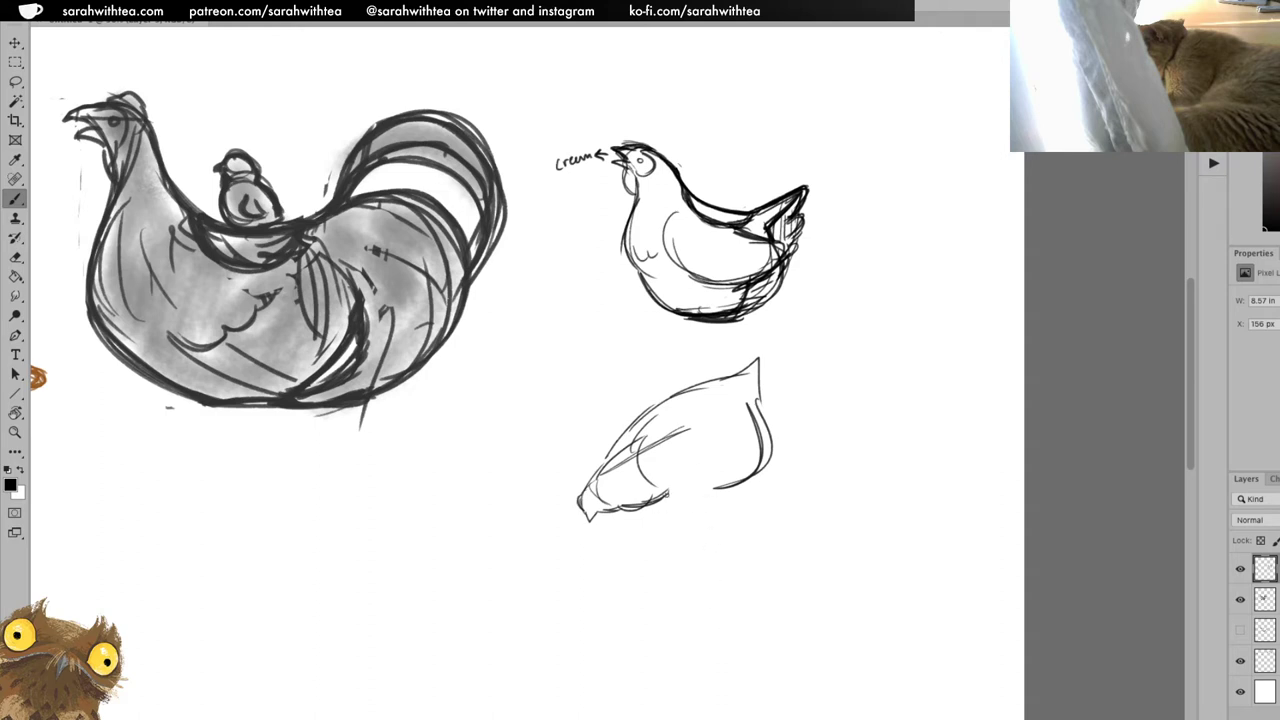
Close the lower tilted hen's belly line and sketch two short legs with feet beneath it.
{"action": "left_click_drag", "start_coordinate": [666, 492], "coordinate": [698, 500]}
{"action": "mouse_move", "coordinate": [685, 498]}
{"action": "left_mouse_down"}
{"action": "mouse_move", "coordinate": [675, 521]}
{"action": "mouse_move", "coordinate": [704, 520]}
{"action": "left_mouse_up"}
{"action": "mouse_move", "coordinate": [692, 503]}
{"action": "left_mouse_down"}
{"action": "mouse_move", "coordinate": [690, 520]}
{"action": "mouse_move", "coordinate": [691, 508]}
{"action": "mouse_move", "coordinate": [742, 512]}
{"action": "mouse_move", "coordinate": [704, 500]}
{"action": "mouse_move", "coordinate": [746, 482]}
{"action": "left_mouse_up"}
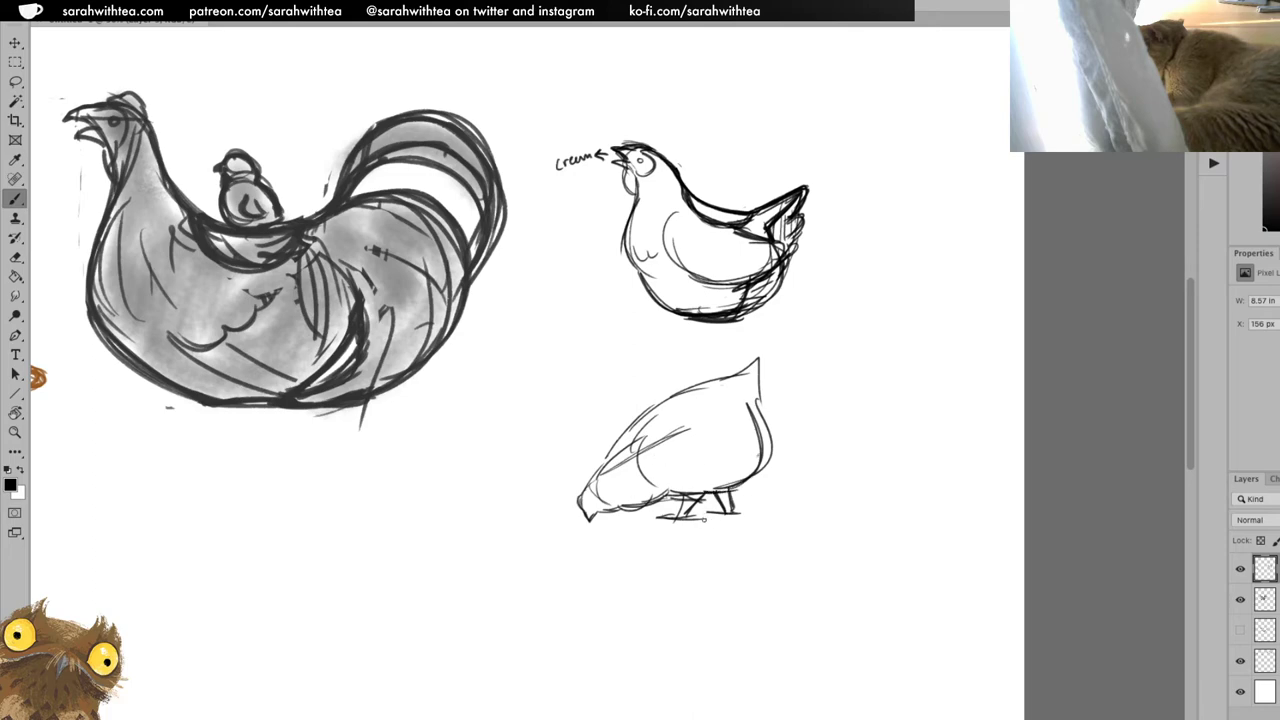
Lasso and delete the legs beneath the tilted hen, and clear the selection.
{"action": "key", "text": "l"}
{"action": "mouse_move", "coordinate": [798, 508]}
{"action": "left_mouse_down"}
{"action": "mouse_move", "coordinate": [737, 536]}
{"action": "mouse_move", "coordinate": [535, 500]}
{"action": "mouse_move", "coordinate": [567, 600]}
{"action": "left_mouse_up"}
{"action": "mouse_move", "coordinate": [662, 540]}
{"action": "left_mouse_down"}
{"action": "mouse_move", "coordinate": [664, 502]}
{"action": "mouse_move", "coordinate": [740, 492]}
{"action": "mouse_move", "coordinate": [745, 546]}
{"action": "mouse_move", "coordinate": [665, 530]}
{"action": "mouse_move", "coordinate": [676, 533]}
{"action": "left_mouse_up"}
{"action": "key", "text": "Delete"}
{"action": "key", "text": "ctrl+d"}
{"action": "key", "text": "b"}
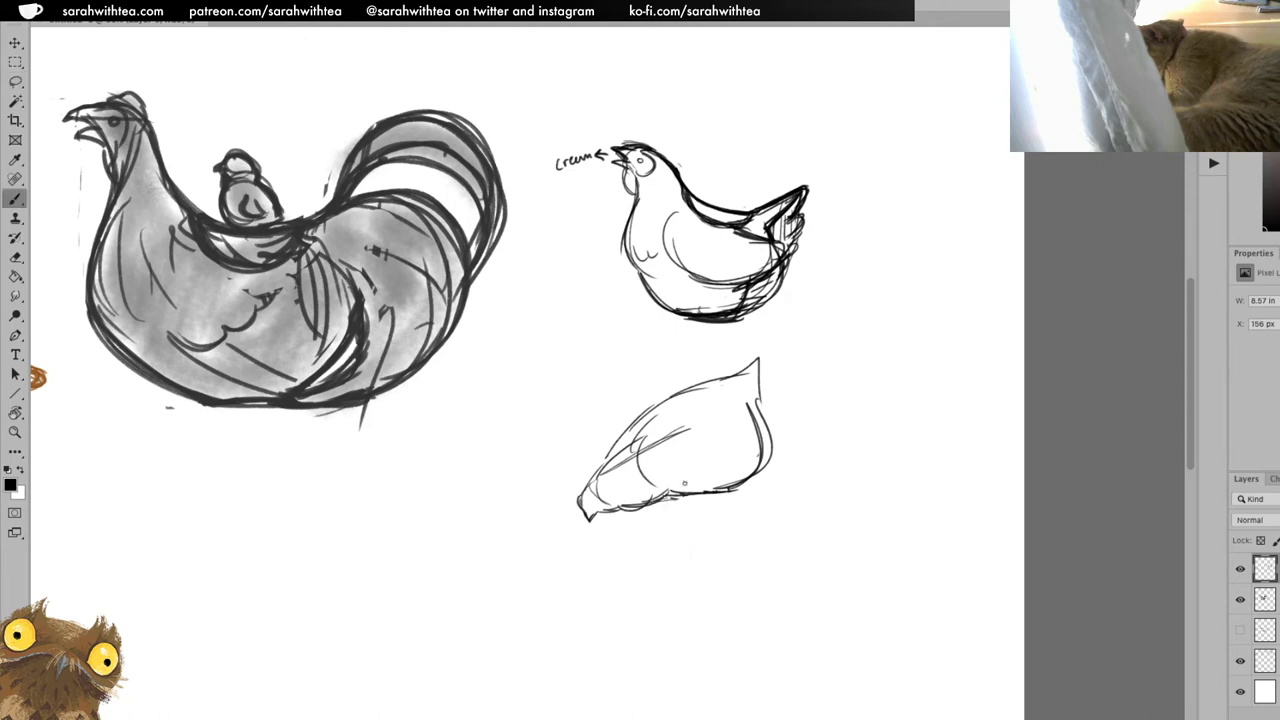
Try to skew the lassoed tilted hen downward on its tail side.
{"action": "key", "text": "ctrl+t"}
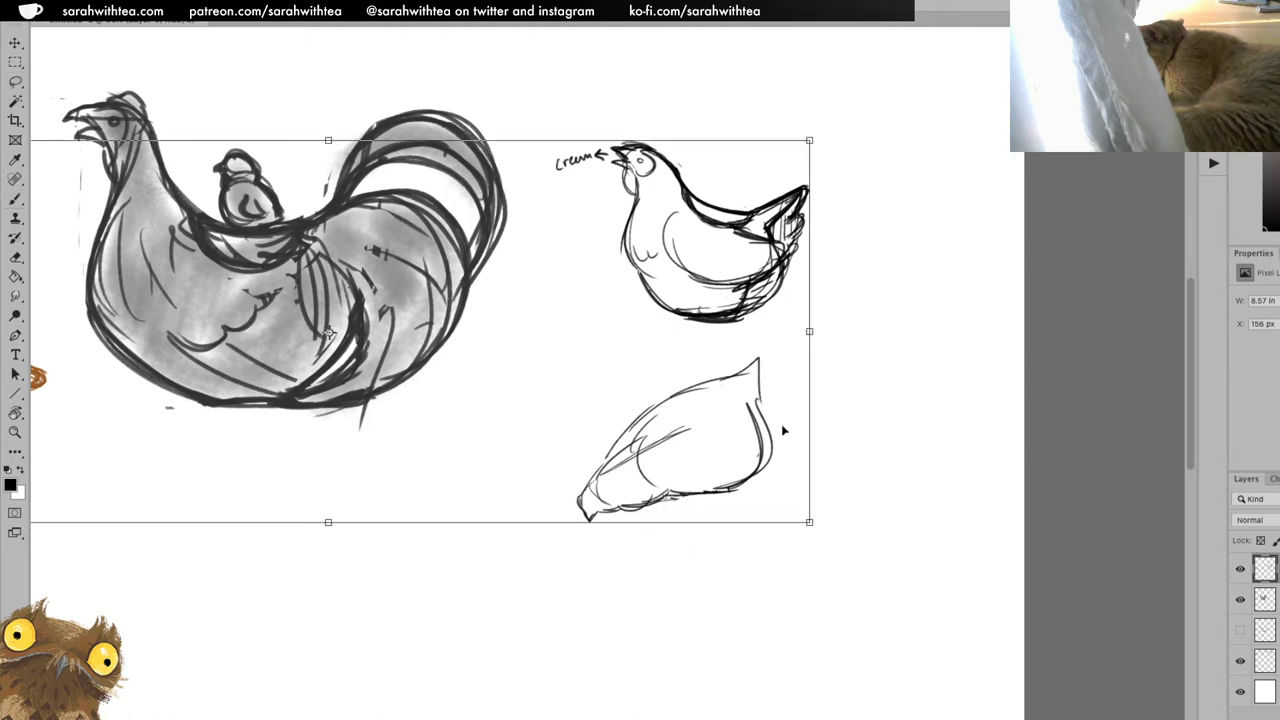
{"action": "key", "text": "Escape"}
{"action": "key", "text": "l"}
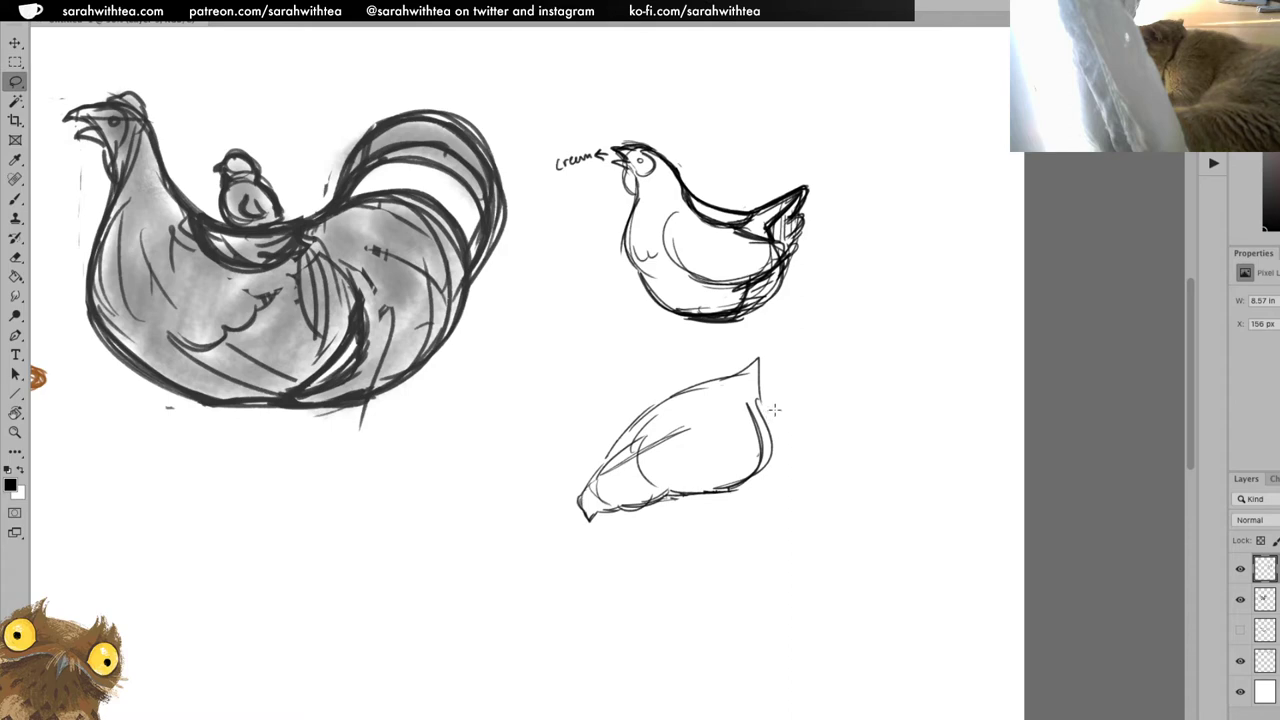
{"action": "mouse_move", "coordinate": [787, 381]}
{"action": "left_mouse_down"}
{"action": "mouse_move", "coordinate": [752, 348]}
{"action": "mouse_move", "coordinate": [622, 564]}
{"action": "mouse_move", "coordinate": [832, 345]}
{"action": "left_mouse_up"}
{"action": "key", "text": "ctrl+t"}
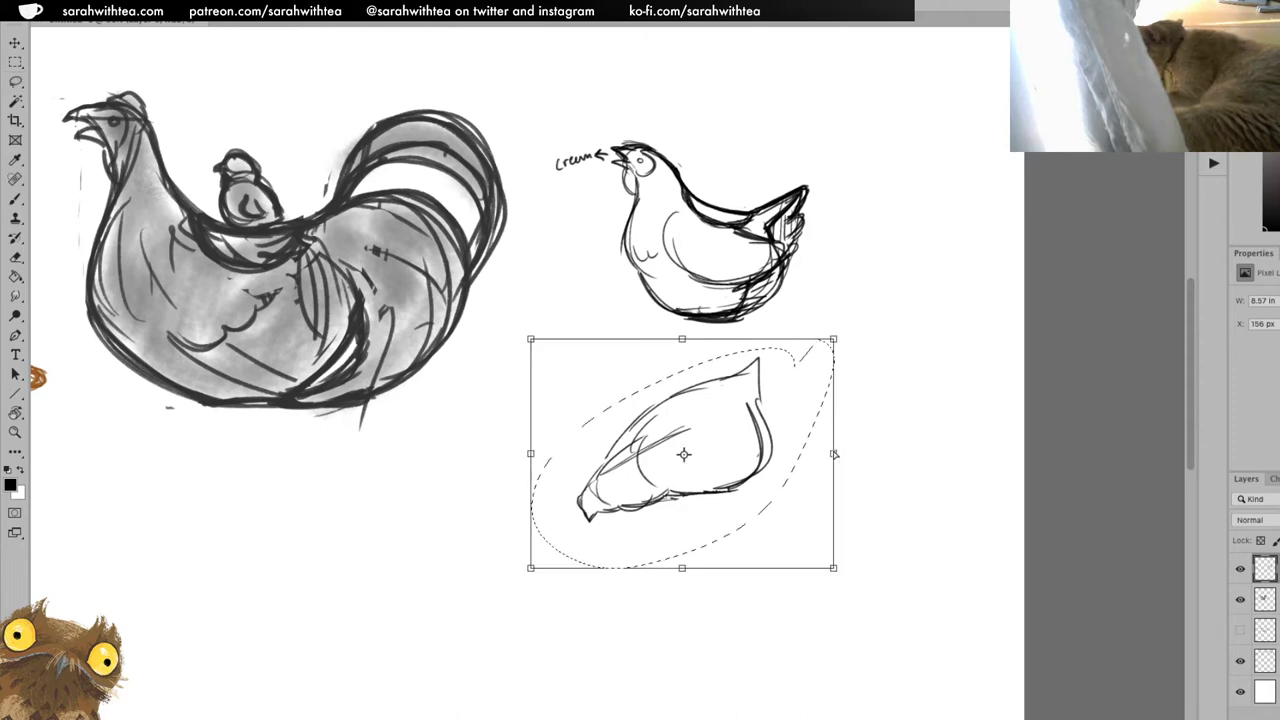
{"action": "left_click_drag", "start_coordinate": [837, 456], "coordinate": [833, 485]}
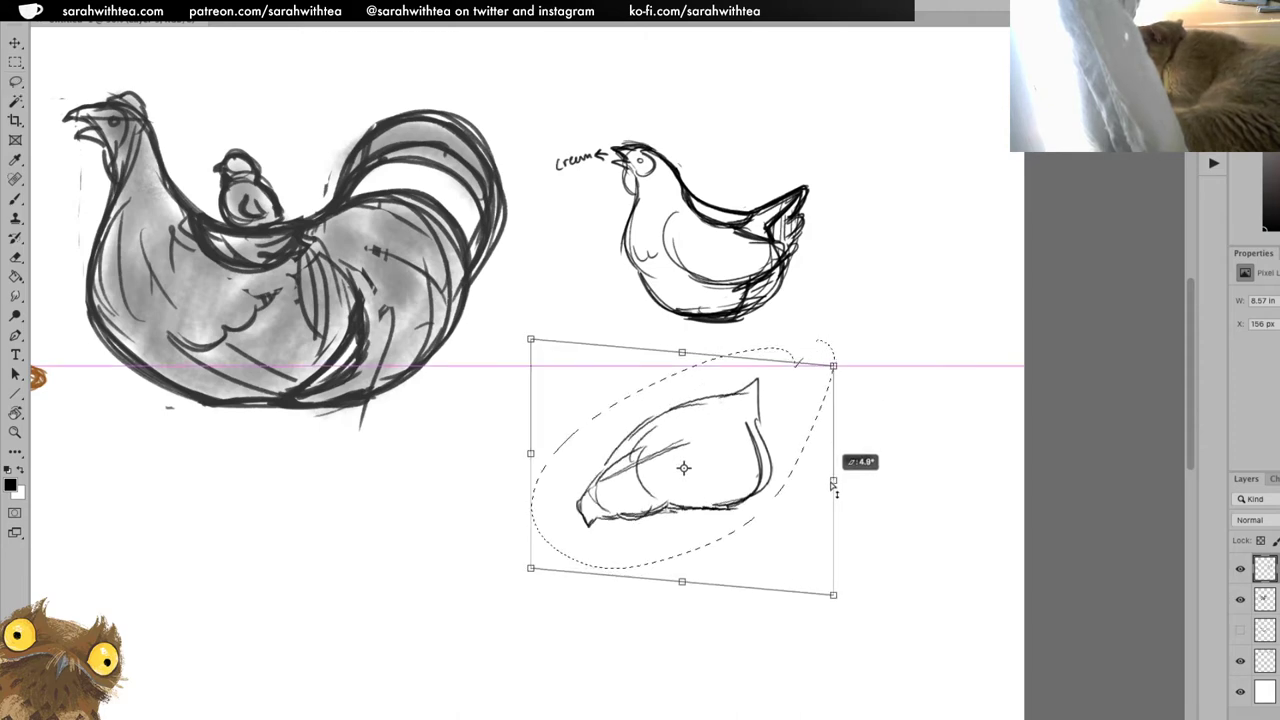
{"action": "key", "text": "ctrl+z"}
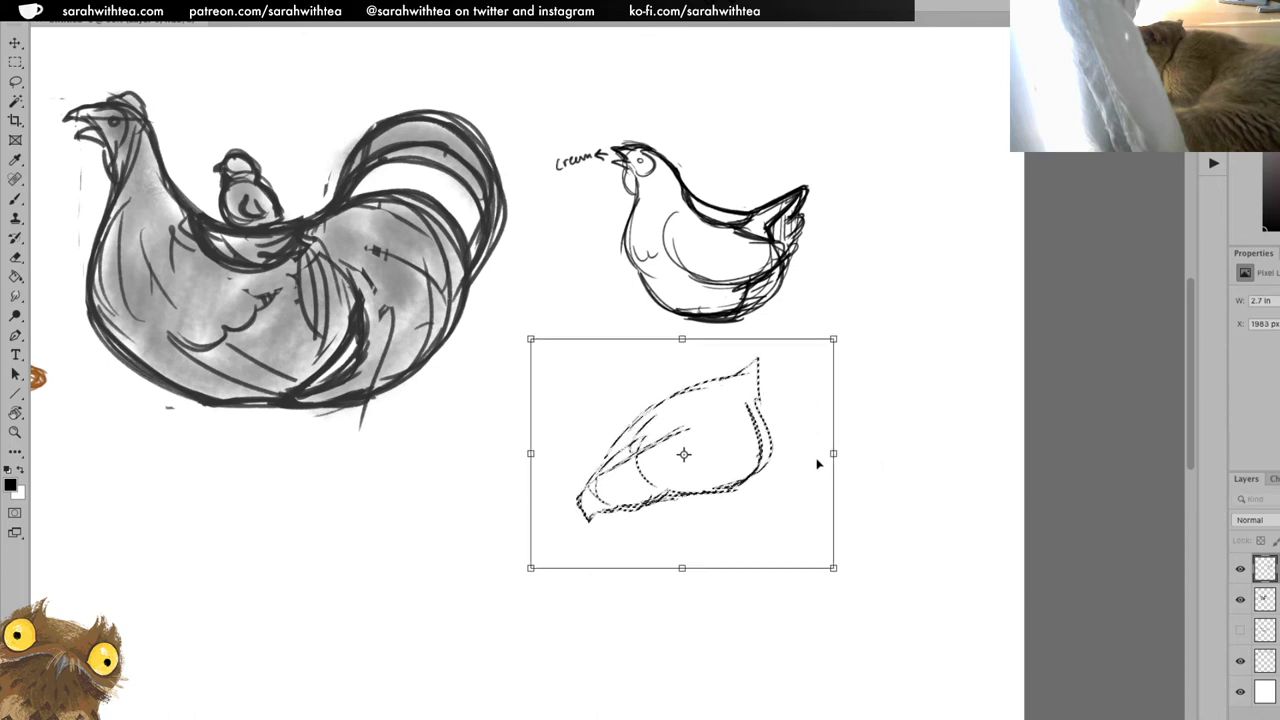
{"action": "key", "text": "Return"}
{"action": "key", "text": "b"}
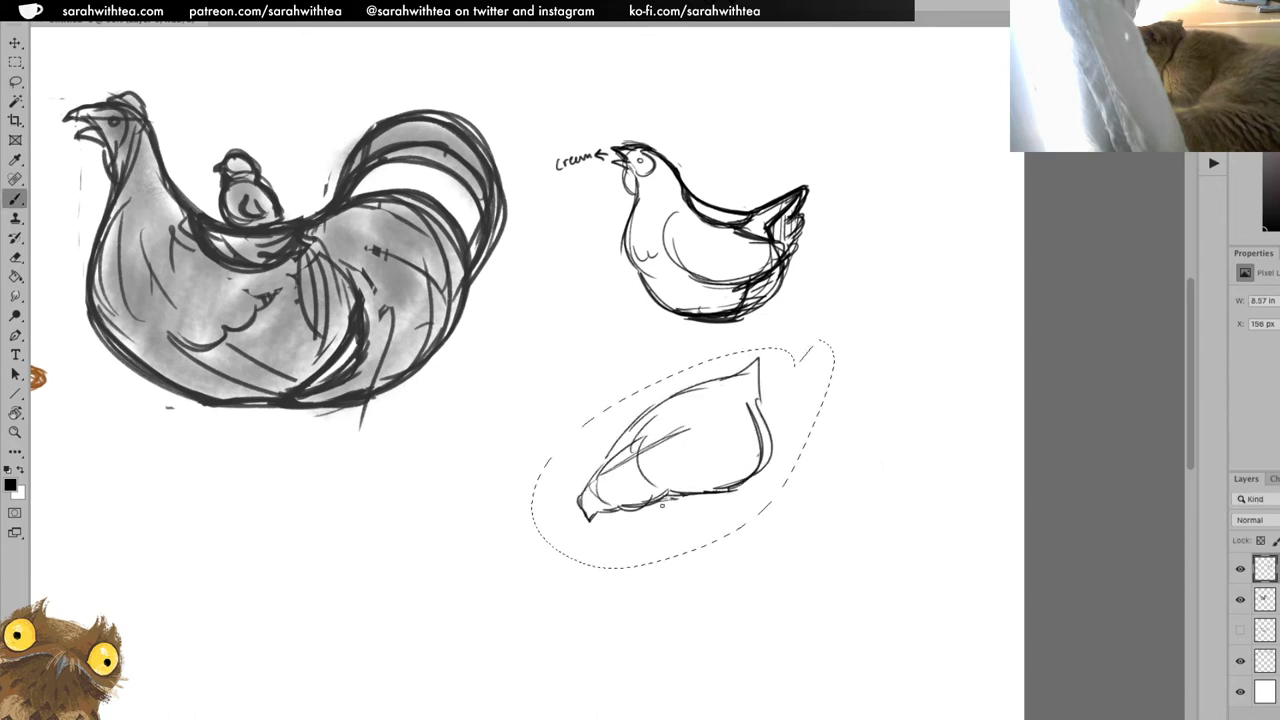
{"action": "key", "text": "ctrl+d"}
Darken the tilted hen's belly, rump and neck contours, and sketch the curved breast line and lower wing strokes.
{"action": "left_click_drag", "start_coordinate": [664, 497], "coordinate": [727, 507]}
{"action": "left_click_drag", "start_coordinate": [760, 428], "coordinate": [698, 510]}
{"action": "mouse_move", "coordinate": [762, 470]}
{"action": "left_mouse_down"}
{"action": "mouse_move", "coordinate": [690, 504]}
{"action": "mouse_move", "coordinate": [592, 506]}
{"action": "mouse_move", "coordinate": [632, 504]}
{"action": "left_mouse_up"}
{"action": "mouse_move", "coordinate": [644, 498]}
{"action": "left_mouse_down"}
{"action": "mouse_move", "coordinate": [664, 502]}
{"action": "mouse_move", "coordinate": [644, 424]}
{"action": "left_mouse_up"}
{"action": "left_click_drag", "start_coordinate": [600, 470], "coordinate": [648, 426]}
{"action": "mouse_move", "coordinate": [640, 428]}
{"action": "left_mouse_down"}
{"action": "mouse_move", "coordinate": [658, 494]}
{"action": "mouse_move", "coordinate": [750, 482]}
{"action": "mouse_move", "coordinate": [758, 455]}
{"action": "left_mouse_up"}
Define the tilted hen's pointed tail and its dark inner edge, reinforce the rump, and erase stray lines below the belly.
{"action": "left_click", "coordinate": [742, 412]}
{"action": "mouse_move", "coordinate": [662, 468]}
{"action": "left_mouse_down"}
{"action": "mouse_move", "coordinate": [748, 424]}
{"action": "mouse_move", "coordinate": [760, 360]}
{"action": "left_mouse_up"}
{"action": "left_click_drag", "start_coordinate": [756, 364], "coordinate": [768, 354]}
{"action": "mouse_move", "coordinate": [768, 356]}
{"action": "left_mouse_down"}
{"action": "mouse_move", "coordinate": [768, 414]}
{"action": "mouse_move", "coordinate": [748, 452]}
{"action": "left_mouse_up"}
{"action": "mouse_move", "coordinate": [736, 390]}
{"action": "left_mouse_down"}
{"action": "mouse_move", "coordinate": [742, 450]}
{"action": "mouse_move", "coordinate": [760, 438]}
{"action": "mouse_move", "coordinate": [742, 492]}
{"action": "left_mouse_up"}
{"action": "left_click_drag", "start_coordinate": [766, 436], "coordinate": [748, 478]}
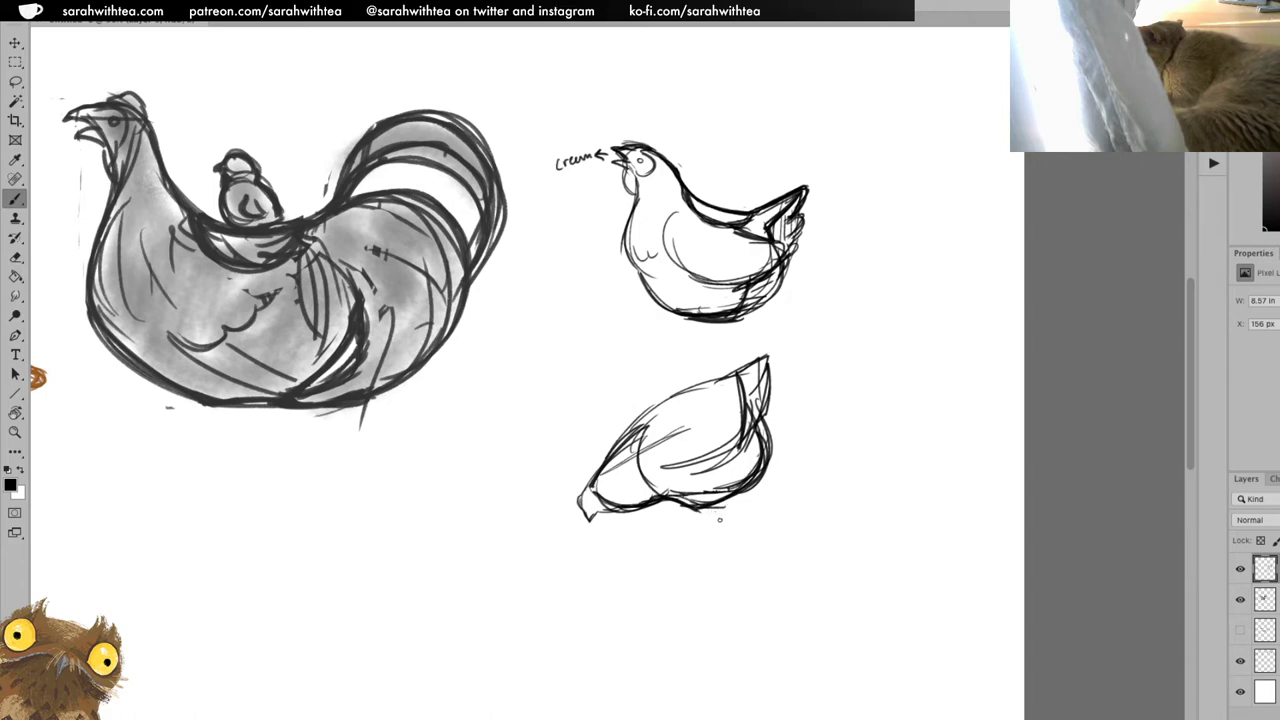
{"action": "key", "text": "e"}
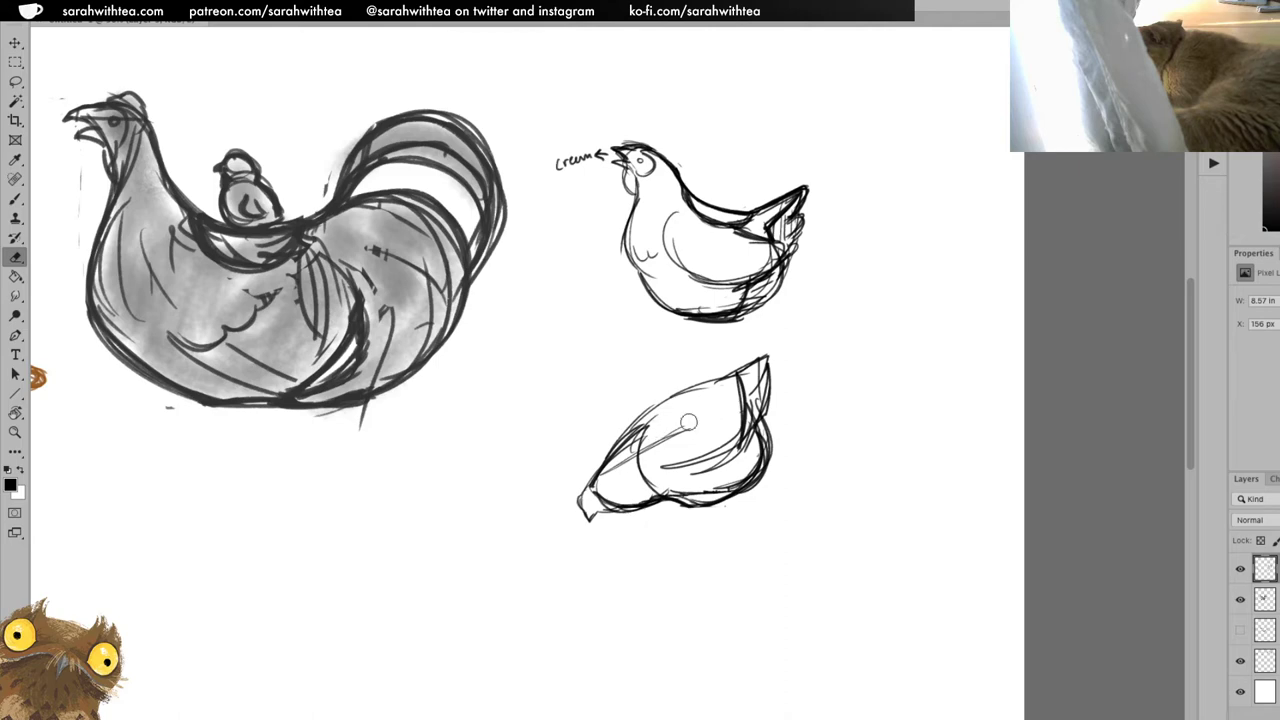
{"action": "key", "text": "b"}
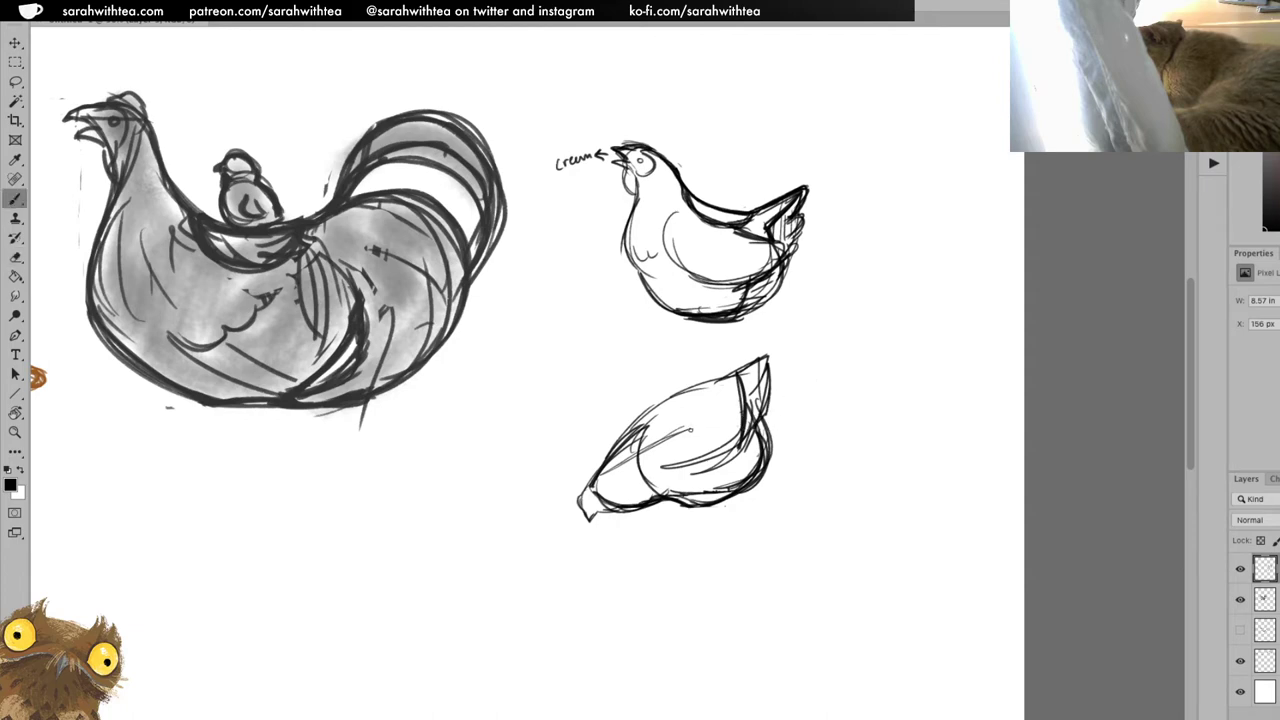
Draw a curved lid seam from the tilted hen's neck to its tail base, and thicken the tail's edge.
{"action": "mouse_move", "coordinate": [620, 448]}
{"action": "left_mouse_down"}
{"action": "mouse_move", "coordinate": [720, 462]}
{"action": "mouse_move", "coordinate": [748, 424]}
{"action": "mouse_move", "coordinate": [642, 456]}
{"action": "mouse_move", "coordinate": [630, 416]}
{"action": "mouse_move", "coordinate": [722, 378]}
{"action": "left_mouse_up"}
{"action": "mouse_move", "coordinate": [612, 436]}
{"action": "left_mouse_down"}
{"action": "mouse_move", "coordinate": [688, 468]}
{"action": "mouse_move", "coordinate": [740, 436]}
{"action": "left_mouse_up"}
{"action": "mouse_move", "coordinate": [746, 426]}
{"action": "left_mouse_down"}
{"action": "mouse_move", "coordinate": [748, 384]}
{"action": "mouse_move", "coordinate": [734, 446]}
{"action": "mouse_move", "coordinate": [770, 412]}
{"action": "left_mouse_up"}
{"action": "mouse_move", "coordinate": [768, 414]}
{"action": "left_mouse_down"}
{"action": "mouse_move", "coordinate": [766, 378]}
{"action": "mouse_move", "coordinate": [748, 398]}
{"action": "mouse_move", "coordinate": [768, 357]}
{"action": "mouse_move", "coordinate": [752, 402]}
{"action": "left_mouse_up"}
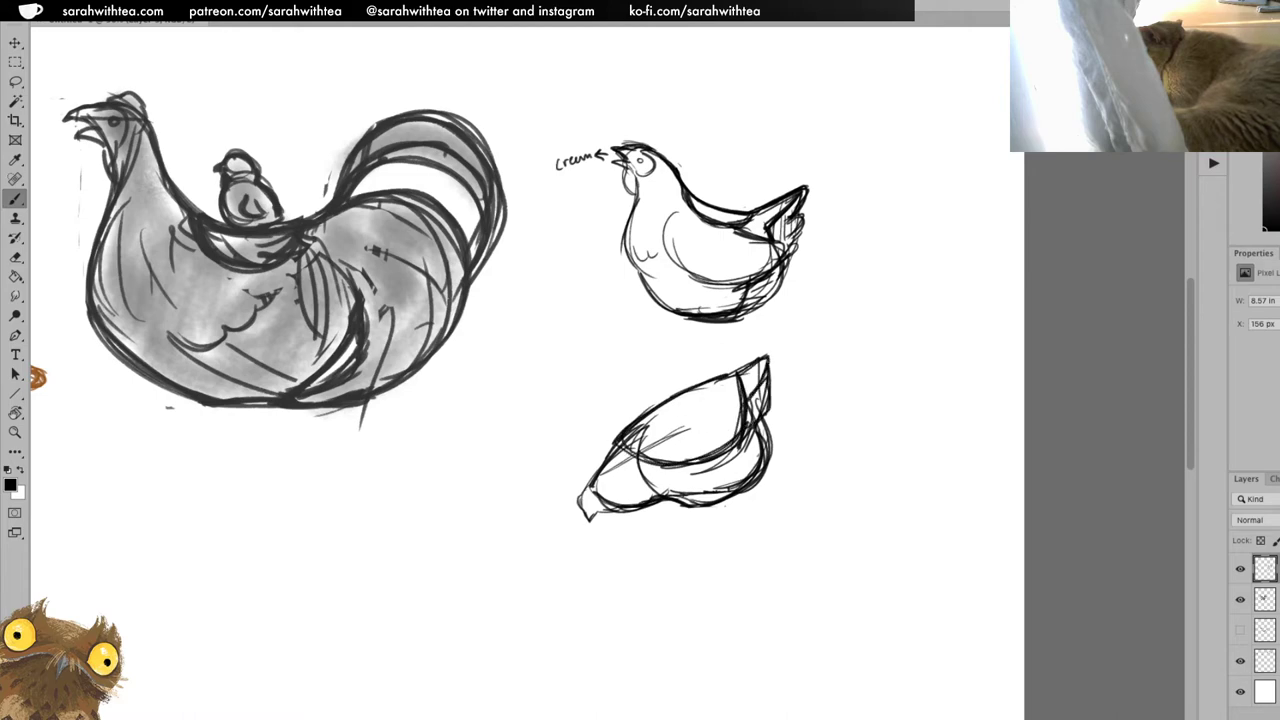
Darken the tilted hen's lid seam, inner tail edge and upper back contour.
{"action": "mouse_move", "coordinate": [616, 444]}
{"action": "left_mouse_down"}
{"action": "mouse_move", "coordinate": [654, 410]}
{"action": "mouse_move", "coordinate": [732, 446]}
{"action": "mouse_move", "coordinate": [742, 438]}
{"action": "left_mouse_up"}
{"action": "left_click_drag", "start_coordinate": [740, 372], "coordinate": [746, 438]}
{"action": "mouse_move", "coordinate": [612, 462]}
{"action": "left_mouse_down"}
{"action": "mouse_move", "coordinate": [658, 444]}
{"action": "mouse_move", "coordinate": [724, 448]}
{"action": "left_mouse_up"}
{"action": "left_click_drag", "start_coordinate": [722, 446], "coordinate": [740, 436]}
{"action": "left_click_drag", "start_coordinate": [632, 422], "coordinate": [694, 388]}
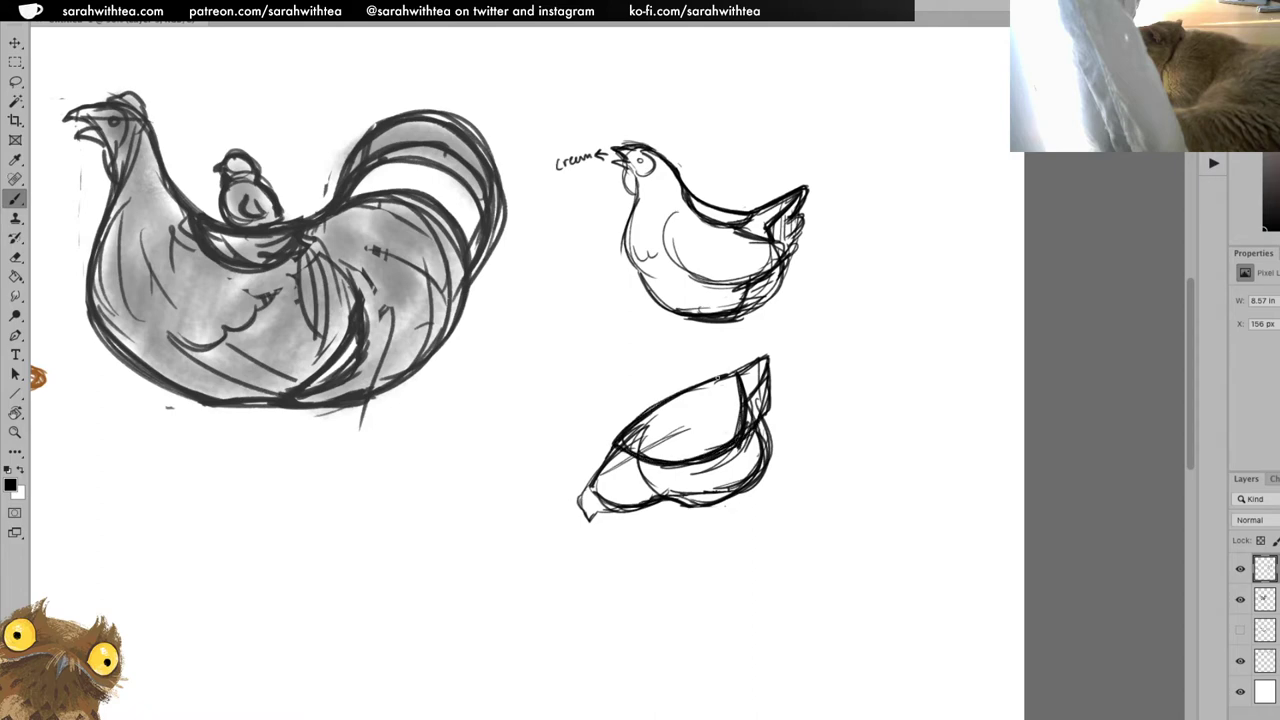
{"action": "mouse_move", "coordinate": [642, 458]}
{"action": "left_mouse_down"}
{"action": "mouse_move", "coordinate": [692, 434]}
{"action": "mouse_move", "coordinate": [692, 453]}
{"action": "left_mouse_up"}
{"action": "left_click_drag", "start_coordinate": [634, 456], "coordinate": [660, 436]}
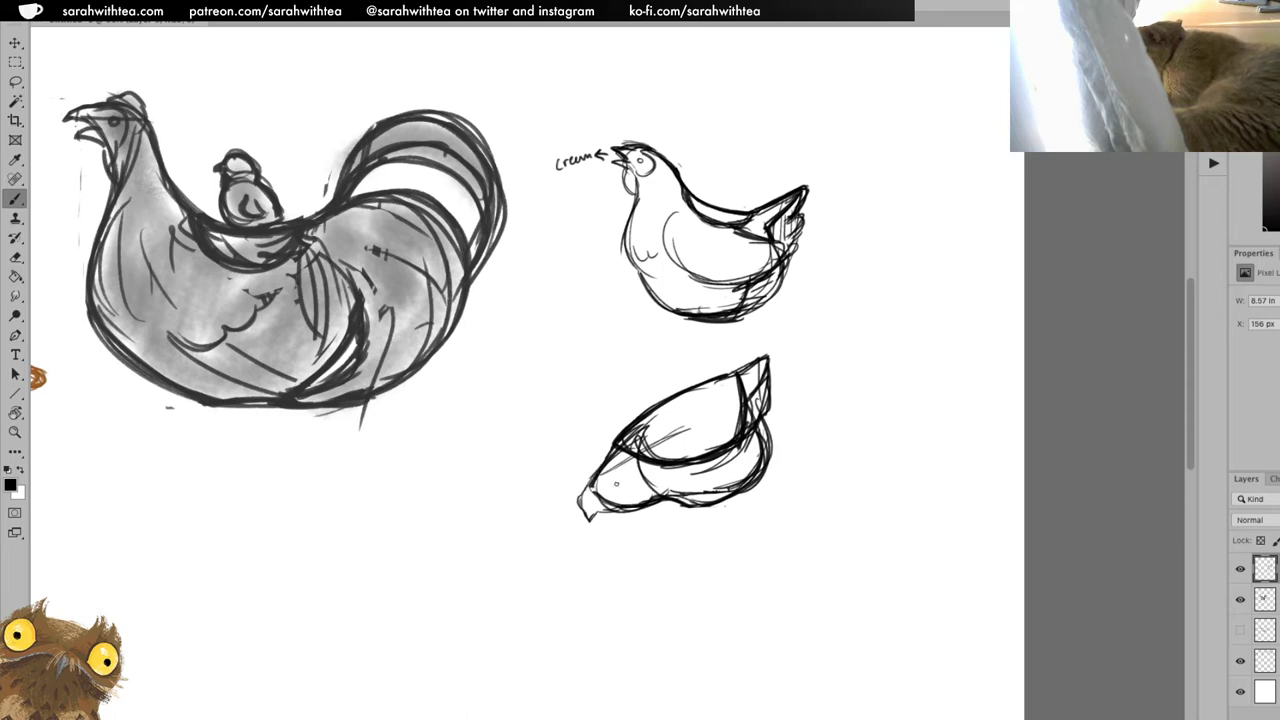
Add feather marks on the tilted hen's neck, outline its beak and face, and shade its rump and back.
{"action": "left_click_drag", "start_coordinate": [600, 480], "coordinate": [624, 490]}
{"action": "left_click_drag", "start_coordinate": [604, 494], "coordinate": [630, 498]}
{"action": "left_click_drag", "start_coordinate": [590, 500], "coordinate": [600, 514]}
{"action": "mouse_move", "coordinate": [598, 514]}
{"action": "left_mouse_down"}
{"action": "mouse_move", "coordinate": [620, 508]}
{"action": "mouse_move", "coordinate": [588, 520]}
{"action": "mouse_move", "coordinate": [598, 516]}
{"action": "left_mouse_up"}
{"action": "left_click_drag", "start_coordinate": [750, 452], "coordinate": [744, 480]}
{"action": "left_click_drag", "start_coordinate": [752, 436], "coordinate": [716, 500]}
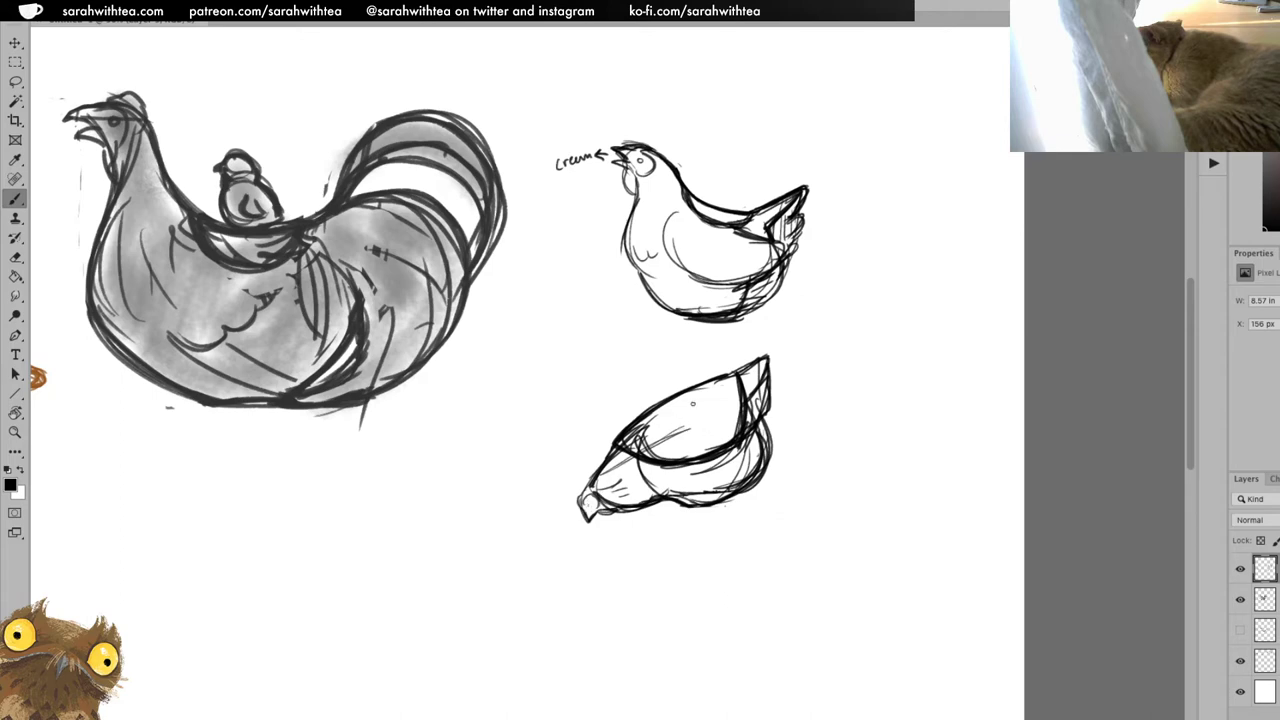
{"action": "mouse_move", "coordinate": [700, 410]}
{"action": "left_mouse_down"}
{"action": "mouse_move", "coordinate": [693, 443]}
{"action": "mouse_move", "coordinate": [732, 420]}
{"action": "left_mouse_up"}
Skew the lassoed tilted hen slightly downward on its tail side, and reinforce the base line under its belly and neck.
{"action": "left_click_drag", "start_coordinate": [598, 521], "coordinate": [742, 508]}
{"action": "key", "text": "ctrl+z"}
{"action": "key", "text": "l"}
{"action": "mouse_move", "coordinate": [780, 503]}
{"action": "left_mouse_down"}
{"action": "mouse_move", "coordinate": [770, 347]}
{"action": "mouse_move", "coordinate": [805, 470]}
{"action": "mouse_move", "coordinate": [843, 471]}
{"action": "left_mouse_up"}
{"action": "key", "text": "ctrl+t"}
{"action": "key", "text": "Return"}
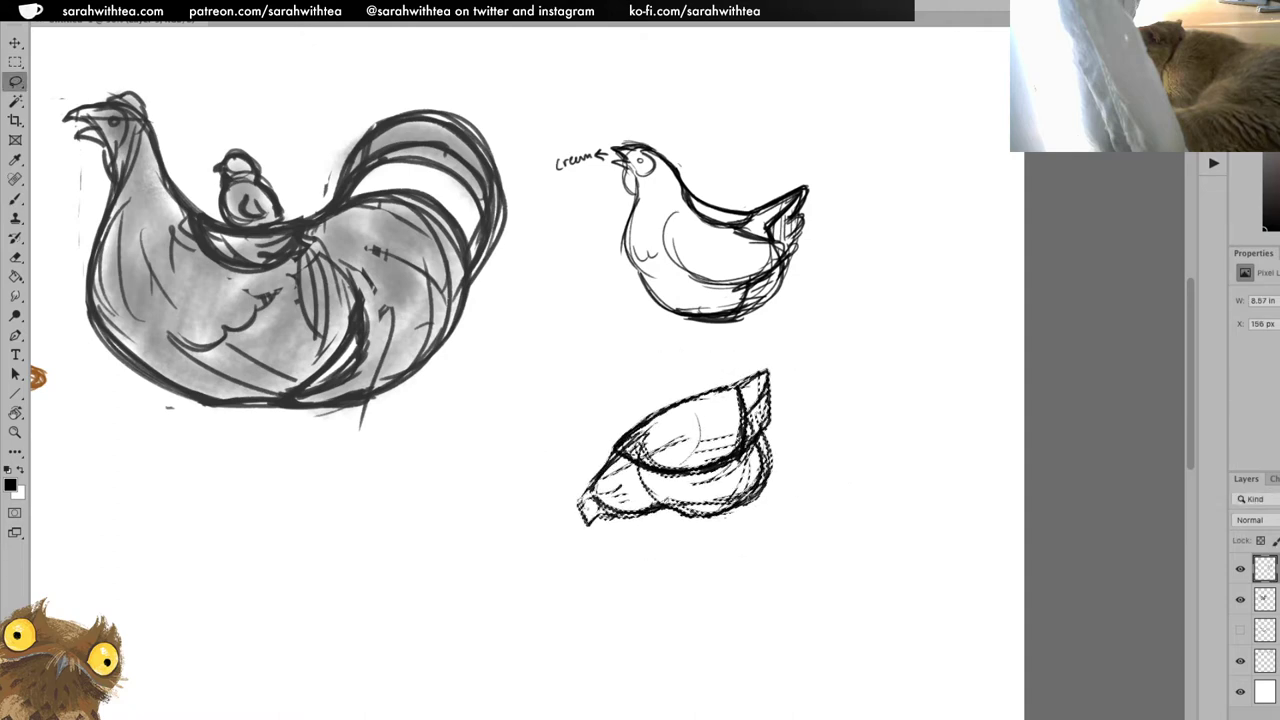
{"action": "key", "text": "b"}
{"action": "mouse_move", "coordinate": [668, 512]}
{"action": "left_mouse_down"}
{"action": "mouse_move", "coordinate": [708, 520]}
{"action": "mouse_move", "coordinate": [750, 500]}
{"action": "mouse_move", "coordinate": [724, 512]}
{"action": "left_mouse_up"}
{"action": "mouse_move", "coordinate": [704, 510]}
{"action": "left_mouse_down"}
{"action": "mouse_move", "coordinate": [680, 514]}
{"action": "mouse_move", "coordinate": [730, 518]}
{"action": "mouse_move", "coordinate": [620, 514]}
{"action": "left_mouse_up"}
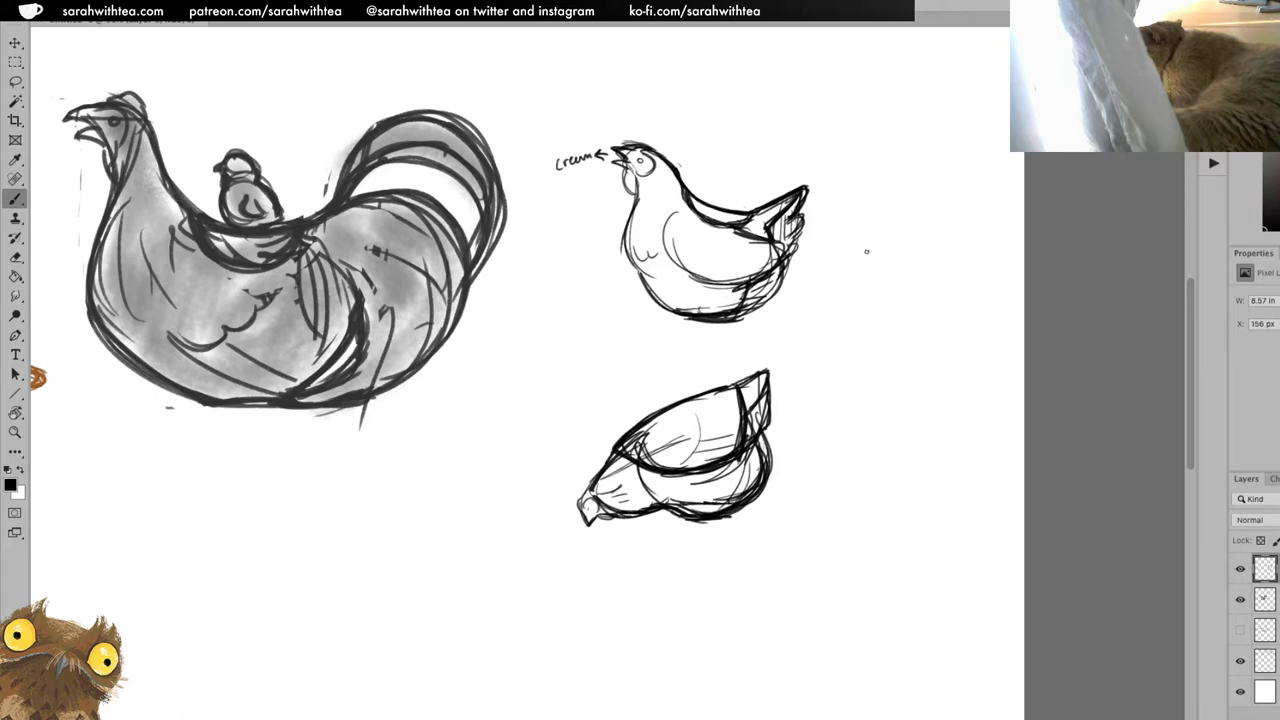
Sketch a rounded teardrop rear view of a hen beside the creamer hen's tail, with wing lines sloping from the peak.
{"action": "mouse_move", "coordinate": [884, 207]}
{"action": "left_mouse_down"}
{"action": "mouse_move", "coordinate": [853, 267]}
{"action": "mouse_move", "coordinate": [856, 257]}
{"action": "mouse_move", "coordinate": [892, 299]}
{"action": "mouse_move", "coordinate": [878, 296]}
{"action": "mouse_move", "coordinate": [930, 264]}
{"action": "left_mouse_up"}
{"action": "left_click_drag", "start_coordinate": [890, 204], "coordinate": [932, 260]}
{"action": "mouse_move", "coordinate": [858, 244]}
{"action": "left_mouse_down"}
{"action": "mouse_move", "coordinate": [899, 306]}
{"action": "mouse_move", "coordinate": [880, 302]}
{"action": "mouse_move", "coordinate": [916, 300]}
{"action": "left_mouse_up"}
{"action": "mouse_move", "coordinate": [934, 252]}
{"action": "left_mouse_down"}
{"action": "mouse_move", "coordinate": [906, 306]}
{"action": "mouse_move", "coordinate": [872, 304]}
{"action": "left_mouse_up"}
{"action": "mouse_move", "coordinate": [890, 202]}
{"action": "left_mouse_down"}
{"action": "mouse_move", "coordinate": [852, 262]}
{"action": "mouse_move", "coordinate": [935, 254]}
{"action": "left_mouse_up"}
{"action": "mouse_move", "coordinate": [888, 204]}
{"action": "left_mouse_down"}
{"action": "mouse_move", "coordinate": [933, 250]}
{"action": "mouse_move", "coordinate": [924, 298]}
{"action": "left_mouse_up"}
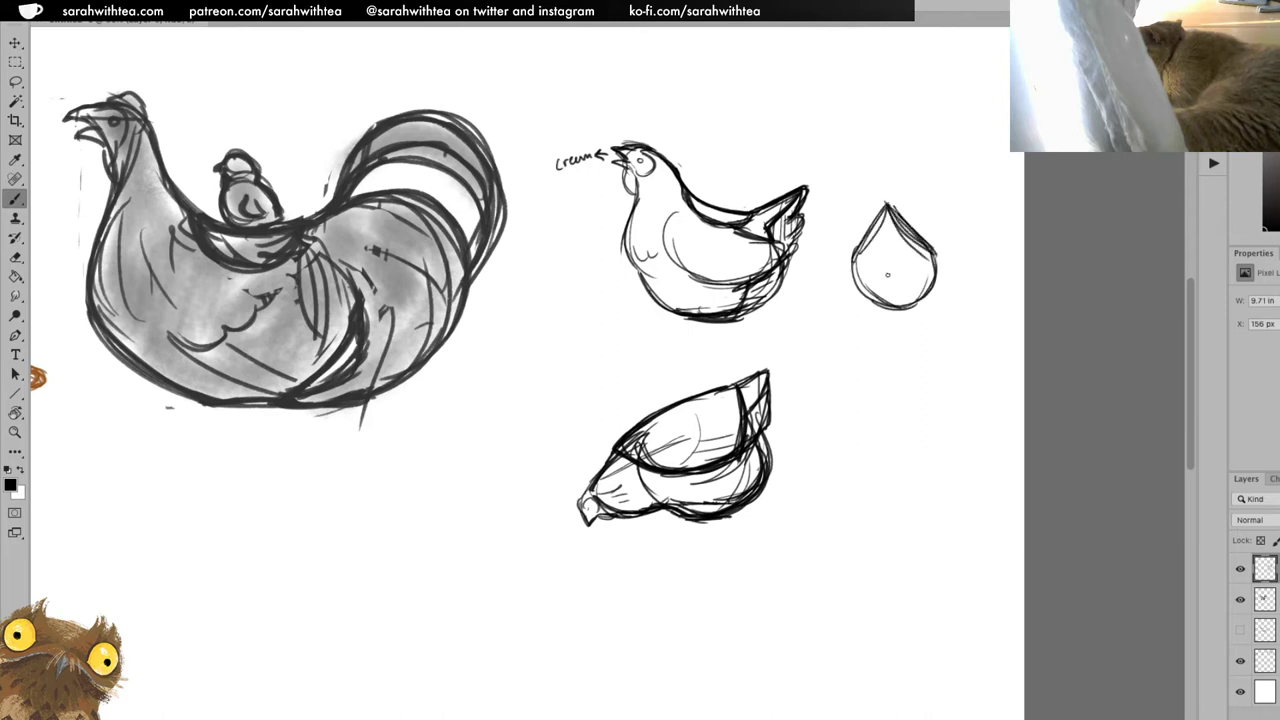
Add a small dark-edged opening to the rear-view hen and extend its tail into a taller peak.
{"action": "mouse_move", "coordinate": [885, 249]}
{"action": "left_mouse_down"}
{"action": "mouse_move", "coordinate": [910, 240]}
{"action": "mouse_move", "coordinate": [896, 262]}
{"action": "mouse_move", "coordinate": [886, 242]}
{"action": "mouse_move", "coordinate": [904, 234]}
{"action": "mouse_move", "coordinate": [898, 264]}
{"action": "mouse_move", "coordinate": [910, 262]}
{"action": "left_mouse_up"}
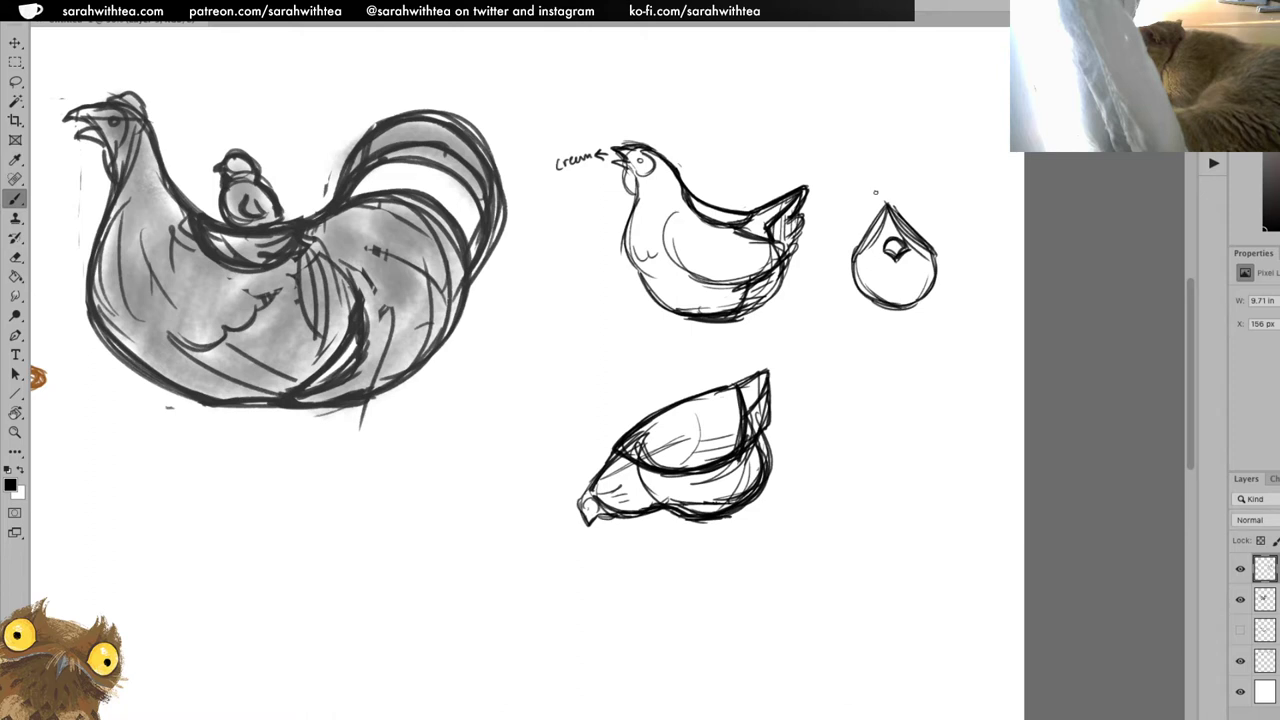
{"action": "mouse_move", "coordinate": [880, 184]}
{"action": "left_mouse_down"}
{"action": "mouse_move", "coordinate": [866, 228]}
{"action": "mouse_move", "coordinate": [910, 218]}
{"action": "mouse_move", "coordinate": [916, 230]}
{"action": "mouse_move", "coordinate": [866, 234]}
{"action": "left_mouse_up"}
{"action": "mouse_move", "coordinate": [884, 188]}
{"action": "left_mouse_down"}
{"action": "mouse_move", "coordinate": [912, 230]}
{"action": "mouse_move", "coordinate": [858, 250]}
{"action": "left_mouse_up"}
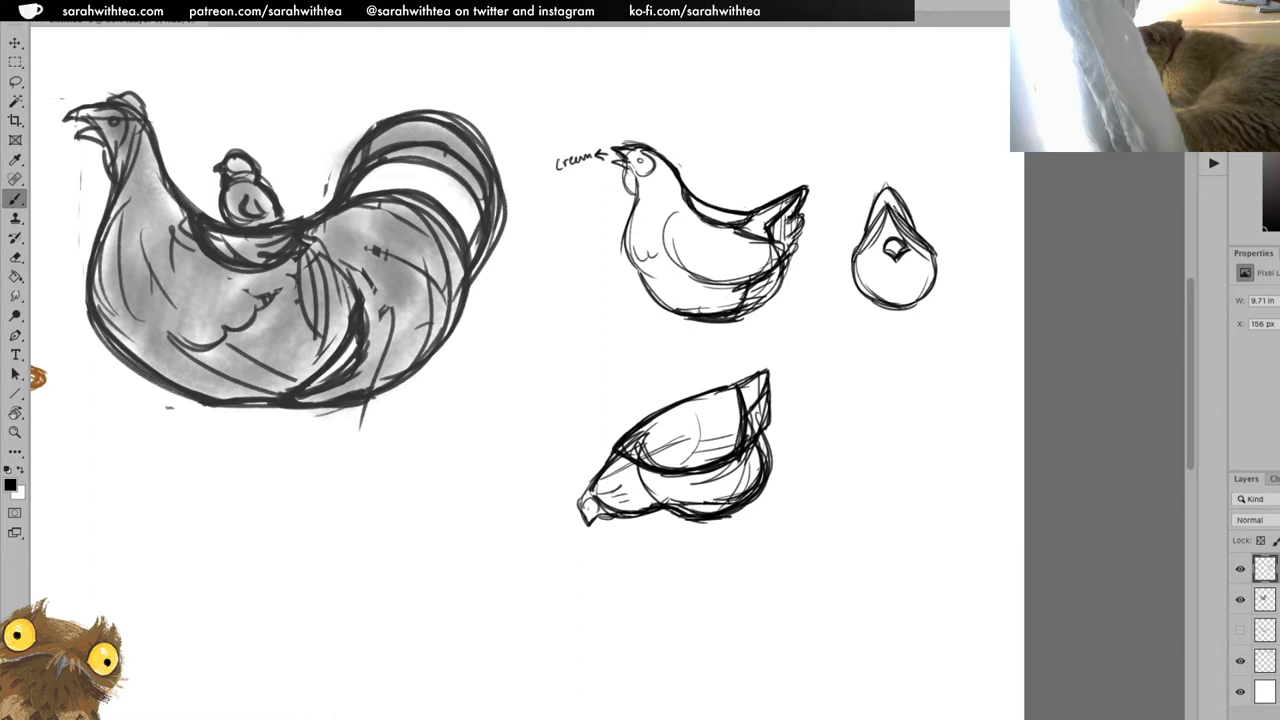
Try a handwritten label beside the rear-view hen, and lasso and delete it.
{"action": "mouse_move", "coordinate": [925, 220]}
{"action": "left_mouse_down"}
{"action": "mouse_move", "coordinate": [963, 238]}
{"action": "mouse_move", "coordinate": [922, 215]}
{"action": "mouse_move", "coordinate": [924, 236]}
{"action": "mouse_move", "coordinate": [974, 256]}
{"action": "mouse_move", "coordinate": [966, 208]}
{"action": "left_mouse_up"}
{"action": "key", "text": "l"}
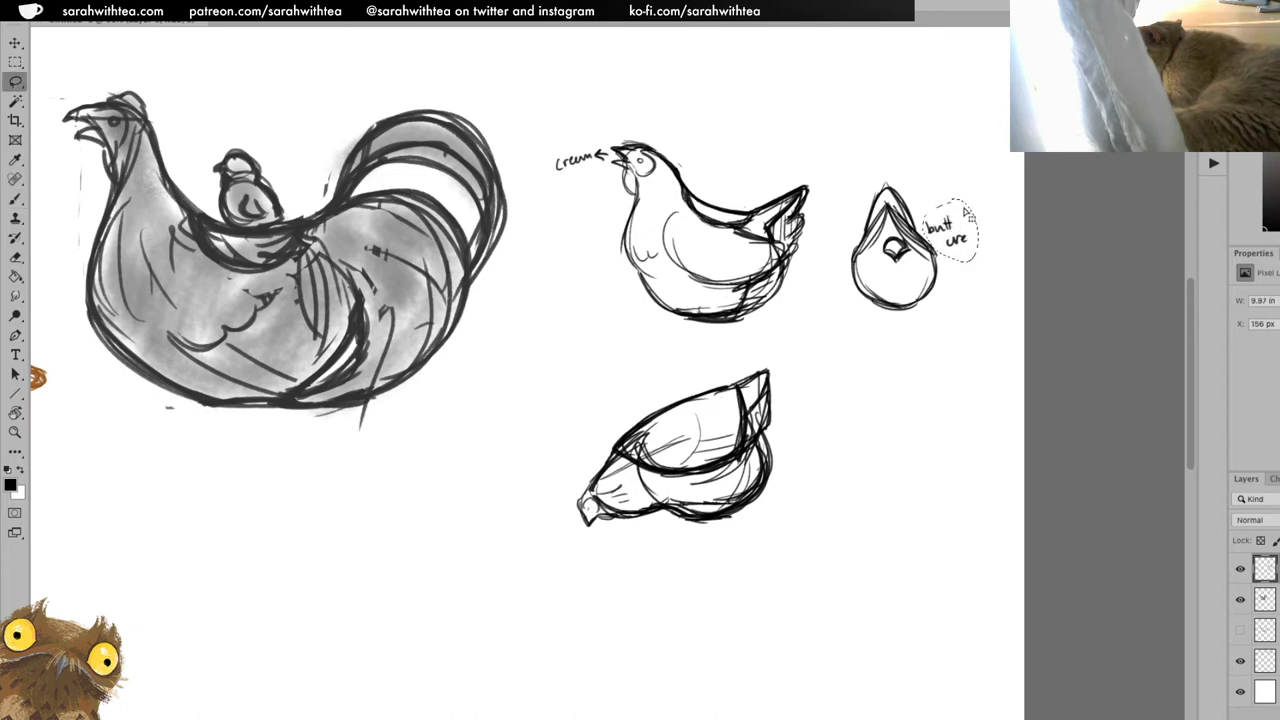
{"action": "key", "text": "Delete"}
{"action": "key", "text": "ctrl+d"}
Label the rear-view hen "cloaca cream" and write "cloaca...sugar?" beside the tilted hen.
{"action": "key", "text": "b"}
{"action": "mouse_move", "coordinate": [926, 210]}
{"action": "left_mouse_down"}
{"action": "mouse_move", "coordinate": [969, 208]}
{"action": "mouse_move", "coordinate": [937, 229]}
{"action": "mouse_move", "coordinate": [982, 228]}
{"action": "left_mouse_up"}
{"action": "left_click_drag", "start_coordinate": [798, 413], "coordinate": [928, 400]}
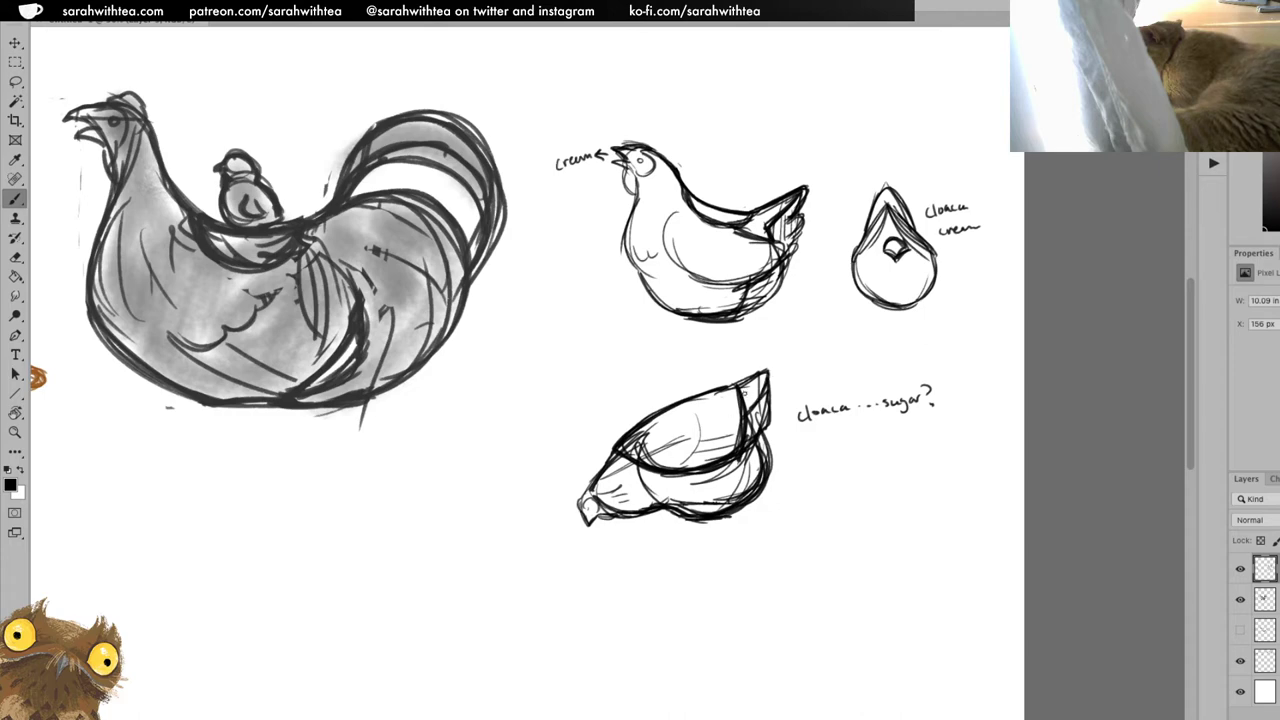
Sketch a small feather-handled spoon at the tilted hen's tail, and move it above the hen's back.
{"action": "mouse_move", "coordinate": [788, 367]}
{"action": "left_mouse_down"}
{"action": "mouse_move", "coordinate": [846, 339]}
{"action": "mouse_move", "coordinate": [773, 376]}
{"action": "mouse_move", "coordinate": [841, 349]}
{"action": "mouse_move", "coordinate": [808, 364]}
{"action": "left_mouse_up"}
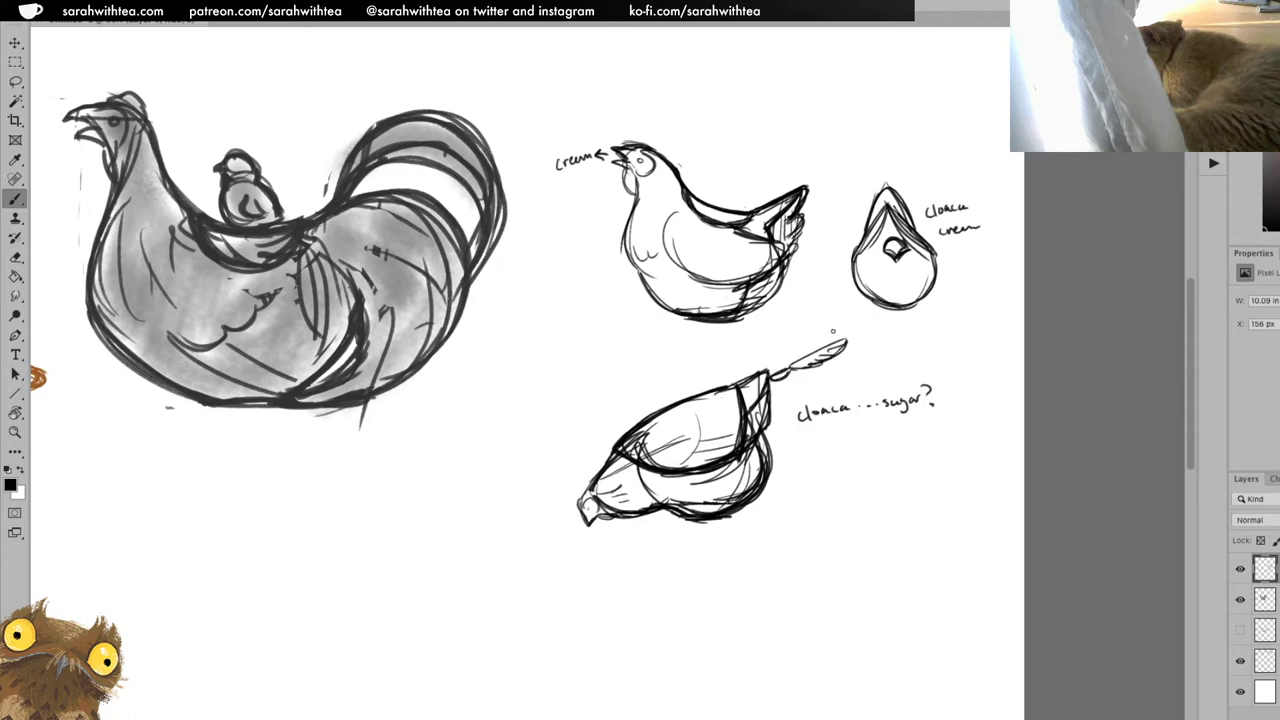
{"action": "key", "text": "l"}
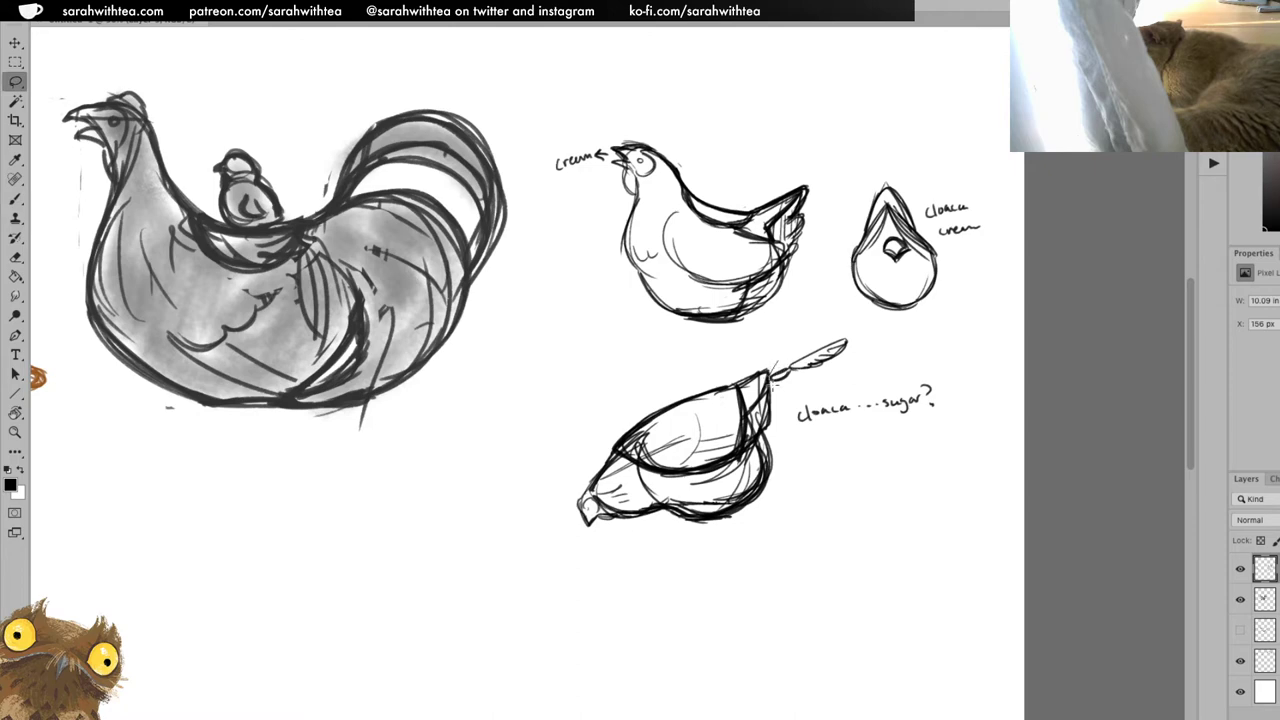
{"action": "mouse_move", "coordinate": [770, 380]}
{"action": "left_mouse_down"}
{"action": "mouse_move", "coordinate": [858, 336]}
{"action": "mouse_move", "coordinate": [772, 374]}
{"action": "mouse_move", "coordinate": [651, 386]}
{"action": "mouse_move", "coordinate": [828, 383]}
{"action": "mouse_move", "coordinate": [634, 399]}
{"action": "left_mouse_up"}
{"action": "key", "text": "v"}
{"action": "key", "text": "b"}
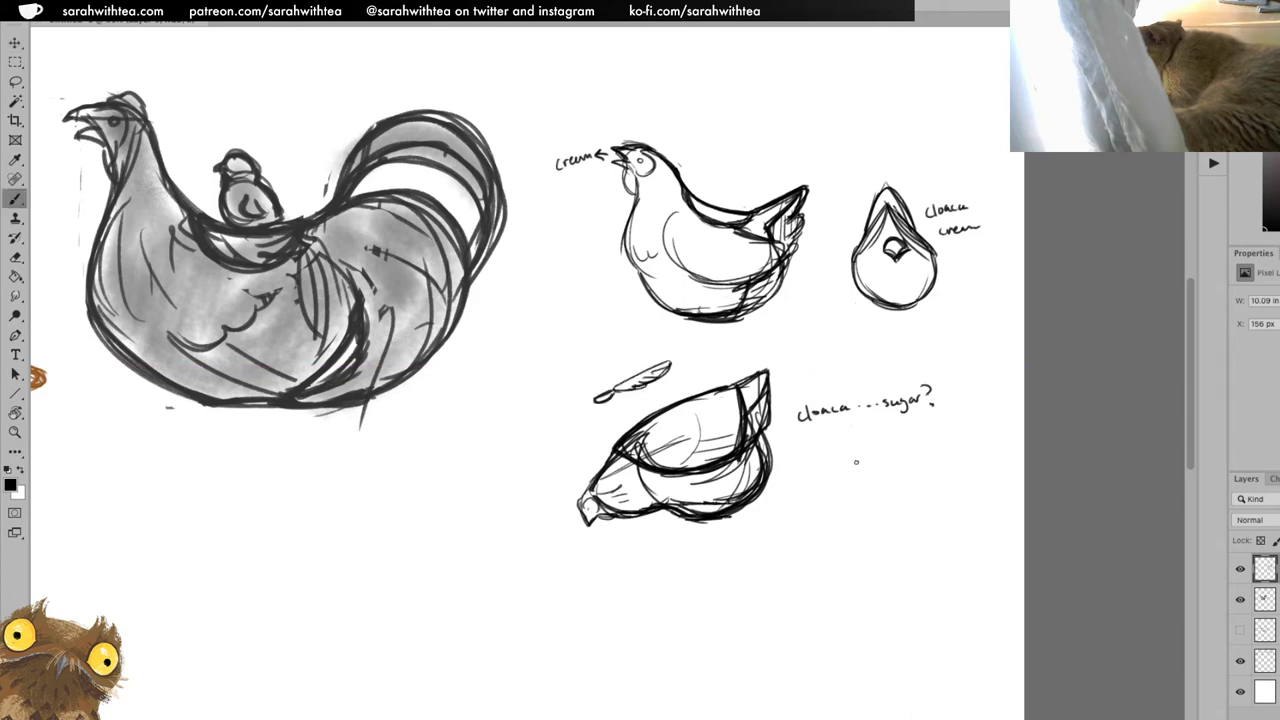
Sketch a smaller teardrop-shaped rear view of a hen below the "cloaca...sugar?" note, with a side bulge for the head.
{"action": "mouse_move", "coordinate": [841, 477]}
{"action": "left_mouse_down"}
{"action": "mouse_move", "coordinate": [855, 453]}
{"action": "mouse_move", "coordinate": [891, 468]}
{"action": "mouse_move", "coordinate": [834, 500]}
{"action": "mouse_move", "coordinate": [858, 520]}
{"action": "left_mouse_up"}
{"action": "key", "text": "ctrl+z"}
{"action": "mouse_move", "coordinate": [846, 452]}
{"action": "left_mouse_down"}
{"action": "mouse_move", "coordinate": [830, 505]}
{"action": "mouse_move", "coordinate": [878, 512]}
{"action": "mouse_move", "coordinate": [888, 466]}
{"action": "mouse_move", "coordinate": [840, 510]}
{"action": "mouse_move", "coordinate": [822, 506]}
{"action": "mouse_move", "coordinate": [884, 514]}
{"action": "left_mouse_up"}
{"action": "mouse_move", "coordinate": [892, 506]}
{"action": "left_mouse_down"}
{"action": "mouse_move", "coordinate": [888, 467]}
{"action": "mouse_move", "coordinate": [882, 512]}
{"action": "left_mouse_up"}
{"action": "left_click_drag", "start_coordinate": [878, 514], "coordinate": [834, 508]}
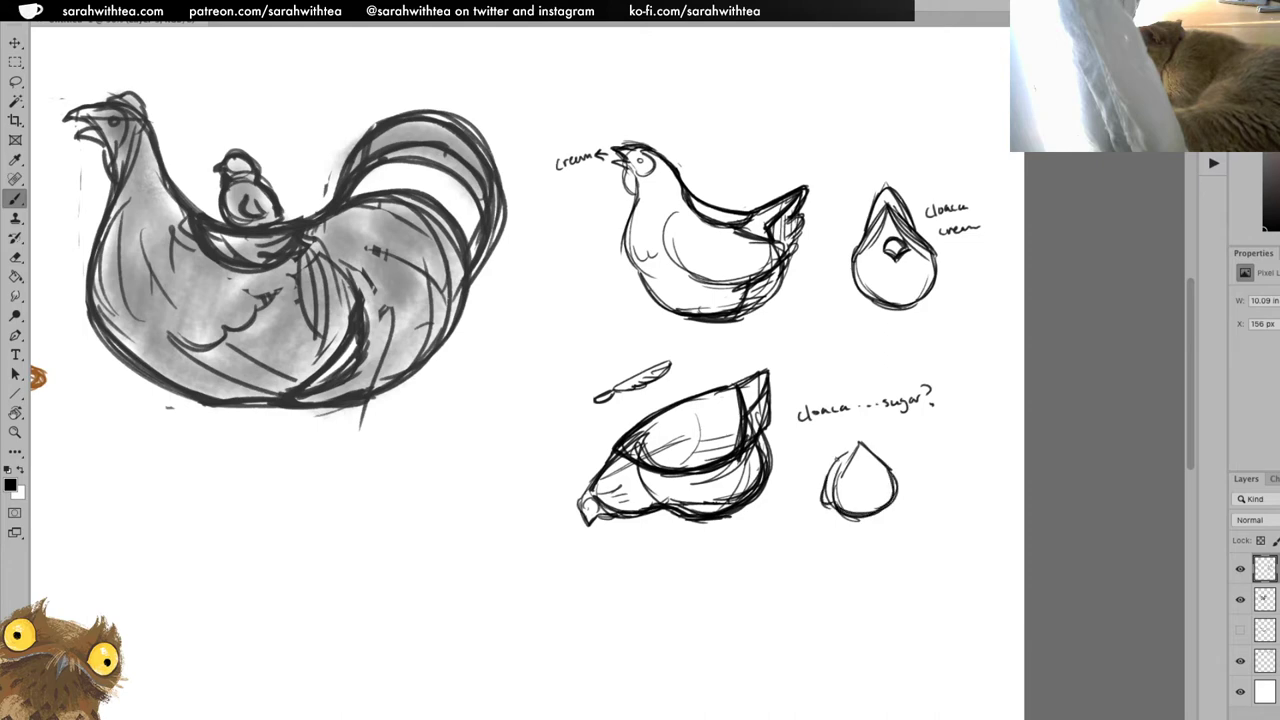
Add tail lines, a small square opening and body marks to the lower rear-view hen, and darken its outline.
{"action": "mouse_move", "coordinate": [854, 452]}
{"action": "left_mouse_down"}
{"action": "mouse_move", "coordinate": [828, 474]}
{"action": "mouse_move", "coordinate": [902, 476]}
{"action": "mouse_move", "coordinate": [859, 476]}
{"action": "mouse_move", "coordinate": [878, 486]}
{"action": "mouse_move", "coordinate": [876, 470]}
{"action": "mouse_move", "coordinate": [876, 484]}
{"action": "left_mouse_up"}
{"action": "left_click_drag", "start_coordinate": [876, 484], "coordinate": [862, 483]}
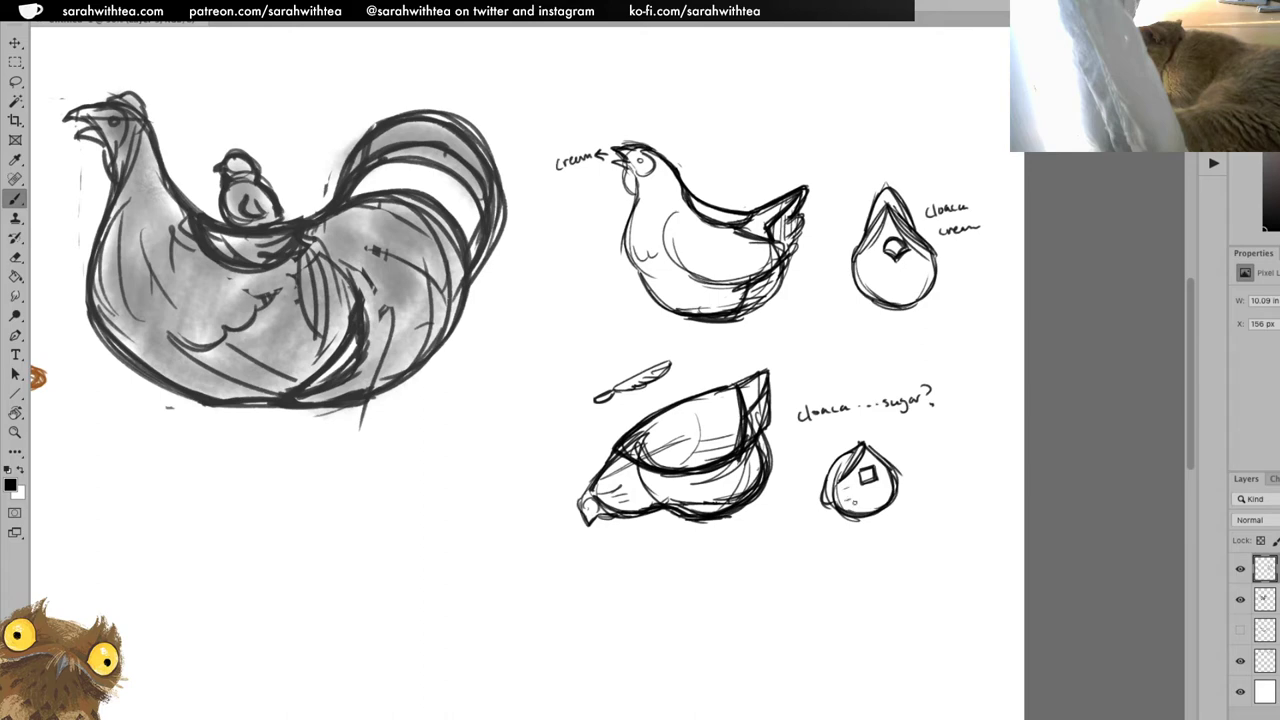
{"action": "left_click_drag", "start_coordinate": [848, 483], "coordinate": [855, 511]}
{"action": "mouse_move", "coordinate": [831, 467]}
{"action": "left_mouse_down"}
{"action": "mouse_move", "coordinate": [819, 500]}
{"action": "mouse_move", "coordinate": [838, 506]}
{"action": "left_mouse_up"}
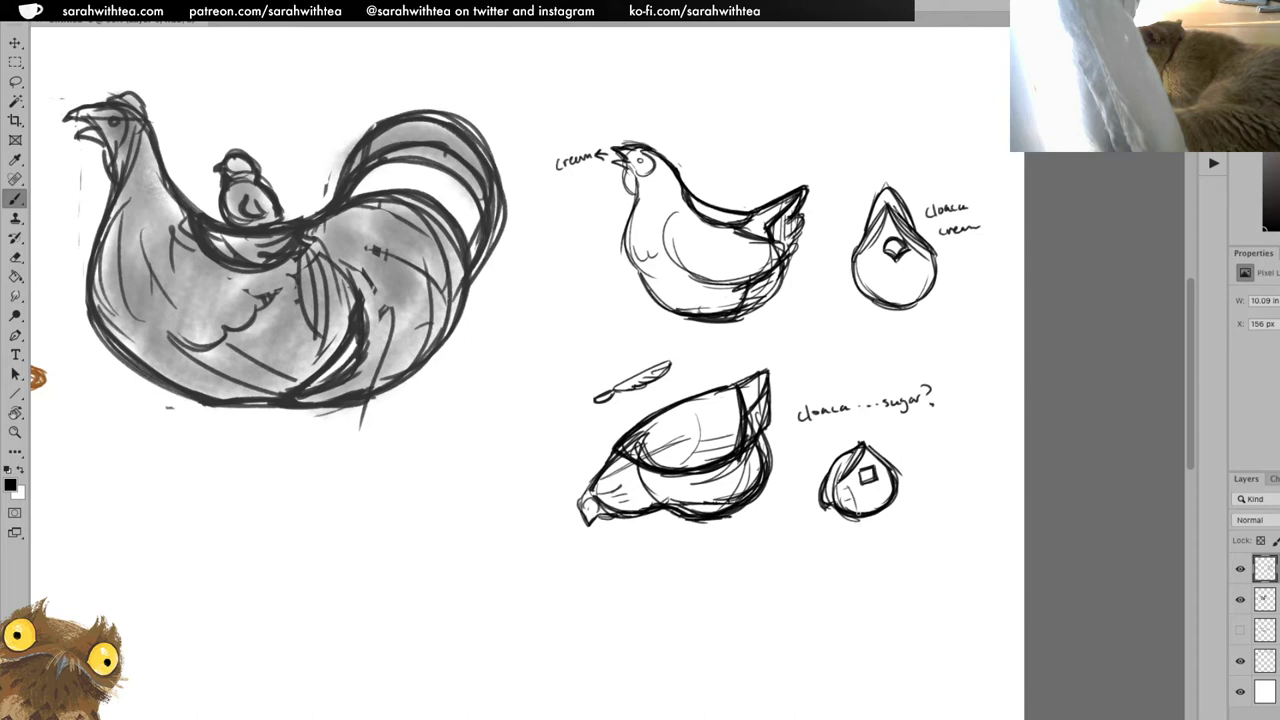
{"action": "mouse_move", "coordinate": [856, 516]}
{"action": "left_mouse_down"}
{"action": "mouse_move", "coordinate": [882, 512]}
{"action": "mouse_move", "coordinate": [854, 514]}
{"action": "left_mouse_up"}
Sketch a top-down round hen beside the lower rear view, with a bold central ring and pointed head and tail.
{"action": "mouse_move", "coordinate": [939, 486]}
{"action": "left_mouse_down"}
{"action": "mouse_move", "coordinate": [924, 456]}
{"action": "mouse_move", "coordinate": [978, 448]}
{"action": "mouse_move", "coordinate": [950, 455]}
{"action": "mouse_move", "coordinate": [944, 478]}
{"action": "mouse_move", "coordinate": [950, 452]}
{"action": "mouse_move", "coordinate": [960, 476]}
{"action": "mouse_move", "coordinate": [920, 478]}
{"action": "mouse_move", "coordinate": [968, 488]}
{"action": "left_mouse_up"}
{"action": "mouse_move", "coordinate": [944, 440]}
{"action": "left_mouse_down"}
{"action": "mouse_move", "coordinate": [976, 482]}
{"action": "mouse_move", "coordinate": [954, 440]}
{"action": "mouse_move", "coordinate": [924, 486]}
{"action": "left_mouse_up"}
{"action": "left_click_drag", "start_coordinate": [956, 488], "coordinate": [968, 476]}
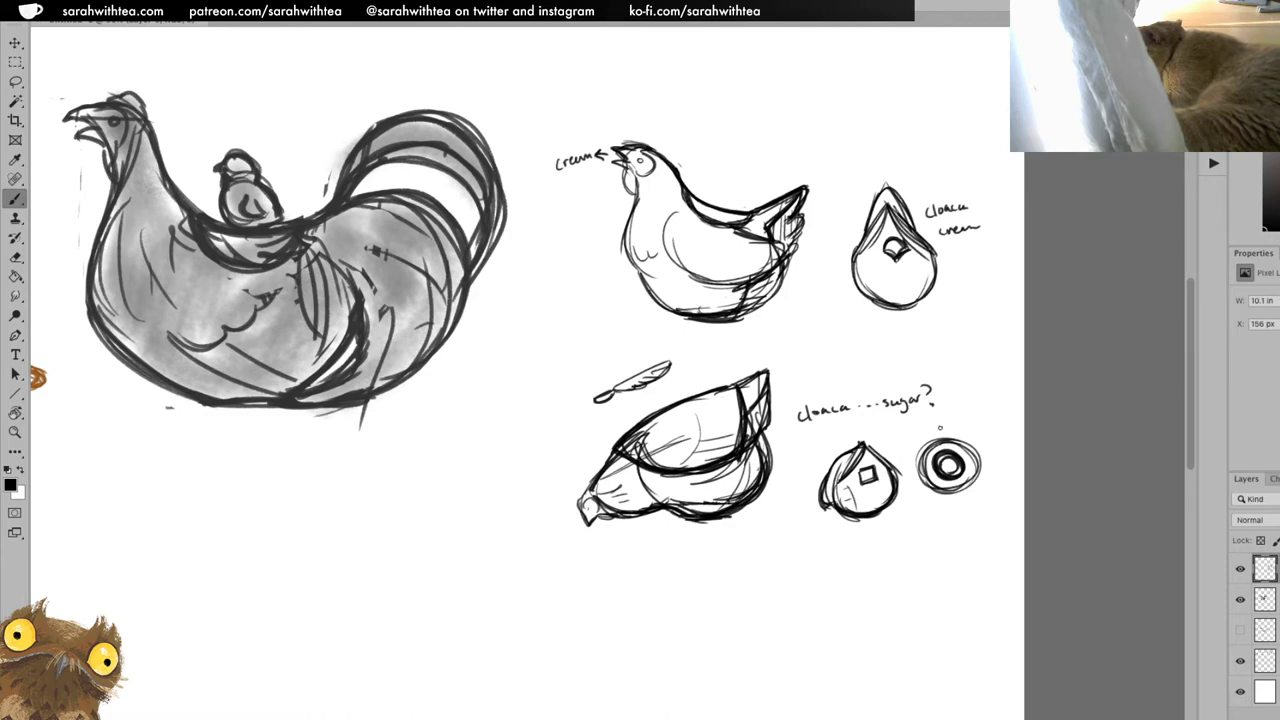
{"action": "mouse_move", "coordinate": [941, 427]}
{"action": "left_mouse_down"}
{"action": "mouse_move", "coordinate": [944, 415]}
{"action": "mouse_move", "coordinate": [925, 466]}
{"action": "mouse_move", "coordinate": [960, 440]}
{"action": "mouse_move", "coordinate": [976, 470]}
{"action": "mouse_move", "coordinate": [970, 492]}
{"action": "mouse_move", "coordinate": [940, 505]}
{"action": "left_mouse_up"}
{"action": "mouse_move", "coordinate": [939, 425]}
{"action": "left_mouse_down"}
{"action": "mouse_move", "coordinate": [946, 413]}
{"action": "mouse_move", "coordinate": [963, 439]}
{"action": "left_mouse_up"}
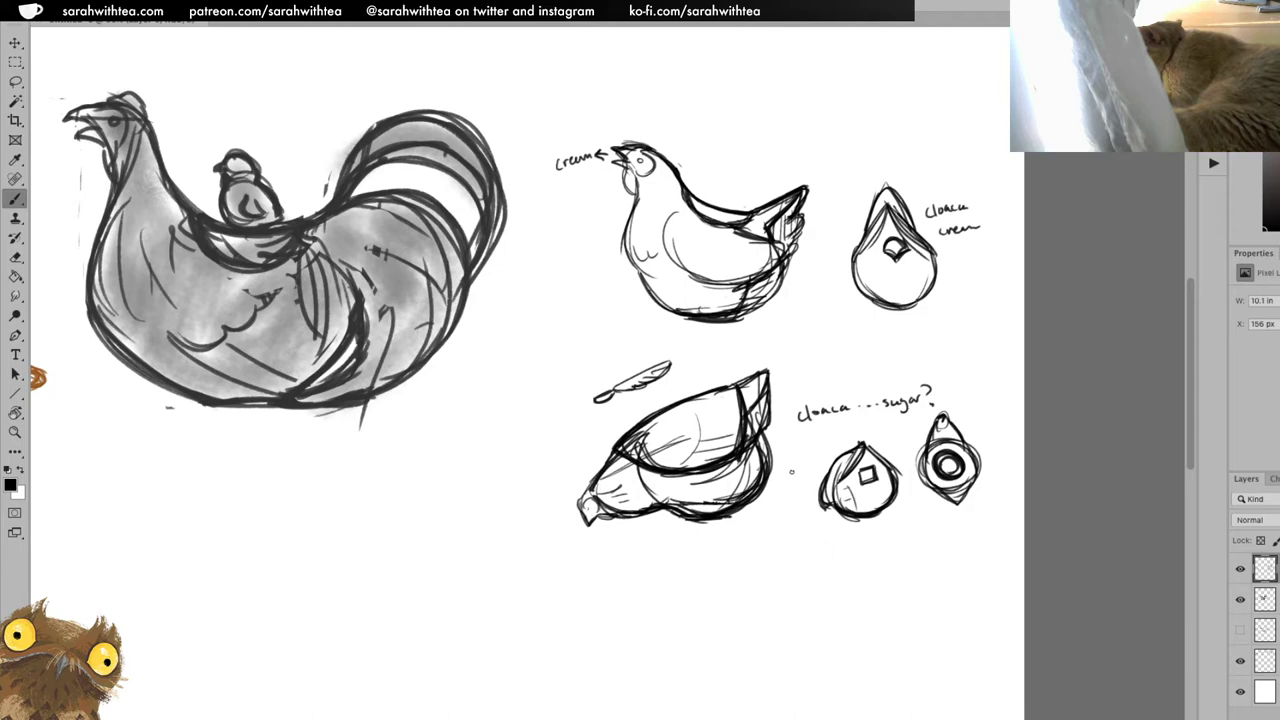
Sketch a small open version of the tilted hen beside its head, with a filled opening and a detached lid above.
{"action": "mouse_move", "coordinate": [500, 443]}
{"action": "left_mouse_down"}
{"action": "mouse_move", "coordinate": [550, 434]}
{"action": "mouse_move", "coordinate": [538, 473]}
{"action": "left_mouse_up"}
{"action": "left_click_drag", "start_coordinate": [481, 477], "coordinate": [491, 484]}
{"action": "mouse_move", "coordinate": [542, 432]}
{"action": "left_mouse_down"}
{"action": "mouse_move", "coordinate": [482, 439]}
{"action": "mouse_move", "coordinate": [513, 377]}
{"action": "mouse_move", "coordinate": [528, 377]}
{"action": "mouse_move", "coordinate": [470, 416]}
{"action": "left_mouse_up"}
{"action": "mouse_move", "coordinate": [528, 376]}
{"action": "left_mouse_down"}
{"action": "mouse_move", "coordinate": [470, 410]}
{"action": "mouse_move", "coordinate": [526, 372]}
{"action": "left_mouse_up"}
{"action": "mouse_move", "coordinate": [492, 444]}
{"action": "left_mouse_down"}
{"action": "mouse_move", "coordinate": [536, 433]}
{"action": "mouse_move", "coordinate": [440, 476]}
{"action": "mouse_move", "coordinate": [520, 481]}
{"action": "mouse_move", "coordinate": [550, 462]}
{"action": "mouse_move", "coordinate": [560, 420]}
{"action": "left_mouse_up"}
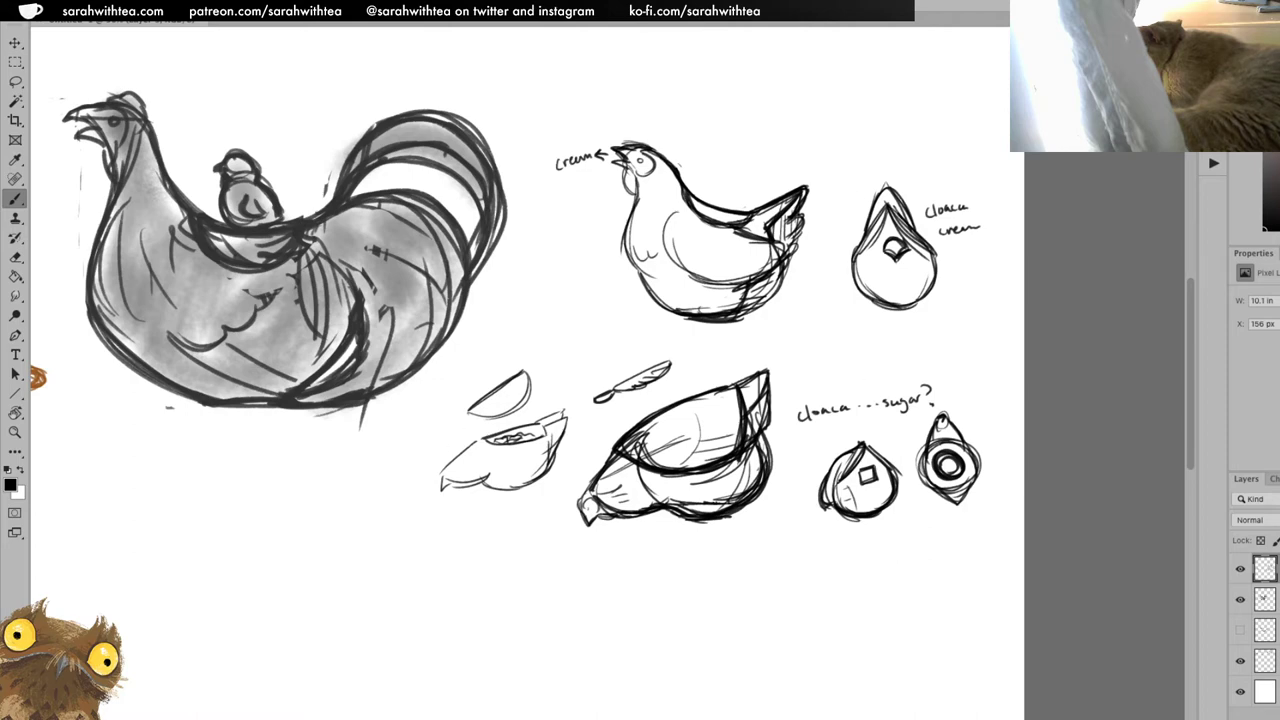
Draw a long red divider between the side-view hens and the rear-view ideas, and write "chat is weird" above the latter.
{"action": "mouse_move", "coordinate": [845, 104]}
{"action": "left_mouse_down"}
{"action": "mouse_move", "coordinate": [796, 372]}
{"action": "mouse_move", "coordinate": [798, 584]}
{"action": "left_mouse_up"}
{"action": "mouse_move", "coordinate": [872, 120]}
{"action": "left_mouse_down"}
{"action": "mouse_move", "coordinate": [868, 130]}
{"action": "mouse_move", "coordinate": [882, 118]}
{"action": "mouse_move", "coordinate": [914, 127]}
{"action": "left_mouse_up"}
{"action": "mouse_move", "coordinate": [881, 145]}
{"action": "left_mouse_down"}
{"action": "mouse_move", "coordinate": [888, 156]}
{"action": "mouse_move", "coordinate": [934, 130]}
{"action": "left_mouse_up"}
{"action": "left_click", "coordinate": [902, 135]}
Write a red note above the side-view creamer hen saying that its author "thinks less cloaca dripping is best".
{"action": "mouse_move", "coordinate": [672, 100]}
{"action": "left_mouse_down"}
{"action": "mouse_move", "coordinate": [658, 116]}
{"action": "mouse_move", "coordinate": [738, 107]}
{"action": "left_mouse_up"}
{"action": "mouse_move", "coordinate": [739, 102]}
{"action": "left_mouse_down"}
{"action": "mouse_move", "coordinate": [747, 116]}
{"action": "mouse_move", "coordinate": [801, 116]}
{"action": "left_mouse_up"}
{"action": "left_click_drag", "start_coordinate": [809, 106], "coordinate": [814, 116]}
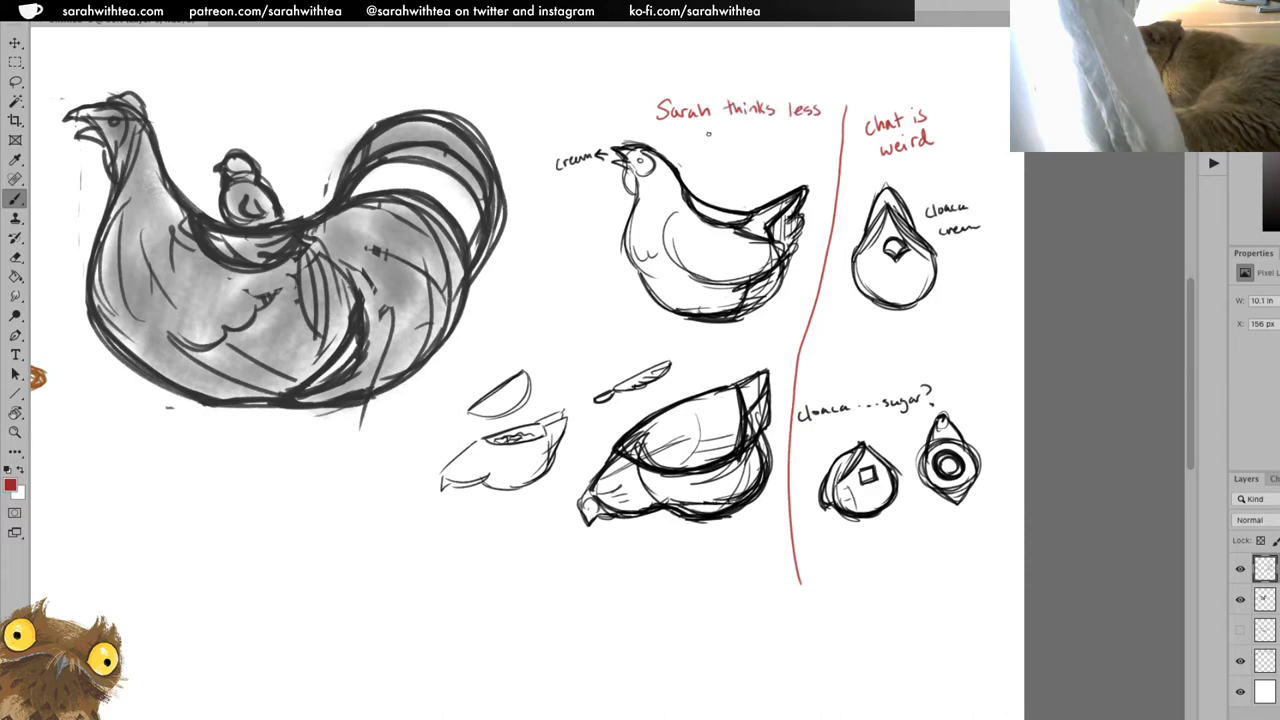
{"action": "left_click_drag", "start_coordinate": [700, 136], "coordinate": [716, 135]}
{"action": "left_click_drag", "start_coordinate": [730, 135], "coordinate": [739, 144]}
{"action": "left_click_drag", "start_coordinate": [754, 135], "coordinate": [797, 145]}
{"action": "left_click_drag", "start_coordinate": [802, 135], "coordinate": [822, 145]}
{"action": "left_click_drag", "start_coordinate": [826, 137], "coordinate": [832, 145]}
{"action": "left_click_drag", "start_coordinate": [838, 135], "coordinate": [835, 150]}
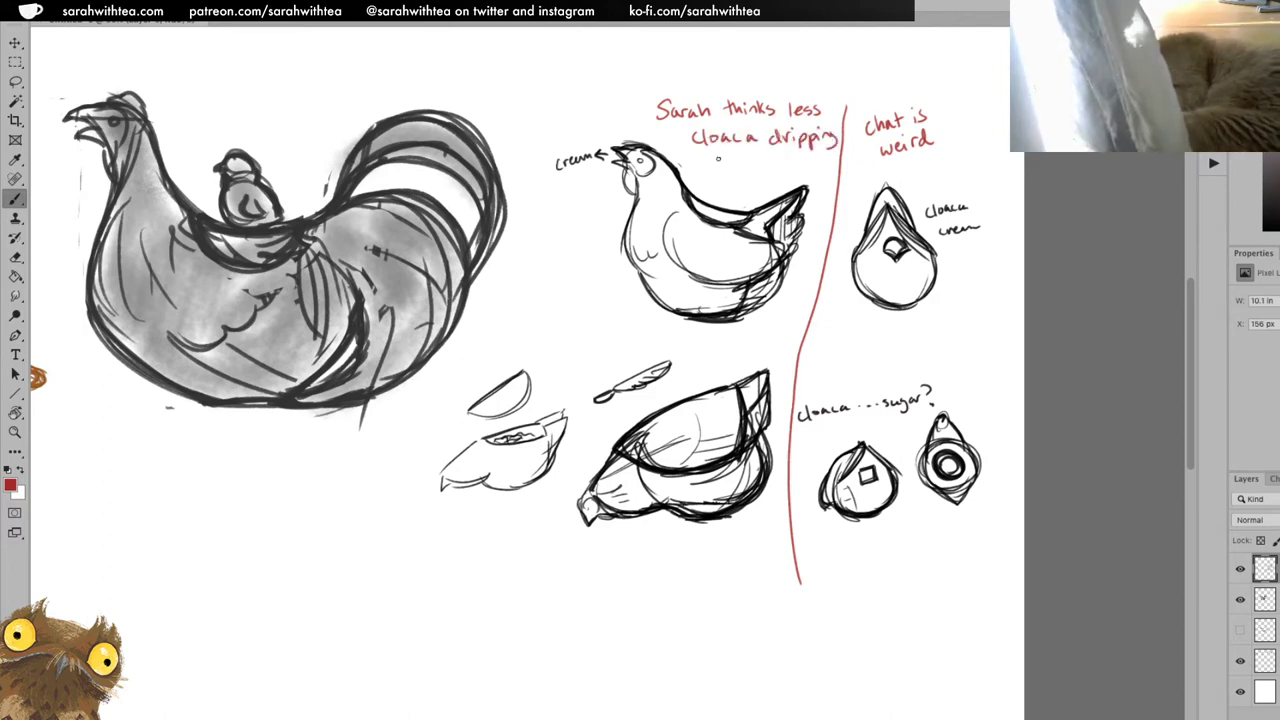
{"action": "left_click_drag", "start_coordinate": [729, 158], "coordinate": [724, 169]}
{"action": "mouse_move", "coordinate": [740, 154]}
{"action": "left_mouse_down"}
{"action": "mouse_move", "coordinate": [738, 170]}
{"action": "mouse_move", "coordinate": [760, 170]}
{"action": "left_mouse_up"}
{"action": "left_click_drag", "start_coordinate": [772, 154], "coordinate": [772, 170]}
{"action": "left_click_drag", "start_coordinate": [766, 160], "coordinate": [778, 158]}
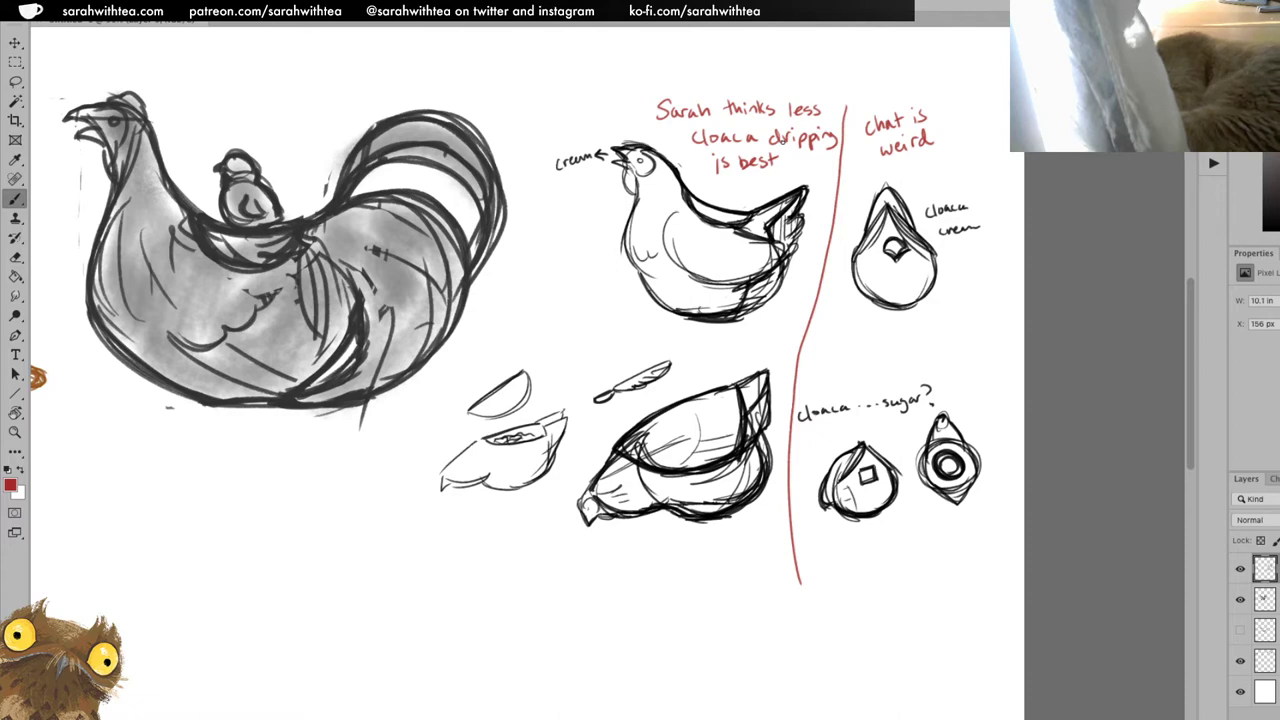
Remove the red "chat is weird" note above the rear-view hens and write "chat likes cloaca?" in its place.
{"action": "key", "text": "l"}
{"action": "mouse_move", "coordinate": [892, 92]}
{"action": "left_mouse_down"}
{"action": "mouse_move", "coordinate": [858, 114]}
{"action": "mouse_move", "coordinate": [895, 170]}
{"action": "mouse_move", "coordinate": [926, 117]}
{"action": "left_mouse_up"}
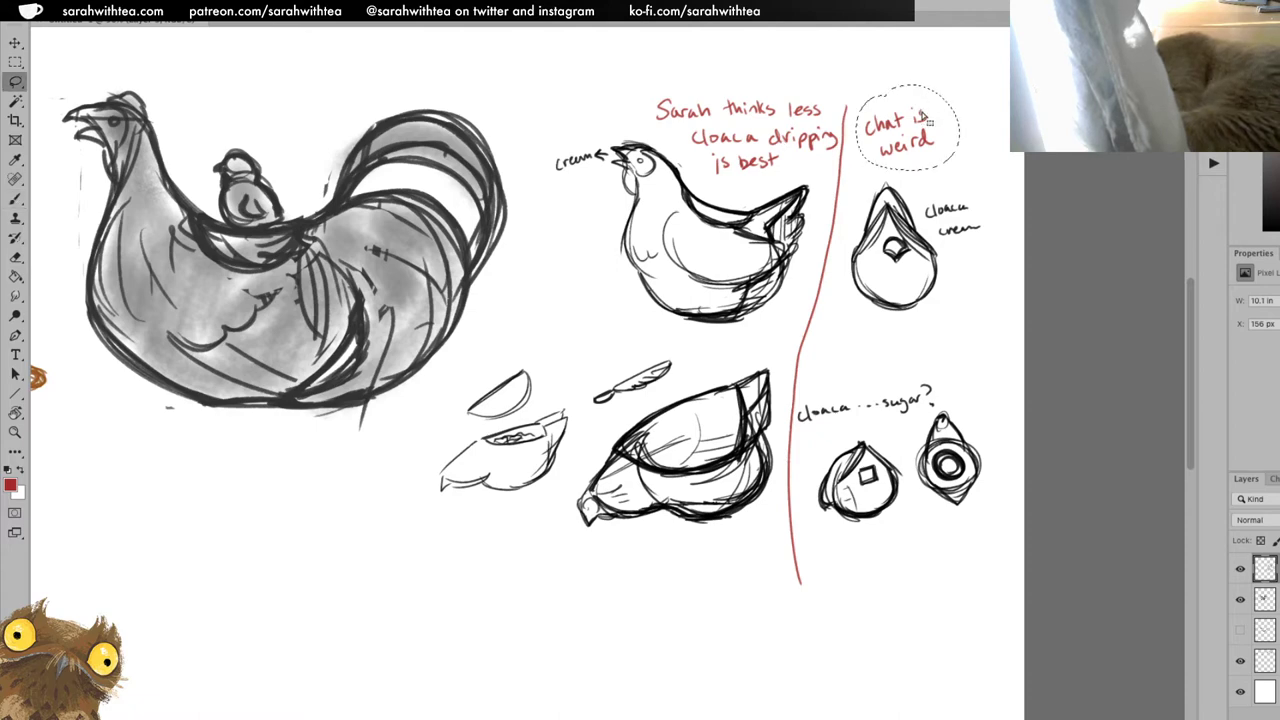
{"action": "key", "text": "Delete"}
{"action": "key", "text": "ctrl+d"}
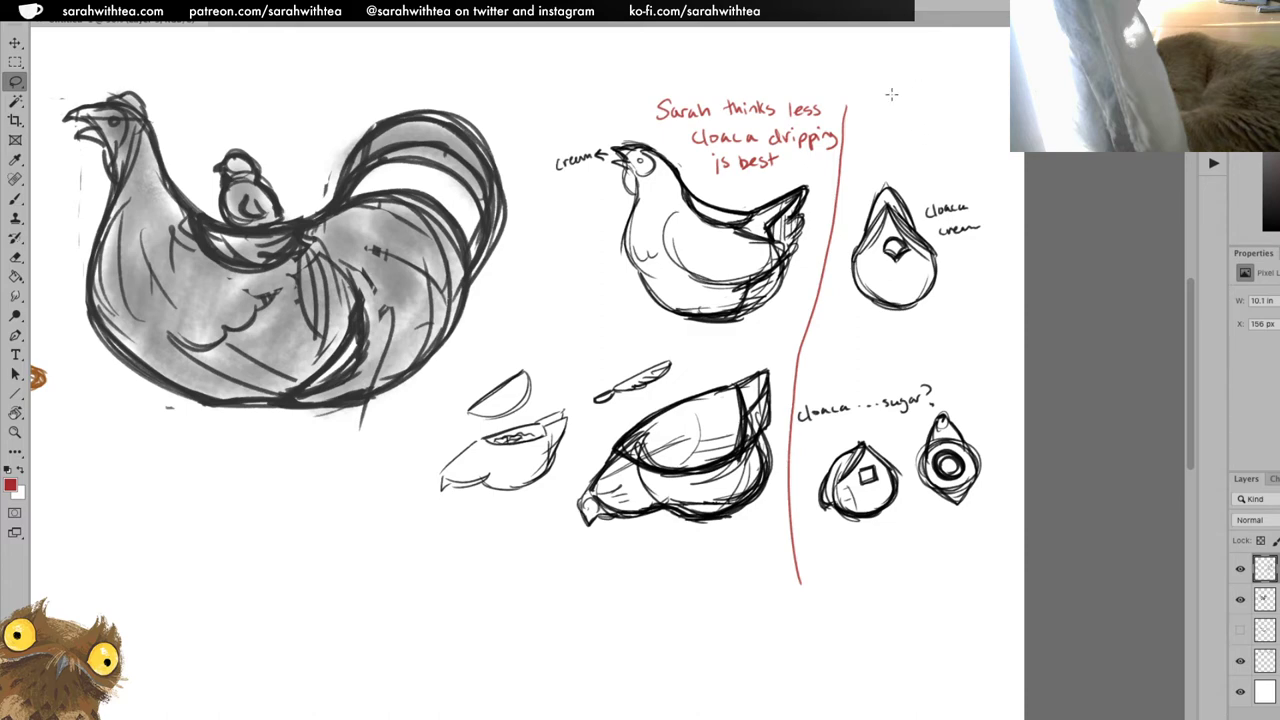
{"action": "key", "text": "b"}
{"action": "mouse_move", "coordinate": [874, 100]}
{"action": "left_mouse_down"}
{"action": "mouse_move", "coordinate": [869, 109]}
{"action": "mouse_move", "coordinate": [907, 111]}
{"action": "left_mouse_up"}
{"action": "left_click_drag", "start_coordinate": [899, 101], "coordinate": [937, 111]}
{"action": "left_click_drag", "start_coordinate": [944, 100], "coordinate": [952, 109]}
{"action": "left_click_drag", "start_coordinate": [959, 101], "coordinate": [955, 110]}
{"action": "mouse_move", "coordinate": [874, 122]}
{"action": "left_mouse_down"}
{"action": "mouse_move", "coordinate": [867, 133]}
{"action": "mouse_move", "coordinate": [906, 133]}
{"action": "left_mouse_up"}
{"action": "left_click_drag", "start_coordinate": [919, 126], "coordinate": [933, 131]}
{"action": "left_click", "coordinate": [935, 138]}
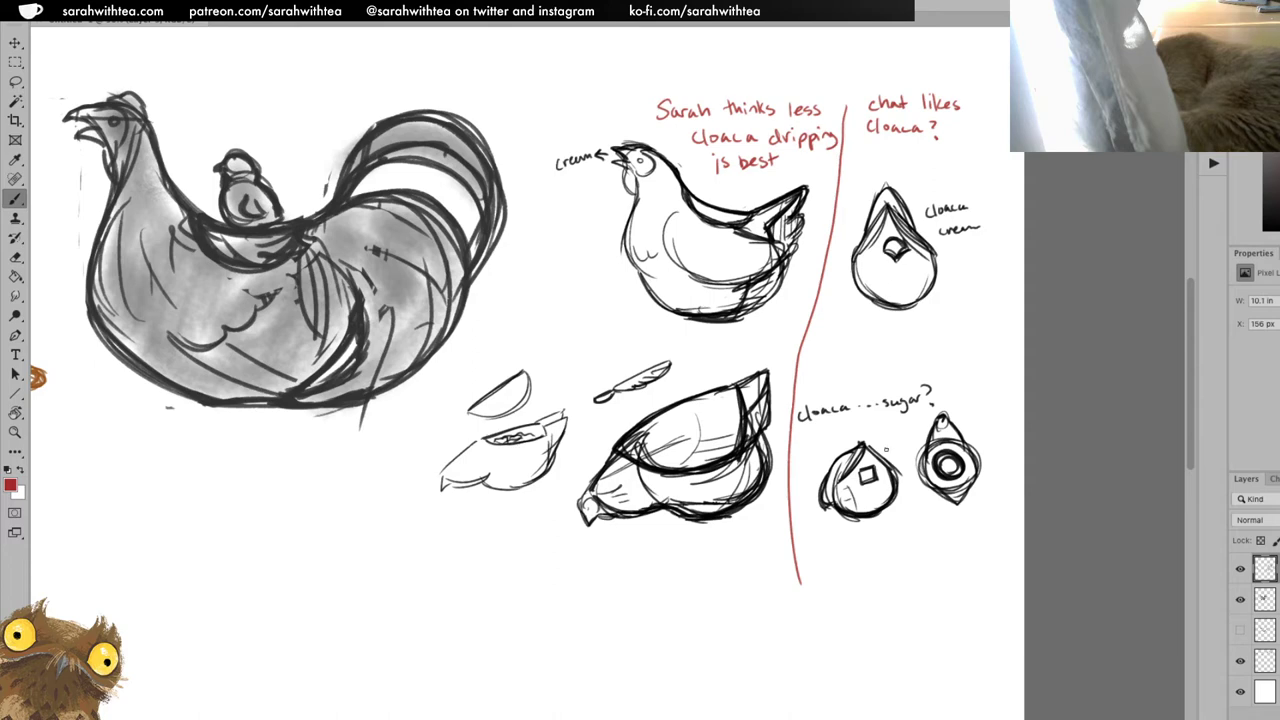
Sketch a black pyramid of stacked eggs below the teapot hen, with a chick at each side and shell pieces in front.
{"action": "key", "text": "z"}
{"action": "left_click", "coordinate": [762, 368], "text": "alt"}
{"action": "left_click", "coordinate": [757, 391], "text": "alt"}
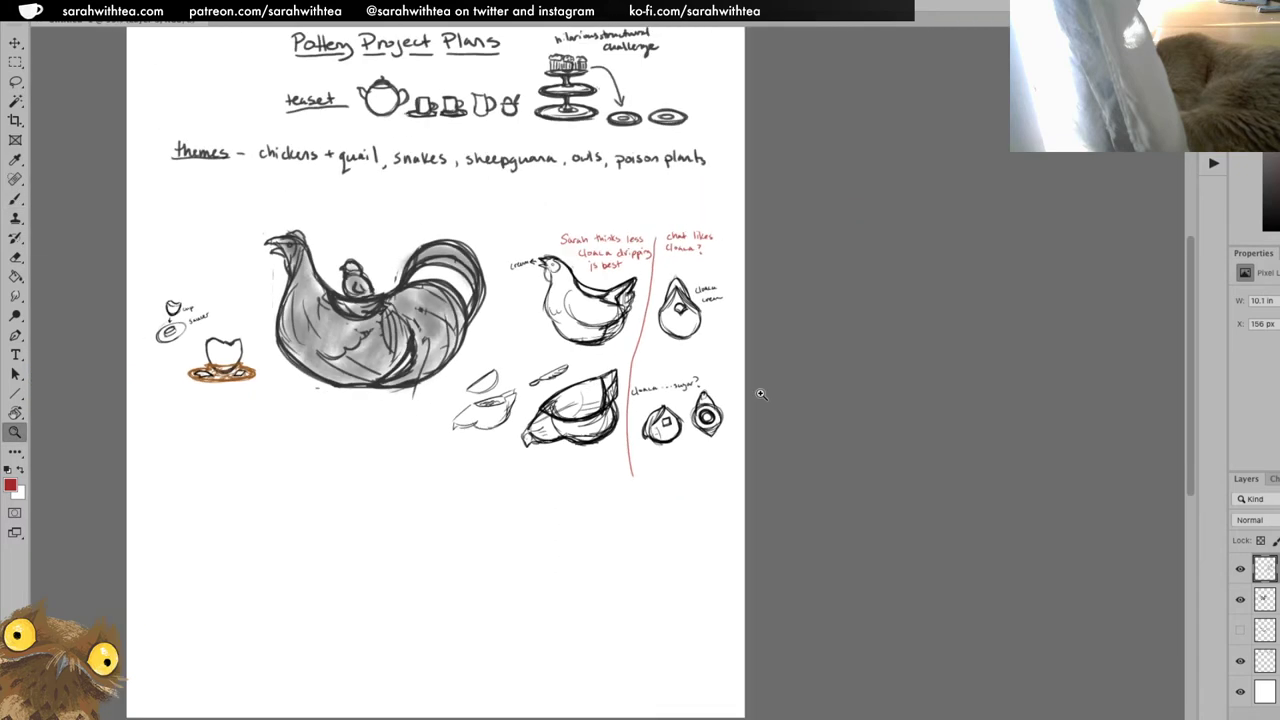
{"action": "left_click_drag", "start_coordinate": [591, 455], "coordinate": [861, 461]}
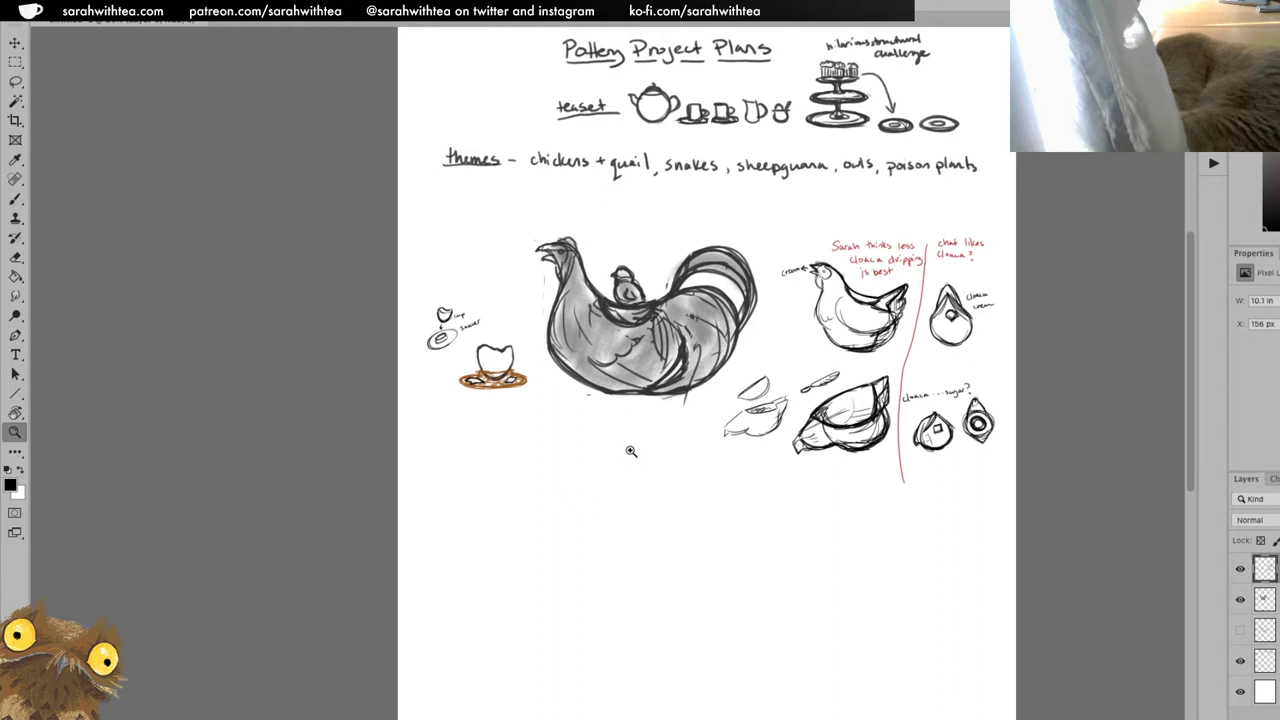
{"action": "key", "text": "b"}
{"action": "left_click", "coordinate": [606, 484]}
{"action": "mouse_move", "coordinate": [572, 565]}
{"action": "left_mouse_down"}
{"action": "mouse_move", "coordinate": [552, 590]}
{"action": "mouse_move", "coordinate": [575, 575]}
{"action": "mouse_move", "coordinate": [602, 596]}
{"action": "mouse_move", "coordinate": [584, 566]}
{"action": "mouse_move", "coordinate": [628, 570]}
{"action": "mouse_move", "coordinate": [620, 601]}
{"action": "mouse_move", "coordinate": [622, 560]}
{"action": "mouse_move", "coordinate": [628, 578]}
{"action": "mouse_move", "coordinate": [640, 569]}
{"action": "mouse_move", "coordinate": [614, 602]}
{"action": "mouse_move", "coordinate": [598, 600]}
{"action": "mouse_move", "coordinate": [614, 592]}
{"action": "left_mouse_up"}
{"action": "key", "text": "ctrl+z"}
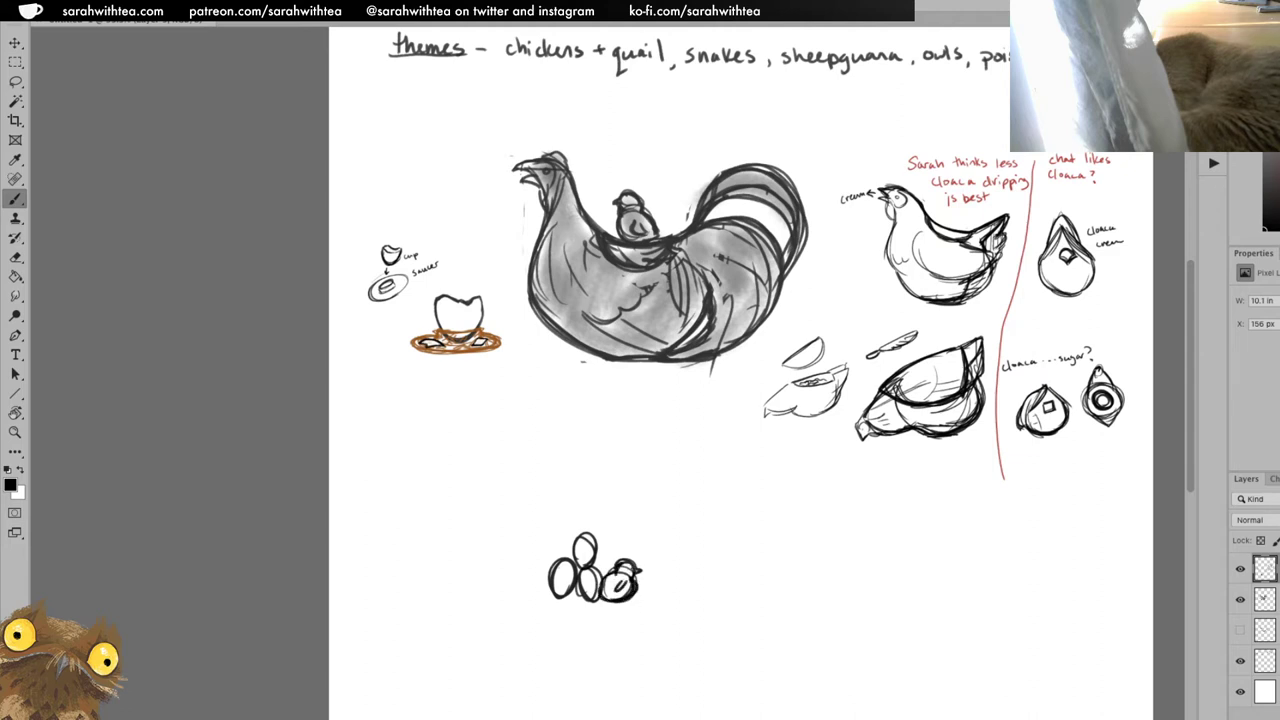
{"action": "mouse_move", "coordinate": [544, 562]}
{"action": "left_mouse_down"}
{"action": "mouse_move", "coordinate": [532, 590]}
{"action": "mouse_move", "coordinate": [556, 592]}
{"action": "mouse_move", "coordinate": [530, 576]}
{"action": "mouse_move", "coordinate": [544, 588]}
{"action": "mouse_move", "coordinate": [556, 528]}
{"action": "left_mouse_up"}
{"action": "mouse_move", "coordinate": [566, 540]}
{"action": "left_mouse_down"}
{"action": "mouse_move", "coordinate": [612, 532]}
{"action": "mouse_move", "coordinate": [618, 574]}
{"action": "left_mouse_up"}
{"action": "mouse_move", "coordinate": [574, 532]}
{"action": "left_mouse_down"}
{"action": "mouse_move", "coordinate": [576, 514]}
{"action": "mouse_move", "coordinate": [574, 530]}
{"action": "mouse_move", "coordinate": [606, 530]}
{"action": "mouse_move", "coordinate": [616, 546]}
{"action": "mouse_move", "coordinate": [568, 516]}
{"action": "mouse_move", "coordinate": [590, 503]}
{"action": "left_mouse_up"}
{"action": "key", "text": "ctrl+z"}
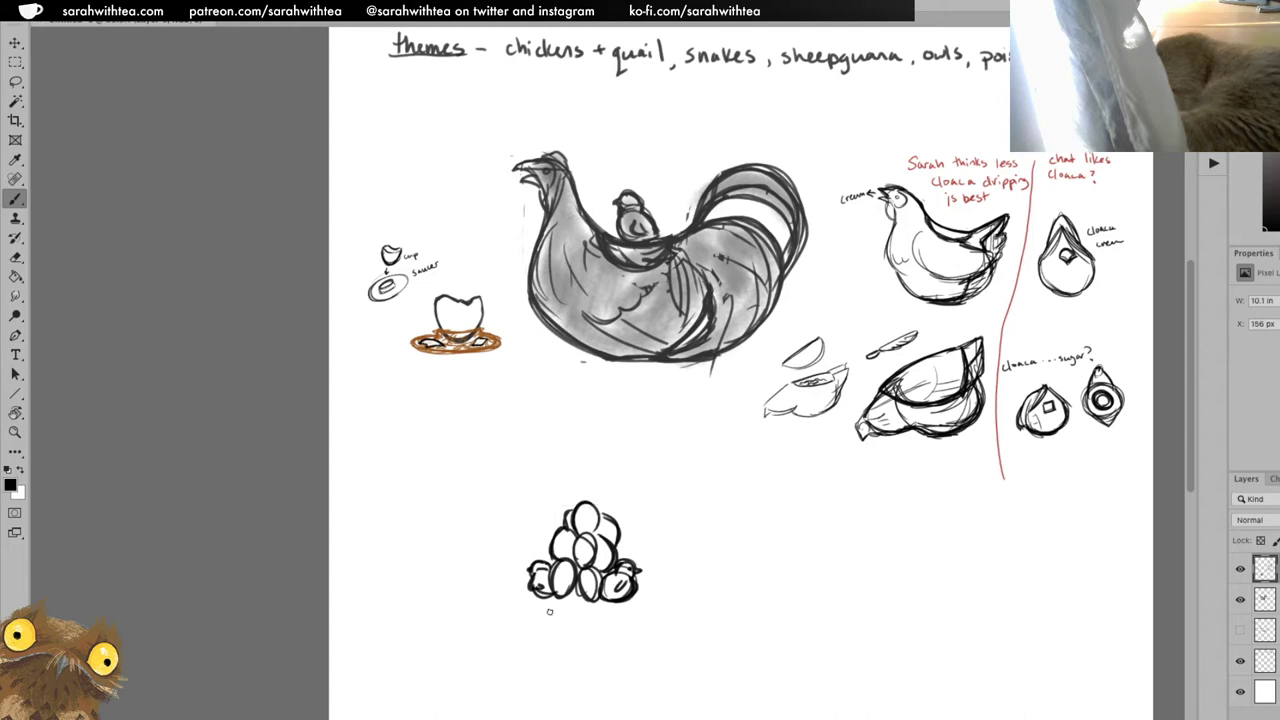
{"action": "mouse_move", "coordinate": [554, 610]}
{"action": "left_mouse_down"}
{"action": "mouse_move", "coordinate": [566, 600]}
{"action": "mouse_move", "coordinate": [600, 614]}
{"action": "left_mouse_up"}
Sketch a thin, flat oval plate resting on top of the egg pile, discarding the wider oval outlines.
{"action": "left_click_drag", "start_coordinate": [471, 502], "coordinate": [690, 492]}
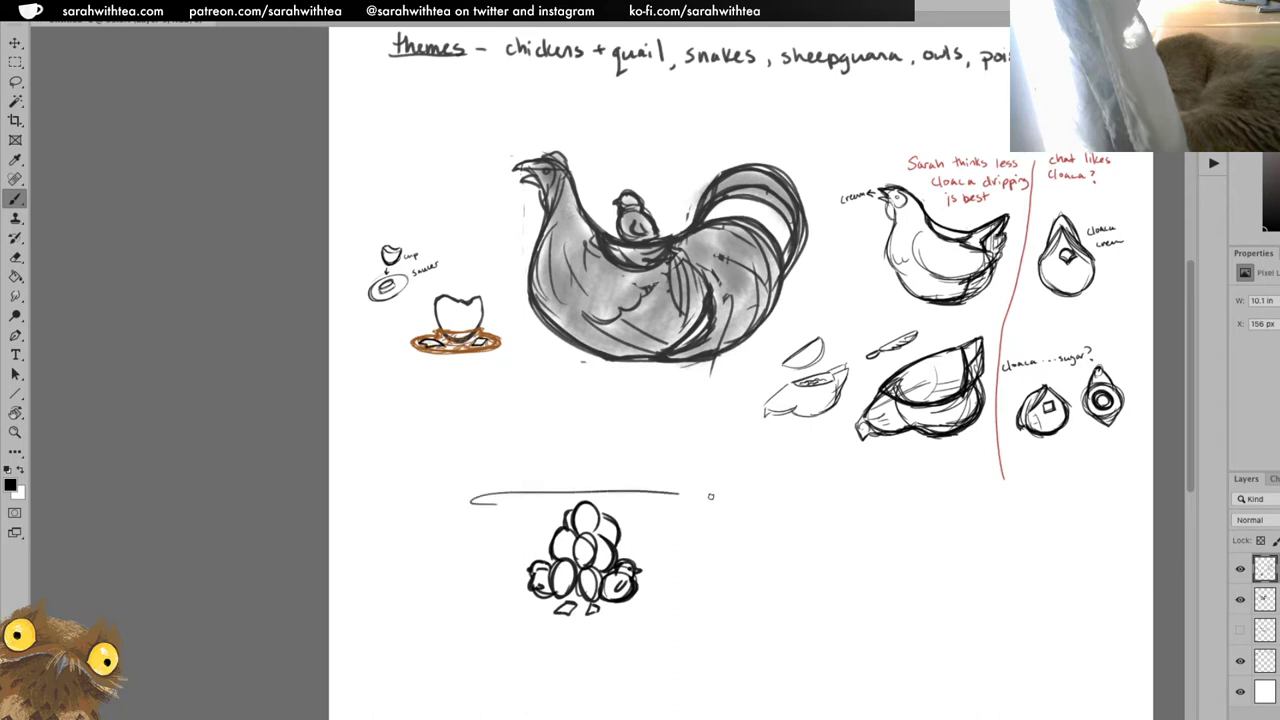
{"action": "mouse_move", "coordinate": [472, 505]}
{"action": "left_mouse_down"}
{"action": "mouse_move", "coordinate": [700, 506]}
{"action": "mouse_move", "coordinate": [466, 498]}
{"action": "mouse_move", "coordinate": [493, 486]}
{"action": "mouse_move", "coordinate": [520, 518]}
{"action": "left_mouse_up"}
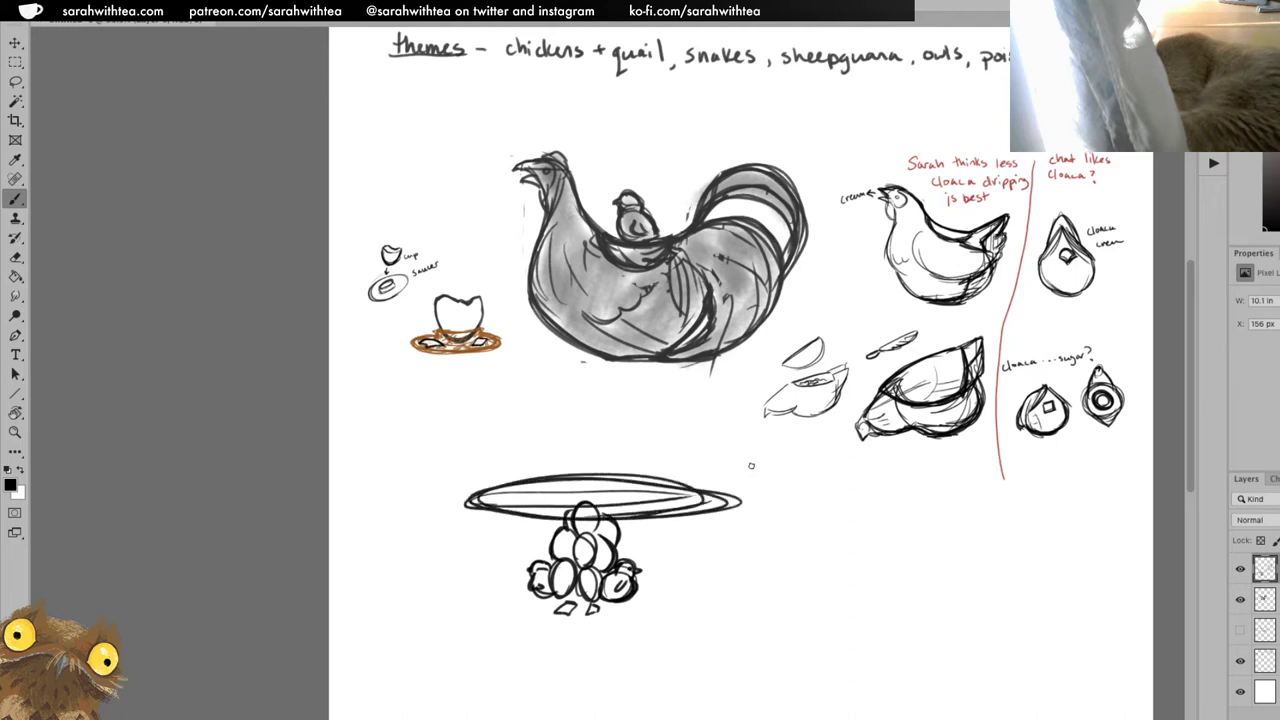
{"action": "key", "text": "ctrl+z"}
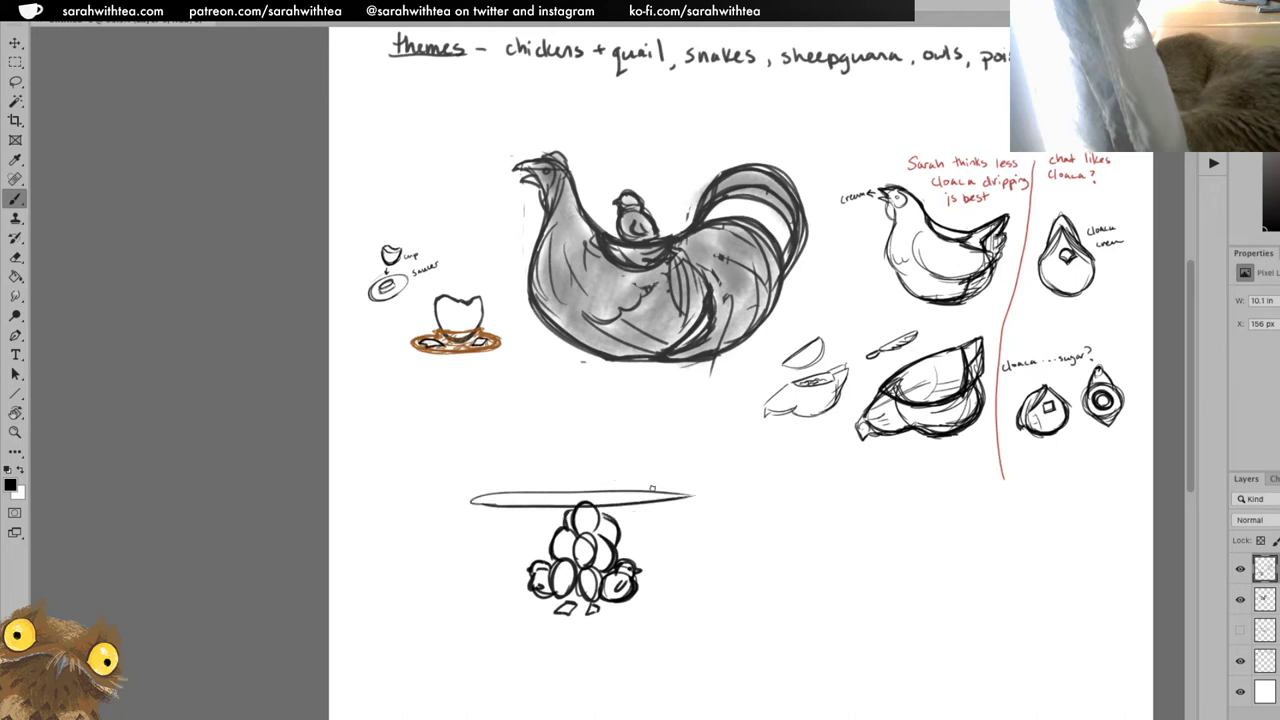
{"action": "key", "text": "z"}
{"action": "left_click", "coordinate": [830, 444], "text": "alt"}
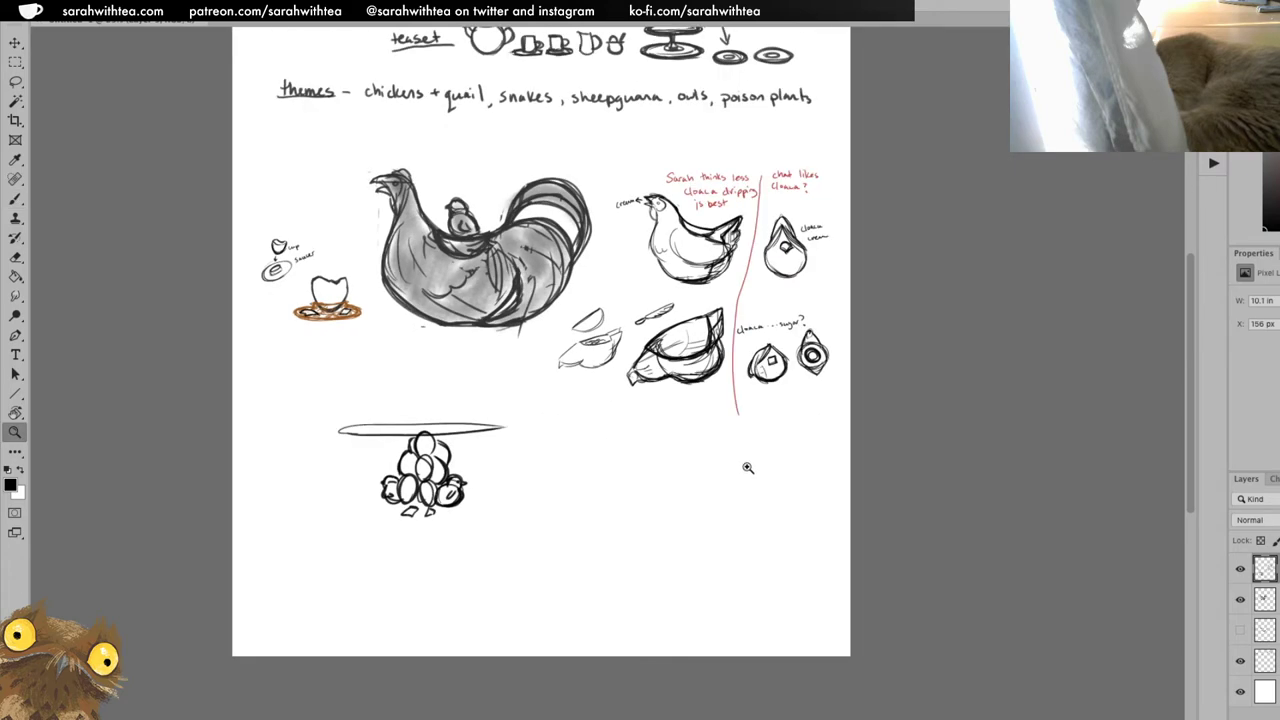
{"action": "left_click", "coordinate": [497, 457]}
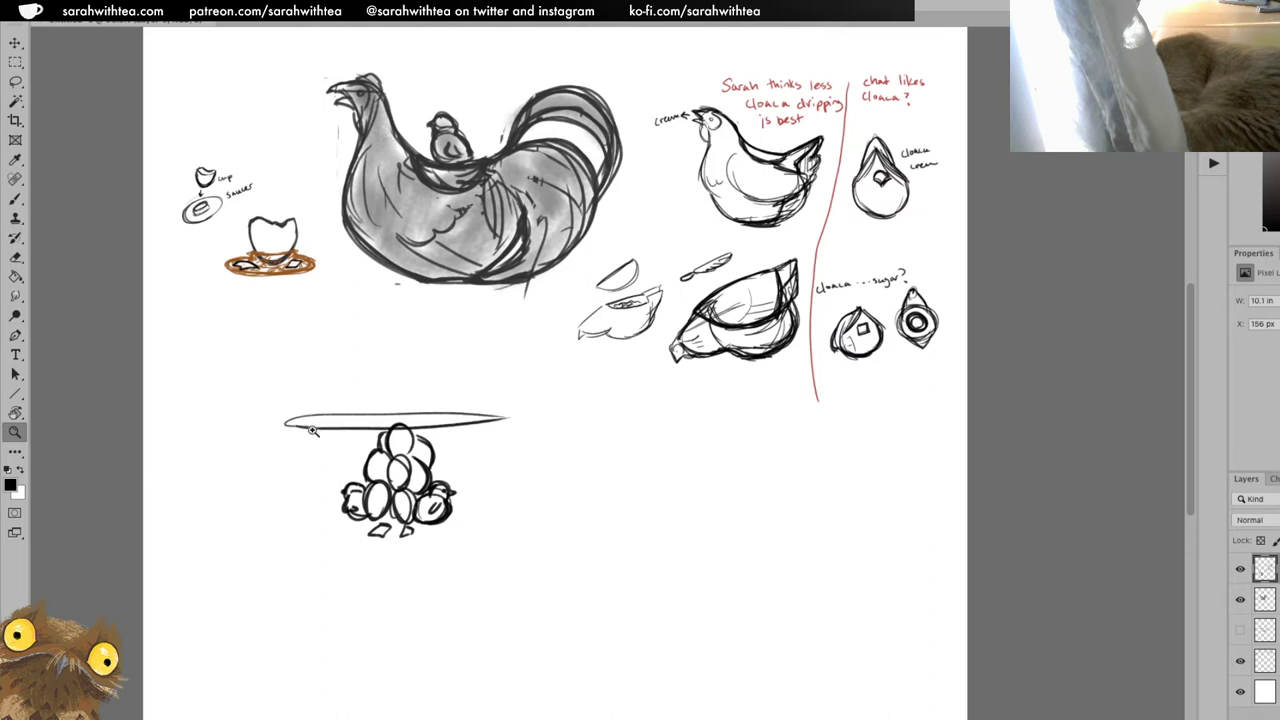
{"action": "key", "text": "b"}
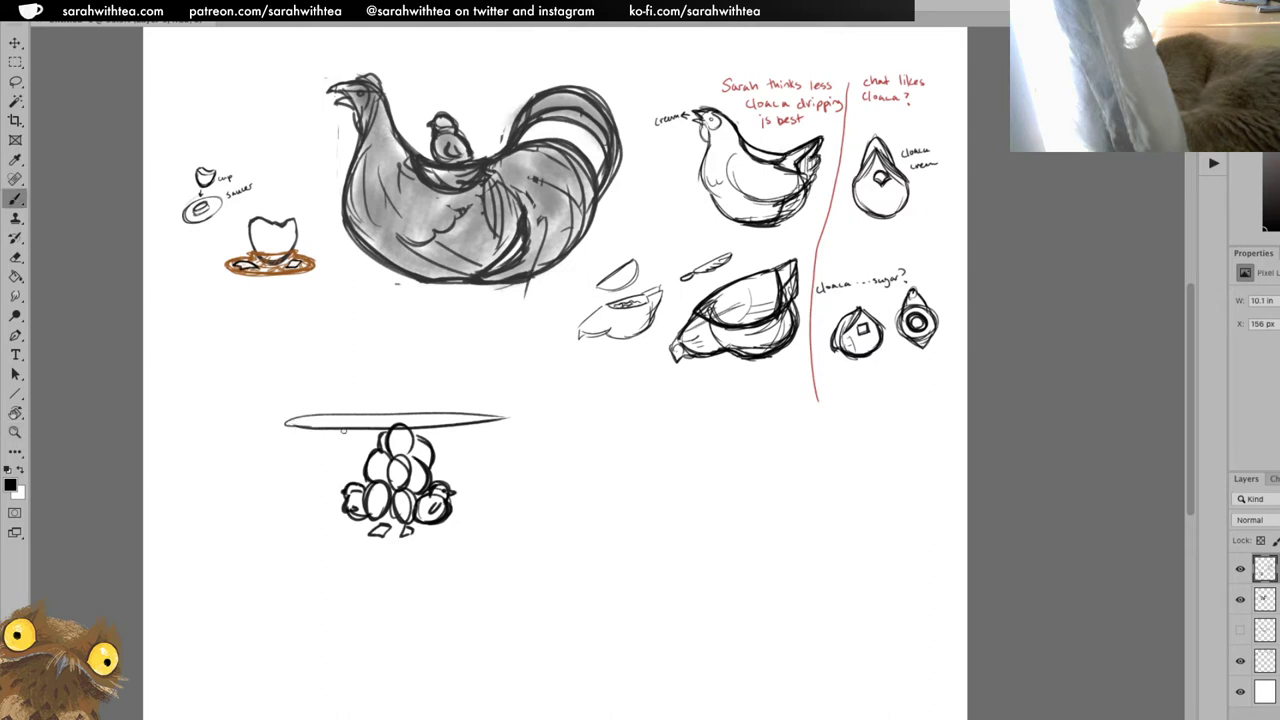
{"action": "mouse_move", "coordinate": [343, 430]}
{"action": "left_mouse_down"}
{"action": "mouse_move", "coordinate": [512, 422]}
{"action": "mouse_move", "coordinate": [378, 436]}
{"action": "mouse_move", "coordinate": [290, 424]}
{"action": "left_mouse_up"}
Draw a large oval base plate around the bottom of the egg pile, with doubled rim lines.
{"action": "left_click_drag", "start_coordinate": [226, 513], "coordinate": [416, 552]}
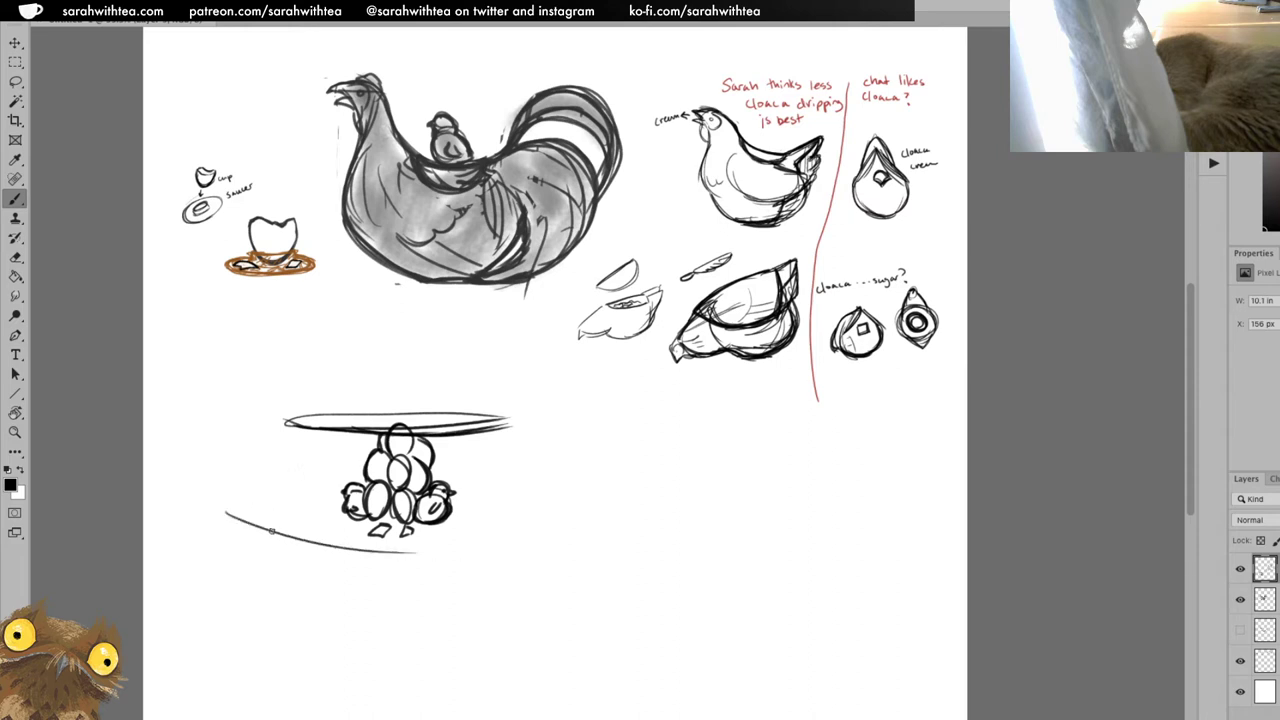
{"action": "mouse_move", "coordinate": [272, 531]}
{"action": "left_mouse_down"}
{"action": "mouse_move", "coordinate": [515, 540]}
{"action": "mouse_move", "coordinate": [573, 514]}
{"action": "mouse_move", "coordinate": [252, 518]}
{"action": "mouse_move", "coordinate": [345, 476]}
{"action": "mouse_move", "coordinate": [256, 518]}
{"action": "mouse_move", "coordinate": [352, 542]}
{"action": "mouse_move", "coordinate": [545, 536]}
{"action": "mouse_move", "coordinate": [456, 477]}
{"action": "mouse_move", "coordinate": [566, 500]}
{"action": "left_mouse_up"}
{"action": "left_click_drag", "start_coordinate": [436, 480], "coordinate": [568, 510]}
{"action": "left_click_drag", "start_coordinate": [358, 475], "coordinate": [240, 515]}
{"action": "mouse_move", "coordinate": [240, 515]}
{"action": "left_mouse_down"}
{"action": "mouse_move", "coordinate": [334, 544]}
{"action": "mouse_move", "coordinate": [336, 477]}
{"action": "mouse_move", "coordinate": [368, 554]}
{"action": "mouse_move", "coordinate": [574, 510]}
{"action": "left_mouse_up"}
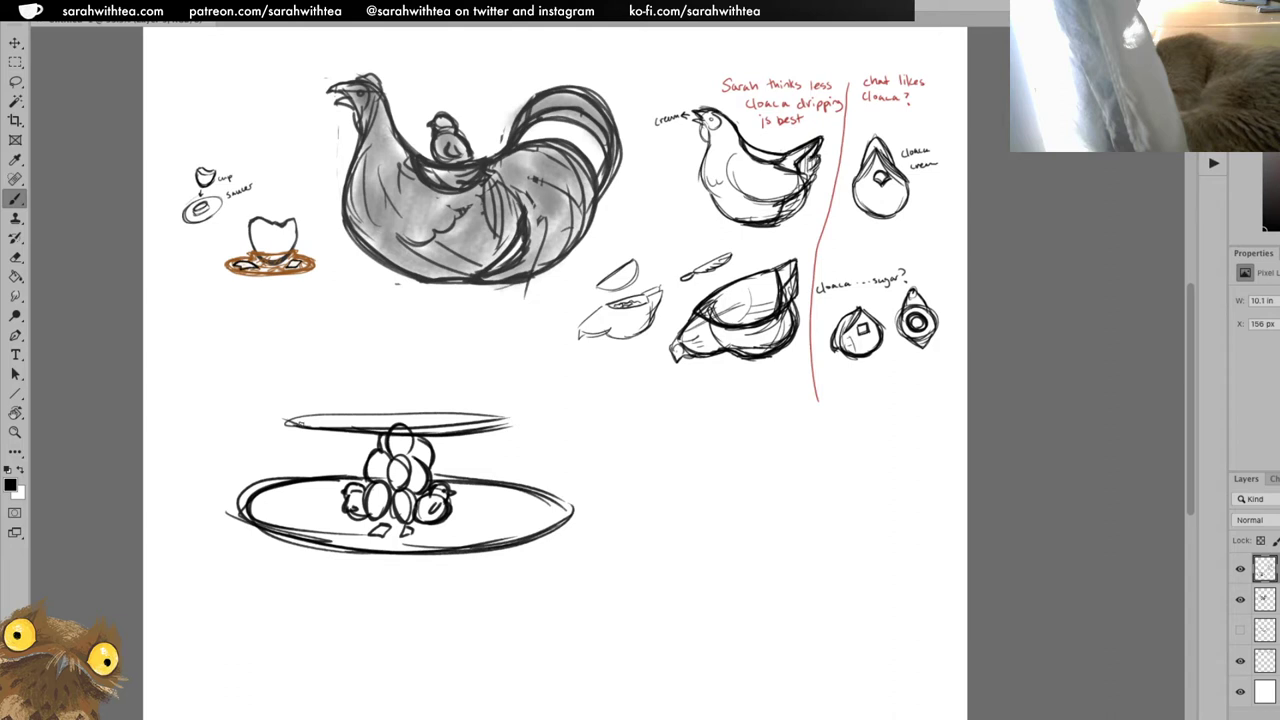
Touch up the upper plate's rim and add nest-like twig marks along the left and front of the base plate.
{"action": "left_click_drag", "start_coordinate": [288, 422], "coordinate": [346, 410]}
{"action": "mouse_move", "coordinate": [268, 506]}
{"action": "left_mouse_down"}
{"action": "mouse_move", "coordinate": [264, 520]}
{"action": "mouse_move", "coordinate": [284, 510]}
{"action": "mouse_move", "coordinate": [310, 540]}
{"action": "mouse_move", "coordinate": [330, 528]}
{"action": "left_mouse_up"}
{"action": "mouse_move", "coordinate": [266, 492]}
{"action": "left_mouse_down"}
{"action": "mouse_move", "coordinate": [292, 480]}
{"action": "mouse_move", "coordinate": [326, 490]}
{"action": "mouse_move", "coordinate": [330, 524]}
{"action": "left_mouse_up"}
{"action": "mouse_move", "coordinate": [460, 526]}
{"action": "left_mouse_down"}
{"action": "mouse_move", "coordinate": [462, 542]}
{"action": "mouse_move", "coordinate": [486, 532]}
{"action": "left_mouse_up"}
{"action": "left_click_drag", "start_coordinate": [430, 538], "coordinate": [446, 536]}
{"action": "mouse_move", "coordinate": [404, 546]}
{"action": "left_mouse_down"}
{"action": "mouse_move", "coordinate": [412, 554]}
{"action": "mouse_move", "coordinate": [366, 546]}
{"action": "left_mouse_up"}
{"action": "mouse_move", "coordinate": [386, 546]}
{"action": "left_mouse_down"}
{"action": "mouse_move", "coordinate": [396, 552]}
{"action": "mouse_move", "coordinate": [384, 554]}
{"action": "left_mouse_up"}
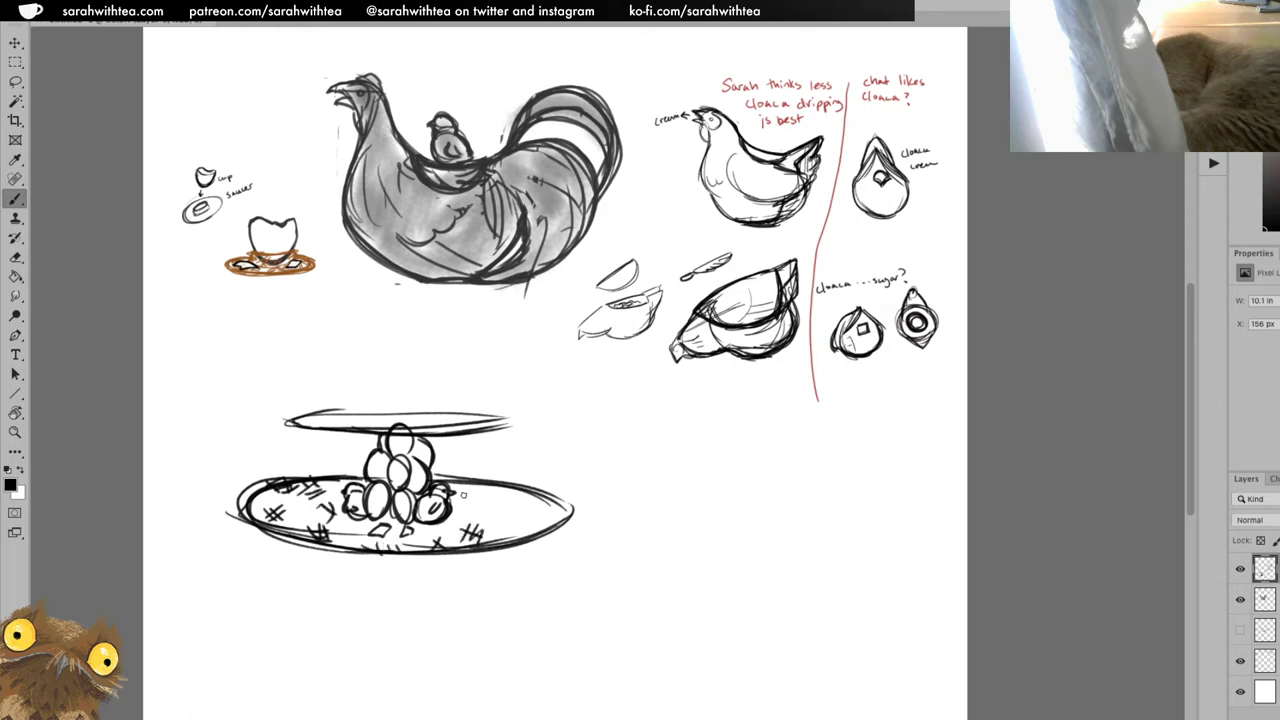
Fill the right side of the base plate with crossed twig marks.
{"action": "mouse_move", "coordinate": [462, 496]}
{"action": "left_mouse_down"}
{"action": "mouse_move", "coordinate": [492, 494]}
{"action": "mouse_move", "coordinate": [468, 506]}
{"action": "left_mouse_up"}
{"action": "mouse_move", "coordinate": [480, 490]}
{"action": "left_mouse_down"}
{"action": "mouse_move", "coordinate": [478, 506]}
{"action": "mouse_move", "coordinate": [524, 502]}
{"action": "mouse_move", "coordinate": [507, 509]}
{"action": "left_mouse_up"}
{"action": "left_click_drag", "start_coordinate": [522, 497], "coordinate": [540, 520]}
{"action": "mouse_move", "coordinate": [534, 520]}
{"action": "left_mouse_down"}
{"action": "mouse_move", "coordinate": [538, 531]}
{"action": "mouse_move", "coordinate": [518, 528]}
{"action": "left_mouse_up"}
{"action": "mouse_move", "coordinate": [502, 526]}
{"action": "left_mouse_down"}
{"action": "mouse_move", "coordinate": [496, 541]}
{"action": "mouse_move", "coordinate": [517, 536]}
{"action": "left_mouse_up"}
{"action": "mouse_move", "coordinate": [510, 490]}
{"action": "left_mouse_down"}
{"action": "mouse_move", "coordinate": [524, 482]}
{"action": "mouse_move", "coordinate": [550, 518]}
{"action": "left_mouse_up"}
{"action": "left_click_drag", "start_coordinate": [472, 508], "coordinate": [496, 522]}
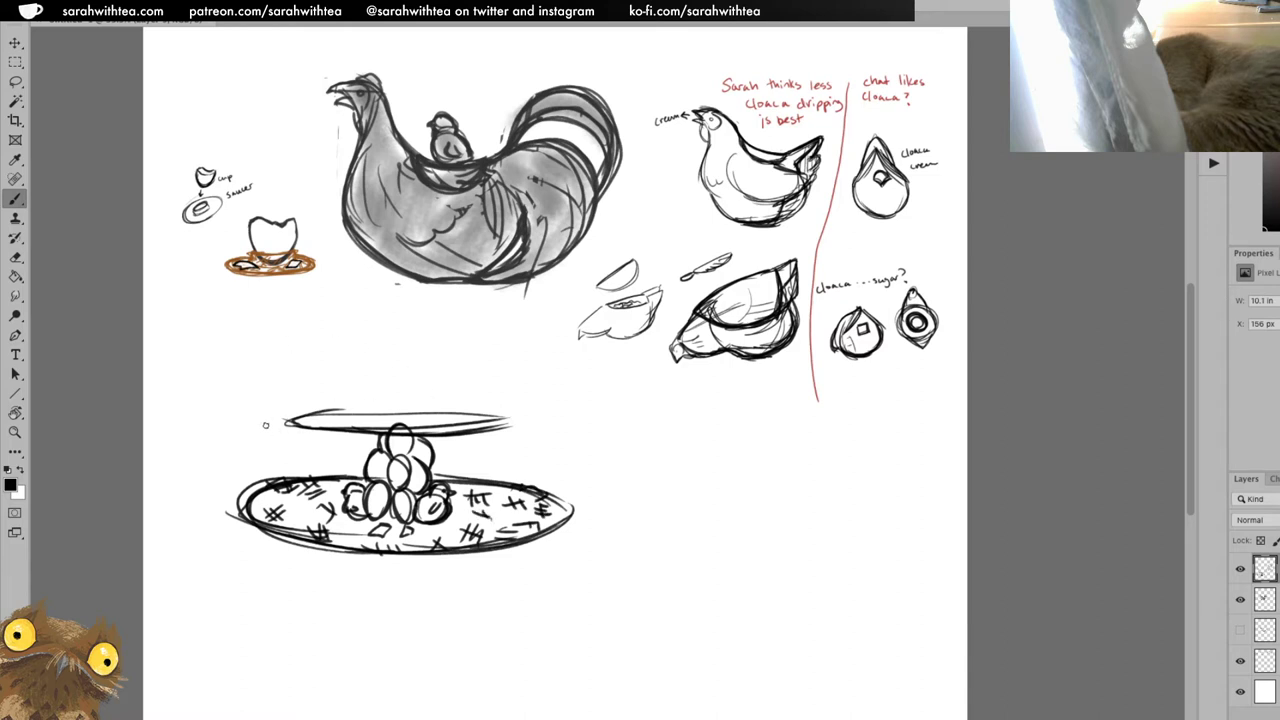
Widen the middle plate and add a second egg cluster carrying a smaller oval top plate, crowned by a standing chick.
{"action": "mouse_move", "coordinate": [265, 425]}
{"action": "left_mouse_down"}
{"action": "mouse_move", "coordinate": [480, 433]}
{"action": "mouse_move", "coordinate": [453, 436]}
{"action": "mouse_move", "coordinate": [532, 421]}
{"action": "left_mouse_up"}
{"action": "mouse_move", "coordinate": [362, 420]}
{"action": "left_mouse_down"}
{"action": "mouse_move", "coordinate": [375, 394]}
{"action": "mouse_move", "coordinate": [388, 418]}
{"action": "mouse_move", "coordinate": [360, 420]}
{"action": "mouse_move", "coordinate": [390, 414]}
{"action": "mouse_move", "coordinate": [371, 404]}
{"action": "mouse_move", "coordinate": [392, 420]}
{"action": "mouse_move", "coordinate": [422, 390]}
{"action": "mouse_move", "coordinate": [436, 394]}
{"action": "mouse_move", "coordinate": [413, 402]}
{"action": "mouse_move", "coordinate": [440, 392]}
{"action": "mouse_move", "coordinate": [446, 412]}
{"action": "mouse_move", "coordinate": [406, 414]}
{"action": "mouse_move", "coordinate": [426, 398]}
{"action": "mouse_move", "coordinate": [384, 396]}
{"action": "mouse_move", "coordinate": [424, 368]}
{"action": "mouse_move", "coordinate": [373, 391]}
{"action": "left_mouse_up"}
{"action": "mouse_move", "coordinate": [440, 340]}
{"action": "left_mouse_down"}
{"action": "mouse_move", "coordinate": [340, 368]}
{"action": "mouse_move", "coordinate": [488, 352]}
{"action": "mouse_move", "coordinate": [336, 370]}
{"action": "mouse_move", "coordinate": [486, 360]}
{"action": "mouse_move", "coordinate": [322, 370]}
{"action": "left_mouse_up"}
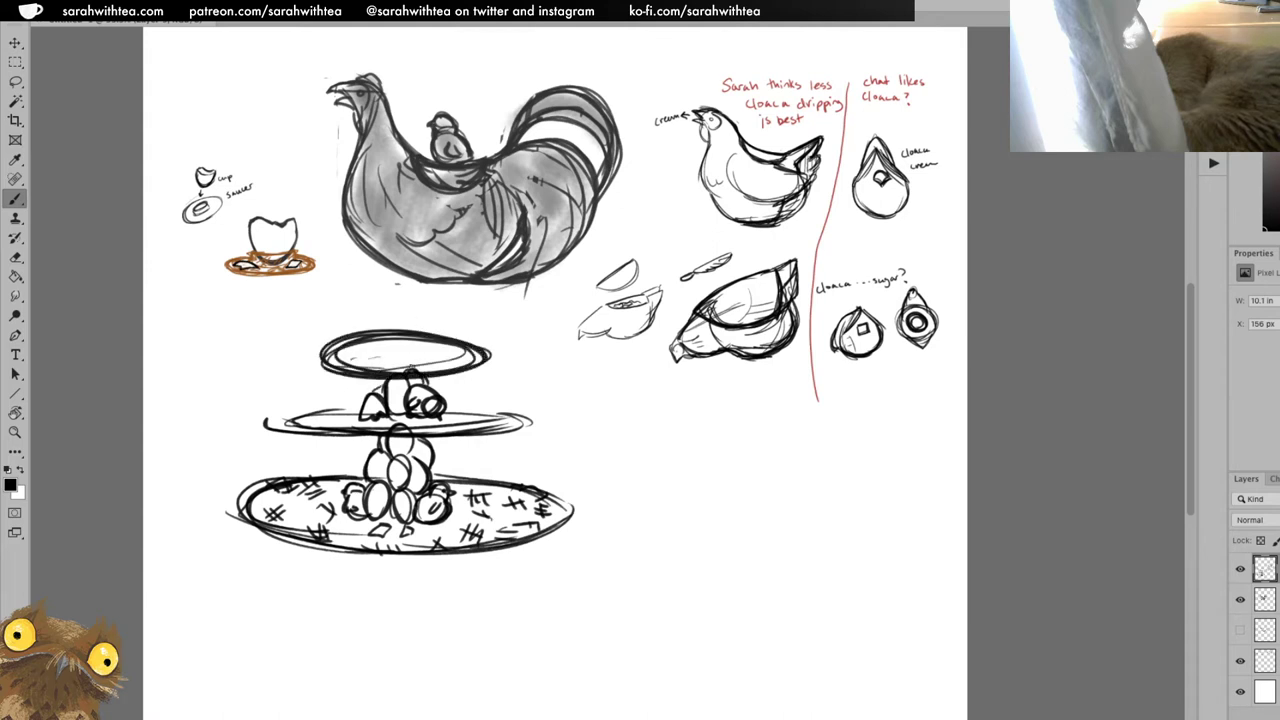
{"action": "mouse_move", "coordinate": [399, 362]}
{"action": "left_mouse_down"}
{"action": "mouse_move", "coordinate": [352, 366]}
{"action": "mouse_move", "coordinate": [374, 366]}
{"action": "left_mouse_up"}
{"action": "mouse_move", "coordinate": [409, 325]}
{"action": "left_mouse_down"}
{"action": "mouse_move", "coordinate": [385, 338]}
{"action": "mouse_move", "coordinate": [402, 317]}
{"action": "mouse_move", "coordinate": [384, 320]}
{"action": "mouse_move", "coordinate": [400, 306]}
{"action": "mouse_move", "coordinate": [388, 300]}
{"action": "mouse_move", "coordinate": [420, 342]}
{"action": "mouse_move", "coordinate": [394, 354]}
{"action": "mouse_move", "coordinate": [416, 356]}
{"action": "left_mouse_up"}
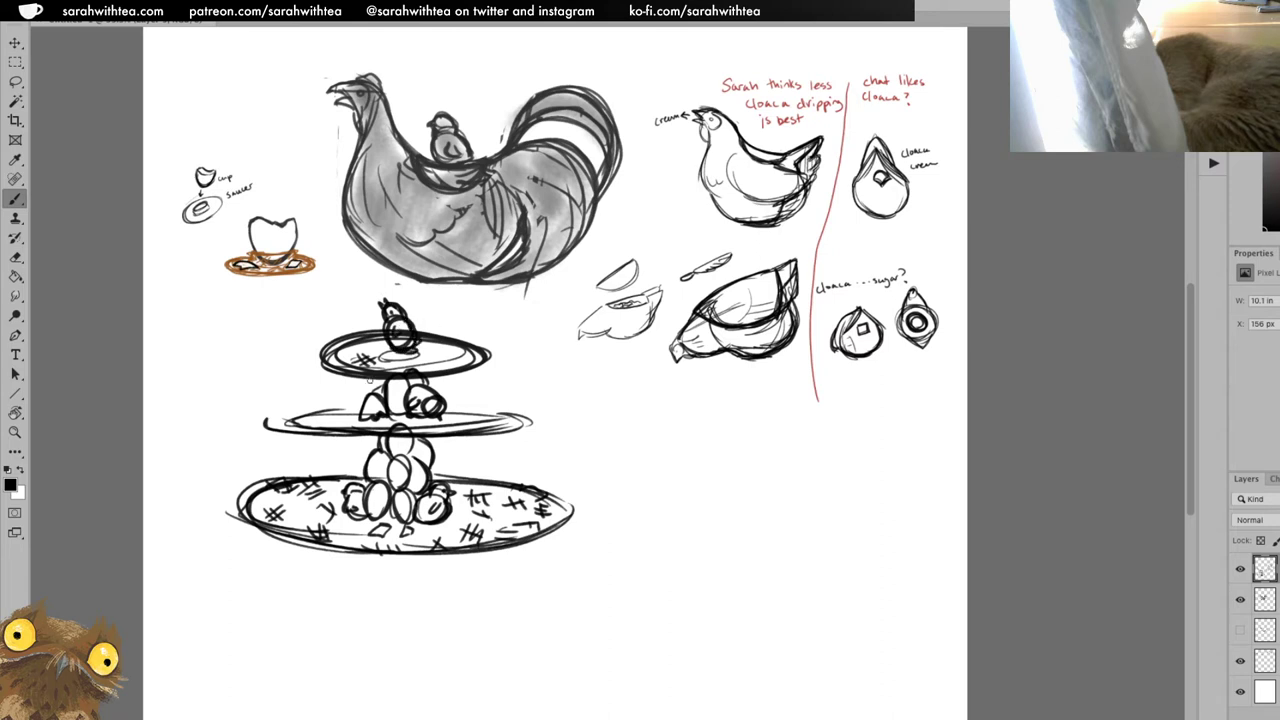
Add twig marks and a heavier rim to the tower's middle plate, and trim the top plate's right edge.
{"action": "mouse_move", "coordinate": [280, 422]}
{"action": "left_mouse_down"}
{"action": "mouse_move", "coordinate": [328, 404]}
{"action": "mouse_move", "coordinate": [274, 422]}
{"action": "mouse_move", "coordinate": [454, 403]}
{"action": "mouse_move", "coordinate": [523, 428]}
{"action": "mouse_move", "coordinate": [328, 414]}
{"action": "left_mouse_up"}
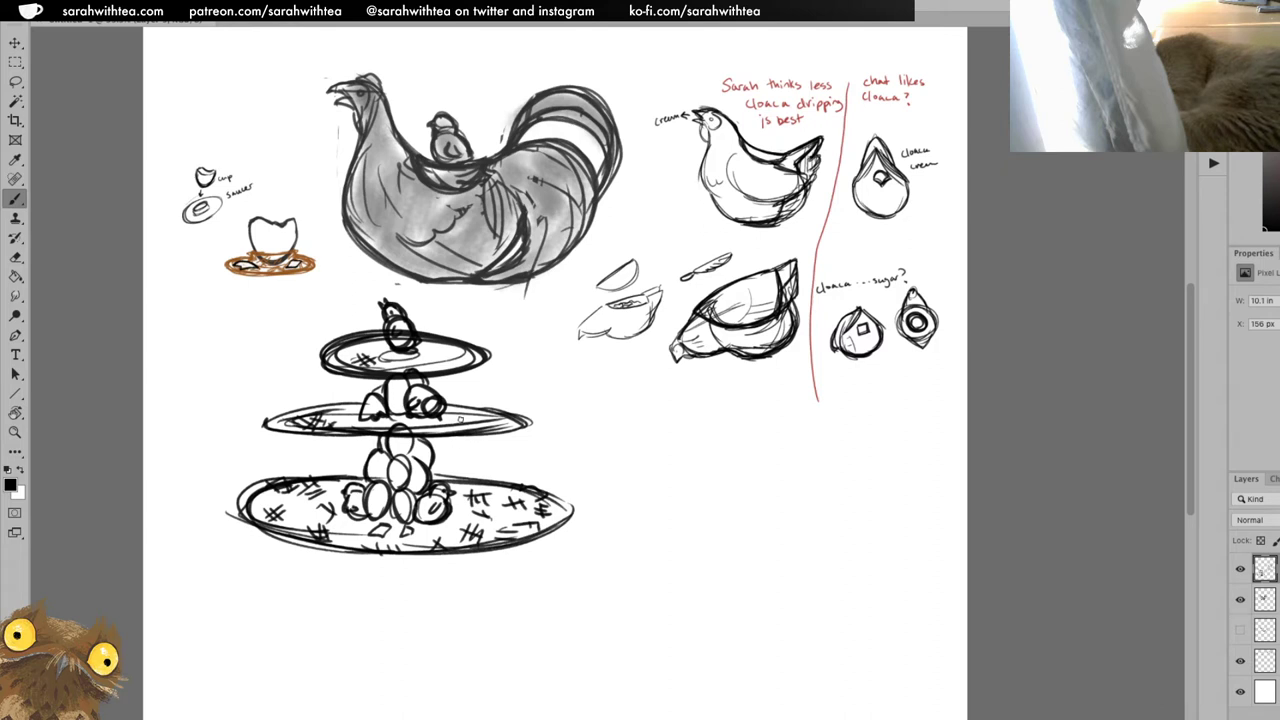
{"action": "left_click_drag", "start_coordinate": [460, 420], "coordinate": [510, 430]}
{"action": "left_click_drag", "start_coordinate": [353, 426], "coordinate": [432, 440]}
{"action": "left_click_drag", "start_coordinate": [466, 422], "coordinate": [476, 430]}
{"action": "mouse_move", "coordinate": [348, 439]}
{"action": "left_mouse_down"}
{"action": "mouse_move", "coordinate": [441, 436]}
{"action": "mouse_move", "coordinate": [327, 433]}
{"action": "mouse_move", "coordinate": [486, 438]}
{"action": "left_mouse_up"}
{"action": "mouse_move", "coordinate": [330, 436]}
{"action": "left_mouse_down"}
{"action": "mouse_move", "coordinate": [268, 430]}
{"action": "mouse_move", "coordinate": [270, 410]}
{"action": "mouse_move", "coordinate": [480, 408]}
{"action": "left_mouse_up"}
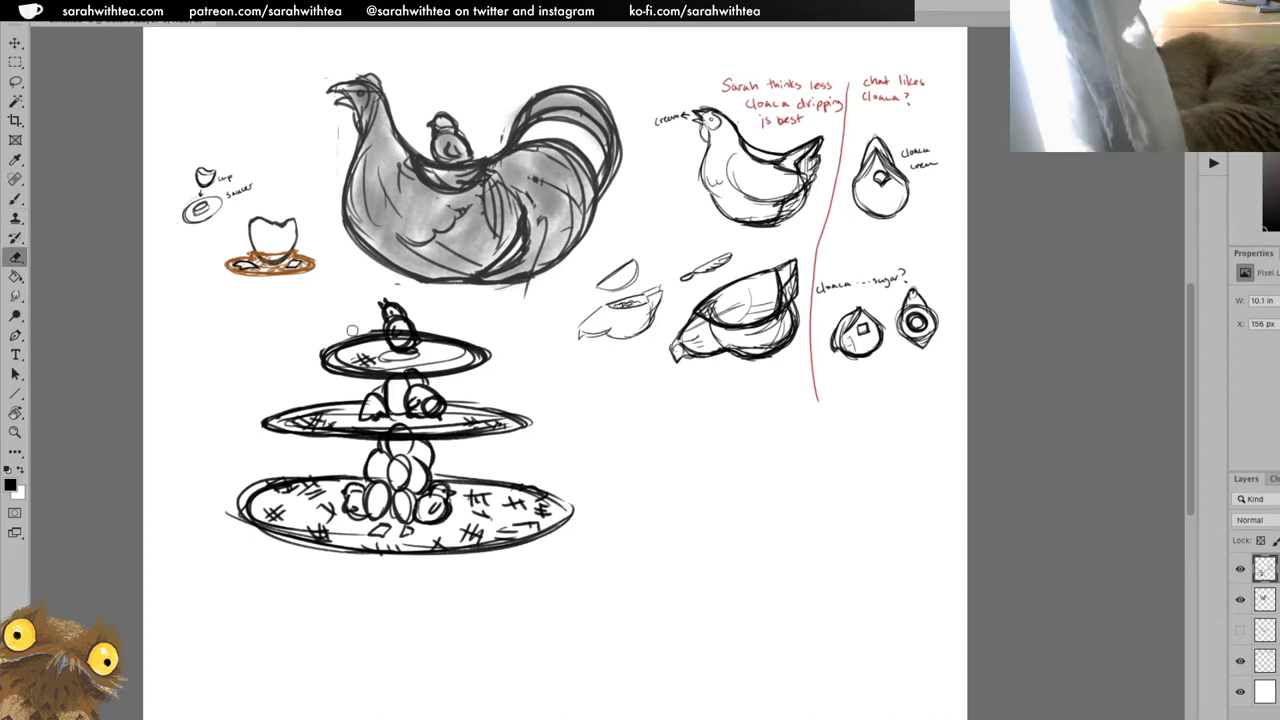
{"action": "key", "text": "e"}
{"action": "left_click_drag", "start_coordinate": [484, 342], "coordinate": [486, 362]}
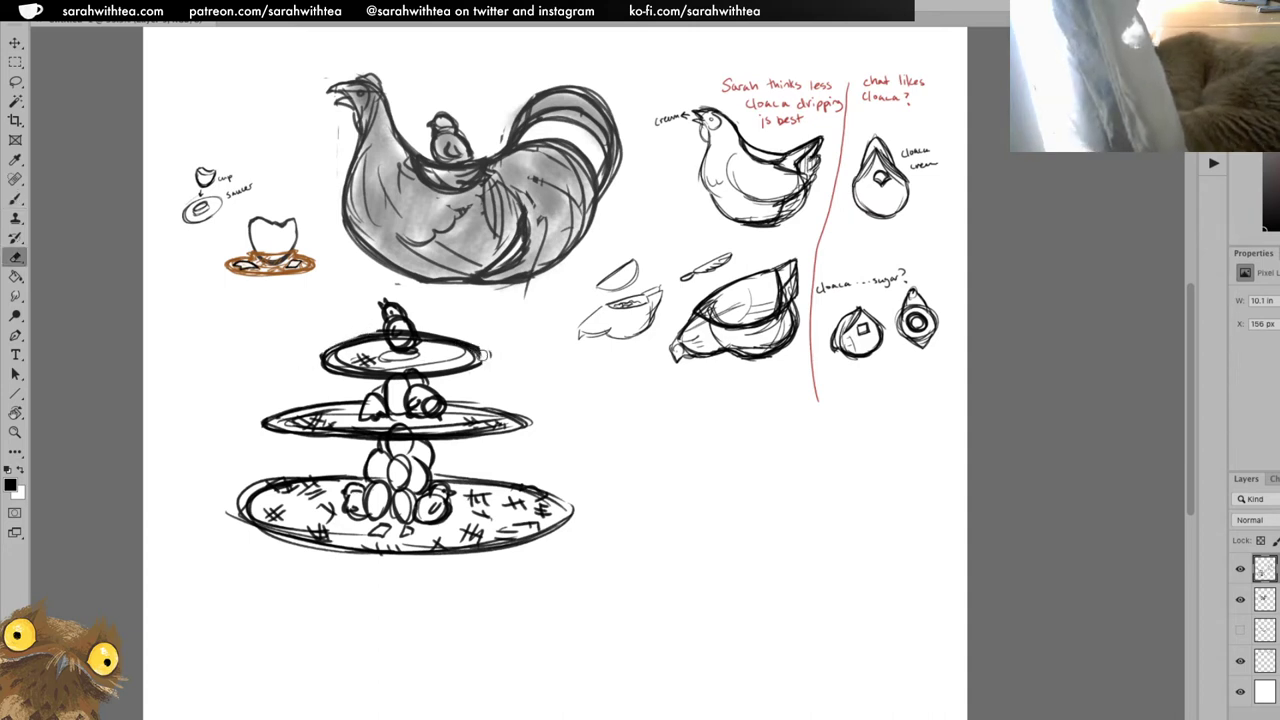
Sketch a separate small oval plate beside the tower, with a central ring surrounded by nest-like twig marks.
{"action": "key", "text": "b"}
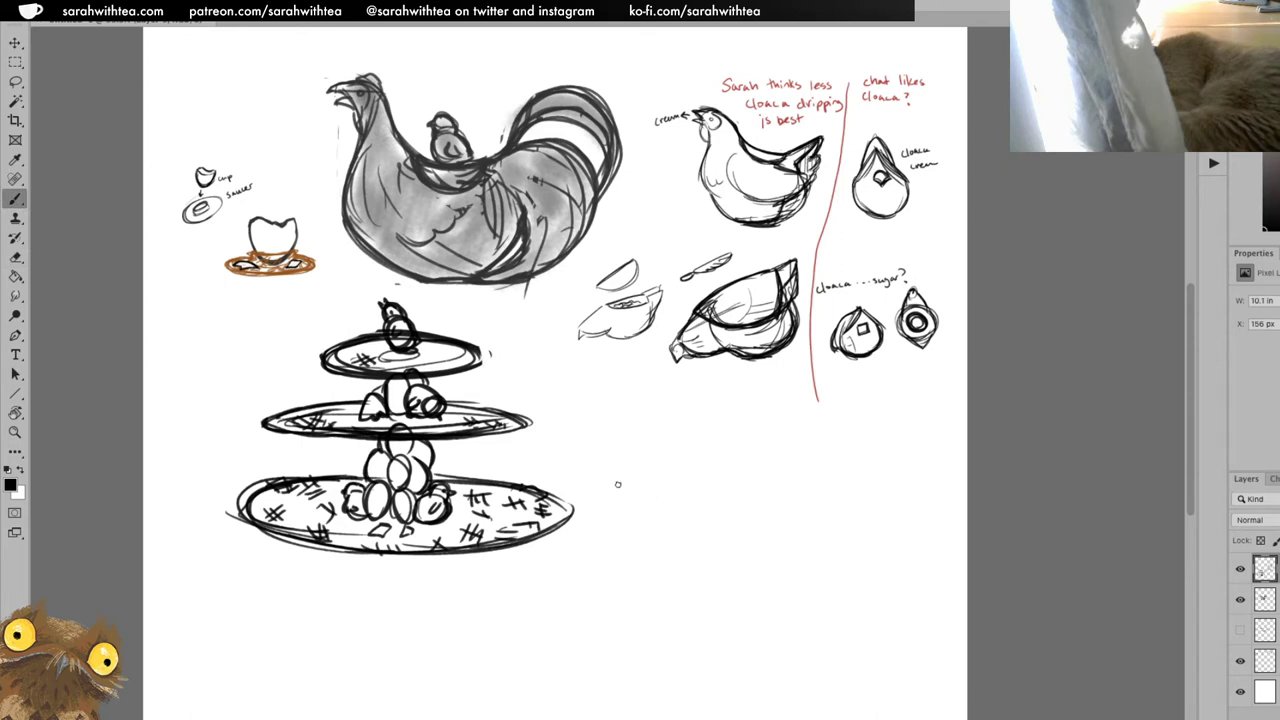
{"action": "mouse_move", "coordinate": [725, 460]}
{"action": "left_mouse_down"}
{"action": "mouse_move", "coordinate": [601, 469]}
{"action": "mouse_move", "coordinate": [710, 487]}
{"action": "mouse_move", "coordinate": [679, 447]}
{"action": "mouse_move", "coordinate": [672, 492]}
{"action": "left_mouse_up"}
{"action": "mouse_move", "coordinate": [678, 448]}
{"action": "left_mouse_down"}
{"action": "mouse_move", "coordinate": [604, 470]}
{"action": "mouse_move", "coordinate": [742, 462]}
{"action": "left_mouse_up"}
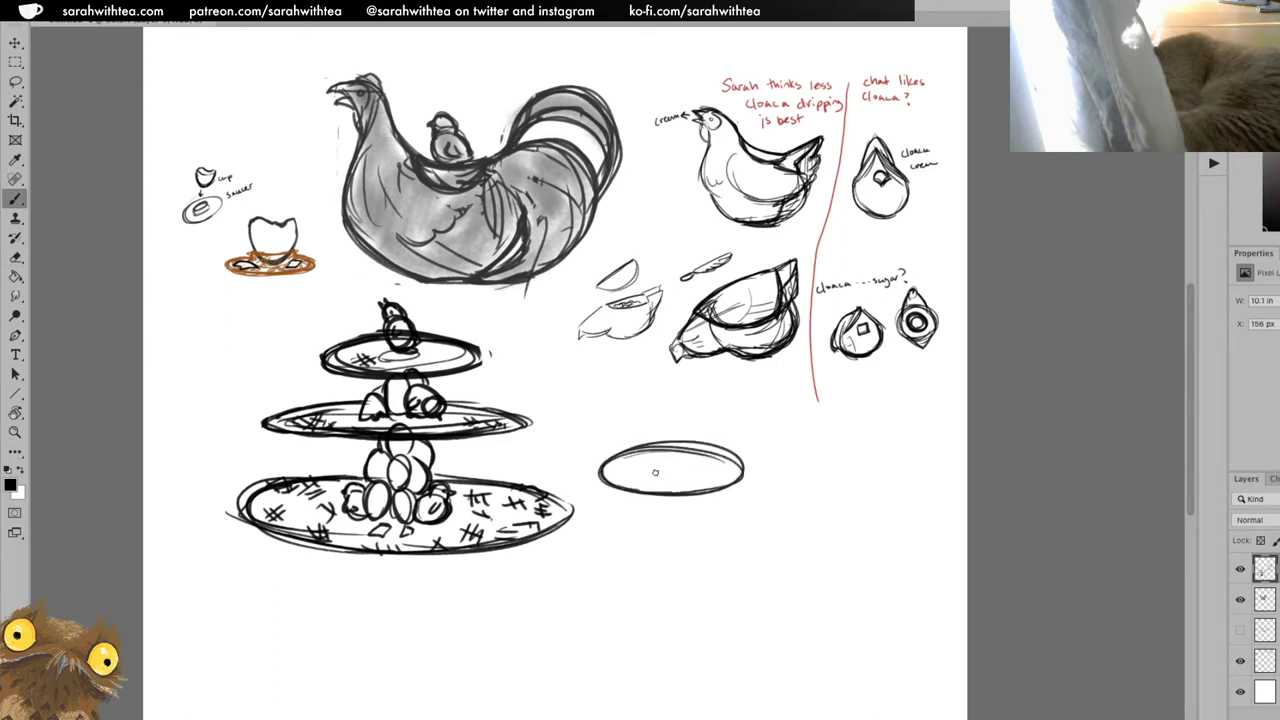
{"action": "mouse_move", "coordinate": [648, 470]}
{"action": "left_mouse_down"}
{"action": "mouse_move", "coordinate": [668, 462]}
{"action": "mouse_move", "coordinate": [636, 476]}
{"action": "mouse_move", "coordinate": [688, 463]}
{"action": "mouse_move", "coordinate": [612, 472]}
{"action": "mouse_move", "coordinate": [630, 485]}
{"action": "left_mouse_up"}
{"action": "left_click_drag", "start_coordinate": [641, 479], "coordinate": [654, 486]}
{"action": "left_click_drag", "start_coordinate": [670, 488], "coordinate": [728, 488]}
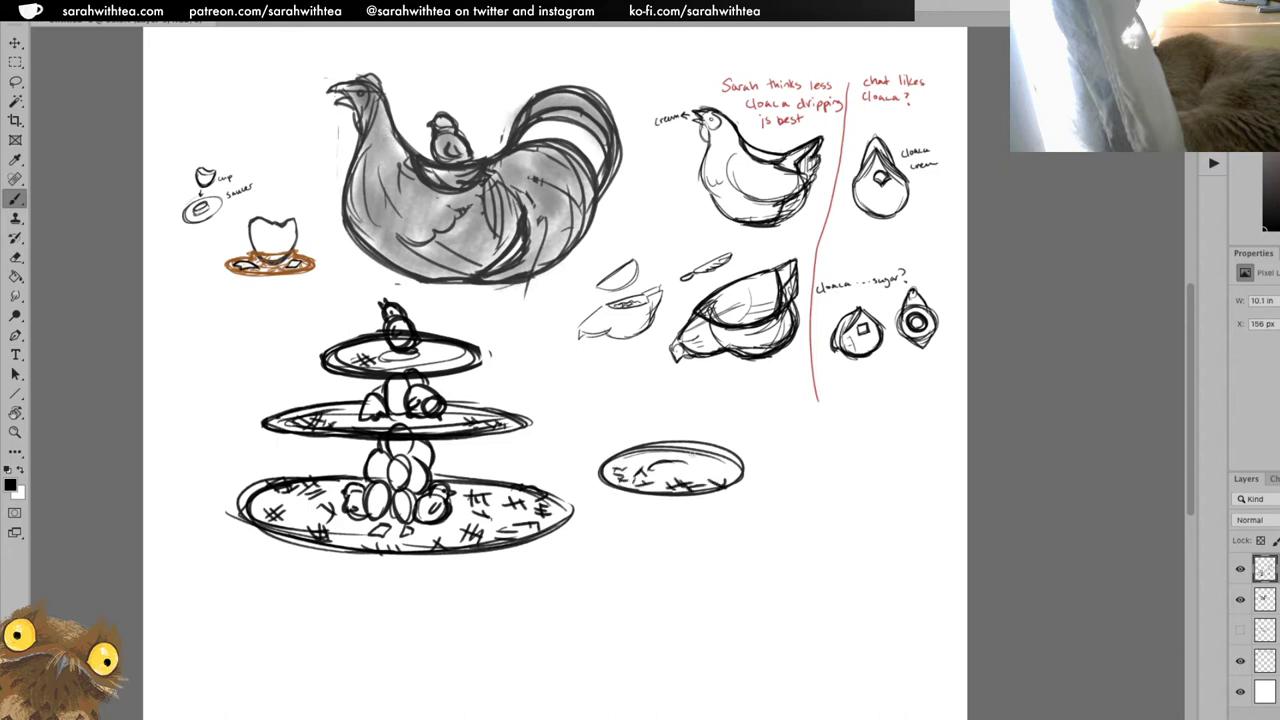
{"action": "left_click_drag", "start_coordinate": [690, 444], "coordinate": [698, 460]}
{"action": "left_click_drag", "start_coordinate": [680, 456], "coordinate": [712, 450]}
{"action": "mouse_move", "coordinate": [712, 452]}
{"action": "left_mouse_down"}
{"action": "mouse_move", "coordinate": [720, 468]}
{"action": "mouse_move", "coordinate": [674, 478]}
{"action": "mouse_move", "coordinate": [622, 457]}
{"action": "left_mouse_up"}
{"action": "mouse_move", "coordinate": [618, 463]}
{"action": "left_mouse_down"}
{"action": "mouse_move", "coordinate": [640, 465]}
{"action": "mouse_move", "coordinate": [636, 454]}
{"action": "left_mouse_up"}
{"action": "left_click_drag", "start_coordinate": [640, 459], "coordinate": [704, 458]}
{"action": "mouse_move", "coordinate": [702, 476]}
{"action": "left_mouse_down"}
{"action": "mouse_move", "coordinate": [738, 454]}
{"action": "mouse_move", "coordinate": [736, 482]}
{"action": "left_mouse_up"}
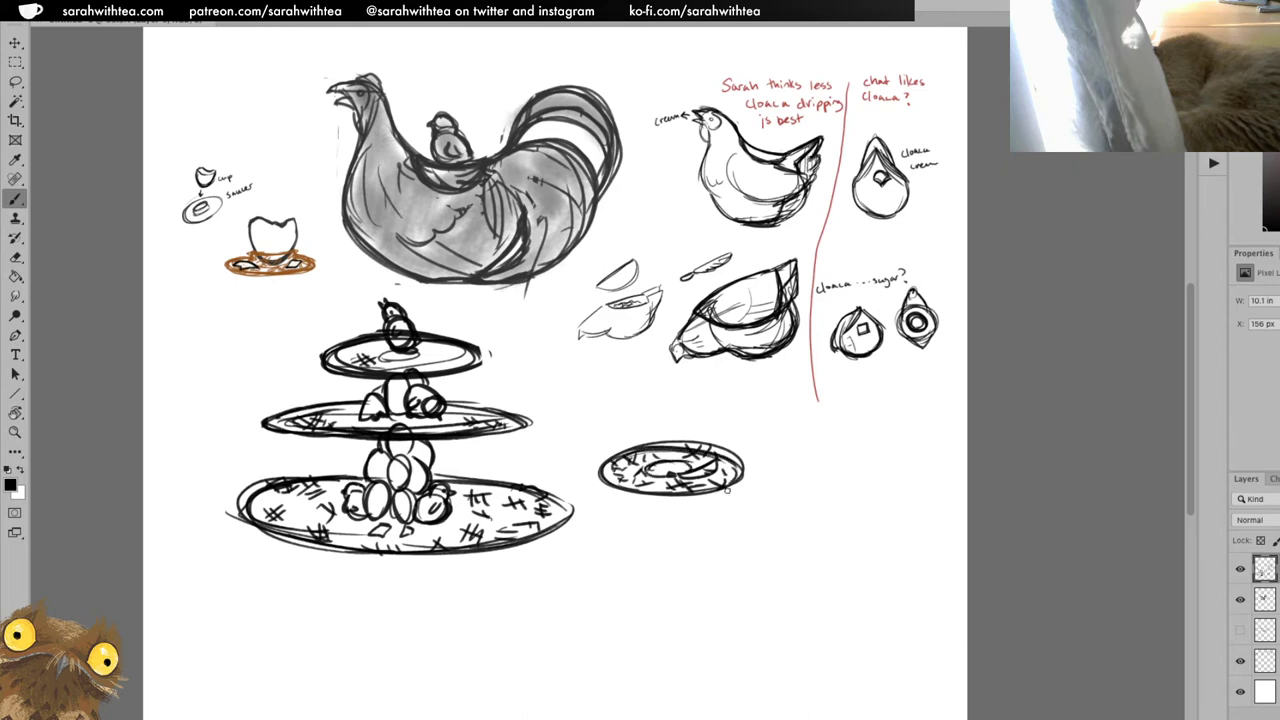
Label the separate small plate "plates" underneath.
{"action": "mouse_move", "coordinate": [658, 506]}
{"action": "left_mouse_down"}
{"action": "mouse_move", "coordinate": [658, 523]}
{"action": "mouse_move", "coordinate": [672, 520]}
{"action": "left_mouse_up"}
{"action": "left_click_drag", "start_coordinate": [684, 513], "coordinate": [691, 520]}
{"action": "left_click_drag", "start_coordinate": [686, 511], "coordinate": [697, 510]}
{"action": "left_click_drag", "start_coordinate": [696, 516], "coordinate": [706, 520]}
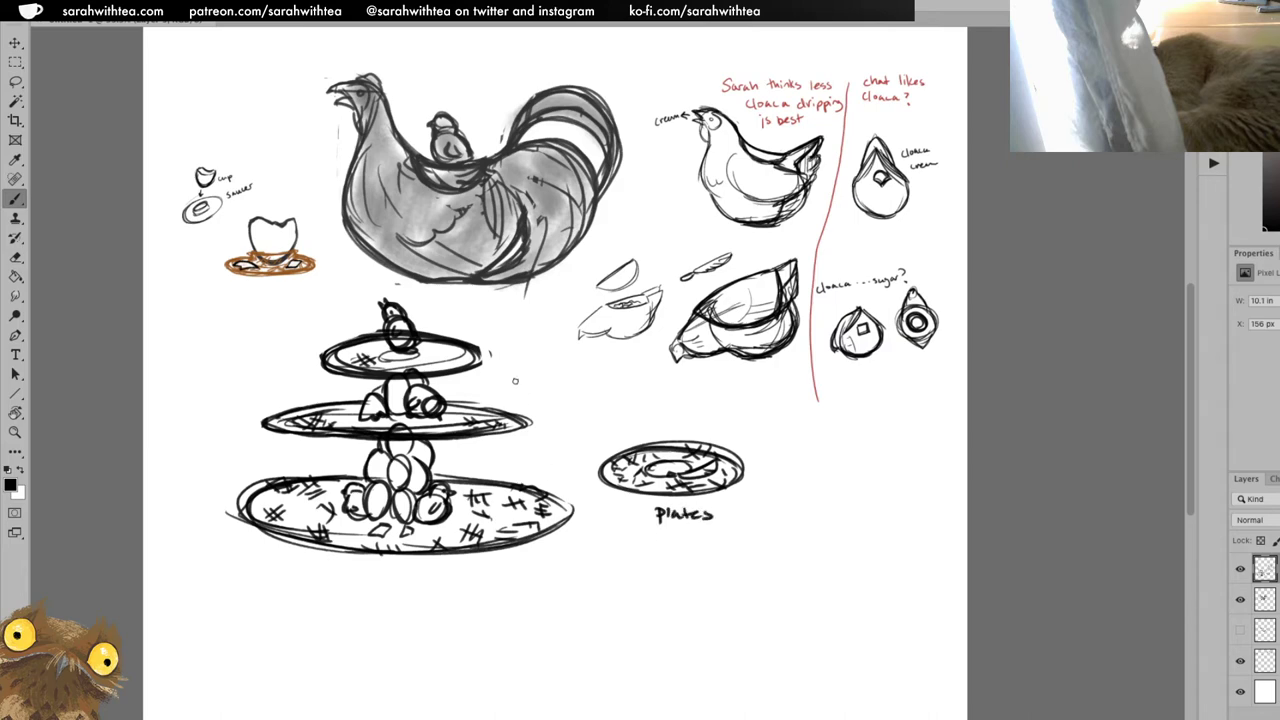
Write the label "dessert tower o' chicks" beside the upper tiers of the tower.
{"action": "mouse_move", "coordinate": [511, 374]}
{"action": "left_mouse_down"}
{"action": "mouse_move", "coordinate": [561, 369]}
{"action": "mouse_move", "coordinate": [563, 381]}
{"action": "left_mouse_up"}
{"action": "mouse_move", "coordinate": [556, 374]}
{"action": "left_mouse_down"}
{"action": "mouse_move", "coordinate": [568, 373]}
{"action": "mouse_move", "coordinate": [533, 406]}
{"action": "left_mouse_up"}
{"action": "left_click_drag", "start_coordinate": [525, 396], "coordinate": [546, 401]}
{"action": "left_click_drag", "start_coordinate": [548, 394], "coordinate": [575, 400]}
{"action": "mouse_move", "coordinate": [577, 402]}
{"action": "left_mouse_down"}
{"action": "mouse_move", "coordinate": [584, 391]}
{"action": "mouse_move", "coordinate": [558, 416]}
{"action": "left_mouse_up"}
{"action": "left_click_drag", "start_coordinate": [546, 435], "coordinate": [549, 445]}
{"action": "left_click_drag", "start_coordinate": [555, 436], "coordinate": [562, 444]}
{"action": "left_click_drag", "start_coordinate": [566, 436], "coordinate": [572, 443]}
{"action": "left_click_drag", "start_coordinate": [582, 426], "coordinate": [584, 440]}
{"action": "left_click_drag", "start_coordinate": [593, 429], "coordinate": [589, 446]}
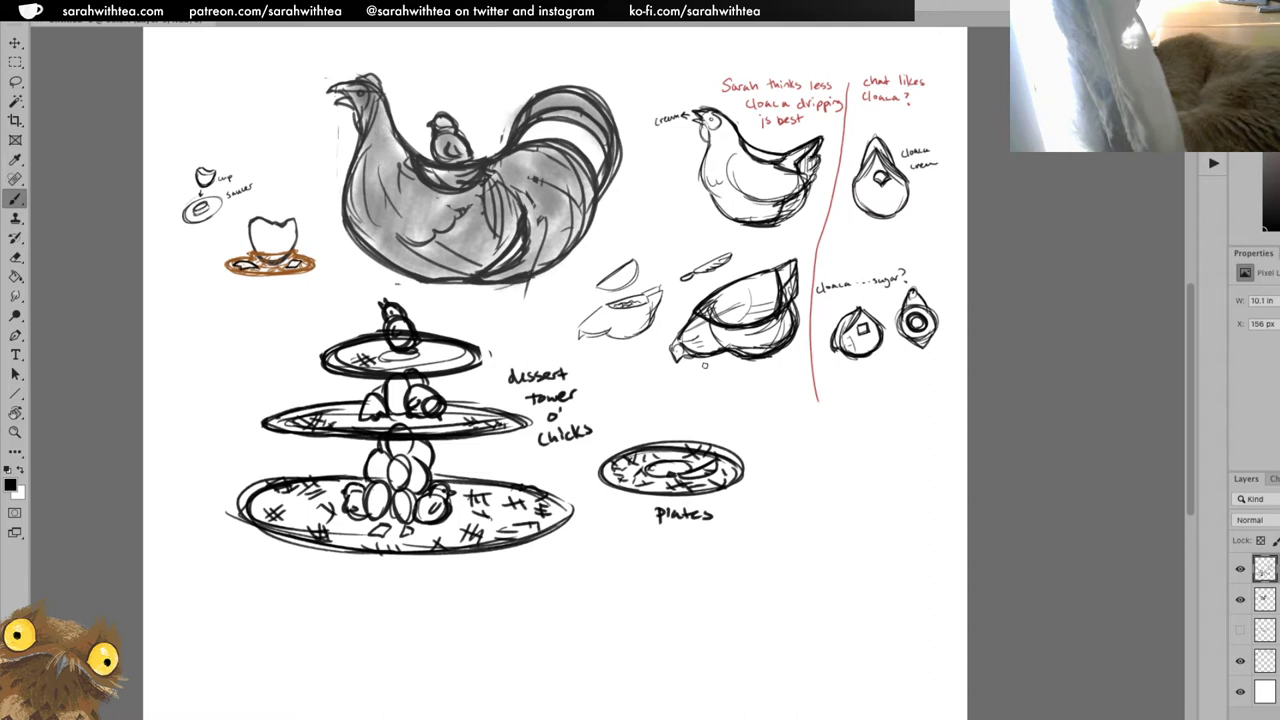
Hide the layer containing the shaded hen teapot and the eggshell cup.
{"action": "key", "text": "z"}
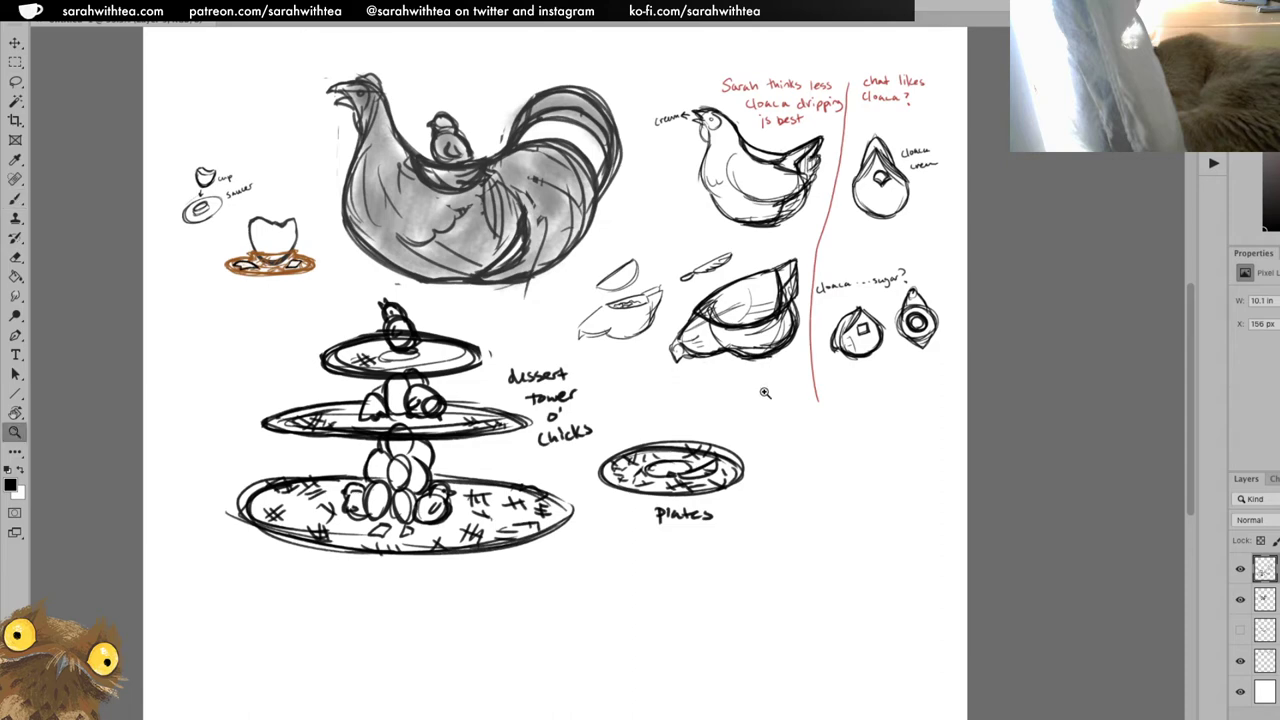
{"action": "mouse_move", "coordinate": [771, 403]}
{"action": "left_mouse_down"}
{"action": "mouse_move", "coordinate": [709, 423]}
{"action": "mouse_move", "coordinate": [776, 490]}
{"action": "mouse_move", "coordinate": [810, 491]}
{"action": "left_mouse_up"}
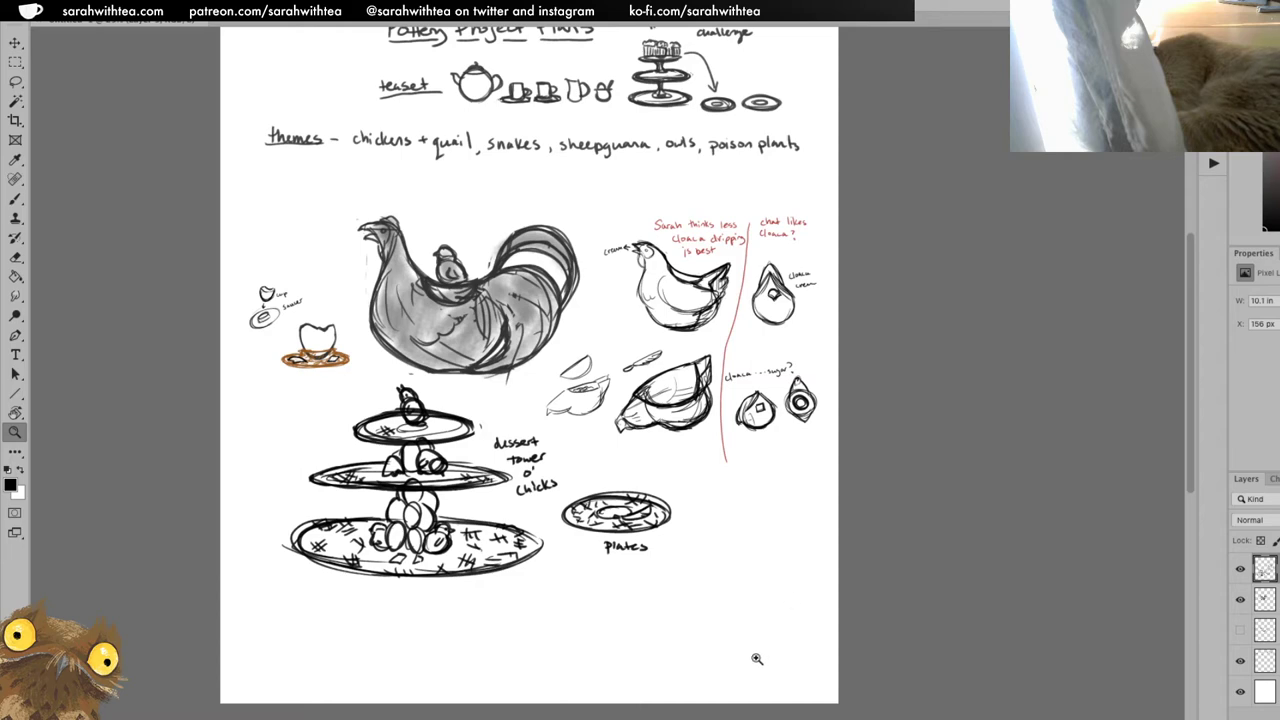
{"action": "left_click", "coordinate": [683, 487]}
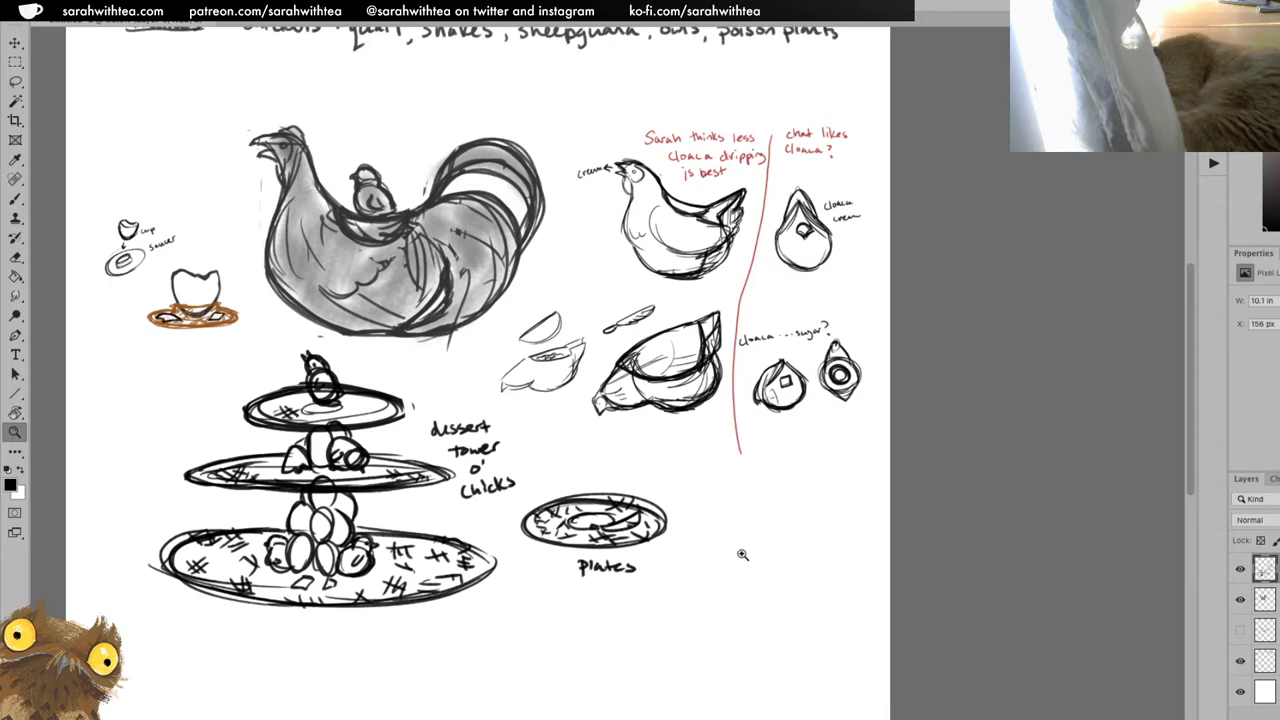
{"action": "left_click", "coordinate": [1240, 600]}
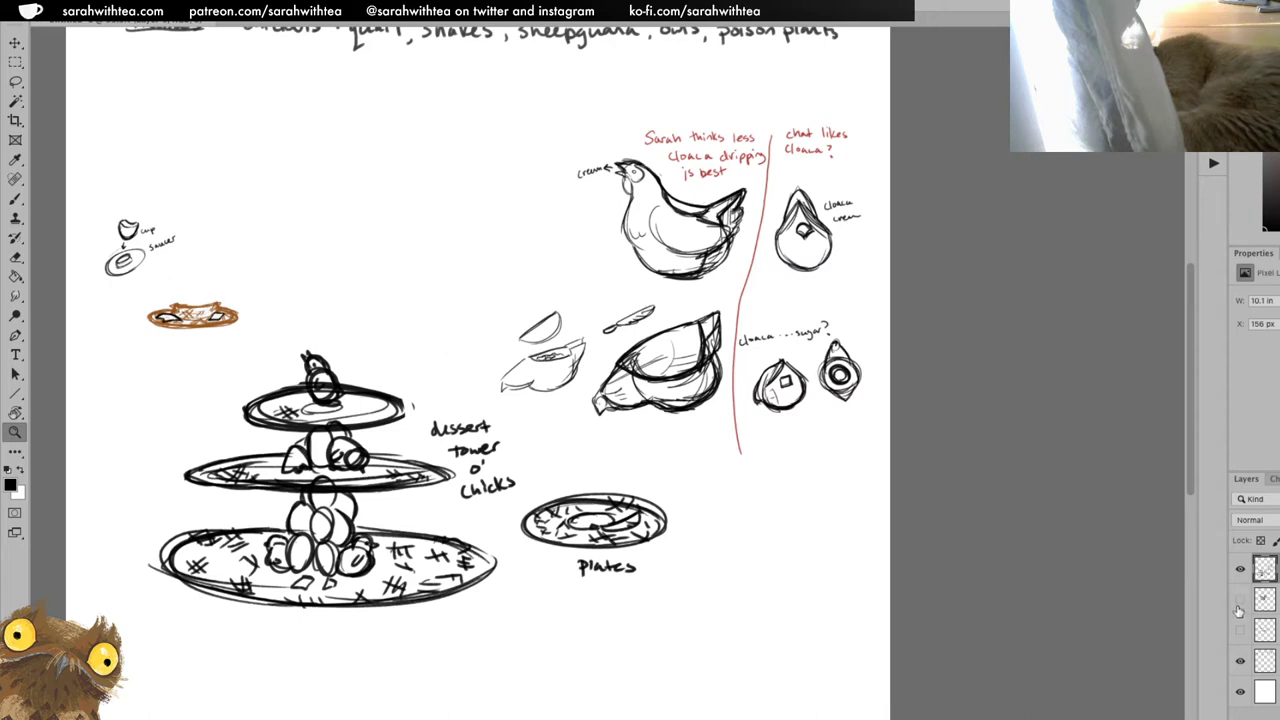
Show the hen teapot and eggshell cup layer again and group the chicken tea set layers.
{"action": "left_click", "coordinate": [1240, 600]}
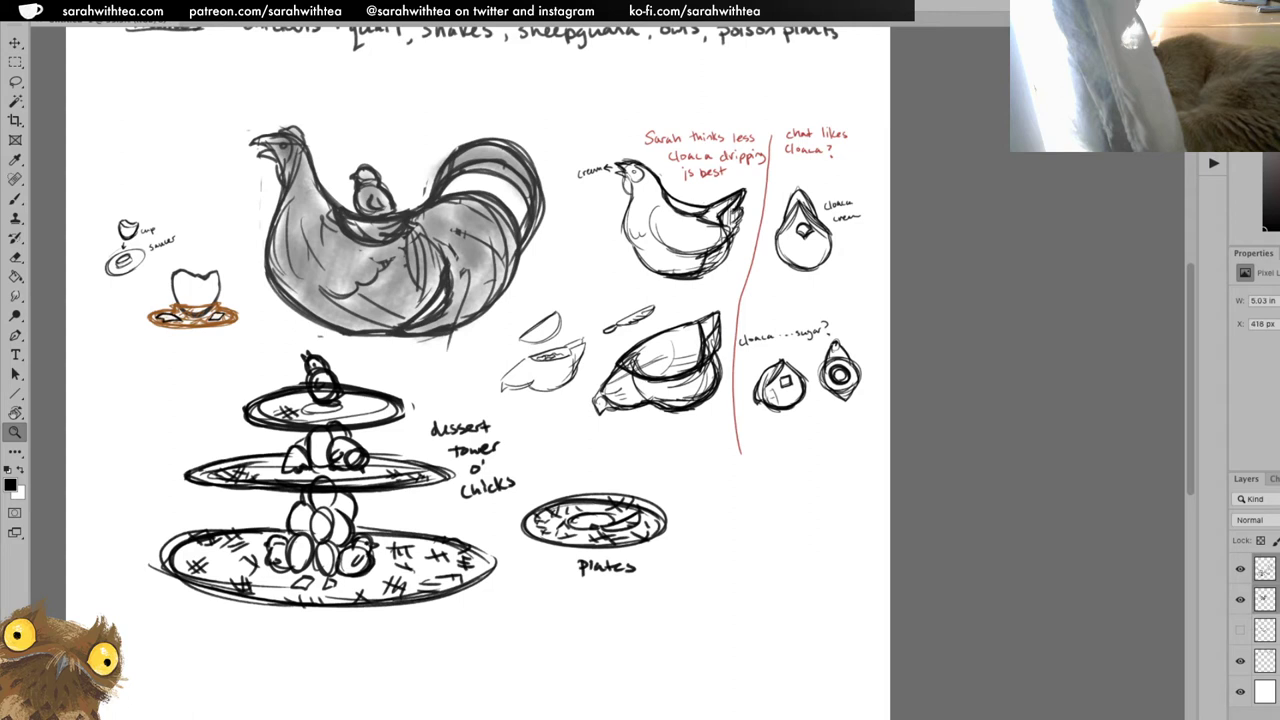
{"action": "key", "text": "super+g"}
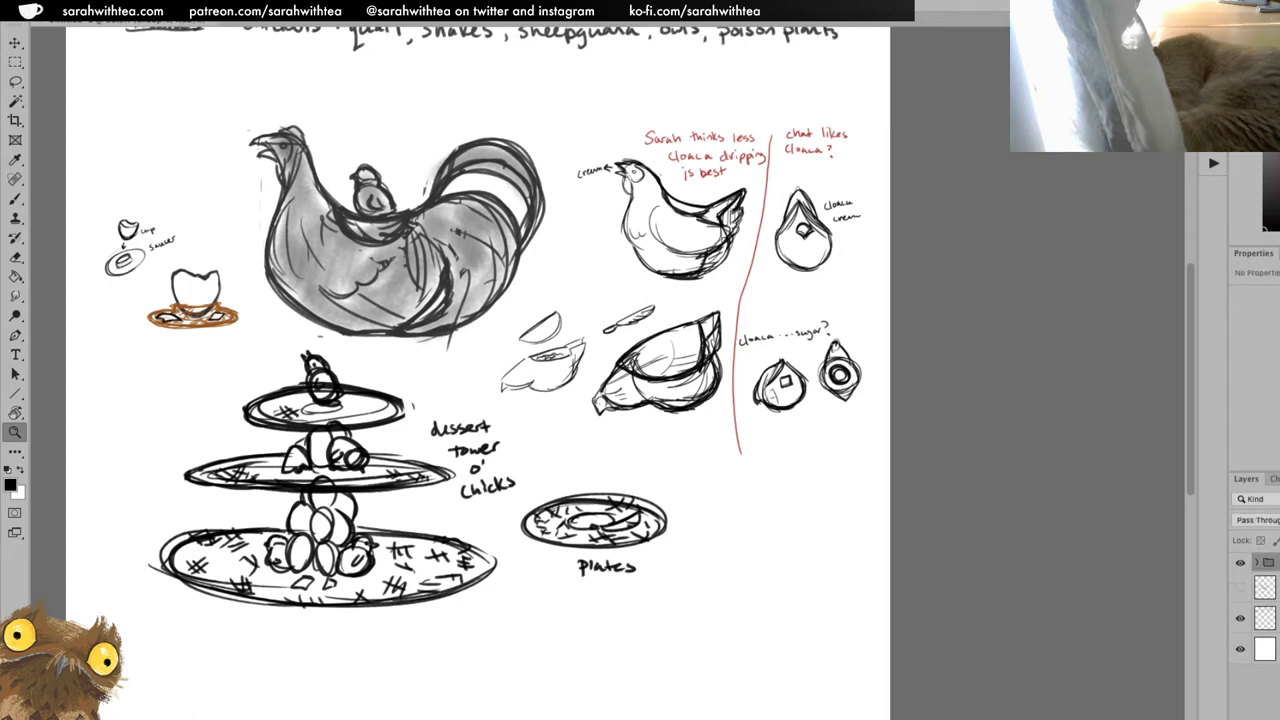
{"action": "key", "text": "e"}
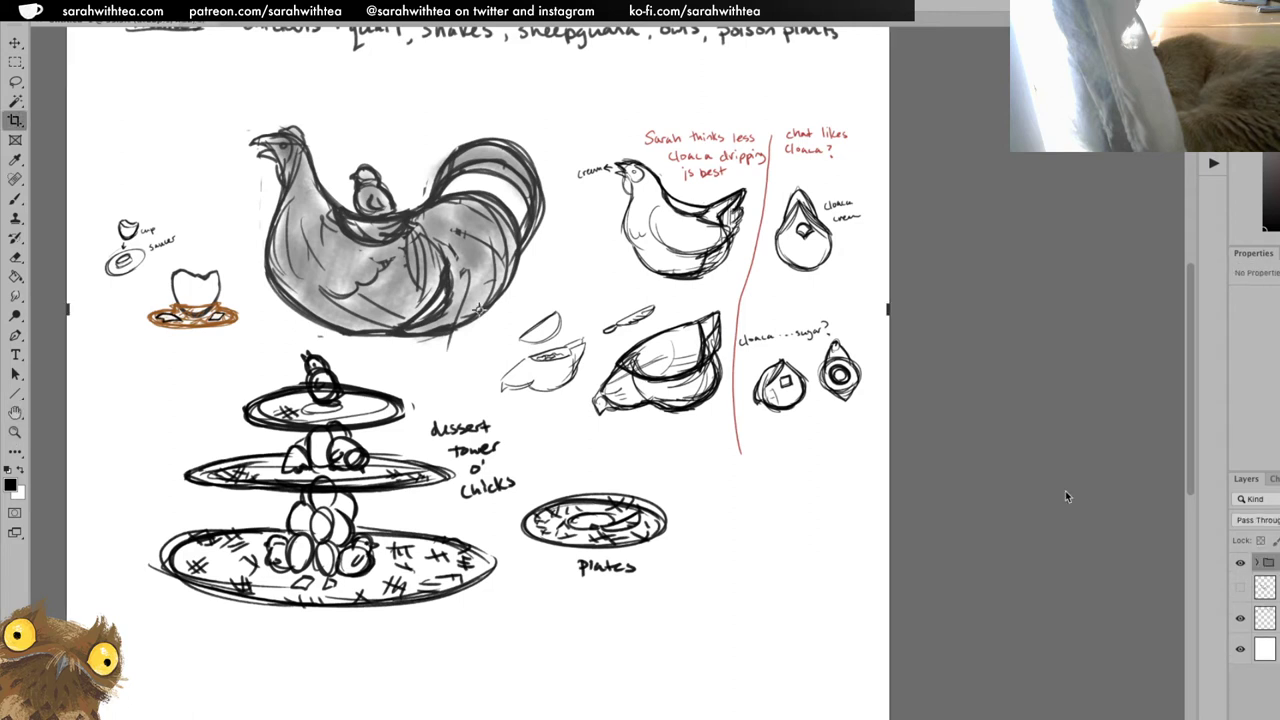
{"action": "key", "text": "s"}
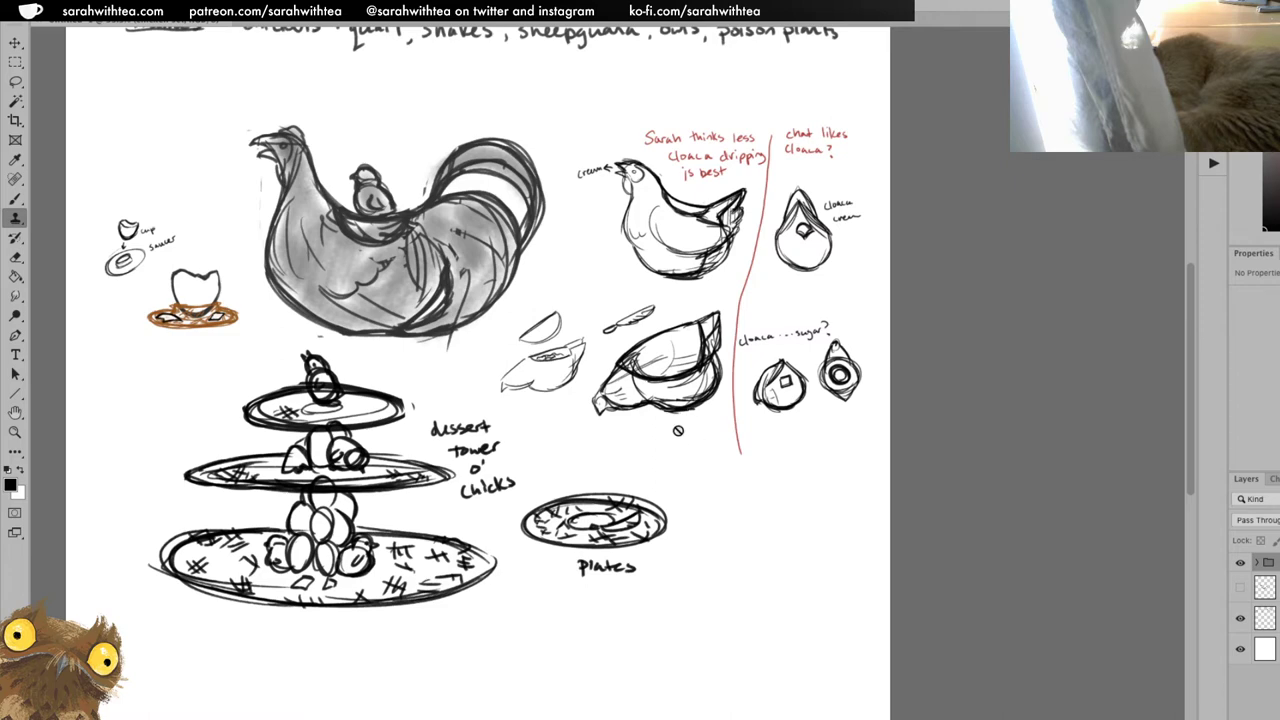
{"action": "left_click", "coordinate": [692, 456]}
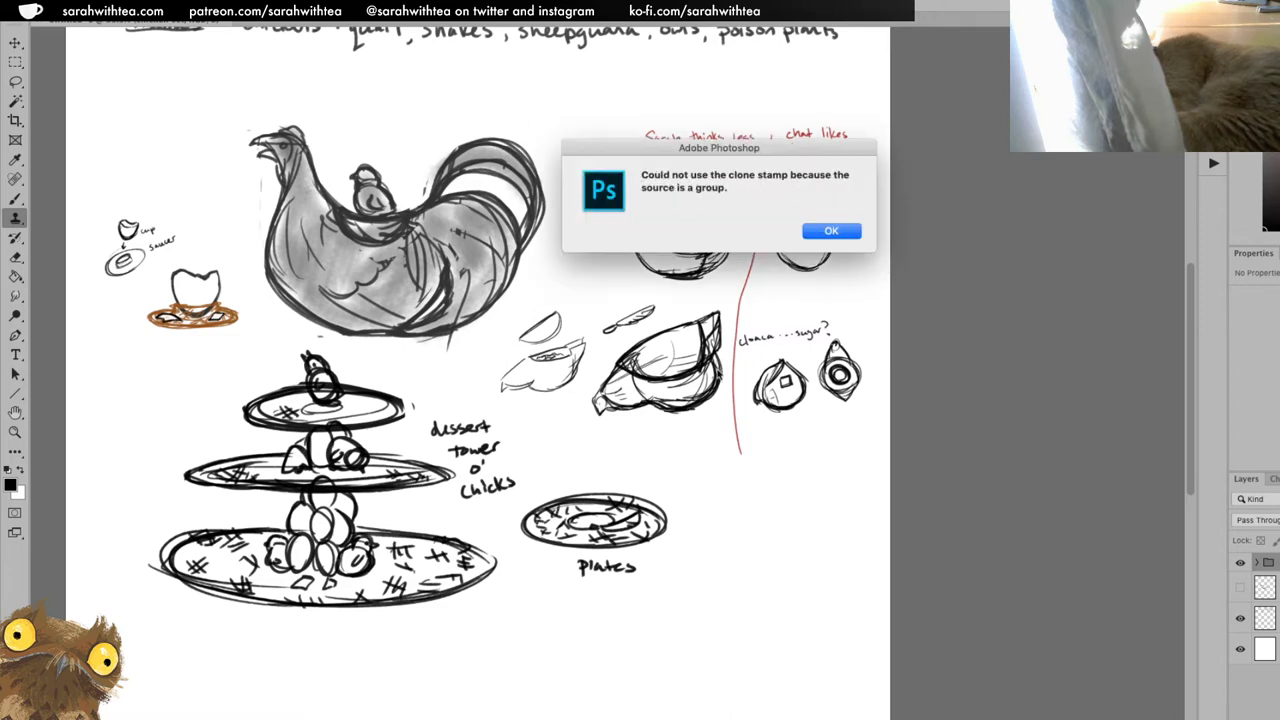
{"action": "left_click", "coordinate": [830, 231]}
Add a new empty layer beneath the group, above the hidden guide layer.
{"action": "key", "text": "b"}
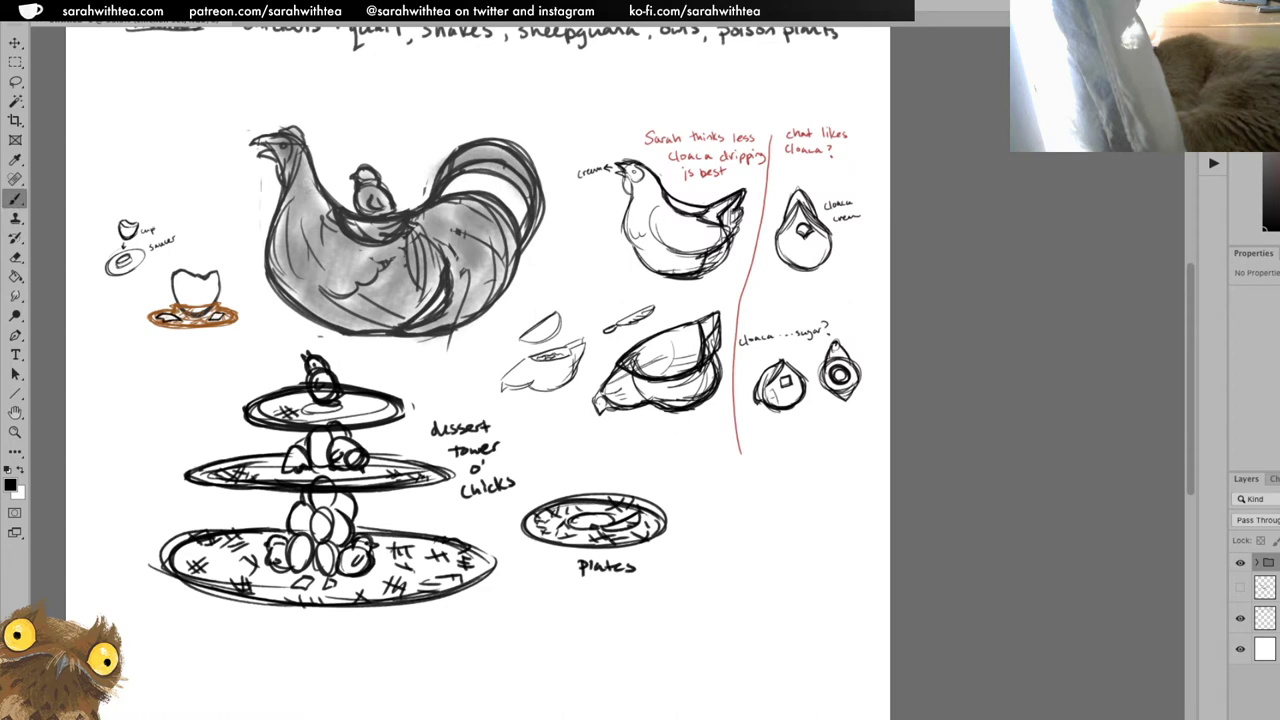
{"action": "left_click", "coordinate": [1264, 587]}
{"action": "key", "text": "ctrl+shift+alt+n"}
{"action": "key", "text": "z"}
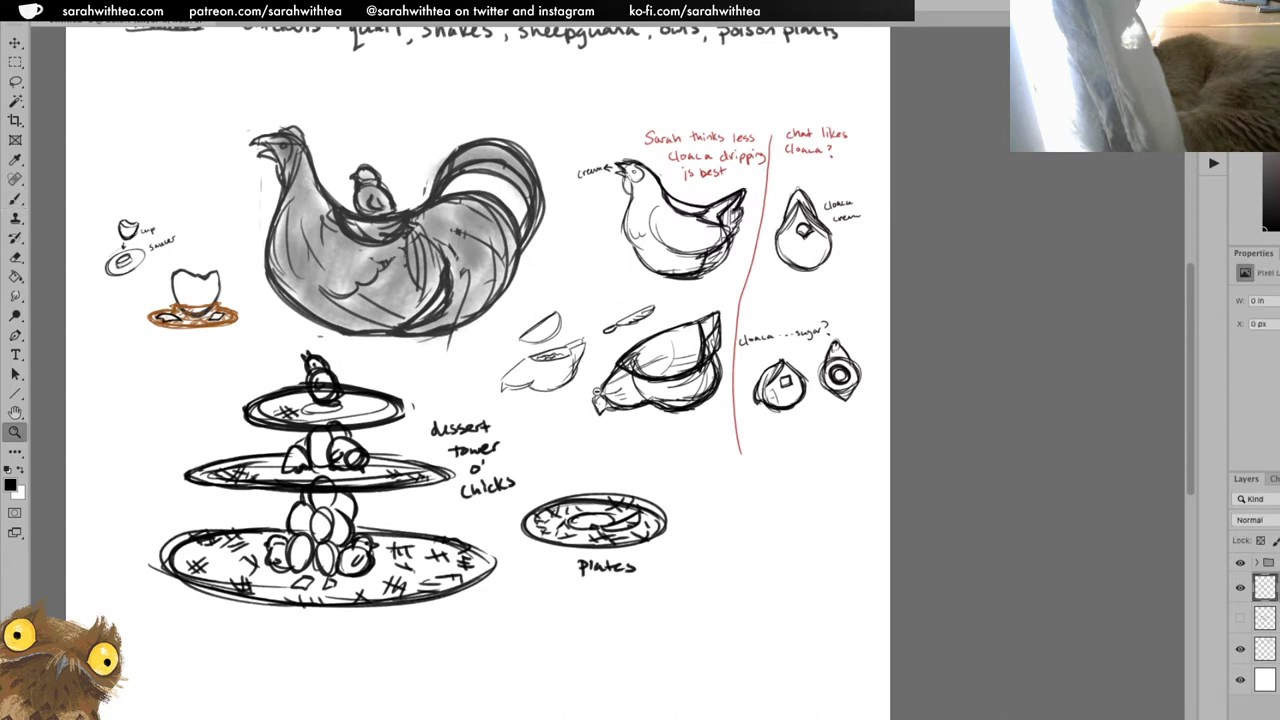
{"action": "left_click", "coordinate": [662, 440], "text": "alt"}
{"action": "left_click", "coordinate": [668, 445], "text": "alt"}
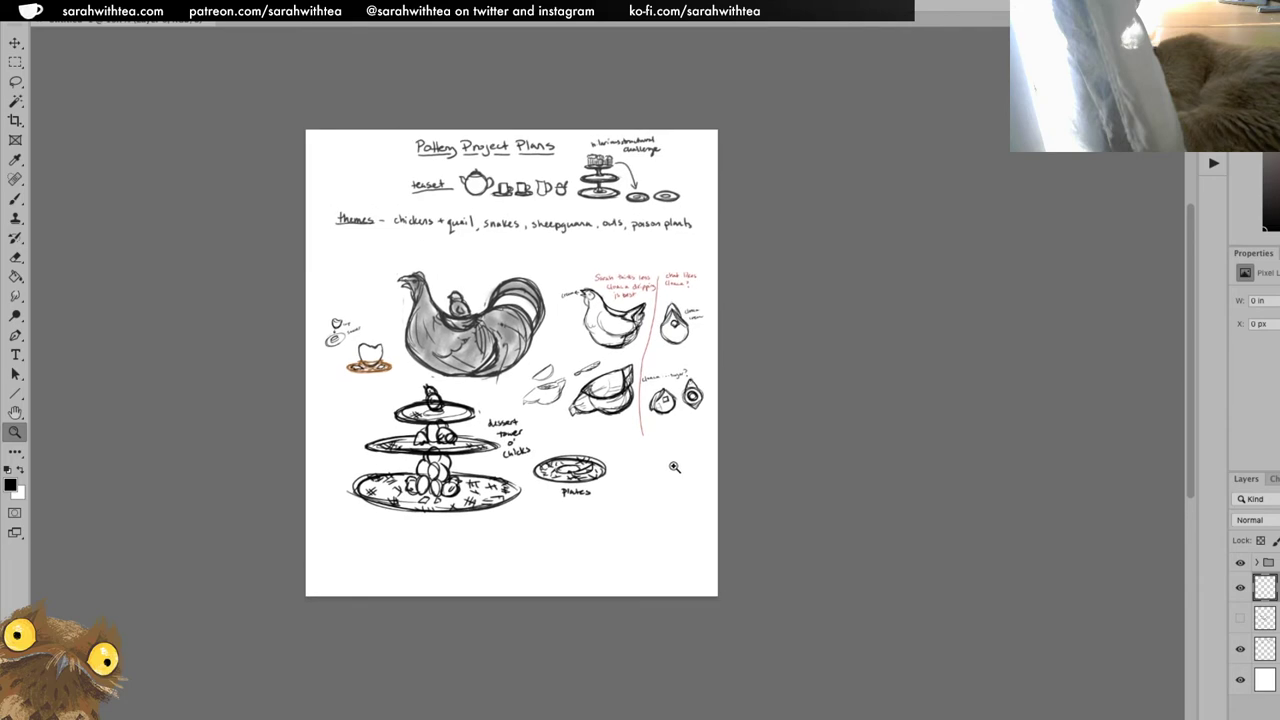
{"action": "key", "text": "ctrl+plus"}
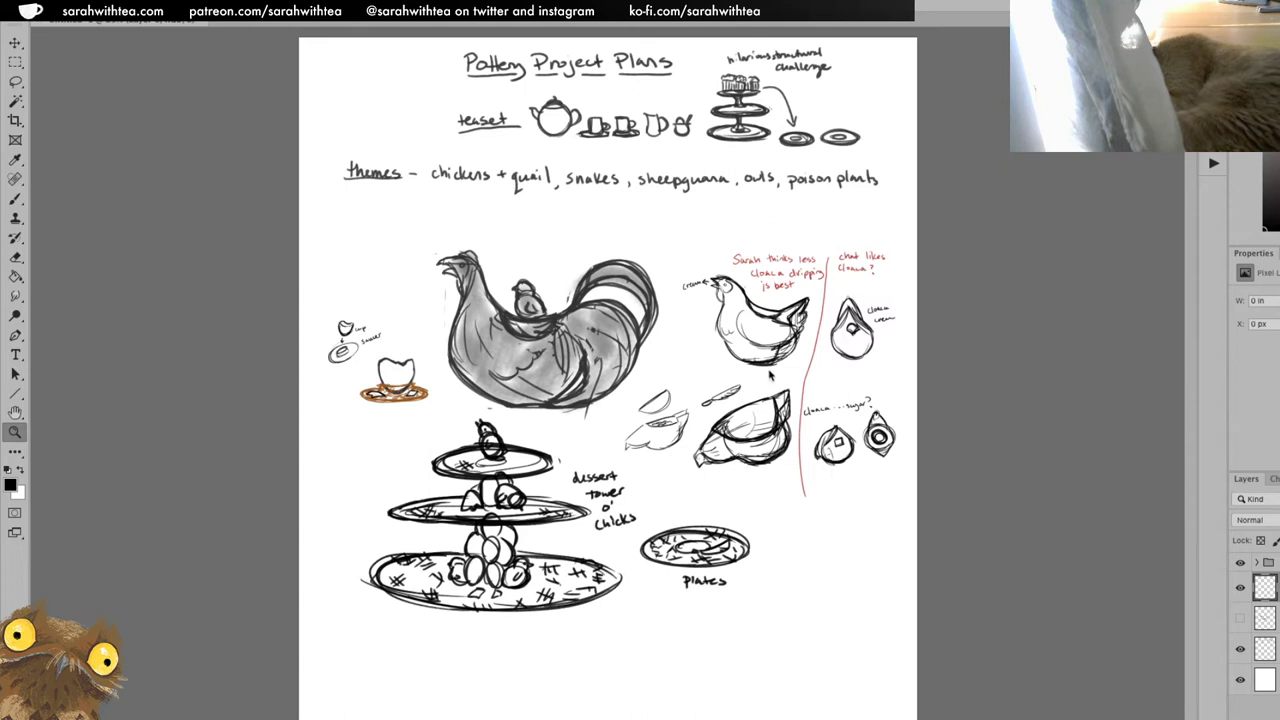
Hide the group of chicken tea set sketches so only the project title and theme notes are shown.
{"action": "left_click", "coordinate": [1240, 563]}
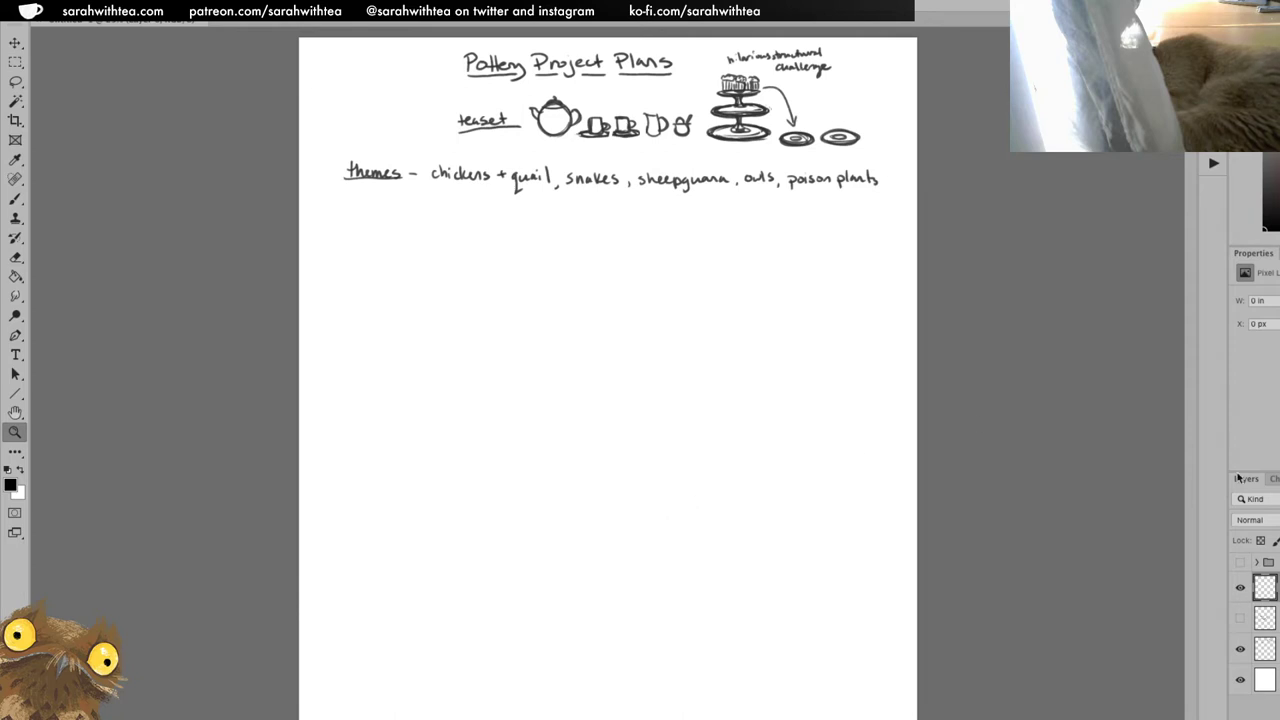
{"action": "left_click", "coordinate": [1239, 621]}
{"action": "left_click", "coordinate": [1239, 621]}
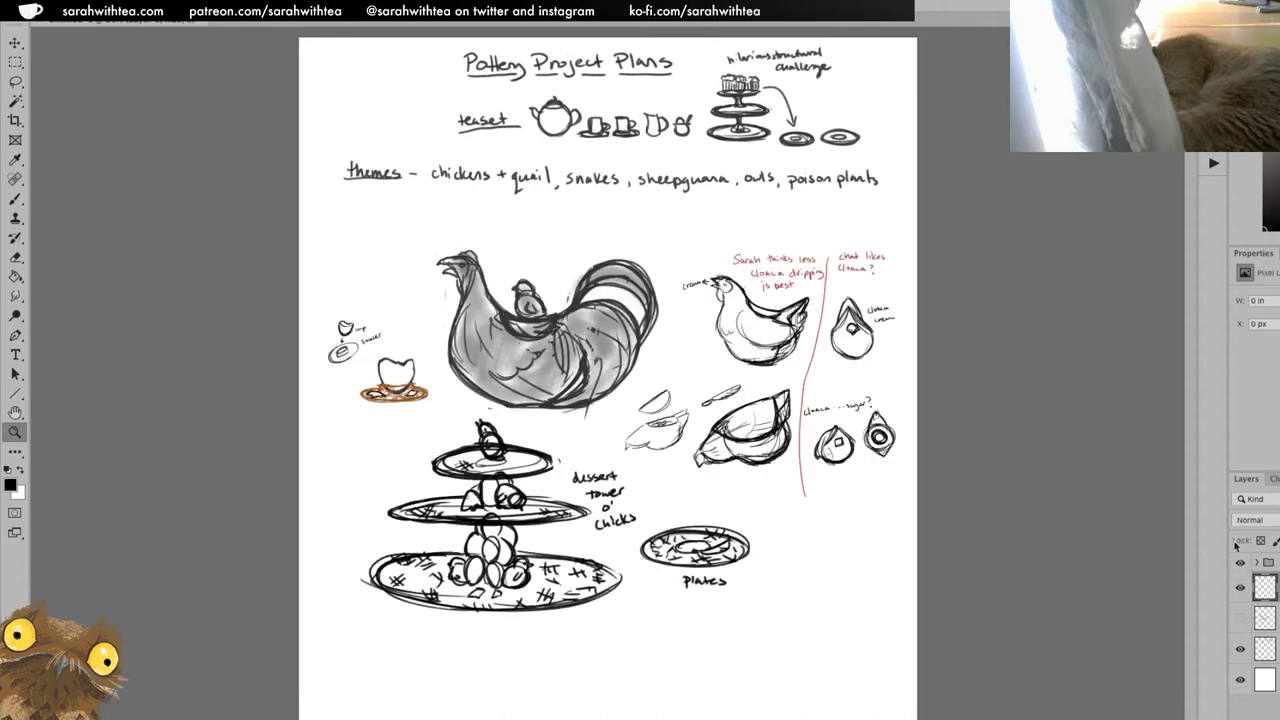
{"action": "left_click", "coordinate": [1240, 563]}
{"action": "left_click", "coordinate": [1240, 564]}
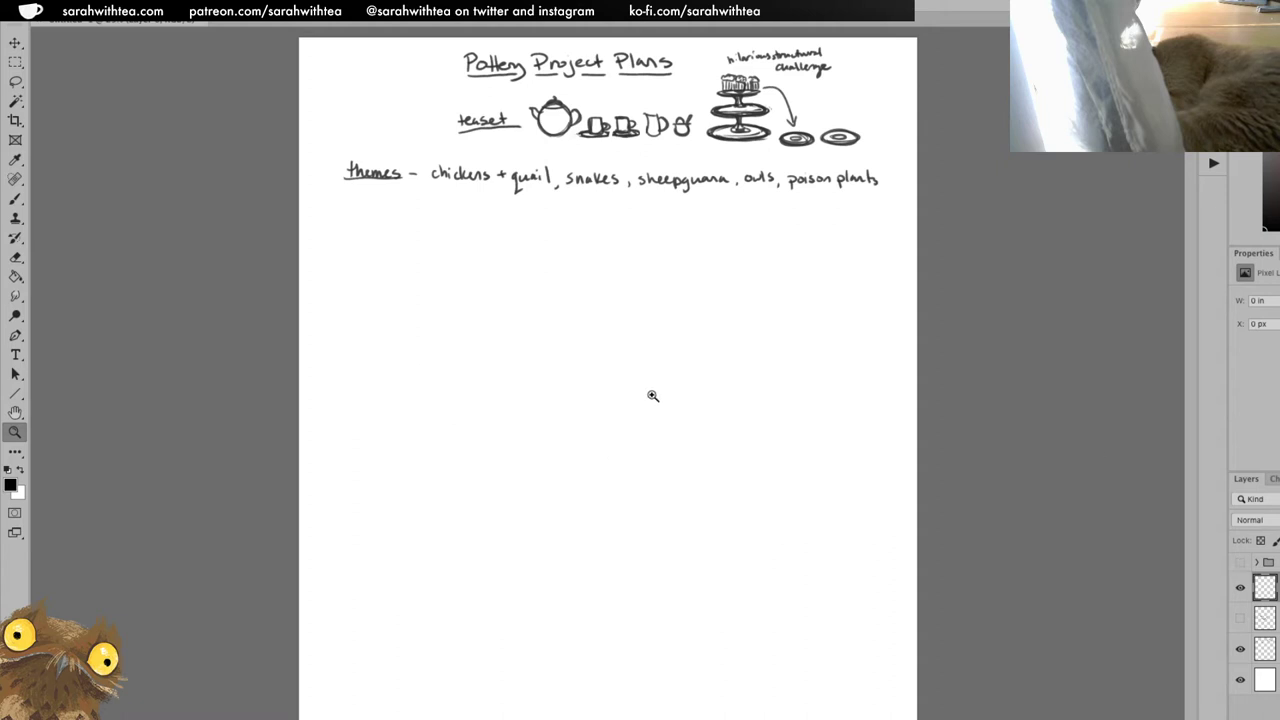
Draw a light curve for the side and base of a round teapot body, and show the faint teapot guide layer.
{"action": "key", "text": "b"}
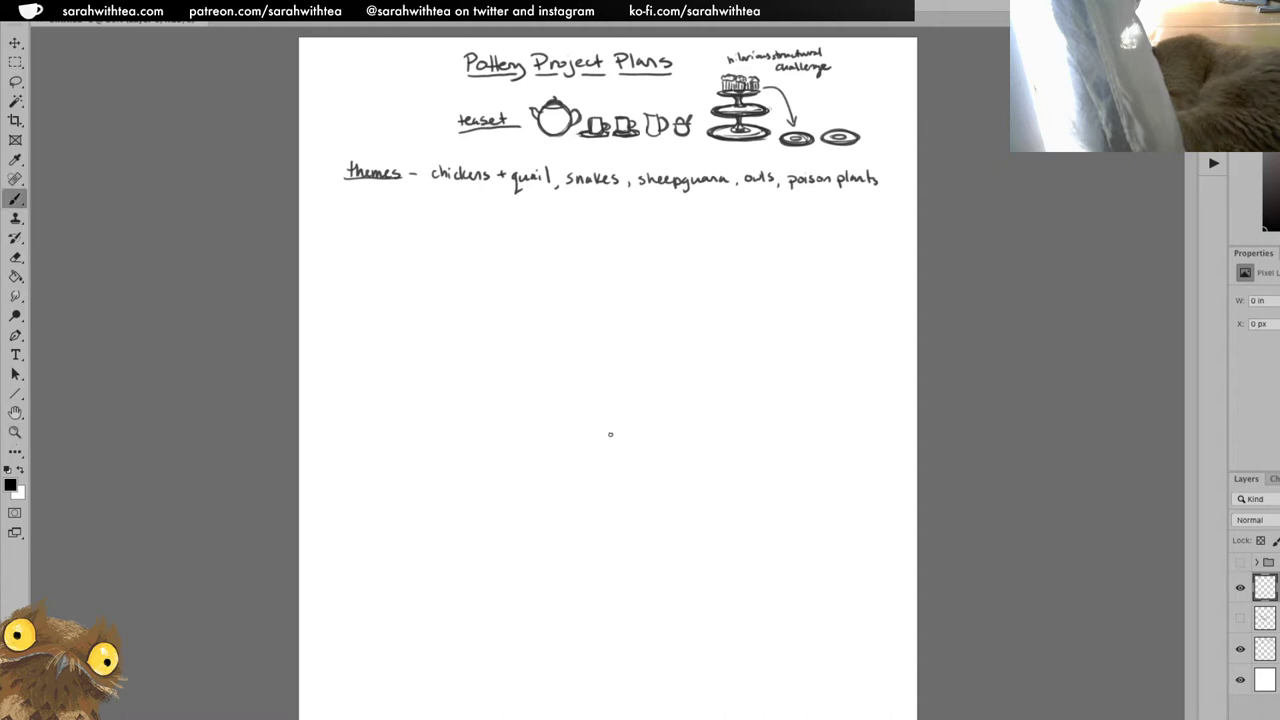
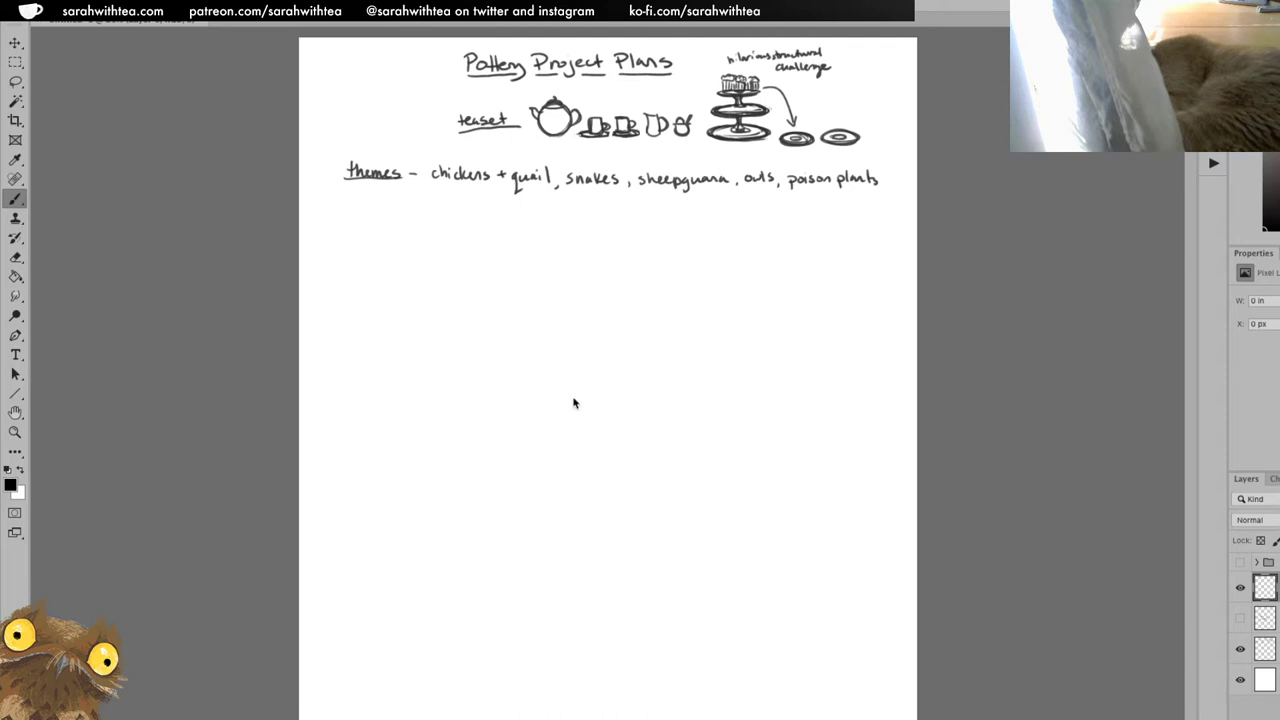
{"action": "key", "text": "z"}
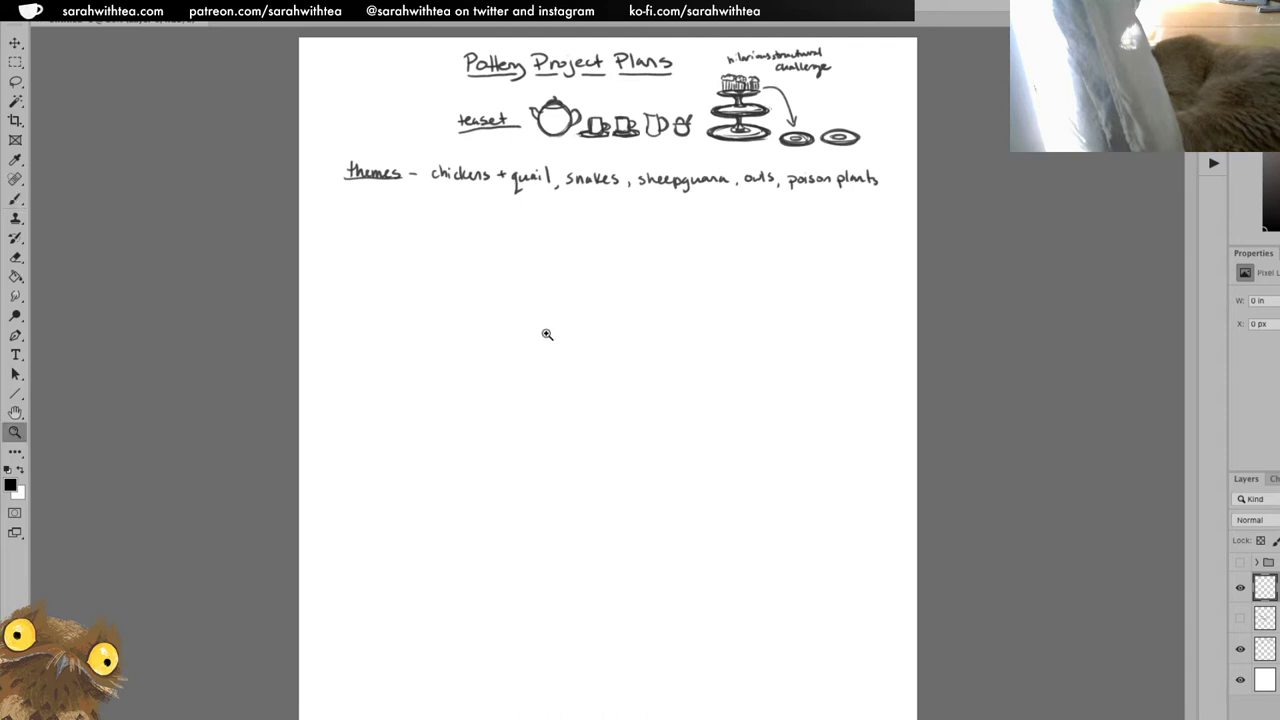
{"action": "left_click", "coordinate": [539, 347]}
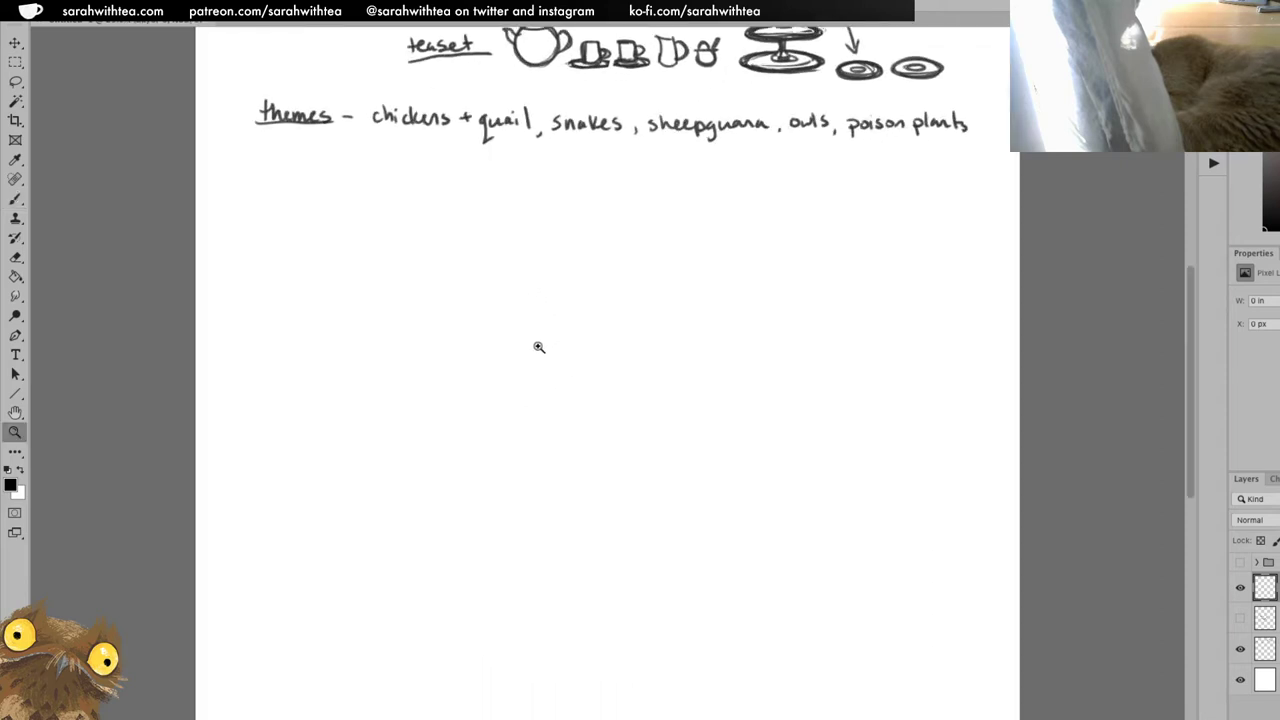
{"action": "left_click_drag", "start_coordinate": [503, 326], "coordinate": [540, 371]}
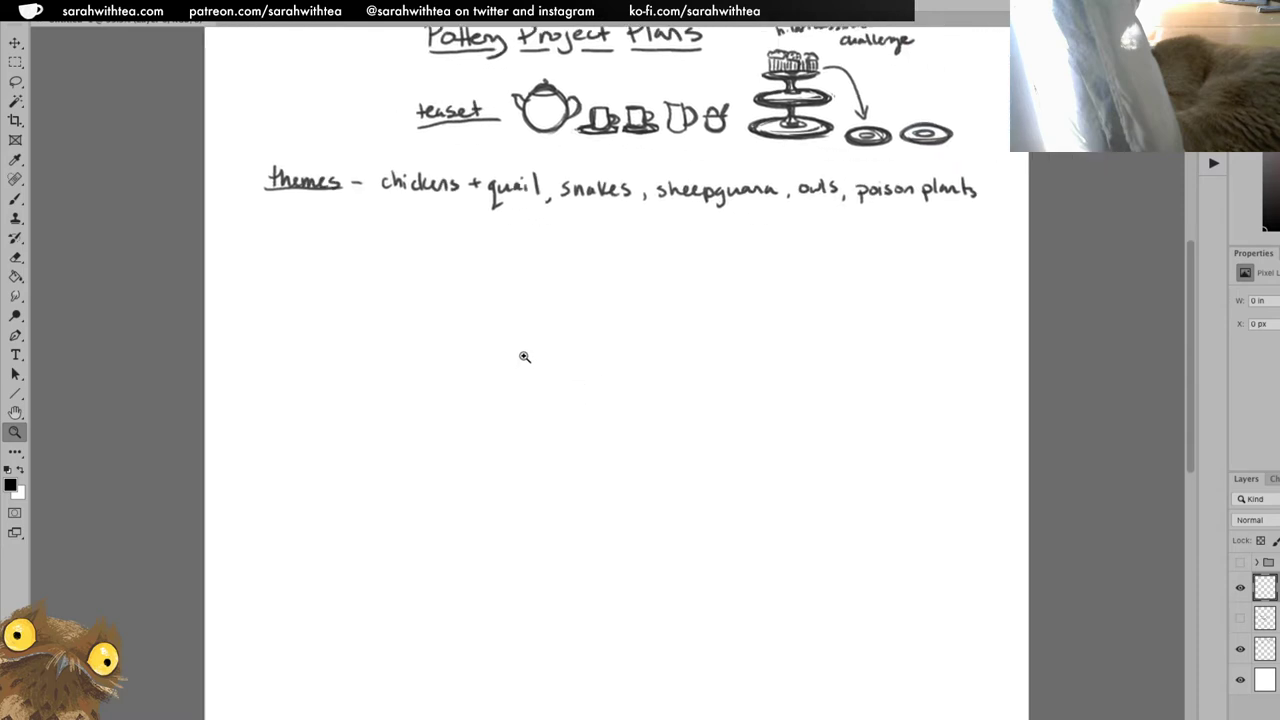
{"action": "key", "text": "b"}
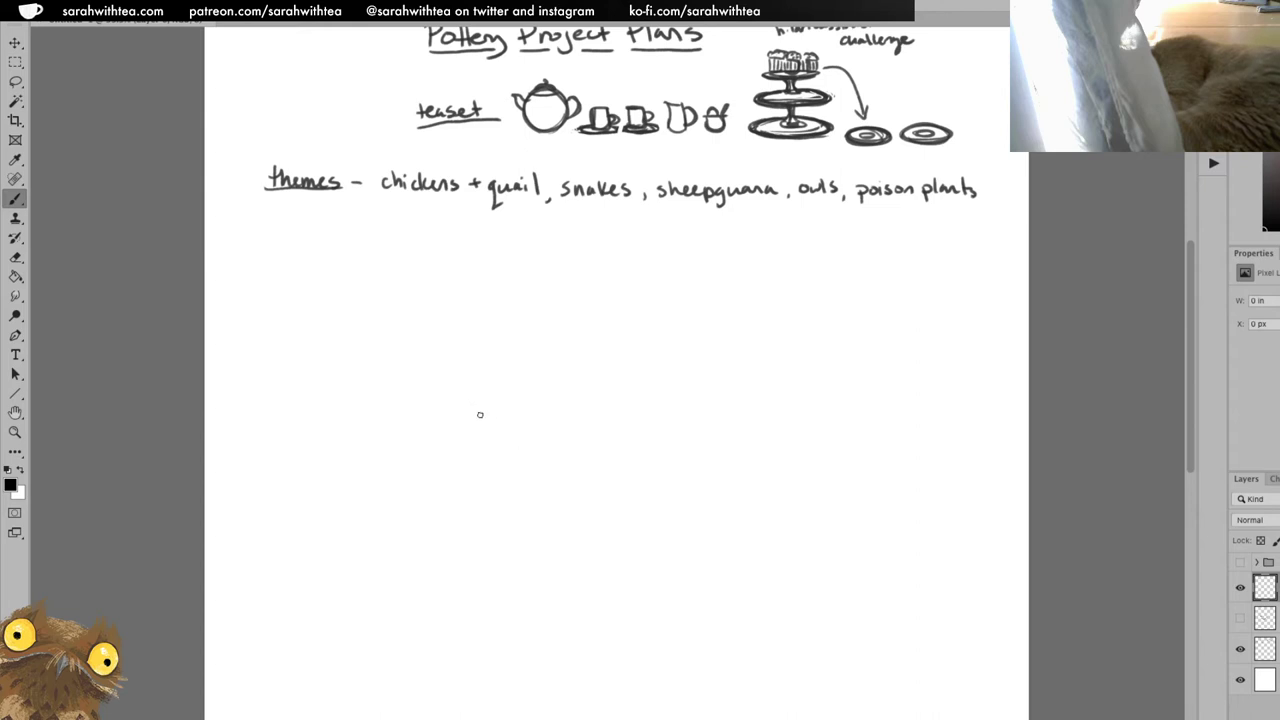
{"action": "mouse_move", "coordinate": [496, 416]}
{"action": "left_mouse_down"}
{"action": "mouse_move", "coordinate": [586, 520]}
{"action": "mouse_move", "coordinate": [627, 527]}
{"action": "left_mouse_up"}
{"action": "key", "text": "ctrl+z"}
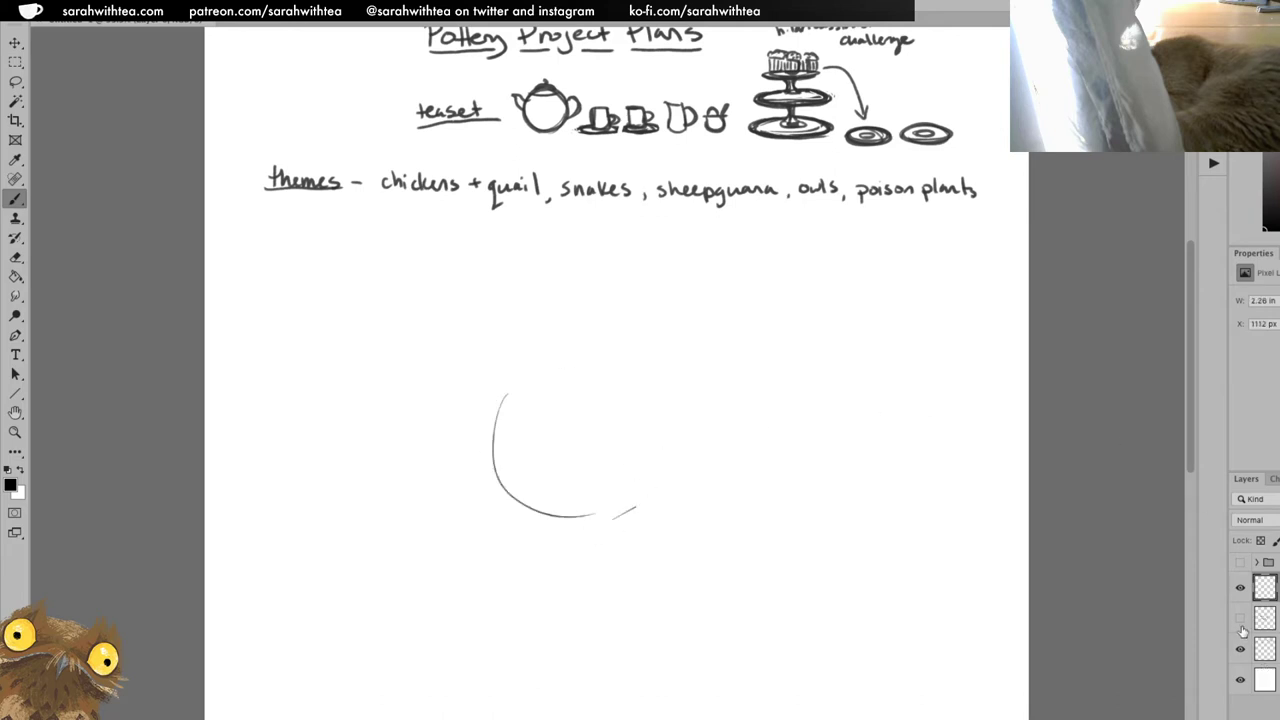
{"action": "left_click", "coordinate": [1240, 618]}
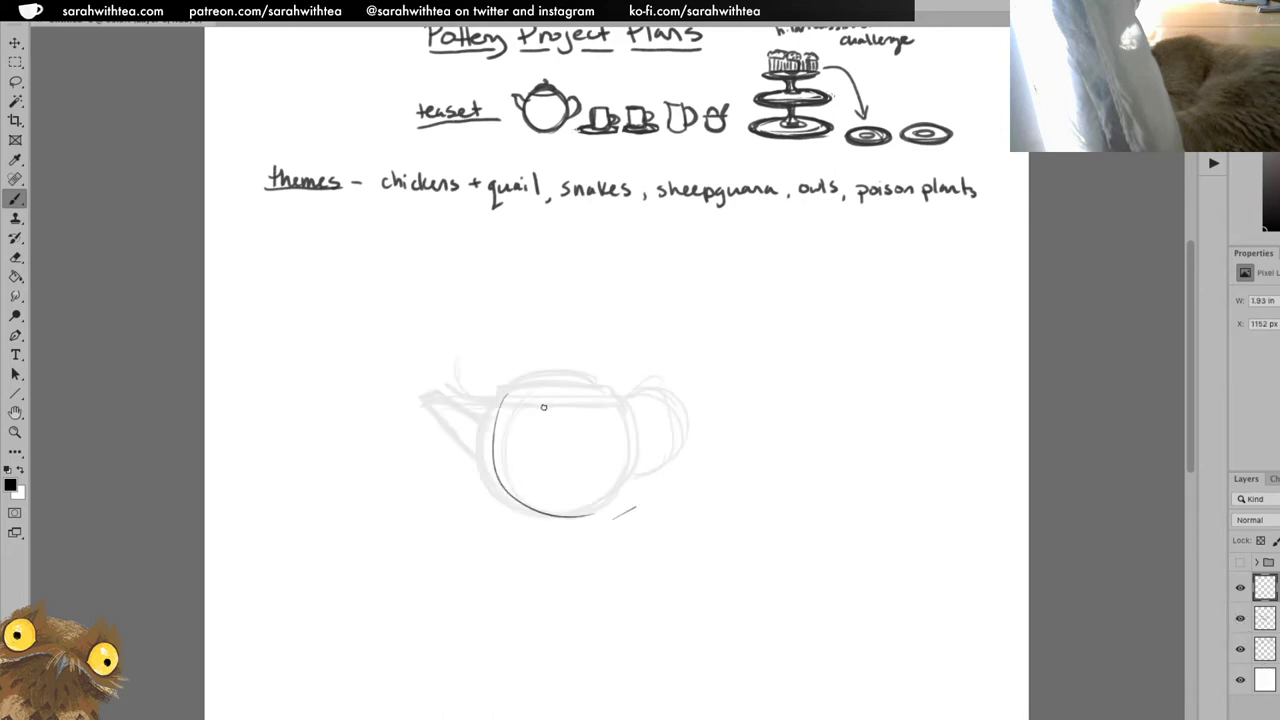
Trace the teapot's spout and the spout side and base of its body in dark strokes over the guide.
{"action": "mouse_move", "coordinate": [506, 390]}
{"action": "left_mouse_down"}
{"action": "mouse_move", "coordinate": [480, 436]}
{"action": "mouse_move", "coordinate": [510, 498]}
{"action": "mouse_move", "coordinate": [500, 395]}
{"action": "left_mouse_up"}
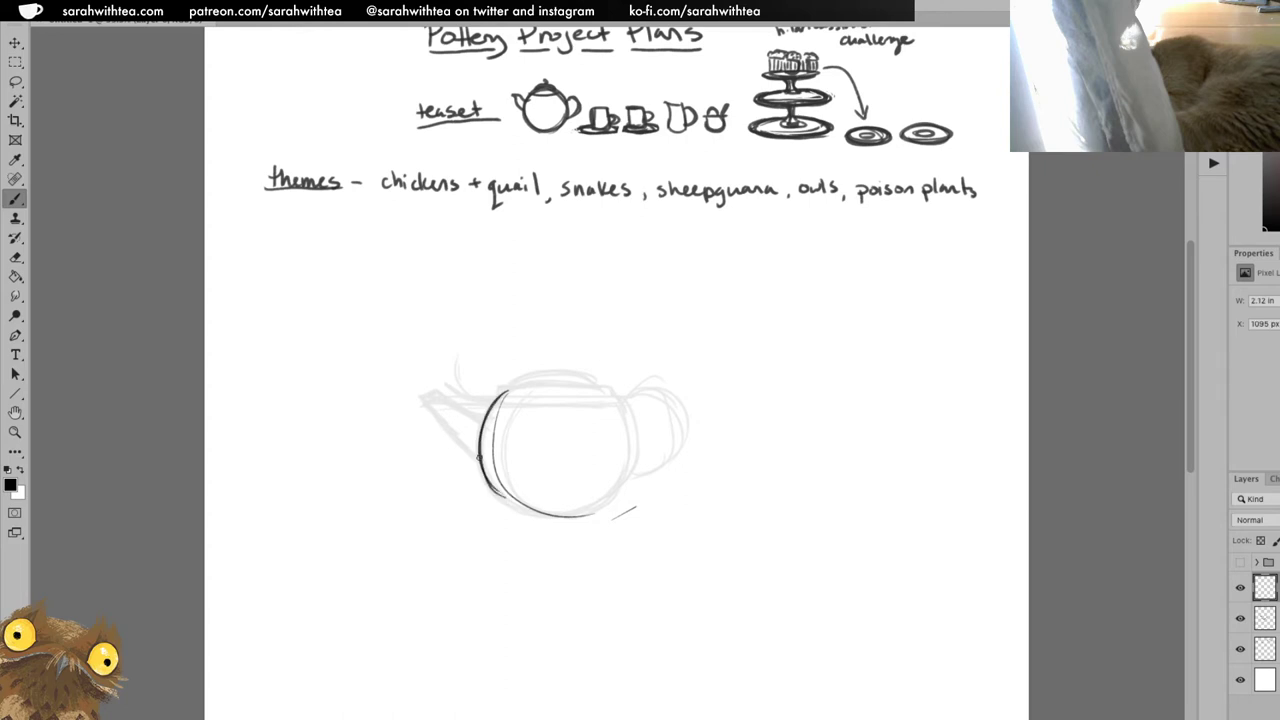
{"action": "mouse_move", "coordinate": [478, 458]}
{"action": "left_mouse_down"}
{"action": "mouse_move", "coordinate": [433, 394]}
{"action": "mouse_move", "coordinate": [454, 388]}
{"action": "mouse_move", "coordinate": [478, 410]}
{"action": "mouse_move", "coordinate": [506, 393]}
{"action": "mouse_move", "coordinate": [435, 393]}
{"action": "mouse_move", "coordinate": [476, 457]}
{"action": "mouse_move", "coordinate": [490, 455]}
{"action": "mouse_move", "coordinate": [499, 493]}
{"action": "mouse_move", "coordinate": [539, 512]}
{"action": "mouse_move", "coordinate": [477, 422]}
{"action": "mouse_move", "coordinate": [482, 455]}
{"action": "mouse_move", "coordinate": [536, 388]}
{"action": "left_mouse_up"}
{"action": "key", "text": "ctrl+z"}
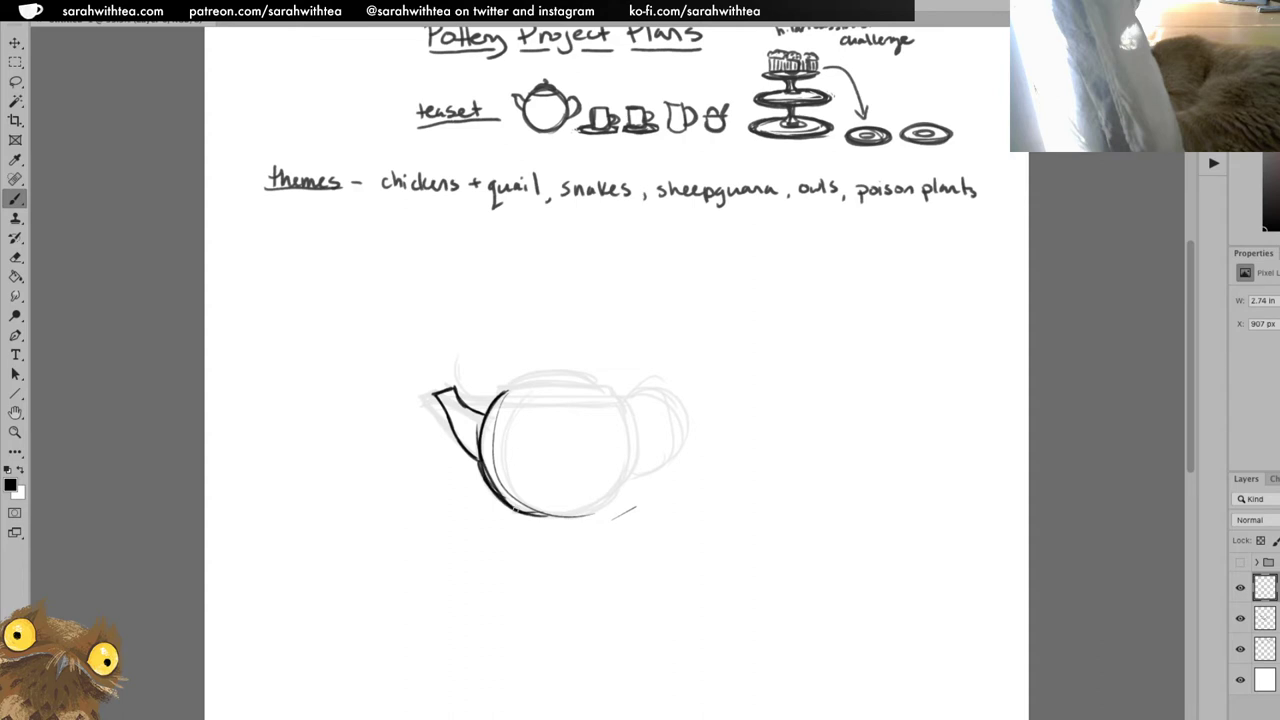
{"action": "left_click_drag", "start_coordinate": [515, 515], "coordinate": [598, 516]}
Outline the teapot's rim, remaining body side, low lid and looped handle, and hide the faint guide layer.
{"action": "mouse_move", "coordinate": [498, 396]}
{"action": "left_mouse_down"}
{"action": "mouse_move", "coordinate": [619, 374]}
{"action": "mouse_move", "coordinate": [610, 384]}
{"action": "mouse_move", "coordinate": [634, 429]}
{"action": "mouse_move", "coordinate": [619, 401]}
{"action": "mouse_move", "coordinate": [629, 437]}
{"action": "mouse_move", "coordinate": [615, 495]}
{"action": "mouse_move", "coordinate": [625, 460]}
{"action": "mouse_move", "coordinate": [566, 521]}
{"action": "mouse_move", "coordinate": [576, 507]}
{"action": "mouse_move", "coordinate": [551, 517]}
{"action": "mouse_move", "coordinate": [598, 501]}
{"action": "mouse_move", "coordinate": [630, 454]}
{"action": "left_mouse_up"}
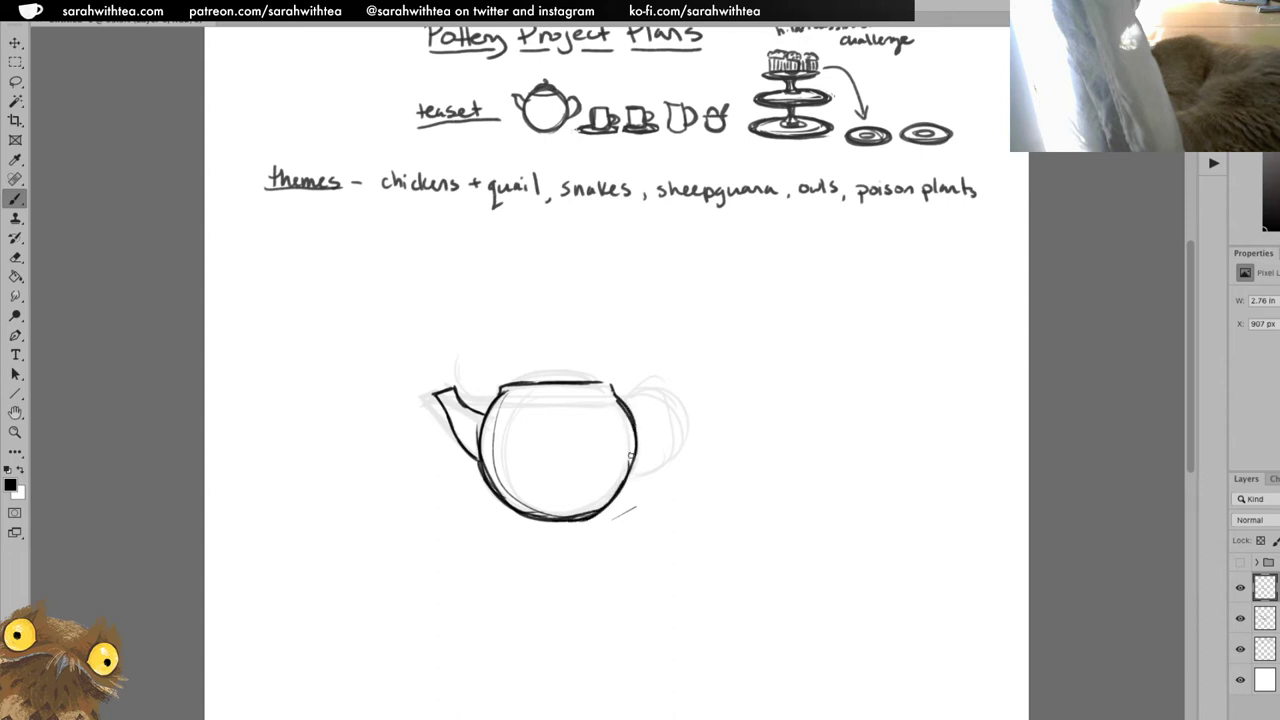
{"action": "mouse_move", "coordinate": [510, 382]}
{"action": "left_mouse_down"}
{"action": "mouse_move", "coordinate": [600, 372]}
{"action": "mouse_move", "coordinate": [531, 378]}
{"action": "mouse_move", "coordinate": [592, 372]}
{"action": "mouse_move", "coordinate": [666, 396]}
{"action": "mouse_move", "coordinate": [628, 472]}
{"action": "left_mouse_up"}
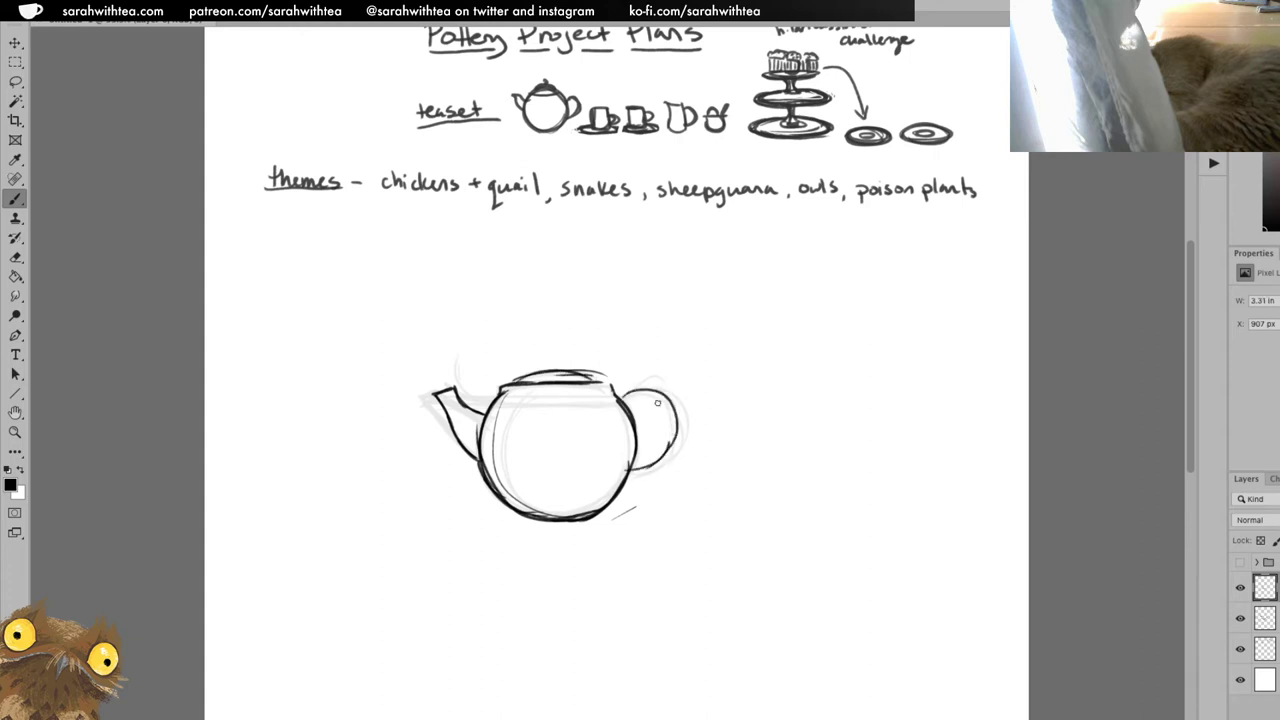
{"action": "left_click_drag", "start_coordinate": [638, 392], "coordinate": [626, 474]}
{"action": "left_click", "coordinate": [1240, 620]}
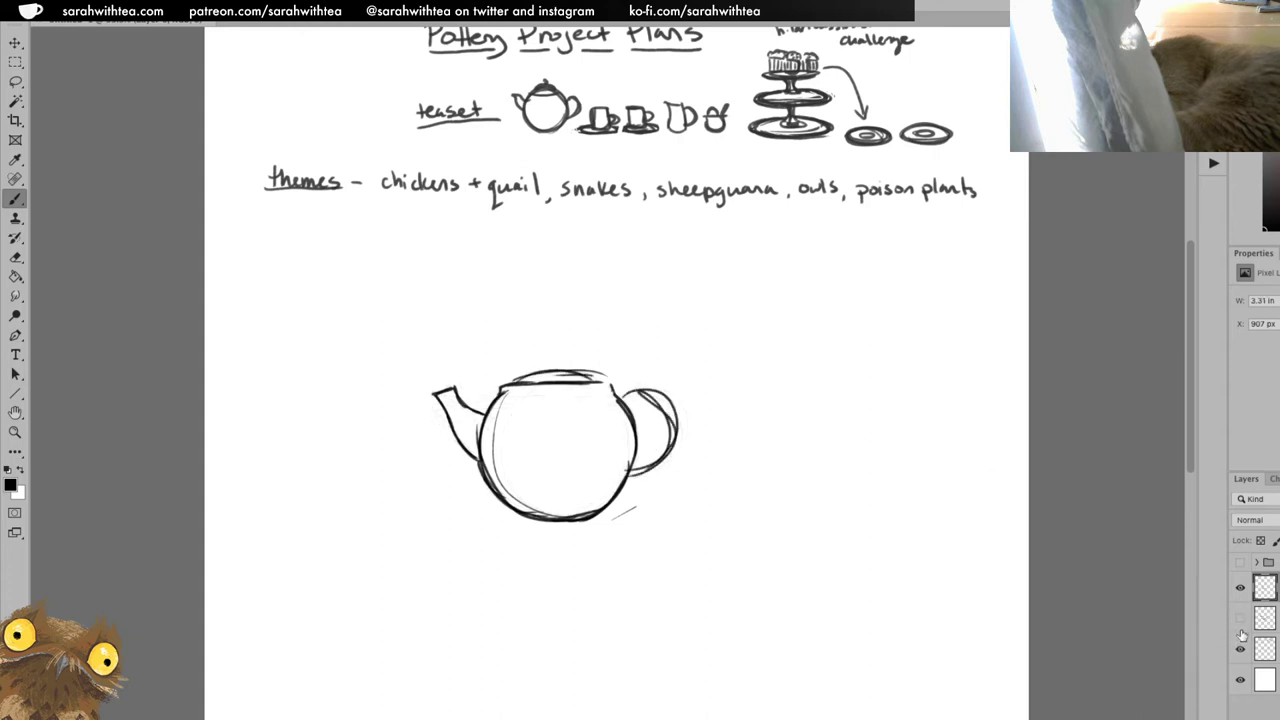
{"action": "key", "text": "ctrl+t"}
{"action": "mouse_move", "coordinate": [788, 320]}
{"action": "left_mouse_down"}
{"action": "mouse_move", "coordinate": [856, 288]}
{"action": "mouse_move", "coordinate": [876, 260]}
{"action": "mouse_move", "coordinate": [771, 294]}
{"action": "mouse_move", "coordinate": [856, 276]}
{"action": "left_mouse_up"}
{"action": "key", "text": "Return"}
{"action": "key", "text": "b"}
{"action": "key", "text": "ctrl+z"}
Enlarge the teapot sketch to about 4.94 in wide.
{"action": "key", "text": "ctrl+t"}
{"action": "mouse_move", "coordinate": [680, 366]}
{"action": "left_mouse_down"}
{"action": "mouse_move", "coordinate": [828, 272]}
{"action": "mouse_move", "coordinate": [849, 341]}
{"action": "left_mouse_up"}
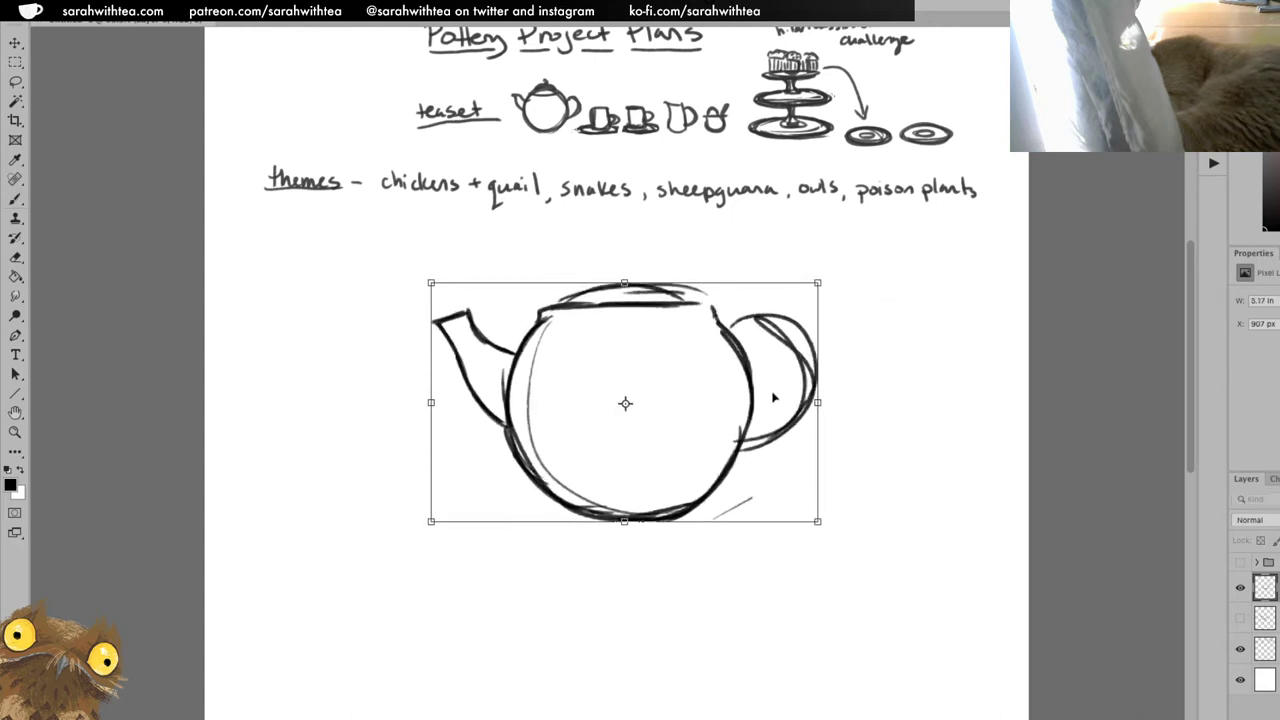
{"action": "left_click_drag", "start_coordinate": [820, 280], "coordinate": [800, 293]}
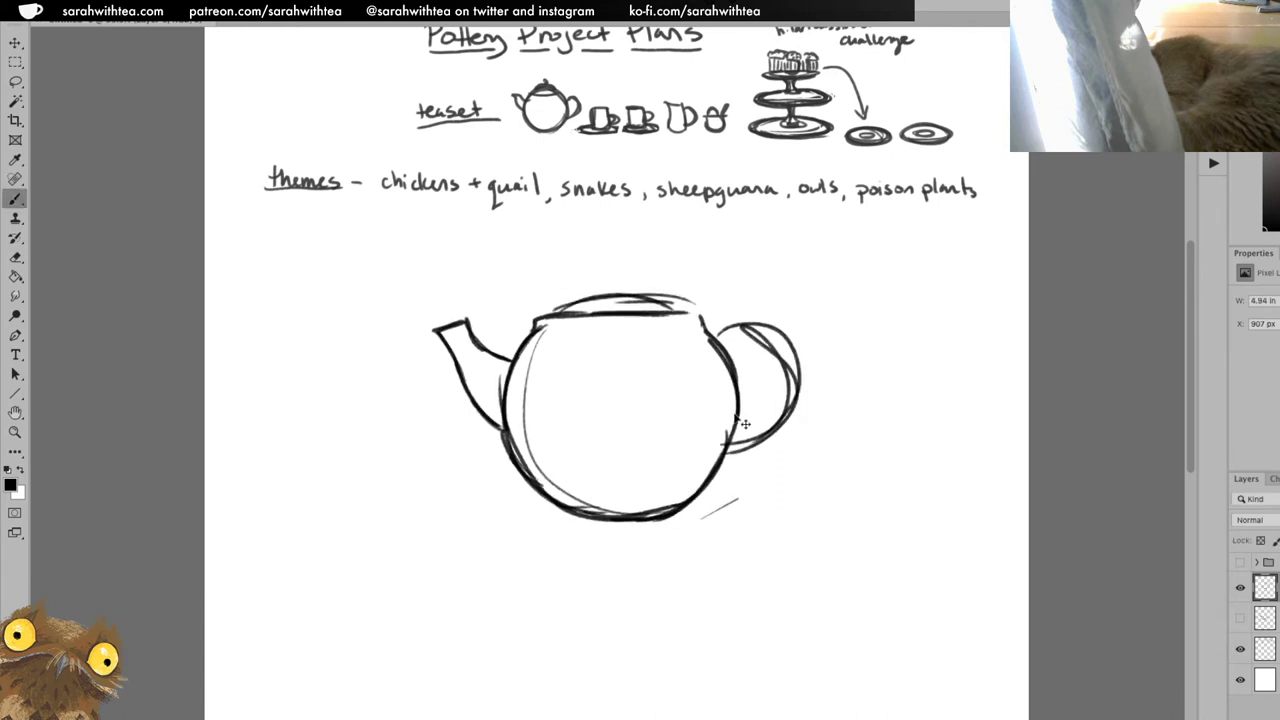
{"action": "key", "text": "Return"}
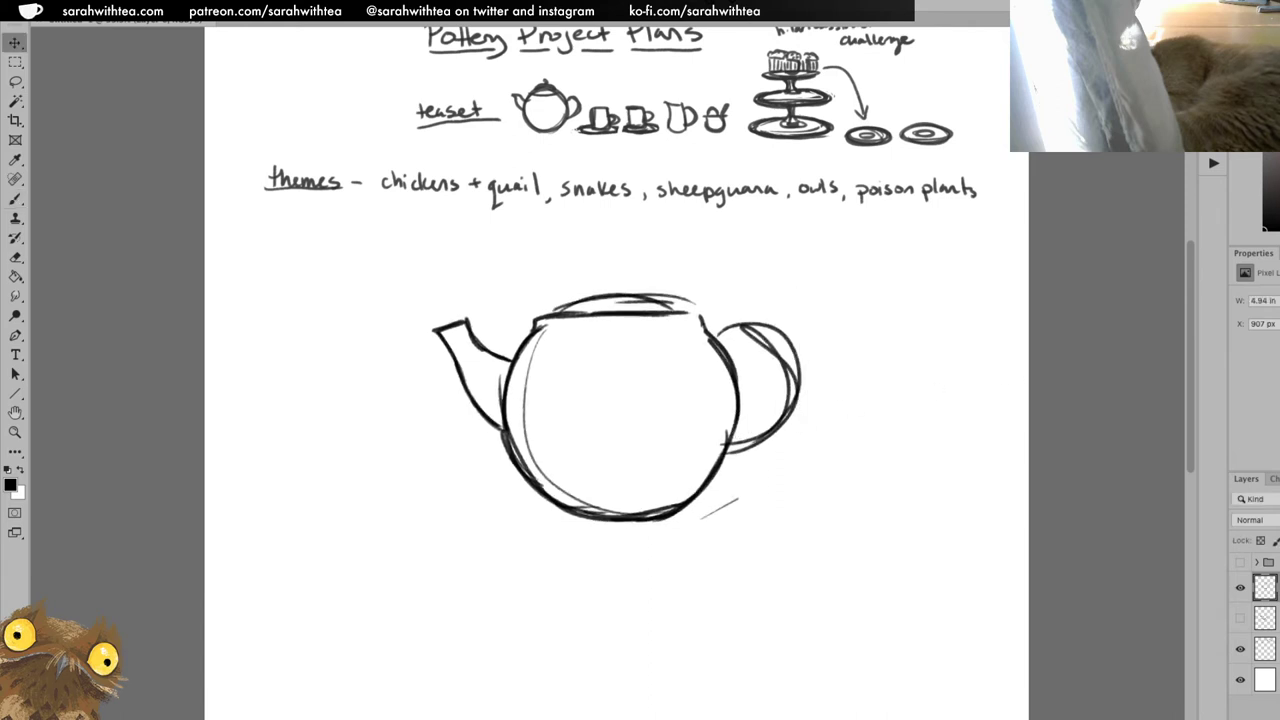
Fade the teapot layer to 30% opacity and shift the teapot slightly so it sits nearer the page centre.
{"action": "key", "text": "3"}
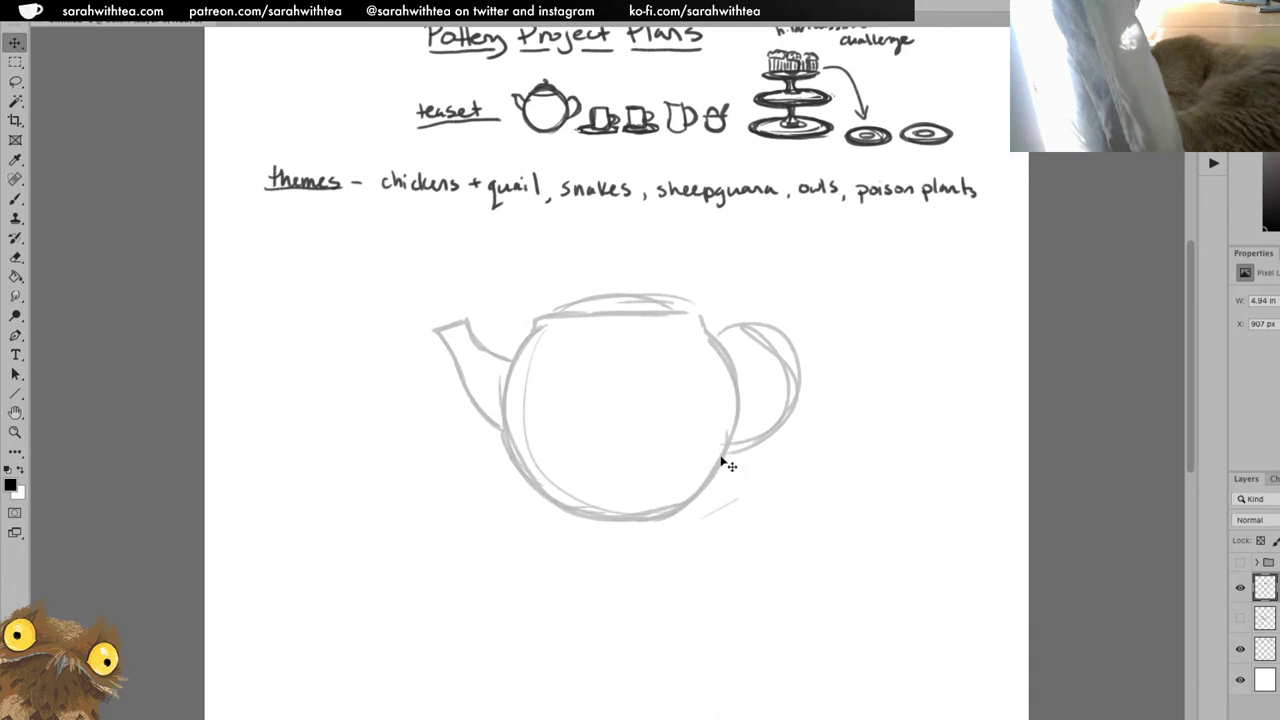
{"action": "left_click_drag", "start_coordinate": [726, 461], "coordinate": [710, 432]}
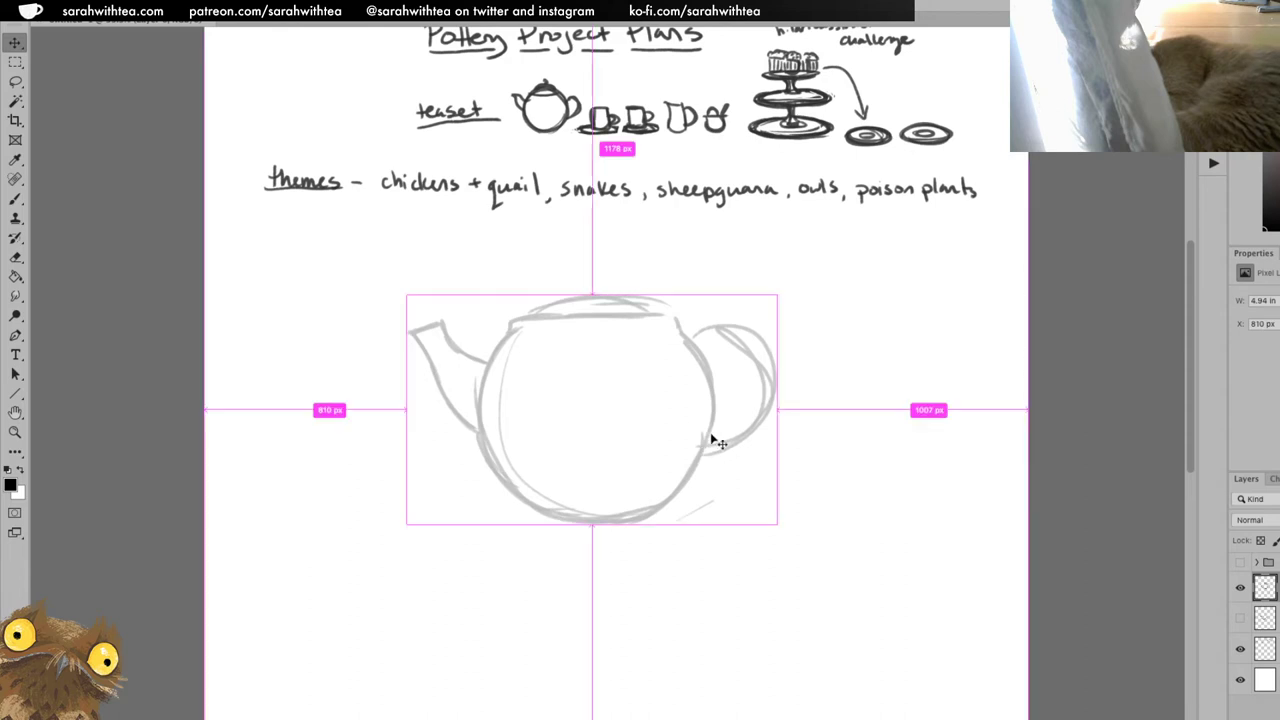
{"action": "key", "text": "ctrl+b"}
{"action": "left_click", "coordinate": [380, 519]}
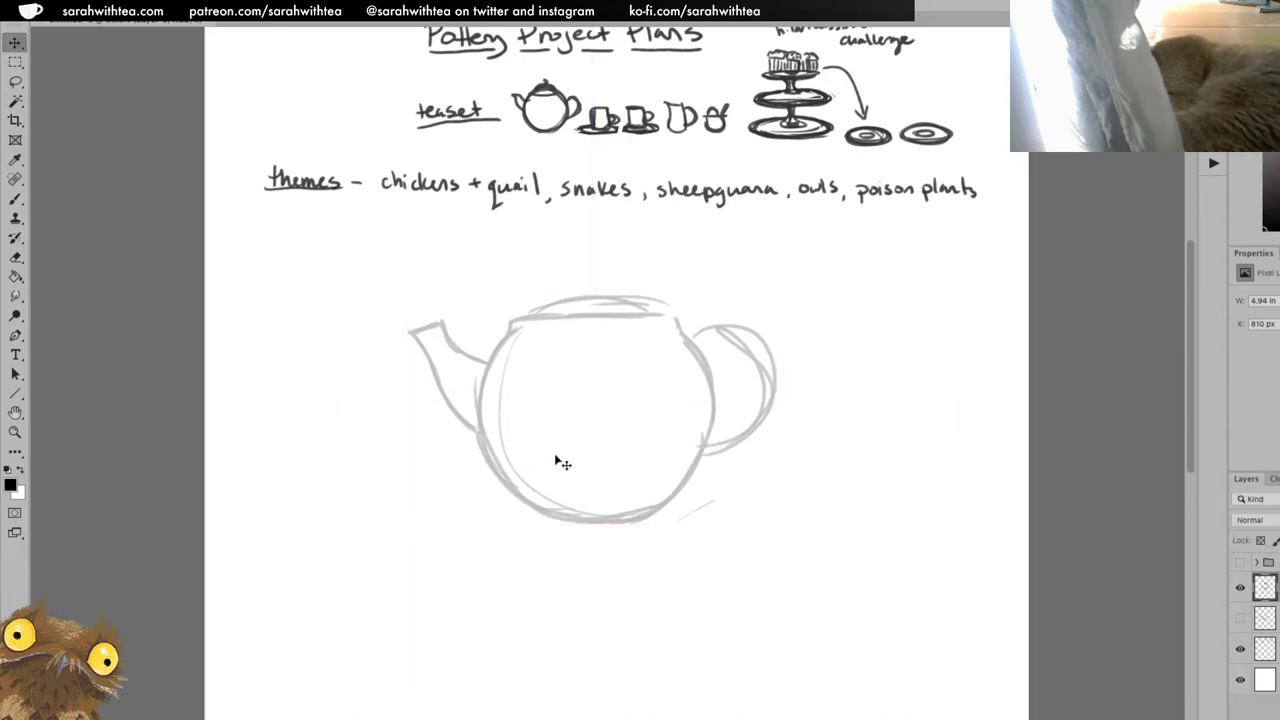
On a new layer, sketch a small snake head and a curve beneath it over the teapot body's lower spout side.
{"action": "key", "text": "b"}
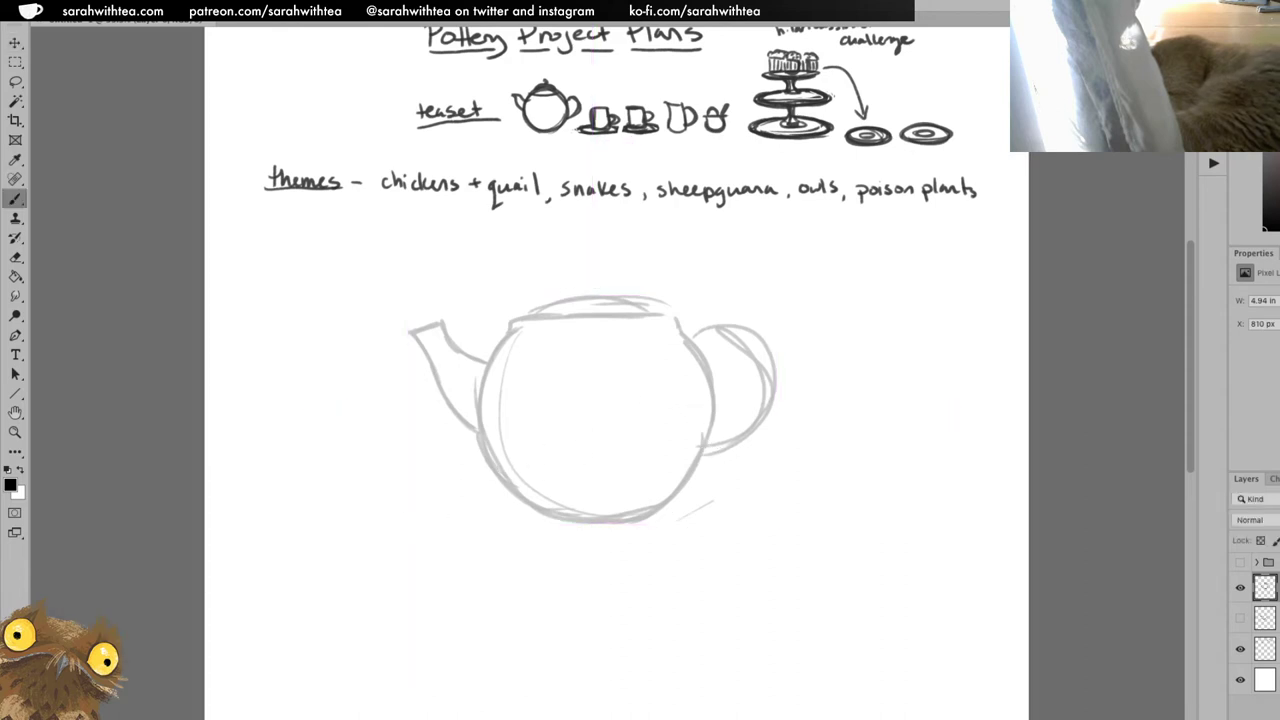
{"action": "key", "text": "ctrl+shift+alt+n"}
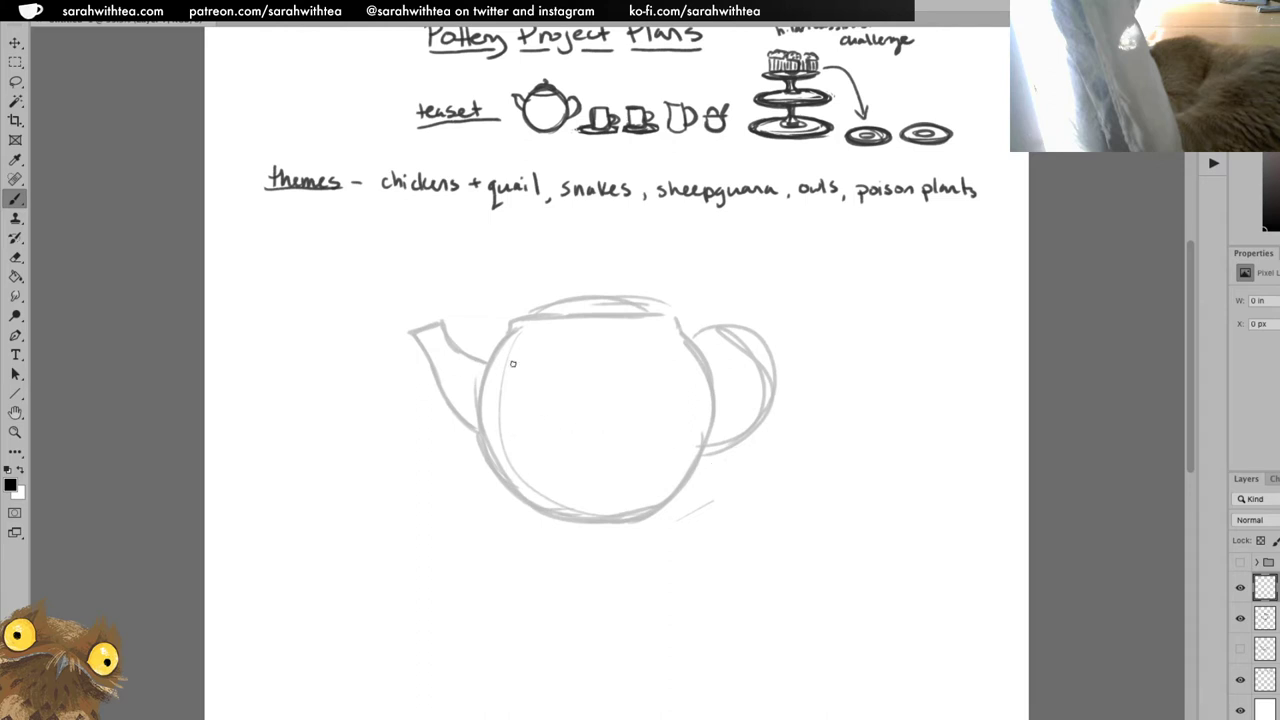
{"action": "mouse_move", "coordinate": [501, 478]}
{"action": "left_mouse_down"}
{"action": "mouse_move", "coordinate": [540, 443]}
{"action": "mouse_move", "coordinate": [526, 455]}
{"action": "mouse_move", "coordinate": [541, 446]}
{"action": "mouse_move", "coordinate": [533, 483]}
{"action": "mouse_move", "coordinate": [554, 463]}
{"action": "mouse_move", "coordinate": [532, 500]}
{"action": "mouse_move", "coordinate": [495, 477]}
{"action": "mouse_move", "coordinate": [536, 442]}
{"action": "mouse_move", "coordinate": [490, 485]}
{"action": "mouse_move", "coordinate": [509, 503]}
{"action": "mouse_move", "coordinate": [495, 502]}
{"action": "mouse_move", "coordinate": [516, 471]}
{"action": "mouse_move", "coordinate": [515, 502]}
{"action": "mouse_move", "coordinate": [528, 482]}
{"action": "mouse_move", "coordinate": [513, 515]}
{"action": "mouse_move", "coordinate": [528, 496]}
{"action": "mouse_move", "coordinate": [501, 513]}
{"action": "mouse_move", "coordinate": [596, 528]}
{"action": "left_mouse_up"}
{"action": "key", "text": "ctrl+z"}
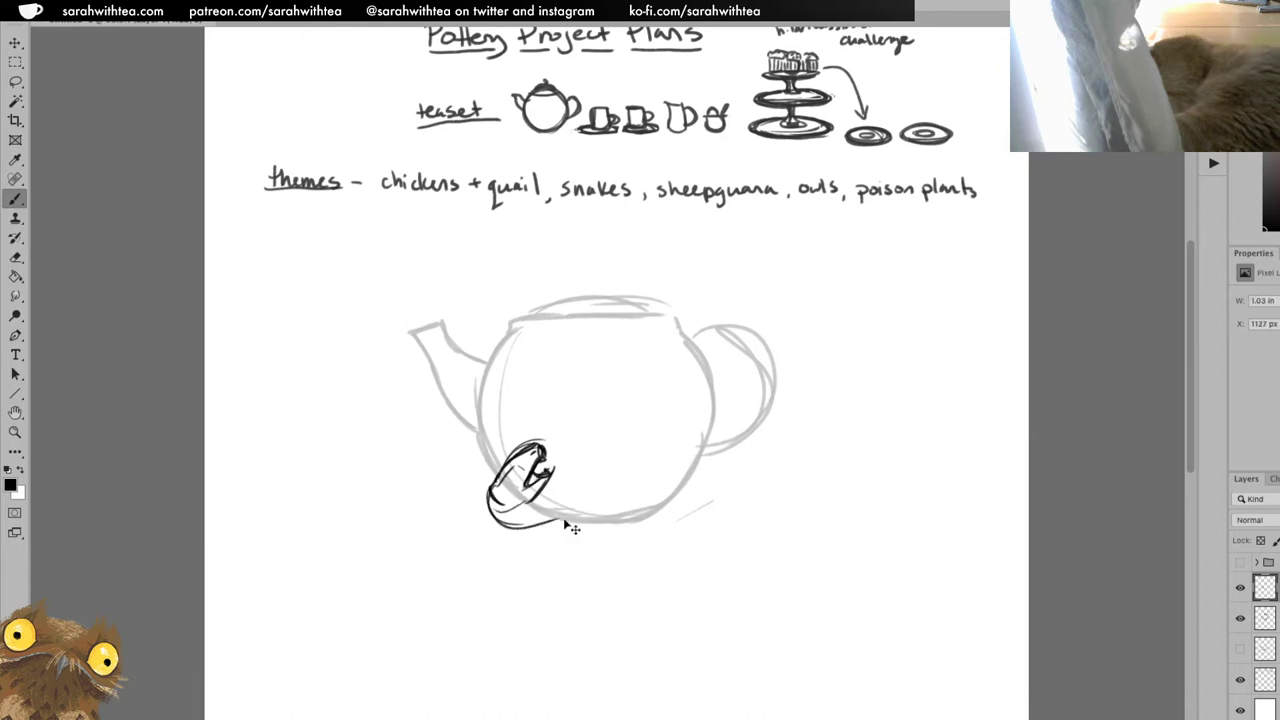
Undo the last stroke and move the snake head slightly higher on the teapot body.
{"action": "key", "text": "ctrl+z"}
{"action": "left_click_drag", "start_coordinate": [561, 524], "coordinate": [553, 488]}
{"action": "key", "text": "ctrl+b"}
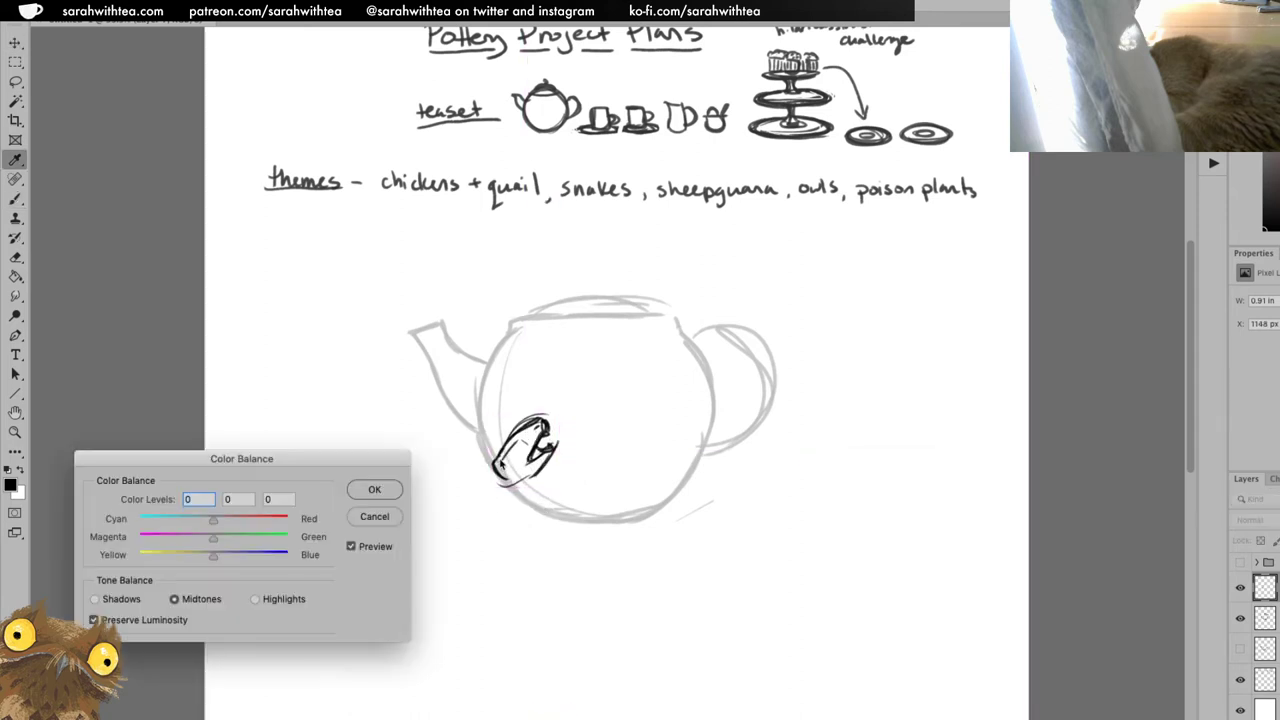
{"action": "key", "text": "Escape"}
{"action": "key", "text": "b"}
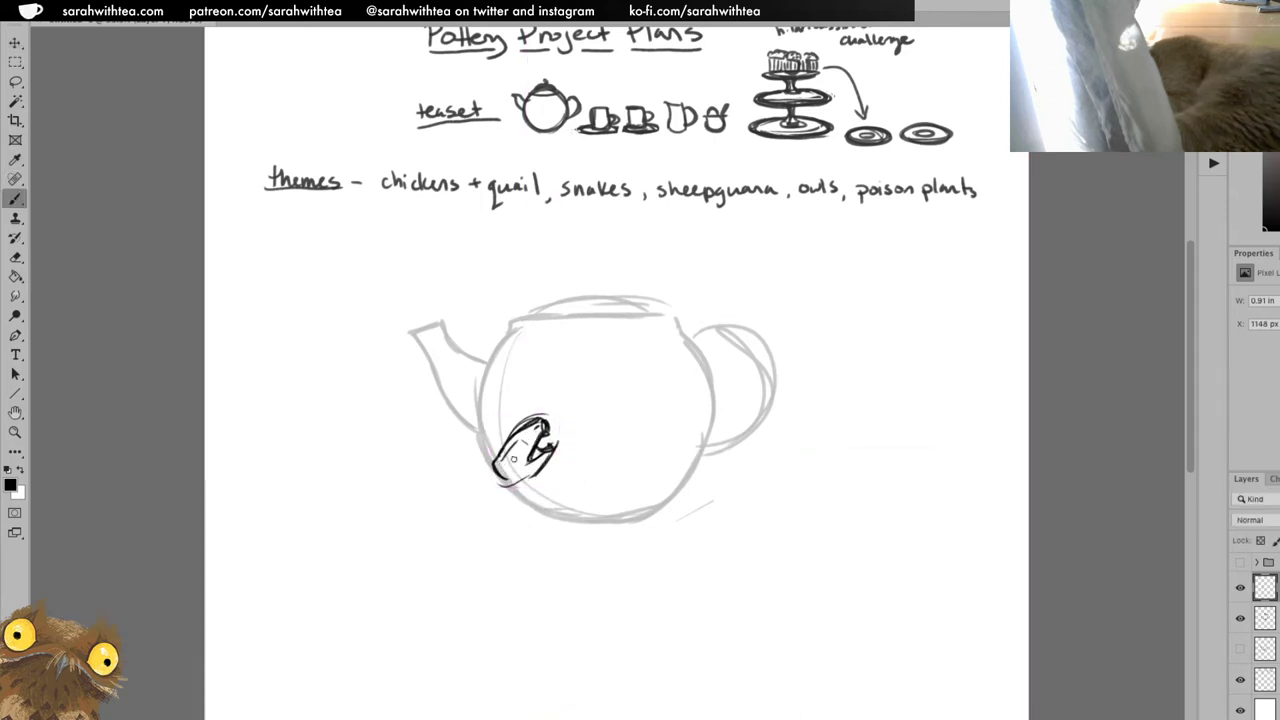
Draw the snake's curved neck and its layered body coiling around the teapot's base.
{"action": "mouse_move", "coordinate": [515, 512]}
{"action": "left_mouse_down"}
{"action": "mouse_move", "coordinate": [484, 481]}
{"action": "mouse_move", "coordinate": [578, 530]}
{"action": "left_mouse_up"}
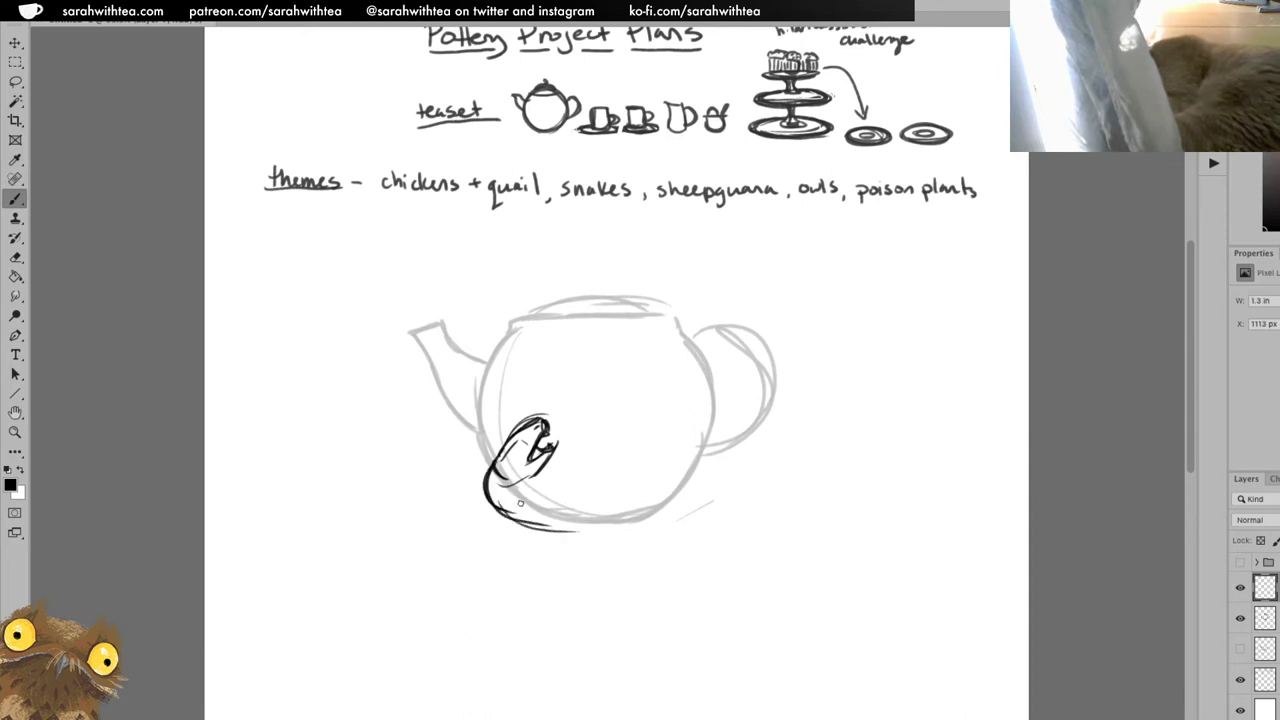
{"action": "left_click_drag", "start_coordinate": [552, 476], "coordinate": [516, 518]}
{"action": "mouse_move", "coordinate": [494, 453]}
{"action": "left_mouse_down"}
{"action": "mouse_move", "coordinate": [596, 528]}
{"action": "mouse_move", "coordinate": [644, 520]}
{"action": "left_mouse_up"}
{"action": "mouse_move", "coordinate": [564, 528]}
{"action": "left_mouse_down"}
{"action": "mouse_move", "coordinate": [694, 514]}
{"action": "mouse_move", "coordinate": [680, 530]}
{"action": "mouse_move", "coordinate": [522, 534]}
{"action": "mouse_move", "coordinate": [612, 510]}
{"action": "left_mouse_up"}
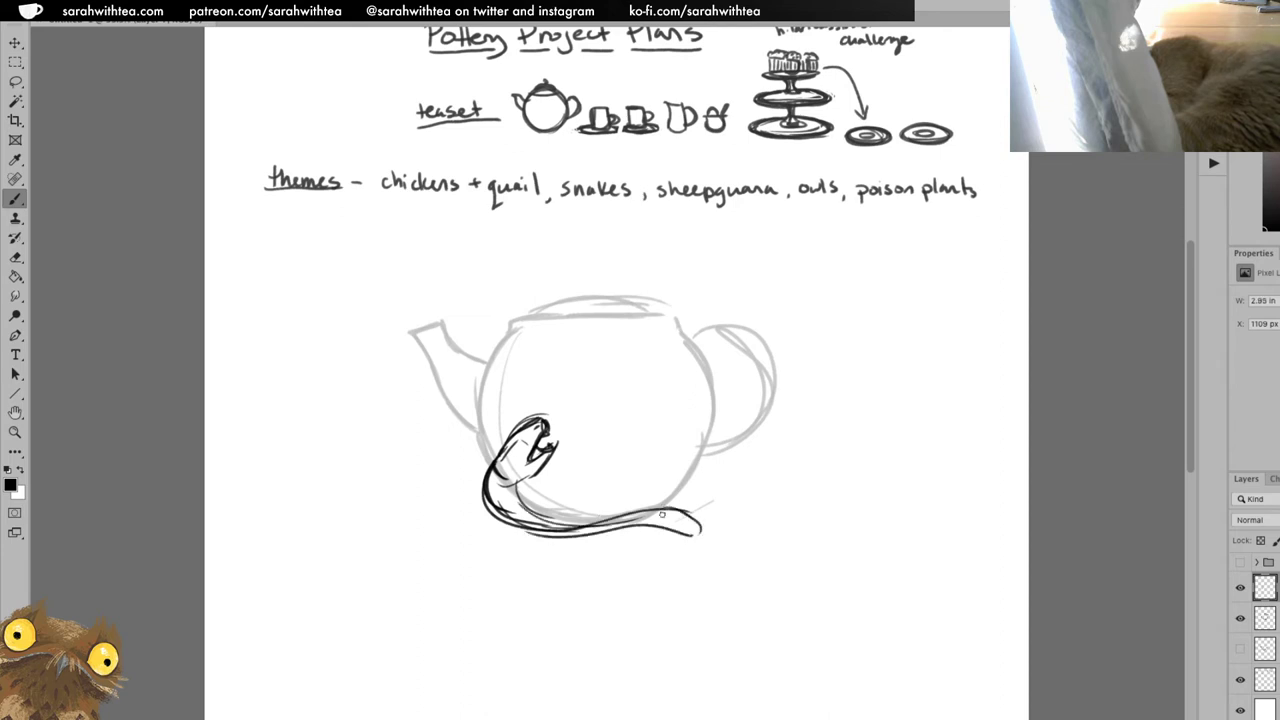
{"action": "mouse_move", "coordinate": [486, 512]}
{"action": "left_mouse_down"}
{"action": "mouse_move", "coordinate": [660, 534]}
{"action": "mouse_move", "coordinate": [530, 542]}
{"action": "mouse_move", "coordinate": [482, 500]}
{"action": "mouse_move", "coordinate": [672, 524]}
{"action": "mouse_move", "coordinate": [686, 485]}
{"action": "left_mouse_up"}
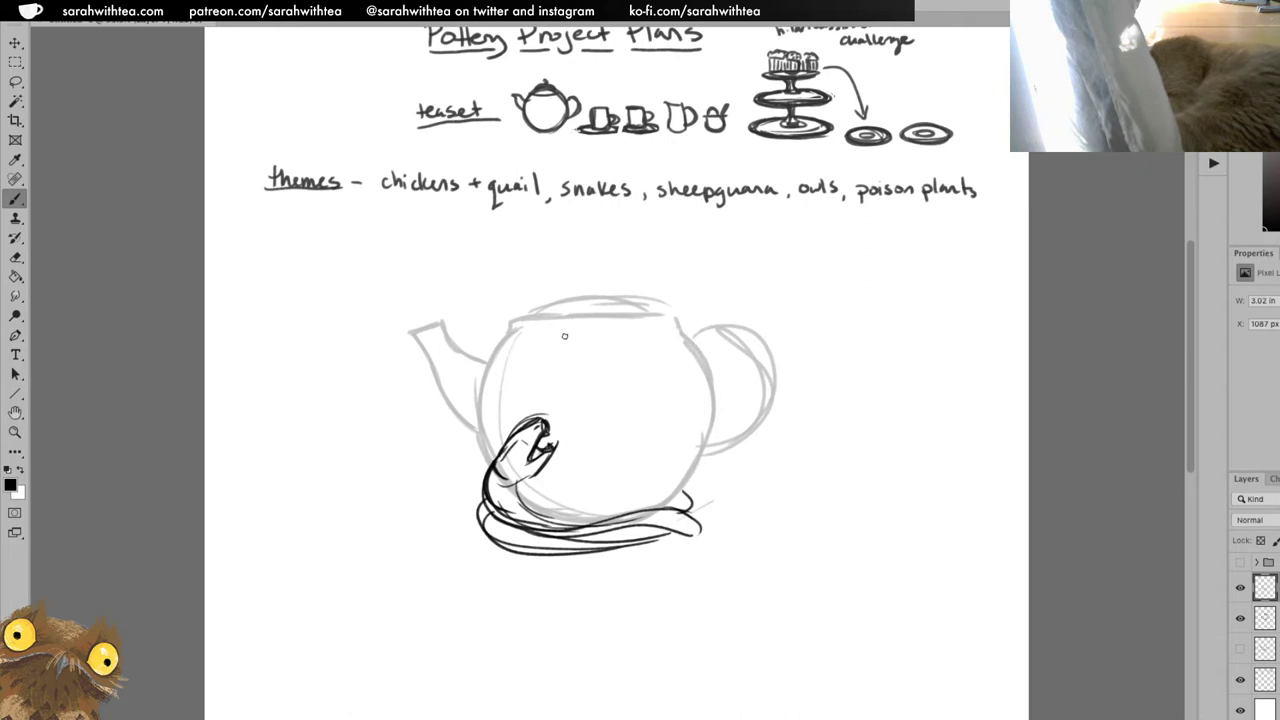
Draw a curling tail as the handle, outline the teapot's sides beside it, and add the snake's eye.
{"action": "mouse_move", "coordinate": [694, 341]}
{"action": "left_mouse_down"}
{"action": "mouse_move", "coordinate": [749, 340]}
{"action": "mouse_move", "coordinate": [757, 455]}
{"action": "mouse_move", "coordinate": [711, 411]}
{"action": "mouse_move", "coordinate": [700, 449]}
{"action": "mouse_move", "coordinate": [699, 427]}
{"action": "mouse_move", "coordinate": [735, 457]}
{"action": "mouse_move", "coordinate": [764, 384]}
{"action": "mouse_move", "coordinate": [703, 359]}
{"action": "mouse_move", "coordinate": [755, 371]}
{"action": "mouse_move", "coordinate": [734, 453]}
{"action": "mouse_move", "coordinate": [732, 360]}
{"action": "mouse_move", "coordinate": [686, 334]}
{"action": "mouse_move", "coordinate": [719, 329]}
{"action": "mouse_move", "coordinate": [749, 395]}
{"action": "left_mouse_up"}
{"action": "mouse_move", "coordinate": [678, 324]}
{"action": "left_mouse_down"}
{"action": "mouse_move", "coordinate": [705, 368]}
{"action": "mouse_move", "coordinate": [717, 436]}
{"action": "mouse_move", "coordinate": [672, 506]}
{"action": "left_mouse_up"}
{"action": "left_click_drag", "start_coordinate": [702, 464], "coordinate": [664, 508]}
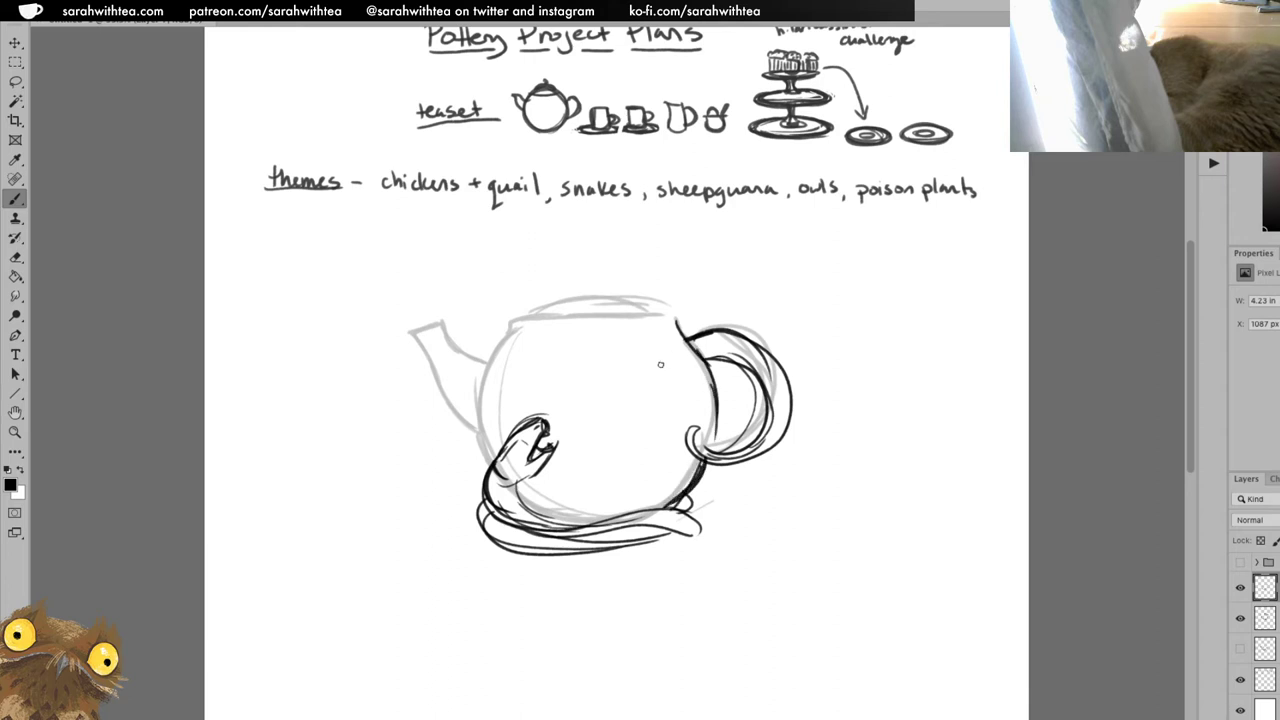
{"action": "left_click_drag", "start_coordinate": [486, 472], "coordinate": [471, 368]}
{"action": "left_click_drag", "start_coordinate": [517, 450], "coordinate": [520, 449]}
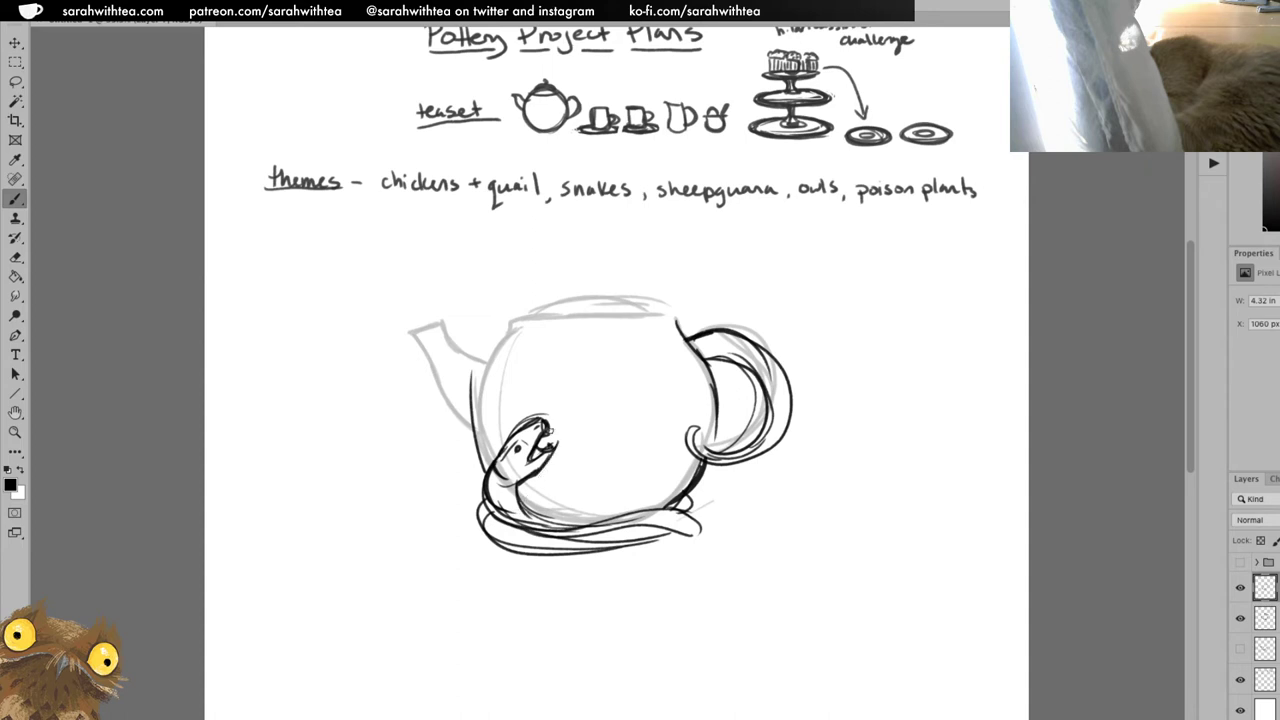
{"action": "mouse_move", "coordinate": [569, 402]}
{"action": "left_mouse_down"}
{"action": "mouse_move", "coordinate": [534, 456]}
{"action": "mouse_move", "coordinate": [546, 434]}
{"action": "left_mouse_up"}
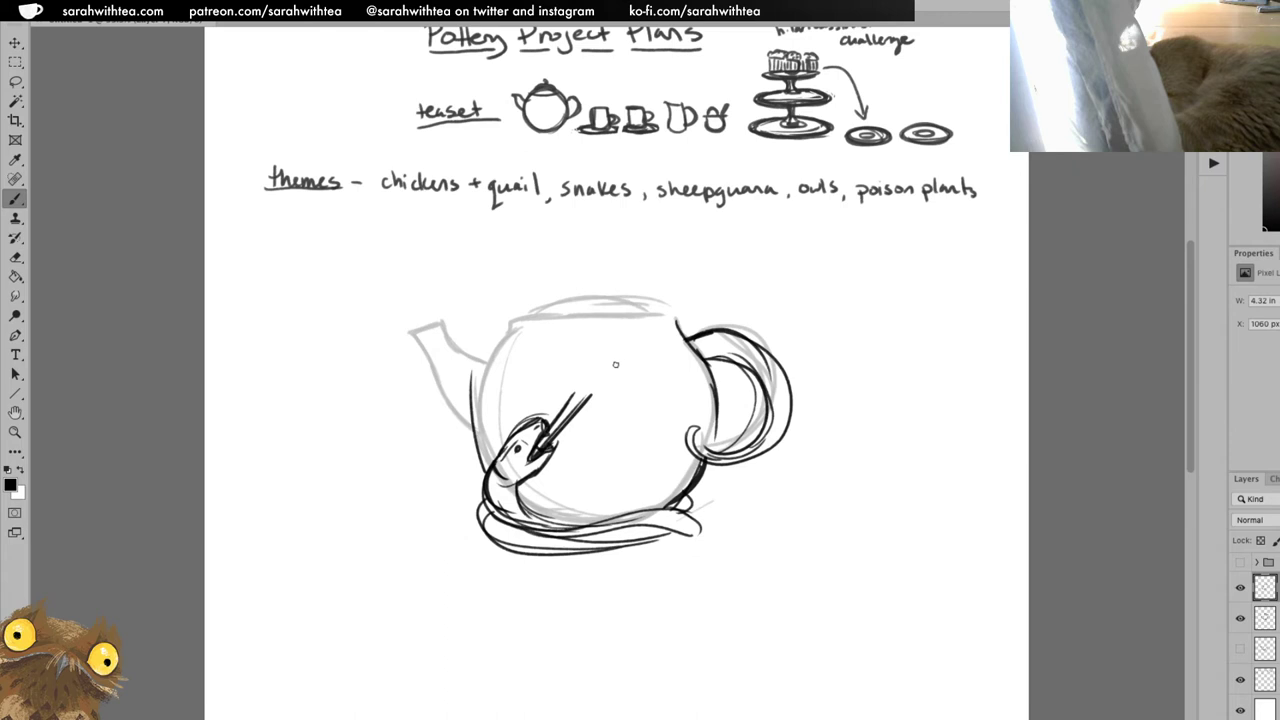
{"action": "mouse_move", "coordinate": [574, 362]}
{"action": "left_mouse_down"}
{"action": "mouse_move", "coordinate": [608, 372]}
{"action": "mouse_move", "coordinate": [574, 388]}
{"action": "mouse_move", "coordinate": [634, 382]}
{"action": "mouse_move", "coordinate": [607, 364]}
{"action": "left_mouse_up"}
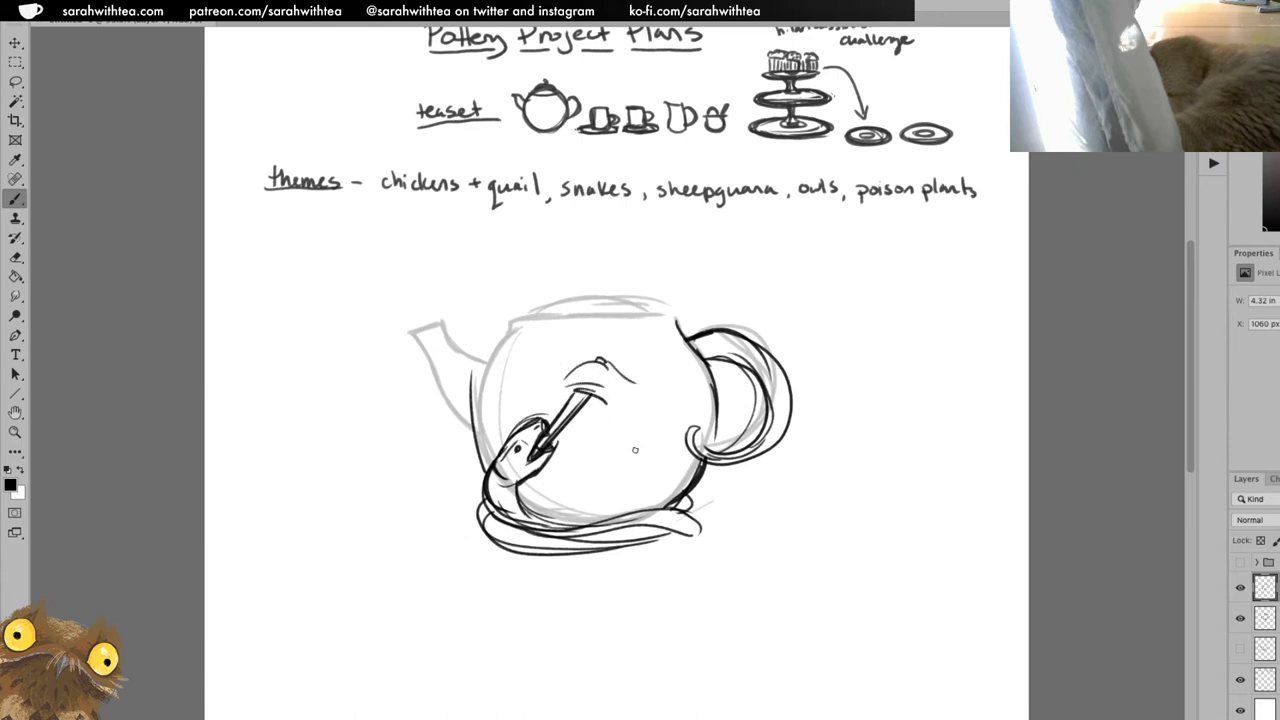
{"action": "left_click_drag", "start_coordinate": [566, 434], "coordinate": [610, 488]}
{"action": "key", "text": "ctrl+z"}
{"action": "key", "text": "ctrl+z"}
{"action": "key", "text": "ctrl+z"}
{"action": "key", "text": "ctrl+z"}
{"action": "key", "text": "ctrl+z"}
{"action": "key", "text": "ctrl+z"}
{"action": "key", "text": "ctrl+z"}
{"action": "key", "text": "ctrl+z"}
{"action": "key", "text": "ctrl+z"}
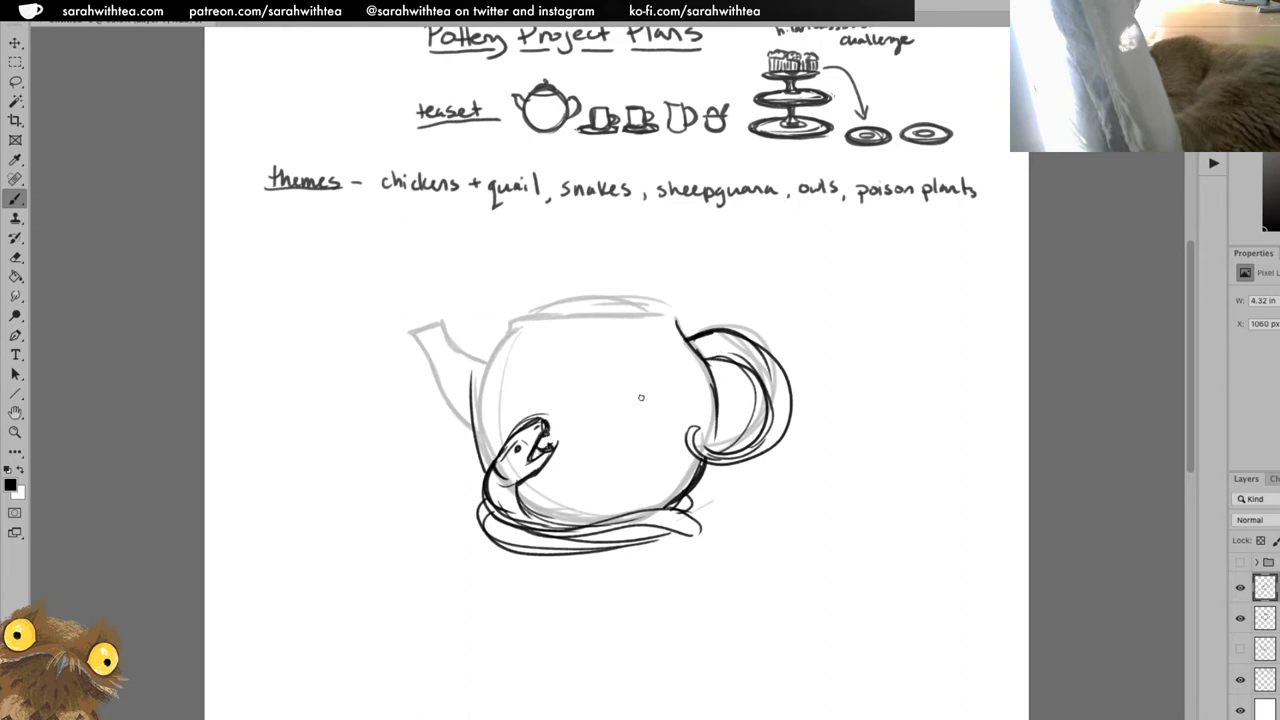
Select the snake's head and neck, scale the selection down to 1.62 in wide, and nudge it slightly upward.
{"action": "key", "text": "l"}
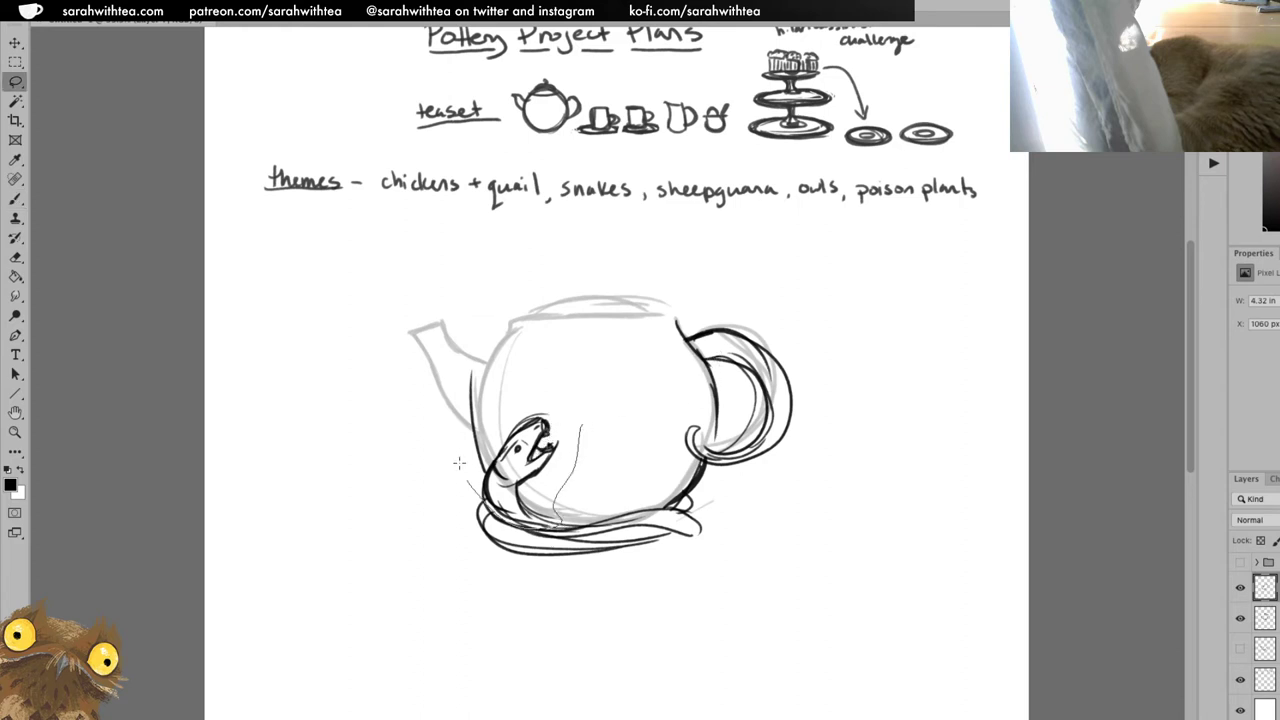
{"action": "left_click_drag", "start_coordinate": [600, 468], "coordinate": [581, 467]}
{"action": "key", "text": "ctrl+t"}
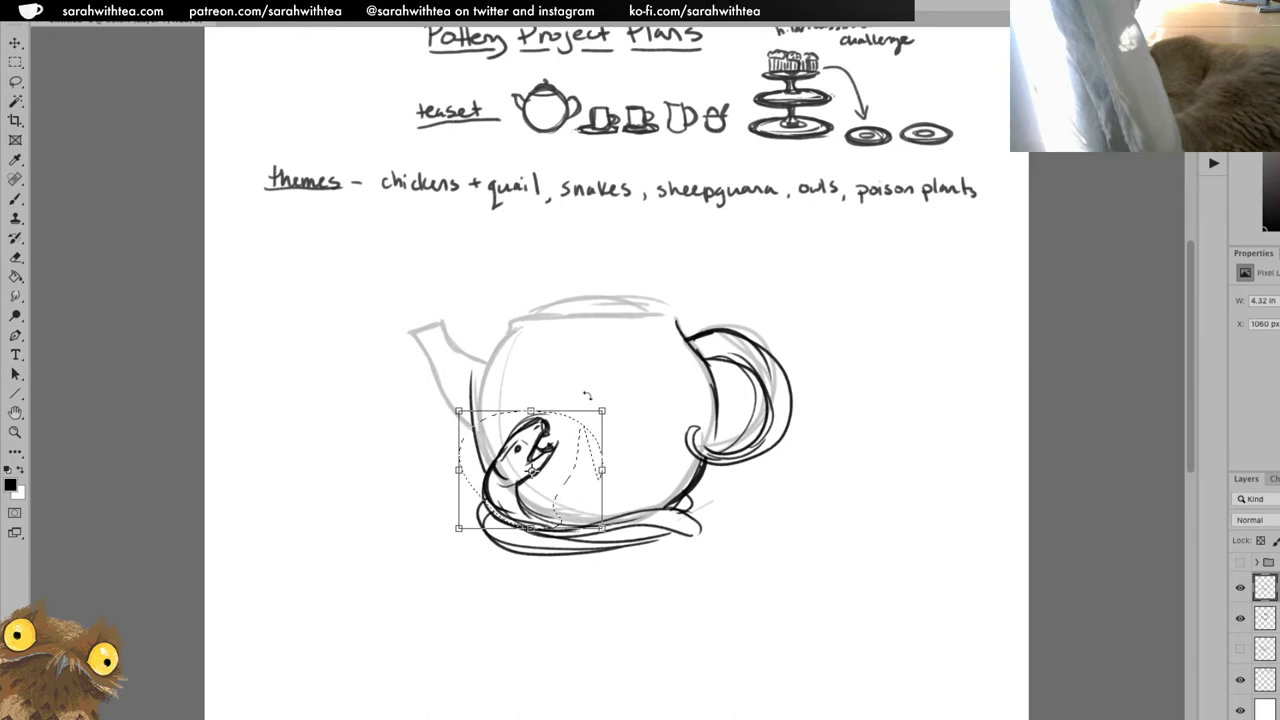
{"action": "left_click_drag", "start_coordinate": [601, 410], "coordinate": [580, 428]}
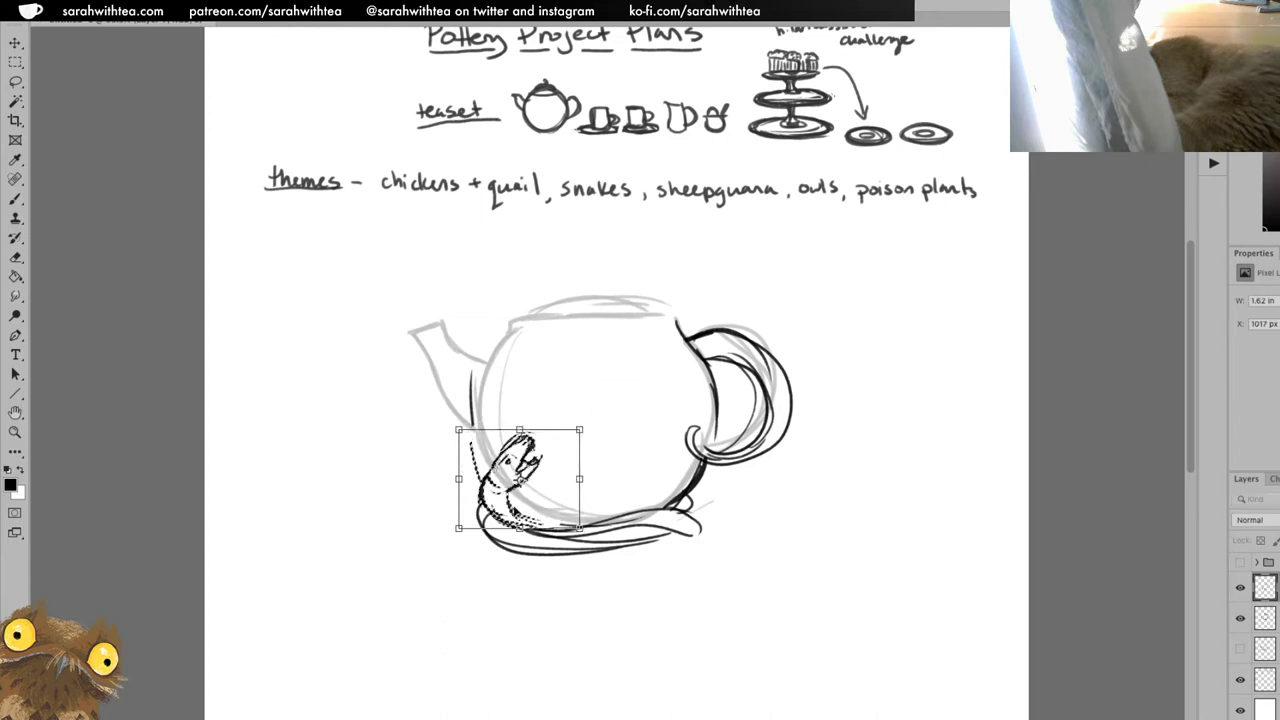
{"action": "left_click_drag", "start_coordinate": [512, 511], "coordinate": [510, 501]}
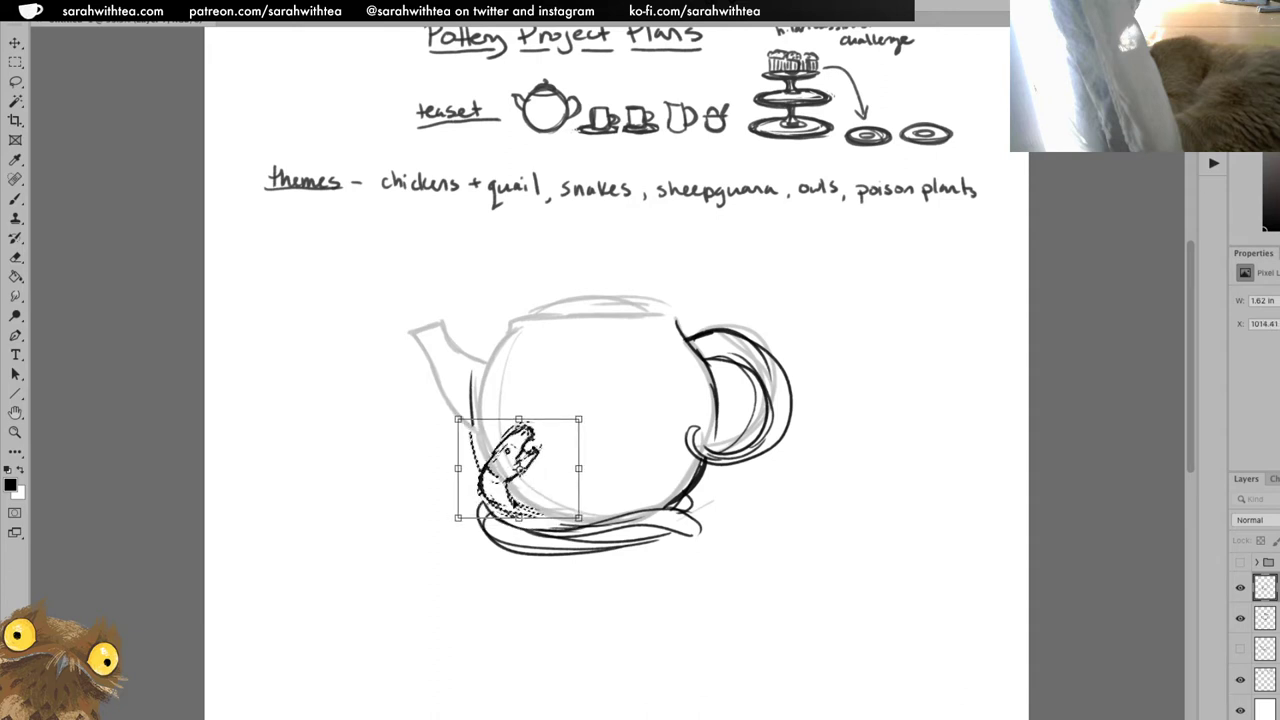
{"action": "key", "text": "Return"}
{"action": "key", "text": "l"}
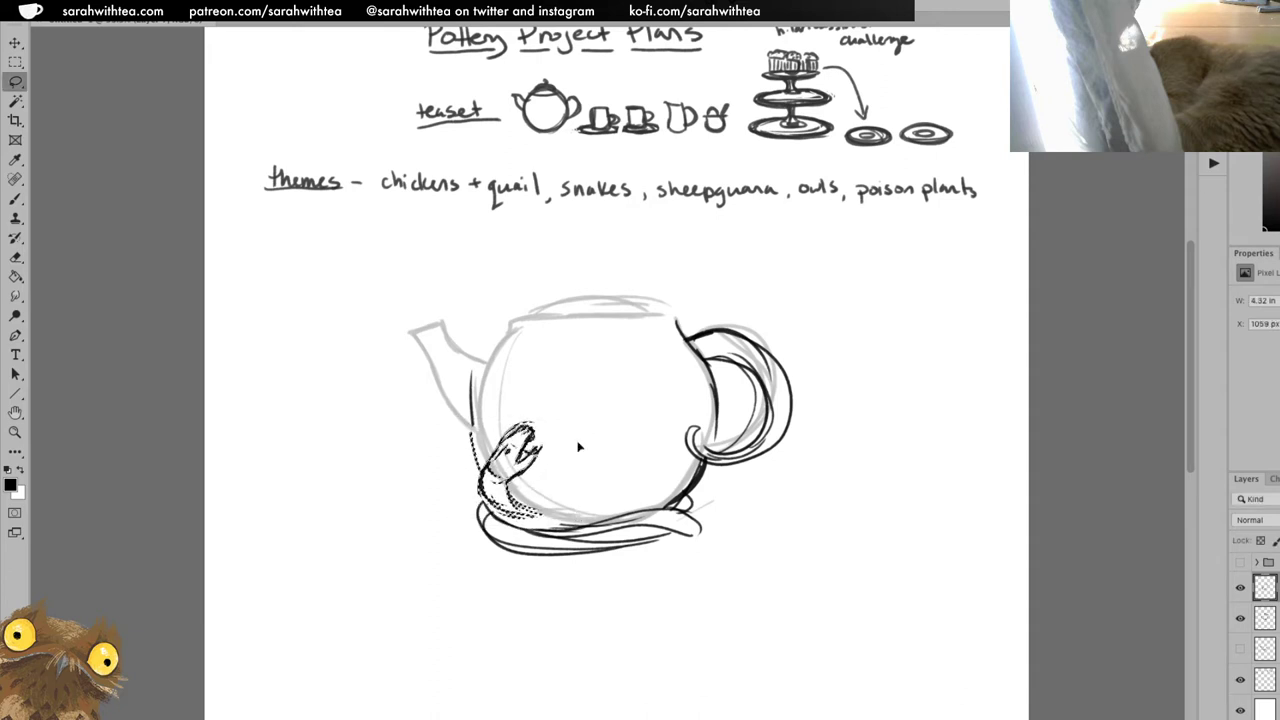
{"action": "key", "text": "ctrl+d"}
Erase the stray teapot outline stroke between the spout and the snake's head.
{"action": "key", "text": "b"}
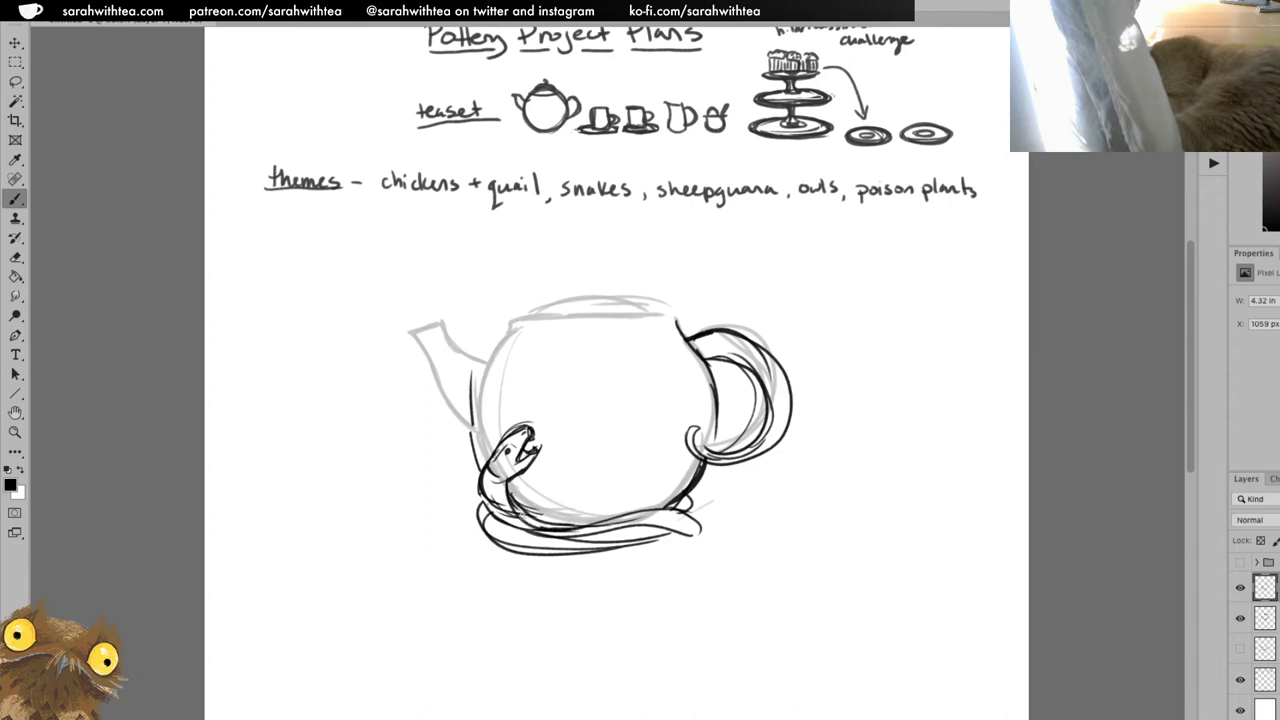
{"action": "key", "text": "e"}
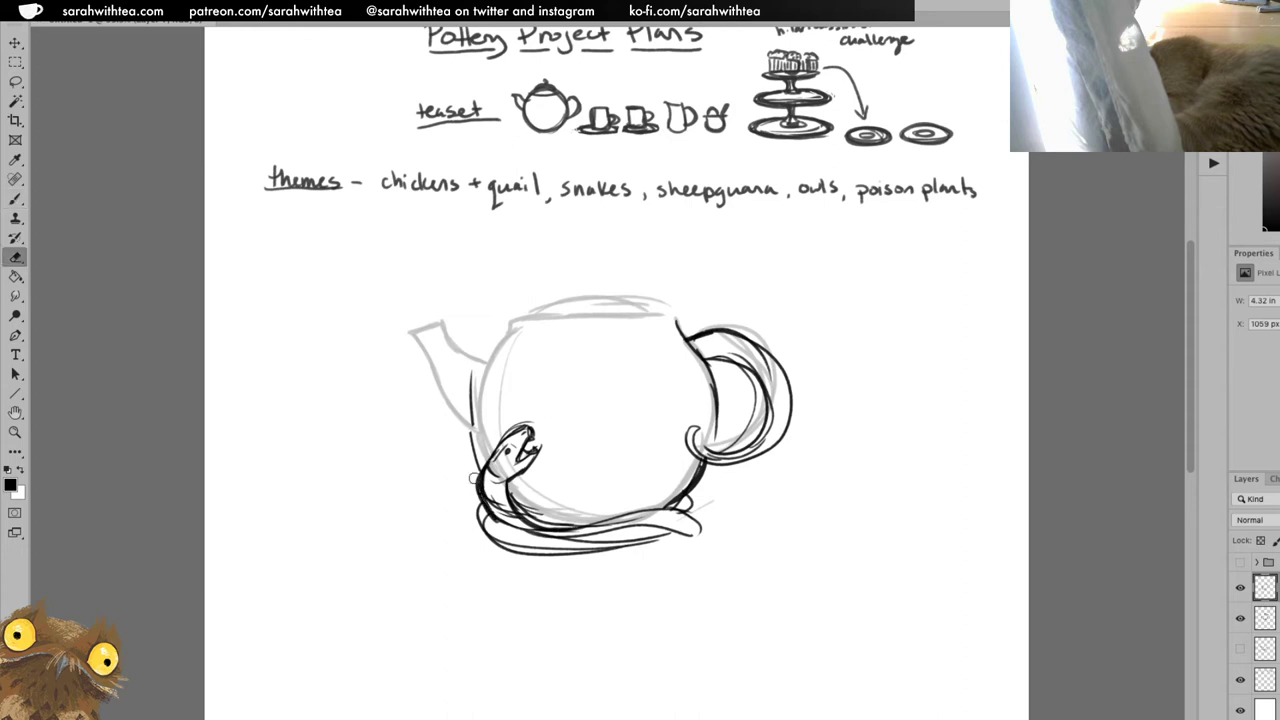
{"action": "left_click_drag", "start_coordinate": [472, 372], "coordinate": [477, 440]}
Darken the snake's lower body line and rough in a bird's head, neck, shoulder and back on the teapot body.
{"action": "key", "text": "b"}
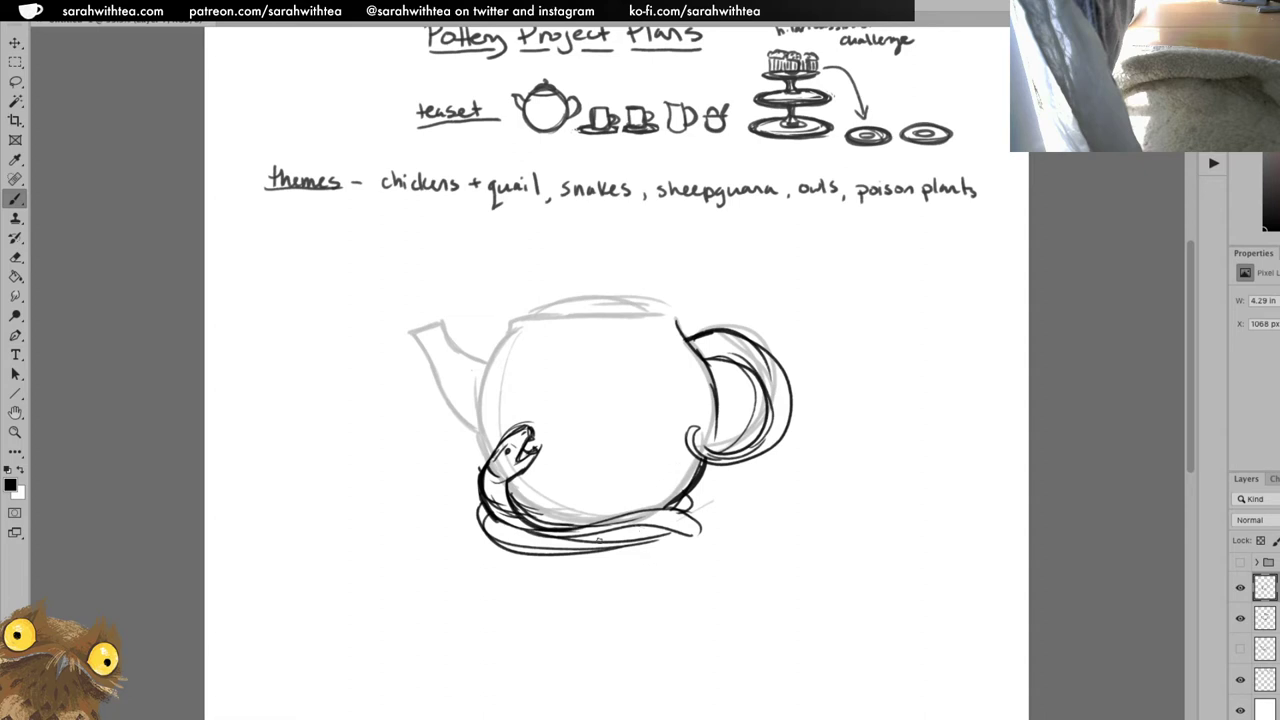
{"action": "mouse_move", "coordinate": [564, 526]}
{"action": "left_mouse_down"}
{"action": "mouse_move", "coordinate": [678, 515]}
{"action": "mouse_move", "coordinate": [702, 537]}
{"action": "left_mouse_up"}
{"action": "left_click_drag", "start_coordinate": [564, 390], "coordinate": [567, 452]}
{"action": "left_click_drag", "start_coordinate": [595, 473], "coordinate": [640, 470]}
{"action": "mouse_move", "coordinate": [616, 389]}
{"action": "left_mouse_down"}
{"action": "mouse_move", "coordinate": [682, 458]}
{"action": "mouse_move", "coordinate": [590, 346]}
{"action": "left_mouse_up"}
{"action": "mouse_move", "coordinate": [578, 345]}
{"action": "left_mouse_down"}
{"action": "mouse_move", "coordinate": [534, 350]}
{"action": "mouse_move", "coordinate": [562, 375]}
{"action": "mouse_move", "coordinate": [551, 351]}
{"action": "mouse_move", "coordinate": [568, 452]}
{"action": "left_mouse_up"}
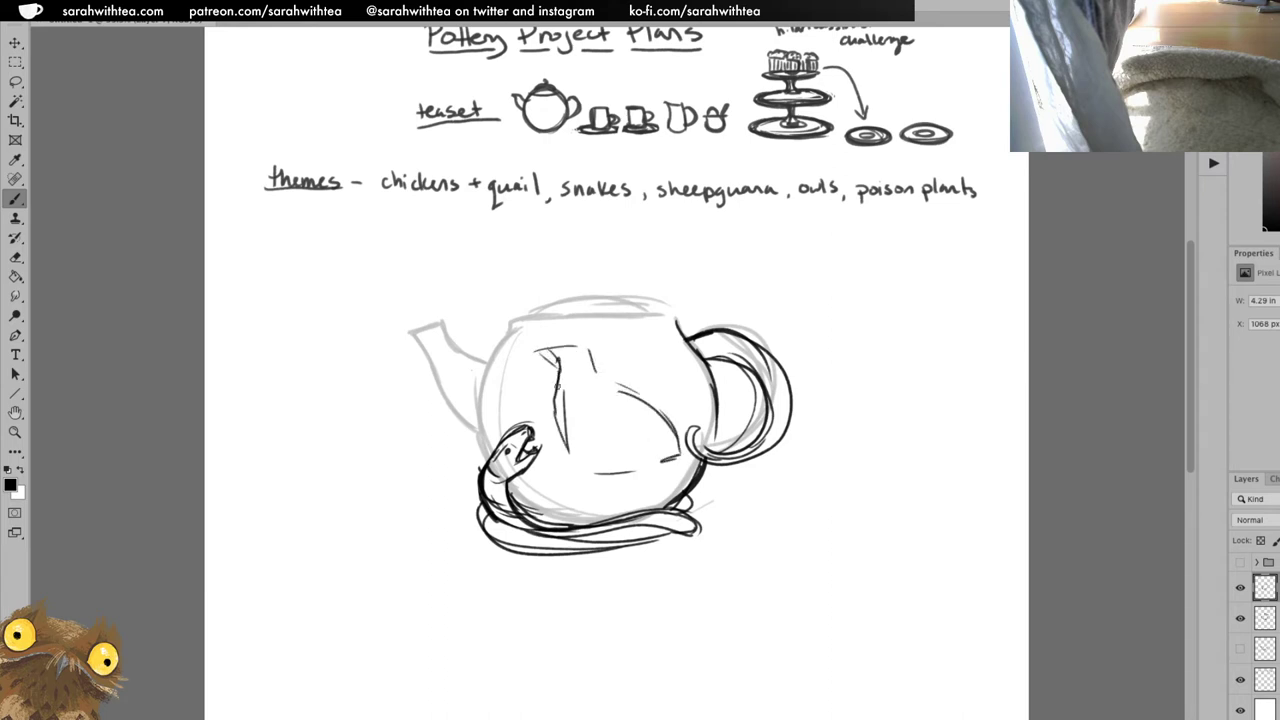
{"action": "mouse_move", "coordinate": [562, 356]}
{"action": "left_mouse_down"}
{"action": "mouse_move", "coordinate": [544, 352]}
{"action": "mouse_move", "coordinate": [580, 344]}
{"action": "mouse_move", "coordinate": [603, 378]}
{"action": "left_mouse_up"}
{"action": "left_click_drag", "start_coordinate": [587, 404], "coordinate": [624, 391]}
{"action": "left_click_drag", "start_coordinate": [618, 396], "coordinate": [642, 383]}
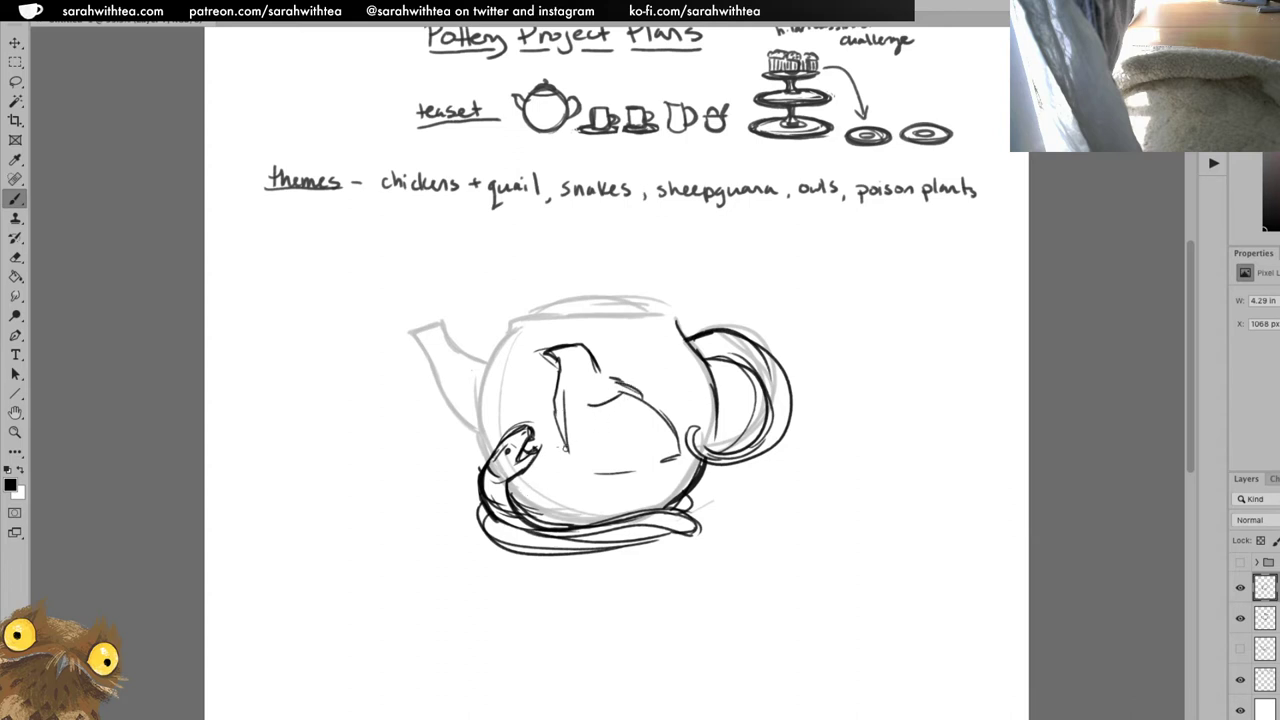
Sketch the bird's raised wing and a long spear held diagonally down toward the snake.
{"action": "left_click_drag", "start_coordinate": [552, 390], "coordinate": [545, 424]}
{"action": "mouse_move", "coordinate": [520, 506]}
{"action": "left_mouse_down"}
{"action": "mouse_move", "coordinate": [610, 376]}
{"action": "mouse_move", "coordinate": [535, 497]}
{"action": "mouse_move", "coordinate": [610, 386]}
{"action": "mouse_move", "coordinate": [600, 450]}
{"action": "mouse_move", "coordinate": [545, 430]}
{"action": "mouse_move", "coordinate": [566, 434]}
{"action": "mouse_move", "coordinate": [576, 414]}
{"action": "left_mouse_up"}
{"action": "mouse_move", "coordinate": [576, 414]}
{"action": "left_mouse_down"}
{"action": "mouse_move", "coordinate": [547, 455]}
{"action": "mouse_move", "coordinate": [580, 442]}
{"action": "left_mouse_up"}
{"action": "left_click_drag", "start_coordinate": [578, 446], "coordinate": [630, 436]}
{"action": "mouse_move", "coordinate": [610, 393]}
{"action": "left_mouse_down"}
{"action": "mouse_move", "coordinate": [532, 362]}
{"action": "mouse_move", "coordinate": [520, 342]}
{"action": "mouse_move", "coordinate": [506, 364]}
{"action": "mouse_move", "coordinate": [510, 402]}
{"action": "left_mouse_up"}
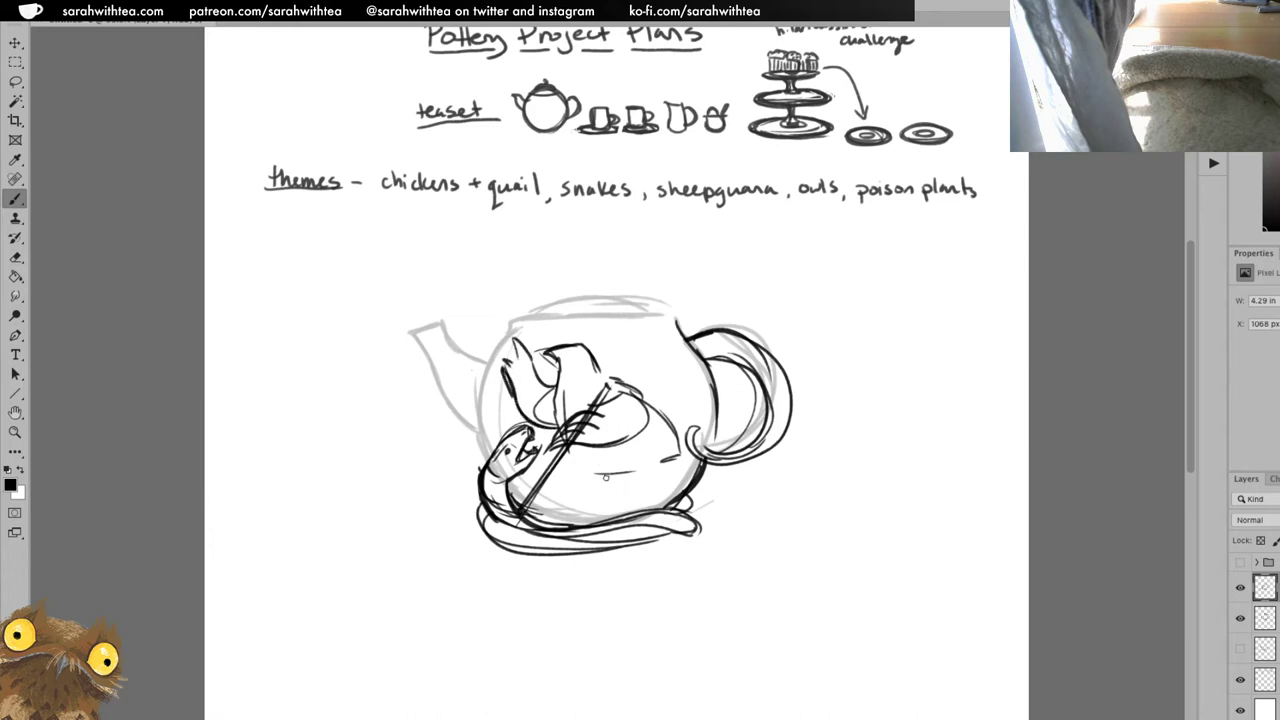
Add the bird's belly, tail feathers and legs, plus its face details and spiky crest.
{"action": "mouse_move", "coordinate": [570, 456]}
{"action": "left_mouse_down"}
{"action": "mouse_move", "coordinate": [620, 482]}
{"action": "mouse_move", "coordinate": [572, 510]}
{"action": "mouse_move", "coordinate": [596, 476]}
{"action": "mouse_move", "coordinate": [640, 508]}
{"action": "mouse_move", "coordinate": [668, 426]}
{"action": "left_mouse_up"}
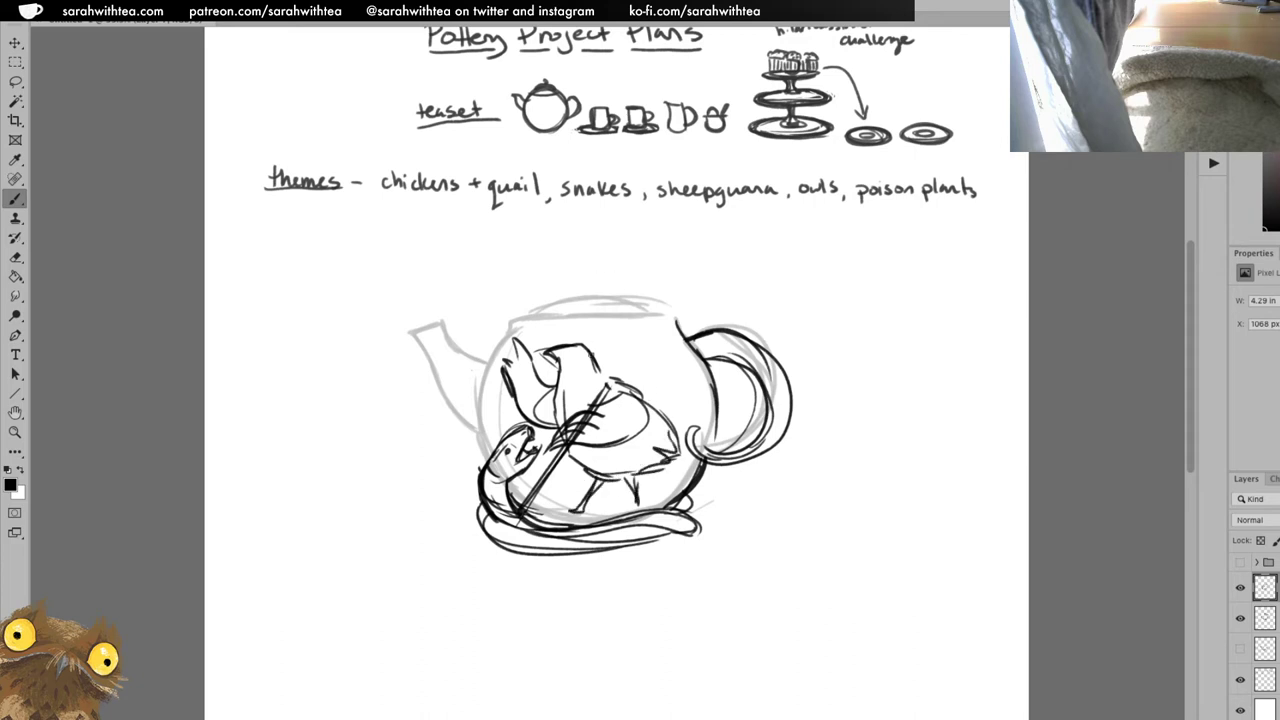
{"action": "mouse_move", "coordinate": [566, 342]}
{"action": "left_mouse_down"}
{"action": "mouse_move", "coordinate": [570, 373]}
{"action": "mouse_move", "coordinate": [595, 361]}
{"action": "mouse_move", "coordinate": [573, 332]}
{"action": "mouse_move", "coordinate": [572, 346]}
{"action": "mouse_move", "coordinate": [614, 348]}
{"action": "left_mouse_up"}
{"action": "left_click_drag", "start_coordinate": [559, 414], "coordinate": [598, 393]}
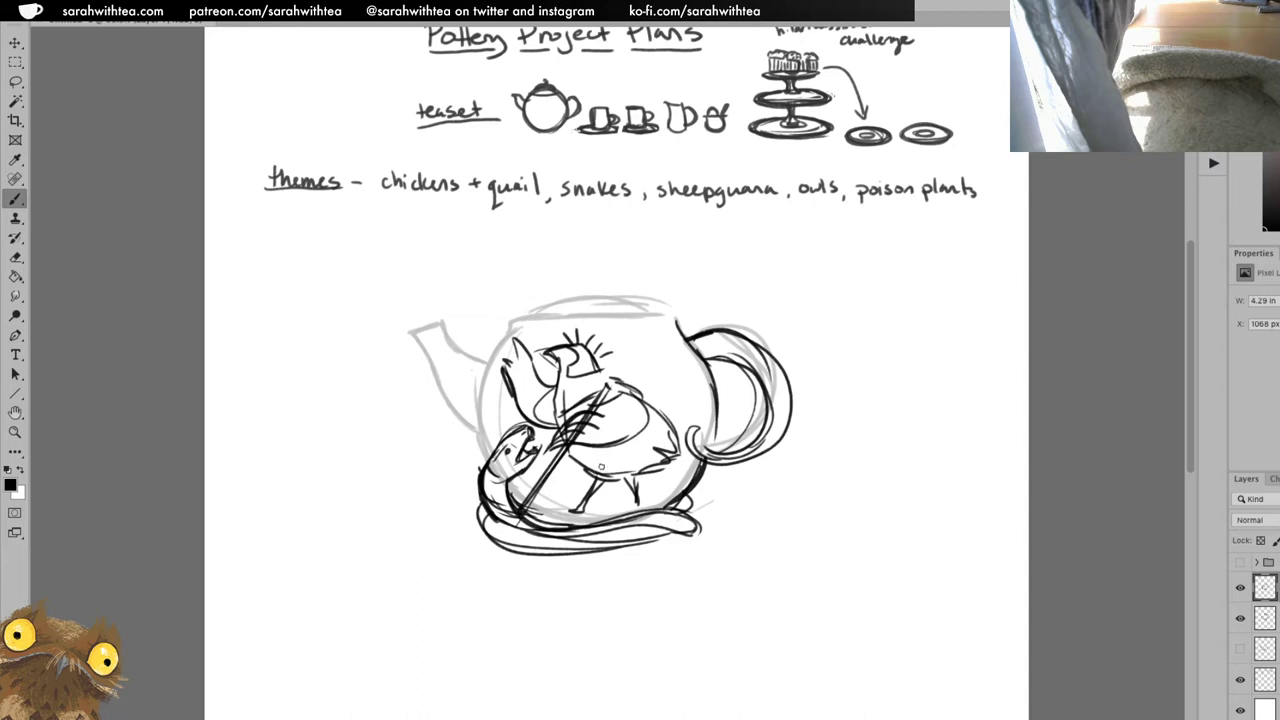
{"action": "left_click_drag", "start_coordinate": [601, 466], "coordinate": [634, 440]}
Outline the teapot's body sides and rim, and draw a domed lid with a curled knob.
{"action": "left_click_drag", "start_coordinate": [510, 330], "coordinate": [478, 428]}
{"action": "left_click_drag", "start_coordinate": [492, 362], "coordinate": [482, 455]}
{"action": "left_click_drag", "start_coordinate": [510, 330], "coordinate": [482, 434]}
{"action": "left_click_drag", "start_coordinate": [680, 322], "coordinate": [714, 410]}
{"action": "left_click_drag", "start_coordinate": [594, 516], "coordinate": [562, 521]}
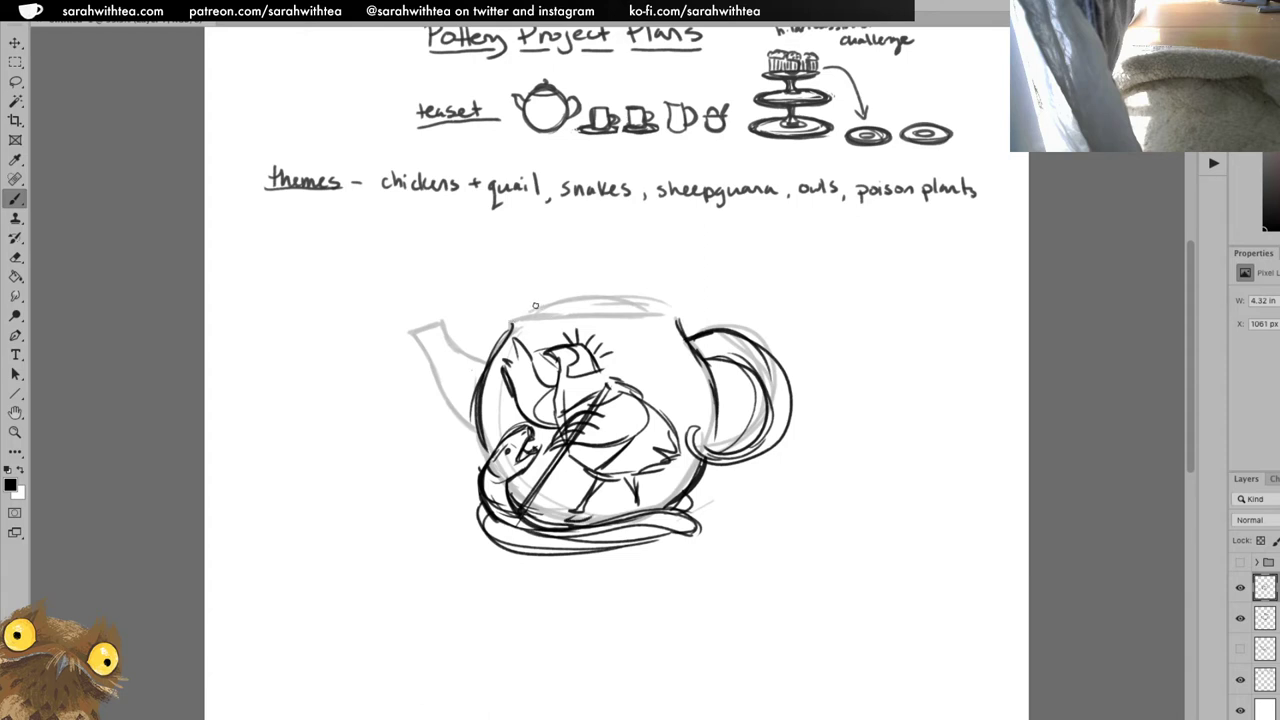
{"action": "left_click_drag", "start_coordinate": [508, 322], "coordinate": [680, 318]}
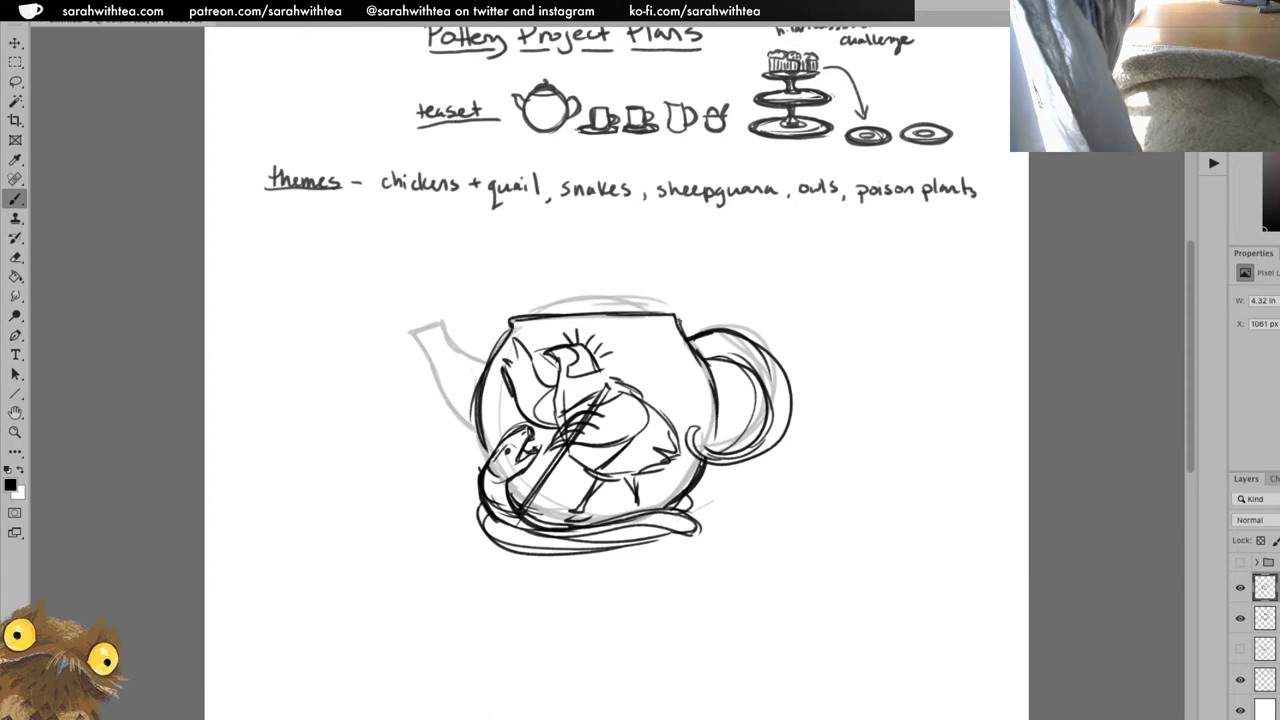
{"action": "mouse_move", "coordinate": [514, 315]}
{"action": "left_mouse_down"}
{"action": "mouse_move", "coordinate": [600, 296]}
{"action": "mouse_move", "coordinate": [664, 304]}
{"action": "mouse_move", "coordinate": [596, 270]}
{"action": "mouse_move", "coordinate": [592, 284]}
{"action": "mouse_move", "coordinate": [606, 286]}
{"action": "mouse_move", "coordinate": [588, 300]}
{"action": "mouse_move", "coordinate": [600, 298]}
{"action": "mouse_move", "coordinate": [596, 262]}
{"action": "mouse_move", "coordinate": [604, 298]}
{"action": "mouse_move", "coordinate": [564, 300]}
{"action": "mouse_move", "coordinate": [610, 296]}
{"action": "left_mouse_up"}
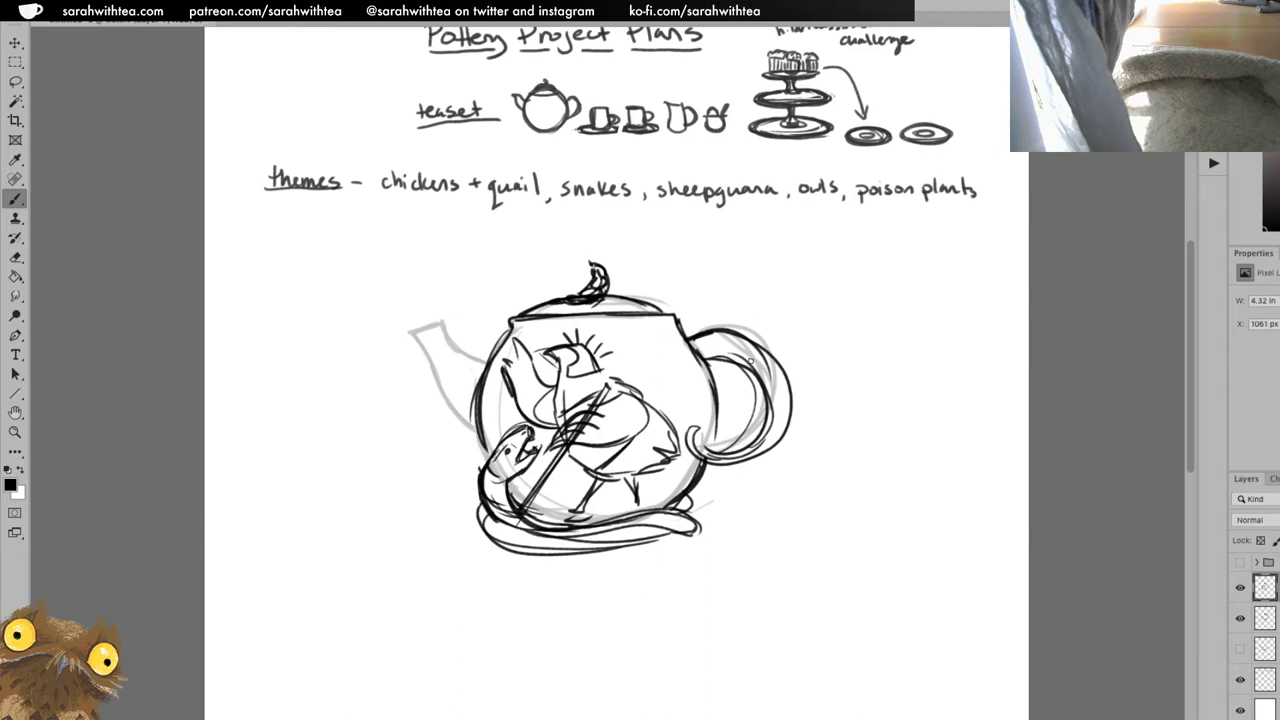
Select the teapot's outline, lid and handle around the bird and shift them slightly toward the spout.
{"action": "key", "text": "l"}
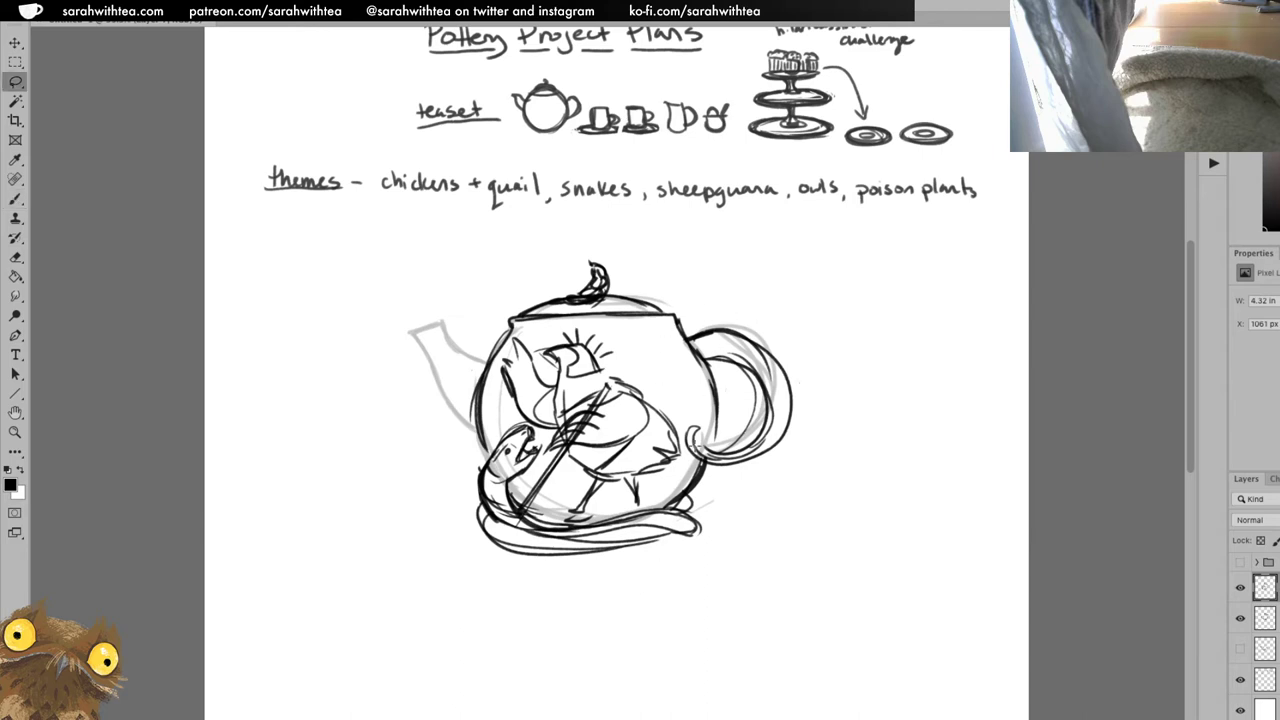
{"action": "left_click_drag", "start_coordinate": [690, 496], "coordinate": [699, 261]}
{"action": "mouse_move", "coordinate": [439, 398]}
{"action": "left_mouse_down"}
{"action": "mouse_move", "coordinate": [467, 467]}
{"action": "mouse_move", "coordinate": [489, 463]}
{"action": "mouse_move", "coordinate": [494, 404]}
{"action": "mouse_move", "coordinate": [549, 327]}
{"action": "mouse_move", "coordinate": [622, 326]}
{"action": "mouse_move", "coordinate": [735, 401]}
{"action": "left_mouse_up"}
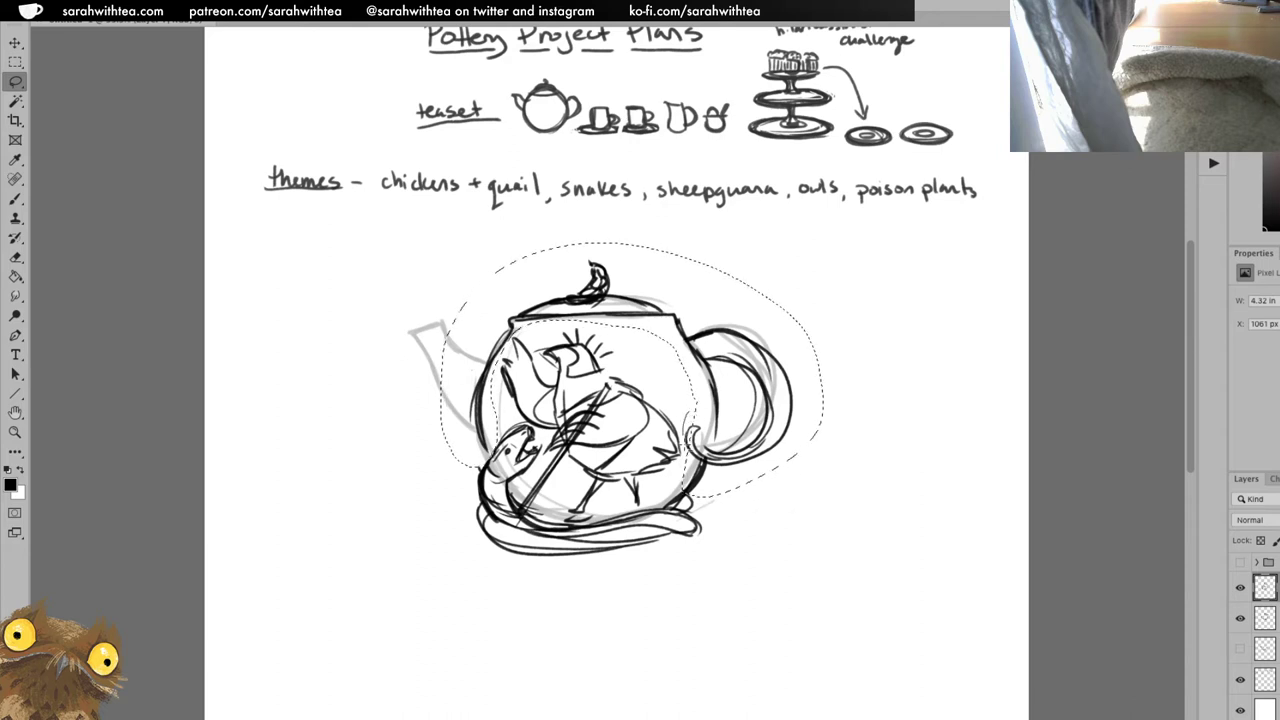
{"action": "key", "text": "v"}
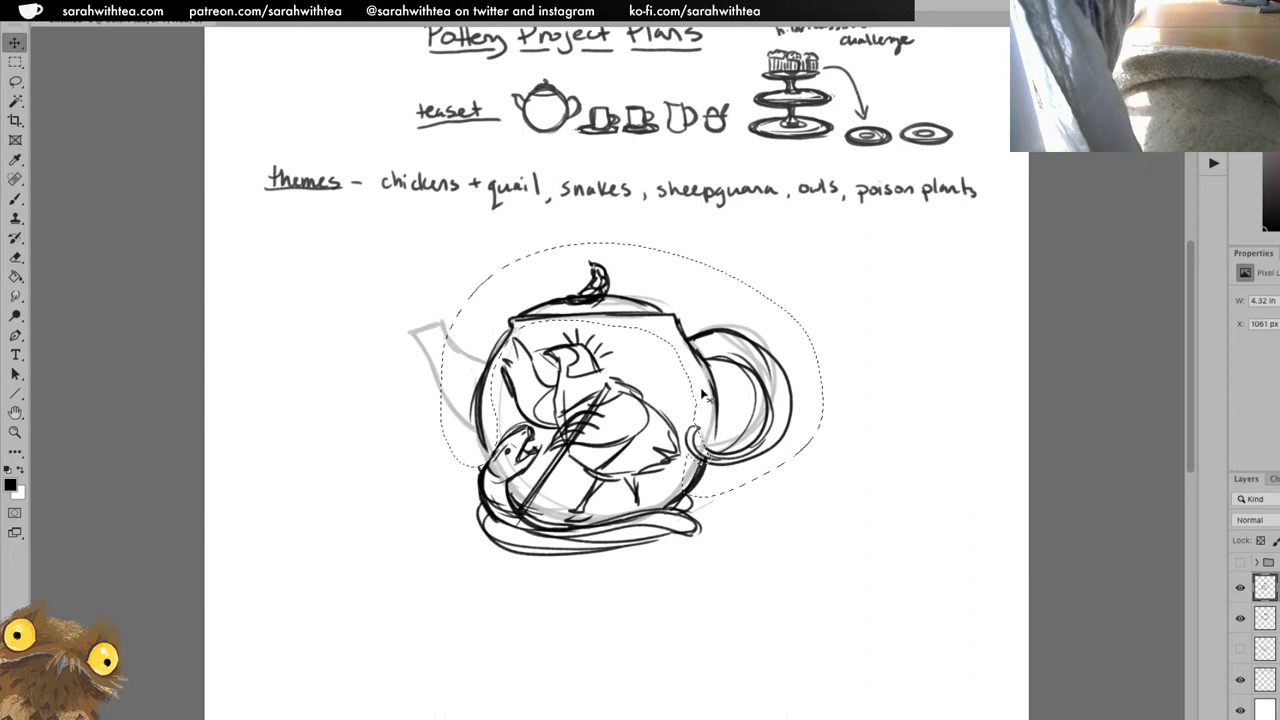
{"action": "key", "text": "l"}
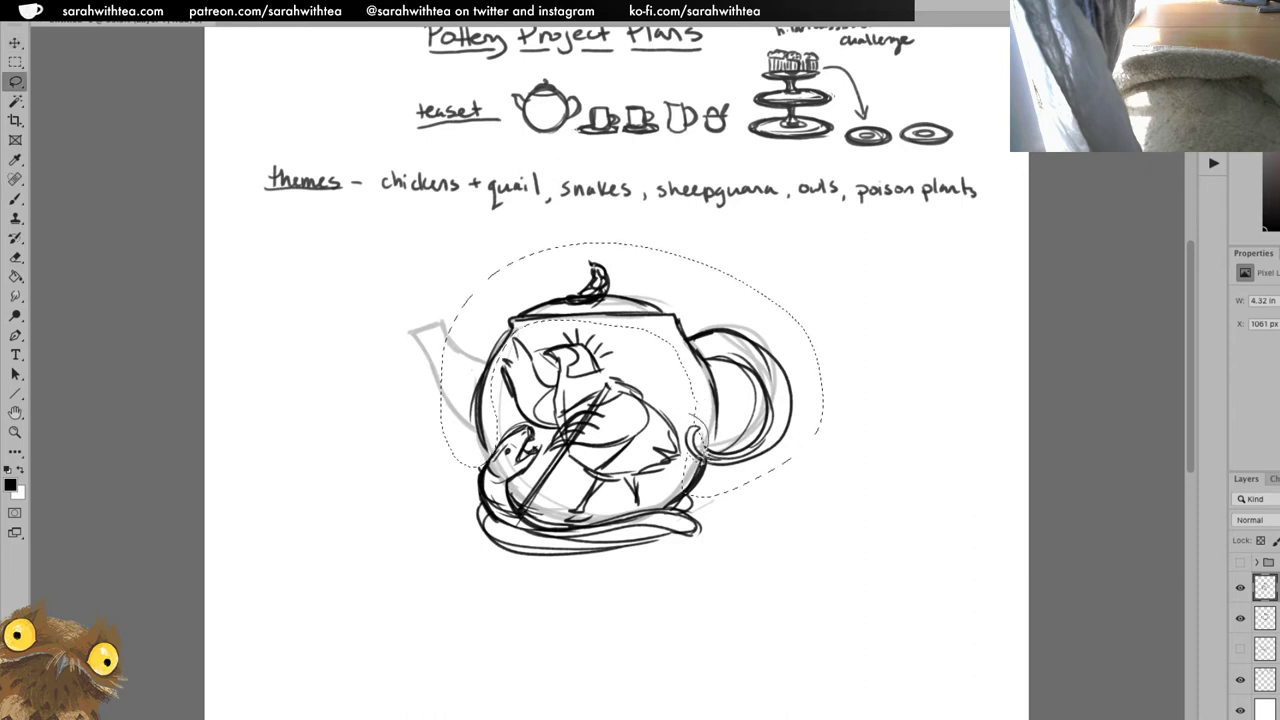
{"action": "key", "text": "v"}
{"action": "left_click_drag", "start_coordinate": [737, 463], "coordinate": [725, 462]}
{"action": "key", "text": "ctrl+d"}
Reinforce the body outline on the spout side from the rim down to the snake's neck.
{"action": "key", "text": "b"}
{"action": "left_click_drag", "start_coordinate": [468, 440], "coordinate": [485, 472]}
{"action": "left_click_drag", "start_coordinate": [470, 390], "coordinate": [502, 320]}
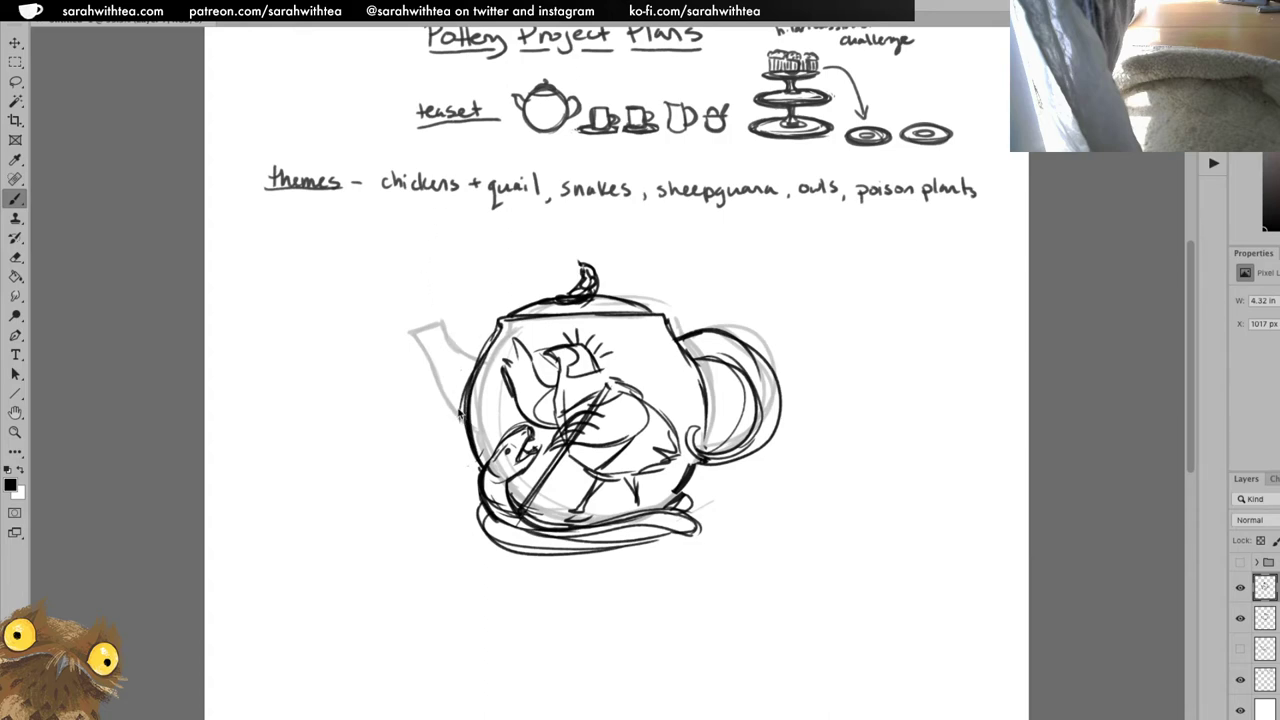
{"action": "left_click_drag", "start_coordinate": [476, 368], "coordinate": [459, 418]}
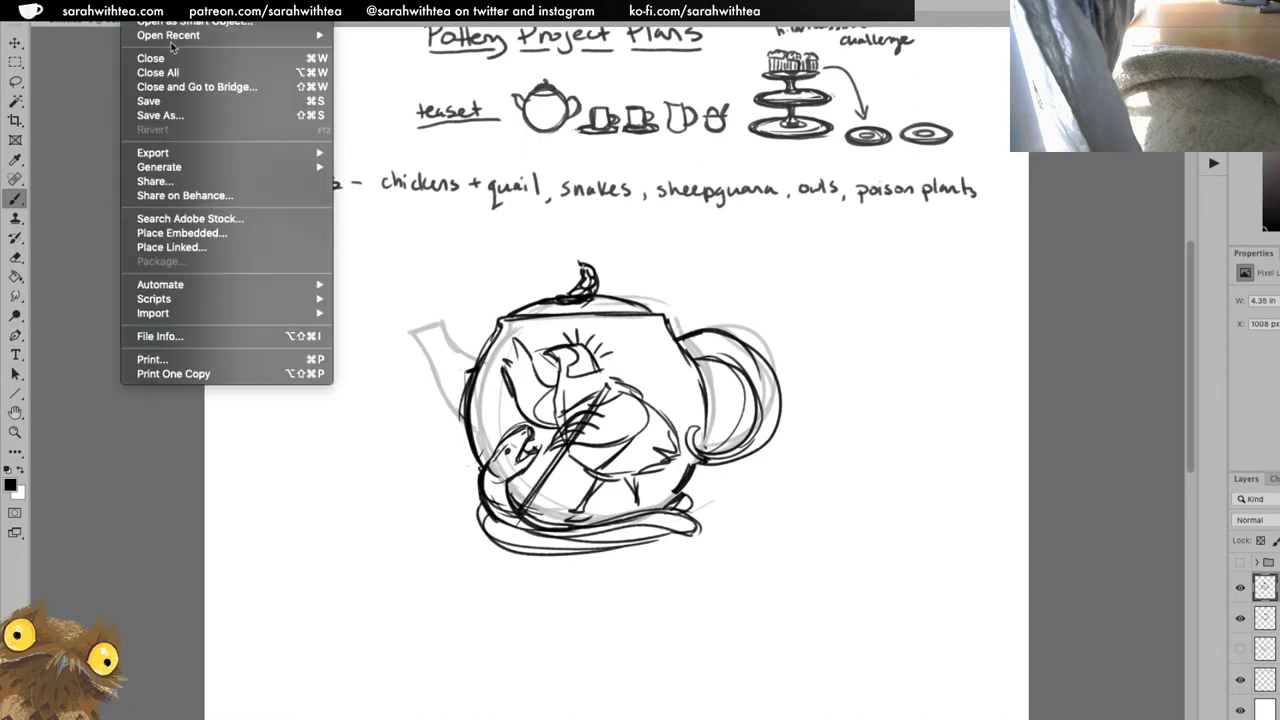
Save the document as potterychallenge.psd in the Daily Sketches folder.
{"action": "left_click", "coordinate": [162, 104]}
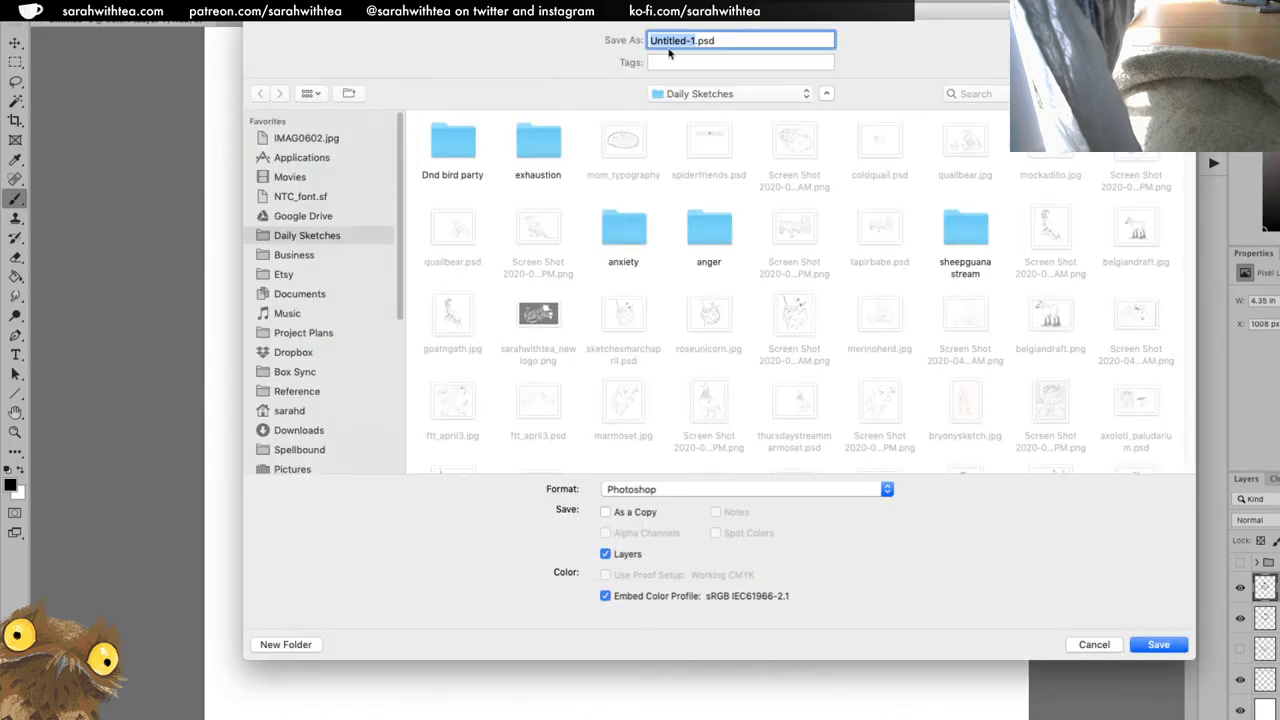
{"action": "type", "text": "potterychil"}
{"action": "key", "text": "BackSpace"}
{"action": "key", "text": "BackSpace"}
{"action": "type", "text": "allenge"}
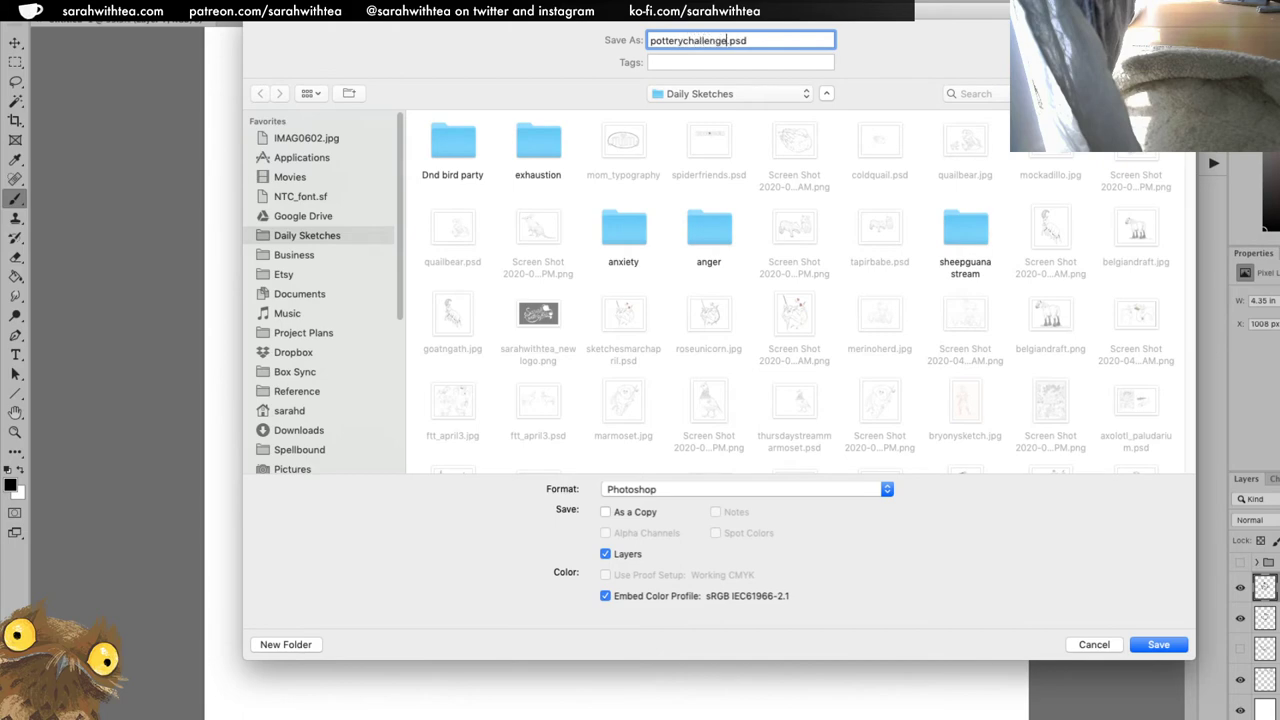
{"action": "key", "text": "Return"}
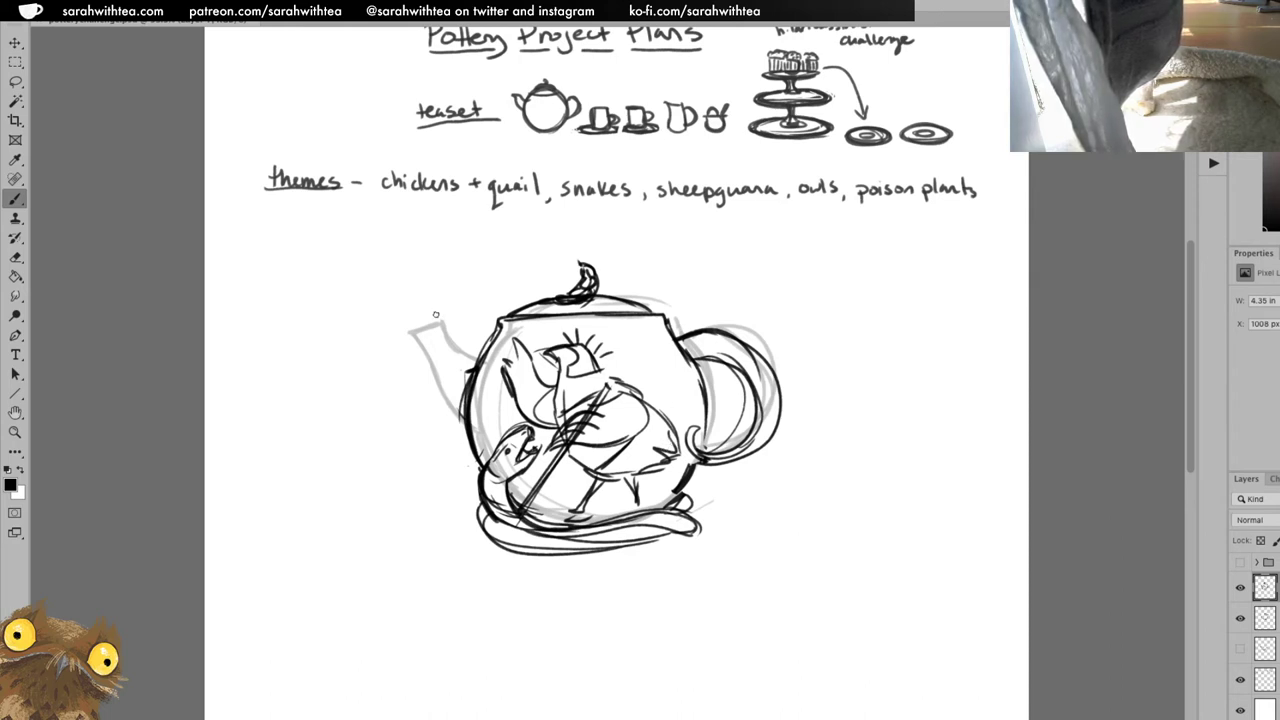
Erase the stray marks beside the body outline near the spout base, and darken the feathered tip of the bird's raised wing.
{"action": "key", "text": "e"}
{"action": "mouse_move", "coordinate": [453, 417]}
{"action": "left_mouse_down"}
{"action": "mouse_move", "coordinate": [463, 380]}
{"action": "mouse_move", "coordinate": [458, 445]}
{"action": "left_mouse_up"}
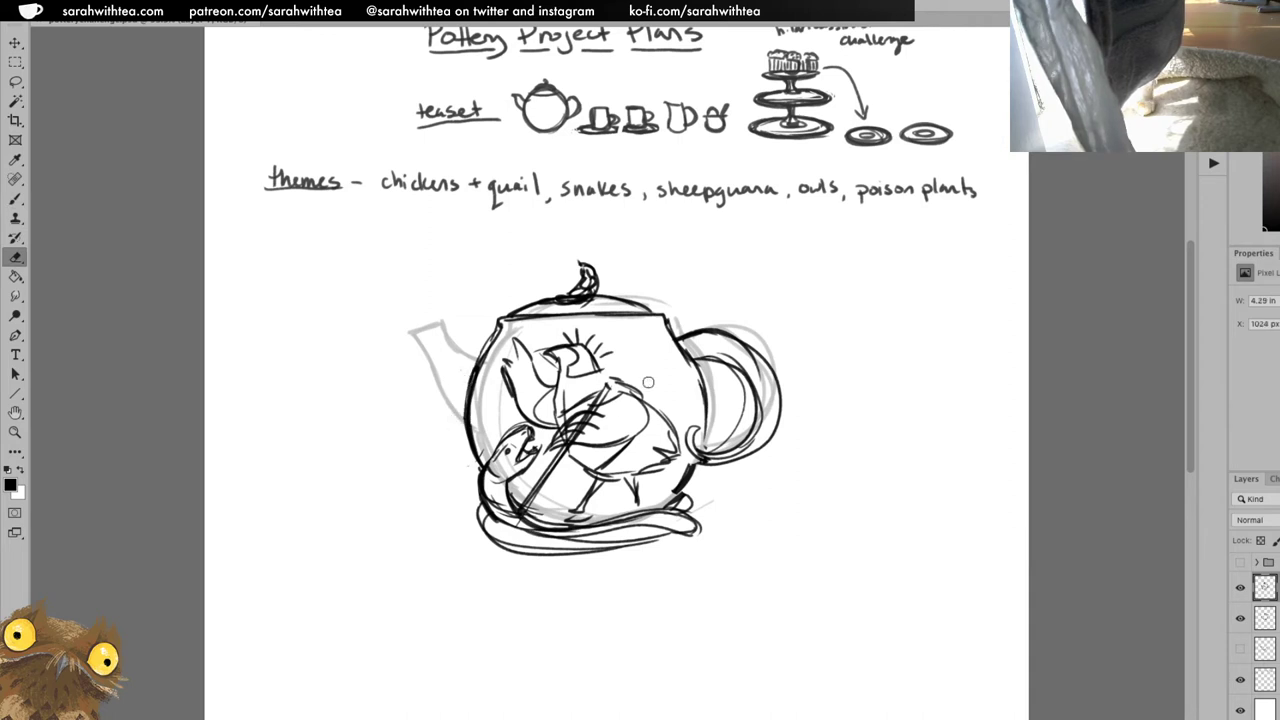
{"action": "key", "text": "b"}
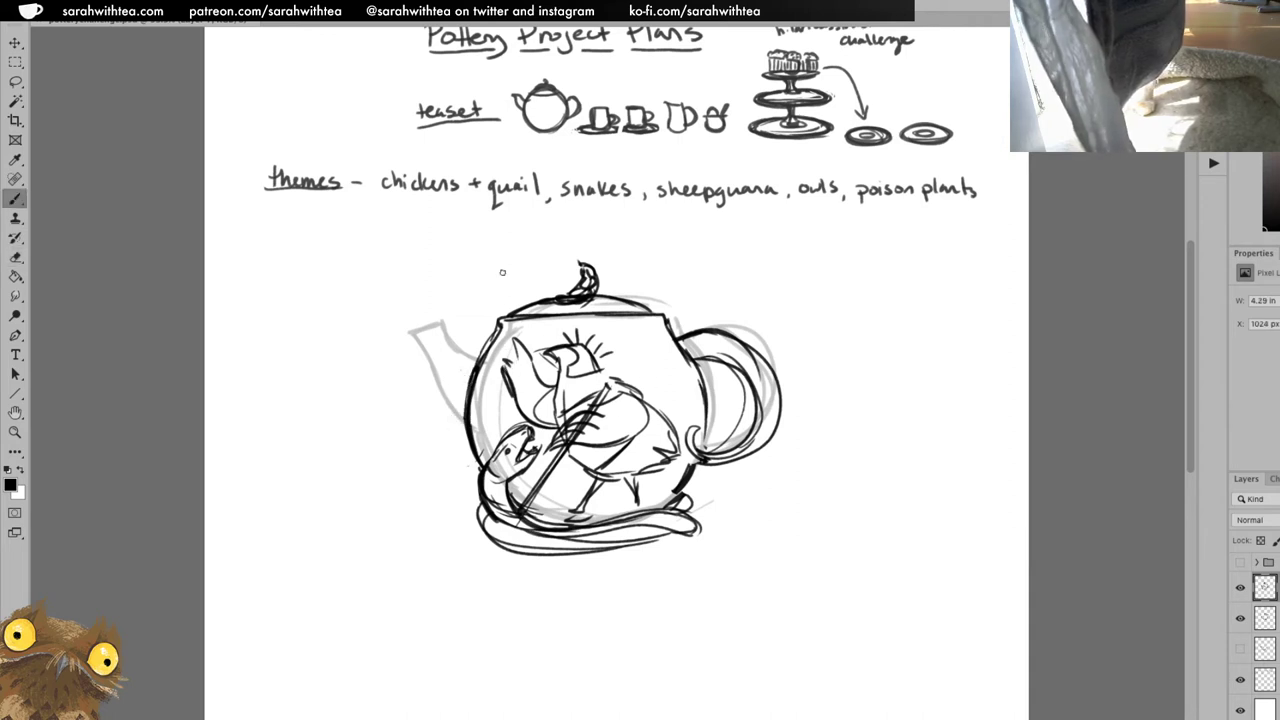
{"action": "left_click_drag", "start_coordinate": [504, 356], "coordinate": [532, 420]}
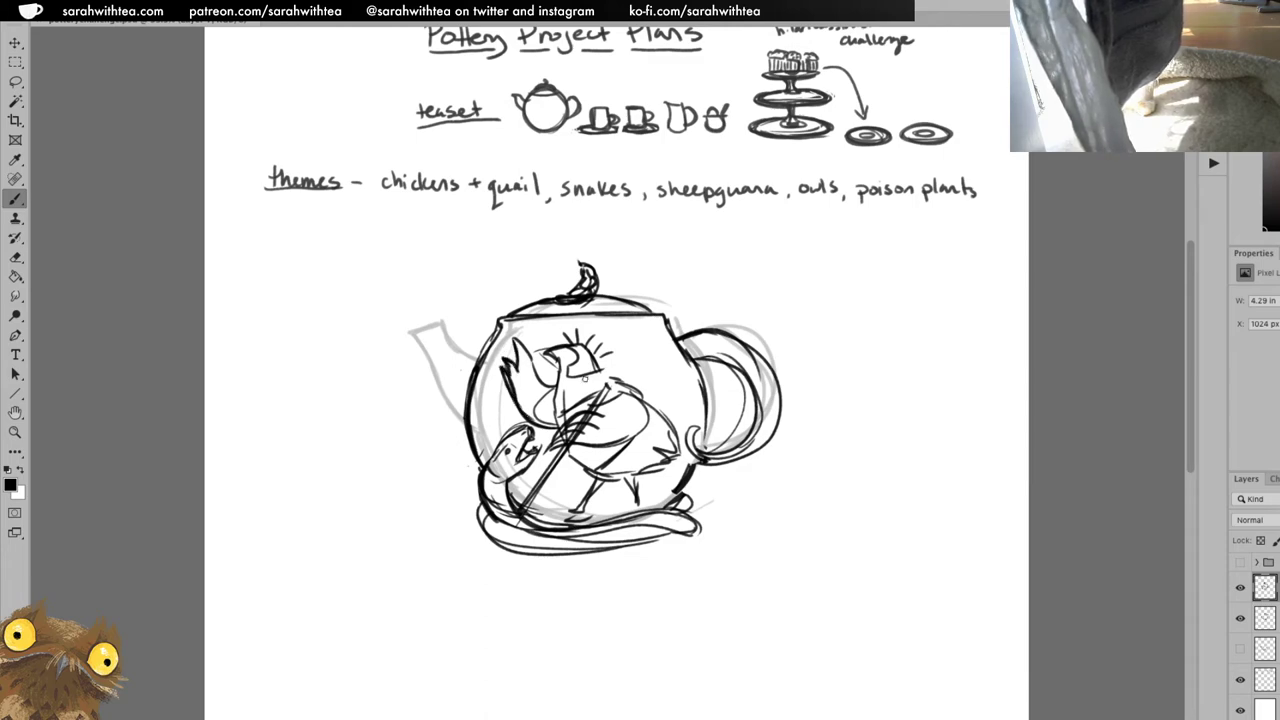
Redraw the bird's crest as a fan of rounded feathers, and outline the spout over the faded guide.
{"action": "key", "text": "r"}
{"action": "mouse_move", "coordinate": [546, 368]}
{"action": "left_mouse_down"}
{"action": "mouse_move", "coordinate": [600, 330]}
{"action": "mouse_move", "coordinate": [546, 368]}
{"action": "left_mouse_up"}
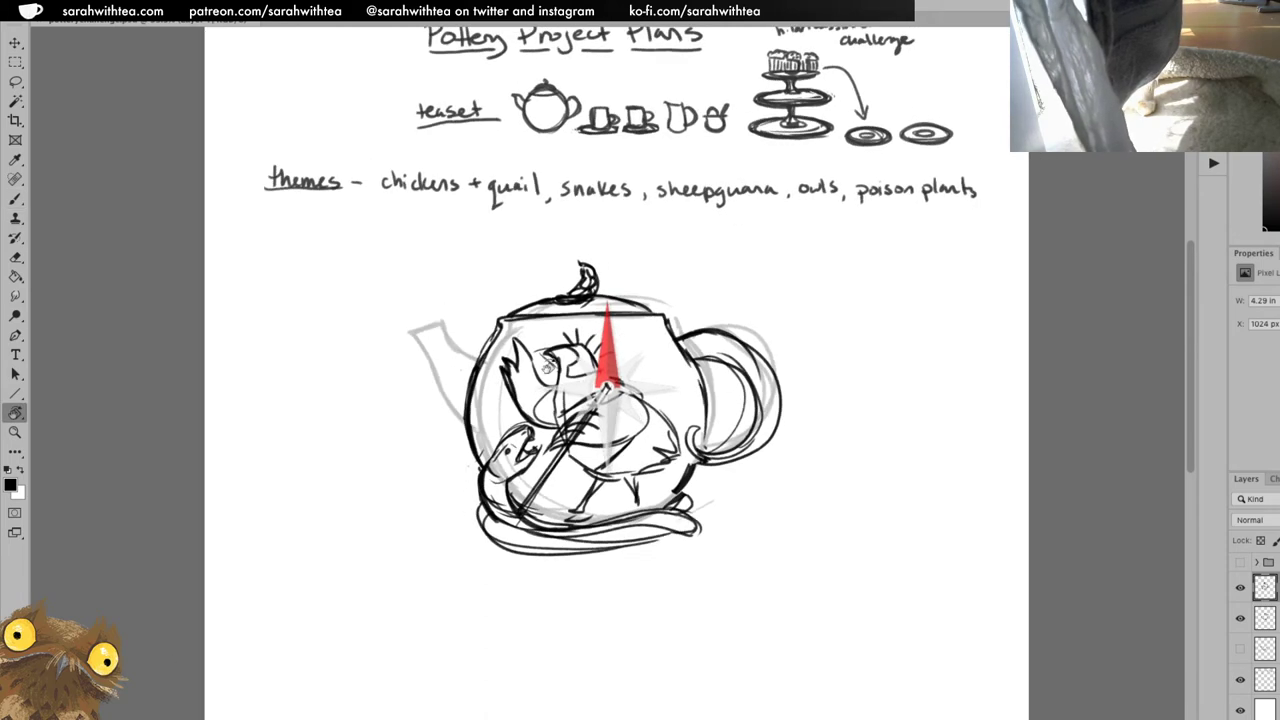
{"action": "key", "text": "e"}
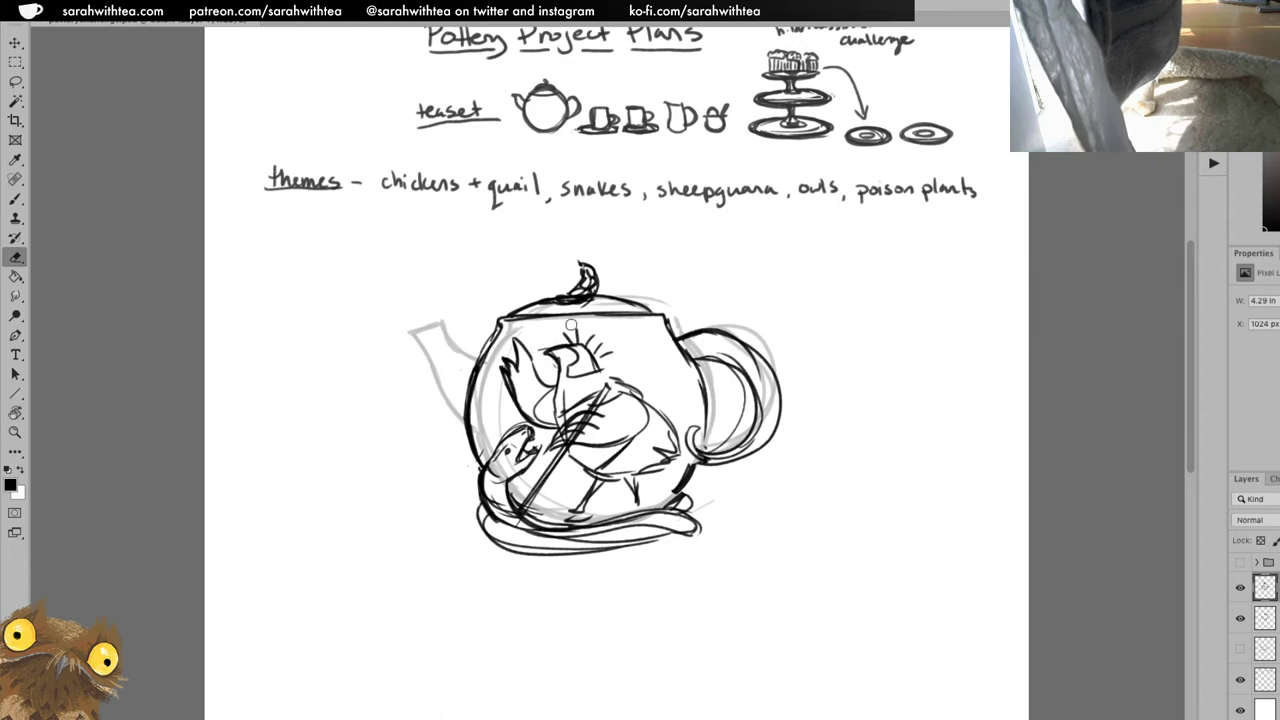
{"action": "key", "text": "b"}
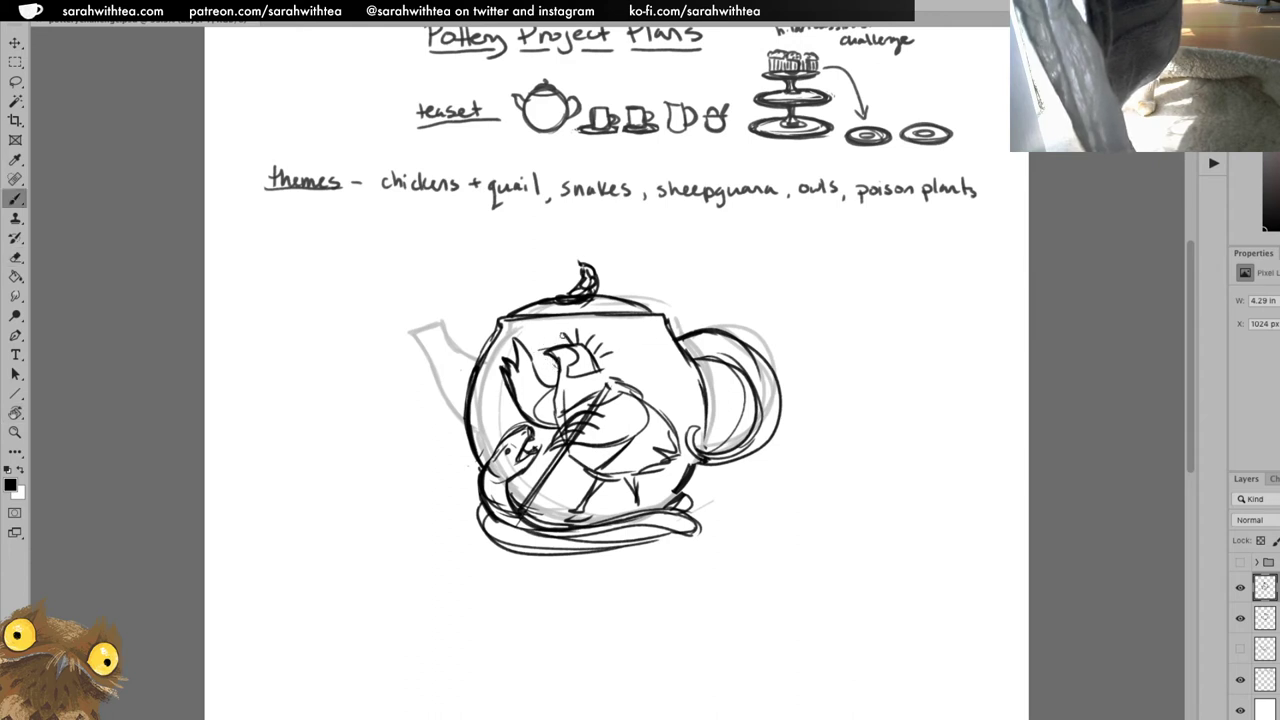
{"action": "left_click_drag", "start_coordinate": [555, 321], "coordinate": [562, 339]}
{"action": "mouse_move", "coordinate": [568, 320]}
{"action": "left_mouse_down"}
{"action": "mouse_move", "coordinate": [571, 338]}
{"action": "mouse_move", "coordinate": [594, 343]}
{"action": "left_mouse_up"}
{"action": "left_click_drag", "start_coordinate": [610, 330], "coordinate": [603, 350]}
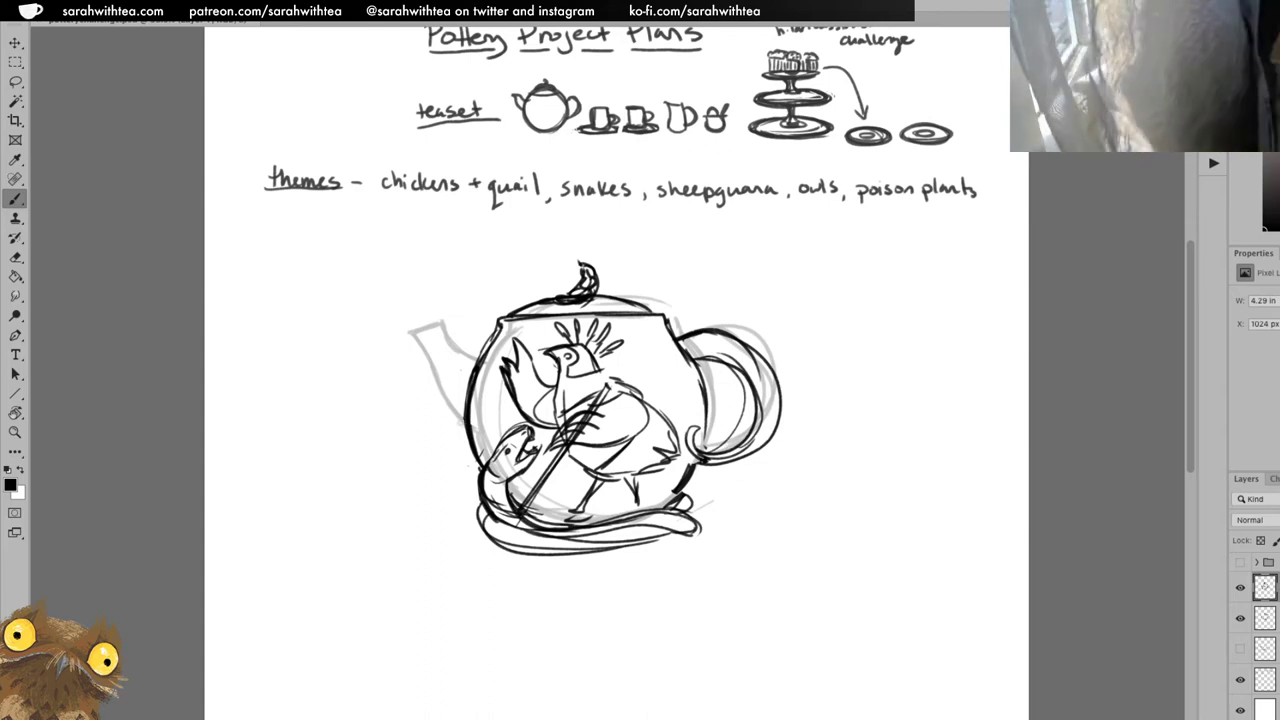
{"action": "mouse_move", "coordinate": [466, 428]}
{"action": "left_mouse_down"}
{"action": "mouse_move", "coordinate": [410, 336]}
{"action": "mouse_move", "coordinate": [426, 326]}
{"action": "mouse_move", "coordinate": [447, 323]}
{"action": "mouse_move", "coordinate": [482, 357]}
{"action": "mouse_move", "coordinate": [412, 338]}
{"action": "mouse_move", "coordinate": [450, 412]}
{"action": "left_mouse_up"}
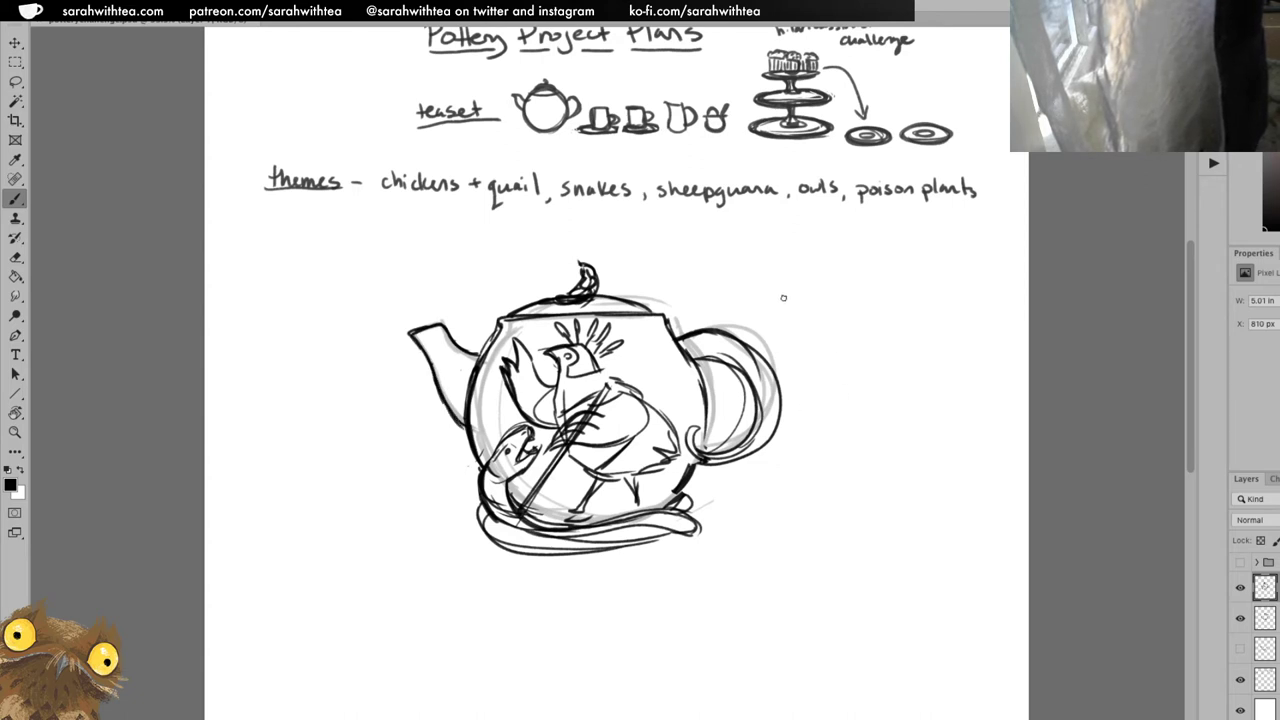
Sketch a small round teapot thumbnail above the large handle, with a shield emblem, lid knob, spout and handle.
{"action": "mouse_move", "coordinate": [762, 303]}
{"action": "left_mouse_down"}
{"action": "mouse_move", "coordinate": [806, 311]}
{"action": "mouse_move", "coordinate": [791, 262]}
{"action": "mouse_move", "coordinate": [773, 280]}
{"action": "mouse_move", "coordinate": [785, 312]}
{"action": "mouse_move", "coordinate": [803, 282]}
{"action": "mouse_move", "coordinate": [779, 270]}
{"action": "mouse_move", "coordinate": [797, 276]}
{"action": "mouse_move", "coordinate": [784, 281]}
{"action": "mouse_move", "coordinate": [790, 295]}
{"action": "mouse_move", "coordinate": [794, 277]}
{"action": "left_mouse_up"}
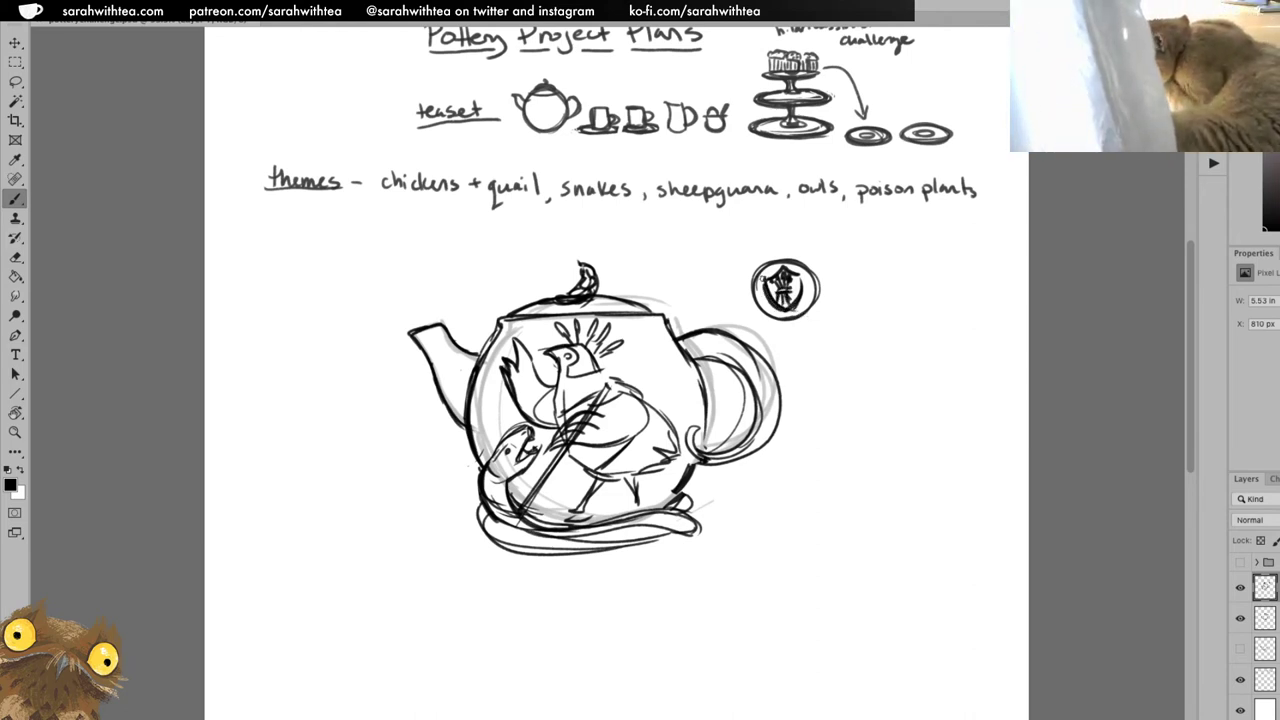
{"action": "mouse_move", "coordinate": [799, 272]}
{"action": "left_mouse_down"}
{"action": "mouse_move", "coordinate": [804, 308]}
{"action": "mouse_move", "coordinate": [782, 318]}
{"action": "left_mouse_up"}
{"action": "mouse_move", "coordinate": [771, 257]}
{"action": "left_mouse_down"}
{"action": "mouse_move", "coordinate": [794, 259]}
{"action": "mouse_move", "coordinate": [786, 242]}
{"action": "left_mouse_up"}
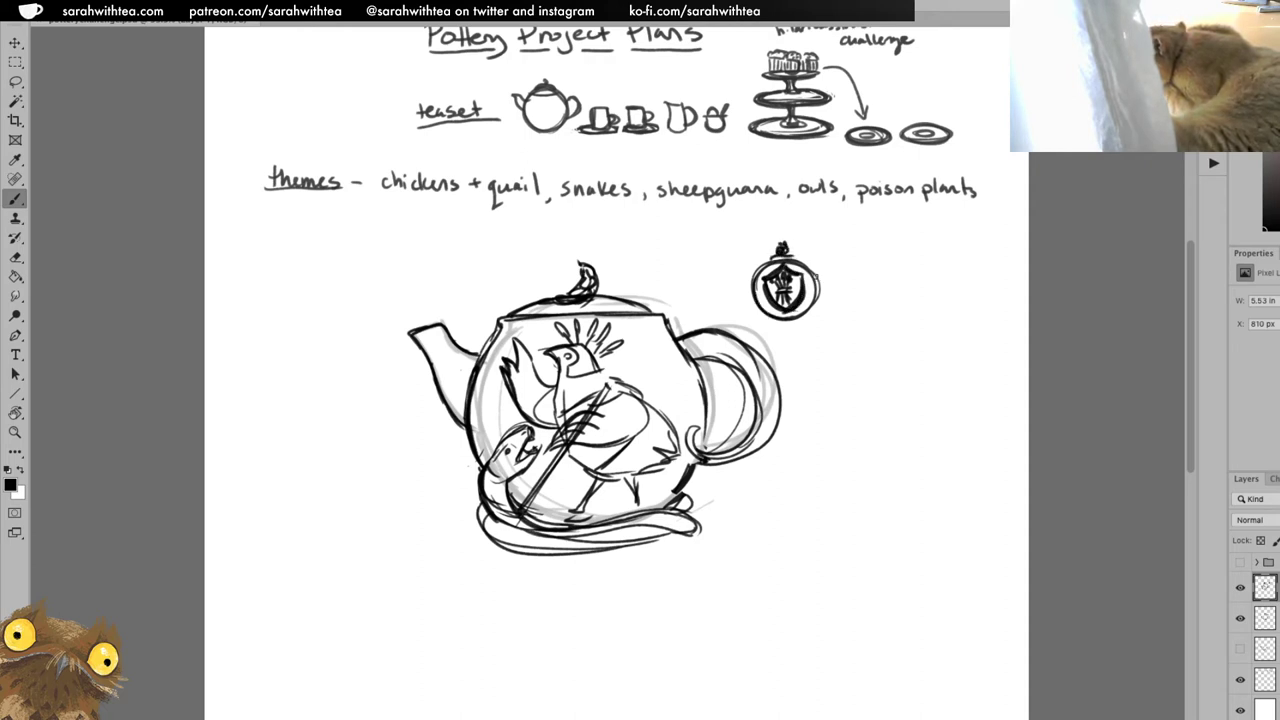
{"action": "mouse_move", "coordinate": [766, 318]}
{"action": "left_mouse_down"}
{"action": "mouse_move", "coordinate": [810, 300]}
{"action": "mouse_move", "coordinate": [805, 262]}
{"action": "mouse_move", "coordinate": [785, 262]}
{"action": "mouse_move", "coordinate": [765, 290]}
{"action": "mouse_move", "coordinate": [773, 313]}
{"action": "mouse_move", "coordinate": [822, 268]}
{"action": "mouse_move", "coordinate": [816, 305]}
{"action": "mouse_move", "coordinate": [772, 318]}
{"action": "mouse_move", "coordinate": [754, 272]}
{"action": "left_mouse_up"}
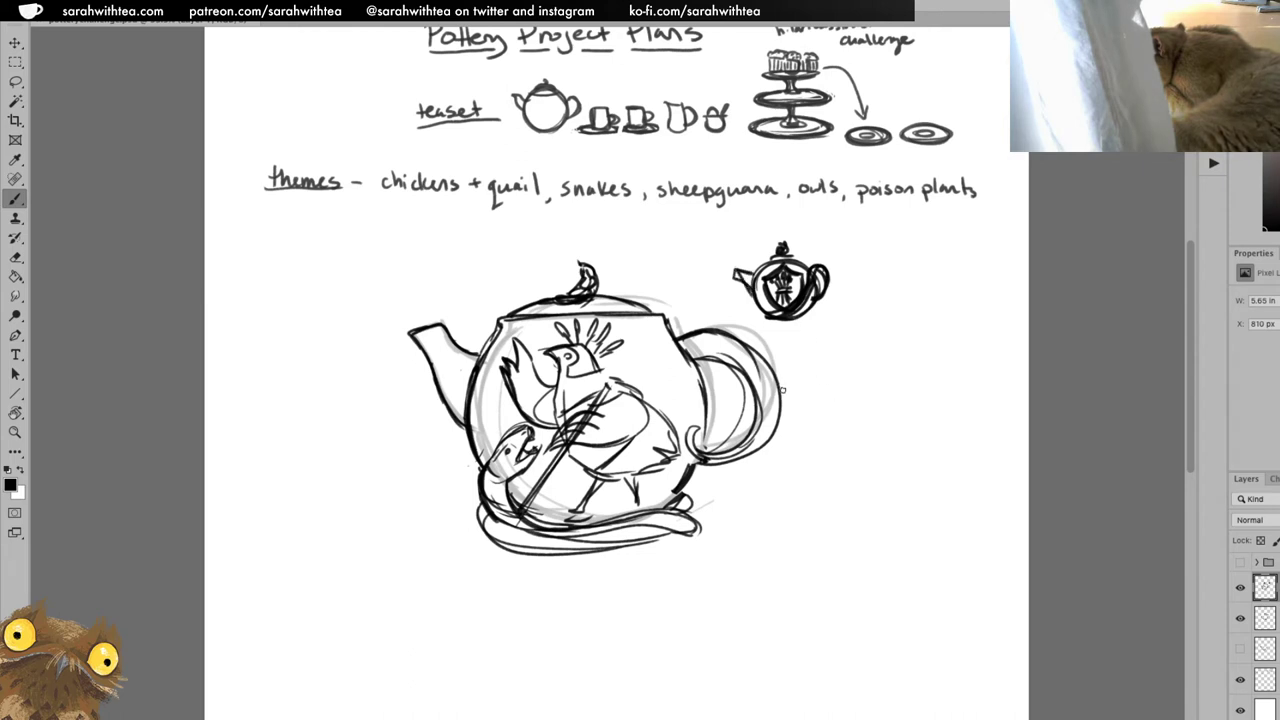
Reshape the thumbnail teapot's spout, and rework the shield emblem with a snake band curving around the body.
{"action": "key", "text": "e"}
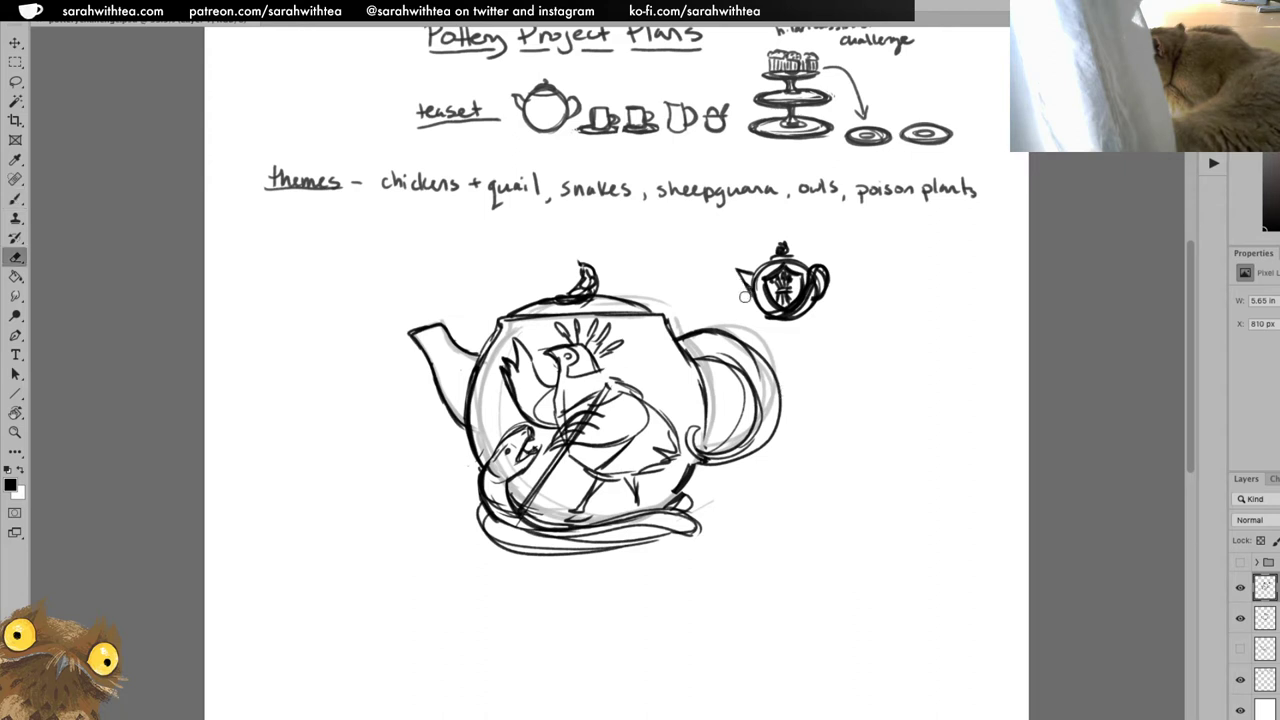
{"action": "key", "text": "b"}
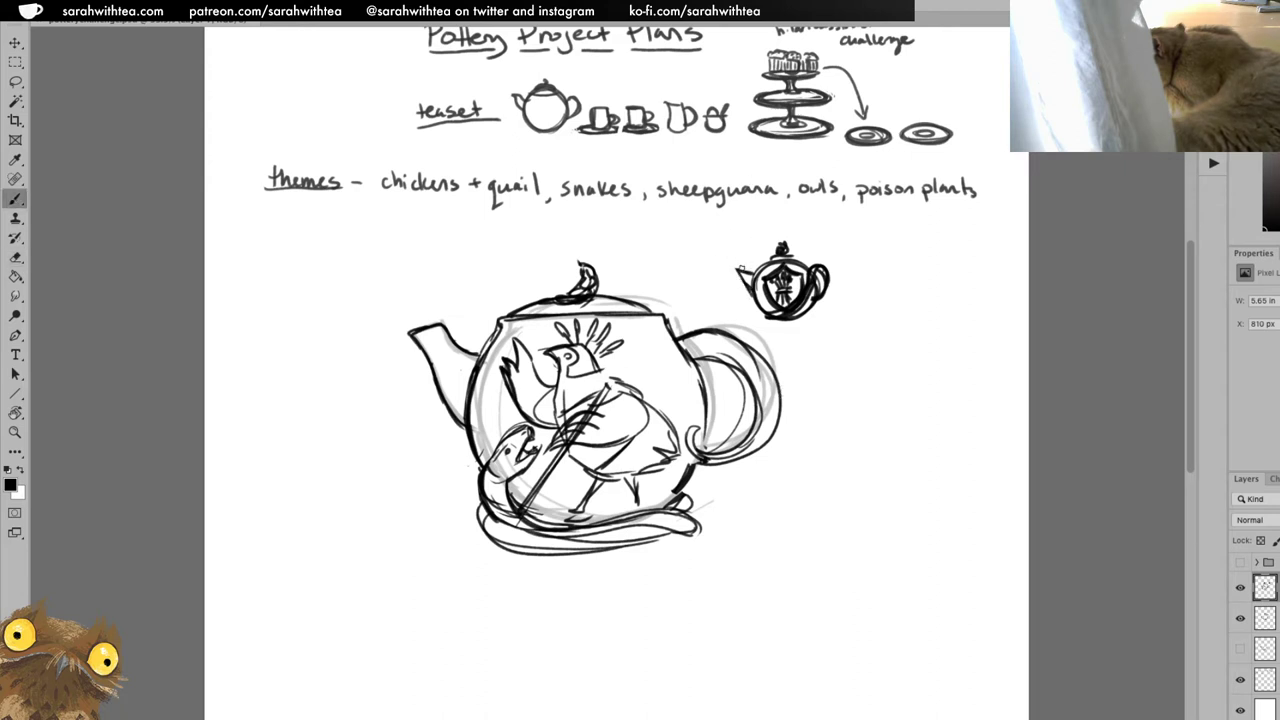
{"action": "mouse_move", "coordinate": [736, 266]}
{"action": "left_mouse_down"}
{"action": "mouse_move", "coordinate": [754, 276]}
{"action": "mouse_move", "coordinate": [752, 298]}
{"action": "mouse_move", "coordinate": [796, 300]}
{"action": "mouse_move", "coordinate": [812, 264]}
{"action": "left_mouse_up"}
{"action": "key", "text": "e"}
{"action": "key", "text": "b"}
{"action": "mouse_move", "coordinate": [776, 308]}
{"action": "left_mouse_down"}
{"action": "mouse_move", "coordinate": [796, 294]}
{"action": "mouse_move", "coordinate": [760, 304]}
{"action": "mouse_move", "coordinate": [764, 284]}
{"action": "mouse_move", "coordinate": [780, 310]}
{"action": "left_mouse_up"}
{"action": "key", "text": "e"}
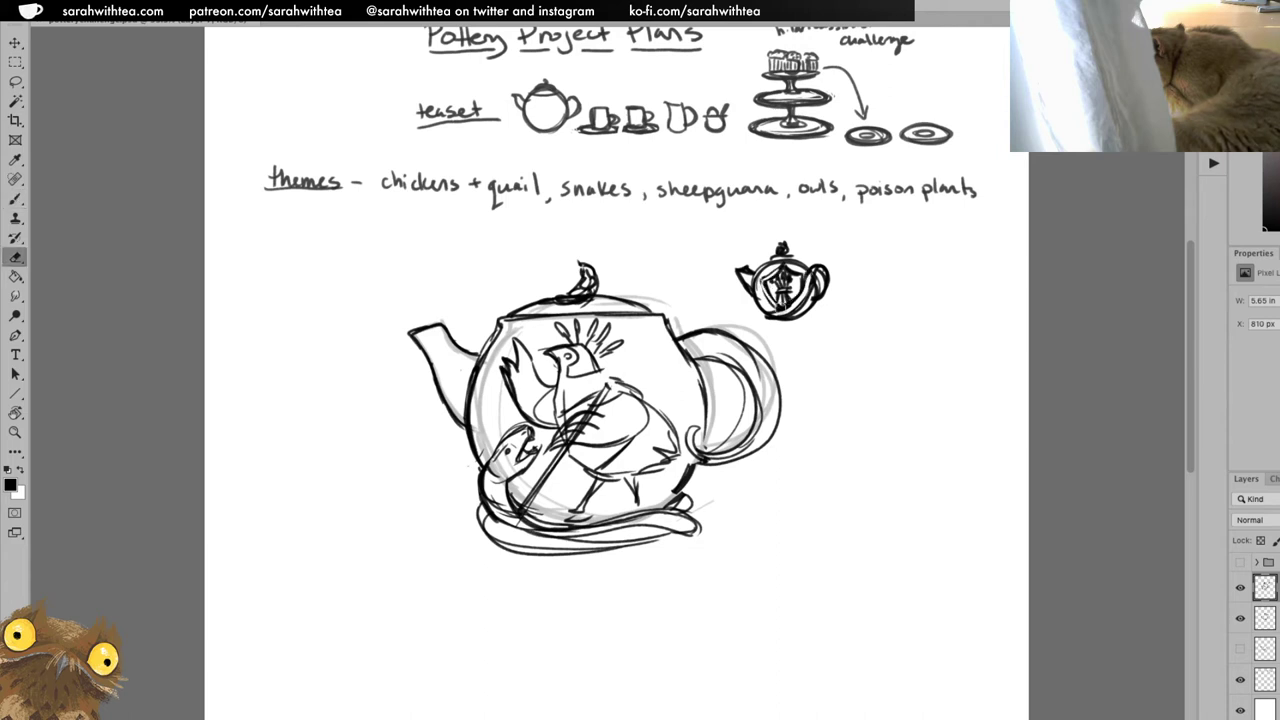
{"action": "left_click_drag", "start_coordinate": [784, 262], "coordinate": [782, 312]}
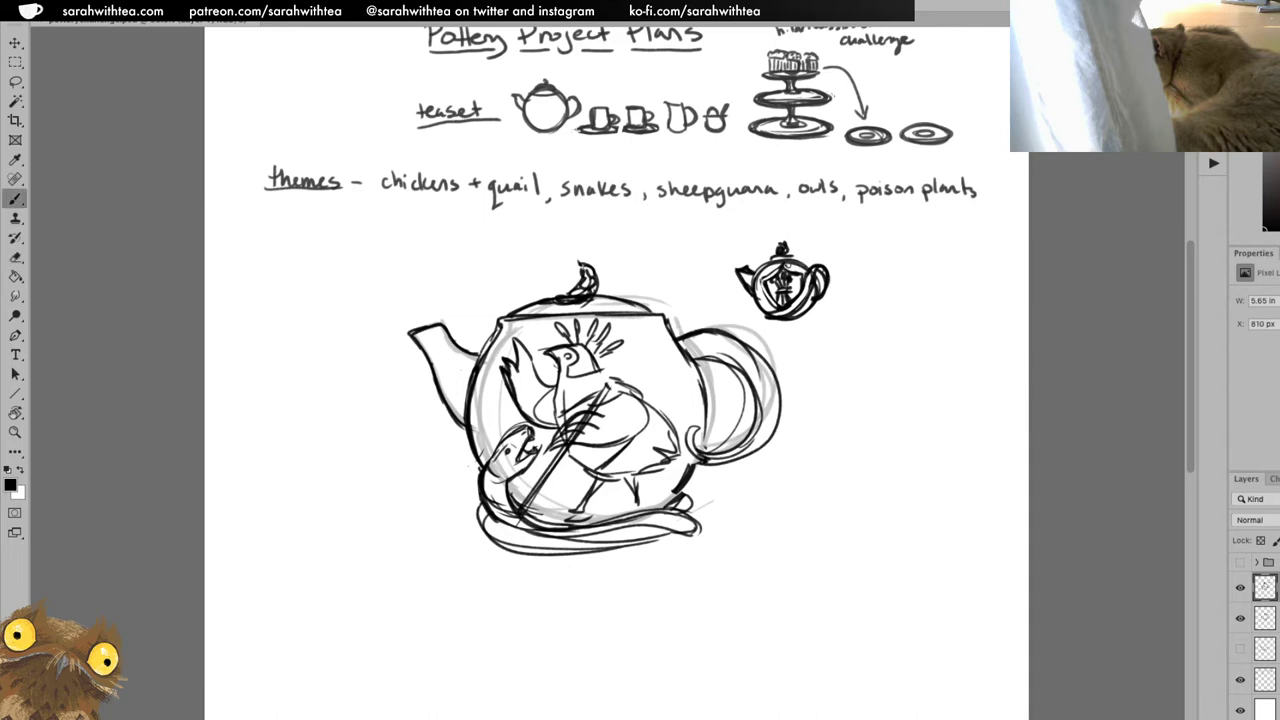
{"action": "key", "text": "b"}
{"action": "left_click_drag", "start_coordinate": [796, 276], "coordinate": [788, 314]}
Hide the faded guide layer and move the teapot sketches toward the page's left margin.
{"action": "left_click", "coordinate": [1240, 618]}
{"action": "key", "text": "z"}
{"action": "left_click", "coordinate": [792, 437], "text": "alt"}
{"action": "key", "text": "v"}
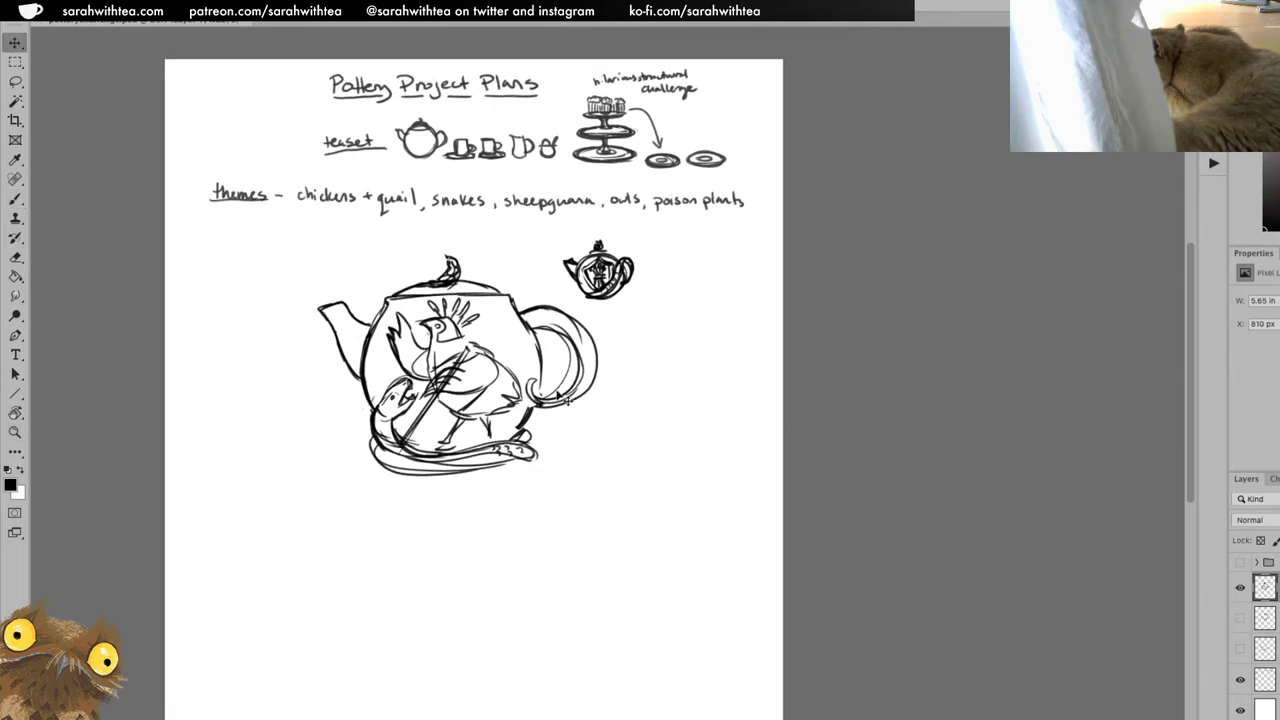
{"action": "mouse_move", "coordinate": [562, 396]}
{"action": "left_mouse_down"}
{"action": "mouse_move", "coordinate": [420, 389]}
{"action": "mouse_move", "coordinate": [439, 383]}
{"action": "left_mouse_up"}
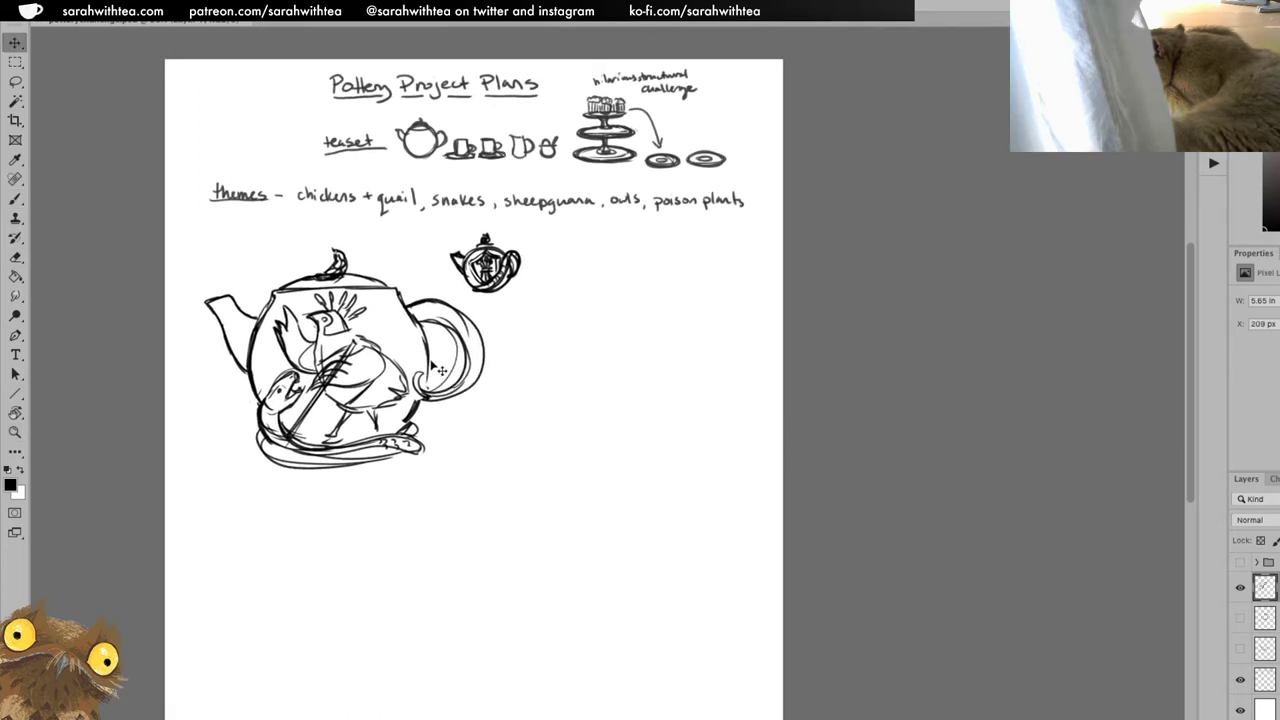
{"action": "key", "text": "b"}
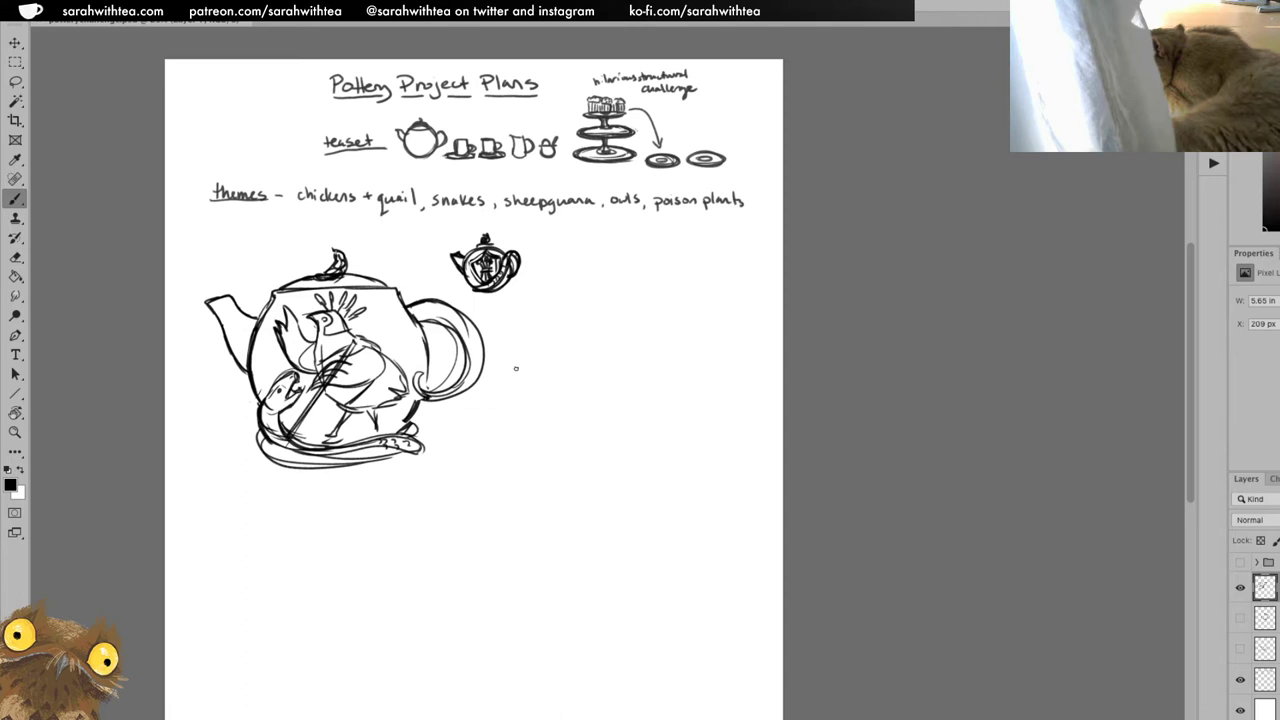
{"action": "key", "text": "z"}
{"action": "mouse_move", "coordinate": [531, 349]}
{"action": "left_mouse_down"}
{"action": "mouse_move", "coordinate": [676, 366]}
{"action": "mouse_move", "coordinate": [757, 413]}
{"action": "mouse_move", "coordinate": [784, 341]}
{"action": "mouse_move", "coordinate": [710, 379]}
{"action": "mouse_move", "coordinate": [780, 337]}
{"action": "left_mouse_up"}
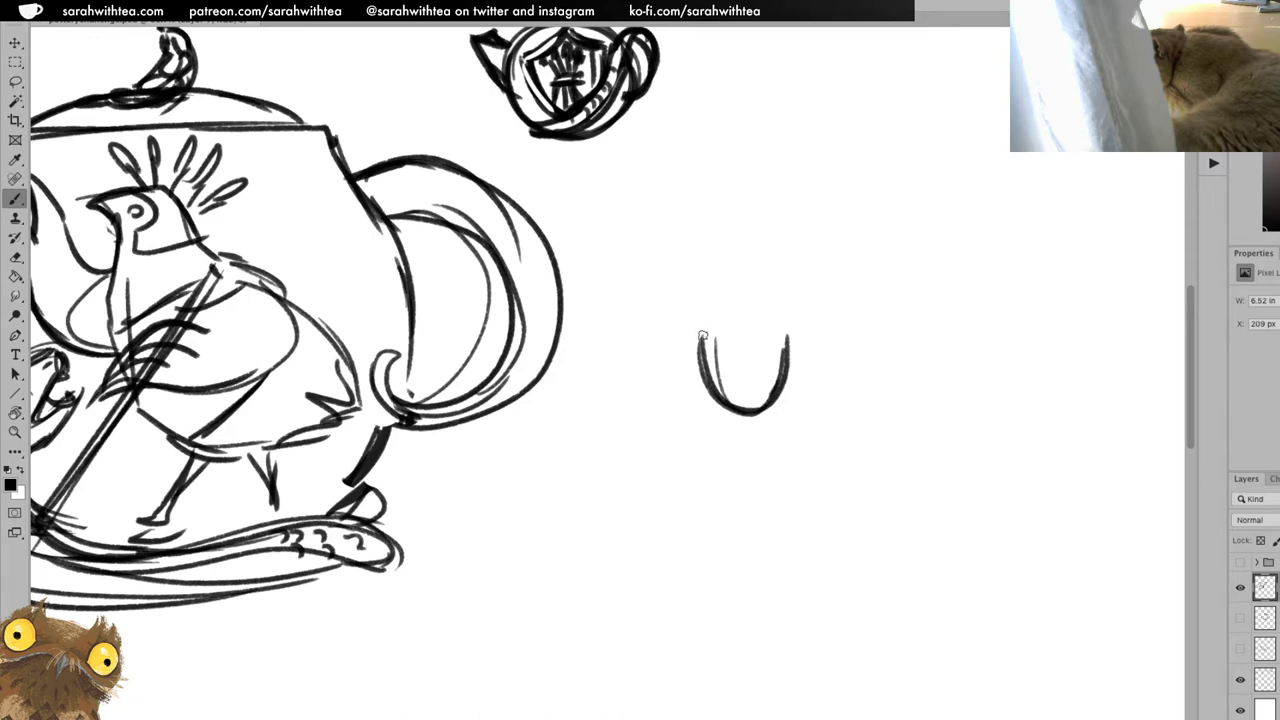
{"action": "mouse_move", "coordinate": [700, 338]}
{"action": "left_mouse_down"}
{"action": "mouse_move", "coordinate": [765, 327]}
{"action": "mouse_move", "coordinate": [784, 339]}
{"action": "mouse_move", "coordinate": [784, 327]}
{"action": "mouse_move", "coordinate": [701, 334]}
{"action": "mouse_move", "coordinate": [697, 354]}
{"action": "mouse_move", "coordinate": [765, 389]}
{"action": "mouse_move", "coordinate": [724, 416]}
{"action": "mouse_move", "coordinate": [706, 372]}
{"action": "mouse_move", "coordinate": [701, 388]}
{"action": "mouse_move", "coordinate": [711, 381]}
{"action": "mouse_move", "coordinate": [748, 416]}
{"action": "mouse_move", "coordinate": [788, 382]}
{"action": "mouse_move", "coordinate": [766, 437]}
{"action": "mouse_move", "coordinate": [789, 389]}
{"action": "mouse_move", "coordinate": [768, 441]}
{"action": "mouse_move", "coordinate": [764, 421]}
{"action": "mouse_move", "coordinate": [724, 406]}
{"action": "mouse_move", "coordinate": [732, 424]}
{"action": "mouse_move", "coordinate": [695, 392]}
{"action": "mouse_move", "coordinate": [723, 465]}
{"action": "left_mouse_up"}
{"action": "mouse_move", "coordinate": [714, 388]}
{"action": "left_mouse_down"}
{"action": "mouse_move", "coordinate": [779, 385]}
{"action": "mouse_move", "coordinate": [782, 423]}
{"action": "mouse_move", "coordinate": [787, 385]}
{"action": "mouse_move", "coordinate": [766, 448]}
{"action": "left_mouse_up"}
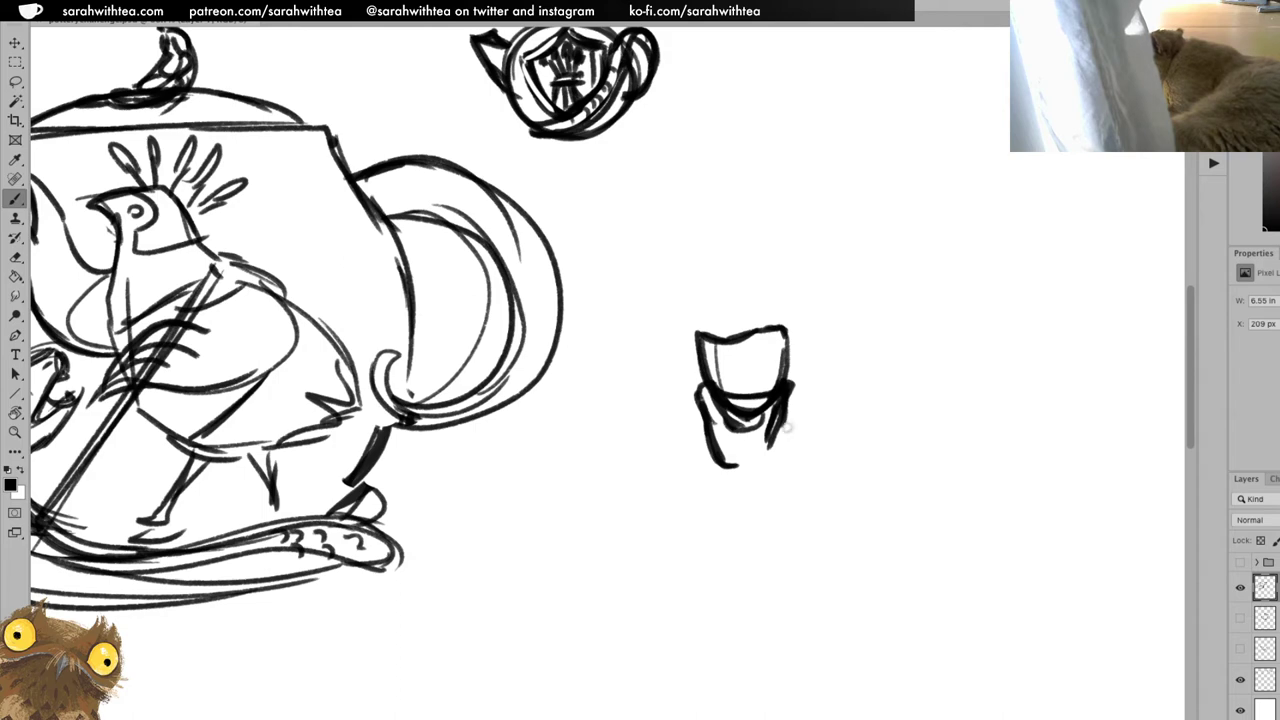
{"action": "key", "text": "l"}
{"action": "mouse_move", "coordinate": [807, 400]}
{"action": "left_mouse_down"}
{"action": "mouse_move", "coordinate": [724, 292]}
{"action": "mouse_move", "coordinate": [829, 380]}
{"action": "left_mouse_up"}
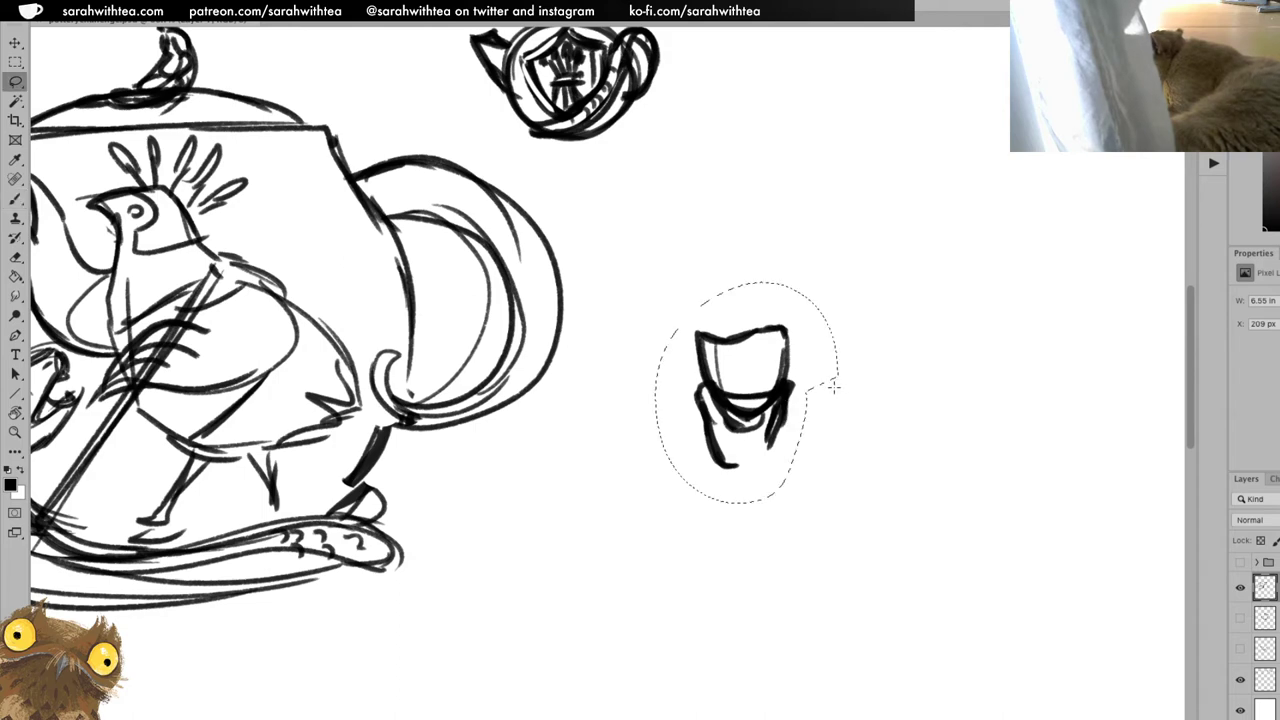
{"action": "key", "text": "Delete"}
{"action": "key", "text": "ctrl+d"}
Sketch a jagged-rimmed eggshell cup held in a snake's open jaws, beside the large teapot.
{"action": "key", "text": "b"}
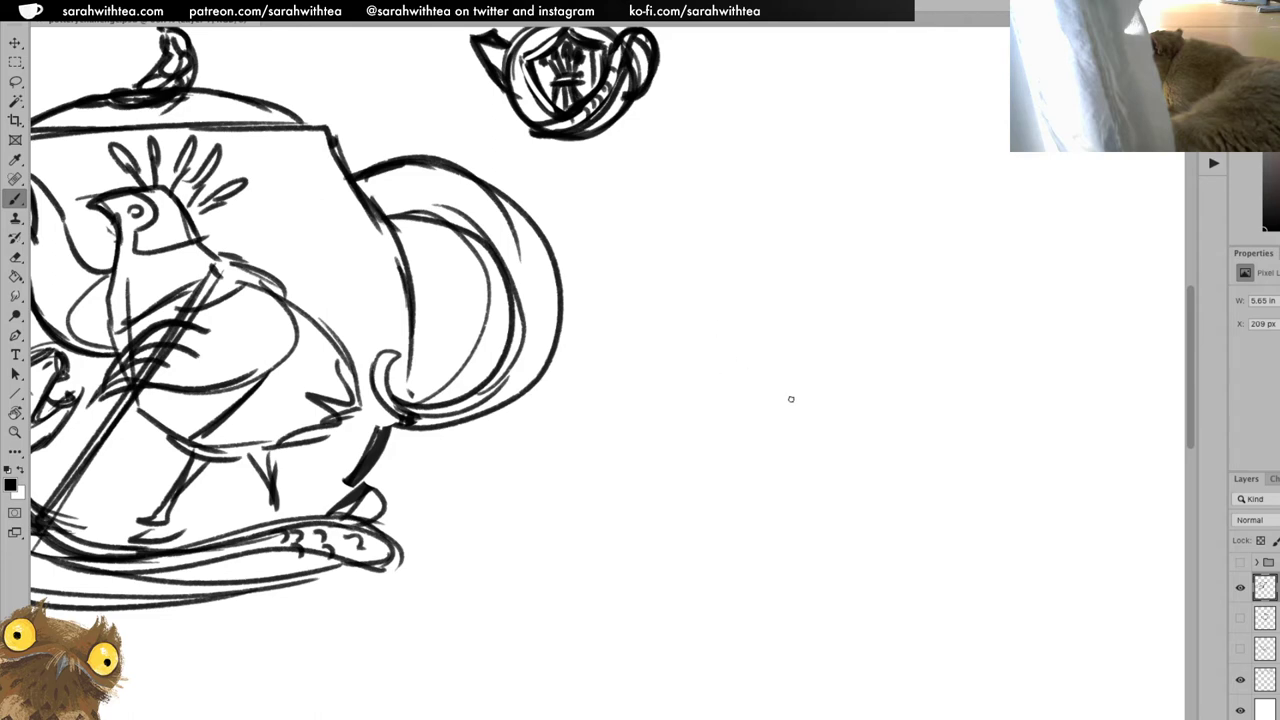
{"action": "mouse_move", "coordinate": [827, 381]}
{"action": "left_mouse_down"}
{"action": "mouse_move", "coordinate": [823, 419]}
{"action": "mouse_move", "coordinate": [827, 383]}
{"action": "mouse_move", "coordinate": [811, 406]}
{"action": "mouse_move", "coordinate": [813, 387]}
{"action": "mouse_move", "coordinate": [800, 430]}
{"action": "mouse_move", "coordinate": [815, 416]}
{"action": "mouse_move", "coordinate": [767, 428]}
{"action": "mouse_move", "coordinate": [777, 395]}
{"action": "mouse_move", "coordinate": [785, 431]}
{"action": "mouse_move", "coordinate": [745, 398]}
{"action": "mouse_move", "coordinate": [798, 452]}
{"action": "left_mouse_up"}
{"action": "mouse_move", "coordinate": [742, 392]}
{"action": "left_mouse_down"}
{"action": "mouse_move", "coordinate": [782, 456]}
{"action": "mouse_move", "coordinate": [757, 438]}
{"action": "mouse_move", "coordinate": [789, 453]}
{"action": "mouse_move", "coordinate": [826, 438]}
{"action": "left_mouse_up"}
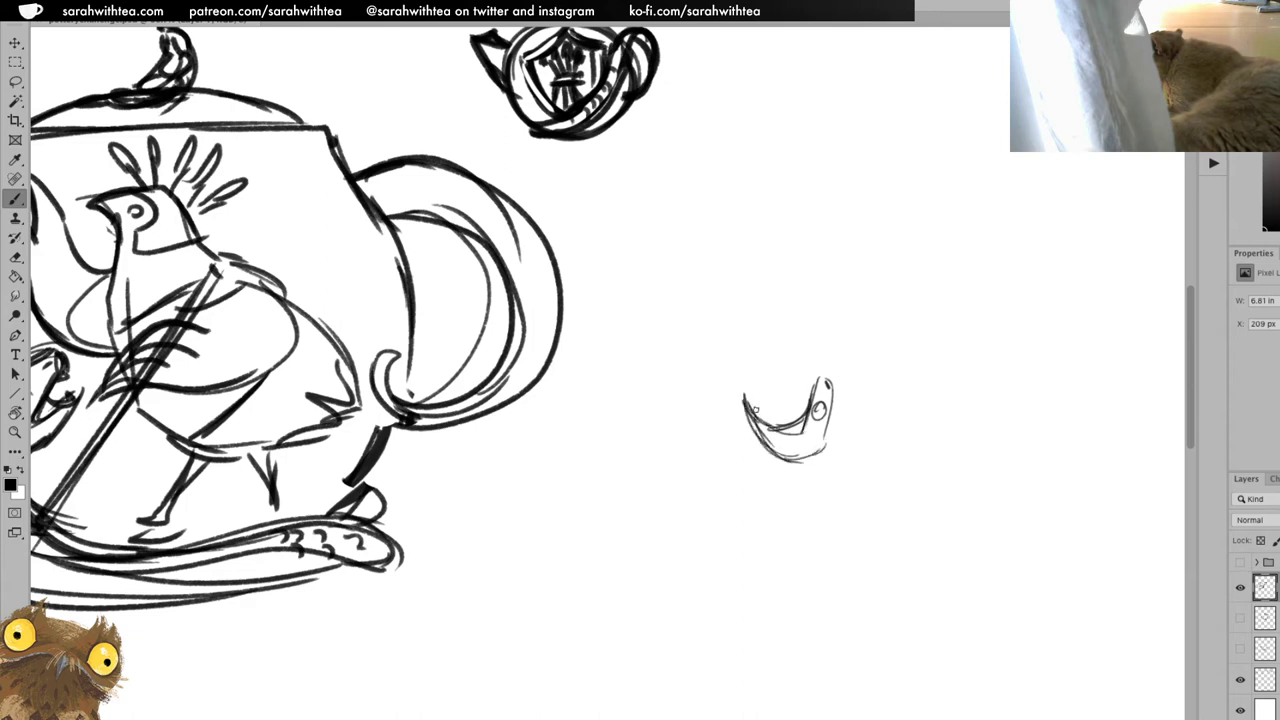
{"action": "mouse_move", "coordinate": [760, 414]}
{"action": "left_mouse_down"}
{"action": "mouse_move", "coordinate": [736, 347]}
{"action": "mouse_move", "coordinate": [820, 335]}
{"action": "mouse_move", "coordinate": [817, 386]}
{"action": "mouse_move", "coordinate": [769, 405]}
{"action": "mouse_move", "coordinate": [736, 381]}
{"action": "mouse_move", "coordinate": [732, 348]}
{"action": "mouse_move", "coordinate": [822, 330]}
{"action": "mouse_move", "coordinate": [816, 404]}
{"action": "mouse_move", "coordinate": [832, 409]}
{"action": "mouse_move", "coordinate": [794, 441]}
{"action": "mouse_move", "coordinate": [740, 404]}
{"action": "mouse_move", "coordinate": [790, 473]}
{"action": "mouse_move", "coordinate": [748, 482]}
{"action": "left_mouse_up"}
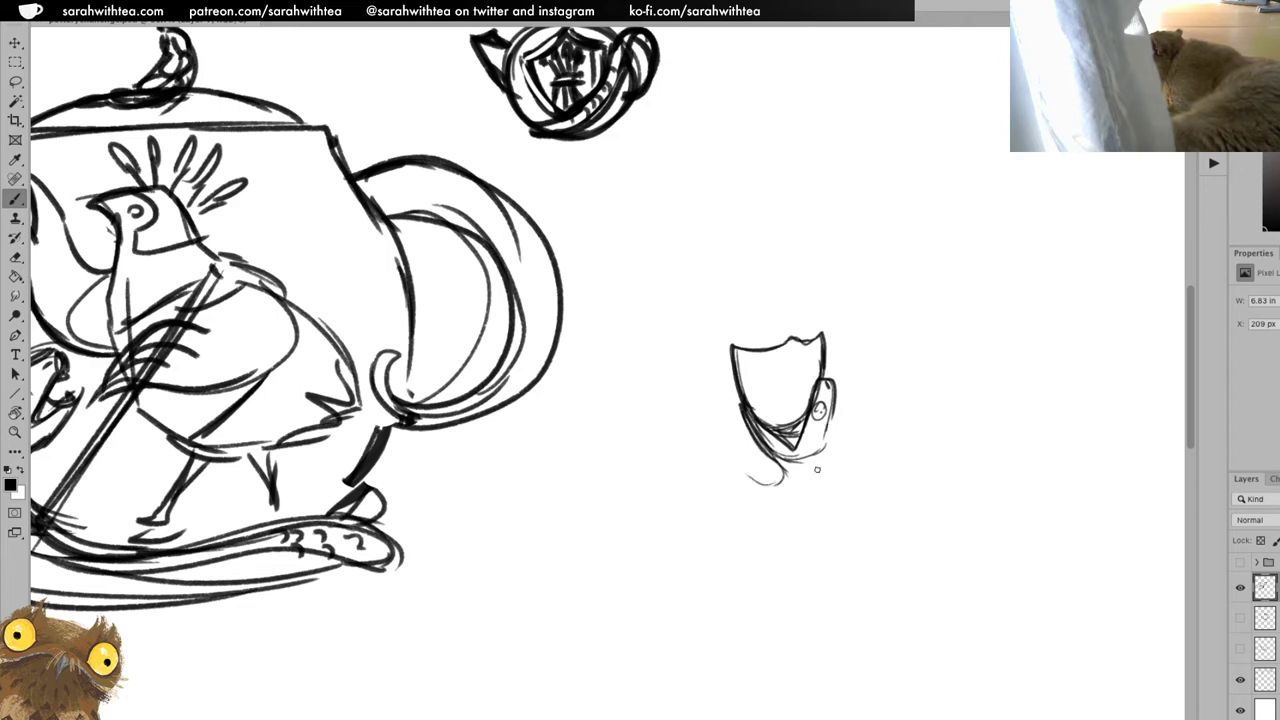
{"action": "mouse_move", "coordinate": [826, 428]}
{"action": "left_mouse_down"}
{"action": "mouse_move", "coordinate": [796, 488]}
{"action": "mouse_move", "coordinate": [786, 480]}
{"action": "left_mouse_up"}
Select the snake's eye and the part of its head beside the cup, and shift them slightly down.
{"action": "key", "text": "l"}
{"action": "mouse_move", "coordinate": [840, 362]}
{"action": "left_mouse_down"}
{"action": "mouse_move", "coordinate": [812, 392]}
{"action": "mouse_move", "coordinate": [851, 408]}
{"action": "mouse_move", "coordinate": [846, 380]}
{"action": "mouse_move", "coordinate": [818, 382]}
{"action": "mouse_move", "coordinate": [836, 384]}
{"action": "mouse_move", "coordinate": [800, 430]}
{"action": "mouse_move", "coordinate": [808, 414]}
{"action": "mouse_move", "coordinate": [772, 455]}
{"action": "mouse_move", "coordinate": [724, 470]}
{"action": "mouse_move", "coordinate": [808, 496]}
{"action": "mouse_move", "coordinate": [748, 438]}
{"action": "mouse_move", "coordinate": [784, 506]}
{"action": "left_mouse_up"}
{"action": "key", "text": "v"}
{"action": "key", "text": "ctrl+d"}
Draw the snake's neck curving down from the cup into a coiled base, undoing the oversized outer ovals.
{"action": "key", "text": "b"}
{"action": "mouse_move", "coordinate": [826, 450]}
{"action": "left_mouse_down"}
{"action": "mouse_move", "coordinate": [840, 470]}
{"action": "mouse_move", "coordinate": [795, 502]}
{"action": "left_mouse_up"}
{"action": "mouse_move", "coordinate": [712, 452]}
{"action": "left_mouse_down"}
{"action": "mouse_move", "coordinate": [738, 539]}
{"action": "mouse_move", "coordinate": [857, 488]}
{"action": "mouse_move", "coordinate": [851, 526]}
{"action": "mouse_move", "coordinate": [704, 486]}
{"action": "left_mouse_up"}
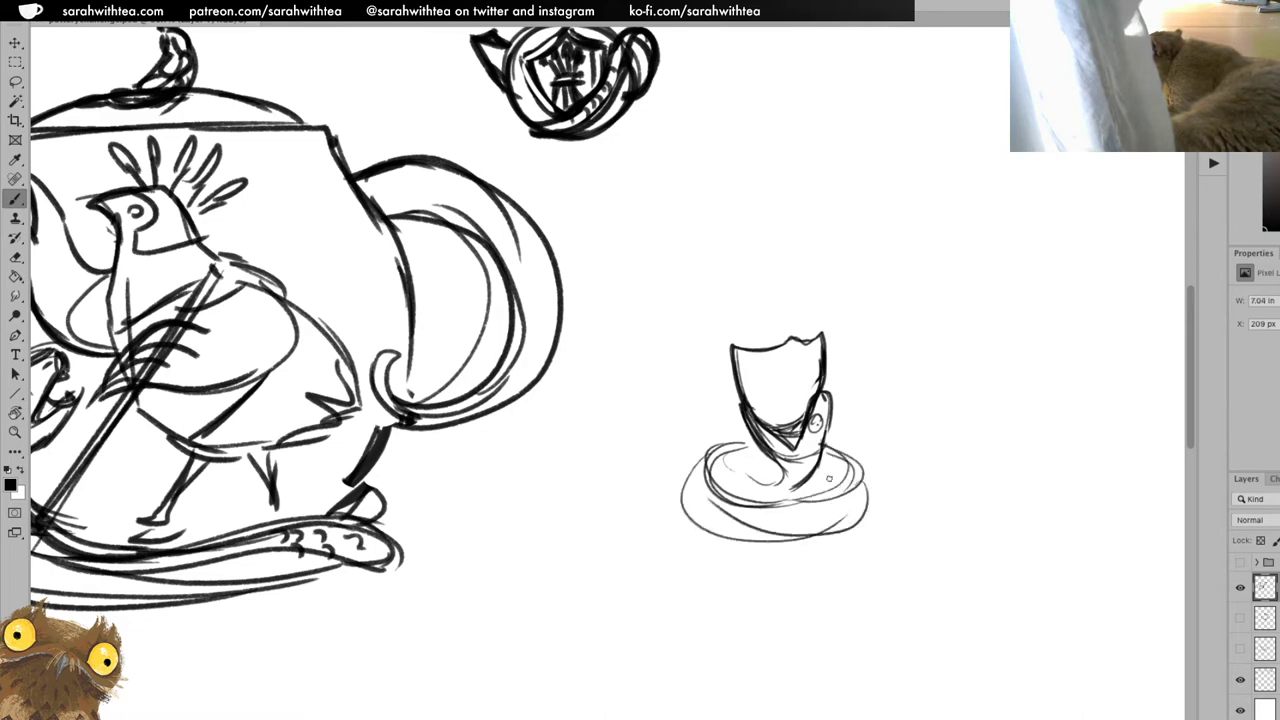
{"action": "key", "text": "ctrl+z"}
{"action": "key", "text": "ctrl+z"}
{"action": "key", "text": "ctrl+z"}
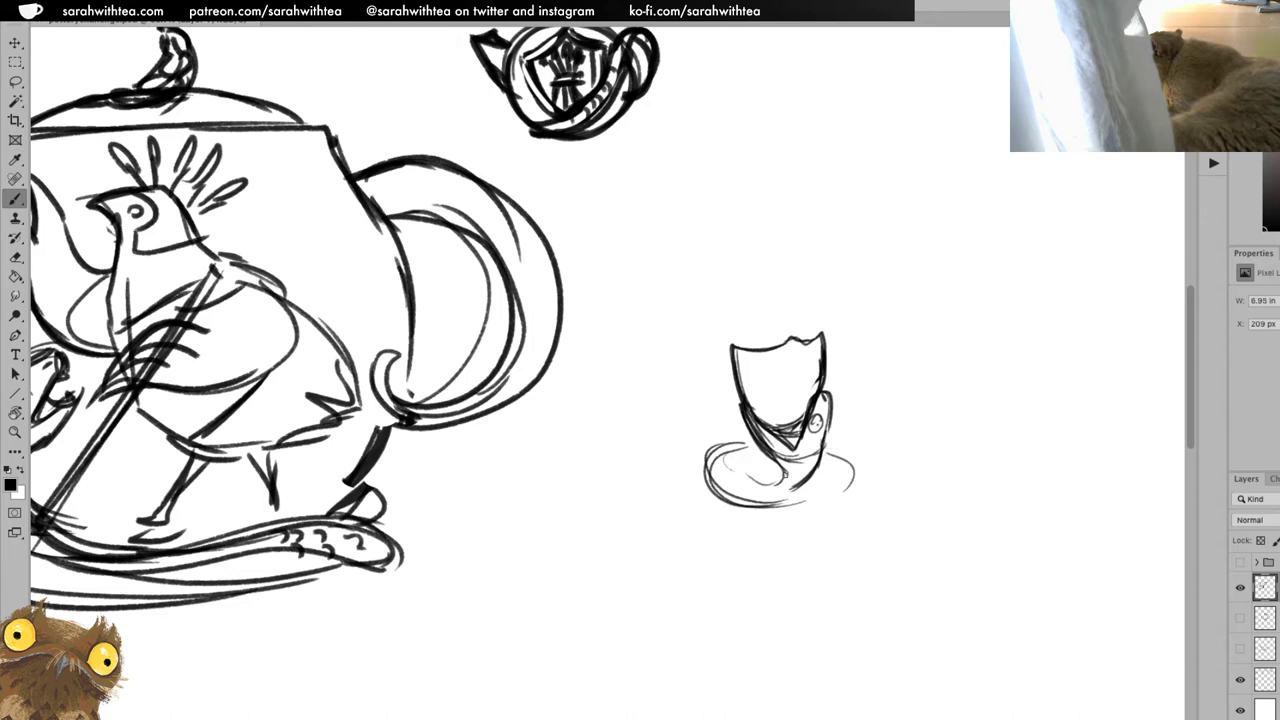
{"action": "mouse_move", "coordinate": [742, 458]}
{"action": "left_mouse_down"}
{"action": "mouse_move", "coordinate": [788, 488]}
{"action": "mouse_move", "coordinate": [754, 505]}
{"action": "left_mouse_up"}
{"action": "mouse_move", "coordinate": [818, 460]}
{"action": "left_mouse_down"}
{"action": "mouse_move", "coordinate": [756, 508]}
{"action": "mouse_move", "coordinate": [708, 456]}
{"action": "mouse_move", "coordinate": [770, 482]}
{"action": "mouse_move", "coordinate": [722, 452]}
{"action": "mouse_move", "coordinate": [722, 486]}
{"action": "left_mouse_up"}
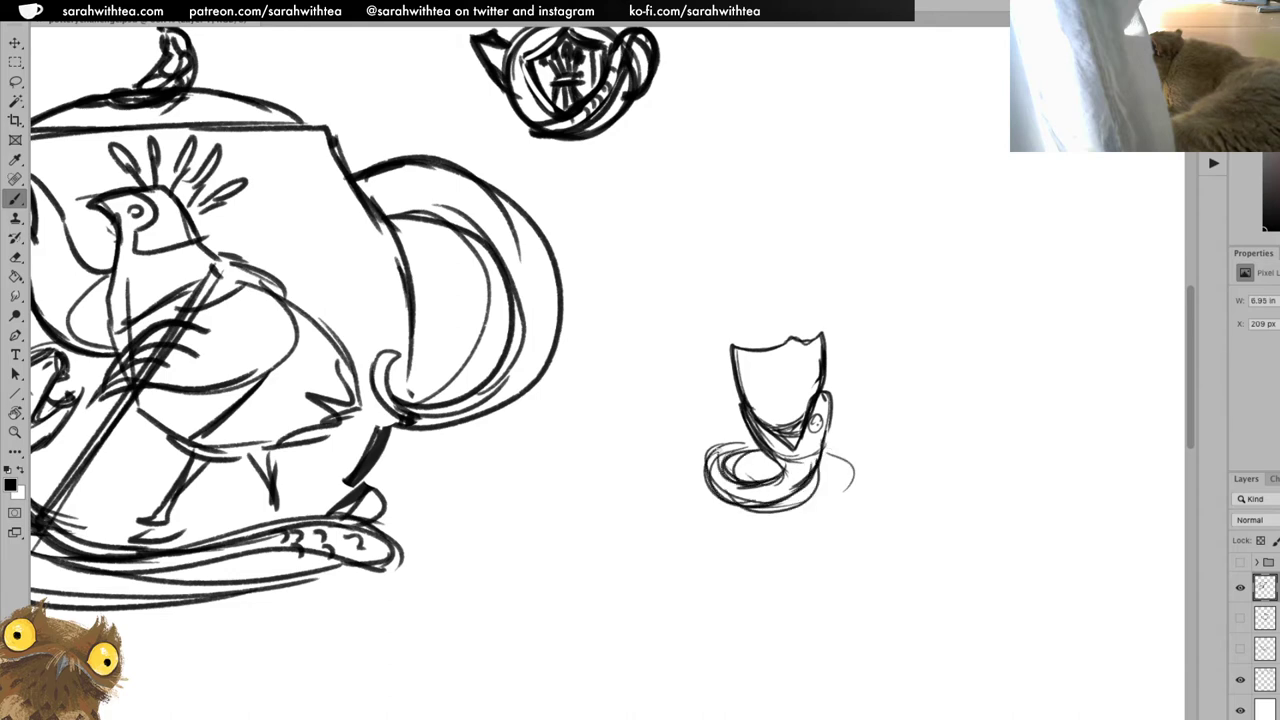
{"action": "mouse_move", "coordinate": [730, 436]}
{"action": "left_mouse_down"}
{"action": "mouse_move", "coordinate": [640, 509]}
{"action": "mouse_move", "coordinate": [750, 519]}
{"action": "left_mouse_up"}
Sketch a wide oval saucer around the snake's coiled base and strengthen its rim.
{"action": "scroll", "coordinate": [170, 462], "scroll_direction": "down", "scroll_amount": 2}
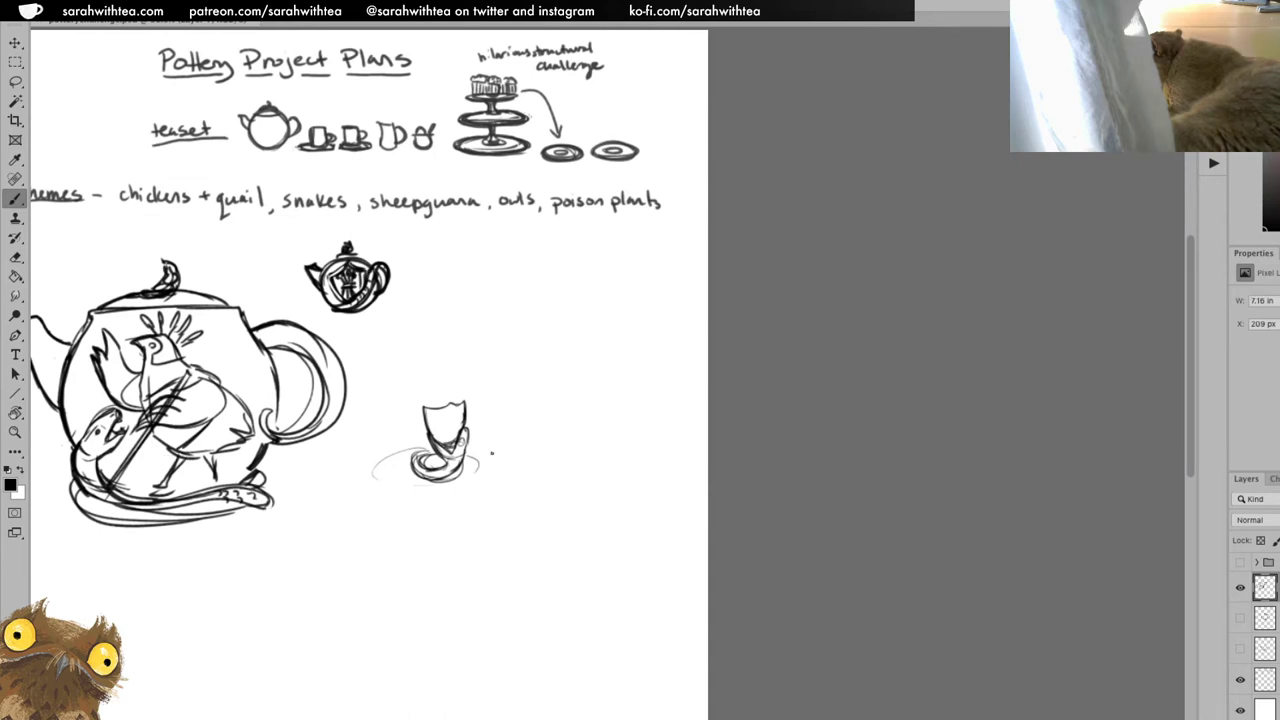
{"action": "left_click_drag", "start_coordinate": [498, 447], "coordinate": [747, 425]}
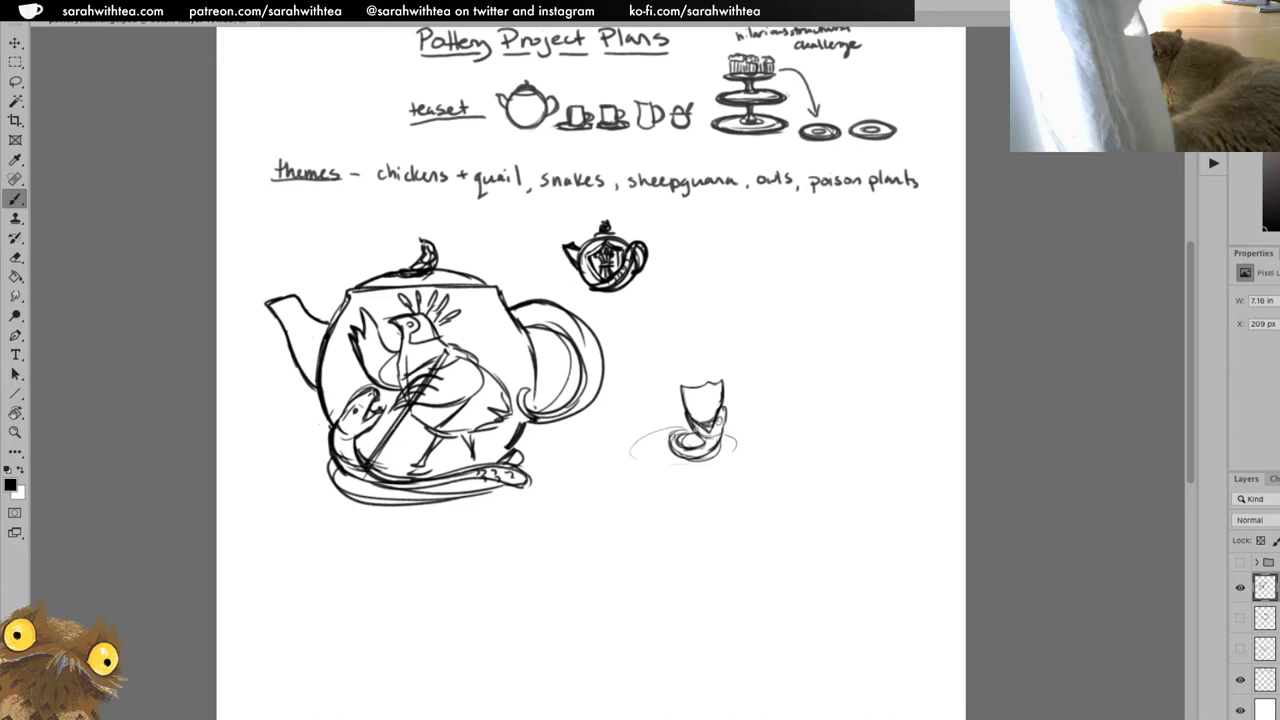
{"action": "left_click_drag", "start_coordinate": [670, 437], "coordinate": [668, 472]}
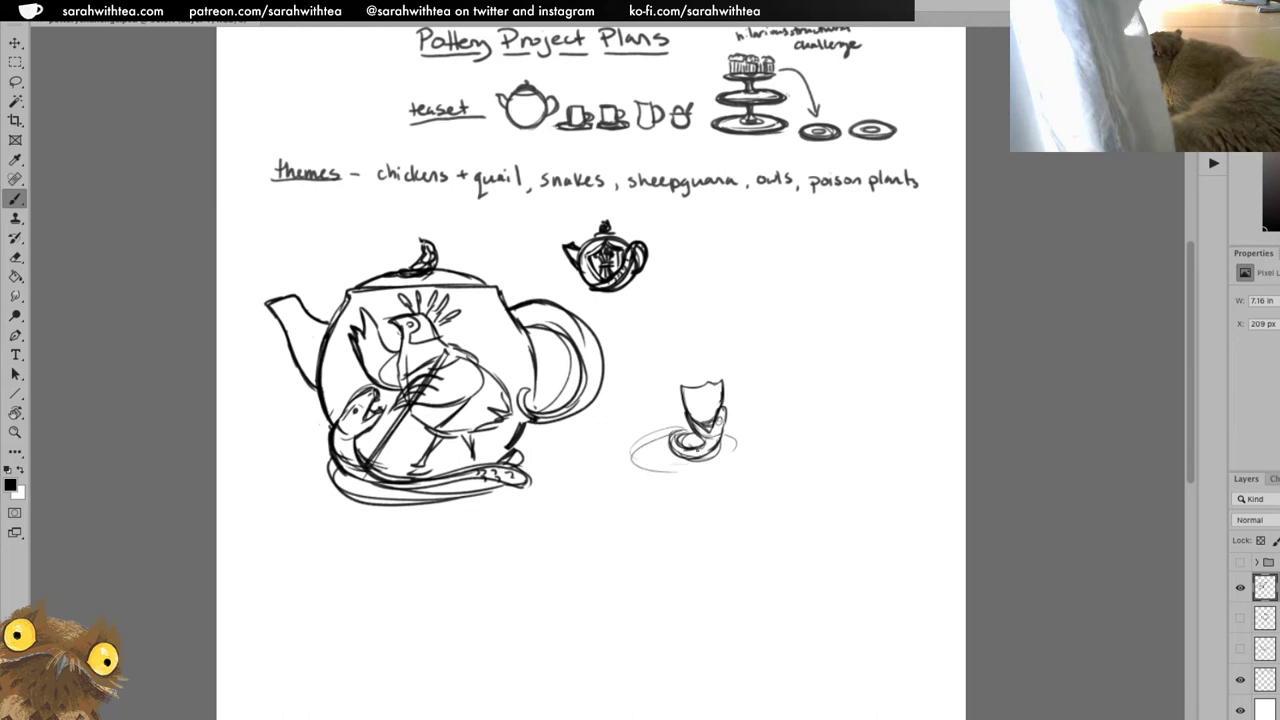
{"action": "mouse_move", "coordinate": [690, 430]}
{"action": "left_mouse_down"}
{"action": "mouse_move", "coordinate": [632, 436]}
{"action": "mouse_move", "coordinate": [620, 462]}
{"action": "mouse_move", "coordinate": [757, 436]}
{"action": "mouse_move", "coordinate": [772, 456]}
{"action": "mouse_move", "coordinate": [760, 476]}
{"action": "mouse_move", "coordinate": [692, 483]}
{"action": "left_mouse_up"}
{"action": "mouse_move", "coordinate": [690, 428]}
{"action": "left_mouse_down"}
{"action": "mouse_move", "coordinate": [626, 440]}
{"action": "mouse_move", "coordinate": [630, 458]}
{"action": "mouse_move", "coordinate": [660, 474]}
{"action": "mouse_move", "coordinate": [697, 468]}
{"action": "mouse_move", "coordinate": [748, 432]}
{"action": "mouse_move", "coordinate": [728, 466]}
{"action": "mouse_move", "coordinate": [648, 462]}
{"action": "mouse_move", "coordinate": [775, 463]}
{"action": "mouse_move", "coordinate": [760, 440]}
{"action": "mouse_move", "coordinate": [737, 486]}
{"action": "left_mouse_up"}
{"action": "key", "text": "ctrl+z"}
{"action": "key", "text": "e"}
{"action": "key", "text": "z"}
{"action": "key", "text": "b"}
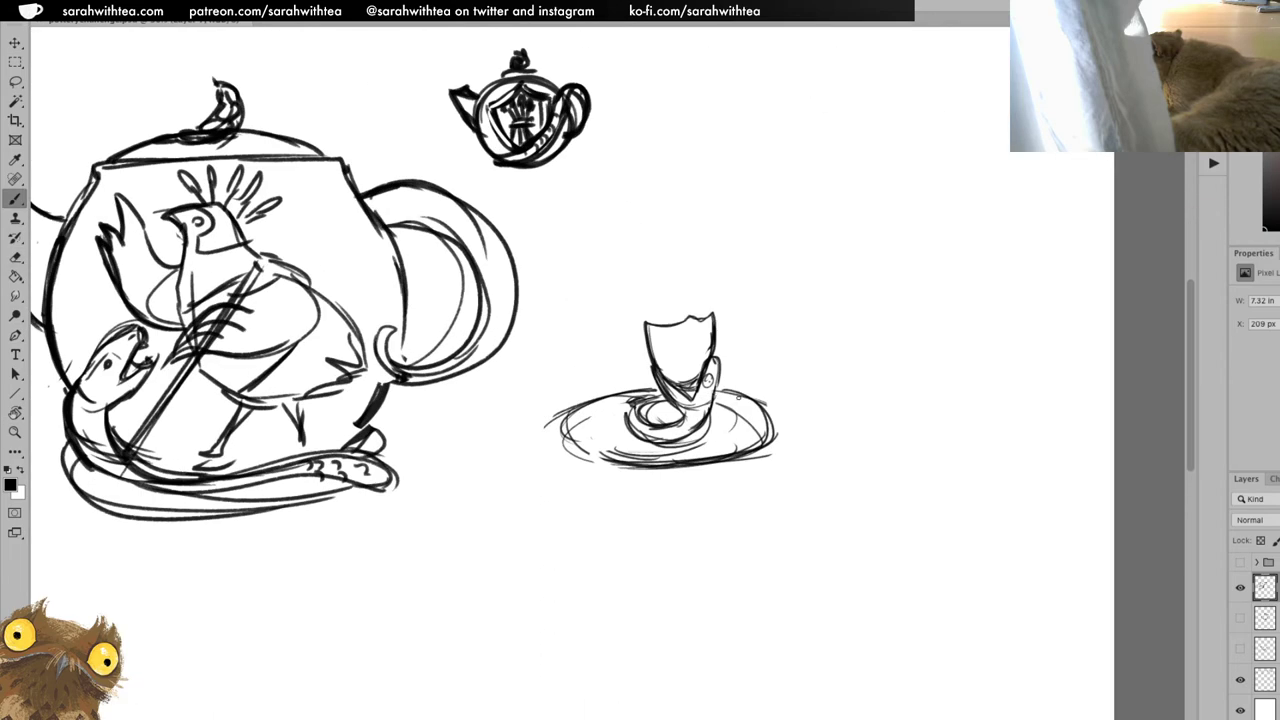
{"action": "mouse_move", "coordinate": [716, 391]}
{"action": "left_mouse_down"}
{"action": "mouse_move", "coordinate": [776, 432]}
{"action": "mouse_move", "coordinate": [772, 450]}
{"action": "mouse_move", "coordinate": [704, 466]}
{"action": "left_mouse_up"}
{"action": "left_click_drag", "start_coordinate": [655, 401], "coordinate": [628, 420]}
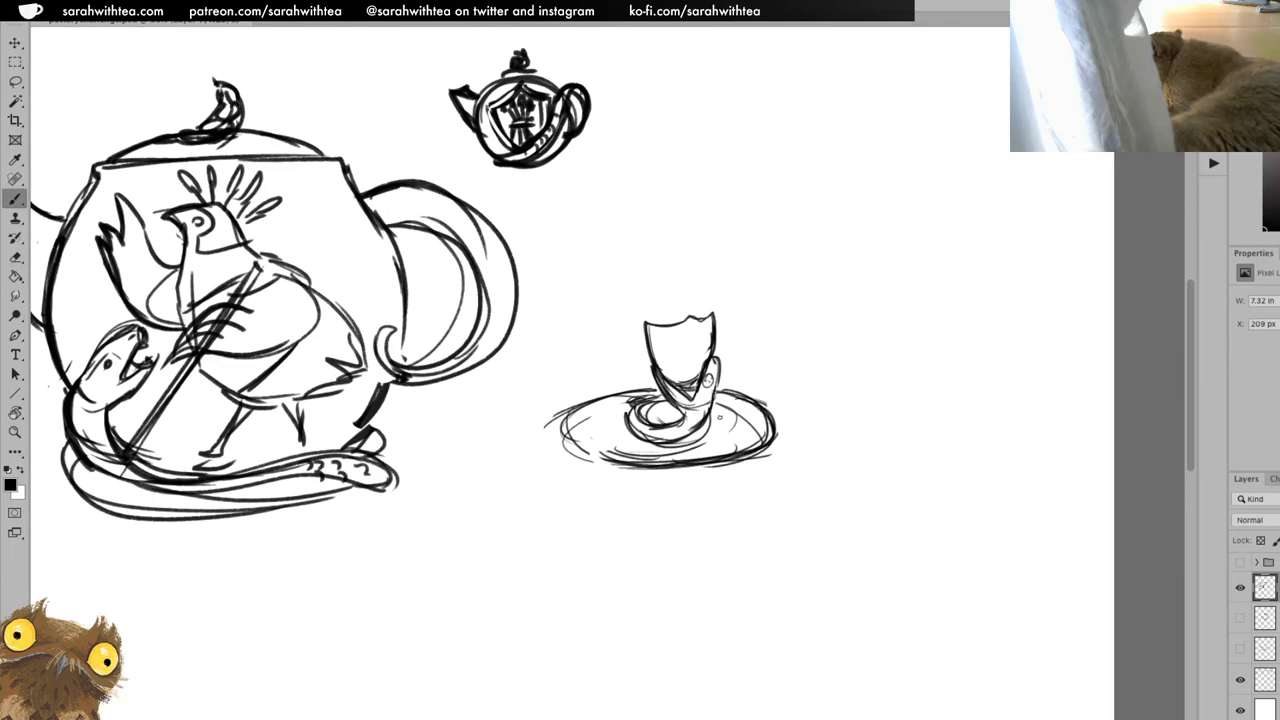
Fill the saucer with concentric snake coils spiralling outward from the base of the cup.
{"action": "mouse_move", "coordinate": [720, 417]}
{"action": "left_mouse_down"}
{"action": "mouse_move", "coordinate": [655, 455]}
{"action": "mouse_move", "coordinate": [610, 455]}
{"action": "mouse_move", "coordinate": [605, 412]}
{"action": "mouse_move", "coordinate": [608, 444]}
{"action": "mouse_move", "coordinate": [628, 400]}
{"action": "mouse_move", "coordinate": [600, 456]}
{"action": "mouse_move", "coordinate": [632, 410]}
{"action": "mouse_move", "coordinate": [705, 462]}
{"action": "mouse_move", "coordinate": [678, 457]}
{"action": "left_mouse_up"}
{"action": "mouse_move", "coordinate": [630, 396]}
{"action": "left_mouse_down"}
{"action": "mouse_move", "coordinate": [600, 470]}
{"action": "mouse_move", "coordinate": [734, 468]}
{"action": "left_mouse_up"}
{"action": "mouse_move", "coordinate": [630, 472]}
{"action": "left_mouse_down"}
{"action": "mouse_move", "coordinate": [744, 458]}
{"action": "mouse_move", "coordinate": [570, 476]}
{"action": "mouse_move", "coordinate": [542, 466]}
{"action": "left_mouse_up"}
{"action": "mouse_move", "coordinate": [634, 414]}
{"action": "left_mouse_down"}
{"action": "mouse_move", "coordinate": [666, 400]}
{"action": "mouse_move", "coordinate": [722, 446]}
{"action": "left_mouse_up"}
{"action": "left_click_drag", "start_coordinate": [638, 412], "coordinate": [590, 452]}
{"action": "mouse_move", "coordinate": [636, 398]}
{"action": "left_mouse_down"}
{"action": "mouse_move", "coordinate": [622, 444]}
{"action": "mouse_move", "coordinate": [589, 465]}
{"action": "mouse_move", "coordinate": [546, 464]}
{"action": "left_mouse_up"}
{"action": "mouse_move", "coordinate": [618, 398]}
{"action": "left_mouse_down"}
{"action": "mouse_move", "coordinate": [668, 390]}
{"action": "mouse_move", "coordinate": [556, 462]}
{"action": "left_mouse_up"}
{"action": "left_click_drag", "start_coordinate": [578, 468], "coordinate": [680, 477]}
Reinforce the saucer's lower front edge and erase the stray strokes outside its rim.
{"action": "key", "text": "e"}
{"action": "key", "text": "b"}
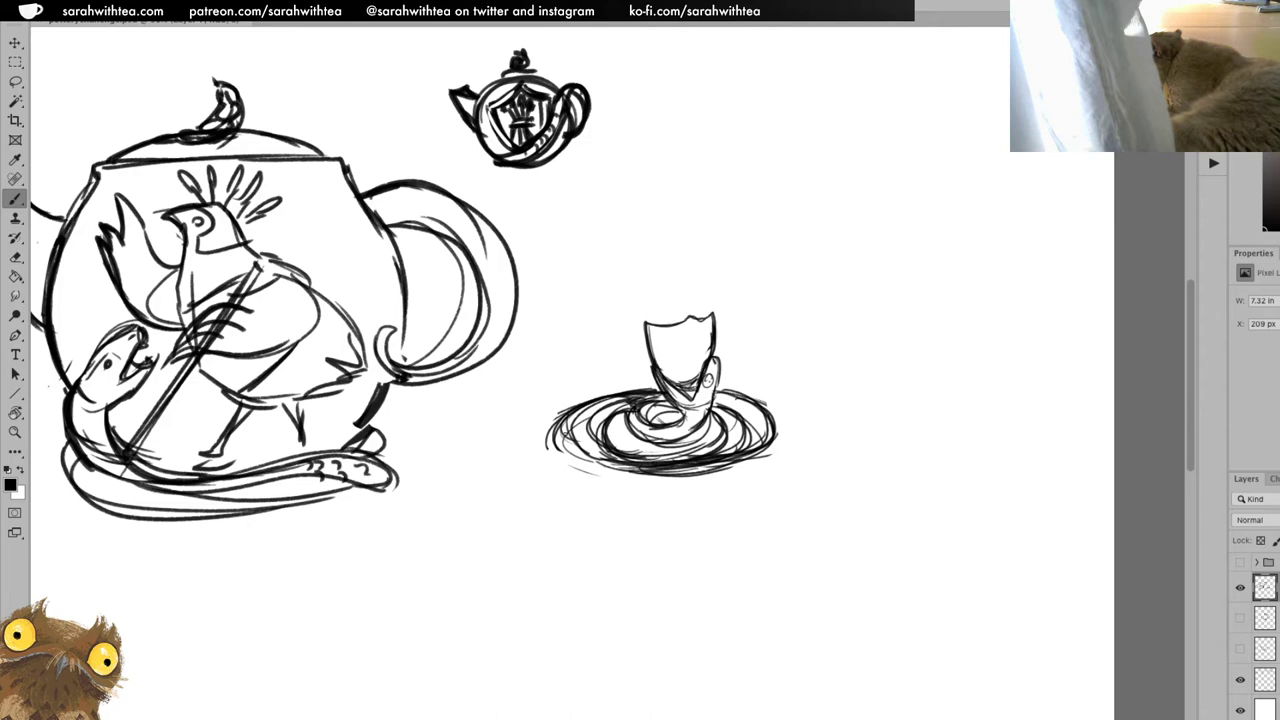
{"action": "mouse_move", "coordinate": [572, 452]}
{"action": "left_mouse_down"}
{"action": "mouse_move", "coordinate": [560, 438]}
{"action": "mouse_move", "coordinate": [620, 472]}
{"action": "mouse_move", "coordinate": [700, 478]}
{"action": "left_mouse_up"}
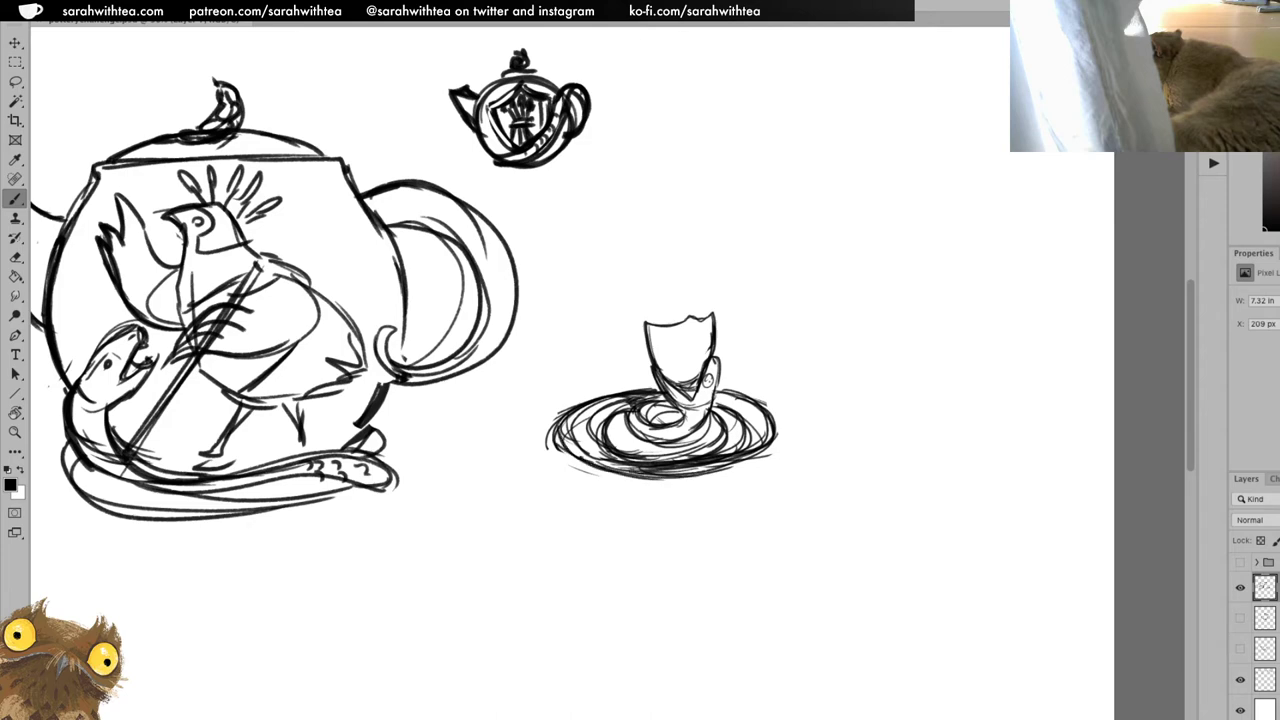
{"action": "left_click_drag", "start_coordinate": [620, 470], "coordinate": [664, 479]}
{"action": "mouse_move", "coordinate": [688, 477]}
{"action": "left_mouse_down"}
{"action": "mouse_move", "coordinate": [766, 452]}
{"action": "mouse_move", "coordinate": [776, 434]}
{"action": "left_mouse_up"}
{"action": "key", "text": "e"}
{"action": "left_click_drag", "start_coordinate": [548, 450], "coordinate": [563, 451]}
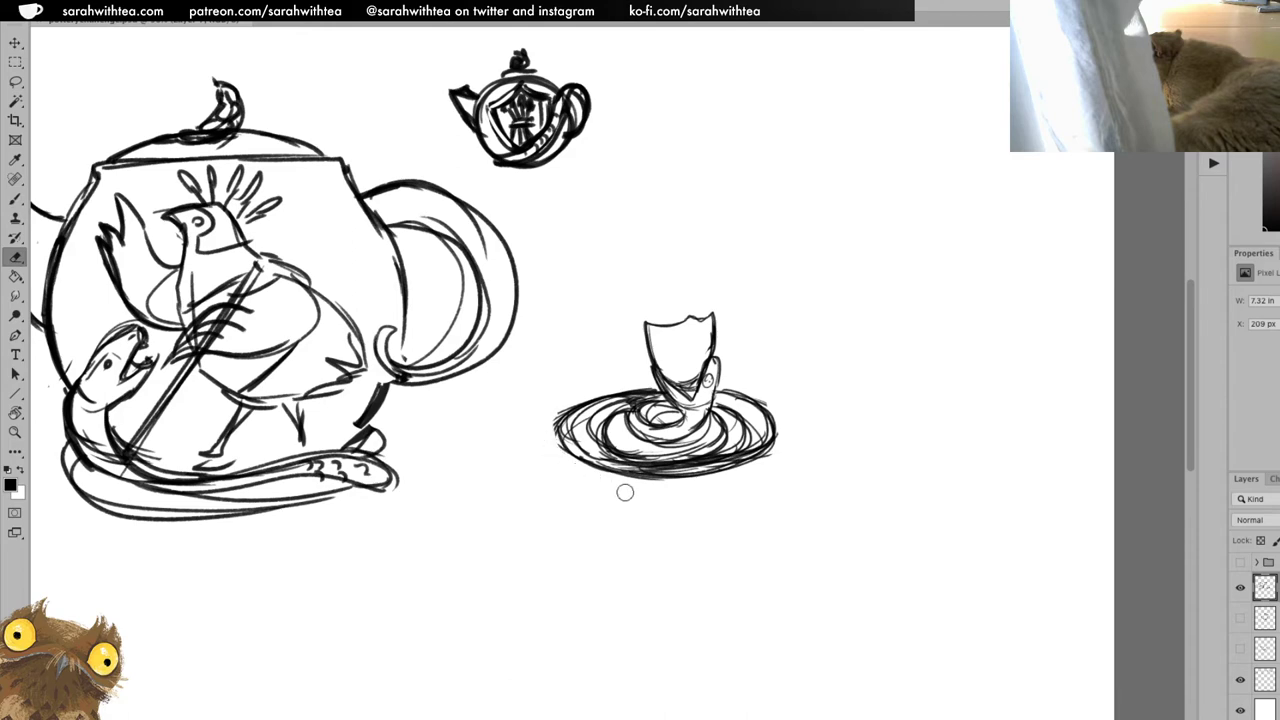
Sketch the outline of a small pitcher with a pointed spout and rounded belly below the teapot and snake cup, undoing misplaced strokes.
{"action": "key", "text": "z"}
{"action": "left_click", "coordinate": [663, 497], "text": "alt"}
{"action": "key", "text": "b"}
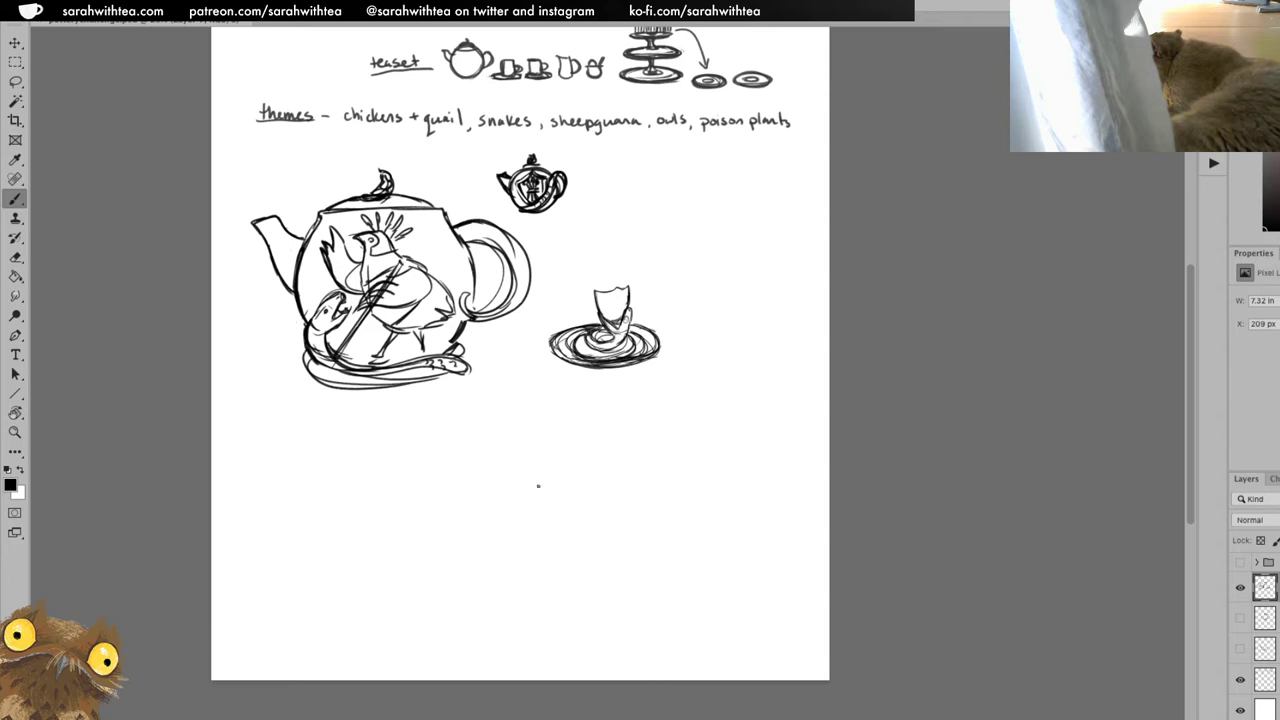
{"action": "key", "text": "z"}
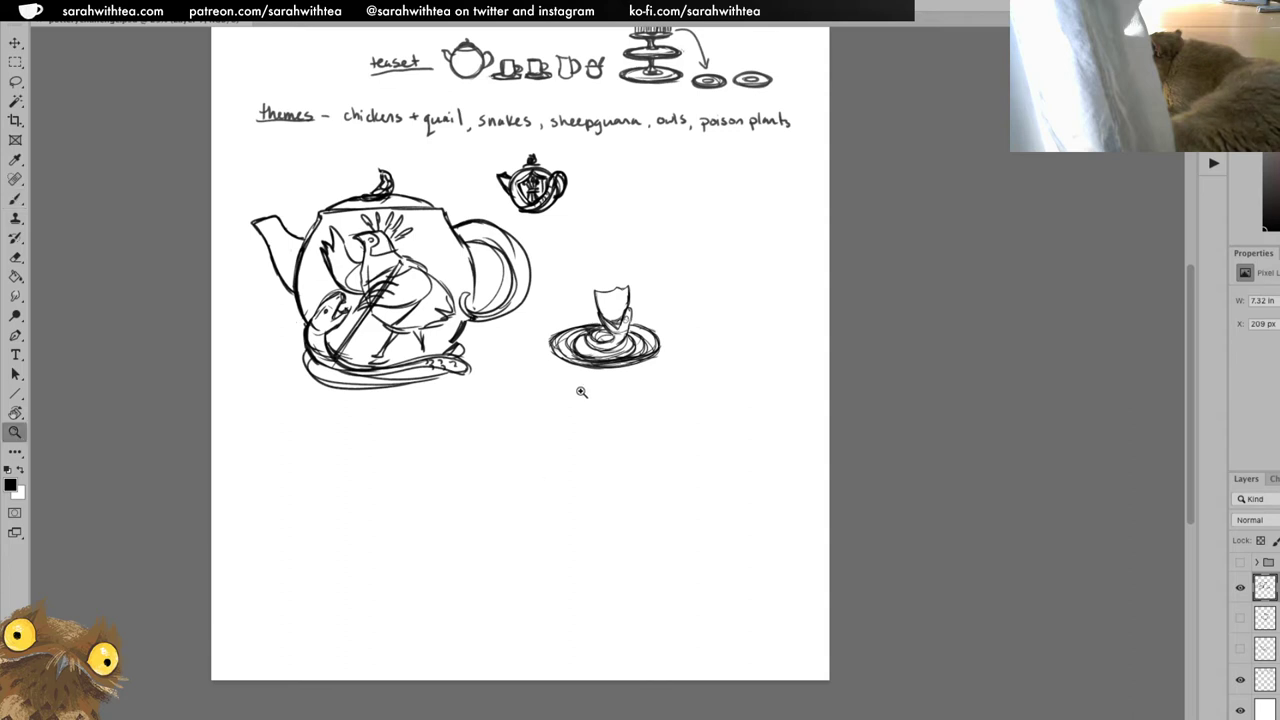
{"action": "left_click", "coordinate": [581, 397]}
{"action": "left_click_drag", "start_coordinate": [580, 400], "coordinate": [597, 493]}
{"action": "scroll", "coordinate": [586, 466], "scroll_direction": "up", "scroll_amount": 5}
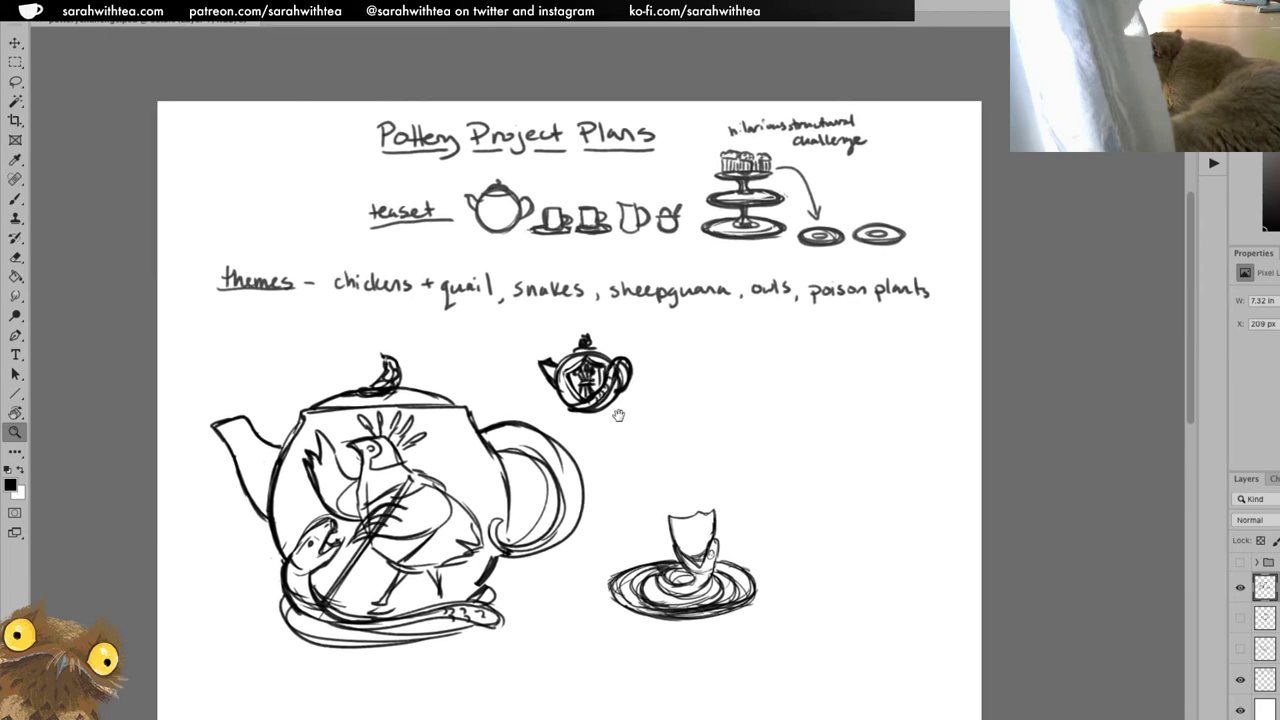
{"action": "scroll", "coordinate": [620, 411], "scroll_direction": "down", "scroll_amount": 6}
{"action": "scroll", "coordinate": [756, 396], "scroll_direction": "down", "scroll_amount": 1}
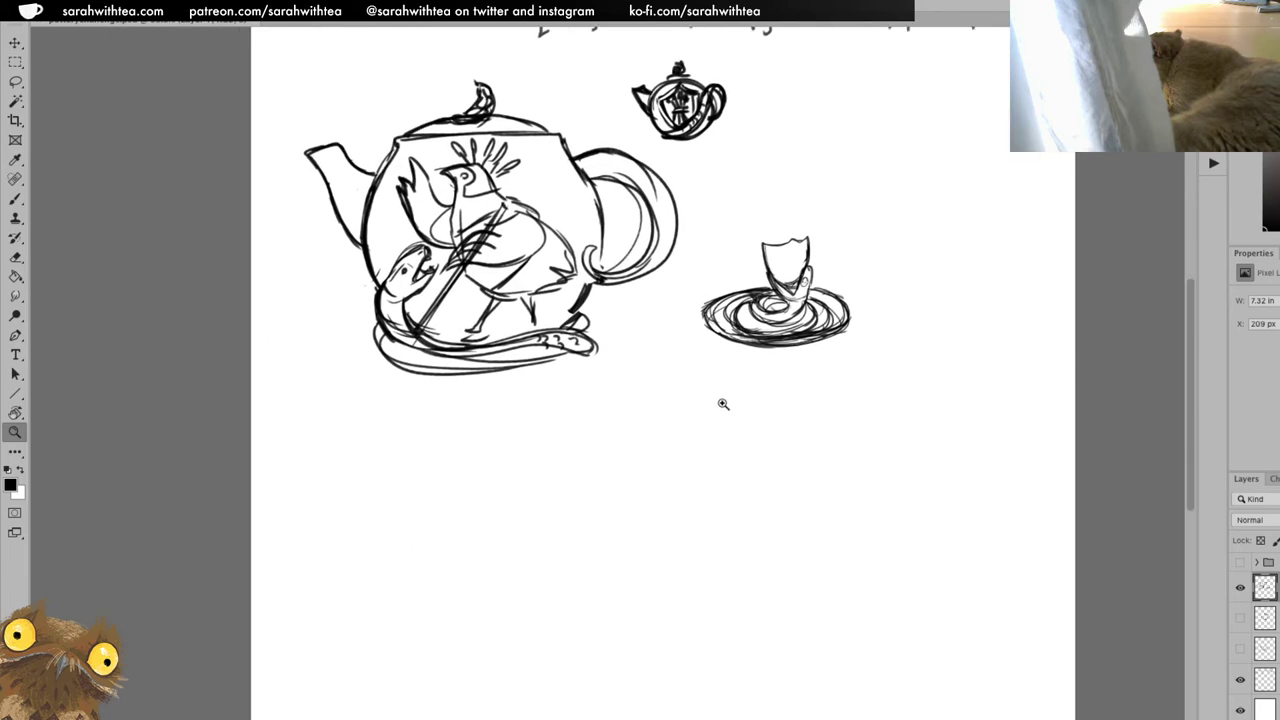
{"action": "key", "text": "b"}
{"action": "mouse_move", "coordinate": [604, 428]}
{"action": "left_mouse_down"}
{"action": "mouse_move", "coordinate": [627, 474]}
{"action": "mouse_move", "coordinate": [642, 435]}
{"action": "mouse_move", "coordinate": [672, 435]}
{"action": "mouse_move", "coordinate": [676, 481]}
{"action": "mouse_move", "coordinate": [625, 522]}
{"action": "mouse_move", "coordinate": [620, 454]}
{"action": "mouse_move", "coordinate": [617, 520]}
{"action": "left_mouse_up"}
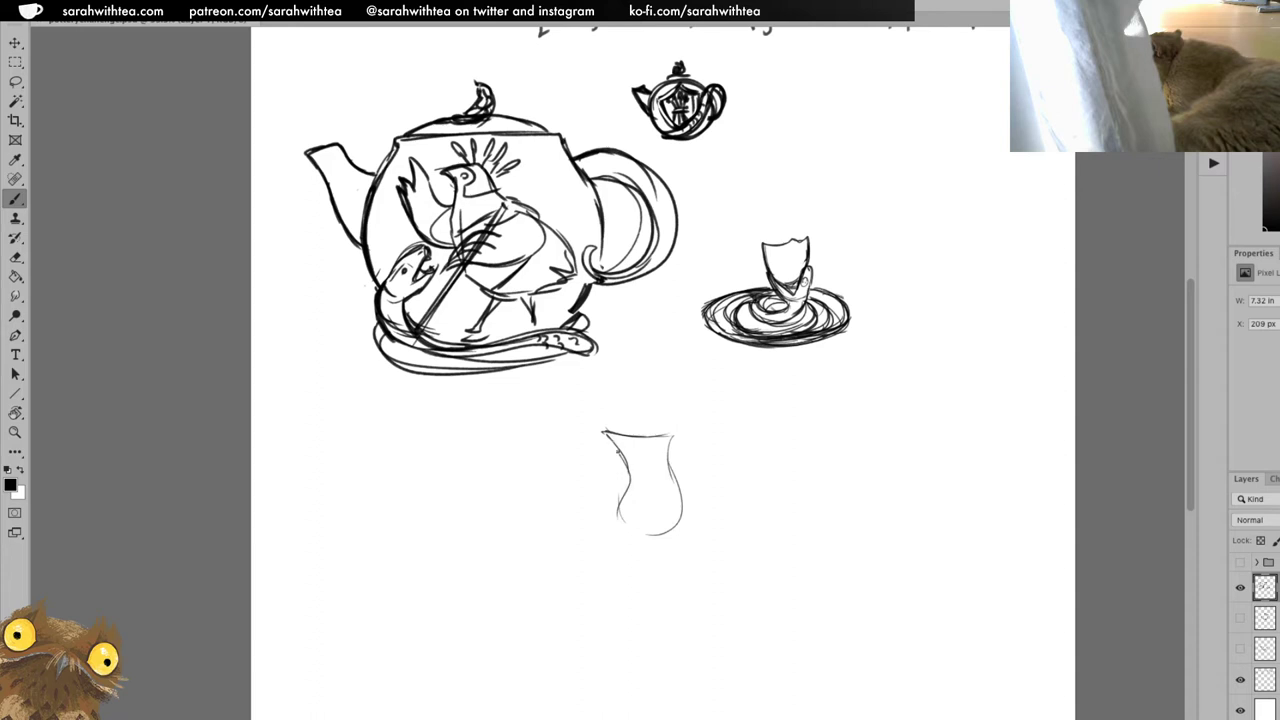
{"action": "mouse_move", "coordinate": [626, 440]}
{"action": "left_mouse_down"}
{"action": "mouse_move", "coordinate": [610, 520]}
{"action": "mouse_move", "coordinate": [656, 524]}
{"action": "mouse_move", "coordinate": [620, 436]}
{"action": "mouse_move", "coordinate": [616, 518]}
{"action": "mouse_move", "coordinate": [642, 538]}
{"action": "mouse_move", "coordinate": [670, 524]}
{"action": "left_mouse_up"}
{"action": "key", "text": "ctrl+z"}
{"action": "key", "text": "ctrl+z"}
{"action": "mouse_move", "coordinate": [672, 447]}
{"action": "left_mouse_down"}
{"action": "mouse_move", "coordinate": [676, 536]}
{"action": "mouse_move", "coordinate": [632, 536]}
{"action": "left_mouse_up"}
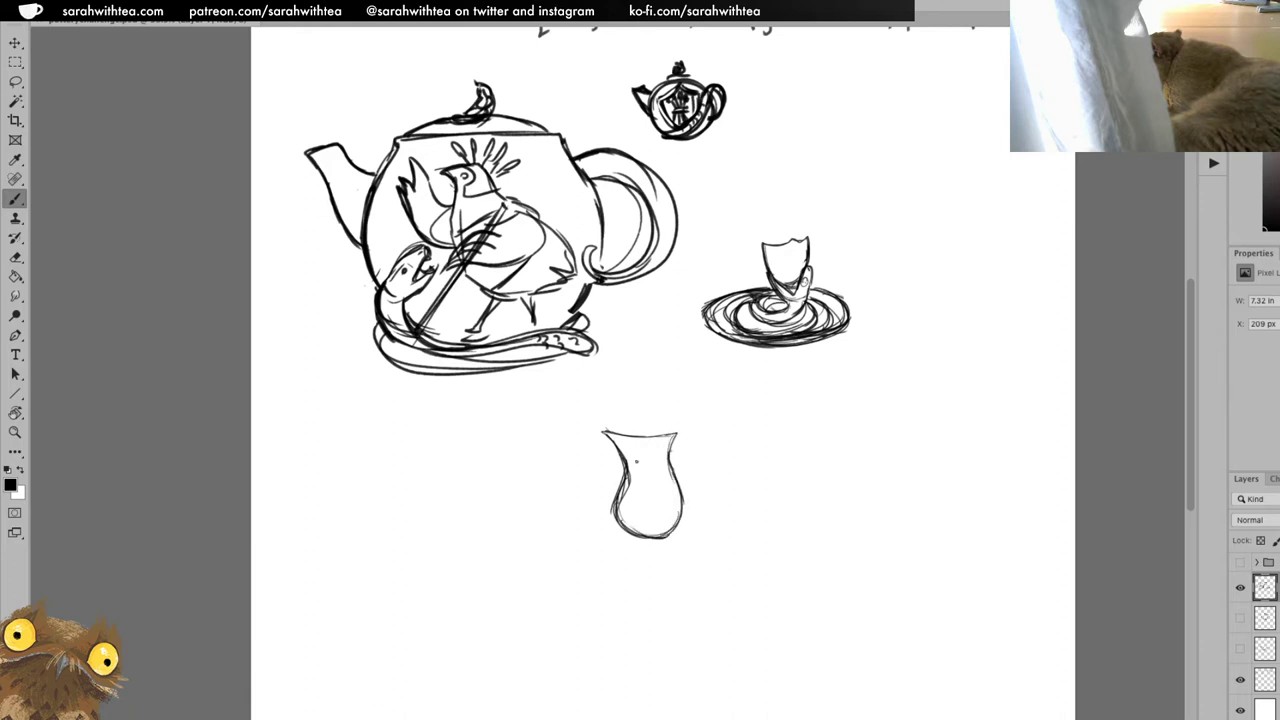
Darken the pitcher's sides and erase the excess lines so that its rim narrows on the handle side.
{"action": "key", "text": "e"}
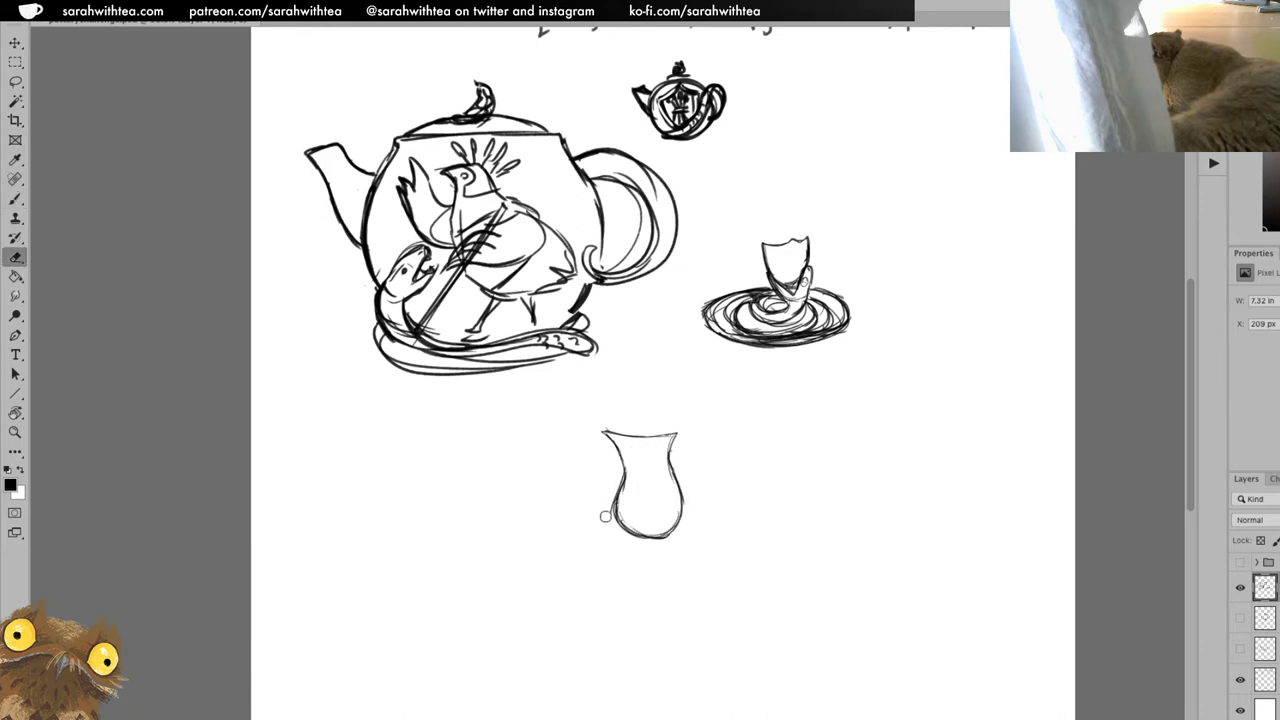
{"action": "key", "text": "b"}
{"action": "left_click_drag", "start_coordinate": [618, 482], "coordinate": [620, 528]}
{"action": "mouse_move", "coordinate": [615, 450]}
{"action": "left_mouse_down"}
{"action": "mouse_move", "coordinate": [617, 504]}
{"action": "mouse_move", "coordinate": [620, 484]}
{"action": "mouse_move", "coordinate": [644, 536]}
{"action": "left_mouse_up"}
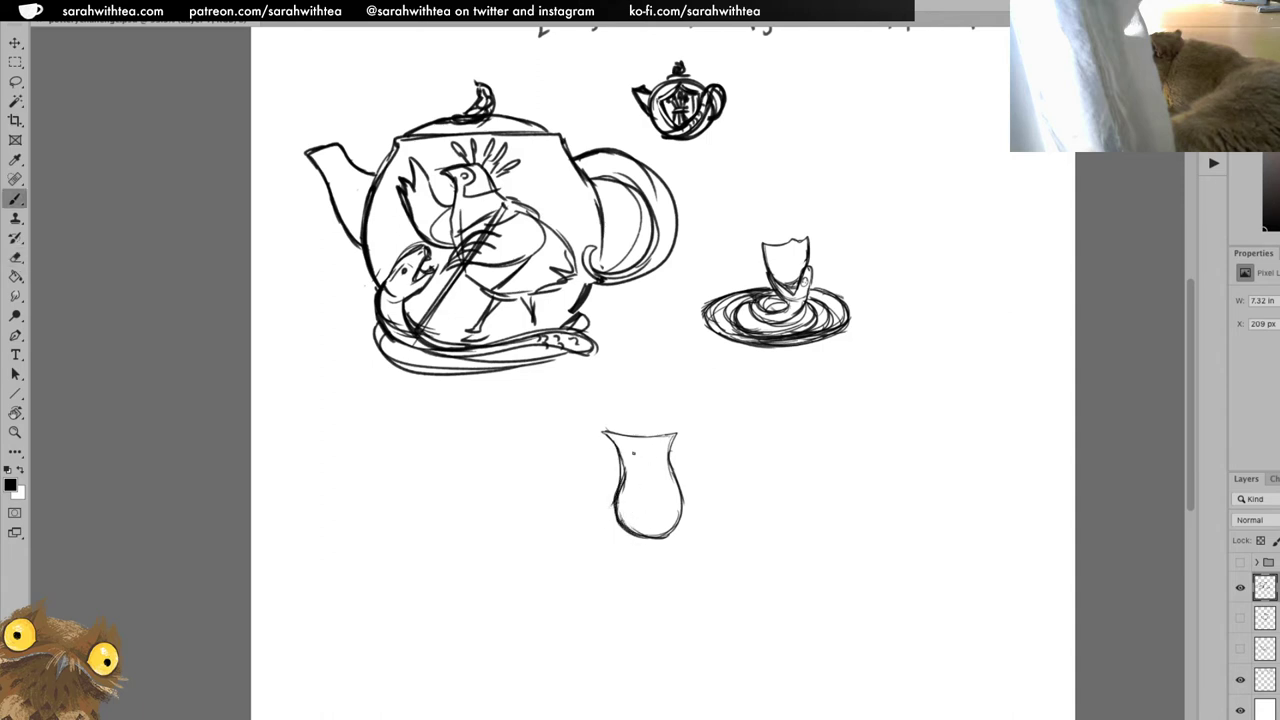
{"action": "mouse_move", "coordinate": [620, 480]}
{"action": "left_mouse_down"}
{"action": "mouse_move", "coordinate": [604, 432]}
{"action": "mouse_move", "coordinate": [660, 436]}
{"action": "mouse_move", "coordinate": [678, 480]}
{"action": "left_mouse_up"}
{"action": "key", "text": "e"}
{"action": "mouse_move", "coordinate": [680, 424]}
{"action": "left_mouse_down"}
{"action": "mouse_move", "coordinate": [648, 432]}
{"action": "mouse_move", "coordinate": [672, 436]}
{"action": "mouse_move", "coordinate": [686, 508]}
{"action": "mouse_move", "coordinate": [668, 538]}
{"action": "mouse_move", "coordinate": [632, 536]}
{"action": "left_mouse_up"}
{"action": "key", "text": "b"}
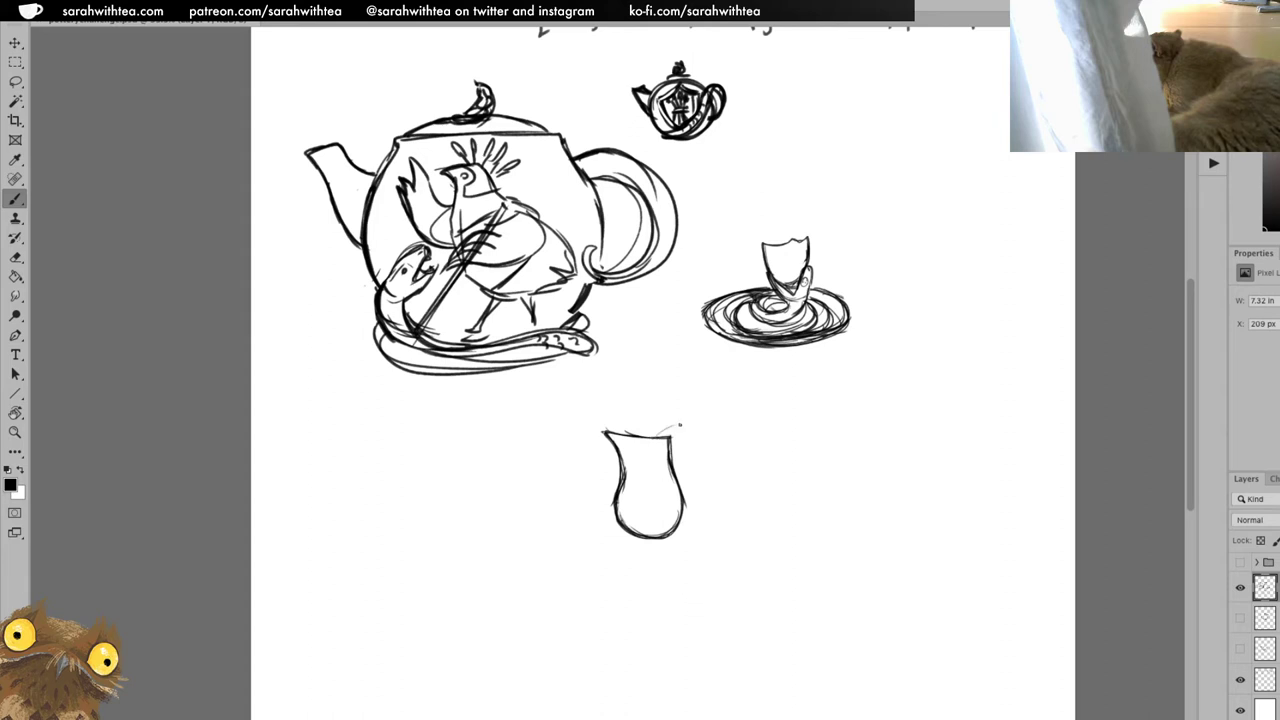
Draw a scaled snake forming the pitcher's handle, wrapping diagonally around its body and coiling beneath its base.
{"action": "mouse_move", "coordinate": [654, 436]}
{"action": "left_mouse_down"}
{"action": "mouse_move", "coordinate": [690, 428]}
{"action": "mouse_move", "coordinate": [704, 480]}
{"action": "mouse_move", "coordinate": [632, 536]}
{"action": "mouse_move", "coordinate": [689, 480]}
{"action": "mouse_move", "coordinate": [684, 438]}
{"action": "mouse_move", "coordinate": [676, 492]}
{"action": "mouse_move", "coordinate": [622, 520]}
{"action": "mouse_move", "coordinate": [624, 540]}
{"action": "mouse_move", "coordinate": [684, 534]}
{"action": "mouse_move", "coordinate": [636, 532]}
{"action": "mouse_move", "coordinate": [694, 546]}
{"action": "mouse_move", "coordinate": [620, 532]}
{"action": "left_mouse_up"}
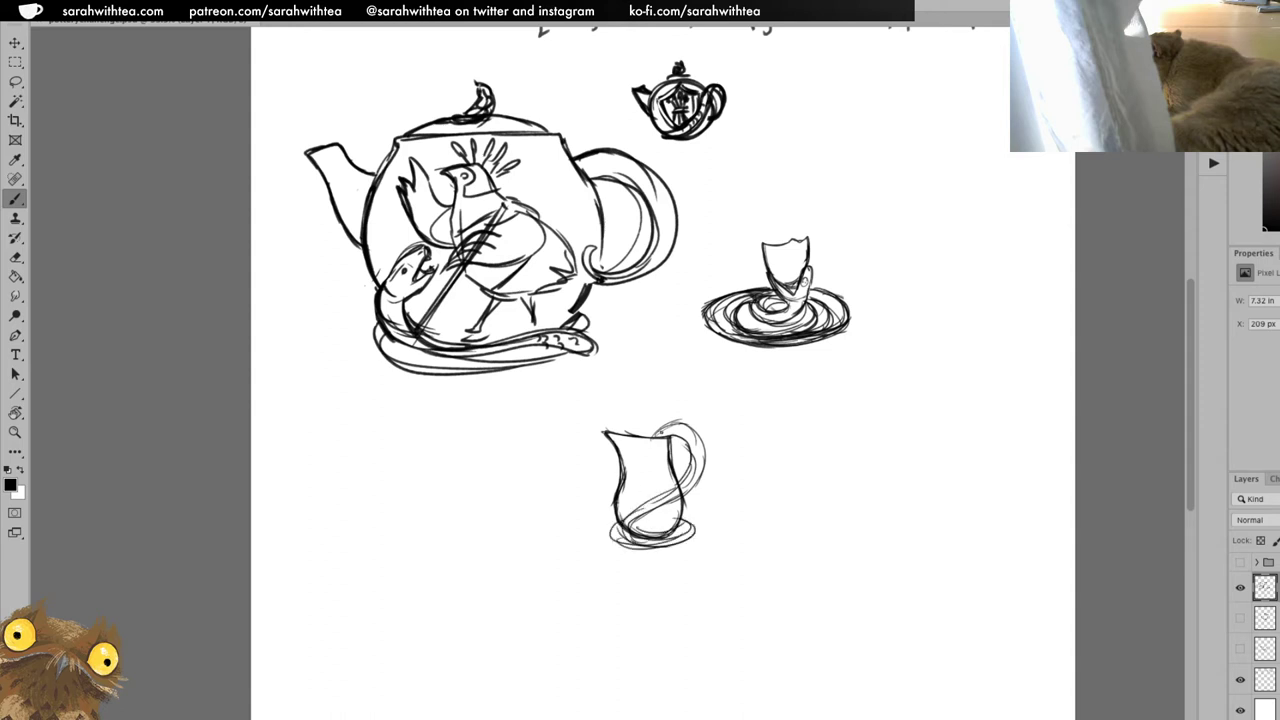
{"action": "mouse_move", "coordinate": [652, 440]}
{"action": "left_mouse_down"}
{"action": "mouse_move", "coordinate": [690, 424]}
{"action": "mouse_move", "coordinate": [702, 452]}
{"action": "mouse_move", "coordinate": [680, 456]}
{"action": "mouse_move", "coordinate": [670, 494]}
{"action": "mouse_move", "coordinate": [628, 526]}
{"action": "left_mouse_up"}
{"action": "mouse_move", "coordinate": [616, 478]}
{"action": "left_mouse_down"}
{"action": "mouse_move", "coordinate": [612, 510]}
{"action": "mouse_move", "coordinate": [630, 478]}
{"action": "mouse_move", "coordinate": [612, 500]}
{"action": "mouse_move", "coordinate": [620, 482]}
{"action": "mouse_move", "coordinate": [620, 524]}
{"action": "left_mouse_up"}
{"action": "mouse_move", "coordinate": [664, 434]}
{"action": "left_mouse_down"}
{"action": "mouse_move", "coordinate": [692, 472]}
{"action": "mouse_move", "coordinate": [626, 550]}
{"action": "mouse_move", "coordinate": [672, 552]}
{"action": "mouse_move", "coordinate": [696, 516]}
{"action": "mouse_move", "coordinate": [648, 548]}
{"action": "left_mouse_up"}
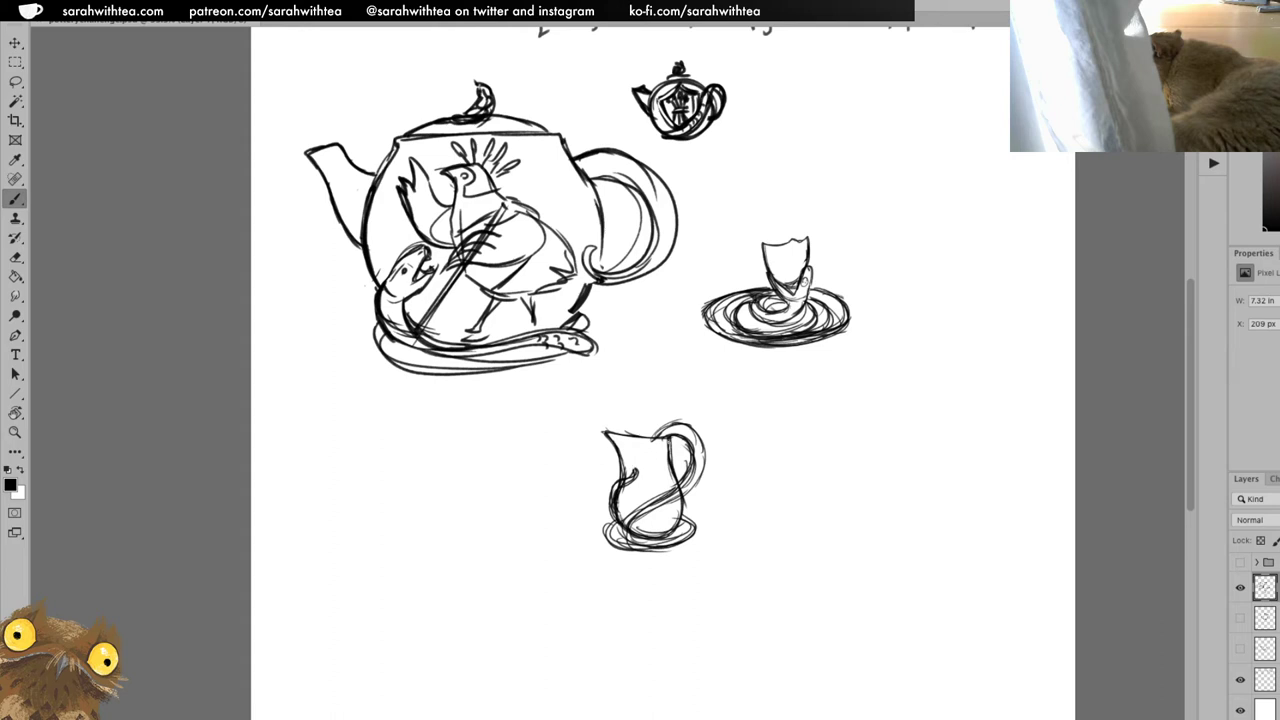
{"action": "mouse_move", "coordinate": [614, 431]}
{"action": "left_mouse_down"}
{"action": "mouse_move", "coordinate": [682, 422]}
{"action": "mouse_move", "coordinate": [672, 436]}
{"action": "mouse_move", "coordinate": [697, 440]}
{"action": "left_mouse_up"}
{"action": "mouse_move", "coordinate": [684, 538]}
{"action": "left_mouse_down"}
{"action": "mouse_move", "coordinate": [632, 533]}
{"action": "mouse_move", "coordinate": [668, 522]}
{"action": "mouse_move", "coordinate": [616, 544]}
{"action": "left_mouse_up"}
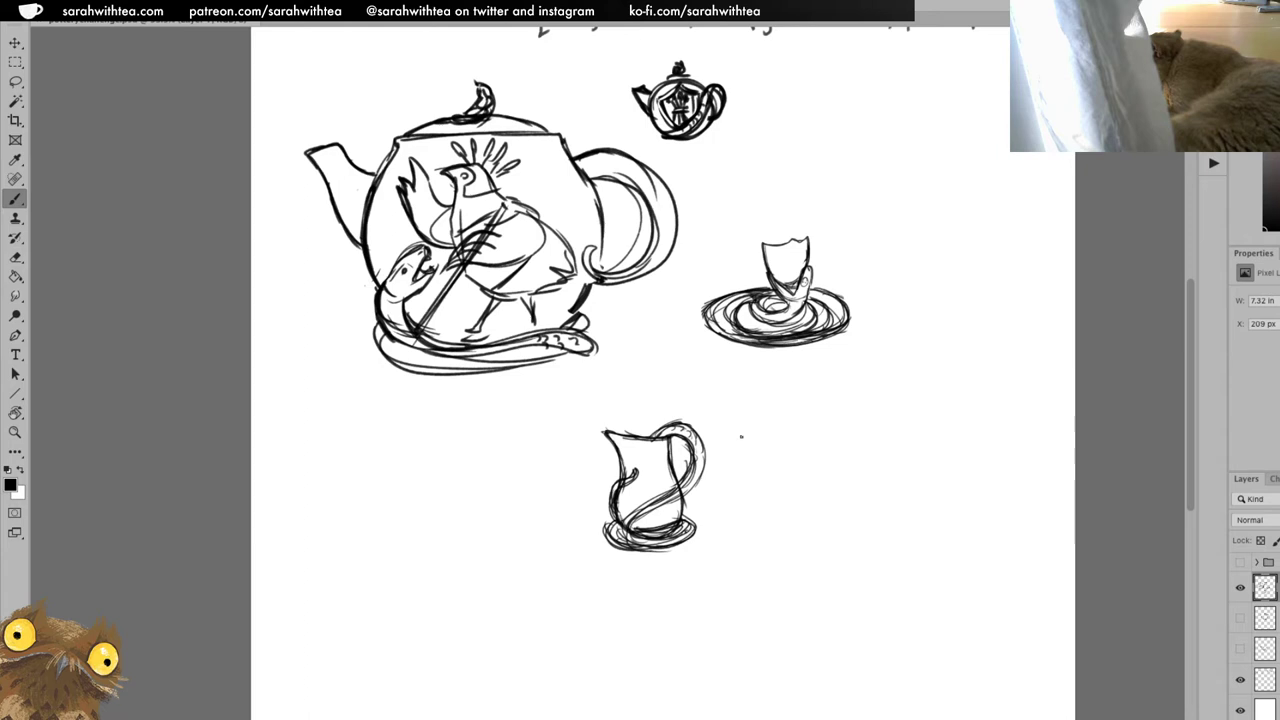
Sketch a teardrop-shaped top view of the pitcher with the snake handle at its wide end, erasing the handle's inner marks.
{"action": "mouse_move", "coordinate": [758, 494]}
{"action": "left_mouse_down"}
{"action": "mouse_move", "coordinate": [740, 488]}
{"action": "mouse_move", "coordinate": [757, 503]}
{"action": "mouse_move", "coordinate": [773, 491]}
{"action": "left_mouse_up"}
{"action": "mouse_move", "coordinate": [747, 444]}
{"action": "left_mouse_down"}
{"action": "mouse_move", "coordinate": [756, 458]}
{"action": "mouse_move", "coordinate": [764, 449]}
{"action": "mouse_move", "coordinate": [751, 458]}
{"action": "mouse_move", "coordinate": [771, 448]}
{"action": "left_mouse_up"}
{"action": "left_click_drag", "start_coordinate": [743, 446], "coordinate": [770, 442]}
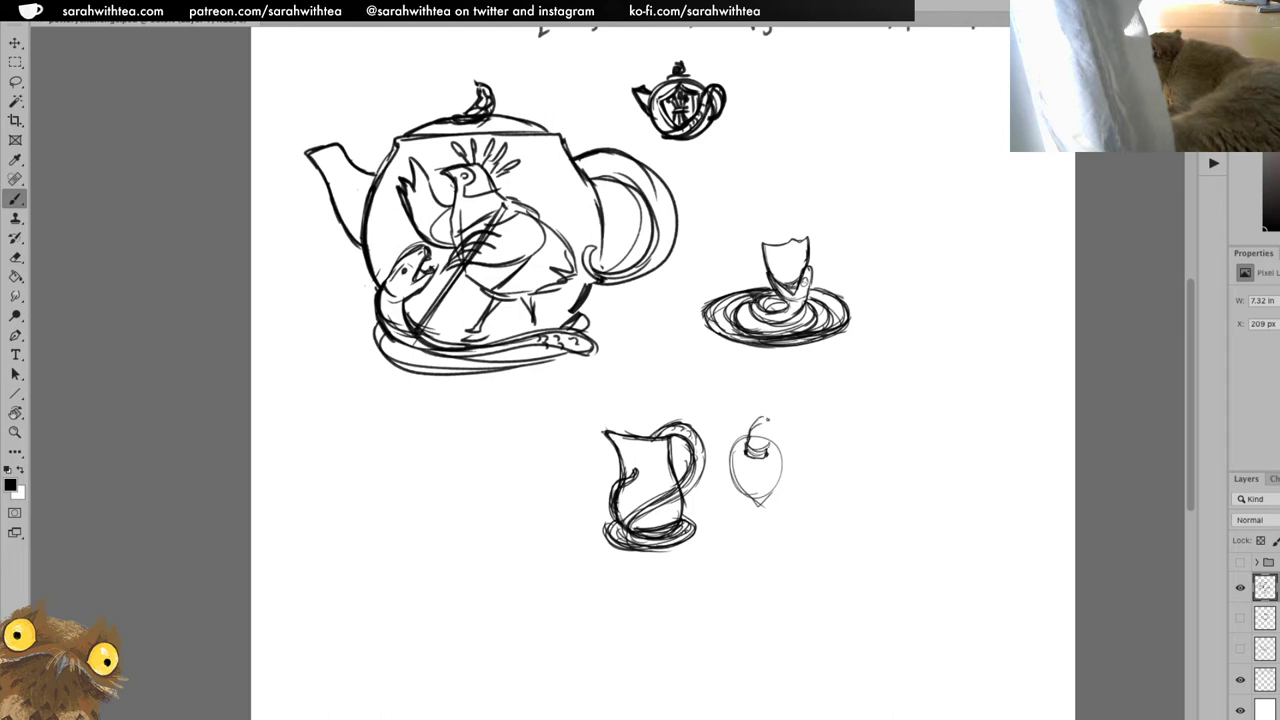
{"action": "mouse_move", "coordinate": [767, 418]}
{"action": "left_mouse_down"}
{"action": "mouse_move", "coordinate": [771, 449]}
{"action": "mouse_move", "coordinate": [733, 460]}
{"action": "mouse_move", "coordinate": [748, 508]}
{"action": "mouse_move", "coordinate": [775, 482]}
{"action": "mouse_move", "coordinate": [782, 440]}
{"action": "mouse_move", "coordinate": [732, 466]}
{"action": "mouse_move", "coordinate": [749, 495]}
{"action": "left_mouse_up"}
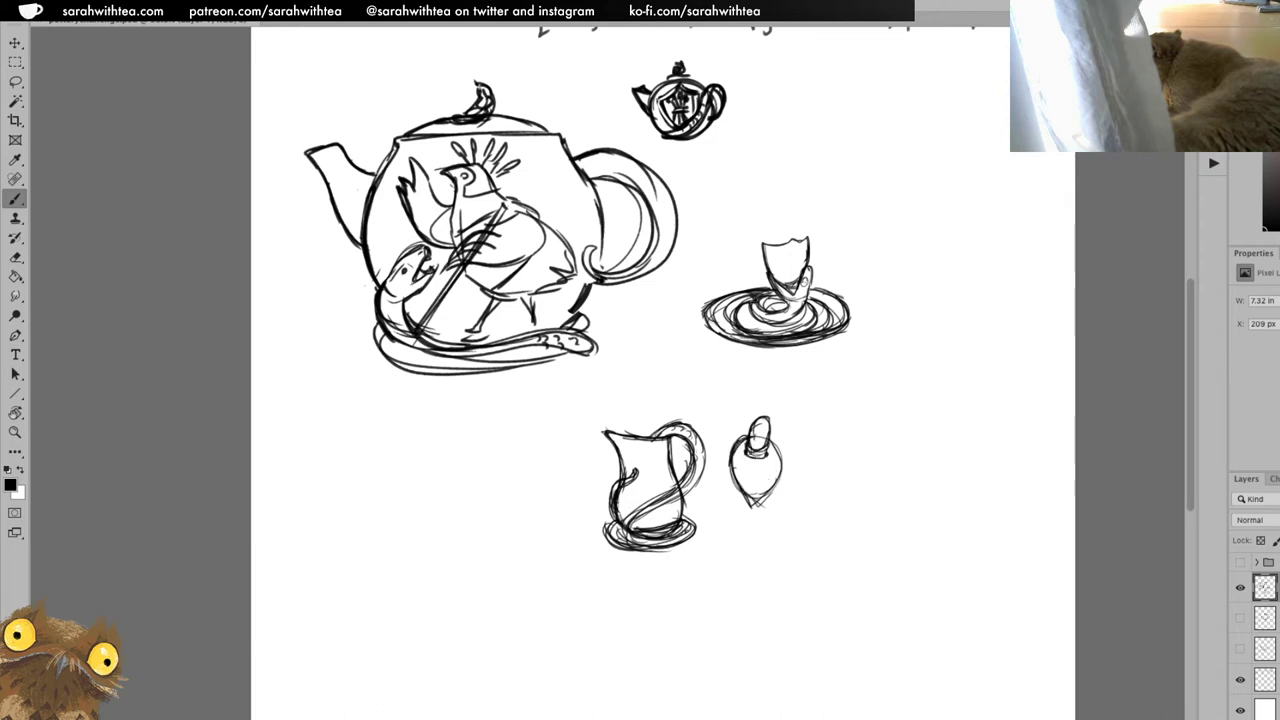
{"action": "left_click_drag", "start_coordinate": [745, 450], "coordinate": [767, 450]}
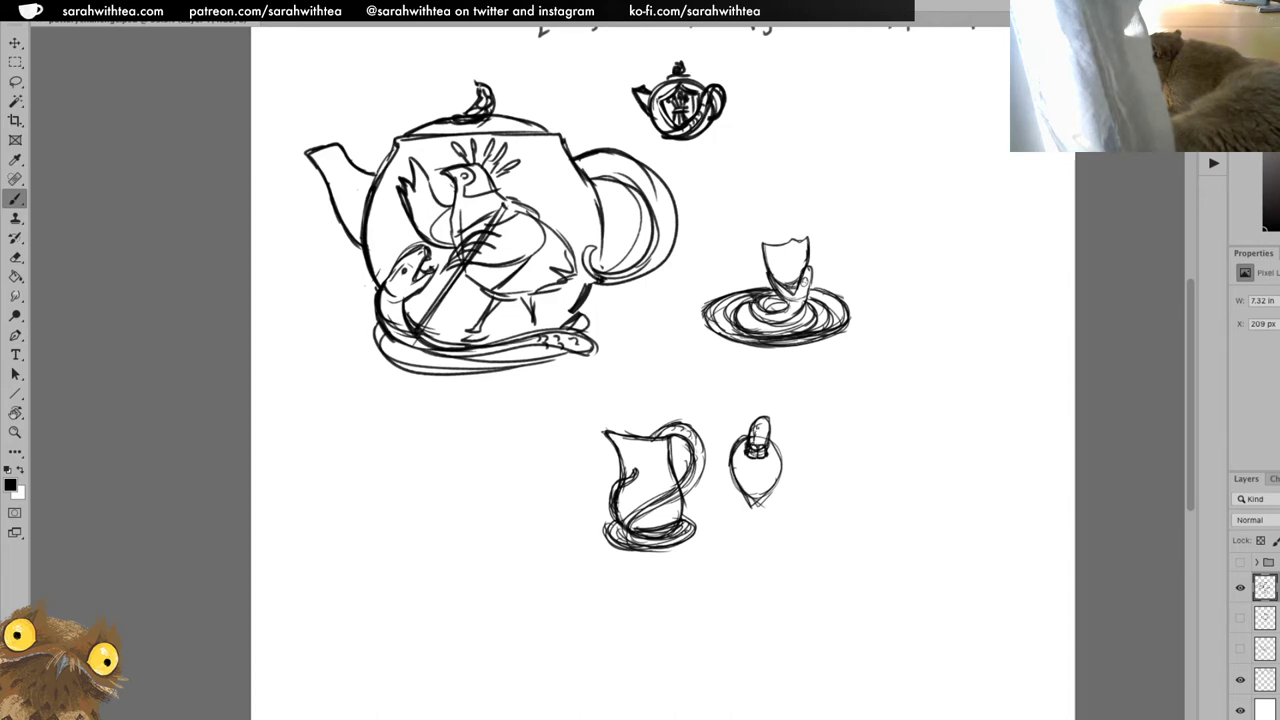
{"action": "key", "text": "e"}
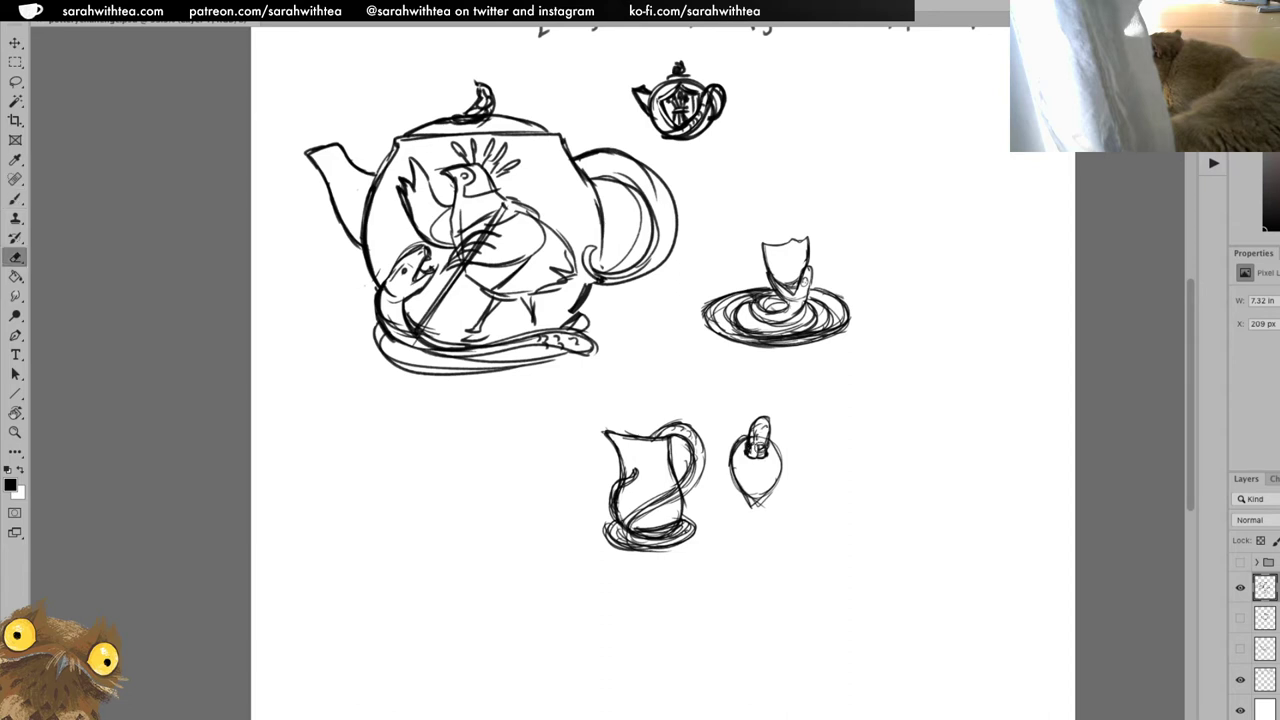
{"action": "mouse_move", "coordinate": [762, 446]}
{"action": "left_mouse_down"}
{"action": "mouse_move", "coordinate": [758, 430]}
{"action": "mouse_move", "coordinate": [770, 429]}
{"action": "left_mouse_up"}
{"action": "key", "text": "b"}
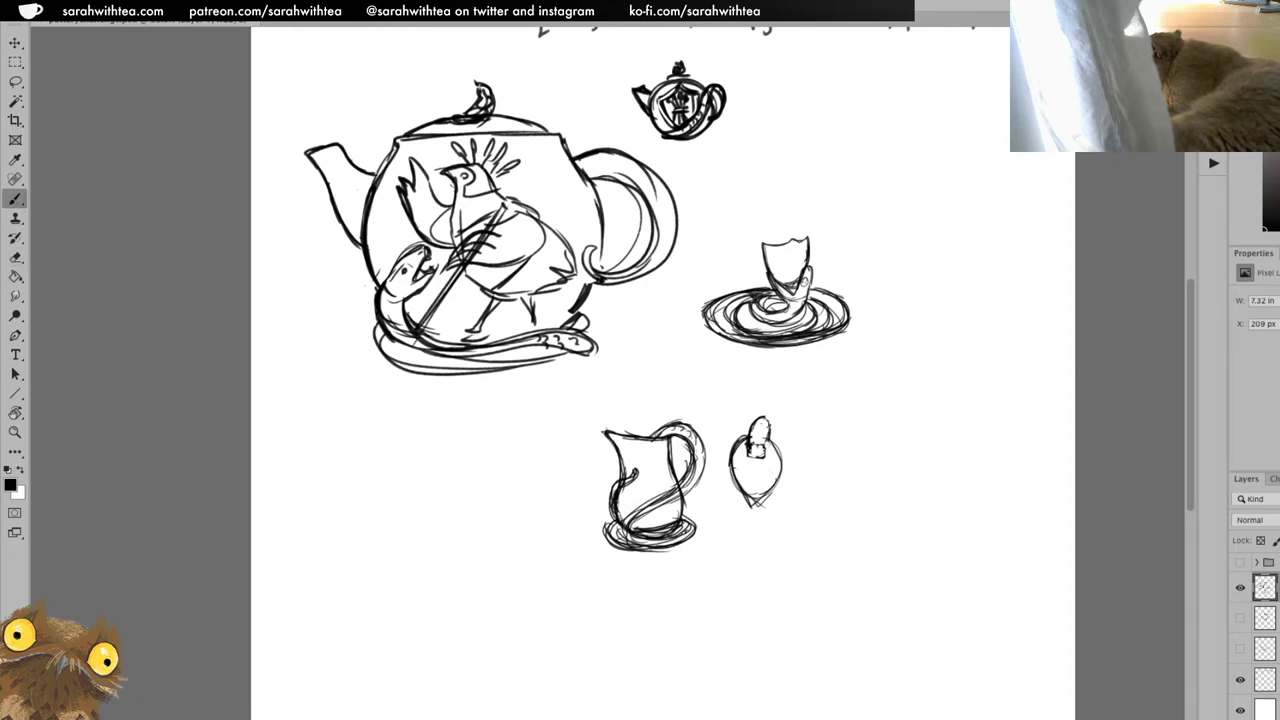
Add a small dotted oval inside the pitcher's top view and clean up its pointed tip.
{"action": "mouse_move", "coordinate": [762, 446]}
{"action": "left_mouse_down"}
{"action": "mouse_move", "coordinate": [770, 422]}
{"action": "mouse_move", "coordinate": [757, 507]}
{"action": "left_mouse_up"}
{"action": "left_click_drag", "start_coordinate": [756, 464], "coordinate": [752, 482]}
{"action": "key", "text": "e"}
{"action": "left_click_drag", "start_coordinate": [750, 467], "coordinate": [756, 474]}
{"action": "key", "text": "b"}
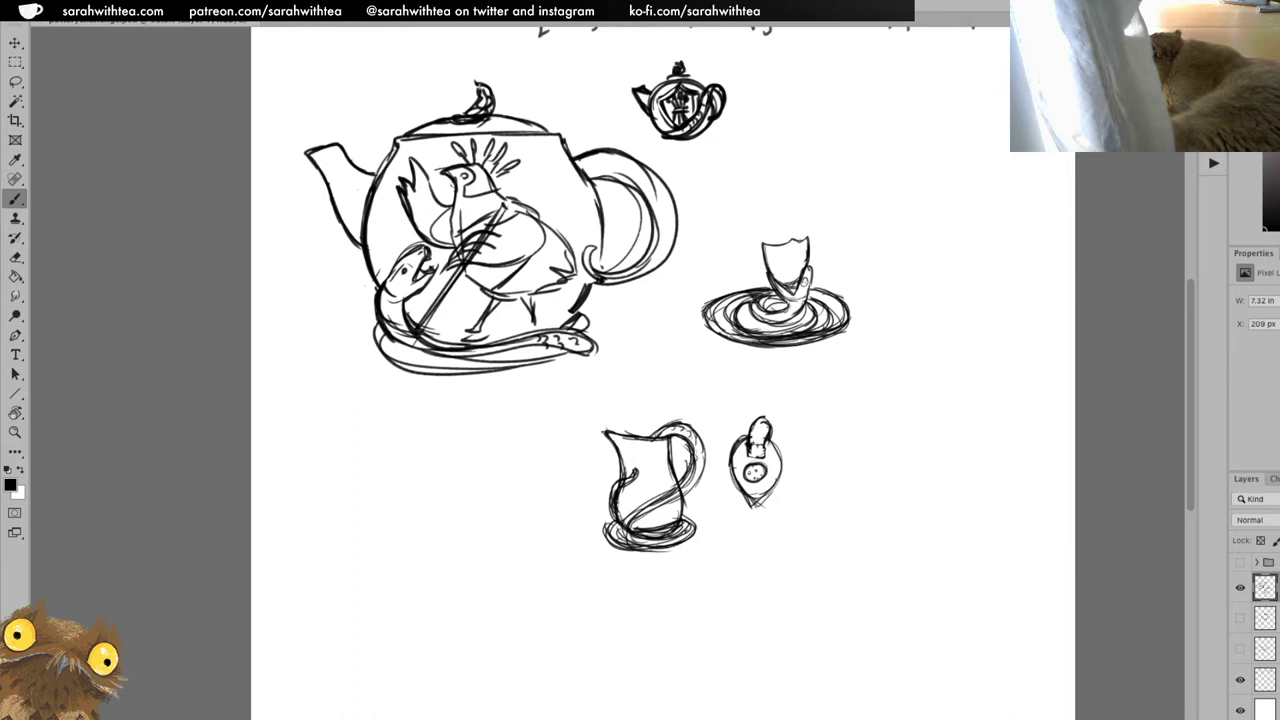
{"action": "key", "text": "e"}
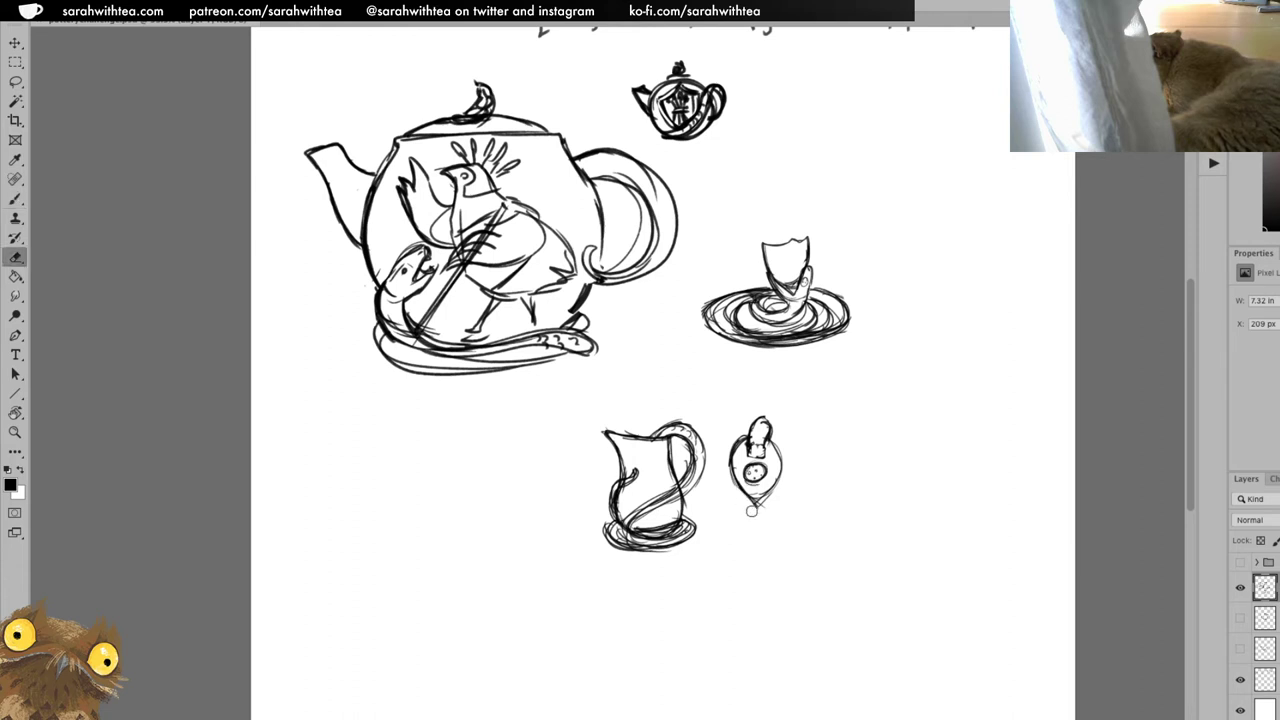
{"action": "left_click_drag", "start_coordinate": [772, 466], "coordinate": [770, 504]}
{"action": "key", "text": "b"}
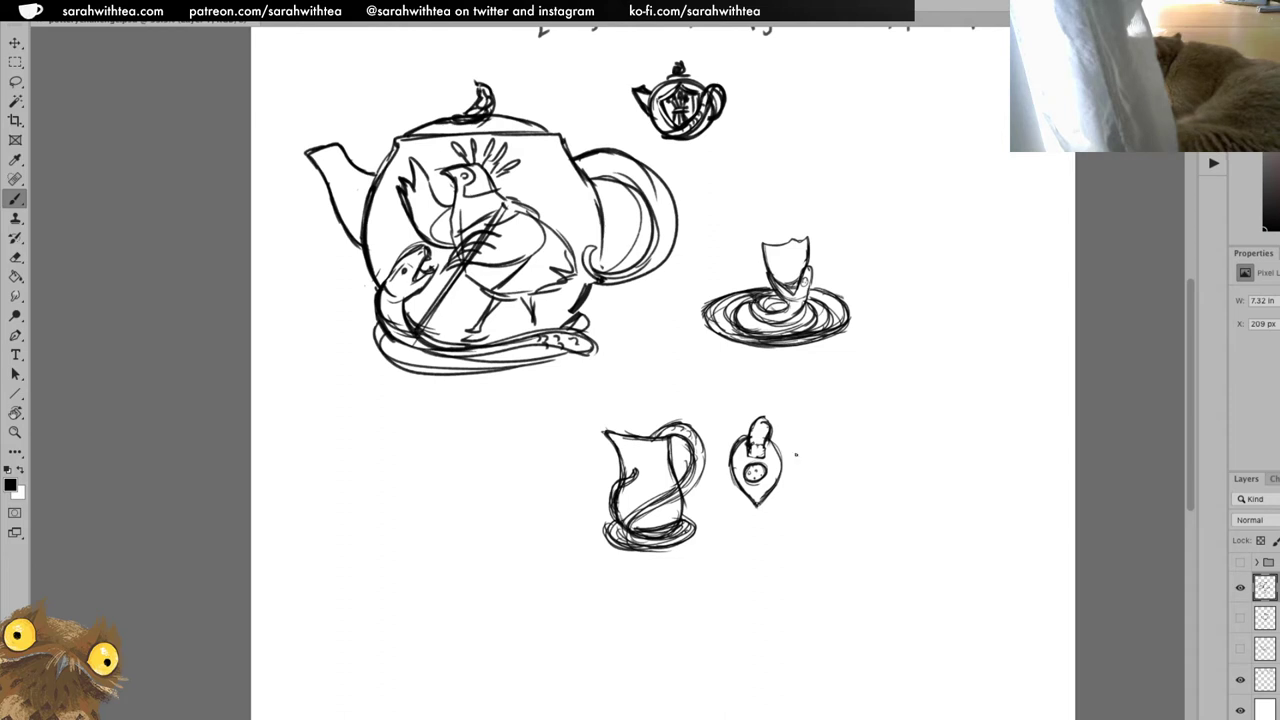
Select both pitcher sketches with the Lasso and move them up beside the small teapot, above the snake cup.
{"action": "key", "text": "l"}
{"action": "mouse_move", "coordinate": [797, 454]}
{"action": "left_mouse_down"}
{"action": "mouse_move", "coordinate": [600, 437]}
{"action": "mouse_move", "coordinate": [785, 400]}
{"action": "mouse_move", "coordinate": [842, 438]}
{"action": "left_mouse_up"}
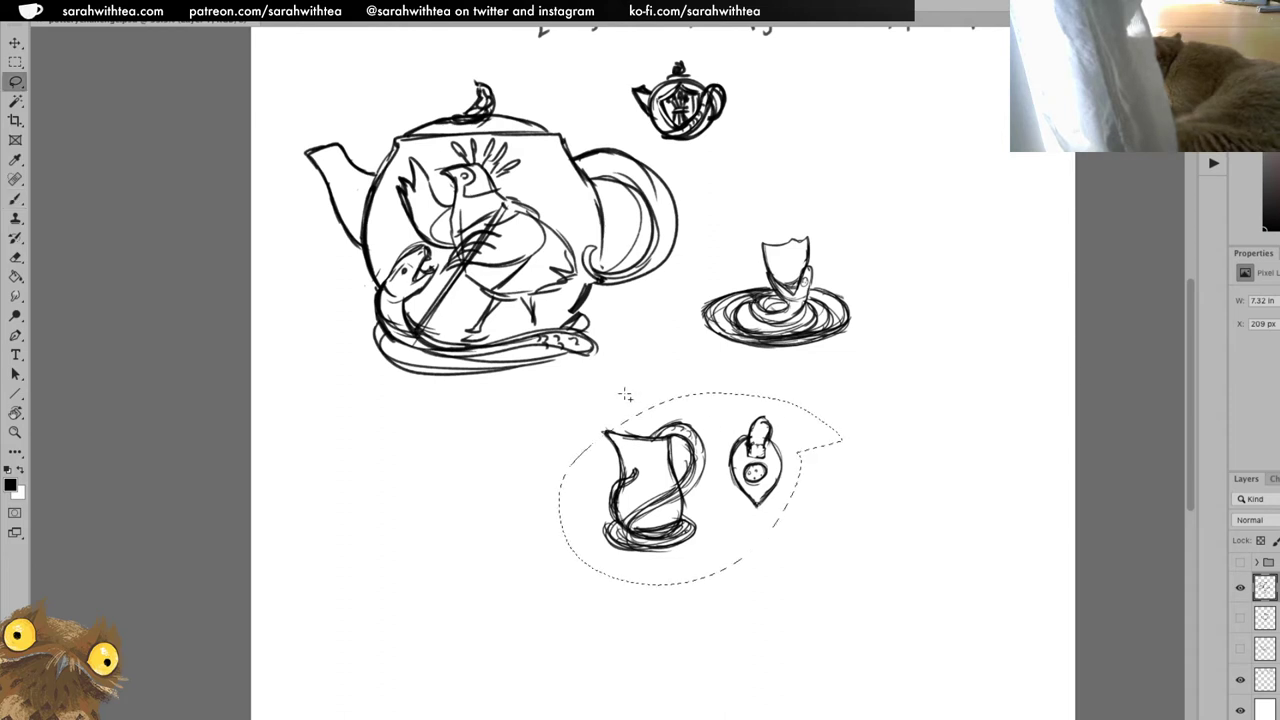
{"action": "left_click_drag", "start_coordinate": [625, 395], "coordinate": [640, 410]}
{"action": "key", "text": "v"}
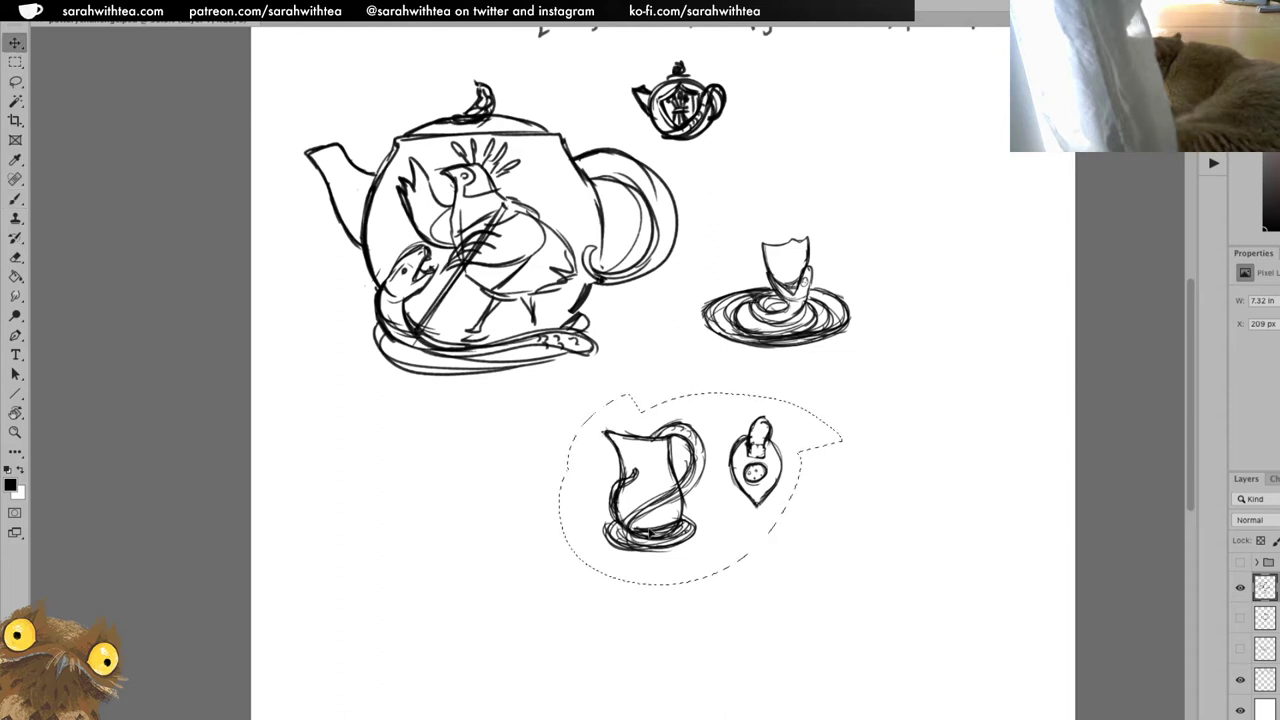
{"action": "mouse_move", "coordinate": [660, 505]}
{"action": "left_mouse_down"}
{"action": "mouse_move", "coordinate": [781, 349]}
{"action": "mouse_move", "coordinate": [824, 134]}
{"action": "mouse_move", "coordinate": [922, 255]}
{"action": "mouse_move", "coordinate": [861, 168]}
{"action": "mouse_move", "coordinate": [834, 161]}
{"action": "left_mouse_up"}
{"action": "key", "text": "ctrl+d"}
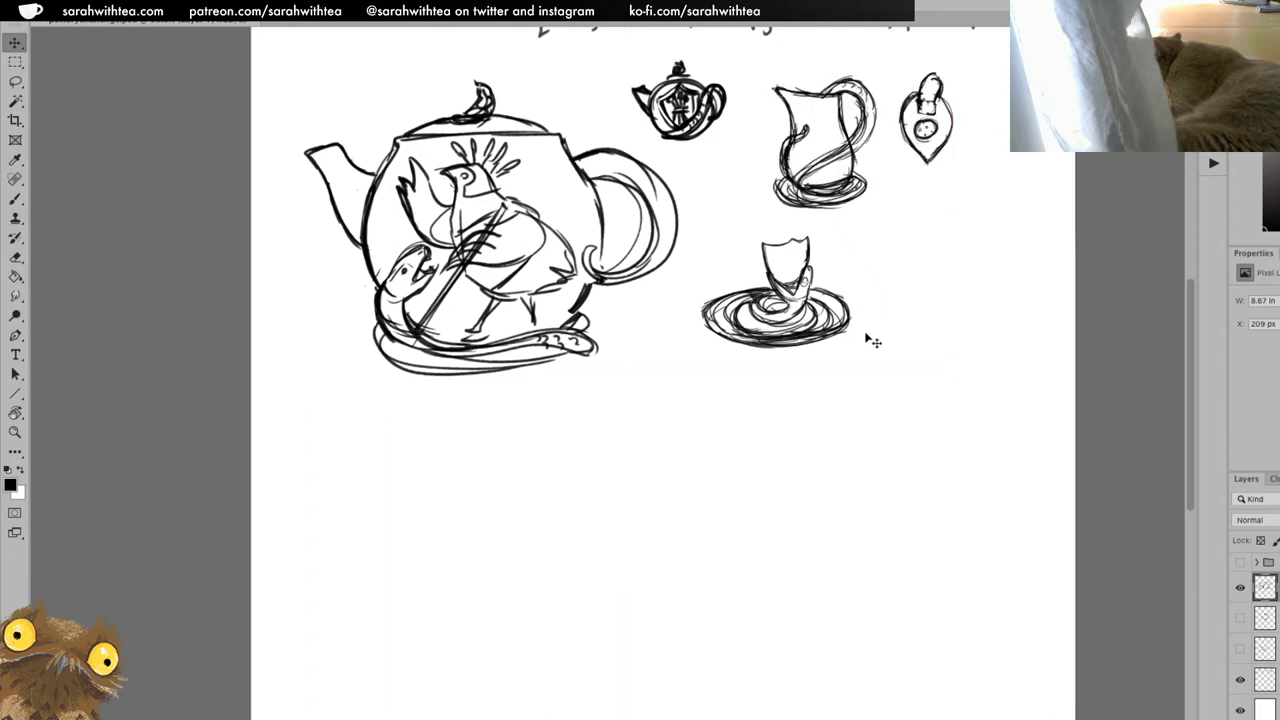
Sketch a round bowl with a flat rim line and domed lid in the empty space below the teapot and snake cup.
{"action": "scroll", "coordinate": [840, 350], "scroll_direction": "up", "scroll_amount": 3}
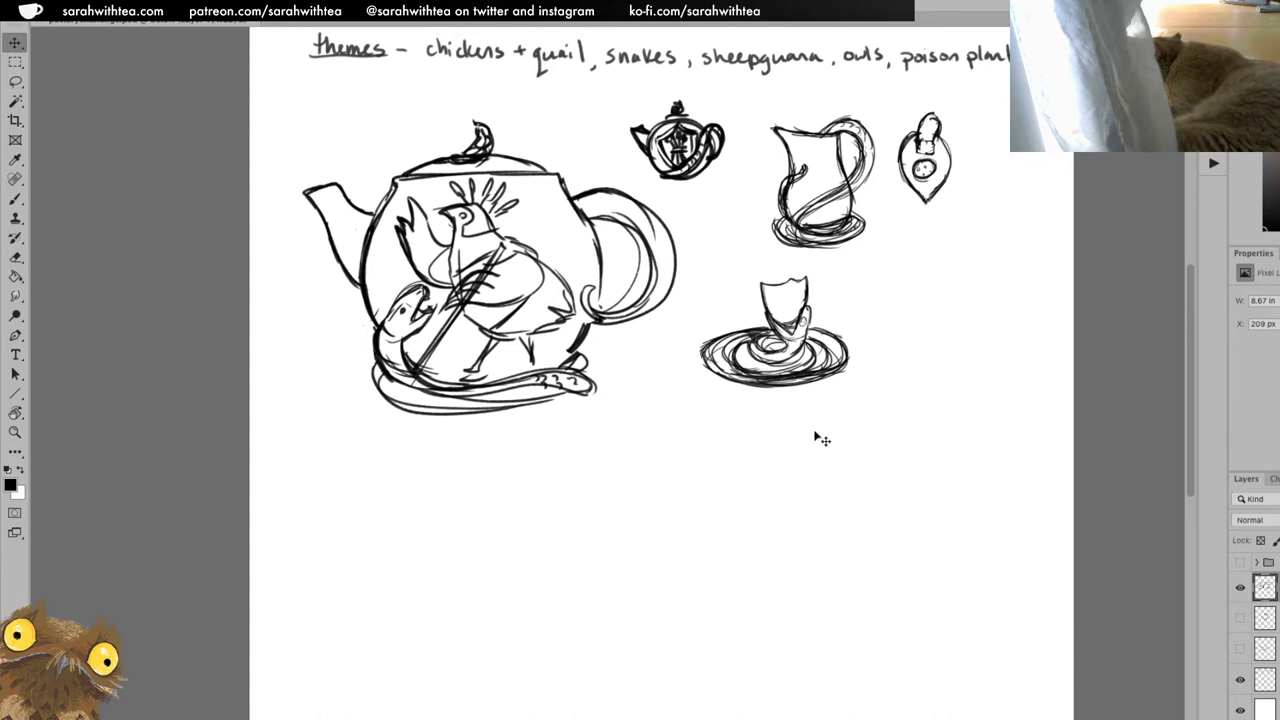
{"action": "key", "text": "b"}
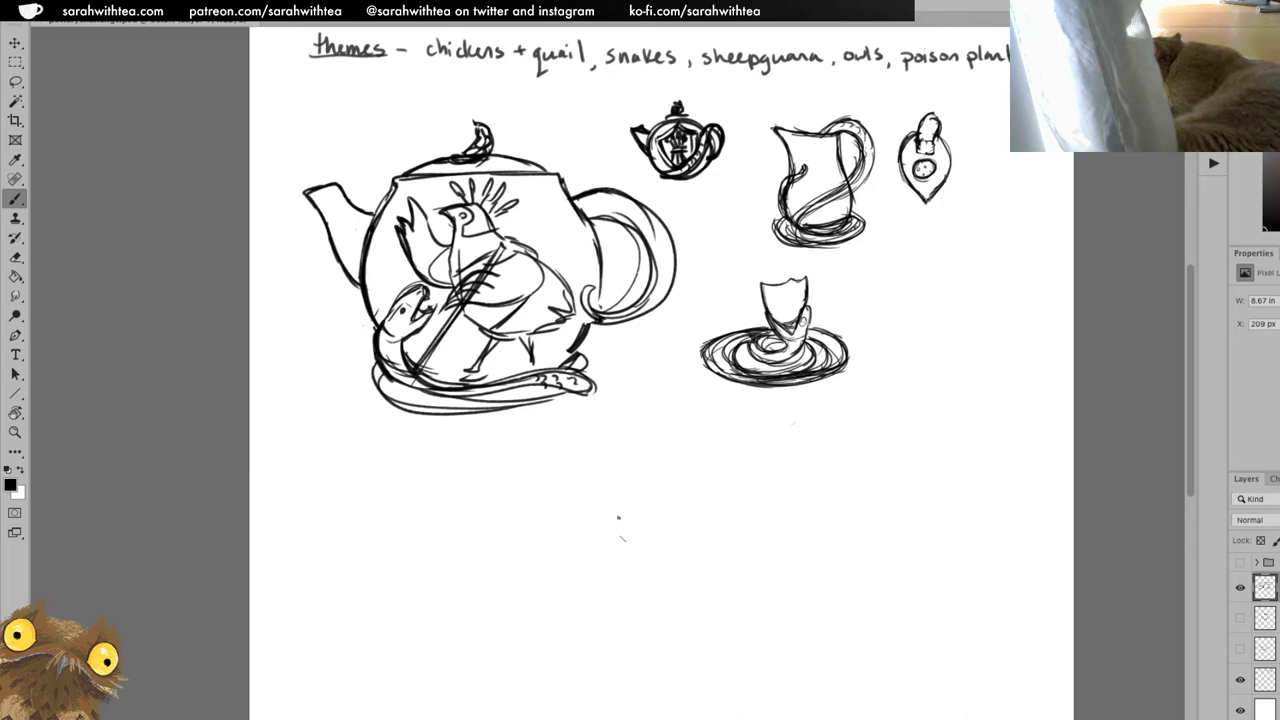
{"action": "left_click_drag", "start_coordinate": [617, 537], "coordinate": [610, 497]}
{"action": "mouse_move", "coordinate": [642, 547]}
{"action": "left_mouse_down"}
{"action": "mouse_move", "coordinate": [613, 485]}
{"action": "mouse_move", "coordinate": [627, 471]}
{"action": "mouse_move", "coordinate": [610, 528]}
{"action": "mouse_move", "coordinate": [642, 540]}
{"action": "left_mouse_up"}
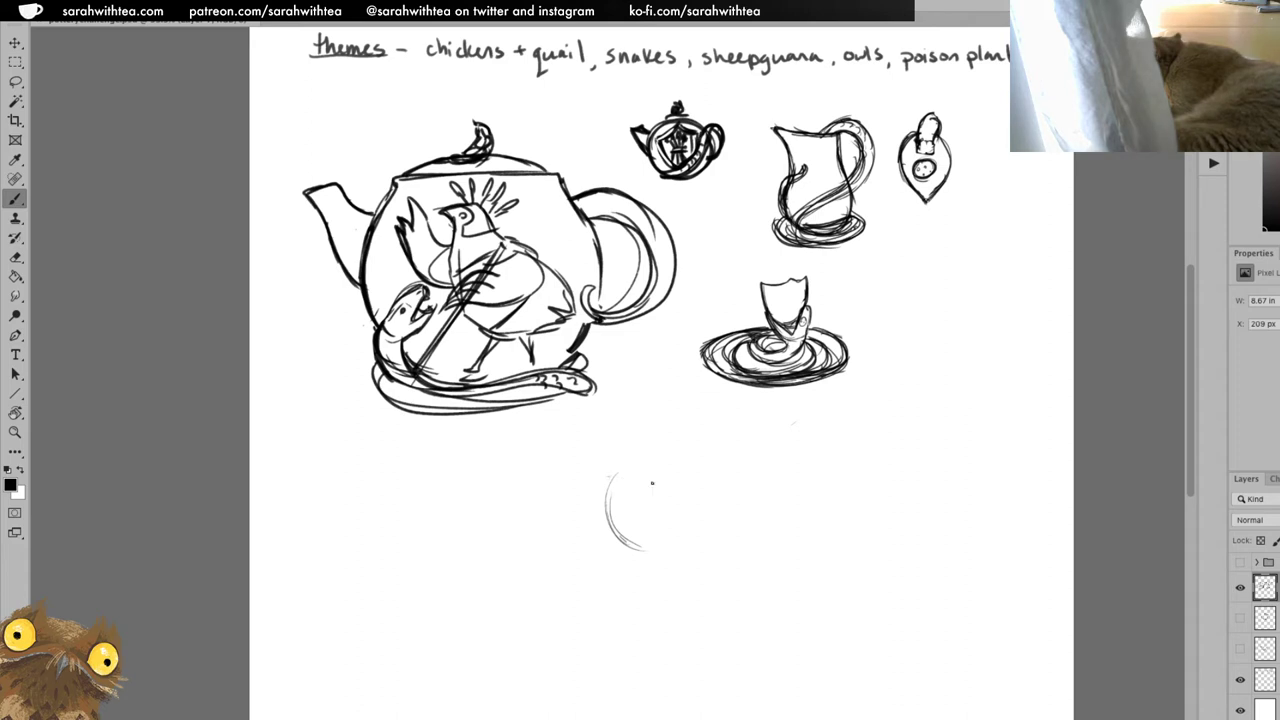
{"action": "mouse_move", "coordinate": [603, 477]}
{"action": "left_mouse_down"}
{"action": "mouse_move", "coordinate": [686, 482]}
{"action": "mouse_move", "coordinate": [708, 512]}
{"action": "mouse_move", "coordinate": [625, 549]}
{"action": "mouse_move", "coordinate": [700, 502]}
{"action": "mouse_move", "coordinate": [699, 482]}
{"action": "left_mouse_up"}
{"action": "mouse_move", "coordinate": [612, 470]}
{"action": "left_mouse_down"}
{"action": "mouse_move", "coordinate": [628, 459]}
{"action": "mouse_move", "coordinate": [698, 478]}
{"action": "left_mouse_up"}
{"action": "mouse_move", "coordinate": [662, 454]}
{"action": "left_mouse_down"}
{"action": "mouse_move", "coordinate": [604, 520]}
{"action": "mouse_move", "coordinate": [632, 548]}
{"action": "left_mouse_up"}
{"action": "mouse_move", "coordinate": [598, 500]}
{"action": "left_mouse_down"}
{"action": "mouse_move", "coordinate": [651, 459]}
{"action": "mouse_move", "coordinate": [599, 477]}
{"action": "mouse_move", "coordinate": [702, 476]}
{"action": "mouse_move", "coordinate": [639, 472]}
{"action": "mouse_move", "coordinate": [662, 476]}
{"action": "mouse_move", "coordinate": [684, 541]}
{"action": "mouse_move", "coordinate": [701, 530]}
{"action": "mouse_move", "coordinate": [698, 470]}
{"action": "left_mouse_up"}
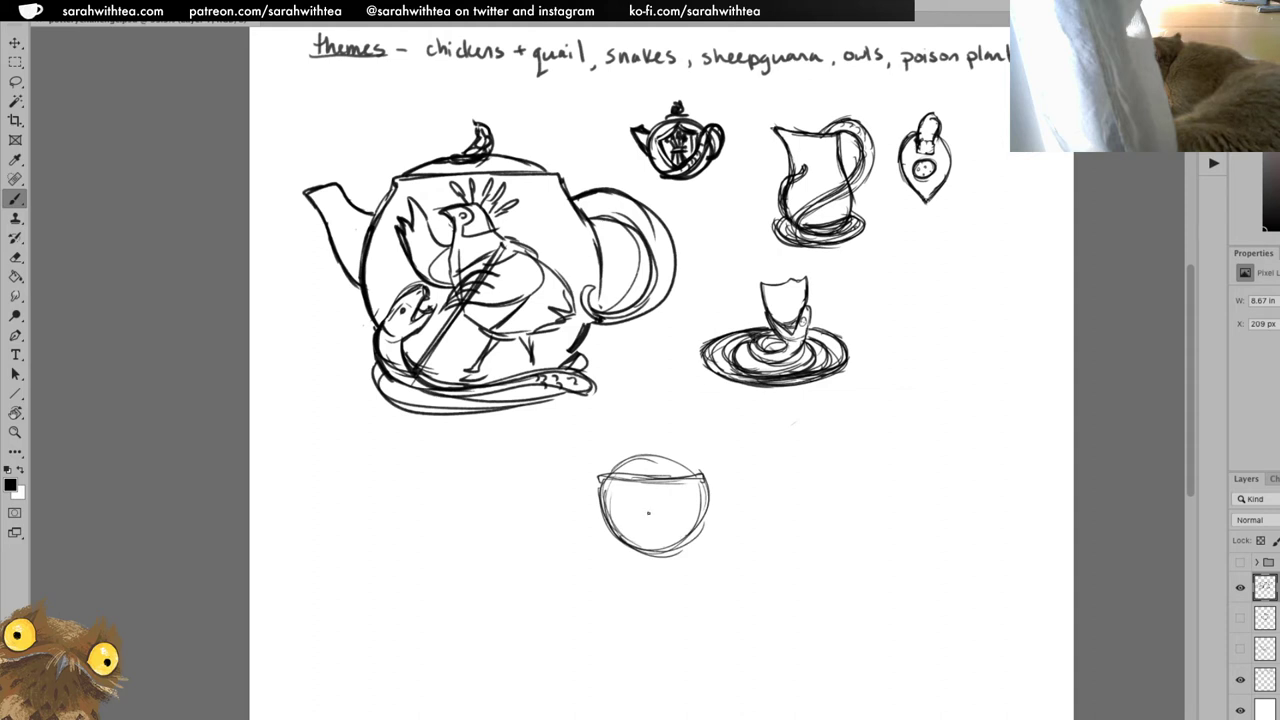
Draw a shield and a patterned snake curve on the bowl's front, and darken its rim and domed lid.
{"action": "mouse_move", "coordinate": [626, 489]}
{"action": "left_mouse_down"}
{"action": "mouse_move", "coordinate": [650, 487]}
{"action": "mouse_move", "coordinate": [652, 533]}
{"action": "left_mouse_up"}
{"action": "mouse_move", "coordinate": [642, 540]}
{"action": "left_mouse_down"}
{"action": "mouse_move", "coordinate": [664, 546]}
{"action": "mouse_move", "coordinate": [682, 510]}
{"action": "left_mouse_up"}
{"action": "mouse_move", "coordinate": [674, 497]}
{"action": "left_mouse_down"}
{"action": "mouse_move", "coordinate": [682, 490]}
{"action": "mouse_move", "coordinate": [658, 542]}
{"action": "mouse_move", "coordinate": [644, 538]}
{"action": "mouse_move", "coordinate": [674, 536]}
{"action": "mouse_move", "coordinate": [648, 548]}
{"action": "left_mouse_up"}
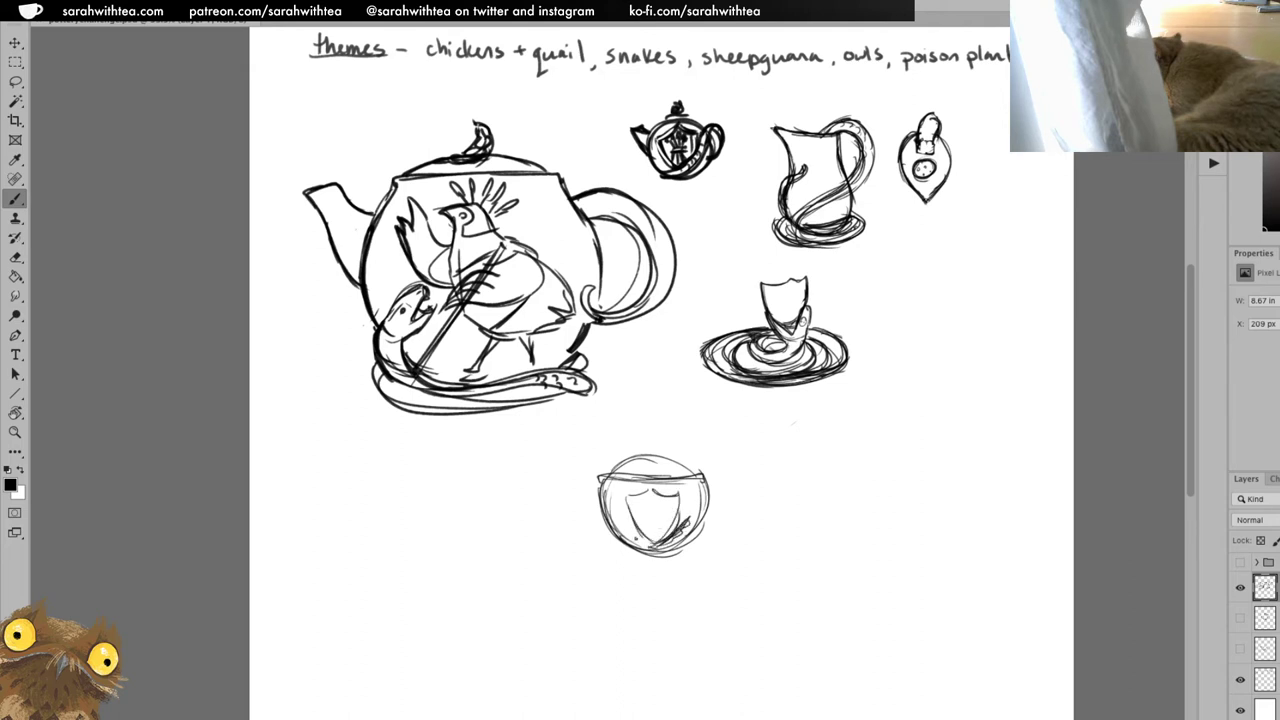
{"action": "mouse_move", "coordinate": [702, 486]}
{"action": "left_mouse_down"}
{"action": "mouse_move", "coordinate": [678, 518]}
{"action": "mouse_move", "coordinate": [696, 498]}
{"action": "left_mouse_up"}
{"action": "left_click_drag", "start_coordinate": [640, 458], "coordinate": [660, 444]}
{"action": "left_click_drag", "start_coordinate": [646, 452], "coordinate": [632, 460]}
{"action": "key", "text": "ctrl+z"}
{"action": "mouse_move", "coordinate": [640, 458]}
{"action": "left_mouse_down"}
{"action": "mouse_move", "coordinate": [606, 476]}
{"action": "mouse_move", "coordinate": [686, 462]}
{"action": "mouse_move", "coordinate": [694, 476]}
{"action": "mouse_move", "coordinate": [686, 462]}
{"action": "mouse_move", "coordinate": [597, 485]}
{"action": "mouse_move", "coordinate": [710, 471]}
{"action": "mouse_move", "coordinate": [689, 492]}
{"action": "left_mouse_up"}
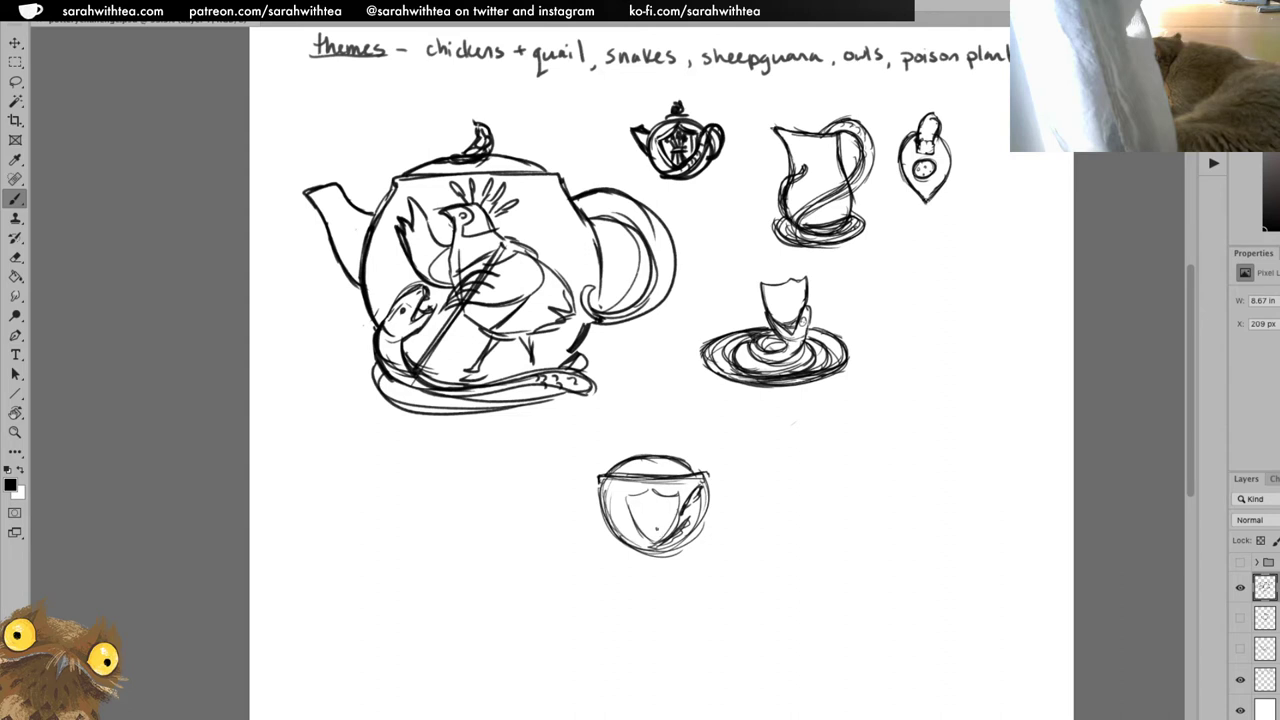
Reinforce the bowl's side and lower curve and erase the stray lines outside its edge.
{"action": "left_click_drag", "start_coordinate": [598, 486], "coordinate": [614, 532]}
{"action": "mouse_move", "coordinate": [614, 476]}
{"action": "left_mouse_down"}
{"action": "mouse_move", "coordinate": [698, 474]}
{"action": "mouse_move", "coordinate": [696, 463]}
{"action": "mouse_move", "coordinate": [708, 490]}
{"action": "mouse_move", "coordinate": [686, 546]}
{"action": "mouse_move", "coordinate": [626, 550]}
{"action": "left_mouse_up"}
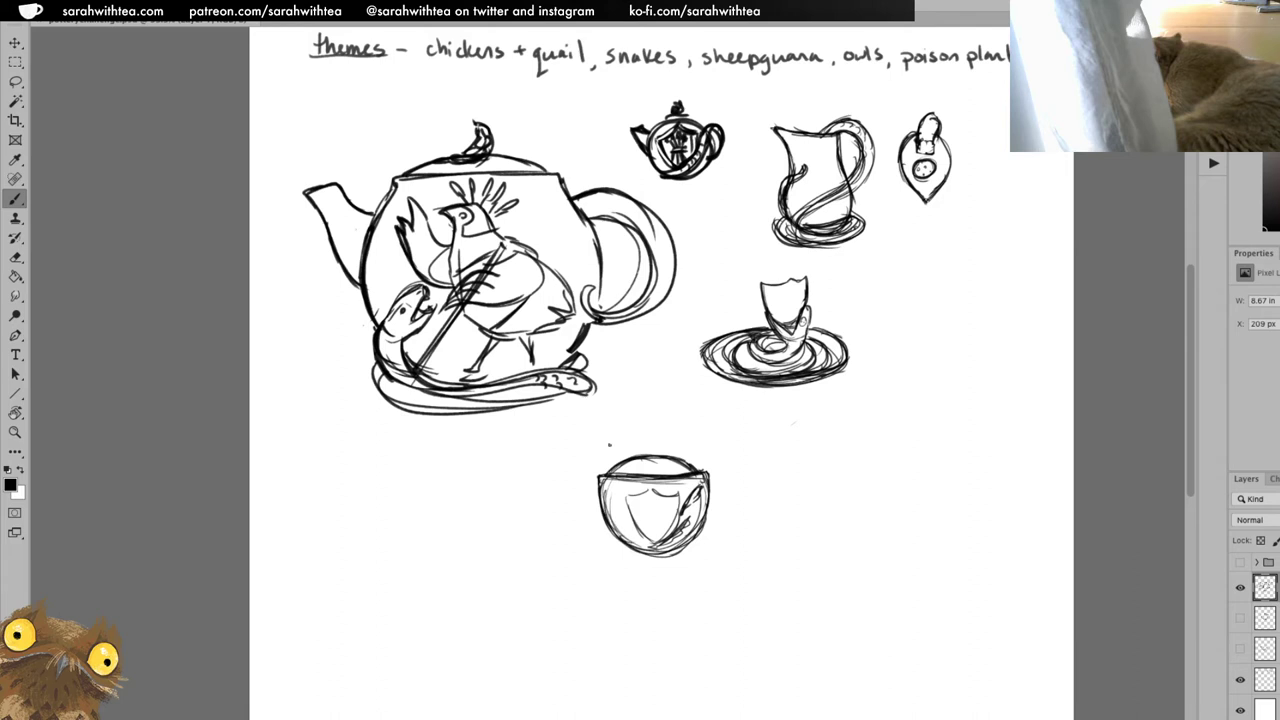
{"action": "mouse_move", "coordinate": [598, 478]}
{"action": "left_mouse_down"}
{"action": "mouse_move", "coordinate": [616, 540]}
{"action": "mouse_move", "coordinate": [600, 506]}
{"action": "left_mouse_up"}
{"action": "left_click_drag", "start_coordinate": [614, 532], "coordinate": [628, 542]}
{"action": "key", "text": "e"}
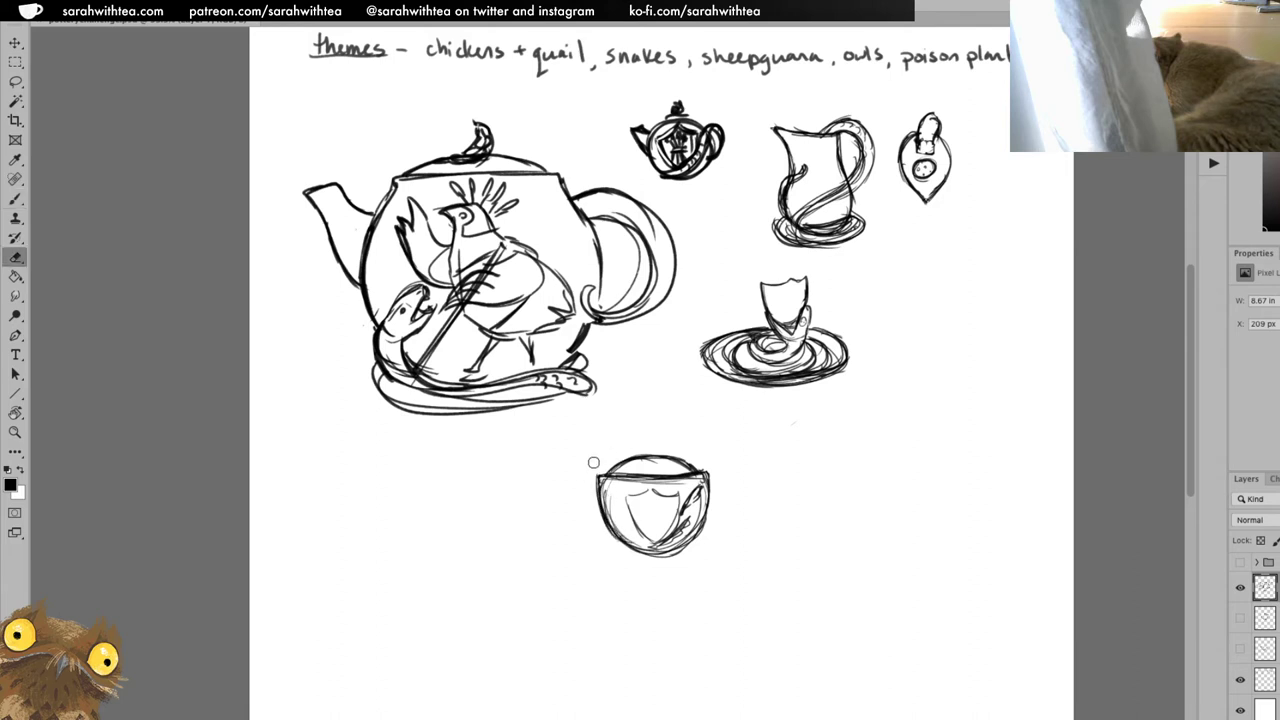
{"action": "mouse_move", "coordinate": [593, 462]}
{"action": "left_mouse_down"}
{"action": "mouse_move", "coordinate": [611, 486]}
{"action": "mouse_move", "coordinate": [613, 533]}
{"action": "left_mouse_up"}
Add a flared utensil handle emerging from the bowl's lid, a crest inside the shield, and a pointed finial on the lid.
{"action": "key", "text": "b"}
{"action": "mouse_move", "coordinate": [670, 466]}
{"action": "left_mouse_down"}
{"action": "mouse_move", "coordinate": [686, 470]}
{"action": "mouse_move", "coordinate": [704, 431]}
{"action": "mouse_move", "coordinate": [716, 436]}
{"action": "mouse_move", "coordinate": [702, 458]}
{"action": "mouse_move", "coordinate": [704, 432]}
{"action": "mouse_move", "coordinate": [719, 431]}
{"action": "mouse_move", "coordinate": [660, 484]}
{"action": "mouse_move", "coordinate": [678, 486]}
{"action": "left_mouse_up"}
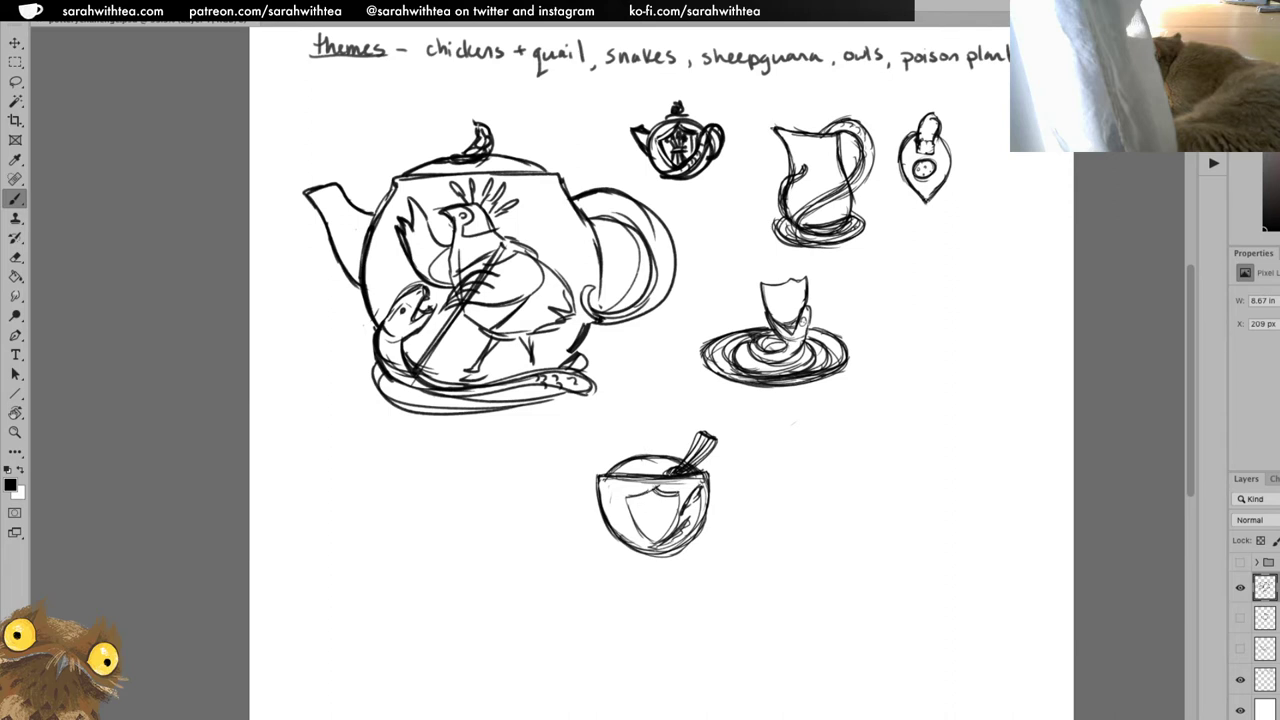
{"action": "left_click_drag", "start_coordinate": [648, 550], "coordinate": [664, 546]}
{"action": "mouse_move", "coordinate": [648, 502]}
{"action": "left_mouse_down"}
{"action": "mouse_move", "coordinate": [648, 520]}
{"action": "mouse_move", "coordinate": [664, 520]}
{"action": "left_mouse_up"}
{"action": "mouse_move", "coordinate": [642, 508]}
{"action": "left_mouse_down"}
{"action": "mouse_move", "coordinate": [664, 492]}
{"action": "mouse_move", "coordinate": [671, 509]}
{"action": "left_mouse_up"}
{"action": "mouse_move", "coordinate": [700, 436]}
{"action": "left_mouse_down"}
{"action": "mouse_move", "coordinate": [690, 455]}
{"action": "mouse_move", "coordinate": [650, 453]}
{"action": "mouse_move", "coordinate": [664, 440]}
{"action": "mouse_move", "coordinate": [650, 457]}
{"action": "mouse_move", "coordinate": [667, 451]}
{"action": "mouse_move", "coordinate": [662, 437]}
{"action": "left_mouse_up"}
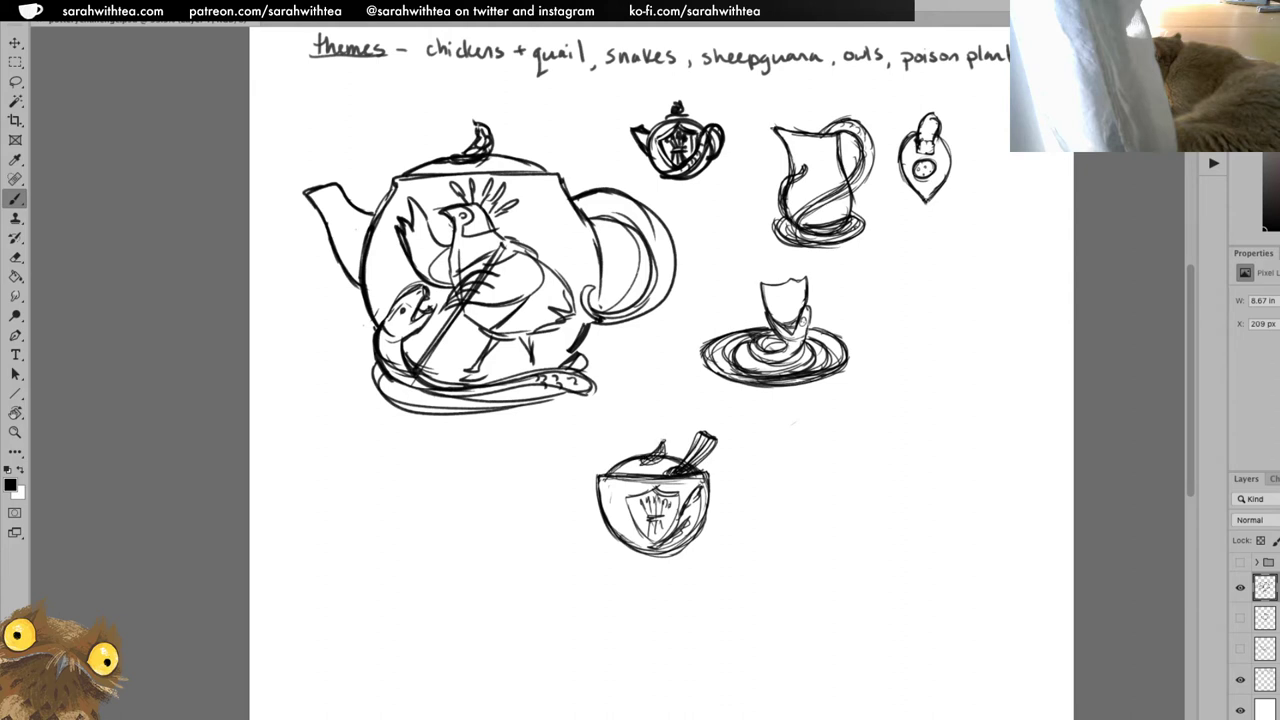
Sketch a second rounded bowl beside the shield bowl, with a crested emblem on its front.
{"action": "key", "text": "z"}
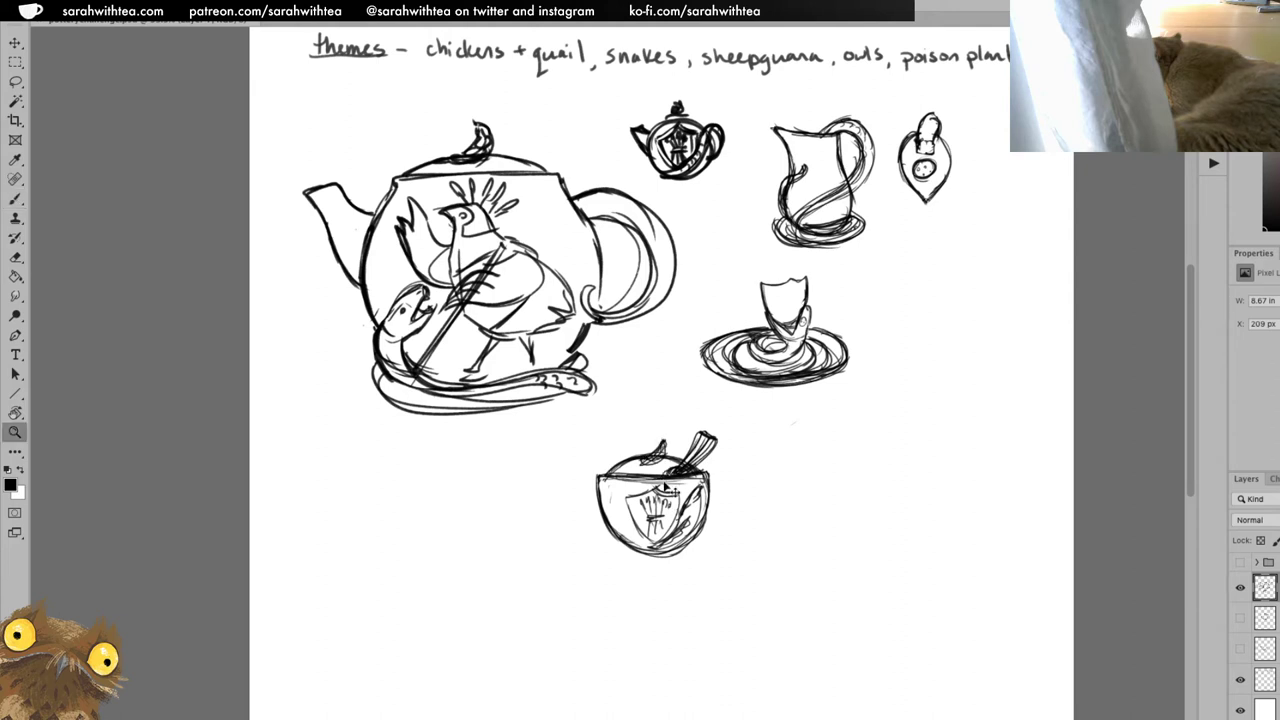
{"action": "key", "text": "b"}
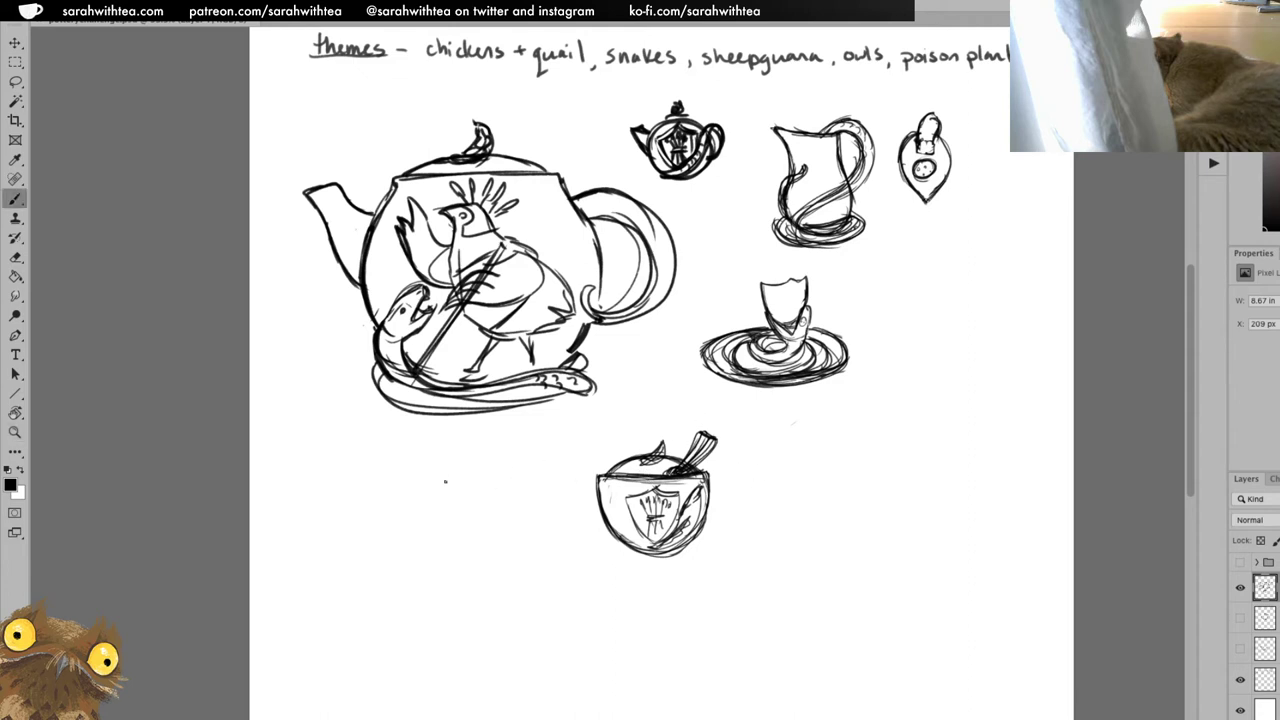
{"action": "mouse_move", "coordinate": [445, 482]}
{"action": "left_mouse_down"}
{"action": "mouse_move", "coordinate": [542, 468]}
{"action": "mouse_move", "coordinate": [528, 520]}
{"action": "left_mouse_up"}
{"action": "left_click_drag", "start_coordinate": [448, 472], "coordinate": [548, 468]}
{"action": "left_click_drag", "start_coordinate": [444, 474], "coordinate": [544, 464]}
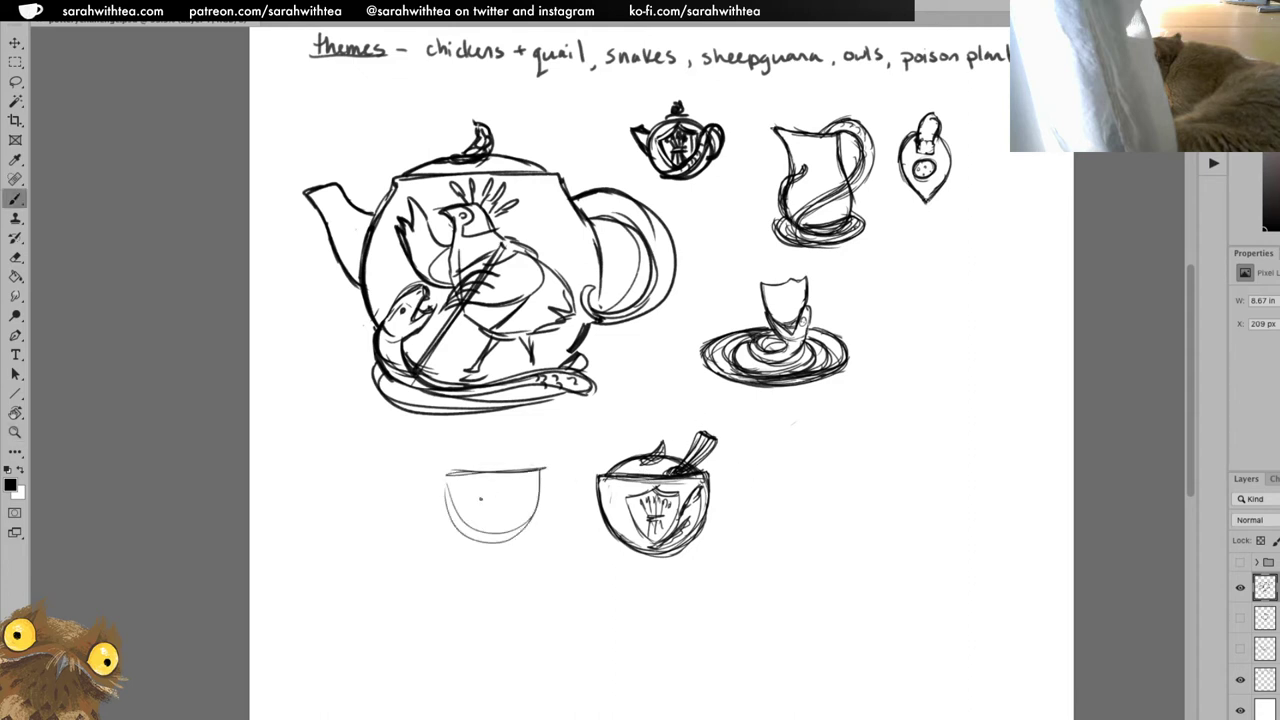
{"action": "mouse_move", "coordinate": [478, 495]}
{"action": "left_mouse_down"}
{"action": "mouse_move", "coordinate": [495, 493]}
{"action": "mouse_move", "coordinate": [484, 522]}
{"action": "mouse_move", "coordinate": [514, 524]}
{"action": "mouse_move", "coordinate": [482, 516]}
{"action": "mouse_move", "coordinate": [476, 498]}
{"action": "mouse_move", "coordinate": [480, 528]}
{"action": "mouse_move", "coordinate": [512, 492]}
{"action": "mouse_move", "coordinate": [484, 488]}
{"action": "left_mouse_up"}
{"action": "left_click_drag", "start_coordinate": [493, 478], "coordinate": [505, 493]}
{"action": "mouse_move", "coordinate": [522, 480]}
{"action": "left_mouse_down"}
{"action": "mouse_move", "coordinate": [508, 501]}
{"action": "mouse_move", "coordinate": [538, 483]}
{"action": "mouse_move", "coordinate": [484, 482]}
{"action": "mouse_move", "coordinate": [472, 514]}
{"action": "mouse_move", "coordinate": [483, 517]}
{"action": "left_mouse_up"}
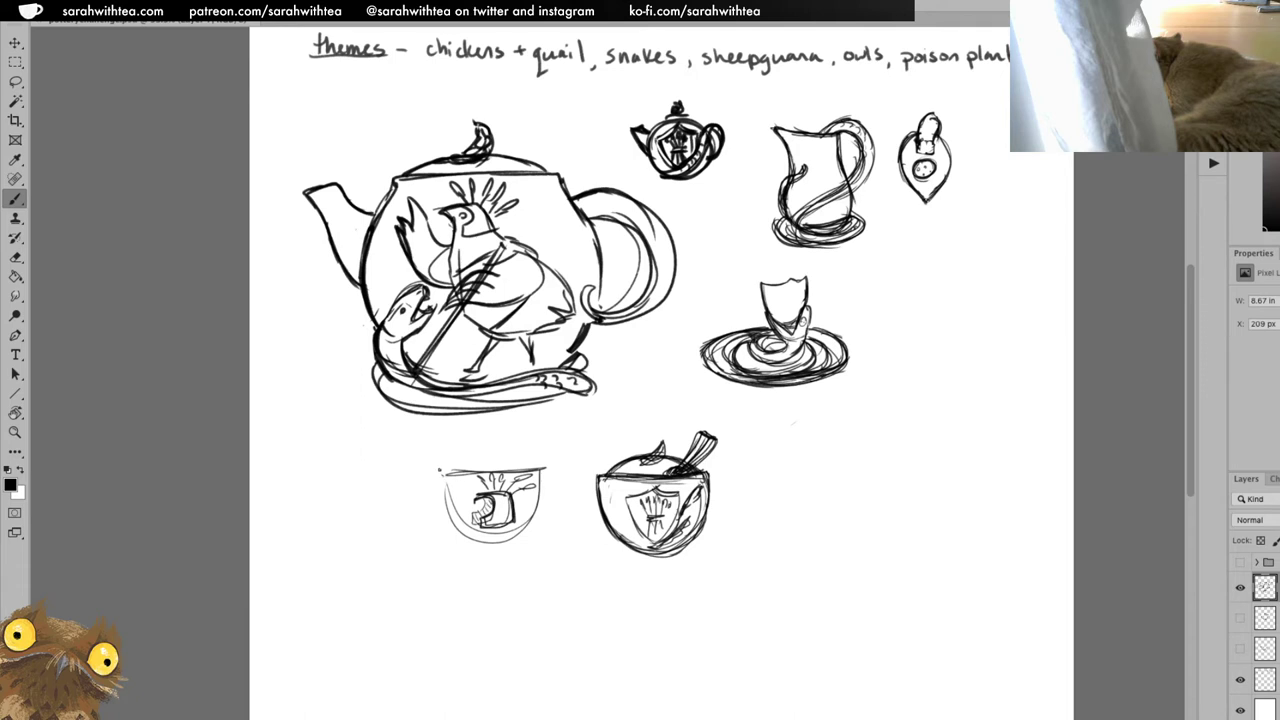
Add a banded rim and domed lid with a pointed finial to the second bowl, and reinforce its body.
{"action": "left_click_drag", "start_coordinate": [440, 468], "coordinate": [547, 466]}
{"action": "mouse_move", "coordinate": [448, 468]}
{"action": "left_mouse_down"}
{"action": "mouse_move", "coordinate": [502, 465]}
{"action": "mouse_move", "coordinate": [437, 482]}
{"action": "mouse_move", "coordinate": [443, 513]}
{"action": "mouse_move", "coordinate": [488, 543]}
{"action": "mouse_move", "coordinate": [523, 540]}
{"action": "mouse_move", "coordinate": [543, 473]}
{"action": "mouse_move", "coordinate": [532, 534]}
{"action": "mouse_move", "coordinate": [488, 543]}
{"action": "mouse_move", "coordinate": [464, 455]}
{"action": "mouse_move", "coordinate": [538, 462]}
{"action": "mouse_move", "coordinate": [504, 442]}
{"action": "left_mouse_up"}
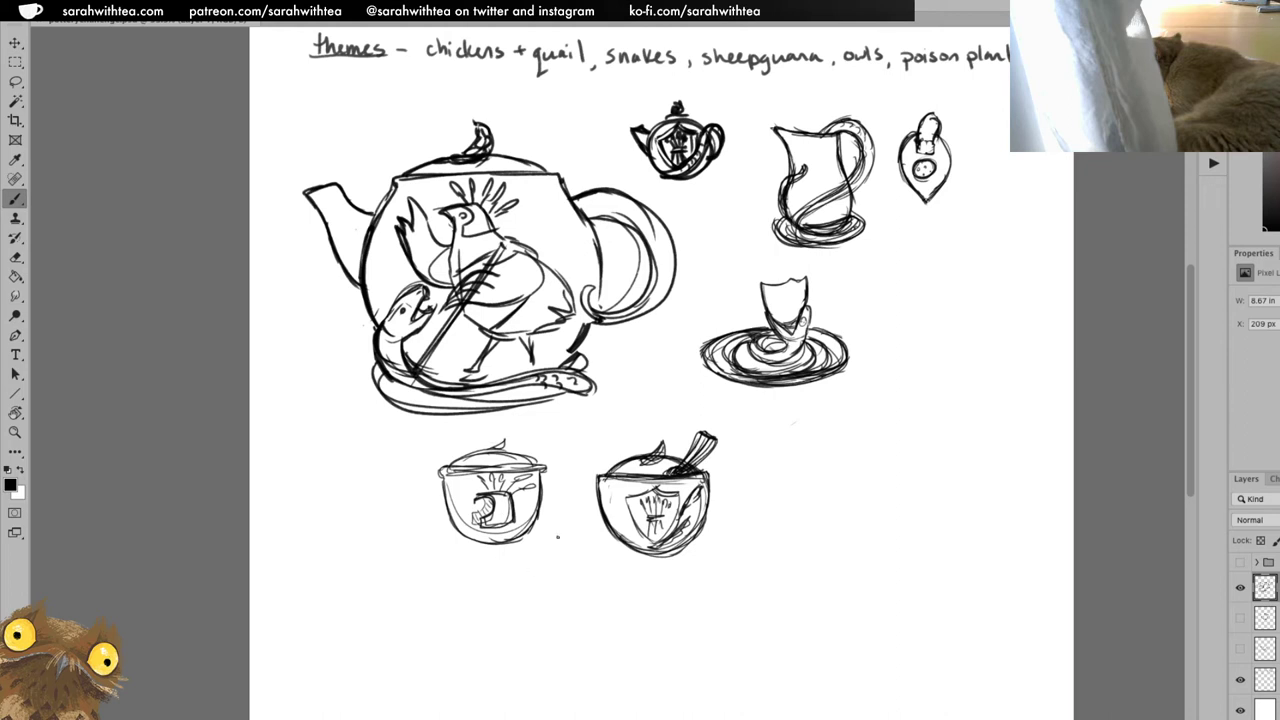
{"action": "mouse_move", "coordinate": [456, 514]}
{"action": "left_mouse_down"}
{"action": "mouse_move", "coordinate": [496, 542]}
{"action": "mouse_move", "coordinate": [538, 516]}
{"action": "left_mouse_up"}
Draw a separate dipper beside the shield bowl, with a cross-hatched oval head and a flared, lined handle.
{"action": "mouse_move", "coordinate": [774, 436]}
{"action": "left_mouse_down"}
{"action": "mouse_move", "coordinate": [750, 490]}
{"action": "mouse_move", "coordinate": [794, 450]}
{"action": "mouse_move", "coordinate": [746, 490]}
{"action": "mouse_move", "coordinate": [714, 486]}
{"action": "mouse_move", "coordinate": [732, 510]}
{"action": "mouse_move", "coordinate": [756, 492]}
{"action": "mouse_move", "coordinate": [756, 480]}
{"action": "mouse_move", "coordinate": [714, 500]}
{"action": "mouse_move", "coordinate": [732, 510]}
{"action": "mouse_move", "coordinate": [758, 490]}
{"action": "left_mouse_up"}
{"action": "mouse_move", "coordinate": [718, 500]}
{"action": "left_mouse_down"}
{"action": "mouse_move", "coordinate": [758, 488]}
{"action": "mouse_move", "coordinate": [716, 506]}
{"action": "mouse_move", "coordinate": [756, 490]}
{"action": "mouse_move", "coordinate": [730, 494]}
{"action": "left_mouse_up"}
{"action": "mouse_move", "coordinate": [726, 500]}
{"action": "left_mouse_down"}
{"action": "mouse_move", "coordinate": [751, 494]}
{"action": "mouse_move", "coordinate": [752, 476]}
{"action": "mouse_move", "coordinate": [735, 481]}
{"action": "mouse_move", "coordinate": [763, 477]}
{"action": "mouse_move", "coordinate": [775, 439]}
{"action": "mouse_move", "coordinate": [740, 478]}
{"action": "mouse_move", "coordinate": [760, 490]}
{"action": "mouse_move", "coordinate": [790, 443]}
{"action": "left_mouse_up"}
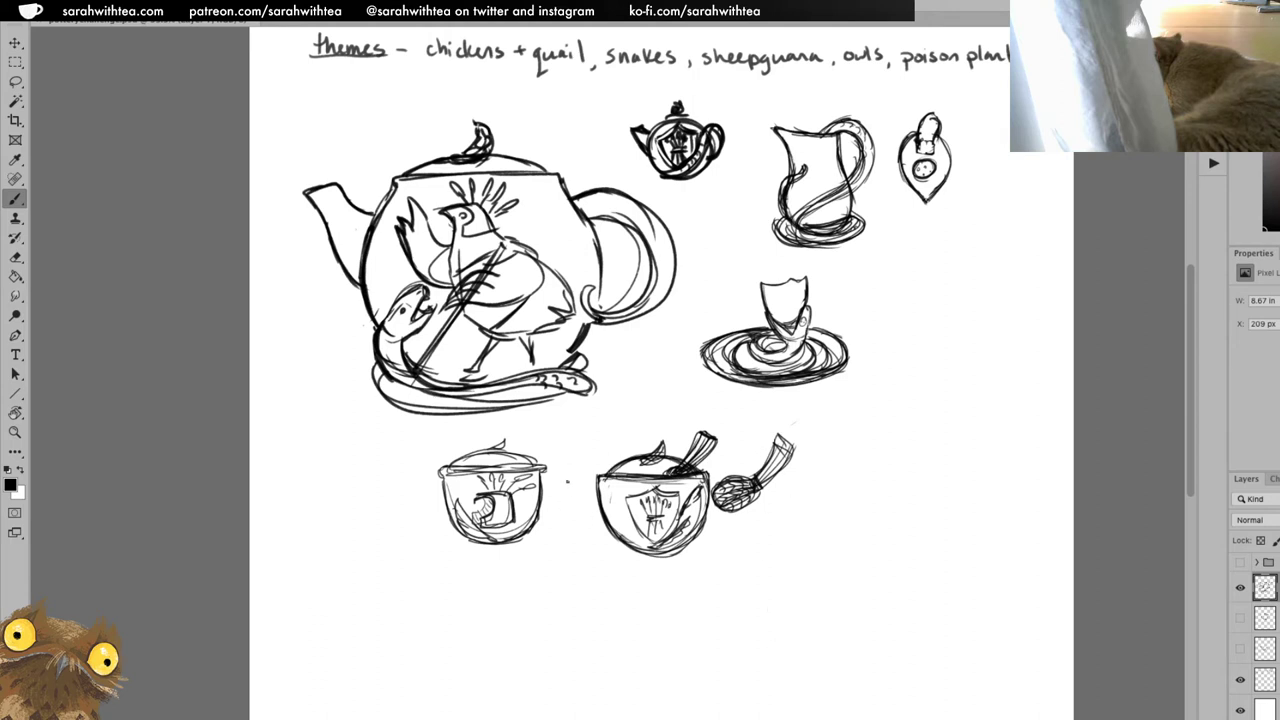
Sketch a long-handled spoon with a small crossguard and an oval bowl between the two lidded pots.
{"action": "mouse_move", "coordinate": [573, 449]}
{"action": "left_mouse_down"}
{"action": "mouse_move", "coordinate": [563, 527]}
{"action": "mouse_move", "coordinate": [568, 491]}
{"action": "left_mouse_up"}
{"action": "mouse_move", "coordinate": [573, 443]}
{"action": "left_mouse_down"}
{"action": "mouse_move", "coordinate": [565, 468]}
{"action": "mouse_move", "coordinate": [578, 443]}
{"action": "left_mouse_up"}
{"action": "mouse_move", "coordinate": [578, 443]}
{"action": "left_mouse_down"}
{"action": "mouse_move", "coordinate": [585, 474]}
{"action": "mouse_move", "coordinate": [566, 530]}
{"action": "left_mouse_up"}
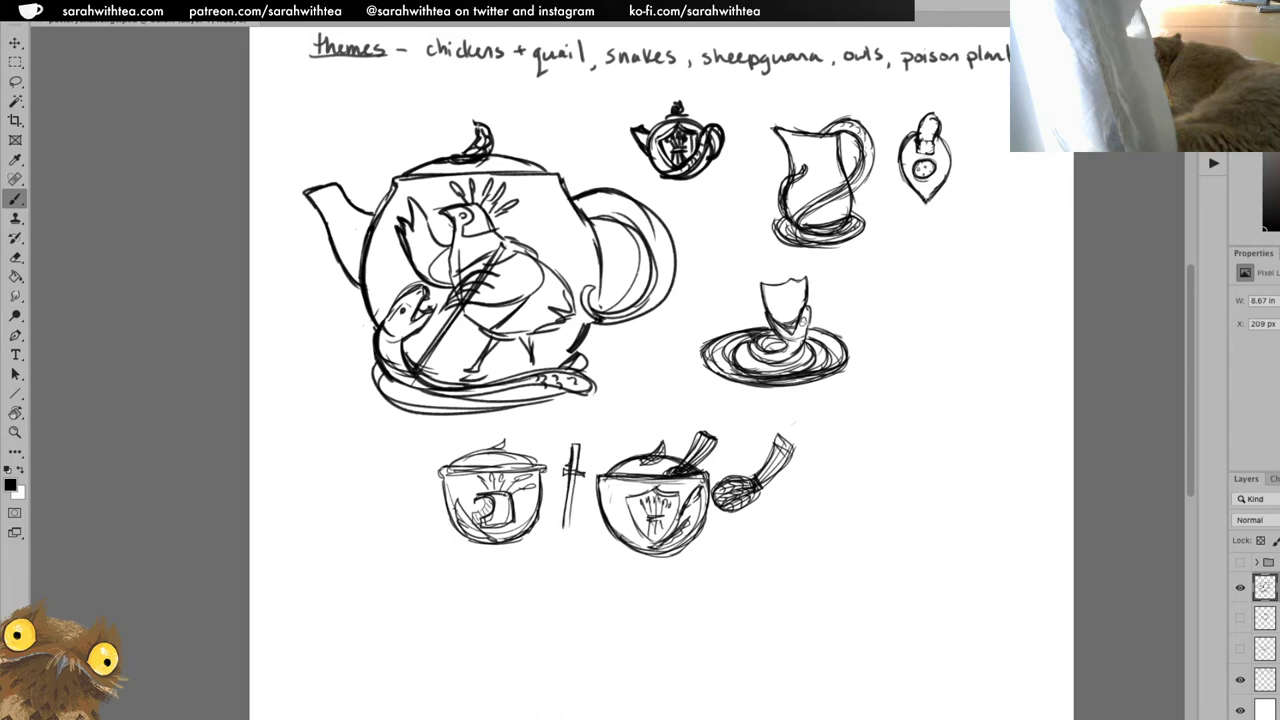
{"action": "mouse_move", "coordinate": [578, 472]}
{"action": "left_mouse_down"}
{"action": "mouse_move", "coordinate": [561, 550]}
{"action": "mouse_move", "coordinate": [564, 528]}
{"action": "mouse_move", "coordinate": [580, 548]}
{"action": "mouse_move", "coordinate": [550, 538]}
{"action": "left_mouse_up"}
{"action": "mouse_move", "coordinate": [550, 540]}
{"action": "left_mouse_down"}
{"action": "mouse_move", "coordinate": [578, 545]}
{"action": "mouse_move", "coordinate": [552, 564]}
{"action": "mouse_move", "coordinate": [570, 570]}
{"action": "left_mouse_up"}
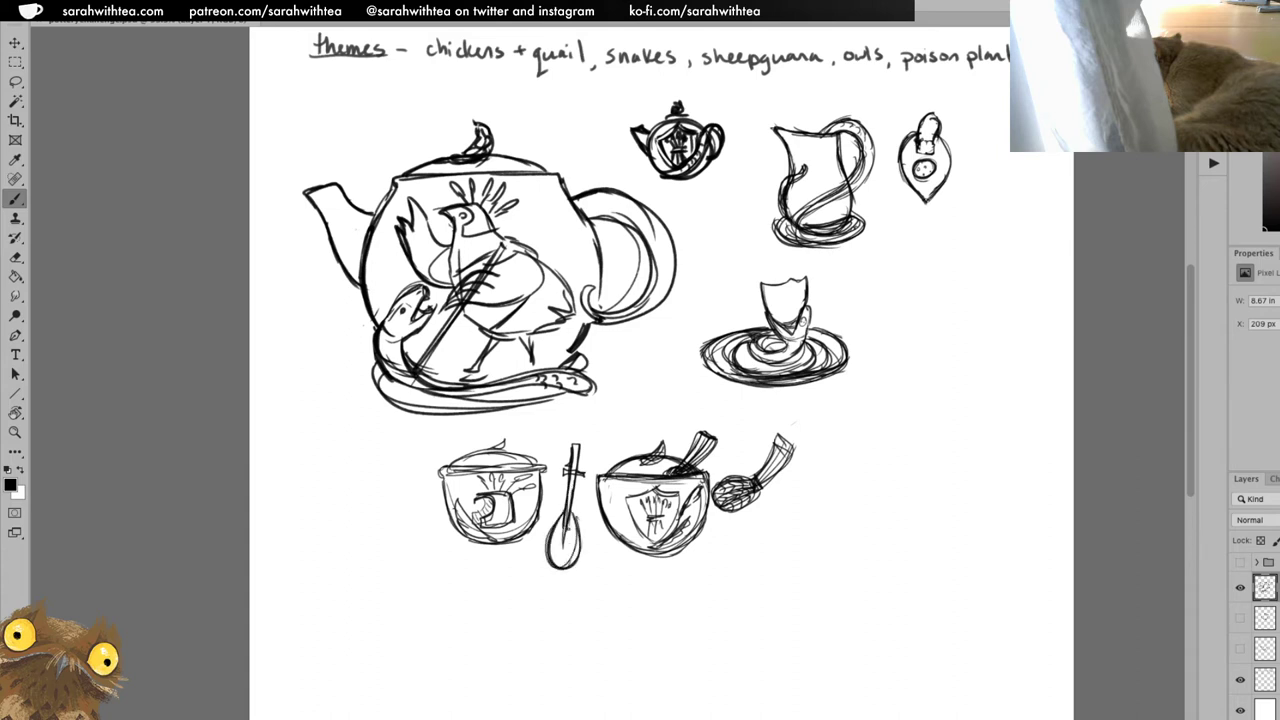
{"action": "left_click_drag", "start_coordinate": [574, 488], "coordinate": [562, 552]}
{"action": "left_click_drag", "start_coordinate": [568, 506], "coordinate": [556, 568]}
{"action": "left_click_drag", "start_coordinate": [564, 514], "coordinate": [550, 564]}
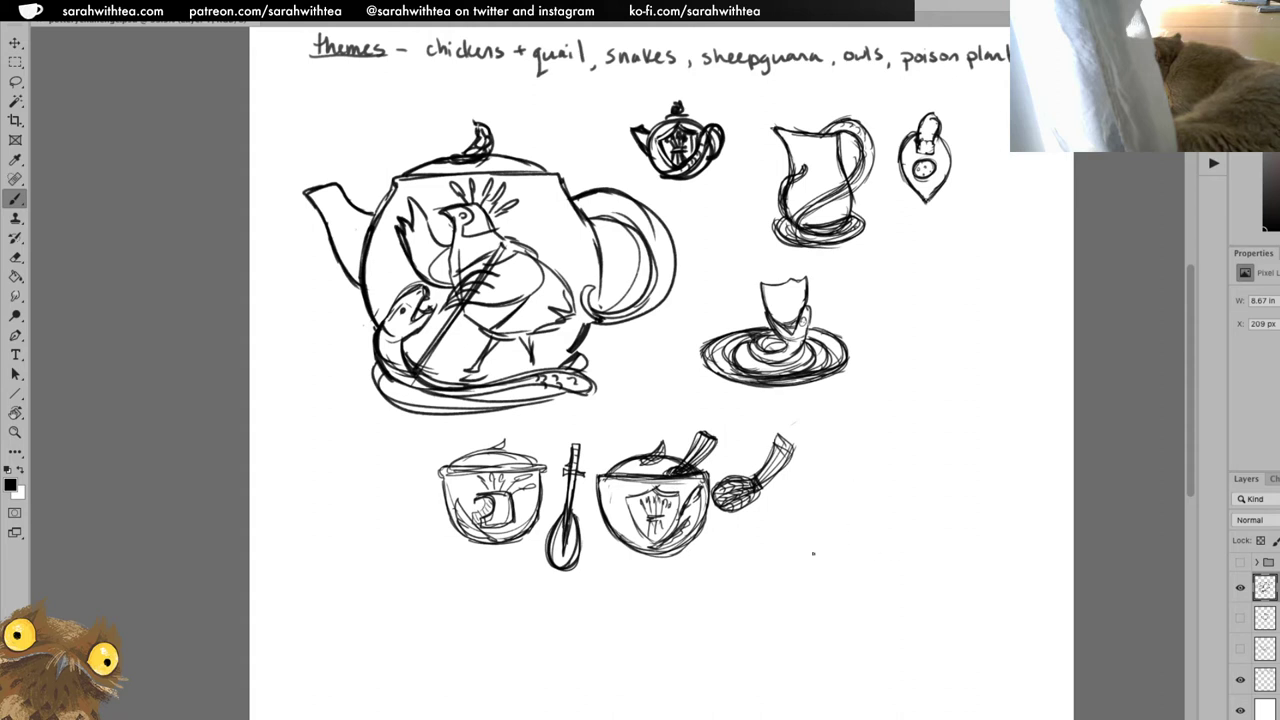
Sketch two wide oval plates, one above the other, beside the cup and saucer.
{"action": "left_click", "coordinate": [877, 403], "text": "alt"}
{"action": "left_click_drag", "start_coordinate": [641, 387], "coordinate": [811, 445]}
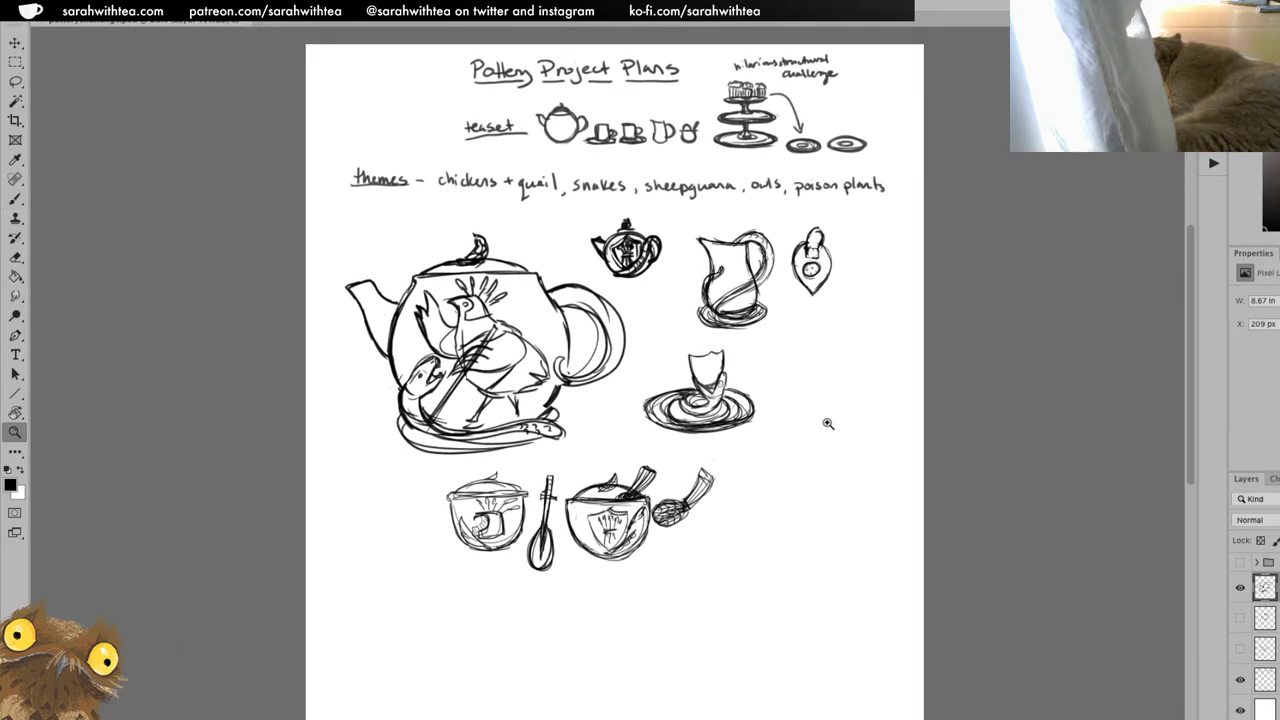
{"action": "left_click", "coordinate": [772, 459]}
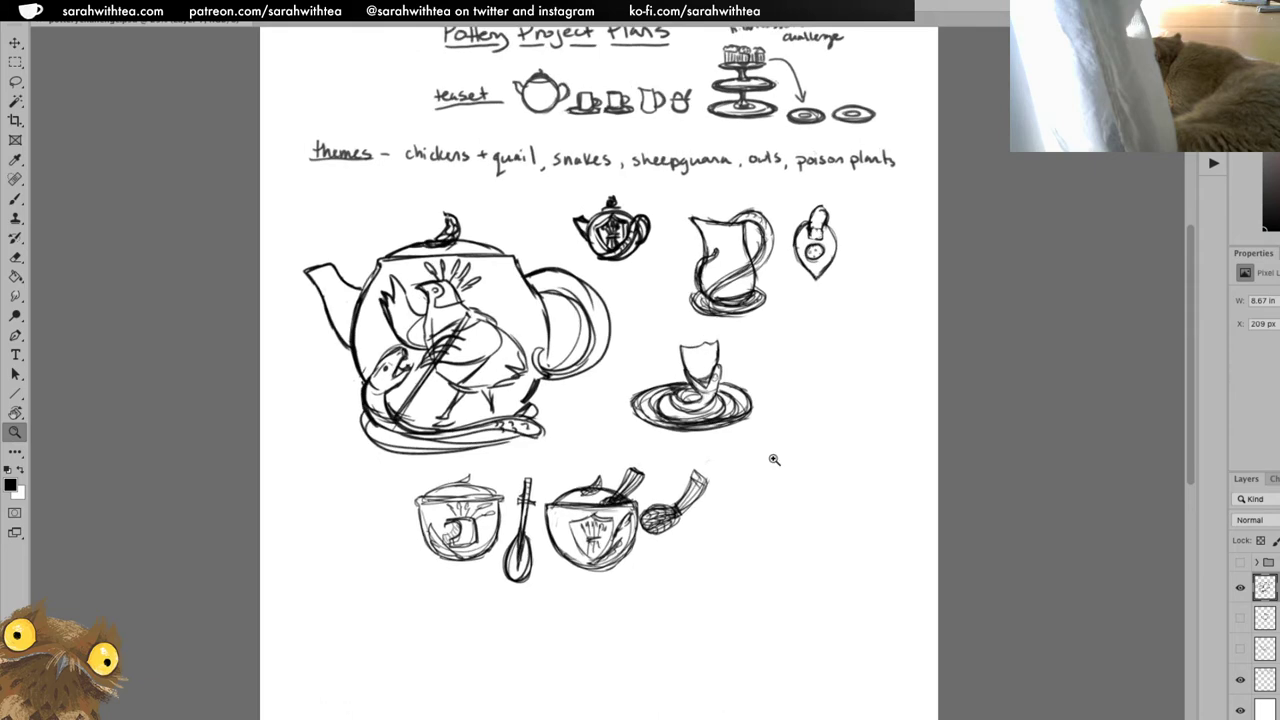
{"action": "key", "text": "b"}
{"action": "mouse_move", "coordinate": [786, 352]}
{"action": "left_mouse_down"}
{"action": "mouse_move", "coordinate": [893, 325]}
{"action": "mouse_move", "coordinate": [780, 353]}
{"action": "mouse_move", "coordinate": [909, 343]}
{"action": "mouse_move", "coordinate": [771, 343]}
{"action": "mouse_move", "coordinate": [882, 366]}
{"action": "mouse_move", "coordinate": [838, 312]}
{"action": "mouse_move", "coordinate": [847, 372]}
{"action": "mouse_move", "coordinate": [868, 347]}
{"action": "left_mouse_up"}
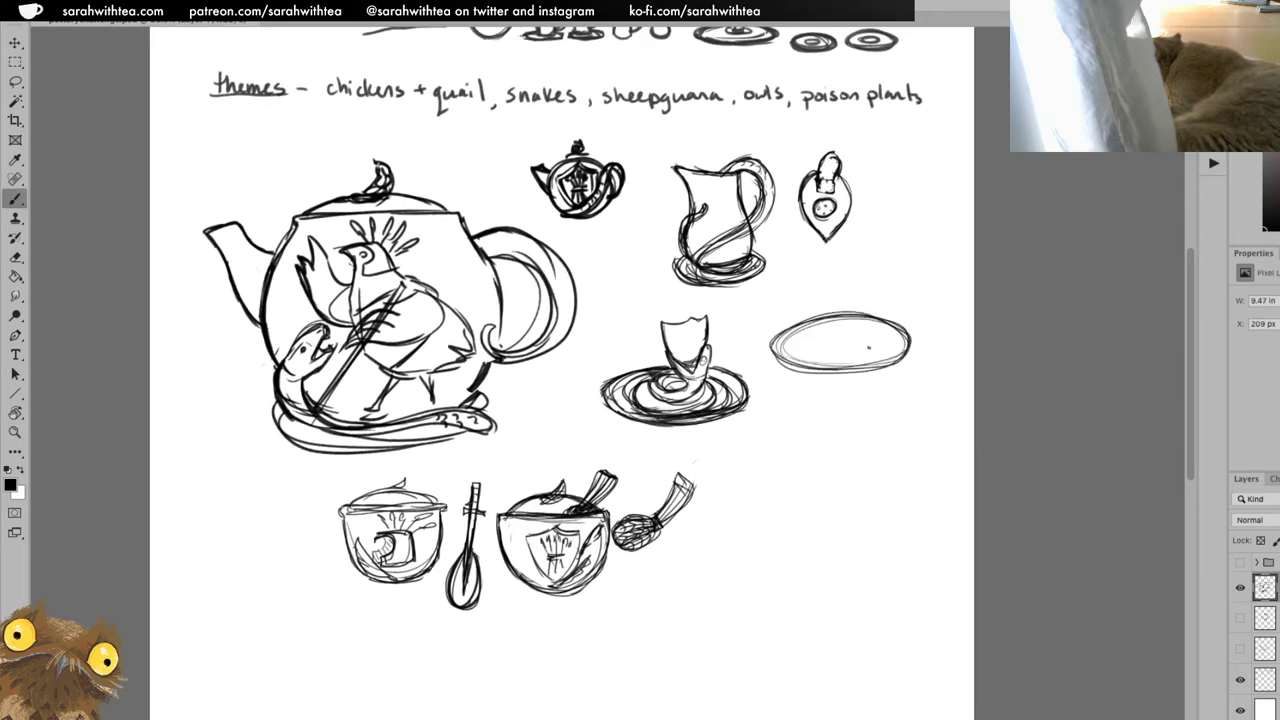
{"action": "mouse_move", "coordinate": [795, 400]}
{"action": "left_mouse_down"}
{"action": "mouse_move", "coordinate": [870, 390]}
{"action": "mouse_move", "coordinate": [780, 440]}
{"action": "mouse_move", "coordinate": [910, 415]}
{"action": "mouse_move", "coordinate": [790, 445]}
{"action": "left_mouse_up"}
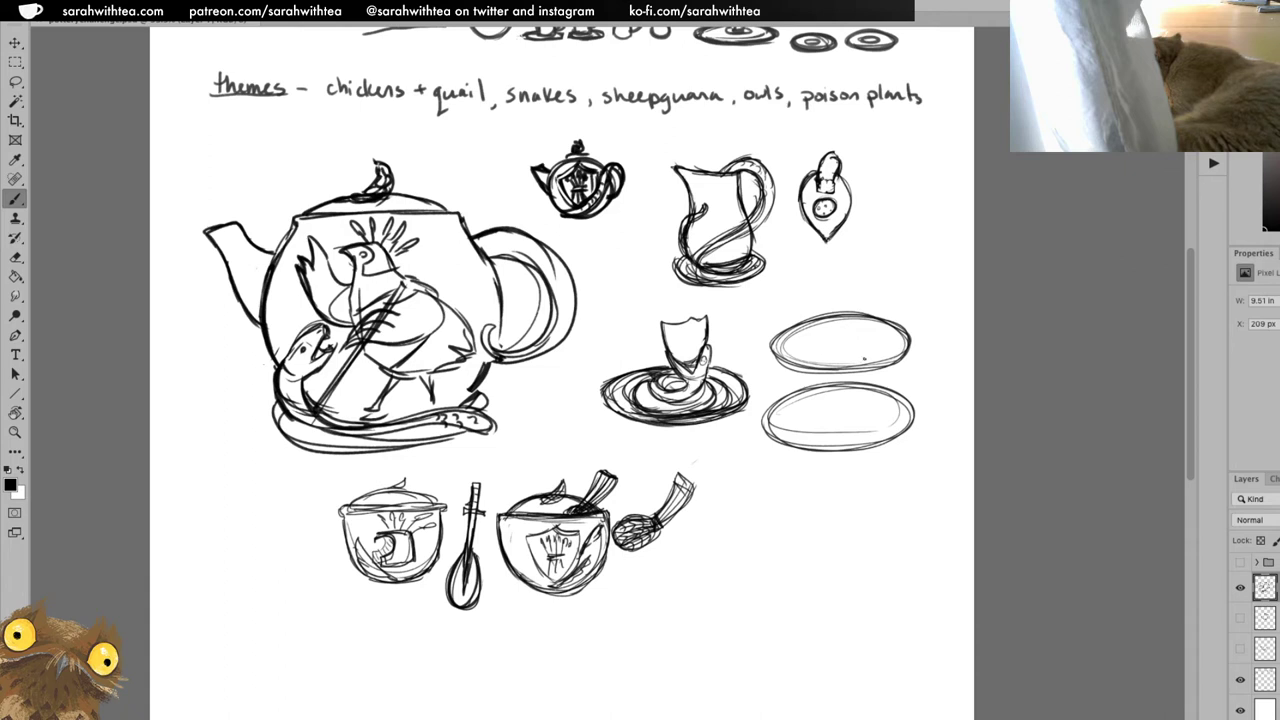
Add rims and inner rings to both plates, with a small snake head resting on each front edge.
{"action": "mouse_move", "coordinate": [855, 359]}
{"action": "left_mouse_down"}
{"action": "mouse_move", "coordinate": [872, 356]}
{"action": "mouse_move", "coordinate": [845, 366]}
{"action": "mouse_move", "coordinate": [880, 358]}
{"action": "mouse_move", "coordinate": [802, 374]}
{"action": "mouse_move", "coordinate": [790, 322]}
{"action": "mouse_move", "coordinate": [904, 345]}
{"action": "mouse_move", "coordinate": [872, 365]}
{"action": "mouse_move", "coordinate": [778, 356]}
{"action": "mouse_move", "coordinate": [872, 318]}
{"action": "mouse_move", "coordinate": [898, 342]}
{"action": "mouse_move", "coordinate": [886, 360]}
{"action": "mouse_move", "coordinate": [788, 350]}
{"action": "mouse_move", "coordinate": [850, 337]}
{"action": "mouse_move", "coordinate": [874, 350]}
{"action": "mouse_move", "coordinate": [828, 366]}
{"action": "left_mouse_up"}
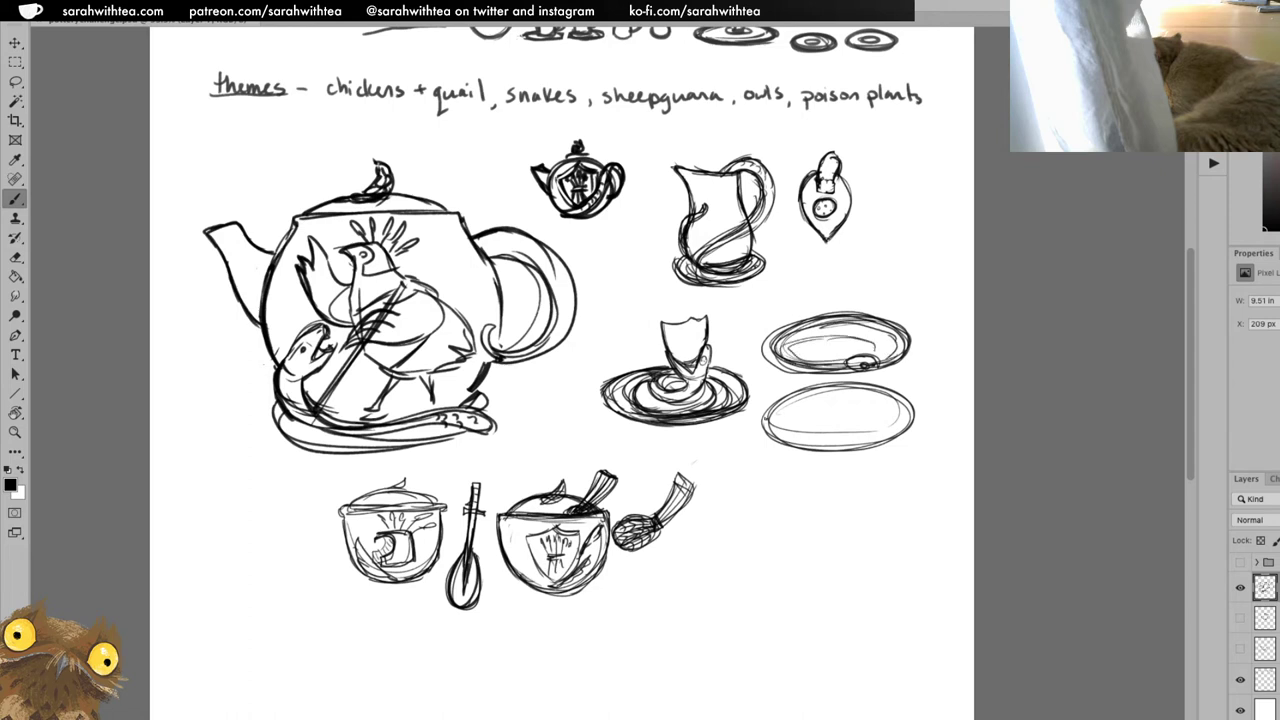
{"action": "mouse_move", "coordinate": [766, 414]}
{"action": "left_mouse_down"}
{"action": "mouse_move", "coordinate": [830, 454]}
{"action": "mouse_move", "coordinate": [876, 442]}
{"action": "left_mouse_up"}
{"action": "mouse_move", "coordinate": [860, 368]}
{"action": "left_mouse_down"}
{"action": "mouse_move", "coordinate": [882, 371]}
{"action": "mouse_move", "coordinate": [880, 358]}
{"action": "mouse_move", "coordinate": [804, 366]}
{"action": "left_mouse_up"}
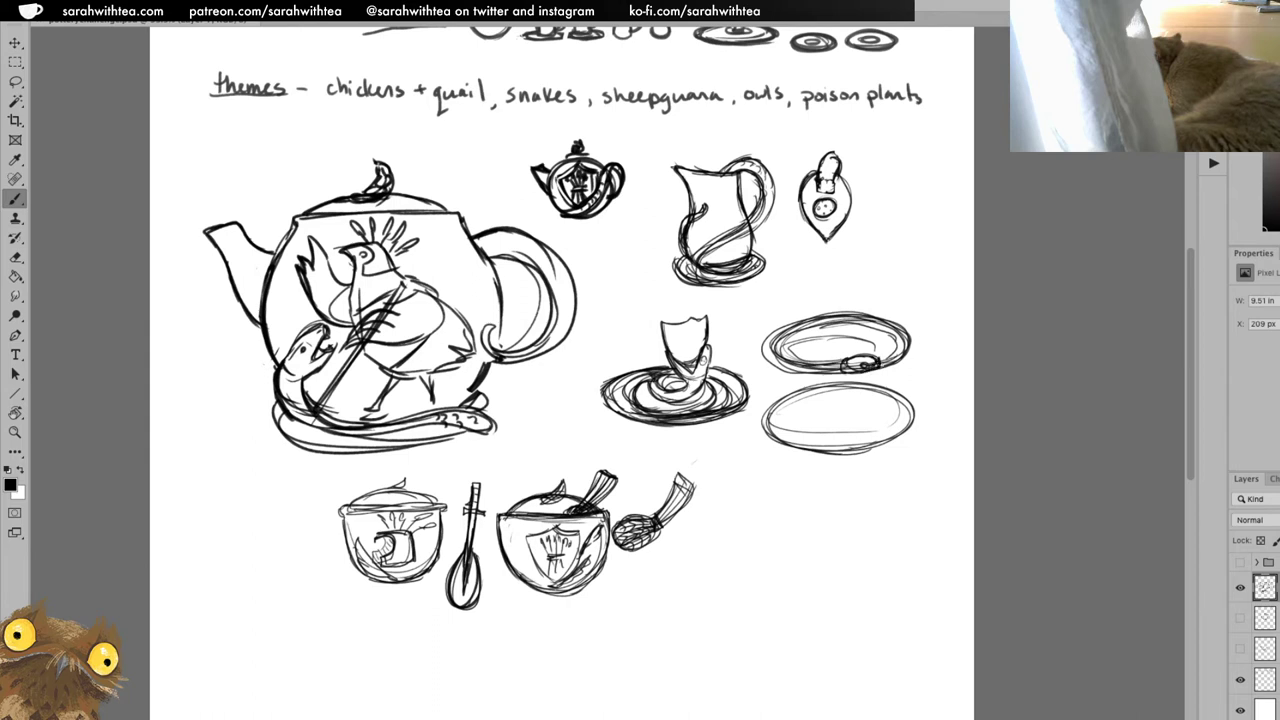
{"action": "mouse_move", "coordinate": [896, 360]}
{"action": "left_mouse_down"}
{"action": "mouse_move", "coordinate": [880, 332]}
{"action": "mouse_move", "coordinate": [838, 326]}
{"action": "mouse_move", "coordinate": [776, 344]}
{"action": "mouse_move", "coordinate": [782, 364]}
{"action": "left_mouse_up"}
{"action": "mouse_move", "coordinate": [826, 444]}
{"action": "left_mouse_down"}
{"action": "mouse_move", "coordinate": [882, 436]}
{"action": "mouse_move", "coordinate": [906, 406]}
{"action": "mouse_move", "coordinate": [806, 396]}
{"action": "mouse_move", "coordinate": [780, 428]}
{"action": "mouse_move", "coordinate": [830, 444]}
{"action": "left_mouse_up"}
{"action": "mouse_move", "coordinate": [870, 404]}
{"action": "left_mouse_down"}
{"action": "mouse_move", "coordinate": [812, 408]}
{"action": "mouse_move", "coordinate": [833, 426]}
{"action": "mouse_move", "coordinate": [817, 425]}
{"action": "mouse_move", "coordinate": [872, 420]}
{"action": "mouse_move", "coordinate": [830, 434]}
{"action": "left_mouse_up"}
{"action": "mouse_move", "coordinate": [870, 342]}
{"action": "left_mouse_down"}
{"action": "mouse_move", "coordinate": [794, 352]}
{"action": "mouse_move", "coordinate": [810, 362]}
{"action": "left_mouse_up"}
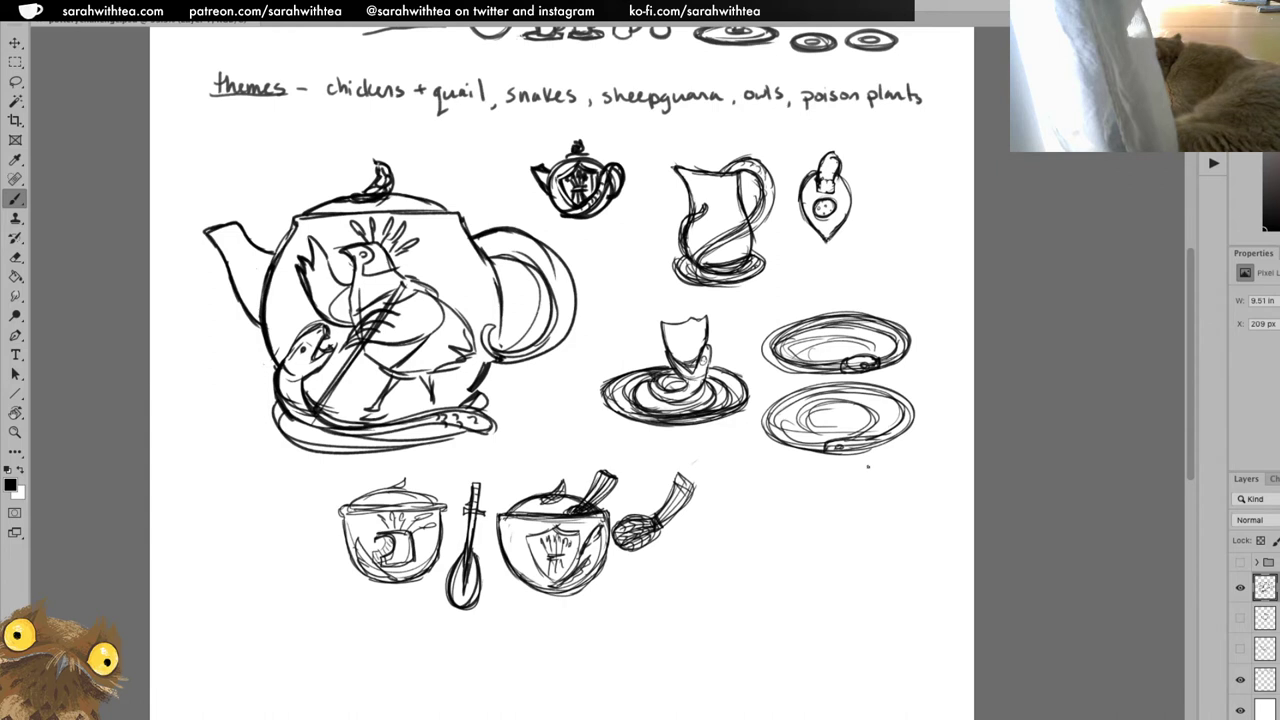
Fill the rims of both plates with small pattern marks and erase the snake head from the lower plate.
{"action": "mouse_move", "coordinate": [784, 350]}
{"action": "left_mouse_down"}
{"action": "mouse_move", "coordinate": [826, 331]}
{"action": "mouse_move", "coordinate": [878, 334]}
{"action": "mouse_move", "coordinate": [834, 360]}
{"action": "mouse_move", "coordinate": [842, 346]}
{"action": "mouse_move", "coordinate": [897, 341]}
{"action": "left_mouse_up"}
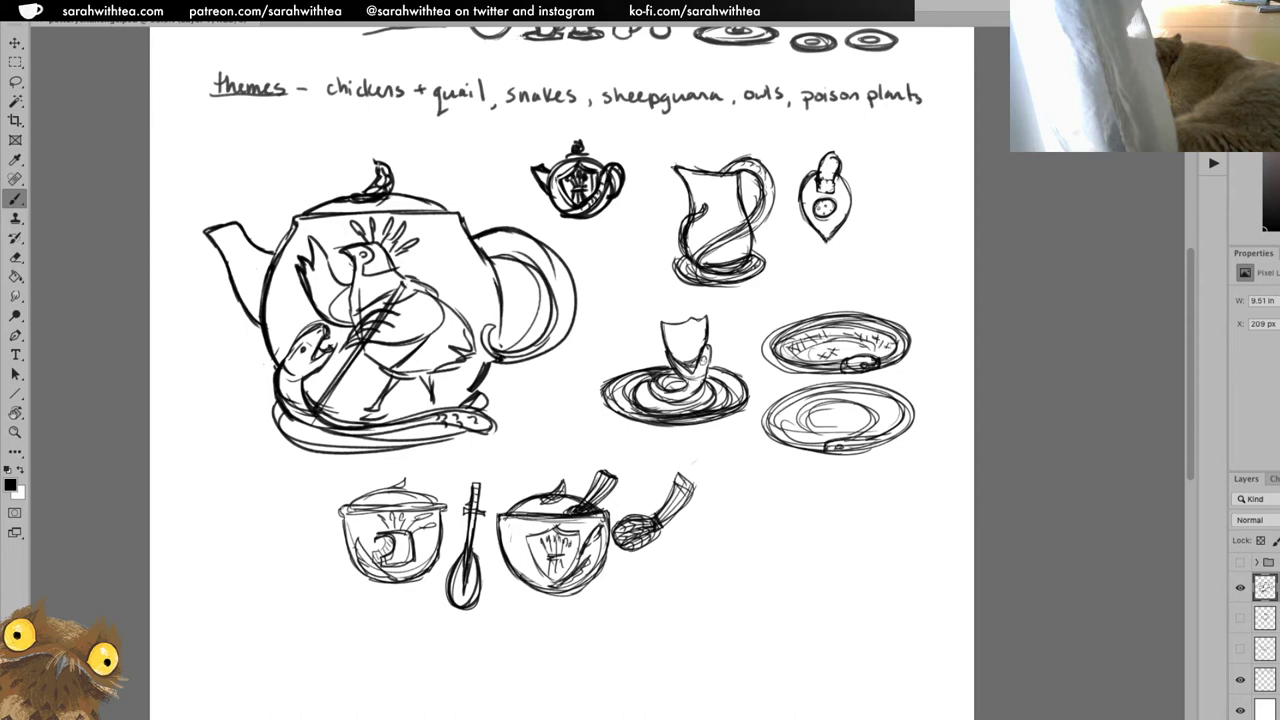
{"action": "key", "text": "e"}
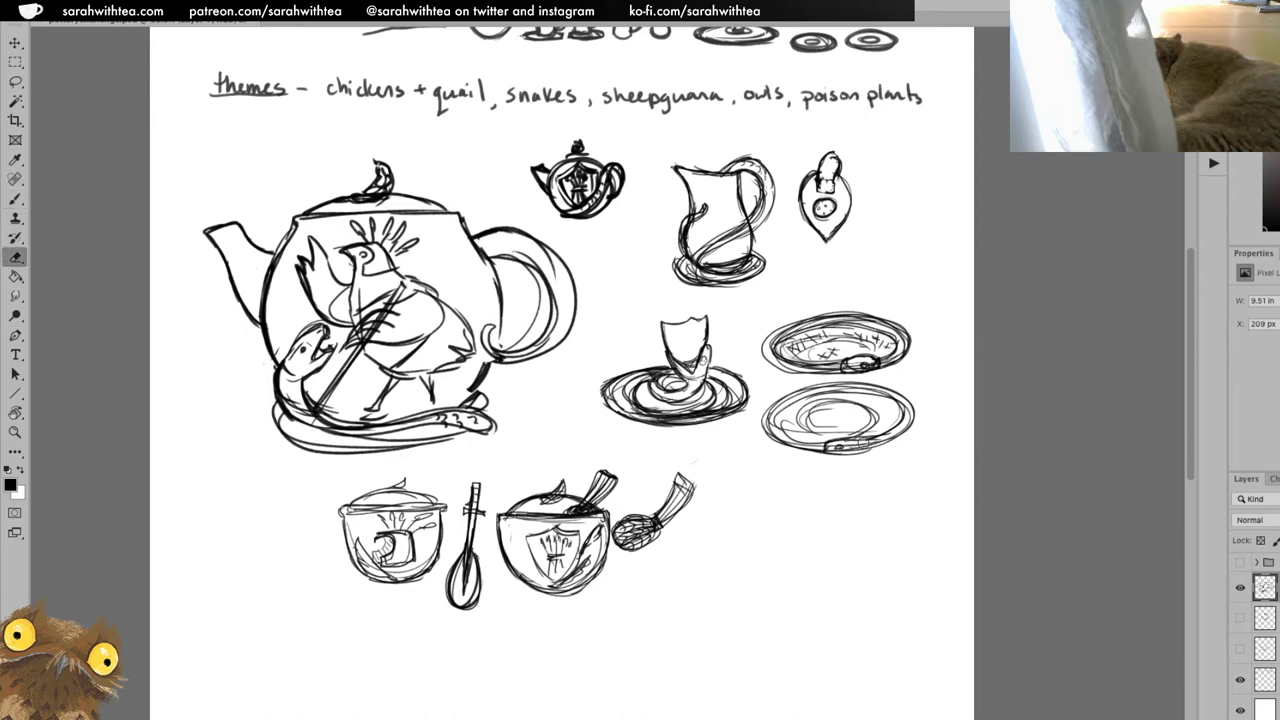
{"action": "mouse_move", "coordinate": [830, 446]}
{"action": "left_mouse_down"}
{"action": "mouse_move", "coordinate": [892, 425]}
{"action": "mouse_move", "coordinate": [807, 440]}
{"action": "mouse_move", "coordinate": [860, 393]}
{"action": "mouse_move", "coordinate": [854, 422]}
{"action": "mouse_move", "coordinate": [784, 422]}
{"action": "mouse_move", "coordinate": [884, 408]}
{"action": "left_mouse_up"}
{"action": "key", "text": "b"}
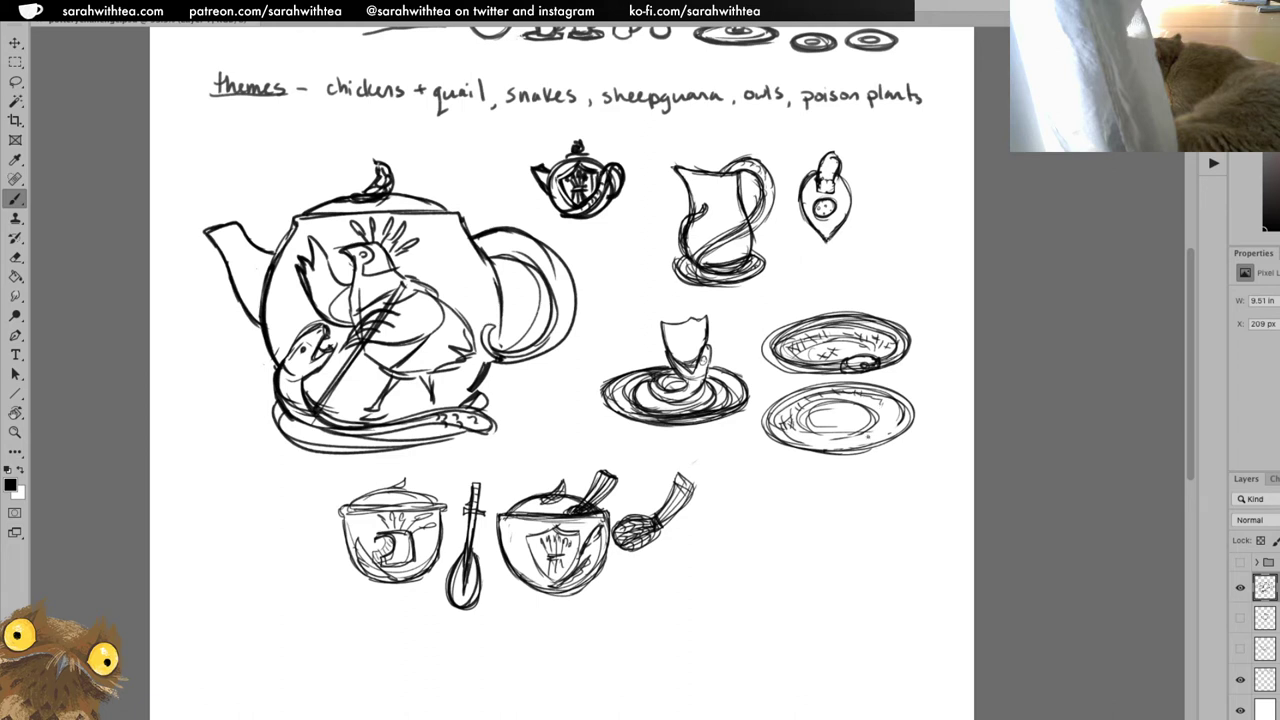
Undo the last strokes and draw a shield crest in the centre of the lower plate.
{"action": "mouse_move", "coordinate": [826, 452]}
{"action": "left_mouse_down"}
{"action": "mouse_move", "coordinate": [898, 432]}
{"action": "mouse_move", "coordinate": [882, 438]}
{"action": "mouse_move", "coordinate": [833, 403]}
{"action": "mouse_move", "coordinate": [840, 437]}
{"action": "mouse_move", "coordinate": [857, 410]}
{"action": "mouse_move", "coordinate": [835, 401]}
{"action": "mouse_move", "coordinate": [855, 438]}
{"action": "mouse_move", "coordinate": [836, 400]}
{"action": "mouse_move", "coordinate": [836, 440]}
{"action": "mouse_move", "coordinate": [837, 398]}
{"action": "mouse_move", "coordinate": [855, 409]}
{"action": "mouse_move", "coordinate": [837, 432]}
{"action": "left_mouse_up"}
{"action": "key", "text": "ctrl+z"}
{"action": "key", "text": "ctrl+z"}
{"action": "left_click_drag", "start_coordinate": [832, 425], "coordinate": [836, 405]}
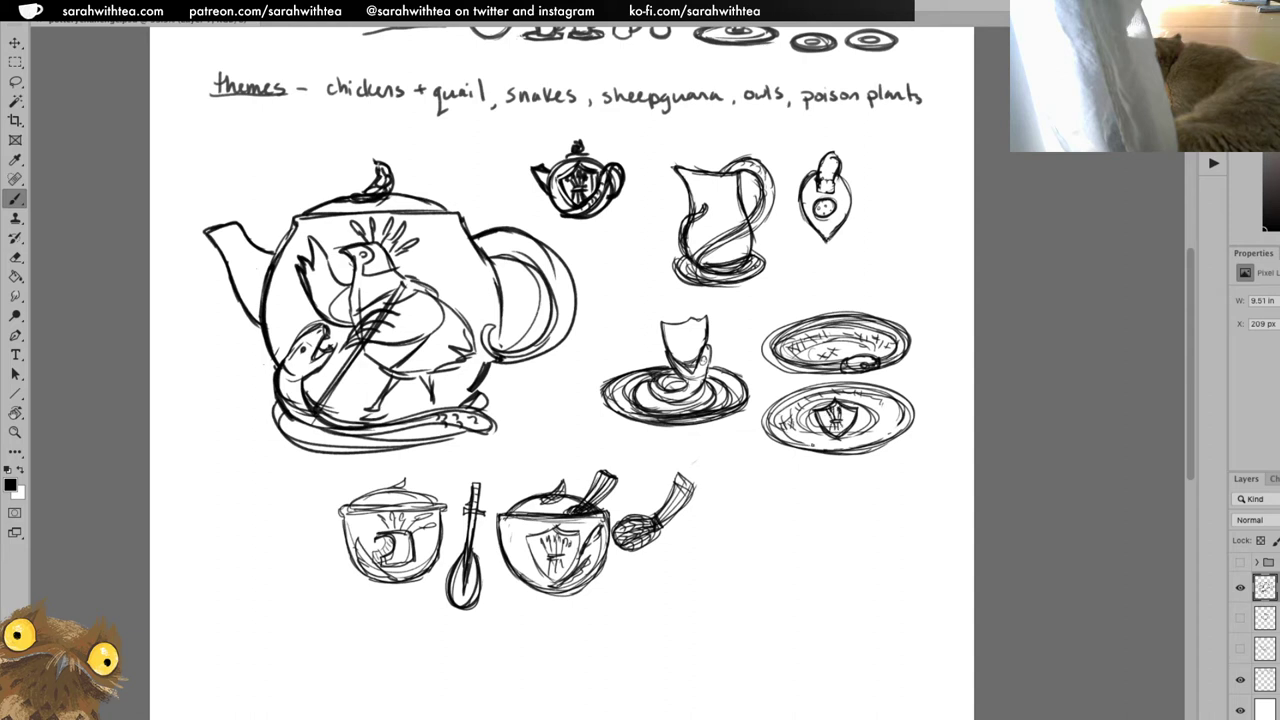
Continue the pattern marks around the lower plate's rim and darken its outer outline.
{"action": "mouse_move", "coordinate": [808, 448]}
{"action": "left_mouse_down"}
{"action": "mouse_move", "coordinate": [888, 426]}
{"action": "mouse_move", "coordinate": [898, 403]}
{"action": "left_mouse_up"}
{"action": "left_click_drag", "start_coordinate": [874, 420], "coordinate": [886, 407]}
{"action": "left_click_drag", "start_coordinate": [845, 447], "coordinate": [880, 445]}
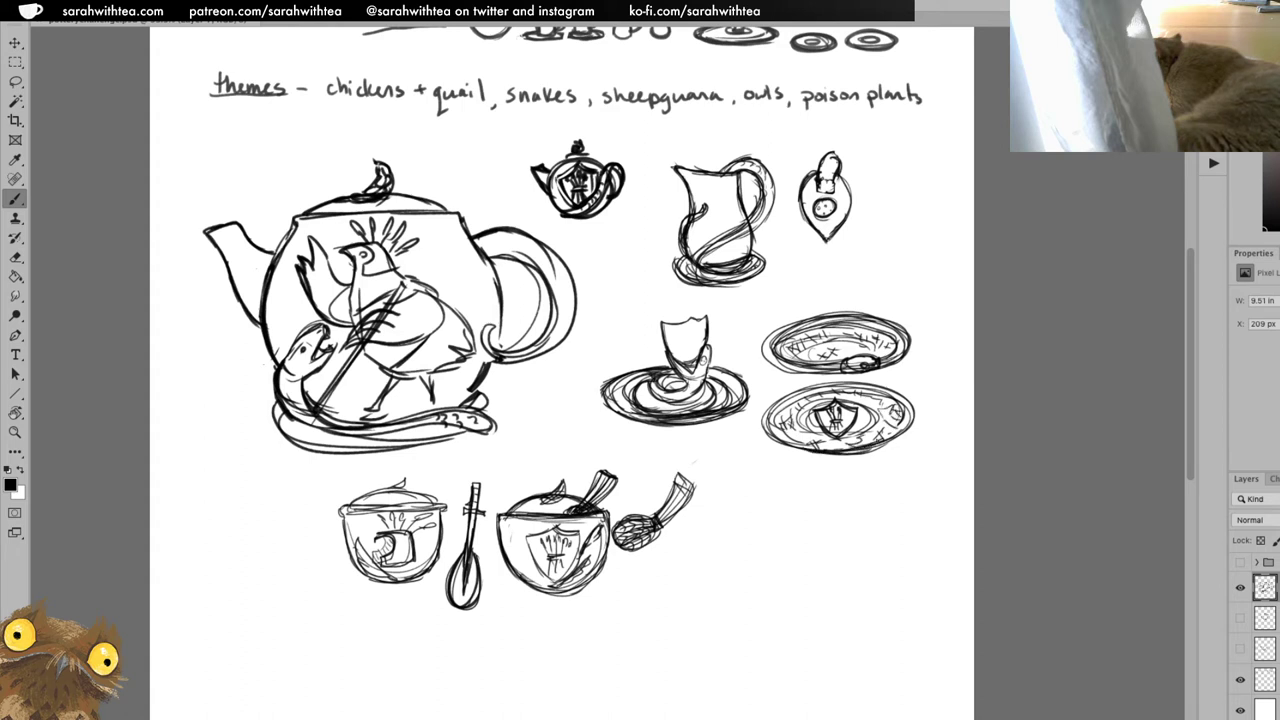
{"action": "mouse_move", "coordinate": [790, 455]}
{"action": "left_mouse_down"}
{"action": "mouse_move", "coordinate": [868, 446]}
{"action": "mouse_move", "coordinate": [804, 428]}
{"action": "left_mouse_up"}
{"action": "mouse_move", "coordinate": [766, 424]}
{"action": "left_mouse_down"}
{"action": "mouse_move", "coordinate": [780, 398]}
{"action": "mouse_move", "coordinate": [806, 390]}
{"action": "left_mouse_up"}
{"action": "mouse_move", "coordinate": [810, 398]}
{"action": "left_mouse_down"}
{"action": "mouse_move", "coordinate": [910, 384]}
{"action": "mouse_move", "coordinate": [914, 426]}
{"action": "left_mouse_up"}
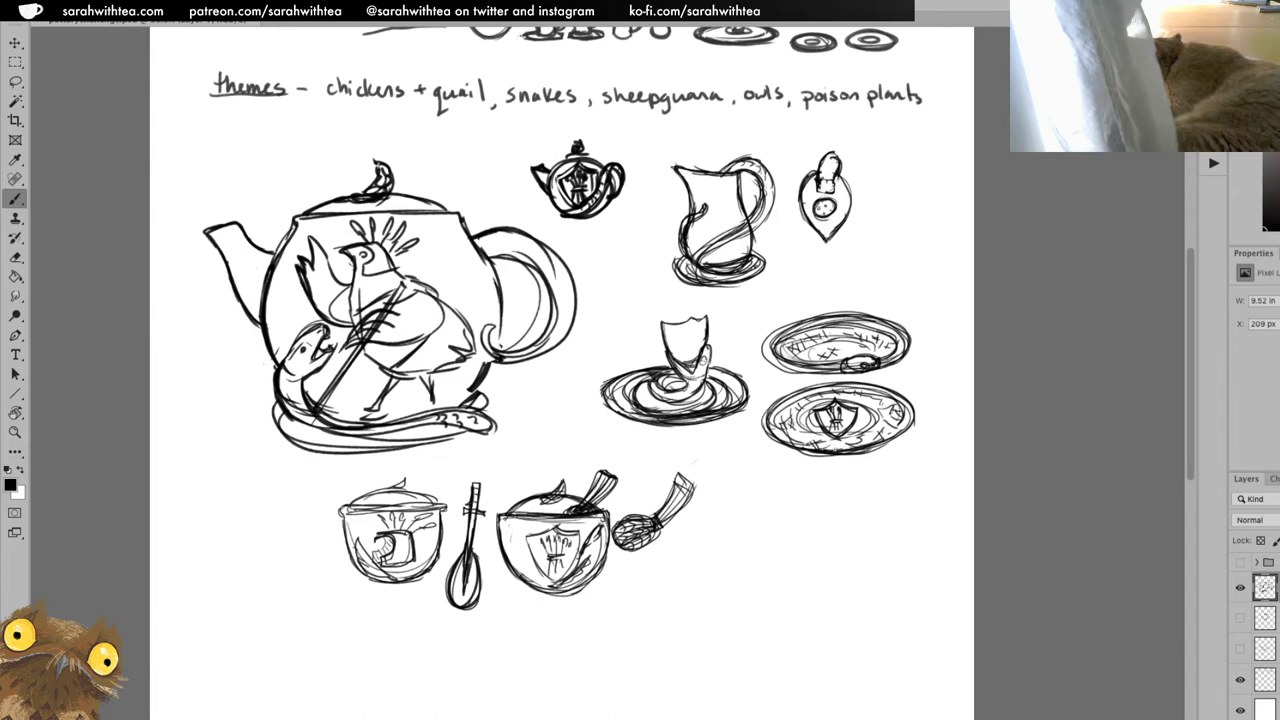
{"action": "key", "text": "e"}
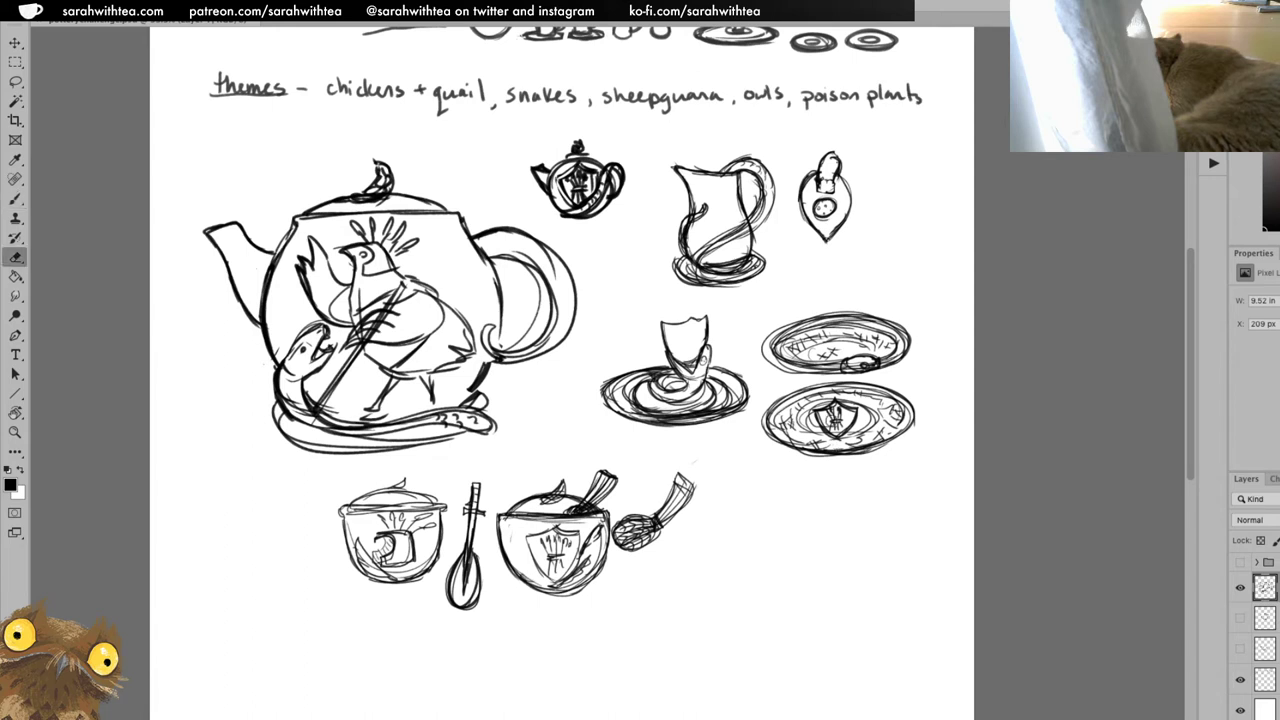
{"action": "mouse_move", "coordinate": [818, 410]}
{"action": "left_mouse_down"}
{"action": "mouse_move", "coordinate": [840, 425]}
{"action": "mouse_move", "coordinate": [820, 420]}
{"action": "mouse_move", "coordinate": [826, 433]}
{"action": "mouse_move", "coordinate": [820, 400]}
{"action": "mouse_move", "coordinate": [868, 410]}
{"action": "mouse_move", "coordinate": [822, 398]}
{"action": "mouse_move", "coordinate": [826, 430]}
{"action": "mouse_move", "coordinate": [858, 401]}
{"action": "left_mouse_up"}
{"action": "key", "text": "b"}
{"action": "key", "text": "ctrl+z"}
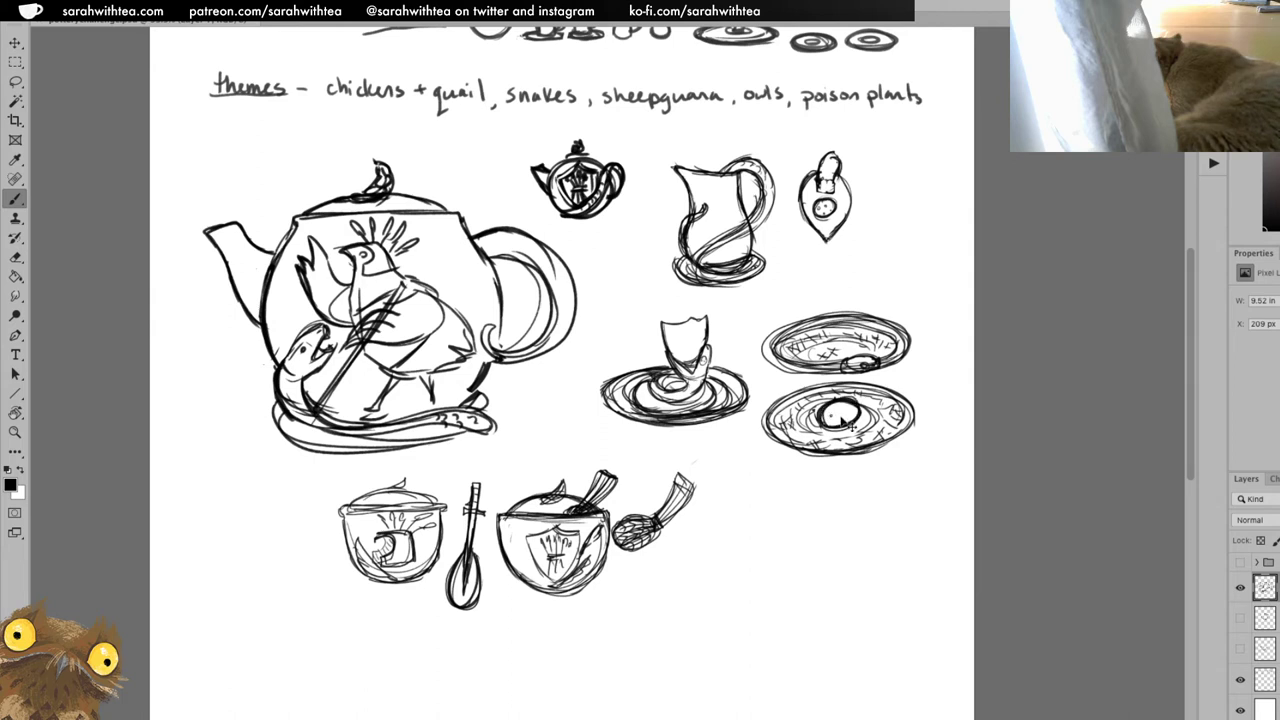
{"action": "mouse_move", "coordinate": [851, 431]}
{"action": "left_mouse_down"}
{"action": "mouse_move", "coordinate": [846, 404]}
{"action": "mouse_move", "coordinate": [836, 438]}
{"action": "left_mouse_up"}
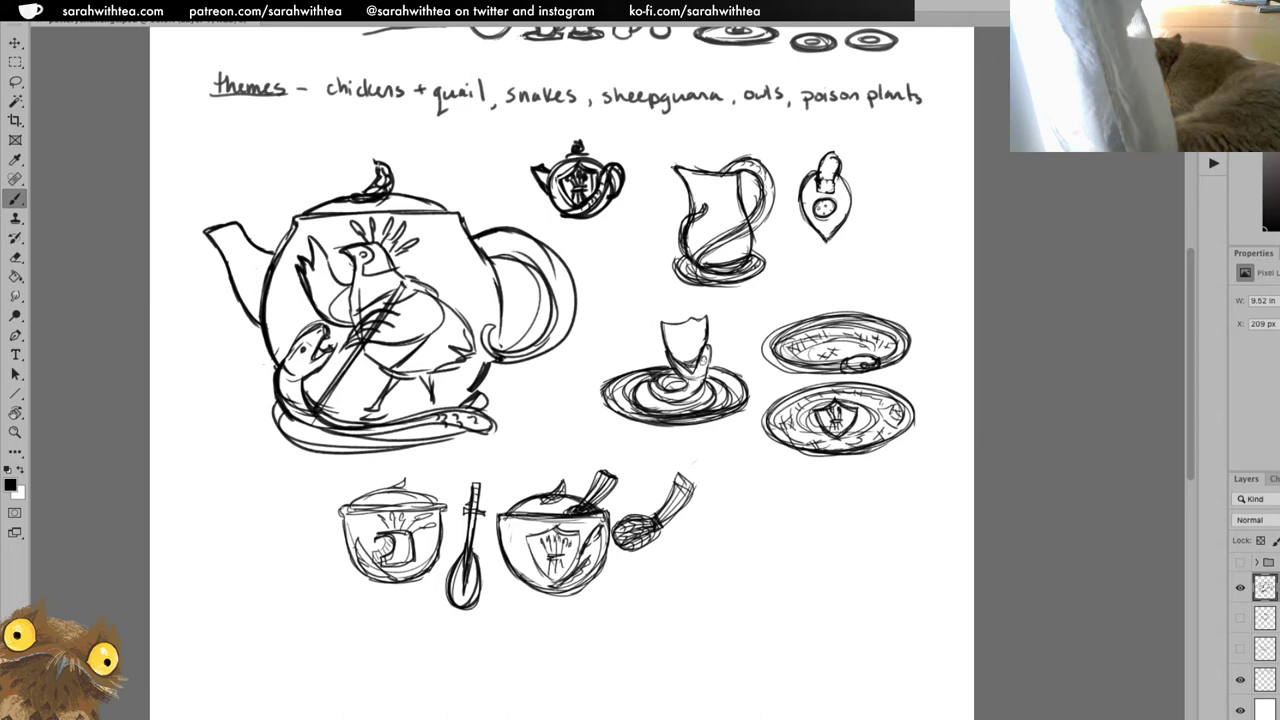
Draw a small curved motif in the centre of the upper plate.
{"action": "left_click_drag", "start_coordinate": [832, 350], "coordinate": [852, 343]}
{"action": "key", "text": "z"}
{"action": "left_click", "coordinate": [794, 491], "text": "alt"}
{"action": "left_click", "coordinate": [803, 486], "text": "alt"}
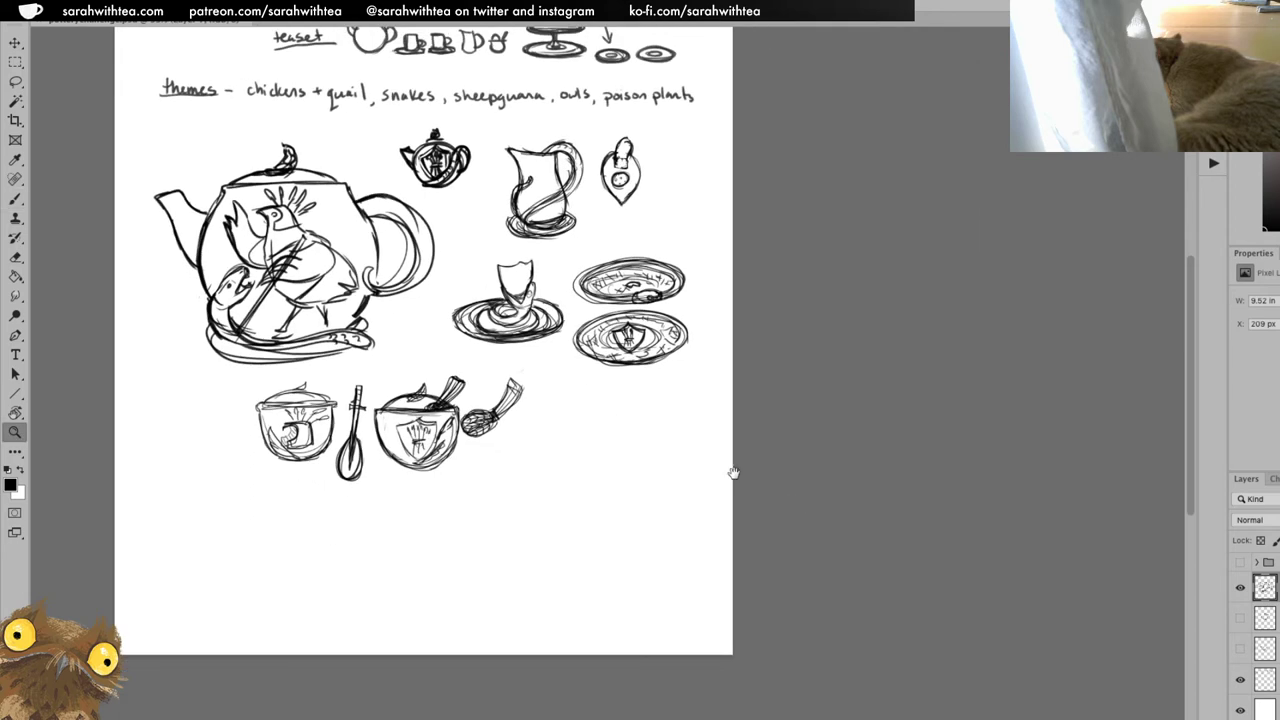
{"action": "left_click_drag", "start_coordinate": [737, 466], "coordinate": [811, 557]}
{"action": "scroll", "coordinate": [811, 557], "scroll_direction": "down", "scroll_amount": 3}
{"action": "scroll", "coordinate": [811, 557], "scroll_direction": "left", "scroll_amount": 2}
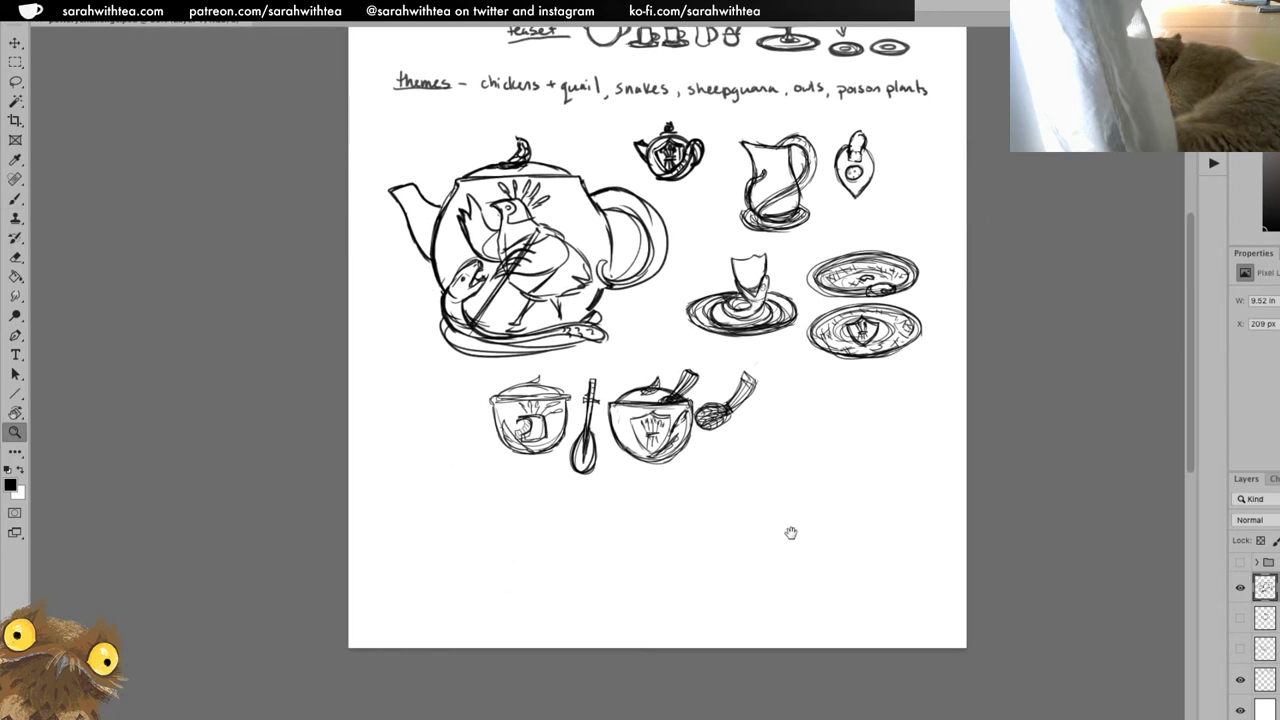
{"action": "scroll", "coordinate": [750, 541], "scroll_direction": "right", "scroll_amount": 2}
{"action": "scroll", "coordinate": [750, 541], "scroll_direction": "up", "scroll_amount": 1}
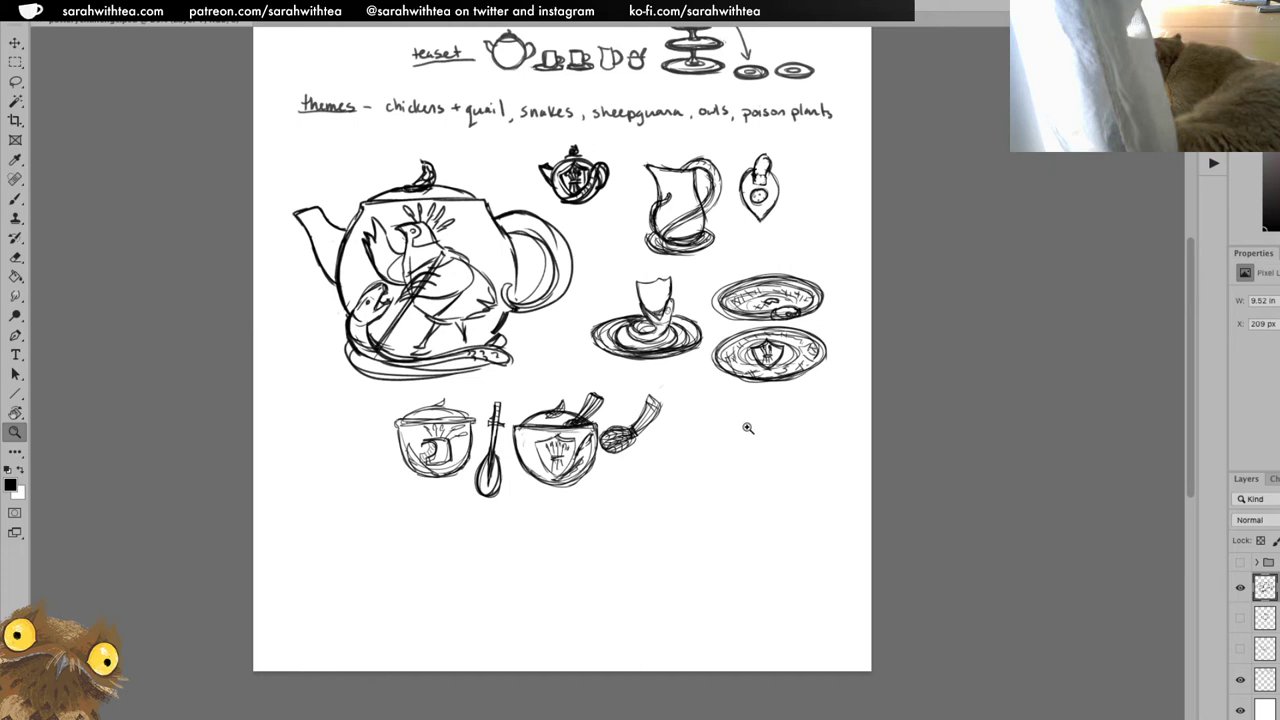
Draw looping coils around the sides of the shield crest on the lower plate.
{"action": "left_click", "coordinate": [788, 377]}
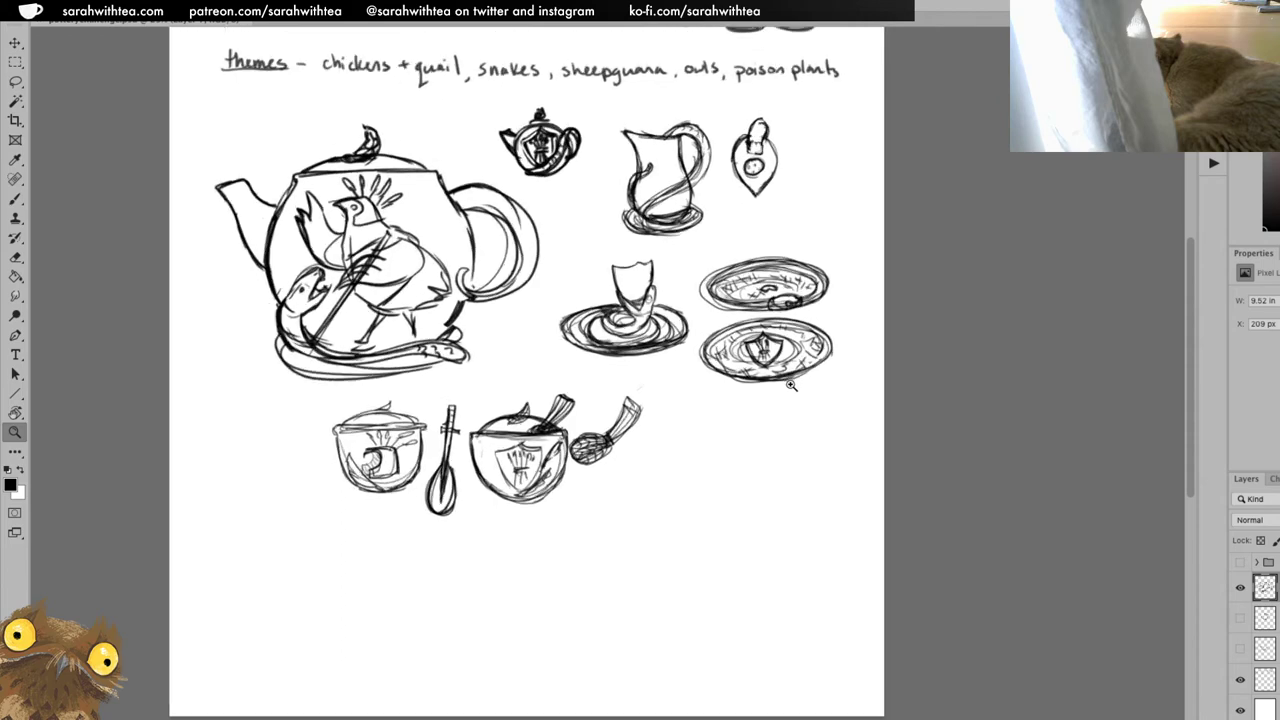
{"action": "left_click", "coordinate": [785, 372]}
{"action": "left_click", "coordinate": [789, 371]}
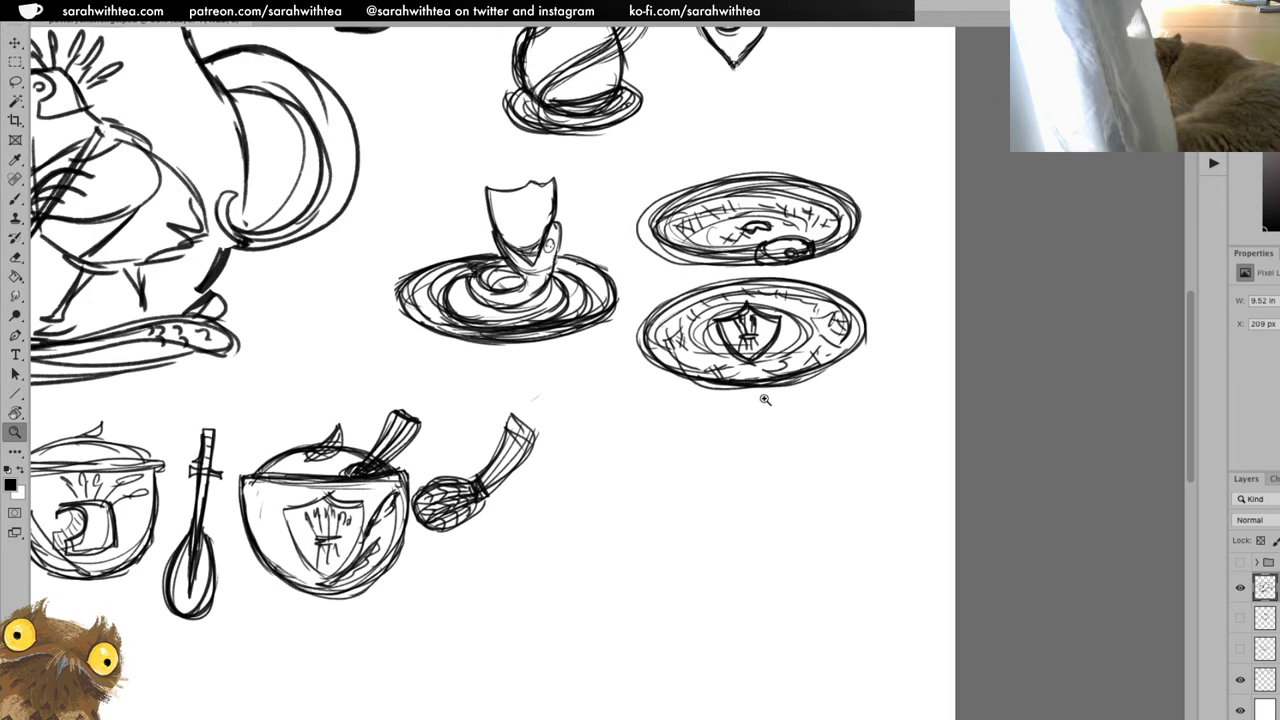
{"action": "key", "text": "b"}
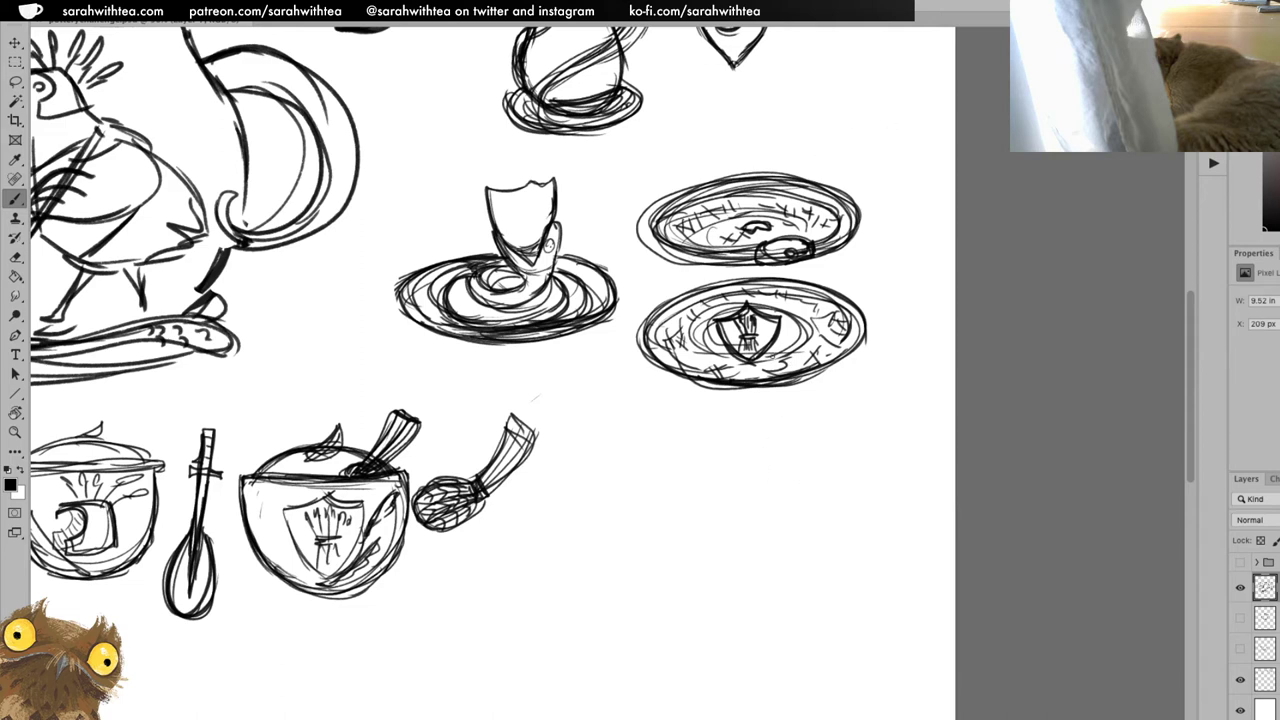
{"action": "mouse_move", "coordinate": [778, 332]}
{"action": "left_mouse_down"}
{"action": "mouse_move", "coordinate": [758, 358]}
{"action": "mouse_move", "coordinate": [714, 346]}
{"action": "mouse_move", "coordinate": [728, 356]}
{"action": "left_mouse_up"}
{"action": "mouse_move", "coordinate": [768, 306]}
{"action": "left_mouse_down"}
{"action": "mouse_move", "coordinate": [796, 334]}
{"action": "mouse_move", "coordinate": [714, 306]}
{"action": "mouse_move", "coordinate": [708, 322]}
{"action": "mouse_move", "coordinate": [787, 324]}
{"action": "mouse_move", "coordinate": [780, 350]}
{"action": "mouse_move", "coordinate": [712, 354]}
{"action": "mouse_move", "coordinate": [732, 307]}
{"action": "left_mouse_up"}
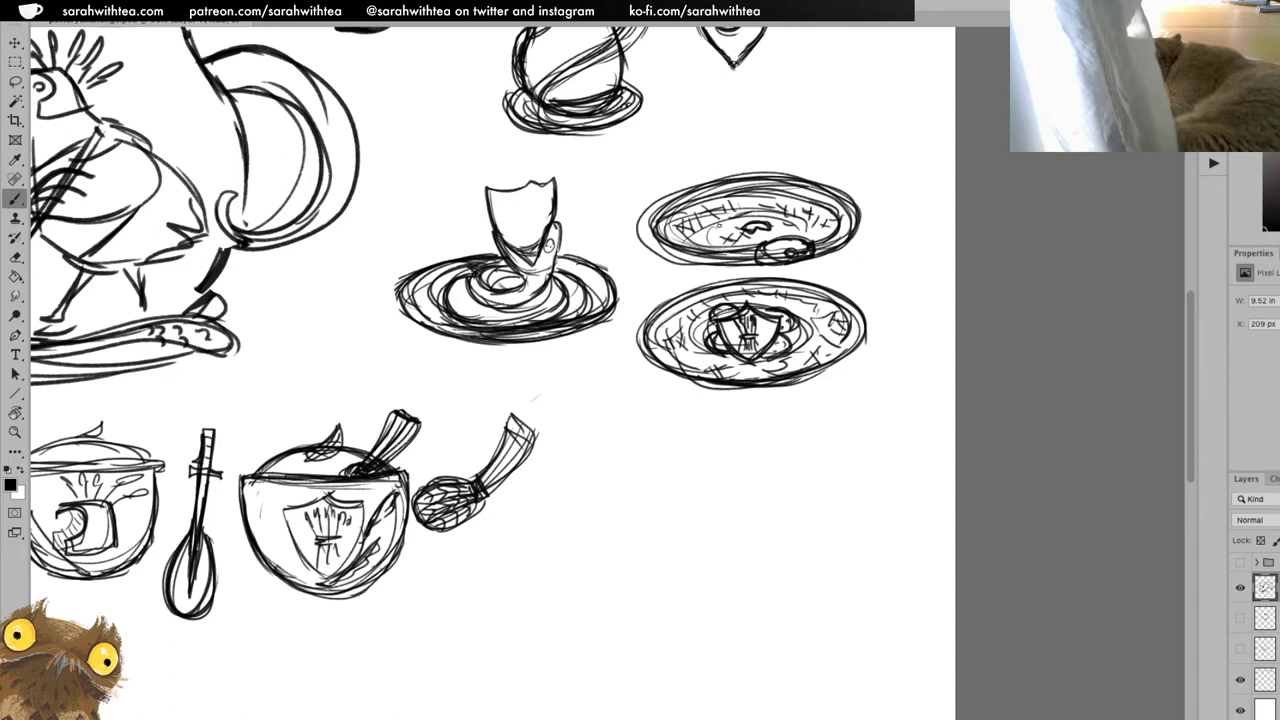
Extend the curved motif in the centre of the upper plate with more strokes.
{"action": "mouse_move", "coordinate": [716, 234]}
{"action": "left_mouse_down"}
{"action": "mouse_move", "coordinate": [740, 214]}
{"action": "mouse_move", "coordinate": [714, 214]}
{"action": "mouse_move", "coordinate": [742, 234]}
{"action": "mouse_move", "coordinate": [710, 218]}
{"action": "mouse_move", "coordinate": [742, 218]}
{"action": "left_mouse_up"}
{"action": "key", "text": "z"}
{"action": "left_click", "coordinate": [752, 470], "text": "alt"}
{"action": "left_click", "coordinate": [760, 468], "text": "alt"}
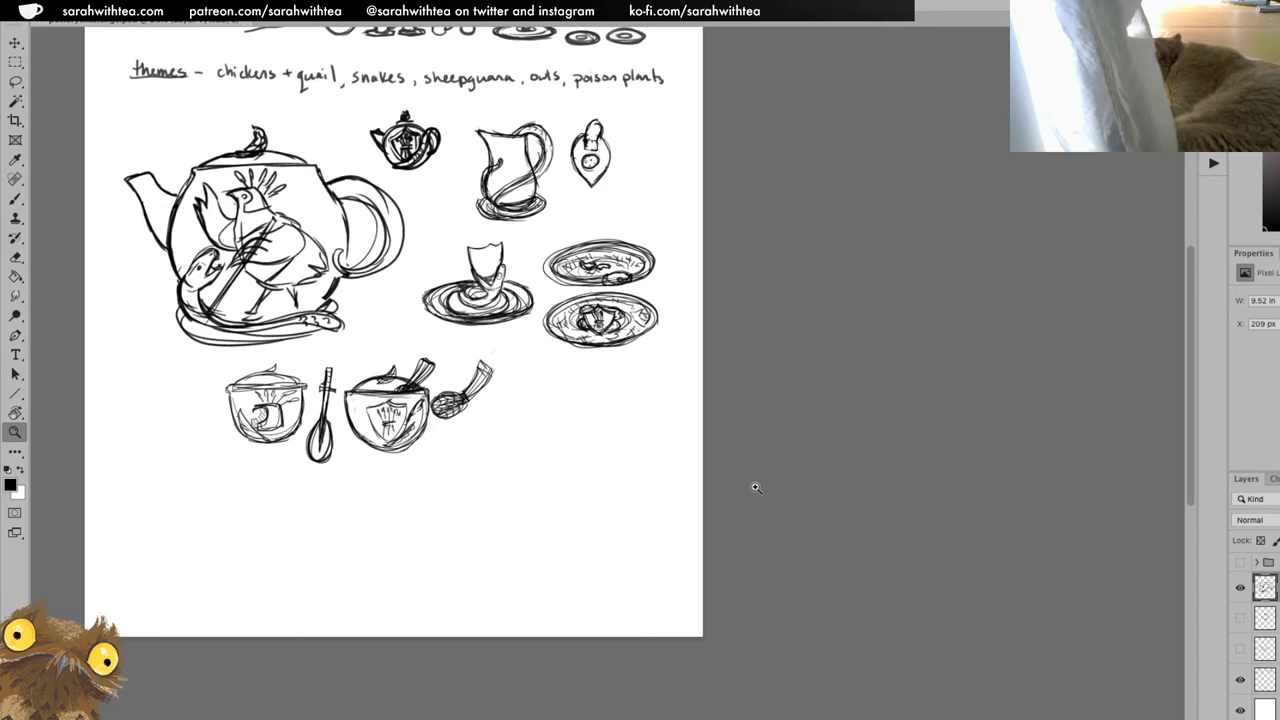
{"action": "left_click_drag", "start_coordinate": [611, 480], "coordinate": [784, 475]}
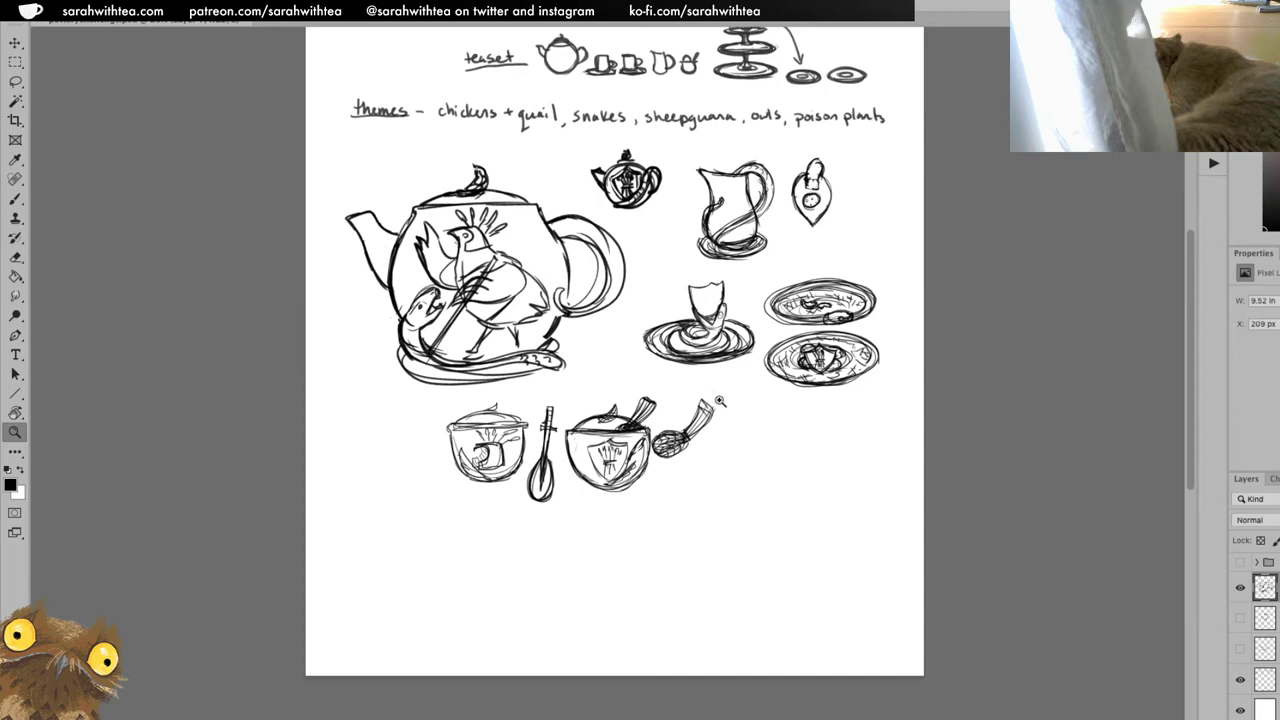
Add lines along the large teapot's lid rim and at the mouth of its spout.
{"action": "key", "text": "b"}
{"action": "left_click_drag", "start_coordinate": [420, 208], "coordinate": [536, 206]}
{"action": "left_click_drag", "start_coordinate": [352, 214], "coordinate": [374, 226]}
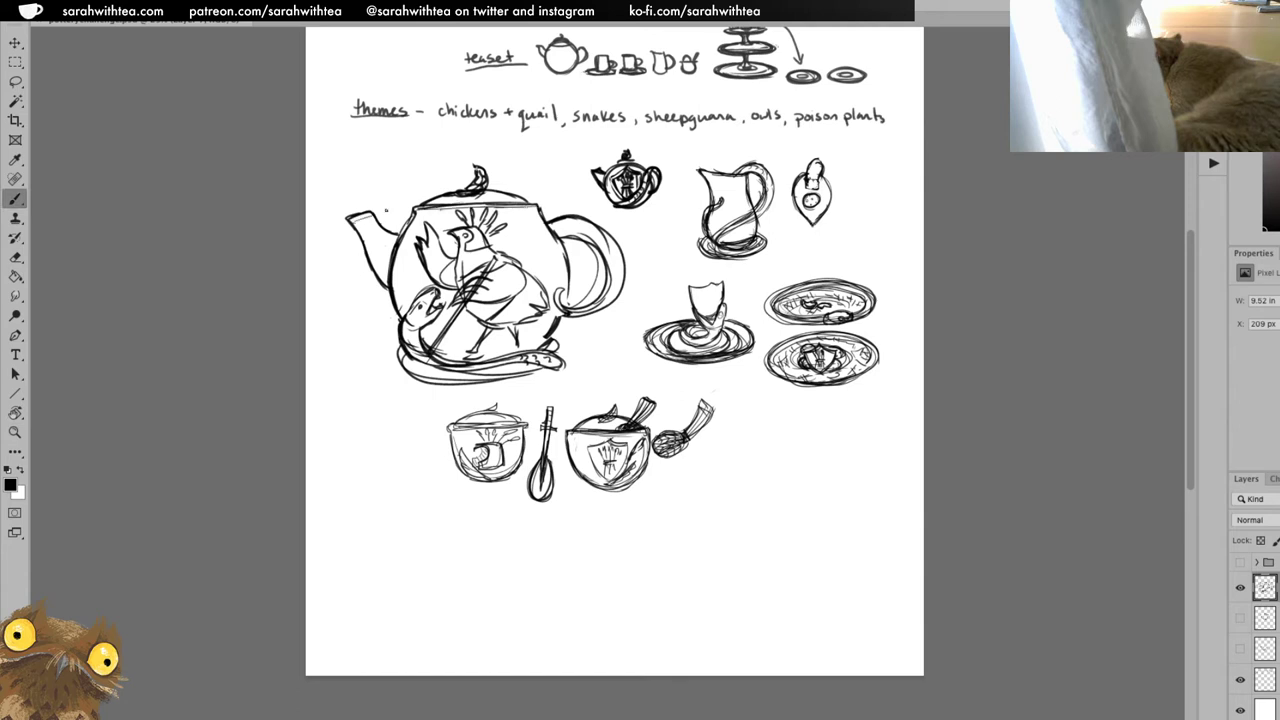
{"action": "key", "text": "z"}
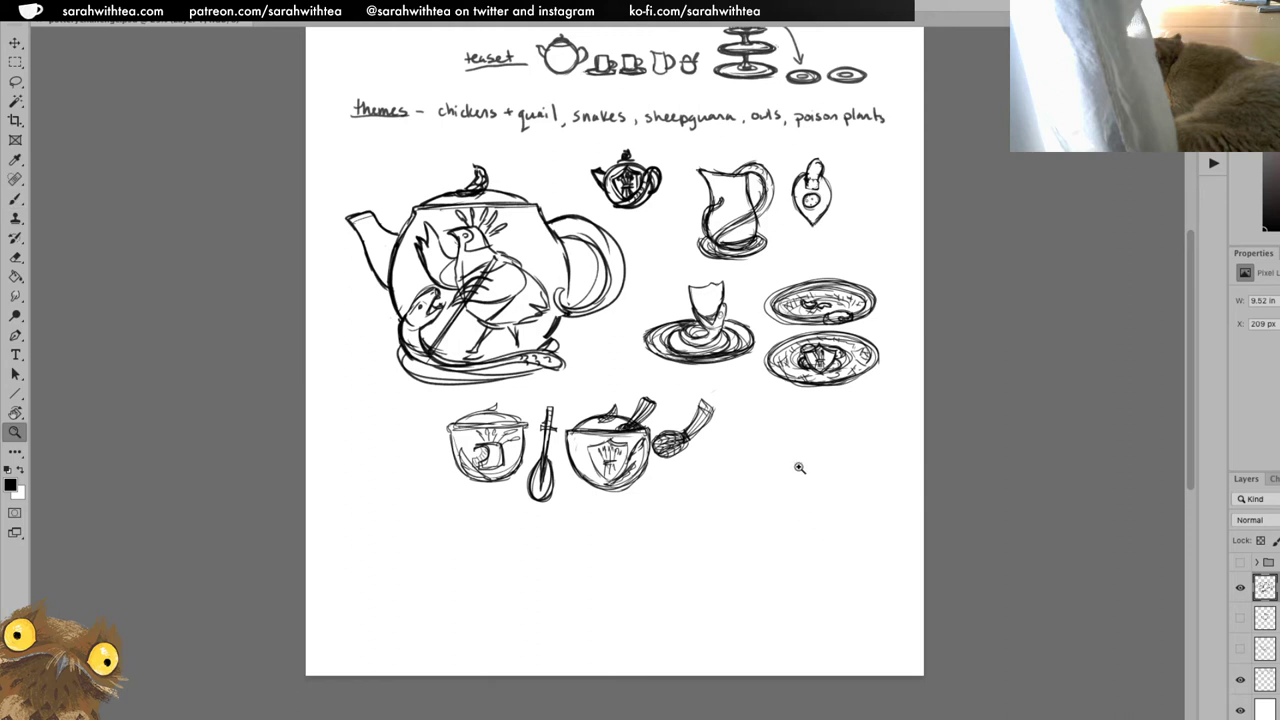
{"action": "left_click_drag", "start_coordinate": [800, 443], "coordinate": [757, 471]}
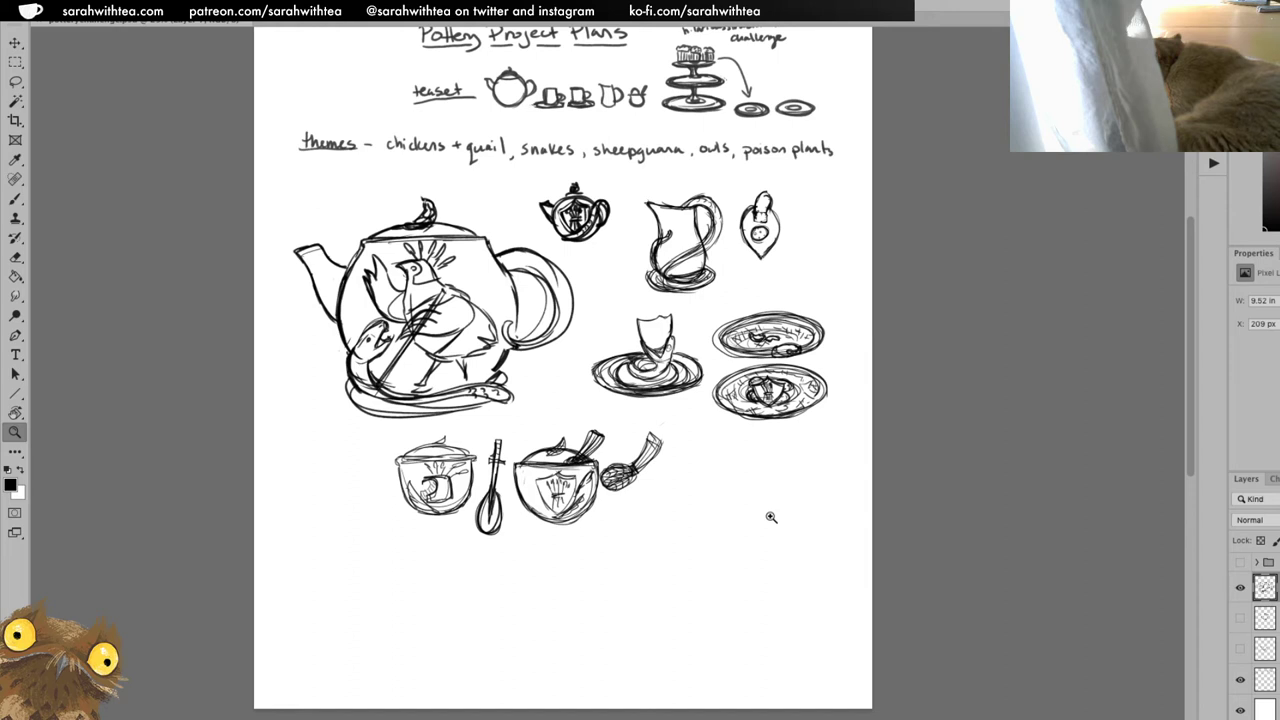
{"action": "left_click", "coordinate": [700, 522]}
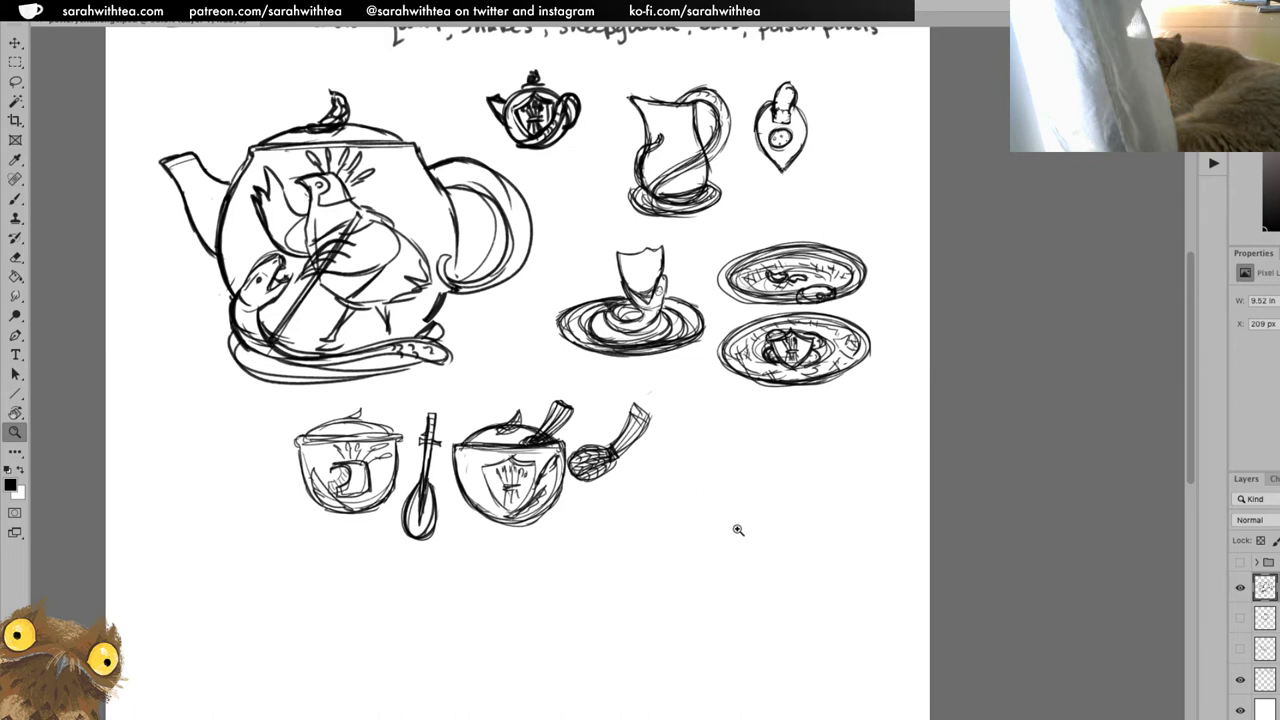
{"action": "mouse_move", "coordinate": [737, 517]}
{"action": "left_mouse_down"}
{"action": "mouse_move", "coordinate": [703, 506]}
{"action": "mouse_move", "coordinate": [694, 468]}
{"action": "left_mouse_up"}
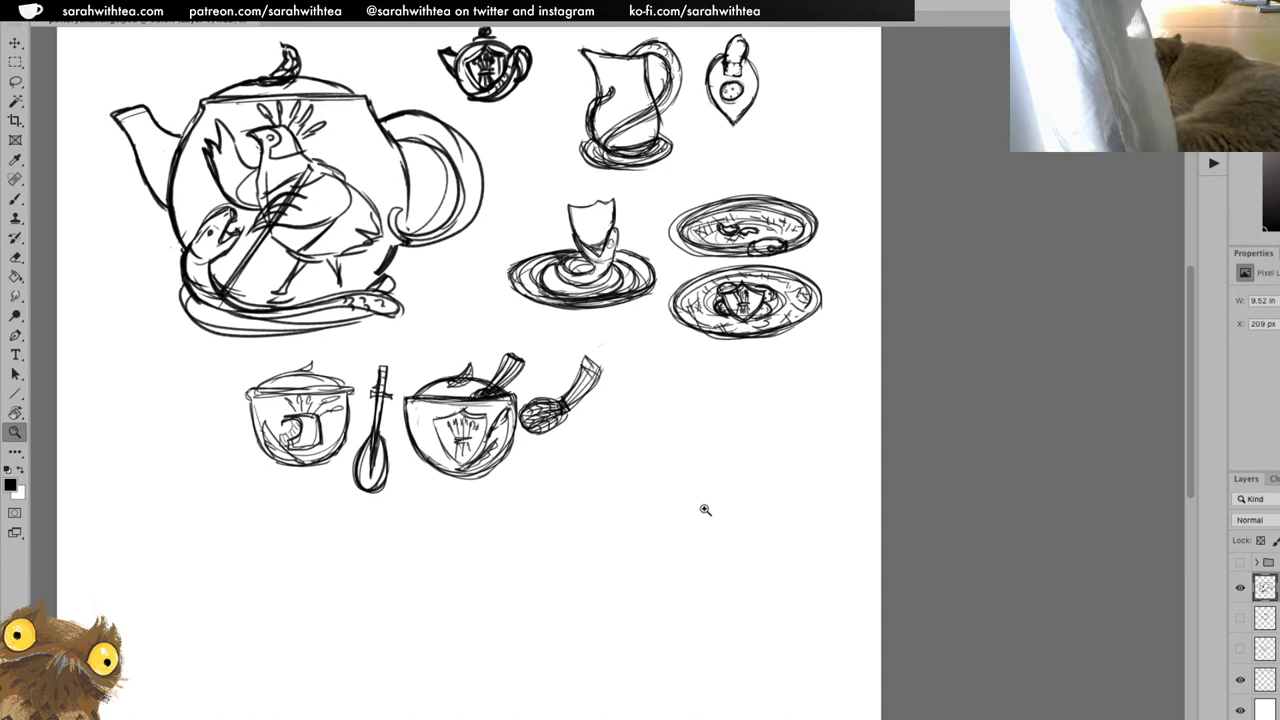
{"action": "left_click_drag", "start_coordinate": [721, 411], "coordinate": [733, 444]}
{"action": "scroll", "coordinate": [733, 444], "scroll_direction": "up", "scroll_amount": 5}
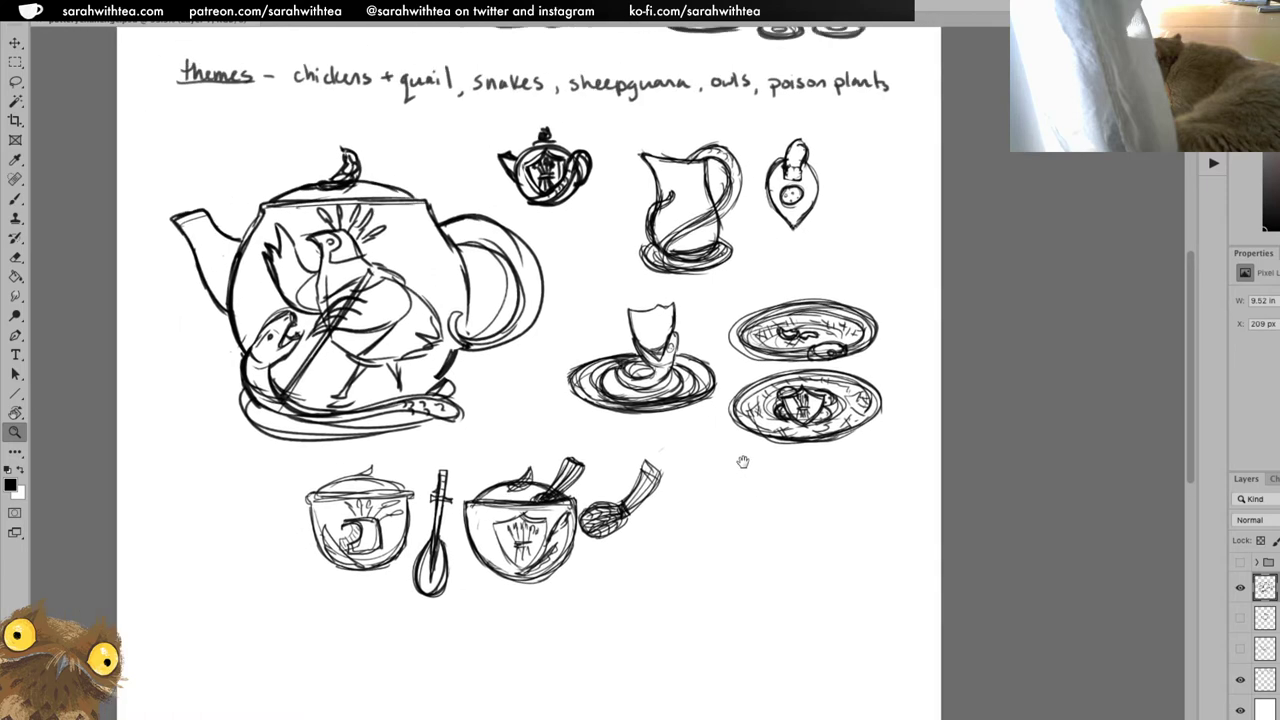
{"action": "scroll", "coordinate": [760, 513], "scroll_direction": "down", "scroll_amount": 10}
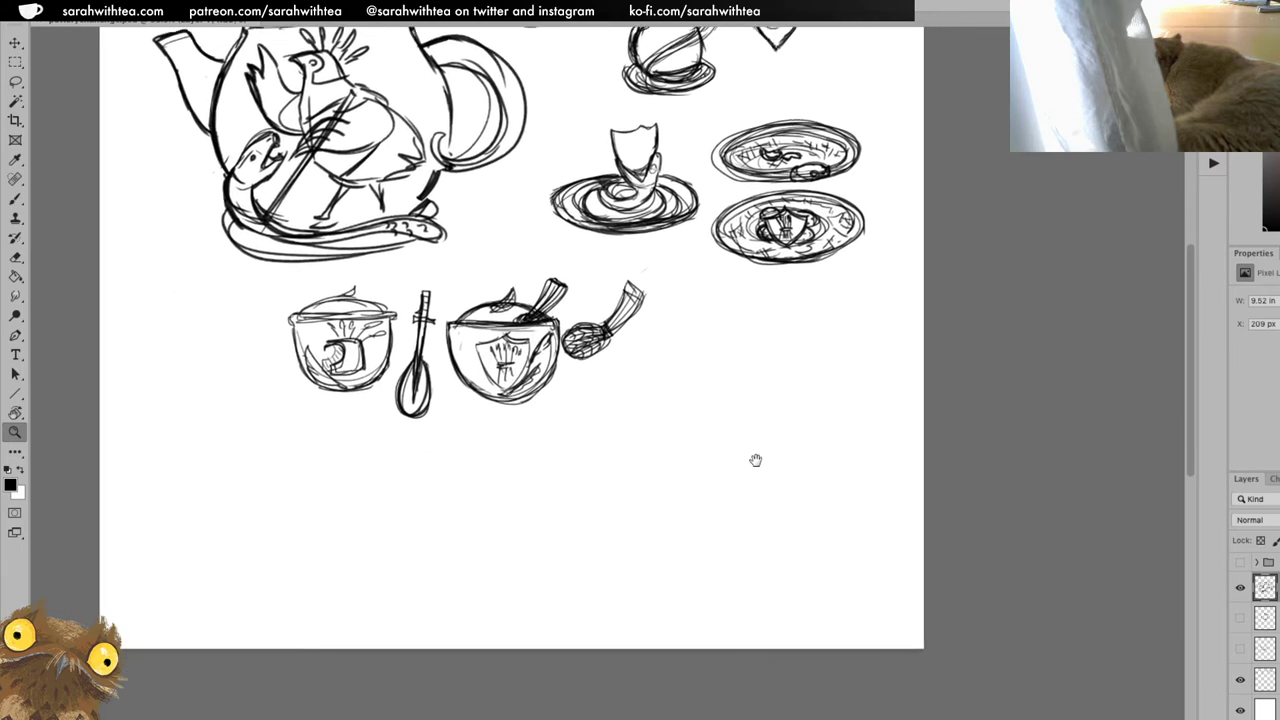
Draw a large oval plate below the whisk, with a central pedestal bearing a shield crest wrapped in coils at its base.
{"action": "left_click_drag", "start_coordinate": [744, 448], "coordinate": [757, 514]}
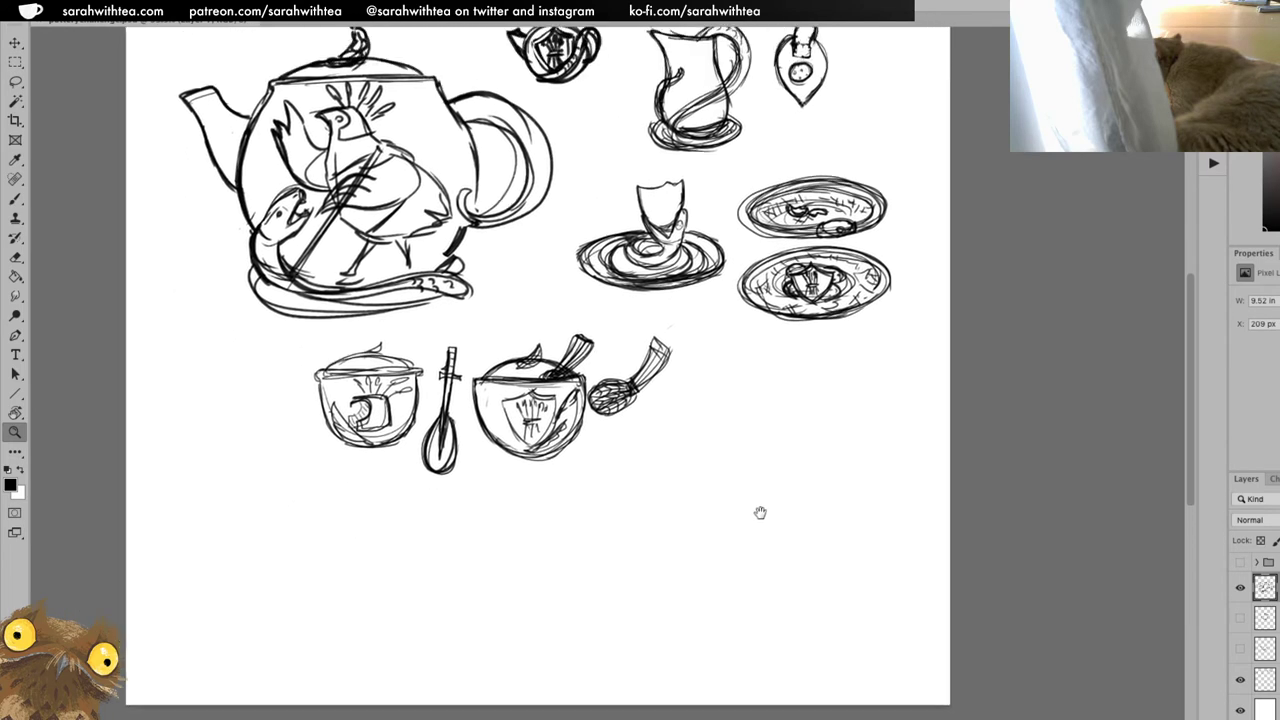
{"action": "key", "text": "b"}
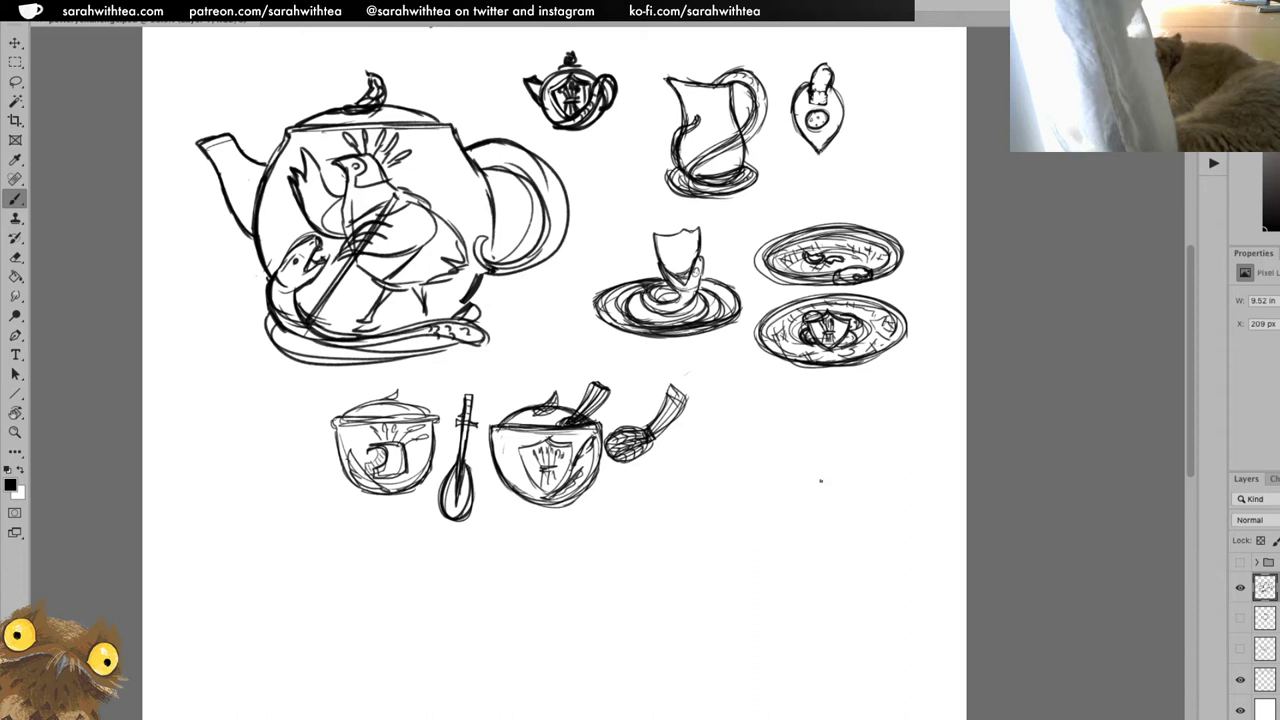
{"action": "mouse_move", "coordinate": [810, 509]}
{"action": "left_mouse_down"}
{"action": "mouse_move", "coordinate": [803, 561]}
{"action": "mouse_move", "coordinate": [722, 507]}
{"action": "mouse_move", "coordinate": [880, 552]}
{"action": "mouse_move", "coordinate": [652, 550]}
{"action": "mouse_move", "coordinate": [872, 519]}
{"action": "mouse_move", "coordinate": [690, 574]}
{"action": "mouse_move", "coordinate": [792, 498]}
{"action": "mouse_move", "coordinate": [816, 555]}
{"action": "mouse_move", "coordinate": [766, 538]}
{"action": "mouse_move", "coordinate": [744, 625]}
{"action": "mouse_move", "coordinate": [810, 604]}
{"action": "mouse_move", "coordinate": [798, 545]}
{"action": "left_mouse_up"}
{"action": "mouse_move", "coordinate": [790, 553]}
{"action": "left_mouse_down"}
{"action": "mouse_move", "coordinate": [757, 550]}
{"action": "mouse_move", "coordinate": [780, 550]}
{"action": "mouse_move", "coordinate": [740, 628]}
{"action": "mouse_move", "coordinate": [818, 632]}
{"action": "mouse_move", "coordinate": [786, 546]}
{"action": "mouse_move", "coordinate": [828, 632]}
{"action": "left_mouse_up"}
{"action": "left_click_drag", "start_coordinate": [742, 550], "coordinate": [800, 536]}
{"action": "mouse_move", "coordinate": [752, 586]}
{"action": "left_mouse_down"}
{"action": "mouse_move", "coordinate": [740, 626]}
{"action": "mouse_move", "coordinate": [780, 642]}
{"action": "mouse_move", "coordinate": [820, 630]}
{"action": "left_mouse_up"}
{"action": "key", "text": "ctrl+z"}
{"action": "mouse_move", "coordinate": [740, 616]}
{"action": "left_mouse_down"}
{"action": "mouse_move", "coordinate": [772, 632]}
{"action": "mouse_move", "coordinate": [777, 582]}
{"action": "mouse_move", "coordinate": [794, 581]}
{"action": "mouse_move", "coordinate": [797, 625]}
{"action": "mouse_move", "coordinate": [774, 626]}
{"action": "mouse_move", "coordinate": [798, 582]}
{"action": "mouse_move", "coordinate": [780, 622]}
{"action": "mouse_move", "coordinate": [806, 618]}
{"action": "mouse_move", "coordinate": [802, 628]}
{"action": "left_mouse_up"}
{"action": "left_click_drag", "start_coordinate": [806, 604], "coordinate": [806, 618]}
{"action": "mouse_move", "coordinate": [746, 590]}
{"action": "left_mouse_down"}
{"action": "mouse_move", "coordinate": [806, 600]}
{"action": "mouse_move", "coordinate": [738, 638]}
{"action": "mouse_move", "coordinate": [818, 646]}
{"action": "left_mouse_up"}
{"action": "mouse_move", "coordinate": [792, 624]}
{"action": "left_mouse_down"}
{"action": "mouse_move", "coordinate": [822, 642]}
{"action": "mouse_move", "coordinate": [742, 644]}
{"action": "mouse_move", "coordinate": [746, 622]}
{"action": "mouse_move", "coordinate": [736, 627]}
{"action": "left_mouse_up"}
{"action": "mouse_move", "coordinate": [808, 610]}
{"action": "left_mouse_down"}
{"action": "mouse_move", "coordinate": [814, 627]}
{"action": "mouse_move", "coordinate": [790, 610]}
{"action": "mouse_move", "coordinate": [747, 610]}
{"action": "mouse_move", "coordinate": [795, 617]}
{"action": "left_mouse_up"}
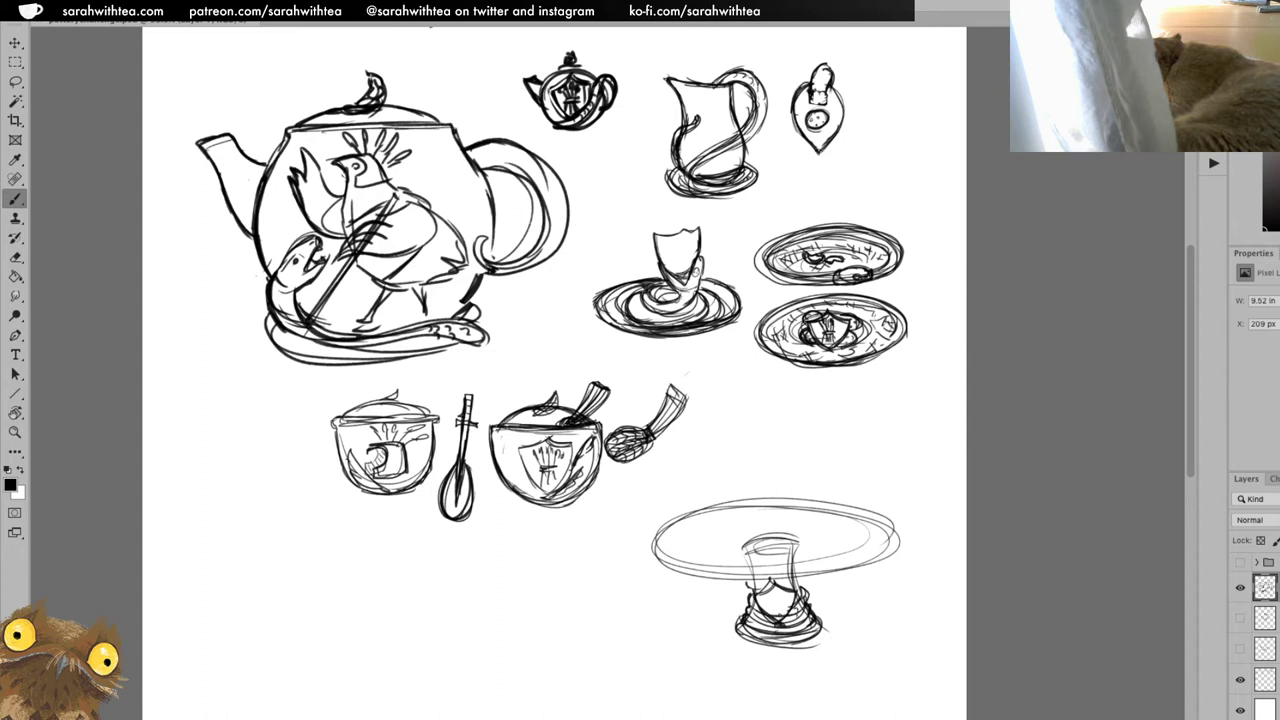
Rework the motif inside the pedestal's shield, draw its top edge, and add a ring where the stem meets the oval plate.
{"action": "key", "text": "e"}
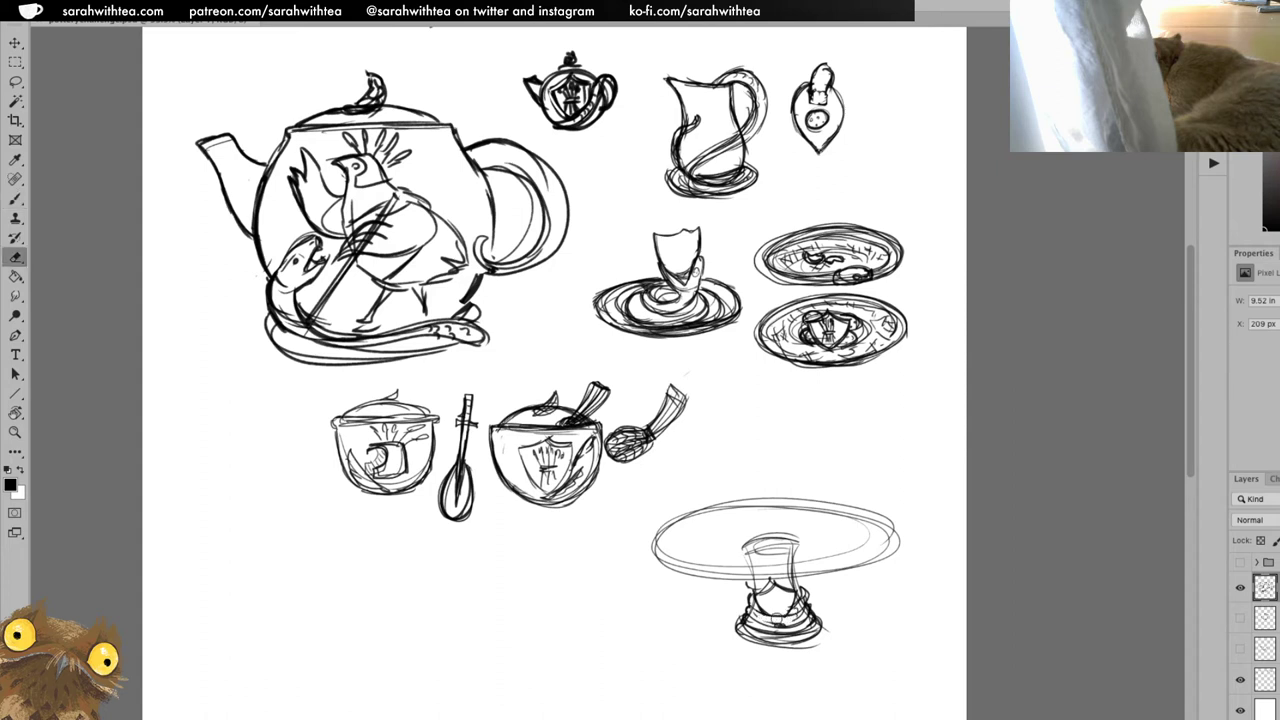
{"action": "key", "text": "b"}
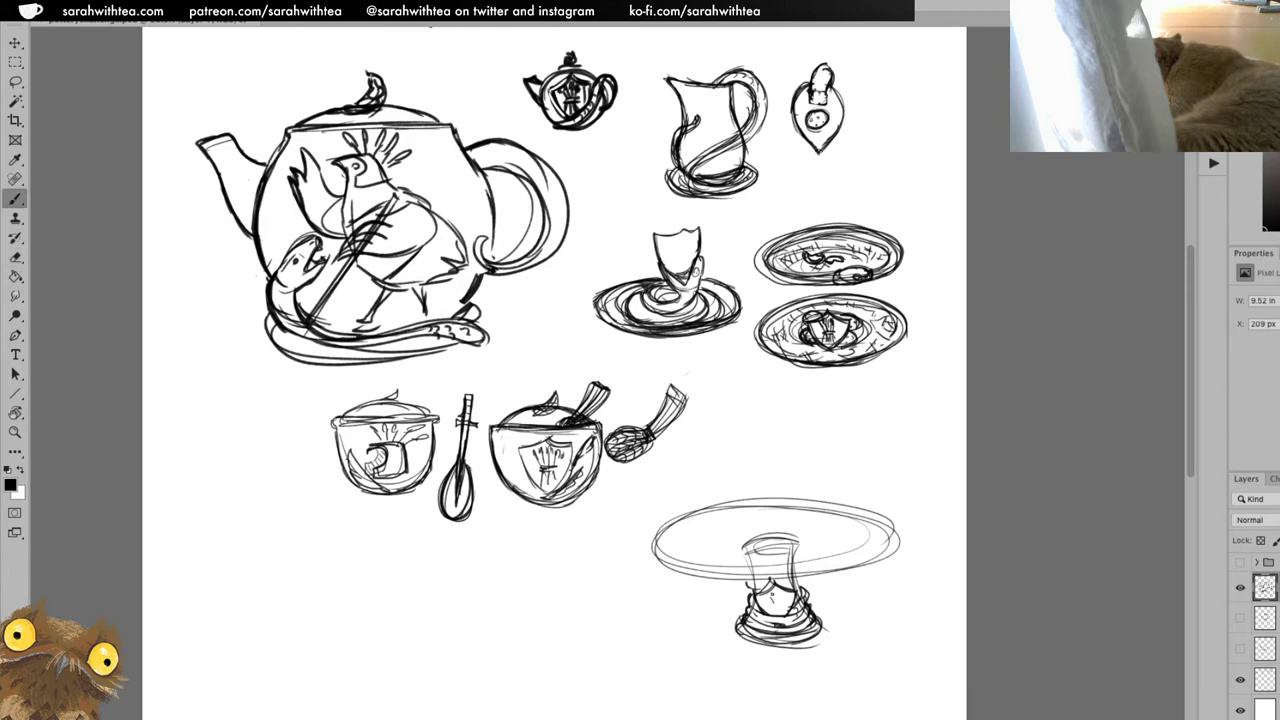
{"action": "mouse_move", "coordinate": [771, 591]}
{"action": "left_mouse_down"}
{"action": "mouse_move", "coordinate": [781, 614]}
{"action": "mouse_move", "coordinate": [787, 605]}
{"action": "left_mouse_up"}
{"action": "left_click_drag", "start_coordinate": [751, 587], "coordinate": [804, 580]}
{"action": "left_click_drag", "start_coordinate": [742, 540], "coordinate": [802, 530]}
Build a three-tier stand by adding a wide bottom plate, a narrow upper stem and a smaller top plate.
{"action": "mouse_move", "coordinate": [656, 546]}
{"action": "left_mouse_down"}
{"action": "mouse_move", "coordinate": [792, 578]}
{"action": "mouse_move", "coordinate": [852, 570]}
{"action": "mouse_move", "coordinate": [676, 552]}
{"action": "mouse_move", "coordinate": [870, 502]}
{"action": "mouse_move", "coordinate": [808, 566]}
{"action": "mouse_move", "coordinate": [755, 518]}
{"action": "mouse_move", "coordinate": [756, 474]}
{"action": "left_mouse_up"}
{"action": "mouse_move", "coordinate": [686, 623]}
{"action": "left_mouse_down"}
{"action": "mouse_move", "coordinate": [852, 628]}
{"action": "mouse_move", "coordinate": [840, 614]}
{"action": "mouse_move", "coordinate": [867, 673]}
{"action": "mouse_move", "coordinate": [640, 640]}
{"action": "left_mouse_up"}
{"action": "mouse_move", "coordinate": [740, 612]}
{"action": "left_mouse_down"}
{"action": "mouse_move", "coordinate": [808, 660]}
{"action": "mouse_move", "coordinate": [872, 606]}
{"action": "mouse_move", "coordinate": [776, 668]}
{"action": "left_mouse_up"}
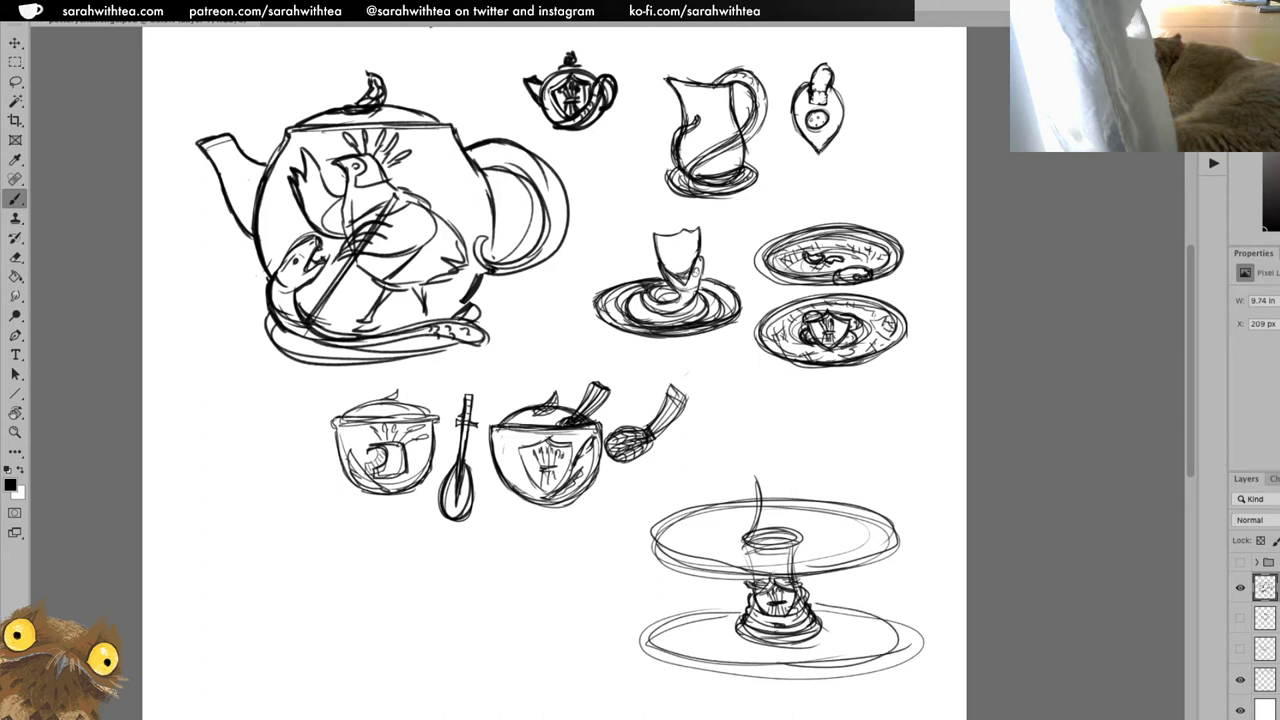
{"action": "mouse_move", "coordinate": [794, 538]}
{"action": "left_mouse_down"}
{"action": "mouse_move", "coordinate": [786, 478]}
{"action": "mouse_move", "coordinate": [722, 458]}
{"action": "mouse_move", "coordinate": [836, 448]}
{"action": "left_mouse_up"}
{"action": "mouse_move", "coordinate": [700, 456]}
{"action": "left_mouse_down"}
{"action": "mouse_move", "coordinate": [826, 462]}
{"action": "mouse_move", "coordinate": [824, 440]}
{"action": "mouse_move", "coordinate": [828, 468]}
{"action": "mouse_move", "coordinate": [836, 432]}
{"action": "mouse_move", "coordinate": [843, 452]}
{"action": "left_mouse_up"}
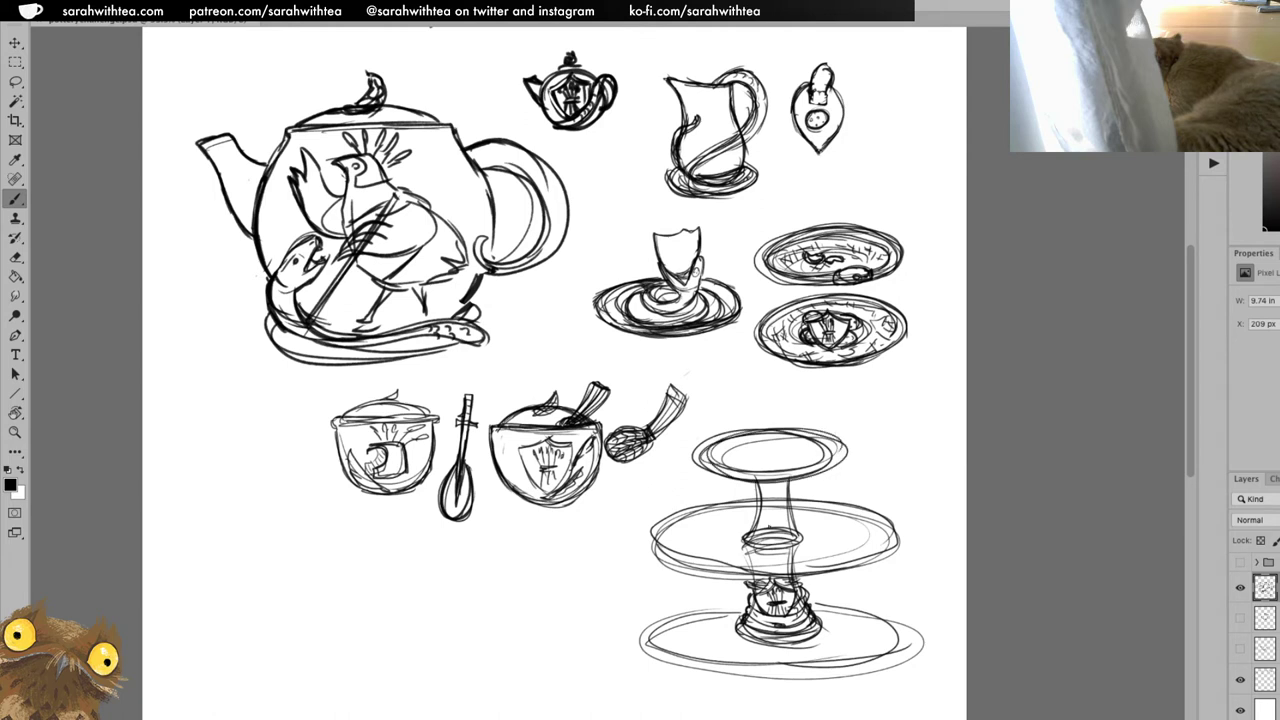
Draw crossed utensils on the upper stem of the tiered stand.
{"action": "mouse_move", "coordinate": [786, 494]}
{"action": "left_mouse_down"}
{"action": "mouse_move", "coordinate": [760, 546]}
{"action": "mouse_move", "coordinate": [758, 512]}
{"action": "mouse_move", "coordinate": [780, 536]}
{"action": "left_mouse_up"}
{"action": "left_click_drag", "start_coordinate": [766, 485], "coordinate": [757, 498]}
{"action": "mouse_move", "coordinate": [738, 530]}
{"action": "left_mouse_down"}
{"action": "mouse_move", "coordinate": [745, 556]}
{"action": "mouse_move", "coordinate": [744, 526]}
{"action": "mouse_move", "coordinate": [762, 556]}
{"action": "mouse_move", "coordinate": [742, 556]}
{"action": "mouse_move", "coordinate": [751, 531]}
{"action": "mouse_move", "coordinate": [766, 534]}
{"action": "left_mouse_up"}
{"action": "left_click_drag", "start_coordinate": [762, 485], "coordinate": [776, 520]}
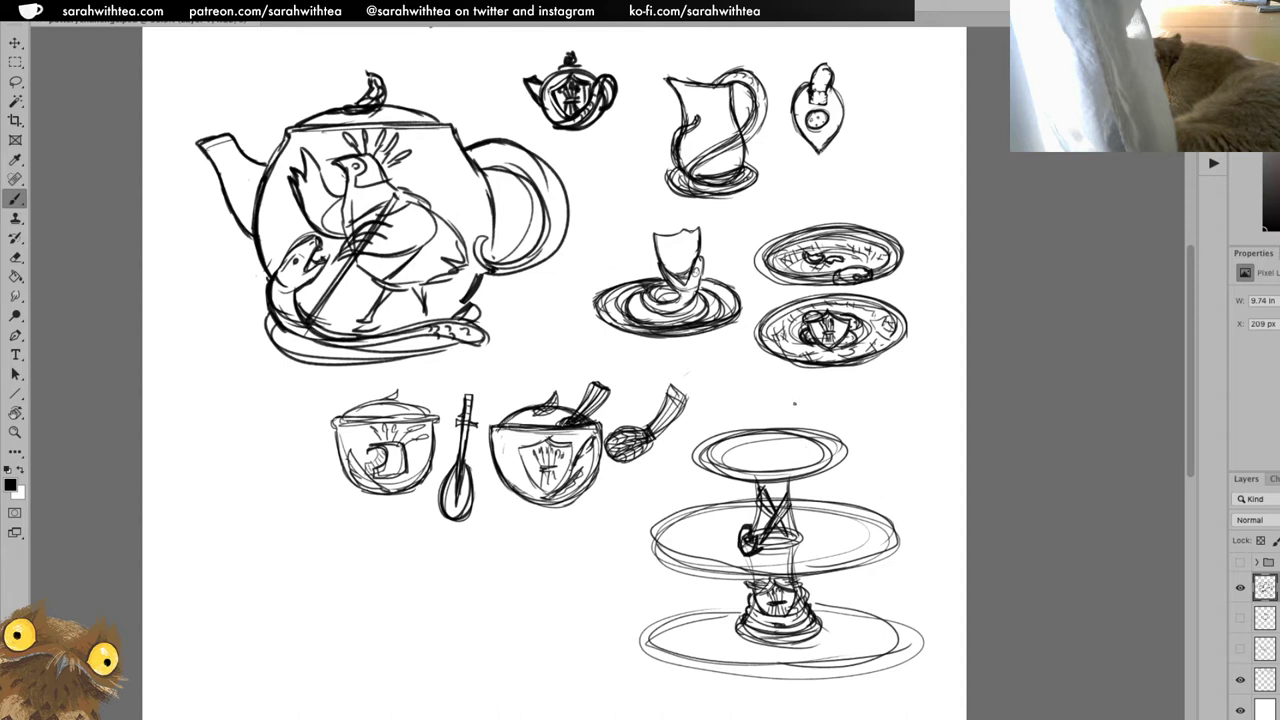
Decorate the stand's top plate with a small round motif and scattered hatch marks, and thicken the lines at the upper stem's foot.
{"action": "mouse_move", "coordinate": [757, 449]}
{"action": "left_mouse_down"}
{"action": "mouse_move", "coordinate": [784, 446]}
{"action": "mouse_move", "coordinate": [758, 454]}
{"action": "mouse_move", "coordinate": [758, 430]}
{"action": "mouse_move", "coordinate": [784, 438]}
{"action": "mouse_move", "coordinate": [766, 466]}
{"action": "left_mouse_up"}
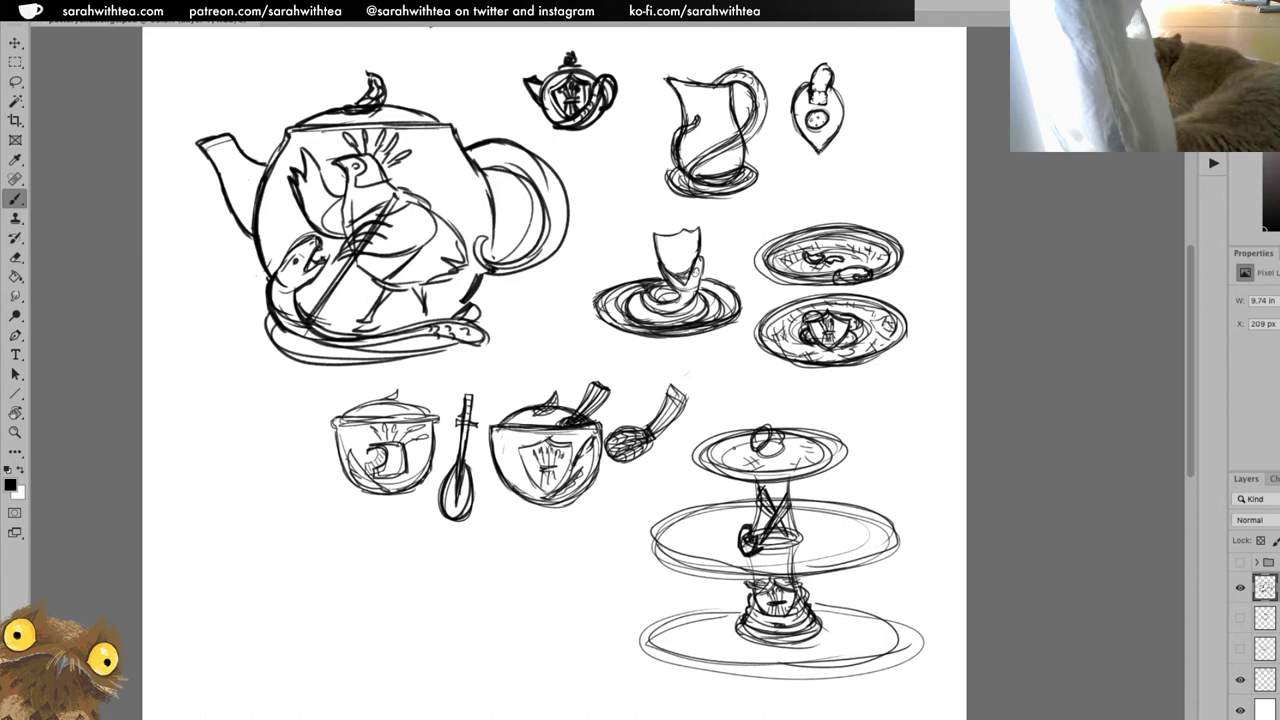
{"action": "mouse_move", "coordinate": [754, 443]}
{"action": "left_mouse_down"}
{"action": "mouse_move", "coordinate": [762, 434]}
{"action": "mouse_move", "coordinate": [722, 447]}
{"action": "mouse_move", "coordinate": [737, 443]}
{"action": "mouse_move", "coordinate": [736, 470]}
{"action": "mouse_move", "coordinate": [836, 448]}
{"action": "left_mouse_up"}
{"action": "left_click", "coordinate": [746, 425]}
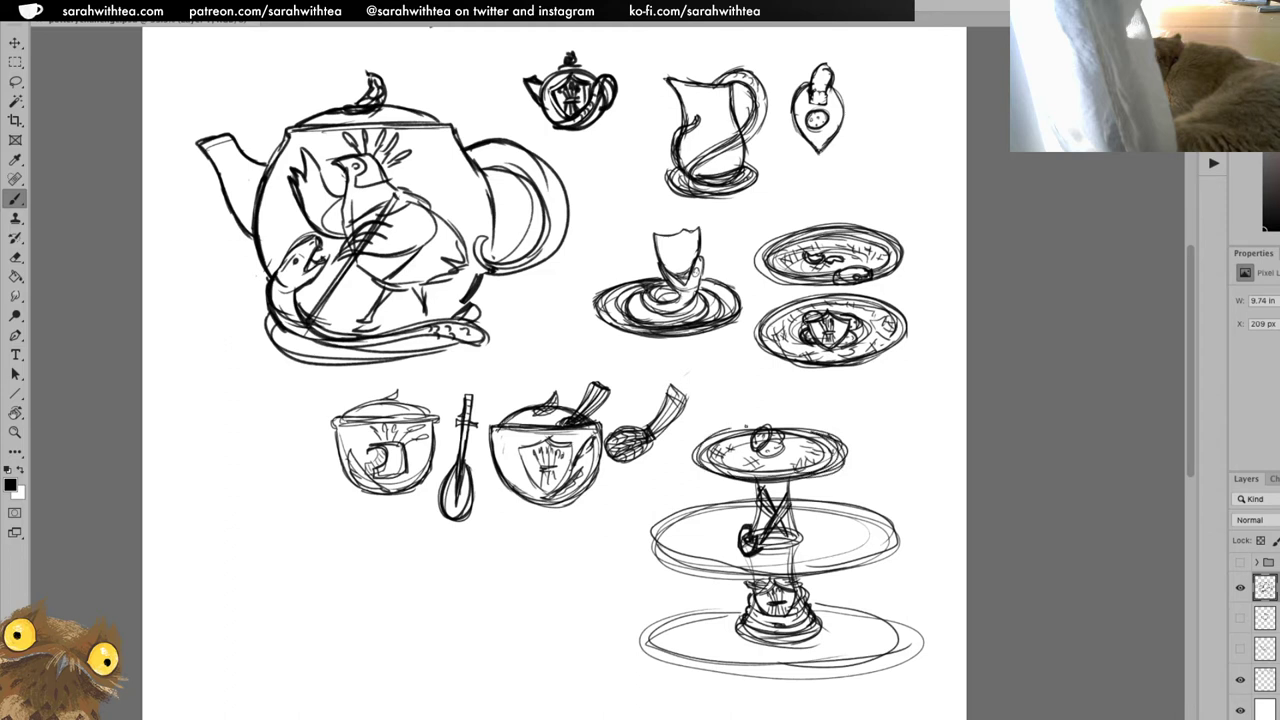
{"action": "mouse_move", "coordinate": [748, 427]}
{"action": "left_mouse_down"}
{"action": "mouse_move", "coordinate": [716, 477]}
{"action": "mouse_move", "coordinate": [816, 426]}
{"action": "mouse_move", "coordinate": [842, 470]}
{"action": "left_mouse_up"}
{"action": "left_click", "coordinate": [766, 560]}
{"action": "mouse_move", "coordinate": [772, 542]}
{"action": "left_mouse_down"}
{"action": "mouse_move", "coordinate": [802, 528]}
{"action": "mouse_move", "coordinate": [794, 540]}
{"action": "mouse_move", "coordinate": [804, 520]}
{"action": "left_mouse_up"}
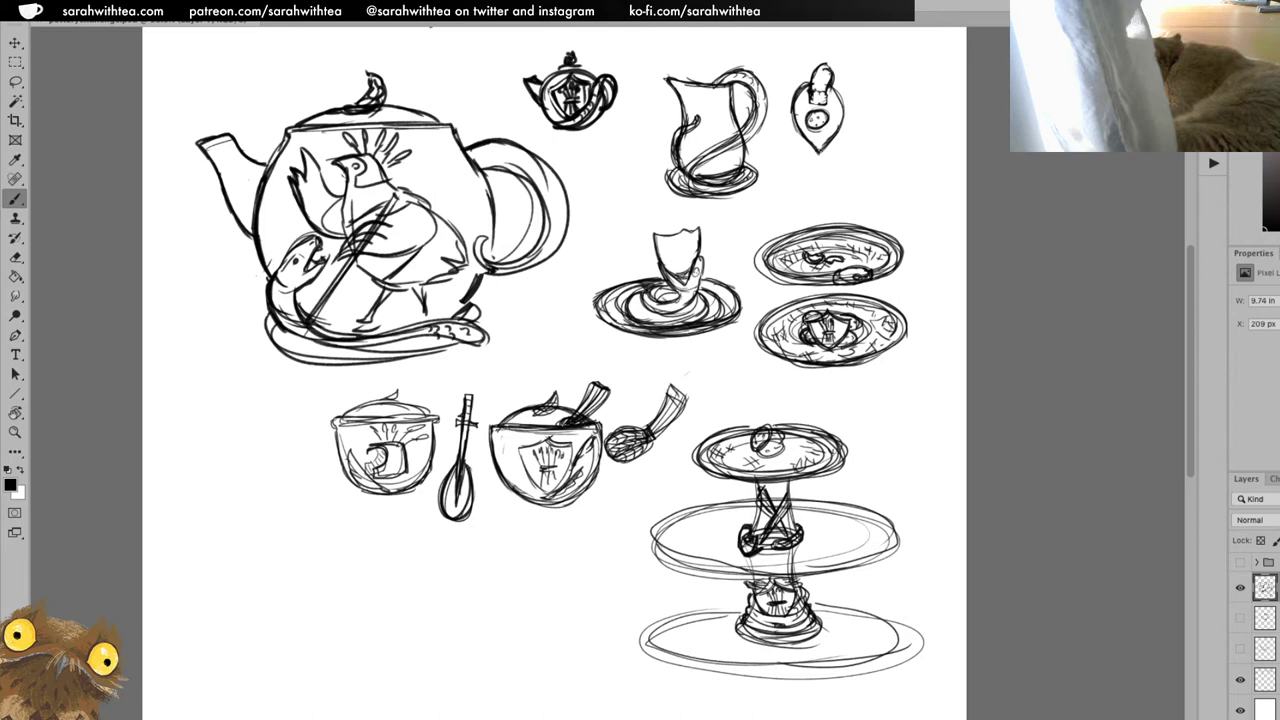
Undo and redo the latest strokes on the tiered stand to compare them.
{"action": "key", "text": "ctrl+z"}
{"action": "key", "text": "ctrl+z"}
{"action": "key", "text": "ctrl+z"}
{"action": "key", "text": "ctrl+z"}
{"action": "key", "text": "ctrl+shift+z"}
{"action": "key", "text": "ctrl+z"}
{"action": "key", "text": "ctrl+shift+z"}
{"action": "key", "text": "ctrl+shift+z"}
{"action": "key", "text": "ctrl+shift+z"}
{"action": "key", "text": "ctrl+shift+z"}
{"action": "key", "text": "ctrl+shift+z"}
{"action": "key", "text": "ctrl+shift+z"}
{"action": "key", "text": "ctrl+shift+z"}
{"action": "key", "text": "ctrl+shift+z"}
{"action": "key", "text": "ctrl+shift+z"}
Retrace the rims of the stand's middle and bottom plates, undoing the stray strokes on the bottom plate.
{"action": "mouse_move", "coordinate": [741, 531]}
{"action": "left_mouse_down"}
{"action": "mouse_move", "coordinate": [750, 578]}
{"action": "mouse_move", "coordinate": [660, 512]}
{"action": "mouse_move", "coordinate": [736, 500]}
{"action": "mouse_move", "coordinate": [872, 510]}
{"action": "mouse_move", "coordinate": [822, 562]}
{"action": "left_mouse_up"}
{"action": "mouse_move", "coordinate": [738, 608]}
{"action": "left_mouse_down"}
{"action": "mouse_move", "coordinate": [648, 638]}
{"action": "mouse_move", "coordinate": [886, 670]}
{"action": "left_mouse_up"}
{"action": "left_click_drag", "start_coordinate": [850, 600], "coordinate": [824, 660]}
{"action": "key", "text": "ctrl+z"}
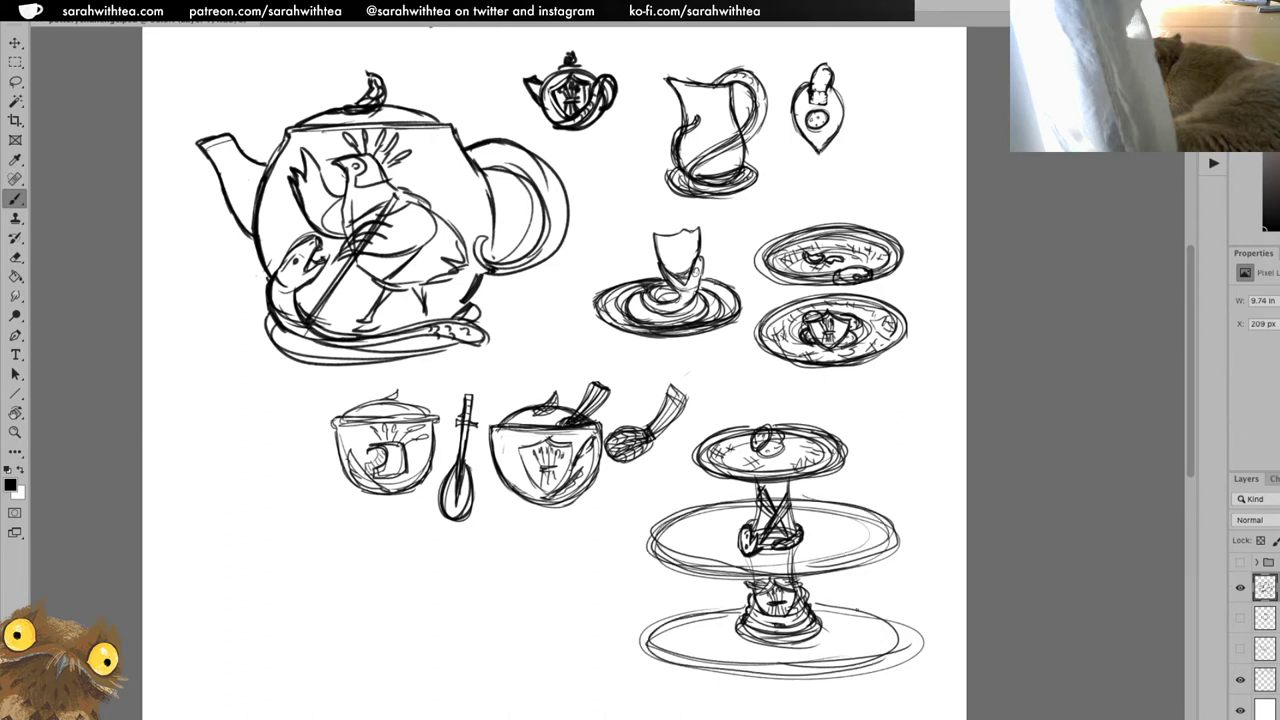
{"action": "left_click_drag", "start_coordinate": [845, 604], "coordinate": [880, 652]}
{"action": "key", "text": "ctrl+z"}
Add speckles to the eggshell-shaped cup and lightly erase parts of the whisk head beside the pots.
{"action": "key", "text": "z"}
{"action": "left_click", "coordinate": [836, 461], "text": "alt"}
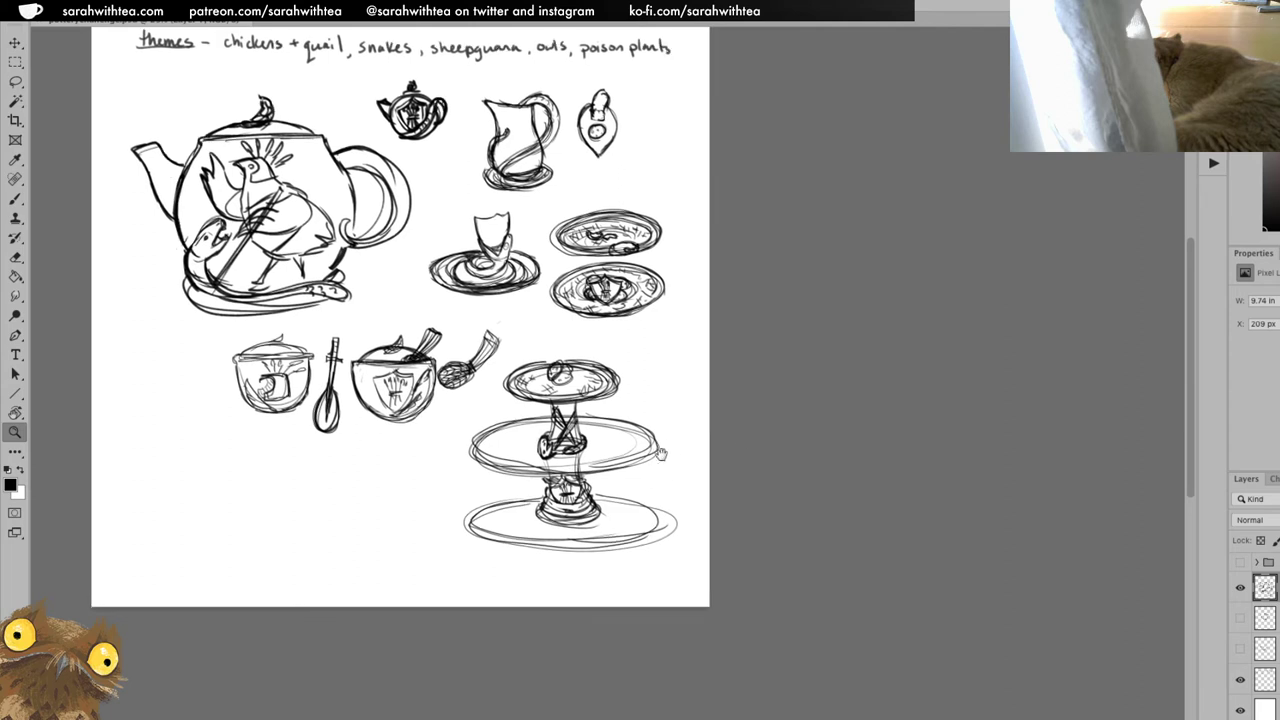
{"action": "left_click_drag", "start_coordinate": [686, 491], "coordinate": [762, 515]}
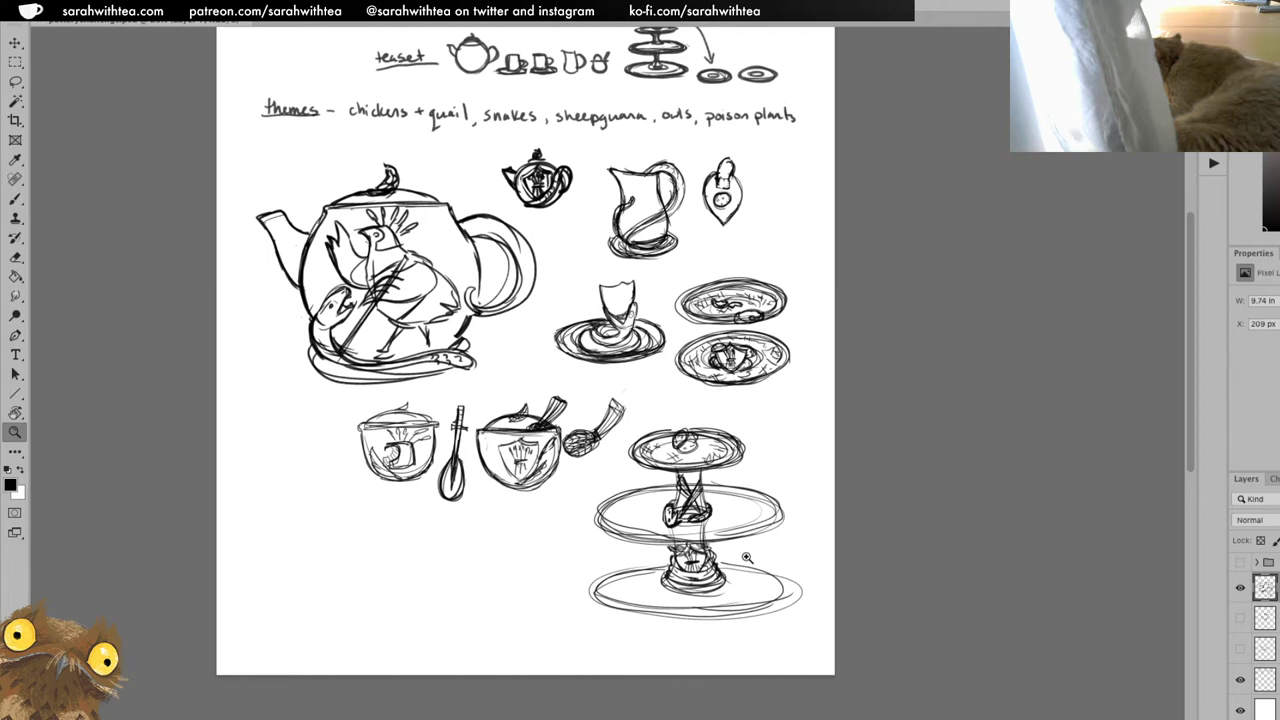
{"action": "key", "text": "b"}
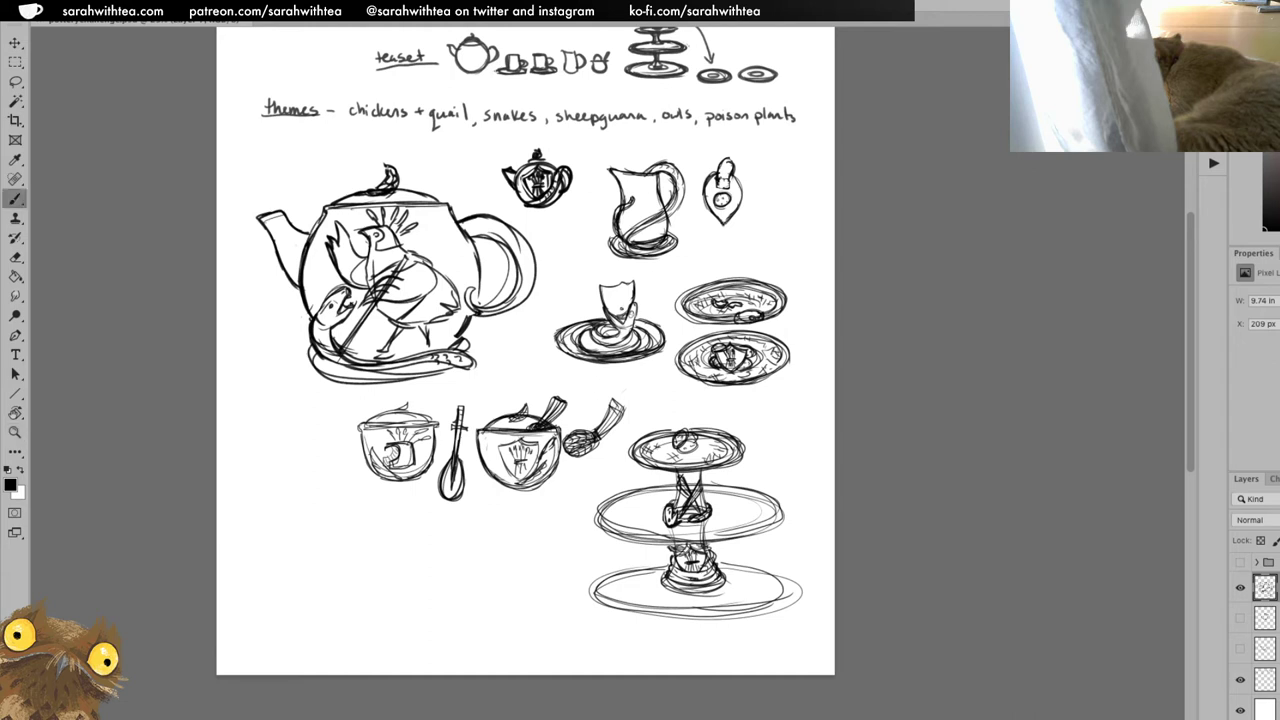
{"action": "left_click_drag", "start_coordinate": [613, 301], "coordinate": [619, 309]}
{"action": "key", "text": "e"}
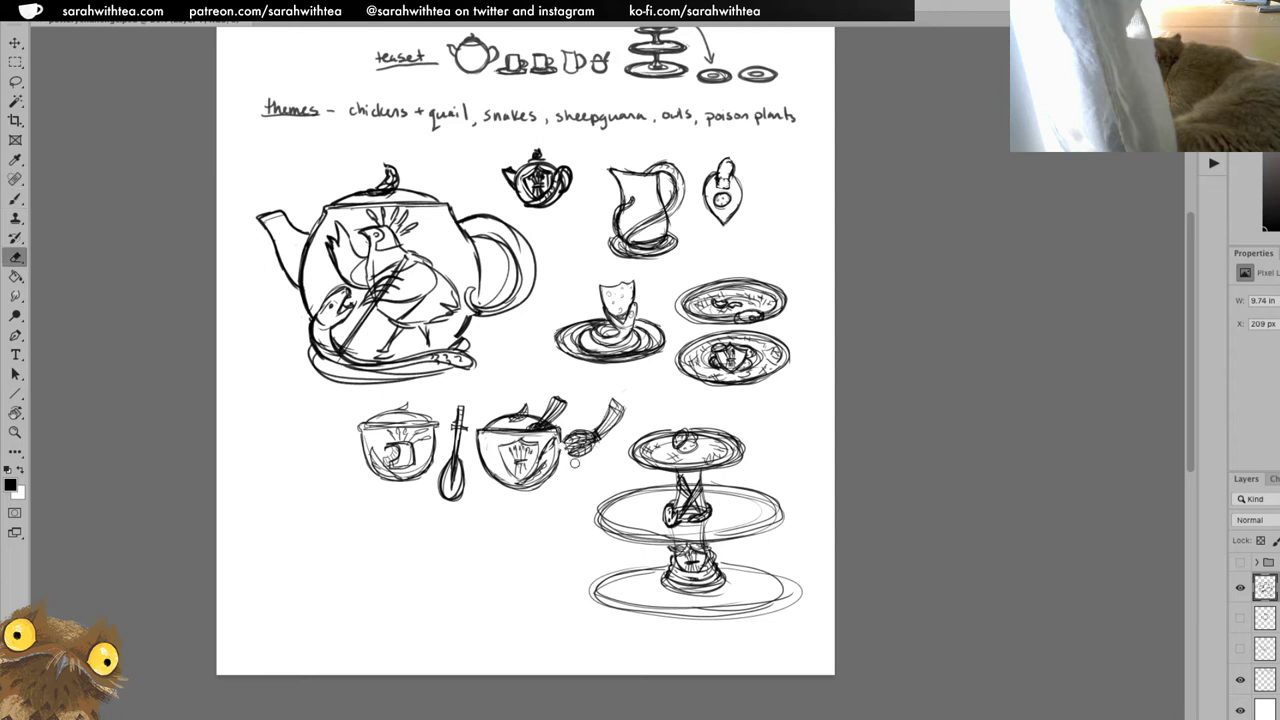
{"action": "key", "text": "b"}
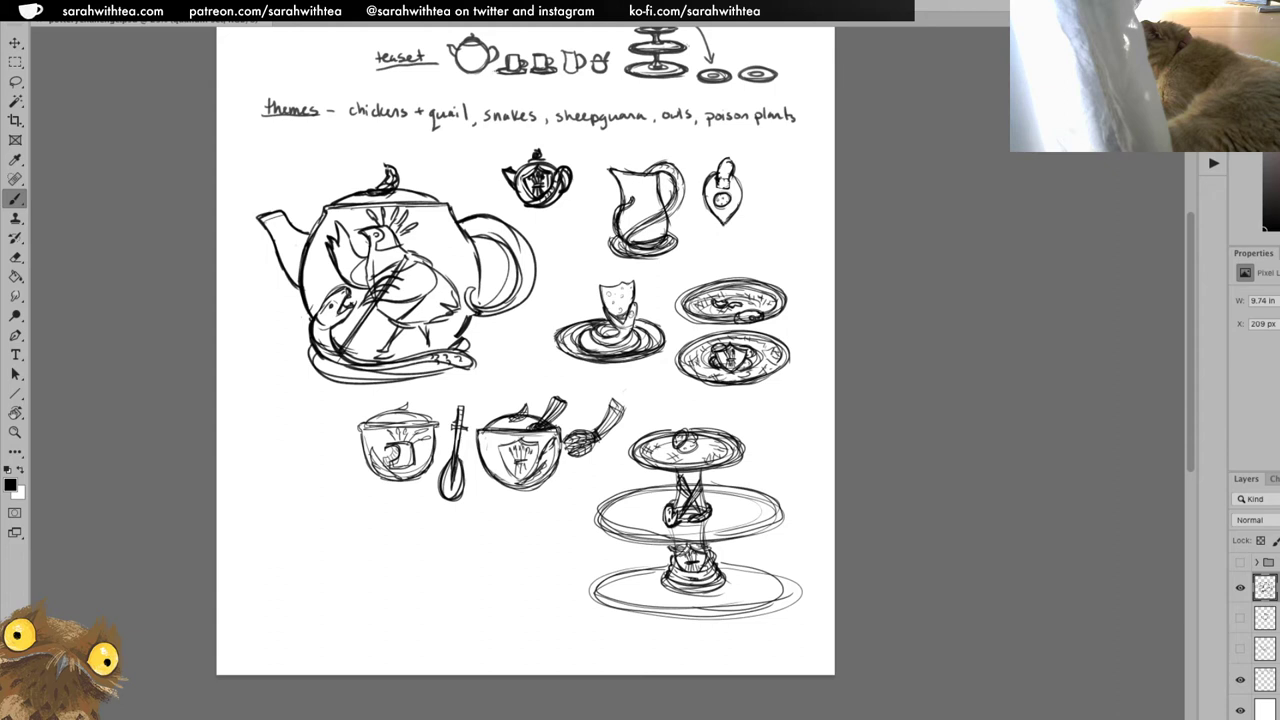
Compare the current tea set sketches with the earlier chicken-themed concept drawings by switching their visibility.
{"action": "left_click", "coordinate": [1240, 588]}
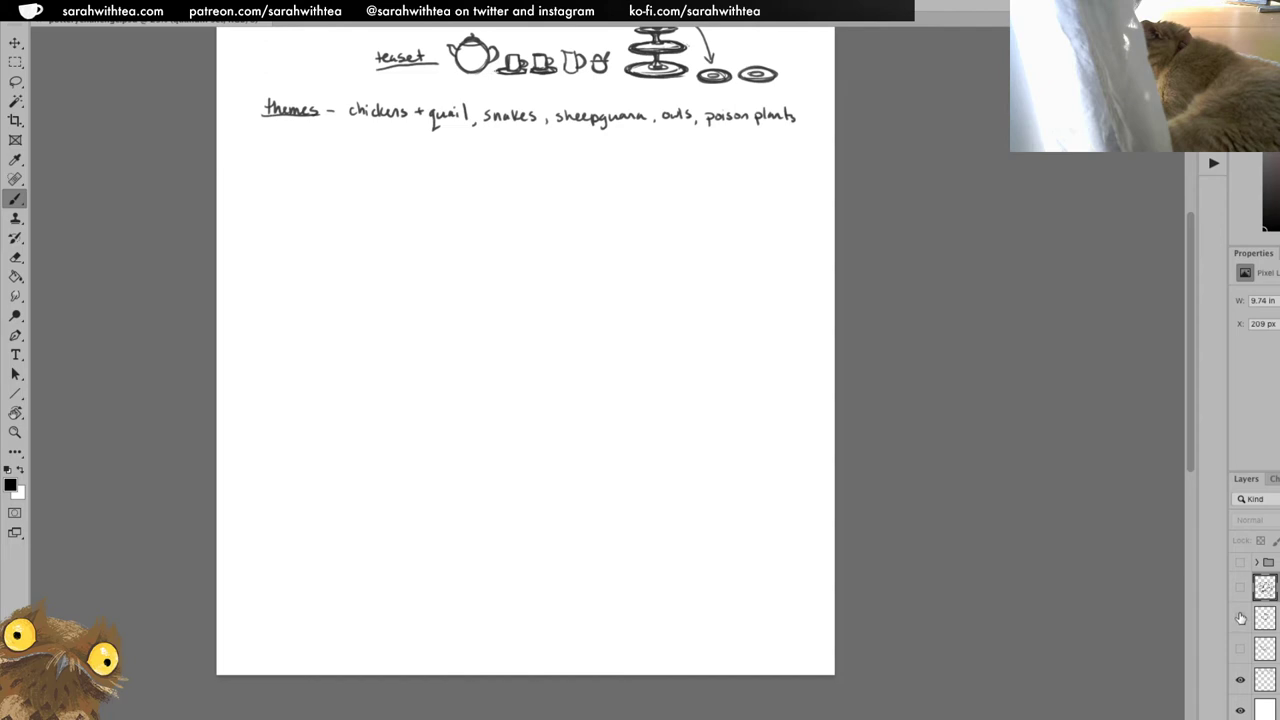
{"action": "left_click", "coordinate": [1240, 563]}
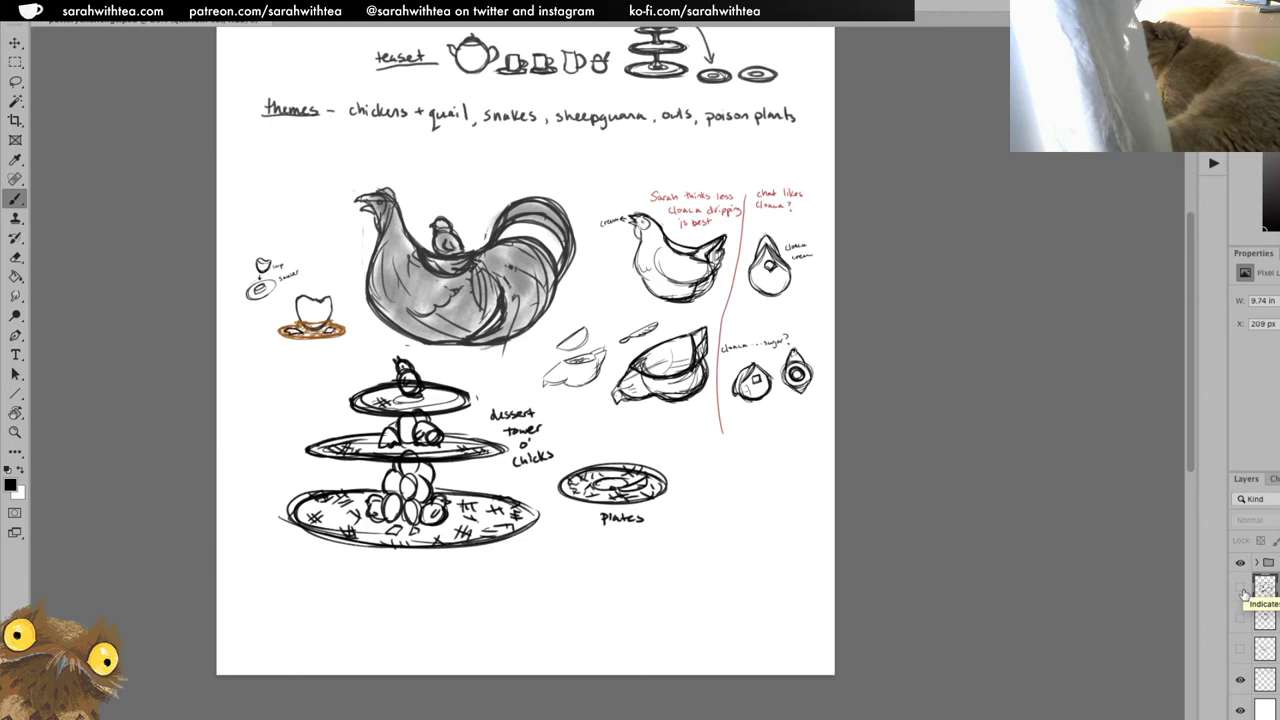
{"action": "left_click", "coordinate": [1242, 588]}
{"action": "left_click", "coordinate": [1242, 620]}
{"action": "left_click", "coordinate": [1242, 620]}
{"action": "left_click", "coordinate": [1240, 562]}
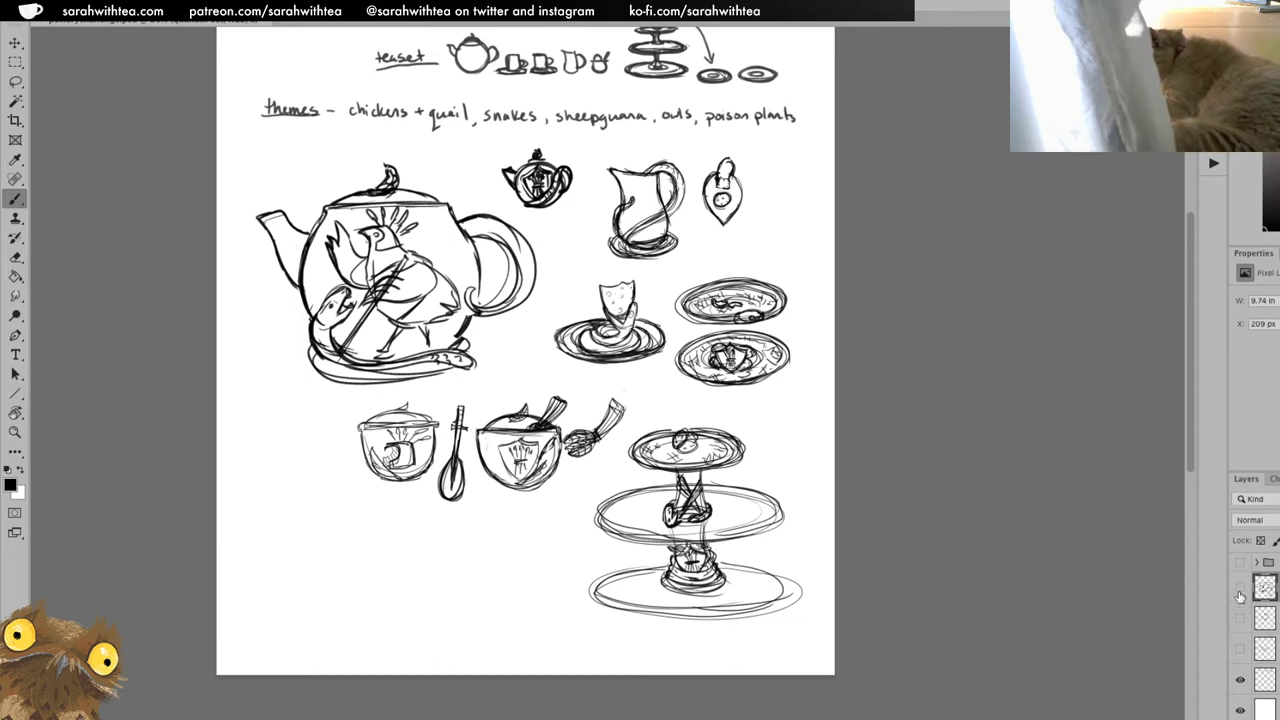
Hide the finished tea set sketches and make an empty layer below them active and visible.
{"action": "left_click", "coordinate": [1240, 587]}
{"action": "left_click", "coordinate": [1265, 618]}
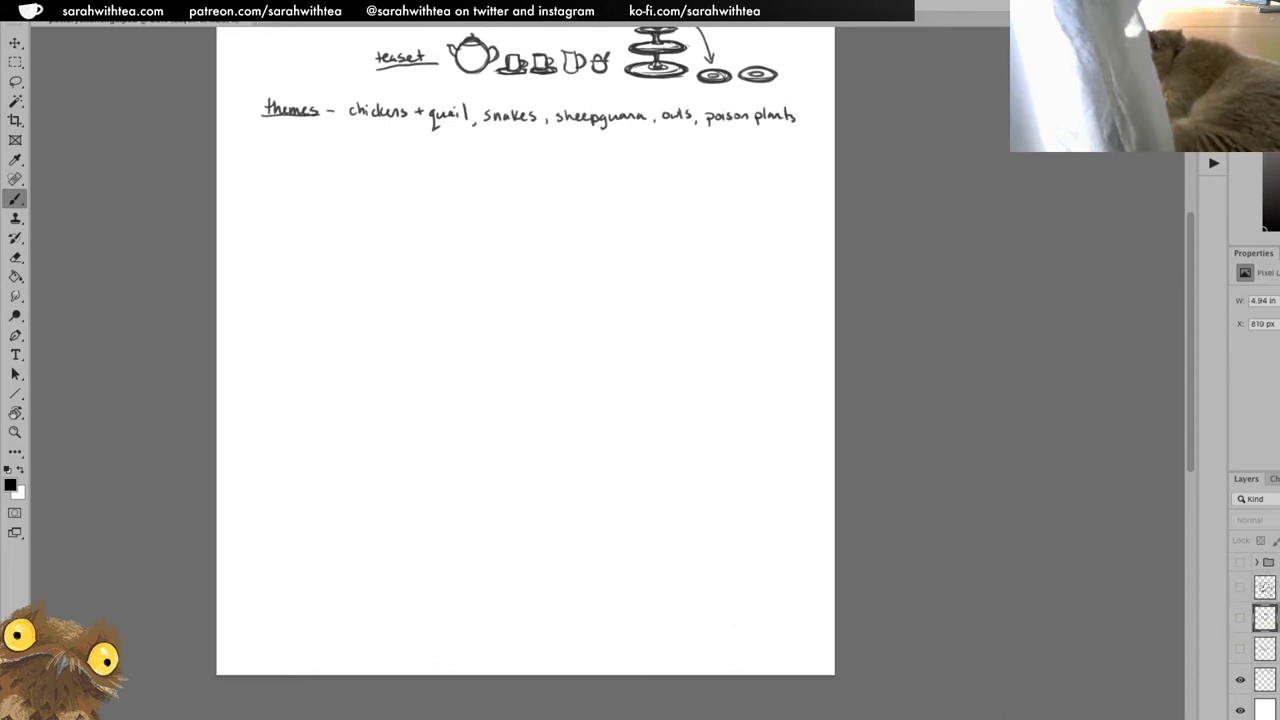
{"action": "left_click", "coordinate": [1240, 618]}
{"action": "left_click", "coordinate": [1240, 679]}
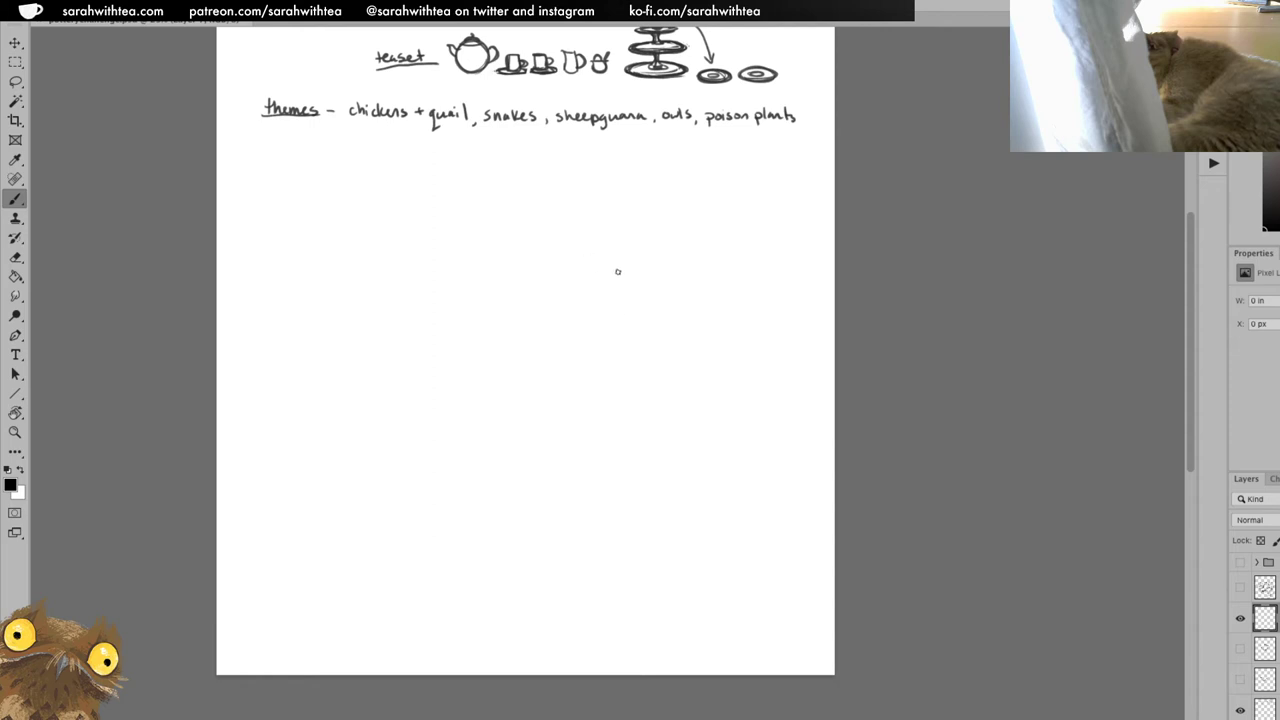
Draw a tall ribbed apothecary bottle about 1.1 in wide, with a lipped neck, a blank front panel and angled sides.
{"action": "mouse_move", "coordinate": [618, 254]}
{"action": "left_mouse_down"}
{"action": "mouse_move", "coordinate": [625, 287]}
{"action": "mouse_move", "coordinate": [614, 288]}
{"action": "mouse_move", "coordinate": [647, 253]}
{"action": "mouse_move", "coordinate": [656, 291]}
{"action": "mouse_move", "coordinate": [650, 252]}
{"action": "mouse_move", "coordinate": [615, 472]}
{"action": "left_mouse_up"}
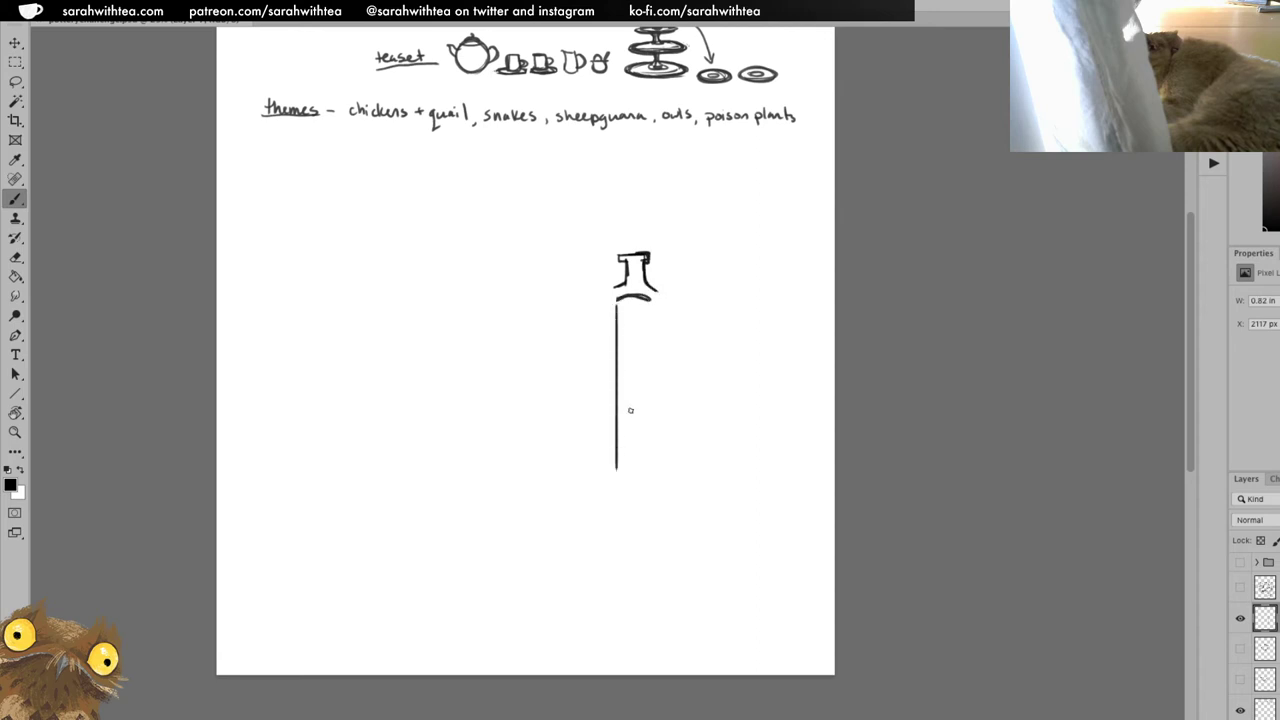
{"action": "key", "text": "ctrl+z"}
{"action": "mouse_move", "coordinate": [614, 302]}
{"action": "left_mouse_down"}
{"action": "mouse_move", "coordinate": [617, 398]}
{"action": "mouse_move", "coordinate": [652, 396]}
{"action": "left_mouse_up"}
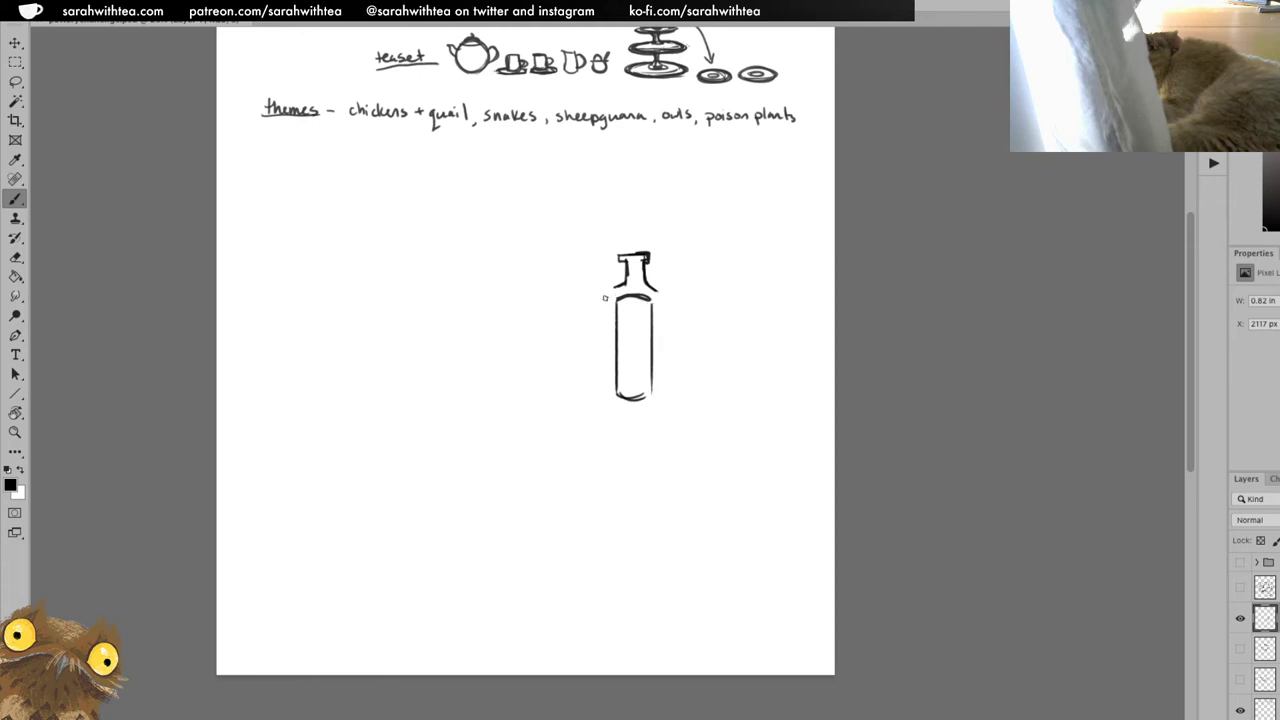
{"action": "left_click", "coordinate": [604, 295]}
{"action": "mouse_move", "coordinate": [603, 296]}
{"action": "left_mouse_down"}
{"action": "mouse_move", "coordinate": [618, 285]}
{"action": "mouse_move", "coordinate": [602, 383]}
{"action": "mouse_move", "coordinate": [626, 409]}
{"action": "mouse_move", "coordinate": [611, 400]}
{"action": "left_mouse_up"}
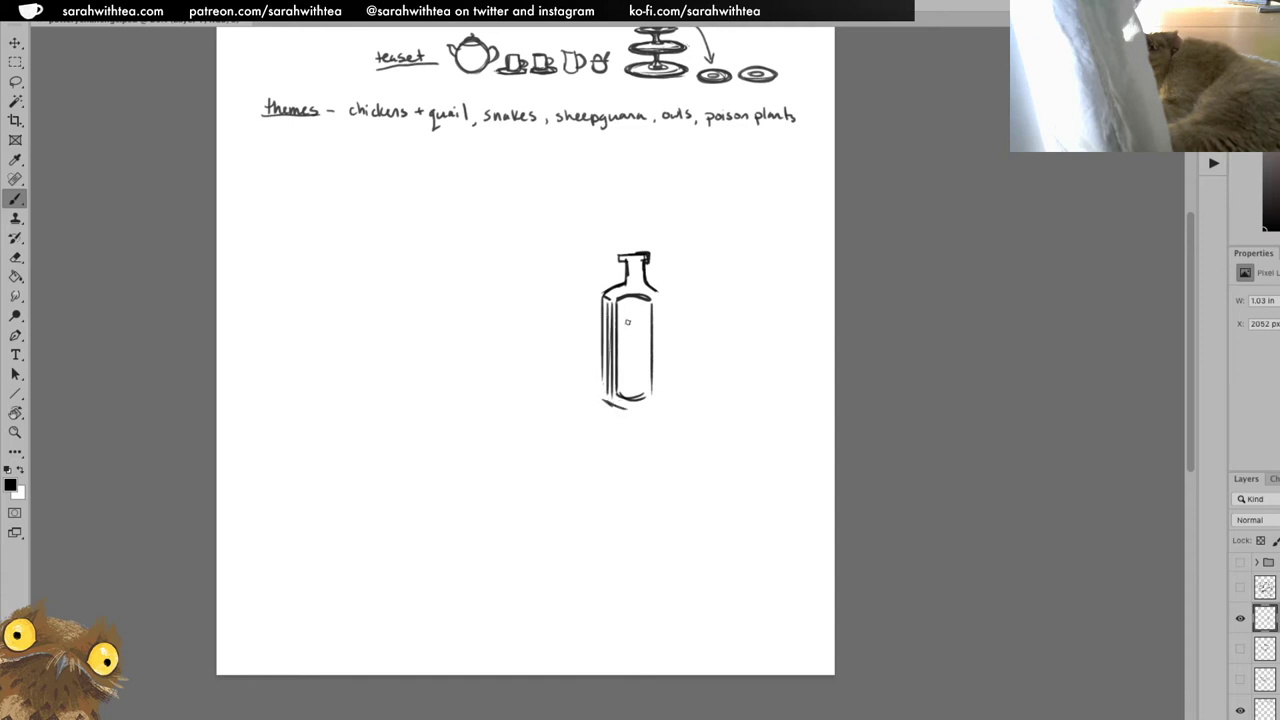
{"action": "mouse_move", "coordinate": [650, 302]}
{"action": "left_mouse_down"}
{"action": "mouse_move", "coordinate": [664, 292]}
{"action": "mouse_move", "coordinate": [660, 402]}
{"action": "left_mouse_up"}
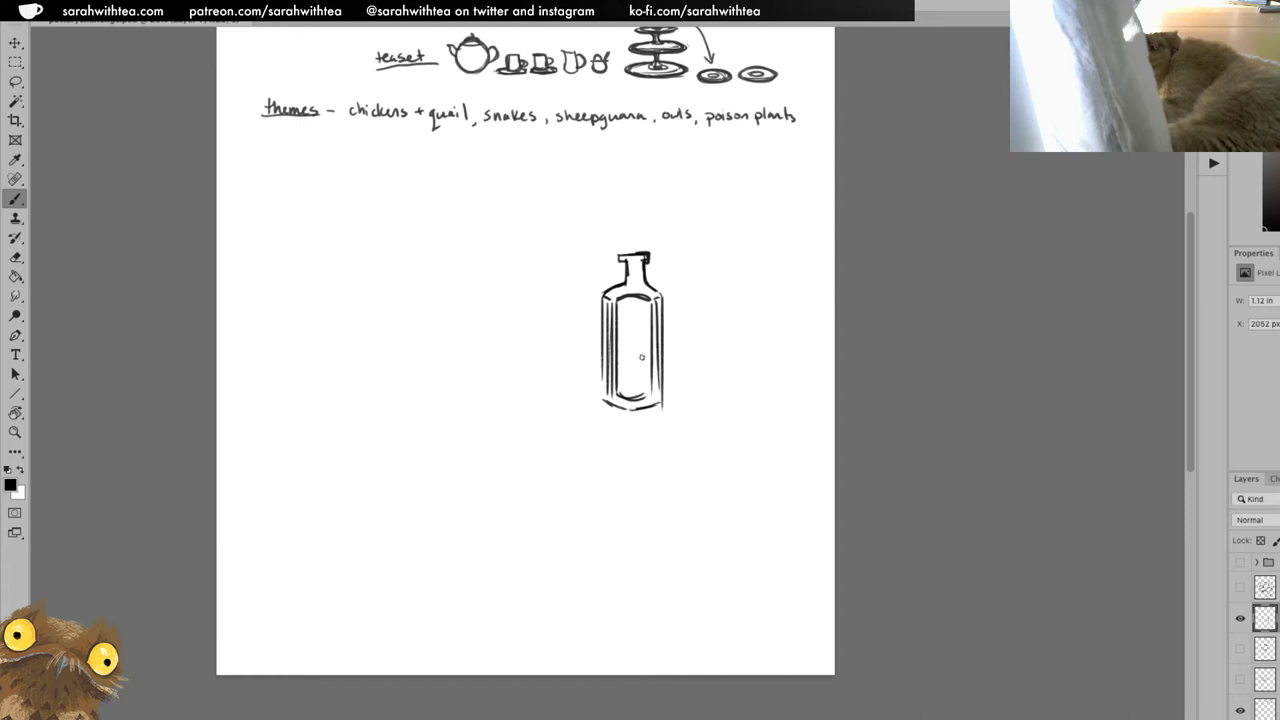
{"action": "left_click_drag", "start_coordinate": [654, 318], "coordinate": [654, 410]}
{"action": "mouse_move", "coordinate": [620, 258]}
{"action": "left_mouse_down"}
{"action": "mouse_move", "coordinate": [648, 258]}
{"action": "mouse_move", "coordinate": [622, 284]}
{"action": "left_mouse_up"}
Letter "DO NOT TAKE" lengthwise on the bottle's front panel with the canvas rotated, and restore the upright view.
{"action": "key", "text": "r"}
{"action": "mouse_move", "coordinate": [735, 272]}
{"action": "left_mouse_down"}
{"action": "mouse_move", "coordinate": [571, 203]}
{"action": "mouse_move", "coordinate": [500, 262]}
{"action": "left_mouse_up"}
{"action": "key", "text": "b"}
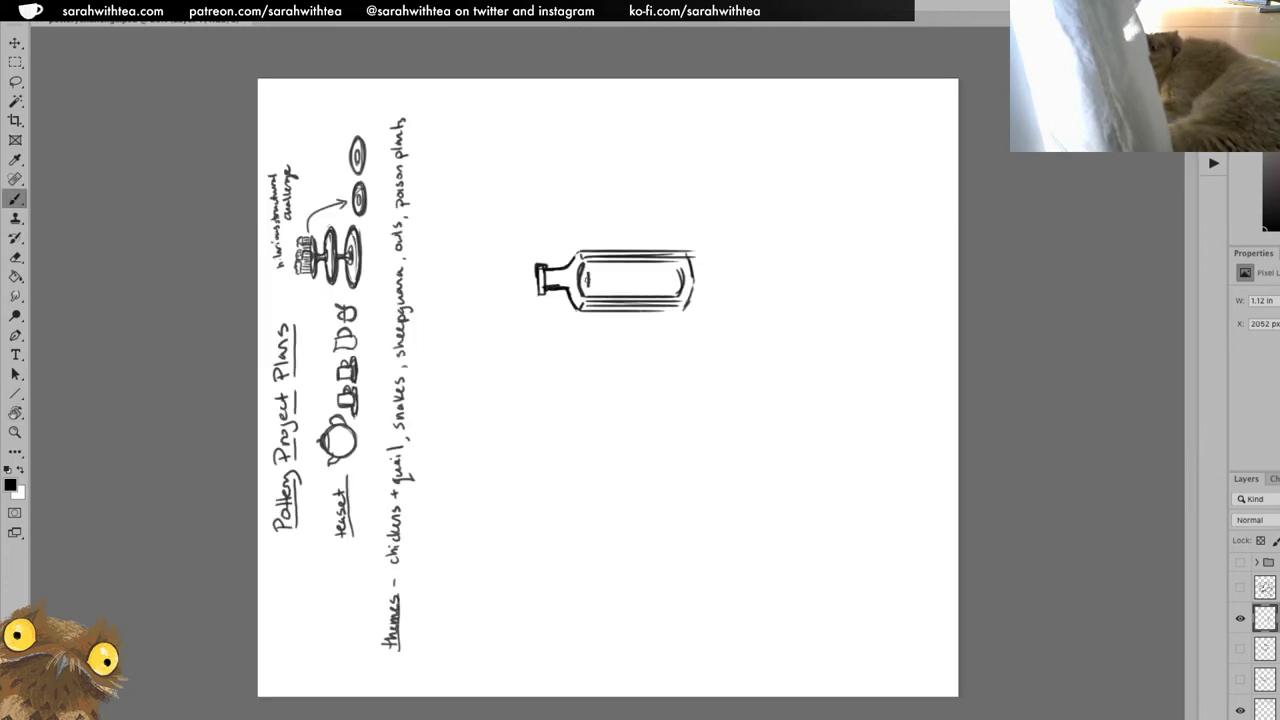
{"action": "mouse_move", "coordinate": [585, 272]}
{"action": "left_mouse_down"}
{"action": "mouse_move", "coordinate": [676, 280]}
{"action": "mouse_move", "coordinate": [679, 266]}
{"action": "mouse_move", "coordinate": [672, 292]}
{"action": "left_mouse_up"}
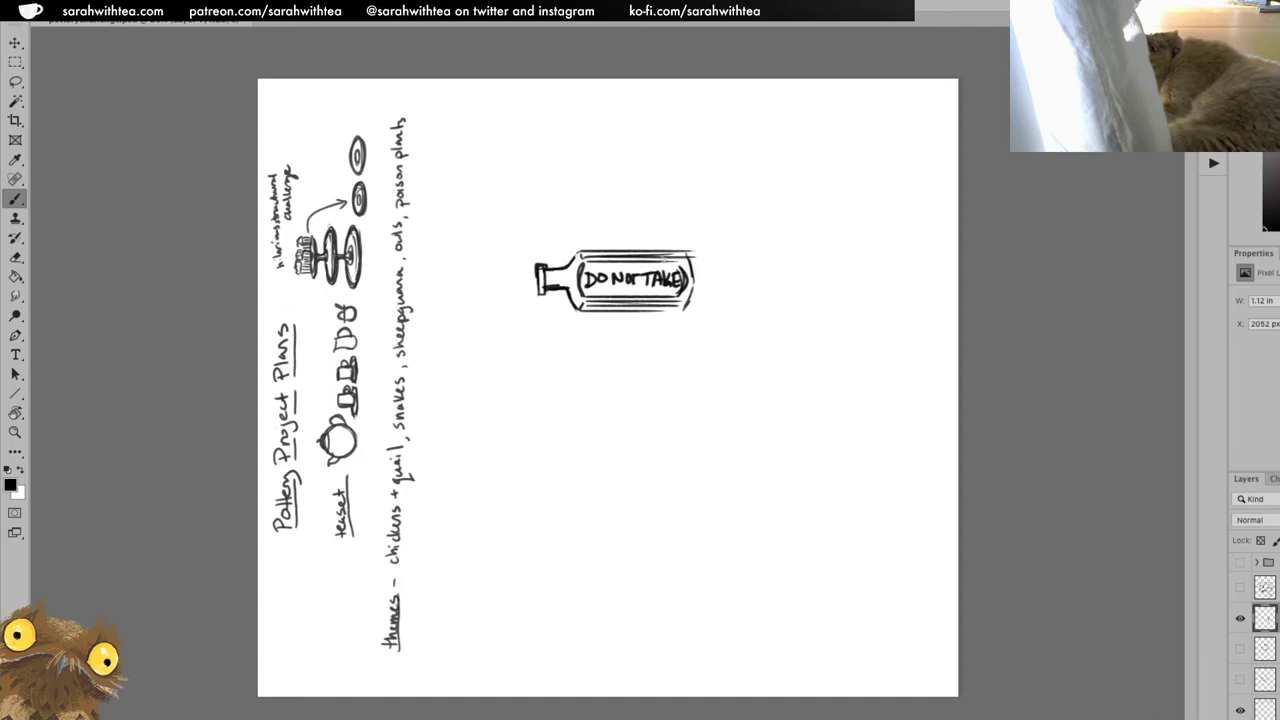
{"action": "key", "text": "Escape"}
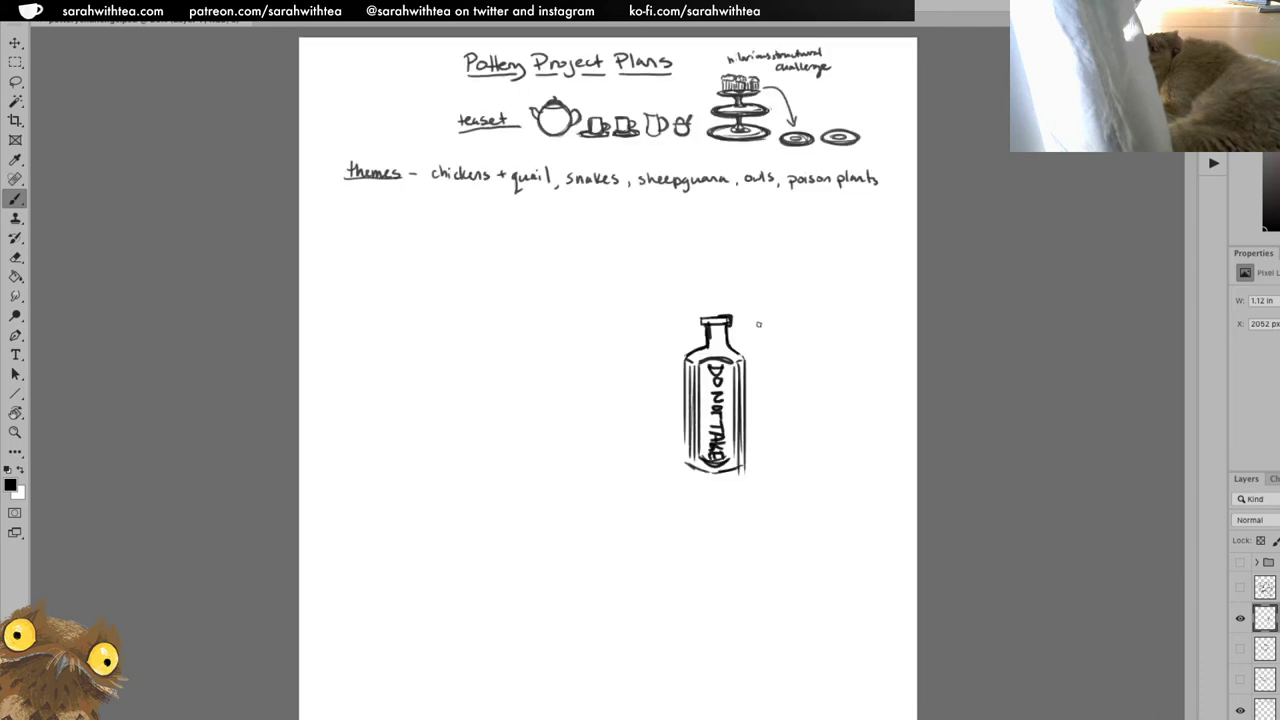
Handwrite the label "creamer" beside the bottle's neck and move it higher, above the bottle.
{"action": "left_click_drag", "start_coordinate": [758, 324], "coordinate": [822, 308]}
{"action": "key", "text": "l"}
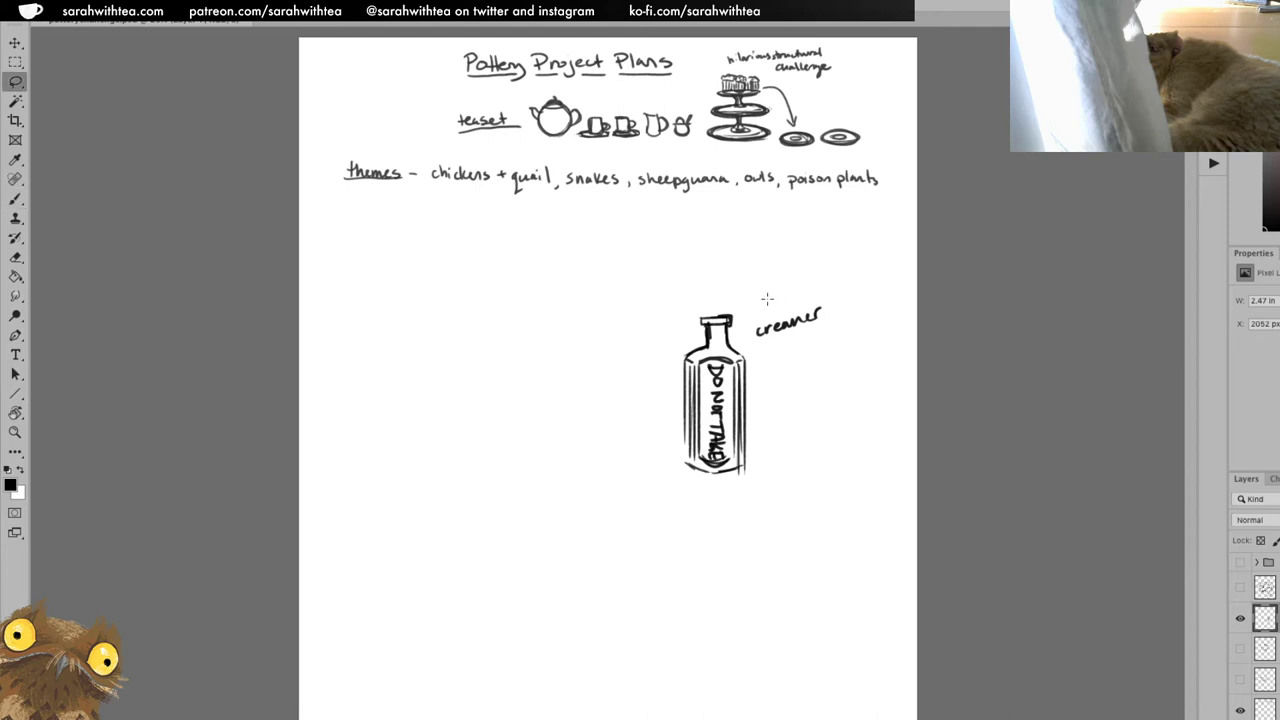
{"action": "mouse_move", "coordinate": [767, 298]}
{"action": "left_mouse_down"}
{"action": "mouse_move", "coordinate": [787, 285]}
{"action": "mouse_move", "coordinate": [768, 292]}
{"action": "left_mouse_up"}
{"action": "key", "text": "v"}
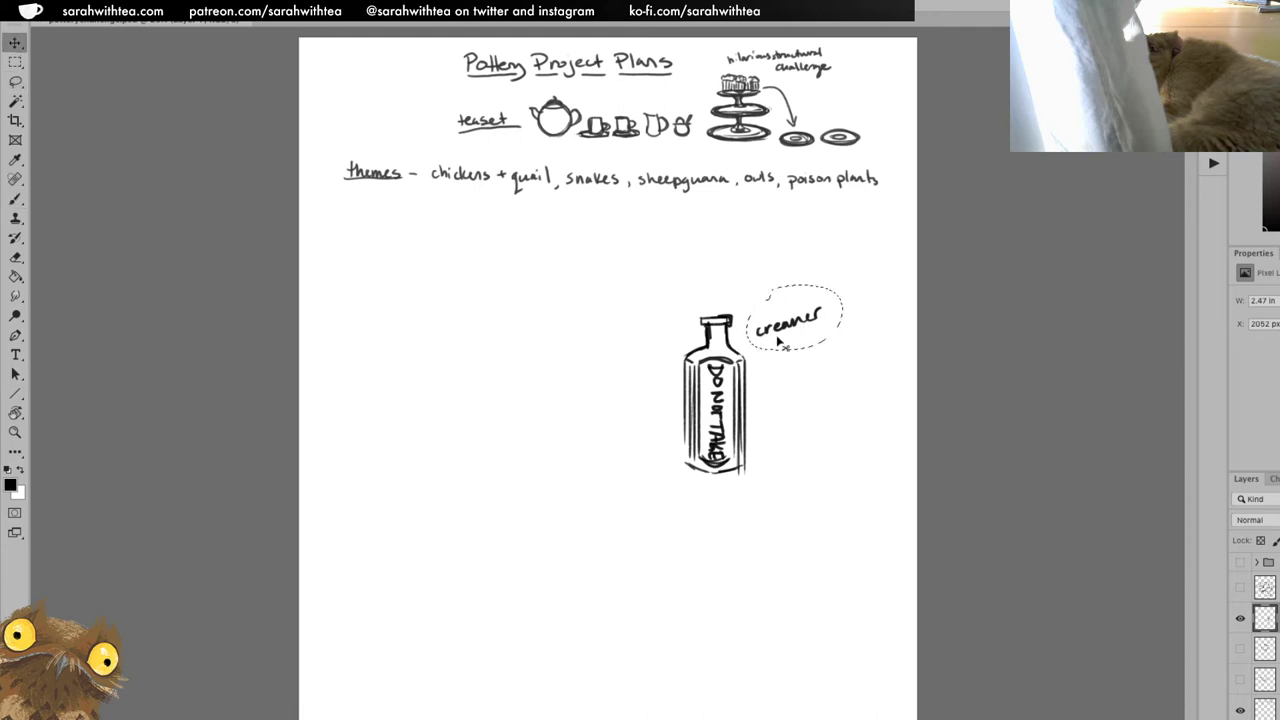
{"action": "mouse_move", "coordinate": [778, 341]}
{"action": "left_mouse_down"}
{"action": "mouse_move", "coordinate": [822, 323]}
{"action": "mouse_move", "coordinate": [748, 290]}
{"action": "mouse_move", "coordinate": [768, 290]}
{"action": "left_mouse_up"}
{"action": "key", "text": "ctrl+d"}
{"action": "key", "text": "b"}
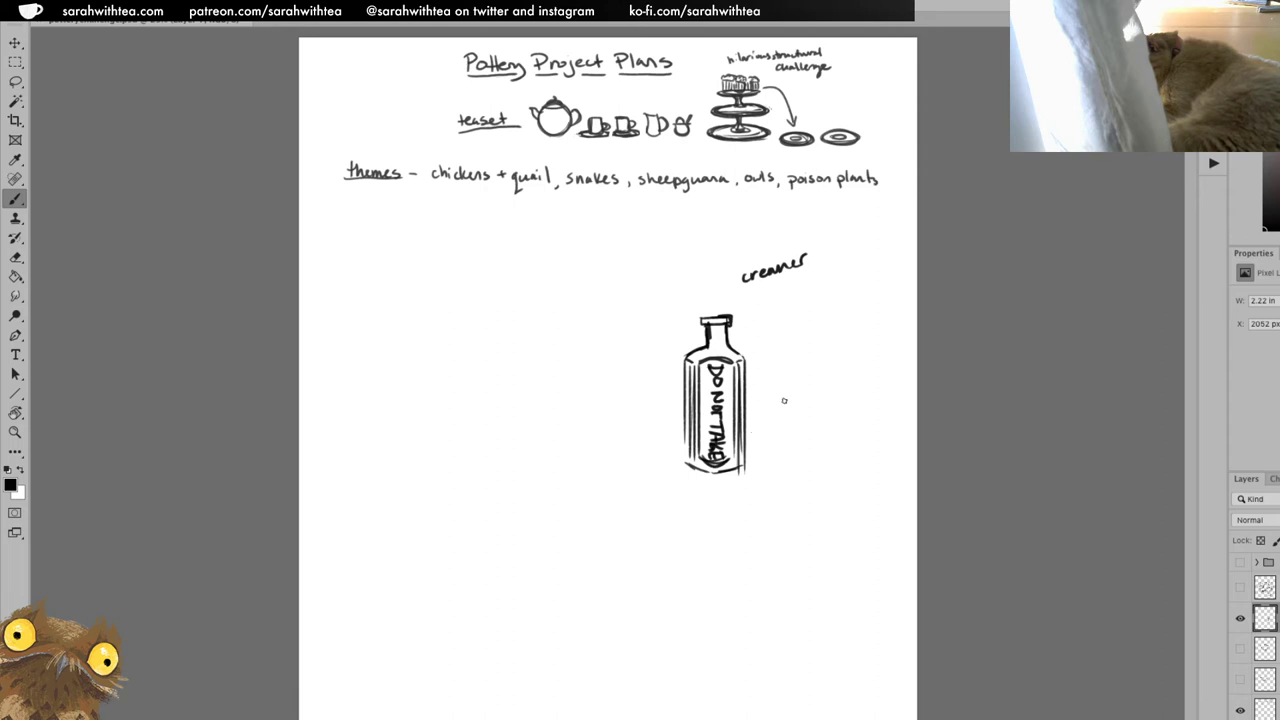
Draw a squat square jar with a threaded neck beside the bottle, and add a skull on its front face.
{"action": "mouse_move", "coordinate": [775, 397]}
{"action": "left_mouse_down"}
{"action": "mouse_move", "coordinate": [766, 466]}
{"action": "mouse_move", "coordinate": [822, 462]}
{"action": "mouse_move", "coordinate": [837, 454]}
{"action": "mouse_move", "coordinate": [834, 403]}
{"action": "mouse_move", "coordinate": [803, 388]}
{"action": "mouse_move", "coordinate": [771, 398]}
{"action": "mouse_move", "coordinate": [828, 382]}
{"action": "mouse_move", "coordinate": [764, 382]}
{"action": "mouse_move", "coordinate": [830, 384]}
{"action": "mouse_move", "coordinate": [826, 396]}
{"action": "mouse_move", "coordinate": [770, 391]}
{"action": "mouse_move", "coordinate": [829, 377]}
{"action": "mouse_move", "coordinate": [770, 378]}
{"action": "mouse_move", "coordinate": [800, 462]}
{"action": "left_mouse_up"}
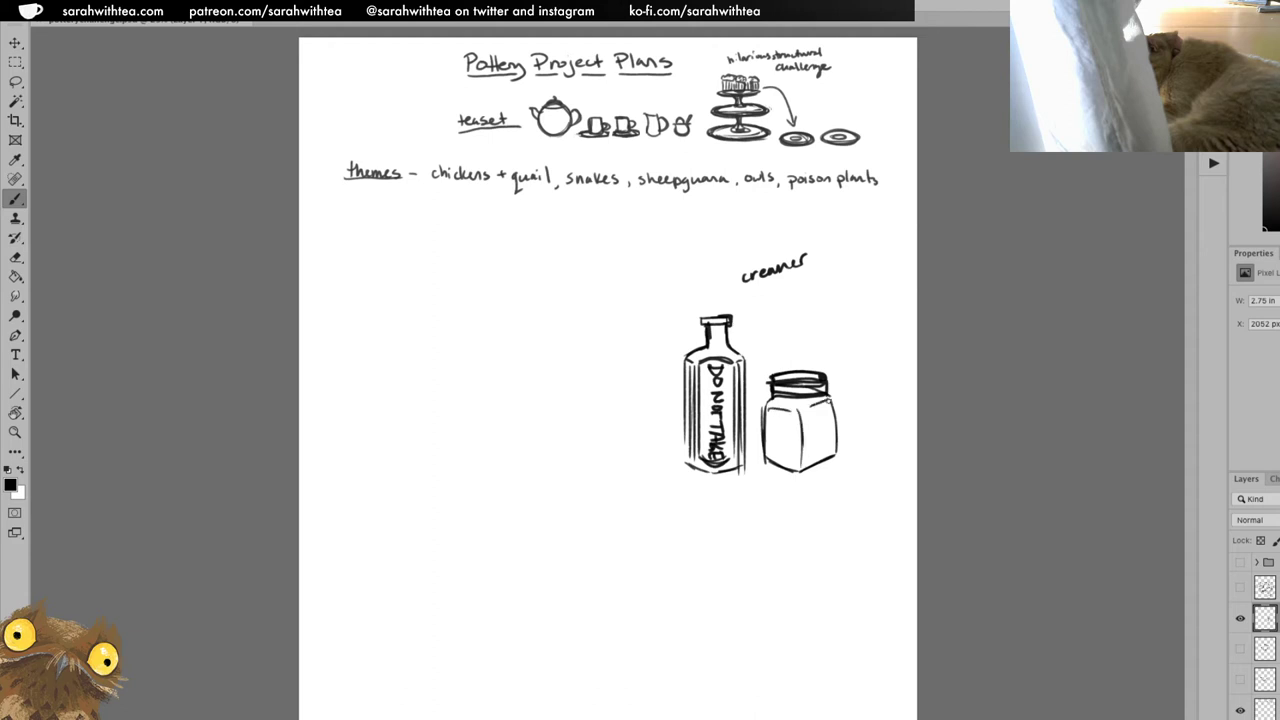
{"action": "left_click_drag", "start_coordinate": [830, 402], "coordinate": [837, 456]}
{"action": "left_click_drag", "start_coordinate": [817, 414], "coordinate": [822, 447]}
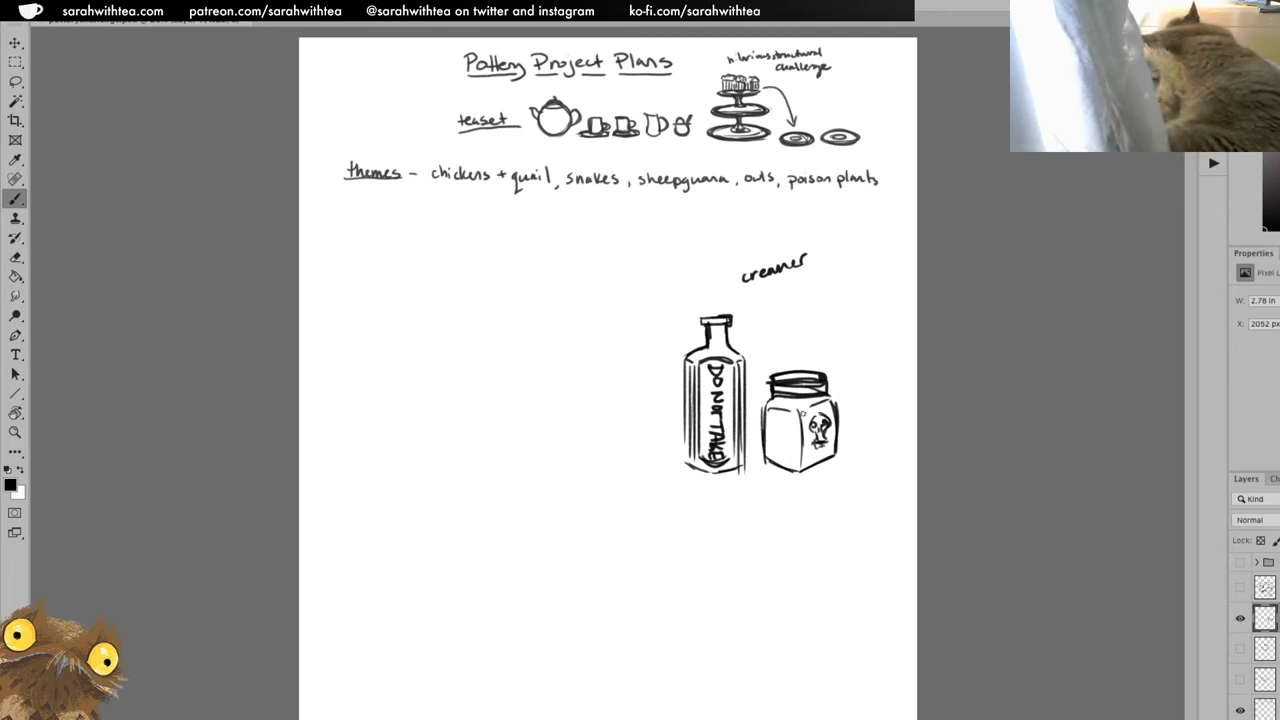
Add vertical ribs to the jar's plain side face and darken its shoulder and edges.
{"action": "mouse_move", "coordinate": [776, 406]}
{"action": "left_mouse_down"}
{"action": "mouse_move", "coordinate": [798, 410]}
{"action": "mouse_move", "coordinate": [776, 414]}
{"action": "left_mouse_up"}
{"action": "mouse_move", "coordinate": [786, 404]}
{"action": "left_mouse_down"}
{"action": "mouse_move", "coordinate": [764, 416]}
{"action": "mouse_move", "coordinate": [768, 440]}
{"action": "left_mouse_up"}
{"action": "mouse_move", "coordinate": [768, 404]}
{"action": "left_mouse_down"}
{"action": "mouse_move", "coordinate": [802, 418]}
{"action": "mouse_move", "coordinate": [804, 464]}
{"action": "left_mouse_up"}
{"action": "mouse_move", "coordinate": [798, 402]}
{"action": "left_mouse_down"}
{"action": "mouse_move", "coordinate": [840, 418]}
{"action": "mouse_move", "coordinate": [832, 470]}
{"action": "mouse_move", "coordinate": [772, 458]}
{"action": "left_mouse_up"}
{"action": "left_click_drag", "start_coordinate": [780, 414], "coordinate": [790, 464]}
{"action": "left_click_drag", "start_coordinate": [798, 414], "coordinate": [800, 466]}
Extend the rim of the jar upward and handwrite the label "sugar" next to it.
{"action": "left_click_drag", "start_coordinate": [772, 378], "coordinate": [824, 366]}
{"action": "left_click_drag", "start_coordinate": [822, 350], "coordinate": [850, 366]}
{"action": "left_click_drag", "start_coordinate": [853, 354], "coordinate": [864, 352]}
{"action": "left_click_drag", "start_coordinate": [864, 350], "coordinate": [870, 342]}
{"action": "key", "text": "e"}
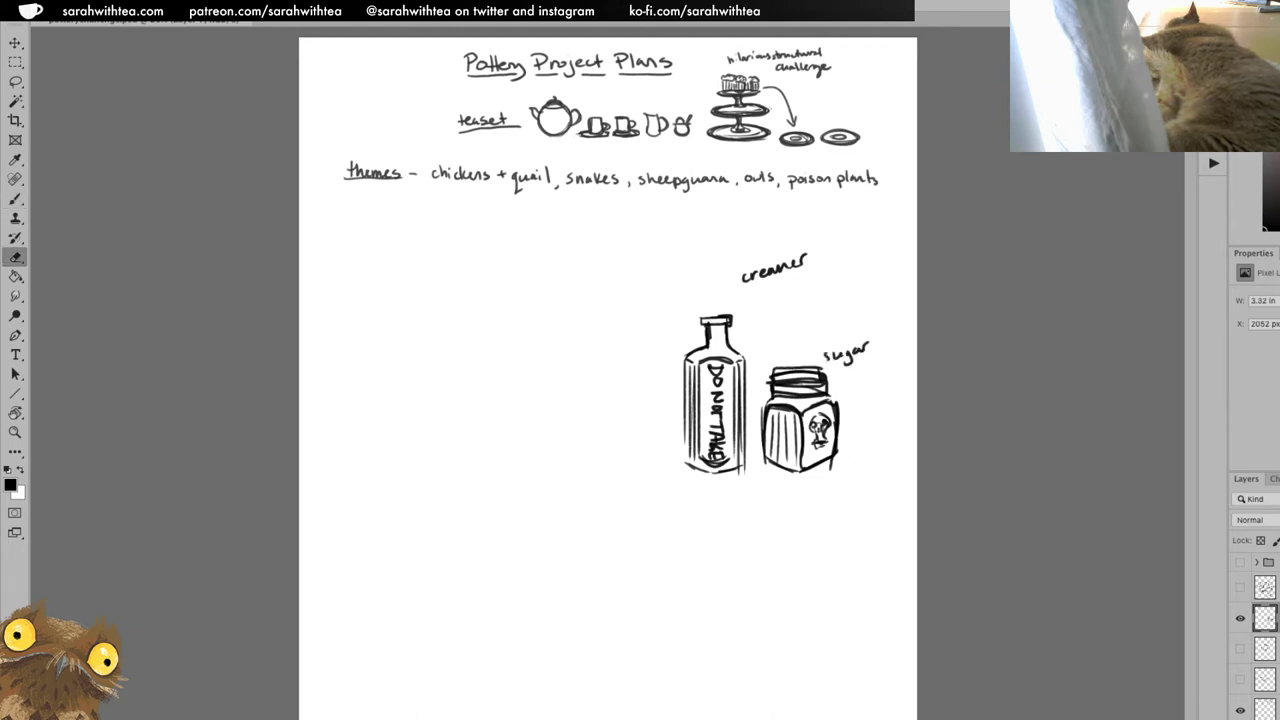
Erase the stray line ends overshooting the base and side edges of the bottle and the sugar jar.
{"action": "left_click_drag", "start_coordinate": [826, 466], "coordinate": [823, 467]}
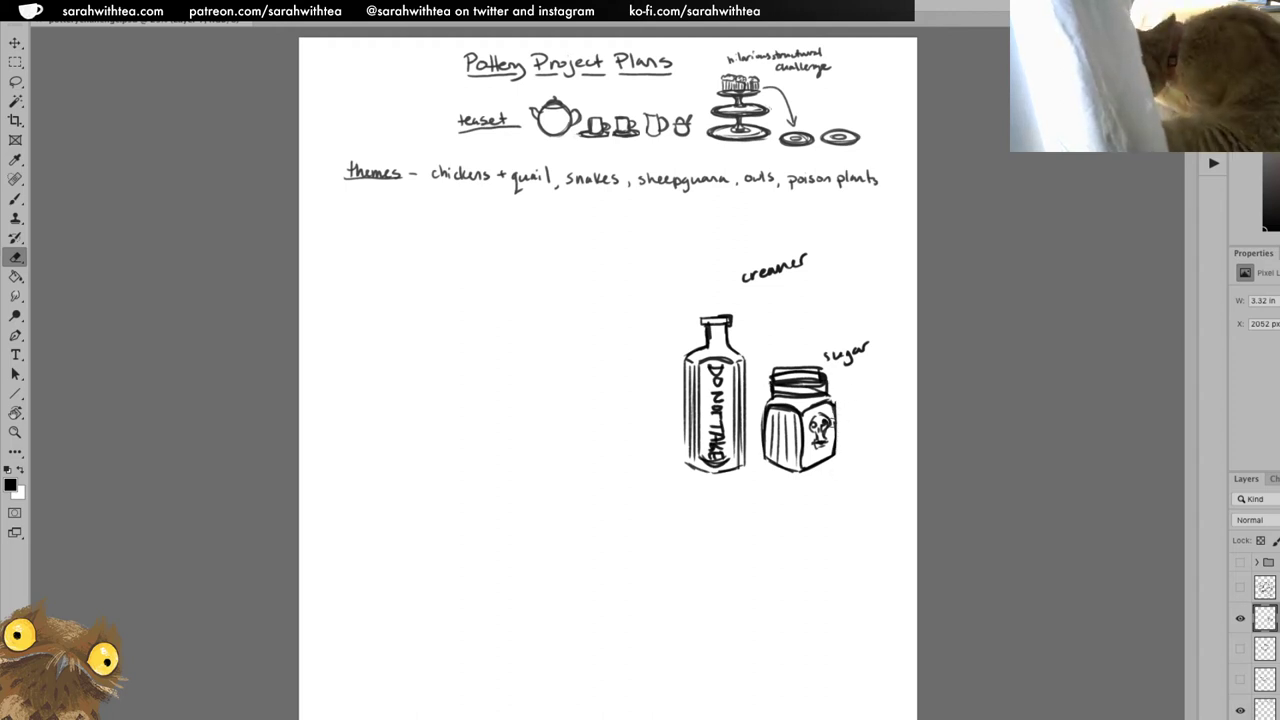
{"action": "left_click_drag", "start_coordinate": [838, 416], "coordinate": [836, 462]}
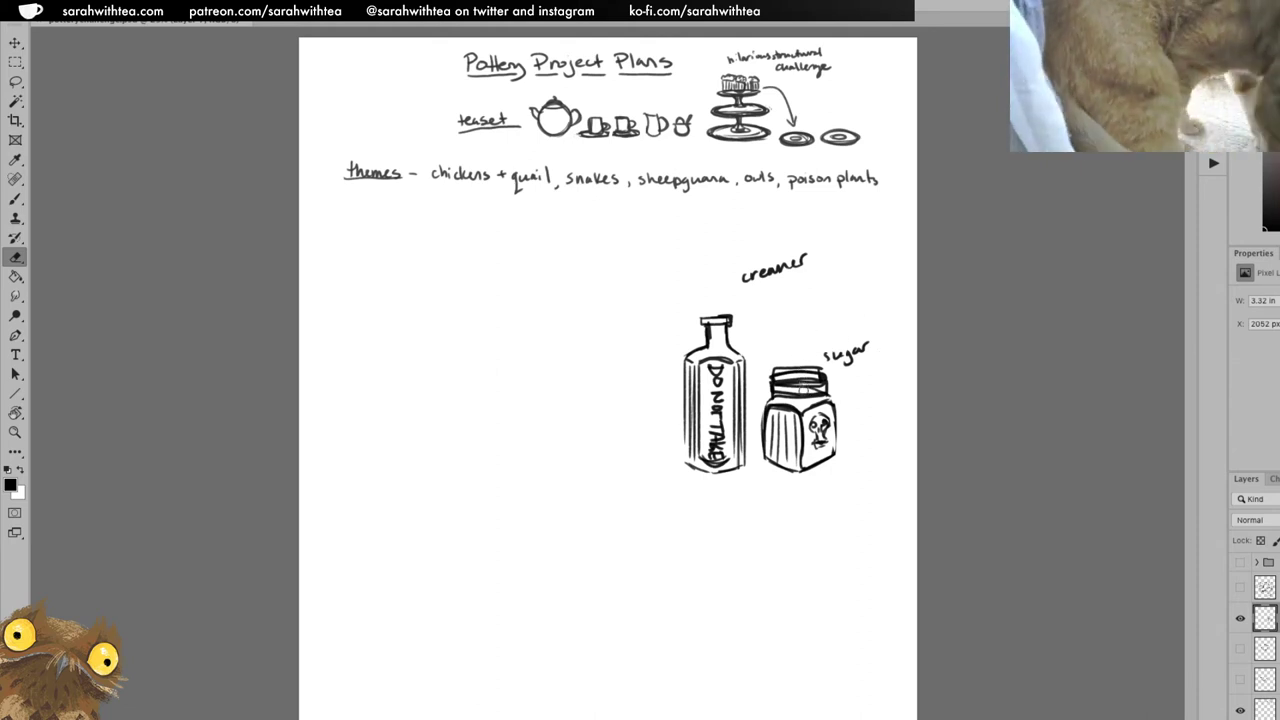
Draw a drooping bell-shaped flower with a jagged petal edge, leafy cap and short stem on the blank area beside the bottle.
{"action": "key", "text": "b"}
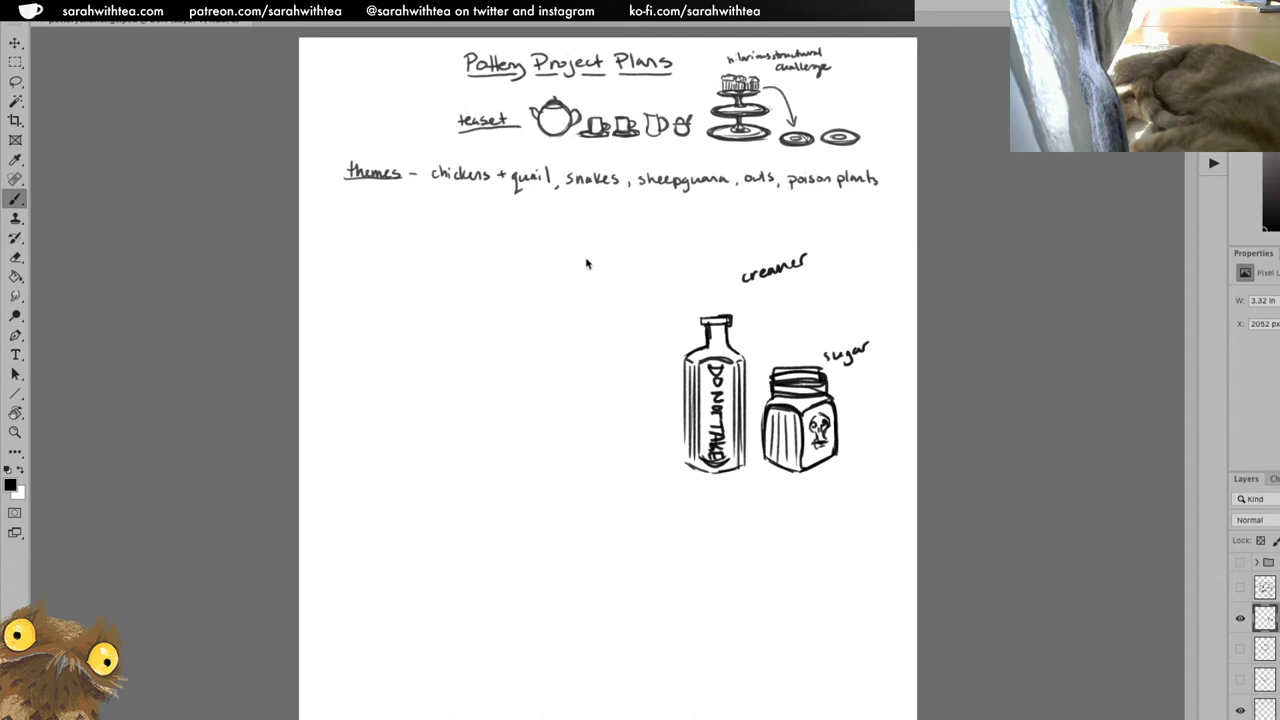
{"action": "mouse_move", "coordinate": [542, 289]}
{"action": "left_mouse_down"}
{"action": "mouse_move", "coordinate": [529, 346]}
{"action": "mouse_move", "coordinate": [543, 333]}
{"action": "mouse_move", "coordinate": [555, 347]}
{"action": "mouse_move", "coordinate": [565, 330]}
{"action": "mouse_move", "coordinate": [578, 343]}
{"action": "mouse_move", "coordinate": [580, 326]}
{"action": "mouse_move", "coordinate": [593, 334]}
{"action": "mouse_move", "coordinate": [537, 292]}
{"action": "left_mouse_up"}
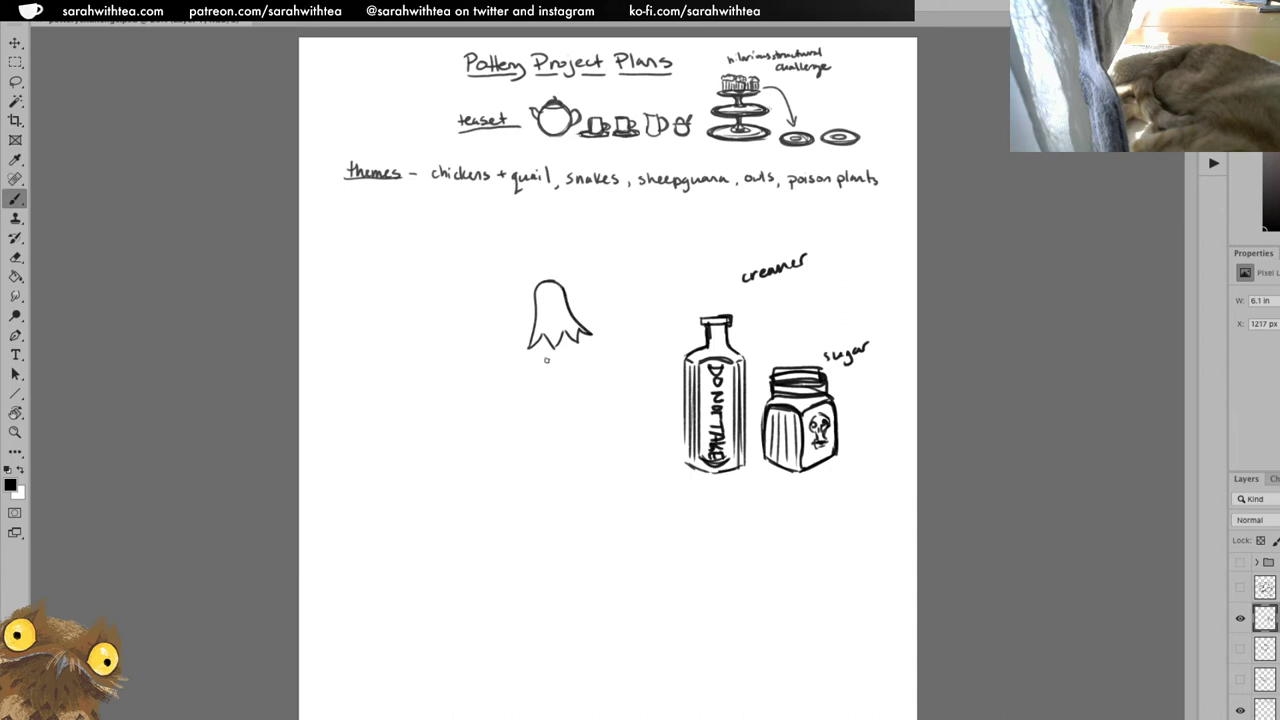
{"action": "key", "text": "ctrl+z"}
{"action": "mouse_move", "coordinate": [541, 283]}
{"action": "left_mouse_down"}
{"action": "mouse_move", "coordinate": [590, 338]}
{"action": "mouse_move", "coordinate": [576, 336]}
{"action": "left_mouse_up"}
{"action": "key", "text": "e"}
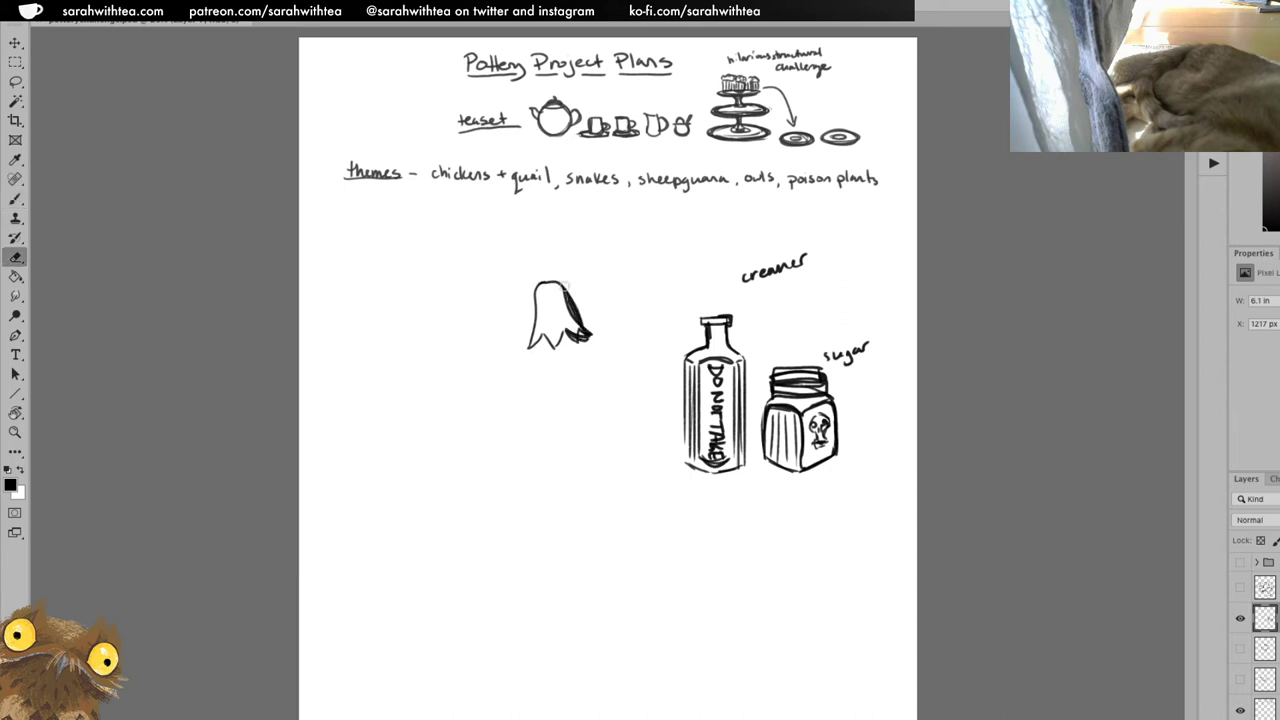
{"action": "mouse_move", "coordinate": [566, 290]}
{"action": "left_mouse_down"}
{"action": "mouse_move", "coordinate": [596, 338]}
{"action": "mouse_move", "coordinate": [570, 320]}
{"action": "mouse_move", "coordinate": [550, 346]}
{"action": "mouse_move", "coordinate": [578, 340]}
{"action": "left_mouse_up"}
{"action": "key", "text": "b"}
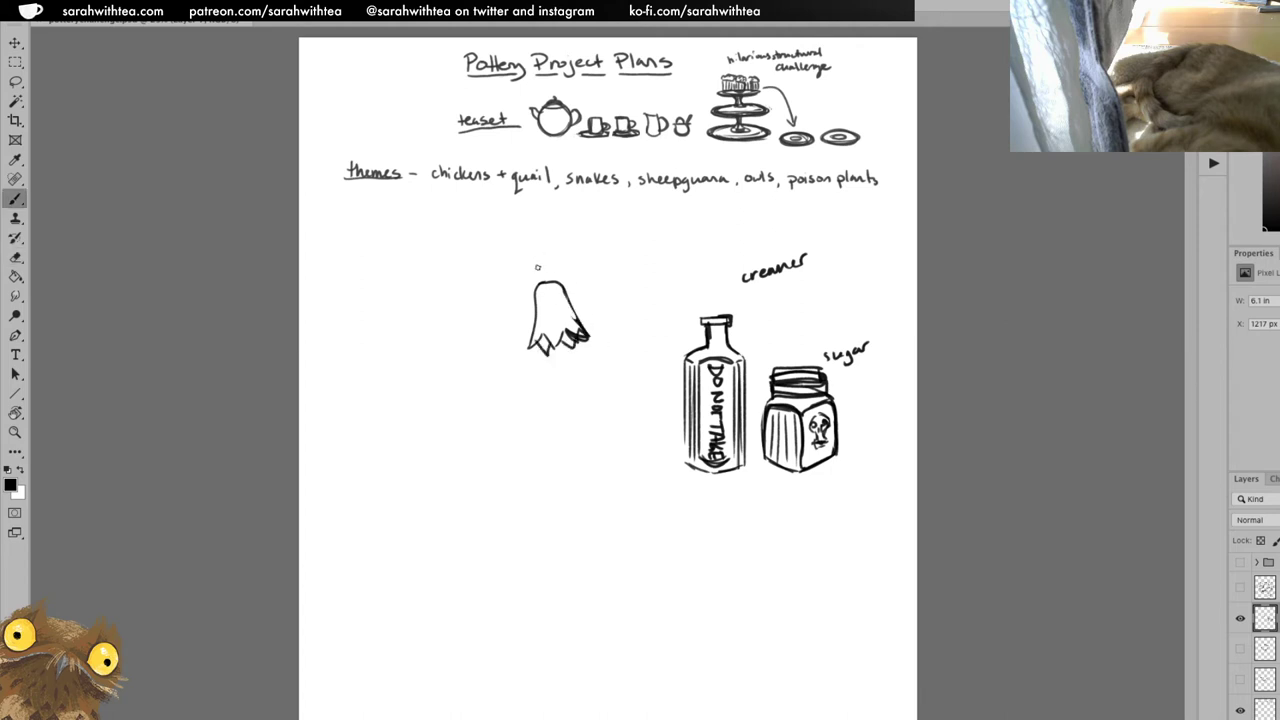
{"action": "mouse_move", "coordinate": [538, 266]}
{"action": "left_mouse_down"}
{"action": "mouse_move", "coordinate": [537, 298]}
{"action": "mouse_move", "coordinate": [560, 290]}
{"action": "mouse_move", "coordinate": [548, 228]}
{"action": "mouse_move", "coordinate": [538, 346]}
{"action": "mouse_move", "coordinate": [566, 324]}
{"action": "mouse_move", "coordinate": [534, 346]}
{"action": "mouse_move", "coordinate": [546, 278]}
{"action": "mouse_move", "coordinate": [592, 338]}
{"action": "left_mouse_up"}
{"action": "left_click_drag", "start_coordinate": [568, 286], "coordinate": [578, 314]}
{"action": "mouse_move", "coordinate": [550, 282]}
{"action": "left_mouse_down"}
{"action": "mouse_move", "coordinate": [566, 274]}
{"action": "mouse_move", "coordinate": [530, 287]}
{"action": "left_mouse_up"}
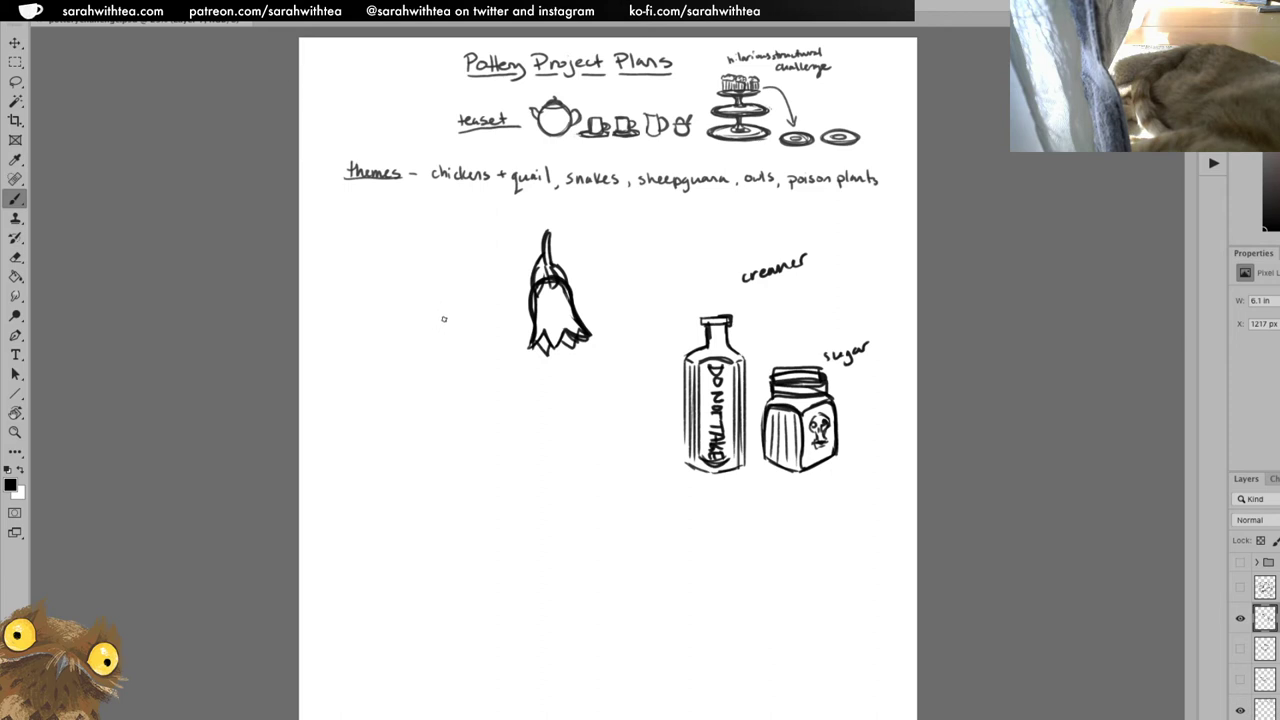
Draw two open flowers beside the bell flower, one with swept-back petals and a pointed centre, one star-shaped with five petals.
{"action": "mouse_move", "coordinate": [448, 312]}
{"action": "left_mouse_down"}
{"action": "mouse_move", "coordinate": [436, 342]}
{"action": "mouse_move", "coordinate": [458, 300]}
{"action": "mouse_move", "coordinate": [468, 322]}
{"action": "mouse_move", "coordinate": [441, 318]}
{"action": "mouse_move", "coordinate": [447, 264]}
{"action": "mouse_move", "coordinate": [459, 298]}
{"action": "mouse_move", "coordinate": [490, 268]}
{"action": "mouse_move", "coordinate": [470, 320]}
{"action": "mouse_move", "coordinate": [494, 328]}
{"action": "mouse_move", "coordinate": [456, 332]}
{"action": "left_mouse_up"}
{"action": "mouse_move", "coordinate": [442, 302]}
{"action": "left_mouse_down"}
{"action": "mouse_move", "coordinate": [428, 350]}
{"action": "mouse_move", "coordinate": [418, 326]}
{"action": "mouse_move", "coordinate": [437, 331]}
{"action": "left_mouse_up"}
{"action": "left_click_drag", "start_coordinate": [450, 326], "coordinate": [454, 329]}
{"action": "mouse_move", "coordinate": [426, 268]}
{"action": "left_mouse_down"}
{"action": "mouse_move", "coordinate": [440, 310]}
{"action": "mouse_move", "coordinate": [456, 260]}
{"action": "mouse_move", "coordinate": [458, 302]}
{"action": "mouse_move", "coordinate": [474, 262]}
{"action": "mouse_move", "coordinate": [444, 238]}
{"action": "mouse_move", "coordinate": [476, 254]}
{"action": "left_mouse_up"}
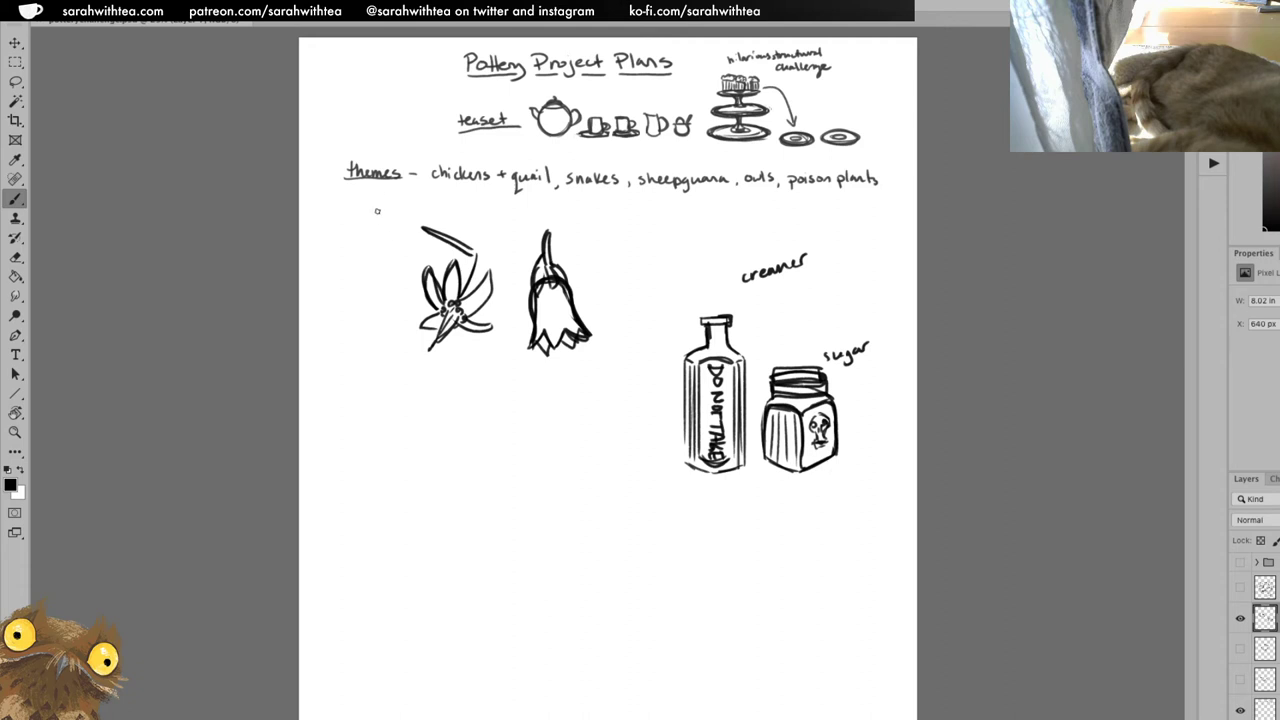
{"action": "mouse_move", "coordinate": [378, 228]}
{"action": "left_mouse_down"}
{"action": "mouse_move", "coordinate": [379, 198]}
{"action": "mouse_move", "coordinate": [396, 228]}
{"action": "mouse_move", "coordinate": [422, 202]}
{"action": "left_mouse_up"}
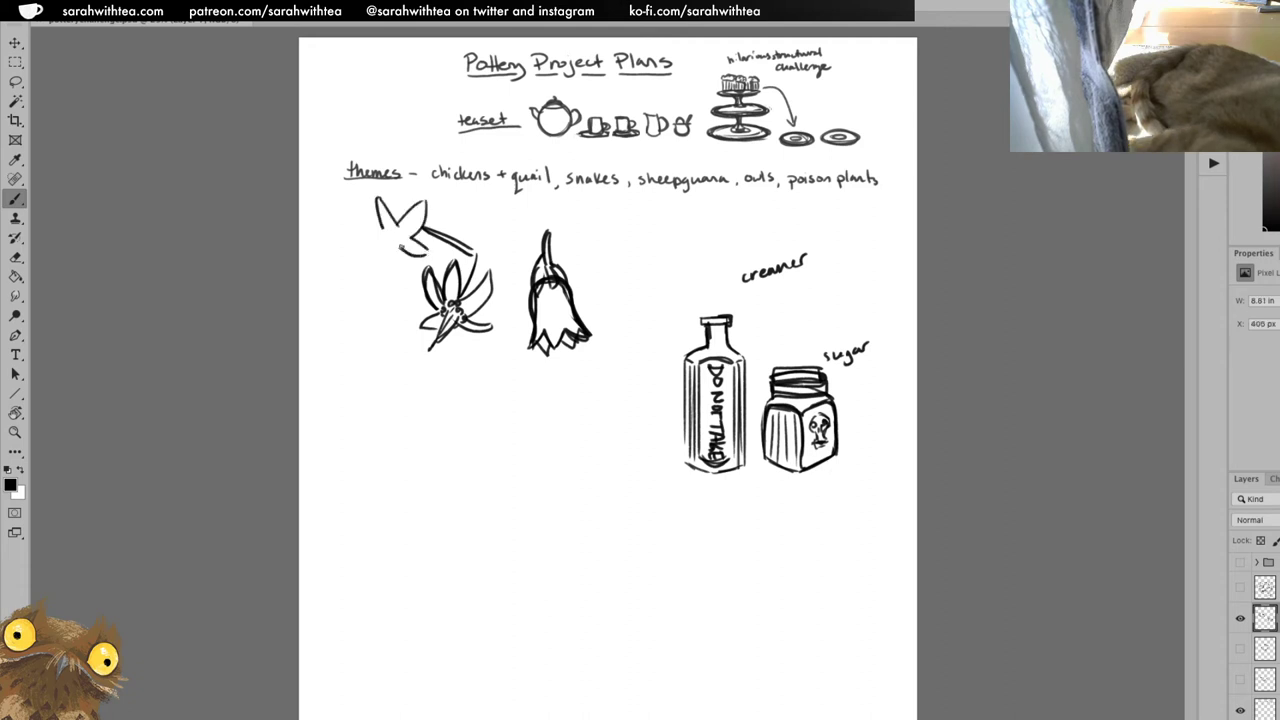
{"action": "mouse_move", "coordinate": [428, 205]}
{"action": "left_mouse_down"}
{"action": "mouse_move", "coordinate": [355, 243]}
{"action": "mouse_move", "coordinate": [385, 280]}
{"action": "left_mouse_up"}
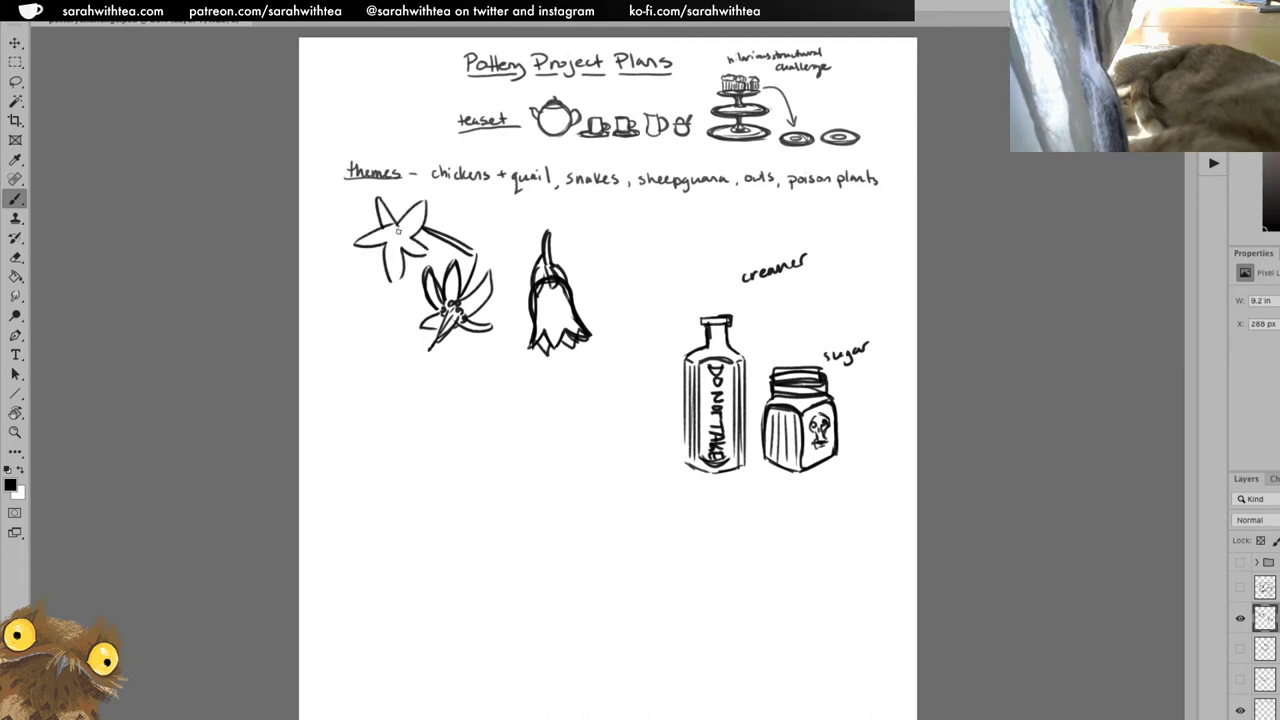
{"action": "mouse_move", "coordinate": [402, 228]}
{"action": "left_mouse_down"}
{"action": "mouse_move", "coordinate": [388, 246]}
{"action": "mouse_move", "coordinate": [406, 236]}
{"action": "mouse_move", "coordinate": [384, 232]}
{"action": "mouse_move", "coordinate": [406, 240]}
{"action": "mouse_move", "coordinate": [386, 248]}
{"action": "mouse_move", "coordinate": [406, 244]}
{"action": "left_mouse_up"}
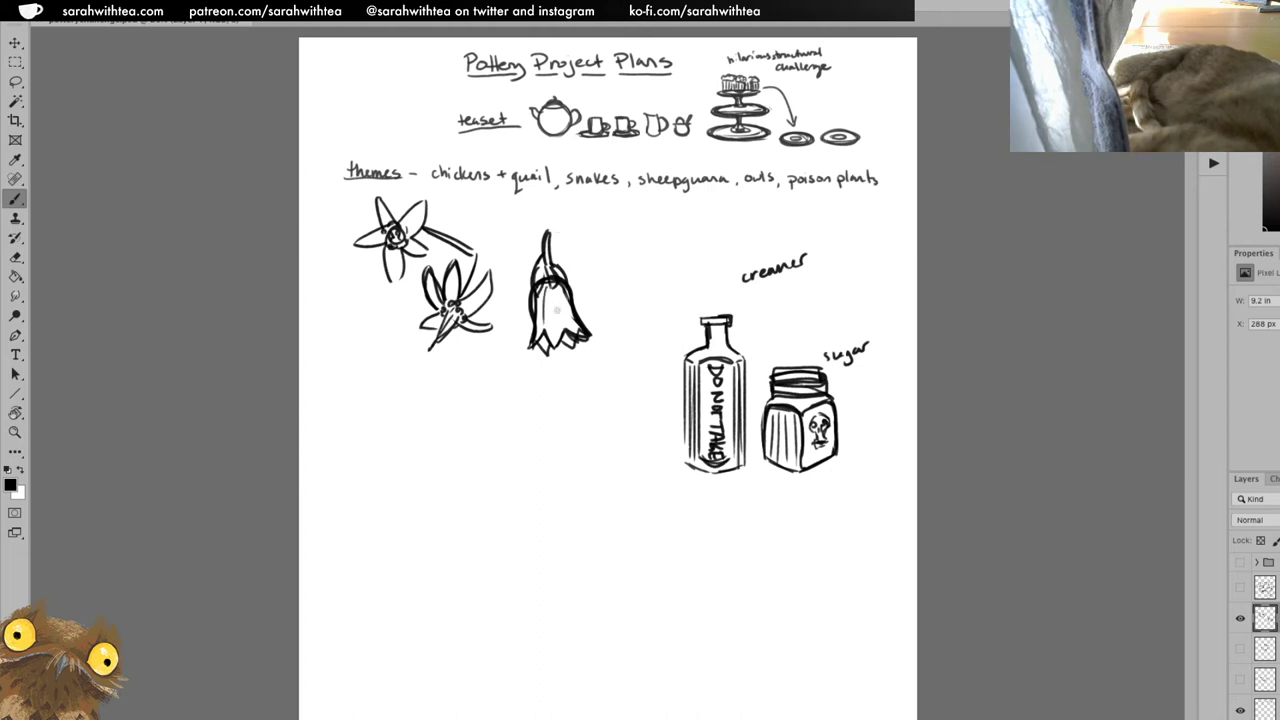
Add vertical petal lines to the bell flower and draw an arrow pointing at the flower with swept-back petals.
{"action": "left_click_drag", "start_coordinate": [553, 286], "coordinate": [560, 332]}
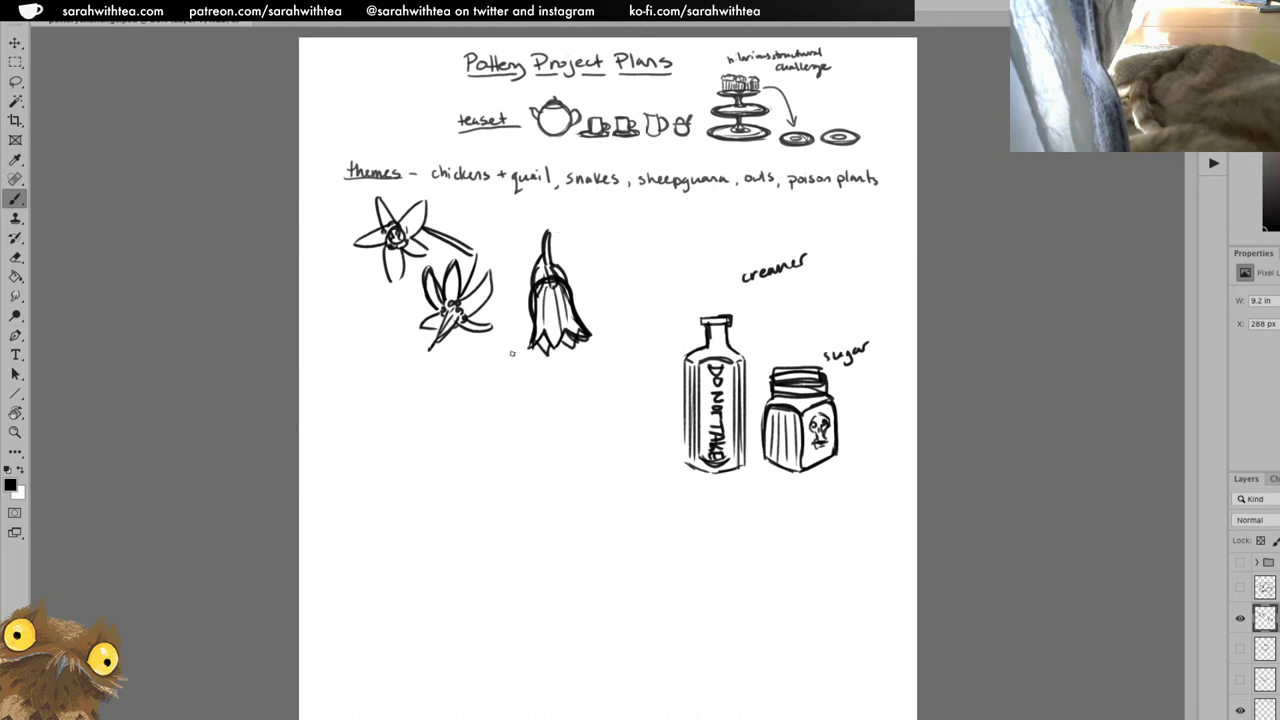
{"action": "left_click_drag", "start_coordinate": [458, 306], "coordinate": [467, 300]}
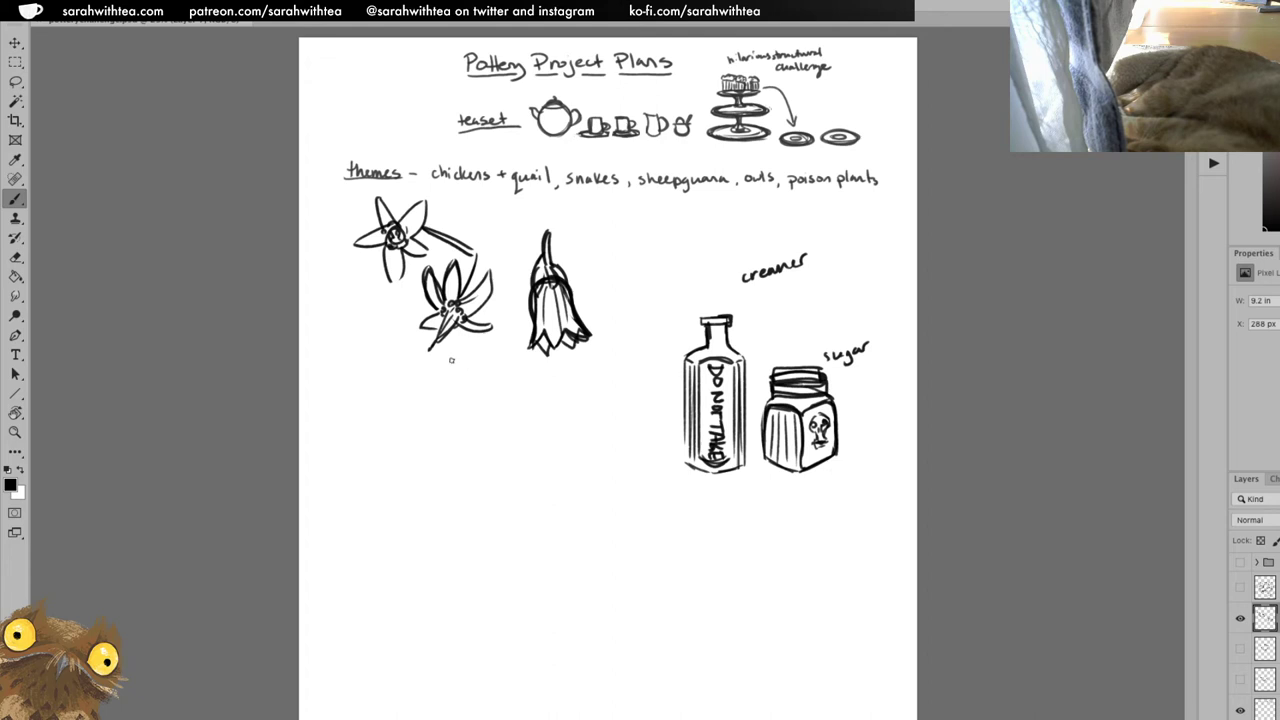
{"action": "left_click_drag", "start_coordinate": [456, 338], "coordinate": [451, 361]}
{"action": "left_click_drag", "start_coordinate": [461, 344], "coordinate": [473, 390]}
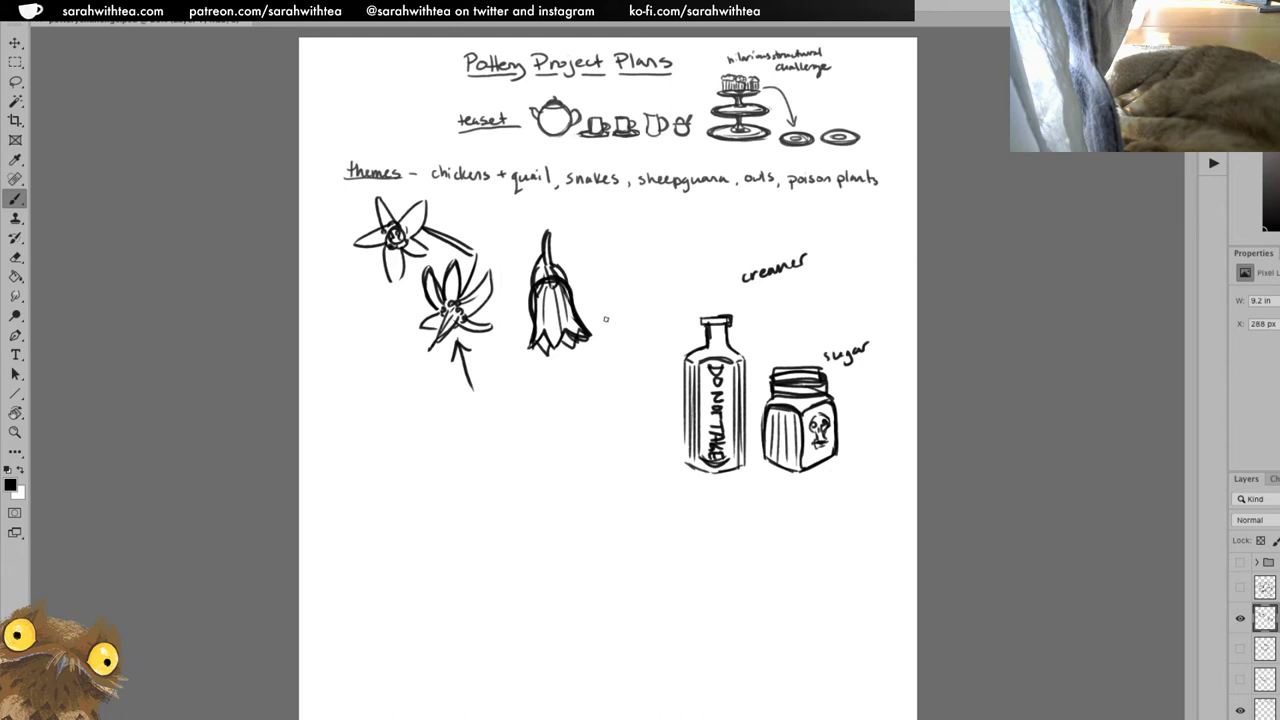
Select all the flower sketches and the arrow with the Lasso, delete them and clear the selection.
{"action": "key", "text": "l"}
{"action": "mouse_move", "coordinate": [601, 317]}
{"action": "left_mouse_down"}
{"action": "mouse_move", "coordinate": [306, 315]}
{"action": "mouse_move", "coordinate": [380, 188]}
{"action": "mouse_move", "coordinate": [615, 255]}
{"action": "mouse_move", "coordinate": [603, 320]}
{"action": "left_mouse_up"}
{"action": "key", "text": "Delete"}
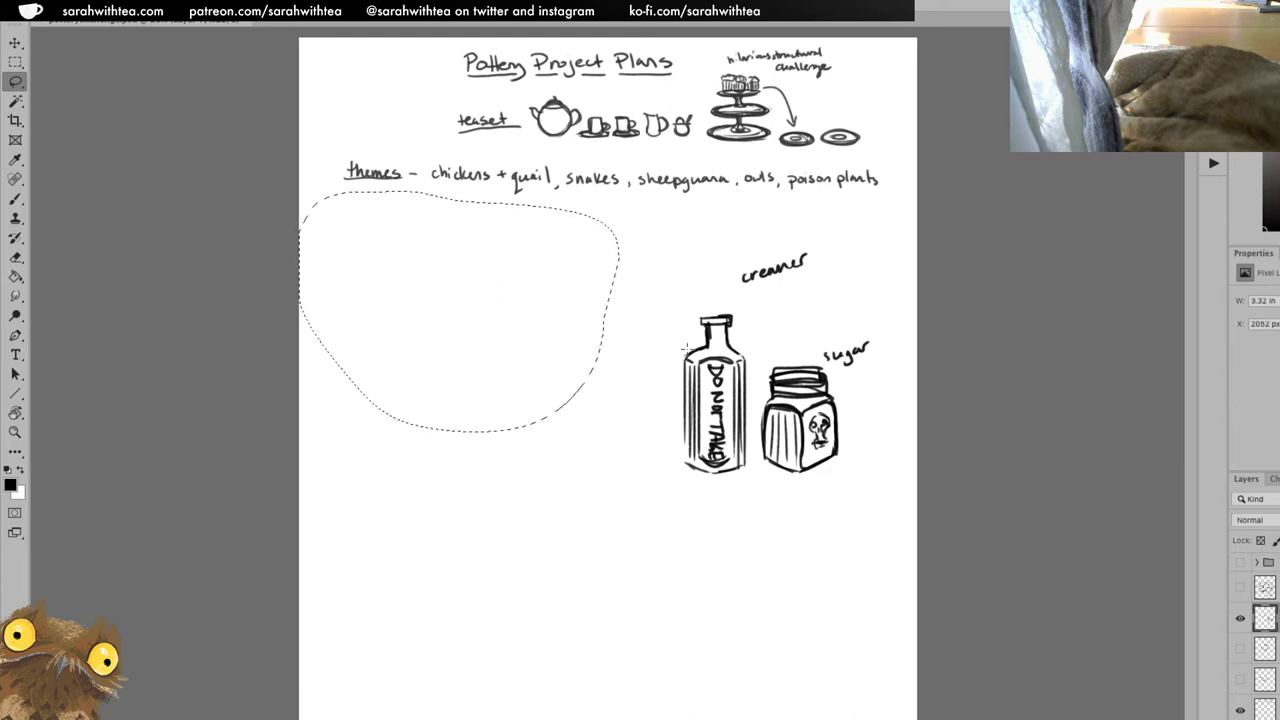
{"action": "key", "text": "ctrl+d"}
{"action": "key", "text": "b"}
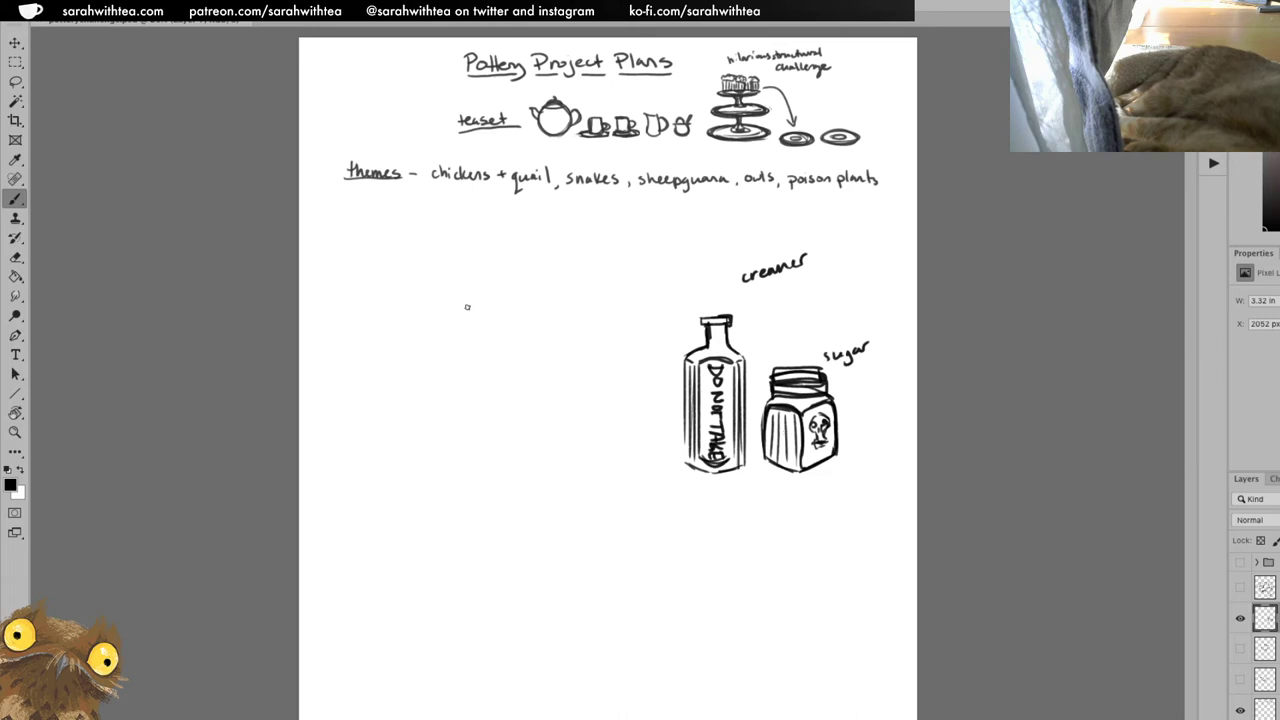
{"action": "mouse_move", "coordinate": [465, 322]}
{"action": "left_mouse_down"}
{"action": "mouse_move", "coordinate": [469, 454]}
{"action": "mouse_move", "coordinate": [466, 430]}
{"action": "mouse_move", "coordinate": [517, 477]}
{"action": "mouse_move", "coordinate": [483, 462]}
{"action": "mouse_move", "coordinate": [535, 461]}
{"action": "mouse_move", "coordinate": [519, 336]}
{"action": "left_mouse_up"}
{"action": "mouse_move", "coordinate": [526, 488]}
{"action": "left_mouse_down"}
{"action": "mouse_move", "coordinate": [517, 334]}
{"action": "mouse_move", "coordinate": [580, 326]}
{"action": "mouse_move", "coordinate": [587, 449]}
{"action": "mouse_move", "coordinate": [587, 379]}
{"action": "left_mouse_up"}
{"action": "mouse_move", "coordinate": [588, 335]}
{"action": "left_mouse_down"}
{"action": "mouse_move", "coordinate": [590, 470]}
{"action": "mouse_move", "coordinate": [536, 487]}
{"action": "left_mouse_up"}
{"action": "mouse_move", "coordinate": [488, 310]}
{"action": "left_mouse_down"}
{"action": "mouse_move", "coordinate": [501, 314]}
{"action": "mouse_move", "coordinate": [463, 340]}
{"action": "left_mouse_up"}
{"action": "mouse_move", "coordinate": [584, 336]}
{"action": "left_mouse_down"}
{"action": "mouse_move", "coordinate": [608, 302]}
{"action": "mouse_move", "coordinate": [613, 420]}
{"action": "left_mouse_up"}
{"action": "left_click_drag", "start_coordinate": [608, 298], "coordinate": [617, 464]}
{"action": "left_click_drag", "start_coordinate": [616, 440], "coordinate": [582, 489]}
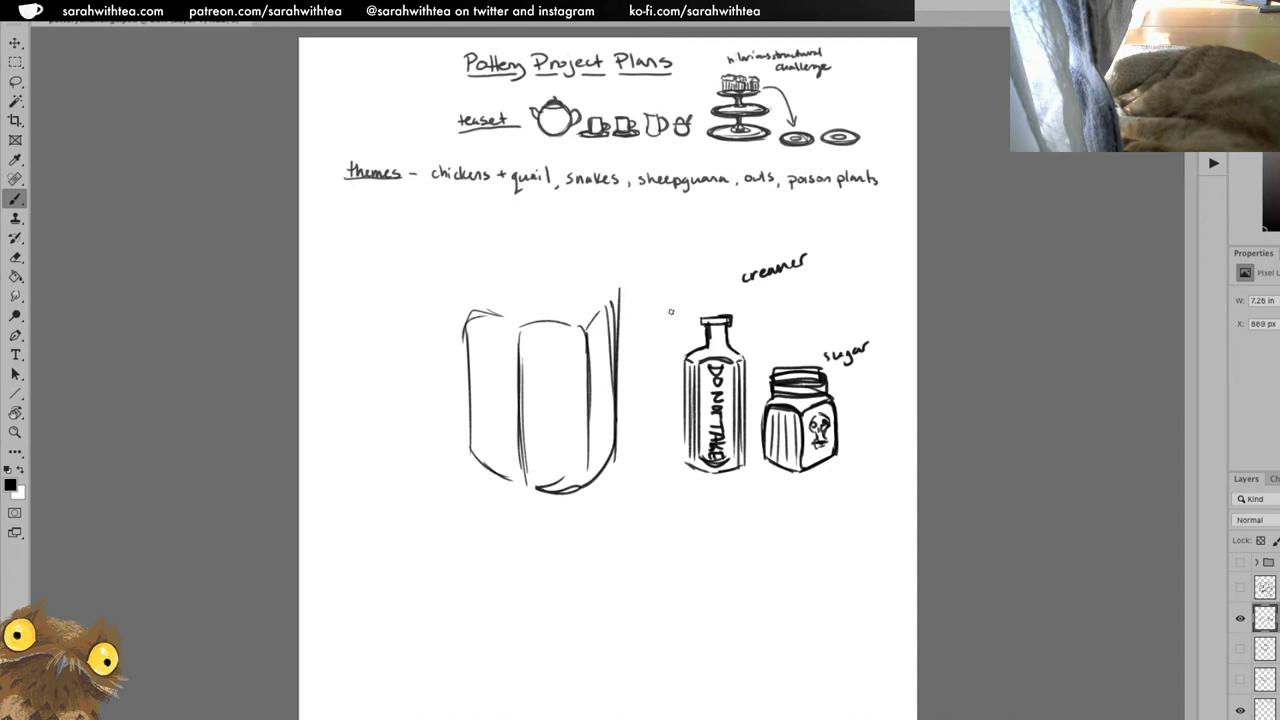
{"action": "key", "text": "l"}
{"action": "mouse_move", "coordinate": [635, 330]}
{"action": "left_mouse_down"}
{"action": "mouse_move", "coordinate": [551, 257]}
{"action": "mouse_move", "coordinate": [633, 318]}
{"action": "left_mouse_up"}
{"action": "key", "text": "Delete"}
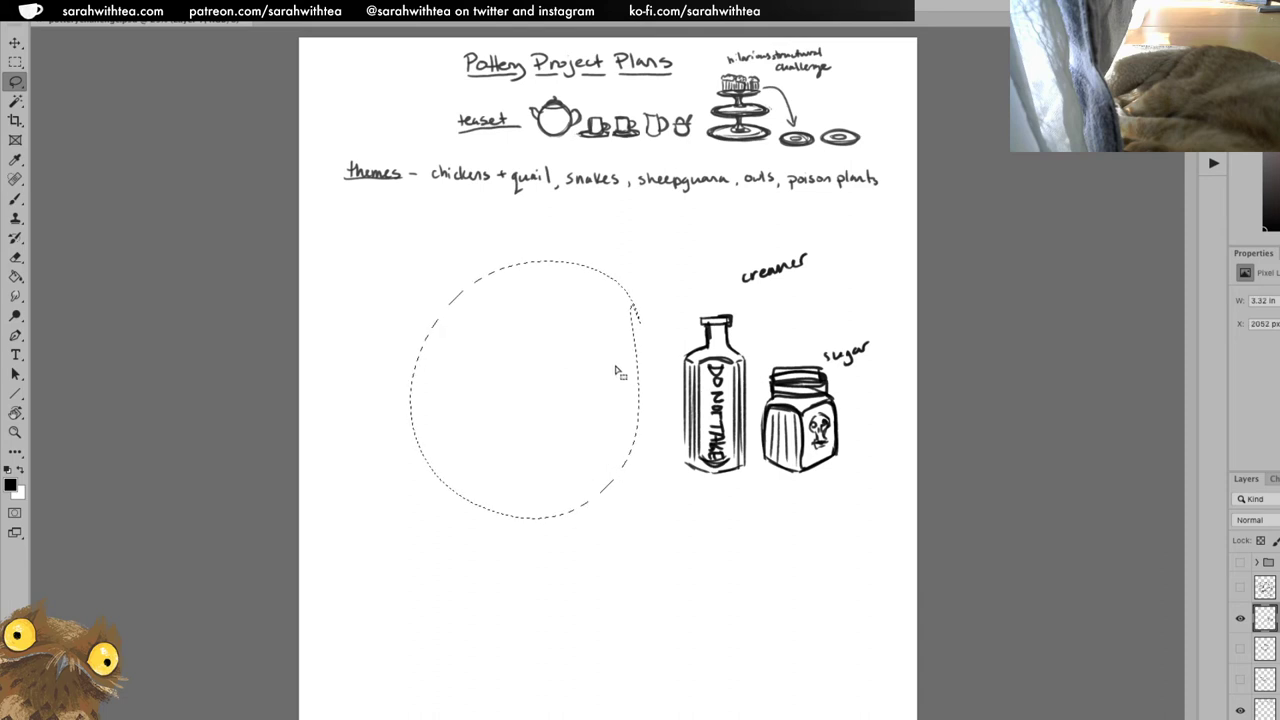
{"action": "key", "text": "ctrl+d"}
Draw a squat faceted teapot body with vertical panel edges, a flat shoulder and a rounded lid beside the bottle.
{"action": "key", "text": "b"}
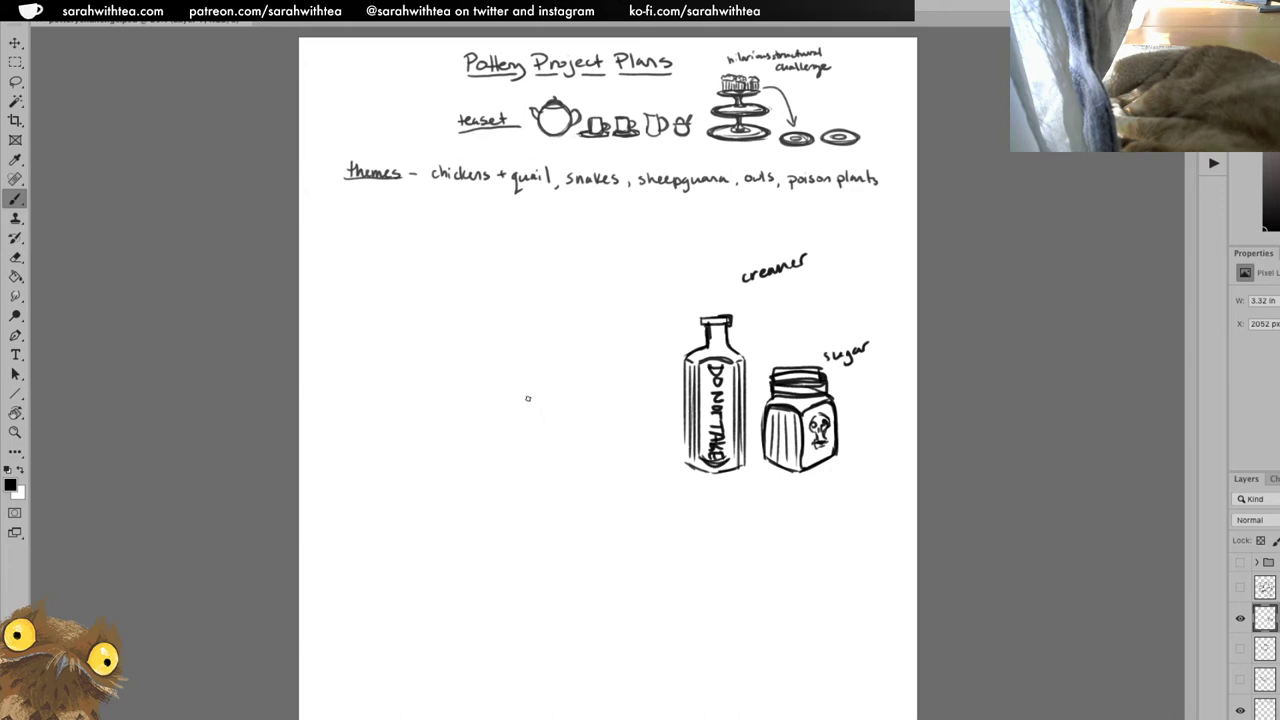
{"action": "mouse_move", "coordinate": [556, 326]}
{"action": "left_mouse_down"}
{"action": "mouse_move", "coordinate": [471, 331]}
{"action": "mouse_move", "coordinate": [505, 351]}
{"action": "mouse_move", "coordinate": [460, 437]}
{"action": "mouse_move", "coordinate": [464, 456]}
{"action": "left_mouse_up"}
{"action": "mouse_move", "coordinate": [506, 356]}
{"action": "left_mouse_down"}
{"action": "mouse_move", "coordinate": [509, 437]}
{"action": "mouse_move", "coordinate": [471, 445]}
{"action": "mouse_move", "coordinate": [515, 467]}
{"action": "mouse_move", "coordinate": [566, 462]}
{"action": "left_mouse_up"}
{"action": "mouse_move", "coordinate": [556, 360]}
{"action": "left_mouse_down"}
{"action": "mouse_move", "coordinate": [565, 456]}
{"action": "mouse_move", "coordinate": [582, 334]}
{"action": "mouse_move", "coordinate": [584, 416]}
{"action": "left_mouse_up"}
{"action": "mouse_move", "coordinate": [580, 336]}
{"action": "left_mouse_down"}
{"action": "mouse_move", "coordinate": [583, 434]}
{"action": "mouse_move", "coordinate": [560, 463]}
{"action": "left_mouse_up"}
{"action": "left_click_drag", "start_coordinate": [560, 360], "coordinate": [560, 458]}
{"action": "left_click_drag", "start_coordinate": [504, 358], "coordinate": [507, 466]}
{"action": "left_click_drag", "start_coordinate": [460, 412], "coordinate": [500, 466]}
{"action": "mouse_move", "coordinate": [460, 346]}
{"action": "left_mouse_down"}
{"action": "mouse_move", "coordinate": [500, 364]}
{"action": "mouse_move", "coordinate": [488, 322]}
{"action": "mouse_move", "coordinate": [560, 324]}
{"action": "mouse_move", "coordinate": [584, 340]}
{"action": "left_mouse_up"}
{"action": "mouse_move", "coordinate": [510, 362]}
{"action": "left_mouse_down"}
{"action": "mouse_move", "coordinate": [566, 350]}
{"action": "mouse_move", "coordinate": [526, 332]}
{"action": "mouse_move", "coordinate": [552, 346]}
{"action": "mouse_move", "coordinate": [484, 338]}
{"action": "mouse_move", "coordinate": [554, 322]}
{"action": "mouse_move", "coordinate": [598, 414]}
{"action": "mouse_move", "coordinate": [582, 432]}
{"action": "left_mouse_up"}
Add a curved handle to one side of the teapot and a straight, upward-angled spout to the opposite side.
{"action": "left_click_drag", "start_coordinate": [578, 346], "coordinate": [598, 426]}
{"action": "left_click_drag", "start_coordinate": [582, 348], "coordinate": [600, 410]}
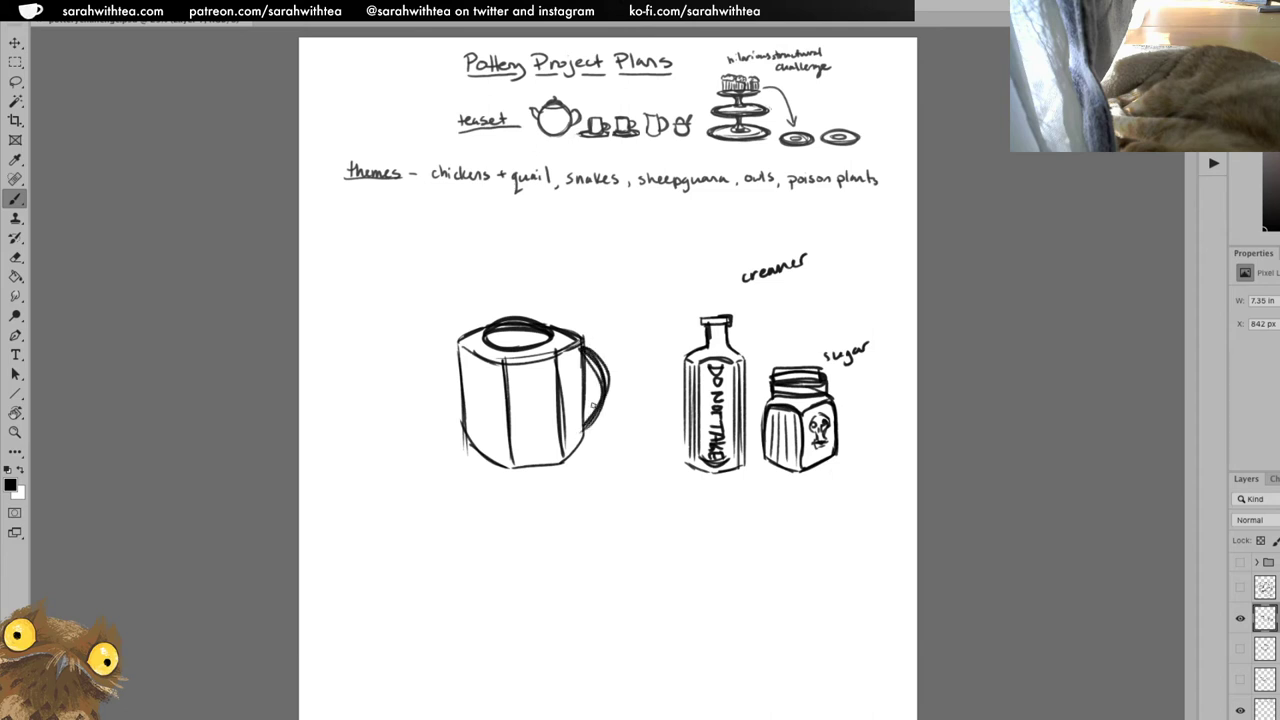
{"action": "left_click_drag", "start_coordinate": [464, 388], "coordinate": [432, 352]}
{"action": "key", "text": "ctrl+z"}
{"action": "mouse_move", "coordinate": [482, 384]}
{"action": "left_mouse_down"}
{"action": "mouse_move", "coordinate": [472, 408]}
{"action": "mouse_move", "coordinate": [438, 364]}
{"action": "mouse_move", "coordinate": [478, 376]}
{"action": "mouse_move", "coordinate": [432, 360]}
{"action": "mouse_move", "coordinate": [446, 382]}
{"action": "left_mouse_up"}
{"action": "mouse_move", "coordinate": [478, 384]}
{"action": "left_mouse_down"}
{"action": "mouse_move", "coordinate": [470, 410]}
{"action": "mouse_move", "coordinate": [446, 350]}
{"action": "mouse_move", "coordinate": [434, 352]}
{"action": "mouse_move", "coordinate": [474, 410]}
{"action": "left_mouse_up"}
{"action": "key", "text": "ctrl+z"}
{"action": "key", "text": "ctrl+z"}
{"action": "key", "text": "ctrl+z"}
{"action": "key", "text": "ctrl+z"}
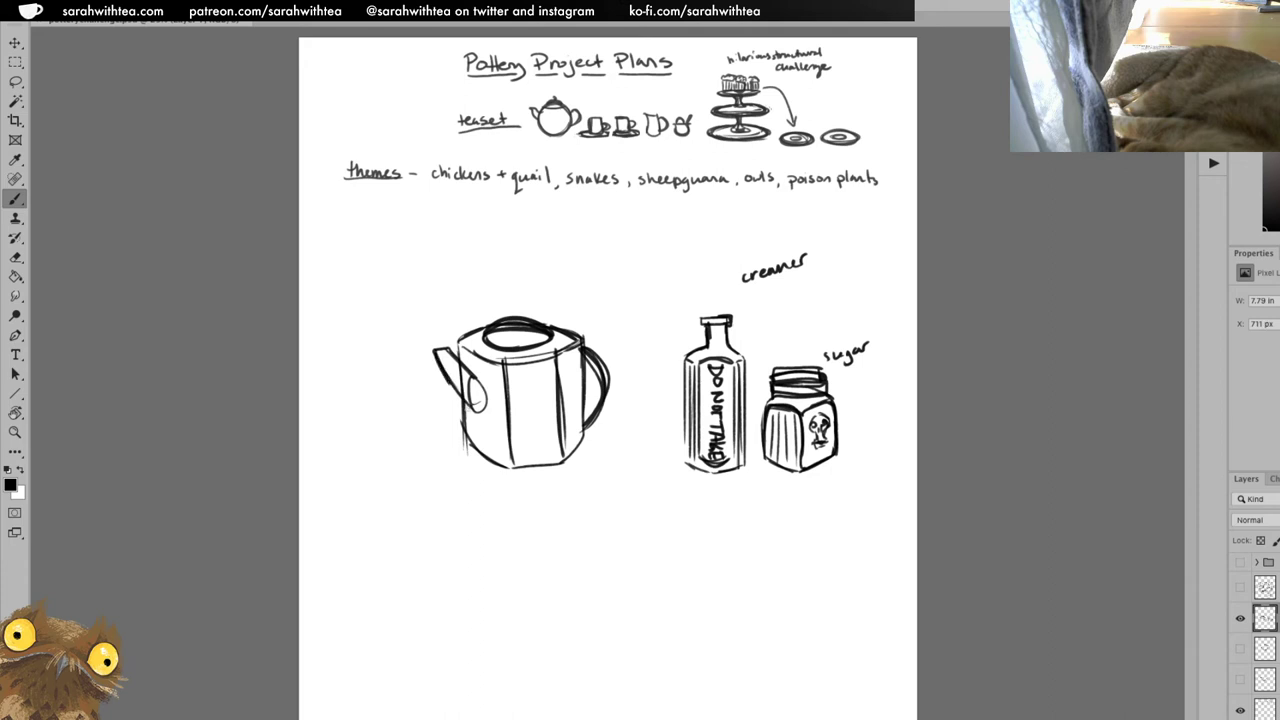
{"action": "mouse_move", "coordinate": [434, 354]}
{"action": "left_mouse_down"}
{"action": "mouse_move", "coordinate": [472, 414]}
{"action": "mouse_move", "coordinate": [484, 390]}
{"action": "mouse_move", "coordinate": [428, 352]}
{"action": "mouse_move", "coordinate": [470, 412]}
{"action": "mouse_move", "coordinate": [482, 380]}
{"action": "mouse_move", "coordinate": [484, 416]}
{"action": "mouse_move", "coordinate": [438, 356]}
{"action": "mouse_move", "coordinate": [468, 388]}
{"action": "left_mouse_up"}
Erase the extra lines inside the teapot's lid and the stray strokes at the lower edge below the spout.
{"action": "key", "text": "e"}
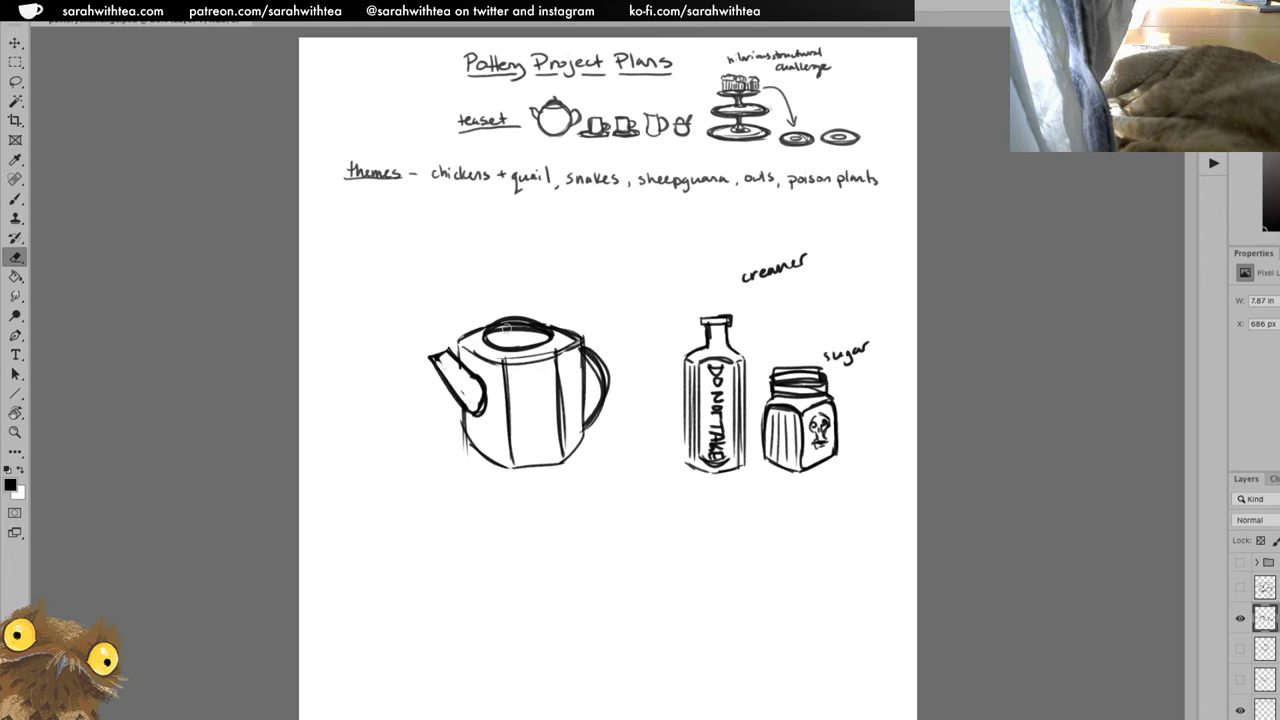
{"action": "mouse_move", "coordinate": [530, 330]}
{"action": "left_mouse_down"}
{"action": "mouse_move", "coordinate": [492, 338]}
{"action": "mouse_move", "coordinate": [538, 332]}
{"action": "mouse_move", "coordinate": [526, 322]}
{"action": "left_mouse_up"}
{"action": "key", "text": "b"}
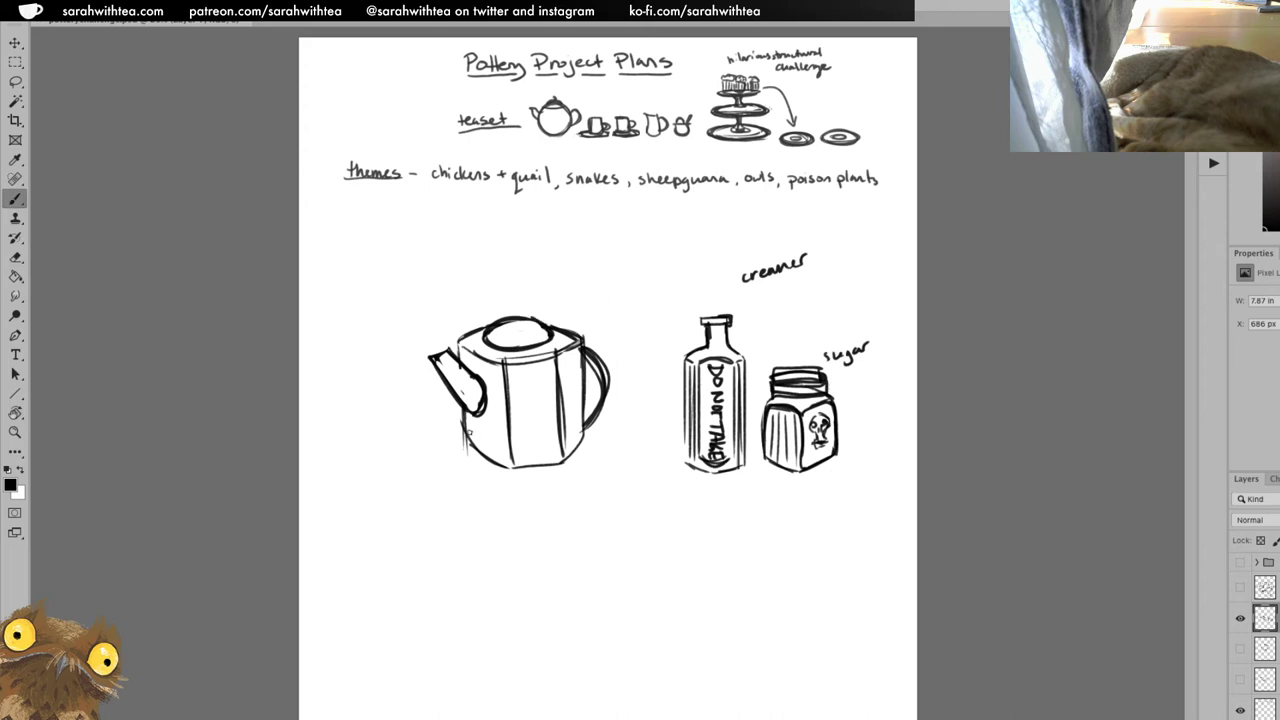
{"action": "key", "text": "e"}
{"action": "left_click_drag", "start_coordinate": [462, 432], "coordinate": [482, 462]}
Draw vertical ribs on the teapot's side panels, leaving the front panel plain.
{"action": "key", "text": "b"}
{"action": "mouse_move", "coordinate": [489, 365]}
{"action": "left_mouse_down"}
{"action": "mouse_move", "coordinate": [492, 455]}
{"action": "mouse_move", "coordinate": [505, 448]}
{"action": "left_mouse_up"}
{"action": "key", "text": "ctrl+z"}
{"action": "key", "text": "ctrl+z"}
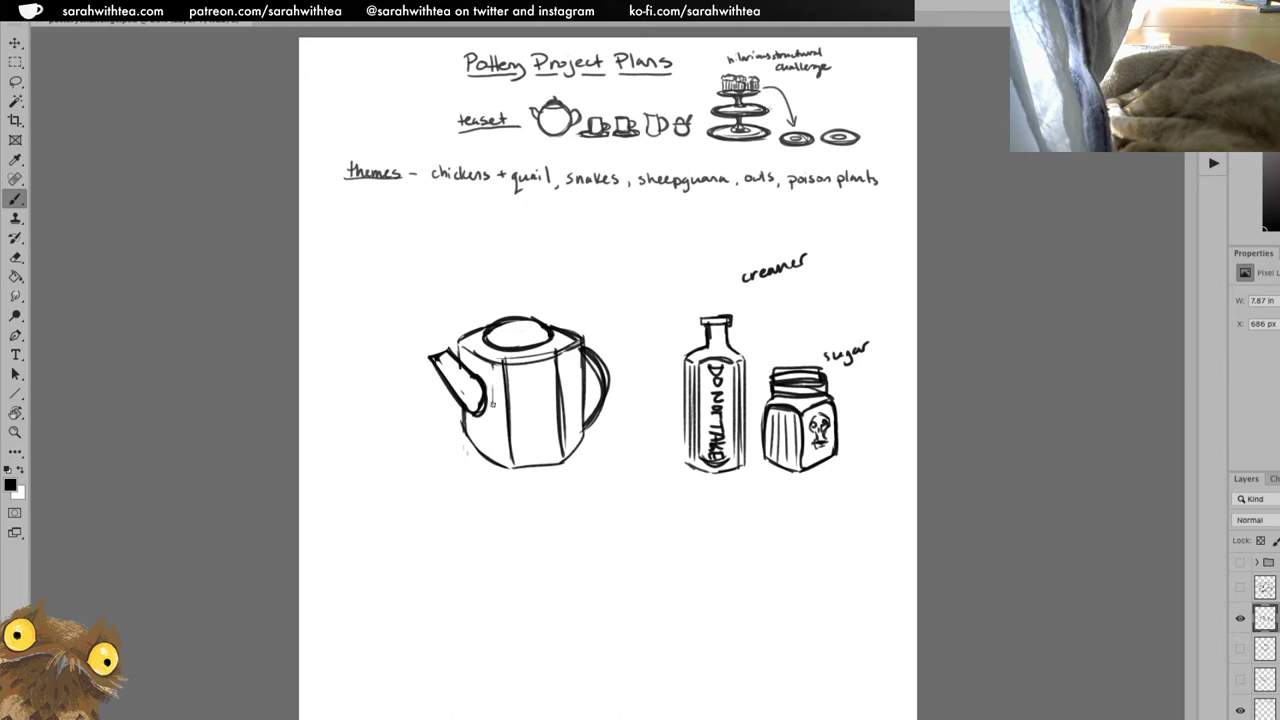
{"action": "mouse_move", "coordinate": [494, 364]}
{"action": "left_mouse_down"}
{"action": "mouse_move", "coordinate": [494, 460]}
{"action": "mouse_move", "coordinate": [502, 452]}
{"action": "mouse_move", "coordinate": [476, 374]}
{"action": "mouse_move", "coordinate": [476, 442]}
{"action": "left_mouse_up"}
{"action": "left_click_drag", "start_coordinate": [484, 410], "coordinate": [484, 450]}
{"action": "mouse_move", "coordinate": [566, 348]}
{"action": "left_mouse_down"}
{"action": "mouse_move", "coordinate": [567, 448]}
{"action": "mouse_move", "coordinate": [581, 452]}
{"action": "left_mouse_up"}
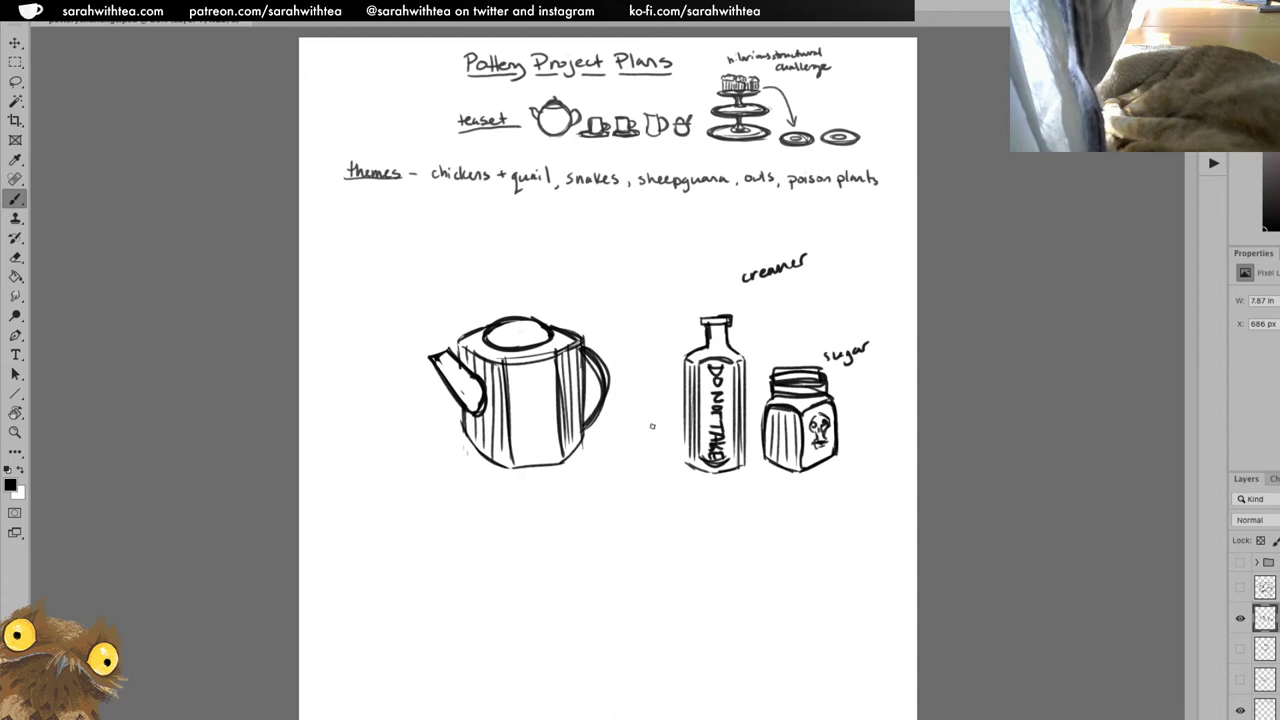
Draw a drooping bell flower on a curved stem and two small berries on the upper part of the teapot's front panel.
{"action": "key", "text": "z"}
{"action": "left_click", "coordinate": [585, 420]}
{"action": "left_click", "coordinate": [582, 408]}
{"action": "key", "text": "b"}
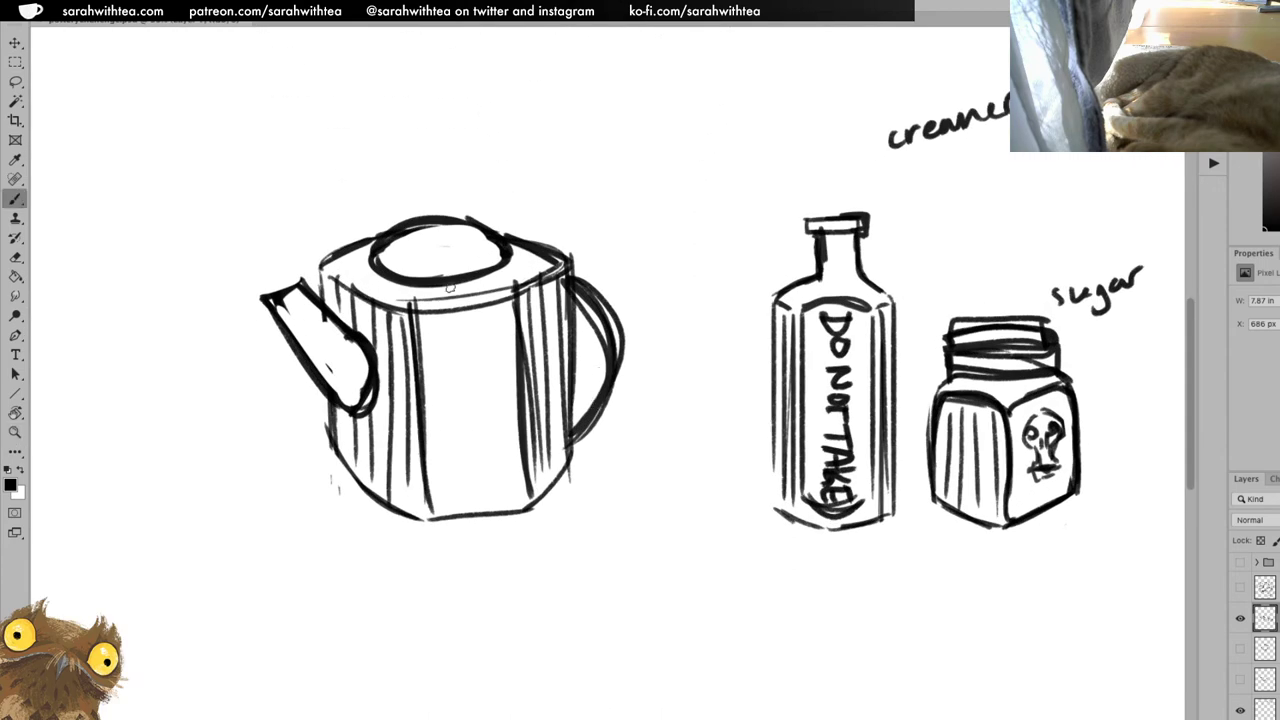
{"action": "mouse_move", "coordinate": [476, 338]}
{"action": "left_mouse_down"}
{"action": "mouse_move", "coordinate": [446, 370]}
{"action": "mouse_move", "coordinate": [450, 386]}
{"action": "left_mouse_up"}
{"action": "mouse_move", "coordinate": [450, 372]}
{"action": "left_mouse_down"}
{"action": "mouse_move", "coordinate": [434, 400]}
{"action": "mouse_move", "coordinate": [464, 360]}
{"action": "mouse_move", "coordinate": [452, 406]}
{"action": "mouse_move", "coordinate": [462, 422]}
{"action": "mouse_move", "coordinate": [452, 404]}
{"action": "mouse_move", "coordinate": [436, 408]}
{"action": "mouse_move", "coordinate": [452, 396]}
{"action": "mouse_move", "coordinate": [450, 422]}
{"action": "left_mouse_up"}
{"action": "key", "text": "ctrl+z"}
{"action": "key", "text": "ctrl+z"}
{"action": "left_click_drag", "start_coordinate": [442, 378], "coordinate": [436, 404]}
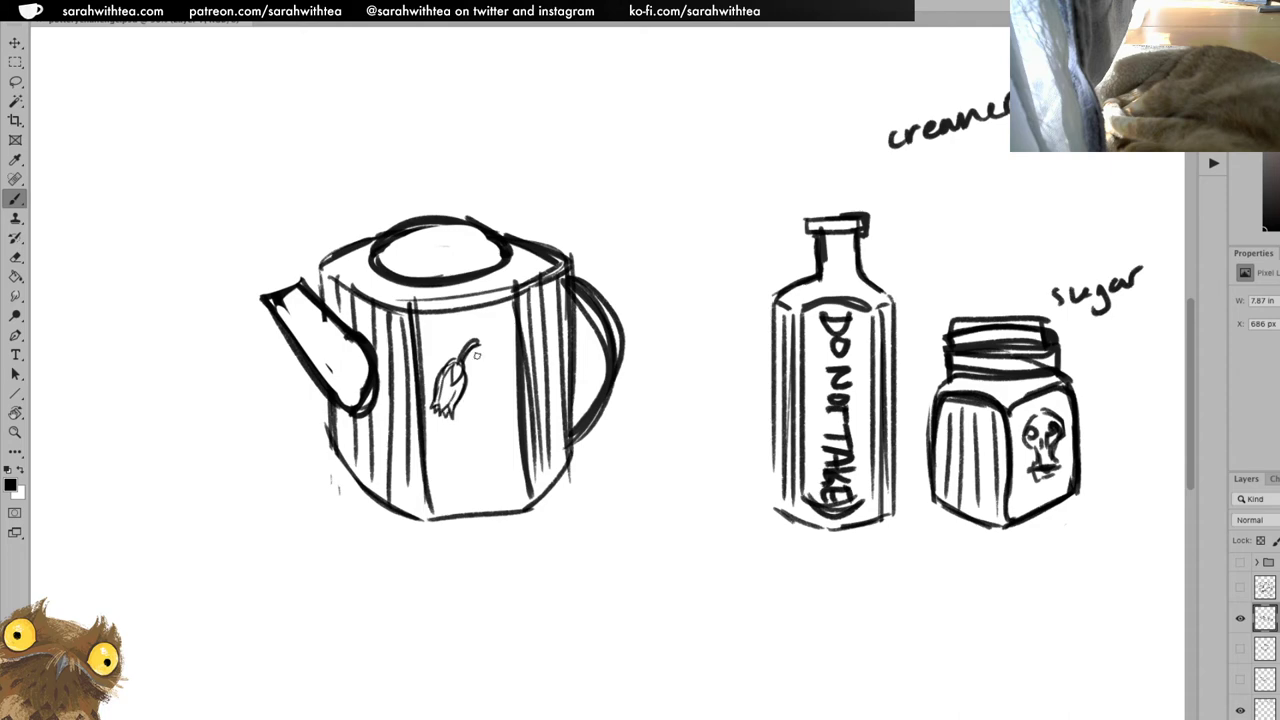
{"action": "mouse_move", "coordinate": [462, 355]}
{"action": "left_mouse_down"}
{"action": "mouse_move", "coordinate": [494, 354]}
{"action": "mouse_move", "coordinate": [436, 338]}
{"action": "mouse_move", "coordinate": [448, 324]}
{"action": "mouse_move", "coordinate": [436, 340]}
{"action": "mouse_move", "coordinate": [496, 318]}
{"action": "mouse_move", "coordinate": [480, 316]}
{"action": "mouse_move", "coordinate": [482, 332]}
{"action": "mouse_move", "coordinate": [506, 326]}
{"action": "mouse_move", "coordinate": [472, 340]}
{"action": "left_mouse_up"}
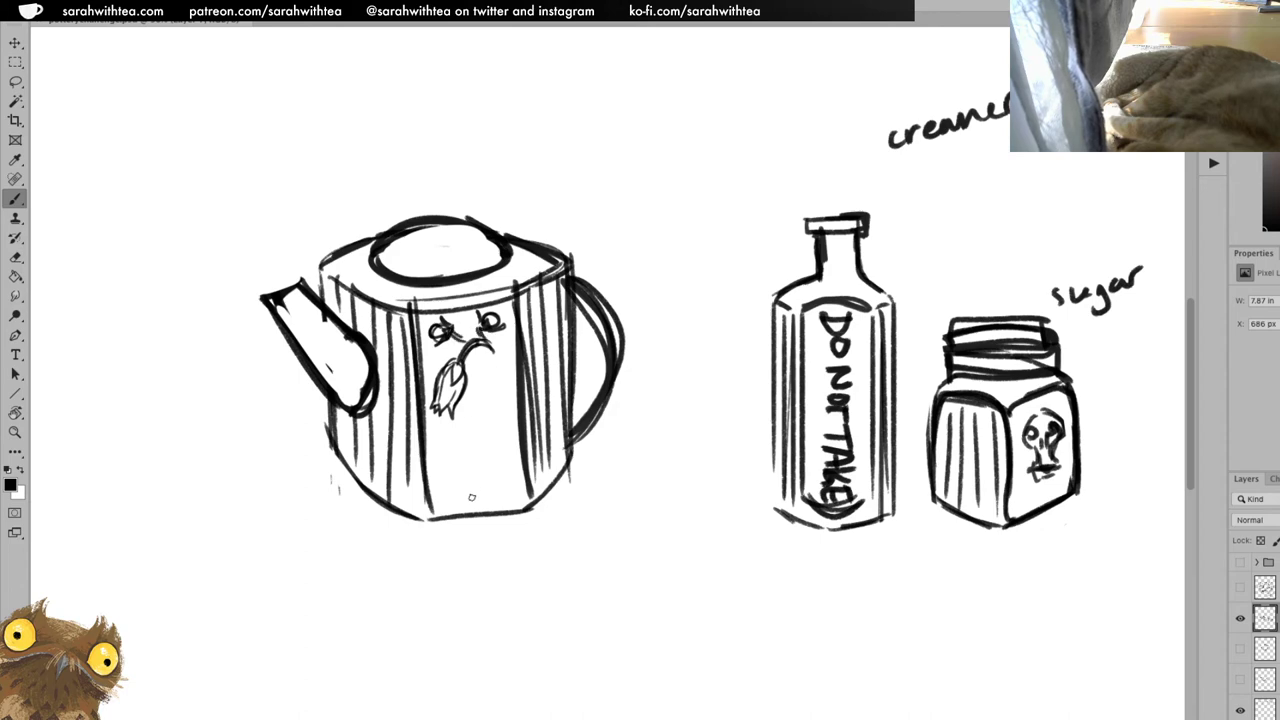
Add a large pointed leaf at the base of the front panel, join it to the flower stem and draw a third berry beside it.
{"action": "left_click_drag", "start_coordinate": [473, 495], "coordinate": [498, 430]}
{"action": "mouse_move", "coordinate": [471, 500]}
{"action": "left_mouse_down"}
{"action": "mouse_move", "coordinate": [504, 417]}
{"action": "mouse_move", "coordinate": [460, 508]}
{"action": "mouse_move", "coordinate": [458, 466]}
{"action": "mouse_move", "coordinate": [504, 404]}
{"action": "mouse_move", "coordinate": [480, 507]}
{"action": "mouse_move", "coordinate": [465, 493]}
{"action": "mouse_move", "coordinate": [480, 462]}
{"action": "left_mouse_up"}
{"action": "left_click_drag", "start_coordinate": [503, 420], "coordinate": [461, 515]}
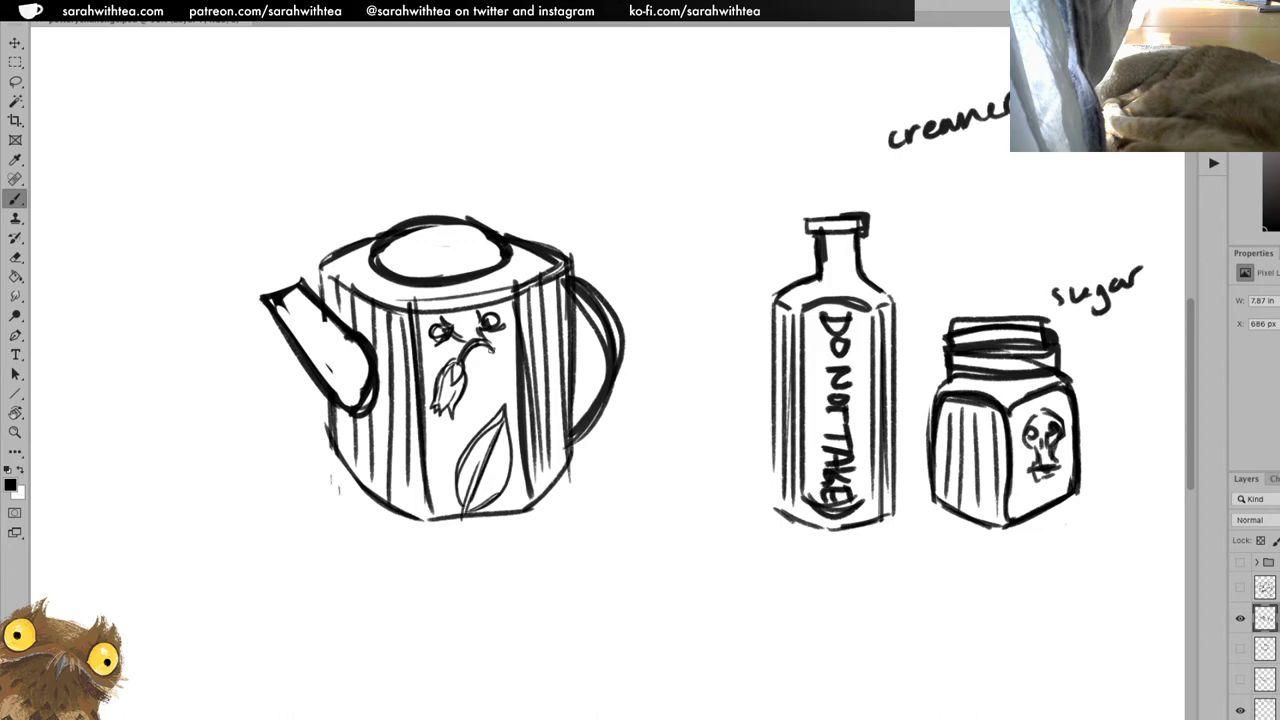
{"action": "mouse_move", "coordinate": [484, 422]}
{"action": "left_mouse_down"}
{"action": "mouse_move", "coordinate": [490, 352]}
{"action": "mouse_move", "coordinate": [477, 428]}
{"action": "left_mouse_up"}
{"action": "mouse_move", "coordinate": [441, 462]}
{"action": "left_mouse_down"}
{"action": "mouse_move", "coordinate": [442, 478]}
{"action": "mouse_move", "coordinate": [448, 450]}
{"action": "mouse_move", "coordinate": [448, 482]}
{"action": "left_mouse_up"}
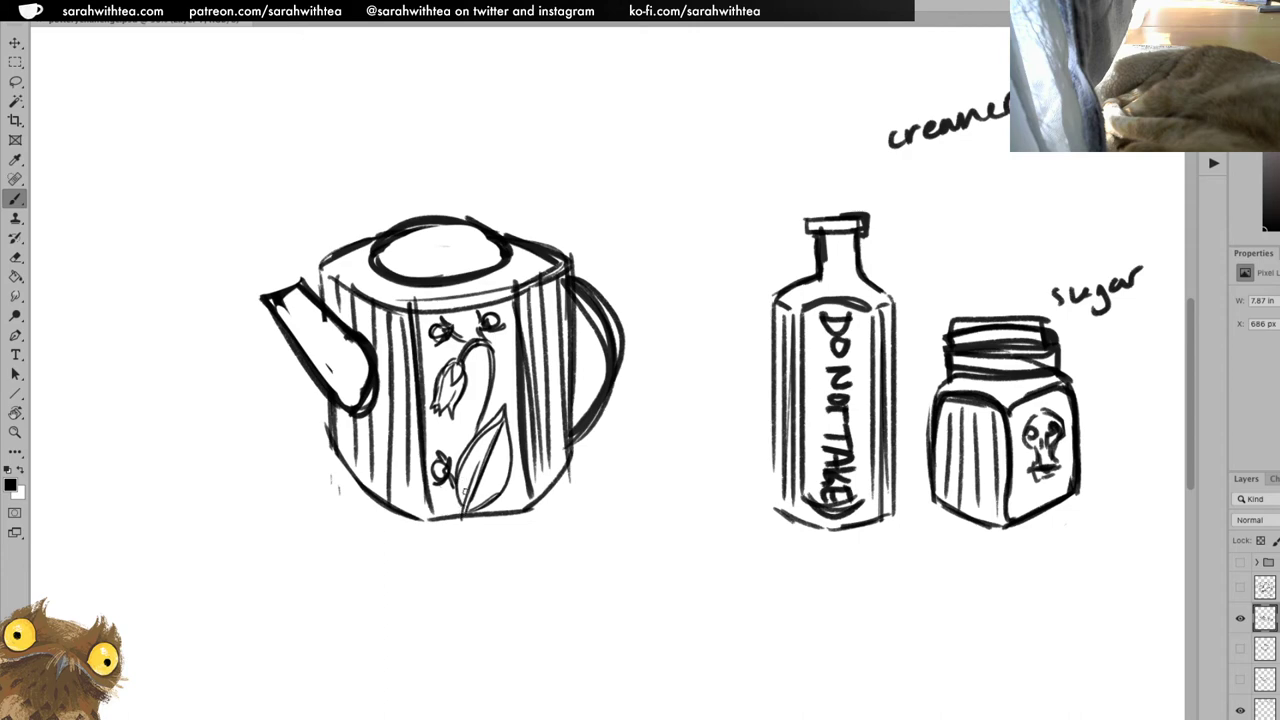
Draw the side veins on the large leaf of the teapot's front panel.
{"action": "mouse_move", "coordinate": [466, 498]}
{"action": "left_mouse_down"}
{"action": "mouse_move", "coordinate": [478, 444]}
{"action": "mouse_move", "coordinate": [511, 425]}
{"action": "left_mouse_up"}
{"action": "left_click_drag", "start_coordinate": [482, 478], "coordinate": [508, 456]}
{"action": "left_click_drag", "start_coordinate": [478, 490], "coordinate": [500, 478]}
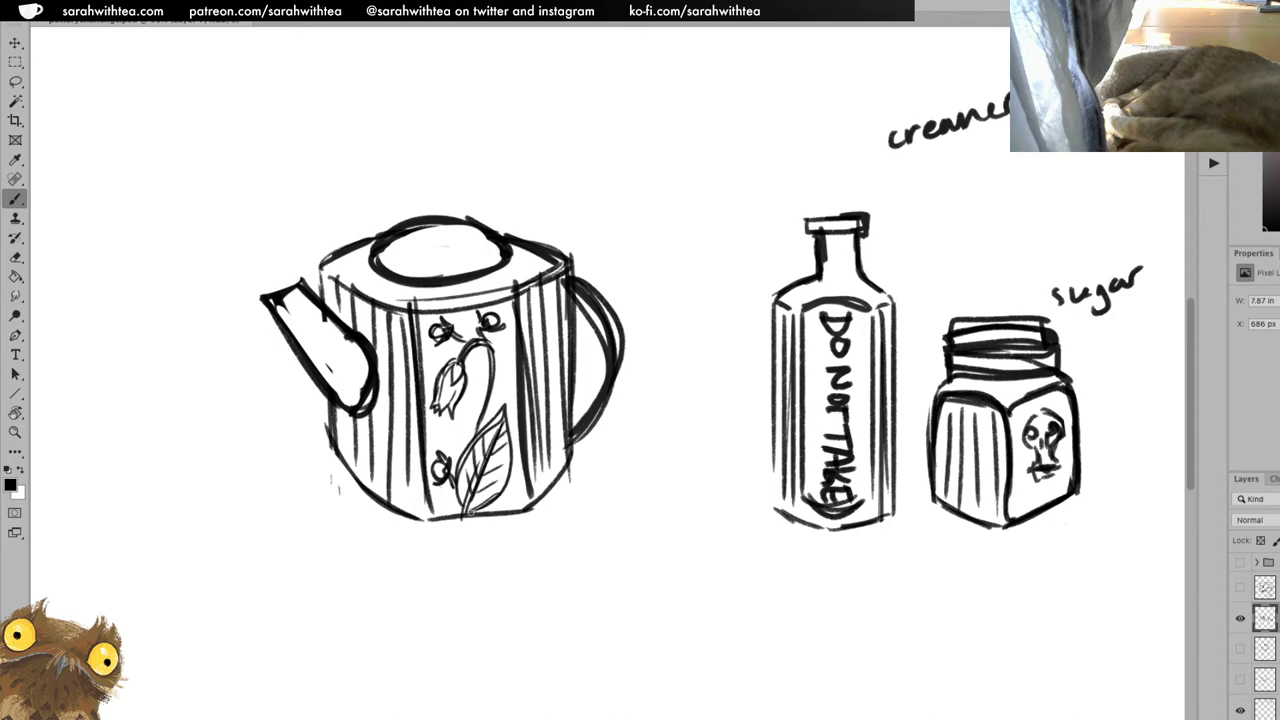
Extend the stem to the front panel's upper corner, and add a small dark leaf above the lower berry and a second bell flower.
{"action": "left_click_drag", "start_coordinate": [462, 520], "coordinate": [466, 492]}
{"action": "left_click_drag", "start_coordinate": [489, 376], "coordinate": [472, 432]}
{"action": "mouse_move", "coordinate": [516, 297]}
{"action": "left_mouse_down"}
{"action": "mouse_move", "coordinate": [490, 378]}
{"action": "mouse_move", "coordinate": [503, 326]}
{"action": "left_mouse_up"}
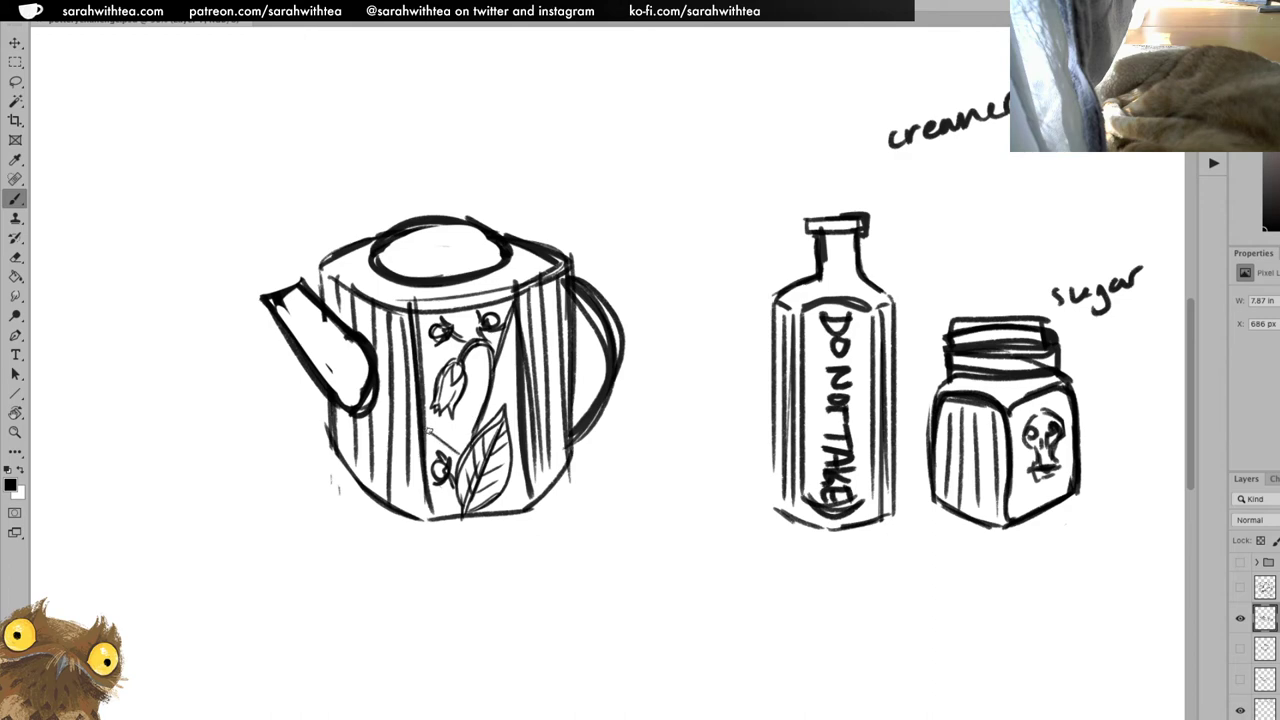
{"action": "mouse_move", "coordinate": [432, 428]}
{"action": "left_mouse_down"}
{"action": "mouse_move", "coordinate": [474, 464]}
{"action": "mouse_move", "coordinate": [460, 514]}
{"action": "left_mouse_up"}
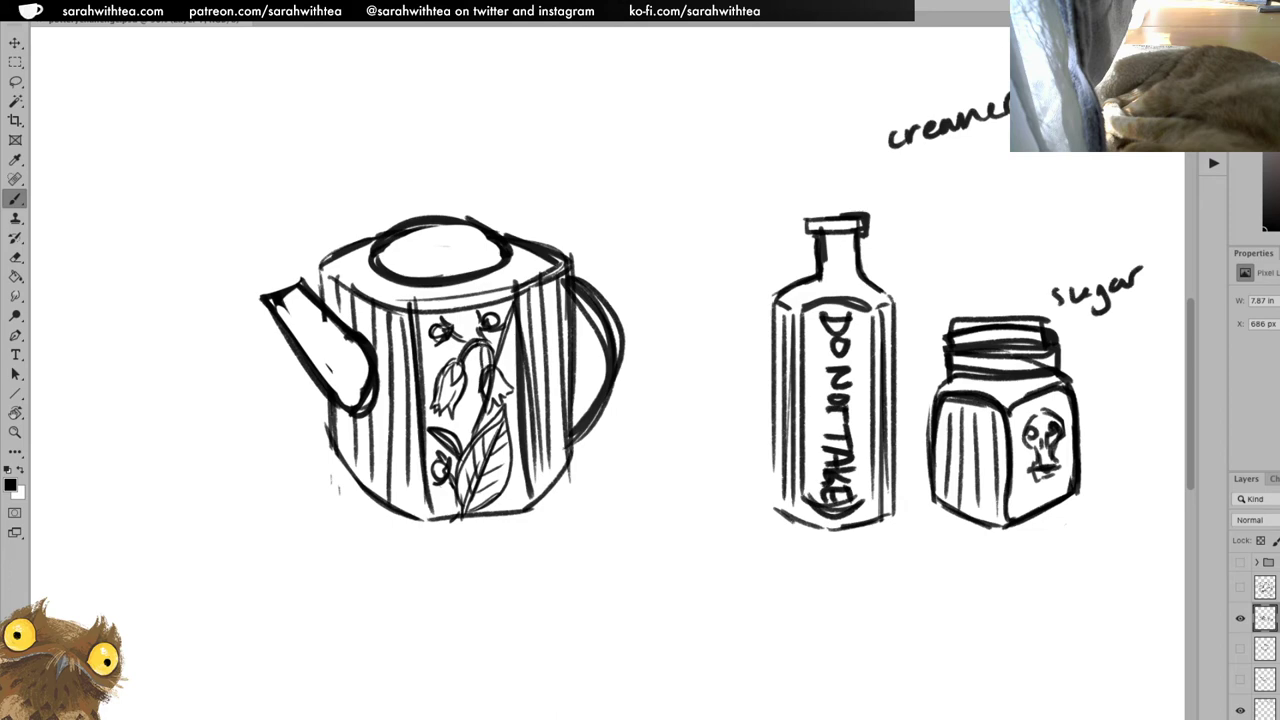
Erase the second bell flower on the teapot's front panel and redraw it with clearer petals hanging from the stem.
{"action": "left_click_drag", "start_coordinate": [499, 367], "coordinate": [509, 378]}
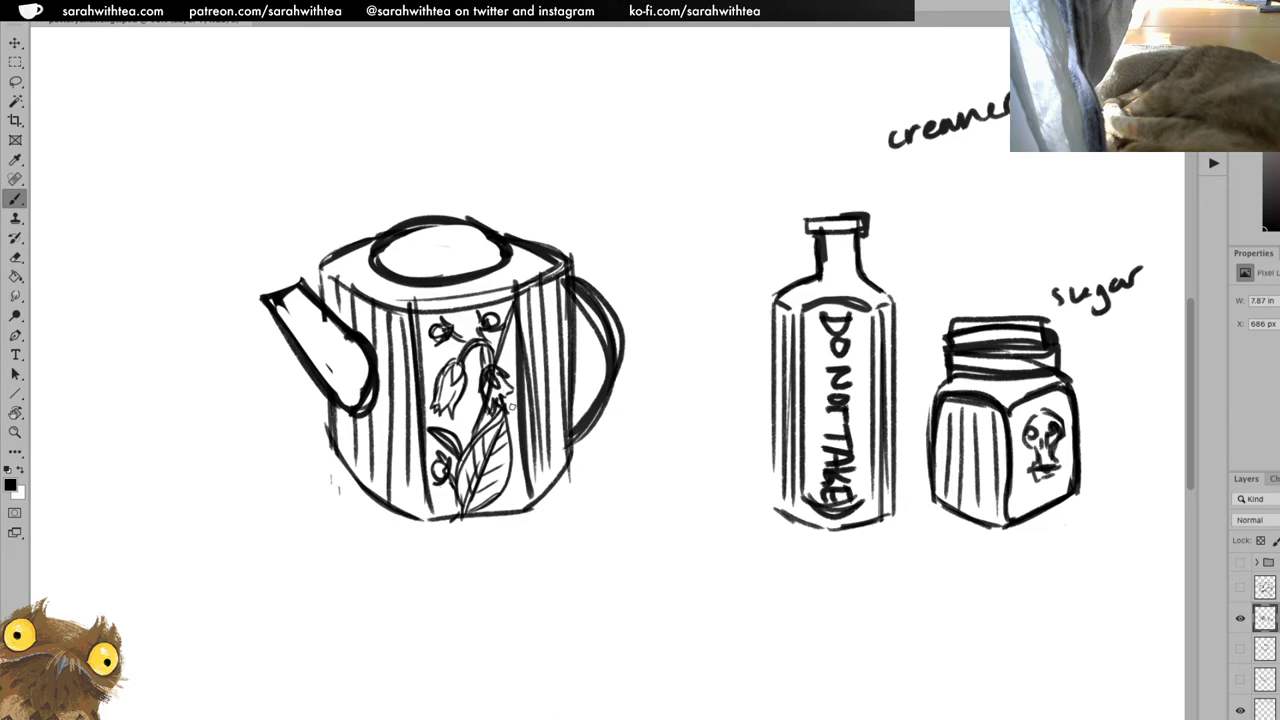
{"action": "key", "text": "e"}
{"action": "left_click_drag", "start_coordinate": [484, 380], "coordinate": [506, 366]}
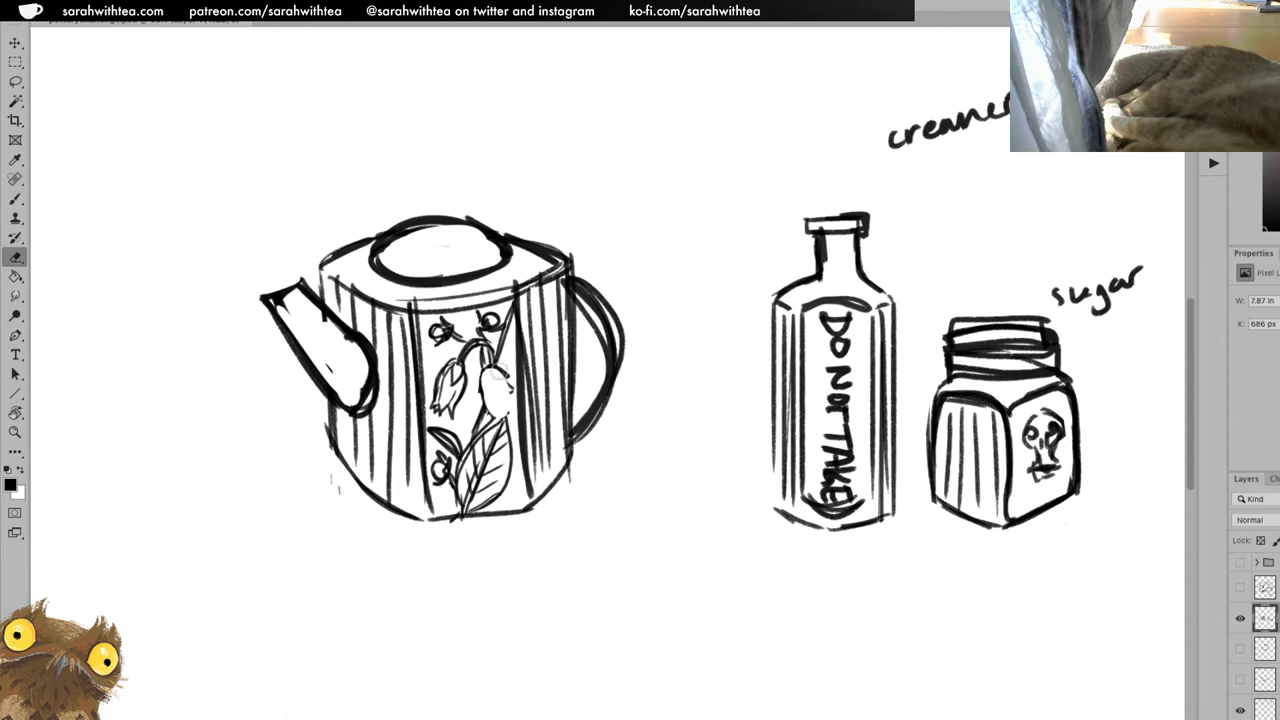
{"action": "key", "text": "b"}
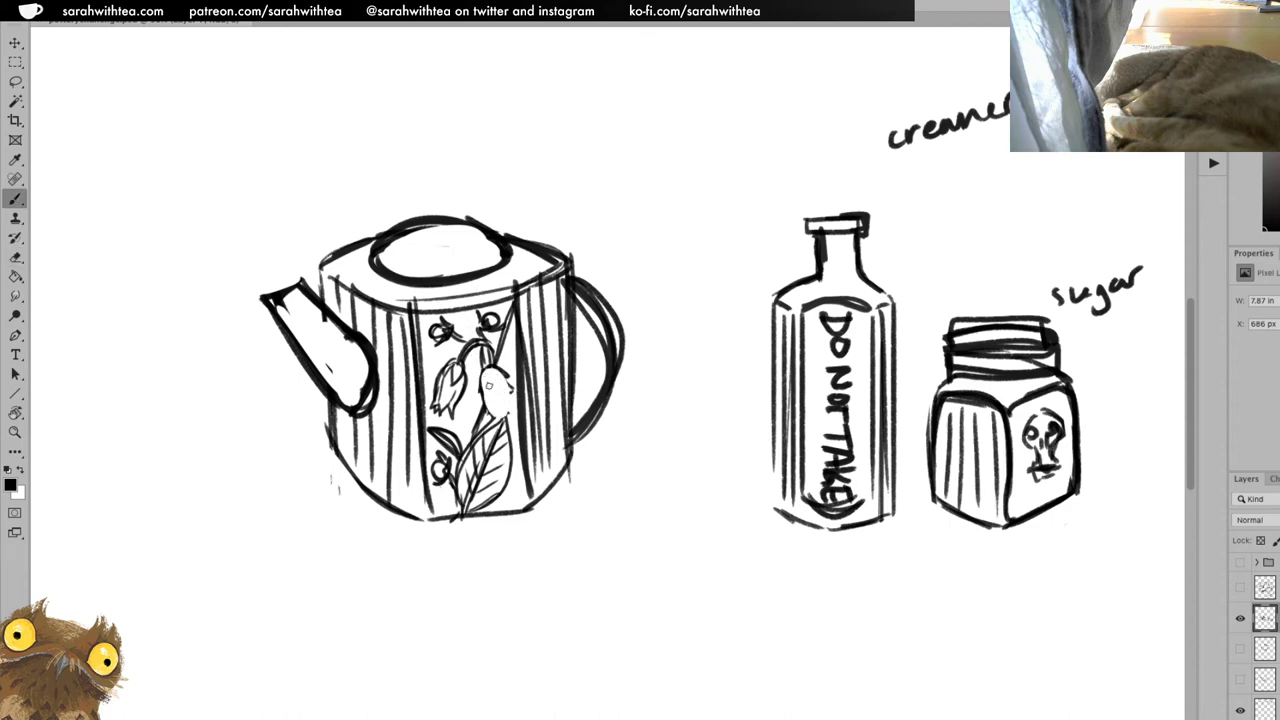
{"action": "left_click_drag", "start_coordinate": [496, 368], "coordinate": [492, 384]}
{"action": "mouse_move", "coordinate": [484, 372]}
{"action": "left_mouse_down"}
{"action": "mouse_move", "coordinate": [488, 430]}
{"action": "mouse_move", "coordinate": [512, 416]}
{"action": "mouse_move", "coordinate": [503, 380]}
{"action": "mouse_move", "coordinate": [514, 406]}
{"action": "mouse_move", "coordinate": [506, 396]}
{"action": "mouse_move", "coordinate": [494, 410]}
{"action": "left_mouse_up"}
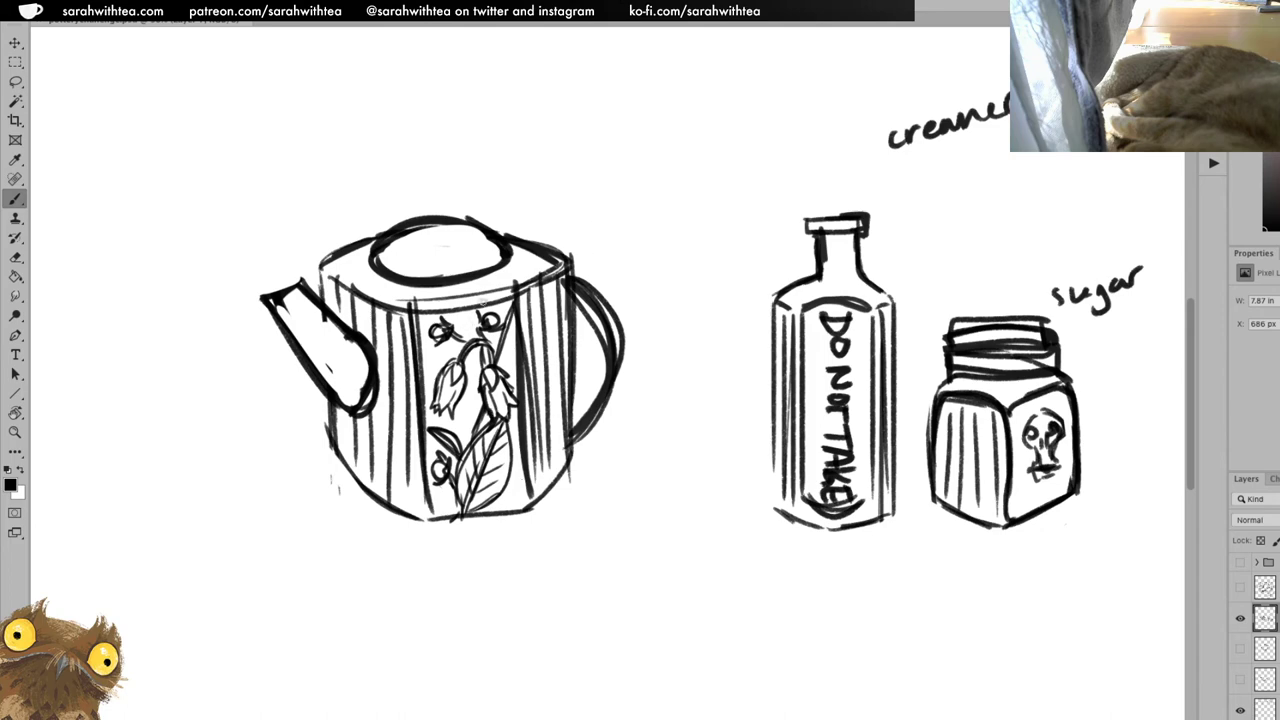
Draw a bell flower and berry as the teapot's lid knob, erase the lid lines crossing the flower and add petal lines.
{"action": "mouse_move", "coordinate": [410, 212]}
{"action": "left_mouse_down"}
{"action": "mouse_move", "coordinate": [432, 230]}
{"action": "mouse_move", "coordinate": [434, 204]}
{"action": "mouse_move", "coordinate": [422, 200]}
{"action": "mouse_move", "coordinate": [458, 230]}
{"action": "mouse_move", "coordinate": [394, 222]}
{"action": "mouse_move", "coordinate": [432, 186]}
{"action": "mouse_move", "coordinate": [462, 230]}
{"action": "mouse_move", "coordinate": [397, 218]}
{"action": "mouse_move", "coordinate": [468, 234]}
{"action": "mouse_move", "coordinate": [464, 222]}
{"action": "mouse_move", "coordinate": [446, 238]}
{"action": "mouse_move", "coordinate": [437, 222]}
{"action": "mouse_move", "coordinate": [466, 230]}
{"action": "mouse_move", "coordinate": [441, 252]}
{"action": "mouse_move", "coordinate": [448, 262]}
{"action": "mouse_move", "coordinate": [472, 232]}
{"action": "mouse_move", "coordinate": [462, 254]}
{"action": "mouse_move", "coordinate": [482, 258]}
{"action": "left_mouse_up"}
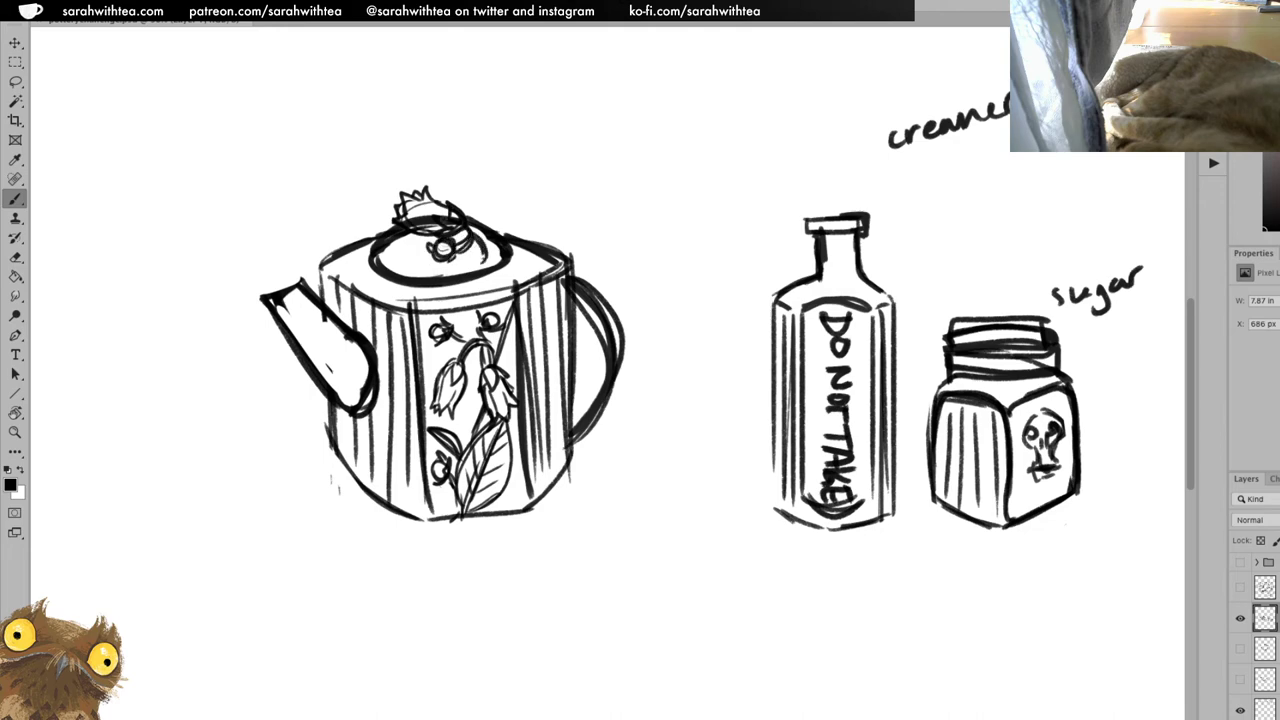
{"action": "key", "text": "w"}
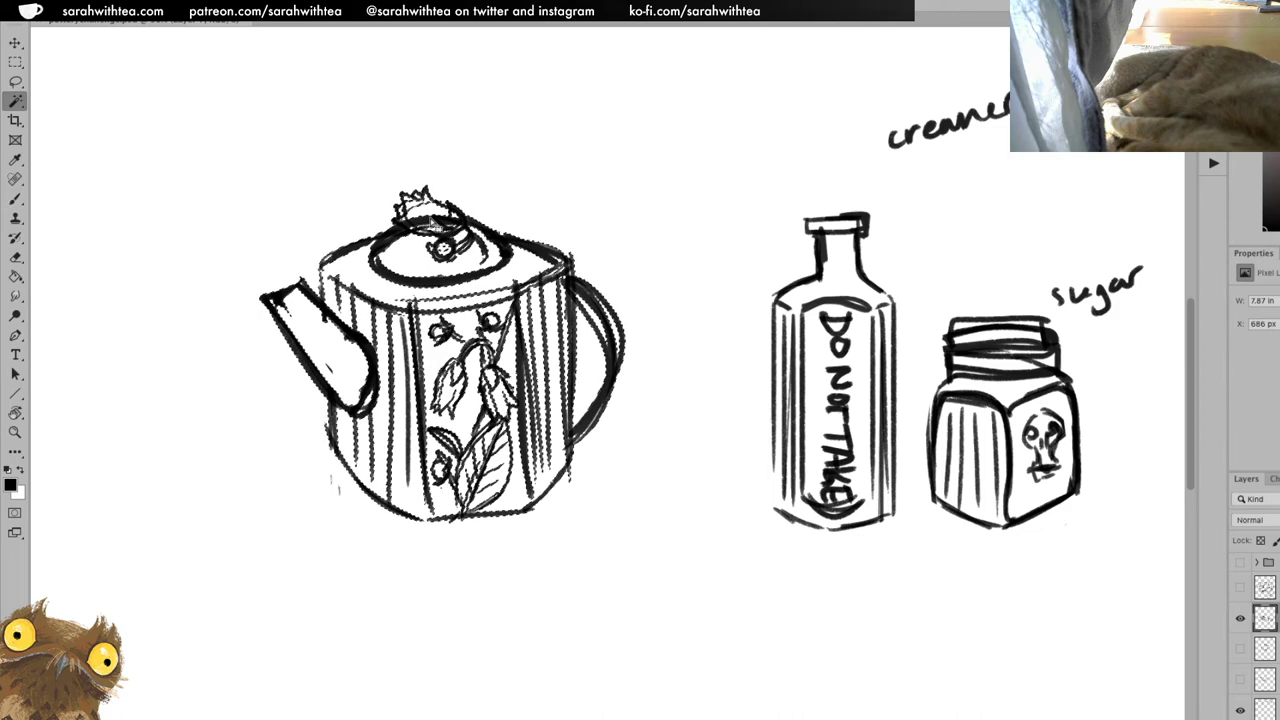
{"action": "key", "text": "e"}
{"action": "mouse_move", "coordinate": [408, 220]}
{"action": "left_mouse_down"}
{"action": "mouse_move", "coordinate": [452, 216]}
{"action": "mouse_move", "coordinate": [401, 223]}
{"action": "mouse_move", "coordinate": [429, 224]}
{"action": "mouse_move", "coordinate": [446, 250]}
{"action": "left_mouse_up"}
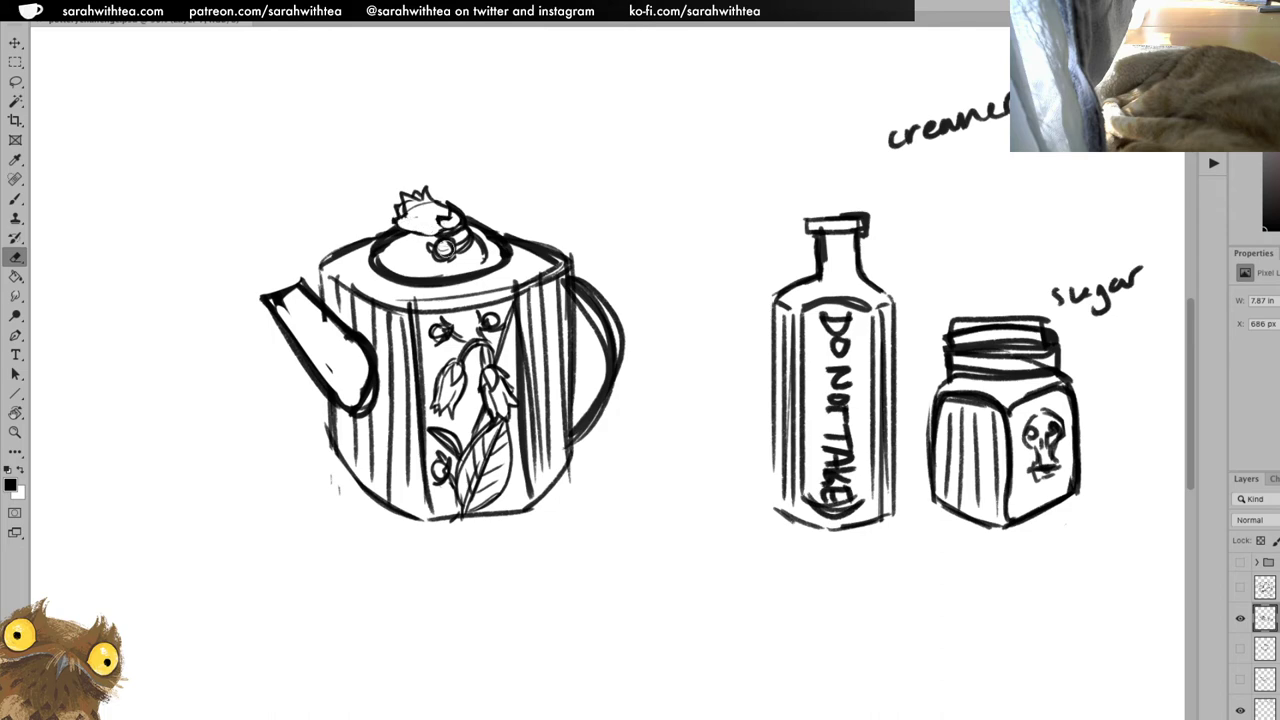
{"action": "key", "text": "b"}
{"action": "mouse_move", "coordinate": [392, 218]}
{"action": "left_mouse_down"}
{"action": "mouse_move", "coordinate": [432, 234]}
{"action": "mouse_move", "coordinate": [451, 206]}
{"action": "mouse_move", "coordinate": [456, 230]}
{"action": "left_mouse_up"}
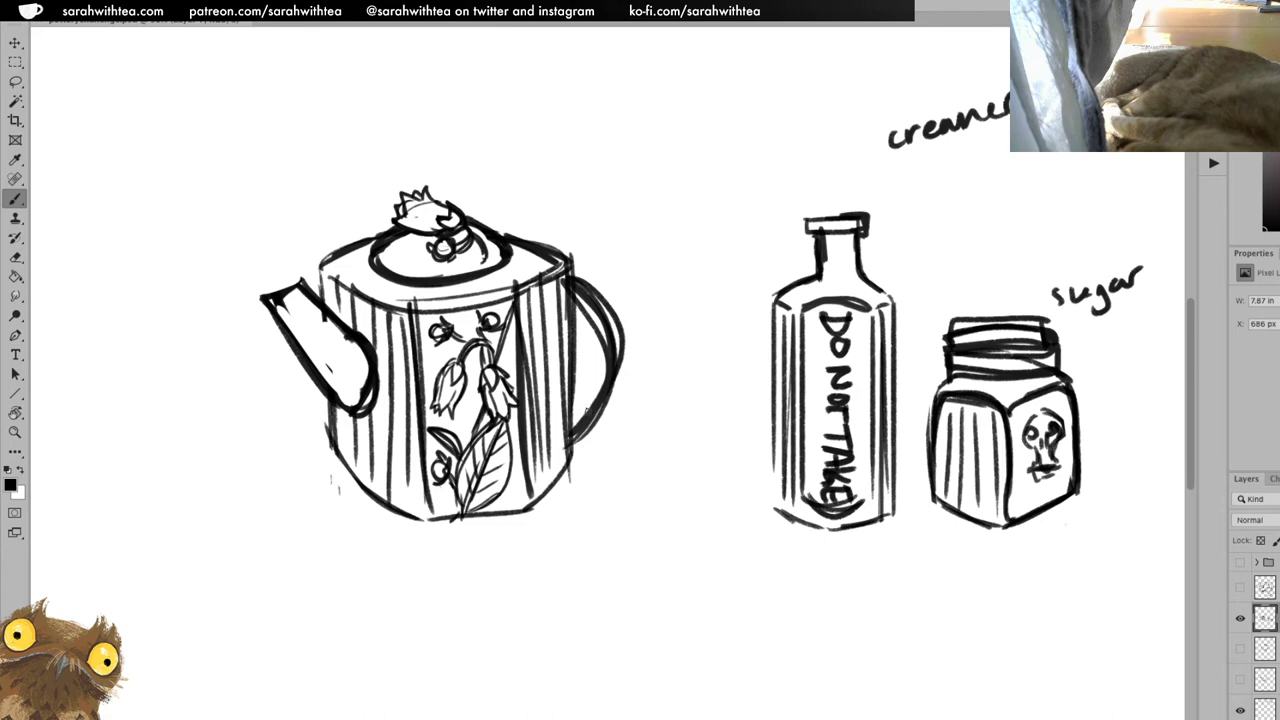
{"action": "mouse_move", "coordinate": [422, 207]}
{"action": "left_mouse_down"}
{"action": "mouse_move", "coordinate": [404, 220]}
{"action": "mouse_move", "coordinate": [438, 210]}
{"action": "left_mouse_up"}
Select the whole teapot drawing, enlarge it and shift it closer to the creamer bottle.
{"action": "key", "text": "z"}
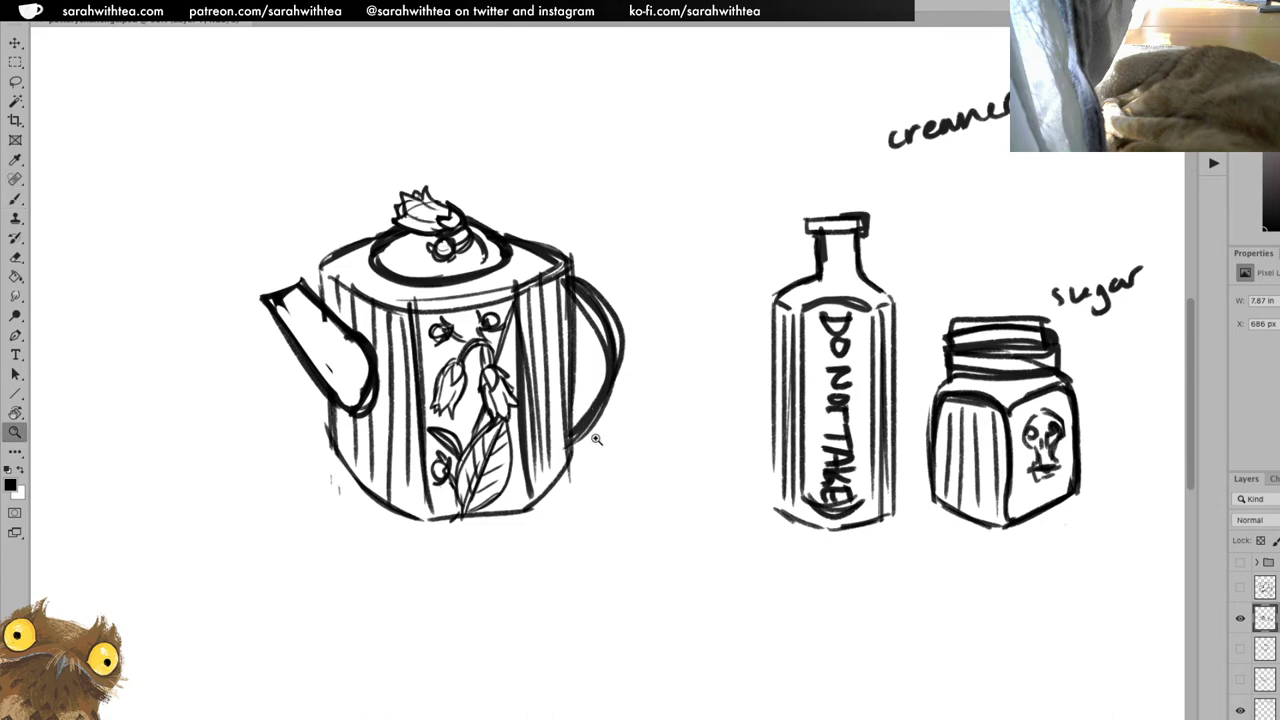
{"action": "key", "text": "ctrl+minus"}
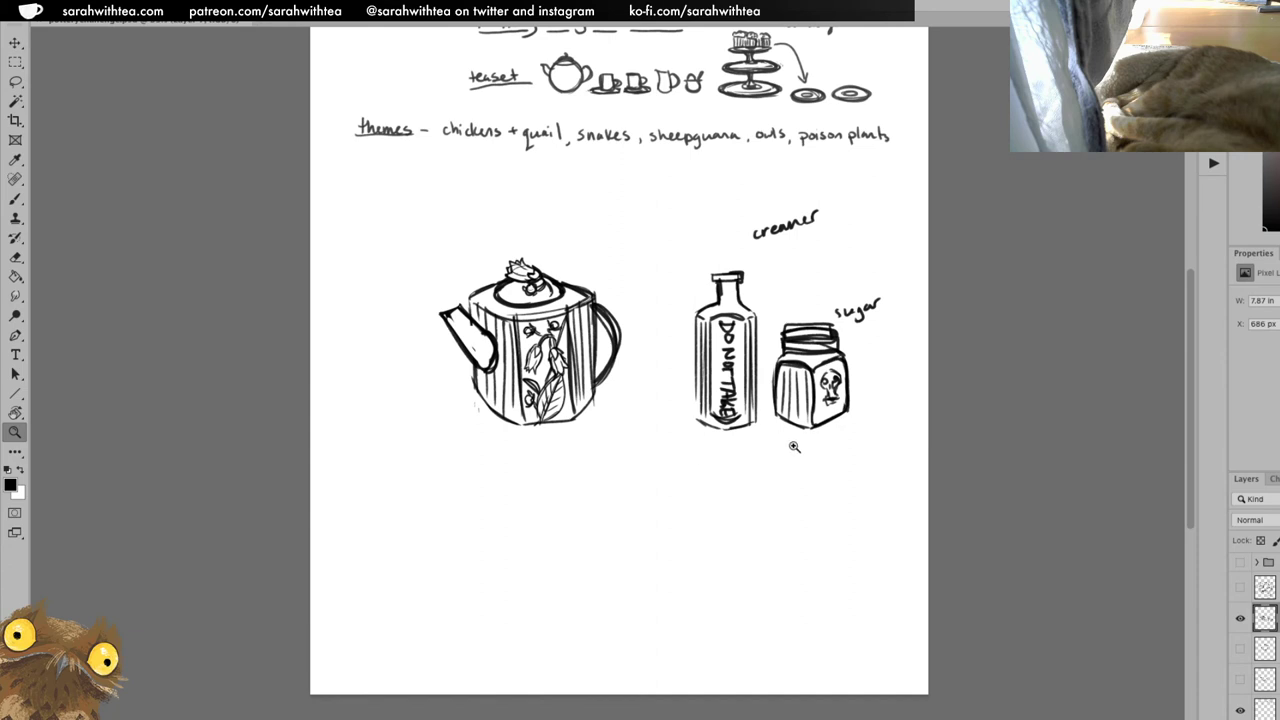
{"action": "left_click_drag", "start_coordinate": [770, 418], "coordinate": [740, 458]}
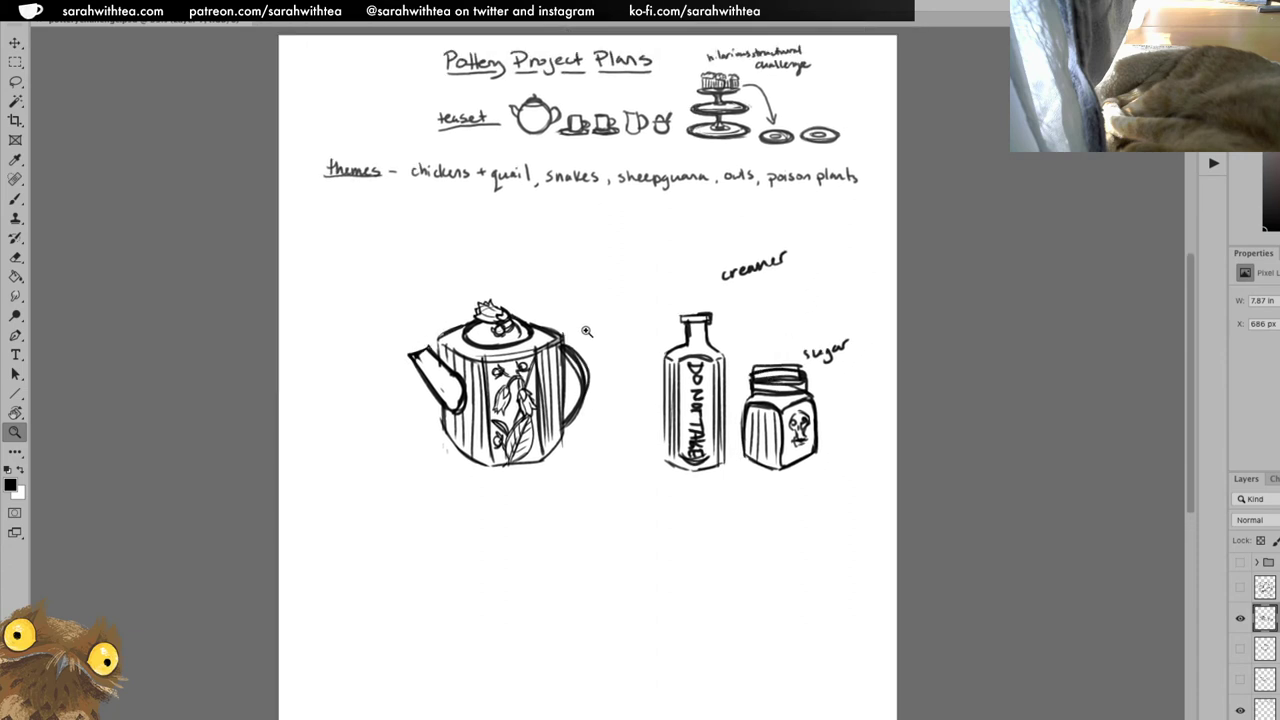
{"action": "key", "text": "l"}
{"action": "mouse_move", "coordinate": [603, 345]}
{"action": "left_mouse_down"}
{"action": "mouse_move", "coordinate": [372, 404]}
{"action": "mouse_move", "coordinate": [606, 338]}
{"action": "left_mouse_up"}
{"action": "key", "text": "c"}
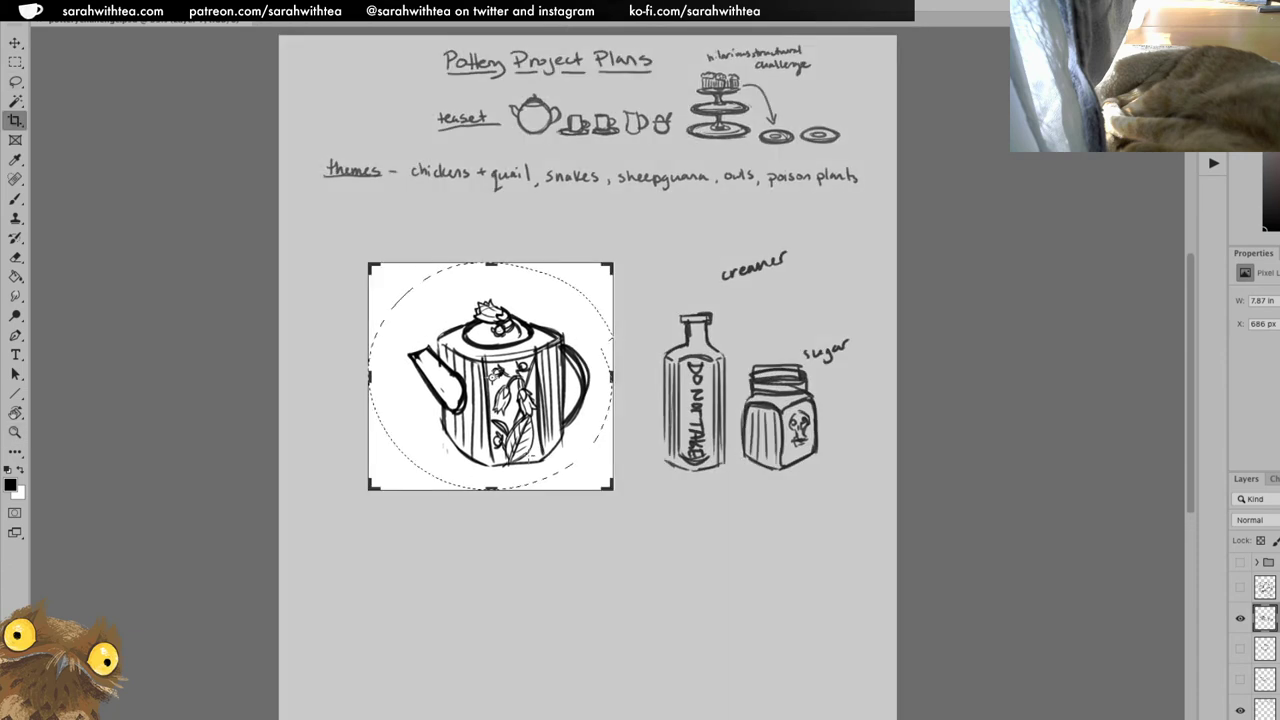
{"action": "key", "text": "v"}
{"action": "left_click_drag", "start_coordinate": [533, 468], "coordinate": [588, 481]}
{"action": "left_click_drag", "start_coordinate": [645, 314], "coordinate": [649, 279]}
{"action": "left_click_drag", "start_coordinate": [620, 440], "coordinate": [614, 428]}
{"action": "key", "text": "Return"}
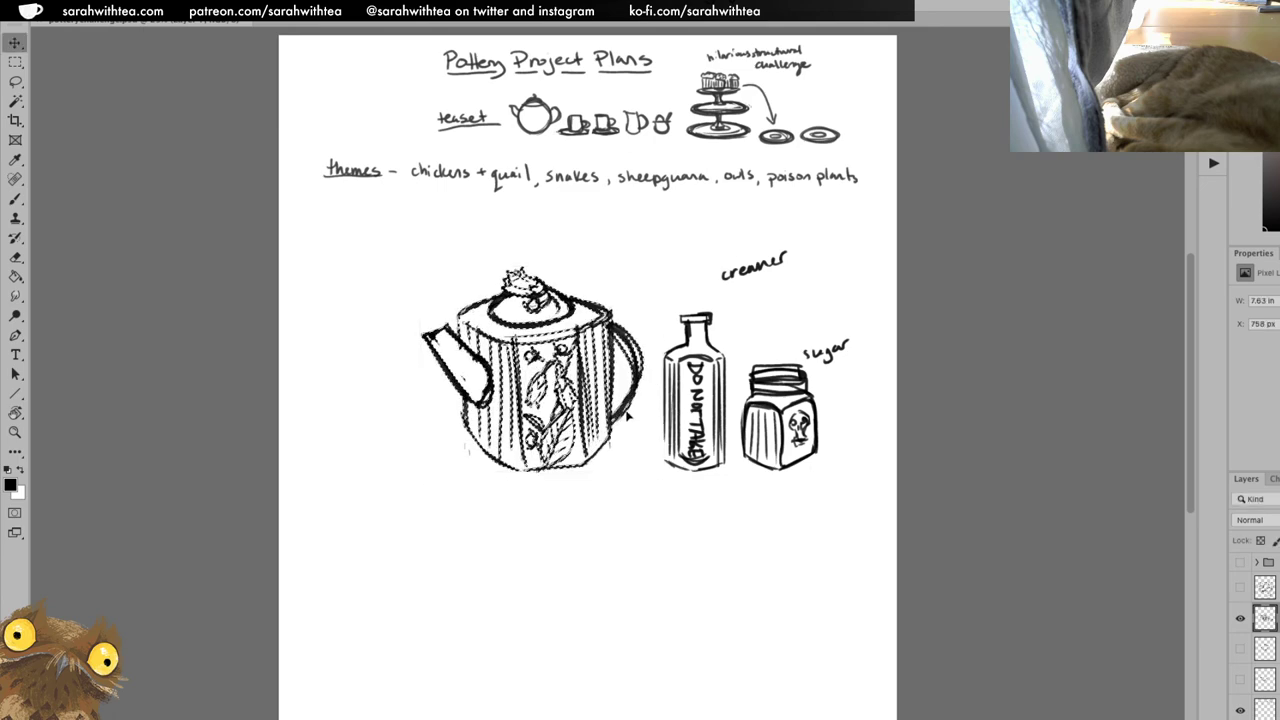
{"action": "key", "text": "ctrl"}
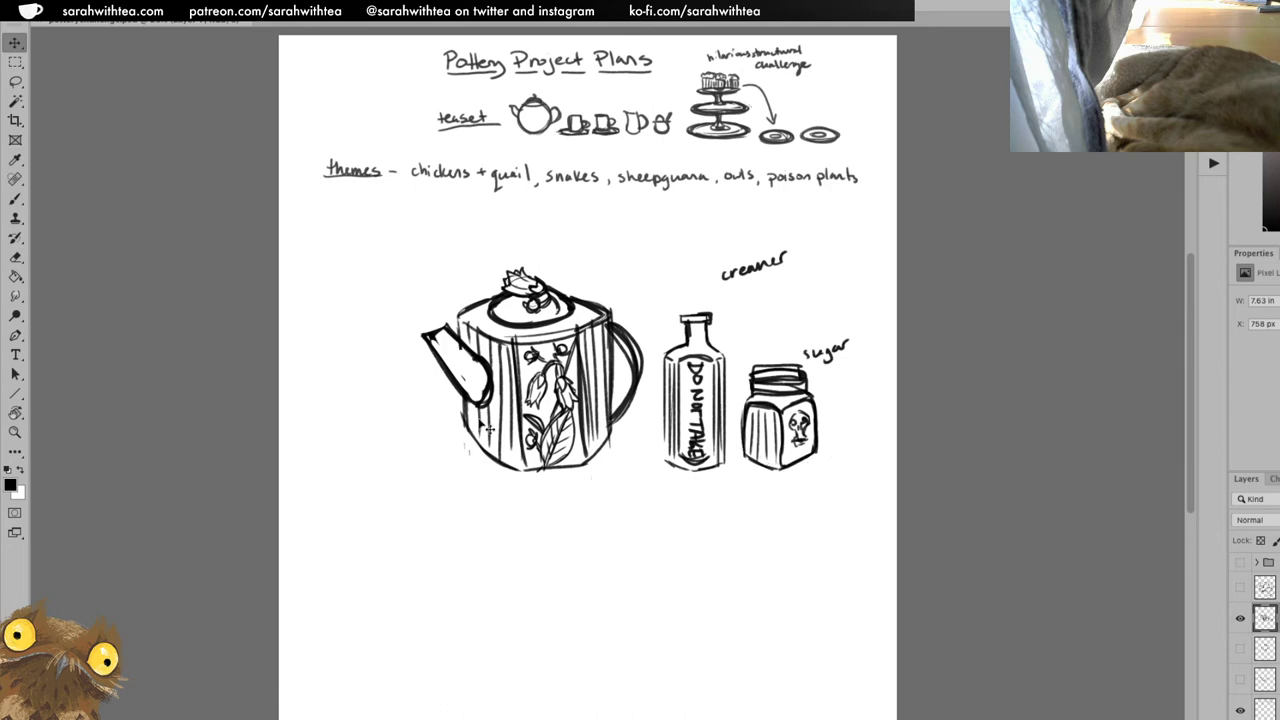
Sketch a hexagonal cup below the teapot with a six-sided opening and straight vertical facet edges.
{"action": "key", "text": "z"}
{"action": "mouse_move", "coordinate": [429, 423]}
{"action": "left_mouse_down"}
{"action": "mouse_move", "coordinate": [551, 408]}
{"action": "mouse_move", "coordinate": [711, 346]}
{"action": "left_mouse_up"}
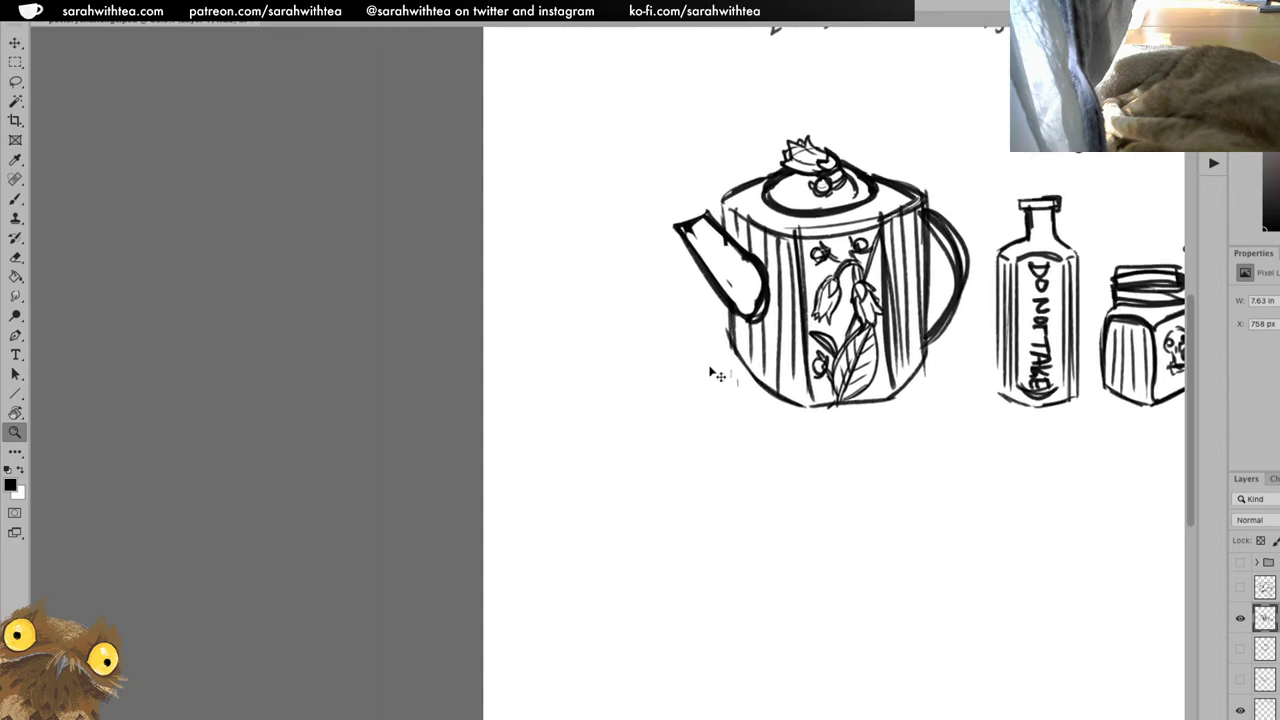
{"action": "key", "text": "b"}
{"action": "mouse_move", "coordinate": [639, 493]}
{"action": "left_mouse_down"}
{"action": "mouse_move", "coordinate": [640, 574]}
{"action": "mouse_move", "coordinate": [666, 600]}
{"action": "mouse_move", "coordinate": [670, 496]}
{"action": "mouse_move", "coordinate": [670, 598]}
{"action": "mouse_move", "coordinate": [711, 590]}
{"action": "mouse_move", "coordinate": [715, 495]}
{"action": "left_mouse_up"}
{"action": "left_click_drag", "start_coordinate": [714, 604], "coordinate": [740, 545]}
{"action": "mouse_move", "coordinate": [715, 492]}
{"action": "left_mouse_down"}
{"action": "mouse_move", "coordinate": [637, 474]}
{"action": "mouse_move", "coordinate": [718, 462]}
{"action": "mouse_move", "coordinate": [736, 479]}
{"action": "mouse_move", "coordinate": [736, 578]}
{"action": "mouse_move", "coordinate": [712, 604]}
{"action": "left_mouse_up"}
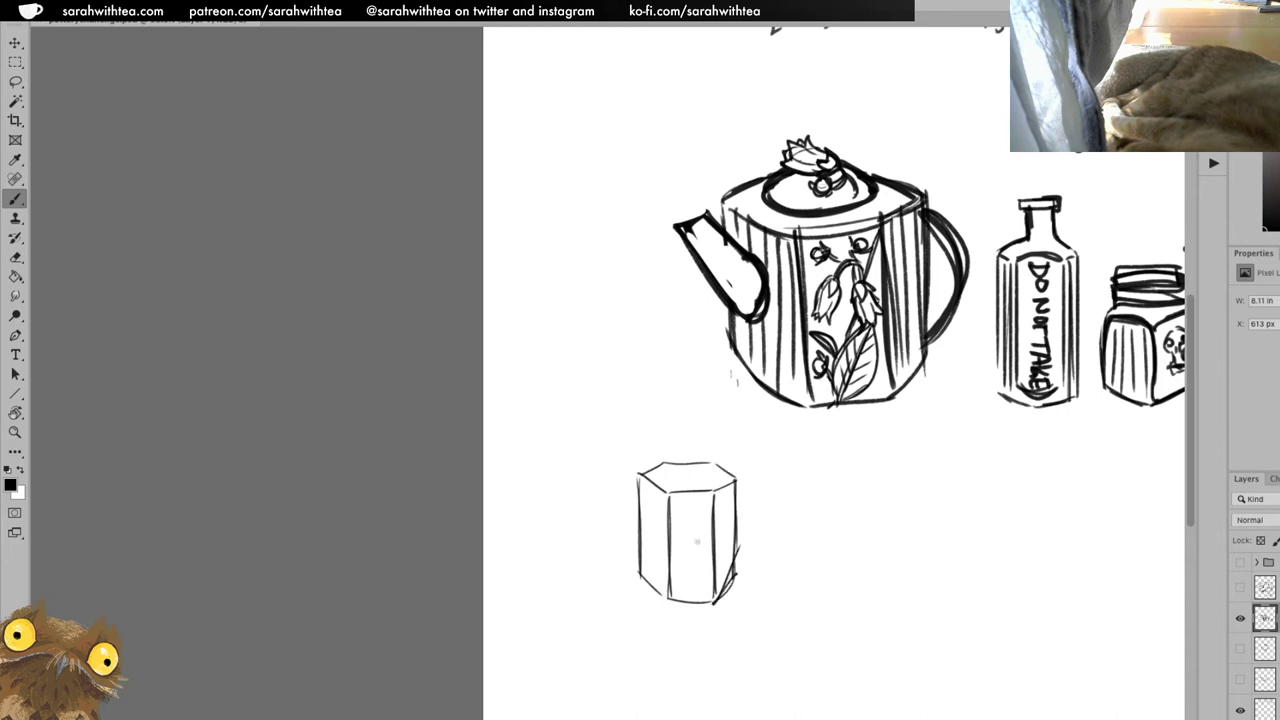
Add an inner rim line to the hexagonal cup and vertical ridges on its two side facets.
{"action": "mouse_move", "coordinate": [646, 484]}
{"action": "left_mouse_down"}
{"action": "mouse_move", "coordinate": [650, 566]}
{"action": "mouse_move", "coordinate": [663, 510]}
{"action": "mouse_move", "coordinate": [665, 592]}
{"action": "left_mouse_up"}
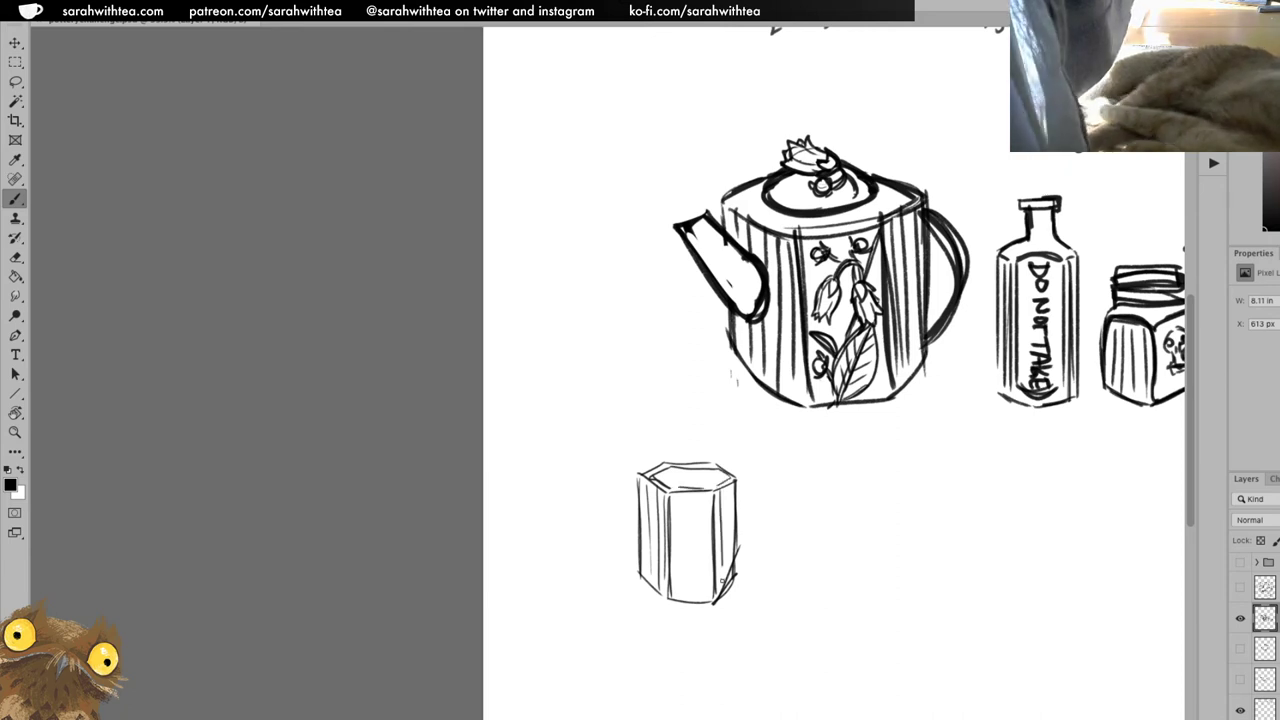
{"action": "left_click_drag", "start_coordinate": [641, 478], "coordinate": [734, 479]}
{"action": "left_click_drag", "start_coordinate": [729, 482], "coordinate": [729, 578]}
Draw a wide oval saucer with a double rim line around the base of the hexagonal cup.
{"action": "mouse_move", "coordinate": [626, 564]}
{"action": "left_mouse_down"}
{"action": "mouse_move", "coordinate": [621, 575]}
{"action": "mouse_move", "coordinate": [758, 612]}
{"action": "left_mouse_up"}
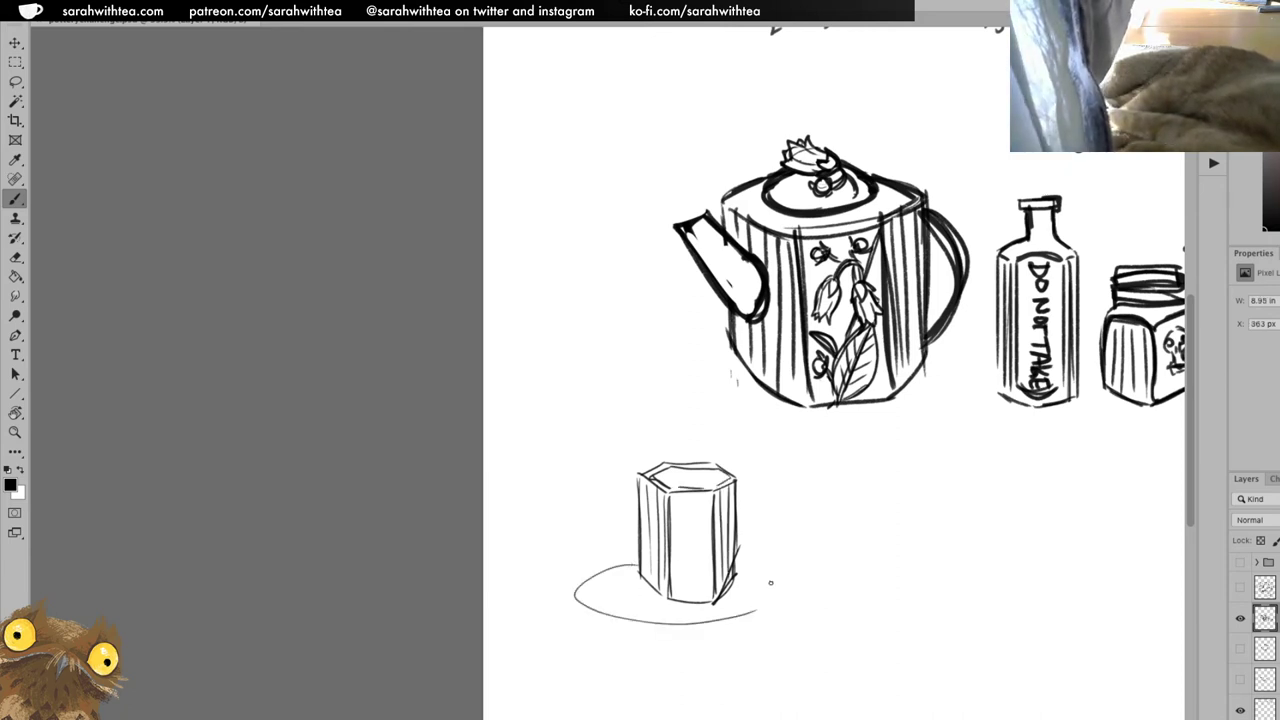
{"action": "mouse_move", "coordinate": [735, 566]}
{"action": "left_mouse_down"}
{"action": "mouse_move", "coordinate": [741, 618]}
{"action": "mouse_move", "coordinate": [580, 592]}
{"action": "left_mouse_up"}
{"action": "left_click_drag", "start_coordinate": [640, 562], "coordinate": [590, 572]}
{"action": "left_click_drag", "start_coordinate": [580, 598], "coordinate": [746, 622]}
{"action": "left_click_drag", "start_coordinate": [730, 562], "coordinate": [802, 602]}
{"action": "left_click_drag", "start_coordinate": [790, 612], "coordinate": [624, 624]}
{"action": "mouse_move", "coordinate": [634, 560]}
{"action": "left_mouse_down"}
{"action": "mouse_move", "coordinate": [573, 579]}
{"action": "mouse_move", "coordinate": [794, 602]}
{"action": "left_mouse_up"}
{"action": "left_click_drag", "start_coordinate": [730, 558], "coordinate": [798, 594]}
{"action": "left_click_drag", "start_coordinate": [798, 592], "coordinate": [750, 616]}
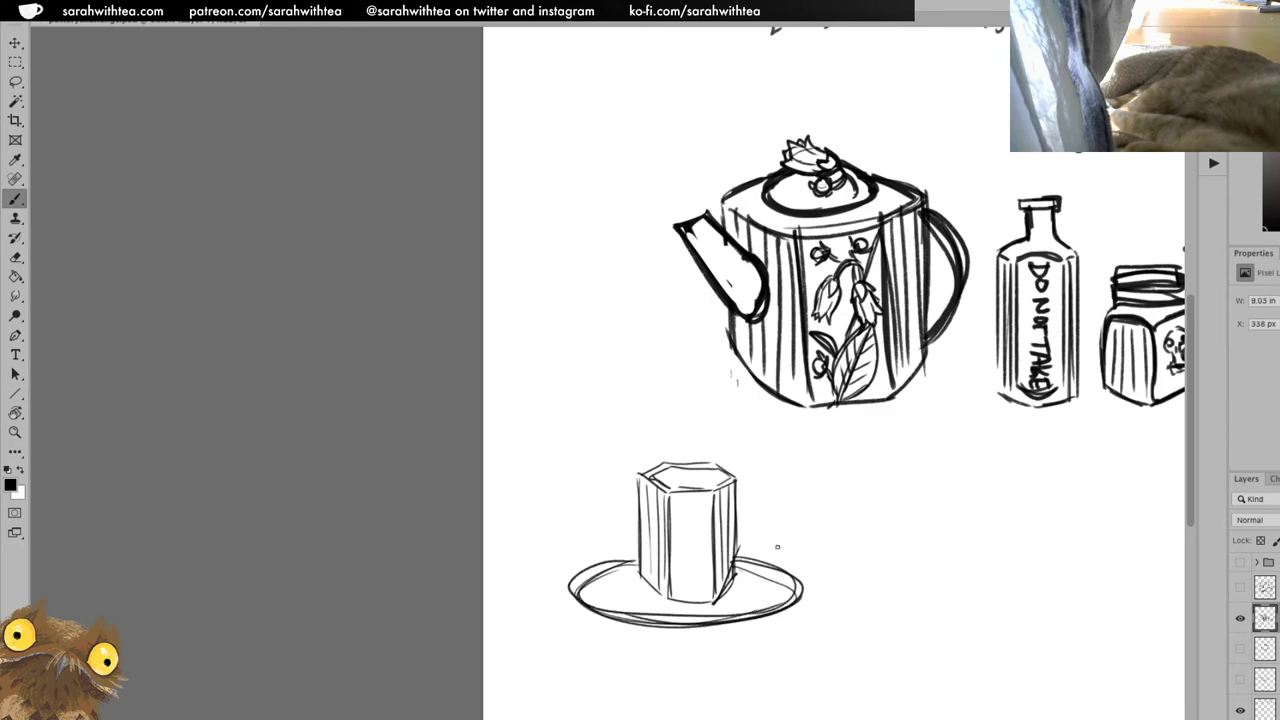
Rotate the canvas view and erase the oval saucer around the cup.
{"action": "left_click_drag", "start_coordinate": [880, 508], "coordinate": [891, 245]}
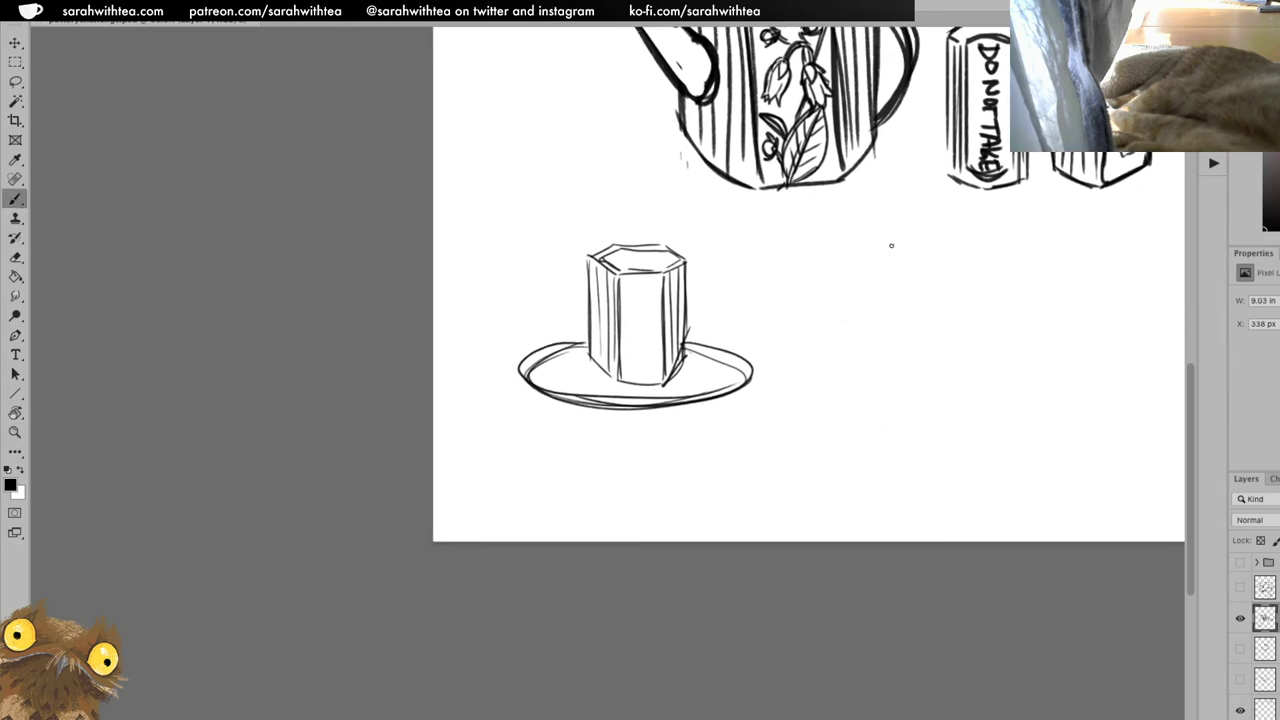
{"action": "key", "text": "r"}
{"action": "mouse_move", "coordinate": [852, 330]}
{"action": "left_mouse_down"}
{"action": "mouse_move", "coordinate": [937, 274]}
{"action": "mouse_move", "coordinate": [763, 123]}
{"action": "mouse_move", "coordinate": [846, 172]}
{"action": "left_mouse_up"}
{"action": "key", "text": "e"}
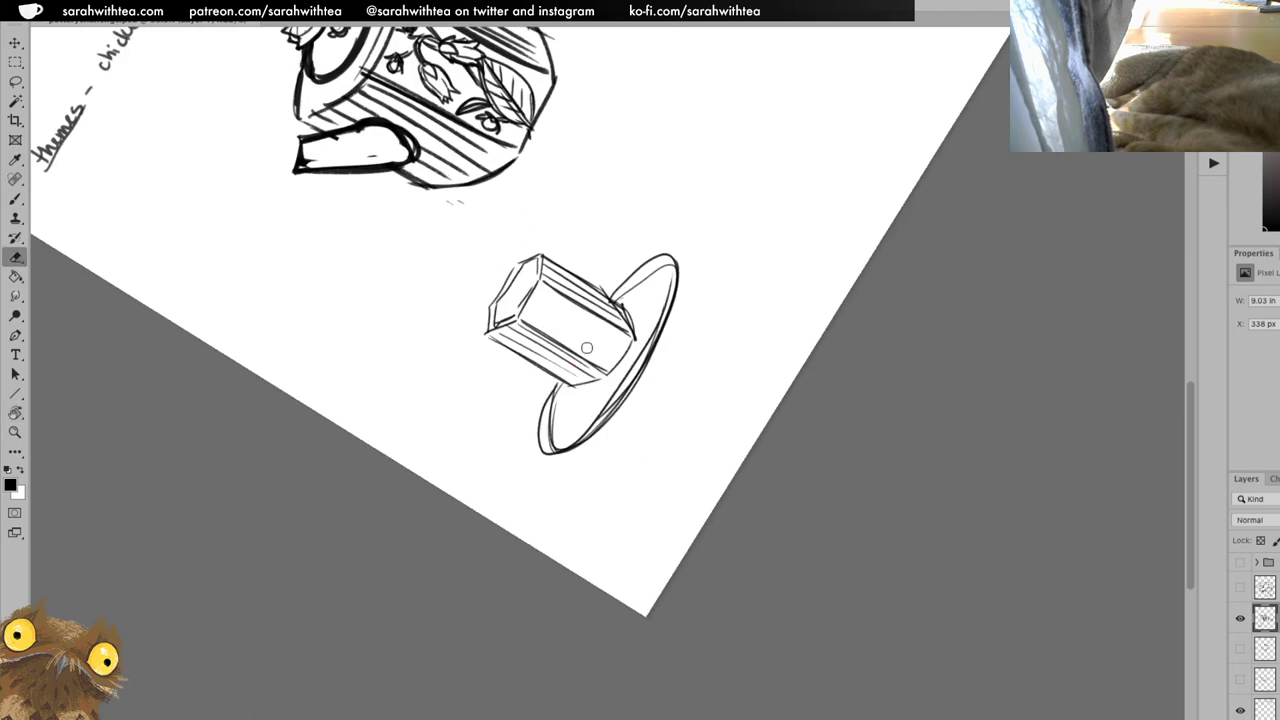
{"action": "mouse_move", "coordinate": [536, 441]}
{"action": "left_mouse_down"}
{"action": "mouse_move", "coordinate": [580, 452]}
{"action": "mouse_move", "coordinate": [621, 387]}
{"action": "mouse_move", "coordinate": [655, 265]}
{"action": "mouse_move", "coordinate": [668, 287]}
{"action": "mouse_move", "coordinate": [661, 262]}
{"action": "mouse_move", "coordinate": [632, 277]}
{"action": "mouse_move", "coordinate": [643, 252]}
{"action": "mouse_move", "coordinate": [657, 316]}
{"action": "mouse_move", "coordinate": [656, 286]}
{"action": "mouse_move", "coordinate": [614, 285]}
{"action": "mouse_move", "coordinate": [664, 284]}
{"action": "mouse_move", "coordinate": [651, 352]}
{"action": "mouse_move", "coordinate": [592, 431]}
{"action": "mouse_move", "coordinate": [659, 373]}
{"action": "mouse_move", "coordinate": [551, 456]}
{"action": "mouse_move", "coordinate": [559, 393]}
{"action": "mouse_move", "coordinate": [554, 464]}
{"action": "mouse_move", "coordinate": [620, 284]}
{"action": "mouse_move", "coordinate": [592, 281]}
{"action": "mouse_move", "coordinate": [647, 281]}
{"action": "left_mouse_up"}
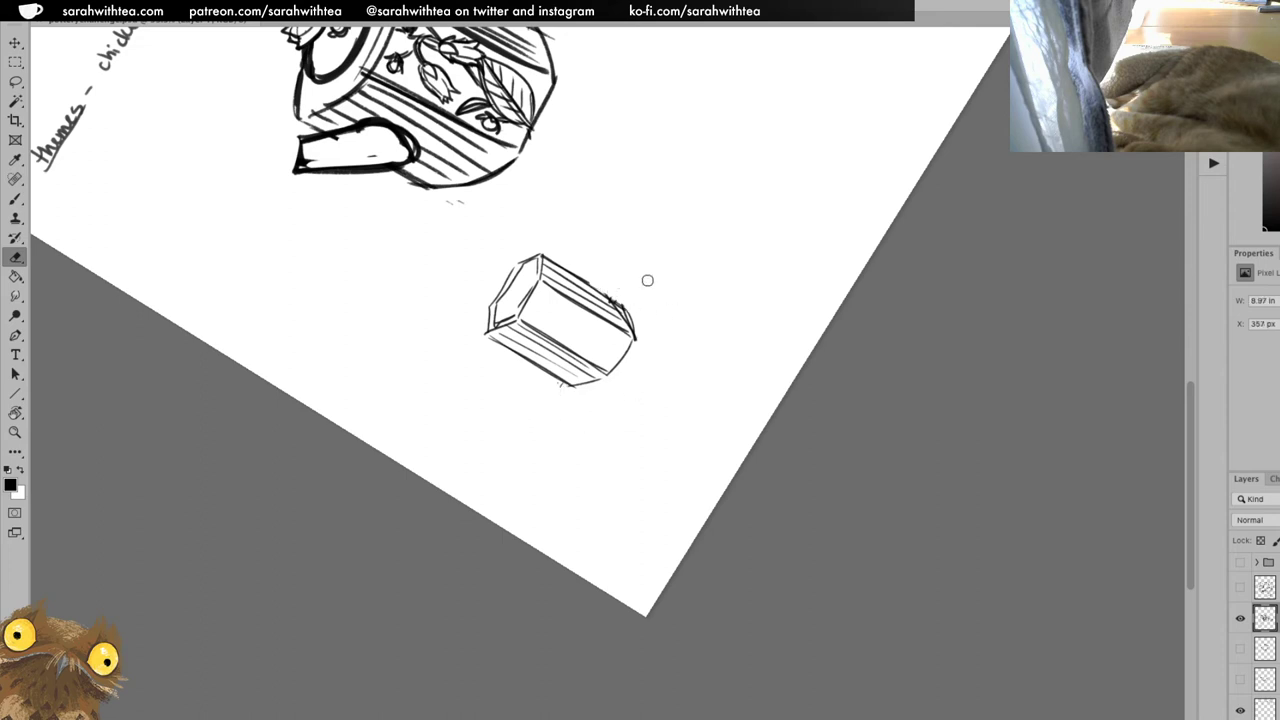
Try an angular, faceted saucer outline around the cup's base.
{"action": "key", "text": "b"}
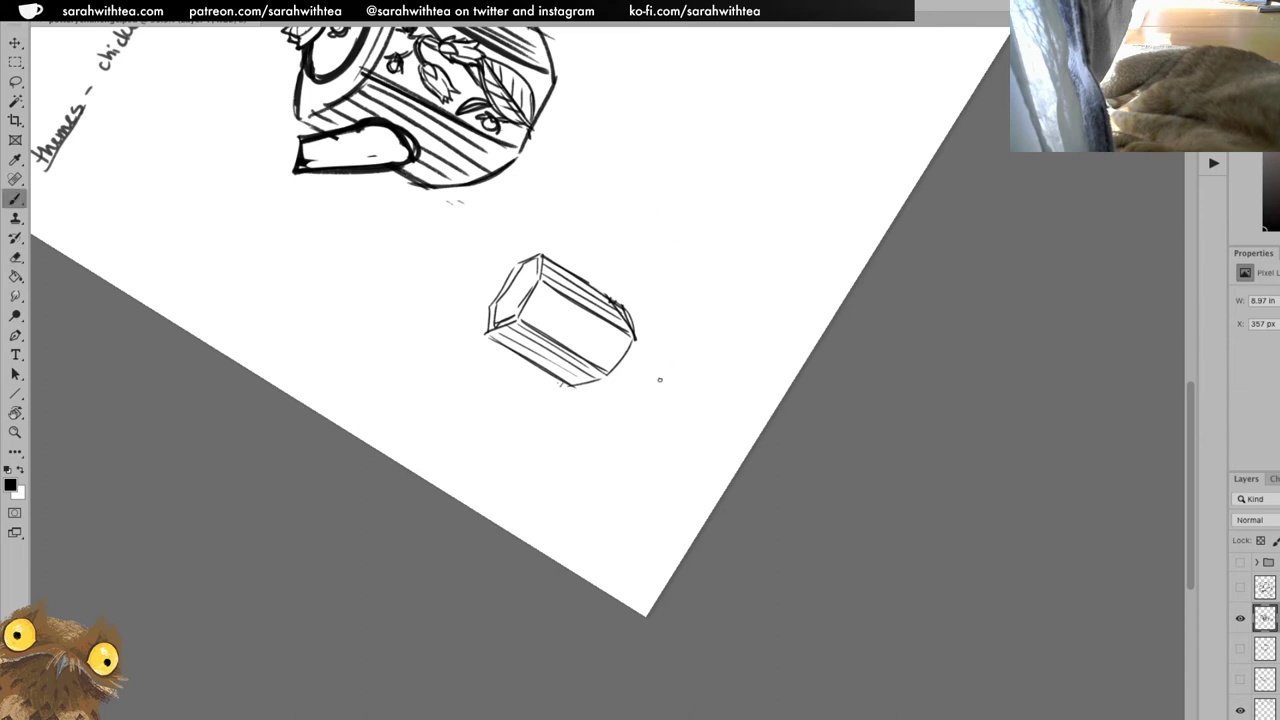
{"action": "mouse_move", "coordinate": [677, 346]}
{"action": "left_mouse_down"}
{"action": "mouse_move", "coordinate": [641, 411]}
{"action": "mouse_move", "coordinate": [589, 432]}
{"action": "mouse_move", "coordinate": [636, 410]}
{"action": "left_mouse_up"}
{"action": "mouse_move", "coordinate": [556, 442]}
{"action": "left_mouse_down"}
{"action": "mouse_move", "coordinate": [648, 408]}
{"action": "mouse_move", "coordinate": [539, 394]}
{"action": "left_mouse_up"}
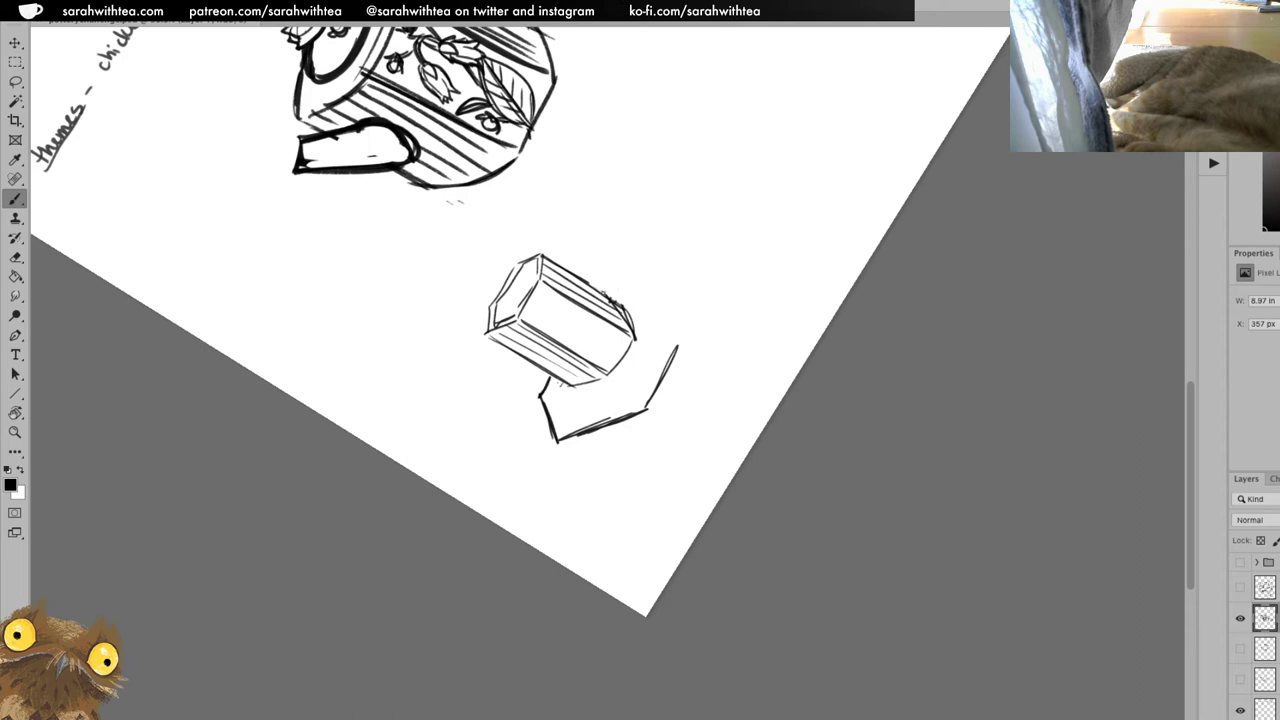
{"action": "mouse_move", "coordinate": [604, 292]}
{"action": "left_mouse_down"}
{"action": "mouse_move", "coordinate": [658, 251]}
{"action": "mouse_move", "coordinate": [682, 297]}
{"action": "left_mouse_up"}
{"action": "left_click_drag", "start_coordinate": [664, 252], "coordinate": [680, 332]}
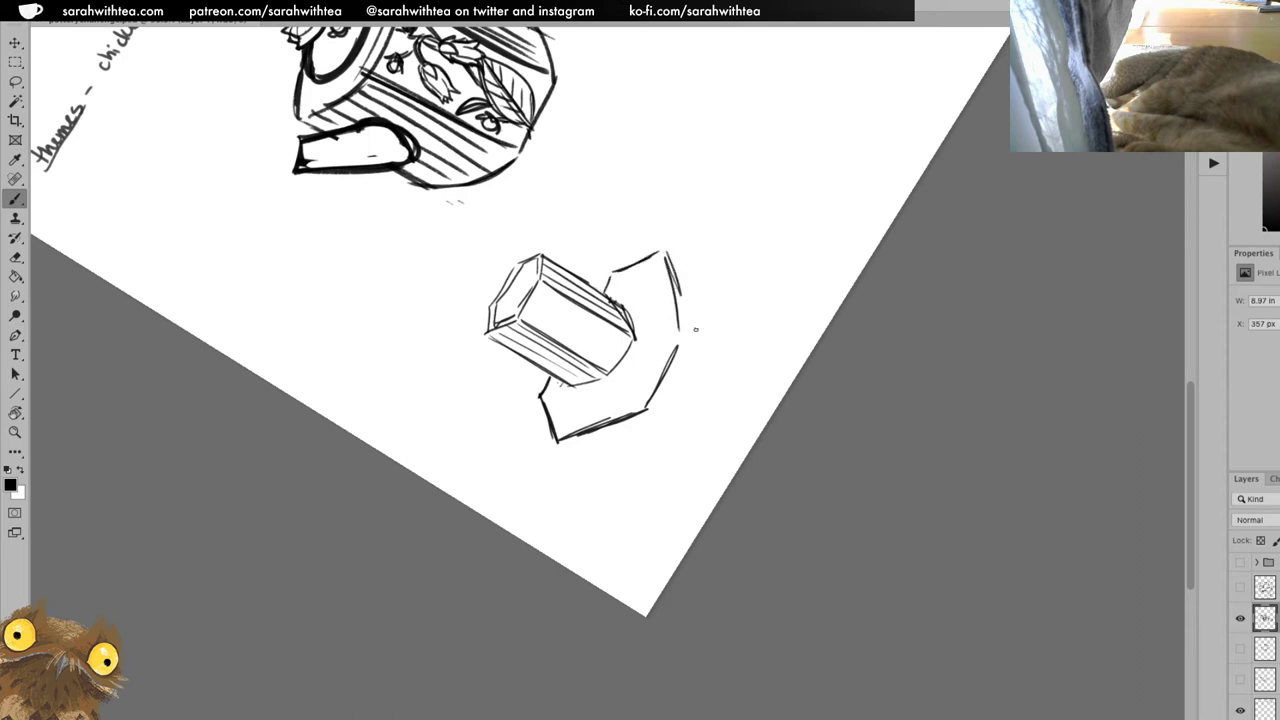
Undo all strokes of the angular saucer outline.
{"action": "key", "text": "ctrl+z"}
{"action": "key", "text": "ctrl+z"}
{"action": "key", "text": "ctrl+z"}
{"action": "key", "text": "ctrl+z"}
{"action": "key", "text": "ctrl+z"}
{"action": "key", "text": "ctrl+z"}
{"action": "key", "text": "ctrl+z"}
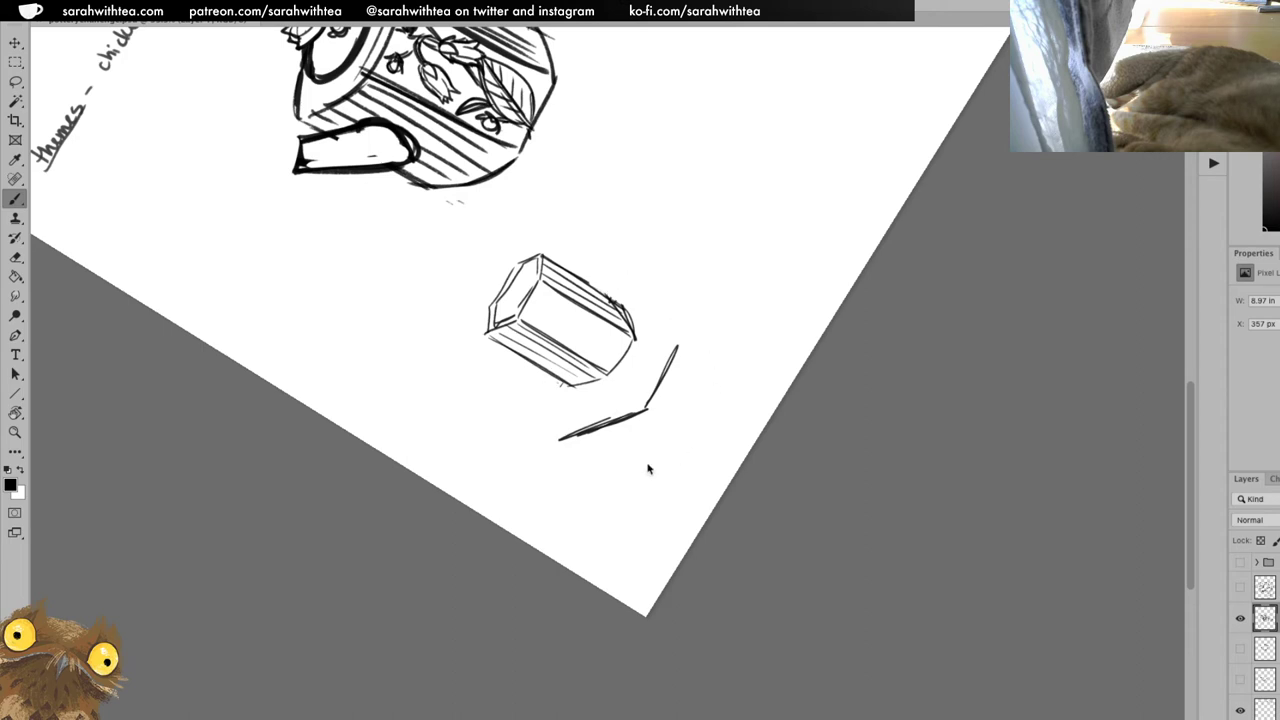
{"action": "key", "text": "ctrl+z"}
{"action": "key", "text": "ctrl+z"}
Draw an oval saucer around the cup's base with layered rim strokes, and return the canvas to its upright view.
{"action": "left_click_drag", "start_coordinate": [558, 377], "coordinate": [622, 397]}
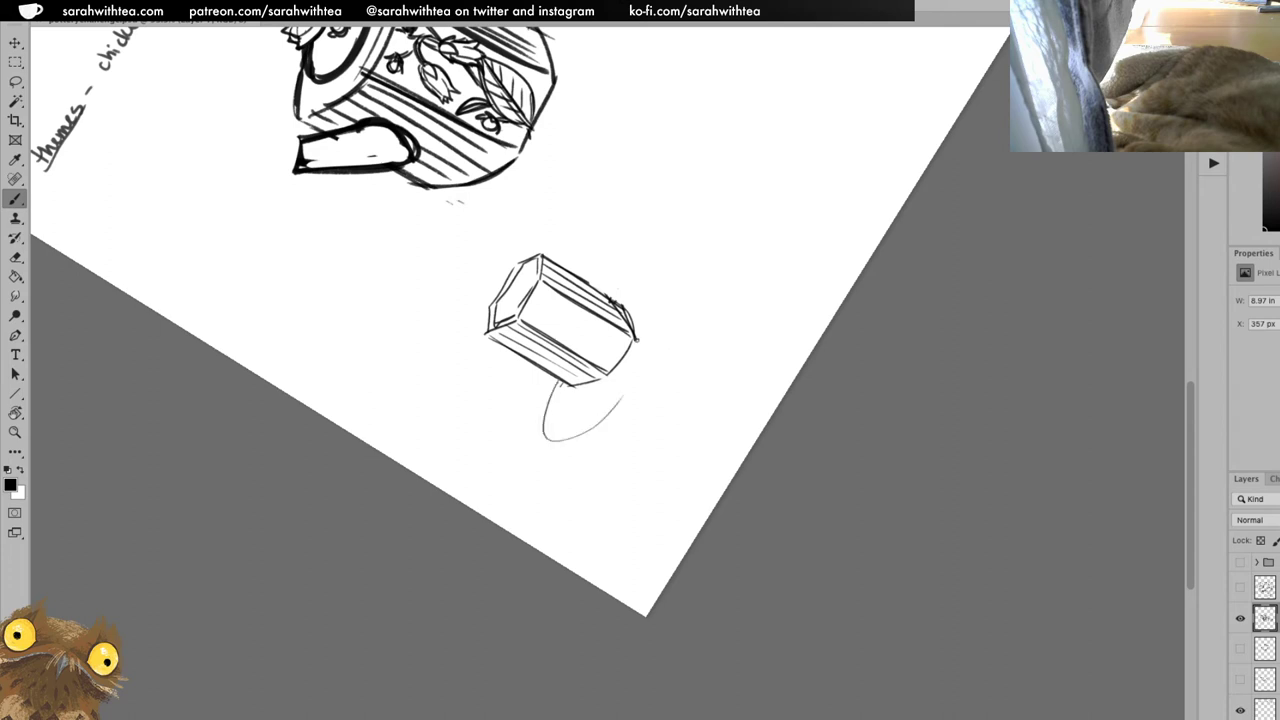
{"action": "mouse_move", "coordinate": [614, 288]}
{"action": "left_mouse_down"}
{"action": "mouse_move", "coordinate": [622, 402]}
{"action": "mouse_move", "coordinate": [548, 440]}
{"action": "mouse_move", "coordinate": [676, 324]}
{"action": "left_mouse_up"}
{"action": "mouse_move", "coordinate": [620, 405]}
{"action": "left_mouse_down"}
{"action": "mouse_move", "coordinate": [668, 265]}
{"action": "mouse_move", "coordinate": [678, 330]}
{"action": "mouse_move", "coordinate": [612, 422]}
{"action": "left_mouse_up"}
{"action": "left_click_drag", "start_coordinate": [675, 305], "coordinate": [612, 428]}
{"action": "left_click_drag", "start_coordinate": [650, 355], "coordinate": [588, 437]}
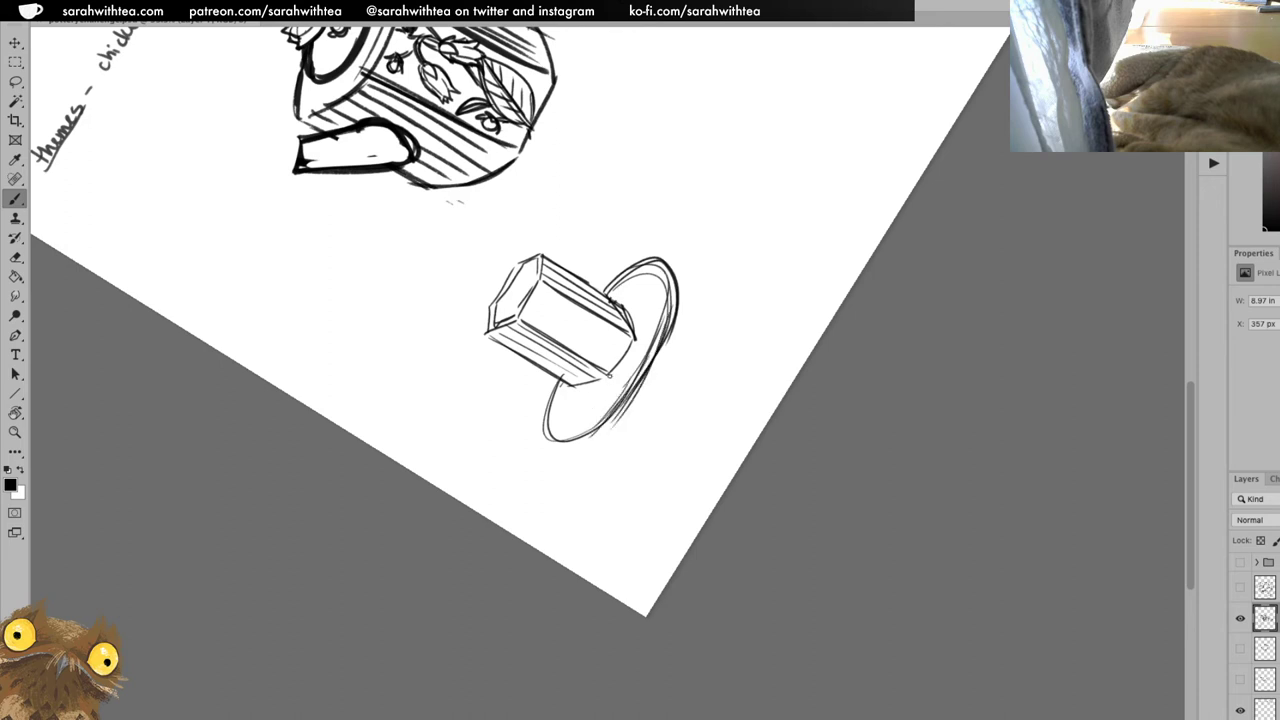
{"action": "mouse_move", "coordinate": [564, 378]}
{"action": "left_mouse_down"}
{"action": "mouse_move", "coordinate": [612, 412]}
{"action": "mouse_move", "coordinate": [550, 446]}
{"action": "left_mouse_up"}
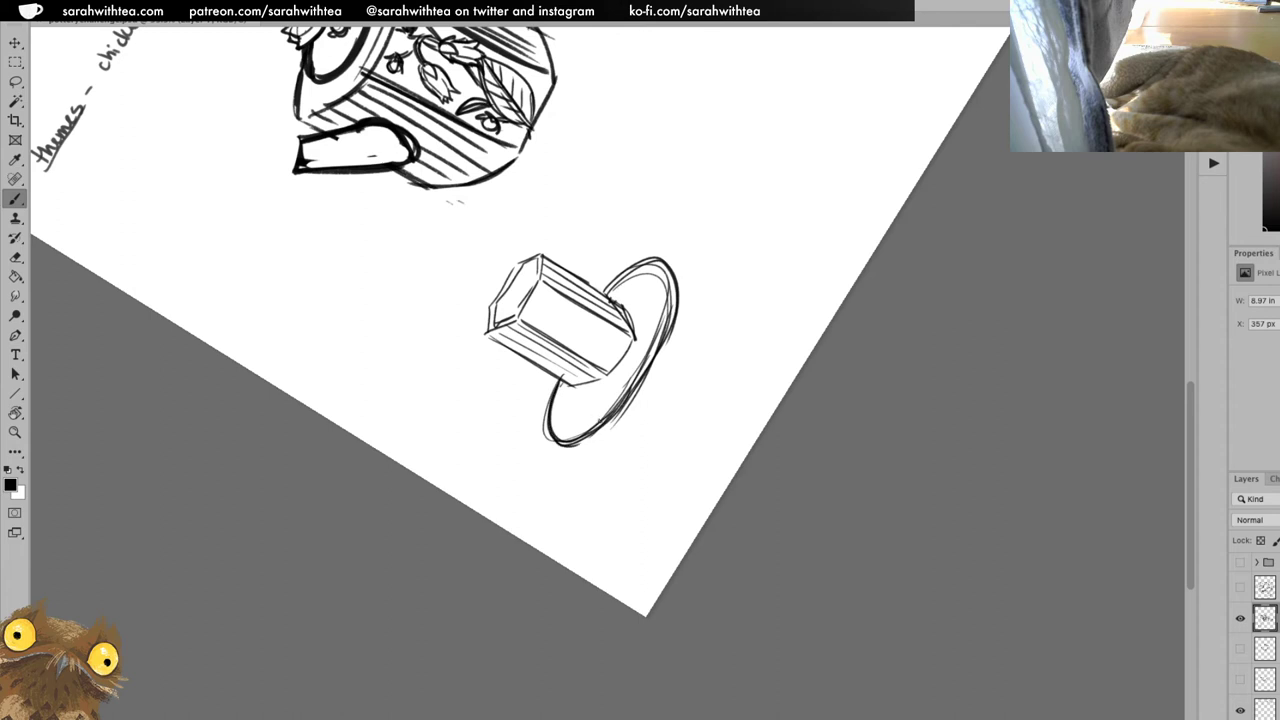
{"action": "key", "text": "Escape"}
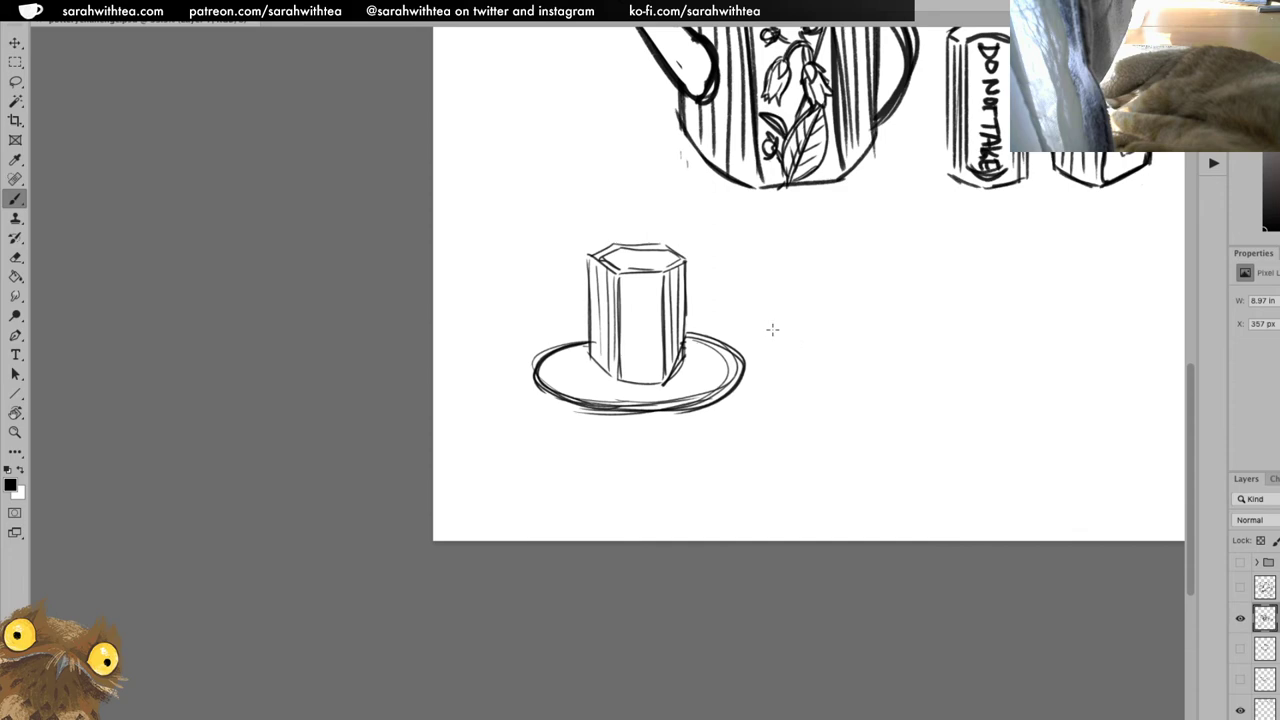
Select the cup with its saucer and place a duplicate beside it, below the creamer bottle.
{"action": "key", "text": "l"}
{"action": "mouse_move", "coordinate": [775, 395]}
{"action": "left_mouse_down"}
{"action": "mouse_move", "coordinate": [477, 343]}
{"action": "mouse_move", "coordinate": [790, 370]}
{"action": "left_mouse_up"}
{"action": "key", "text": "v"}
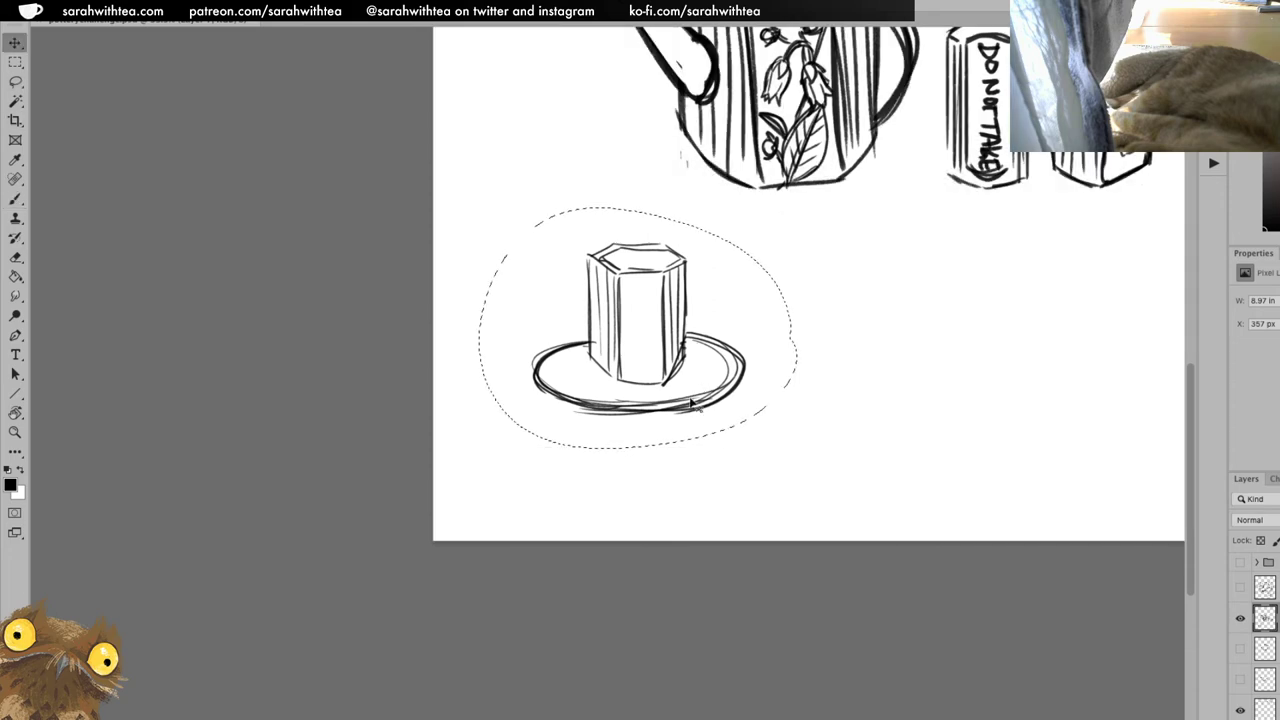
{"action": "left_click_drag", "start_coordinate": [690, 403], "coordinate": [930, 416]}
{"action": "scroll", "coordinate": [850, 430], "scroll_direction": "right", "scroll_amount": 5}
{"action": "scroll", "coordinate": [850, 430], "scroll_direction": "up", "scroll_amount": 3}
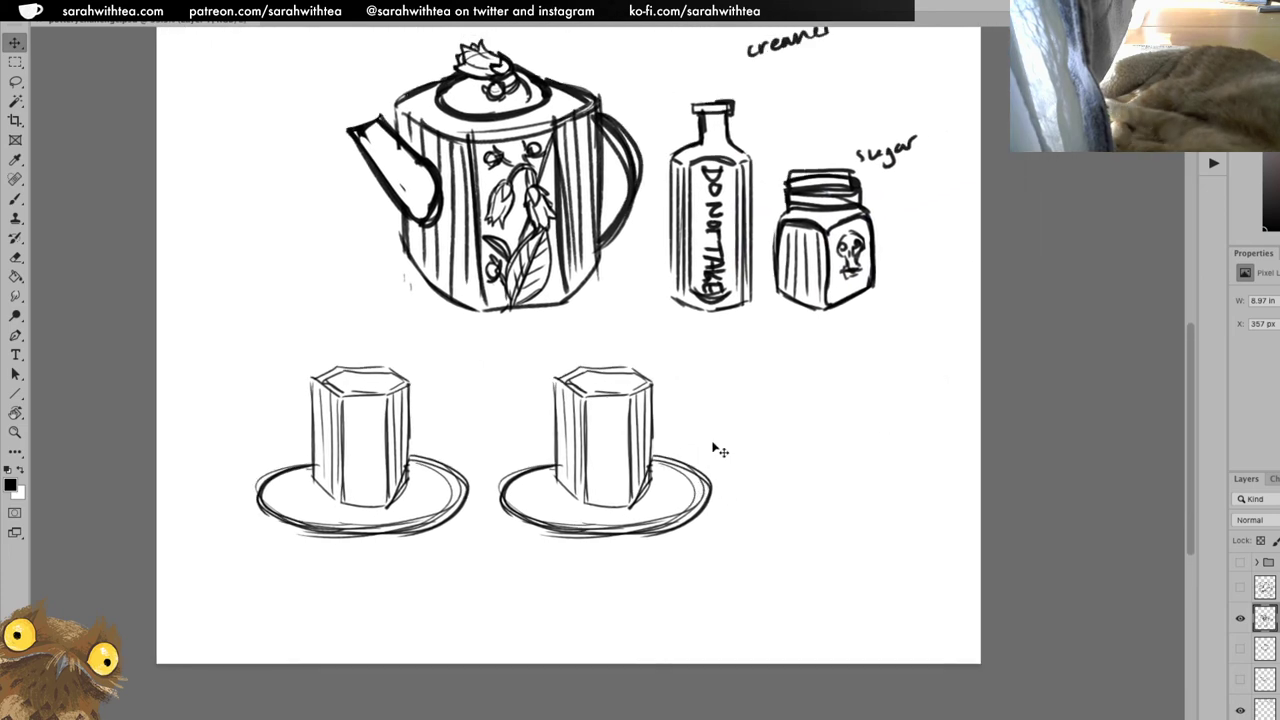
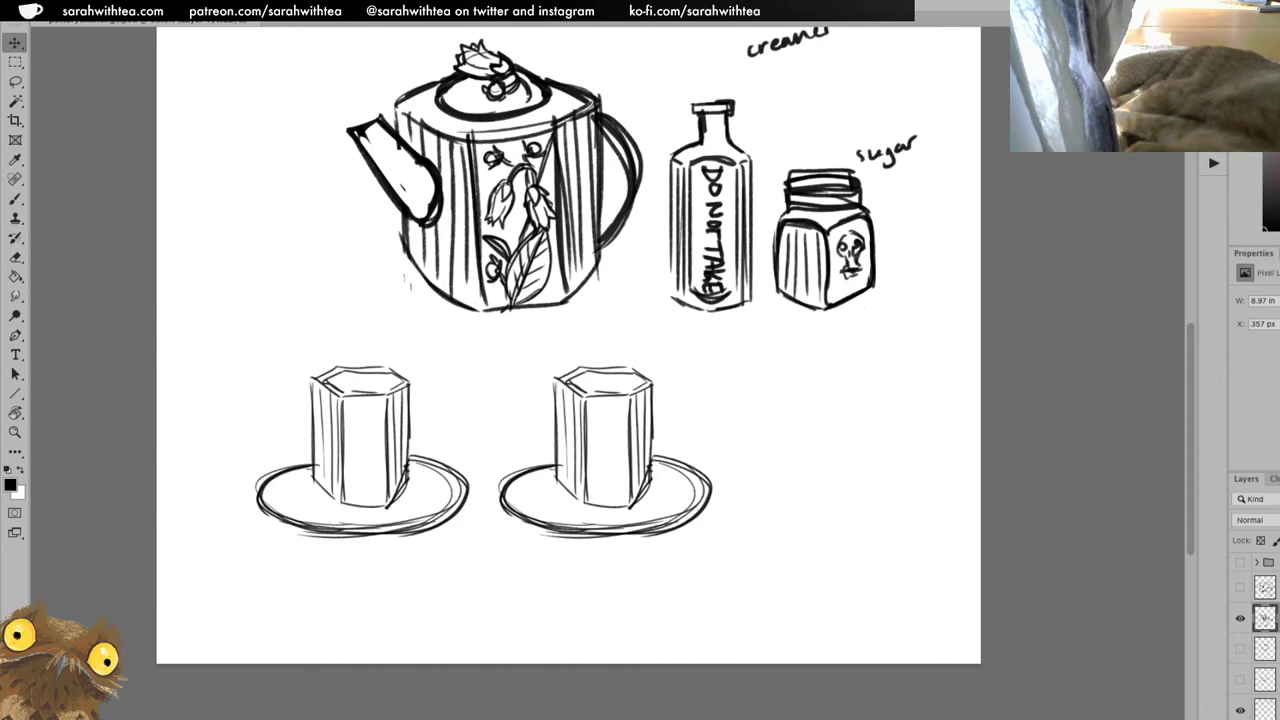
Enlarge the brush and draw a hanging sprig with three berries and two long leaves on the first cup's front panel.
{"action": "key", "text": "z"}
{"action": "left_click", "coordinate": [378, 450]}
{"action": "left_click_drag", "start_coordinate": [378, 462], "coordinate": [552, 385]}
{"action": "key", "text": "b"}
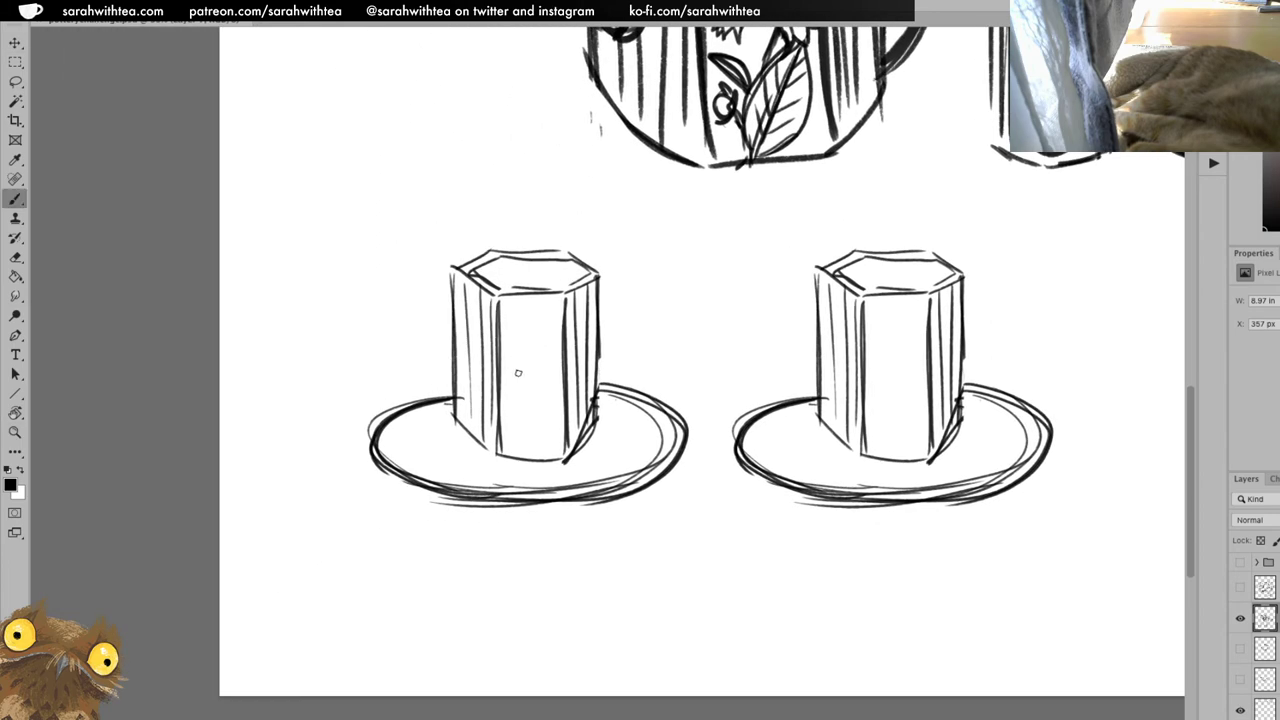
{"action": "key", "text": "bracketright"}
{"action": "key", "text": "bracketright"}
{"action": "key", "text": "bracketright"}
{"action": "mouse_move", "coordinate": [532, 367]}
{"action": "left_mouse_down"}
{"action": "mouse_move", "coordinate": [517, 437]}
{"action": "mouse_move", "coordinate": [534, 377]}
{"action": "mouse_move", "coordinate": [517, 442]}
{"action": "mouse_move", "coordinate": [539, 375]}
{"action": "mouse_move", "coordinate": [561, 427]}
{"action": "mouse_move", "coordinate": [536, 316]}
{"action": "mouse_move", "coordinate": [528, 348]}
{"action": "mouse_move", "coordinate": [522, 316]}
{"action": "mouse_move", "coordinate": [554, 331]}
{"action": "mouse_move", "coordinate": [525, 316]}
{"action": "left_mouse_up"}
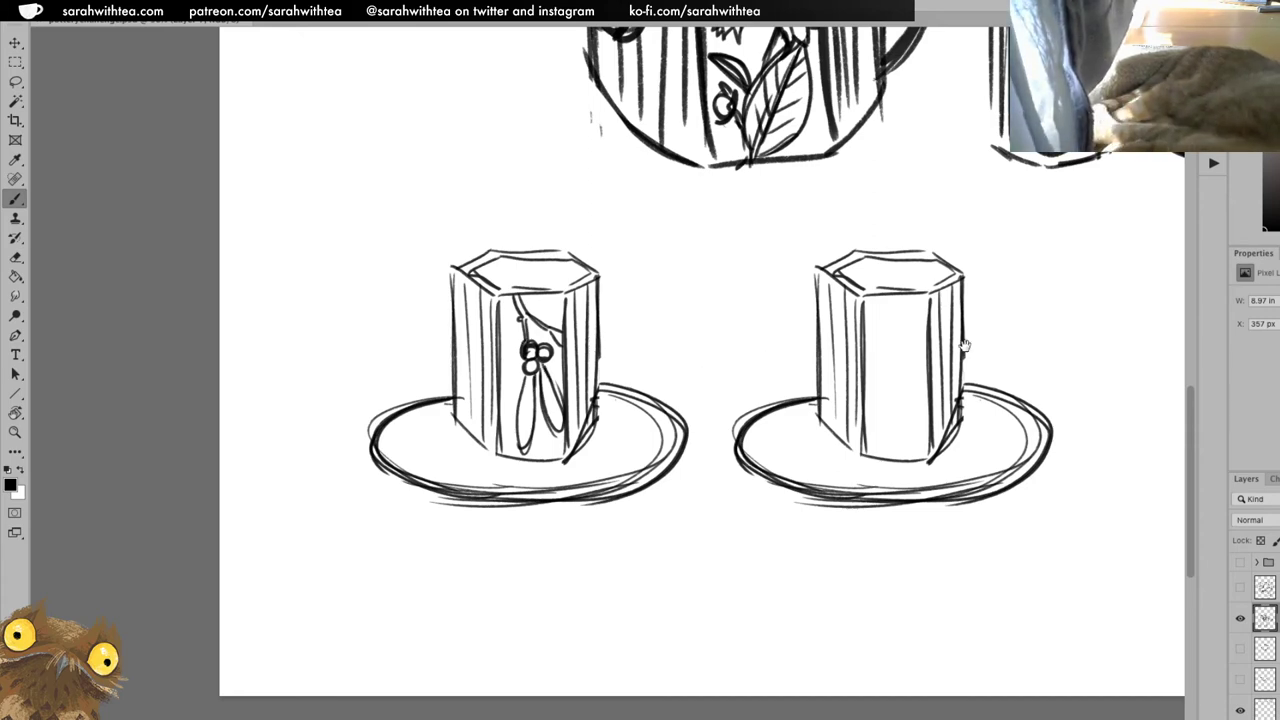
Draw two small five-petal flowers, one above the other, on the second cup's front panel.
{"action": "left_click_drag", "start_coordinate": [965, 344], "coordinate": [733, 390]}
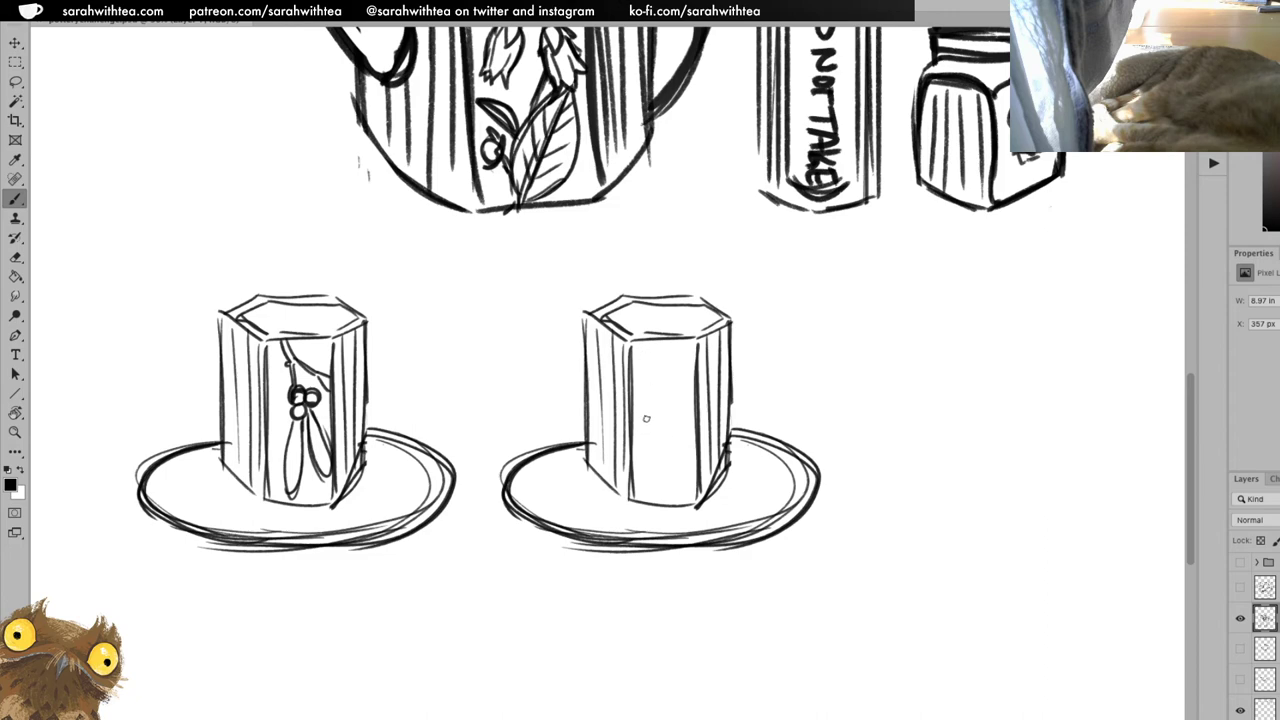
{"action": "mouse_move", "coordinate": [648, 402]}
{"action": "left_mouse_down"}
{"action": "mouse_move", "coordinate": [638, 408]}
{"action": "mouse_move", "coordinate": [658, 390]}
{"action": "mouse_move", "coordinate": [670, 408]}
{"action": "mouse_move", "coordinate": [663, 437]}
{"action": "mouse_move", "coordinate": [642, 430]}
{"action": "mouse_move", "coordinate": [662, 418]}
{"action": "left_mouse_up"}
{"action": "key", "text": "ctrl+z"}
{"action": "key", "text": "ctrl+z"}
{"action": "key", "text": "ctrl+z"}
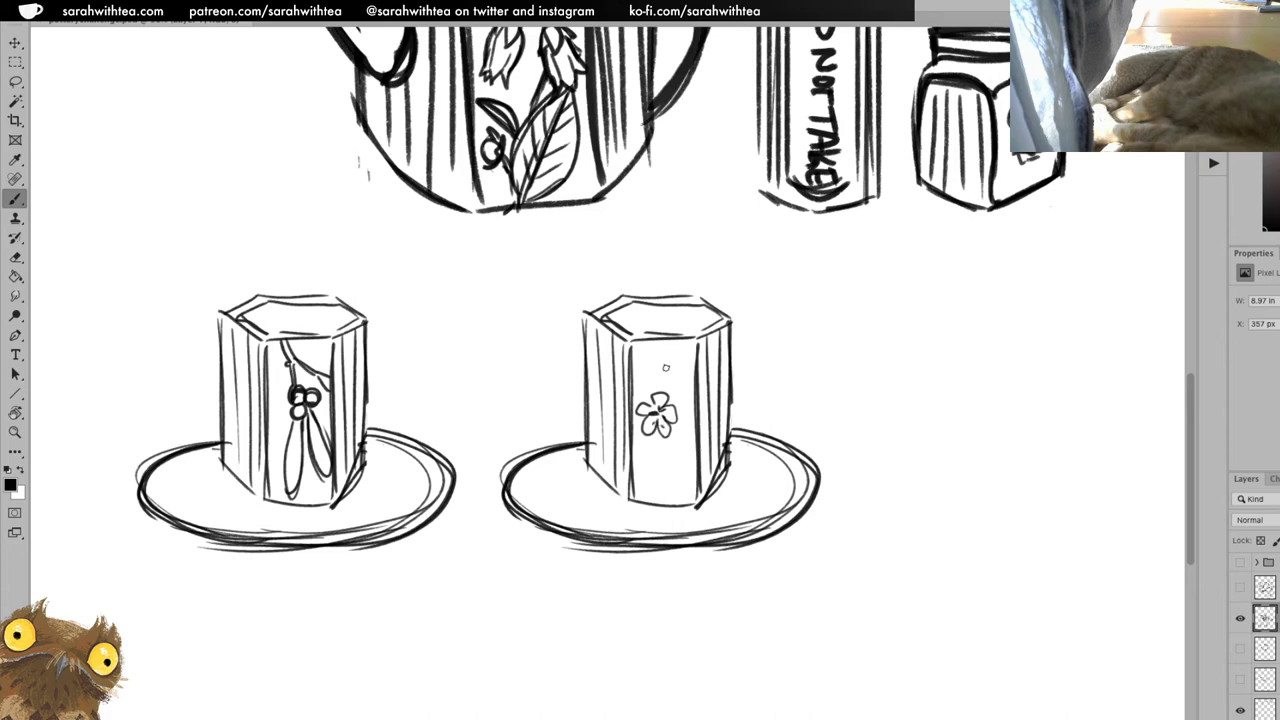
{"action": "mouse_move", "coordinate": [666, 366]}
{"action": "left_mouse_down"}
{"action": "mouse_move", "coordinate": [646, 380]}
{"action": "mouse_move", "coordinate": [692, 364]}
{"action": "mouse_move", "coordinate": [688, 384]}
{"action": "mouse_move", "coordinate": [674, 392]}
{"action": "mouse_move", "coordinate": [674, 380]}
{"action": "left_mouse_up"}
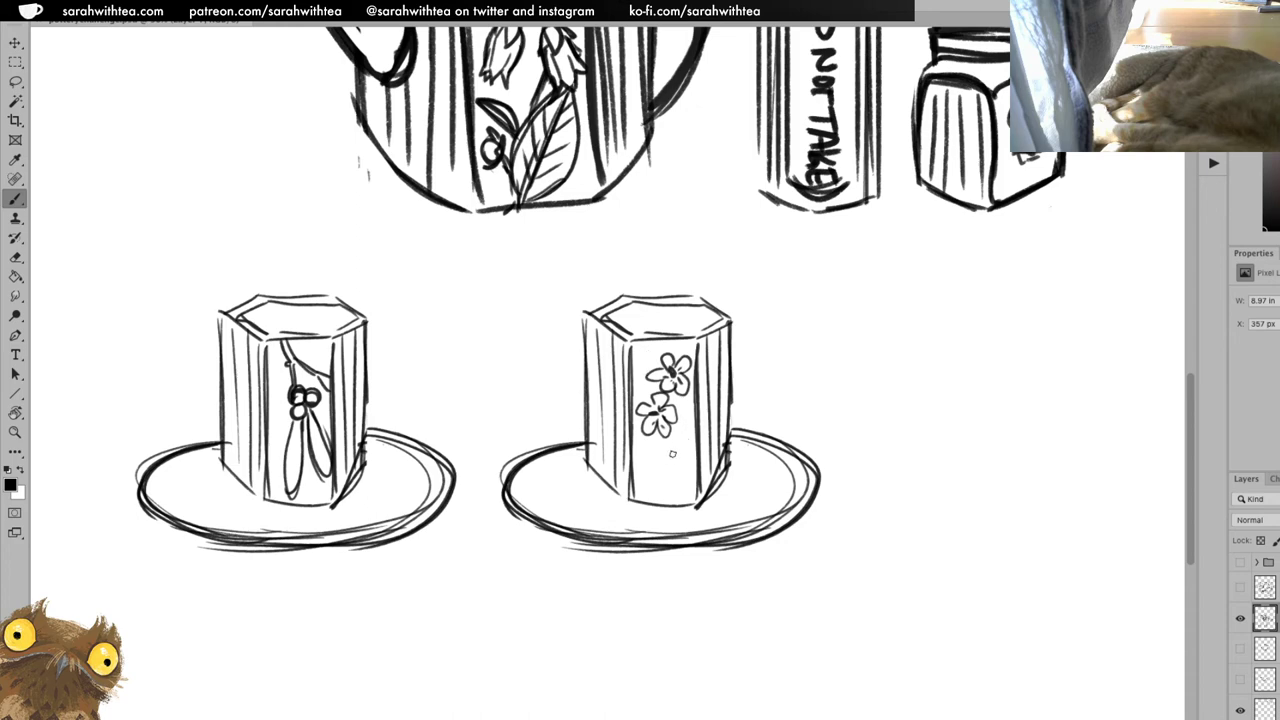
Fill the space around and below the two flowers on the second cup's panel with pointed leaves.
{"action": "mouse_move", "coordinate": [672, 454]}
{"action": "left_mouse_down"}
{"action": "mouse_move", "coordinate": [688, 430]}
{"action": "mouse_move", "coordinate": [654, 482]}
{"action": "mouse_move", "coordinate": [690, 464]}
{"action": "mouse_move", "coordinate": [654, 480]}
{"action": "left_mouse_up"}
{"action": "key", "text": "ctrl+z"}
{"action": "mouse_move", "coordinate": [684, 426]}
{"action": "left_mouse_down"}
{"action": "mouse_move", "coordinate": [668, 458]}
{"action": "mouse_move", "coordinate": [648, 462]}
{"action": "mouse_move", "coordinate": [694, 486]}
{"action": "mouse_move", "coordinate": [694, 500]}
{"action": "left_mouse_up"}
{"action": "left_click", "coordinate": [648, 388]}
{"action": "mouse_move", "coordinate": [692, 404]}
{"action": "left_mouse_down"}
{"action": "mouse_move", "coordinate": [674, 420]}
{"action": "mouse_move", "coordinate": [650, 377]}
{"action": "left_mouse_up"}
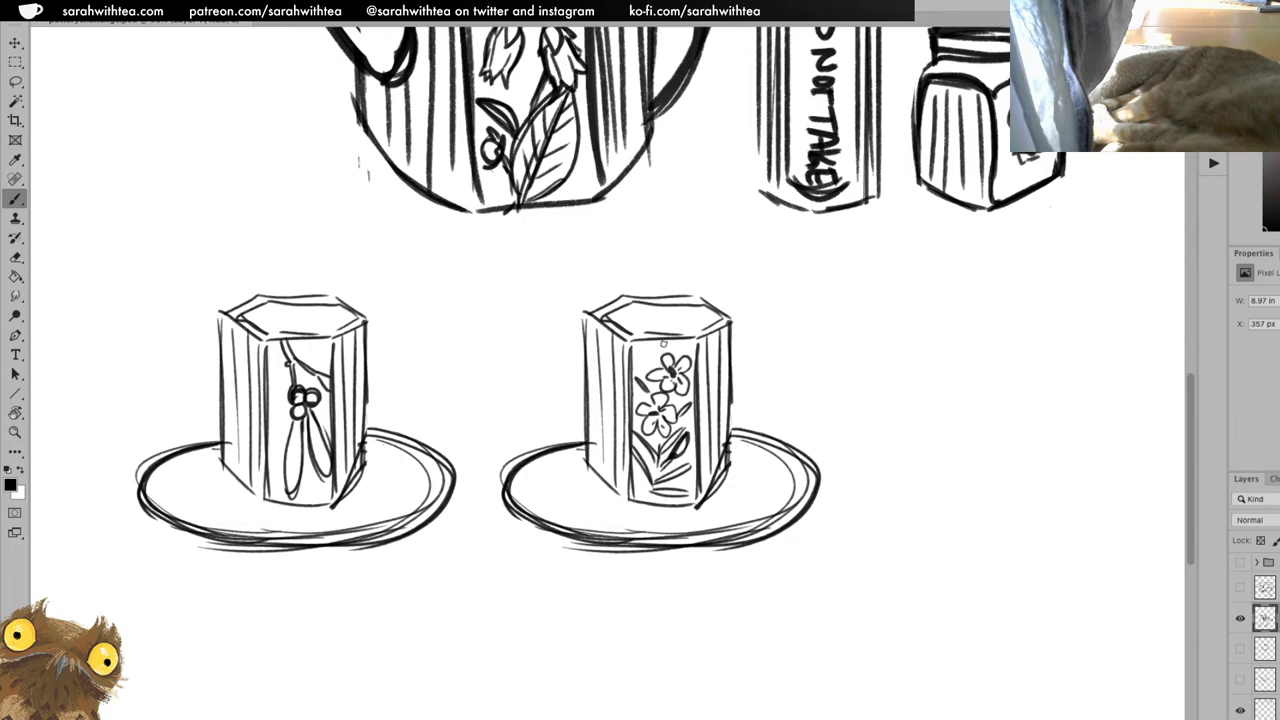
{"action": "left_click_drag", "start_coordinate": [636, 483], "coordinate": [650, 500]}
Draw a five-petal flower with a row of small pointed leaves along the front left of the second cup's saucer.
{"action": "key", "text": "z"}
{"action": "left_click", "coordinate": [790, 401], "text": "alt"}
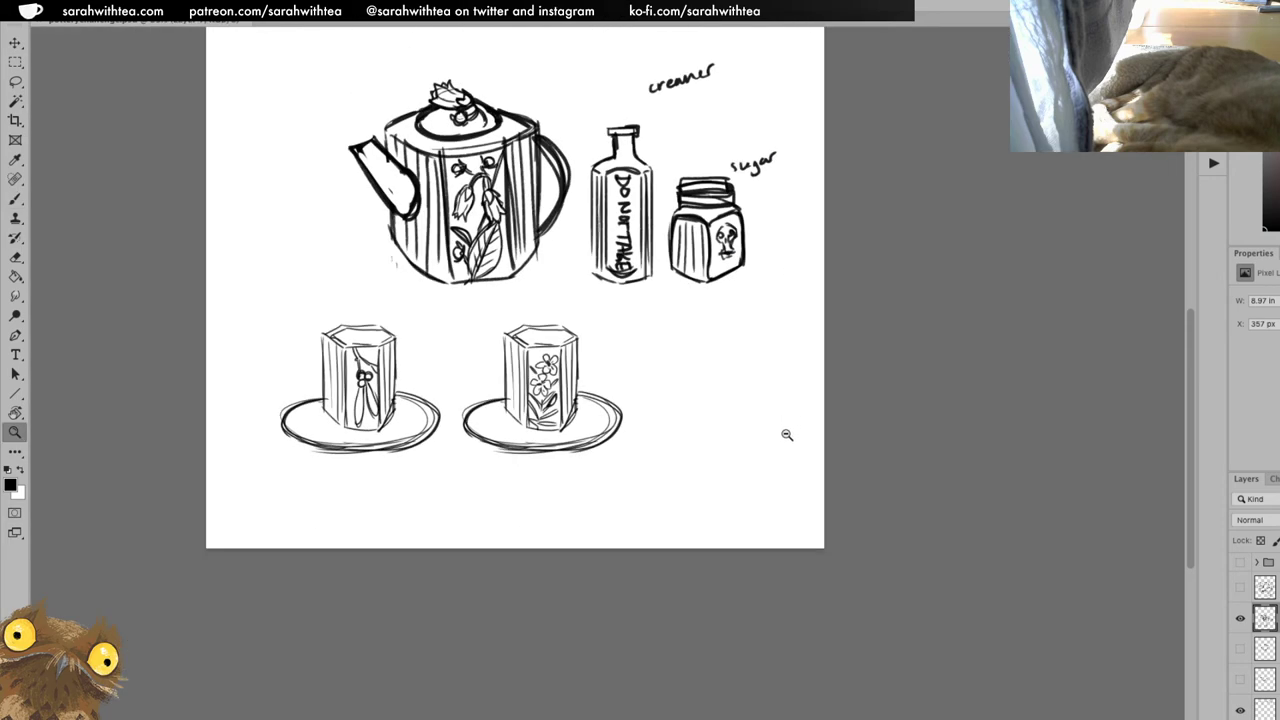
{"action": "left_click", "coordinate": [787, 435], "text": "alt"}
{"action": "scroll", "coordinate": [780, 420], "scroll_direction": "up", "scroll_amount": 3}
{"action": "scroll", "coordinate": [614, 423], "scroll_direction": "left", "scroll_amount": 5}
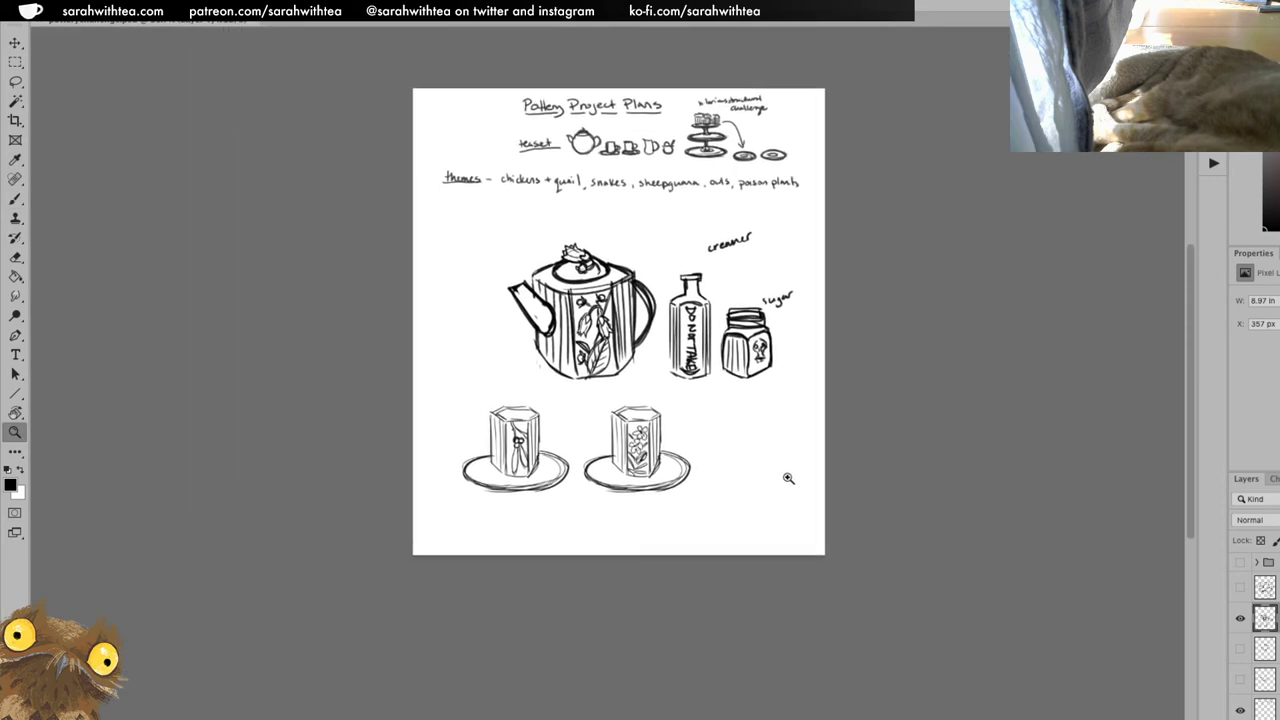
{"action": "left_click", "coordinate": [660, 488]}
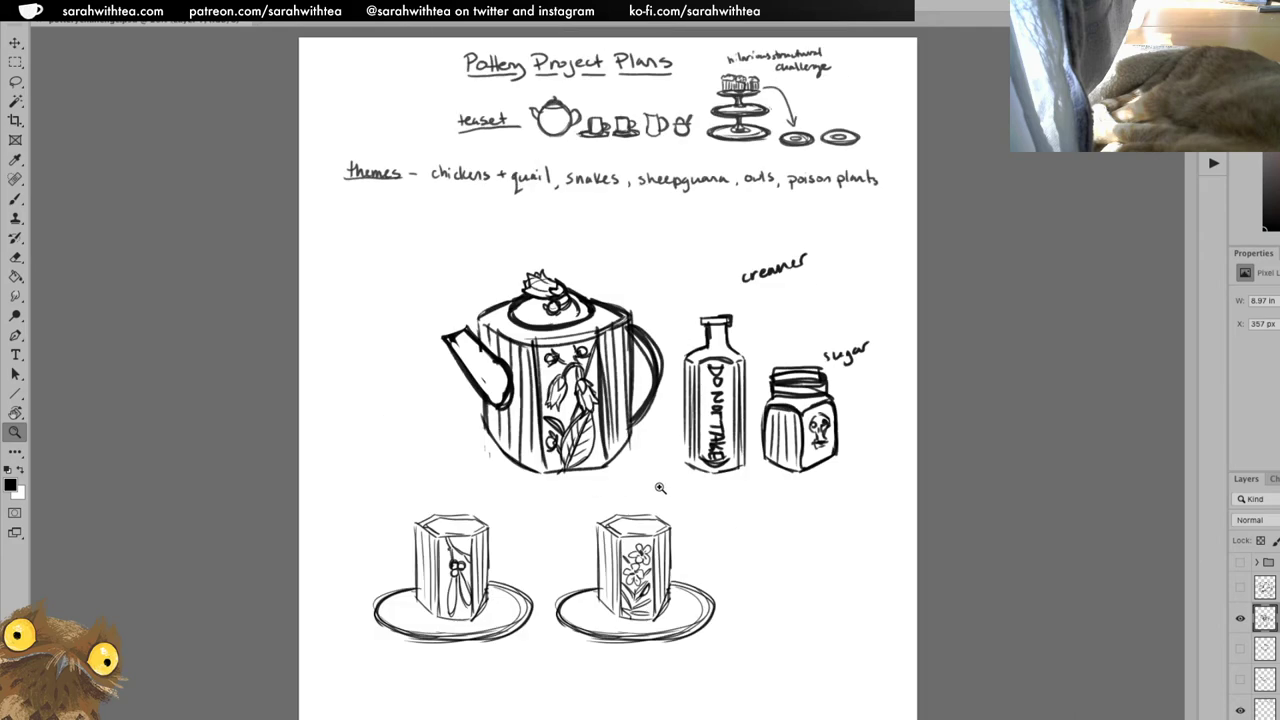
{"action": "left_click", "coordinate": [660, 488]}
{"action": "scroll", "coordinate": [700, 380], "scroll_direction": "down", "scroll_amount": 10}
{"action": "key", "text": "b"}
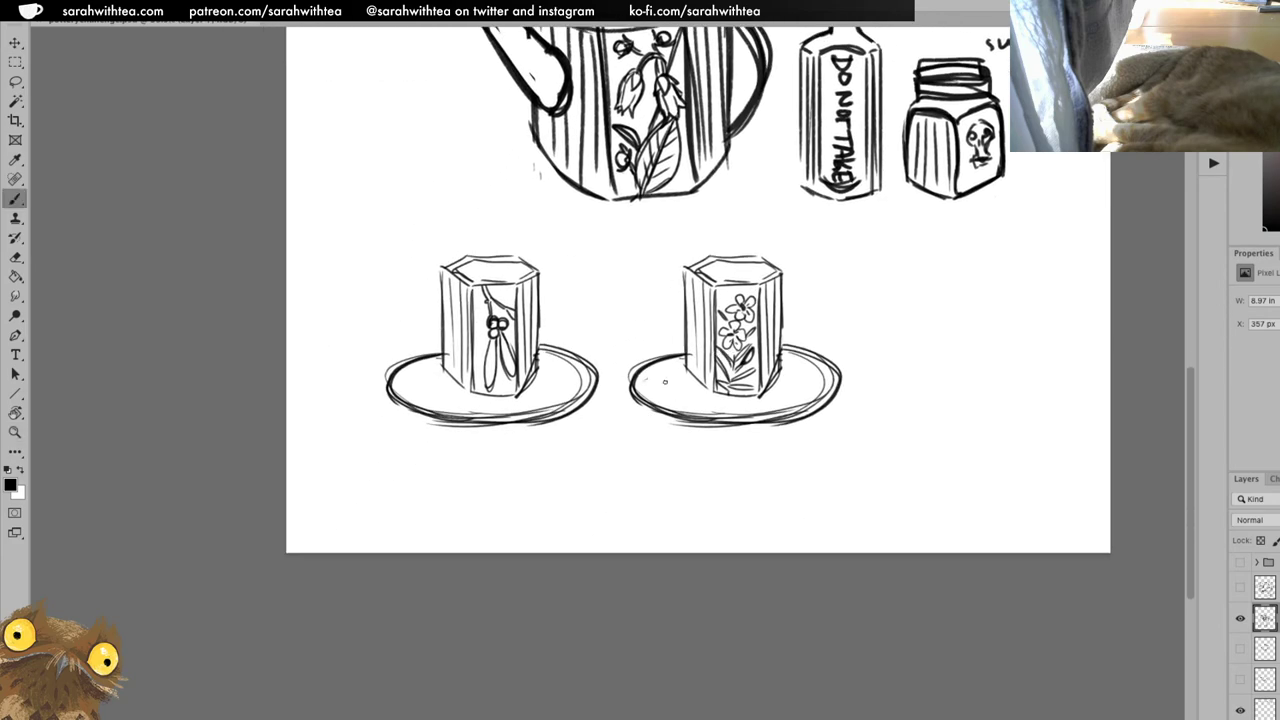
{"action": "key", "text": "z"}
{"action": "left_click", "coordinate": [688, 388]}
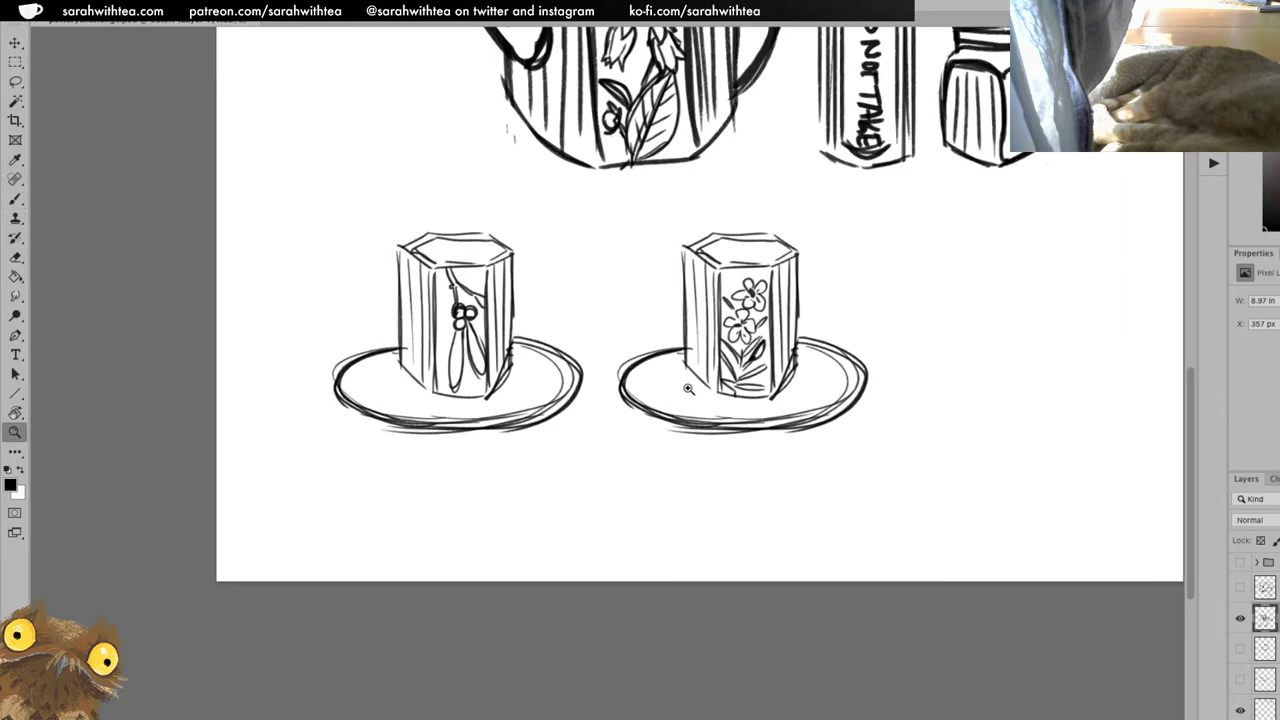
{"action": "left_click", "coordinate": [688, 388]}
{"action": "key", "text": "b"}
{"action": "mouse_move", "coordinate": [627, 368]}
{"action": "left_mouse_down"}
{"action": "mouse_move", "coordinate": [655, 378]}
{"action": "mouse_move", "coordinate": [640, 402]}
{"action": "mouse_move", "coordinate": [622, 394]}
{"action": "mouse_move", "coordinate": [624, 374]}
{"action": "mouse_move", "coordinate": [638, 394]}
{"action": "mouse_move", "coordinate": [671, 368]}
{"action": "mouse_move", "coordinate": [665, 399]}
{"action": "mouse_move", "coordinate": [670, 366]}
{"action": "mouse_move", "coordinate": [666, 400]}
{"action": "mouse_move", "coordinate": [652, 370]}
{"action": "mouse_move", "coordinate": [660, 344]}
{"action": "mouse_move", "coordinate": [655, 394]}
{"action": "mouse_move", "coordinate": [690, 386]}
{"action": "mouse_move", "coordinate": [676, 414]}
{"action": "mouse_move", "coordinate": [656, 400]}
{"action": "mouse_move", "coordinate": [670, 422]}
{"action": "mouse_move", "coordinate": [690, 404]}
{"action": "mouse_move", "coordinate": [684, 426]}
{"action": "mouse_move", "coordinate": [706, 402]}
{"action": "mouse_move", "coordinate": [652, 412]}
{"action": "left_mouse_up"}
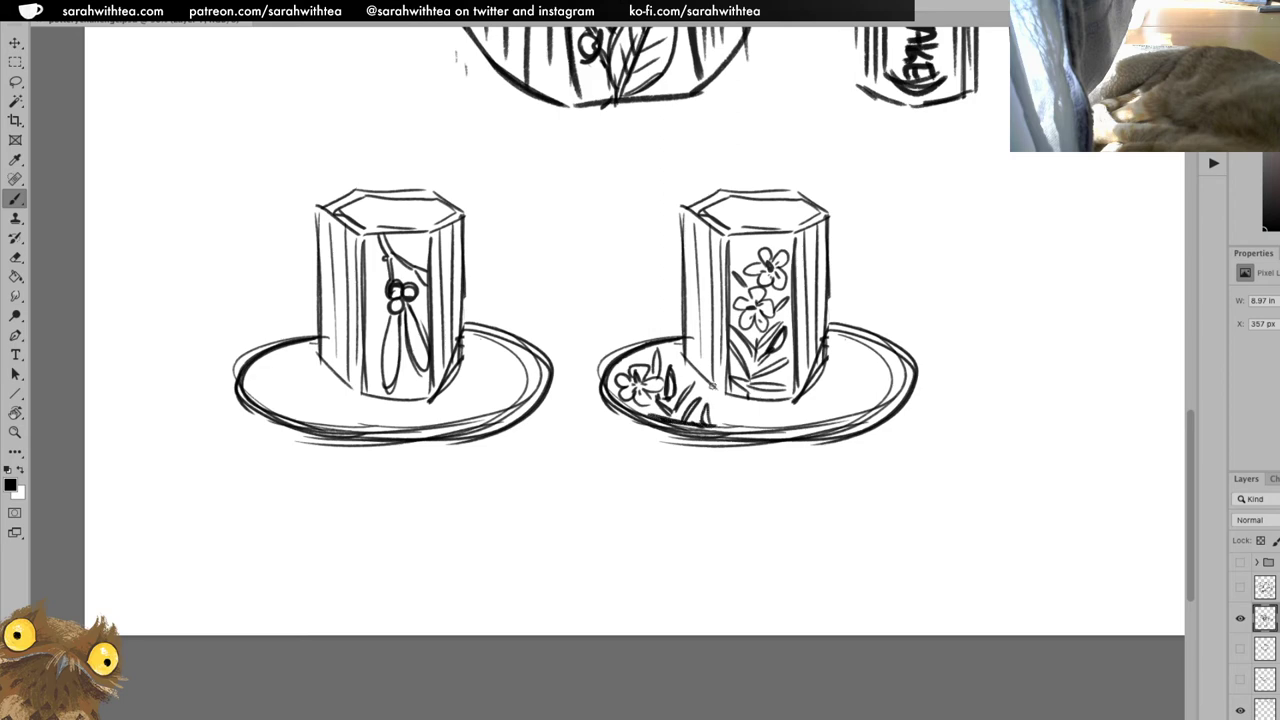
Draw a curved inner ring around the cup base on both saucers and add berries with leaves to the first cup's saucer.
{"action": "mouse_move", "coordinate": [852, 348]}
{"action": "left_mouse_down"}
{"action": "mouse_move", "coordinate": [736, 410]}
{"action": "mouse_move", "coordinate": [762, 410]}
{"action": "left_mouse_up"}
{"action": "left_click_drag", "start_coordinate": [686, 366], "coordinate": [718, 394]}
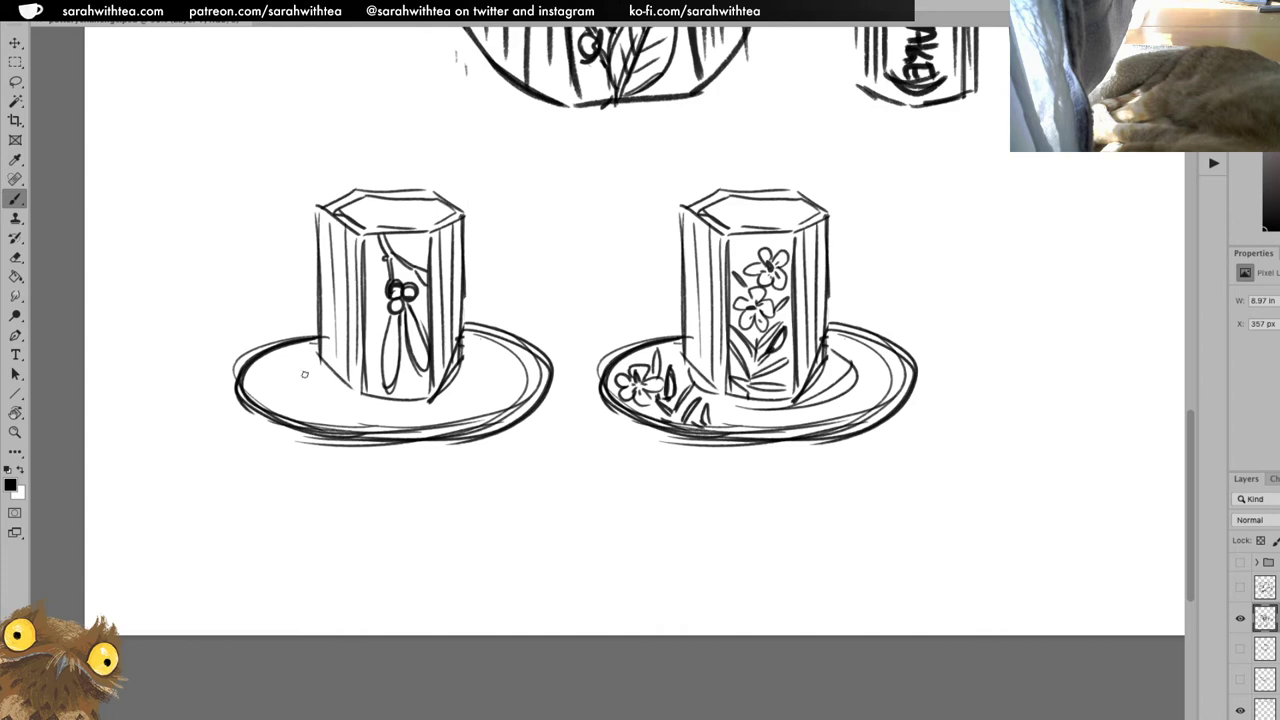
{"action": "left_click_drag", "start_coordinate": [306, 374], "coordinate": [466, 406]}
{"action": "mouse_move", "coordinate": [278, 386]}
{"action": "left_mouse_down"}
{"action": "mouse_move", "coordinate": [252, 390]}
{"action": "mouse_move", "coordinate": [312, 346]}
{"action": "mouse_move", "coordinate": [264, 360]}
{"action": "mouse_move", "coordinate": [282, 348]}
{"action": "left_mouse_up"}
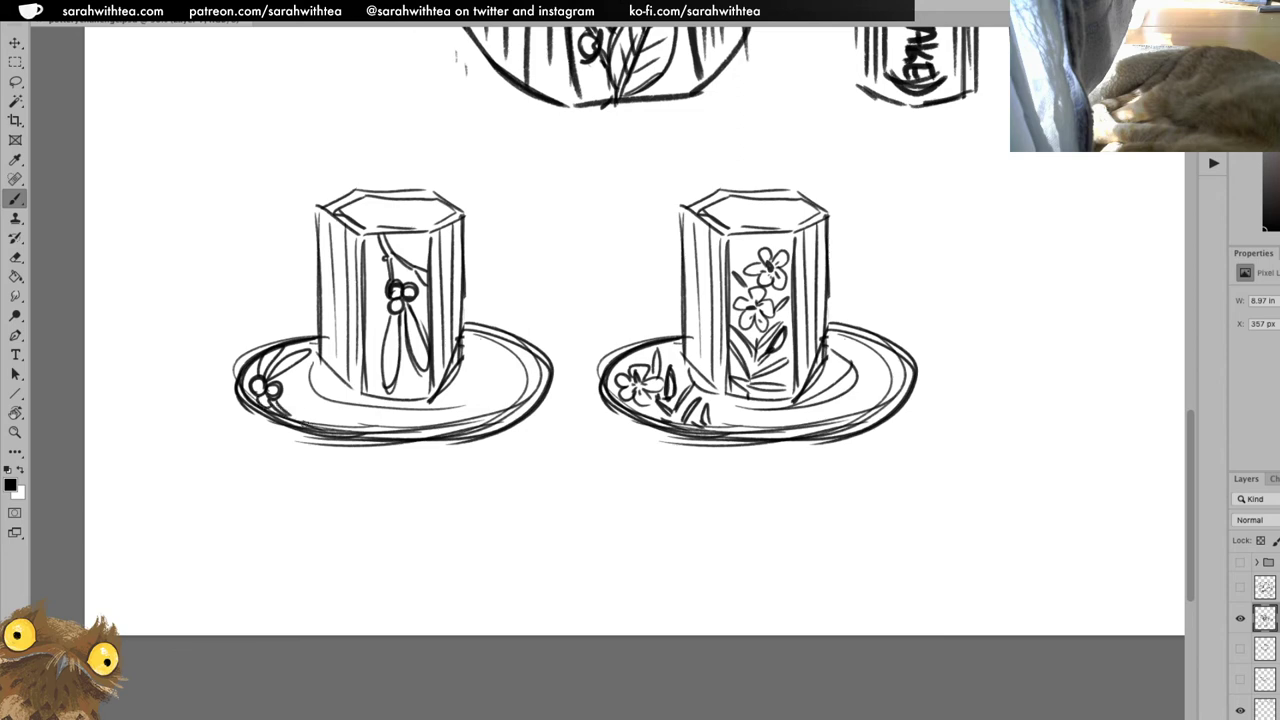
{"action": "mouse_move", "coordinate": [298, 418]}
{"action": "left_mouse_down"}
{"action": "mouse_move", "coordinate": [300, 394]}
{"action": "mouse_move", "coordinate": [312, 412]}
{"action": "left_mouse_up"}
Move the whole tea set sketch up and to the left on the page, just under the themes line.
{"action": "key", "text": "z"}
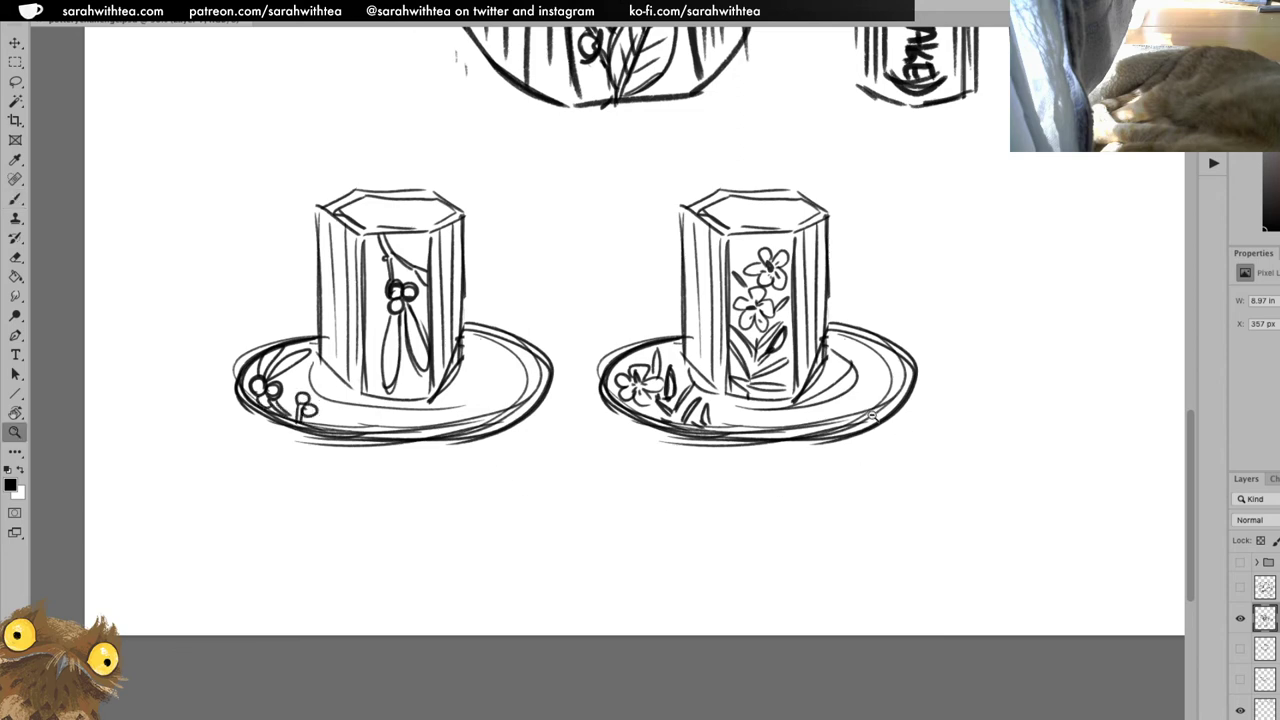
{"action": "left_click", "coordinate": [860, 446], "text": "alt"}
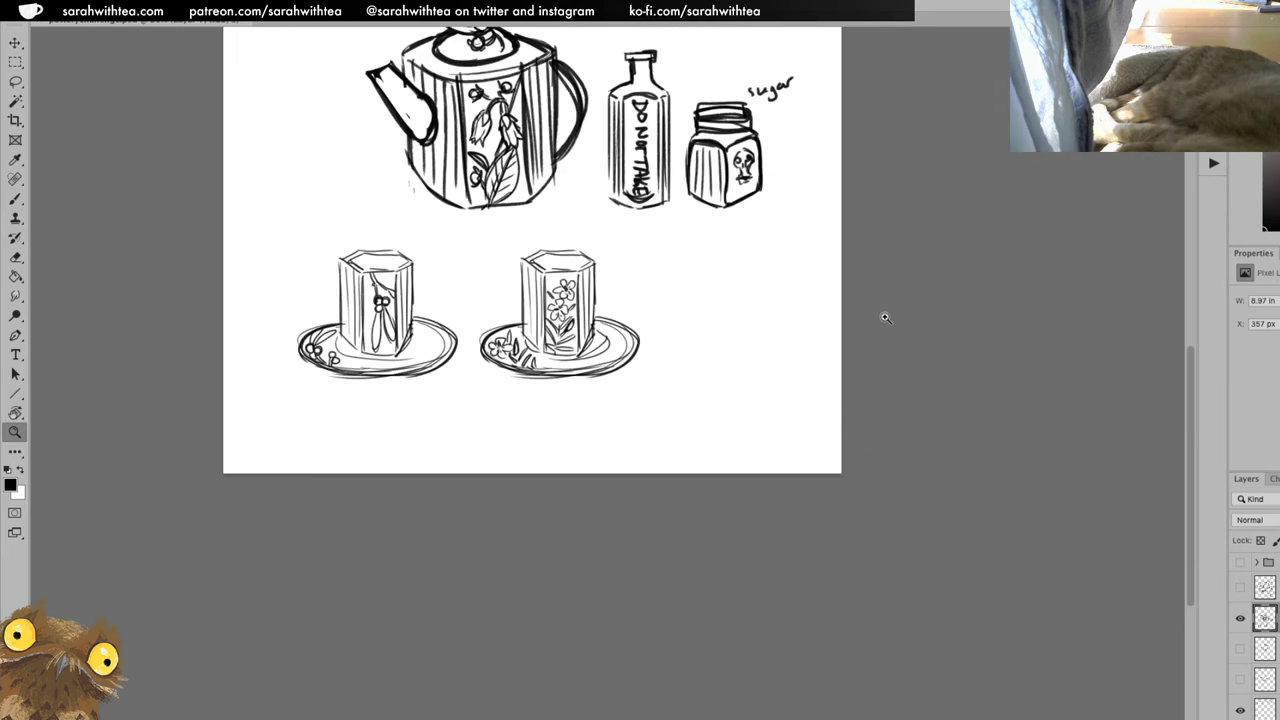
{"action": "left_click_drag", "start_coordinate": [751, 371], "coordinate": [737, 530]}
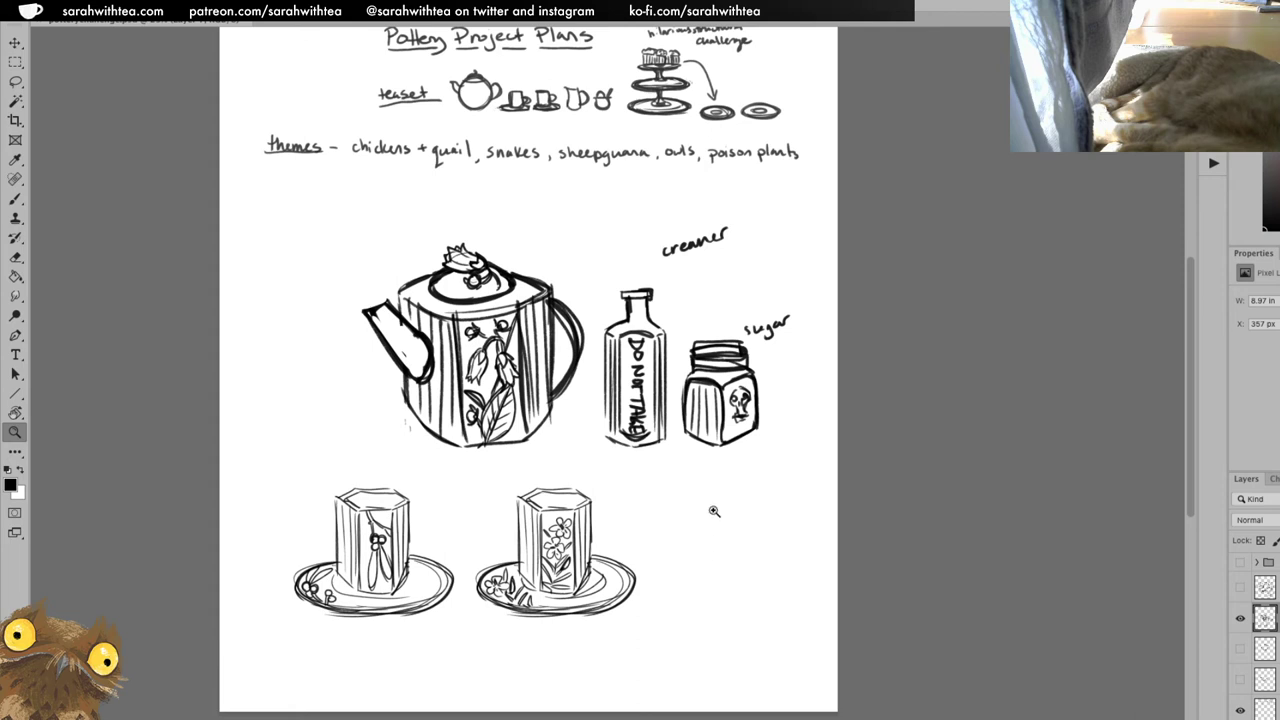
{"action": "key", "text": "b"}
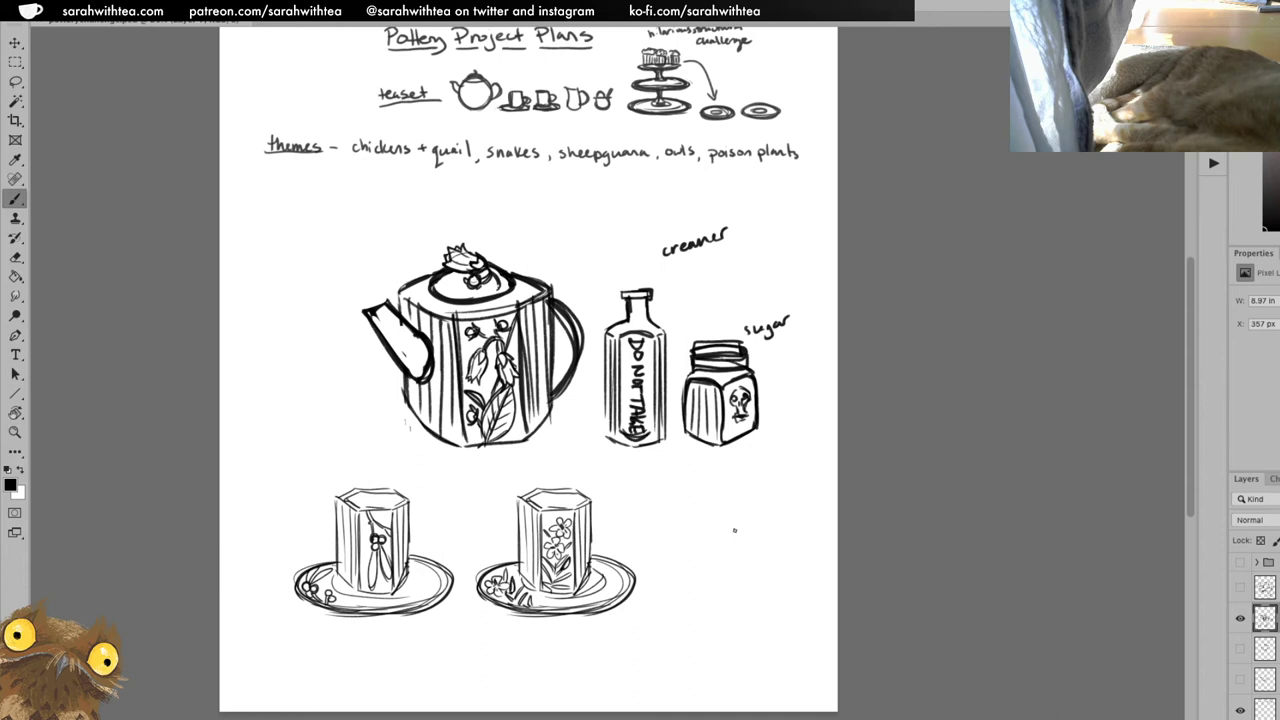
{"action": "key", "text": "l"}
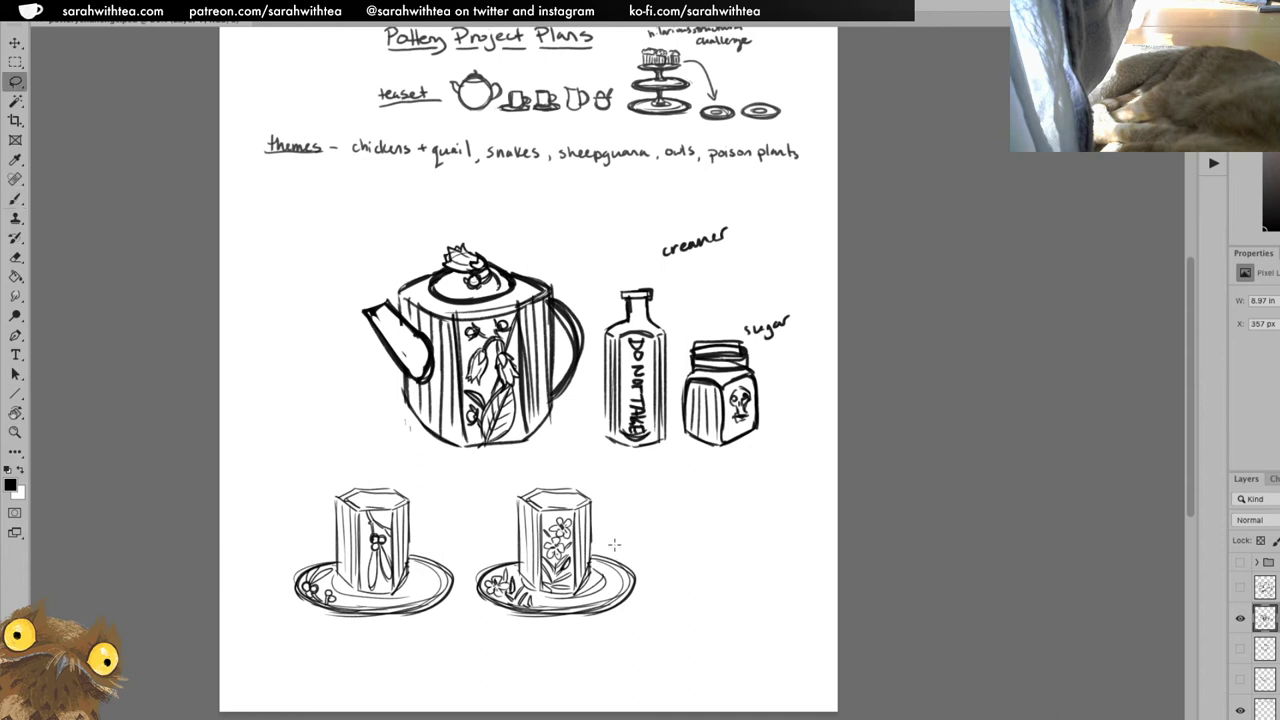
{"action": "key", "text": "c"}
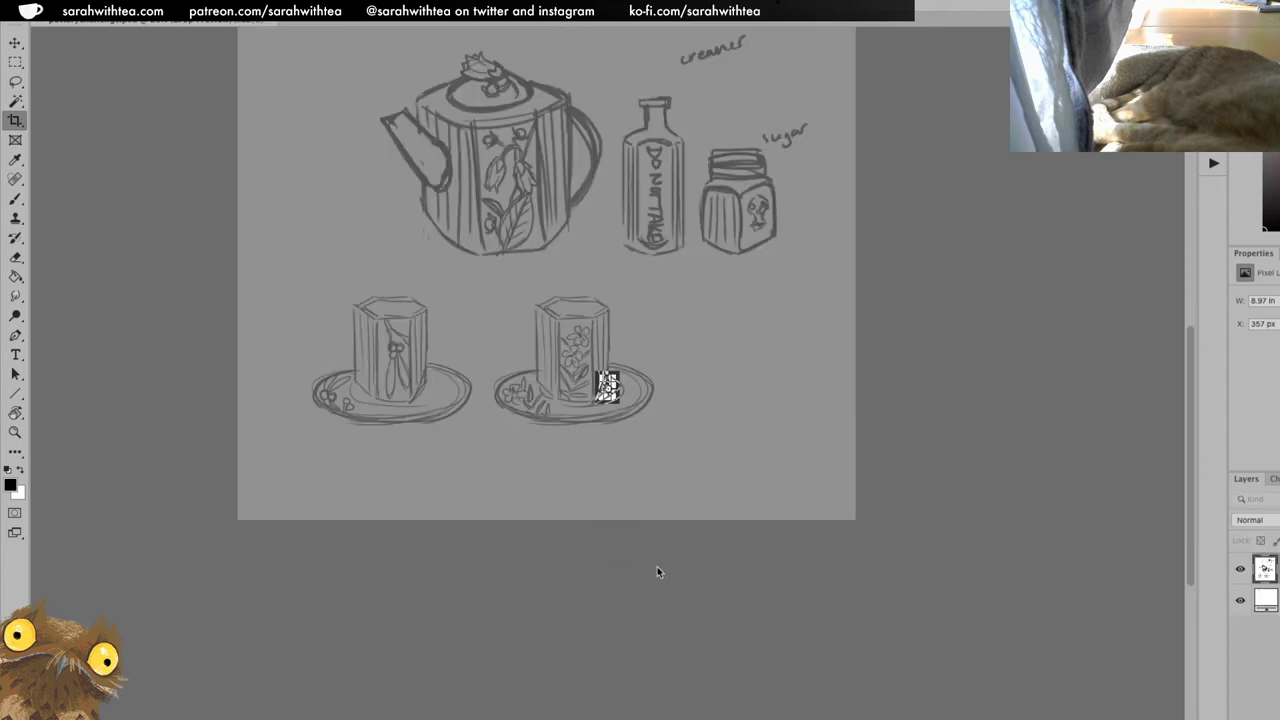
{"action": "key", "text": "Escape"}
{"action": "key", "text": "v"}
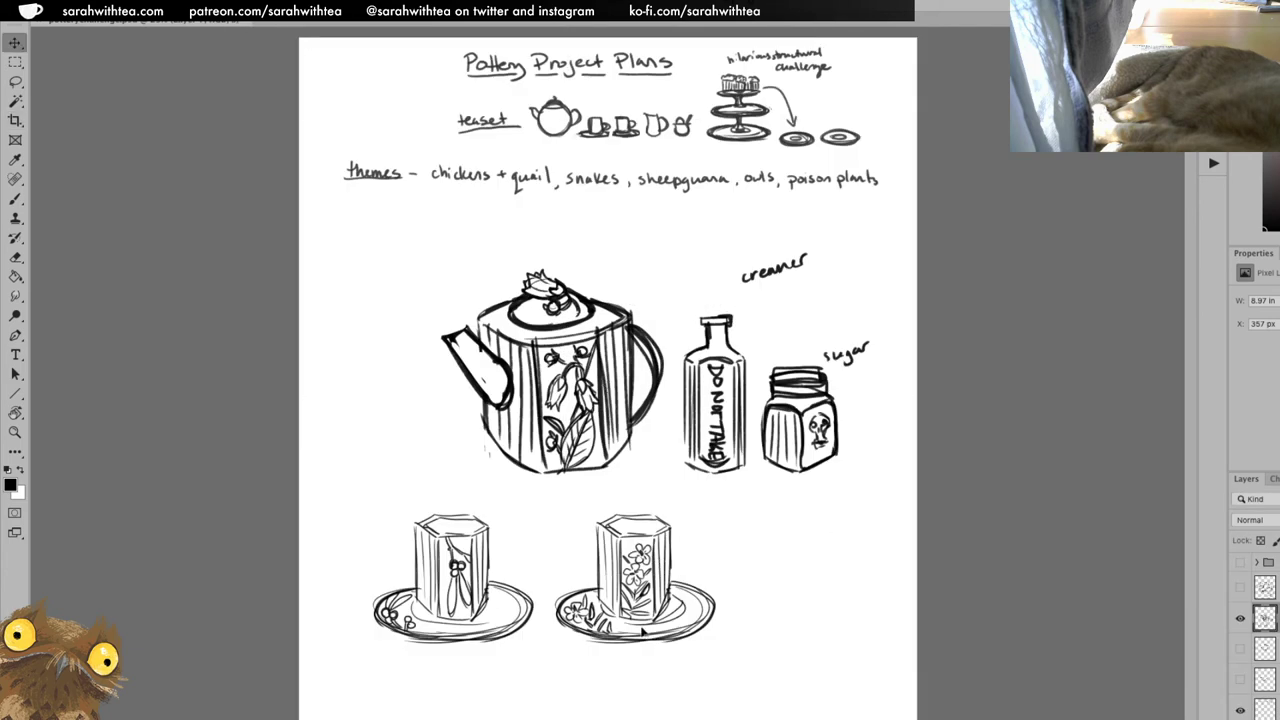
{"action": "mouse_move", "coordinate": [642, 631]}
{"action": "left_mouse_down"}
{"action": "mouse_move", "coordinate": [573, 590]}
{"action": "mouse_move", "coordinate": [582, 596]}
{"action": "mouse_move", "coordinate": [592, 573]}
{"action": "left_mouse_up"}
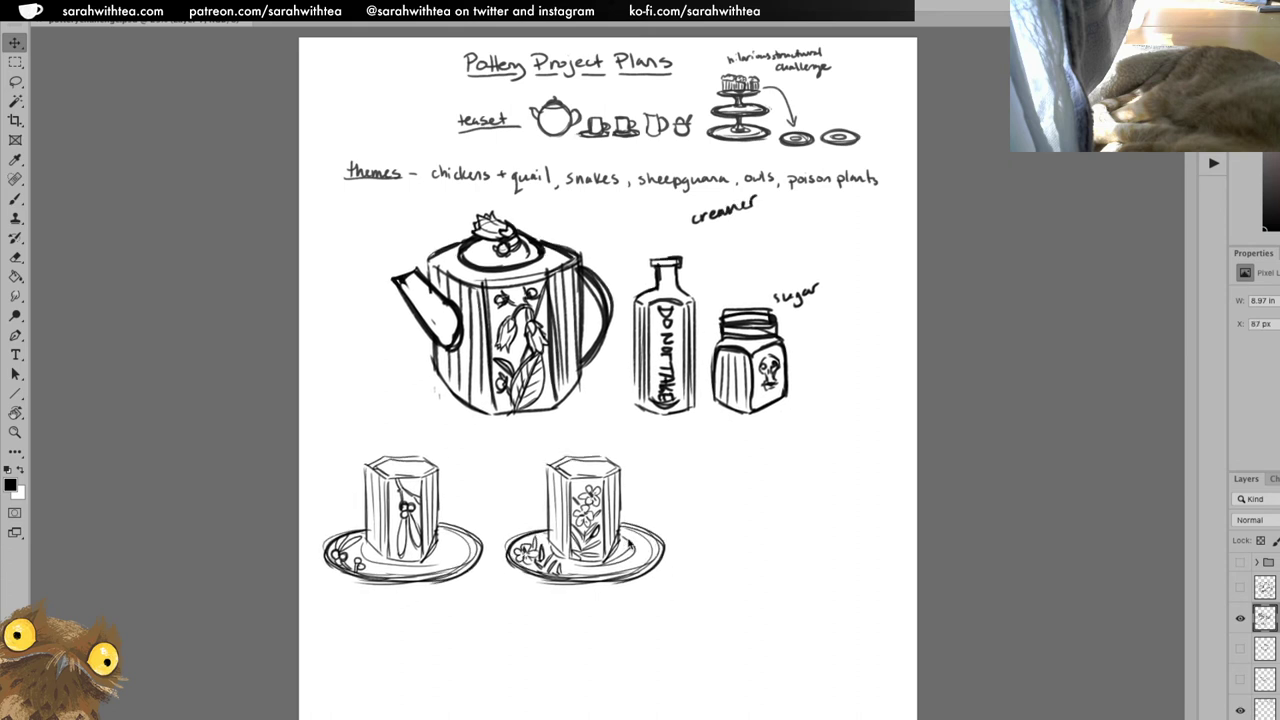
Draw a large heart-shaped leaf plate with a midrib and side veins in the empty area below the second cup.
{"action": "key", "text": "b"}
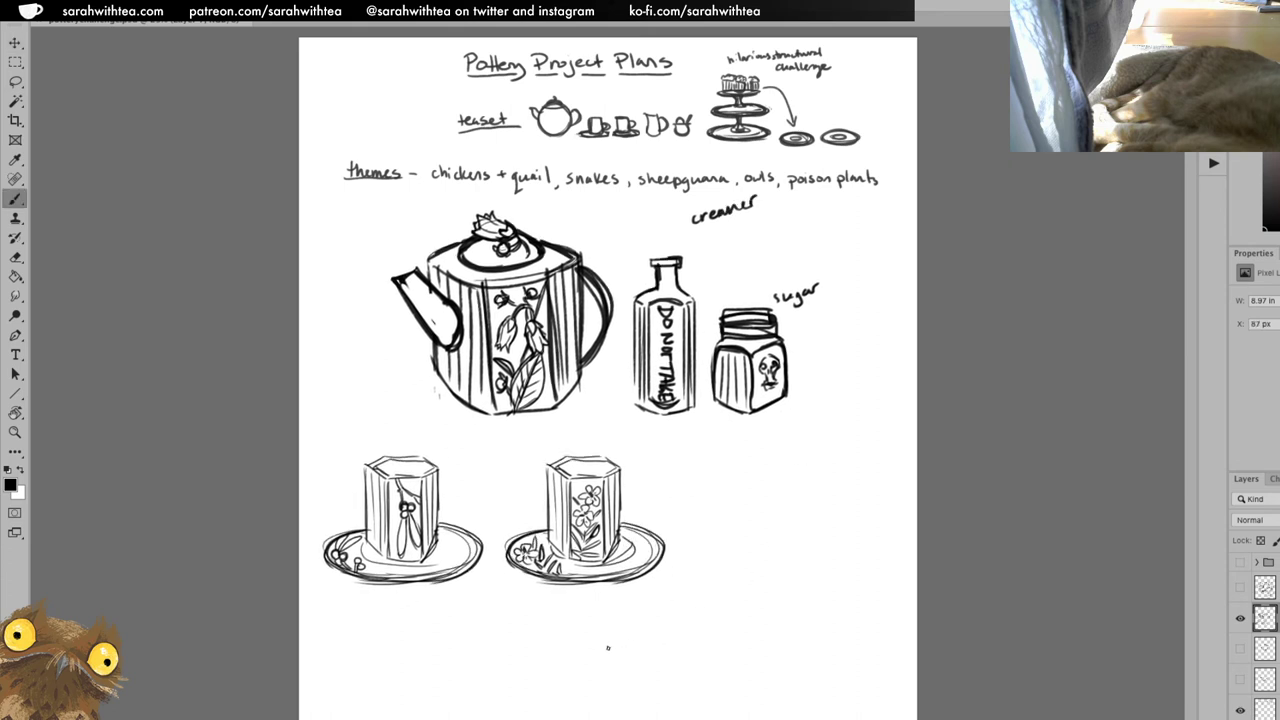
{"action": "mouse_move", "coordinate": [626, 627]}
{"action": "left_mouse_down"}
{"action": "mouse_move", "coordinate": [690, 600]}
{"action": "mouse_move", "coordinate": [842, 645]}
{"action": "mouse_move", "coordinate": [812, 684]}
{"action": "mouse_move", "coordinate": [675, 709]}
{"action": "mouse_move", "coordinate": [688, 608]}
{"action": "mouse_move", "coordinate": [846, 646]}
{"action": "mouse_move", "coordinate": [818, 665]}
{"action": "mouse_move", "coordinate": [786, 662]}
{"action": "mouse_move", "coordinate": [822, 634]}
{"action": "mouse_move", "coordinate": [797, 682]}
{"action": "mouse_move", "coordinate": [720, 617]}
{"action": "left_mouse_up"}
{"action": "mouse_move", "coordinate": [740, 650]}
{"action": "left_mouse_down"}
{"action": "mouse_move", "coordinate": [672, 629]}
{"action": "mouse_move", "coordinate": [713, 660]}
{"action": "mouse_move", "coordinate": [692, 690]}
{"action": "left_mouse_up"}
{"action": "left_click_drag", "start_coordinate": [766, 670], "coordinate": [750, 690]}
{"action": "mouse_move", "coordinate": [822, 662]}
{"action": "left_mouse_down"}
{"action": "mouse_move", "coordinate": [806, 668]}
{"action": "mouse_move", "coordinate": [840, 622]}
{"action": "mouse_move", "coordinate": [698, 604]}
{"action": "mouse_move", "coordinate": [600, 660]}
{"action": "mouse_move", "coordinate": [639, 691]}
{"action": "mouse_move", "coordinate": [738, 716]}
{"action": "mouse_move", "coordinate": [832, 704]}
{"action": "mouse_move", "coordinate": [818, 666]}
{"action": "mouse_move", "coordinate": [846, 624]}
{"action": "mouse_move", "coordinate": [820, 684]}
{"action": "mouse_move", "coordinate": [758, 716]}
{"action": "left_mouse_up"}
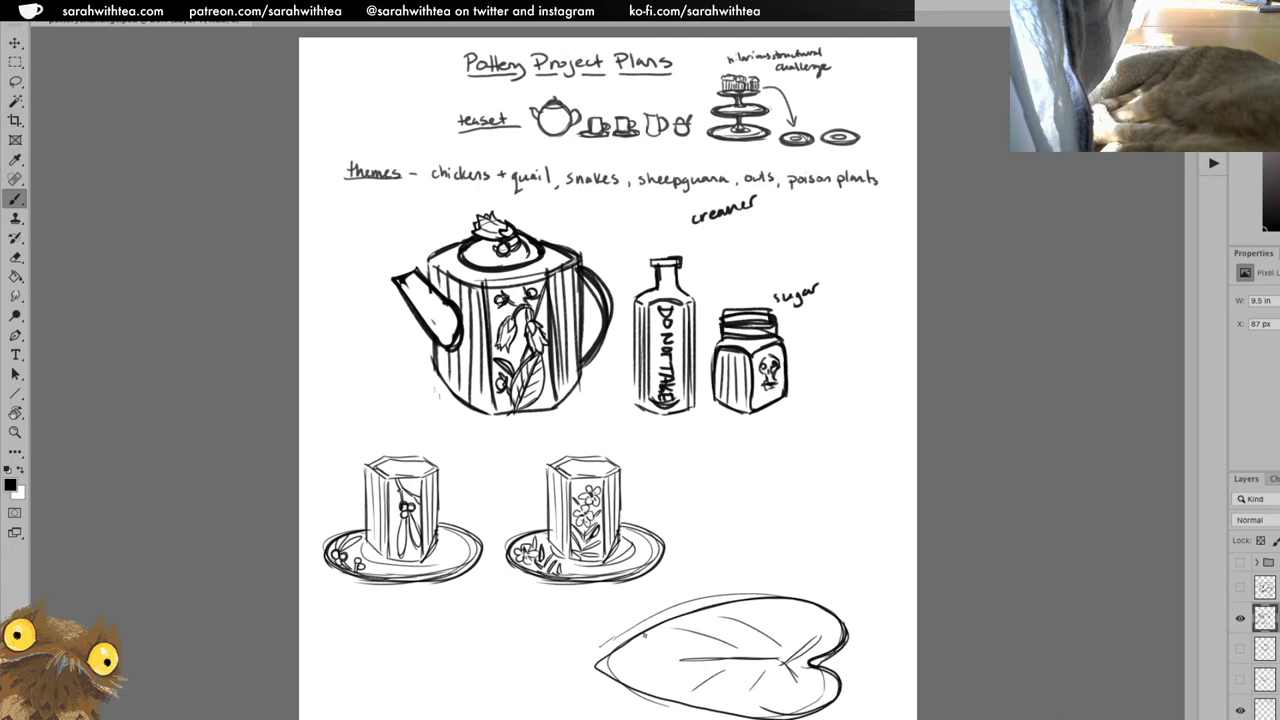
{"action": "mouse_move", "coordinate": [658, 663]}
{"action": "left_mouse_down"}
{"action": "mouse_move", "coordinate": [616, 666]}
{"action": "mouse_move", "coordinate": [682, 651]}
{"action": "mouse_move", "coordinate": [652, 683]}
{"action": "left_mouse_up"}
{"action": "mouse_move", "coordinate": [769, 616]}
{"action": "left_mouse_down"}
{"action": "mouse_move", "coordinate": [792, 646]}
{"action": "mouse_move", "coordinate": [820, 631]}
{"action": "mouse_move", "coordinate": [836, 649]}
{"action": "mouse_move", "coordinate": [790, 681]}
{"action": "mouse_move", "coordinate": [789, 713]}
{"action": "left_mouse_up"}
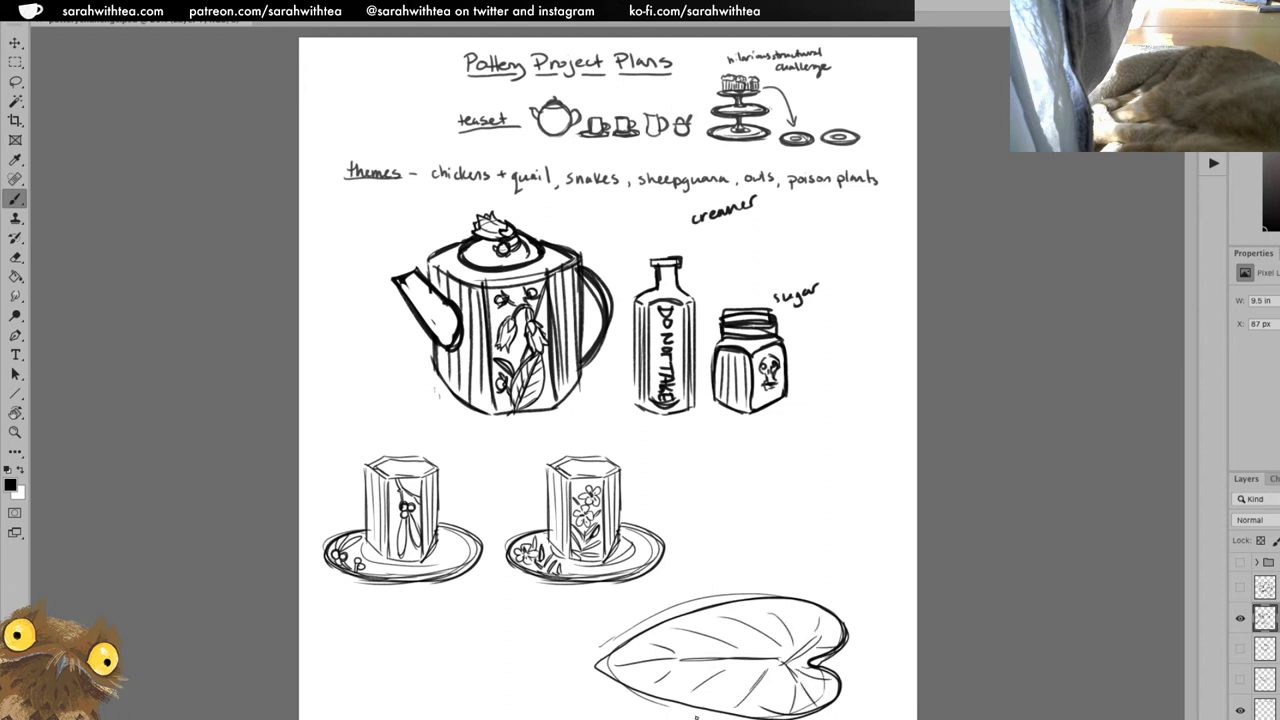
Thicken the leaf plate's upper and lower outline and its pointed tip with repeated strokes.
{"action": "left_click_drag", "start_coordinate": [597, 666], "coordinate": [690, 612]}
{"action": "left_click_drag", "start_coordinate": [620, 647], "coordinate": [764, 592]}
{"action": "mouse_move", "coordinate": [694, 610]}
{"action": "left_mouse_down"}
{"action": "mouse_move", "coordinate": [804, 594]}
{"action": "mouse_move", "coordinate": [846, 636]}
{"action": "mouse_move", "coordinate": [812, 662]}
{"action": "mouse_move", "coordinate": [820, 714]}
{"action": "mouse_move", "coordinate": [802, 718]}
{"action": "left_mouse_up"}
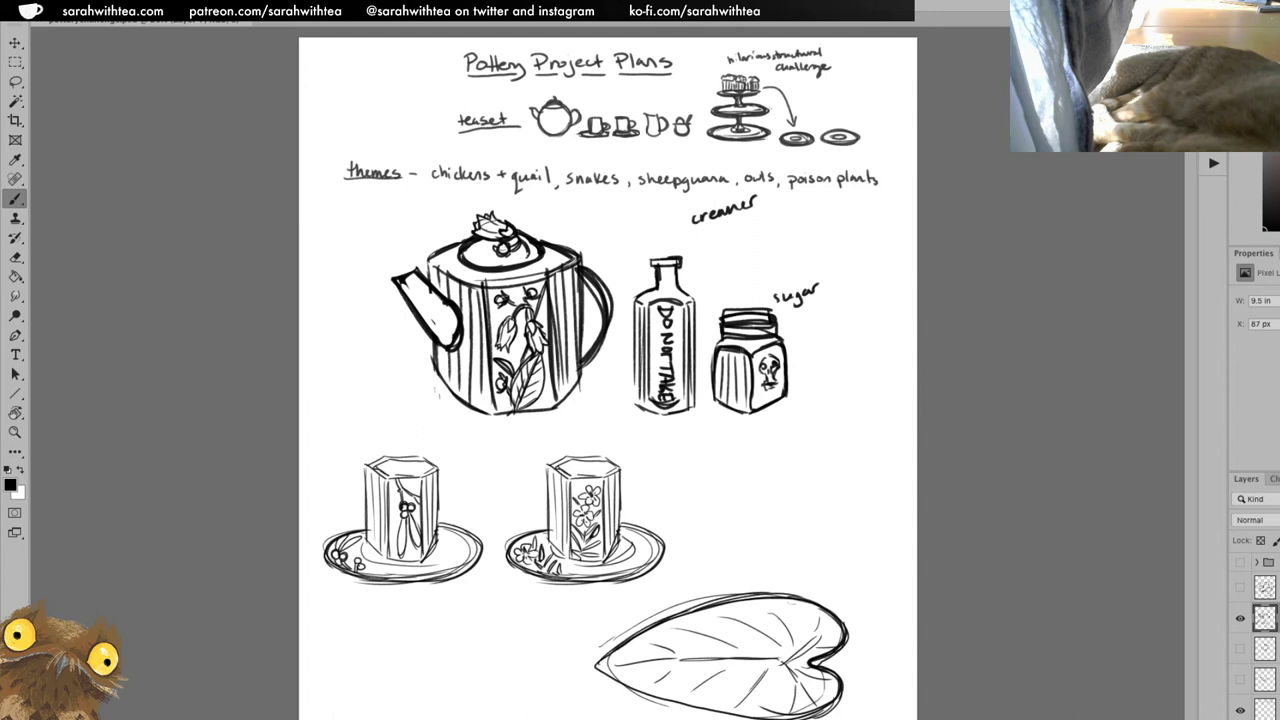
{"action": "left_click_drag", "start_coordinate": [598, 665], "coordinate": [708, 712]}
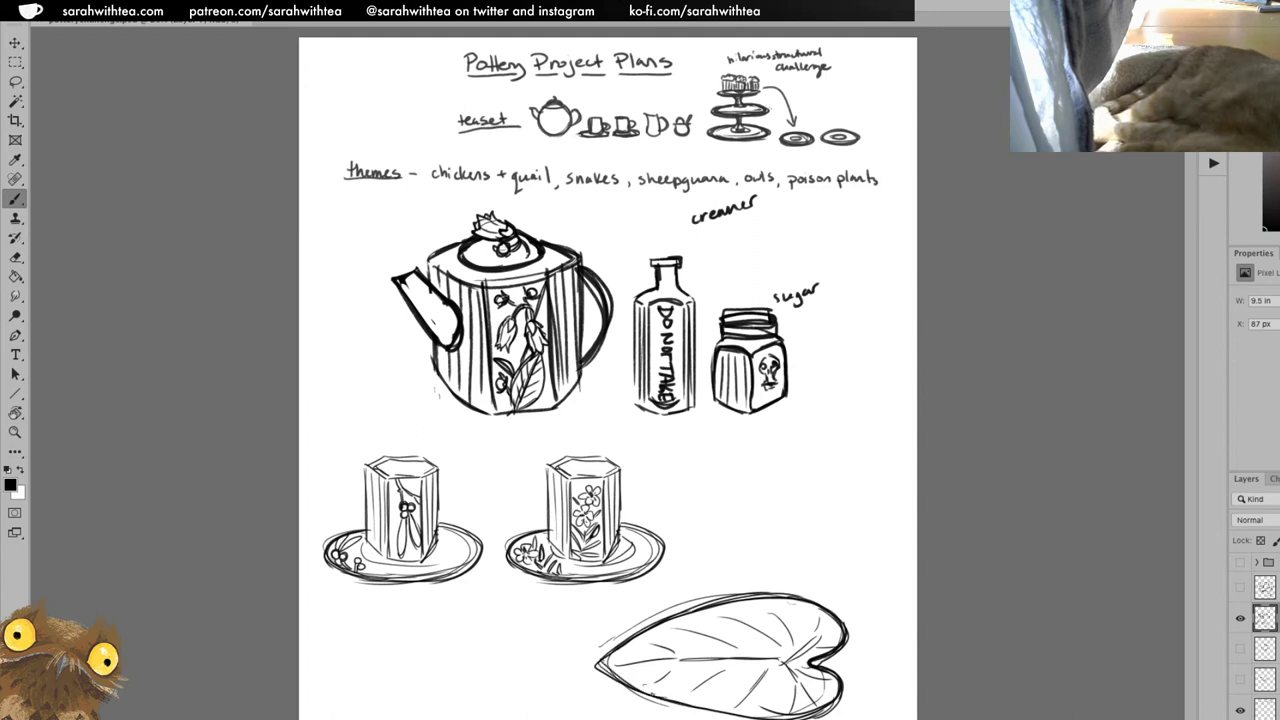
{"action": "left_click_drag", "start_coordinate": [642, 686], "coordinate": [748, 718]}
Select the leaf plate, narrow it, and move it beside the second cup below the sugar jar.
{"action": "key", "text": "l"}
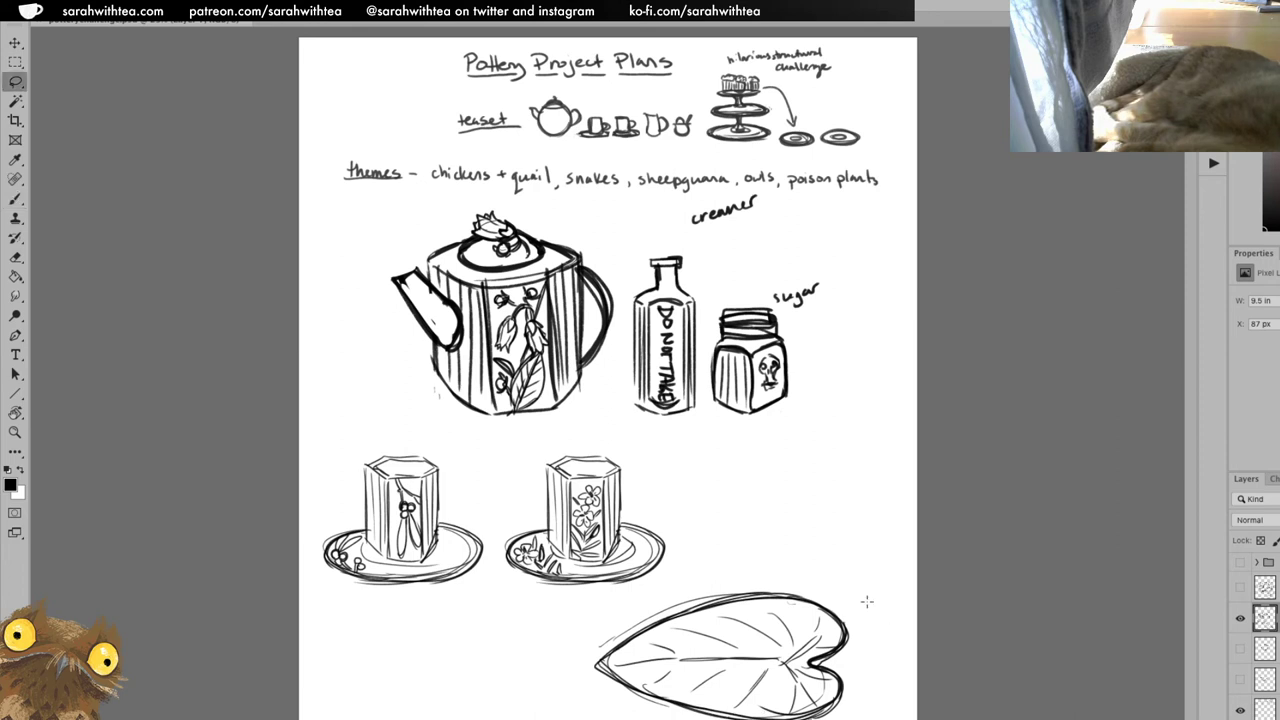
{"action": "mouse_move", "coordinate": [884, 612]}
{"action": "left_mouse_down"}
{"action": "mouse_move", "coordinate": [866, 714]}
{"action": "mouse_move", "coordinate": [575, 640]}
{"action": "mouse_move", "coordinate": [878, 612]}
{"action": "left_mouse_up"}
{"action": "key", "text": "ctrl+t"}
{"action": "left_click_drag", "start_coordinate": [895, 662], "coordinate": [825, 649]}
{"action": "left_click_drag", "start_coordinate": [740, 660], "coordinate": [855, 518]}
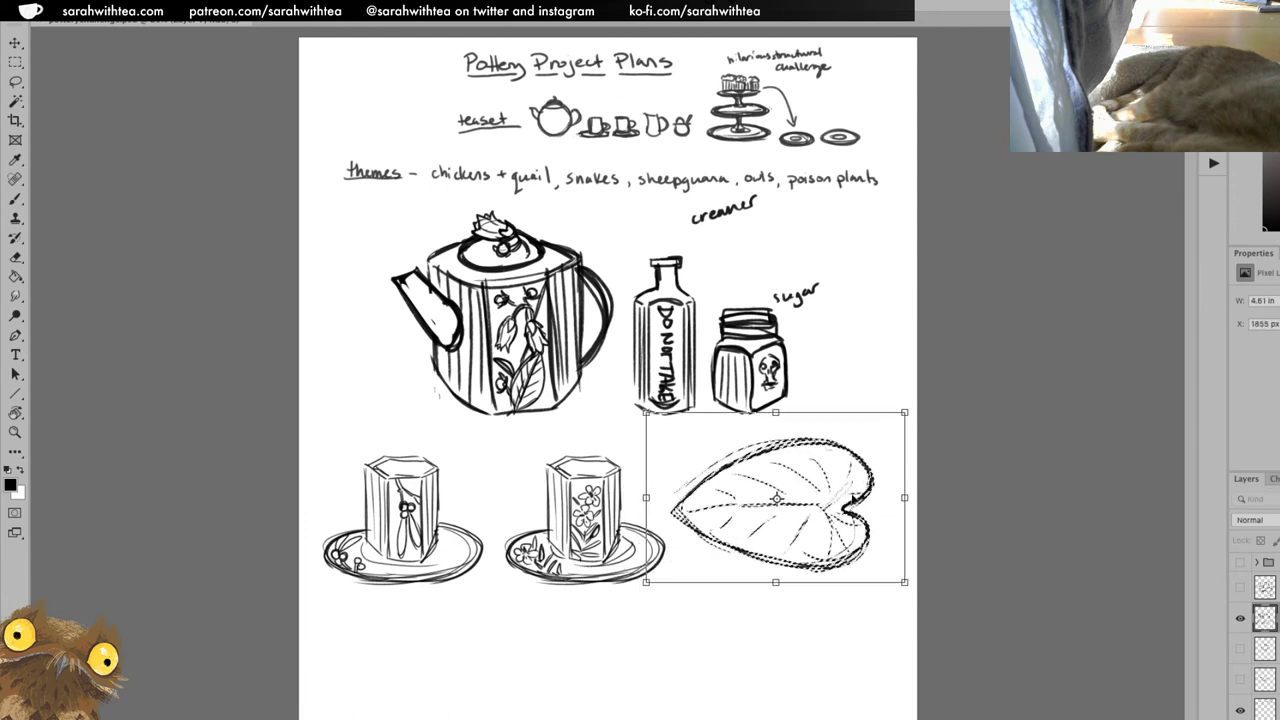
{"action": "key", "text": "Return"}
{"action": "key", "text": "ctrl+d"}
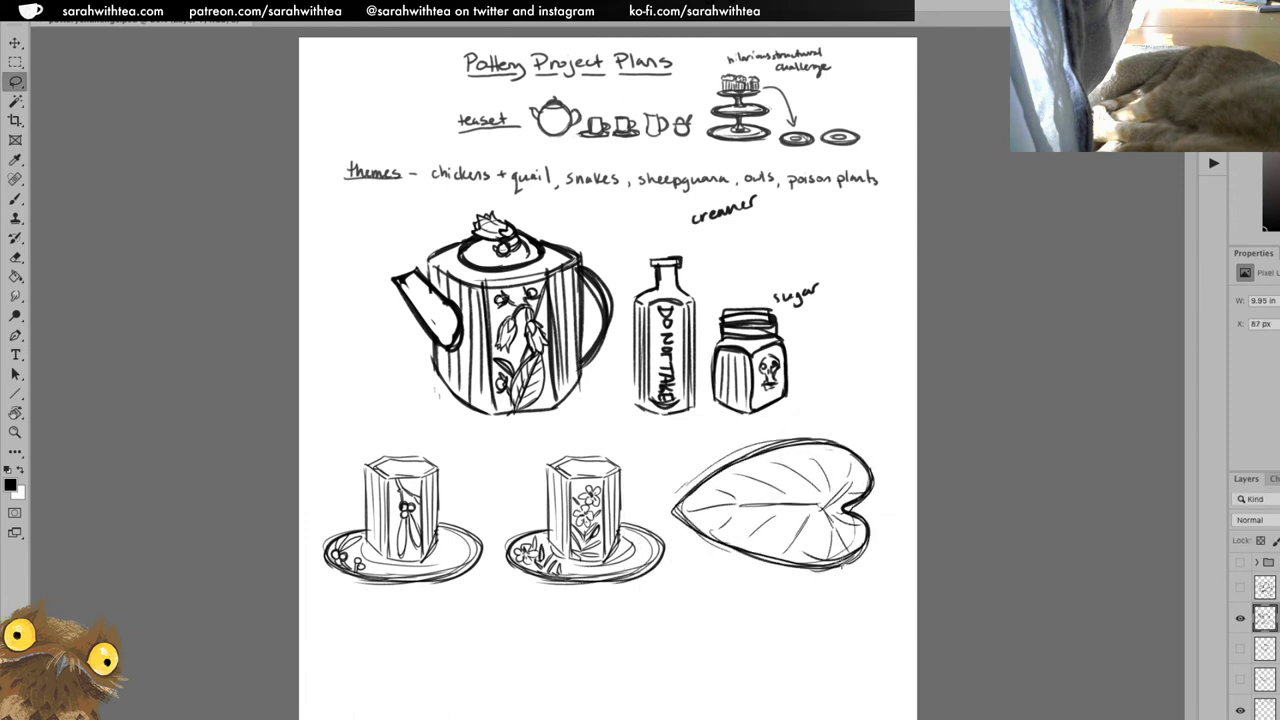
Erase stray lines along the leaf's upper edge and handwrite the labels "plate" above the leaf and "cups" between the cups.
{"action": "key", "text": "e"}
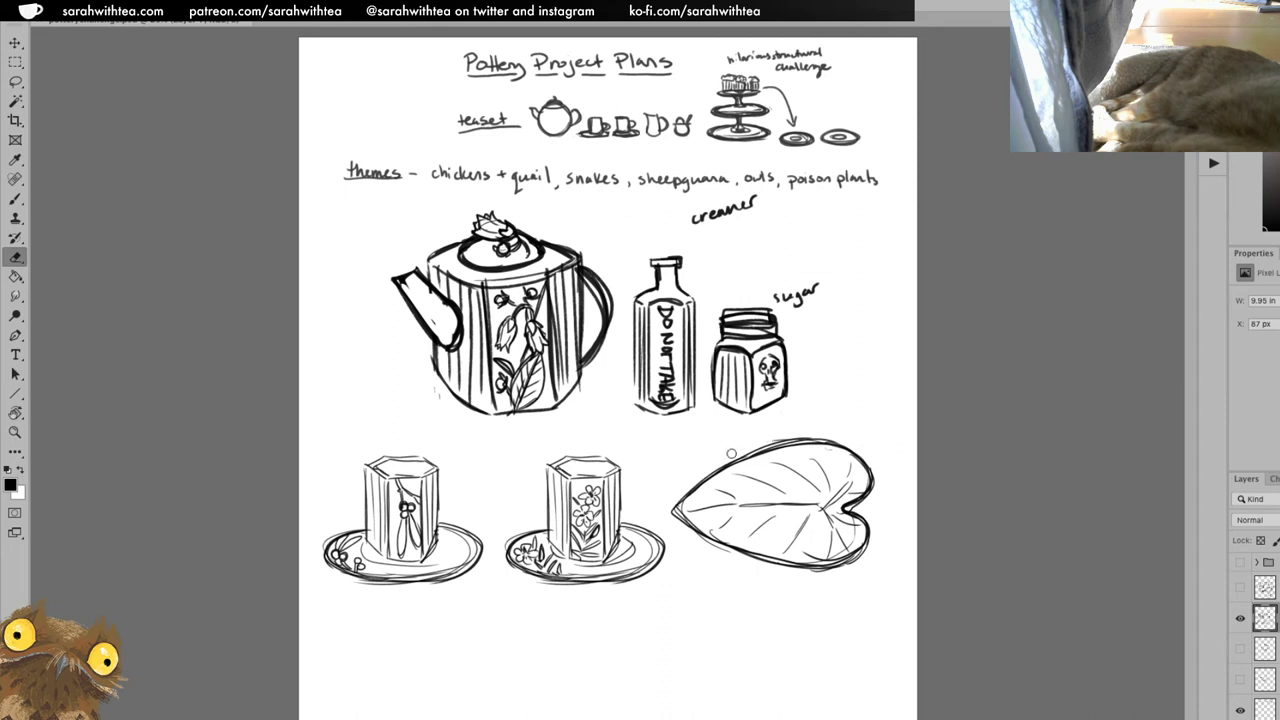
{"action": "key", "text": "b"}
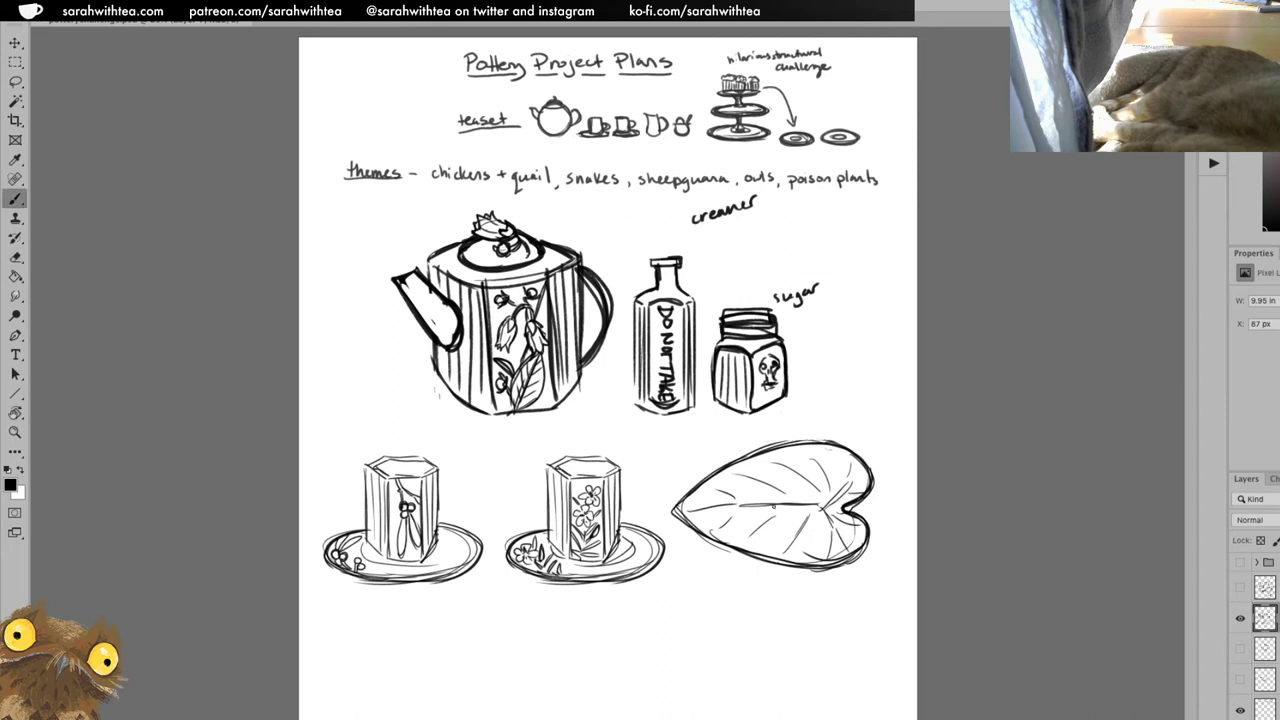
{"action": "left_click_drag", "start_coordinate": [821, 419], "coordinate": [866, 414]}
{"action": "left_click_drag", "start_coordinate": [468, 480], "coordinate": [506, 471]}
Draw a curved loop handle on the right side of each hexagonal cup.
{"action": "left_click_drag", "start_coordinate": [364, 478], "coordinate": [363, 521]}
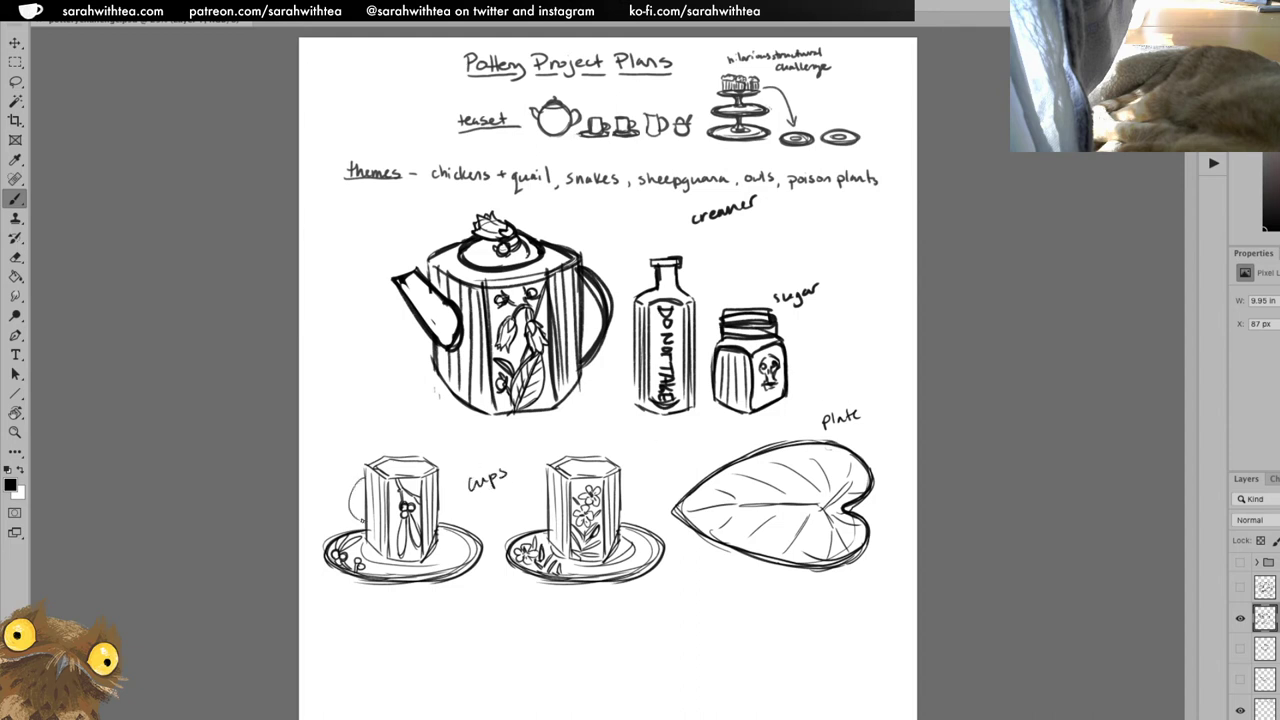
{"action": "key", "text": "ctrl+z"}
{"action": "left_click_drag", "start_coordinate": [438, 482], "coordinate": [450, 518]}
{"action": "mouse_move", "coordinate": [620, 484]}
{"action": "left_mouse_down"}
{"action": "mouse_move", "coordinate": [626, 530]}
{"action": "mouse_move", "coordinate": [630, 492]}
{"action": "mouse_move", "coordinate": [646, 530]}
{"action": "left_mouse_up"}
{"action": "key", "text": "ctrl+z"}
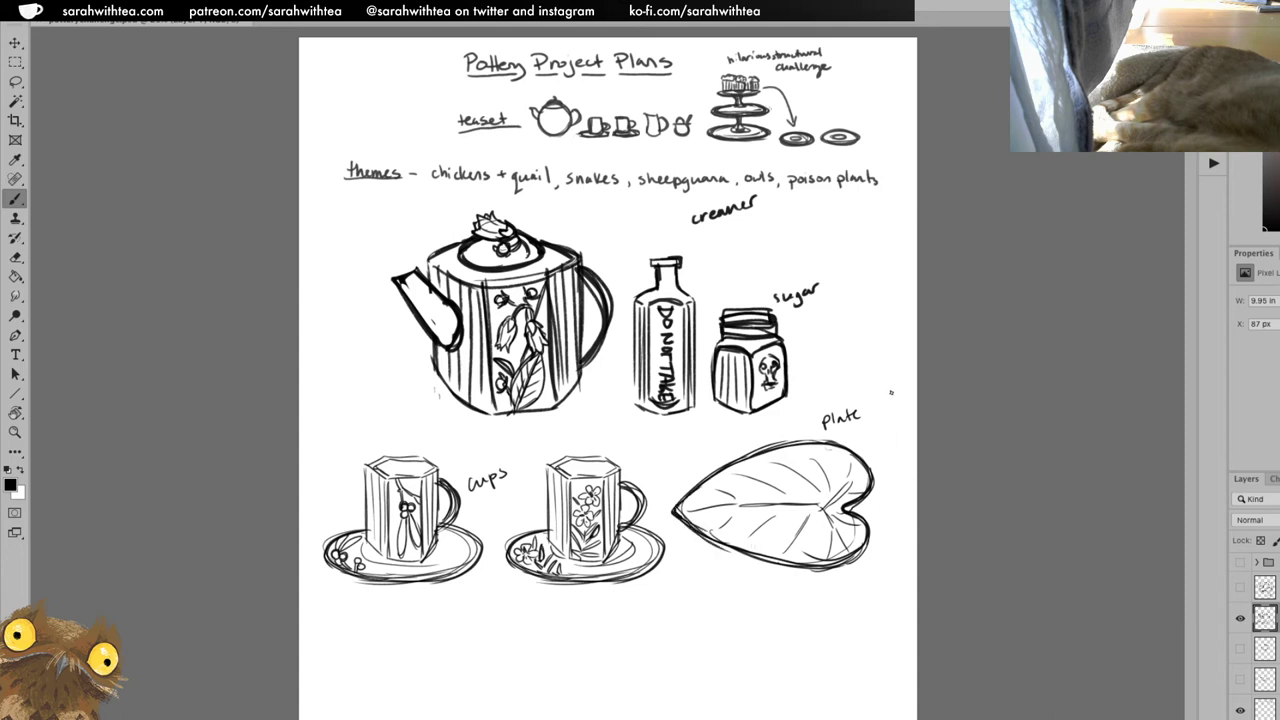
Erase stray marks at the leaf plate's lower edge, redraw that outline, and darken the stem notch and central vein.
{"action": "key", "text": "e"}
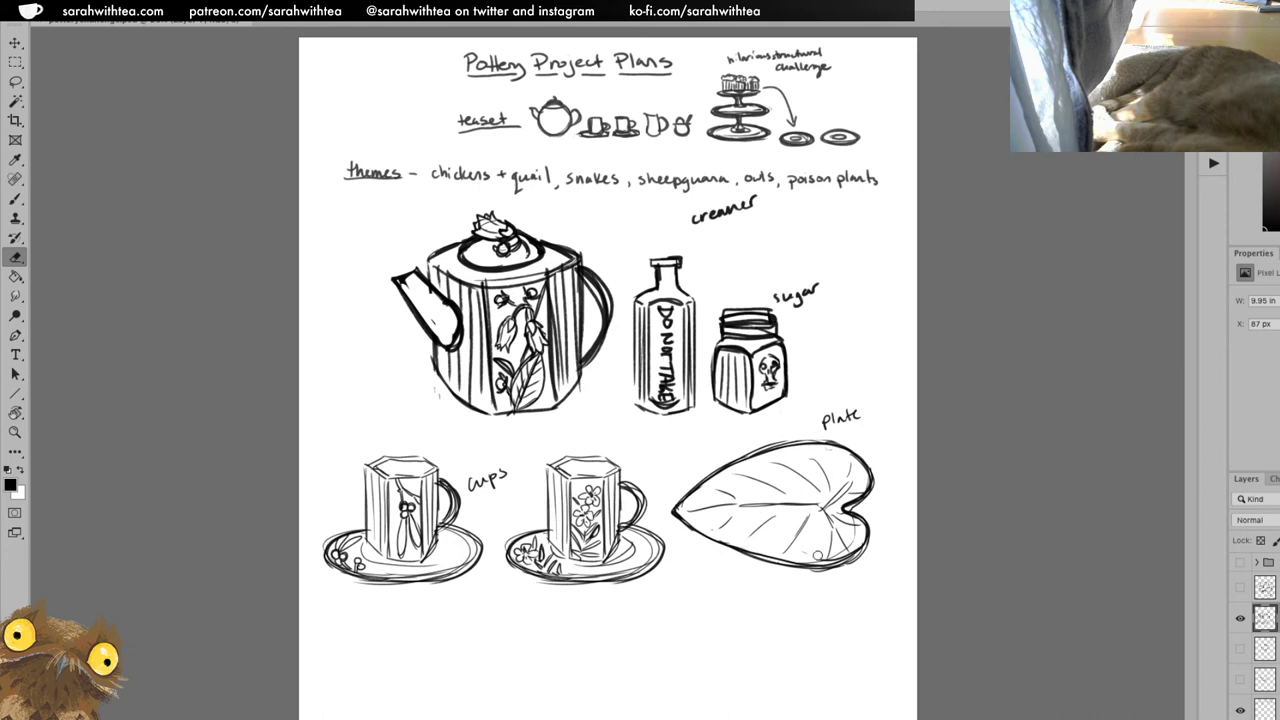
{"action": "mouse_move", "coordinate": [818, 554]}
{"action": "left_mouse_down"}
{"action": "mouse_move", "coordinate": [858, 540]}
{"action": "mouse_move", "coordinate": [820, 560]}
{"action": "mouse_move", "coordinate": [828, 567]}
{"action": "left_mouse_up"}
{"action": "key", "text": "b"}
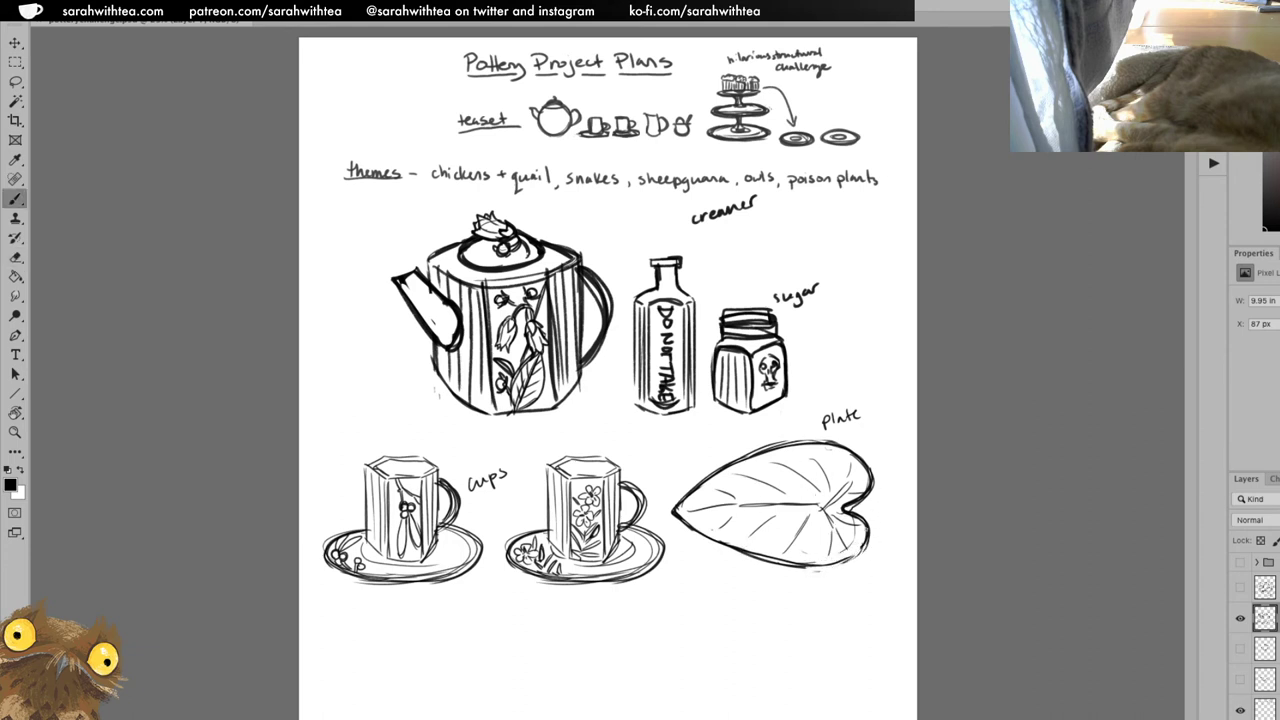
{"action": "left_click_drag", "start_coordinate": [860, 548], "coordinate": [790, 565]}
{"action": "mouse_move", "coordinate": [852, 480]}
{"action": "left_mouse_down"}
{"action": "mouse_move", "coordinate": [820, 506]}
{"action": "mouse_move", "coordinate": [842, 536]}
{"action": "mouse_move", "coordinate": [812, 508]}
{"action": "mouse_move", "coordinate": [694, 502]}
{"action": "mouse_move", "coordinate": [752, 504]}
{"action": "left_mouse_up"}
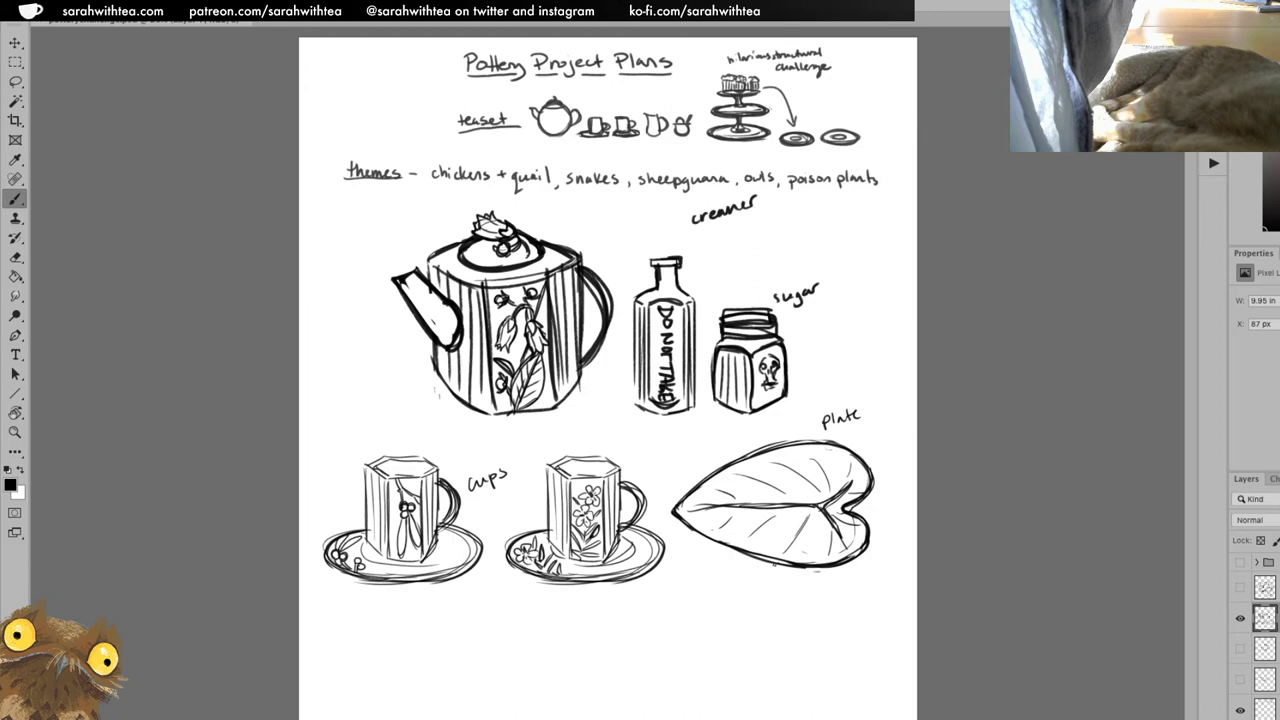
{"action": "key", "text": "z"}
{"action": "key", "text": "ctrl+minus"}
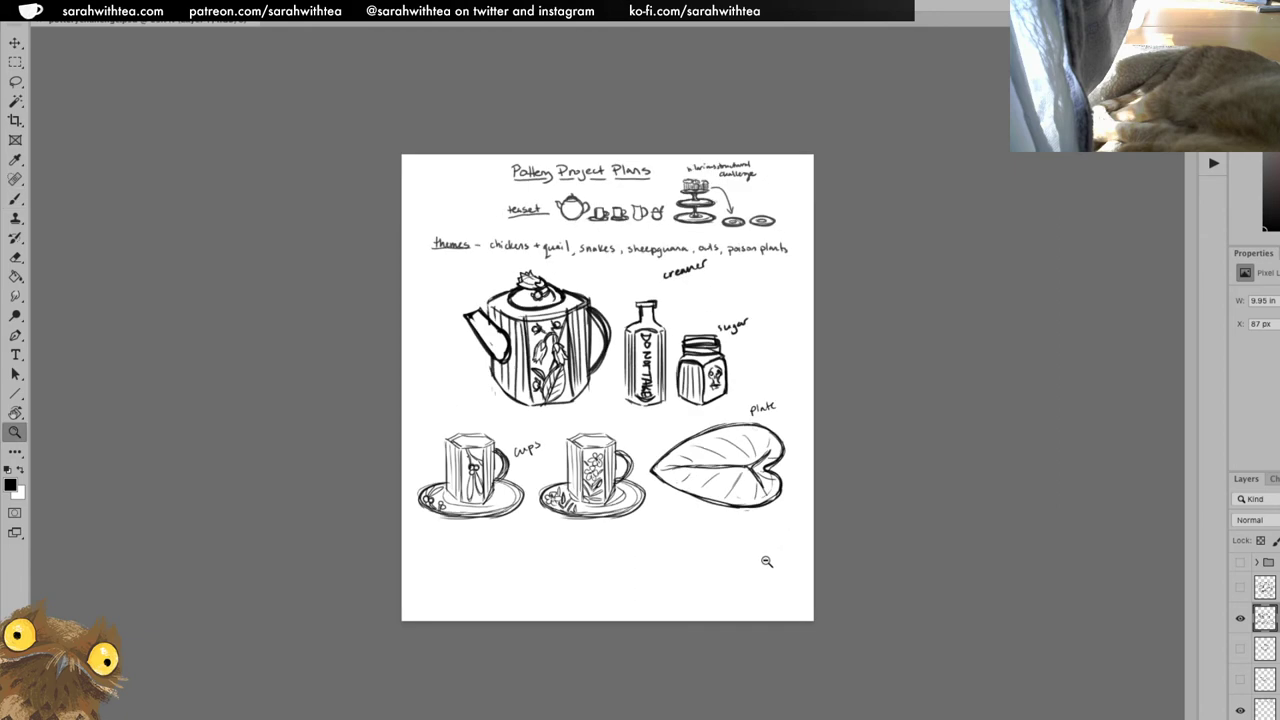
{"action": "key", "text": "ctrl+minus"}
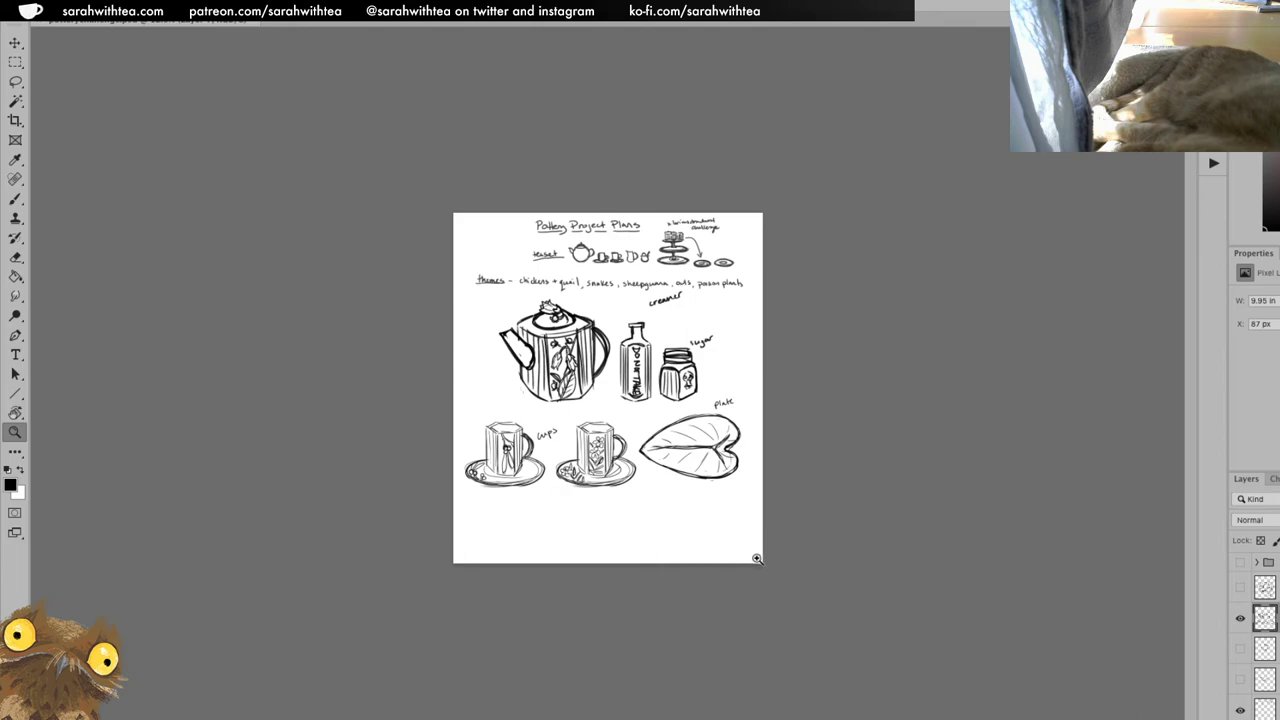
{"action": "left_click", "coordinate": [698, 500]}
{"action": "left_click", "coordinate": [698, 515]}
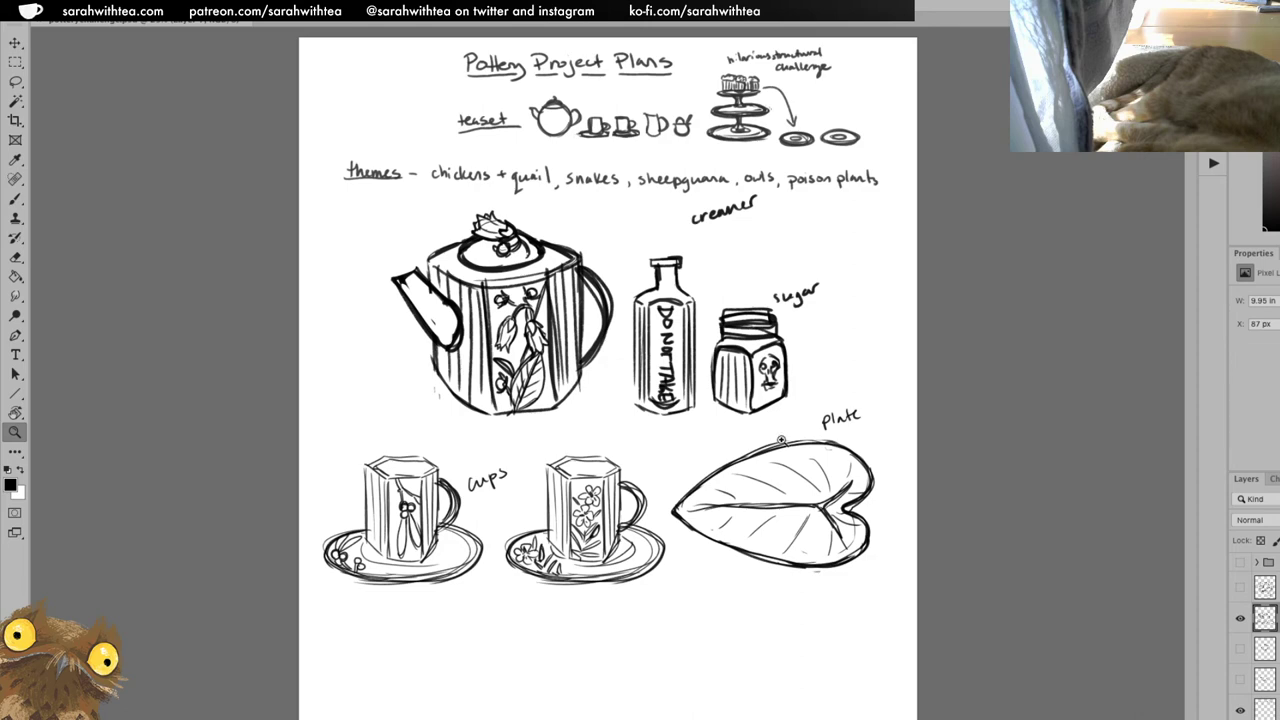
Hide the layer with the page title, theme notes and thumbnails, and move the tea set drawings up the page.
{"action": "key", "text": "ctrl+minus"}
{"action": "key", "text": "v"}
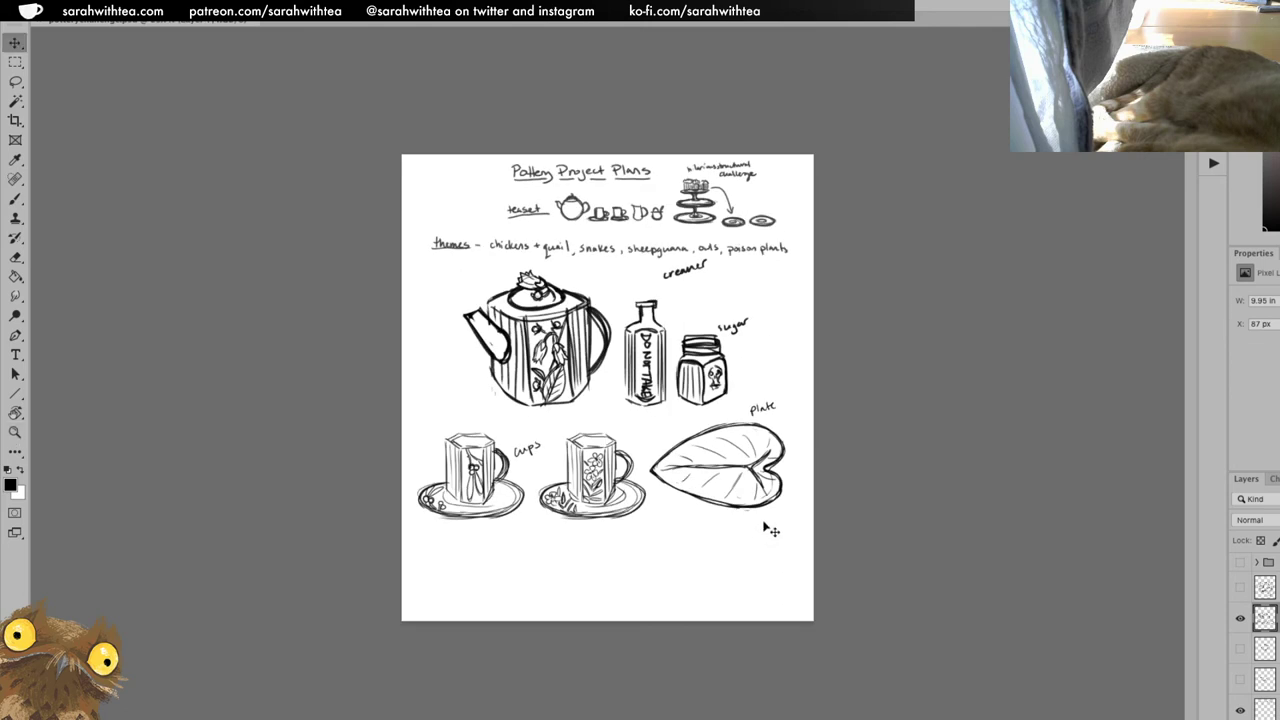
{"action": "left_click", "coordinate": [1240, 618]}
{"action": "left_click", "coordinate": [1240, 618]}
{"action": "left_click", "coordinate": [1240, 711]}
{"action": "left_click_drag", "start_coordinate": [700, 497], "coordinate": [698, 397]}
Sketch a two-tier stand below the cups, with an oval upper plate, a faceted column and a wider oval base plate.
{"action": "key", "text": "z"}
{"action": "key", "text": "ctrl+plus"}
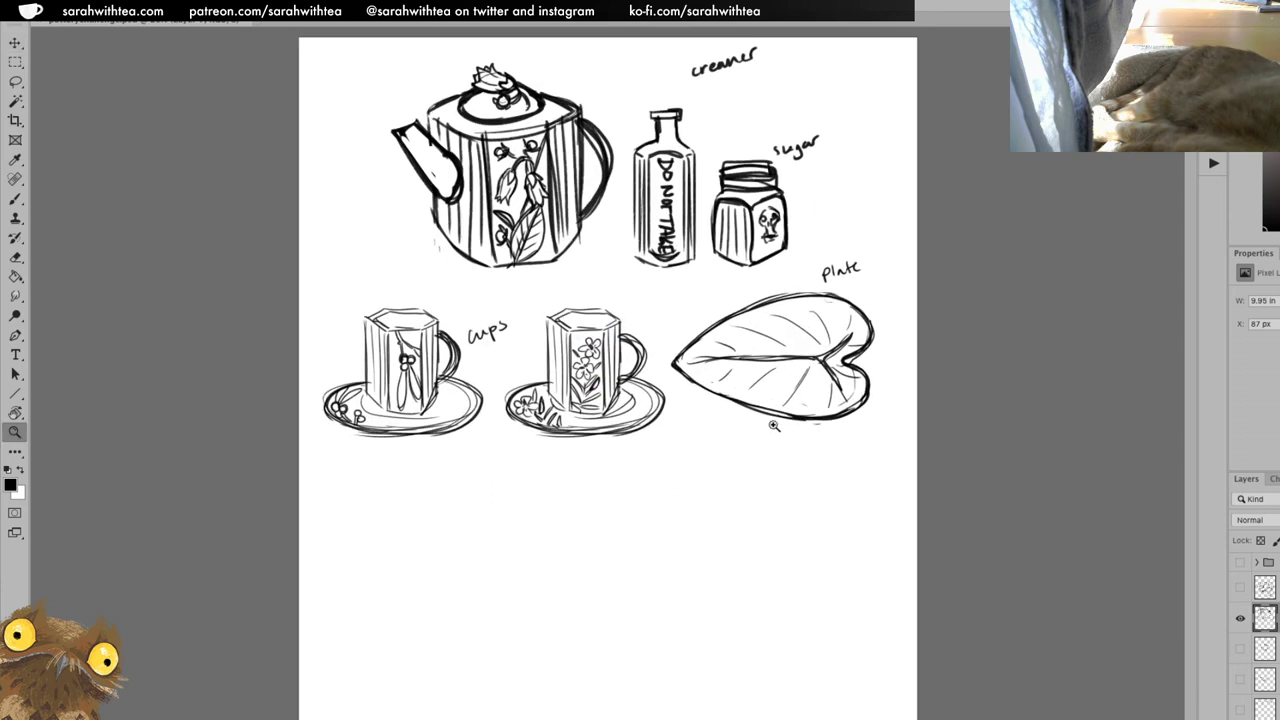
{"action": "key", "text": "b"}
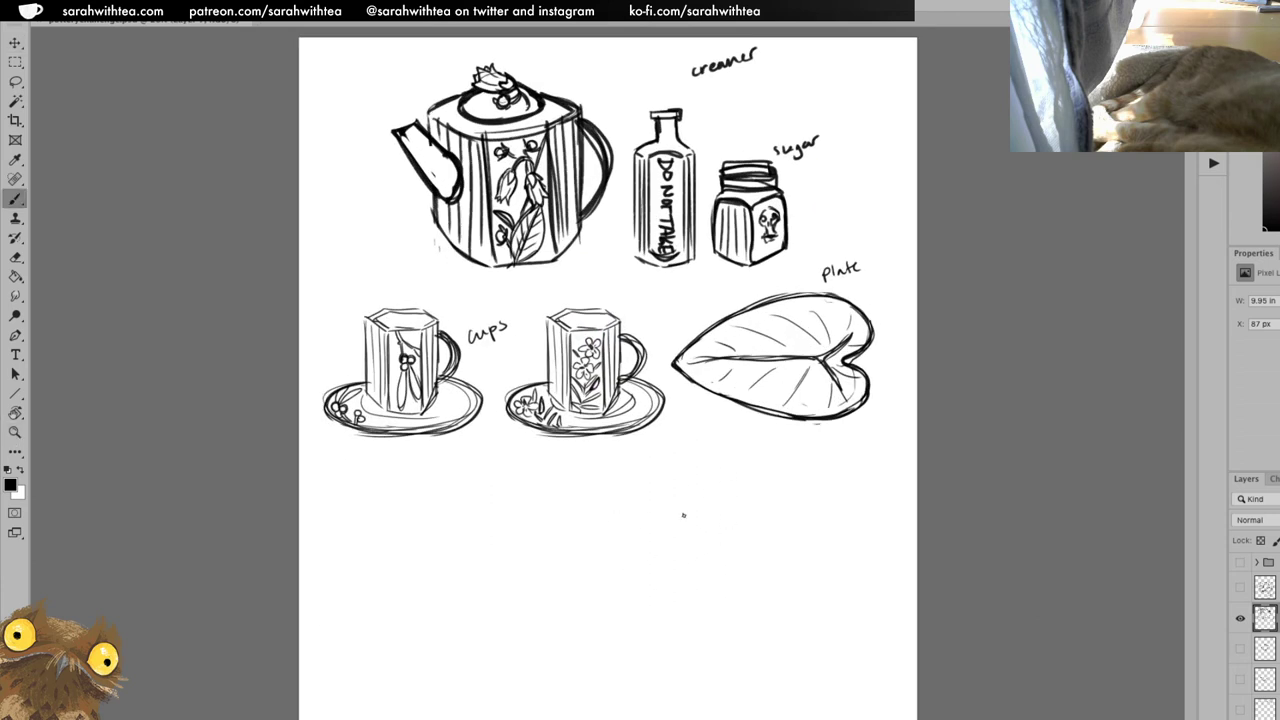
{"action": "left_click_drag", "start_coordinate": [516, 514], "coordinate": [524, 518]}
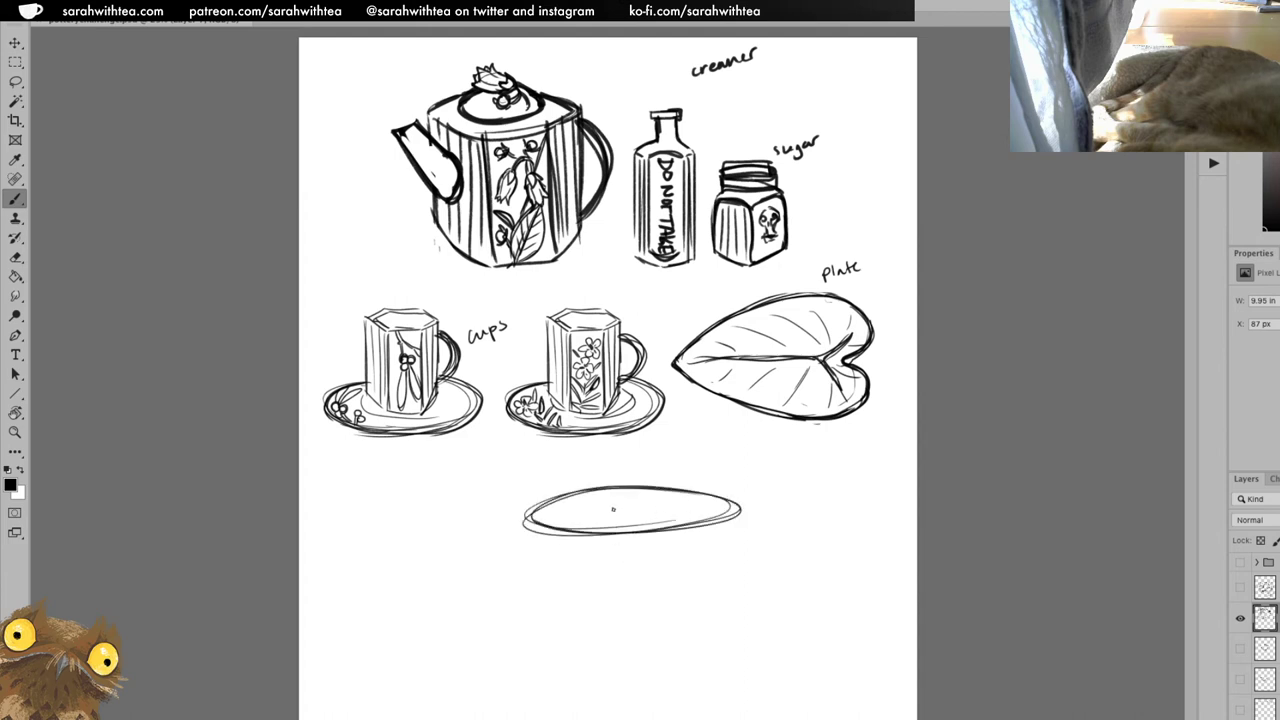
{"action": "mouse_move", "coordinate": [611, 510]}
{"action": "left_mouse_down"}
{"action": "mouse_move", "coordinate": [616, 584]}
{"action": "mouse_move", "coordinate": [627, 522]}
{"action": "mouse_move", "coordinate": [644, 576]}
{"action": "left_mouse_up"}
{"action": "left_click_drag", "start_coordinate": [653, 524], "coordinate": [643, 576]}
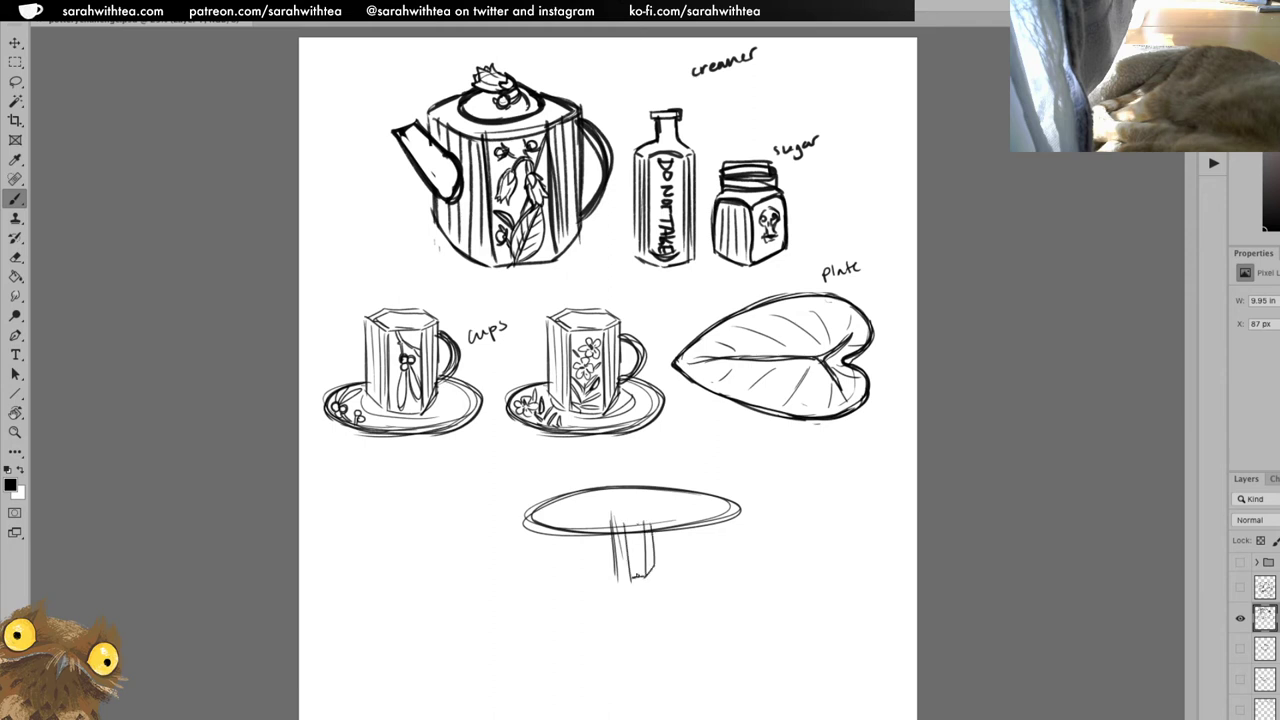
{"action": "mouse_move", "coordinate": [620, 528]}
{"action": "left_mouse_down"}
{"action": "mouse_move", "coordinate": [547, 602]}
{"action": "mouse_move", "coordinate": [706, 583]}
{"action": "mouse_move", "coordinate": [670, 563]}
{"action": "mouse_move", "coordinate": [754, 586]}
{"action": "left_mouse_up"}
{"action": "left_click_drag", "start_coordinate": [754, 588], "coordinate": [512, 596]}
{"action": "mouse_move", "coordinate": [578, 568]}
{"action": "left_mouse_down"}
{"action": "mouse_move", "coordinate": [620, 561]}
{"action": "mouse_move", "coordinate": [736, 600]}
{"action": "mouse_move", "coordinate": [668, 565]}
{"action": "left_mouse_up"}
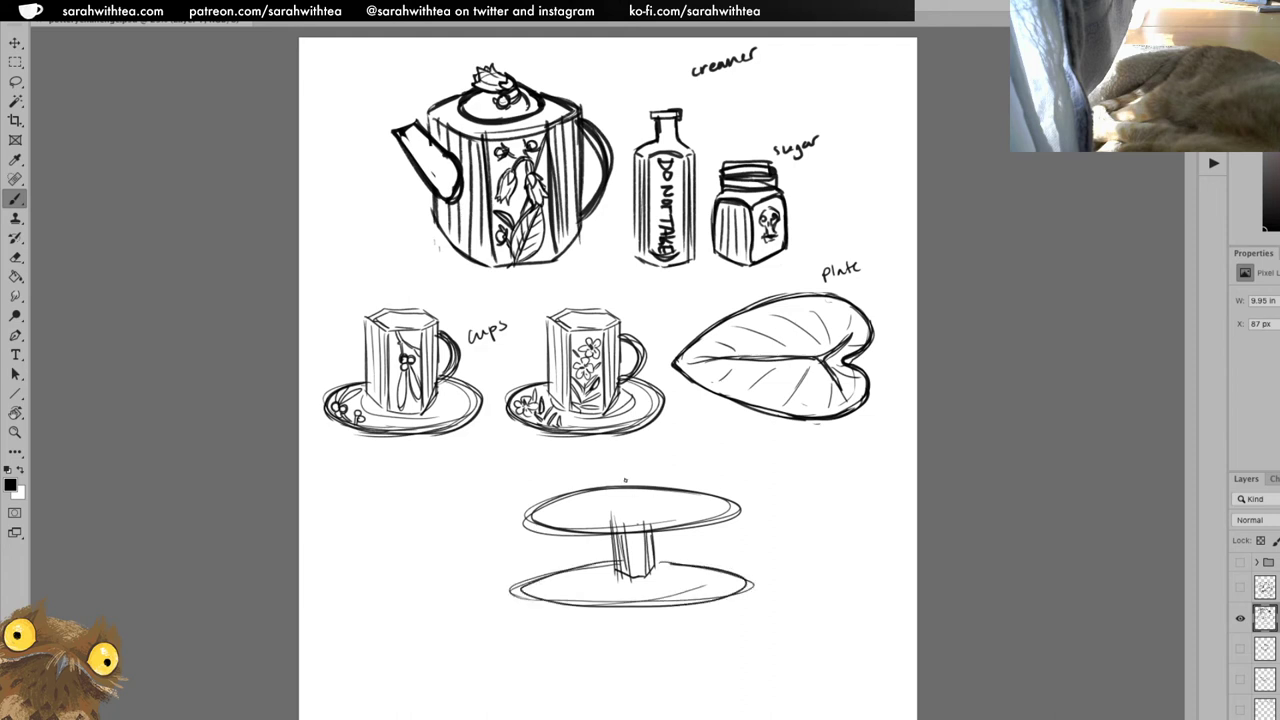
Select the tiered stand, move it lower on the page, and erase the column lines showing through its upper plate.
{"action": "key", "text": "l"}
{"action": "mouse_move", "coordinate": [772, 500]}
{"action": "left_mouse_down"}
{"action": "mouse_move", "coordinate": [563, 453]}
{"action": "mouse_move", "coordinate": [500, 623]}
{"action": "mouse_move", "coordinate": [780, 530]}
{"action": "left_mouse_up"}
{"action": "key", "text": "v"}
{"action": "left_click_drag", "start_coordinate": [675, 607], "coordinate": [665, 659]}
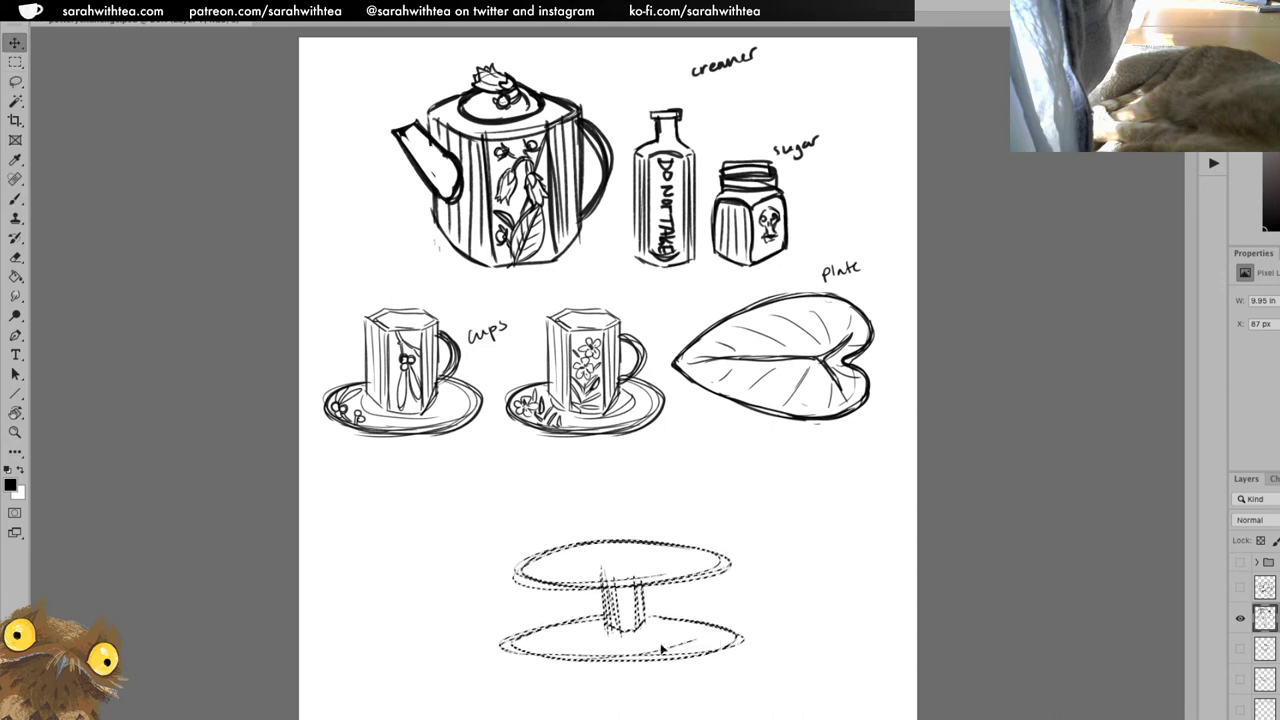
{"action": "key", "text": "ctrl+d"}
{"action": "key", "text": "b"}
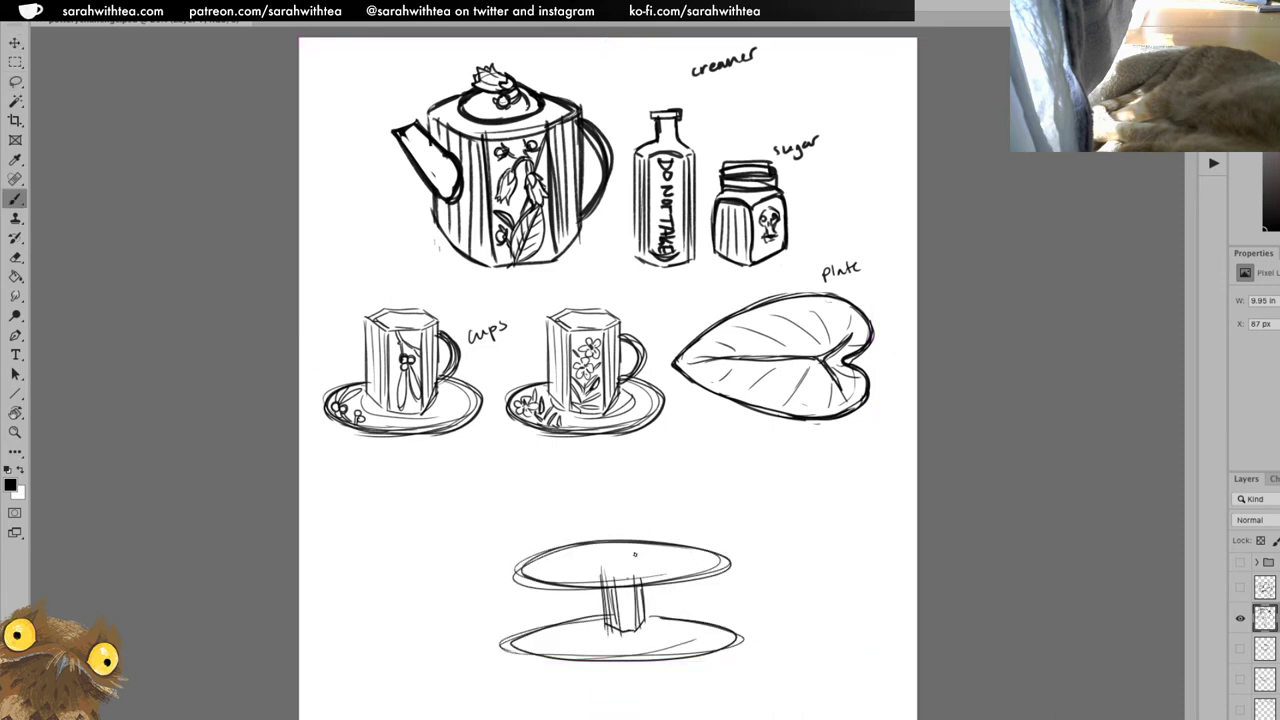
{"action": "key", "text": "e"}
{"action": "mouse_move", "coordinate": [605, 574]}
{"action": "left_mouse_down"}
{"action": "mouse_move", "coordinate": [625, 582]}
{"action": "mouse_move", "coordinate": [598, 574]}
{"action": "left_mouse_up"}
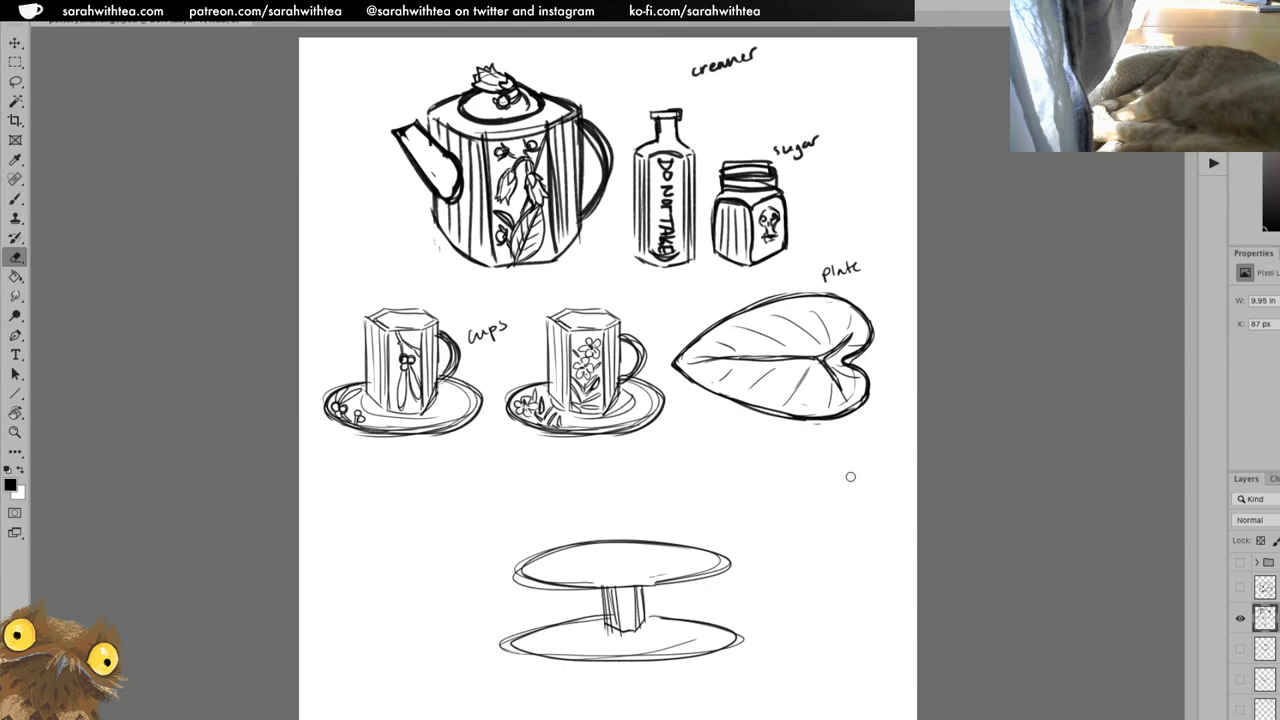
Rotate the canvas and redraw the outline of the stand's upper plate with darker, smoother strokes.
{"action": "key", "text": "r"}
{"action": "left_click_drag", "start_coordinate": [851, 486], "coordinate": [784, 320]}
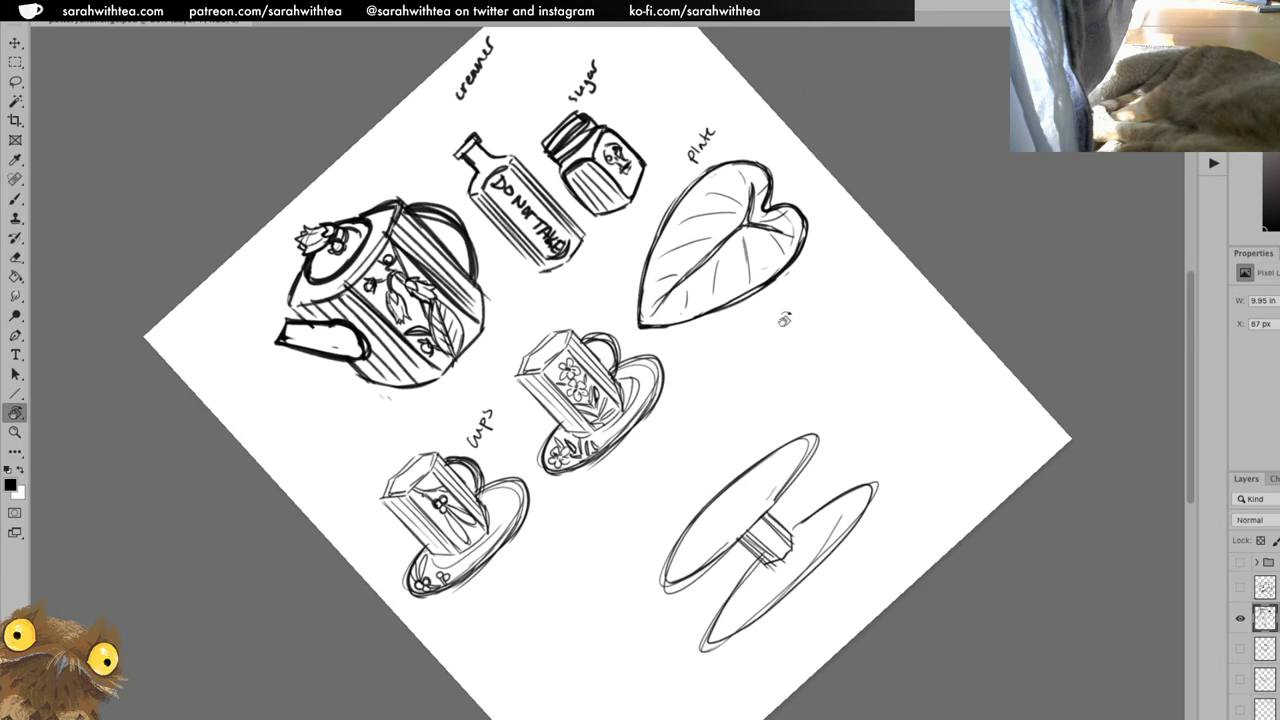
{"action": "left_click_drag", "start_coordinate": [816, 428], "coordinate": [796, 381]}
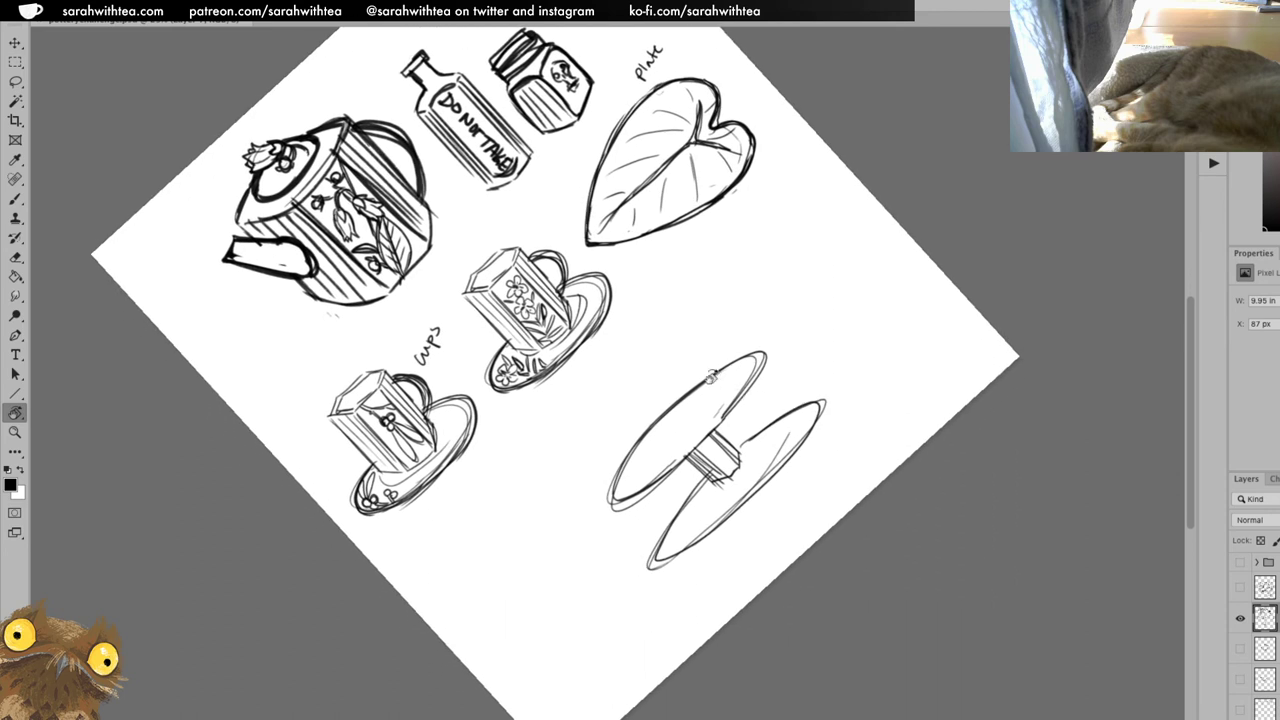
{"action": "key", "text": "b"}
{"action": "mouse_move", "coordinate": [630, 492]}
{"action": "left_mouse_down"}
{"action": "mouse_move", "coordinate": [742, 394]}
{"action": "mouse_move", "coordinate": [735, 403]}
{"action": "left_mouse_up"}
{"action": "mouse_move", "coordinate": [662, 478]}
{"action": "left_mouse_down"}
{"action": "mouse_move", "coordinate": [606, 504]}
{"action": "mouse_move", "coordinate": [716, 372]}
{"action": "left_mouse_up"}
{"action": "mouse_move", "coordinate": [626, 456]}
{"action": "left_mouse_down"}
{"action": "mouse_move", "coordinate": [750, 354]}
{"action": "mouse_move", "coordinate": [722, 424]}
{"action": "left_mouse_up"}
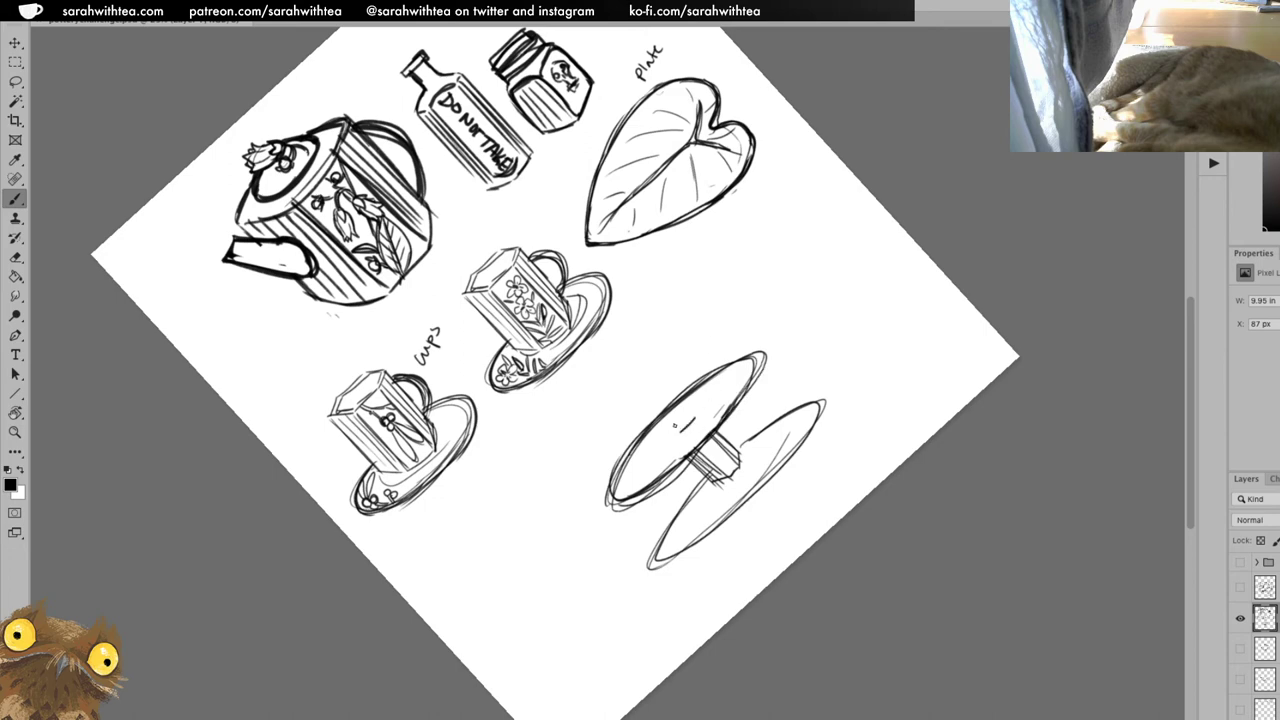
Draw a second faceted column rising from that plate and a smaller oval plate on it as the stand's top tier.
{"action": "mouse_move", "coordinate": [650, 406]}
{"action": "left_mouse_down"}
{"action": "mouse_move", "coordinate": [688, 436]}
{"action": "mouse_move", "coordinate": [678, 432]}
{"action": "left_mouse_up"}
{"action": "left_click_drag", "start_coordinate": [661, 389], "coordinate": [674, 426]}
{"action": "left_click_drag", "start_coordinate": [676, 418], "coordinate": [696, 422]}
{"action": "left_click_drag", "start_coordinate": [666, 382], "coordinate": [694, 410]}
{"action": "mouse_move", "coordinate": [676, 343]}
{"action": "left_mouse_down"}
{"action": "mouse_move", "coordinate": [592, 425]}
{"action": "mouse_move", "coordinate": [684, 350]}
{"action": "mouse_move", "coordinate": [582, 436]}
{"action": "left_mouse_up"}
{"action": "left_click_drag", "start_coordinate": [645, 385], "coordinate": [690, 405]}
{"action": "key", "text": "ctrl+z"}
{"action": "key", "text": "ctrl+z"}
{"action": "key", "text": "ctrl+z"}
{"action": "key", "text": "ctrl+z"}
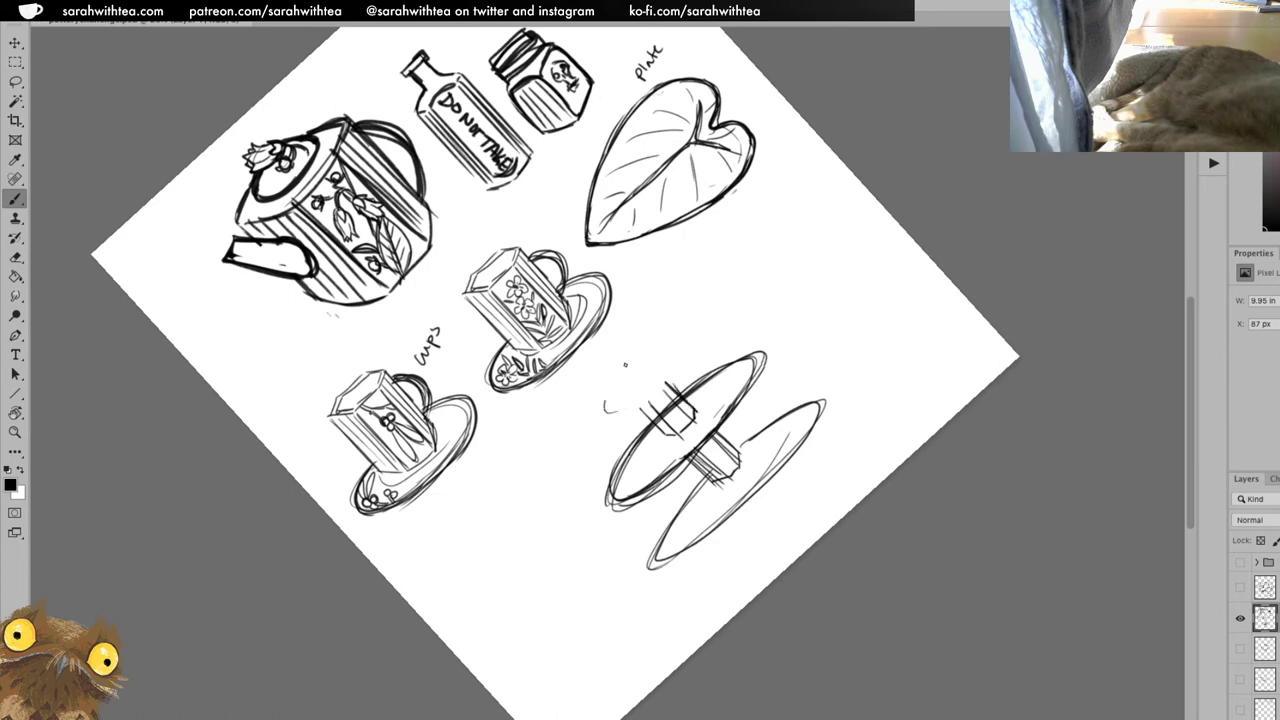
{"action": "mouse_move", "coordinate": [678, 354]}
{"action": "left_mouse_down"}
{"action": "mouse_move", "coordinate": [600, 428]}
{"action": "mouse_move", "coordinate": [690, 350]}
{"action": "mouse_move", "coordinate": [616, 430]}
{"action": "mouse_move", "coordinate": [606, 502]}
{"action": "mouse_move", "coordinate": [656, 498]}
{"action": "mouse_move", "coordinate": [686, 466]}
{"action": "left_mouse_up"}
Erase stray outline ends on the stand's middle plate and the lines overlapping the upper column.
{"action": "key", "text": "e"}
{"action": "left_click_drag", "start_coordinate": [750, 362], "coordinate": [763, 384]}
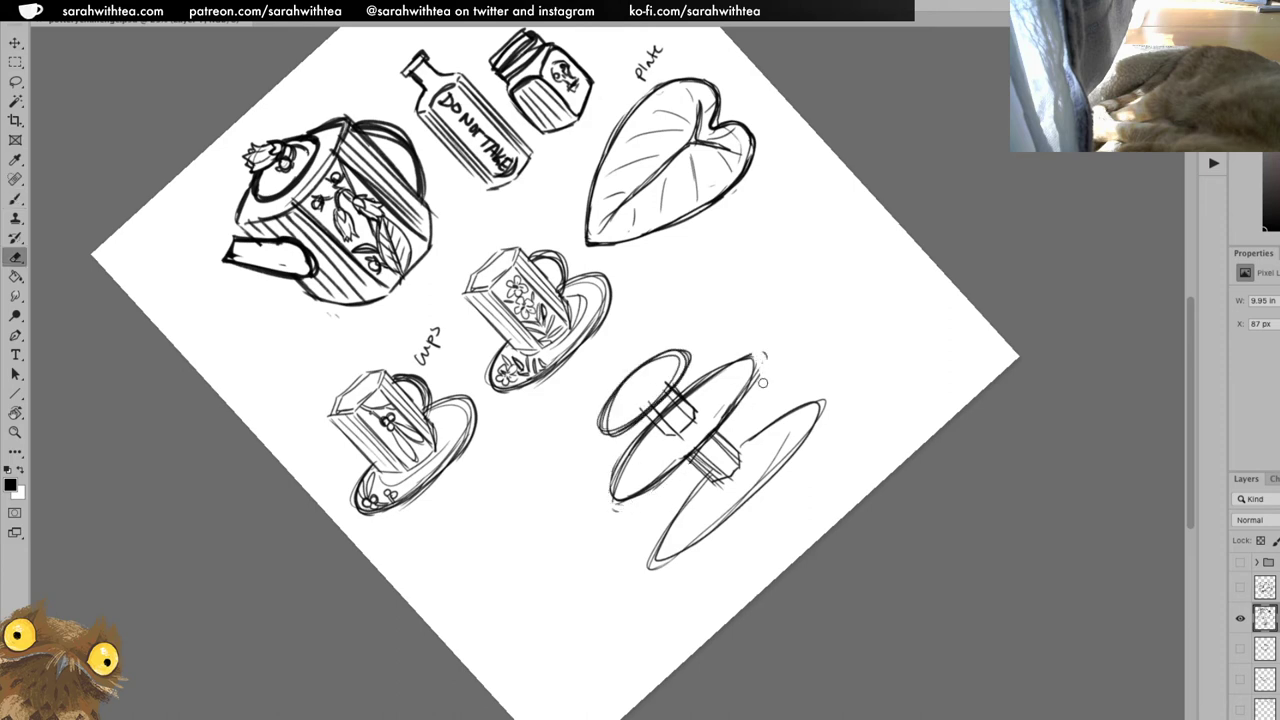
{"action": "mouse_move", "coordinate": [680, 416]}
{"action": "left_mouse_down"}
{"action": "mouse_move", "coordinate": [664, 407]}
{"action": "mouse_move", "coordinate": [682, 406]}
{"action": "left_mouse_up"}
{"action": "key", "text": "b"}
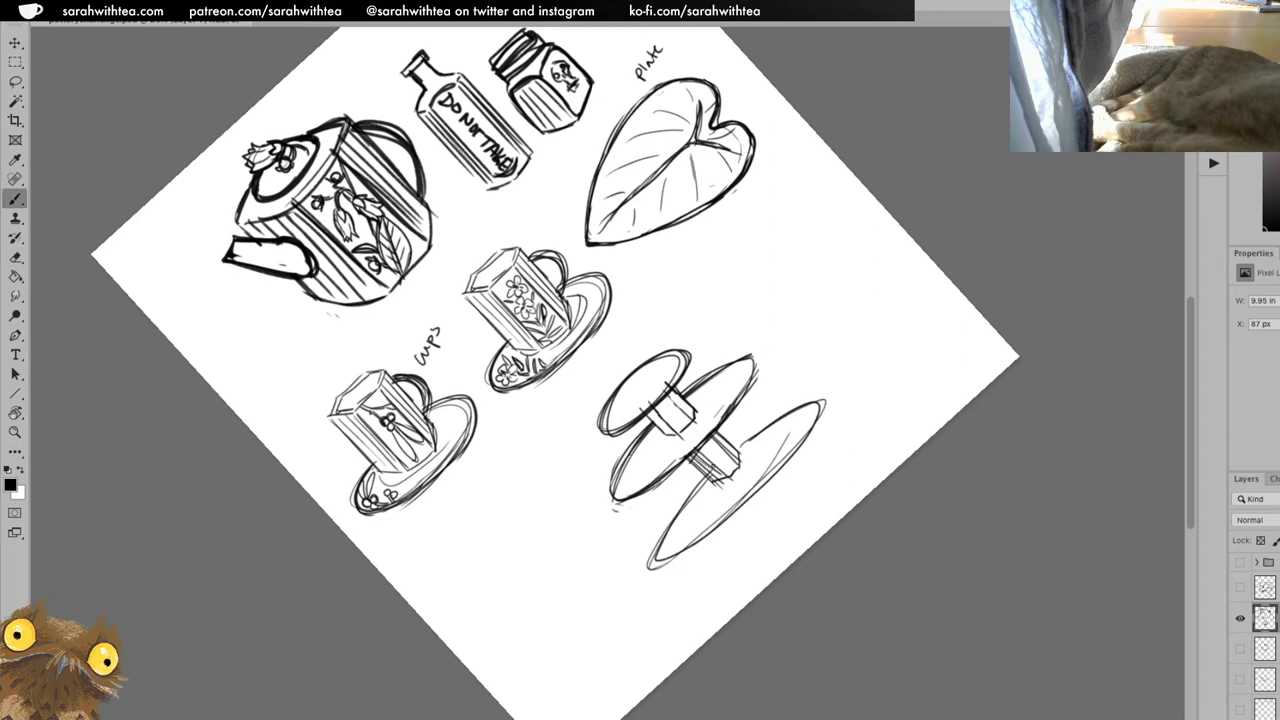
Clean up the stand's bottom plate by erasing its stray ends and redrawing its oval outline in darker strokes.
{"action": "key", "text": "e"}
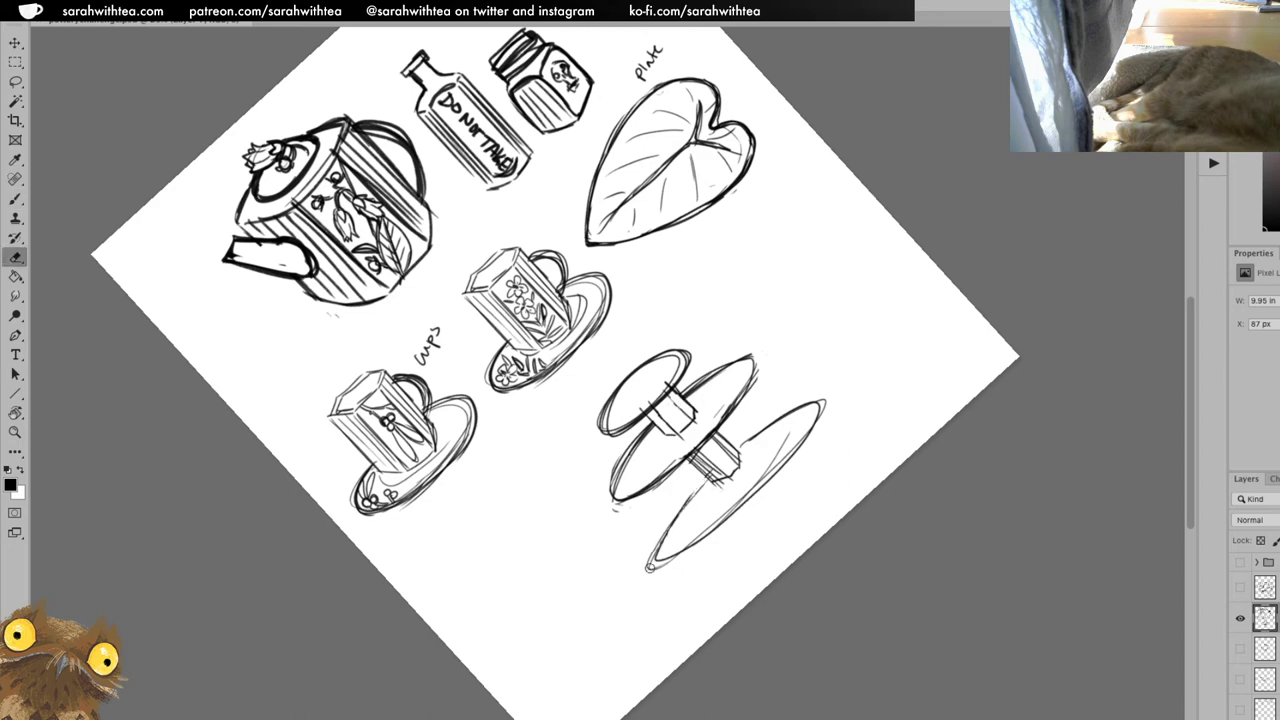
{"action": "mouse_move", "coordinate": [650, 566]}
{"action": "left_mouse_down"}
{"action": "mouse_move", "coordinate": [652, 552]}
{"action": "mouse_move", "coordinate": [668, 560]}
{"action": "left_mouse_up"}
{"action": "mouse_move", "coordinate": [752, 430]}
{"action": "left_mouse_down"}
{"action": "mouse_move", "coordinate": [815, 402]}
{"action": "mouse_move", "coordinate": [795, 406]}
{"action": "left_mouse_up"}
{"action": "key", "text": "b"}
{"action": "mouse_move", "coordinate": [730, 450]}
{"action": "left_mouse_down"}
{"action": "mouse_move", "coordinate": [807, 399]}
{"action": "mouse_move", "coordinate": [822, 403]}
{"action": "mouse_move", "coordinate": [672, 508]}
{"action": "mouse_move", "coordinate": [653, 532]}
{"action": "mouse_move", "coordinate": [664, 520]}
{"action": "mouse_move", "coordinate": [682, 555]}
{"action": "mouse_move", "coordinate": [783, 449]}
{"action": "left_mouse_up"}
{"action": "mouse_move", "coordinate": [824, 404]}
{"action": "left_mouse_down"}
{"action": "mouse_move", "coordinate": [750, 495]}
{"action": "mouse_move", "coordinate": [658, 542]}
{"action": "mouse_move", "coordinate": [650, 565]}
{"action": "mouse_move", "coordinate": [688, 486]}
{"action": "mouse_move", "coordinate": [656, 516]}
{"action": "mouse_move", "coordinate": [667, 507]}
{"action": "left_mouse_up"}
{"action": "key", "text": "e"}
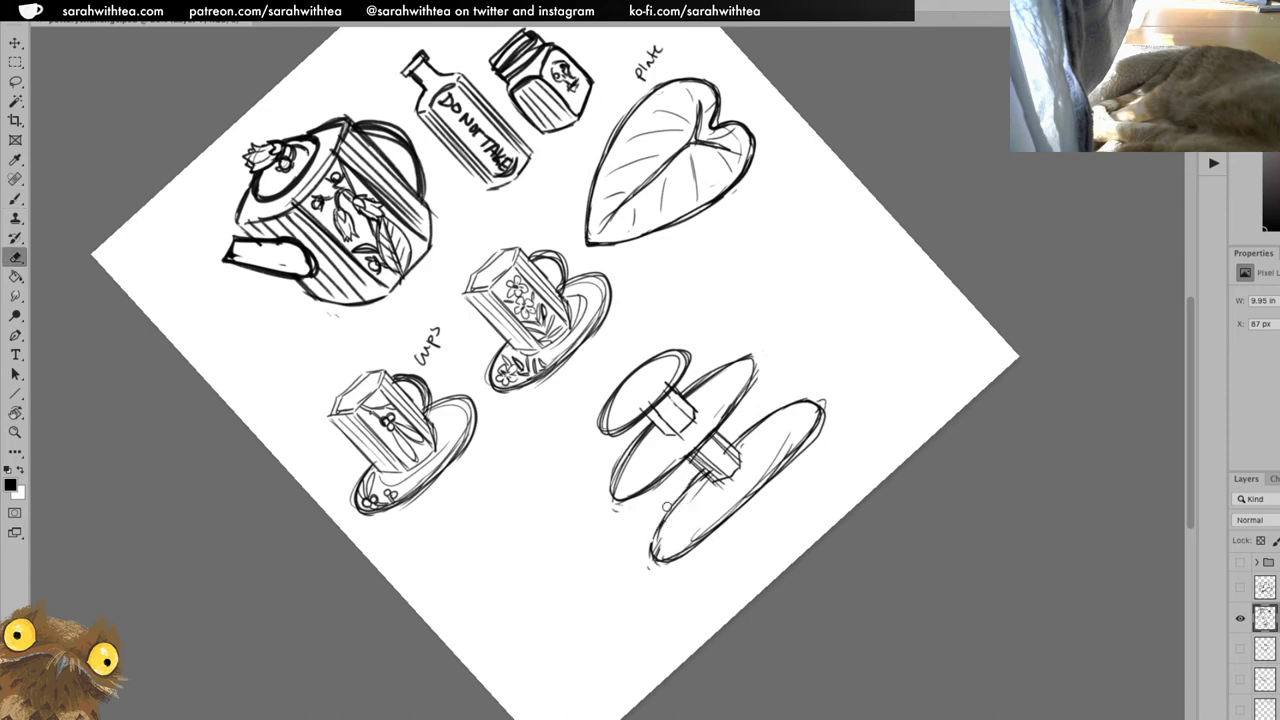
{"action": "left_click_drag", "start_coordinate": [820, 394], "coordinate": [808, 441]}
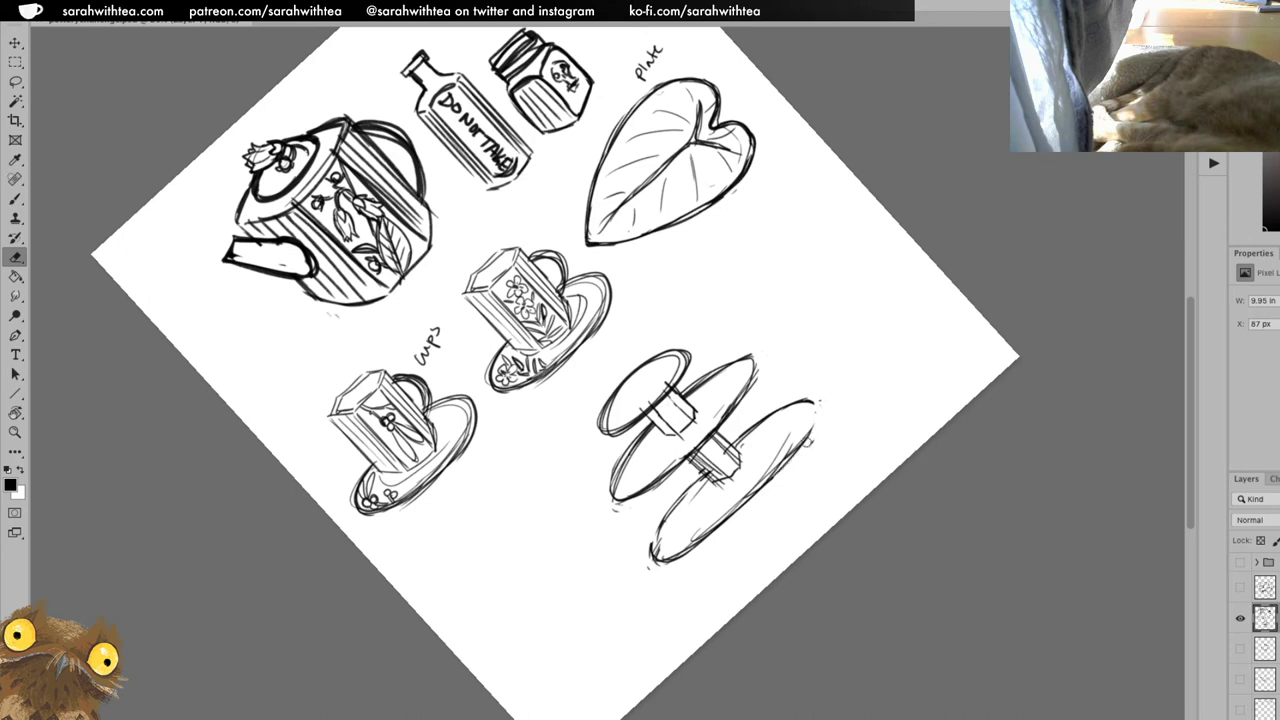
{"action": "key", "text": "b"}
{"action": "left_click_drag", "start_coordinate": [700, 472], "coordinate": [652, 545]}
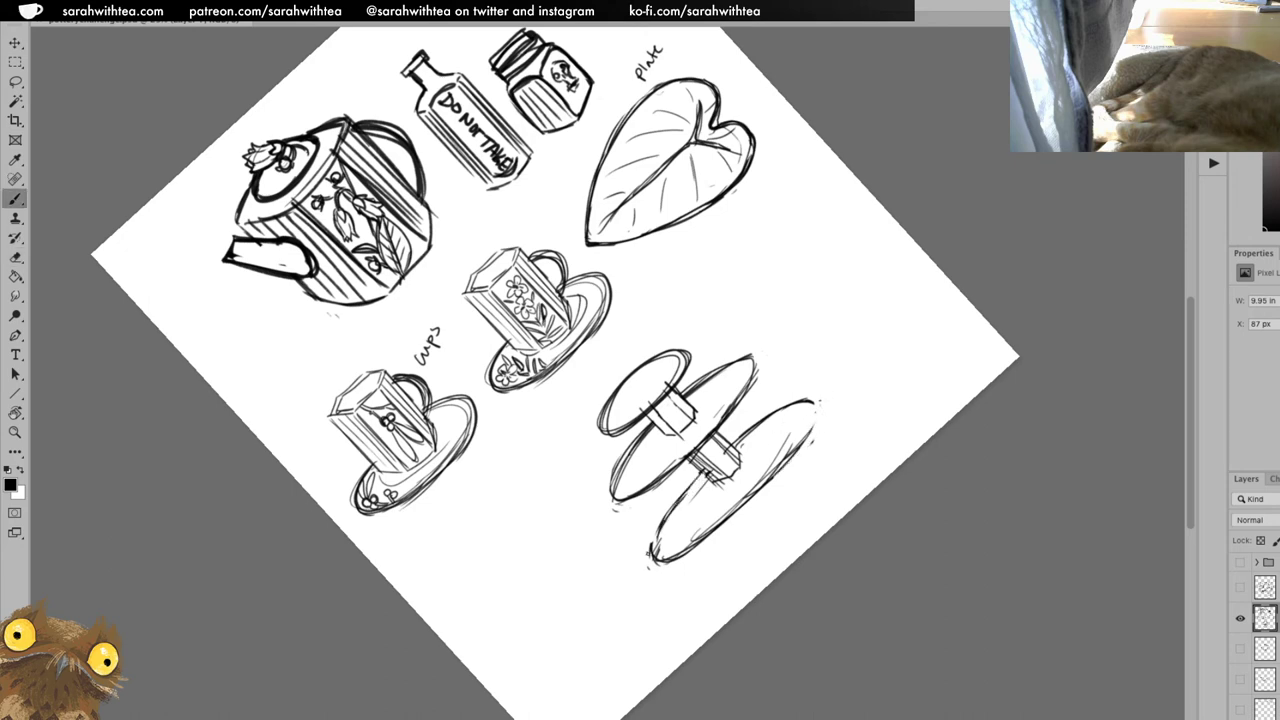
{"action": "mouse_move", "coordinate": [682, 498]}
{"action": "left_mouse_down"}
{"action": "mouse_move", "coordinate": [658, 554]}
{"action": "mouse_move", "coordinate": [750, 502]}
{"action": "mouse_move", "coordinate": [808, 428]}
{"action": "mouse_move", "coordinate": [786, 458]}
{"action": "left_mouse_up"}
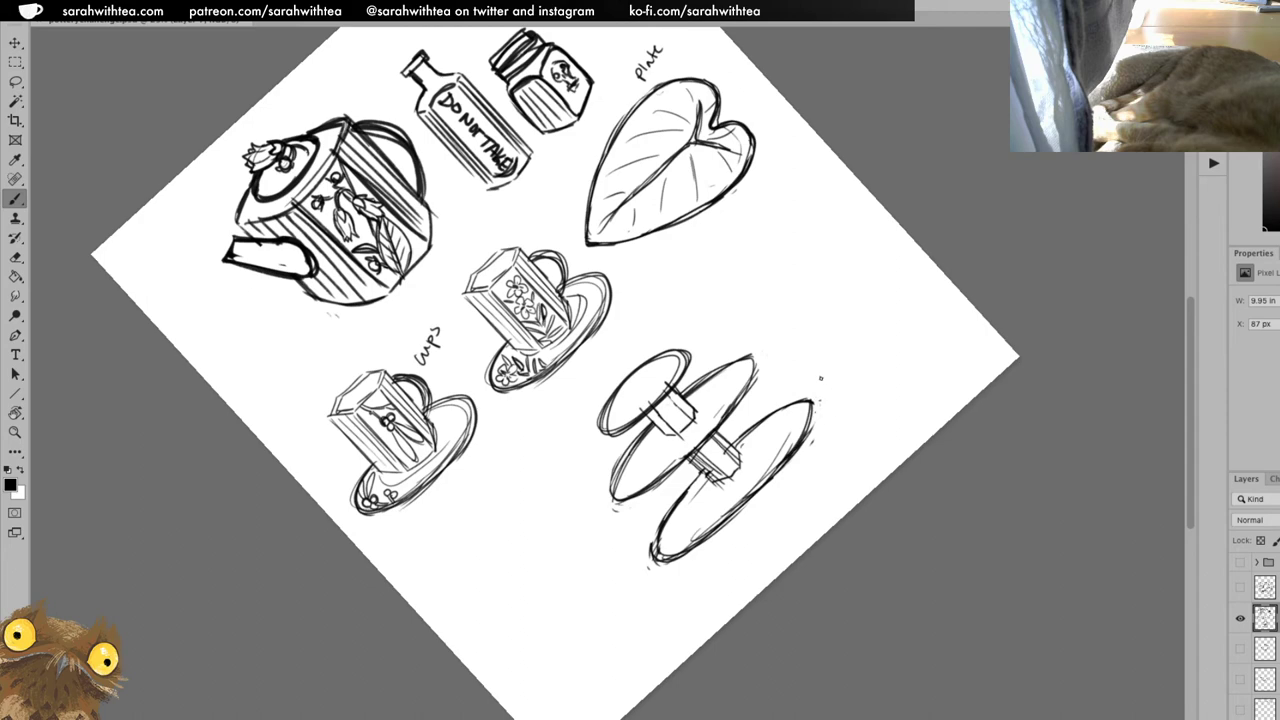
Reset the canvas rotation, add facet lines to the upper column, and draw a small inner oval on the top plate.
{"action": "key", "text": "Escape"}
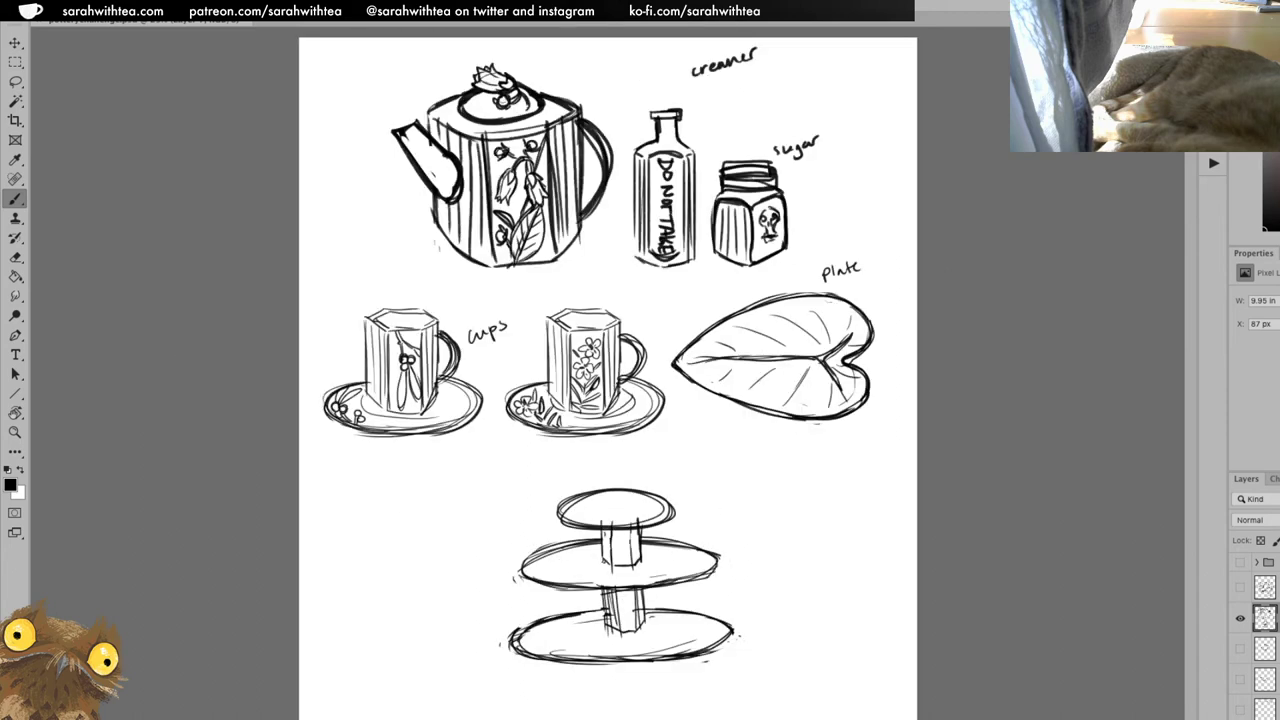
{"action": "left_click_drag", "start_coordinate": [604, 538], "coordinate": [604, 562]}
{"action": "mouse_move", "coordinate": [608, 530]}
{"action": "left_mouse_down"}
{"action": "mouse_move", "coordinate": [608, 560]}
{"action": "mouse_move", "coordinate": [636, 558]}
{"action": "left_mouse_up"}
{"action": "left_click_drag", "start_coordinate": [606, 504], "coordinate": [632, 514]}
Select the leaf plate, cut it onto its own layer, and hide that layer.
{"action": "key", "text": "l"}
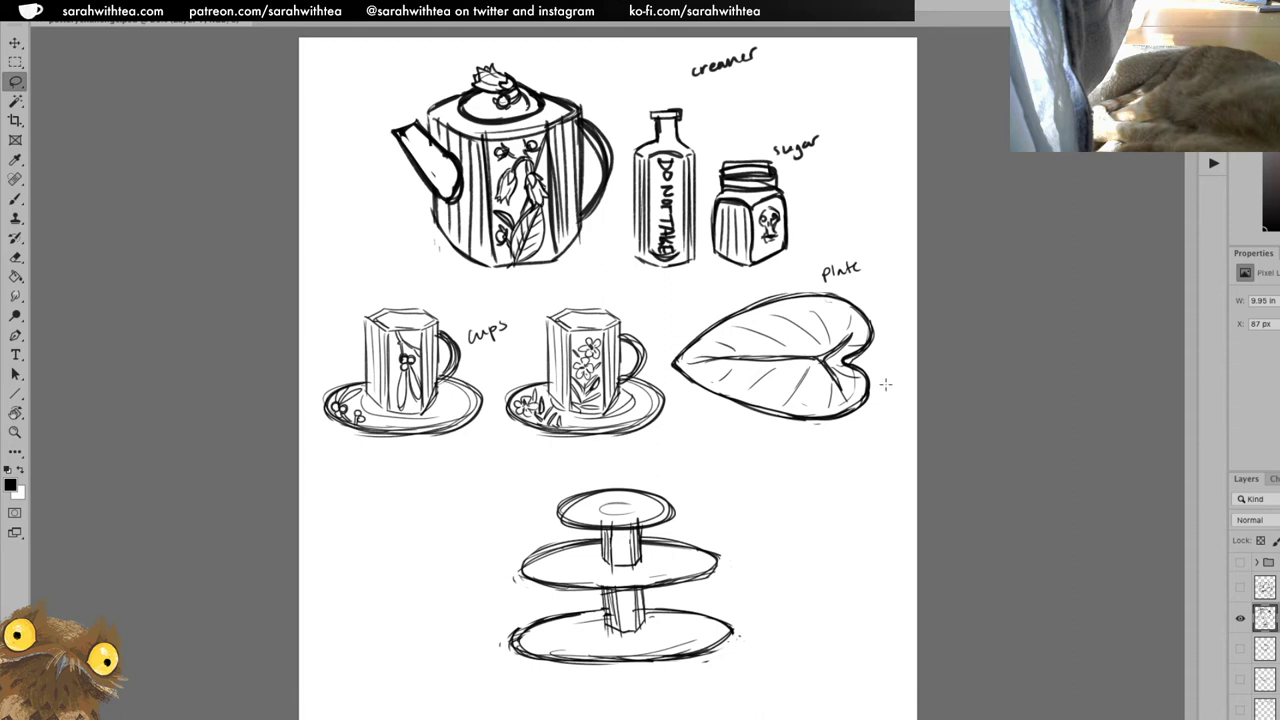
{"action": "mouse_move", "coordinate": [887, 387]}
{"action": "left_mouse_down"}
{"action": "mouse_move", "coordinate": [723, 430]}
{"action": "mouse_move", "coordinate": [658, 375]}
{"action": "mouse_move", "coordinate": [706, 310]}
{"action": "mouse_move", "coordinate": [794, 271]}
{"action": "mouse_move", "coordinate": [880, 310]}
{"action": "left_mouse_up"}
{"action": "key", "text": "ctrl+shift+j"}
{"action": "key", "text": "v"}
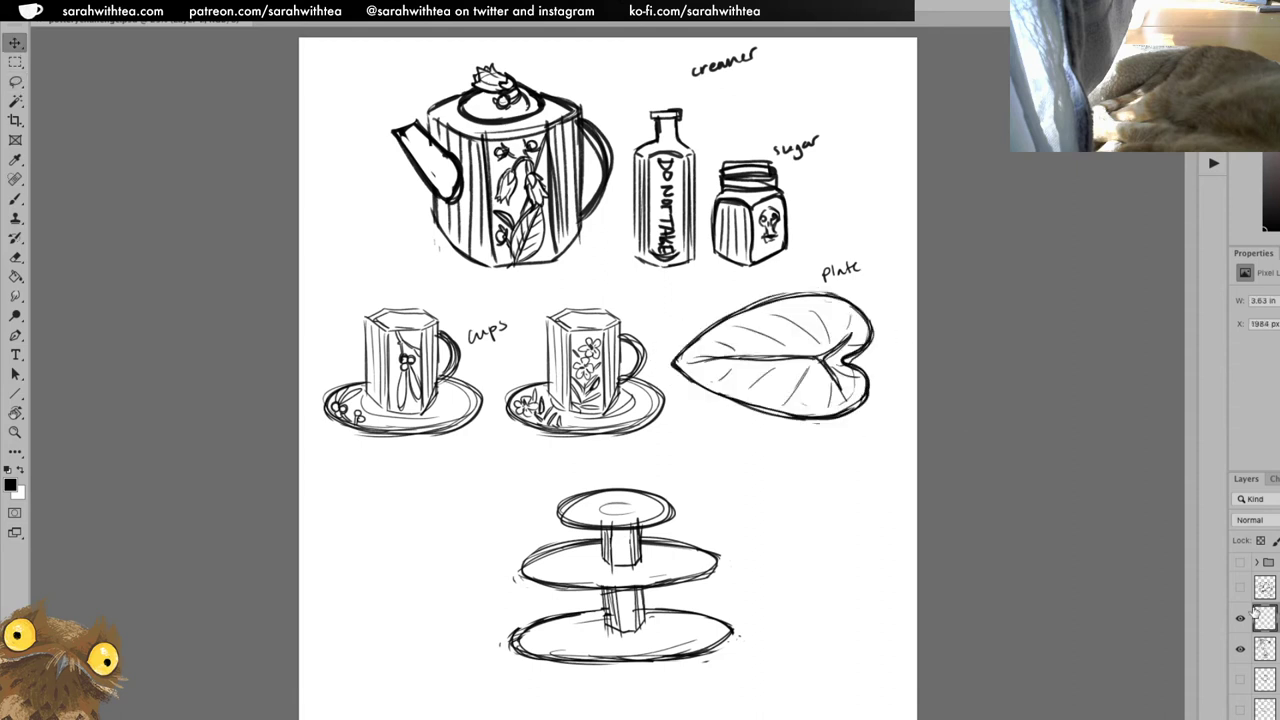
{"action": "key", "text": "ctrl+comma"}
Sketch a wide oval plate outline beside the second cup, in the leaf plate's former place.
{"action": "key", "text": "z"}
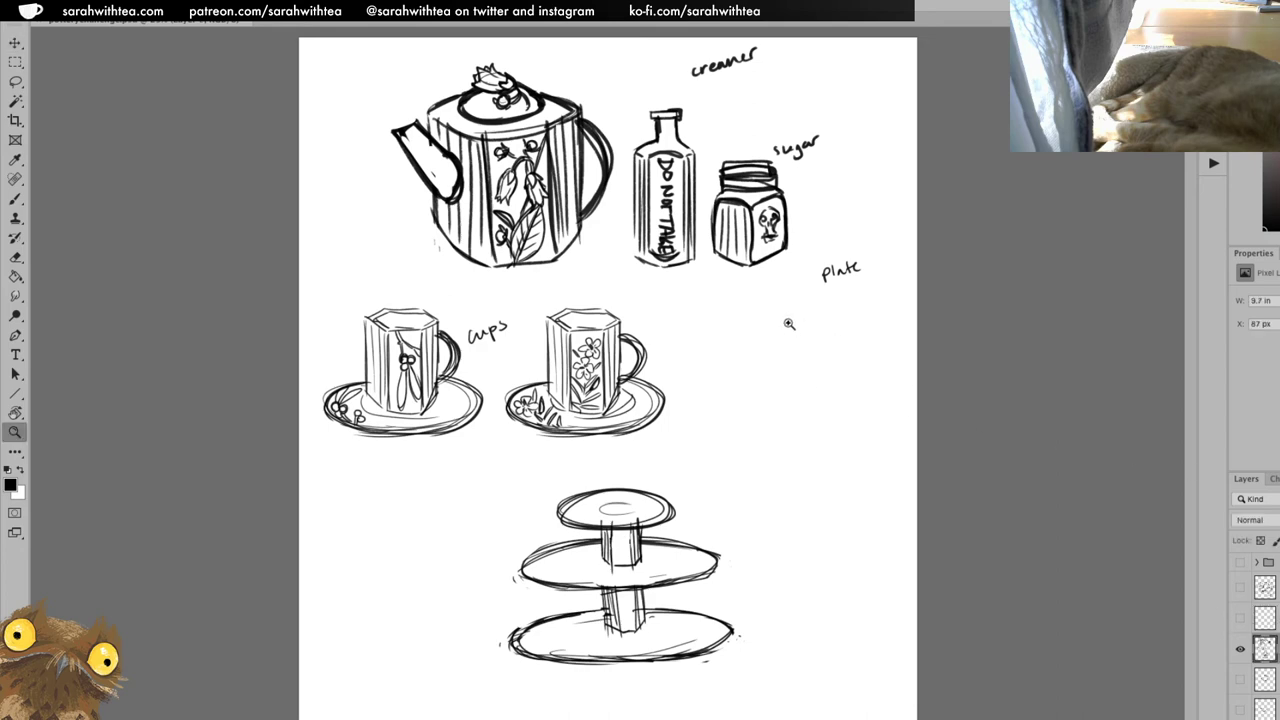
{"action": "left_click", "coordinate": [804, 347]}
{"action": "key", "text": "b"}
{"action": "mouse_move", "coordinate": [734, 377]}
{"action": "left_mouse_down"}
{"action": "mouse_move", "coordinate": [931, 355]}
{"action": "mouse_move", "coordinate": [783, 408]}
{"action": "mouse_move", "coordinate": [857, 335]}
{"action": "mouse_move", "coordinate": [832, 420]}
{"action": "mouse_move", "coordinate": [815, 334]}
{"action": "mouse_move", "coordinate": [886, 420]}
{"action": "mouse_move", "coordinate": [928, 381]}
{"action": "left_mouse_up"}
{"action": "key", "text": "ctrl+z"}
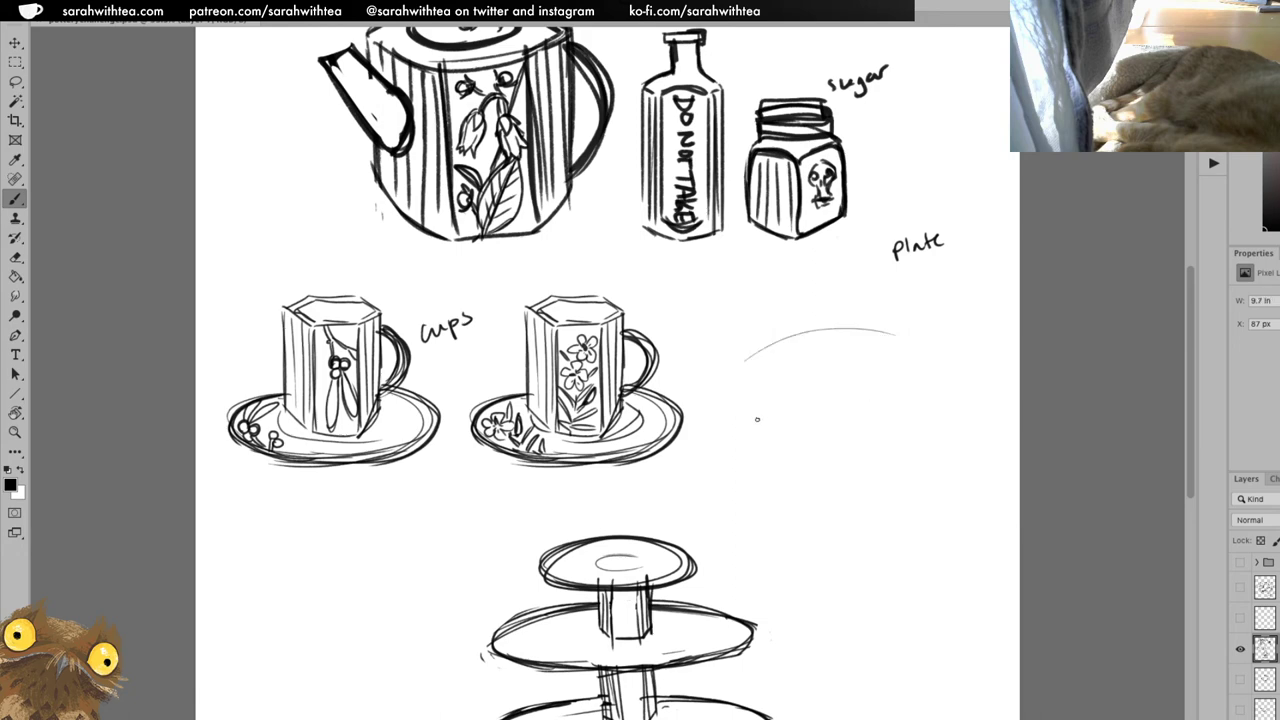
{"action": "mouse_move", "coordinate": [705, 390]}
{"action": "left_mouse_down"}
{"action": "mouse_move", "coordinate": [796, 334]}
{"action": "mouse_move", "coordinate": [966, 418]}
{"action": "mouse_move", "coordinate": [758, 347]}
{"action": "mouse_move", "coordinate": [766, 434]}
{"action": "mouse_move", "coordinate": [970, 365]}
{"action": "mouse_move", "coordinate": [754, 345]}
{"action": "left_mouse_up"}
{"action": "mouse_move", "coordinate": [784, 426]}
{"action": "left_mouse_down"}
{"action": "mouse_move", "coordinate": [754, 343]}
{"action": "mouse_move", "coordinate": [915, 337]}
{"action": "mouse_move", "coordinate": [821, 435]}
{"action": "mouse_move", "coordinate": [941, 382]}
{"action": "left_mouse_up"}
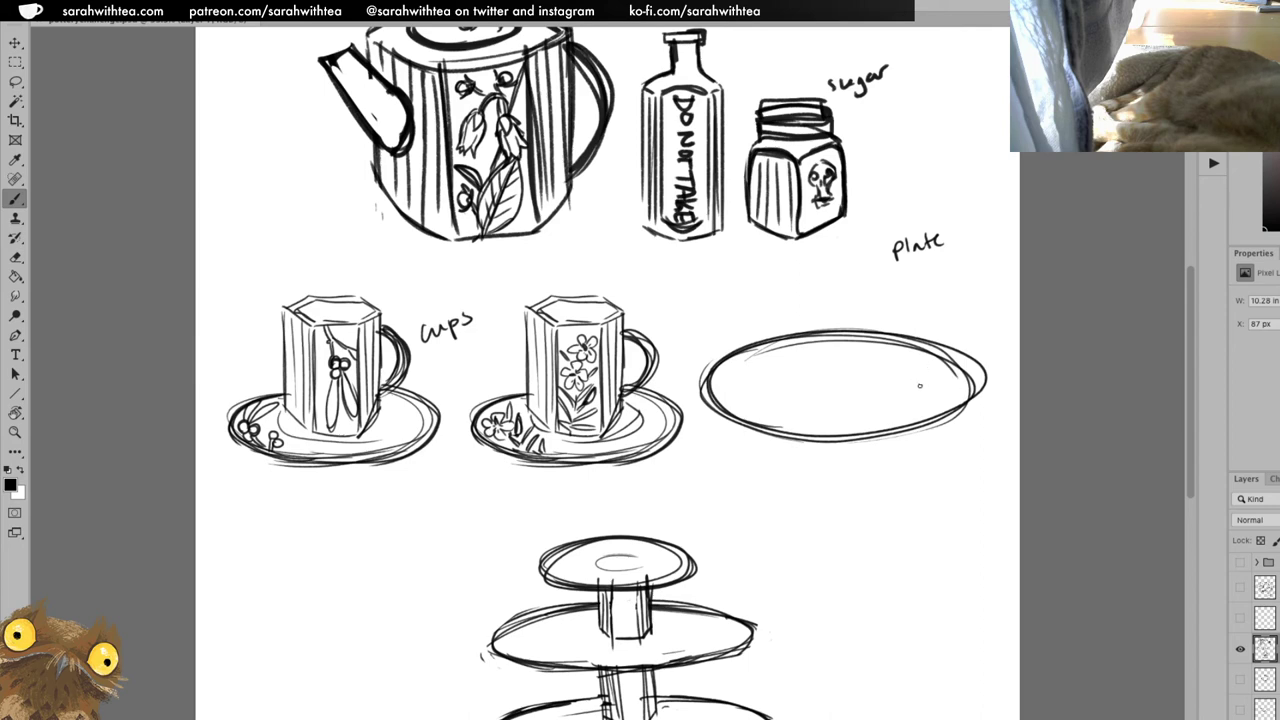
Erase the stray outer line at the oval plate's right end, darken the rim, and draw the inner oval well.
{"action": "key", "text": "e"}
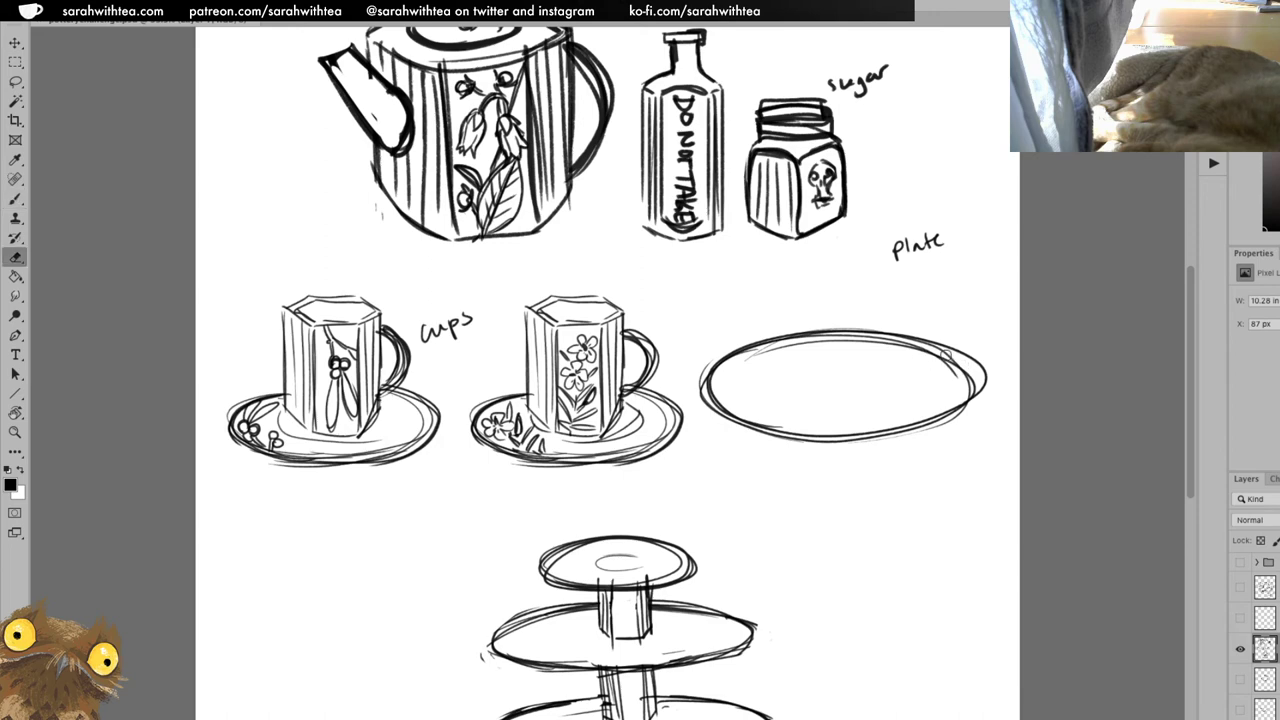
{"action": "left_click_drag", "start_coordinate": [984, 370], "coordinate": [976, 360]}
{"action": "key", "text": "b"}
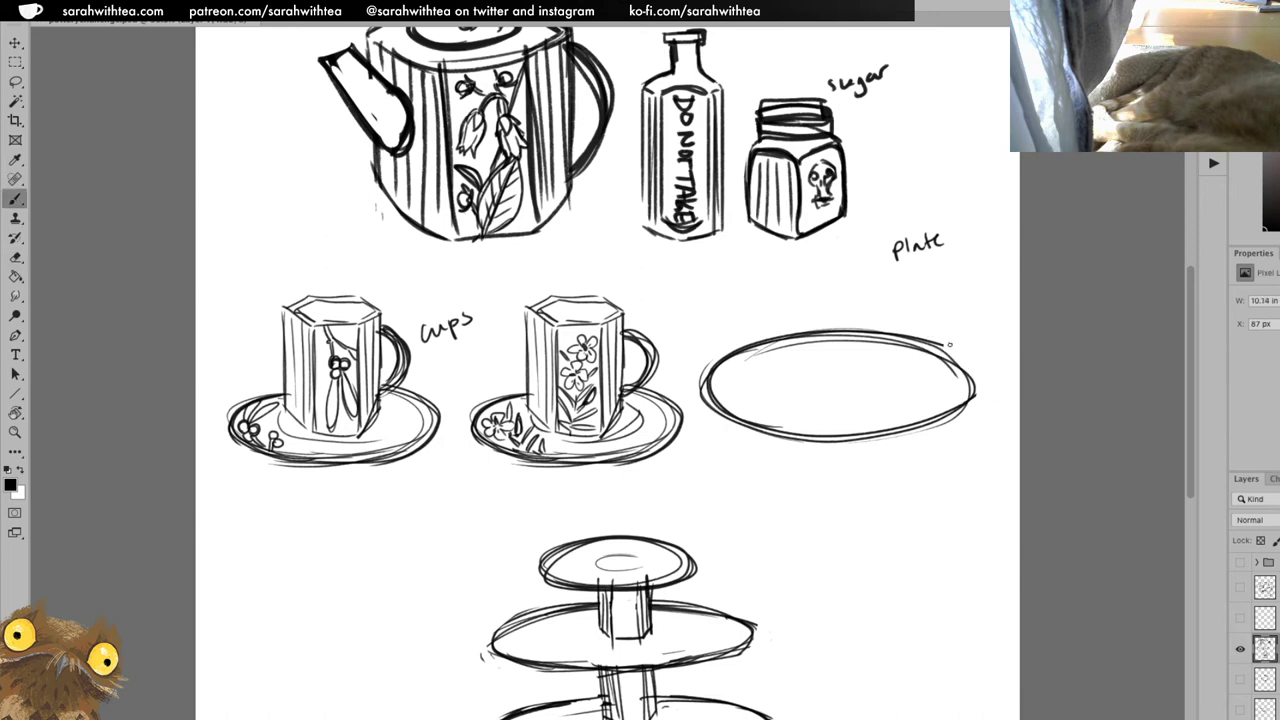
{"action": "mouse_move", "coordinate": [900, 342]}
{"action": "left_mouse_down"}
{"action": "mouse_move", "coordinate": [972, 388]}
{"action": "mouse_move", "coordinate": [936, 410]}
{"action": "left_mouse_up"}
{"action": "mouse_move", "coordinate": [797, 371]}
{"action": "left_mouse_down"}
{"action": "mouse_move", "coordinate": [840, 405]}
{"action": "mouse_move", "coordinate": [886, 372]}
{"action": "left_mouse_up"}
Draw a small mushroom with cap and stem on the plate's upper right rim and erase the plate lines crossing it.
{"action": "mouse_move", "coordinate": [795, 400]}
{"action": "left_mouse_down"}
{"action": "mouse_move", "coordinate": [876, 380]}
{"action": "mouse_move", "coordinate": [900, 330]}
{"action": "mouse_move", "coordinate": [958, 318]}
{"action": "mouse_move", "coordinate": [930, 352]}
{"action": "left_mouse_up"}
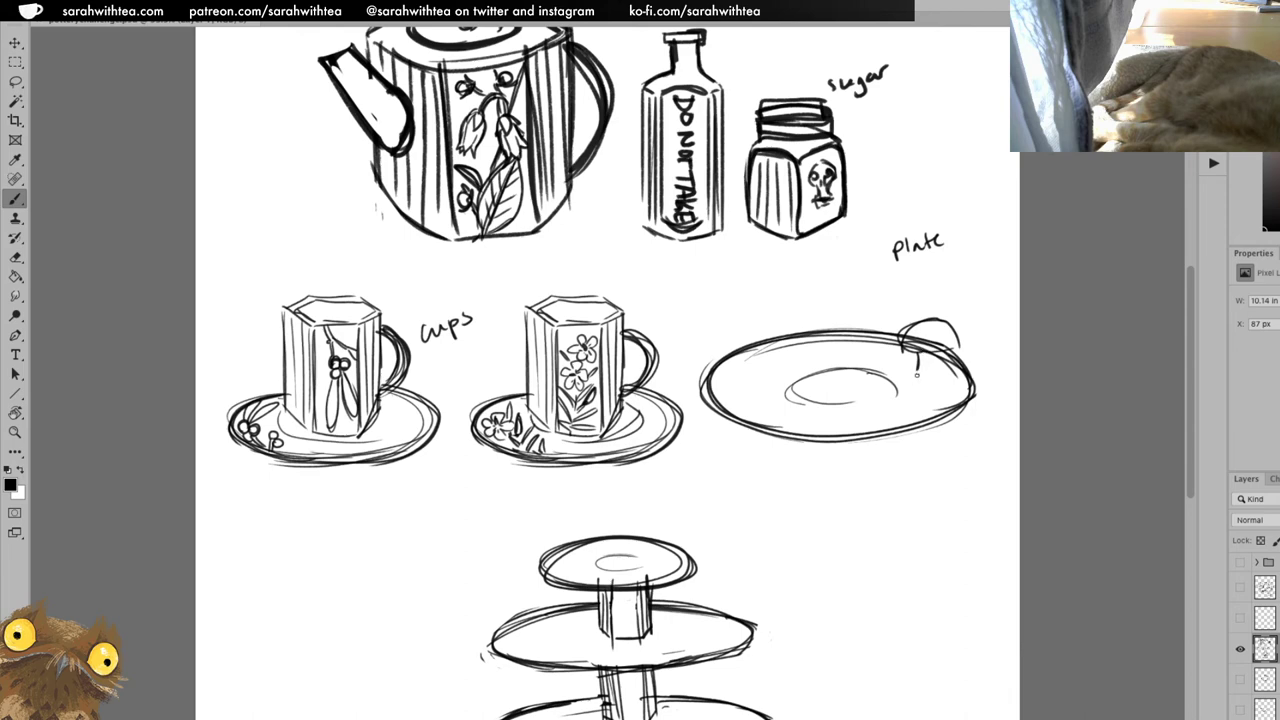
{"action": "mouse_move", "coordinate": [934, 372]}
{"action": "left_mouse_down"}
{"action": "mouse_move", "coordinate": [928, 316]}
{"action": "mouse_move", "coordinate": [922, 354]}
{"action": "mouse_move", "coordinate": [958, 316]}
{"action": "left_mouse_up"}
{"action": "mouse_move", "coordinate": [894, 344]}
{"action": "left_mouse_down"}
{"action": "mouse_move", "coordinate": [944, 314]}
{"action": "mouse_move", "coordinate": [958, 348]}
{"action": "left_mouse_up"}
{"action": "left_click_drag", "start_coordinate": [914, 334], "coordinate": [950, 314]}
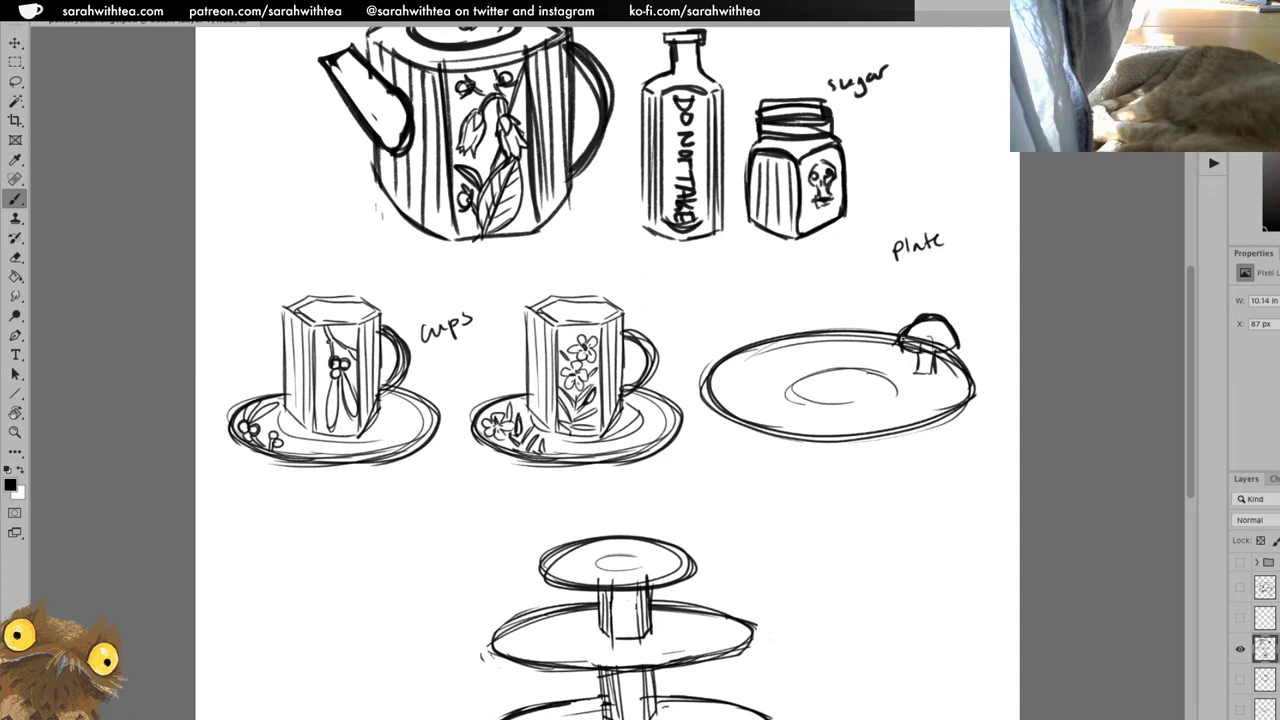
{"action": "key", "text": "e"}
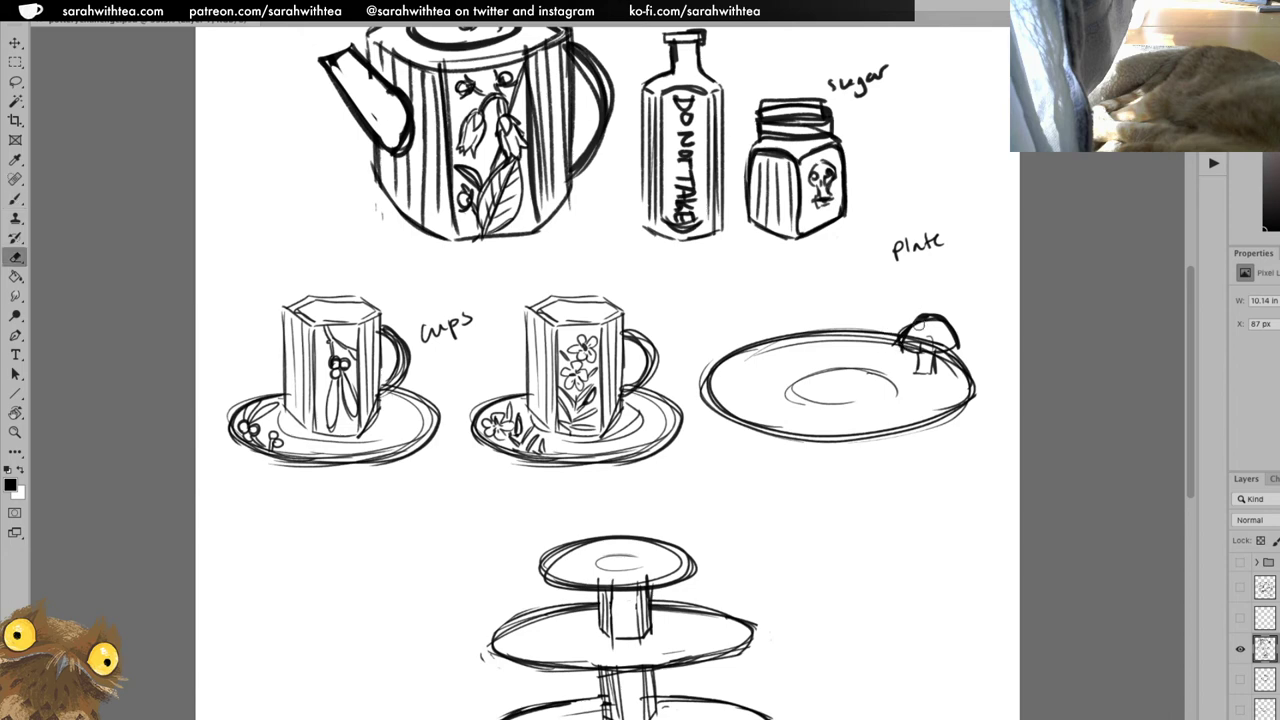
{"action": "mouse_move", "coordinate": [925, 311]}
{"action": "left_mouse_down"}
{"action": "mouse_move", "coordinate": [936, 342]}
{"action": "mouse_move", "coordinate": [933, 322]}
{"action": "mouse_move", "coordinate": [931, 345]}
{"action": "mouse_move", "coordinate": [921, 336]}
{"action": "mouse_move", "coordinate": [902, 350]}
{"action": "left_mouse_up"}
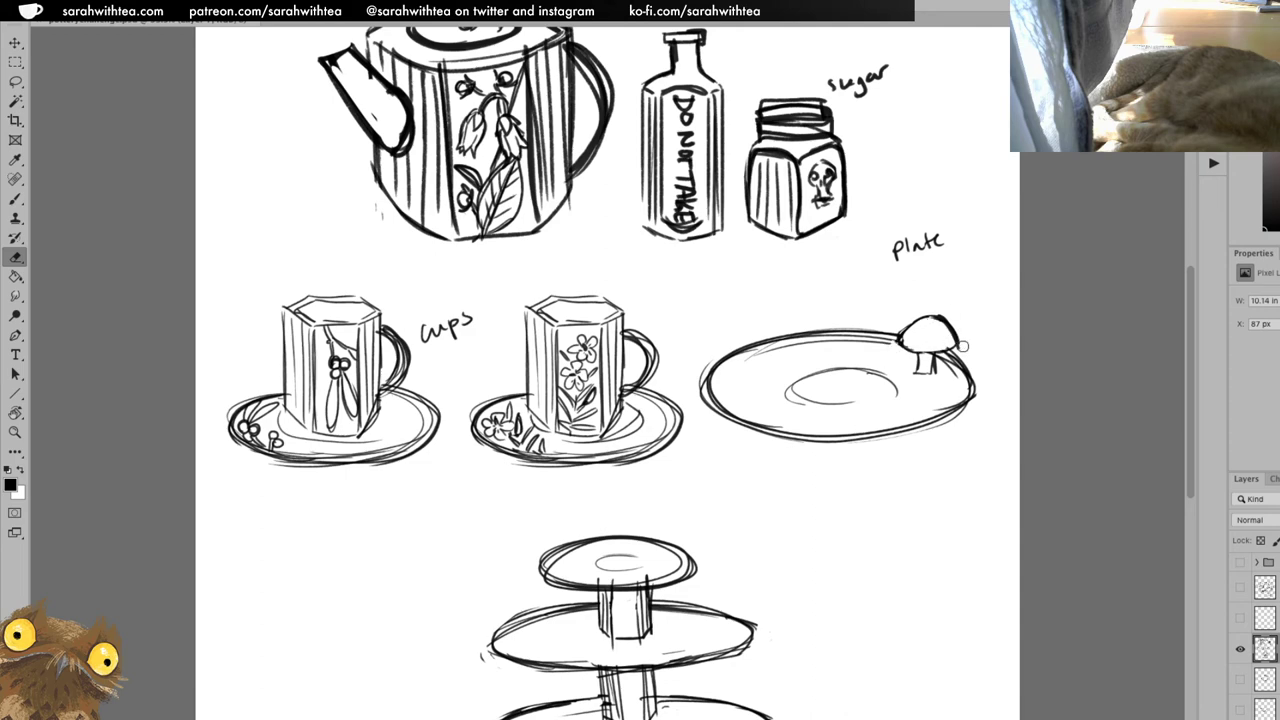
Darken the mushroom on the plate's rim and the plate's inner oval well.
{"action": "key", "text": "b"}
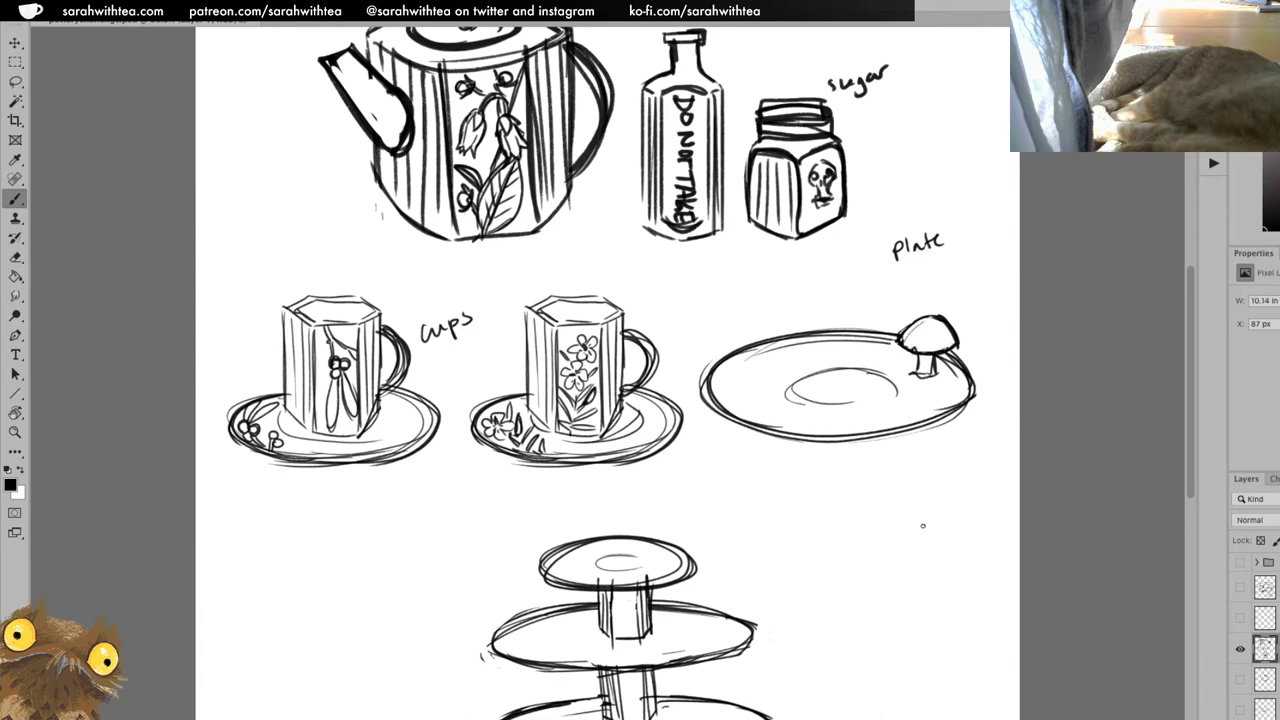
{"action": "left_click_drag", "start_coordinate": [786, 392], "coordinate": [888, 400]}
{"action": "key", "text": "z"}
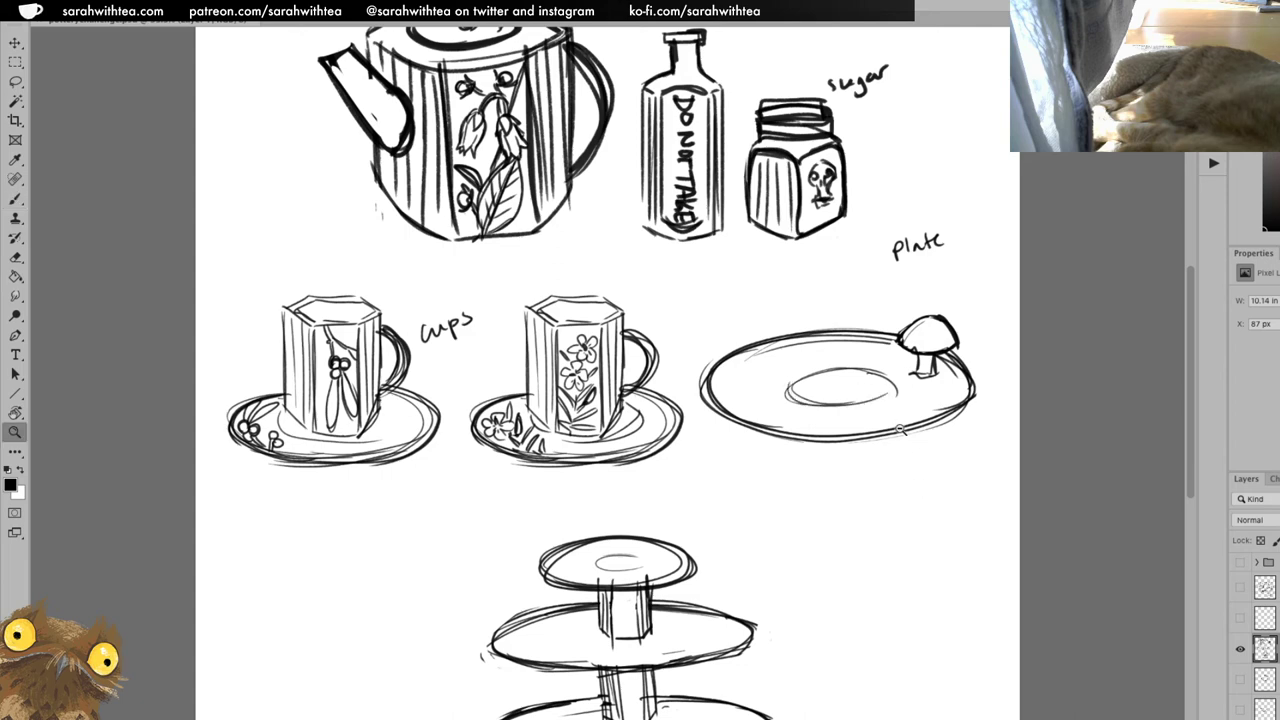
{"action": "left_click", "coordinate": [898, 436], "text": "alt"}
{"action": "mouse_move", "coordinate": [634, 486]}
{"action": "left_mouse_down"}
{"action": "mouse_move", "coordinate": [900, 466]}
{"action": "mouse_move", "coordinate": [943, 449]}
{"action": "left_mouse_up"}
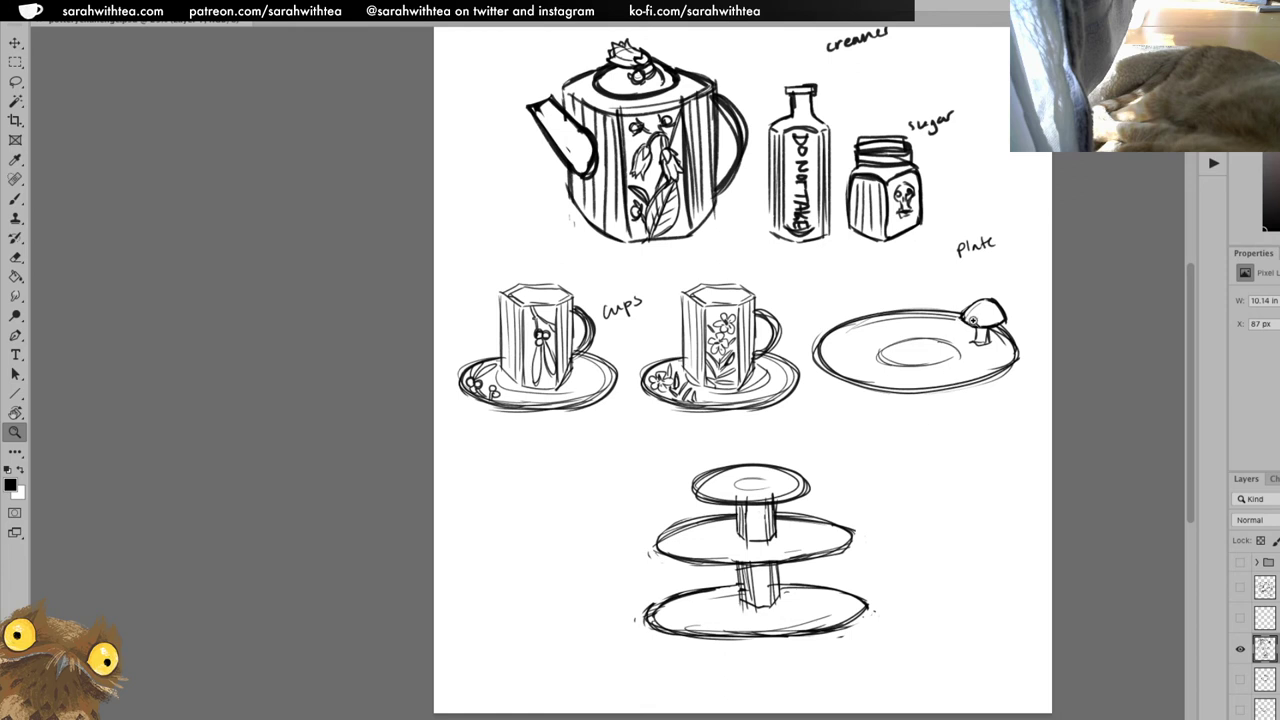
{"action": "key", "text": "b"}
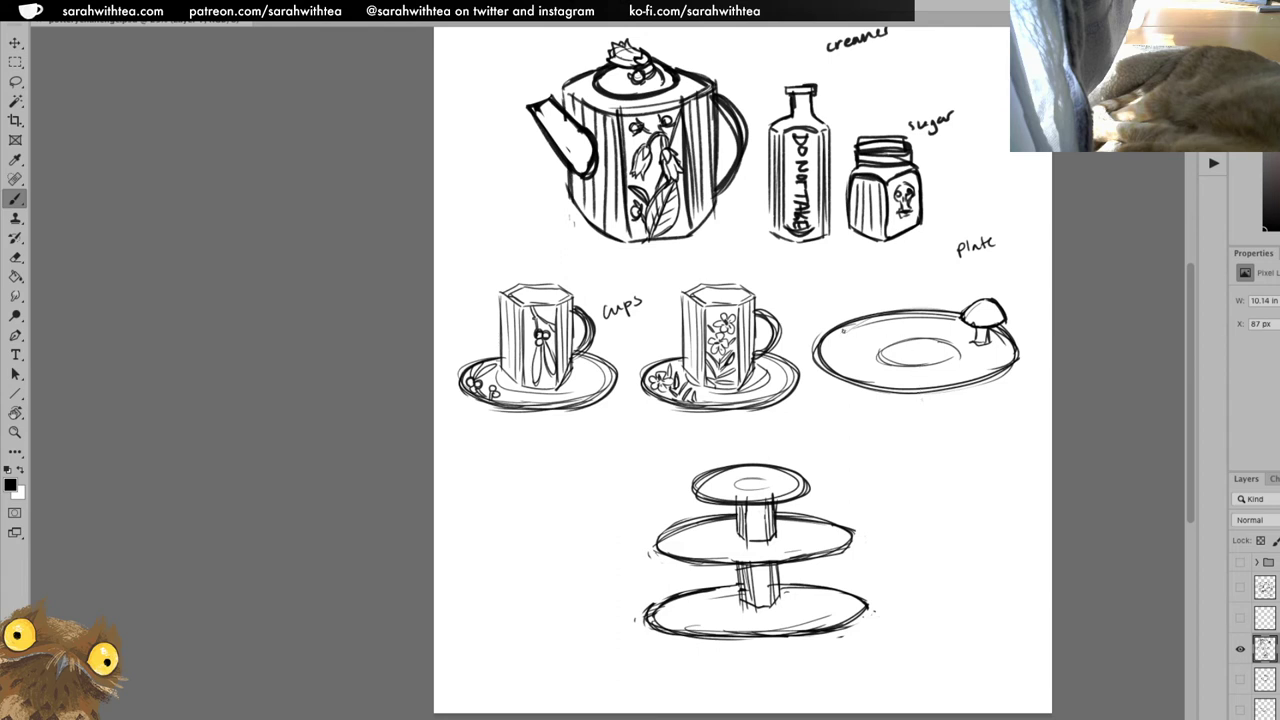
{"action": "mouse_move", "coordinate": [816, 297]}
{"action": "left_mouse_down"}
{"action": "mouse_move", "coordinate": [808, 426]}
{"action": "mouse_move", "coordinate": [437, 446]}
{"action": "left_mouse_up"}
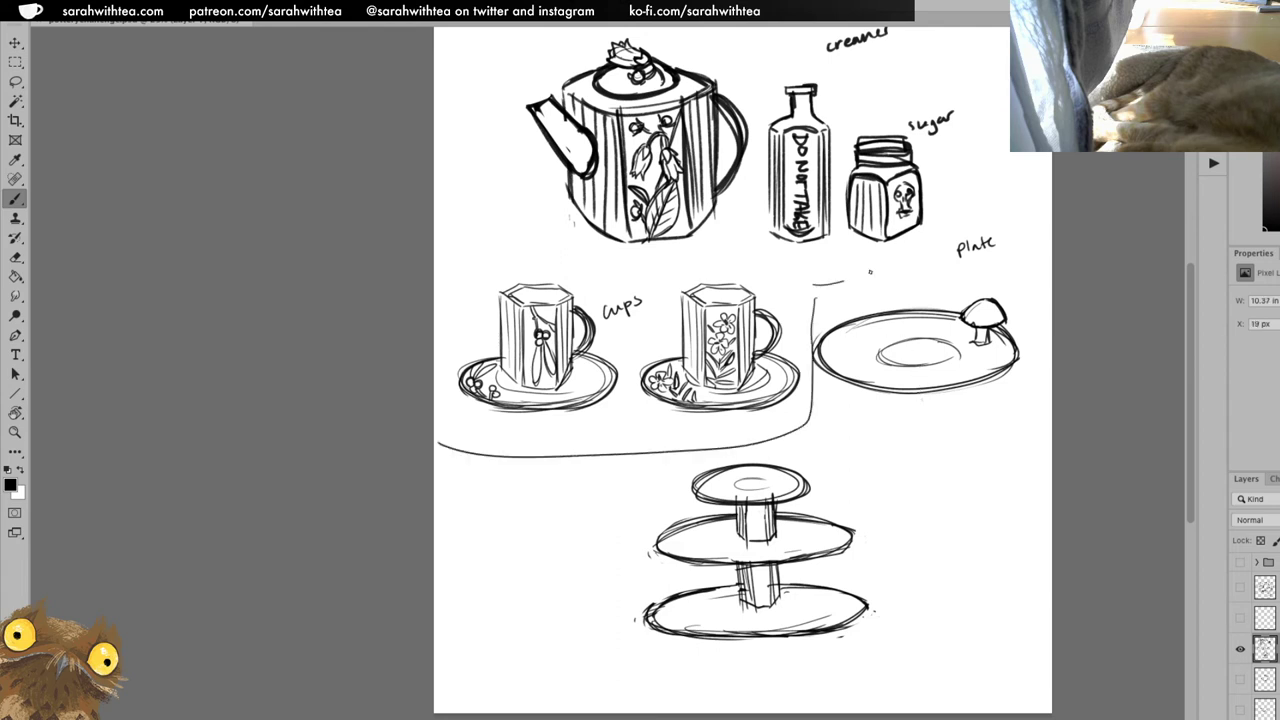
{"action": "mouse_move", "coordinate": [869, 271]}
{"action": "left_mouse_down"}
{"action": "mouse_move", "coordinate": [968, 206]}
{"action": "mouse_move", "coordinate": [980, 57]}
{"action": "left_mouse_up"}
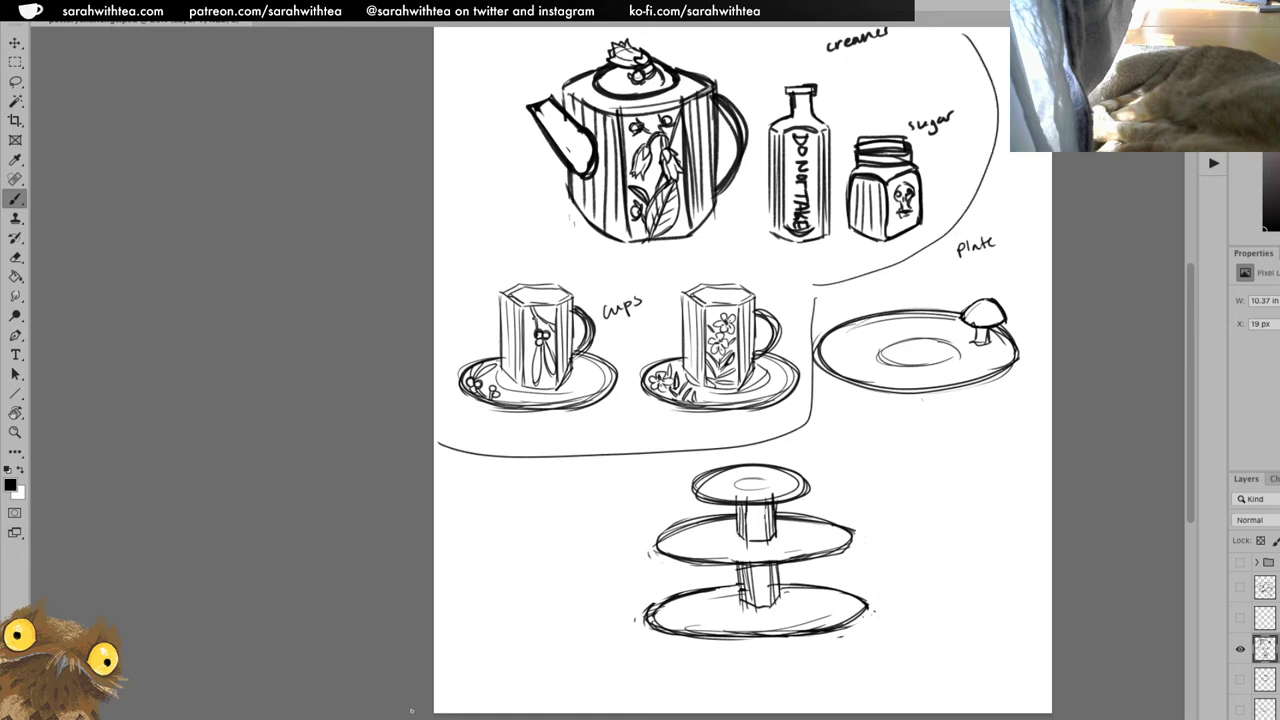
{"action": "key", "text": "ctrl+z"}
{"action": "key", "text": "ctrl+z"}
Erase the mushroom from the oval plate and redraw the rim across the resulting gap.
{"action": "key", "text": "e"}
{"action": "mouse_move", "coordinate": [969, 345]}
{"action": "left_mouse_down"}
{"action": "mouse_move", "coordinate": [983, 307]}
{"action": "mouse_move", "coordinate": [1012, 314]}
{"action": "mouse_move", "coordinate": [988, 301]}
{"action": "mouse_move", "coordinate": [1006, 309]}
{"action": "mouse_move", "coordinate": [996, 328]}
{"action": "mouse_move", "coordinate": [961, 313]}
{"action": "mouse_move", "coordinate": [994, 348]}
{"action": "left_mouse_up"}
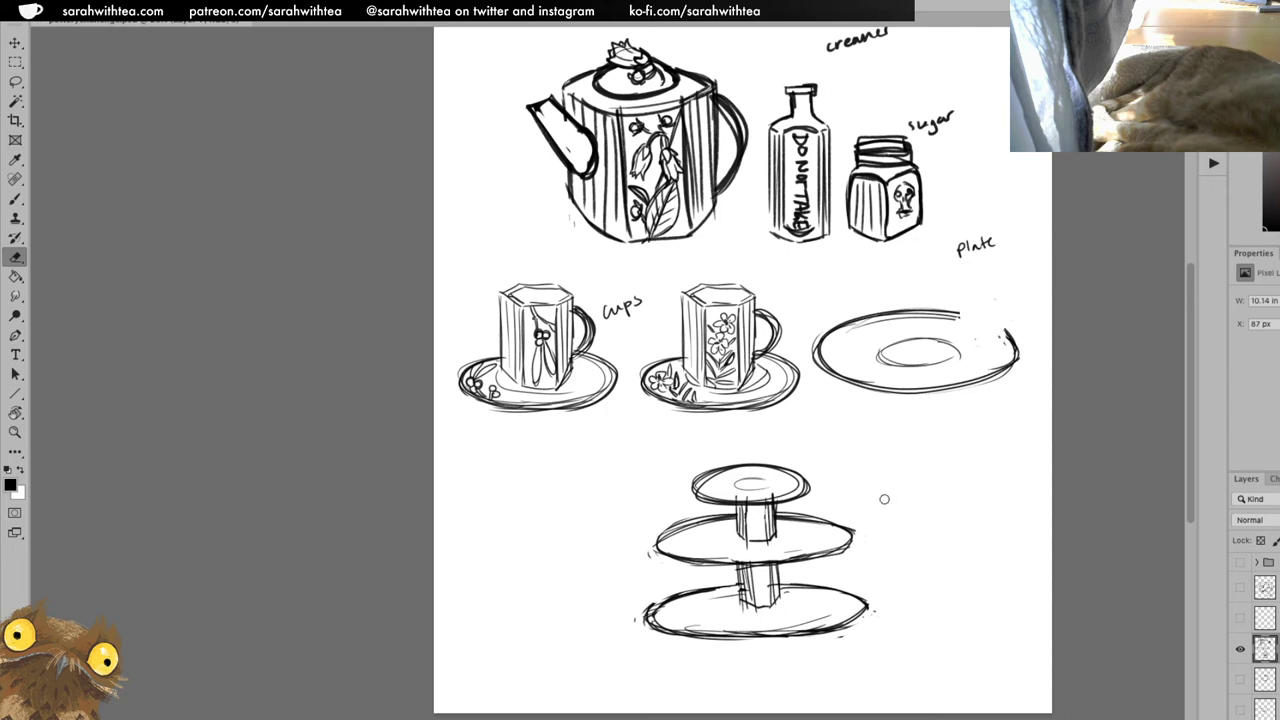
{"action": "key", "text": "b"}
{"action": "left_click_drag", "start_coordinate": [942, 314], "coordinate": [1008, 338]}
Select the tiered stand below the cups, delete it, and clear the selection.
{"action": "key", "text": "l"}
{"action": "mouse_move", "coordinate": [874, 473]}
{"action": "left_mouse_down"}
{"action": "mouse_move", "coordinate": [694, 451]}
{"action": "mouse_move", "coordinate": [631, 647]}
{"action": "mouse_move", "coordinate": [945, 552]}
{"action": "mouse_move", "coordinate": [876, 474]}
{"action": "left_mouse_up"}
{"action": "key", "text": "Delete"}
{"action": "key", "text": "ctrl+d"}
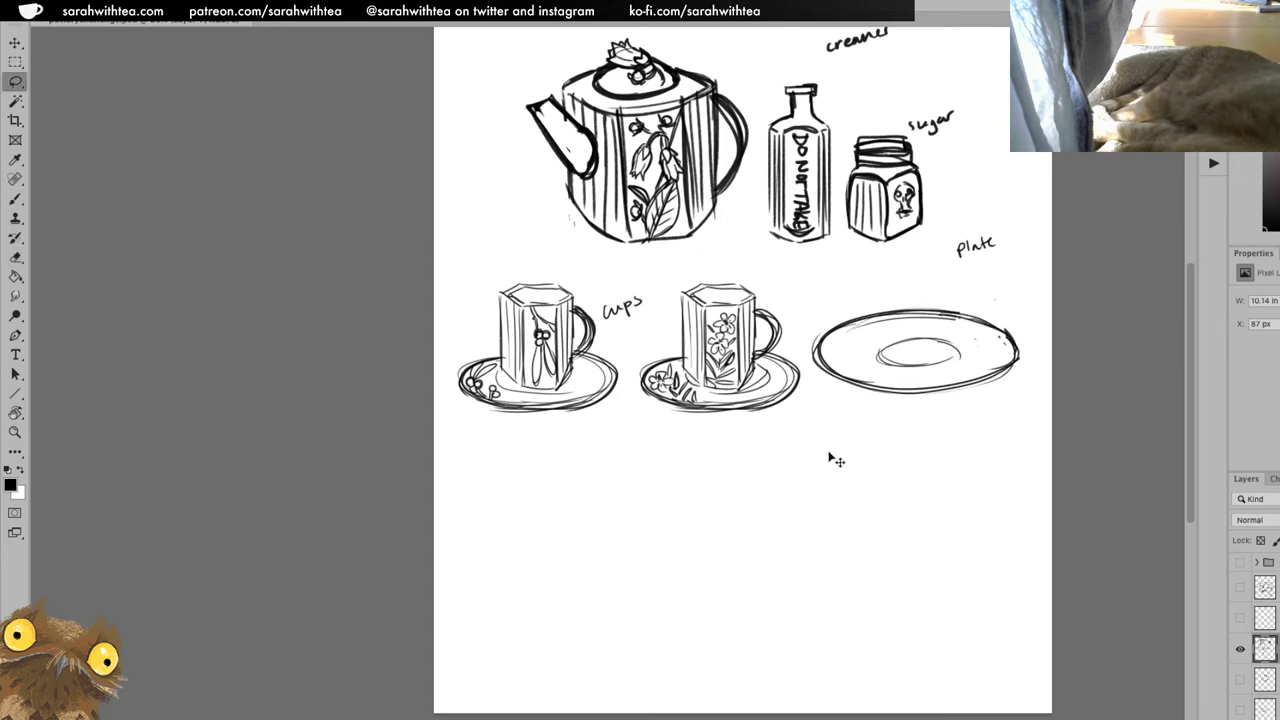
Draw a bell-flower sprig with berry and leaf along the plate's lower right rim and a matching one on its upper left rim.
{"action": "key", "text": "z"}
{"action": "left_click", "coordinate": [908, 352]}
{"action": "left_click_drag", "start_coordinate": [894, 356], "coordinate": [825, 476]}
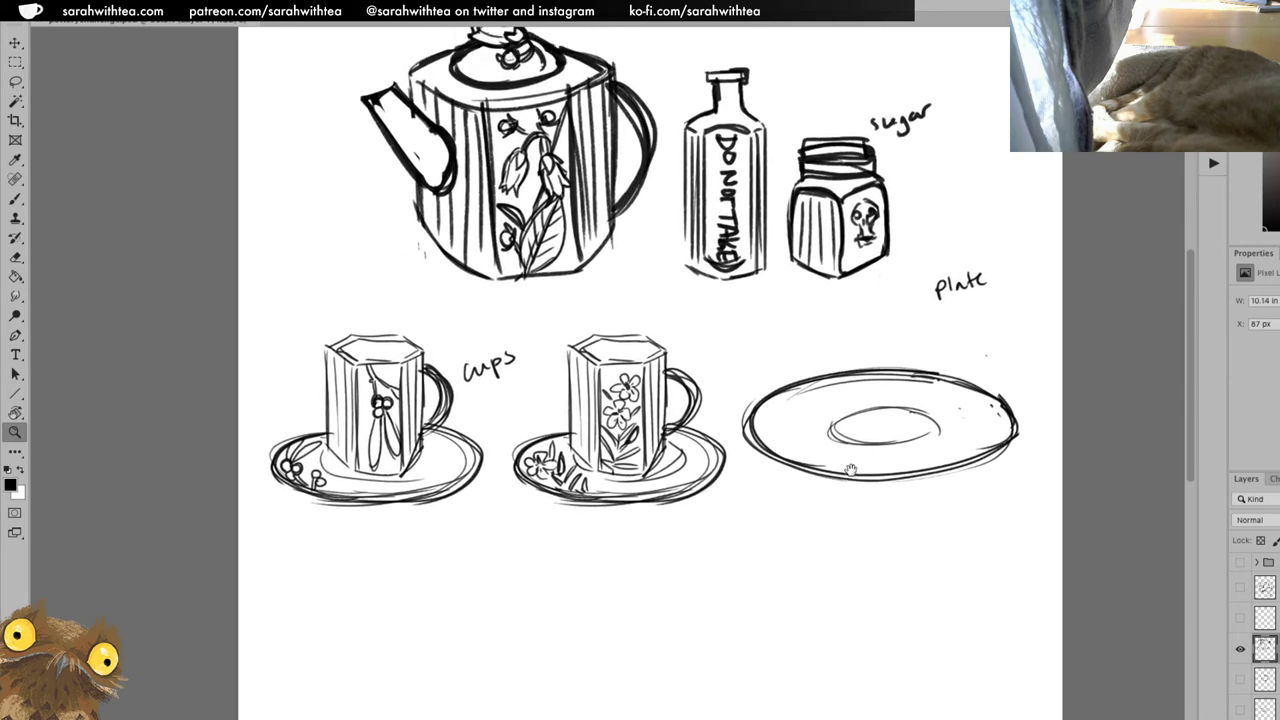
{"action": "key", "text": "b"}
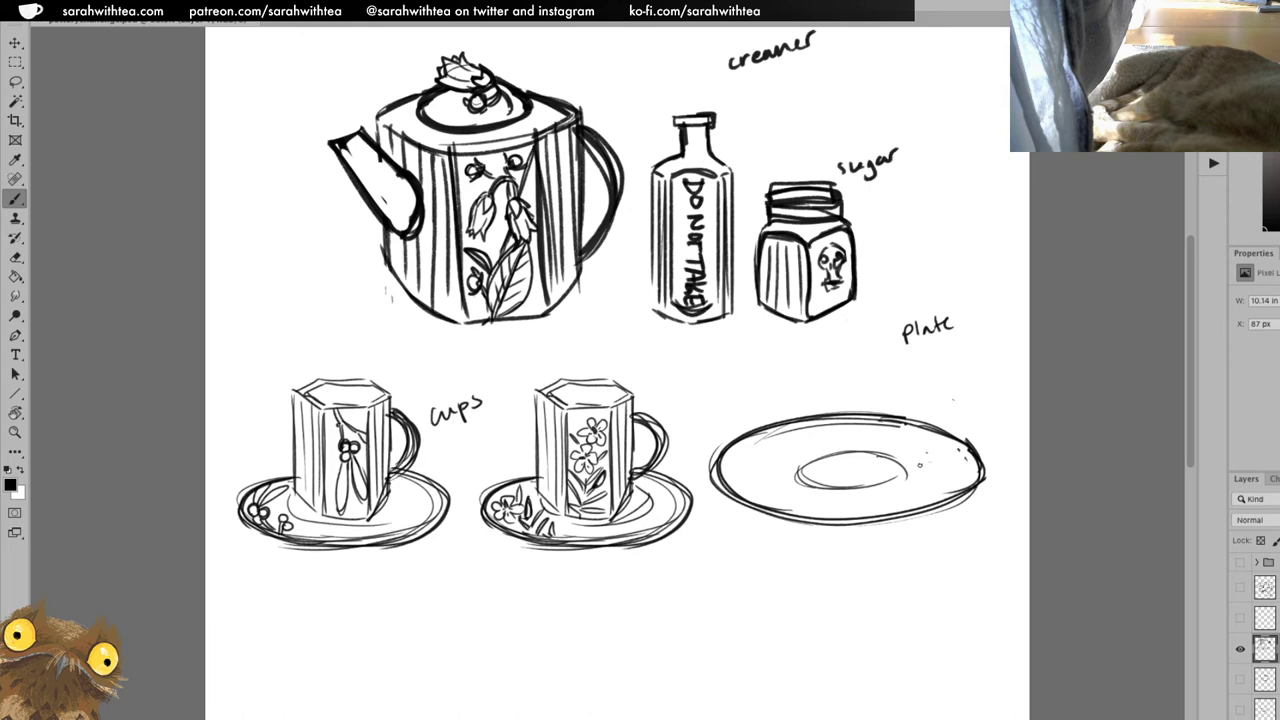
{"action": "mouse_move", "coordinate": [930, 442]}
{"action": "left_mouse_down"}
{"action": "mouse_move", "coordinate": [922, 488]}
{"action": "mouse_move", "coordinate": [931, 499]}
{"action": "mouse_move", "coordinate": [944, 485]}
{"action": "mouse_move", "coordinate": [952, 464]}
{"action": "mouse_move", "coordinate": [932, 468]}
{"action": "mouse_move", "coordinate": [942, 452]}
{"action": "mouse_move", "coordinate": [946, 482]}
{"action": "left_mouse_up"}
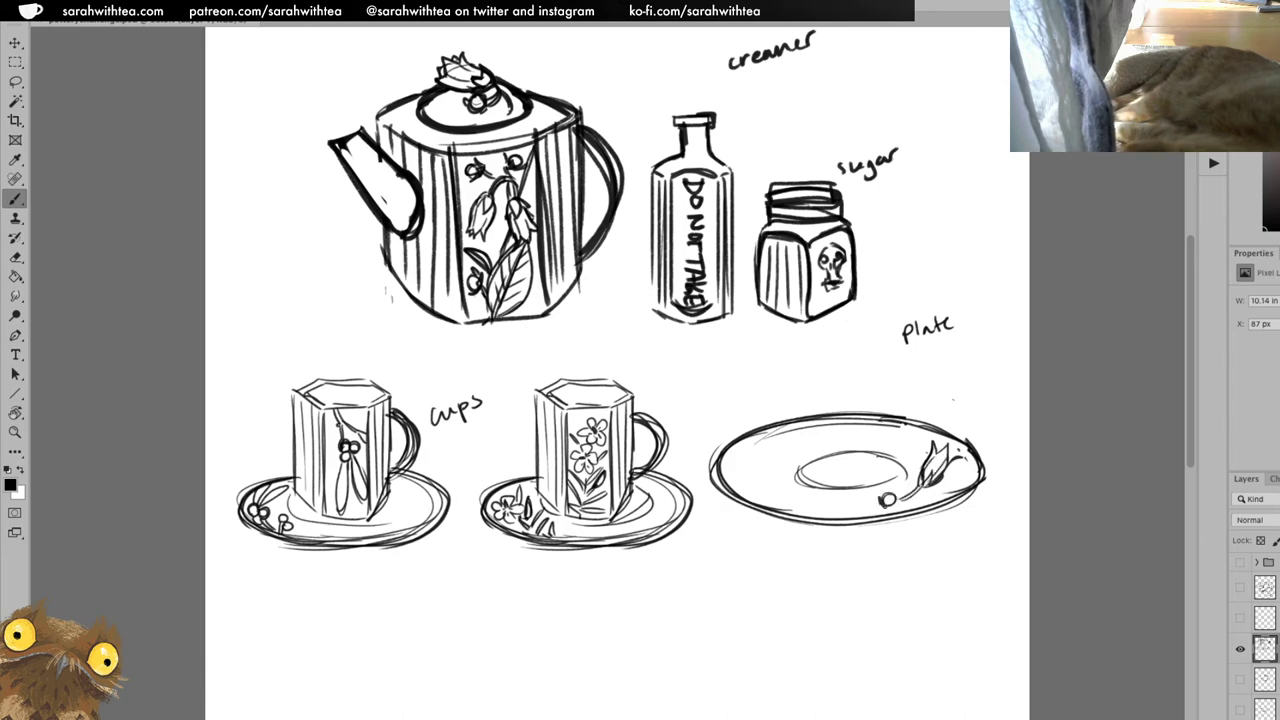
{"action": "left_click_drag", "start_coordinate": [890, 505], "coordinate": [864, 519]}
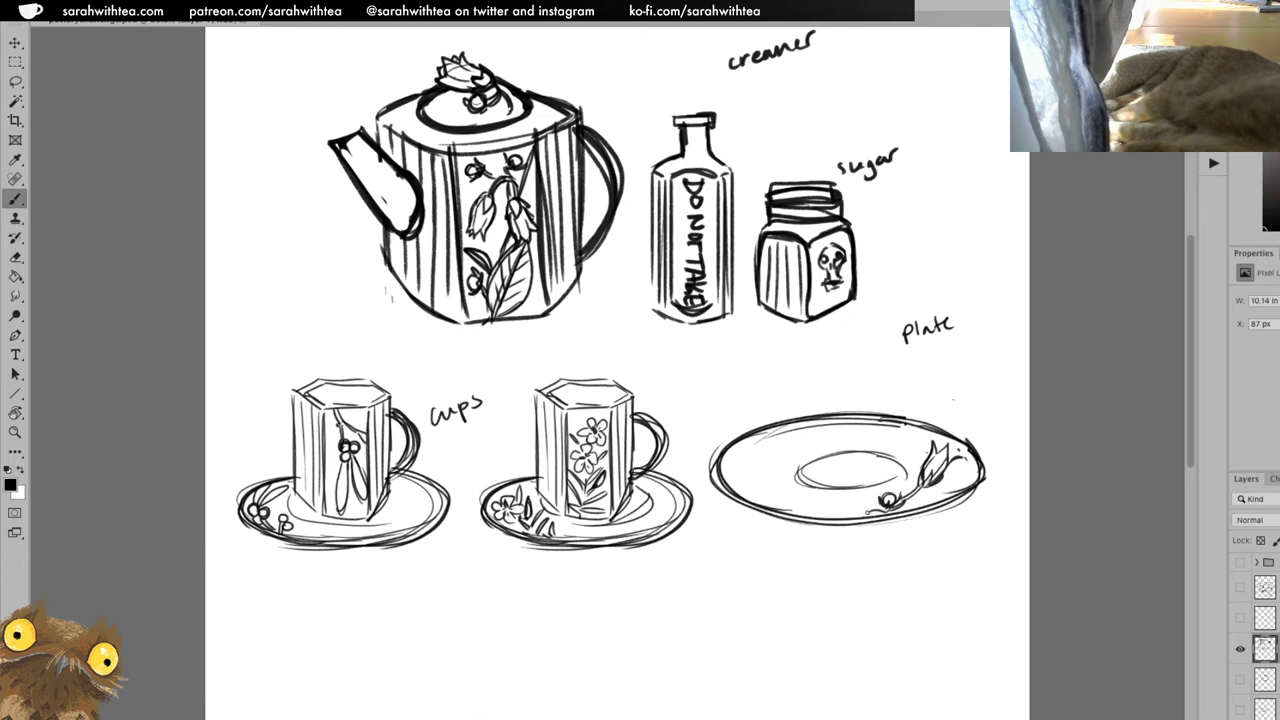
{"action": "mouse_move", "coordinate": [838, 514]}
{"action": "left_mouse_down"}
{"action": "mouse_move", "coordinate": [902, 481]}
{"action": "mouse_move", "coordinate": [876, 498]}
{"action": "left_mouse_up"}
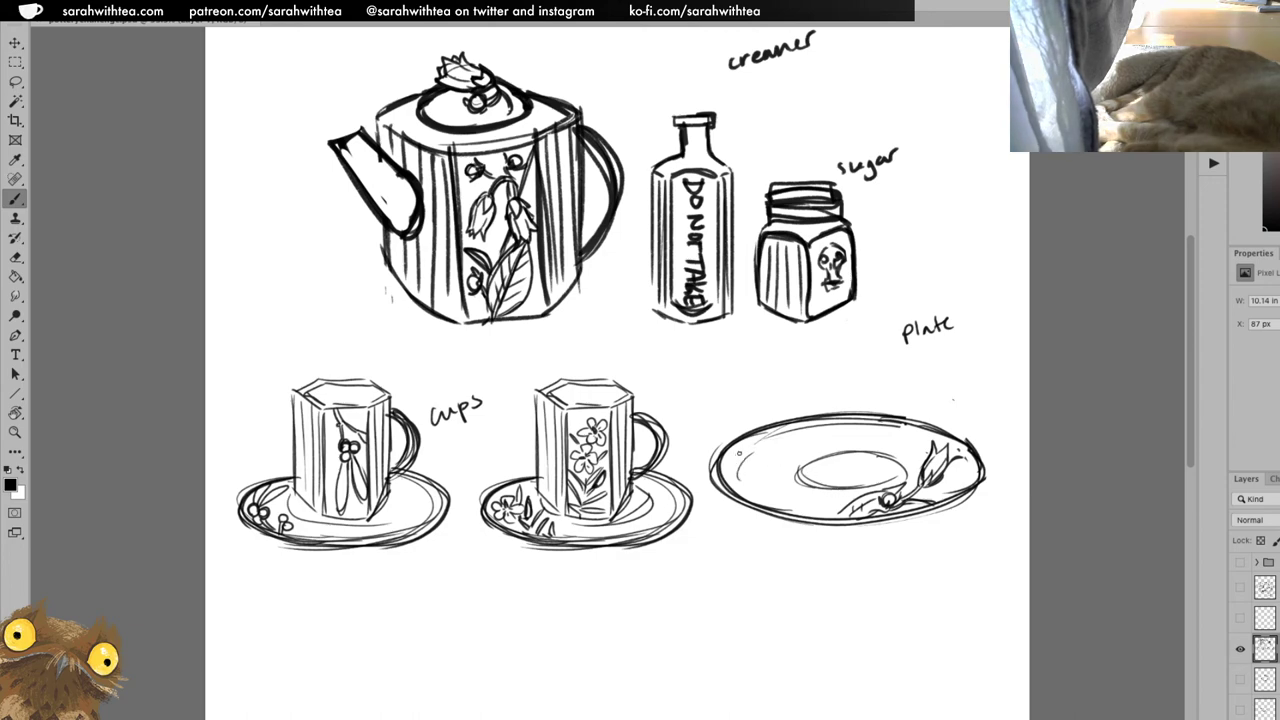
{"action": "mouse_move", "coordinate": [749, 447]}
{"action": "left_mouse_down"}
{"action": "mouse_move", "coordinate": [725, 469]}
{"action": "mouse_move", "coordinate": [735, 479]}
{"action": "mouse_move", "coordinate": [760, 447]}
{"action": "left_mouse_up"}
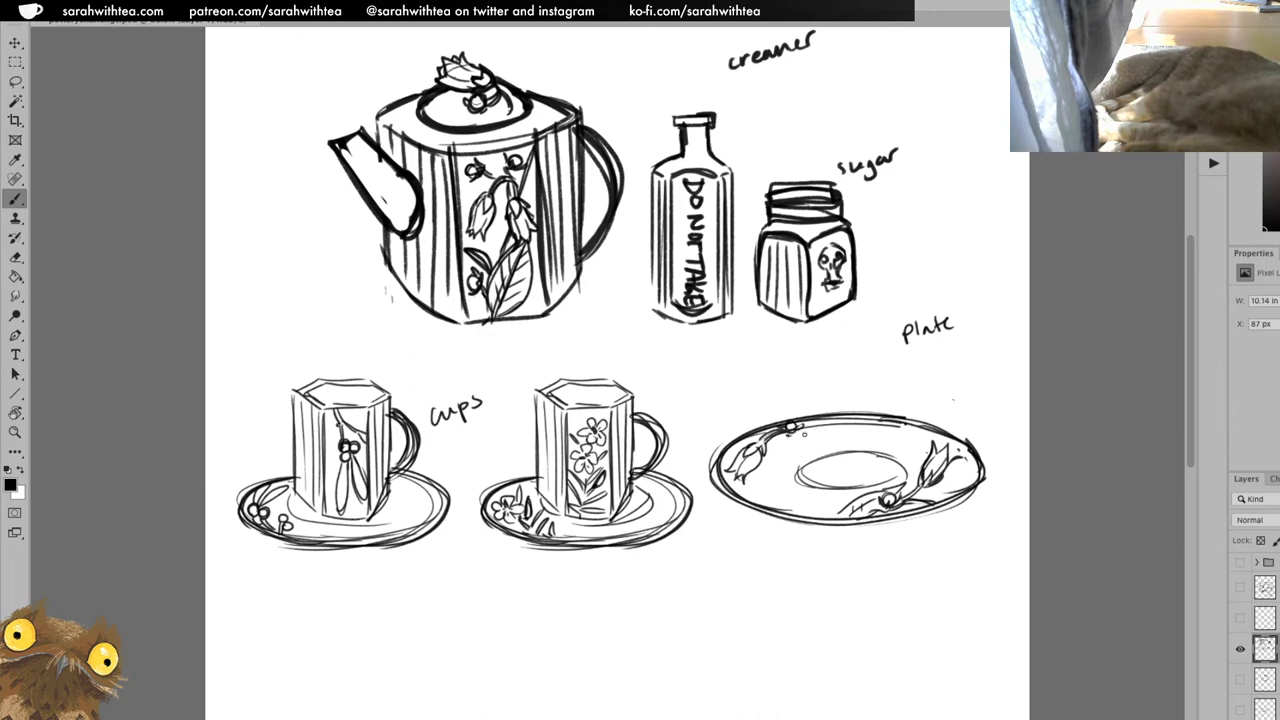
{"action": "mouse_move", "coordinate": [830, 421]}
{"action": "left_mouse_down"}
{"action": "mouse_move", "coordinate": [789, 446]}
{"action": "mouse_move", "coordinate": [826, 419]}
{"action": "left_mouse_up"}
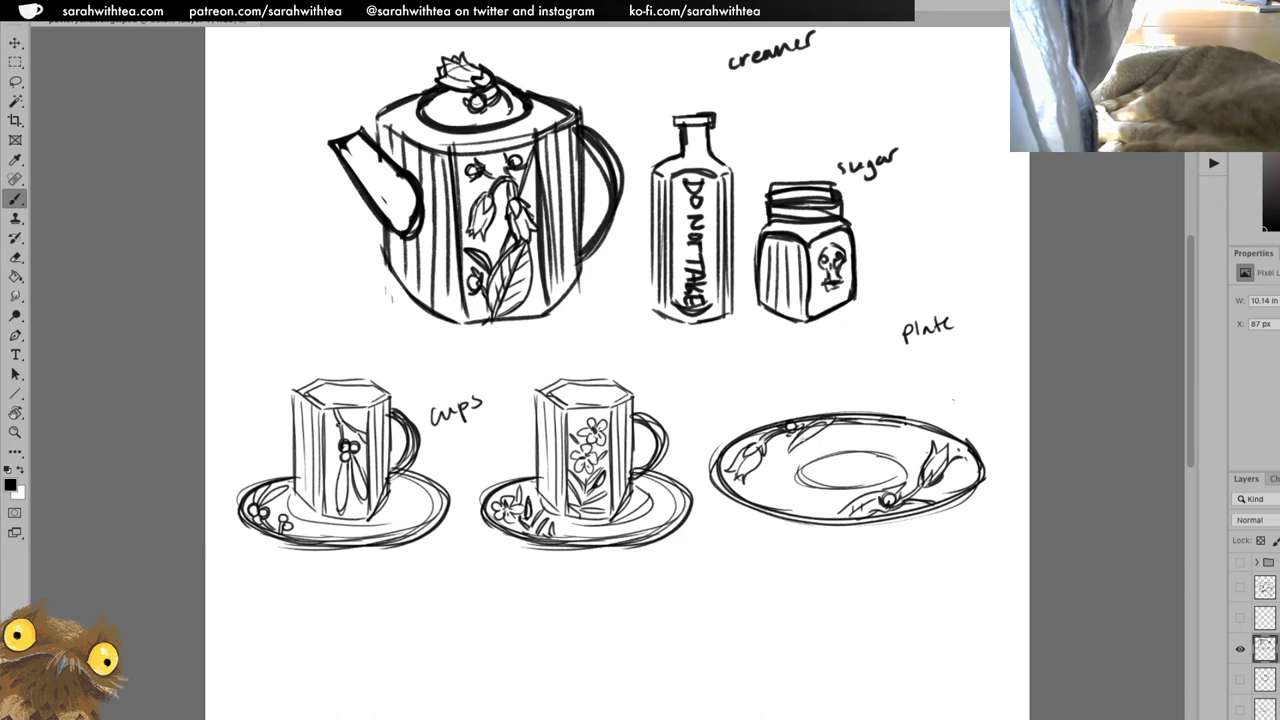
Sketch a second oval plate below the first, with berry-and-leaf sprigs along its lower rim and an inner oval well.
{"action": "scroll", "coordinate": [805, 455], "scroll_direction": "down", "scroll_amount": 3}
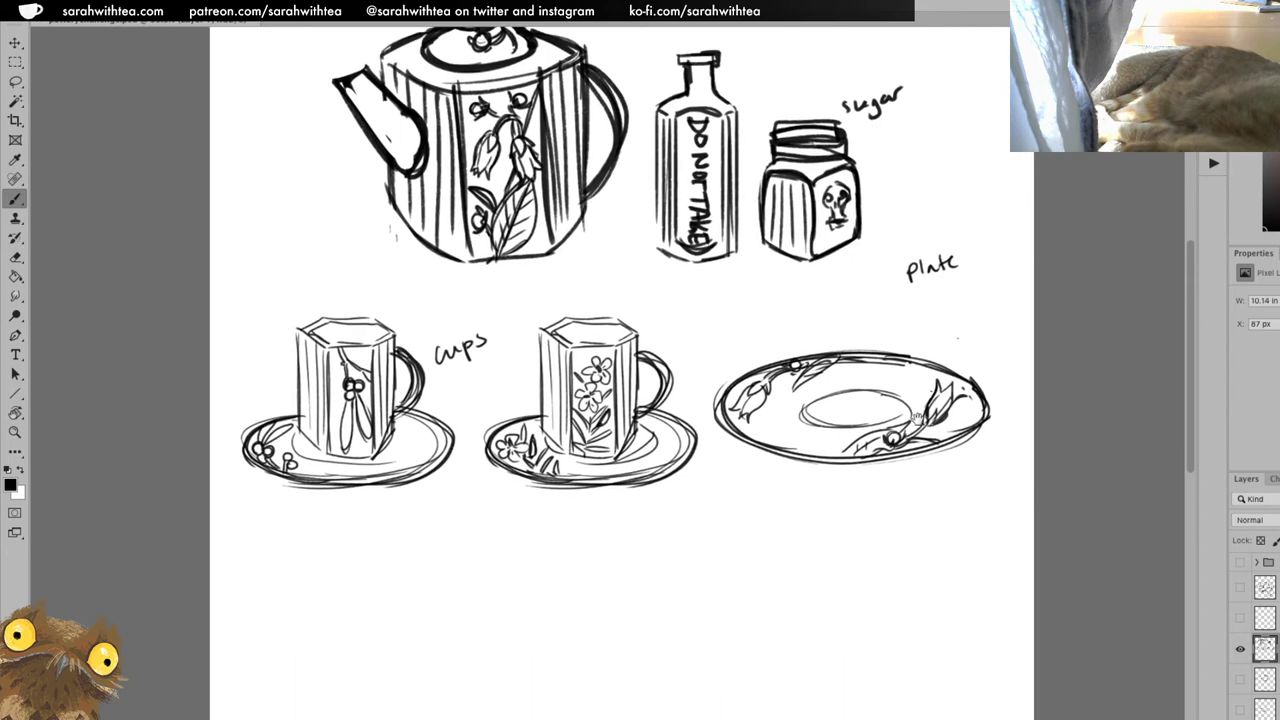
{"action": "left_click_drag", "start_coordinate": [752, 484], "coordinate": [858, 489]}
{"action": "mouse_move", "coordinate": [740, 440]}
{"action": "left_mouse_down"}
{"action": "mouse_move", "coordinate": [966, 440]}
{"action": "mouse_move", "coordinate": [849, 454]}
{"action": "left_mouse_up"}
{"action": "key", "text": "ctrl+z"}
{"action": "mouse_move", "coordinate": [713, 480]}
{"action": "left_mouse_down"}
{"action": "mouse_move", "coordinate": [703, 471]}
{"action": "mouse_move", "coordinate": [760, 500]}
{"action": "mouse_move", "coordinate": [950, 452]}
{"action": "mouse_move", "coordinate": [925, 420]}
{"action": "mouse_move", "coordinate": [703, 458]}
{"action": "mouse_move", "coordinate": [898, 500]}
{"action": "left_mouse_up"}
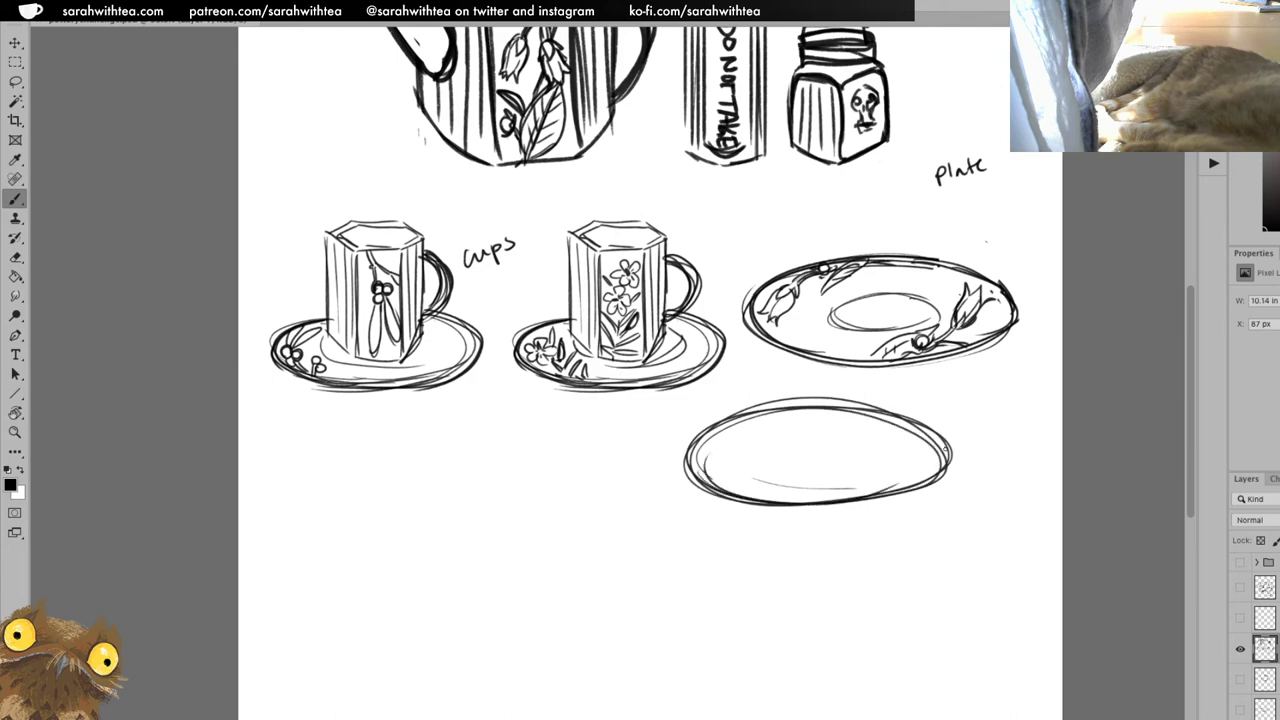
{"action": "mouse_move", "coordinate": [940, 459]}
{"action": "left_mouse_down"}
{"action": "mouse_move", "coordinate": [729, 463]}
{"action": "mouse_move", "coordinate": [912, 500]}
{"action": "left_mouse_up"}
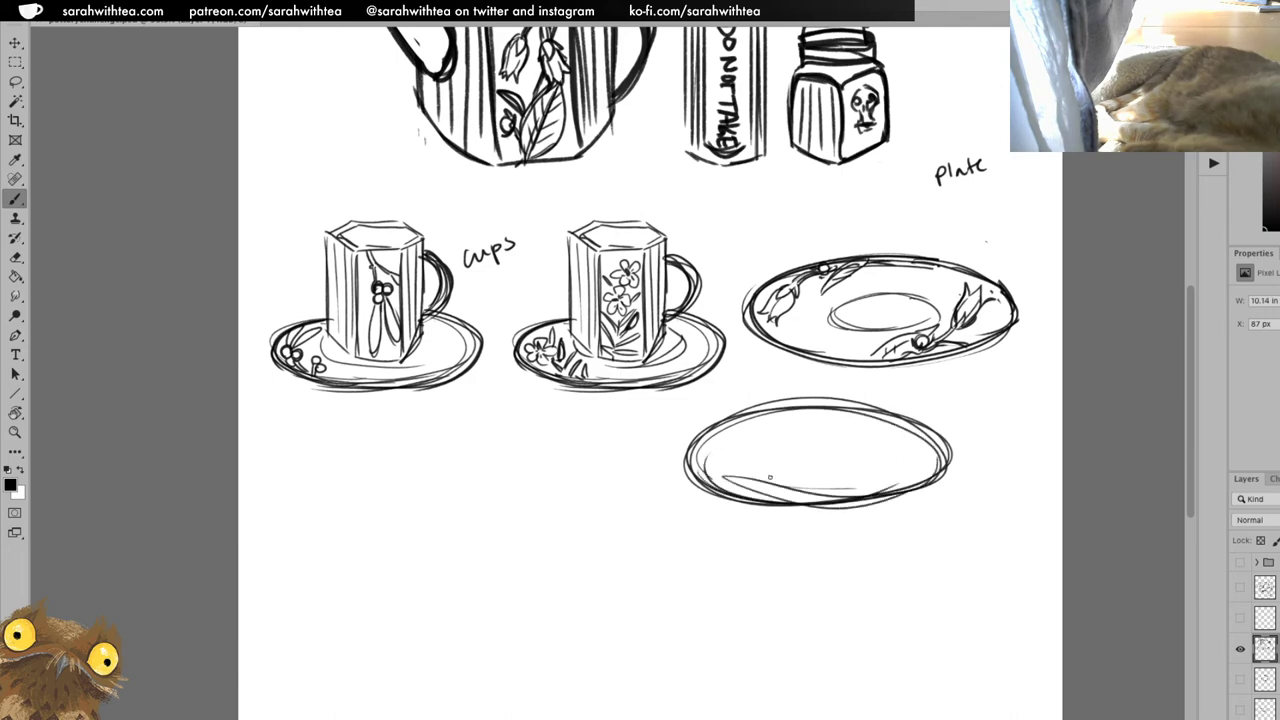
{"action": "mouse_move", "coordinate": [762, 486]}
{"action": "left_mouse_down"}
{"action": "mouse_move", "coordinate": [742, 482]}
{"action": "mouse_move", "coordinate": [808, 485]}
{"action": "mouse_move", "coordinate": [826, 462]}
{"action": "mouse_move", "coordinate": [852, 474]}
{"action": "mouse_move", "coordinate": [778, 498]}
{"action": "mouse_move", "coordinate": [832, 494]}
{"action": "left_mouse_up"}
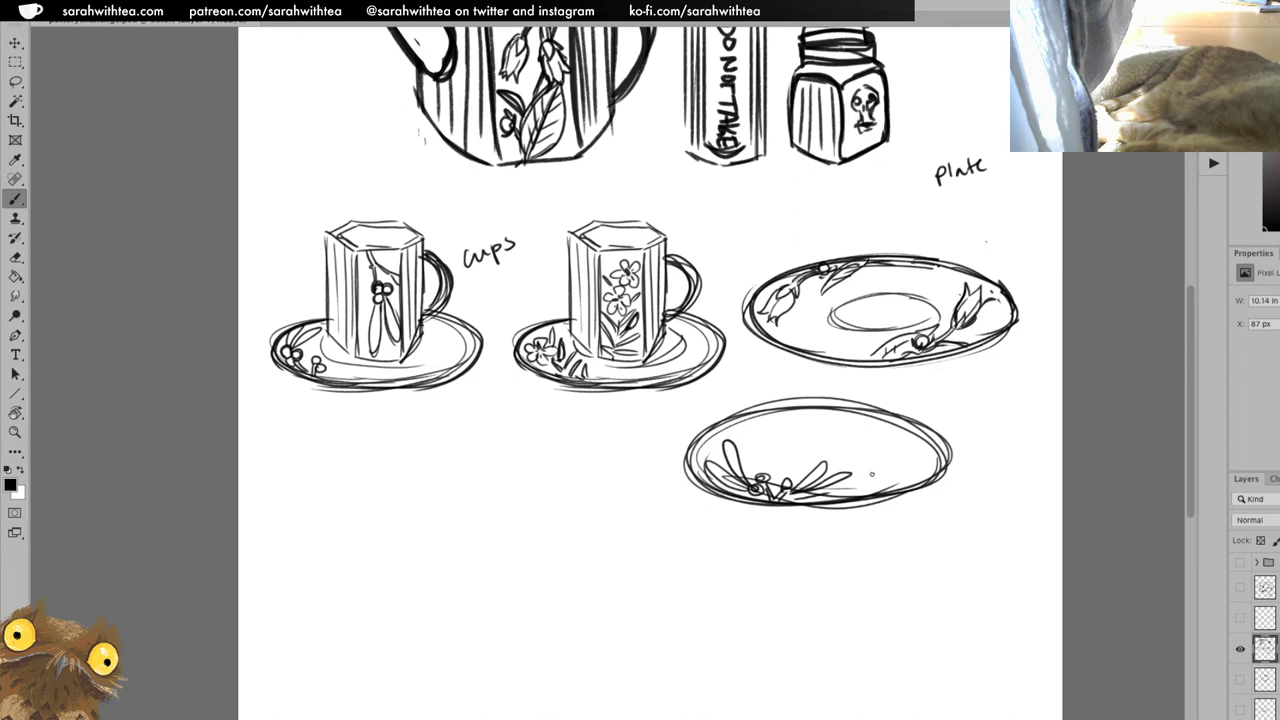
{"action": "mouse_move", "coordinate": [791, 446]}
{"action": "left_mouse_down"}
{"action": "mouse_move", "coordinate": [774, 458]}
{"action": "mouse_move", "coordinate": [806, 442]}
{"action": "mouse_move", "coordinate": [906, 484]}
{"action": "mouse_move", "coordinate": [886, 434]}
{"action": "mouse_move", "coordinate": [928, 454]}
{"action": "mouse_move", "coordinate": [890, 478]}
{"action": "left_mouse_up"}
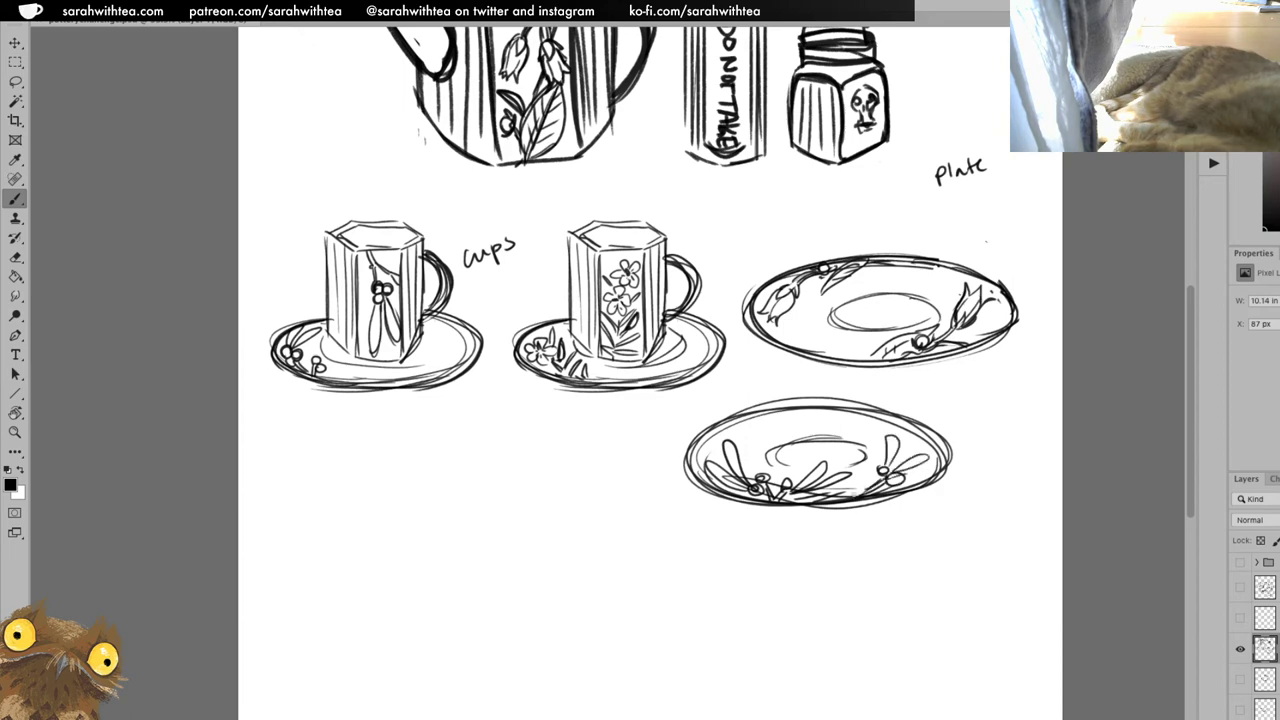
Draw a hexagonal well outline around the inner oval of the upper plate.
{"action": "key", "text": "z"}
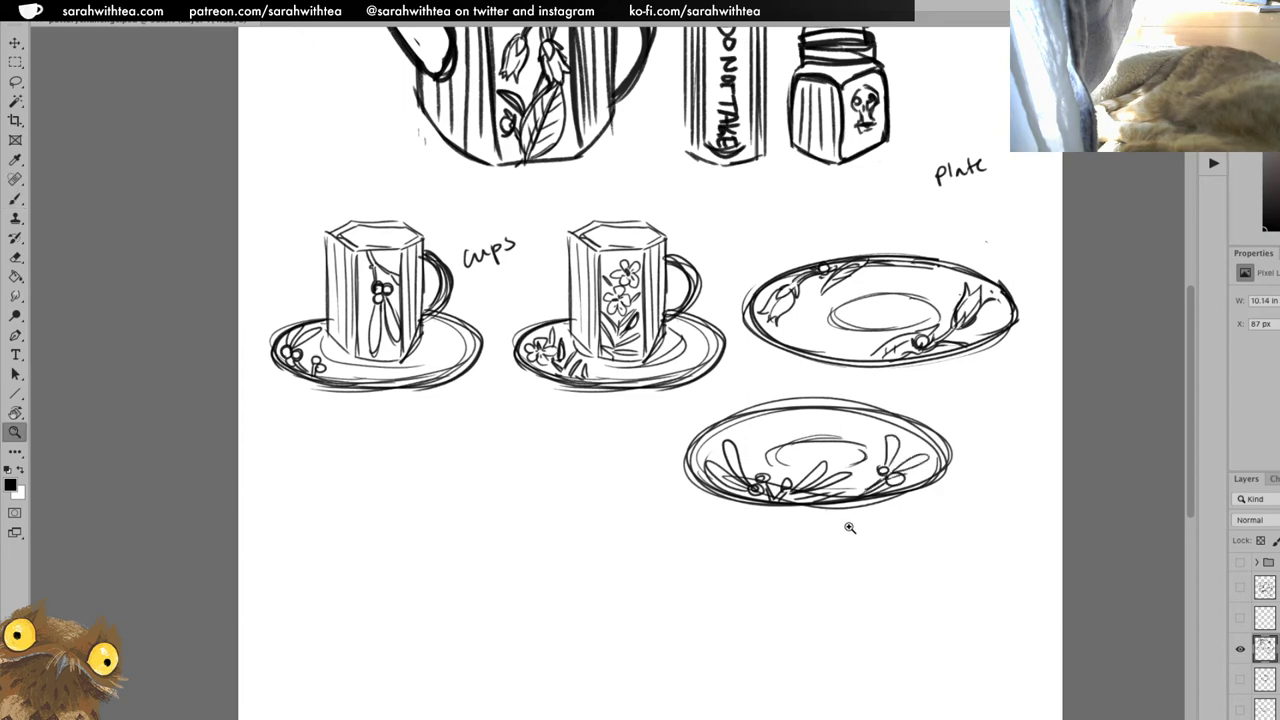
{"action": "left_click", "coordinate": [855, 523], "text": "alt"}
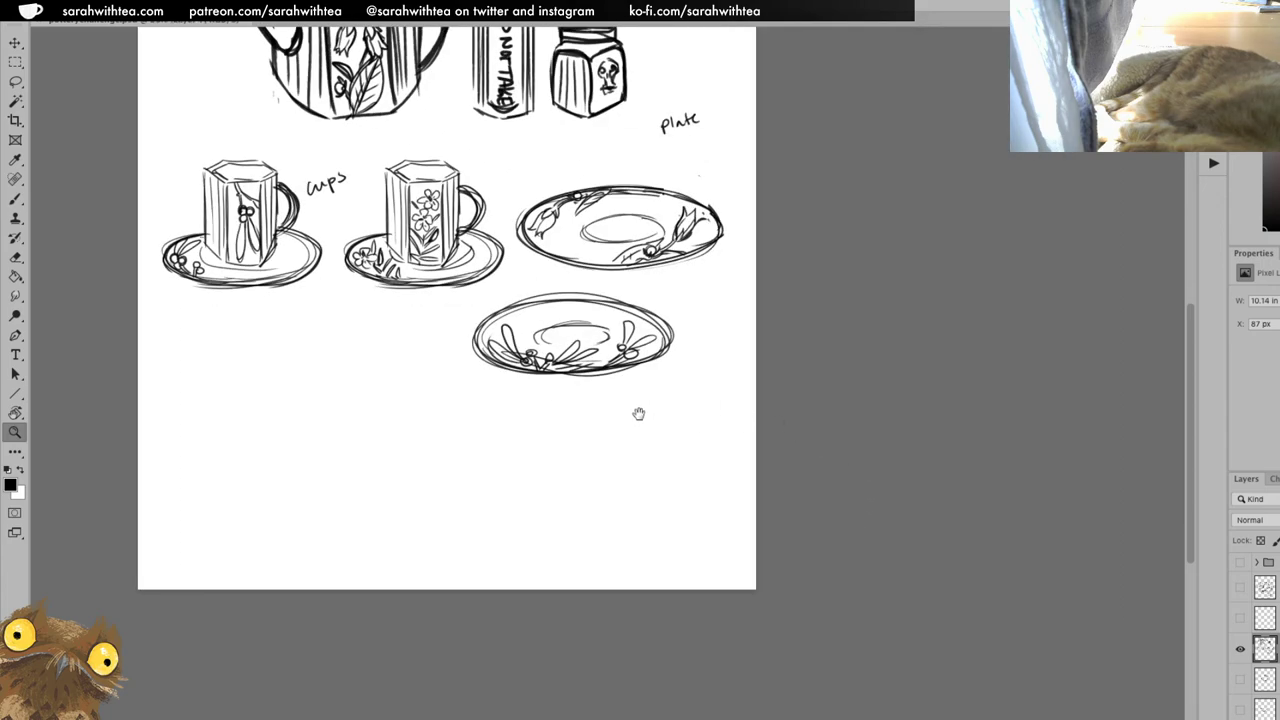
{"action": "left_click_drag", "start_coordinate": [637, 411], "coordinate": [830, 539]}
{"action": "left_click", "coordinate": [822, 363]}
{"action": "left_click", "coordinate": [803, 363]}
{"action": "key", "text": "b"}
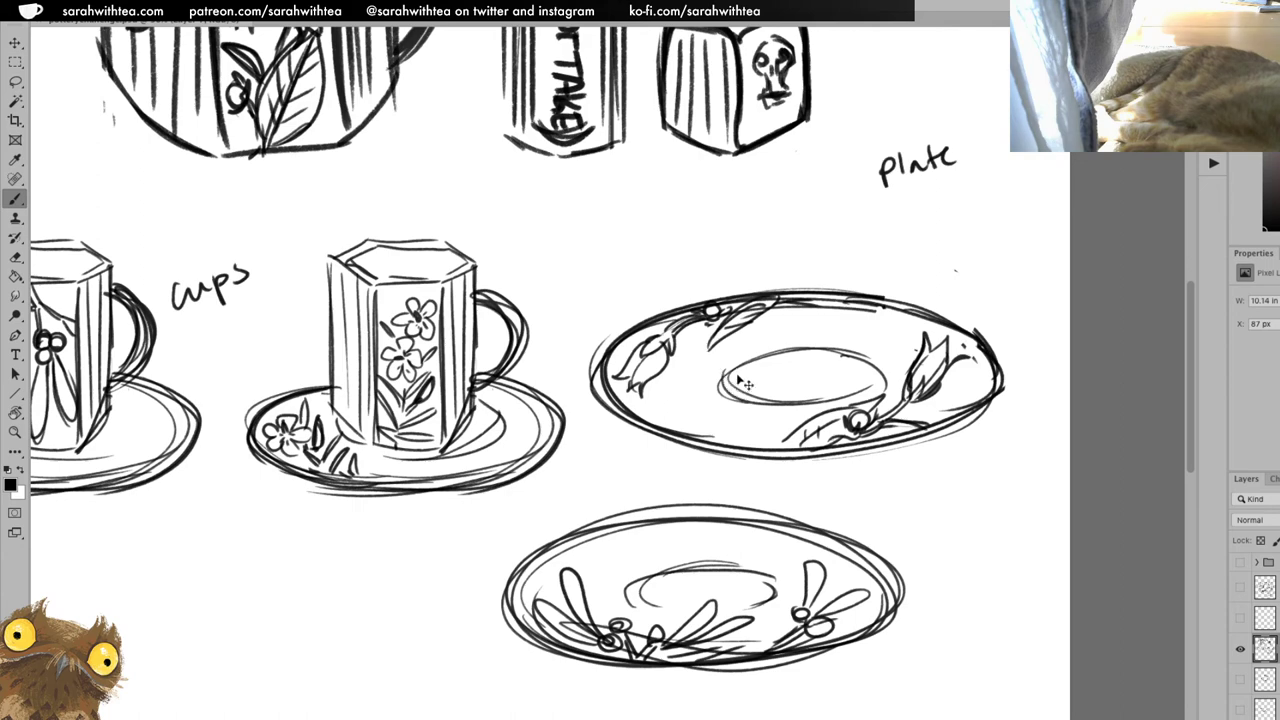
{"action": "mouse_move", "coordinate": [746, 352]}
{"action": "left_mouse_down"}
{"action": "mouse_move", "coordinate": [712, 378]}
{"action": "mouse_move", "coordinate": [826, 343]}
{"action": "mouse_move", "coordinate": [808, 344]}
{"action": "left_mouse_up"}
{"action": "mouse_move", "coordinate": [750, 405]}
{"action": "left_mouse_down"}
{"action": "mouse_move", "coordinate": [828, 402]}
{"action": "mouse_move", "coordinate": [886, 381]}
{"action": "left_mouse_up"}
{"action": "left_click_drag", "start_coordinate": [818, 410], "coordinate": [880, 380]}
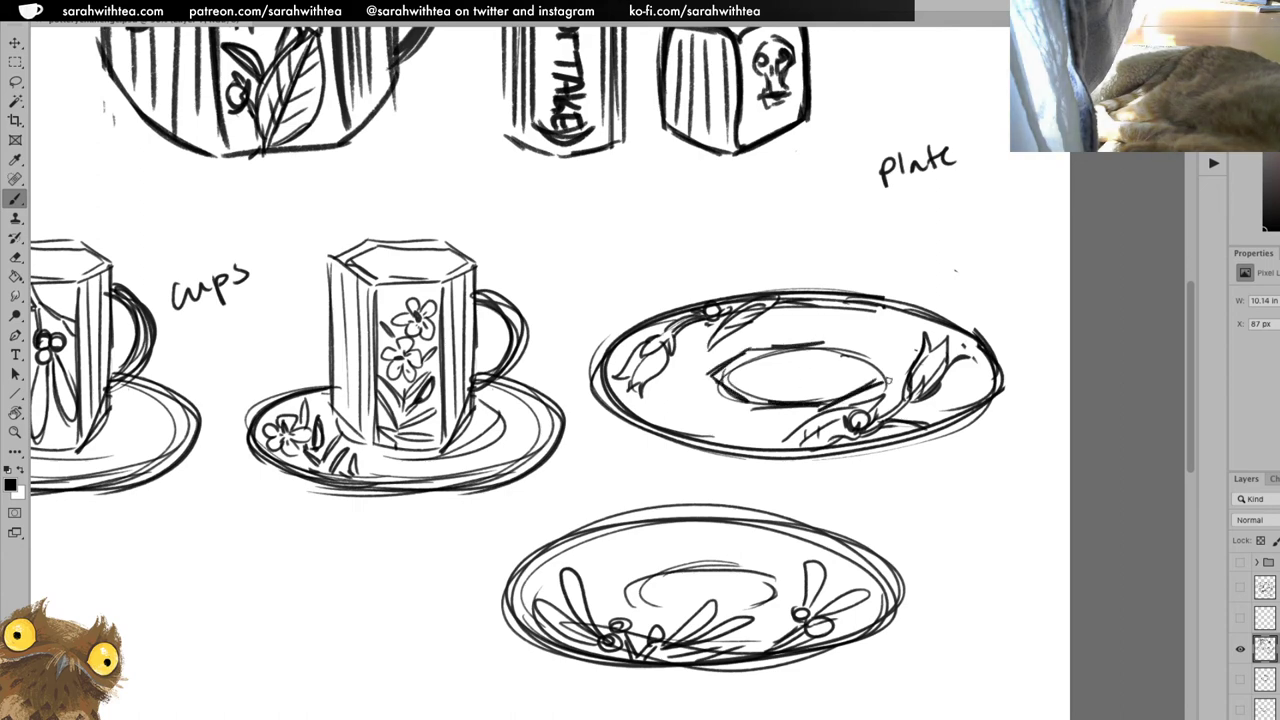
{"action": "mouse_move", "coordinate": [828, 342]}
{"action": "left_mouse_down"}
{"action": "mouse_move", "coordinate": [892, 382]}
{"action": "mouse_move", "coordinate": [750, 341]}
{"action": "mouse_move", "coordinate": [708, 373]}
{"action": "left_mouse_up"}
{"action": "left_click_drag", "start_coordinate": [708, 375], "coordinate": [746, 398]}
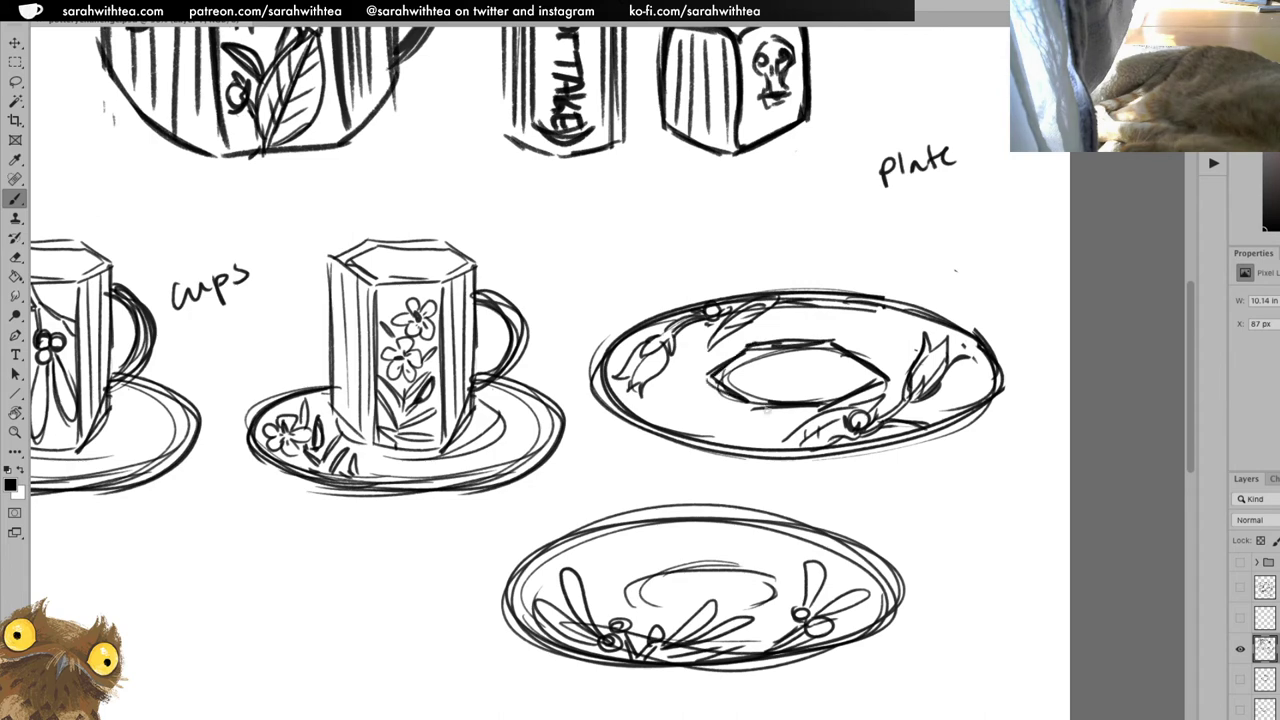
Draw a hexagonal well on the lower plate and erase the old oval well lines inside both plates' hexagons.
{"action": "left_click_drag", "start_coordinate": [666, 556], "coordinate": [610, 588]}
{"action": "left_click_drag", "start_coordinate": [610, 588], "coordinate": [658, 620]}
{"action": "mouse_move", "coordinate": [660, 556]}
{"action": "left_mouse_down"}
{"action": "mouse_move", "coordinate": [745, 554]}
{"action": "mouse_move", "coordinate": [781, 593]}
{"action": "mouse_move", "coordinate": [692, 612]}
{"action": "mouse_move", "coordinate": [636, 610]}
{"action": "mouse_move", "coordinate": [621, 593]}
{"action": "mouse_move", "coordinate": [674, 552]}
{"action": "mouse_move", "coordinate": [748, 568]}
{"action": "left_mouse_up"}
{"action": "key", "text": "e"}
{"action": "mouse_move", "coordinate": [631, 588]}
{"action": "left_mouse_down"}
{"action": "mouse_move", "coordinate": [652, 568]}
{"action": "mouse_move", "coordinate": [736, 570]}
{"action": "left_mouse_up"}
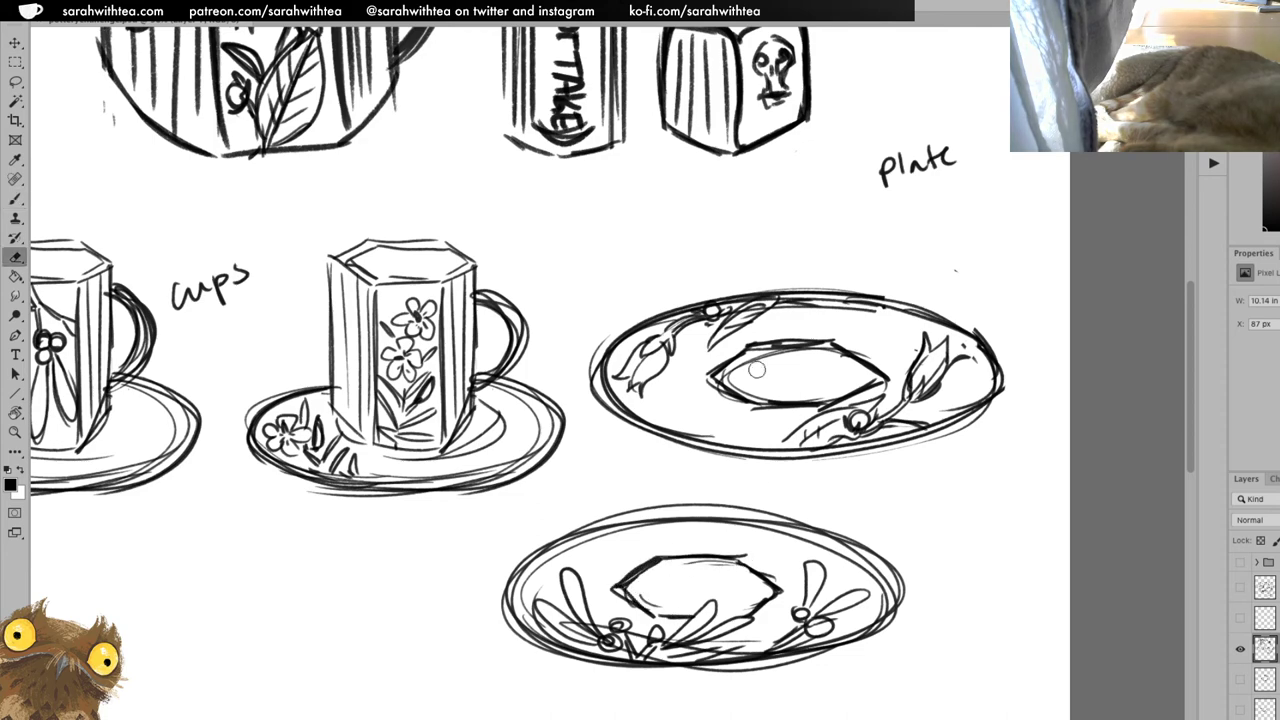
{"action": "mouse_move", "coordinate": [762, 362]}
{"action": "left_mouse_down"}
{"action": "mouse_move", "coordinate": [728, 374]}
{"action": "mouse_move", "coordinate": [761, 352]}
{"action": "mouse_move", "coordinate": [838, 360]}
{"action": "mouse_move", "coordinate": [814, 376]}
{"action": "left_mouse_up"}
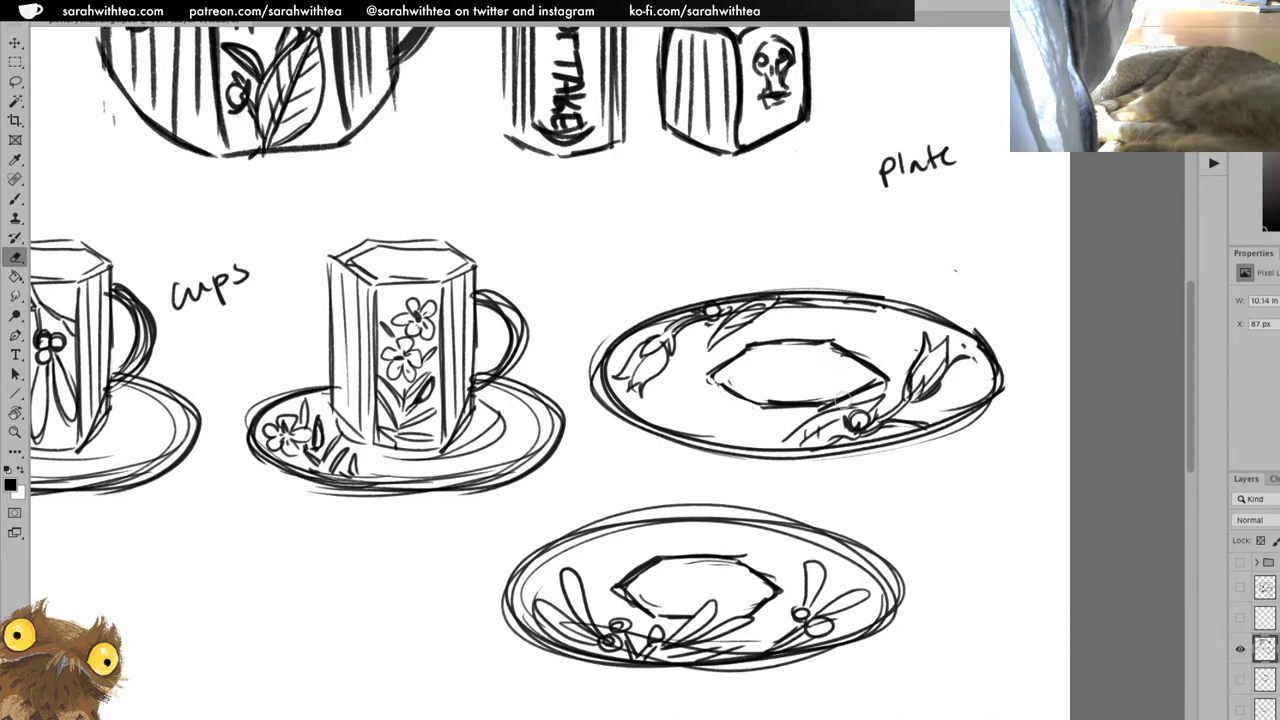
Add curved inner rim lines between the hexagonal well and the outer edge on both plates.
{"action": "key", "text": "z"}
{"action": "left_click", "coordinate": [905, 510], "text": "alt"}
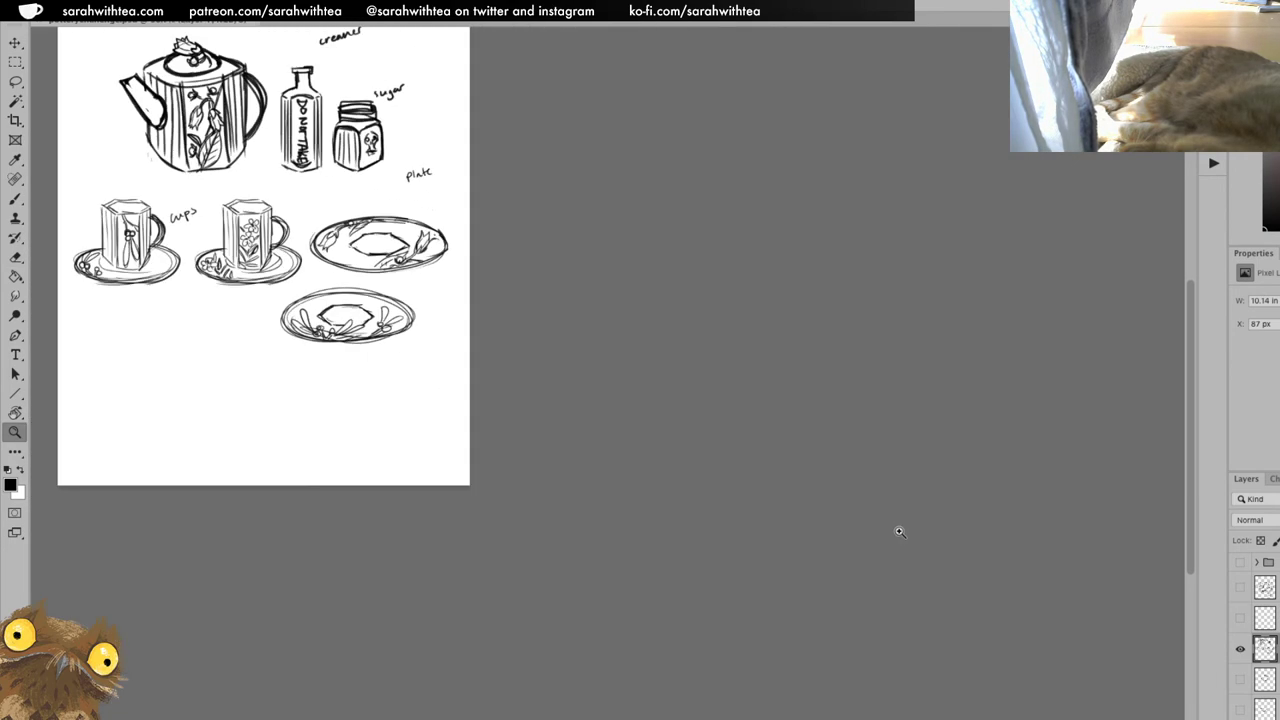
{"action": "left_click_drag", "start_coordinate": [443, 421], "coordinate": [877, 509]}
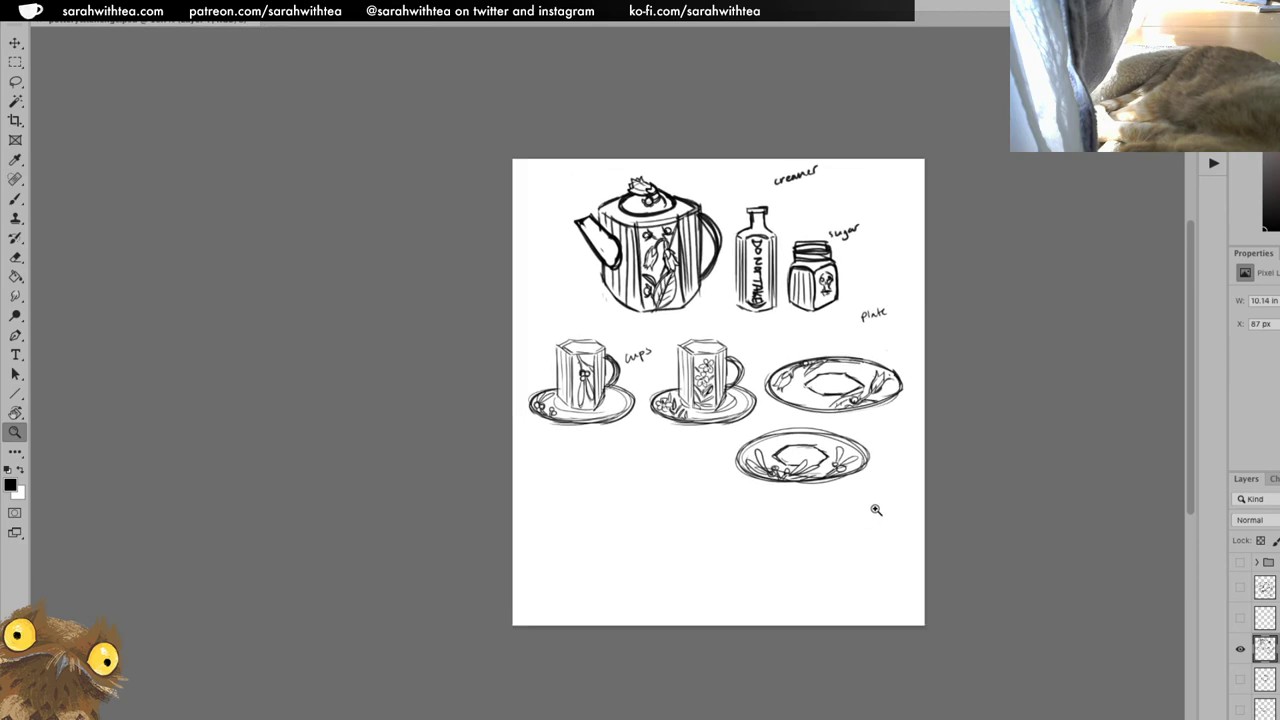
{"action": "left_click", "coordinate": [848, 427]}
{"action": "key", "text": "b"}
{"action": "left_click_drag", "start_coordinate": [736, 372], "coordinate": [796, 406]}
{"action": "left_click_drag", "start_coordinate": [826, 331], "coordinate": [894, 335]}
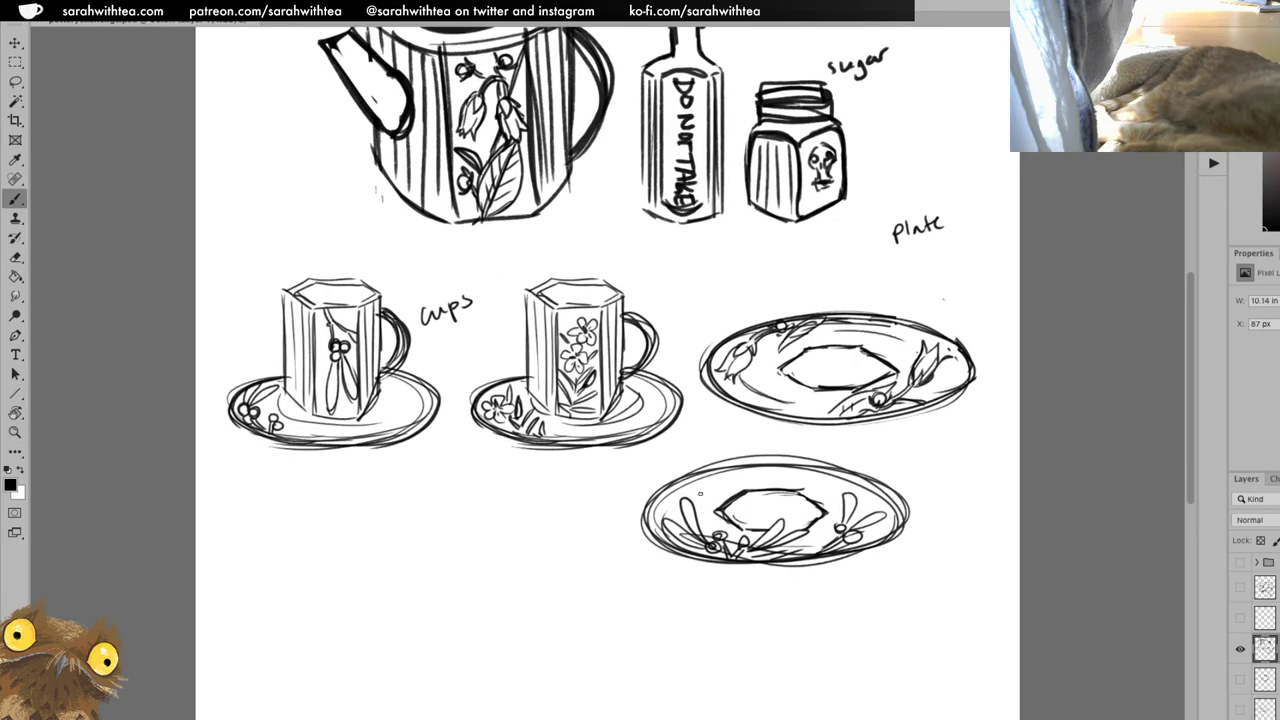
{"action": "left_click_drag", "start_coordinate": [700, 493], "coordinate": [812, 476]}
Erase stray sketch lines along the lower edge of the second cup's saucer.
{"action": "key", "text": "z"}
{"action": "left_click", "coordinate": [915, 489], "text": "alt"}
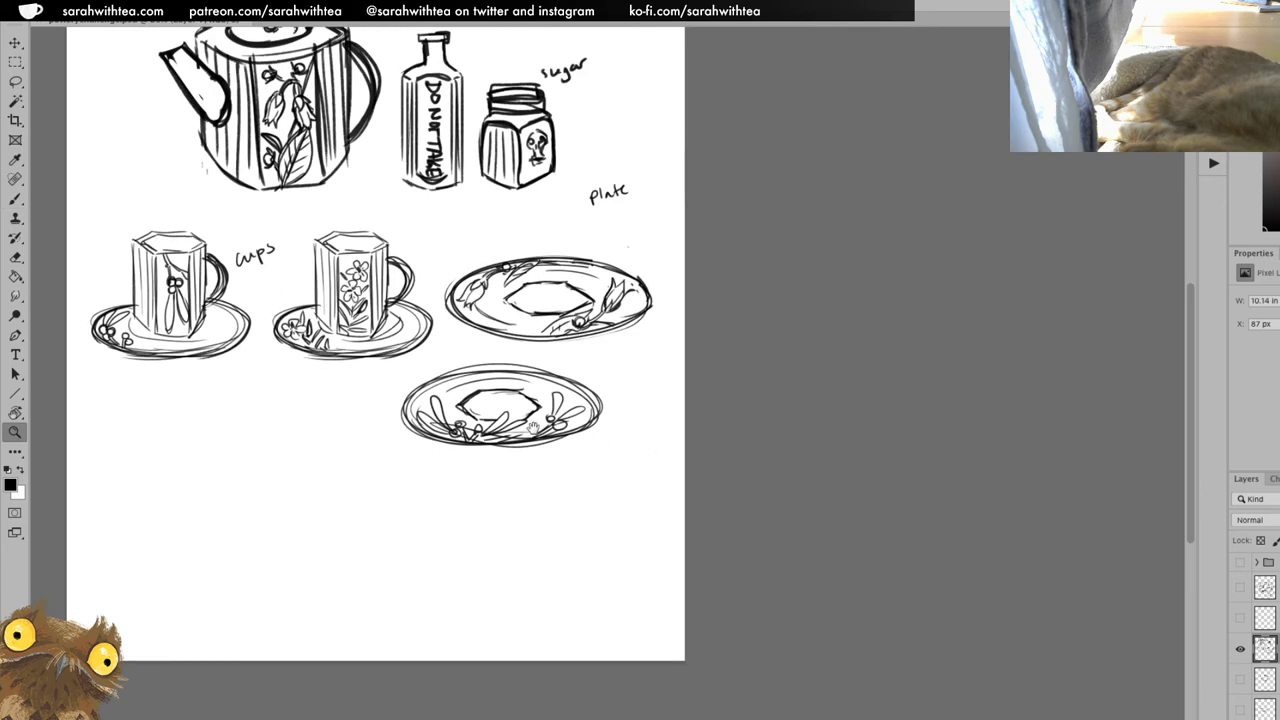
{"action": "left_click_drag", "start_coordinate": [535, 428], "coordinate": [955, 508]}
{"action": "key", "text": "b"}
{"action": "key", "text": "e"}
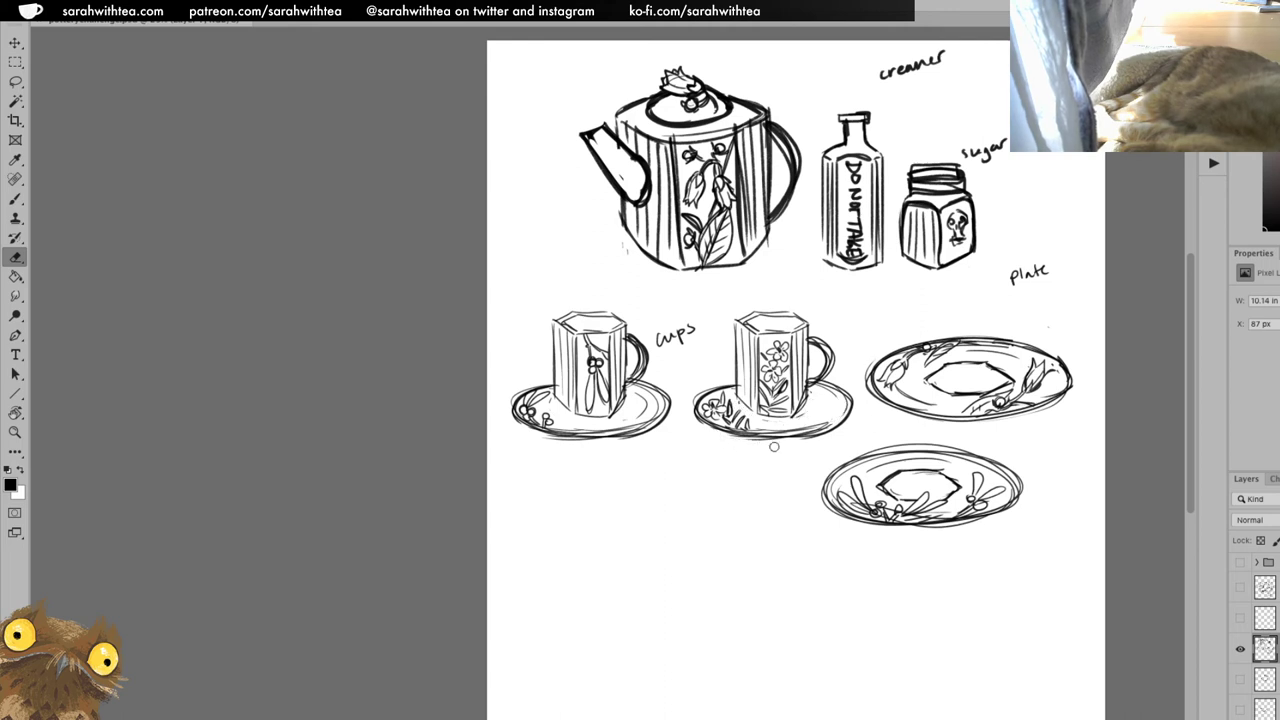
{"action": "mouse_move", "coordinate": [774, 447]}
{"action": "left_mouse_down"}
{"action": "mouse_move", "coordinate": [721, 436]}
{"action": "mouse_move", "coordinate": [808, 440]}
{"action": "left_mouse_up"}
{"action": "key", "text": "z"}
{"action": "left_click", "coordinate": [828, 390]}
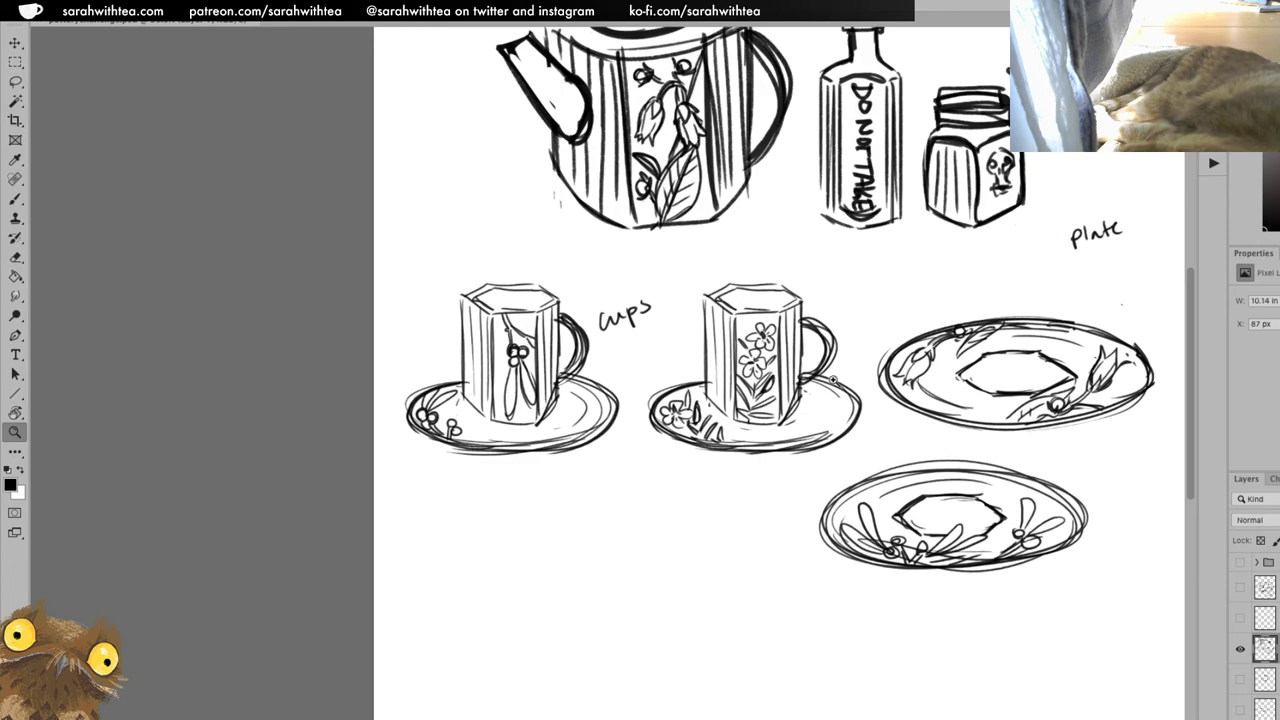
{"action": "key", "text": "b"}
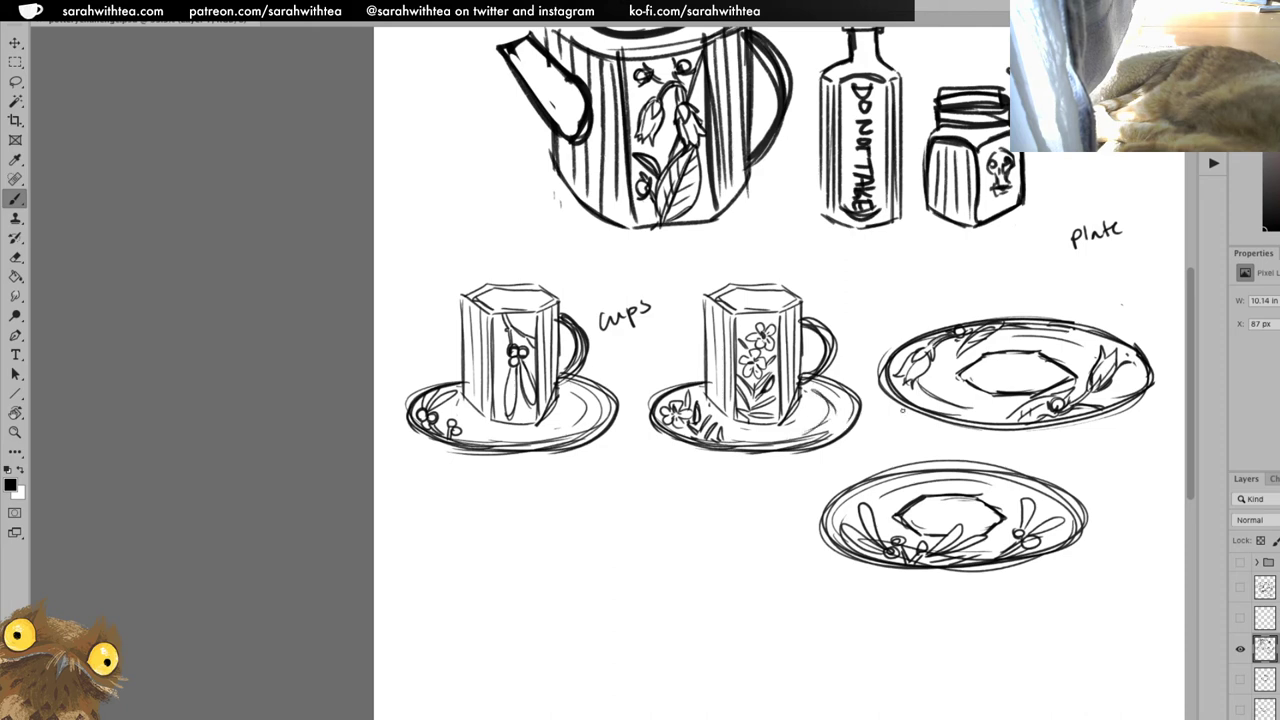
{"action": "key", "text": "z"}
{"action": "left_click", "coordinate": [1031, 515]}
{"action": "key", "text": "b"}
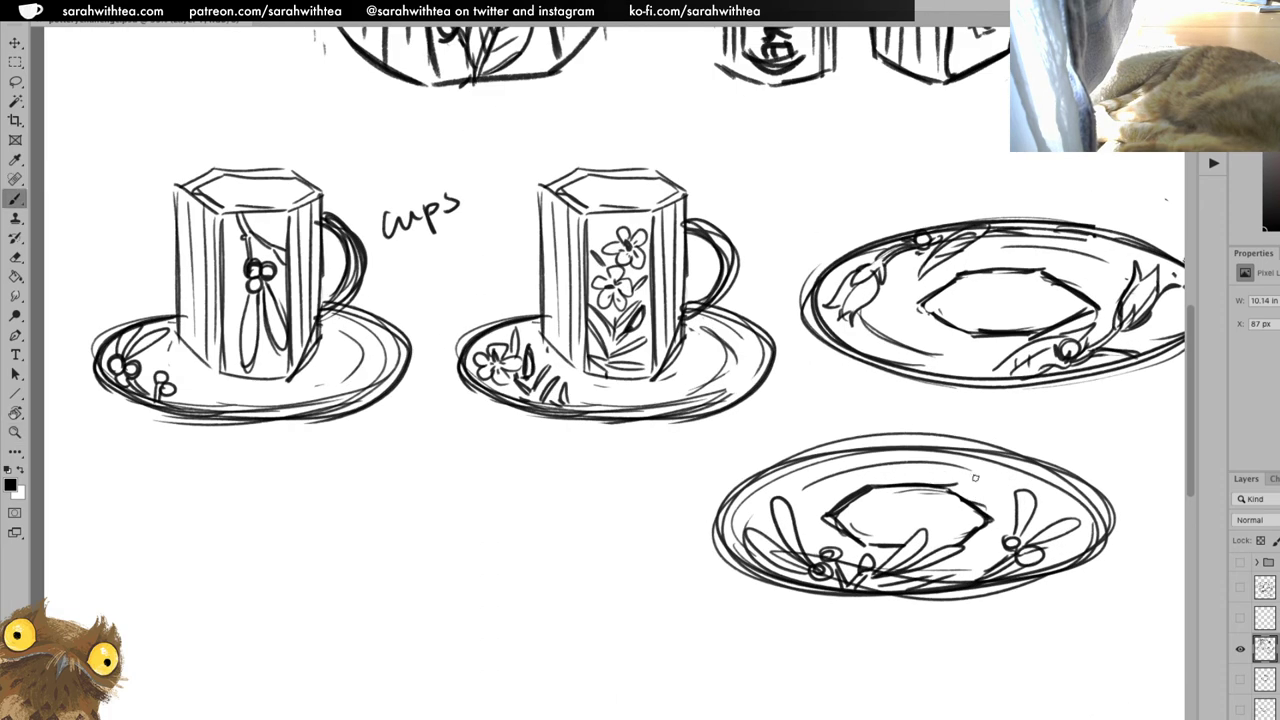
Erase overlapping lines around the plant decoration on the lower plate and draw a small pair of berries along its lower edge.
{"action": "key", "text": "e"}
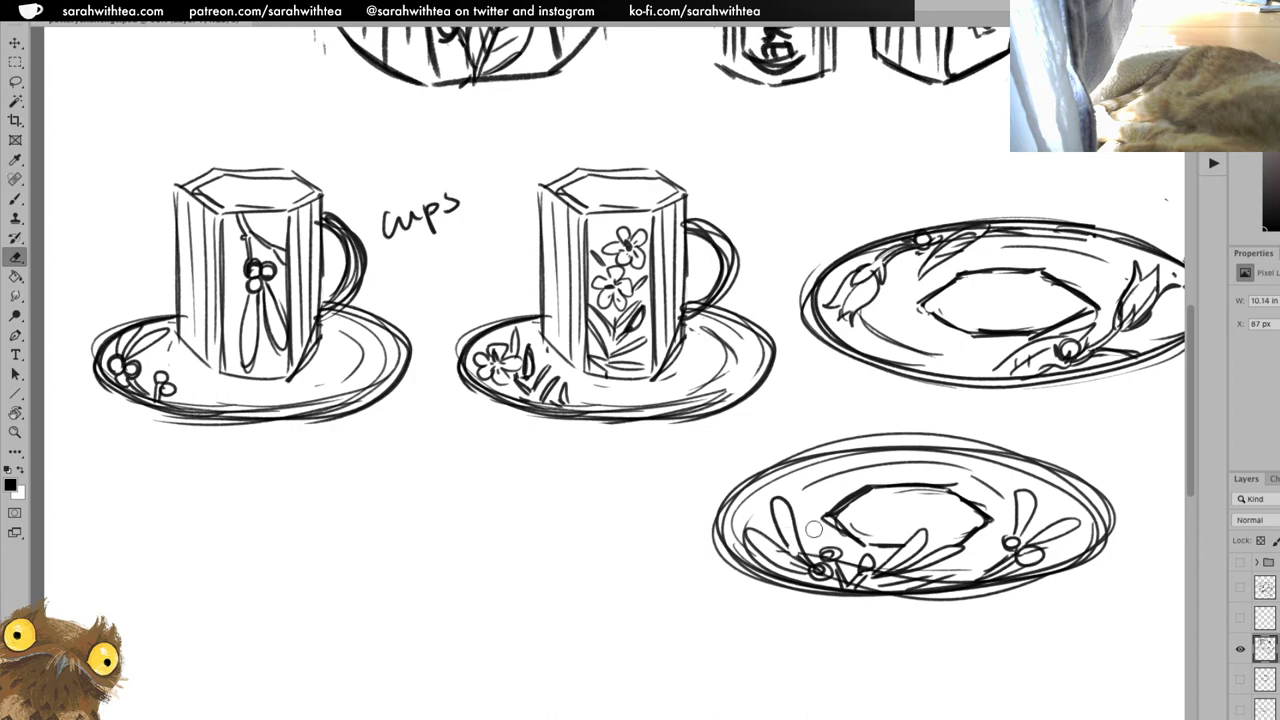
{"action": "mouse_move", "coordinate": [814, 530]}
{"action": "left_mouse_down"}
{"action": "mouse_move", "coordinate": [820, 574]}
{"action": "mouse_move", "coordinate": [829, 553]}
{"action": "mouse_move", "coordinate": [974, 572]}
{"action": "mouse_move", "coordinate": [942, 577]}
{"action": "mouse_move", "coordinate": [1010, 553]}
{"action": "left_mouse_up"}
{"action": "key", "text": "b"}
{"action": "mouse_move", "coordinate": [955, 584]}
{"action": "left_mouse_down"}
{"action": "mouse_move", "coordinate": [988, 568]}
{"action": "mouse_move", "coordinate": [975, 568]}
{"action": "mouse_move", "coordinate": [982, 552]}
{"action": "mouse_move", "coordinate": [966, 568]}
{"action": "left_mouse_up"}
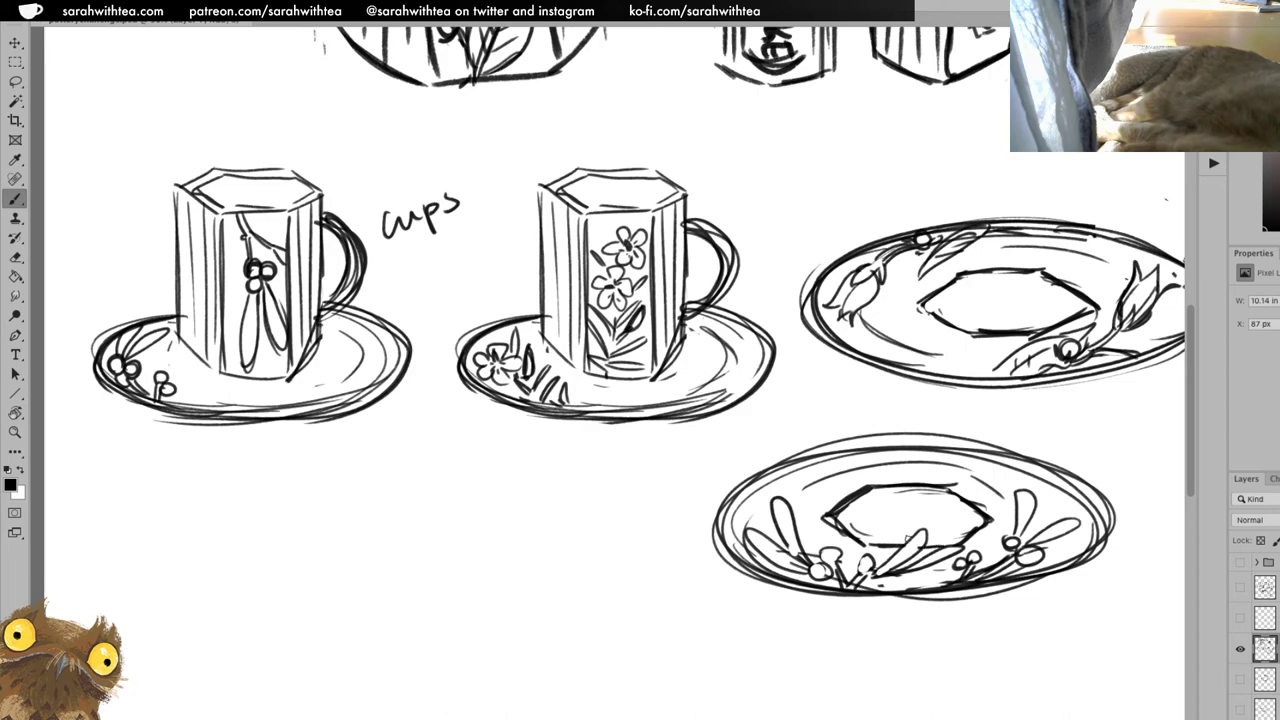
Examine the complete poison-bottle tea set across the whole page.
{"action": "key", "text": "z"}
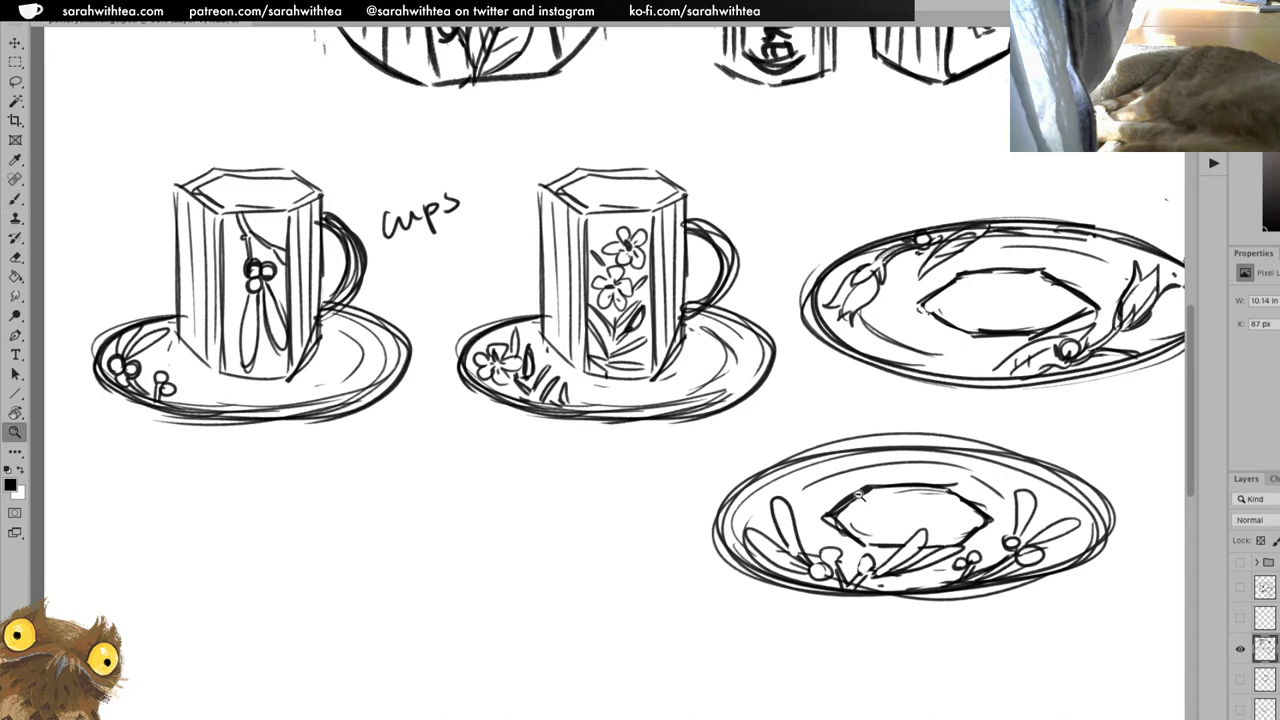
{"action": "left_click", "coordinate": [855, 498], "text": "alt"}
{"action": "left_click", "coordinate": [850, 505], "text": "alt"}
{"action": "left_click_drag", "start_coordinate": [746, 473], "coordinate": [963, 571]}
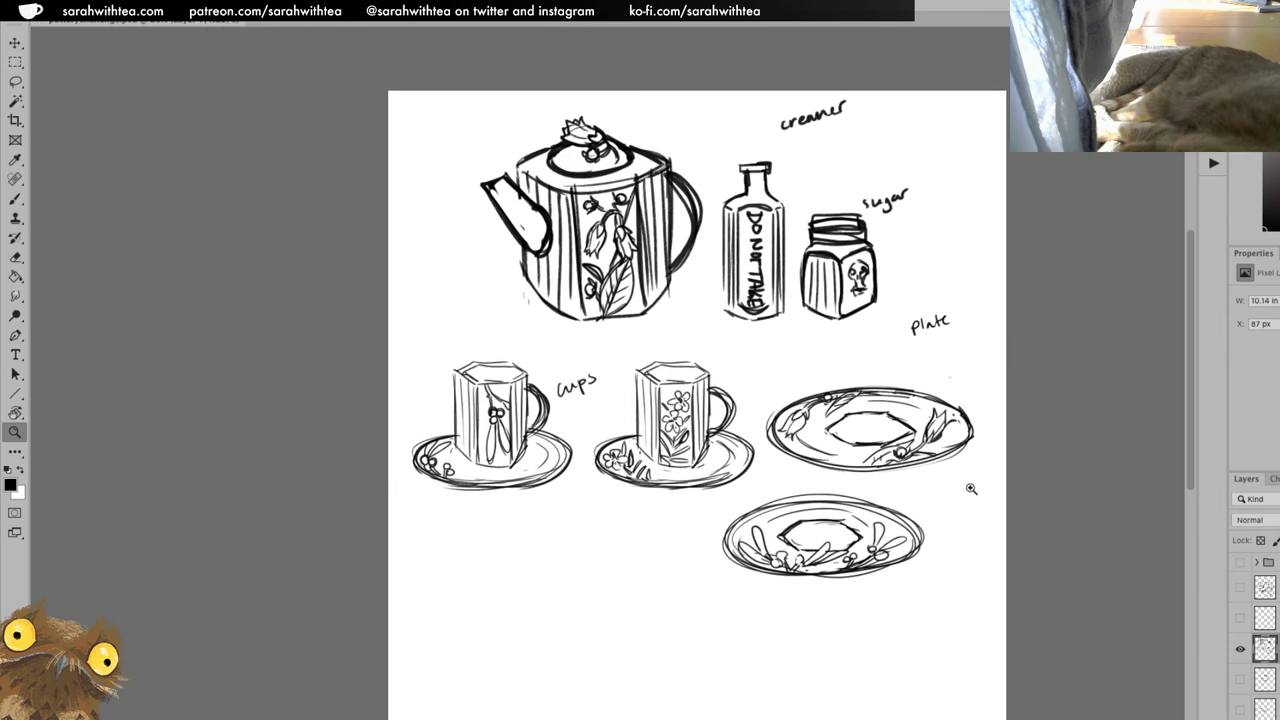
{"action": "mouse_move", "coordinate": [937, 503]}
{"action": "left_mouse_down"}
{"action": "mouse_move", "coordinate": [631, 460]}
{"action": "mouse_move", "coordinate": [576, 500]}
{"action": "mouse_move", "coordinate": [576, 536]}
{"action": "left_mouse_up"}
{"action": "key", "text": "v"}
{"action": "key", "text": "z"}
{"action": "left_click", "coordinate": [568, 471]}
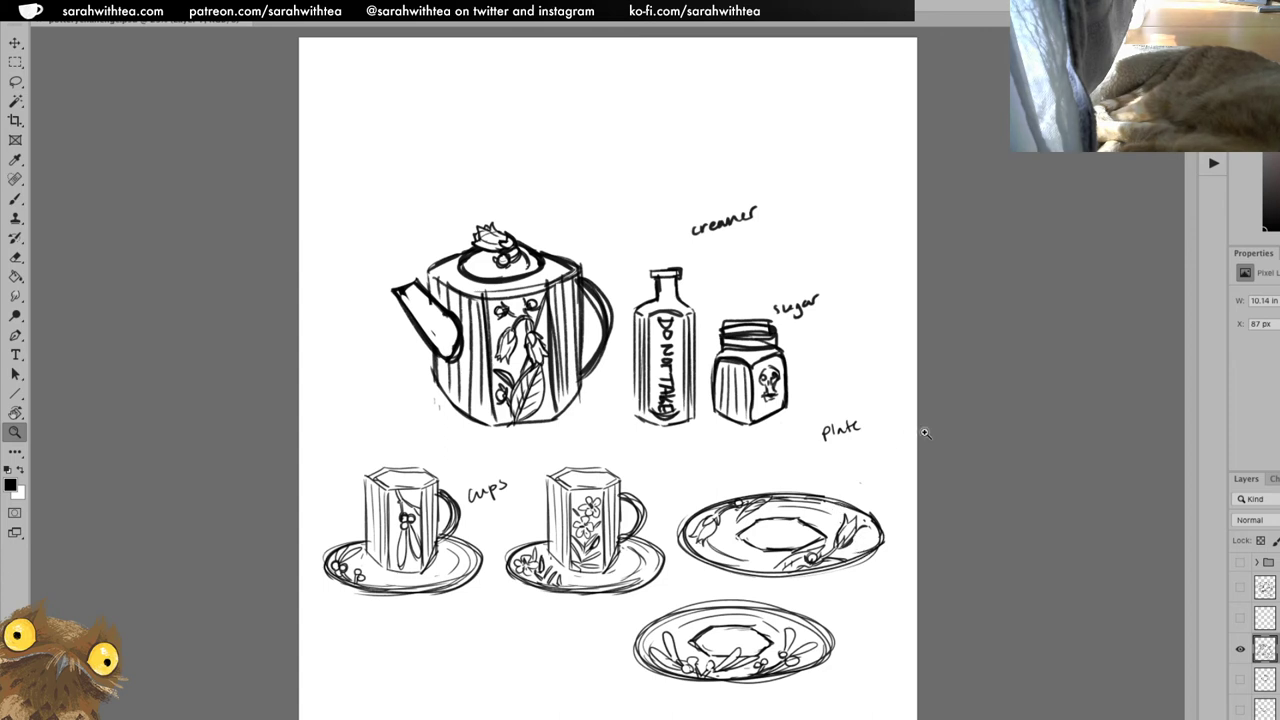
{"action": "scroll", "coordinate": [801, 515], "scroll_direction": "down", "scroll_amount": 3}
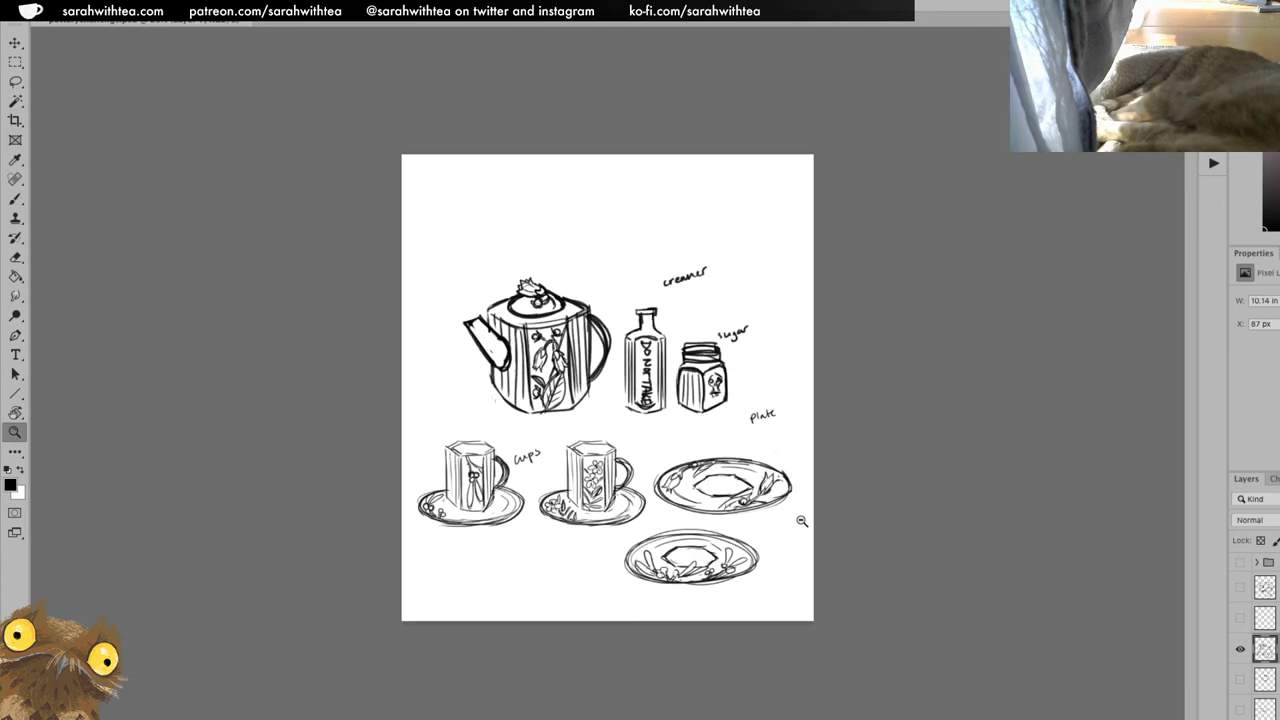
{"action": "scroll", "coordinate": [789, 540], "scroll_direction": "up", "scroll_amount": 1}
{"action": "key", "text": "ctrl+plus"}
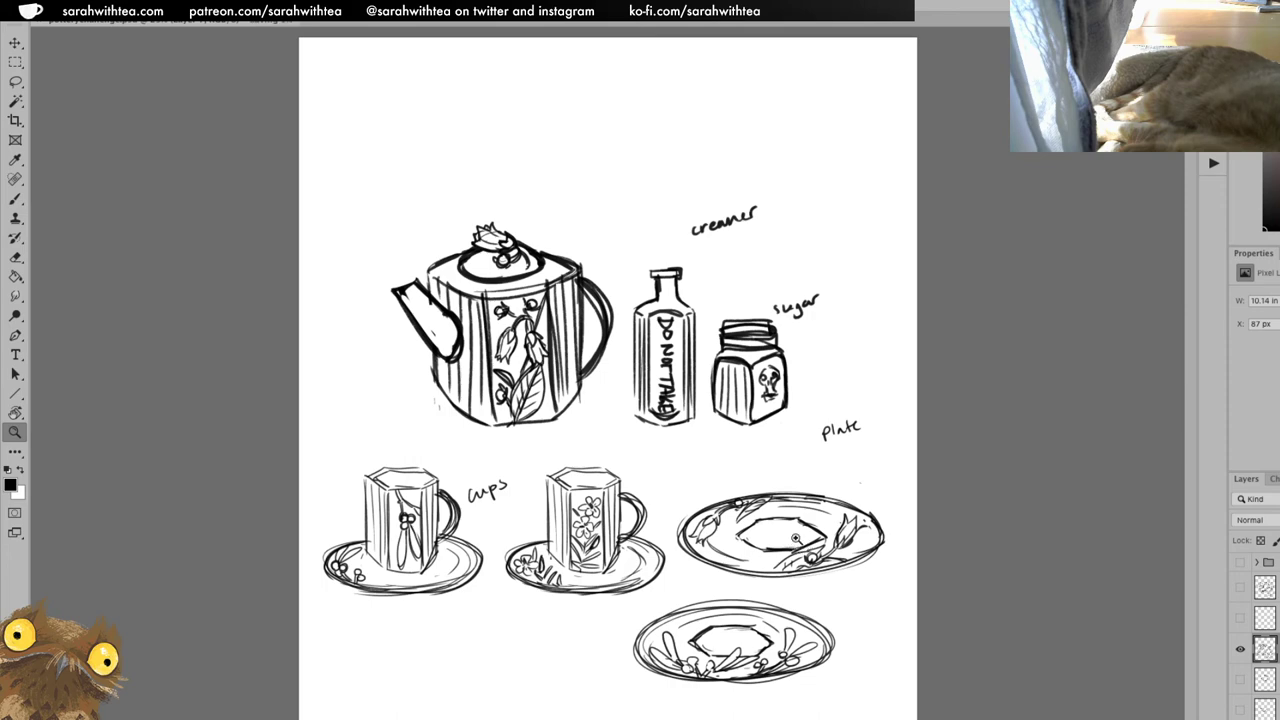
{"action": "left_click", "coordinate": [795, 540], "text": "alt"}
{"action": "key", "text": "v"}
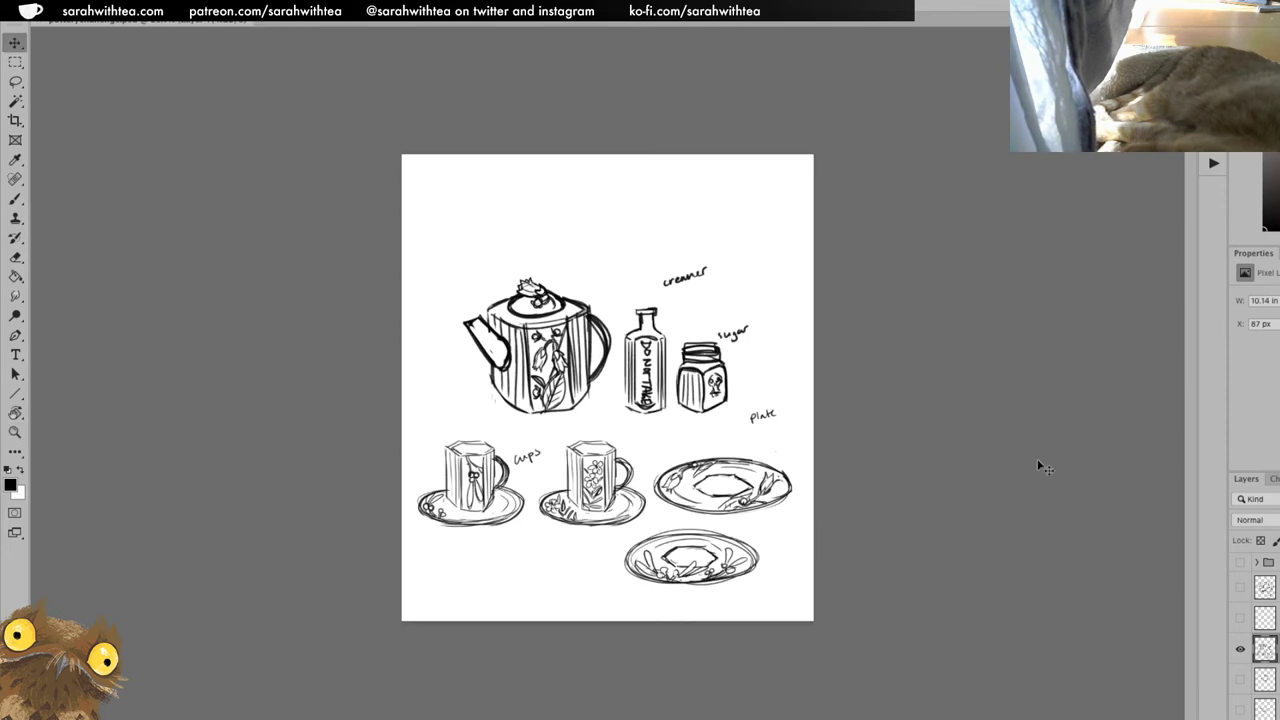
Hide the poison-bottle set and review the snake and chicken tea set sketches by toggling their layers' visibility.
{"action": "left_click", "coordinate": [1240, 648]}
{"action": "left_click", "coordinate": [1240, 588]}
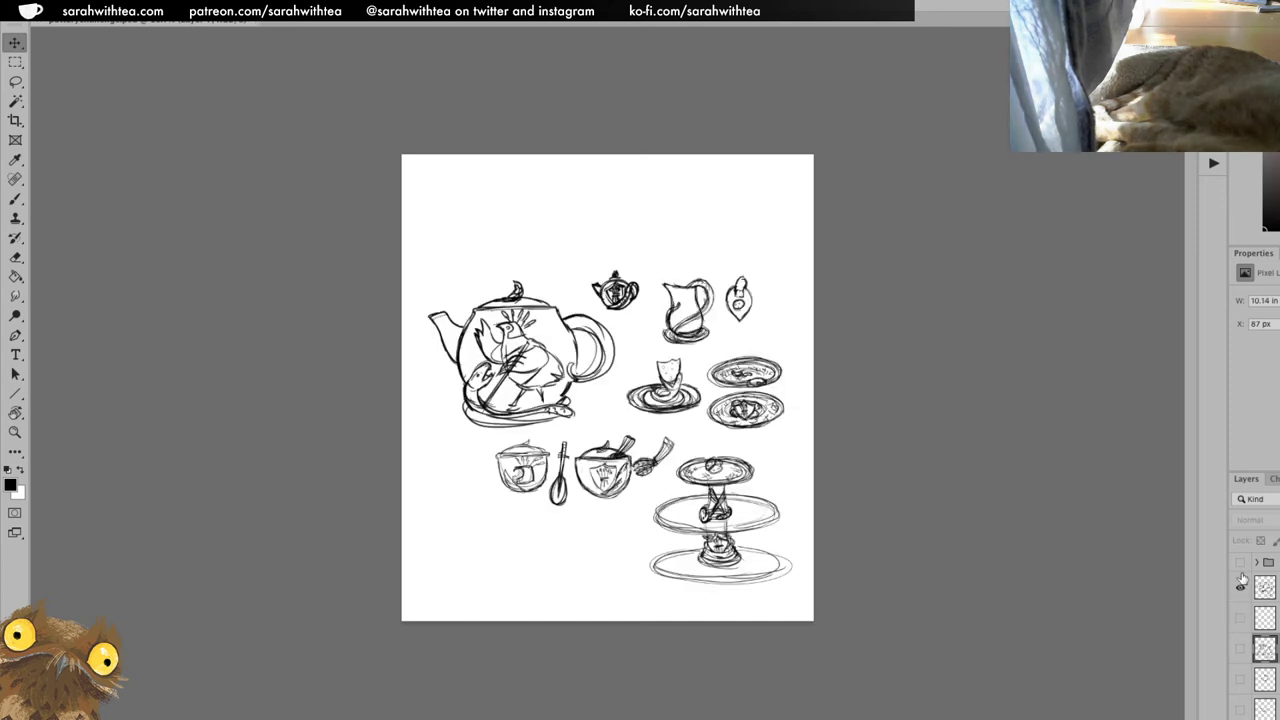
{"action": "left_click", "coordinate": [1240, 562]}
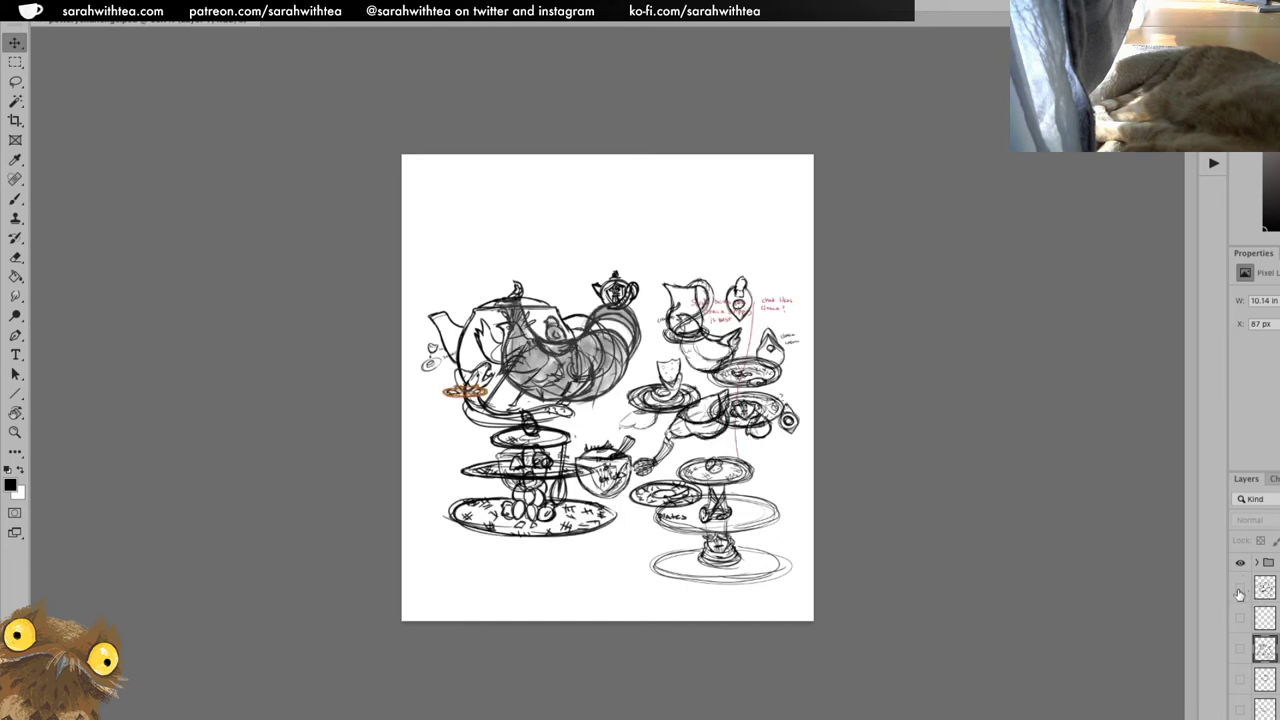
{"action": "left_click", "coordinate": [1240, 588]}
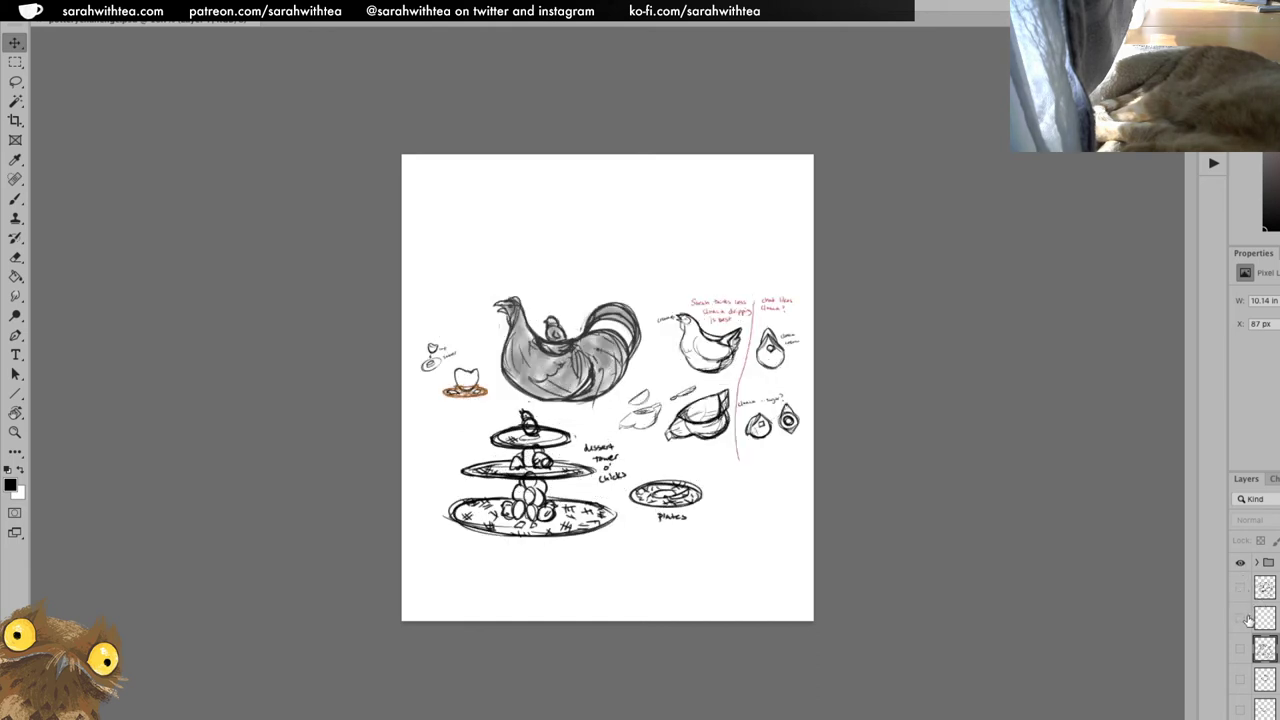
{"action": "left_click", "coordinate": [1240, 563]}
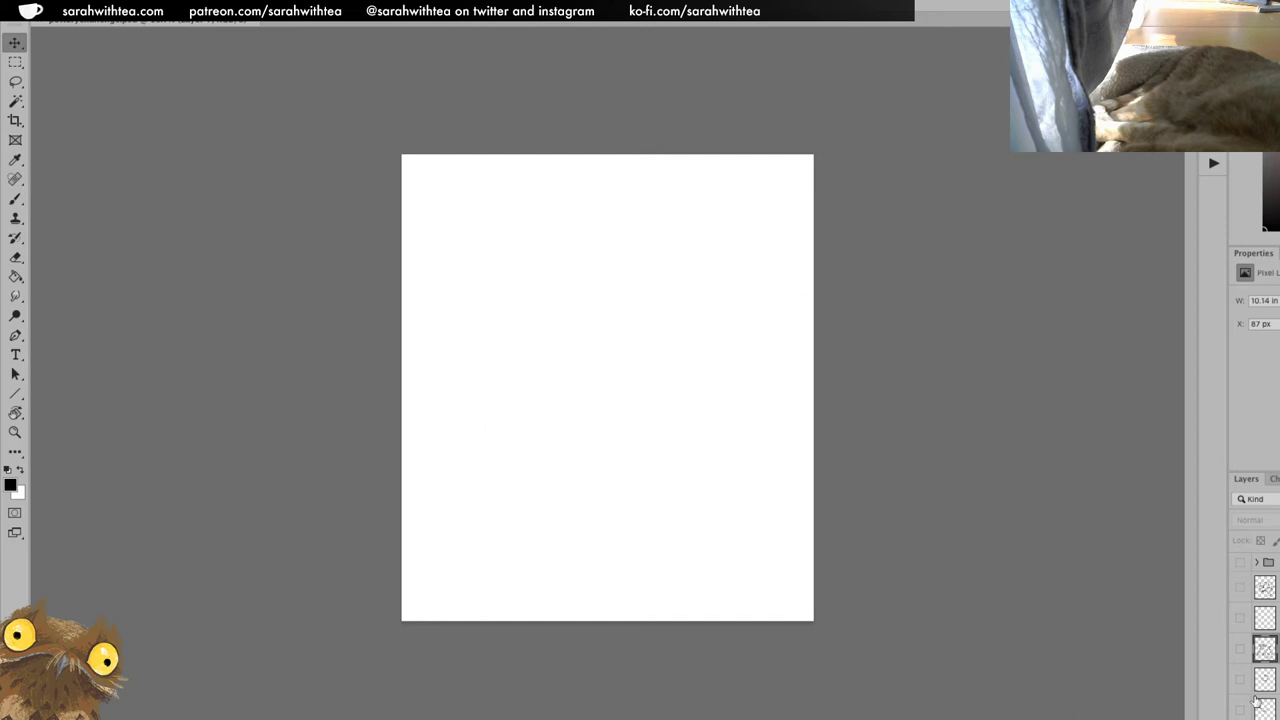
Show the layer with the Pottery Project Plans title, tea set icons and themes list.
{"action": "scroll", "coordinate": [1255, 630], "scroll_direction": "down", "scroll_amount": 1}
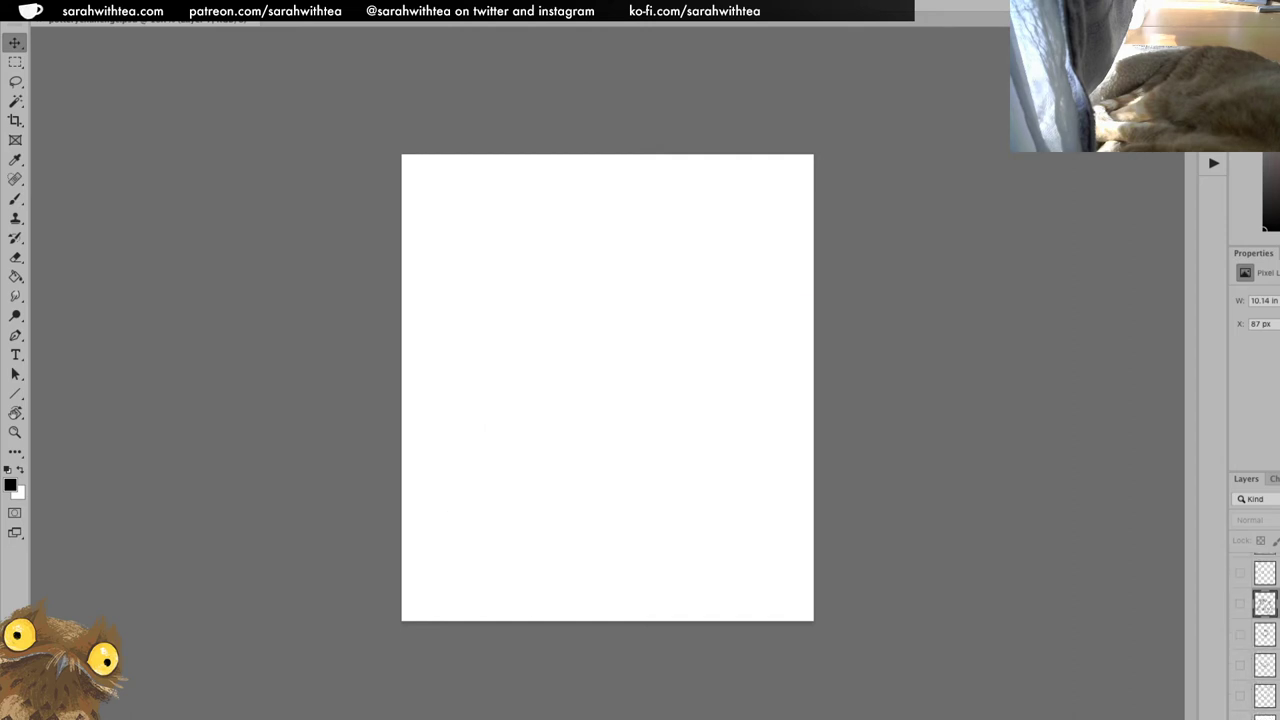
{"action": "left_click", "coordinate": [1240, 697]}
{"action": "key", "text": "z"}
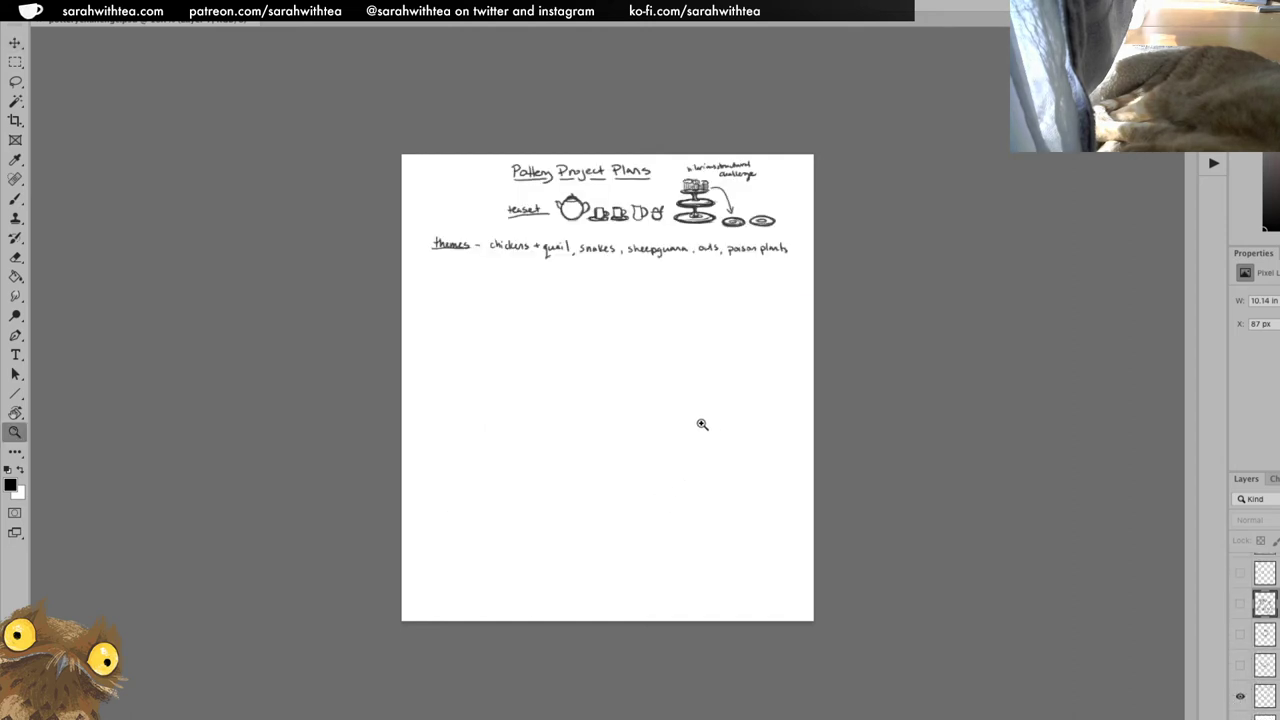
{"action": "left_click", "coordinate": [700, 423]}
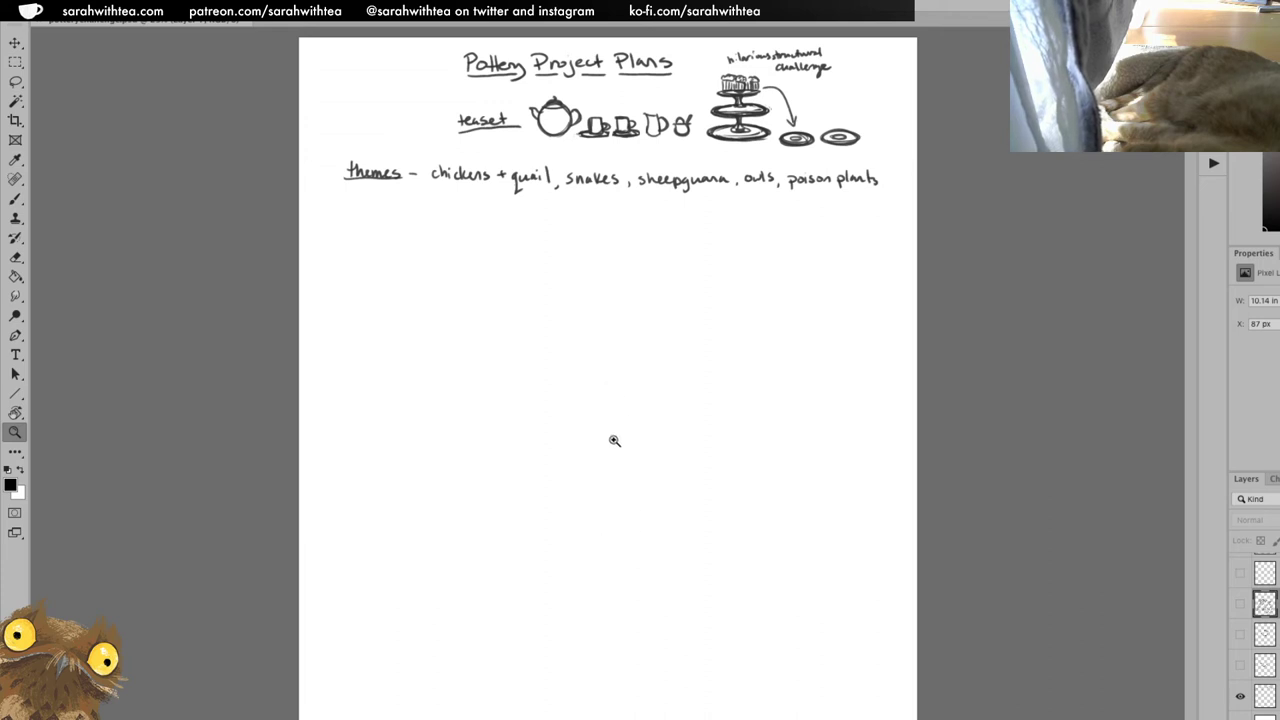
Add a new empty layer directly above the existing blank layer in the stack.
{"action": "key", "text": "b"}
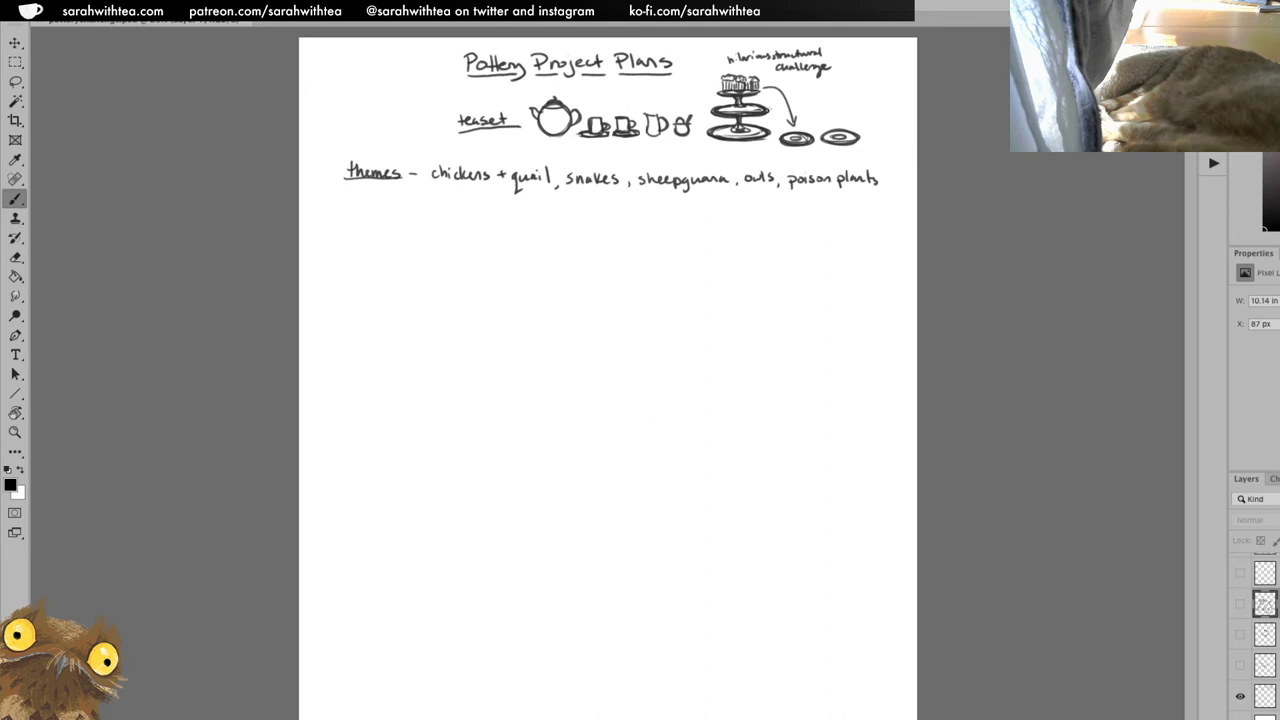
{"action": "left_click", "coordinate": [1265, 572]}
{"action": "scroll", "coordinate": [1255, 630], "scroll_direction": "up", "scroll_amount": 2}
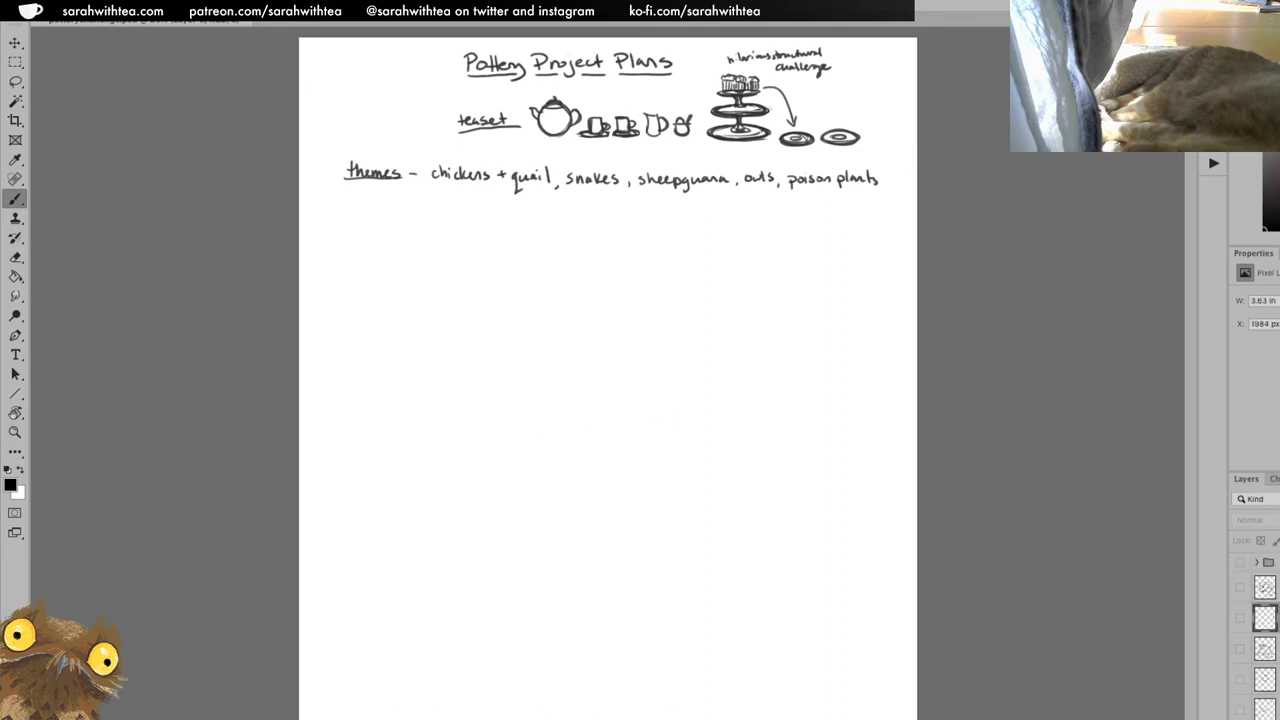
{"action": "left_click", "coordinate": [1240, 618]}
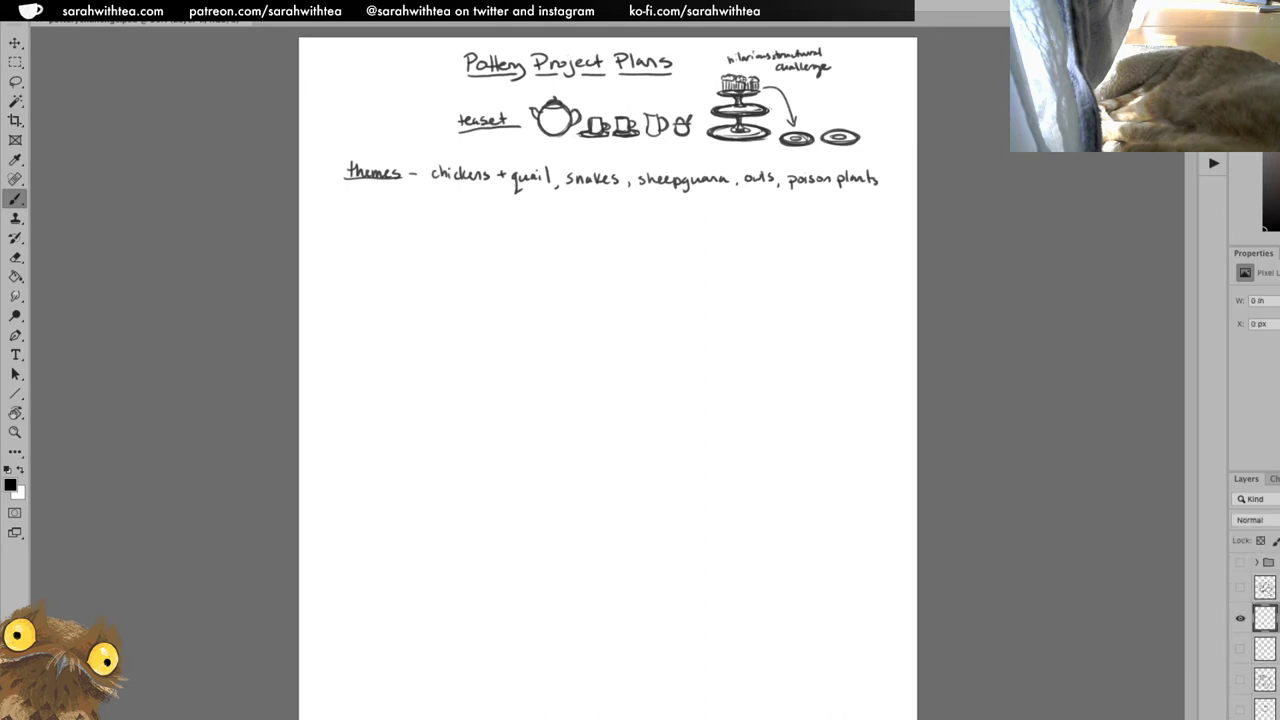
Move the poison-bottle set's layer above the new empty layer, hide it, and make the empty layer active.
{"action": "left_click", "coordinate": [1240, 680]}
{"action": "left_click", "coordinate": [1240, 650]}
{"action": "left_click", "coordinate": [1240, 650]}
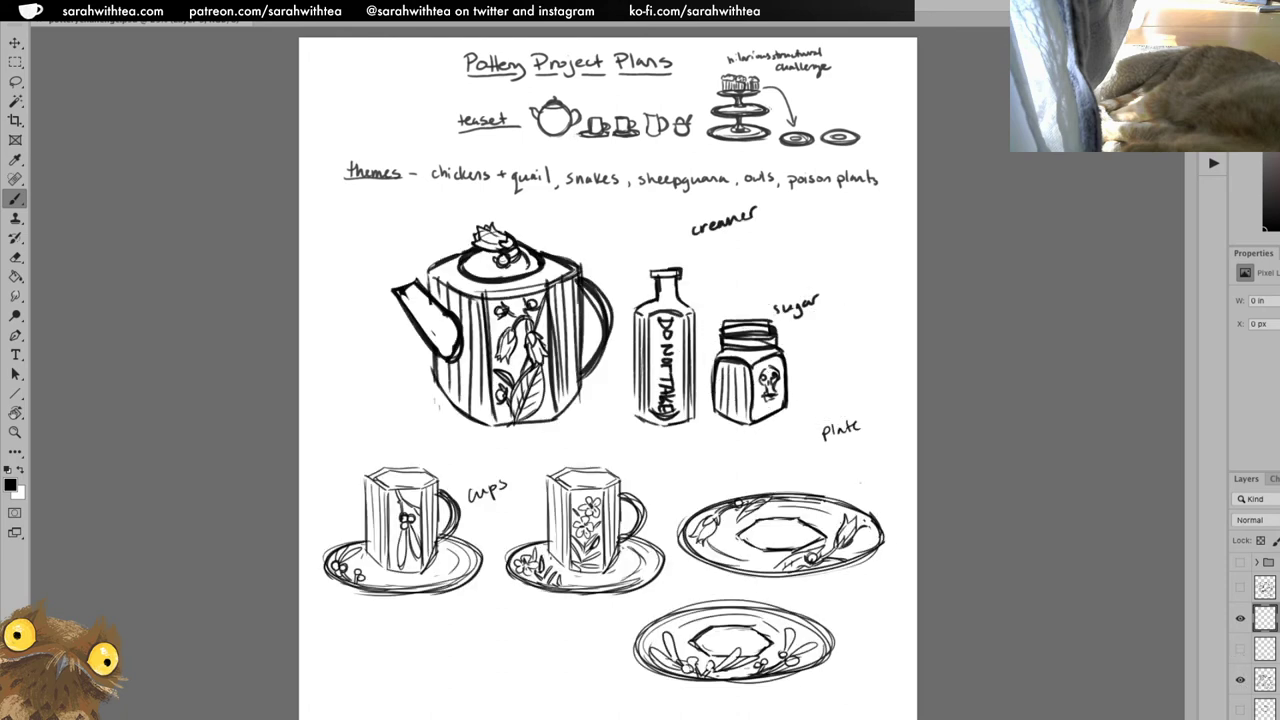
{"action": "left_click", "coordinate": [1262, 680]}
{"action": "left_click", "coordinate": [1240, 680]}
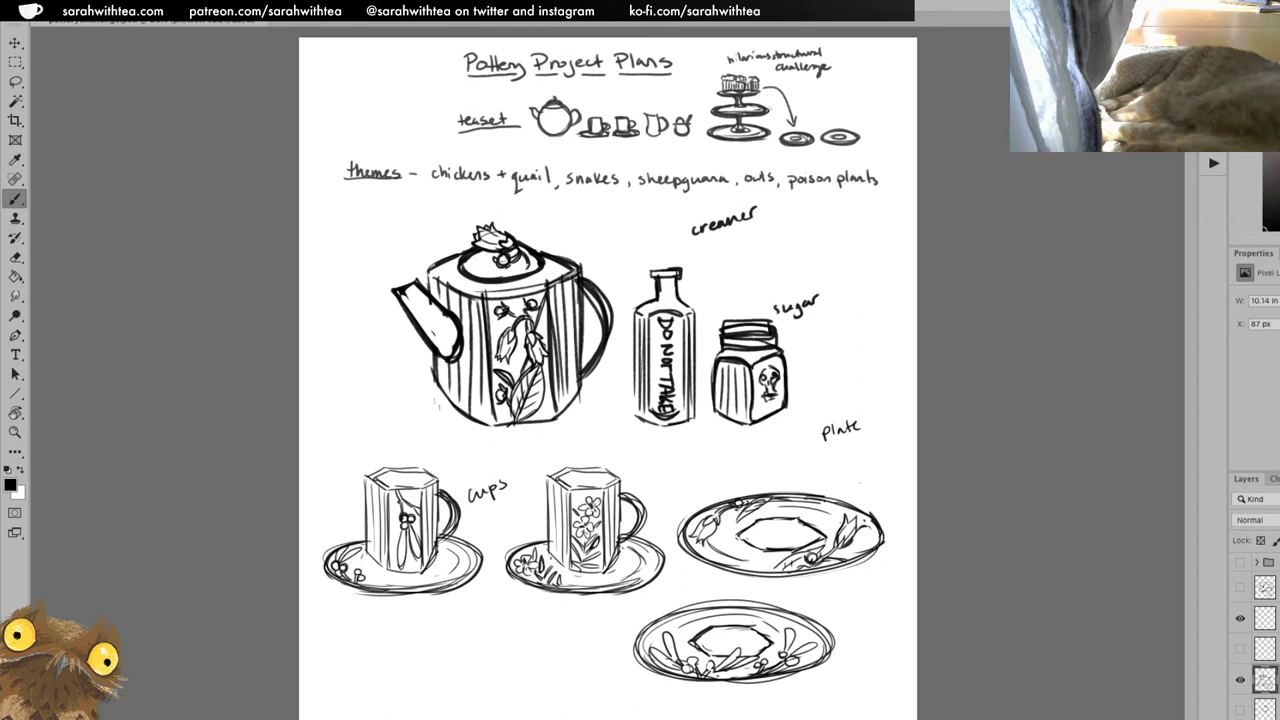
{"action": "left_click_drag", "start_coordinate": [1262, 680], "coordinate": [1262, 618]}
{"action": "key", "text": "alt+bracketleft"}
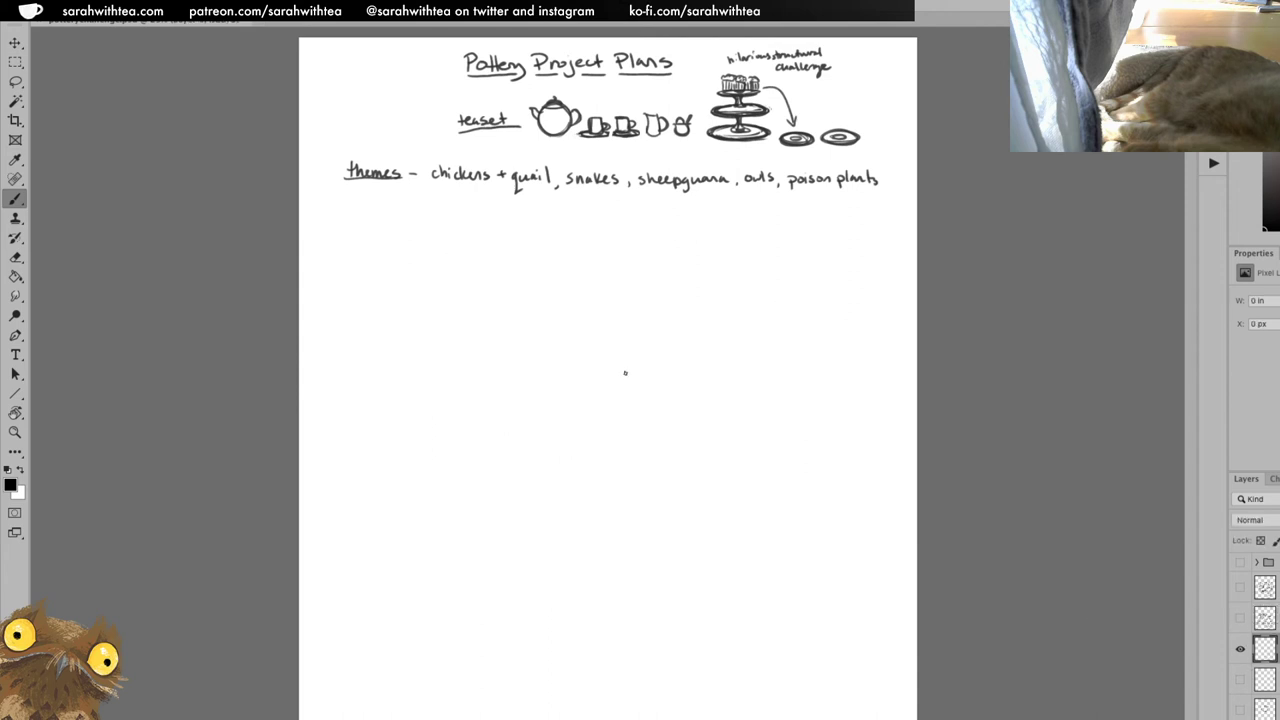
Sketch a tree-stump teapot below the themes list, with a branch spout, branch handle and mushroom-cluster lid knob.
{"action": "left_click", "coordinate": [580, 437], "text": "ctrl"}
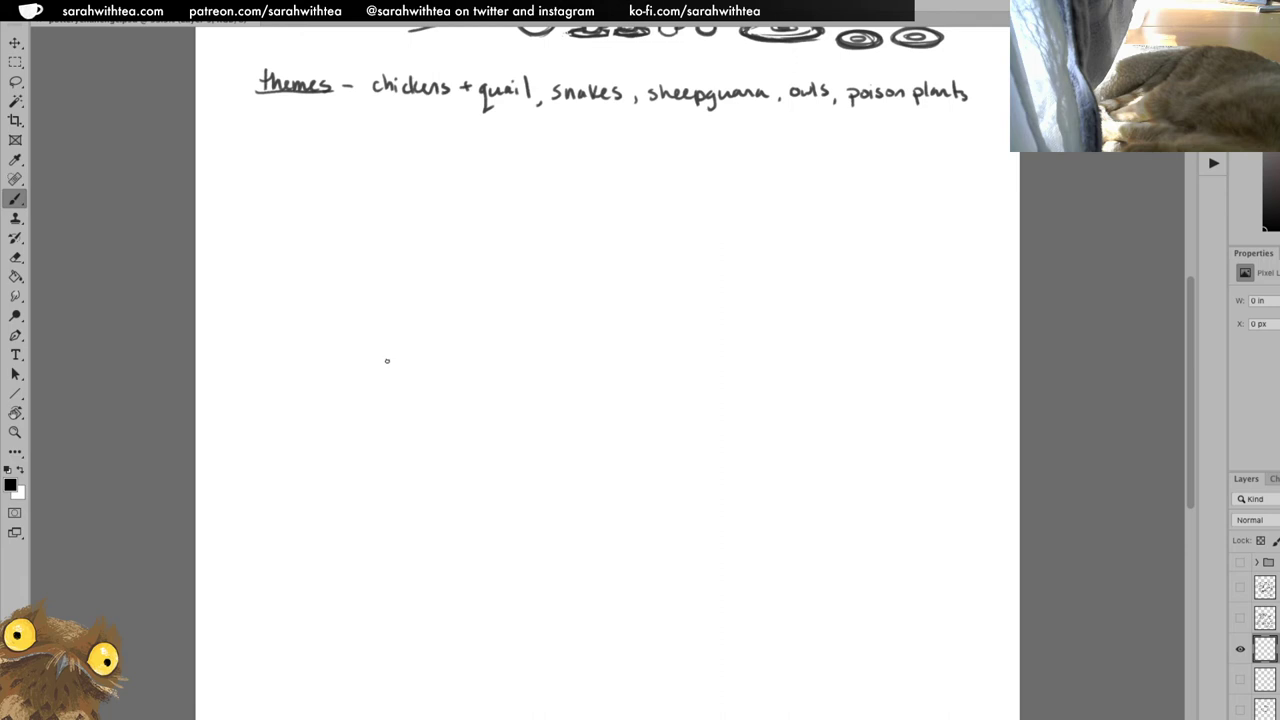
{"action": "left_click_drag", "start_coordinate": [390, 362], "coordinate": [446, 430]}
{"action": "mouse_move", "coordinate": [408, 384]}
{"action": "left_mouse_down"}
{"action": "mouse_move", "coordinate": [390, 352]}
{"action": "mouse_move", "coordinate": [438, 424]}
{"action": "left_mouse_up"}
{"action": "mouse_move", "coordinate": [398, 358]}
{"action": "left_mouse_down"}
{"action": "mouse_move", "coordinate": [447, 412]}
{"action": "mouse_move", "coordinate": [428, 418]}
{"action": "mouse_move", "coordinate": [452, 432]}
{"action": "mouse_move", "coordinate": [433, 494]}
{"action": "mouse_move", "coordinate": [534, 508]}
{"action": "mouse_move", "coordinate": [570, 363]}
{"action": "mouse_move", "coordinate": [466, 370]}
{"action": "mouse_move", "coordinate": [452, 396]}
{"action": "mouse_move", "coordinate": [474, 368]}
{"action": "mouse_move", "coordinate": [572, 366]}
{"action": "mouse_move", "coordinate": [527, 331]}
{"action": "mouse_move", "coordinate": [532, 360]}
{"action": "mouse_move", "coordinate": [514, 352]}
{"action": "mouse_move", "coordinate": [523, 363]}
{"action": "left_mouse_up"}
{"action": "mouse_move", "coordinate": [516, 344]}
{"action": "left_mouse_down"}
{"action": "mouse_move", "coordinate": [526, 330]}
{"action": "mouse_move", "coordinate": [544, 350]}
{"action": "mouse_move", "coordinate": [546, 338]}
{"action": "mouse_move", "coordinate": [528, 368]}
{"action": "mouse_move", "coordinate": [563, 408]}
{"action": "mouse_move", "coordinate": [531, 481]}
{"action": "mouse_move", "coordinate": [584, 444]}
{"action": "mouse_move", "coordinate": [600, 378]}
{"action": "mouse_move", "coordinate": [540, 494]}
{"action": "mouse_move", "coordinate": [600, 378]}
{"action": "mouse_move", "coordinate": [592, 420]}
{"action": "mouse_move", "coordinate": [542, 488]}
{"action": "left_mouse_up"}
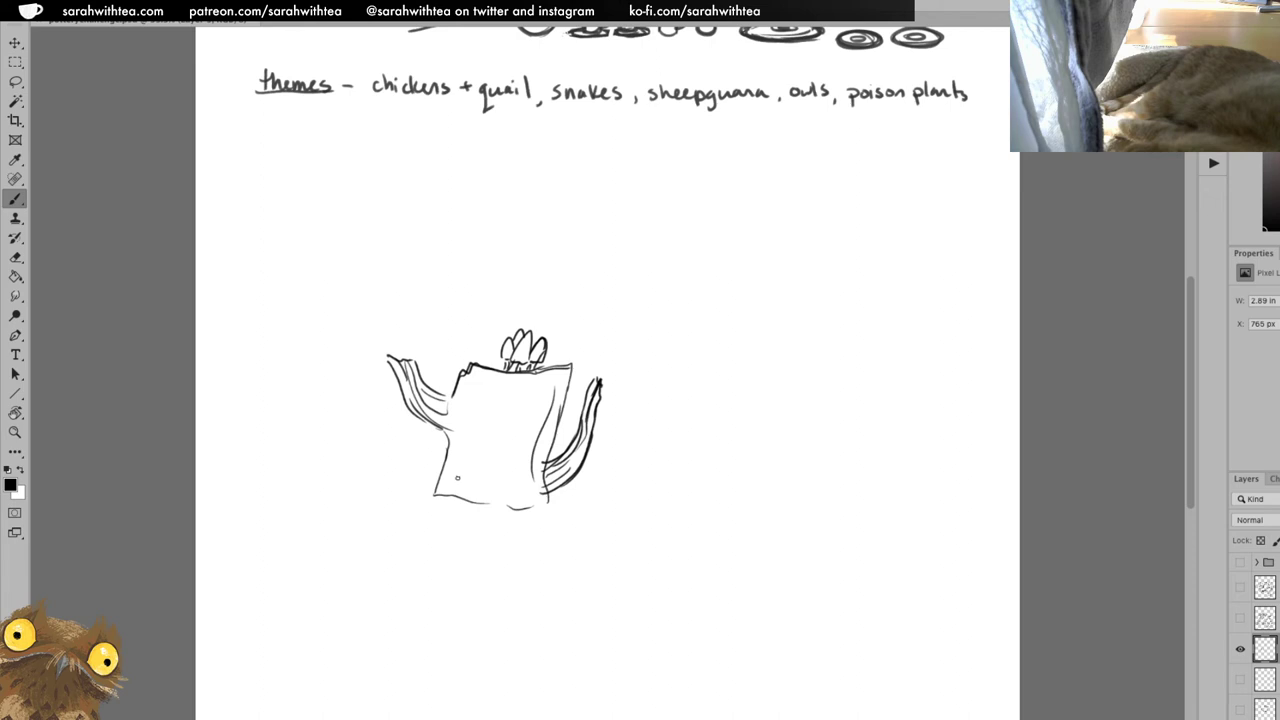
Add vertical bark lines, a jagged rim and a firmer base line to the stump teapot's body.
{"action": "mouse_move", "coordinate": [452, 490]}
{"action": "left_mouse_down"}
{"action": "mouse_move", "coordinate": [474, 372]}
{"action": "mouse_move", "coordinate": [463, 466]}
{"action": "left_mouse_up"}
{"action": "left_click_drag", "start_coordinate": [496, 372], "coordinate": [469, 488]}
{"action": "mouse_move", "coordinate": [496, 369]}
{"action": "left_mouse_down"}
{"action": "mouse_move", "coordinate": [493, 382]}
{"action": "mouse_move", "coordinate": [517, 383]}
{"action": "mouse_move", "coordinate": [518, 366]}
{"action": "left_mouse_up"}
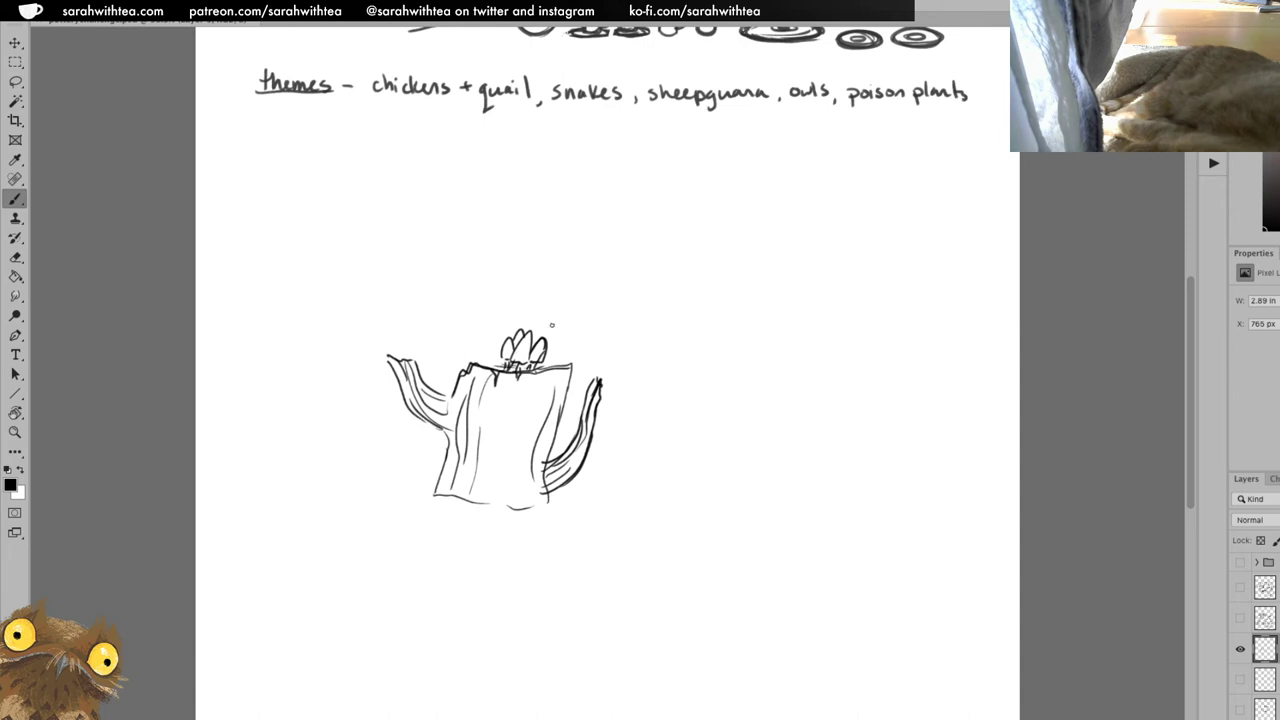
{"action": "mouse_move", "coordinate": [503, 505]}
{"action": "left_mouse_down"}
{"action": "mouse_move", "coordinate": [502, 452]}
{"action": "mouse_move", "coordinate": [487, 506]}
{"action": "mouse_move", "coordinate": [551, 503]}
{"action": "mouse_move", "coordinate": [435, 492]}
{"action": "left_mouse_up"}
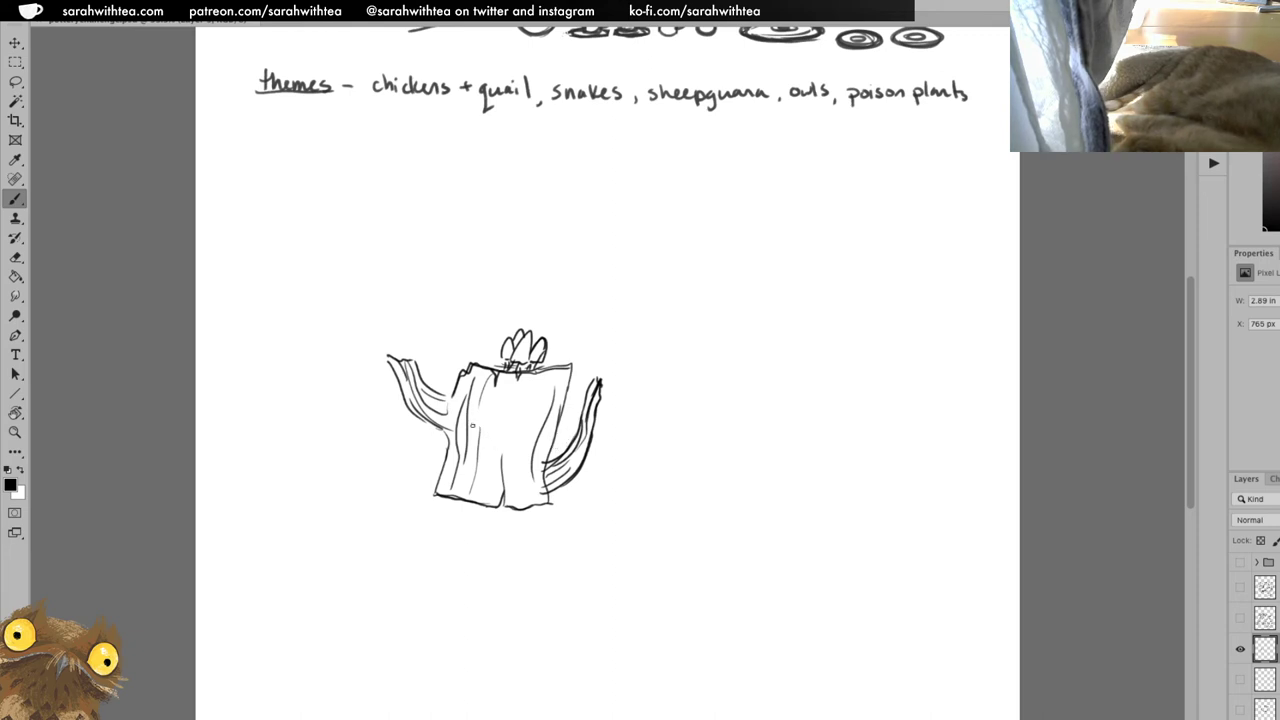
Draw two shelf fungi across the front of the stump teapot and erase the bark lines inside the larger one.
{"action": "mouse_move", "coordinate": [473, 428]}
{"action": "left_mouse_down"}
{"action": "mouse_move", "coordinate": [537, 431]}
{"action": "mouse_move", "coordinate": [465, 428]}
{"action": "mouse_move", "coordinate": [472, 454]}
{"action": "mouse_move", "coordinate": [537, 451]}
{"action": "mouse_move", "coordinate": [535, 435]}
{"action": "mouse_move", "coordinate": [521, 453]}
{"action": "mouse_move", "coordinate": [484, 455]}
{"action": "mouse_move", "coordinate": [470, 435]}
{"action": "mouse_move", "coordinate": [510, 410]}
{"action": "mouse_move", "coordinate": [485, 402]}
{"action": "mouse_move", "coordinate": [512, 417]}
{"action": "left_mouse_up"}
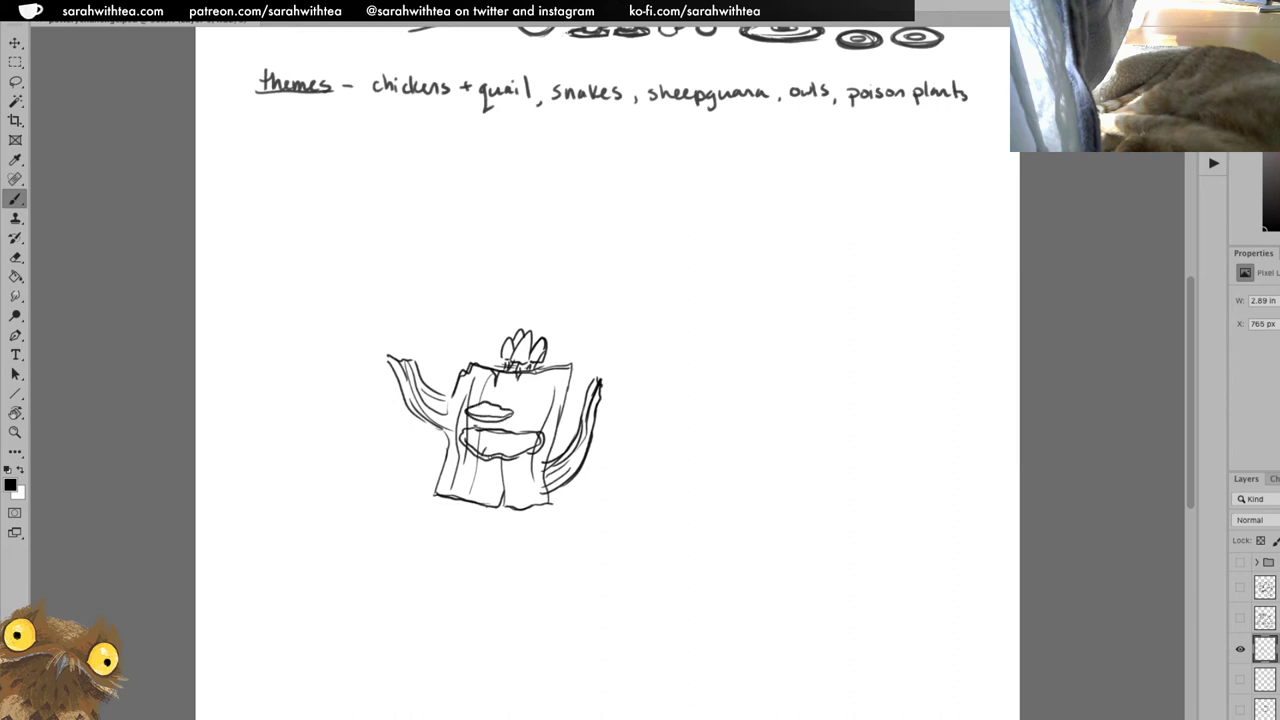
{"action": "key", "text": "e"}
{"action": "left_click_drag", "start_coordinate": [482, 438], "coordinate": [480, 436]}
{"action": "key", "text": "b"}
Draw a mushroom cluster beside the teapot's handle and small mushroom groups at both sides of the stump's base.
{"action": "mouse_move", "coordinate": [560, 396]}
{"action": "left_mouse_down"}
{"action": "mouse_move", "coordinate": [538, 402]}
{"action": "mouse_move", "coordinate": [566, 382]}
{"action": "mouse_move", "coordinate": [546, 415]}
{"action": "mouse_move", "coordinate": [555, 410]}
{"action": "mouse_move", "coordinate": [524, 410]}
{"action": "mouse_move", "coordinate": [555, 422]}
{"action": "left_mouse_up"}
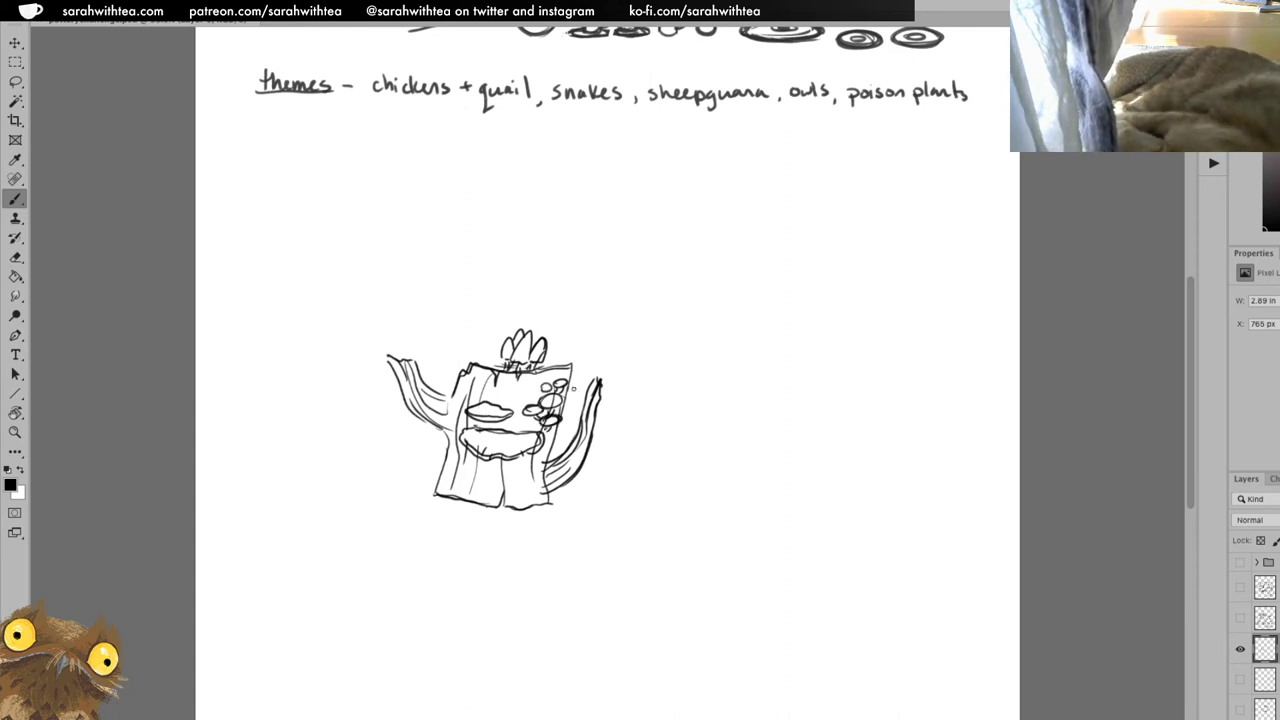
{"action": "mouse_move", "coordinate": [566, 392]}
{"action": "left_mouse_down"}
{"action": "mouse_move", "coordinate": [584, 382]}
{"action": "mouse_move", "coordinate": [571, 406]}
{"action": "mouse_move", "coordinate": [583, 379]}
{"action": "left_mouse_up"}
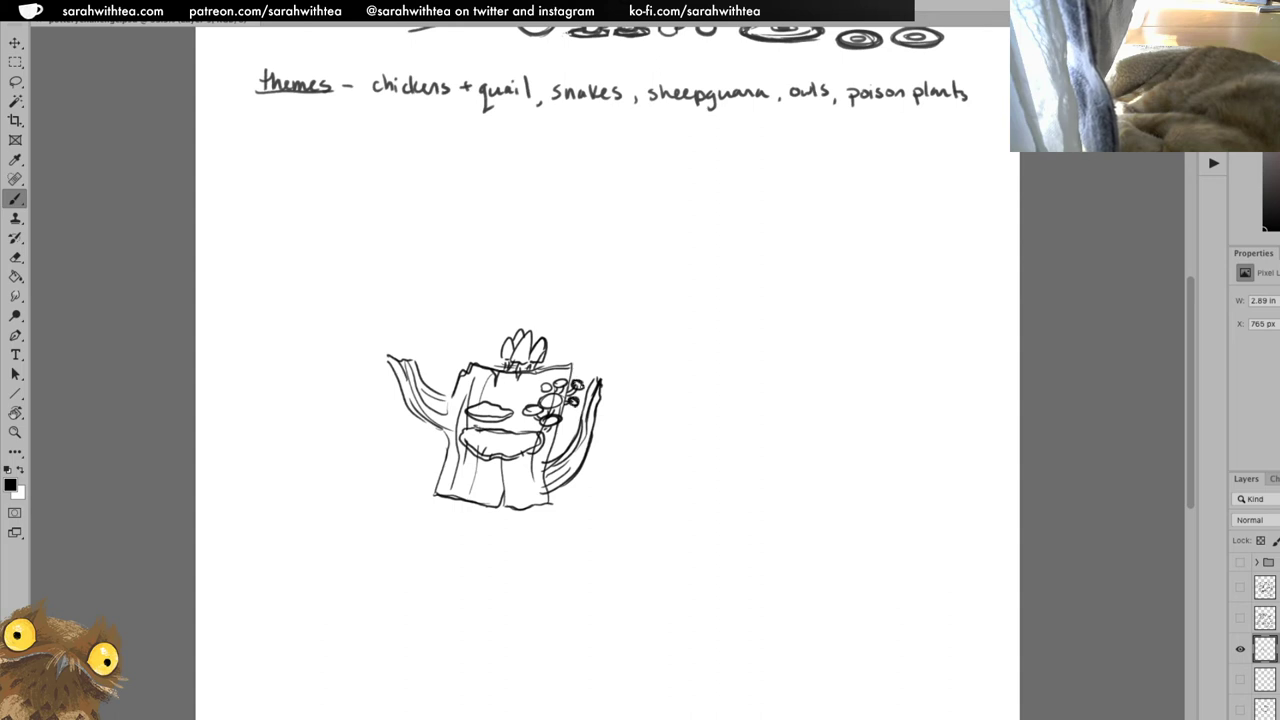
{"action": "left_click_drag", "start_coordinate": [554, 444], "coordinate": [570, 409]}
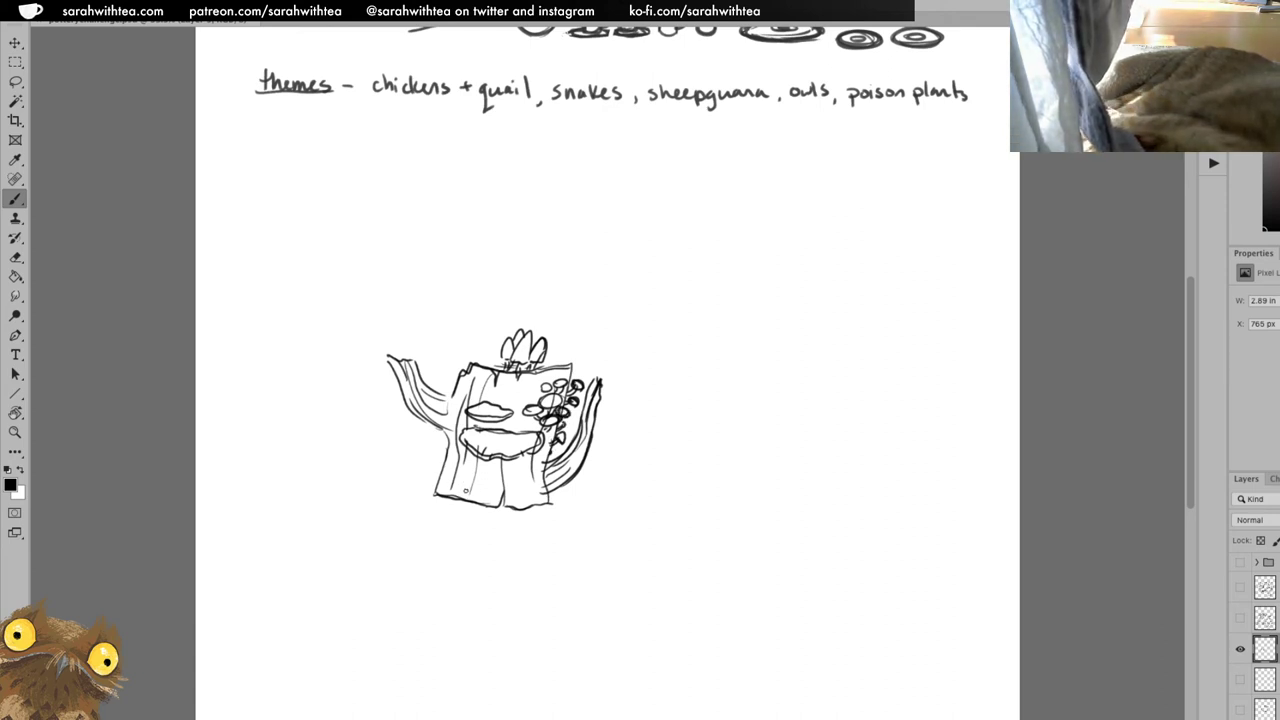
{"action": "mouse_move", "coordinate": [463, 489]}
{"action": "left_mouse_down"}
{"action": "mouse_move", "coordinate": [476, 460]}
{"action": "mouse_move", "coordinate": [472, 488]}
{"action": "mouse_move", "coordinate": [480, 478]}
{"action": "left_mouse_up"}
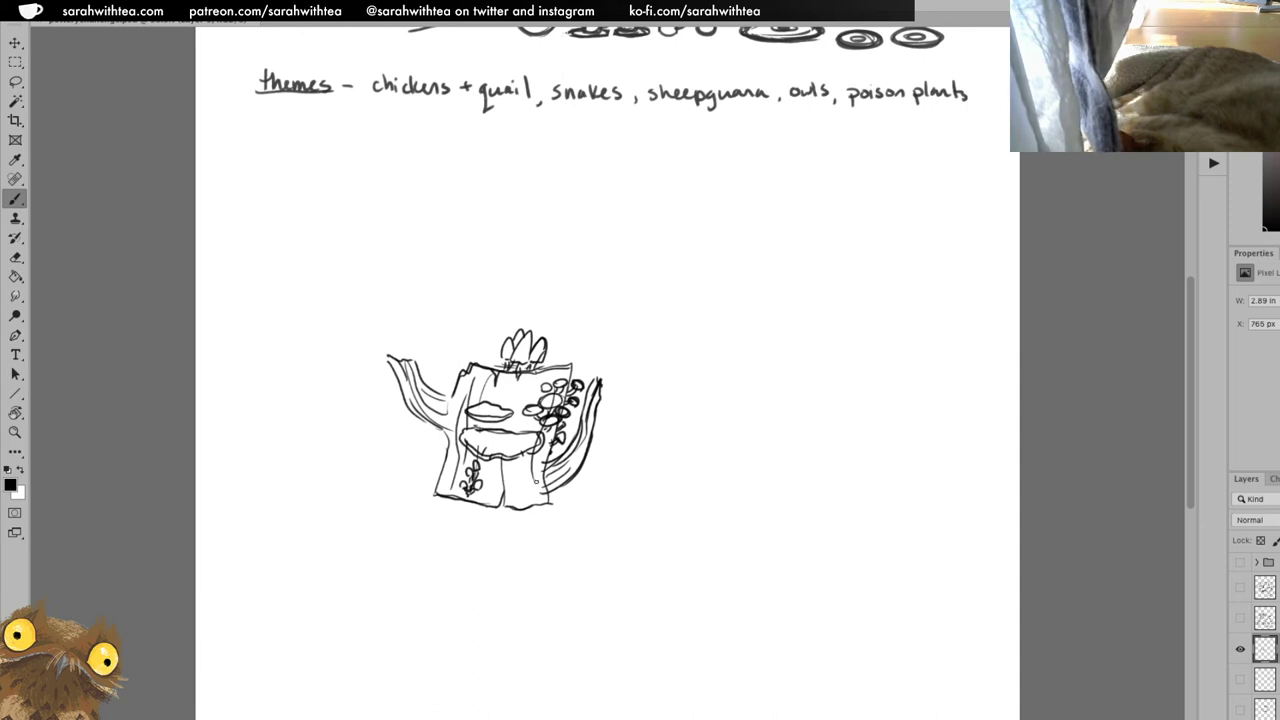
{"action": "mouse_move", "coordinate": [526, 481]}
{"action": "left_mouse_down"}
{"action": "mouse_move", "coordinate": [541, 488]}
{"action": "mouse_move", "coordinate": [528, 508]}
{"action": "mouse_move", "coordinate": [542, 503]}
{"action": "left_mouse_up"}
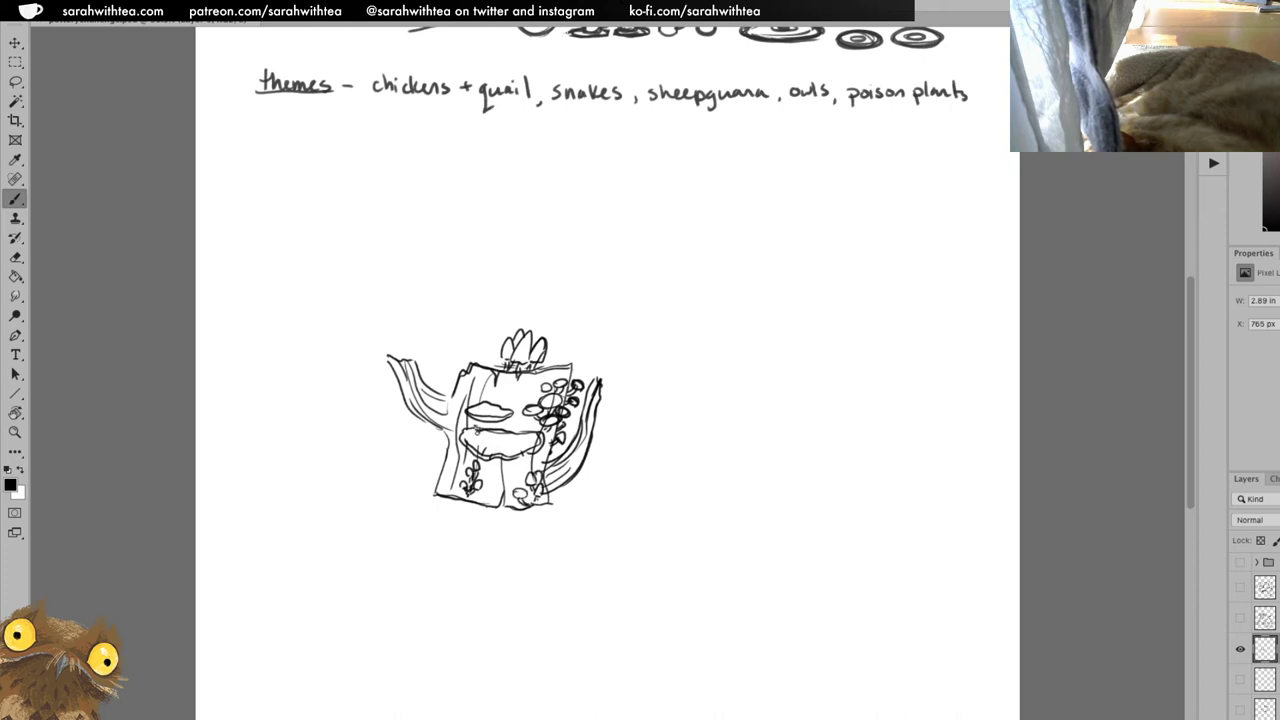
Detail the teapot with inner shelf-fungus contours, a small side growth below the spout, more bark grain and a reworked spout joint.
{"action": "mouse_move", "coordinate": [474, 432]}
{"action": "left_mouse_down"}
{"action": "mouse_move", "coordinate": [496, 445]}
{"action": "mouse_move", "coordinate": [534, 438]}
{"action": "left_mouse_up"}
{"action": "left_click_drag", "start_coordinate": [472, 412], "coordinate": [508, 413]}
{"action": "mouse_move", "coordinate": [446, 448]}
{"action": "left_mouse_down"}
{"action": "mouse_move", "coordinate": [428, 456]}
{"action": "mouse_move", "coordinate": [448, 459]}
{"action": "left_mouse_up"}
{"action": "mouse_move", "coordinate": [508, 374]}
{"action": "left_mouse_down"}
{"action": "mouse_move", "coordinate": [506, 412]}
{"action": "mouse_move", "coordinate": [524, 416]}
{"action": "mouse_move", "coordinate": [514, 478]}
{"action": "mouse_move", "coordinate": [480, 510]}
{"action": "left_mouse_up"}
{"action": "left_click", "coordinate": [524, 425]}
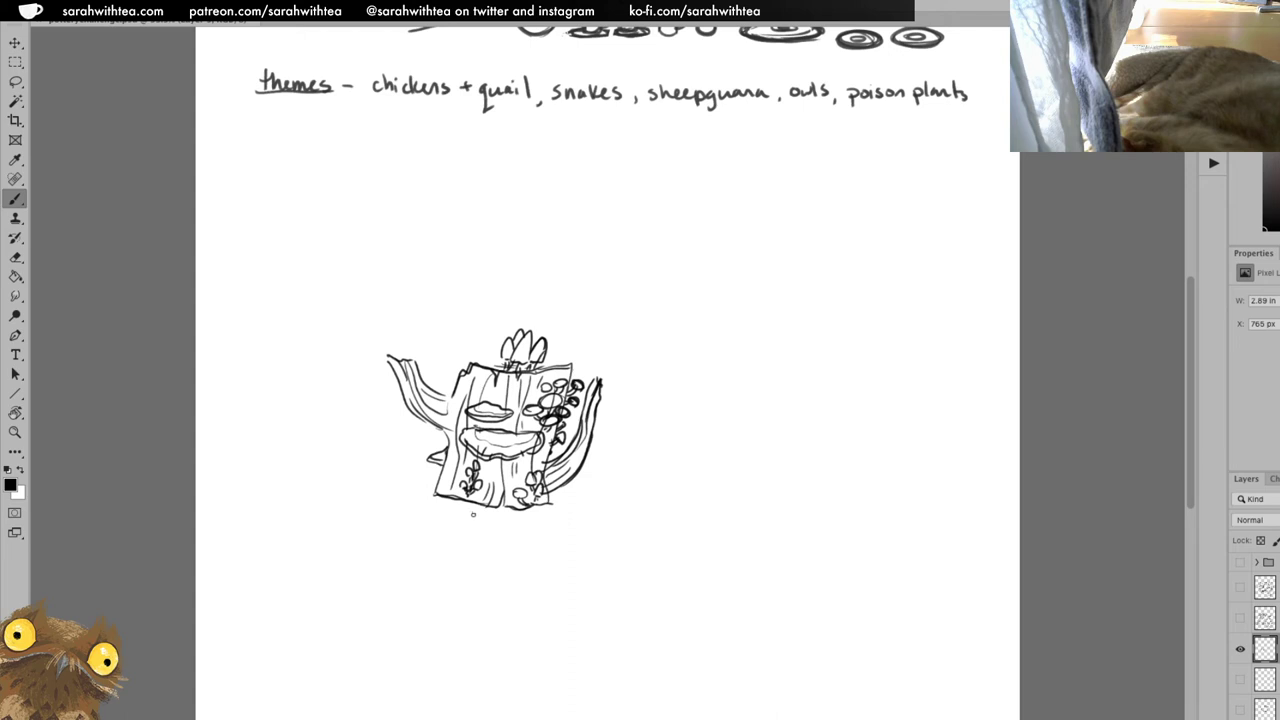
{"action": "mouse_move", "coordinate": [488, 479]}
{"action": "left_mouse_down"}
{"action": "mouse_move", "coordinate": [447, 462]}
{"action": "mouse_move", "coordinate": [451, 435]}
{"action": "left_mouse_up"}
{"action": "left_click_drag", "start_coordinate": [449, 422], "coordinate": [452, 446]}
Enlarge the stump teapot, move it closer to the themes list, and handwrite the label "teapot" beside it.
{"action": "key", "text": "ctrl+t"}
{"action": "left_click_drag", "start_coordinate": [602, 328], "coordinate": [718, 220]}
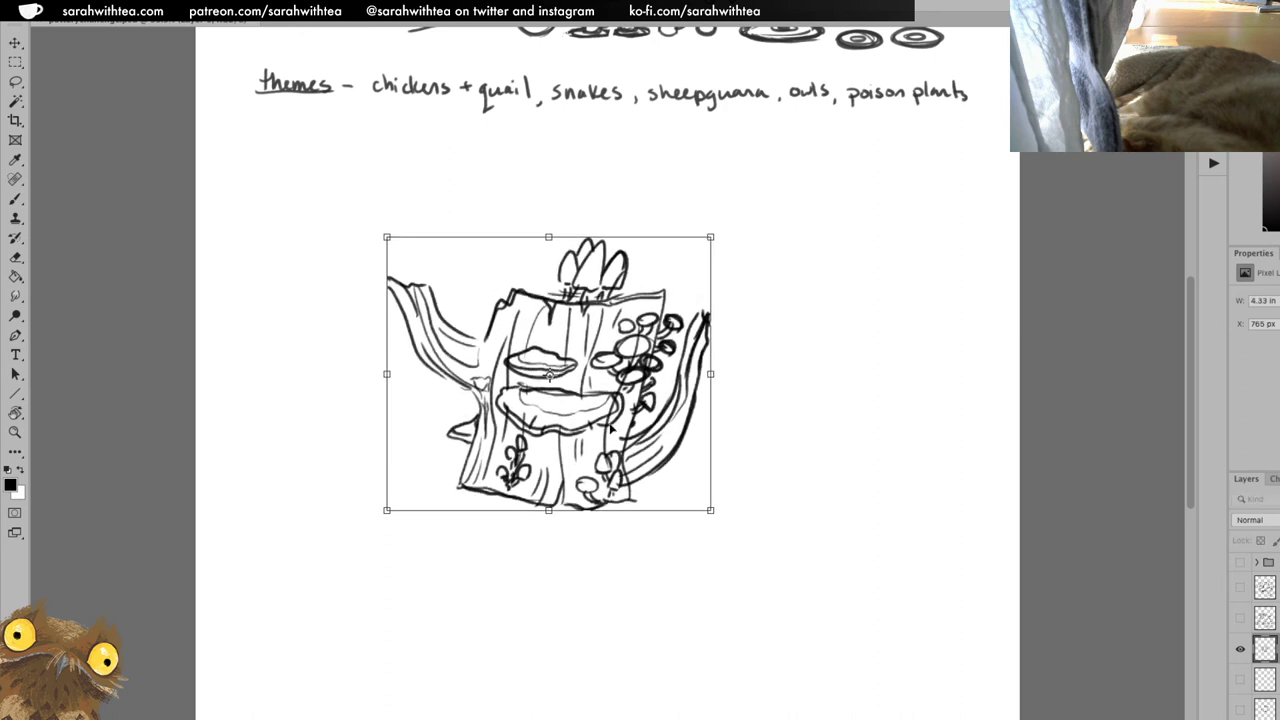
{"action": "key", "text": "Return"}
{"action": "mouse_move", "coordinate": [622, 430]}
{"action": "left_mouse_down"}
{"action": "mouse_move", "coordinate": [512, 382]}
{"action": "mouse_move", "coordinate": [521, 391]}
{"action": "left_mouse_up"}
{"action": "key", "text": "b"}
{"action": "mouse_move", "coordinate": [579, 197]}
{"action": "left_mouse_down"}
{"action": "mouse_move", "coordinate": [583, 212]}
{"action": "mouse_move", "coordinate": [634, 200]}
{"action": "left_mouse_up"}
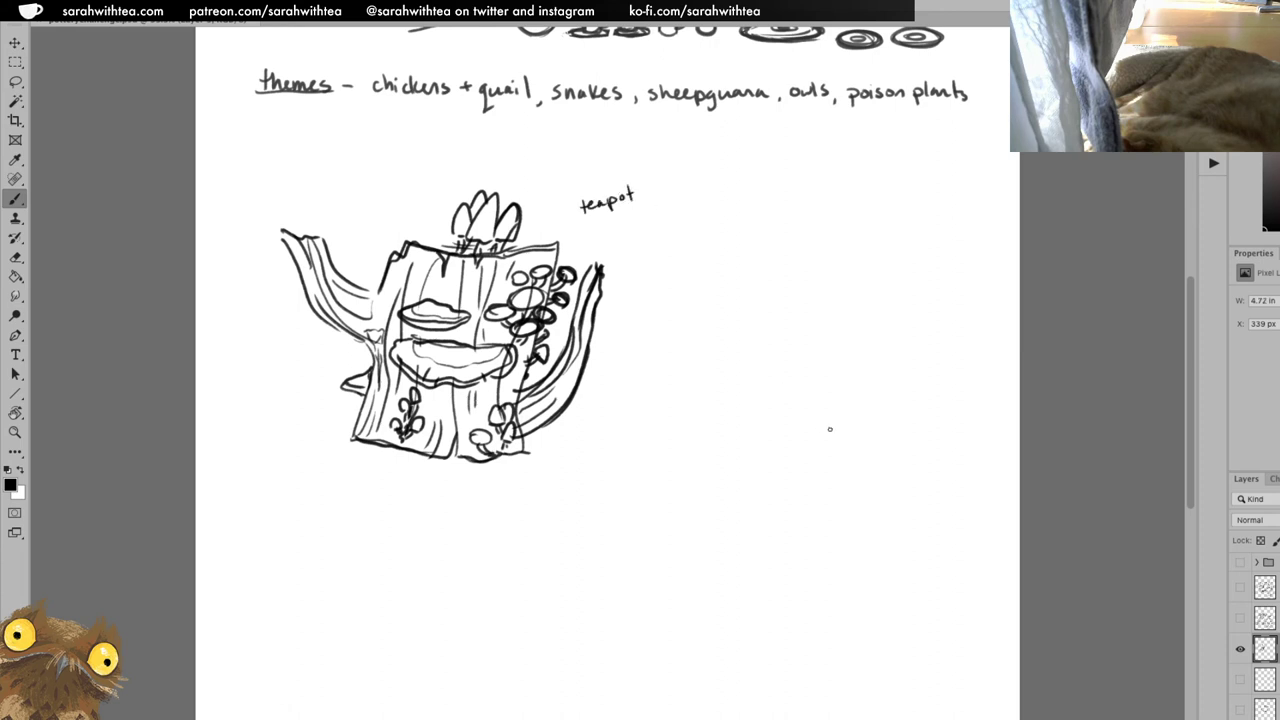
Sketch a stump-shaped cup with a mushroom handle below the teapot and clean up the overlap under the mushroom cap.
{"action": "key", "text": "z"}
{"action": "left_click", "coordinate": [806, 463], "text": "alt"}
{"action": "left_click_drag", "start_coordinate": [678, 414], "coordinate": [877, 449]}
{"action": "key", "text": "b"}
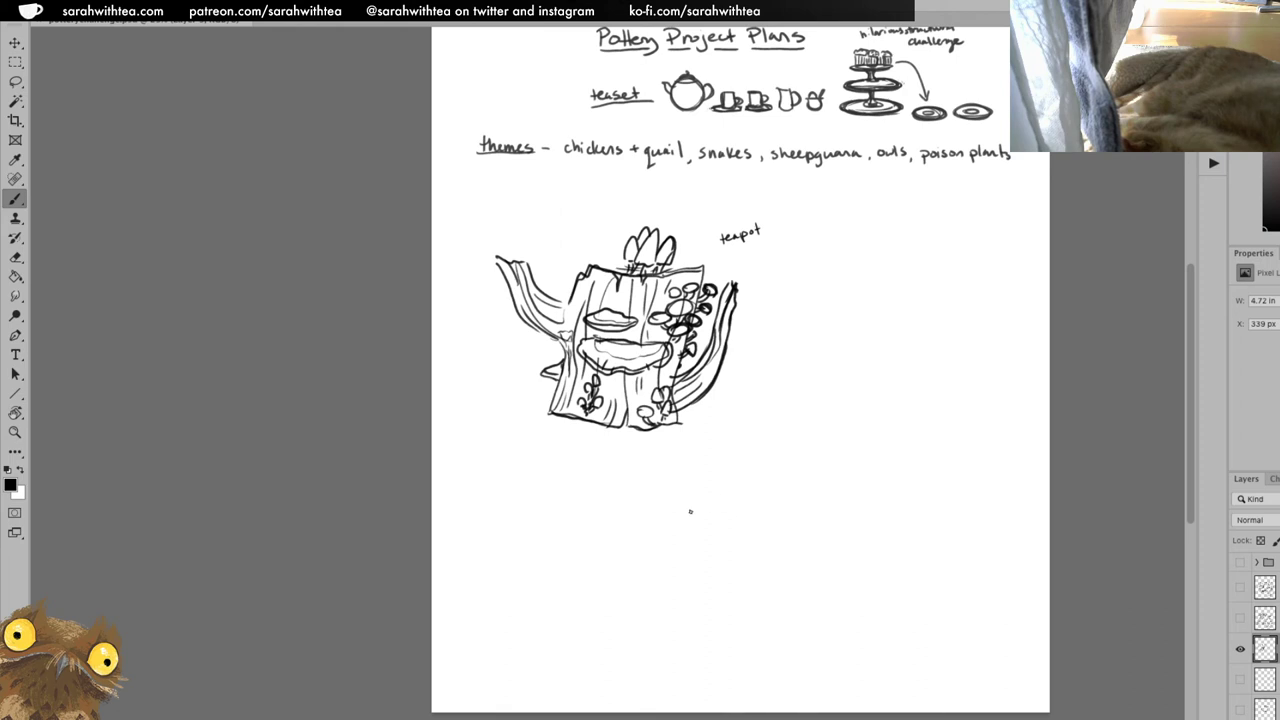
{"action": "mouse_move", "coordinate": [677, 501]}
{"action": "left_mouse_down"}
{"action": "mouse_move", "coordinate": [674, 560]}
{"action": "mouse_move", "coordinate": [695, 566]}
{"action": "mouse_move", "coordinate": [731, 550]}
{"action": "mouse_move", "coordinate": [729, 503]}
{"action": "mouse_move", "coordinate": [676, 499]}
{"action": "mouse_move", "coordinate": [726, 495]}
{"action": "mouse_move", "coordinate": [689, 508]}
{"action": "mouse_move", "coordinate": [724, 500]}
{"action": "mouse_move", "coordinate": [694, 510]}
{"action": "mouse_move", "coordinate": [730, 534]}
{"action": "mouse_move", "coordinate": [729, 566]}
{"action": "mouse_move", "coordinate": [756, 514]}
{"action": "mouse_move", "coordinate": [766, 524]}
{"action": "left_mouse_up"}
{"action": "key", "text": "e"}
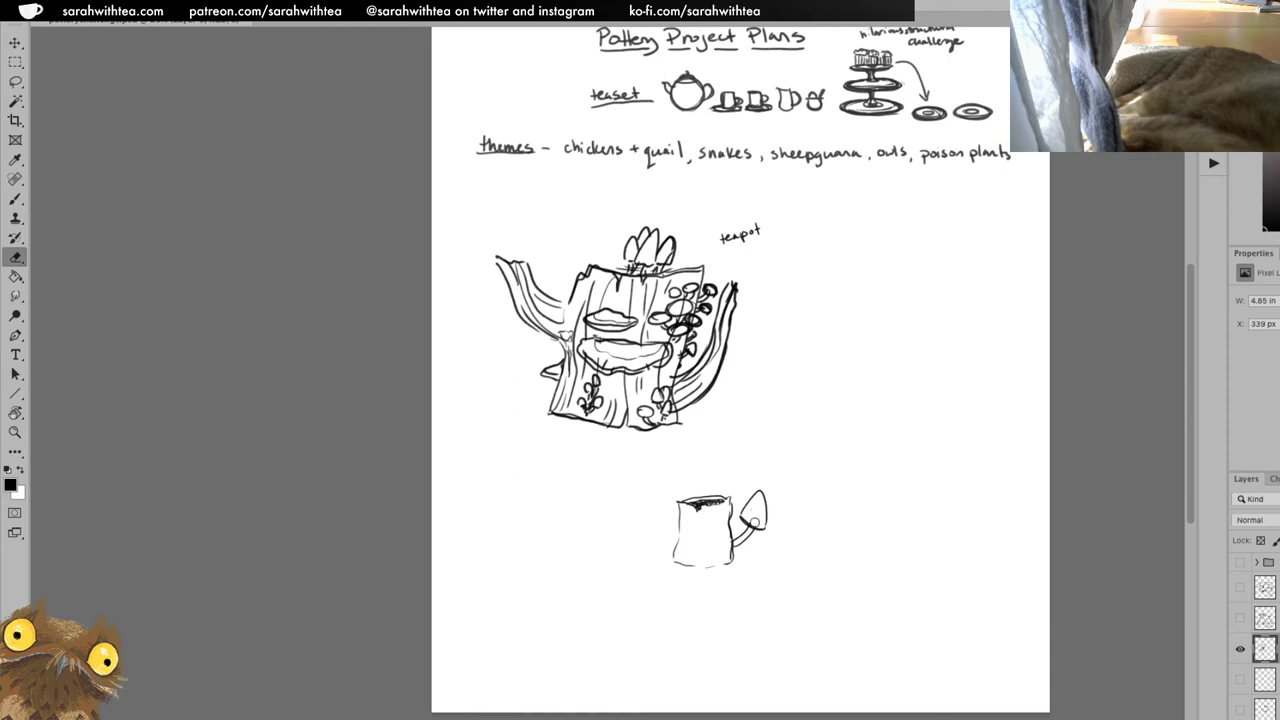
{"action": "key", "text": "b"}
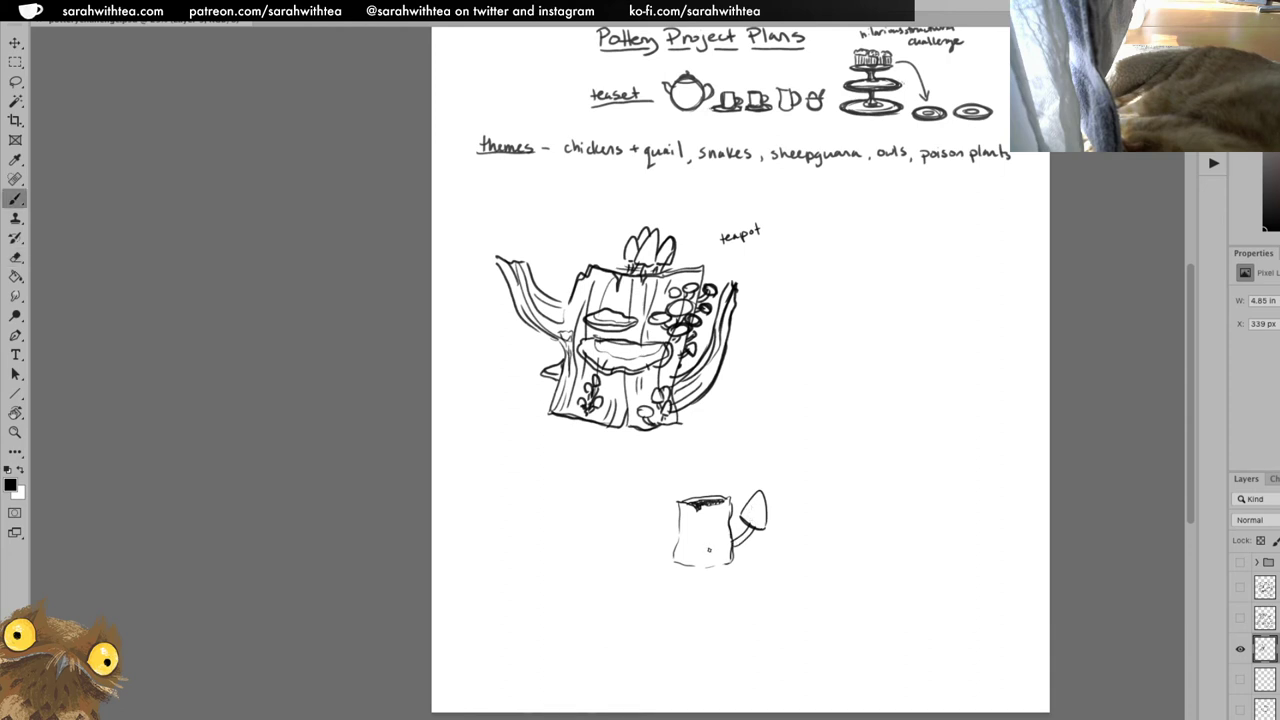
Add vertical bark lines to the stump cup and draw a small mushroom at the base of its handle.
{"action": "left_click_drag", "start_coordinate": [712, 526], "coordinate": [728, 562]}
{"action": "left_click_drag", "start_coordinate": [694, 540], "coordinate": [697, 566]}
{"action": "mouse_move", "coordinate": [710, 518]}
{"action": "left_mouse_down"}
{"action": "mouse_move", "coordinate": [714, 546]}
{"action": "mouse_move", "coordinate": [716, 526]}
{"action": "mouse_move", "coordinate": [682, 558]}
{"action": "left_mouse_up"}
{"action": "left_click_drag", "start_coordinate": [681, 555], "coordinate": [684, 565]}
{"action": "left_click_drag", "start_coordinate": [718, 506], "coordinate": [722, 526]}
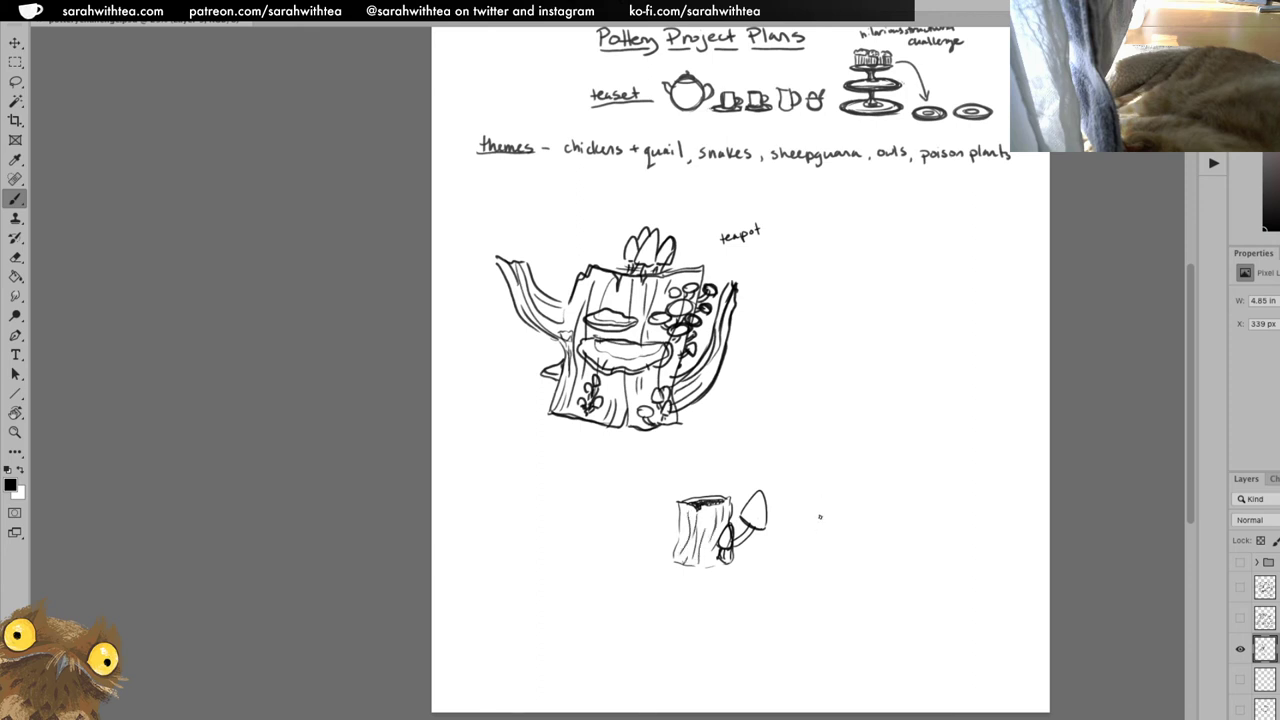
Sketch a second stump cup beside the first with a shelf-mushroom handle, erasing the cup edge that crosses the mushroom.
{"action": "mouse_move", "coordinate": [834, 492]}
{"action": "left_mouse_down"}
{"action": "mouse_move", "coordinate": [833, 555]}
{"action": "mouse_move", "coordinate": [866, 556]}
{"action": "left_mouse_up"}
{"action": "mouse_move", "coordinate": [893, 556]}
{"action": "left_mouse_down"}
{"action": "mouse_move", "coordinate": [884, 488]}
{"action": "mouse_move", "coordinate": [831, 490]}
{"action": "mouse_move", "coordinate": [888, 484]}
{"action": "mouse_move", "coordinate": [858, 492]}
{"action": "mouse_move", "coordinate": [930, 522]}
{"action": "mouse_move", "coordinate": [905, 537]}
{"action": "mouse_move", "coordinate": [858, 532]}
{"action": "mouse_move", "coordinate": [852, 521]}
{"action": "mouse_move", "coordinate": [924, 522]}
{"action": "left_mouse_up"}
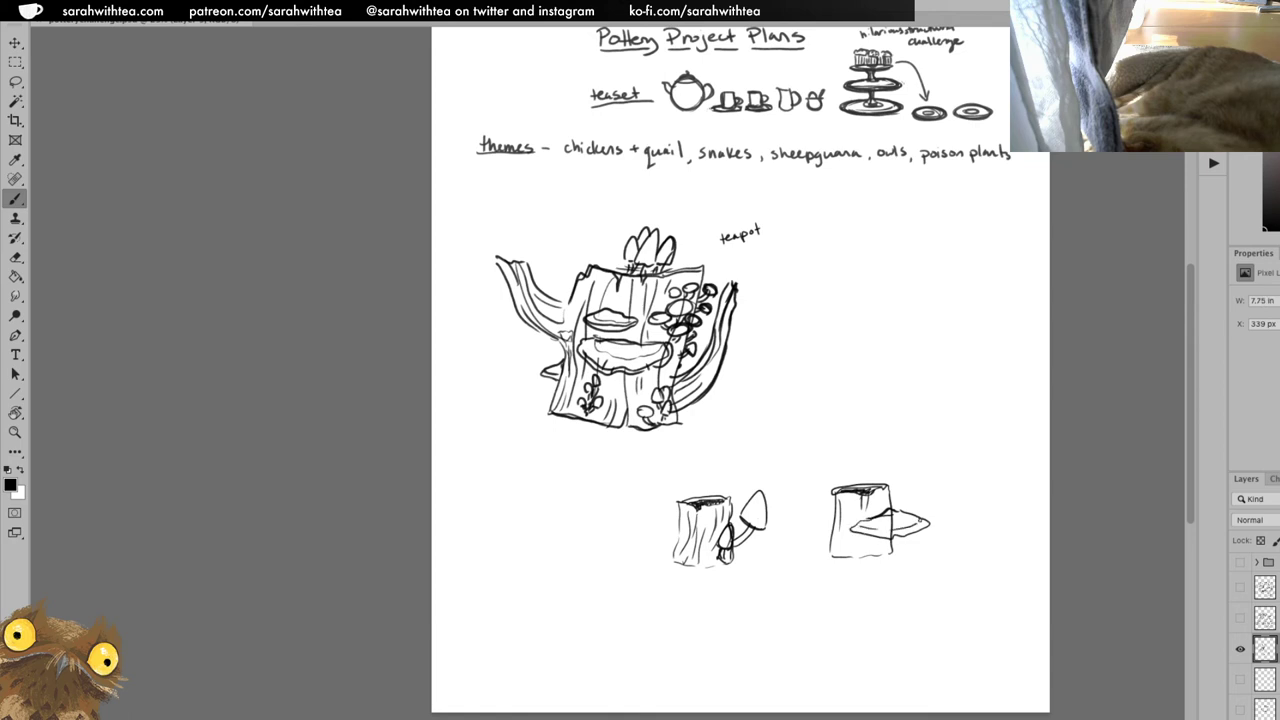
{"action": "key", "text": "e"}
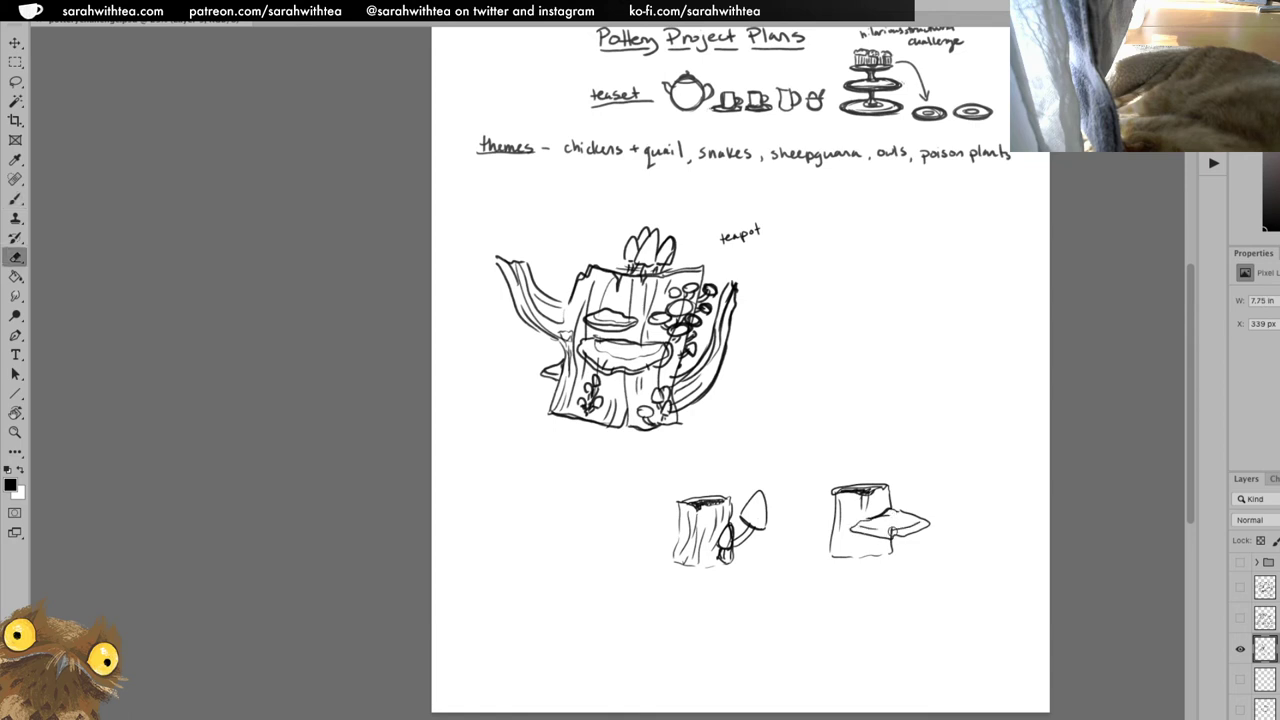
{"action": "key", "text": "b"}
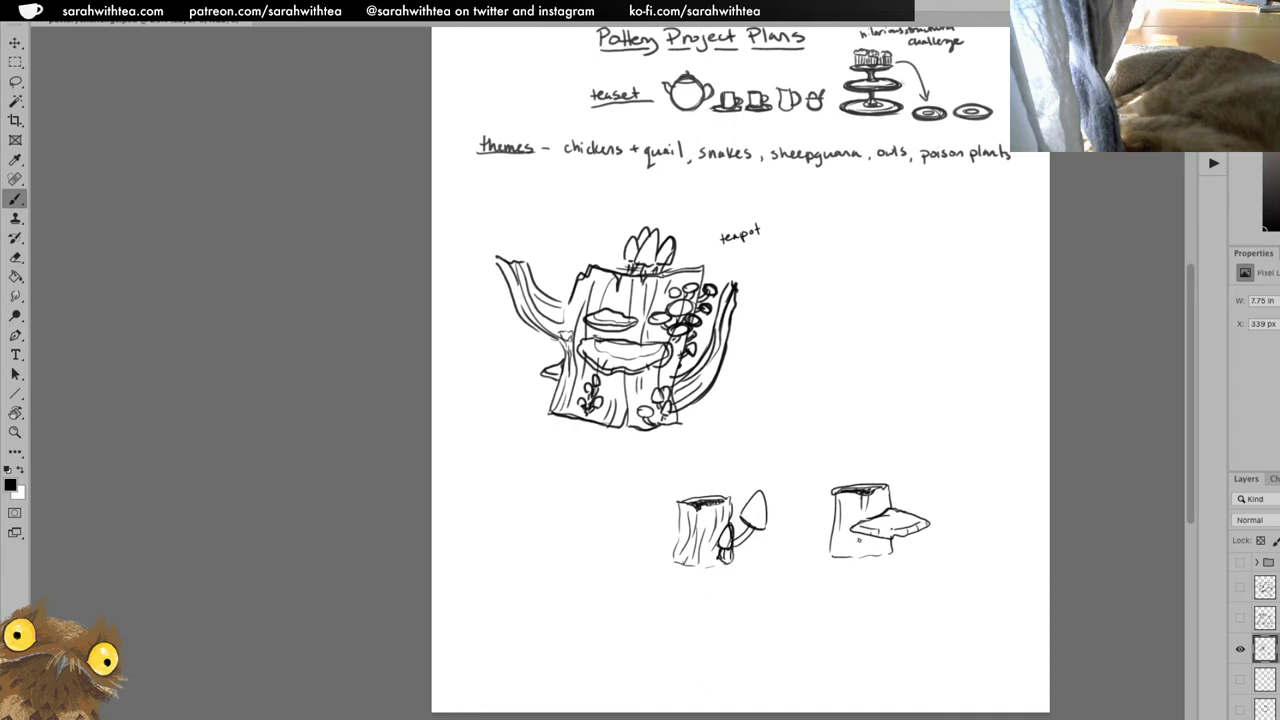
Add bark lines and a small lower shelf mushroom to the second cup.
{"action": "mouse_move", "coordinate": [877, 497]}
{"action": "left_mouse_down"}
{"action": "mouse_move", "coordinate": [895, 493]}
{"action": "mouse_move", "coordinate": [893, 508]}
{"action": "left_mouse_up"}
{"action": "left_click_drag", "start_coordinate": [826, 520], "coordinate": [834, 524]}
{"action": "mouse_move", "coordinate": [850, 542]}
{"action": "left_mouse_down"}
{"action": "mouse_move", "coordinate": [884, 546]}
{"action": "mouse_move", "coordinate": [850, 554]}
{"action": "left_mouse_up"}
{"action": "mouse_move", "coordinate": [884, 489]}
{"action": "left_mouse_down"}
{"action": "mouse_move", "coordinate": [882, 507]}
{"action": "mouse_move", "coordinate": [832, 524]}
{"action": "mouse_move", "coordinate": [825, 544]}
{"action": "mouse_move", "coordinate": [828, 558]}
{"action": "mouse_move", "coordinate": [888, 554]}
{"action": "left_mouse_up"}
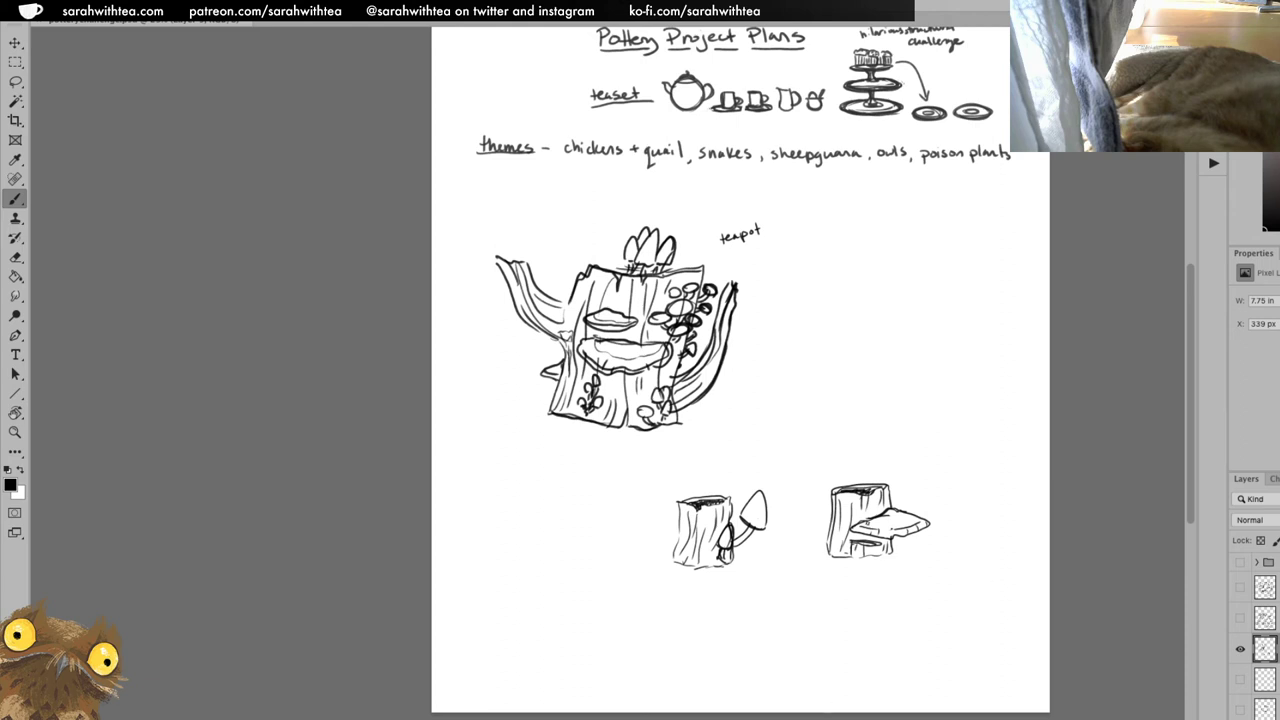
Lasso the shelf-mushroom cup and move it up to the right of the teapot.
{"action": "key", "text": "l"}
{"action": "mouse_move", "coordinate": [955, 486]}
{"action": "left_mouse_down"}
{"action": "mouse_move", "coordinate": [800, 589]}
{"action": "mouse_move", "coordinate": [614, 523]}
{"action": "mouse_move", "coordinate": [962, 488]}
{"action": "left_mouse_up"}
{"action": "left_click", "coordinate": [902, 452]}
{"action": "mouse_move", "coordinate": [894, 423]}
{"action": "left_mouse_down"}
{"action": "mouse_move", "coordinate": [925, 585]}
{"action": "mouse_move", "coordinate": [938, 548]}
{"action": "mouse_move", "coordinate": [858, 515]}
{"action": "mouse_move", "coordinate": [860, 410]}
{"action": "mouse_move", "coordinate": [880, 418]}
{"action": "left_mouse_up"}
{"action": "key", "text": "v"}
Lasso the first stump cup, move it between the teapot and the other cup, and deselect it.
{"action": "key", "text": "l"}
{"action": "mouse_move", "coordinate": [771, 446]}
{"action": "left_mouse_down"}
{"action": "mouse_move", "coordinate": [634, 537]}
{"action": "mouse_move", "coordinate": [768, 455]}
{"action": "left_mouse_up"}
{"action": "key", "text": "v"}
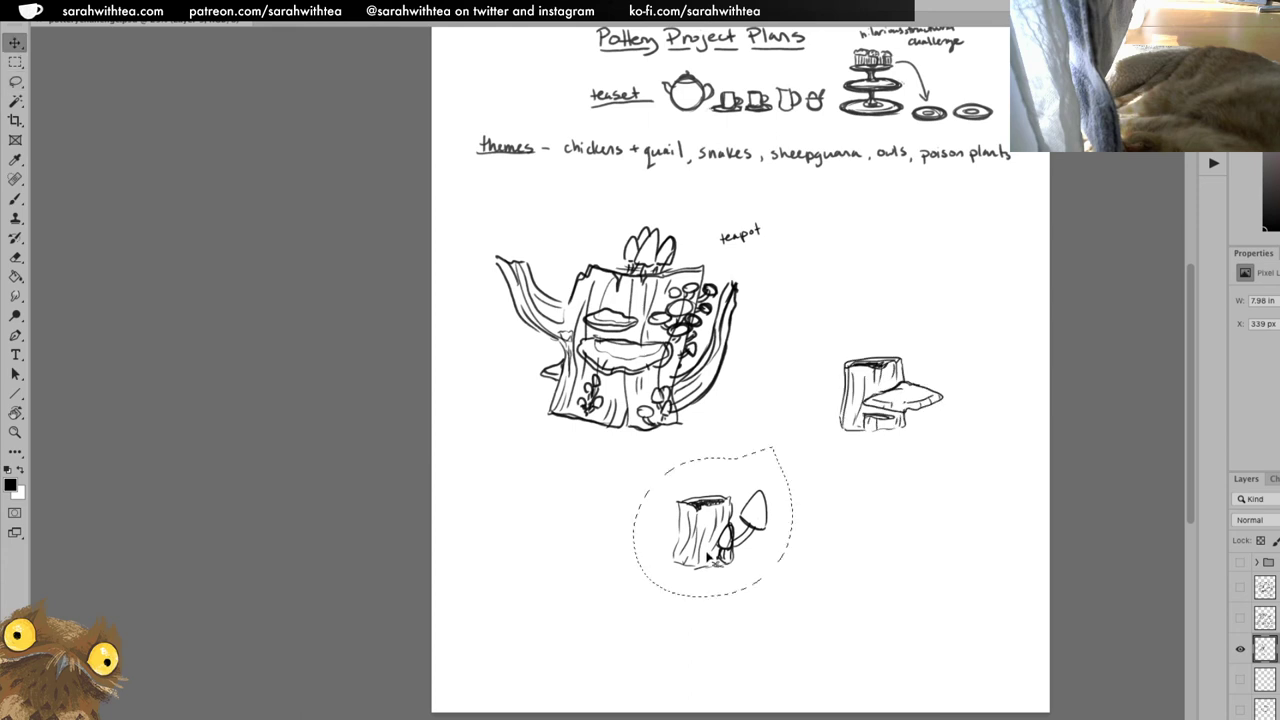
{"action": "mouse_move", "coordinate": [705, 557]}
{"action": "left_mouse_down"}
{"action": "mouse_move", "coordinate": [753, 450]}
{"action": "mouse_move", "coordinate": [767, 456]}
{"action": "left_mouse_up"}
{"action": "key", "text": "ctrl+d"}
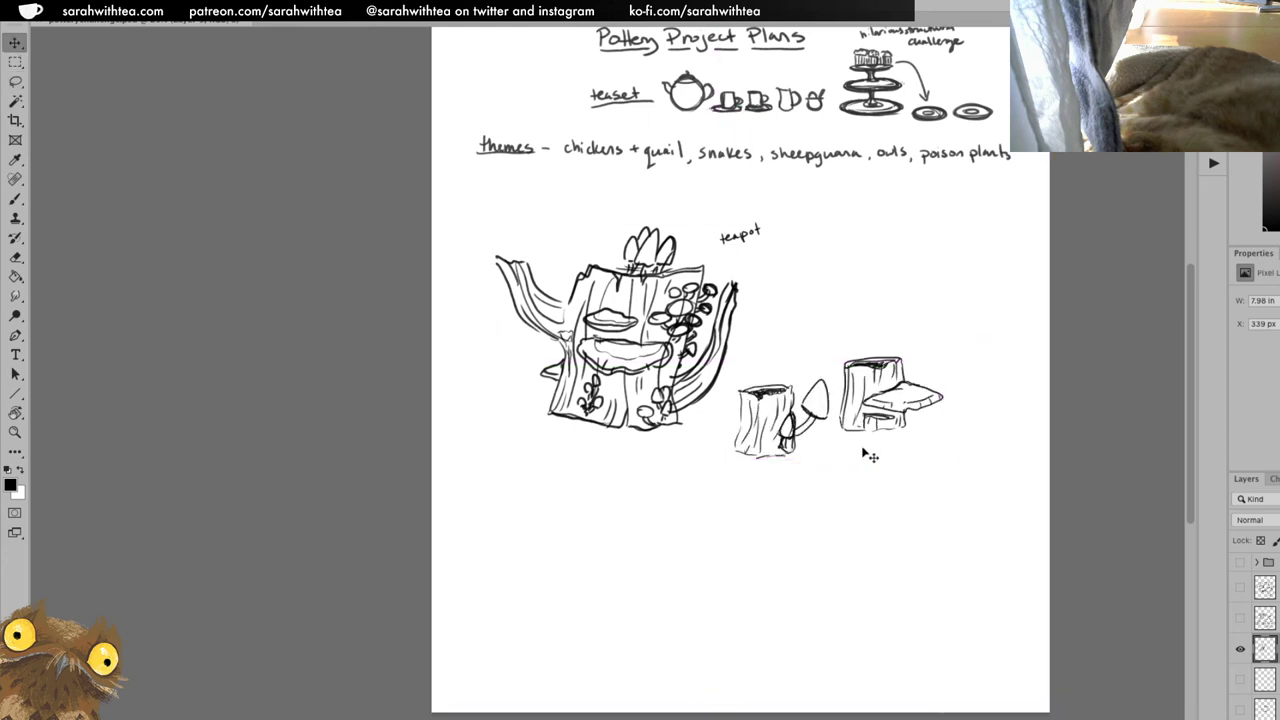
Sketch a wide oval mushroom-cap plate below the cups with a central ring and radiating gill lines.
{"action": "key", "text": "b"}
{"action": "mouse_move", "coordinate": [918, 547]}
{"action": "left_mouse_down"}
{"action": "mouse_move", "coordinate": [810, 528]}
{"action": "mouse_move", "coordinate": [915, 540]}
{"action": "mouse_move", "coordinate": [880, 531]}
{"action": "mouse_move", "coordinate": [886, 571]}
{"action": "mouse_move", "coordinate": [936, 556]}
{"action": "mouse_move", "coordinate": [890, 574]}
{"action": "mouse_move", "coordinate": [766, 545]}
{"action": "mouse_move", "coordinate": [855, 515]}
{"action": "mouse_move", "coordinate": [948, 532]}
{"action": "mouse_move", "coordinate": [925, 552]}
{"action": "mouse_move", "coordinate": [786, 550]}
{"action": "mouse_move", "coordinate": [882, 532]}
{"action": "mouse_move", "coordinate": [862, 529]}
{"action": "mouse_move", "coordinate": [850, 548]}
{"action": "mouse_move", "coordinate": [790, 545]}
{"action": "mouse_move", "coordinate": [822, 541]}
{"action": "mouse_move", "coordinate": [828, 525]}
{"action": "mouse_move", "coordinate": [880, 560]}
{"action": "mouse_move", "coordinate": [924, 554]}
{"action": "mouse_move", "coordinate": [908, 520]}
{"action": "mouse_move", "coordinate": [810, 514]}
{"action": "mouse_move", "coordinate": [767, 550]}
{"action": "left_mouse_up"}
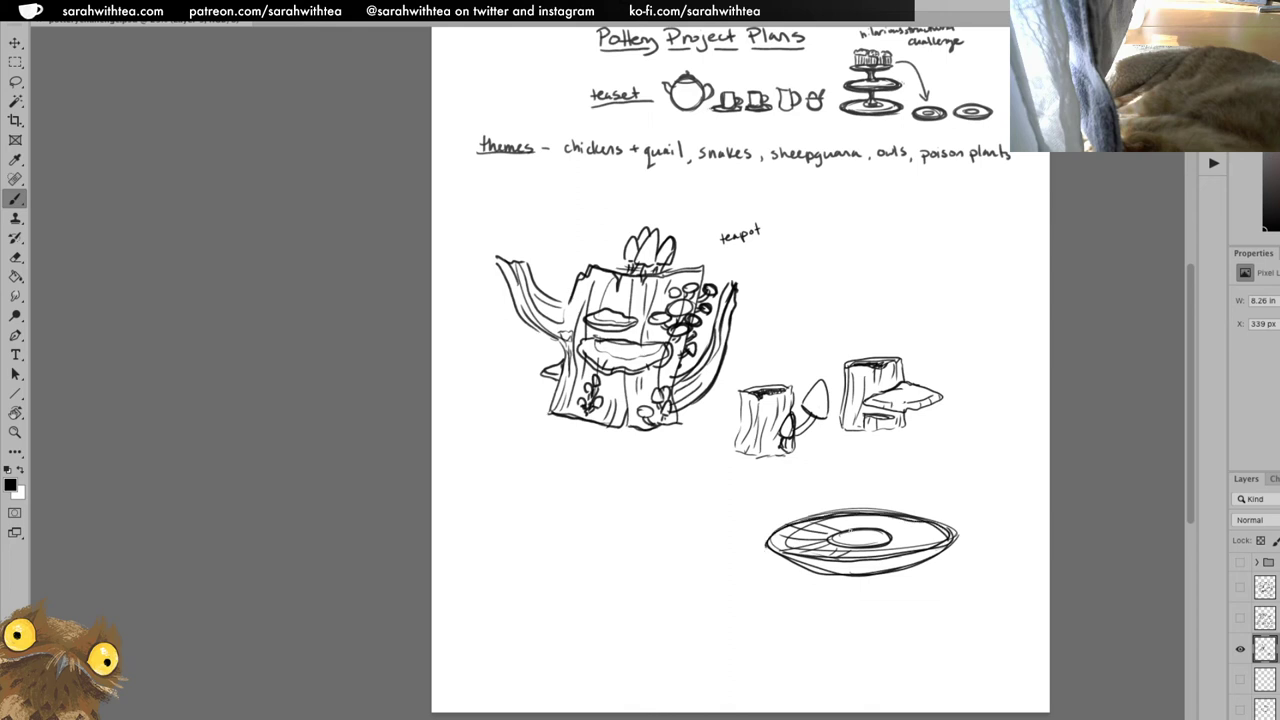
{"action": "mouse_move", "coordinate": [856, 513]}
{"action": "left_mouse_down"}
{"action": "mouse_move", "coordinate": [842, 532]}
{"action": "mouse_move", "coordinate": [876, 527]}
{"action": "mouse_move", "coordinate": [888, 551]}
{"action": "left_mouse_up"}
{"action": "left_click_drag", "start_coordinate": [885, 543], "coordinate": [862, 555]}
{"action": "left_click_drag", "start_coordinate": [934, 525], "coordinate": [890, 546]}
{"action": "mouse_move", "coordinate": [922, 541]}
{"action": "left_mouse_down"}
{"action": "mouse_move", "coordinate": [889, 549]}
{"action": "mouse_move", "coordinate": [899, 530]}
{"action": "left_mouse_up"}
{"action": "mouse_move", "coordinate": [913, 521]}
{"action": "left_mouse_down"}
{"action": "mouse_move", "coordinate": [888, 538]}
{"action": "mouse_move", "coordinate": [796, 543]}
{"action": "left_mouse_up"}
{"action": "mouse_move", "coordinate": [782, 530]}
{"action": "left_mouse_down"}
{"action": "mouse_move", "coordinate": [832, 538]}
{"action": "mouse_move", "coordinate": [806, 524]}
{"action": "left_mouse_up"}
{"action": "mouse_move", "coordinate": [845, 530]}
{"action": "left_mouse_down"}
{"action": "mouse_move", "coordinate": [826, 518]}
{"action": "mouse_move", "coordinate": [786, 574]}
{"action": "left_mouse_up"}
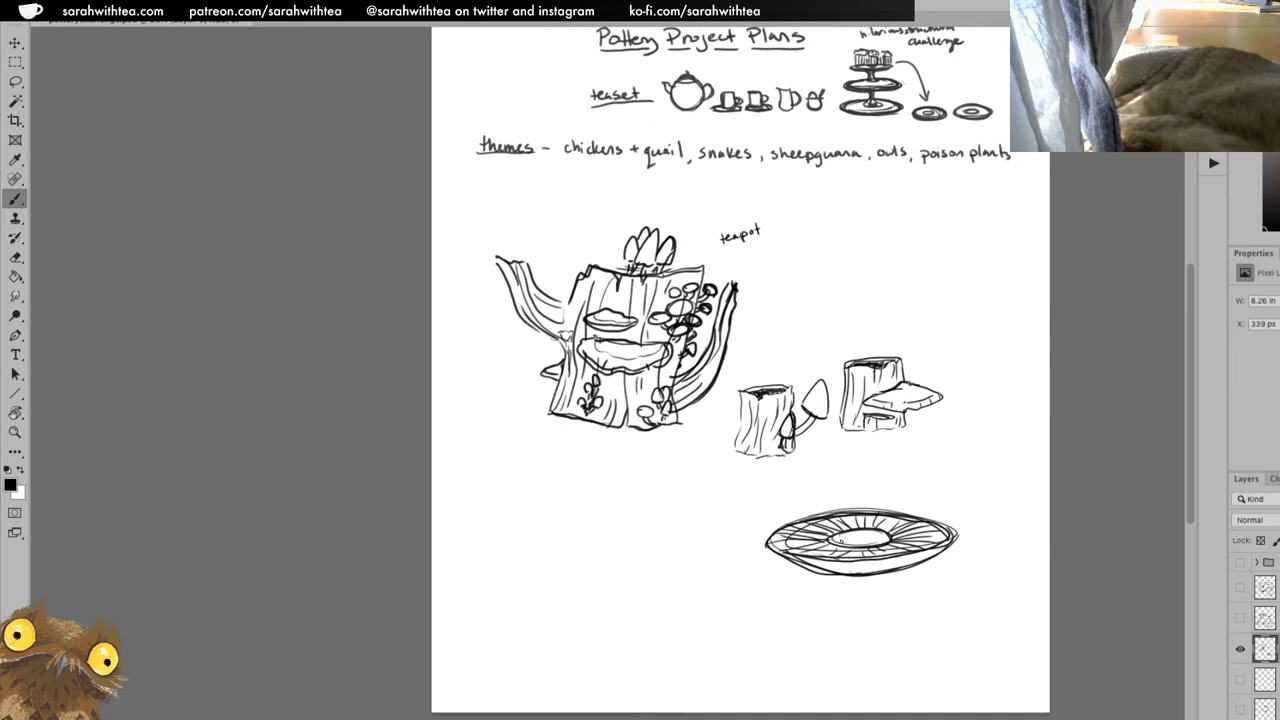
Strengthen the plate's central ring and draw small spots along its underside.
{"action": "mouse_move", "coordinate": [836, 540]}
{"action": "left_mouse_down"}
{"action": "mouse_move", "coordinate": [888, 545]}
{"action": "mouse_move", "coordinate": [841, 574]}
{"action": "mouse_move", "coordinate": [900, 563]}
{"action": "left_mouse_up"}
{"action": "left_click_drag", "start_coordinate": [822, 562], "coordinate": [834, 570]}
{"action": "left_click_drag", "start_coordinate": [908, 555], "coordinate": [922, 562]}
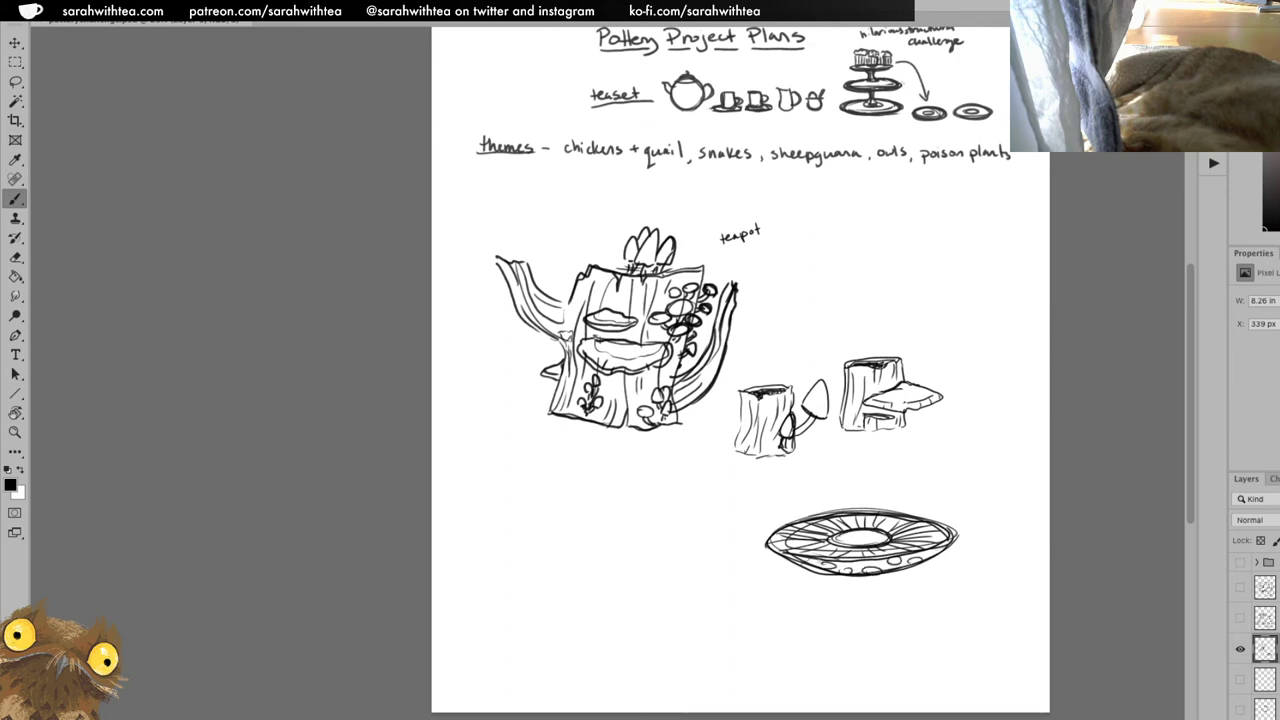
{"action": "mouse_move", "coordinate": [826, 565]}
{"action": "left_mouse_down"}
{"action": "mouse_move", "coordinate": [889, 572]}
{"action": "mouse_move", "coordinate": [935, 550]}
{"action": "left_mouse_up"}
{"action": "key", "text": "ctrl+z"}
{"action": "key", "text": "ctrl+z"}
{"action": "key", "text": "ctrl+z"}
{"action": "key", "text": "ctrl+z"}
Erase the stray sketch lines at the right tip of the large plate.
{"action": "key", "text": "e"}
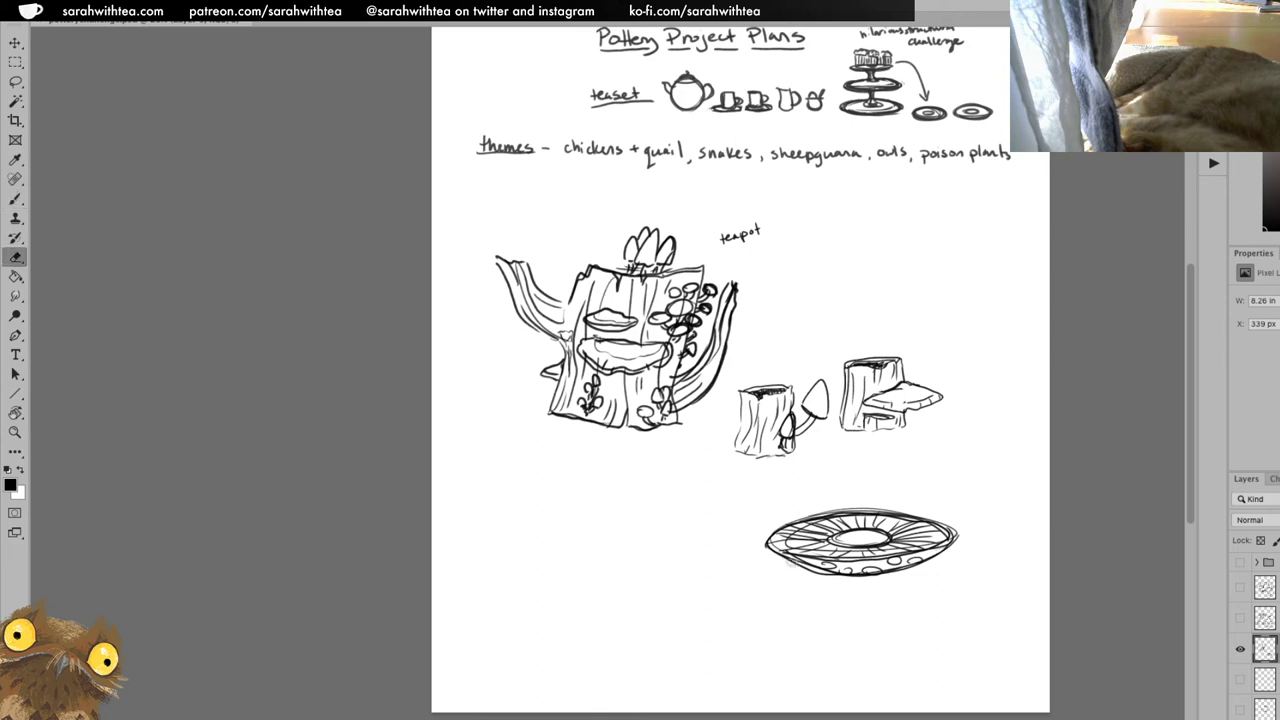
{"action": "left_click_drag", "start_coordinate": [962, 544], "coordinate": [948, 547]}
{"action": "key", "text": "b"}
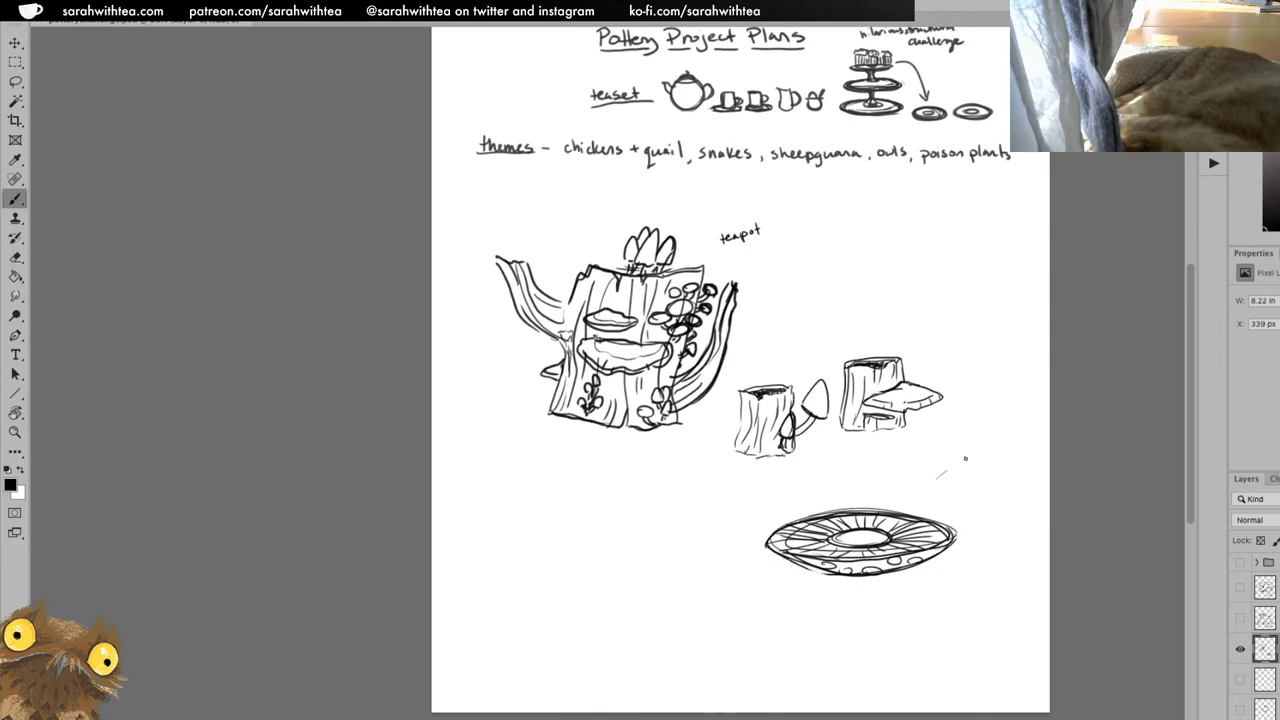
Sketch a small tilted mushroom-gill plate above the right end of the large plate and darken its rim.
{"action": "mouse_move", "coordinate": [965, 458]}
{"action": "left_mouse_down"}
{"action": "mouse_move", "coordinate": [930, 482]}
{"action": "mouse_move", "coordinate": [969, 480]}
{"action": "mouse_move", "coordinate": [990, 456]}
{"action": "left_mouse_up"}
{"action": "mouse_move", "coordinate": [938, 488]}
{"action": "left_mouse_down"}
{"action": "mouse_move", "coordinate": [990, 454]}
{"action": "mouse_move", "coordinate": [980, 458]}
{"action": "left_mouse_up"}
{"action": "mouse_move", "coordinate": [982, 453]}
{"action": "left_mouse_down"}
{"action": "mouse_move", "coordinate": [936, 484]}
{"action": "mouse_move", "coordinate": [994, 450]}
{"action": "left_mouse_up"}
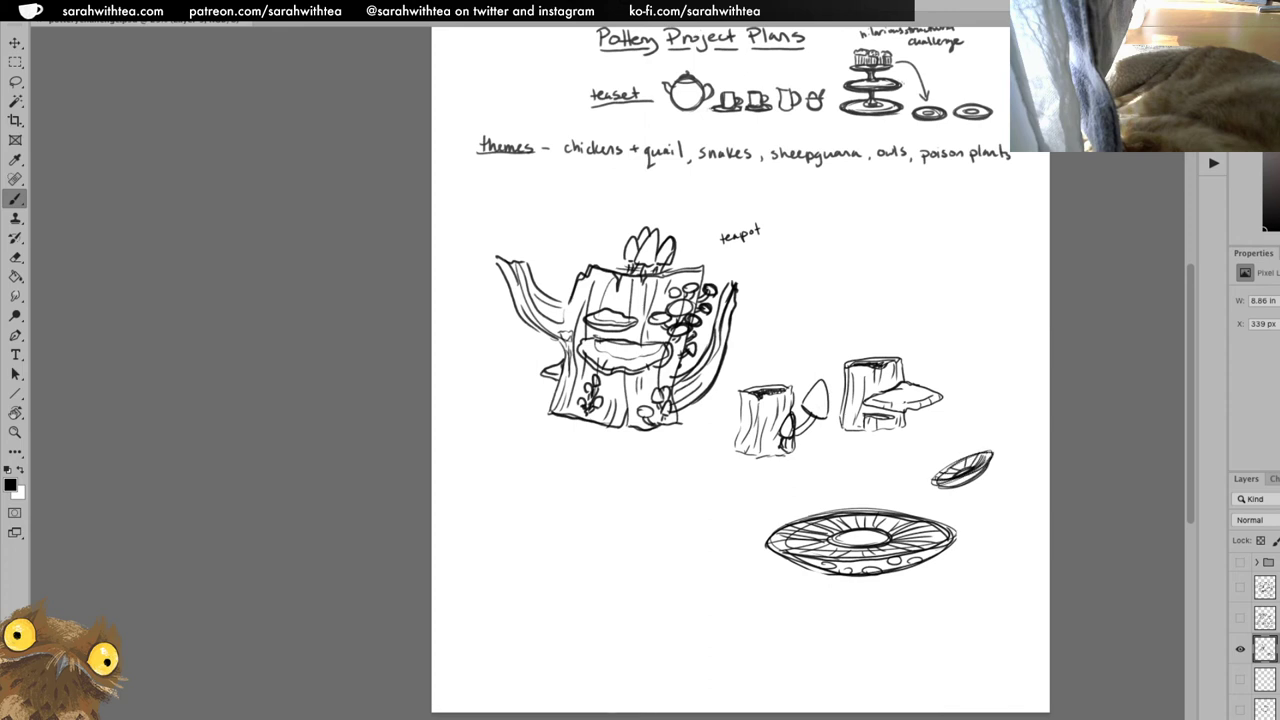
{"action": "mouse_move", "coordinate": [934, 480]}
{"action": "left_mouse_down"}
{"action": "mouse_move", "coordinate": [990, 454]}
{"action": "mouse_move", "coordinate": [966, 478]}
{"action": "left_mouse_up"}
{"action": "mouse_move", "coordinate": [970, 478]}
{"action": "left_mouse_down"}
{"action": "mouse_move", "coordinate": [934, 488]}
{"action": "mouse_move", "coordinate": [988, 466]}
{"action": "left_mouse_up"}
{"action": "mouse_move", "coordinate": [986, 468]}
{"action": "left_mouse_down"}
{"action": "mouse_move", "coordinate": [996, 462]}
{"action": "mouse_move", "coordinate": [968, 482]}
{"action": "left_mouse_up"}
{"action": "mouse_move", "coordinate": [714, 446]}
{"action": "left_mouse_down"}
{"action": "mouse_move", "coordinate": [794, 476]}
{"action": "mouse_move", "coordinate": [828, 445]}
{"action": "mouse_move", "coordinate": [836, 462]}
{"action": "mouse_move", "coordinate": [753, 480]}
{"action": "mouse_move", "coordinate": [718, 441]}
{"action": "mouse_move", "coordinate": [740, 470]}
{"action": "mouse_move", "coordinate": [808, 467]}
{"action": "mouse_move", "coordinate": [795, 447]}
{"action": "mouse_move", "coordinate": [840, 462]}
{"action": "left_mouse_up"}
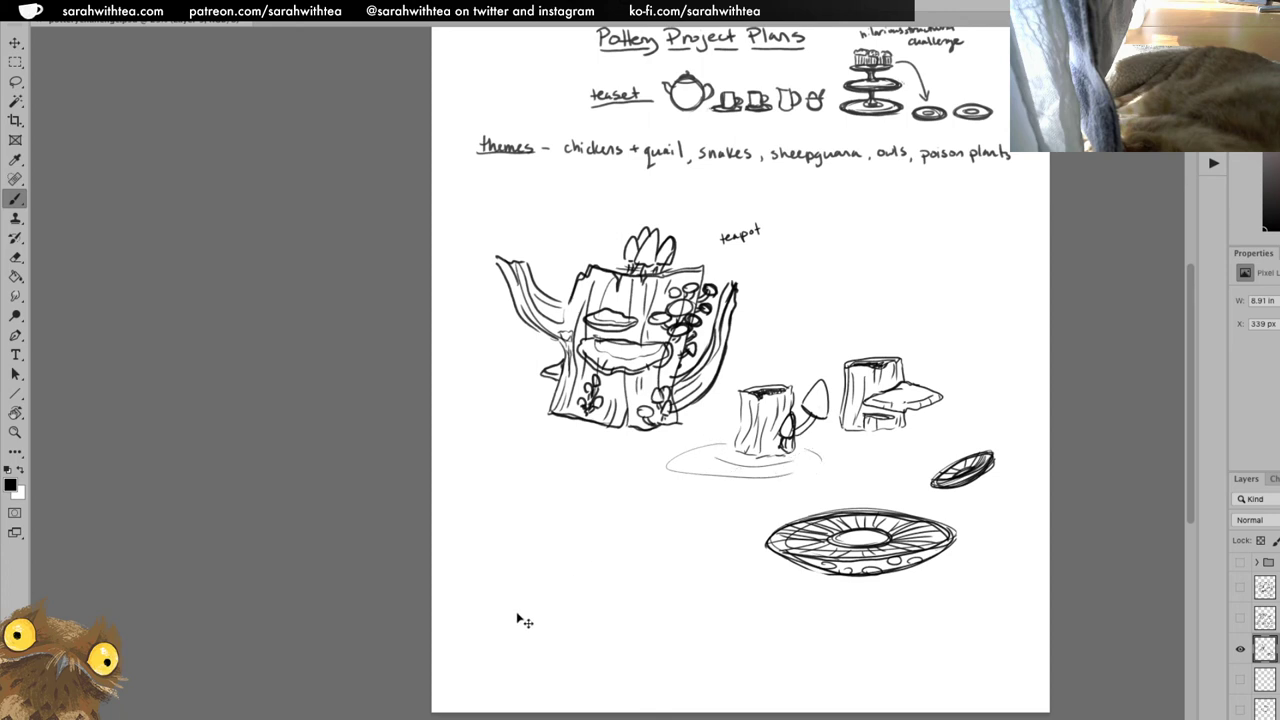
{"action": "key", "text": "ctrl+z"}
{"action": "key", "text": "ctrl+z"}
{"action": "key", "text": "ctrl+z"}
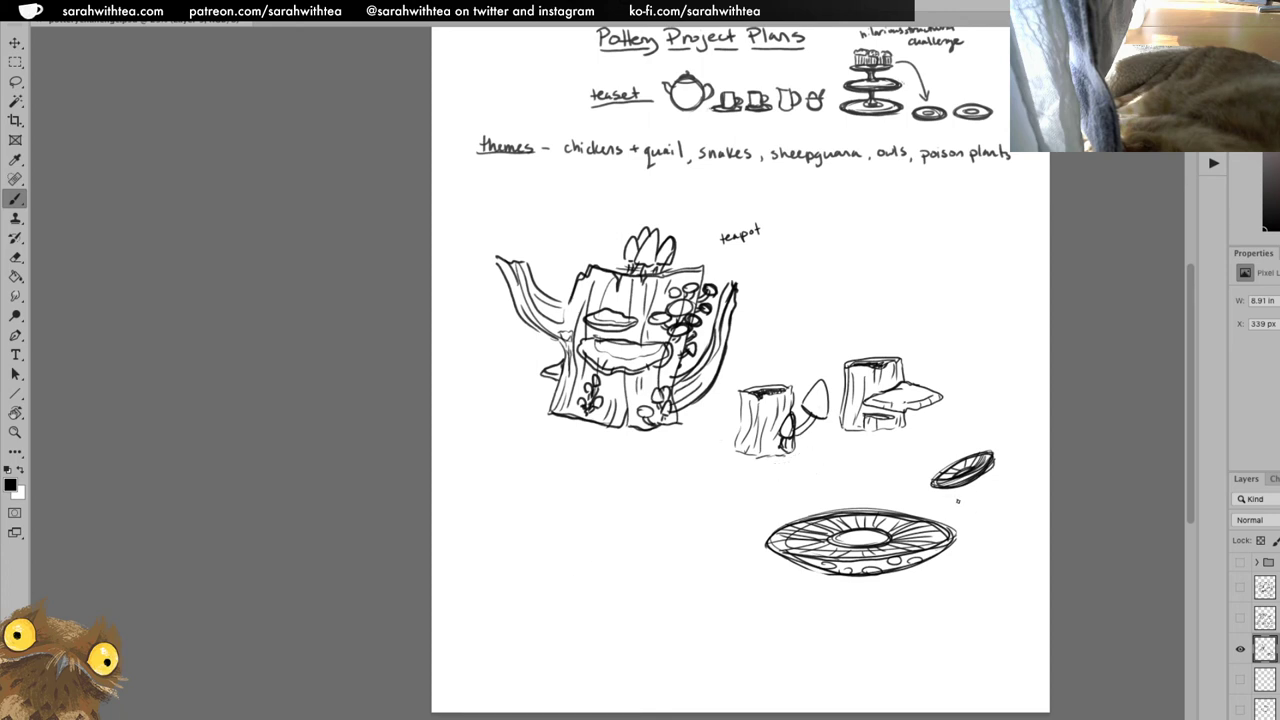
Handwrite the label "plates" under the small plate and "cups" above the two stump cups.
{"action": "left_click_drag", "start_coordinate": [946, 503], "coordinate": [955, 500]}
{"action": "left_click_drag", "start_coordinate": [958, 503], "coordinate": [973, 510]}
{"action": "left_click_drag", "start_coordinate": [968, 502], "coordinate": [979, 501]}
{"action": "left_click_drag", "start_coordinate": [977, 504], "coordinate": [986, 508]}
{"action": "left_click_drag", "start_coordinate": [809, 347], "coordinate": [805, 356]}
{"action": "left_click_drag", "start_coordinate": [811, 347], "coordinate": [822, 360]}
{"action": "left_click_drag", "start_coordinate": [821, 347], "coordinate": [832, 347]}
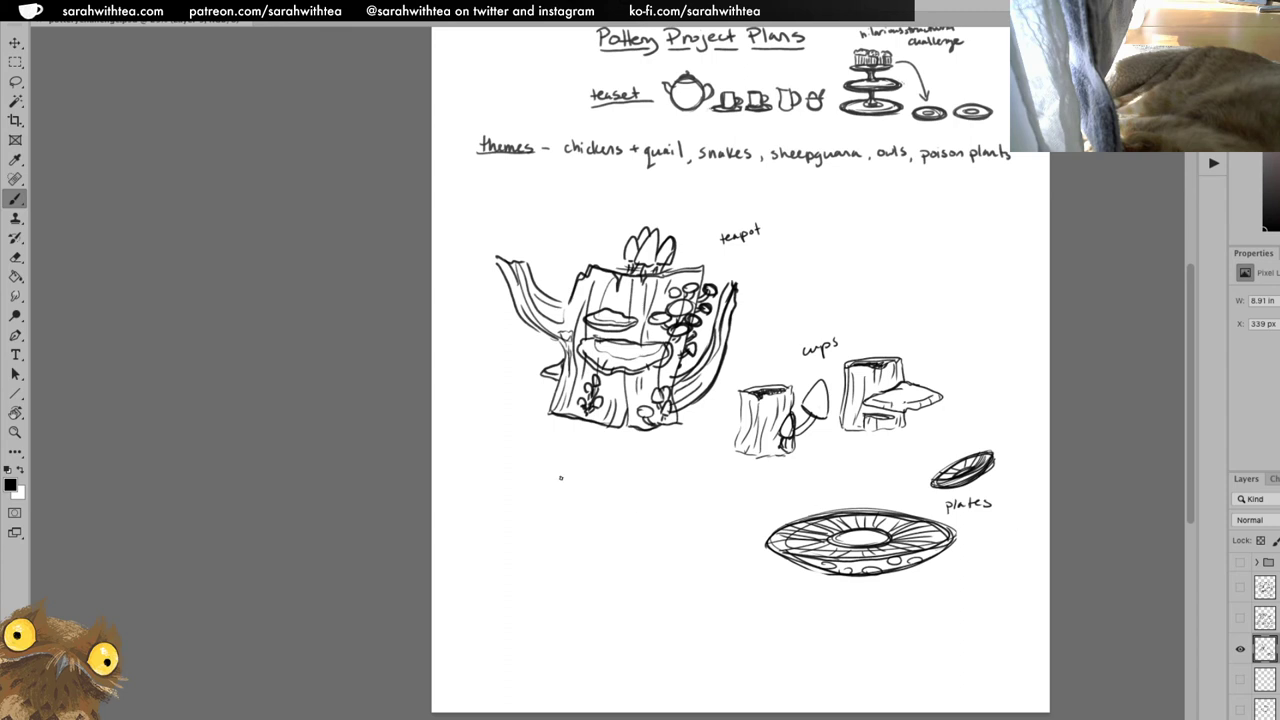
Sketch a tall stump pitcher with a jagged slanted top and a mushroom handle in the empty area below the teapot.
{"action": "mouse_move", "coordinate": [511, 490]}
{"action": "left_mouse_down"}
{"action": "mouse_move", "coordinate": [526, 527]}
{"action": "mouse_move", "coordinate": [530, 500]}
{"action": "mouse_move", "coordinate": [588, 539]}
{"action": "mouse_move", "coordinate": [584, 624]}
{"action": "left_mouse_up"}
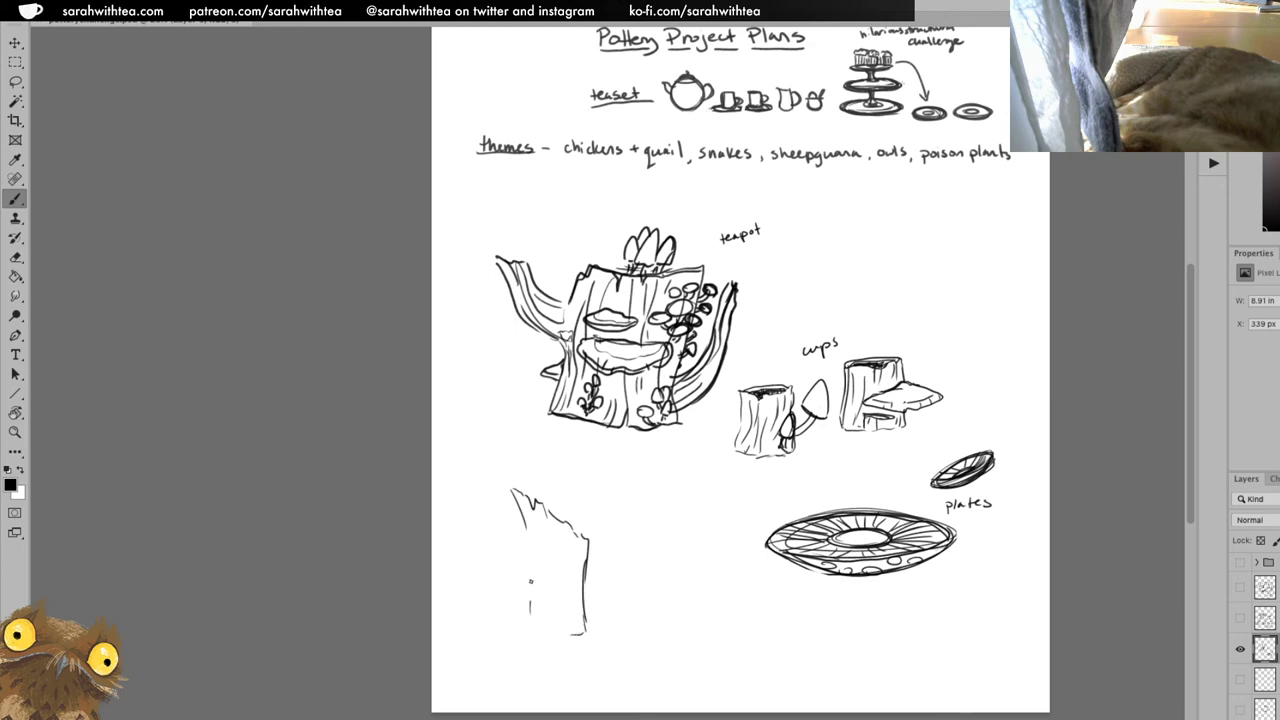
{"action": "mouse_move", "coordinate": [526, 548]}
{"action": "left_mouse_down"}
{"action": "mouse_move", "coordinate": [528, 624]}
{"action": "mouse_move", "coordinate": [556, 620]}
{"action": "left_mouse_up"}
{"action": "mouse_move", "coordinate": [585, 598]}
{"action": "left_mouse_down"}
{"action": "mouse_move", "coordinate": [610, 554]}
{"action": "mouse_move", "coordinate": [600, 562]}
{"action": "mouse_move", "coordinate": [634, 578]}
{"action": "mouse_move", "coordinate": [586, 596]}
{"action": "mouse_move", "coordinate": [608, 534]}
{"action": "mouse_move", "coordinate": [636, 548]}
{"action": "mouse_move", "coordinate": [610, 561]}
{"action": "mouse_move", "coordinate": [616, 530]}
{"action": "mouse_move", "coordinate": [640, 554]}
{"action": "mouse_move", "coordinate": [630, 584]}
{"action": "left_mouse_up"}
{"action": "left_click_drag", "start_coordinate": [596, 556], "coordinate": [616, 586]}
{"action": "mouse_move", "coordinate": [606, 568]}
{"action": "left_mouse_down"}
{"action": "mouse_move", "coordinate": [588, 594]}
{"action": "mouse_move", "coordinate": [567, 583]}
{"action": "mouse_move", "coordinate": [577, 606]}
{"action": "mouse_move", "coordinate": [584, 588]}
{"action": "left_mouse_up"}
{"action": "mouse_move", "coordinate": [574, 586]}
{"action": "left_mouse_down"}
{"action": "mouse_move", "coordinate": [578, 628]}
{"action": "mouse_move", "coordinate": [560, 631]}
{"action": "left_mouse_up"}
{"action": "left_click_drag", "start_coordinate": [564, 628], "coordinate": [533, 626]}
{"action": "mouse_move", "coordinate": [540, 628]}
{"action": "left_mouse_down"}
{"action": "mouse_move", "coordinate": [536, 570]}
{"action": "mouse_move", "coordinate": [545, 628]}
{"action": "left_mouse_up"}
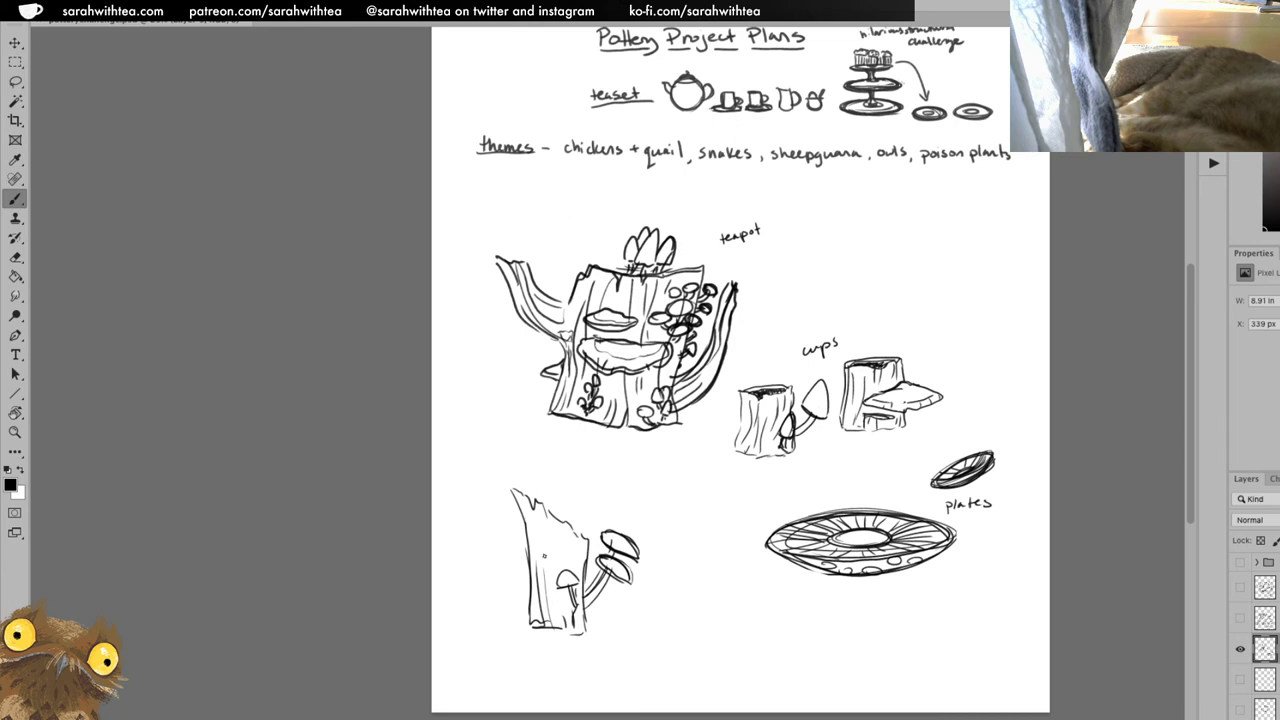
Add wood-grain lines to the stump pitcher and handwrite the label "cream" beside its top.
{"action": "mouse_move", "coordinate": [538, 567]}
{"action": "left_mouse_down"}
{"action": "mouse_move", "coordinate": [546, 511]}
{"action": "mouse_move", "coordinate": [528, 541]}
{"action": "mouse_move", "coordinate": [561, 557]}
{"action": "left_mouse_up"}
{"action": "left_click_drag", "start_coordinate": [579, 539], "coordinate": [577, 551]}
{"action": "mouse_move", "coordinate": [585, 497]}
{"action": "left_mouse_down"}
{"action": "mouse_move", "coordinate": [634, 486]}
{"action": "mouse_move", "coordinate": [670, 498]}
{"action": "mouse_move", "coordinate": [640, 630]}
{"action": "mouse_move", "coordinate": [515, 672]}
{"action": "mouse_move", "coordinate": [494, 560]}
{"action": "mouse_move", "coordinate": [664, 466]}
{"action": "left_mouse_up"}
Lasso the cream pitcher with its label, move it above the shelf-mushroom cup, and deselect it.
{"action": "key", "text": "l"}
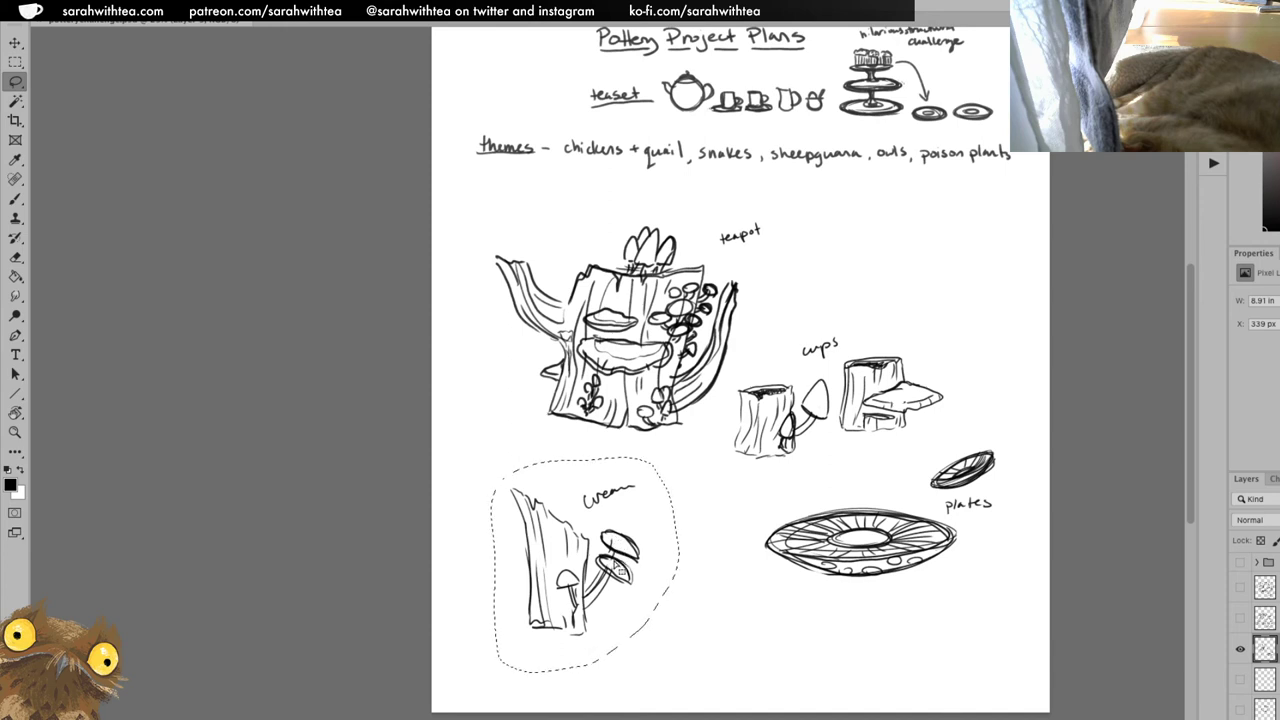
{"action": "key", "text": "v"}
{"action": "mouse_move", "coordinate": [604, 594]}
{"action": "left_mouse_down"}
{"action": "mouse_move", "coordinate": [578, 555]}
{"action": "mouse_move", "coordinate": [590, 565]}
{"action": "mouse_move", "coordinate": [960, 300]}
{"action": "mouse_move", "coordinate": [922, 287]}
{"action": "mouse_move", "coordinate": [964, 297]}
{"action": "left_mouse_up"}
{"action": "key", "text": "ctrl+d"}
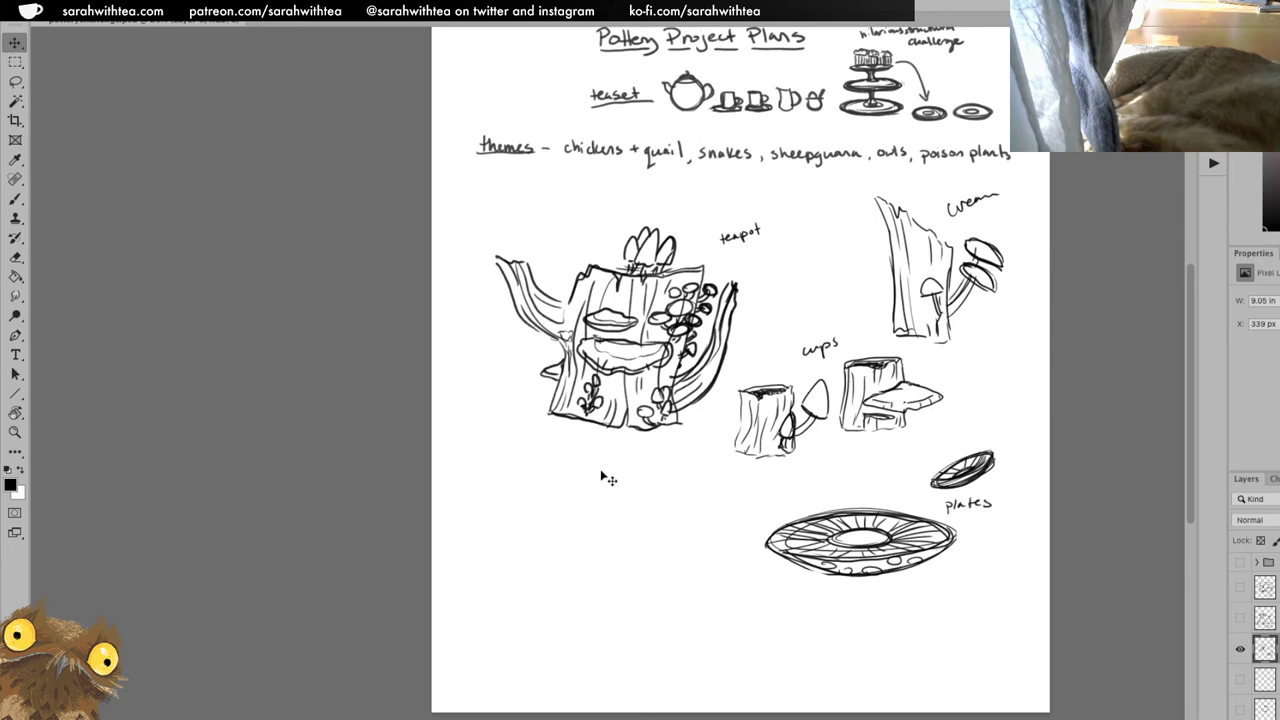
Start a large mushroom-shaped jar below the teapot, sketching a light cap curve and a thick rounded stem.
{"action": "key", "text": "b"}
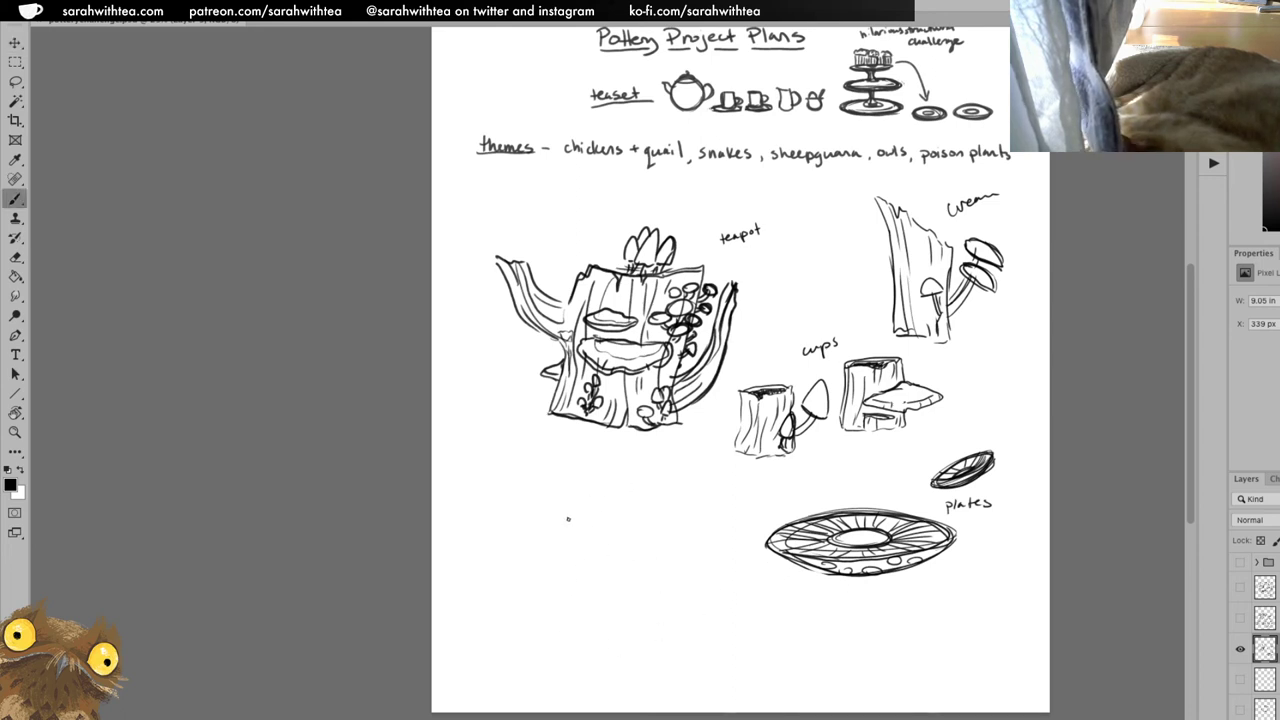
{"action": "mouse_move", "coordinate": [546, 511]}
{"action": "left_mouse_down"}
{"action": "mouse_move", "coordinate": [603, 499]}
{"action": "mouse_move", "coordinate": [535, 543]}
{"action": "left_mouse_up"}
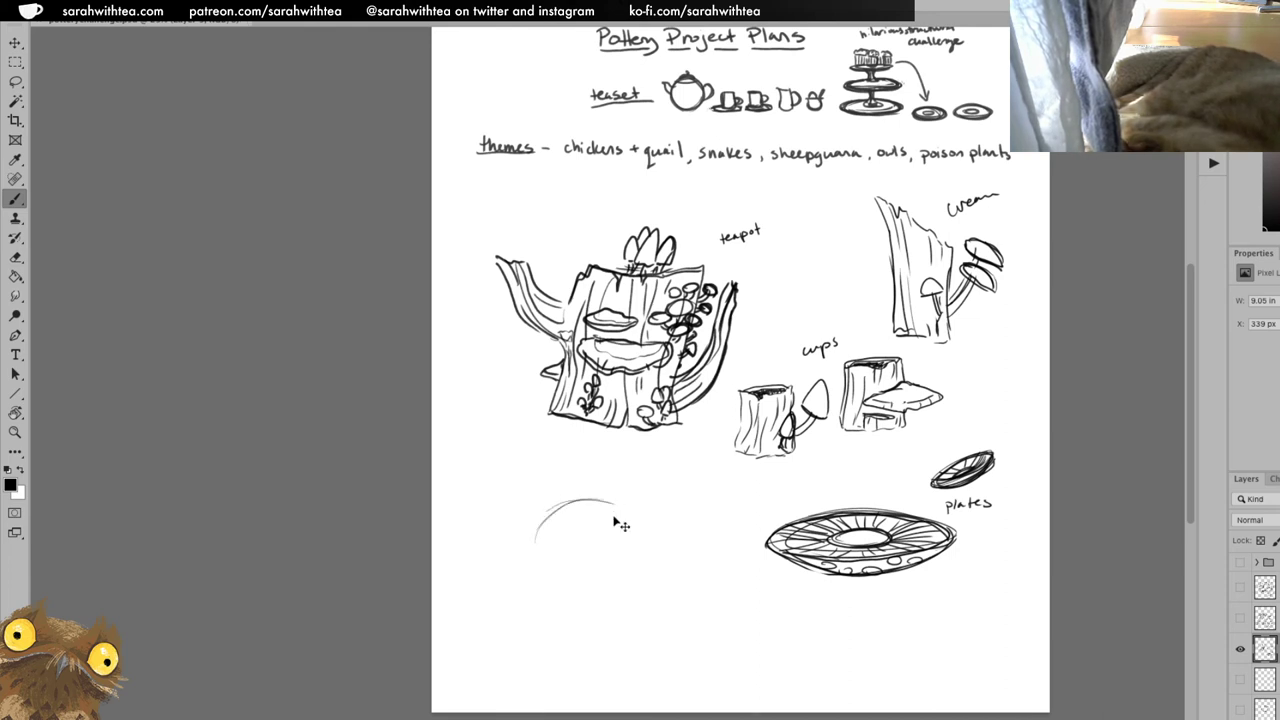
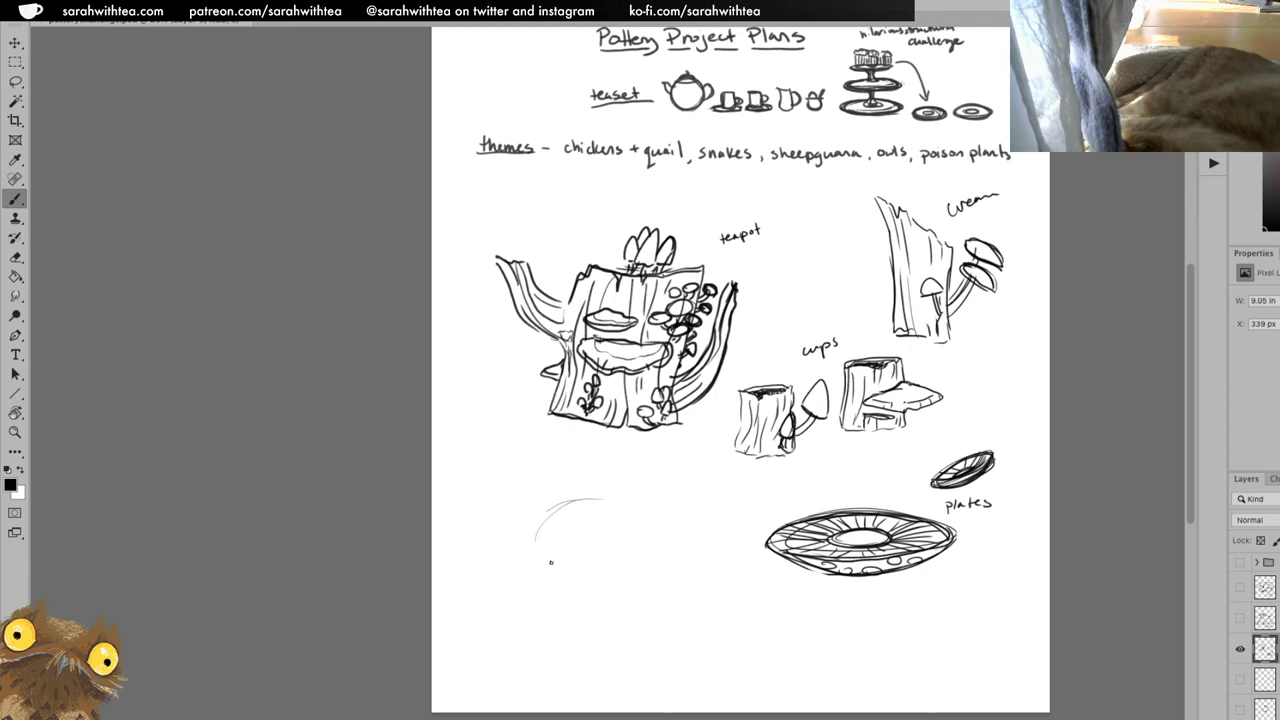
{"action": "mouse_move", "coordinate": [558, 548]}
{"action": "left_mouse_down"}
{"action": "mouse_move", "coordinate": [558, 634]}
{"action": "mouse_move", "coordinate": [566, 606]}
{"action": "left_mouse_up"}
{"action": "mouse_move", "coordinate": [610, 546]}
{"action": "left_mouse_down"}
{"action": "mouse_move", "coordinate": [614, 626]}
{"action": "mouse_move", "coordinate": [620, 616]}
{"action": "left_mouse_up"}
{"action": "left_click_drag", "start_coordinate": [612, 542], "coordinate": [612, 630]}
{"action": "left_click_drag", "start_coordinate": [610, 578], "coordinate": [601, 611]}
Draw the mushroom jar's domed cap with a flat lower edge and reinforce the outlines of the cap and stem.
{"action": "left_click_drag", "start_coordinate": [516, 560], "coordinate": [582, 494]}
{"action": "left_click_drag", "start_coordinate": [516, 552], "coordinate": [648, 572]}
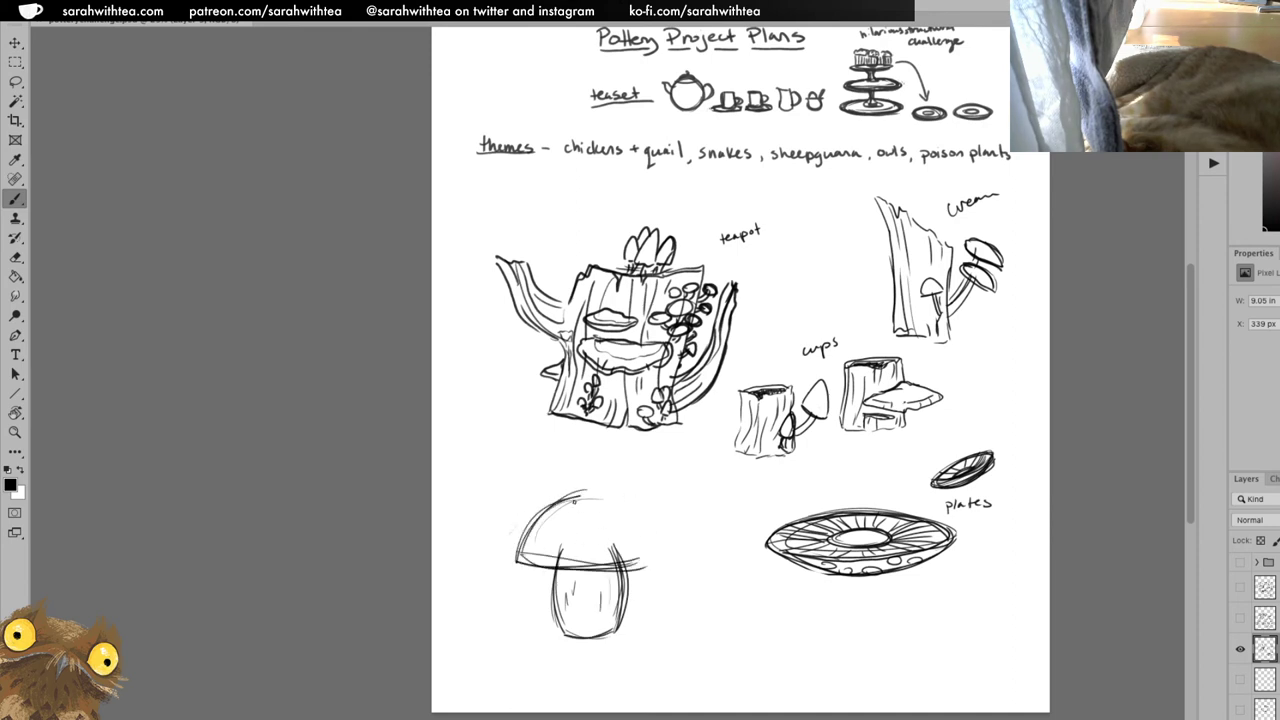
{"action": "mouse_move", "coordinate": [574, 496]}
{"action": "left_mouse_down"}
{"action": "mouse_move", "coordinate": [650, 530]}
{"action": "mouse_move", "coordinate": [652, 568]}
{"action": "left_mouse_up"}
{"action": "mouse_move", "coordinate": [547, 566]}
{"action": "left_mouse_down"}
{"action": "mouse_move", "coordinate": [552, 636]}
{"action": "mouse_move", "coordinate": [622, 606]}
{"action": "left_mouse_up"}
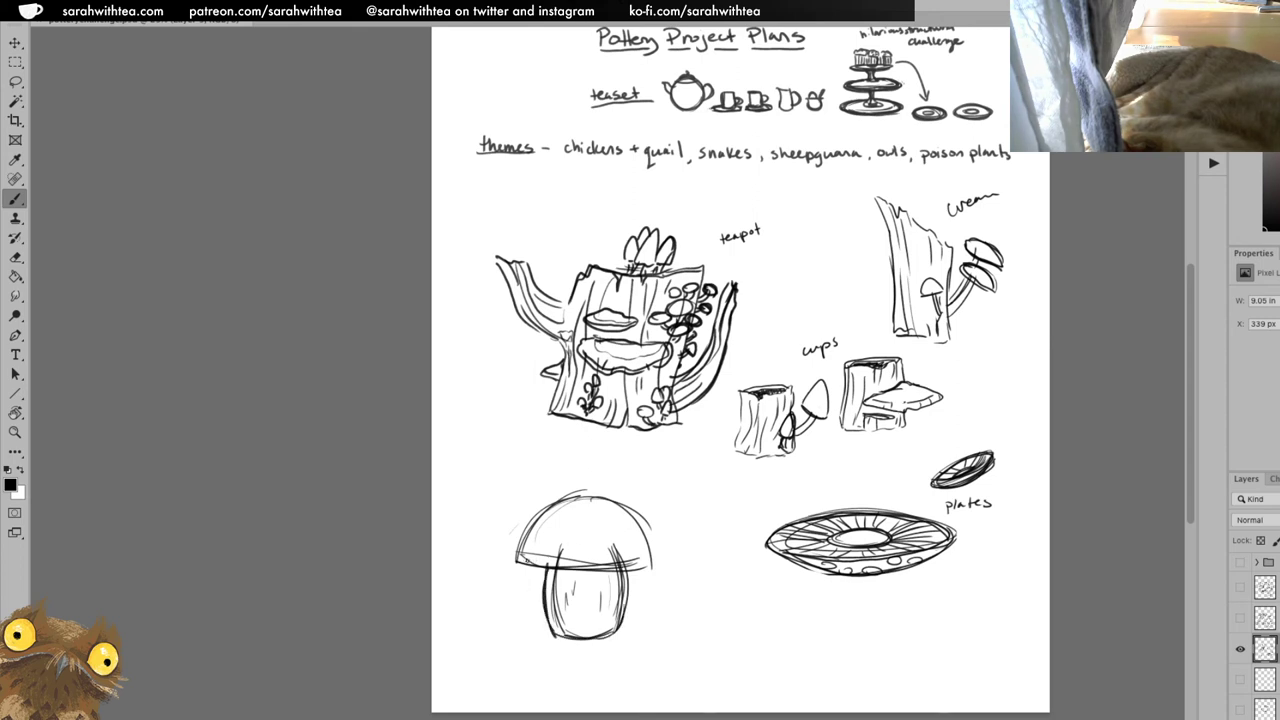
{"action": "mouse_move", "coordinate": [520, 556]}
{"action": "left_mouse_down"}
{"action": "mouse_move", "coordinate": [620, 568]}
{"action": "mouse_move", "coordinate": [652, 552]}
{"action": "mouse_move", "coordinate": [650, 566]}
{"action": "mouse_move", "coordinate": [518, 558]}
{"action": "mouse_move", "coordinate": [620, 498]}
{"action": "left_mouse_up"}
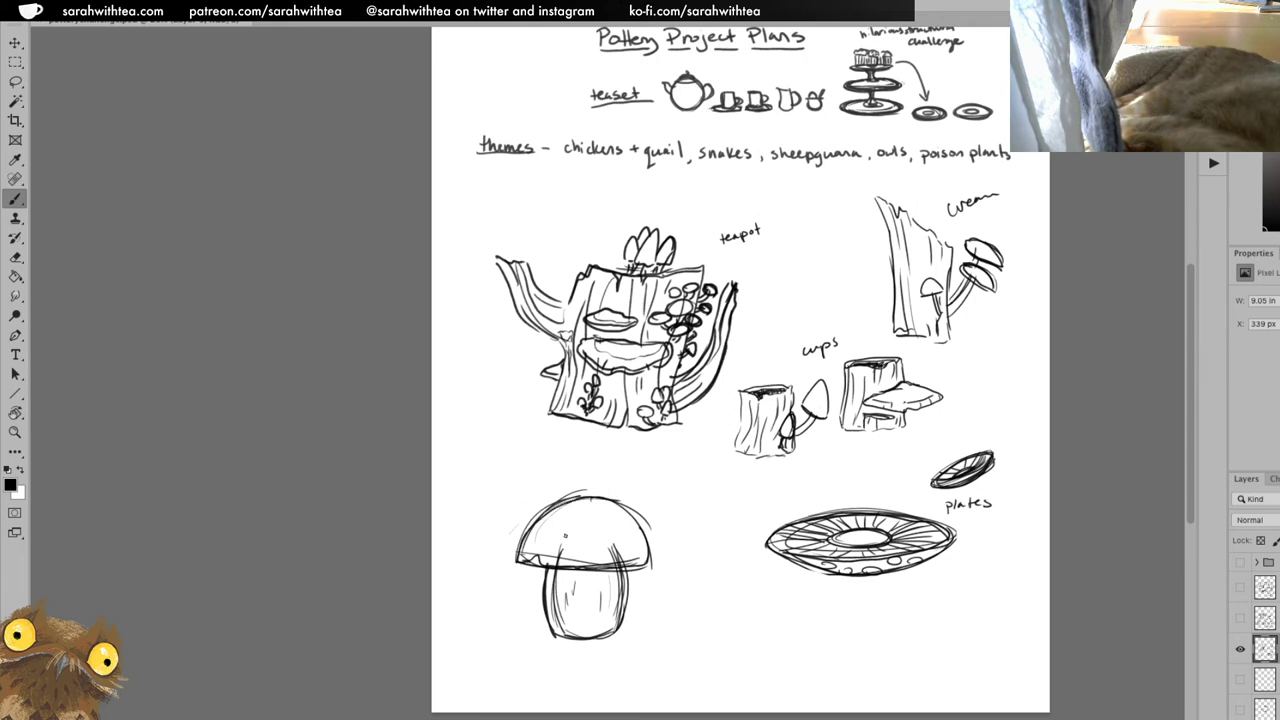
Erase the overlapping construction lines inside and around the mushroom jar's cap and stem.
{"action": "key", "text": "e"}
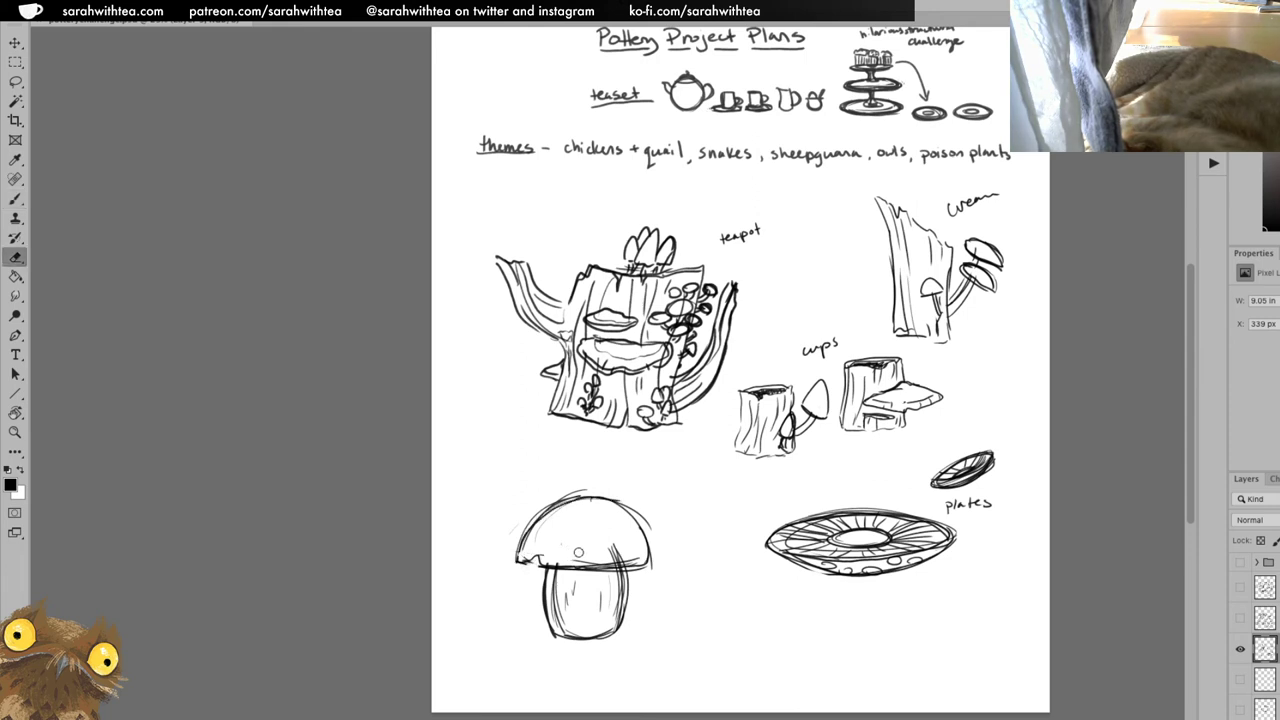
{"action": "mouse_move", "coordinate": [578, 552]}
{"action": "left_mouse_down"}
{"action": "mouse_move", "coordinate": [634, 556]}
{"action": "mouse_move", "coordinate": [578, 562]}
{"action": "left_mouse_up"}
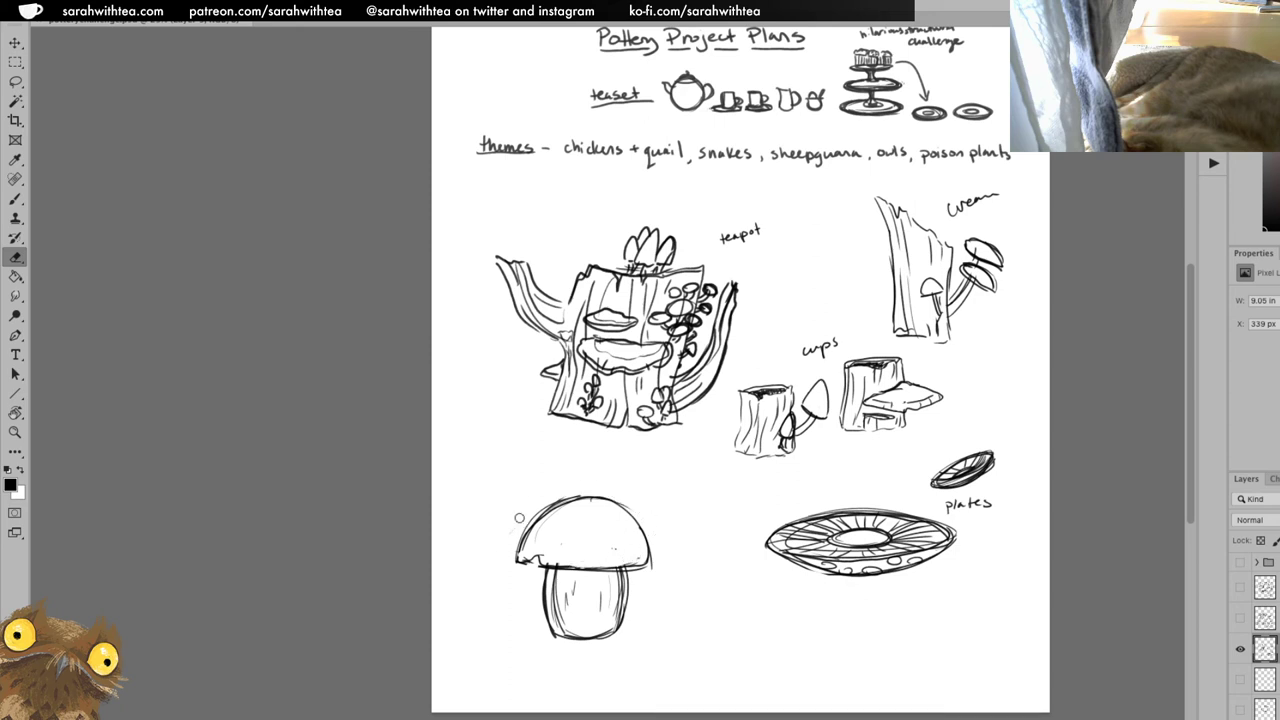
{"action": "mouse_move", "coordinate": [552, 582]}
{"action": "left_mouse_down"}
{"action": "mouse_move", "coordinate": [573, 611]}
{"action": "mouse_move", "coordinate": [620, 580]}
{"action": "mouse_move", "coordinate": [611, 626]}
{"action": "mouse_move", "coordinate": [618, 580]}
{"action": "left_mouse_up"}
Redraw the mushroom jar's stem with a darker, cleaner outline.
{"action": "key", "text": "b"}
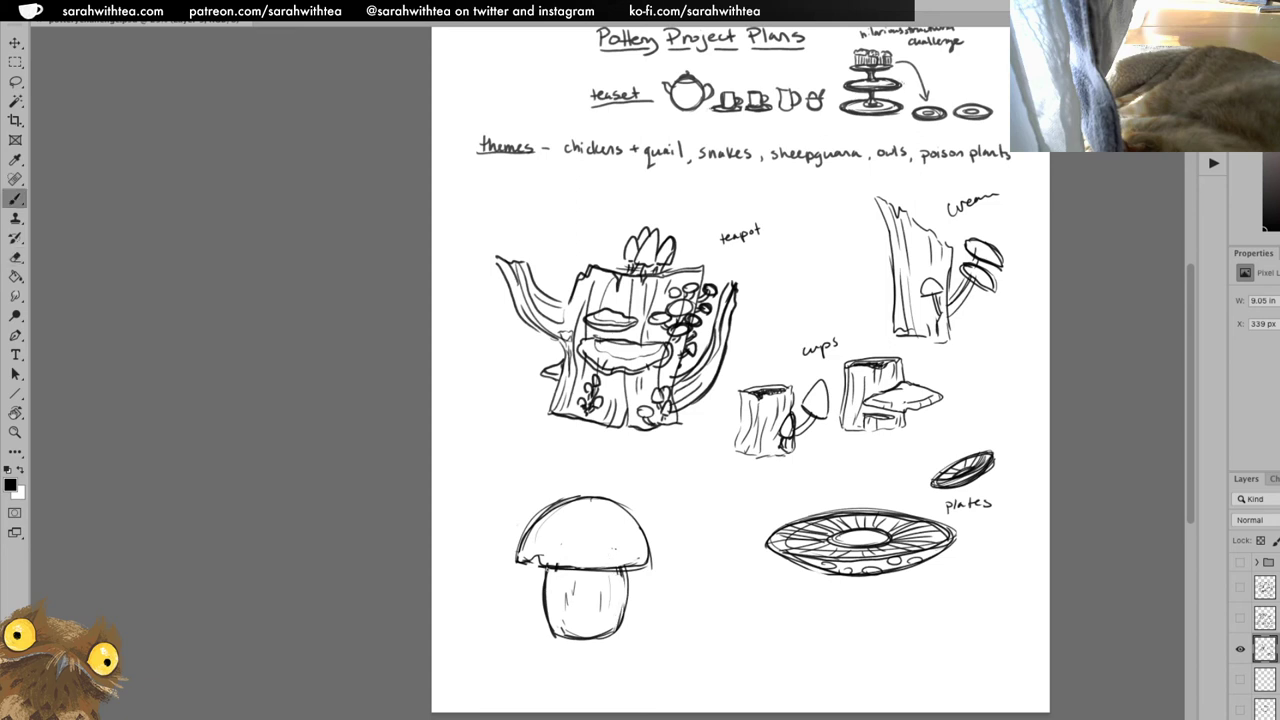
{"action": "mouse_move", "coordinate": [545, 600]}
{"action": "left_mouse_down"}
{"action": "mouse_move", "coordinate": [556, 636]}
{"action": "mouse_move", "coordinate": [612, 638]}
{"action": "mouse_move", "coordinate": [628, 566]}
{"action": "left_mouse_up"}
{"action": "left_click_drag", "start_coordinate": [614, 636], "coordinate": [628, 578]}
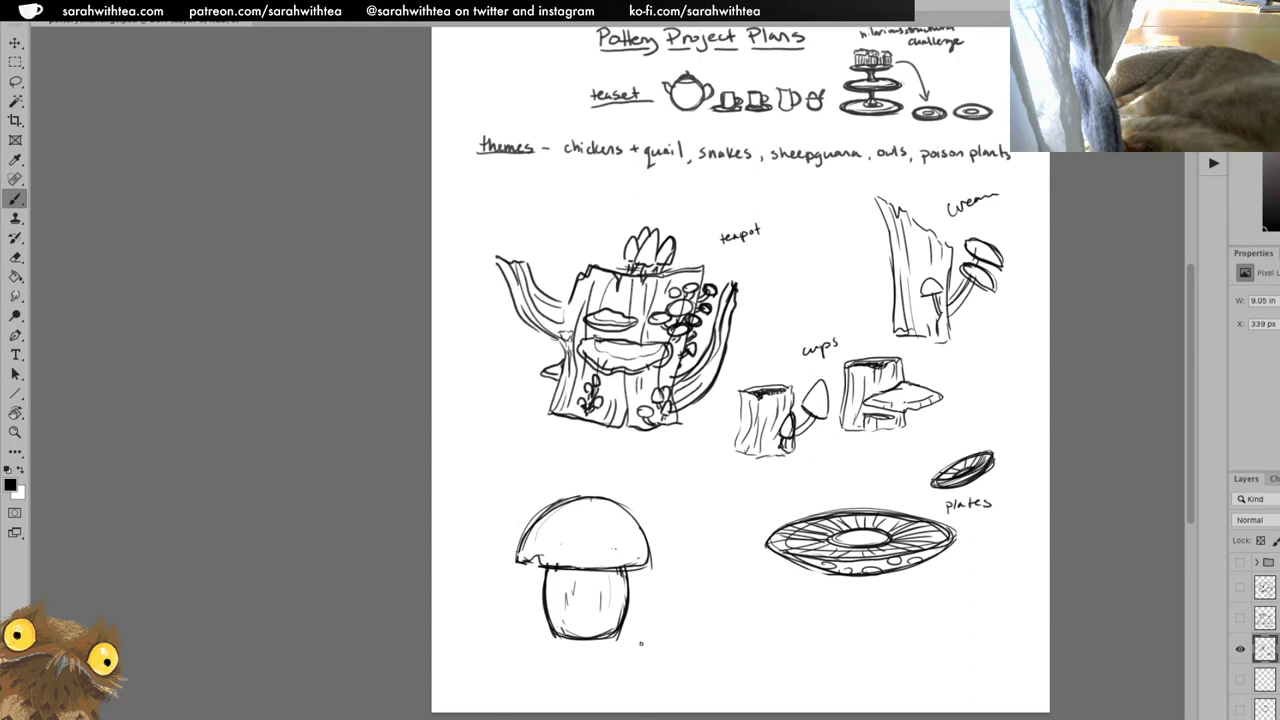
Sketch a slanted spoon with a twig-like handle to the right of the mushroom jar.
{"action": "mouse_move", "coordinate": [625, 650]}
{"action": "left_mouse_down"}
{"action": "mouse_move", "coordinate": [703, 542]}
{"action": "mouse_move", "coordinate": [660, 625]}
{"action": "left_mouse_up"}
{"action": "mouse_move", "coordinate": [705, 542]}
{"action": "left_mouse_down"}
{"action": "mouse_move", "coordinate": [628, 658]}
{"action": "mouse_move", "coordinate": [662, 626]}
{"action": "mouse_move", "coordinate": [632, 634]}
{"action": "mouse_move", "coordinate": [652, 640]}
{"action": "mouse_move", "coordinate": [690, 572]}
{"action": "left_mouse_up"}
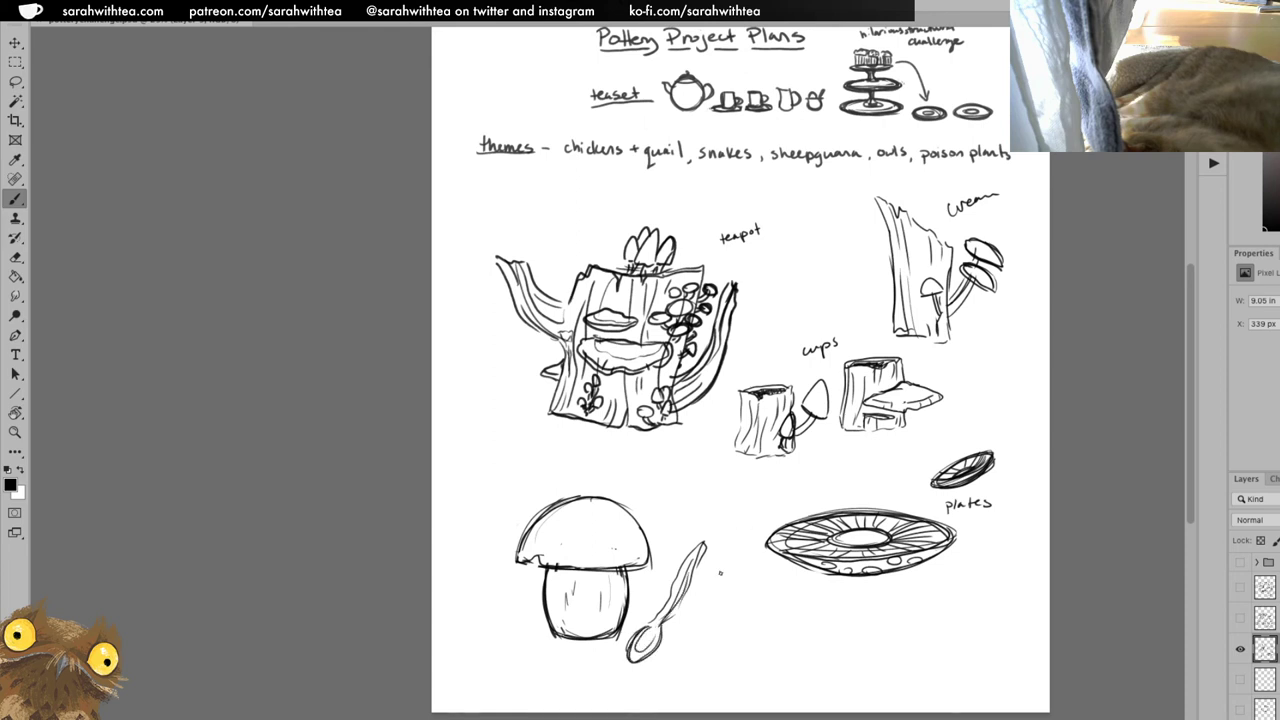
{"action": "key", "text": "l"}
{"action": "mouse_move", "coordinate": [714, 530]}
{"action": "left_mouse_down"}
{"action": "mouse_move", "coordinate": [622, 688]}
{"action": "mouse_move", "coordinate": [700, 660]}
{"action": "left_mouse_up"}
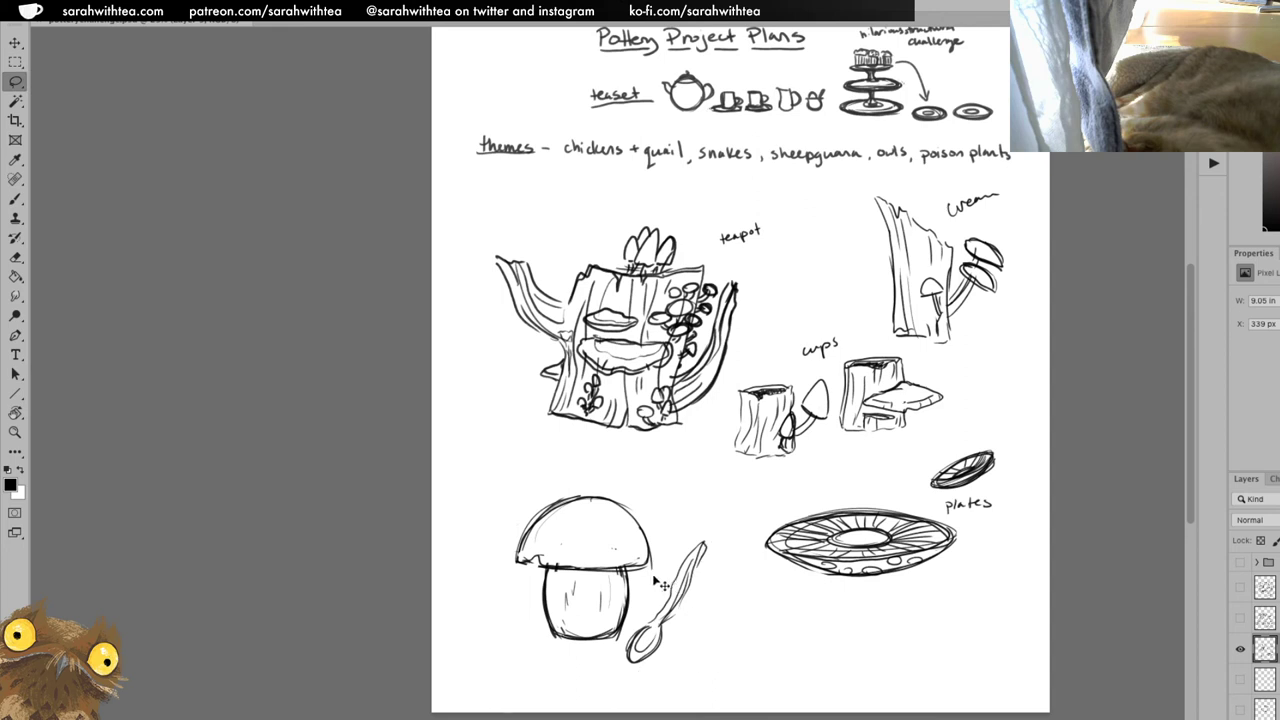
{"action": "key", "text": "v"}
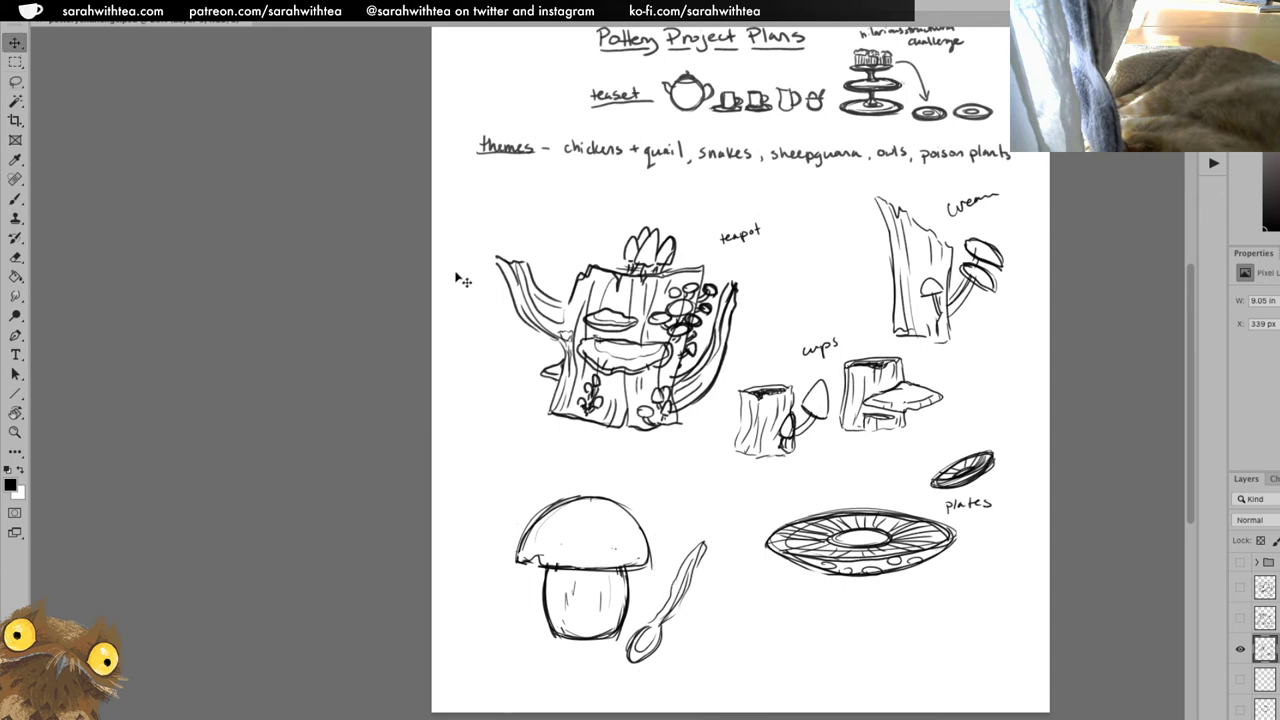
{"action": "key", "text": "b"}
{"action": "key", "text": "v"}
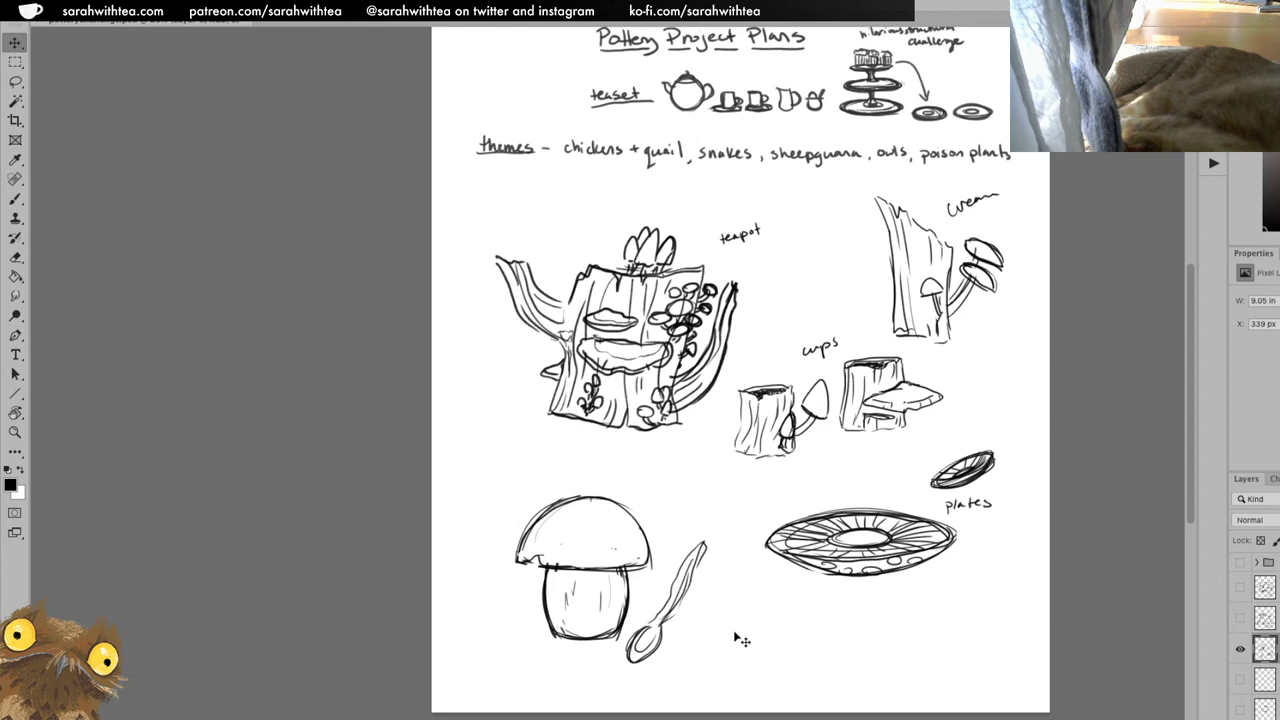
Sketch a second spoon beside the first, its handle ending in a spotted mushroom cap.
{"action": "key", "text": "b"}
{"action": "mouse_move", "coordinate": [732, 600]}
{"action": "left_mouse_down"}
{"action": "mouse_move", "coordinate": [692, 664]}
{"action": "mouse_move", "coordinate": [698, 681]}
{"action": "mouse_move", "coordinate": [711, 668]}
{"action": "mouse_move", "coordinate": [705, 645]}
{"action": "mouse_move", "coordinate": [756, 580]}
{"action": "mouse_move", "coordinate": [750, 612]}
{"action": "mouse_move", "coordinate": [722, 596]}
{"action": "mouse_move", "coordinate": [740, 614]}
{"action": "mouse_move", "coordinate": [714, 660]}
{"action": "mouse_move", "coordinate": [742, 598]}
{"action": "mouse_move", "coordinate": [736, 612]}
{"action": "left_mouse_up"}
{"action": "left_click", "coordinate": [753, 587]}
{"action": "mouse_move", "coordinate": [700, 652]}
{"action": "left_mouse_down"}
{"action": "mouse_move", "coordinate": [708, 674]}
{"action": "mouse_move", "coordinate": [738, 600]}
{"action": "mouse_move", "coordinate": [690, 680]}
{"action": "left_mouse_up"}
{"action": "mouse_move", "coordinate": [686, 668]}
{"action": "left_mouse_down"}
{"action": "mouse_move", "coordinate": [702, 646]}
{"action": "mouse_move", "coordinate": [698, 672]}
{"action": "left_mouse_up"}
{"action": "left_click", "coordinate": [748, 605]}
{"action": "left_click_drag", "start_coordinate": [736, 589], "coordinate": [741, 595]}
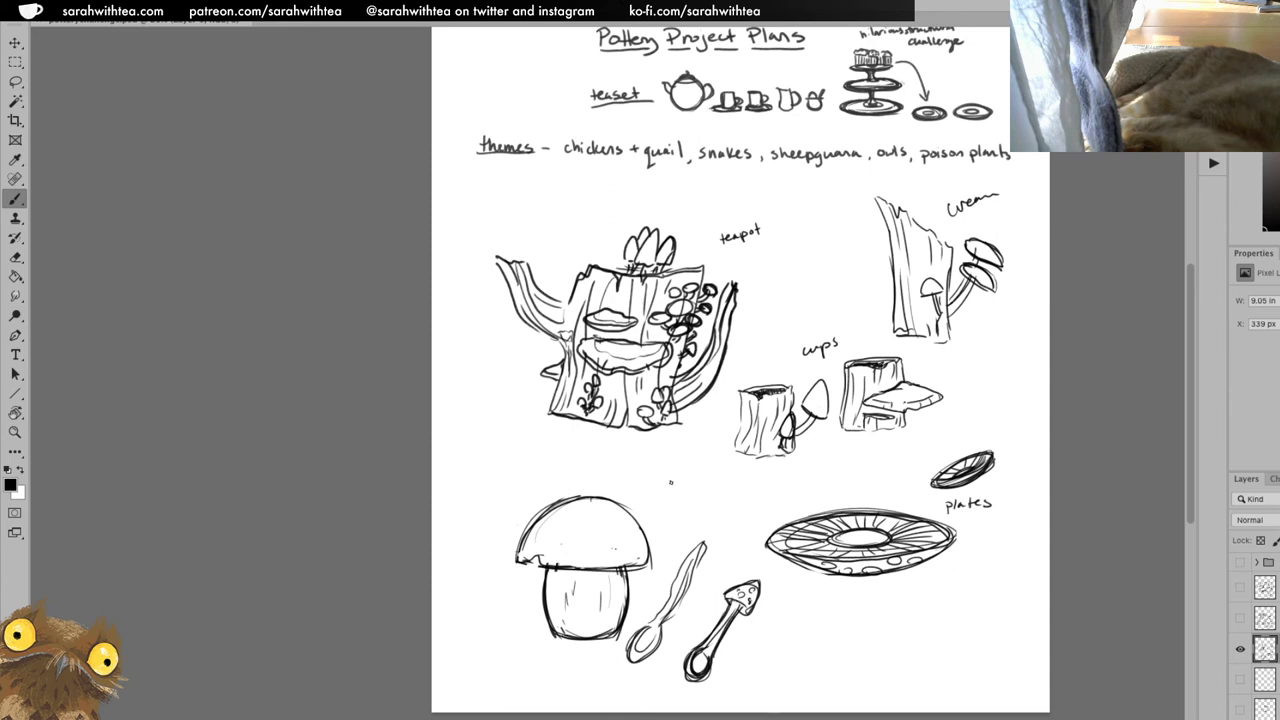
Sketch a spoon with a gilled mushroom-cap bowl above the mushroom jar, with a small side view and double arrow beside it.
{"action": "mouse_move", "coordinate": [674, 482]}
{"action": "left_mouse_down"}
{"action": "mouse_move", "coordinate": [680, 513]}
{"action": "mouse_move", "coordinate": [672, 484]}
{"action": "mouse_move", "coordinate": [696, 510]}
{"action": "mouse_move", "coordinate": [686, 500]}
{"action": "mouse_move", "coordinate": [714, 440]}
{"action": "mouse_move", "coordinate": [712, 466]}
{"action": "mouse_move", "coordinate": [664, 496]}
{"action": "mouse_move", "coordinate": [684, 504]}
{"action": "left_mouse_up"}
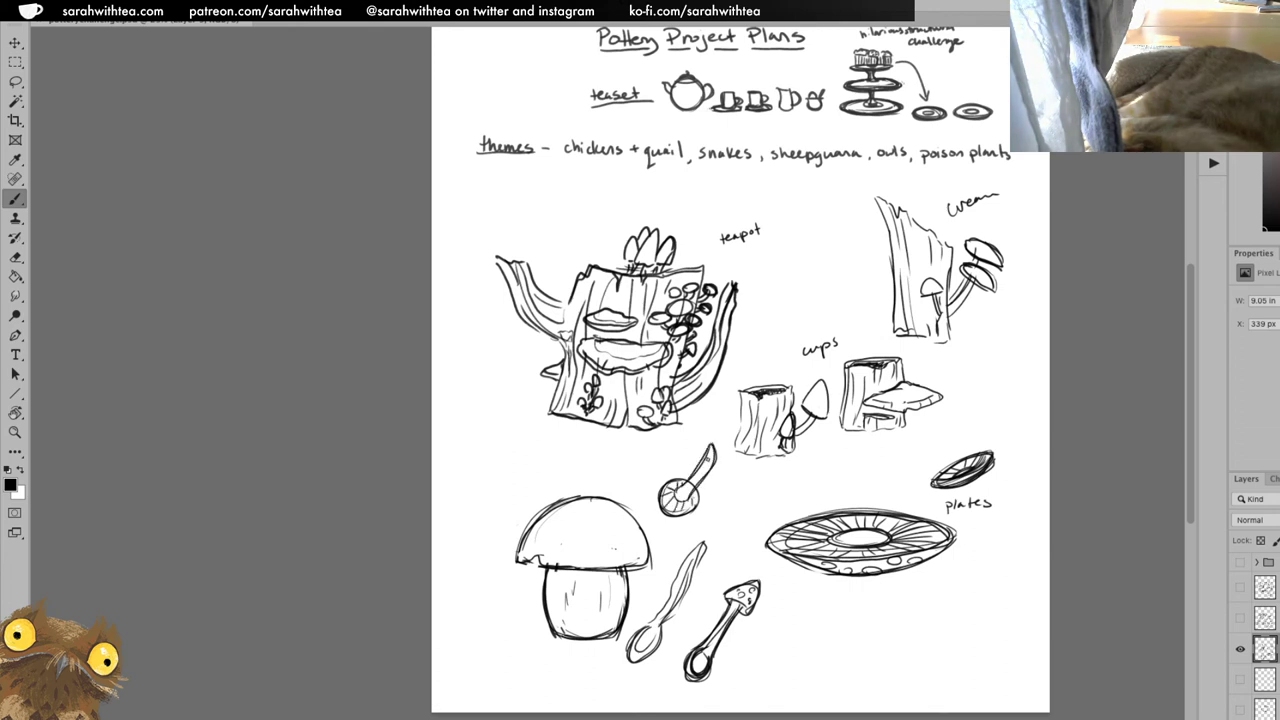
{"action": "key", "text": "e"}
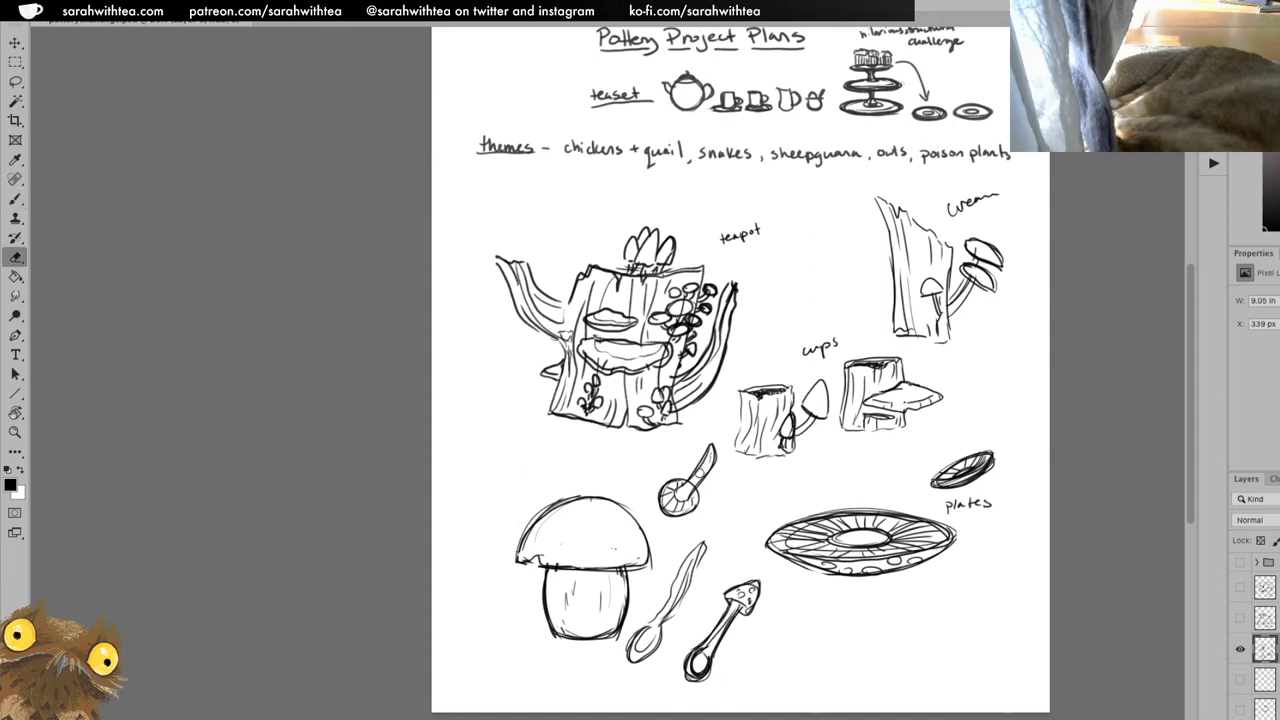
{"action": "key", "text": "b"}
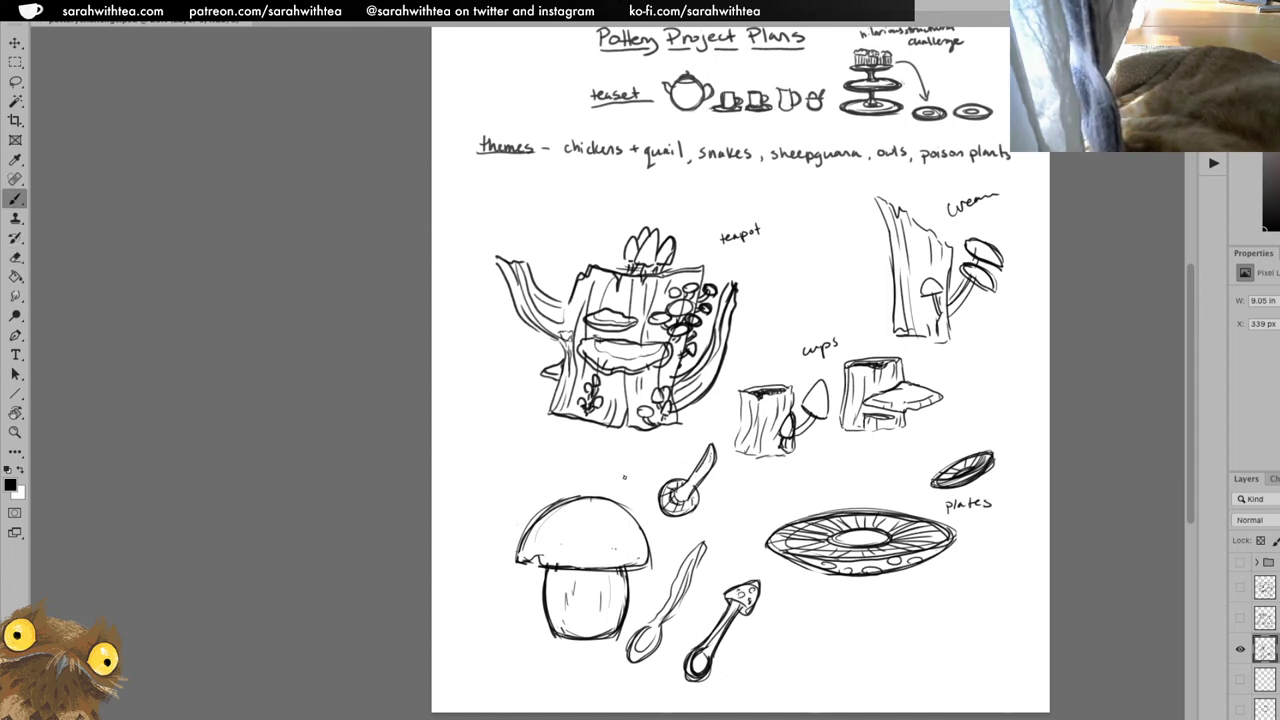
{"action": "mouse_move", "coordinate": [654, 462]}
{"action": "left_mouse_down"}
{"action": "mouse_move", "coordinate": [620, 484]}
{"action": "mouse_move", "coordinate": [672, 438]}
{"action": "mouse_move", "coordinate": [640, 470]}
{"action": "mouse_move", "coordinate": [648, 482]}
{"action": "mouse_move", "coordinate": [620, 484]}
{"action": "left_mouse_up"}
{"action": "mouse_move", "coordinate": [672, 442]}
{"action": "left_mouse_down"}
{"action": "mouse_move", "coordinate": [624, 480]}
{"action": "mouse_move", "coordinate": [680, 468]}
{"action": "mouse_move", "coordinate": [669, 467]}
{"action": "left_mouse_up"}
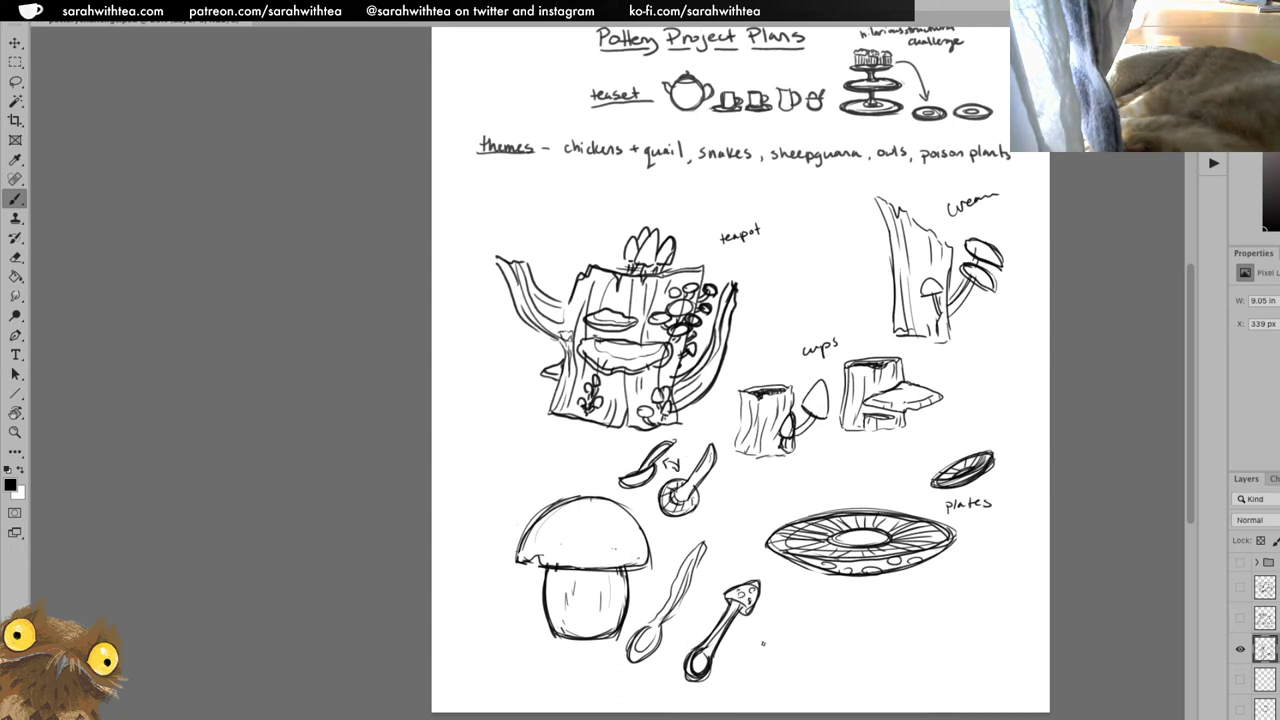
Delete the twig-handled spoon and the spotted-cap spoon beside the mushroom jar's stem.
{"action": "key", "text": "l"}
{"action": "mouse_move", "coordinate": [728, 527]}
{"action": "left_mouse_down"}
{"action": "mouse_move", "coordinate": [668, 558]}
{"action": "mouse_move", "coordinate": [620, 653]}
{"action": "mouse_move", "coordinate": [707, 692]}
{"action": "mouse_move", "coordinate": [781, 636]}
{"action": "mouse_move", "coordinate": [743, 545]}
{"action": "left_mouse_up"}
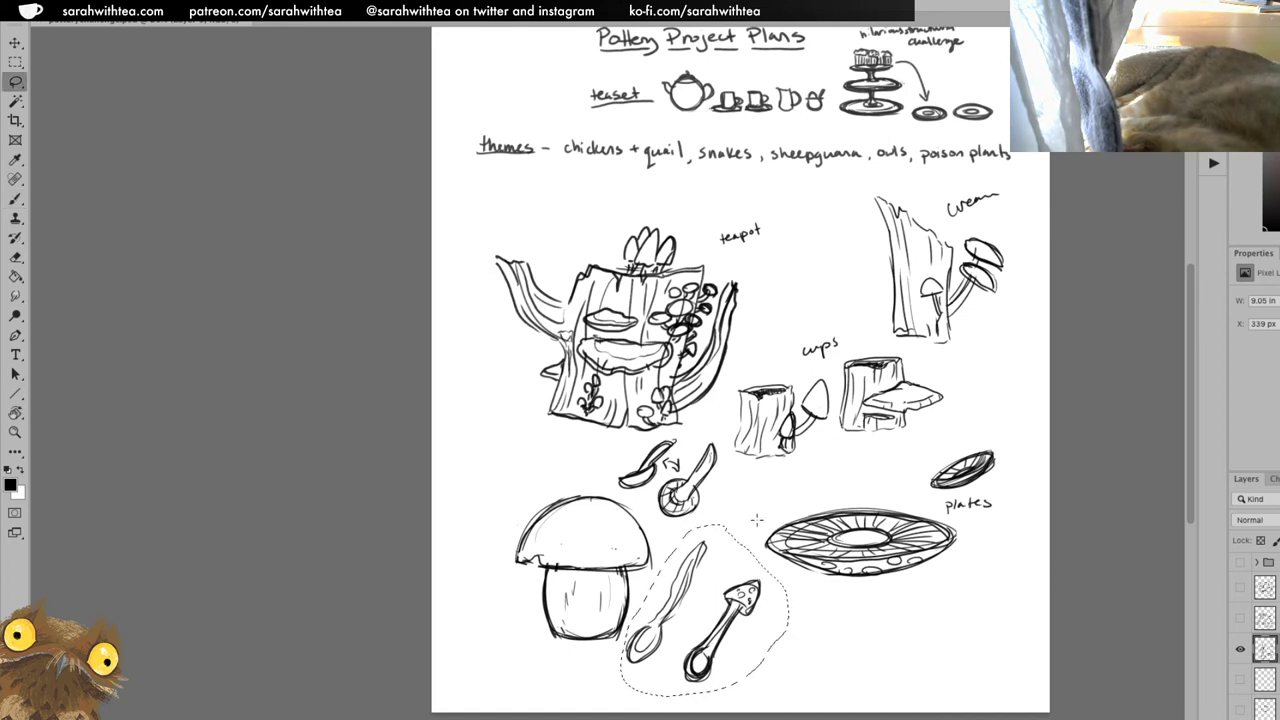
{"action": "key", "text": "Delete"}
{"action": "key", "text": "ctrl+d"}
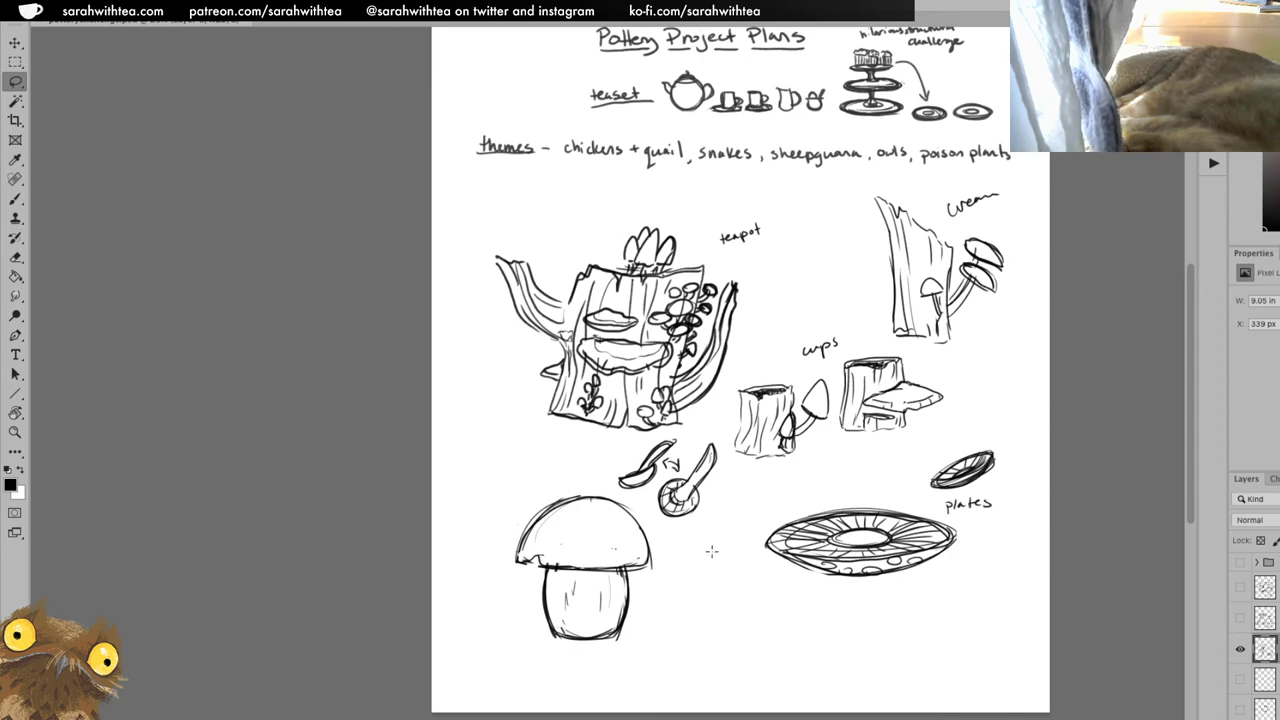
Move the mushroom-cap spoon and its side view down beside the mushroom jar's stem.
{"action": "key", "text": "v"}
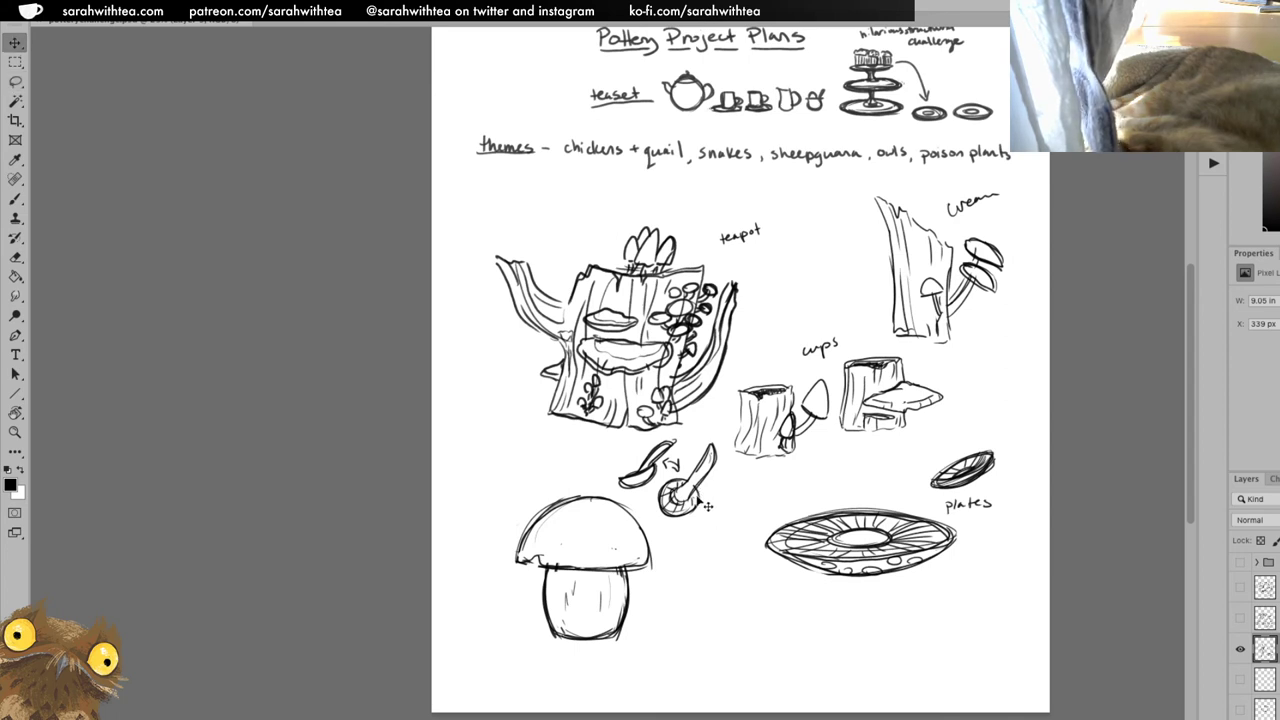
{"action": "key", "text": "l"}
{"action": "mouse_move", "coordinate": [603, 469]}
{"action": "left_mouse_down"}
{"action": "mouse_move", "coordinate": [730, 491]}
{"action": "mouse_move", "coordinate": [724, 450]}
{"action": "mouse_move", "coordinate": [702, 432]}
{"action": "mouse_move", "coordinate": [606, 465]}
{"action": "left_mouse_up"}
{"action": "key", "text": "v"}
{"action": "mouse_move", "coordinate": [693, 468]}
{"action": "left_mouse_down"}
{"action": "mouse_move", "coordinate": [733, 520]}
{"action": "mouse_move", "coordinate": [735, 508]}
{"action": "mouse_move", "coordinate": [725, 495]}
{"action": "mouse_move", "coordinate": [717, 602]}
{"action": "mouse_move", "coordinate": [780, 540]}
{"action": "left_mouse_up"}
{"action": "key", "text": "ctrl+d"}
{"action": "key", "text": "ctrl+z"}
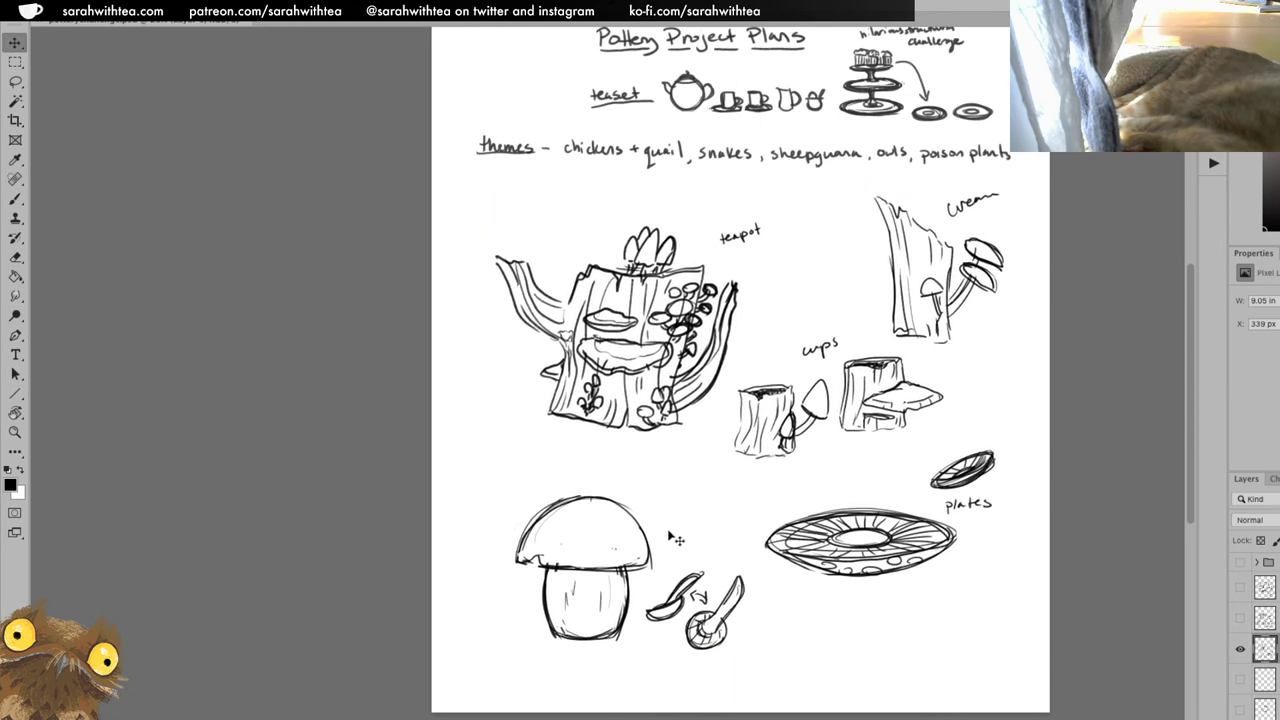
Sketch a small cup-shaped jar body and a gilled cap underside above the mushroom jar, with an arrow pointing to the jar.
{"action": "key", "text": "b"}
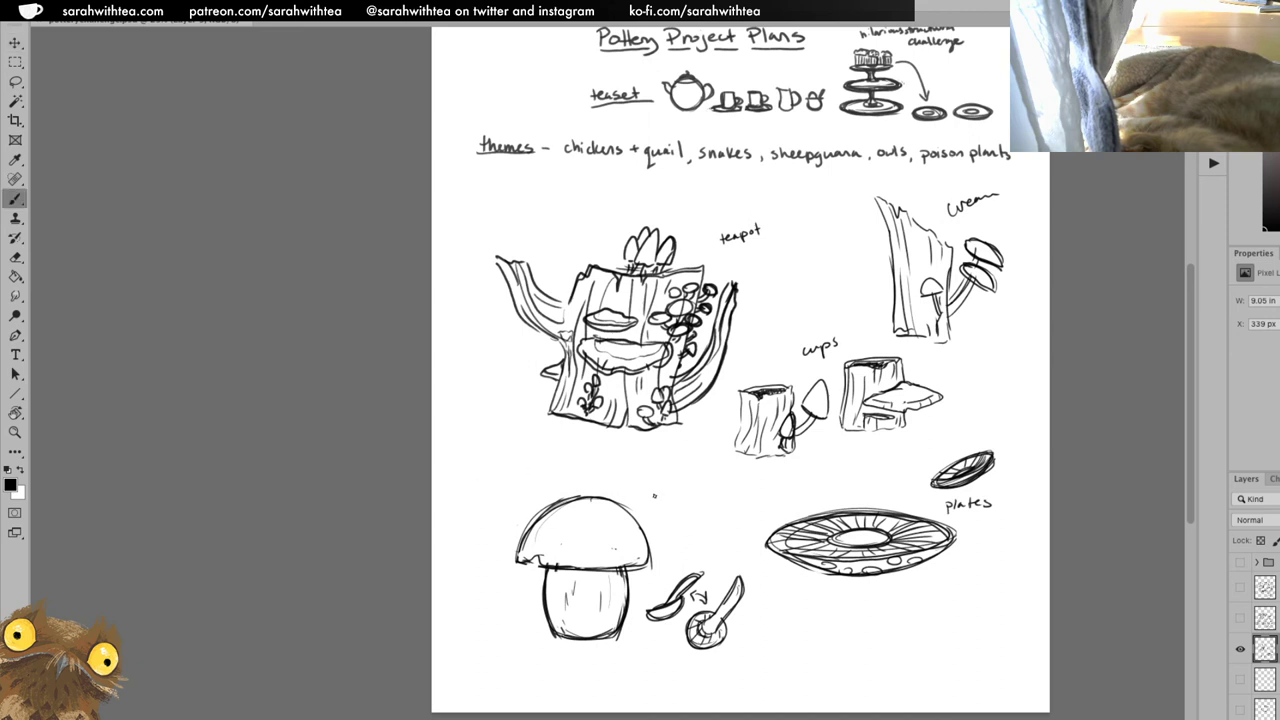
{"action": "mouse_move", "coordinate": [655, 494]}
{"action": "left_mouse_down"}
{"action": "mouse_move", "coordinate": [661, 525]}
{"action": "mouse_move", "coordinate": [656, 515]}
{"action": "mouse_move", "coordinate": [686, 498]}
{"action": "mouse_move", "coordinate": [685, 515]}
{"action": "mouse_move", "coordinate": [657, 524]}
{"action": "mouse_move", "coordinate": [688, 498]}
{"action": "left_mouse_up"}
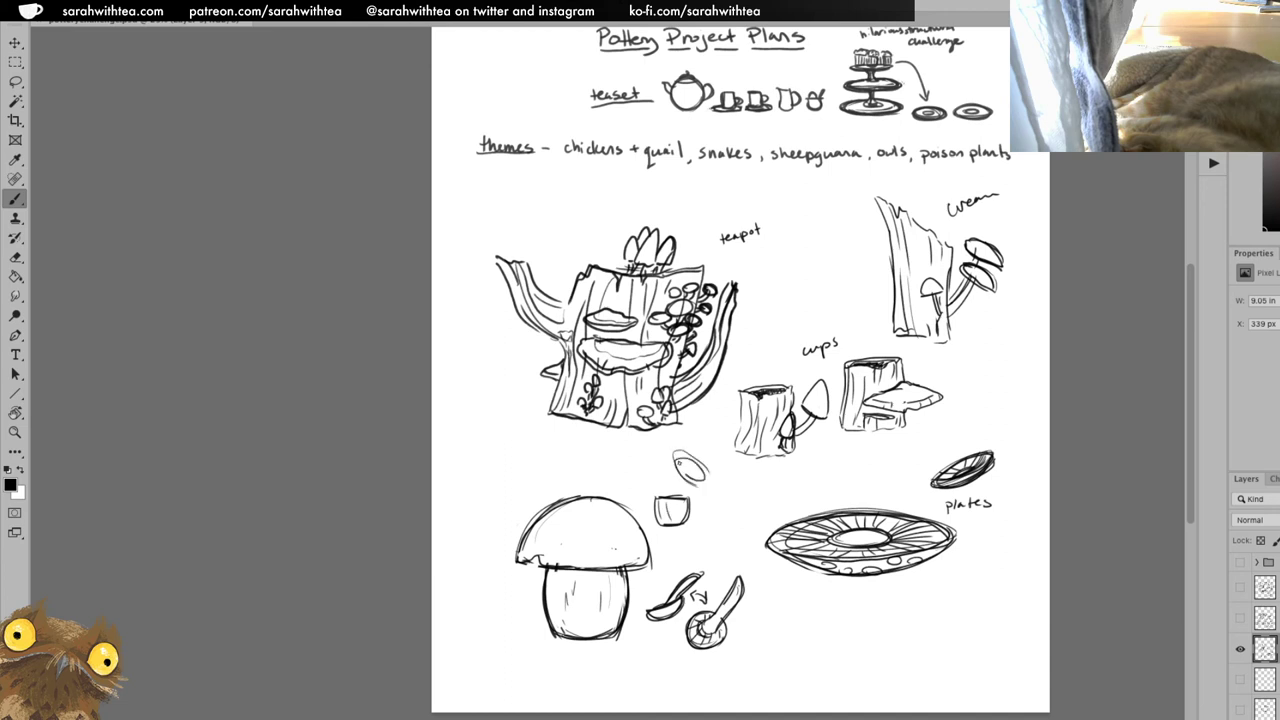
{"action": "mouse_move", "coordinate": [676, 442]}
{"action": "left_mouse_down"}
{"action": "mouse_move", "coordinate": [700, 490]}
{"action": "mouse_move", "coordinate": [718, 480]}
{"action": "mouse_move", "coordinate": [690, 474]}
{"action": "left_mouse_up"}
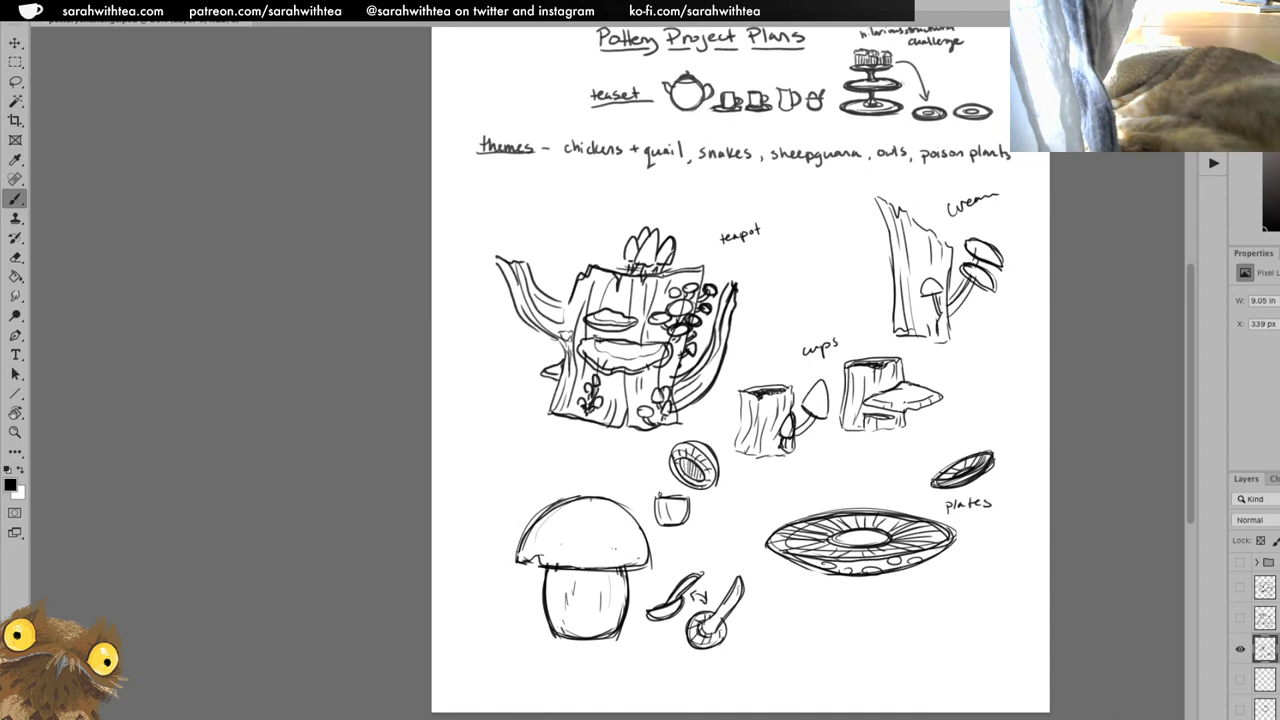
{"action": "left_click_drag", "start_coordinate": [660, 494], "coordinate": [680, 490]}
{"action": "mouse_move", "coordinate": [682, 442]}
{"action": "left_mouse_down"}
{"action": "mouse_move", "coordinate": [714, 476]}
{"action": "mouse_move", "coordinate": [668, 478]}
{"action": "mouse_move", "coordinate": [718, 486]}
{"action": "left_mouse_up"}
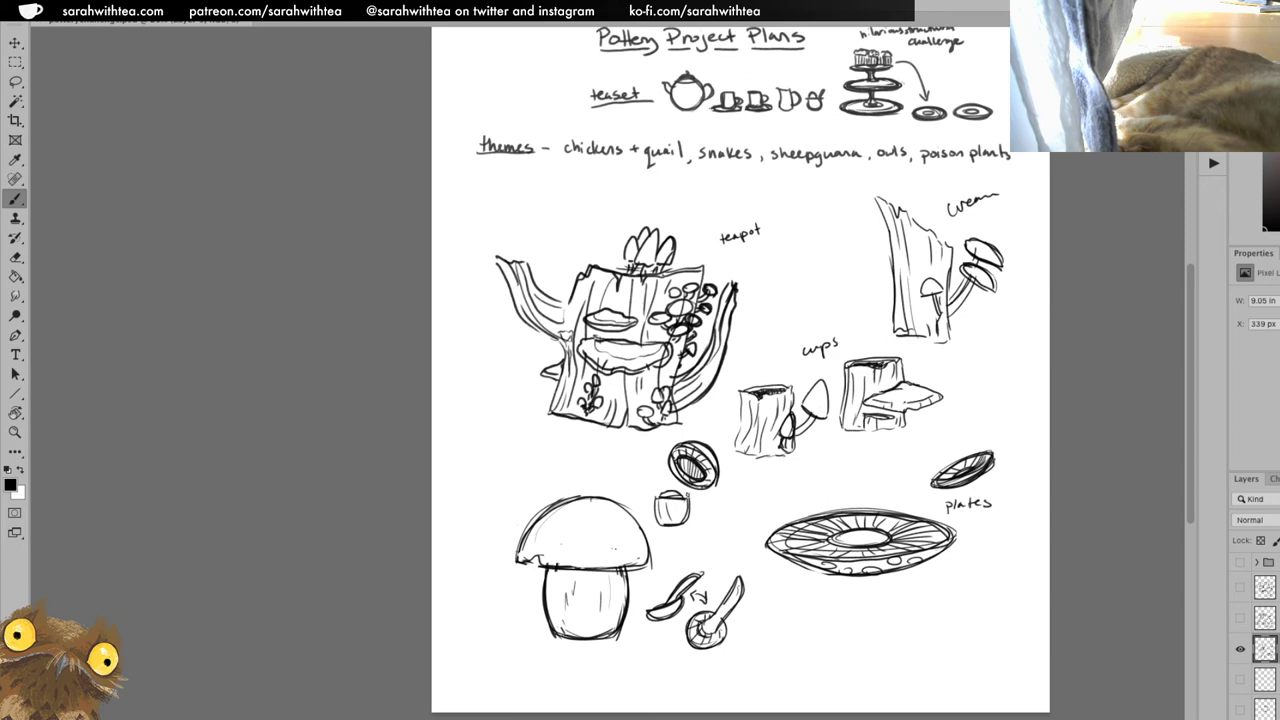
{"action": "mouse_move", "coordinate": [658, 526]}
{"action": "left_mouse_down"}
{"action": "mouse_move", "coordinate": [684, 510]}
{"action": "mouse_move", "coordinate": [638, 498]}
{"action": "left_mouse_up"}
{"action": "left_click", "coordinate": [693, 505]}
Move the mushroom jar, its detail sketches and the spoons toward the page's lower-left corner.
{"action": "key", "text": "z"}
{"action": "left_click", "coordinate": [883, 529], "text": "alt"}
{"action": "key", "text": "v"}
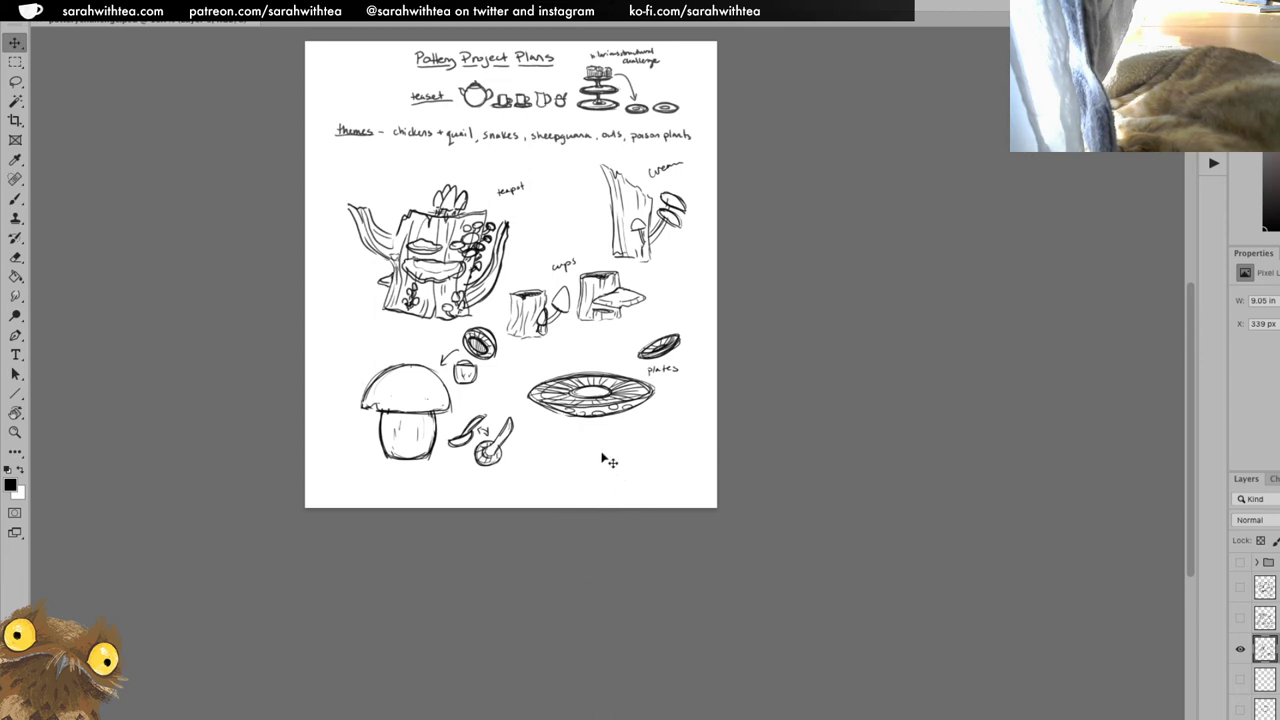
{"action": "key", "text": "l"}
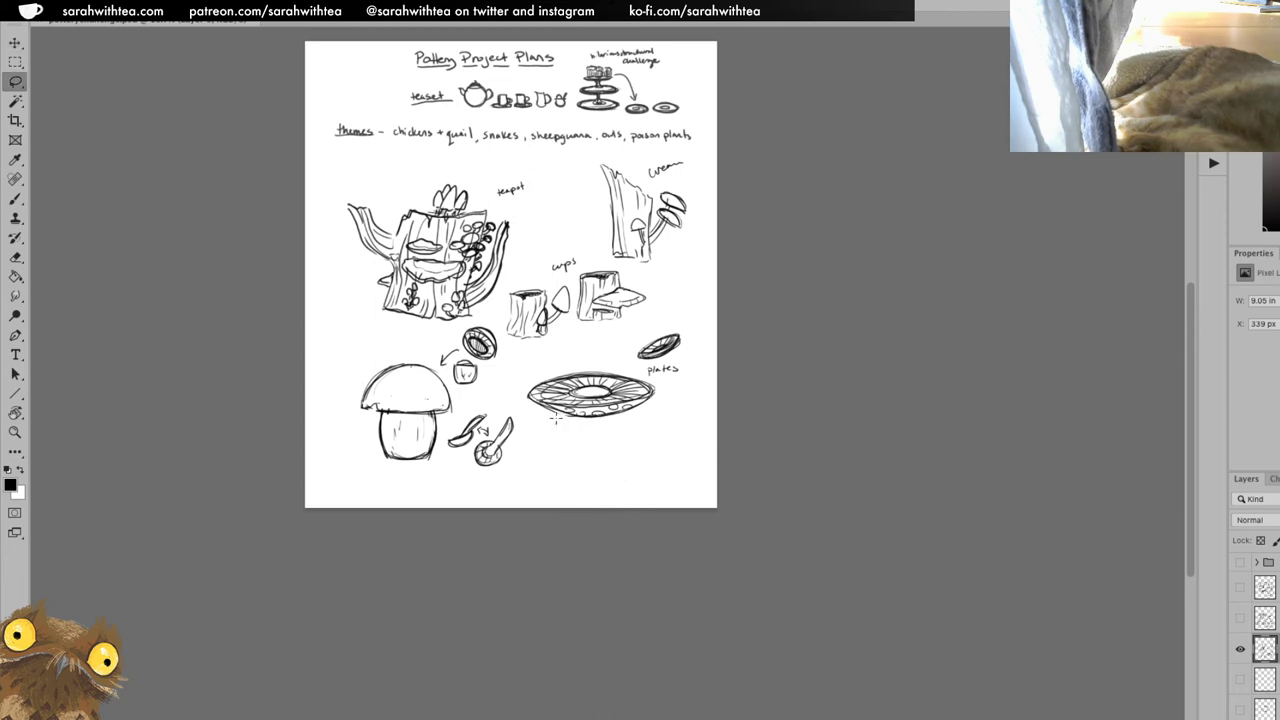
{"action": "mouse_move", "coordinate": [496, 381]}
{"action": "left_mouse_down"}
{"action": "mouse_move", "coordinate": [523, 460]}
{"action": "mouse_move", "coordinate": [390, 492]}
{"action": "mouse_move", "coordinate": [343, 384]}
{"action": "mouse_move", "coordinate": [450, 327]}
{"action": "mouse_move", "coordinate": [490, 322]}
{"action": "mouse_move", "coordinate": [506, 378]}
{"action": "left_mouse_up"}
{"action": "key", "text": "c"}
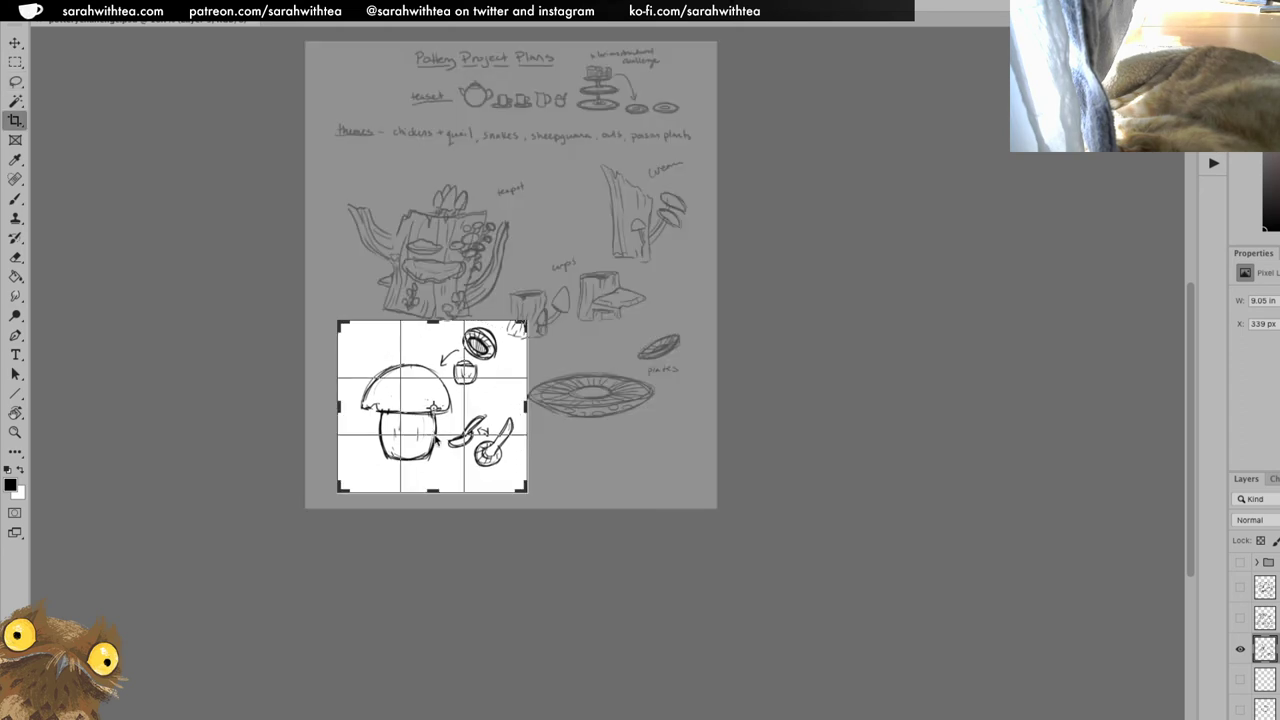
{"action": "key", "text": "Escape"}
{"action": "key", "text": "v"}
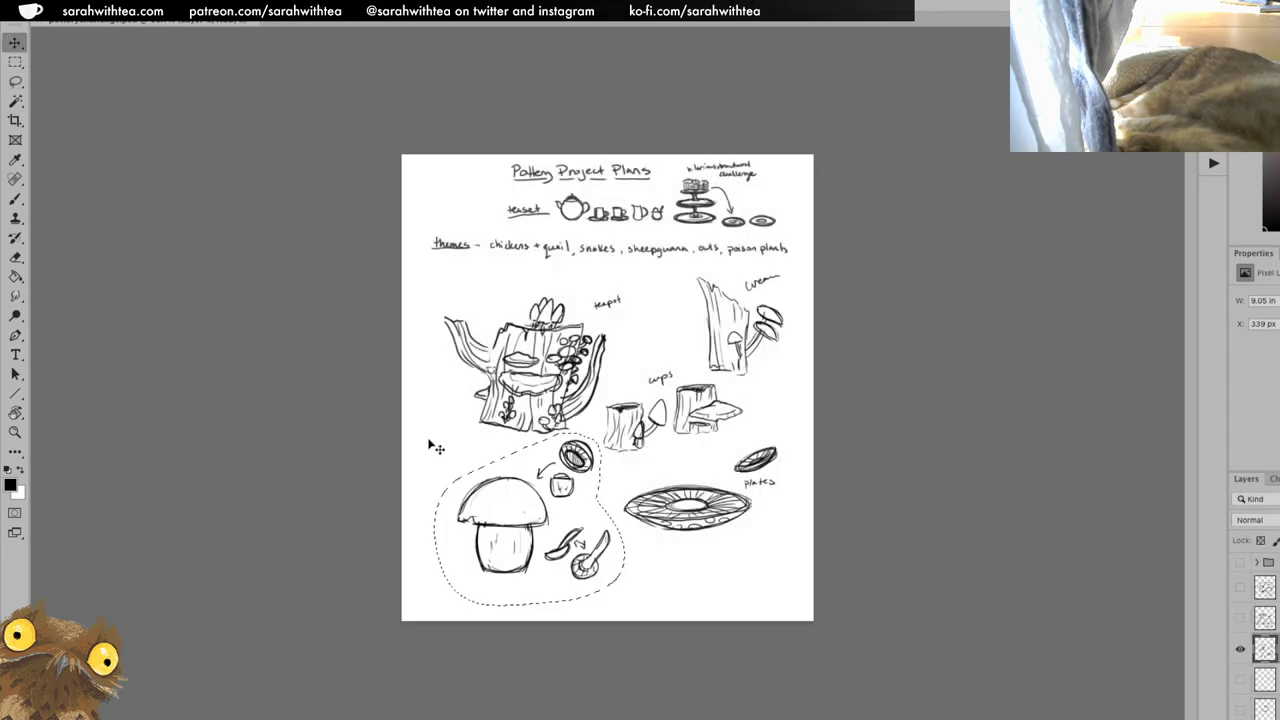
{"action": "mouse_move", "coordinate": [528, 556]}
{"action": "left_mouse_down"}
{"action": "mouse_move", "coordinate": [507, 560]}
{"action": "mouse_move", "coordinate": [523, 571]}
{"action": "mouse_move", "coordinate": [490, 565]}
{"action": "left_mouse_up"}
Move the stump cup with the shelf-fungus handle up between the teapot and the cream pitcher.
{"action": "key", "text": "l"}
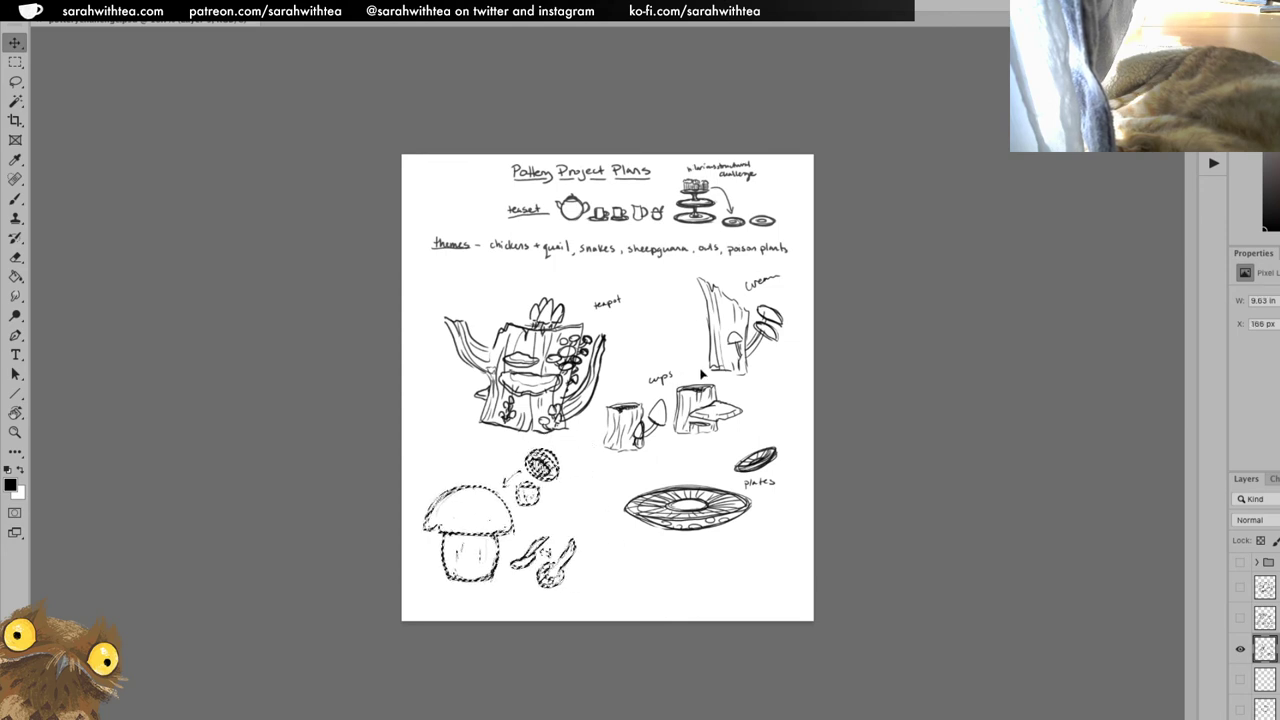
{"action": "mouse_move", "coordinate": [693, 371]}
{"action": "left_mouse_down"}
{"action": "mouse_move", "coordinate": [668, 388]}
{"action": "mouse_move", "coordinate": [666, 428]}
{"action": "mouse_move", "coordinate": [749, 423]}
{"action": "mouse_move", "coordinate": [695, 373]}
{"action": "left_mouse_up"}
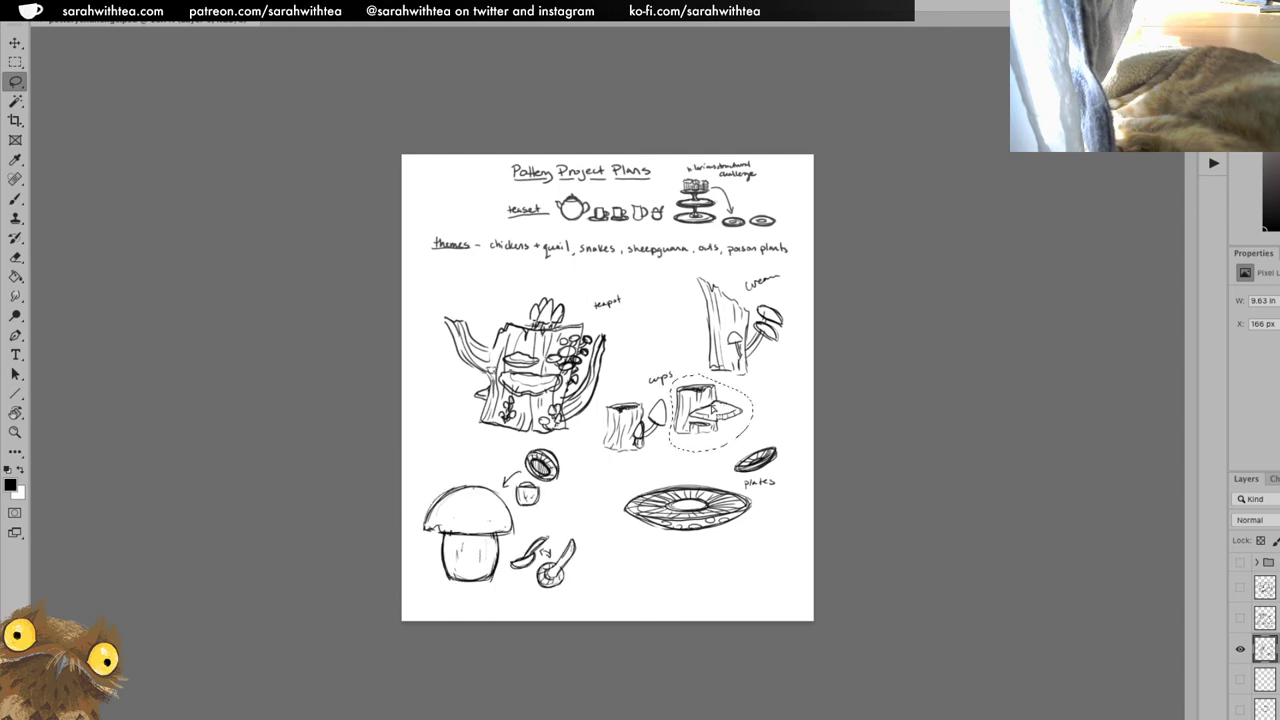
{"action": "key", "text": "v"}
{"action": "left_click_drag", "start_coordinate": [714, 427], "coordinate": [664, 349]}
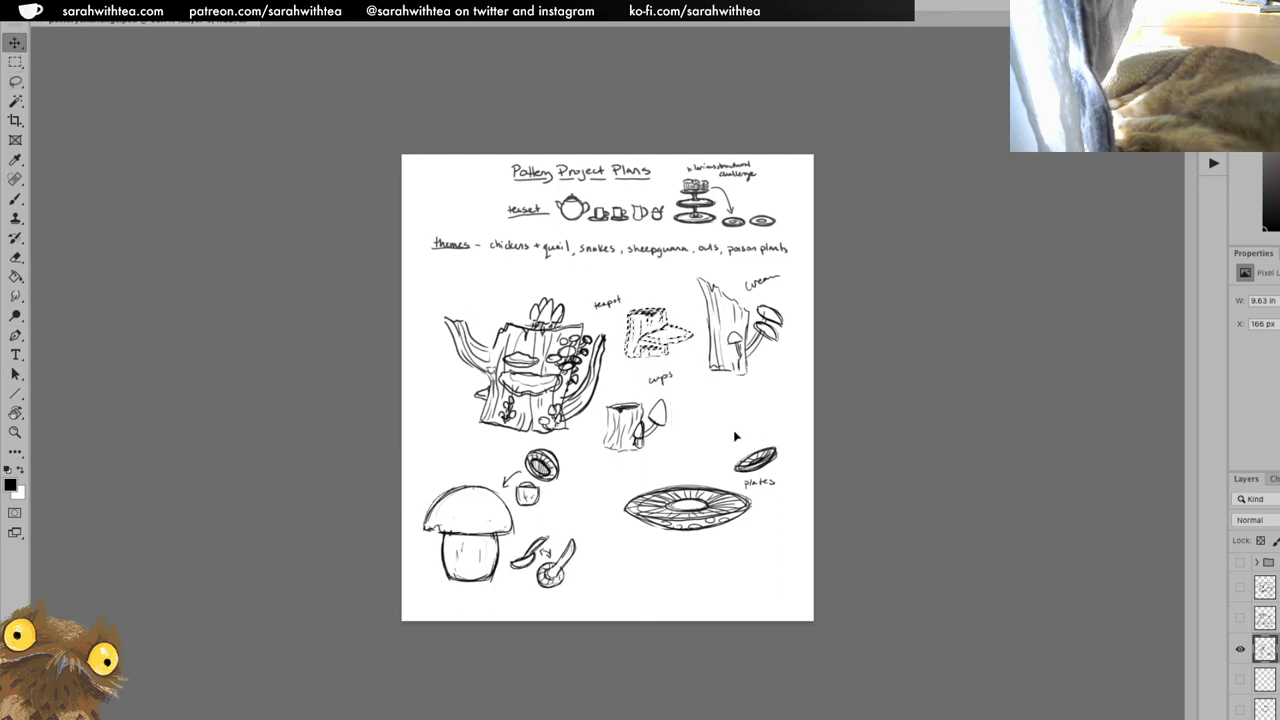
{"action": "key", "text": "ctrl+d"}
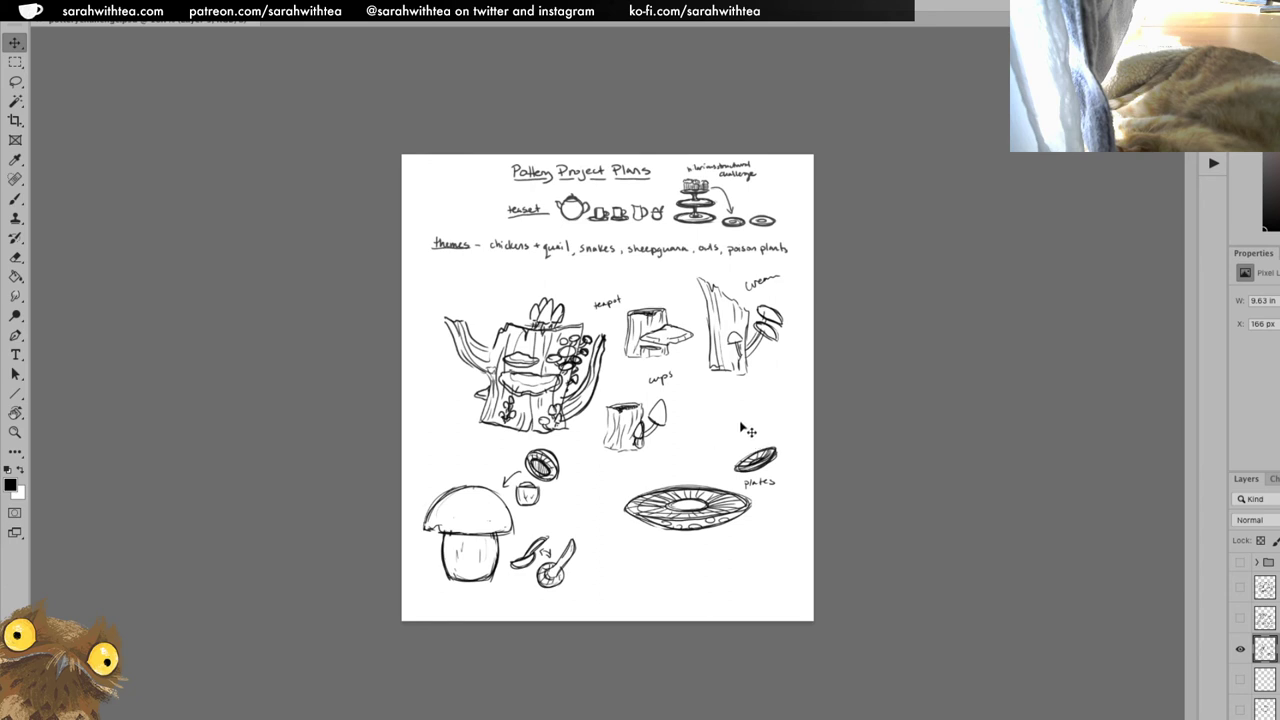
Move the plate sketches and their label down to the page's lower-right corner.
{"action": "key", "text": "l"}
{"action": "mouse_move", "coordinate": [746, 433]}
{"action": "left_mouse_down"}
{"action": "mouse_move", "coordinate": [658, 556]}
{"action": "mouse_move", "coordinate": [796, 492]}
{"action": "mouse_move", "coordinate": [755, 430]}
{"action": "left_mouse_up"}
{"action": "key", "text": "v"}
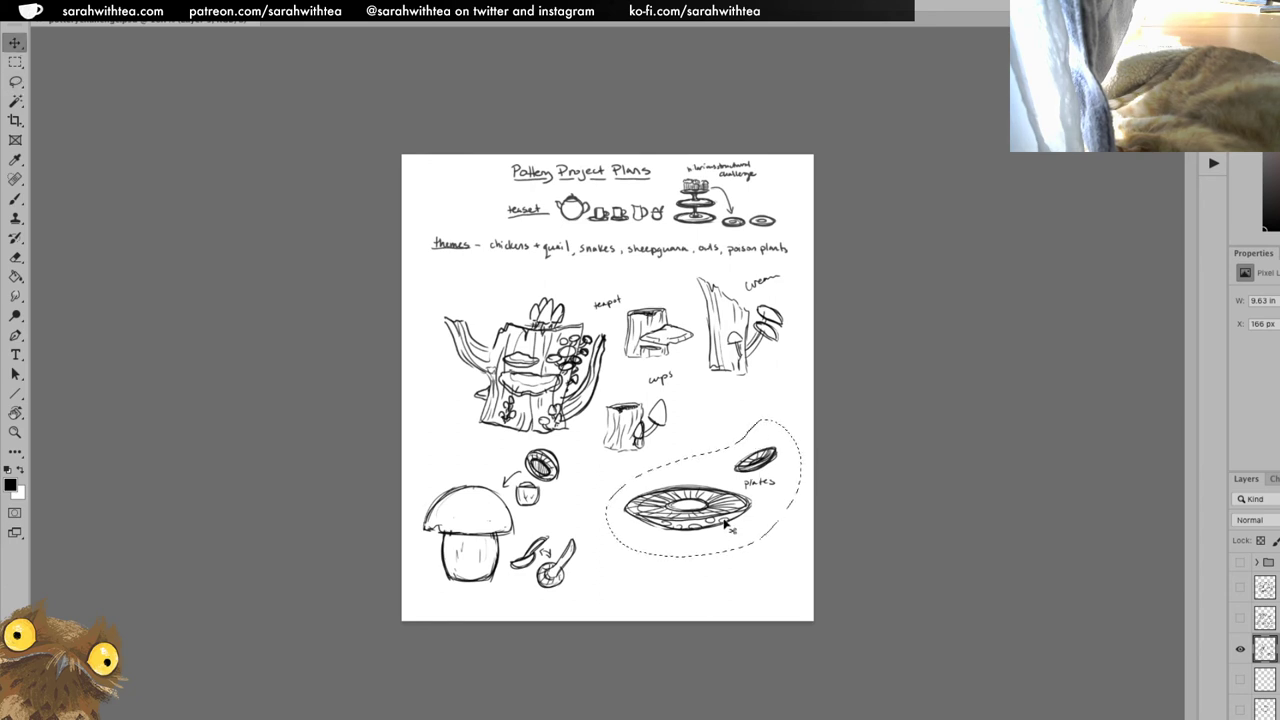
{"action": "mouse_move", "coordinate": [726, 516]}
{"action": "left_mouse_down"}
{"action": "mouse_move", "coordinate": [765, 431]}
{"action": "mouse_move", "coordinate": [736, 468]}
{"action": "mouse_move", "coordinate": [748, 474]}
{"action": "mouse_move", "coordinate": [660, 505]}
{"action": "mouse_move", "coordinate": [722, 478]}
{"action": "mouse_move", "coordinate": [768, 445]}
{"action": "mouse_move", "coordinate": [772, 425]}
{"action": "mouse_move", "coordinate": [693, 510]}
{"action": "mouse_move", "coordinate": [668, 510]}
{"action": "mouse_move", "coordinate": [718, 606]}
{"action": "left_mouse_up"}
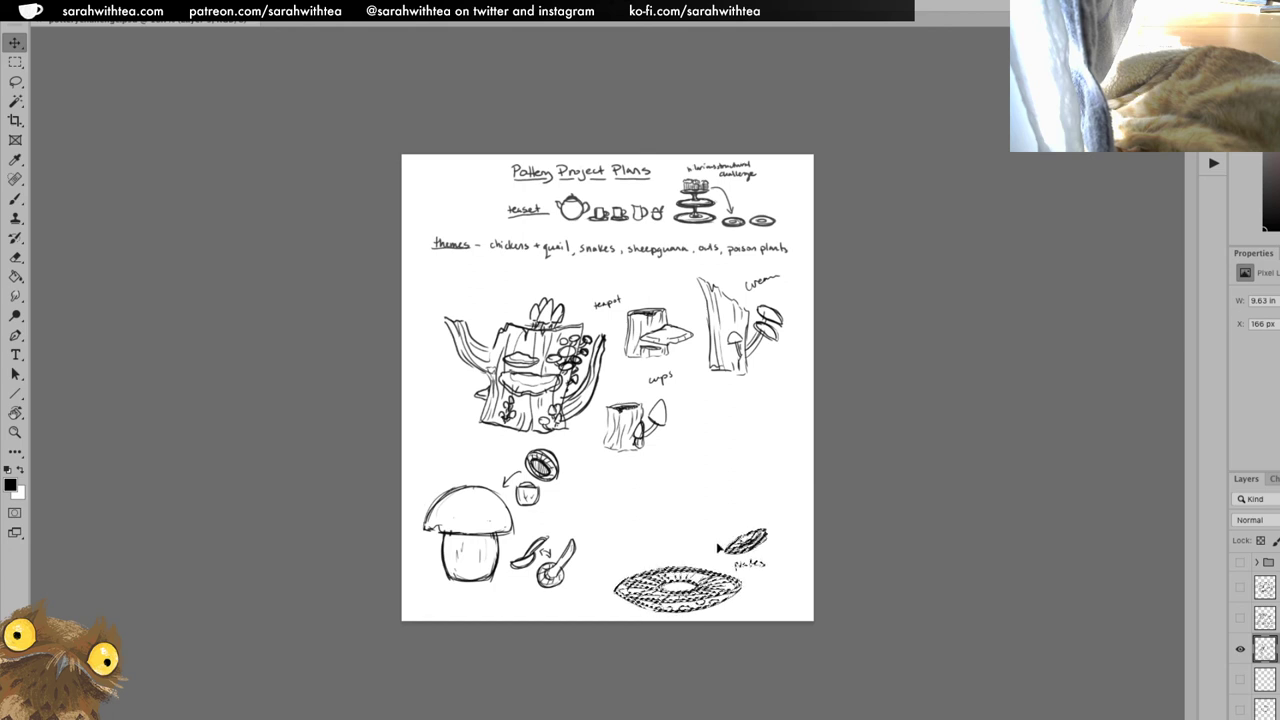
Move the mushroom jar, its detail sketches and the spoons to the page's right side, just above the plates.
{"action": "mouse_move", "coordinate": [580, 456]}
{"action": "left_mouse_down"}
{"action": "mouse_move", "coordinate": [501, 620]}
{"action": "mouse_move", "coordinate": [394, 530]}
{"action": "mouse_move", "coordinate": [505, 444]}
{"action": "mouse_move", "coordinate": [580, 452]}
{"action": "left_mouse_up"}
{"action": "key", "text": "v"}
{"action": "mouse_move", "coordinate": [488, 563]}
{"action": "left_mouse_down"}
{"action": "mouse_move", "coordinate": [728, 520]}
{"action": "mouse_move", "coordinate": [730, 488]}
{"action": "mouse_move", "coordinate": [712, 501]}
{"action": "left_mouse_up"}
{"action": "left_click_drag", "start_coordinate": [727, 457], "coordinate": [728, 461]}
{"action": "key", "text": "ctrl+d"}
Move the teapot and the mushroom-handled stump cup together slightly up and toward the page's left edge.
{"action": "key", "text": "l"}
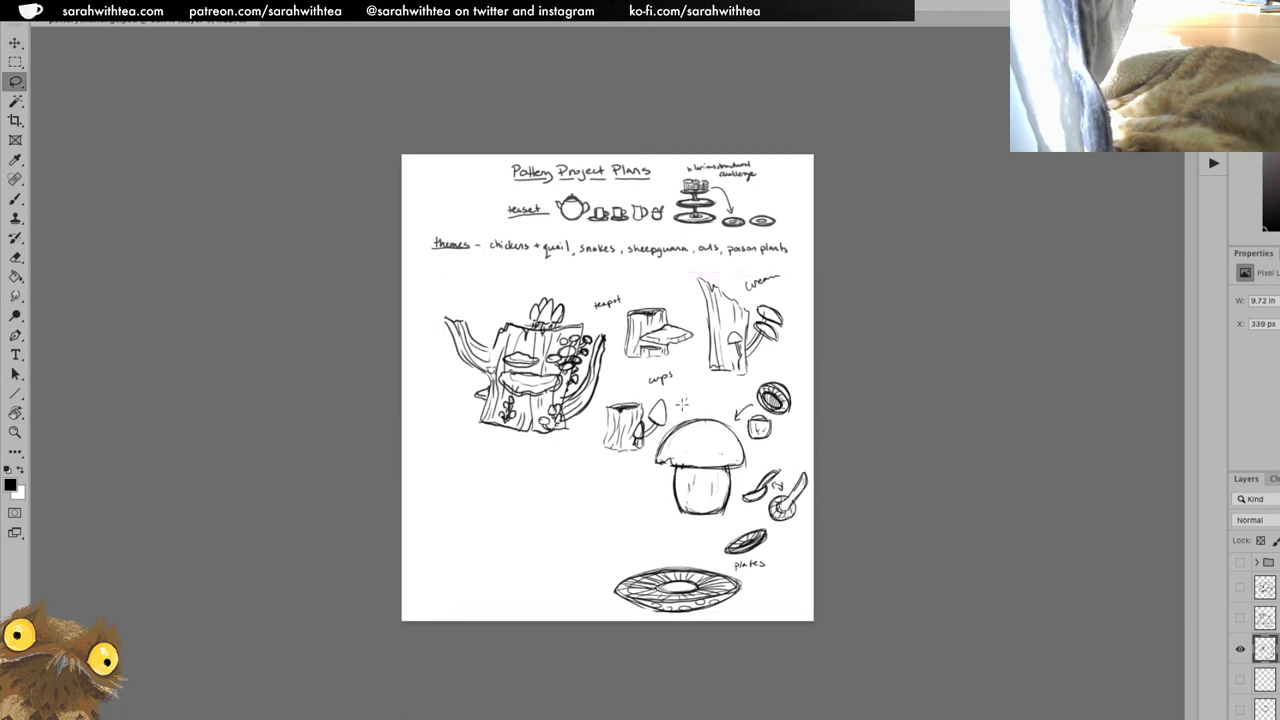
{"action": "mouse_move", "coordinate": [686, 399]}
{"action": "left_mouse_down"}
{"action": "mouse_move", "coordinate": [555, 491]}
{"action": "mouse_move", "coordinate": [500, 279]}
{"action": "mouse_move", "coordinate": [590, 318]}
{"action": "mouse_move", "coordinate": [672, 396]}
{"action": "left_mouse_up"}
{"action": "key", "text": "c"}
{"action": "key", "text": "Escape"}
{"action": "key", "text": "v"}
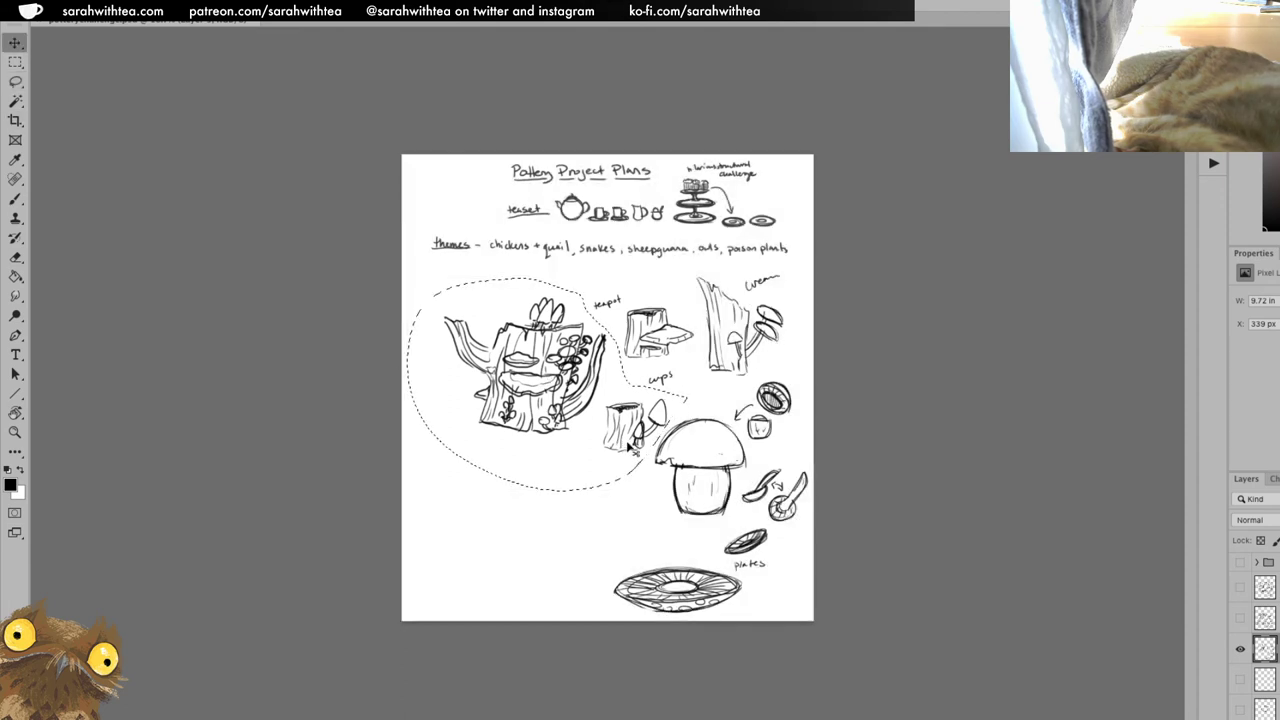
{"action": "left_click_drag", "start_coordinate": [628, 451], "coordinate": [605, 428]}
{"action": "key", "text": "ctrl+d"}
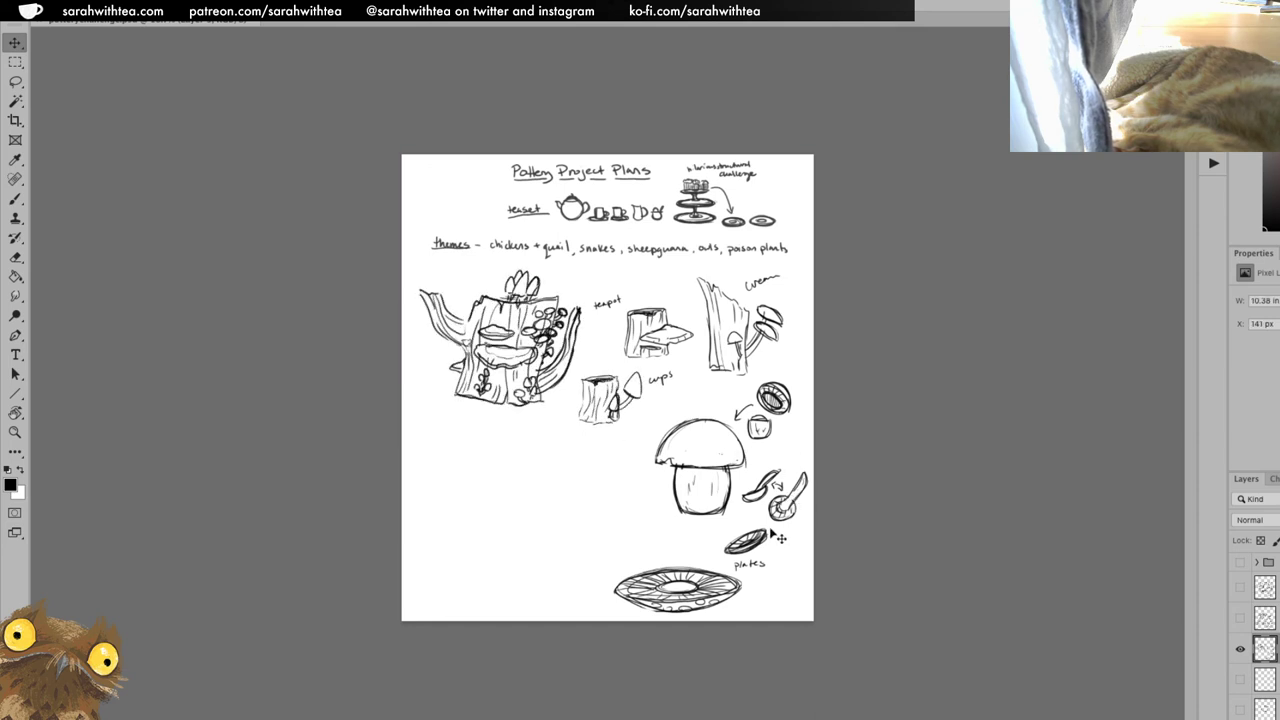
Rough in a tiered stand below the teapot, with three staggered flat oval shelves and light trunk lines.
{"action": "key", "text": "z"}
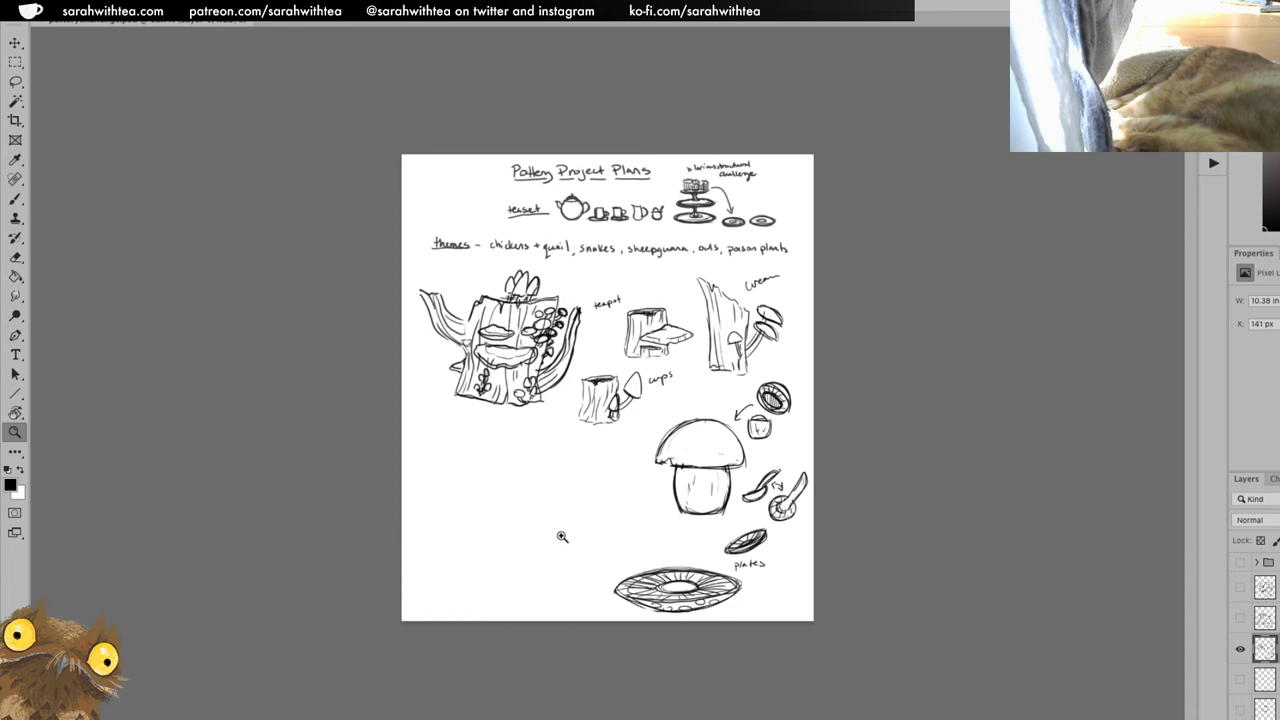
{"action": "key", "text": "ctrl+plus"}
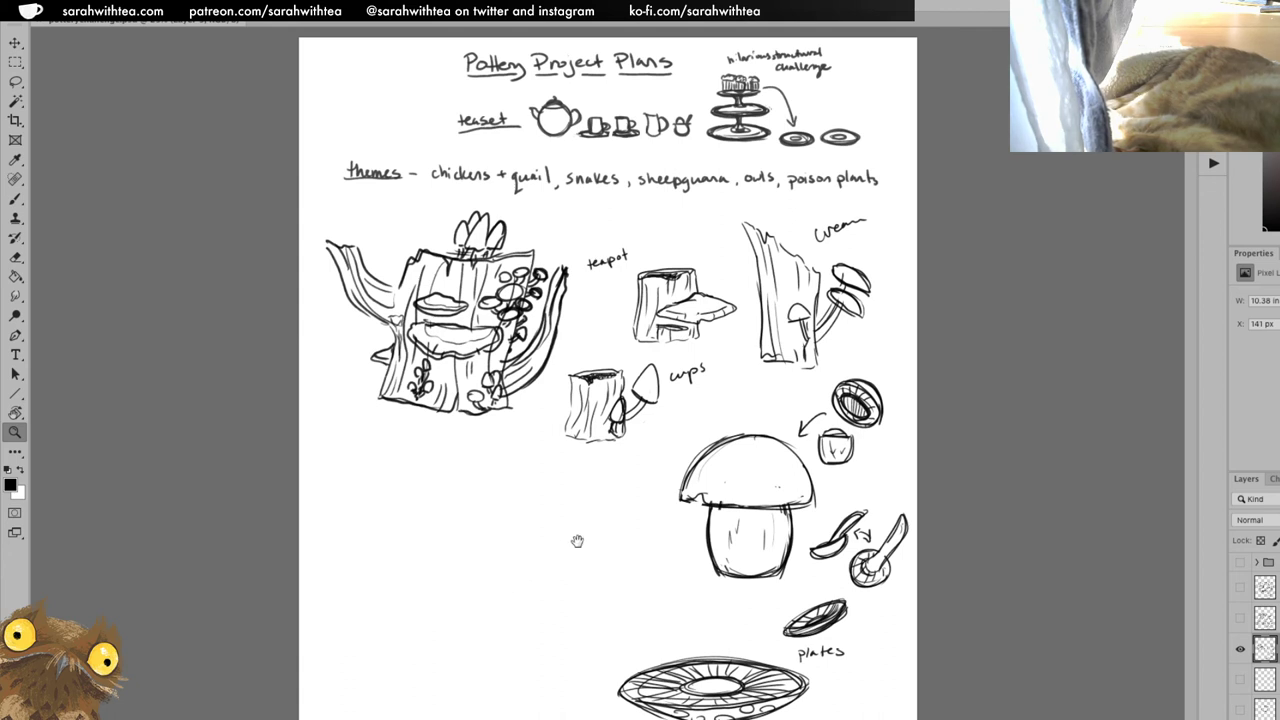
{"action": "key", "text": "b"}
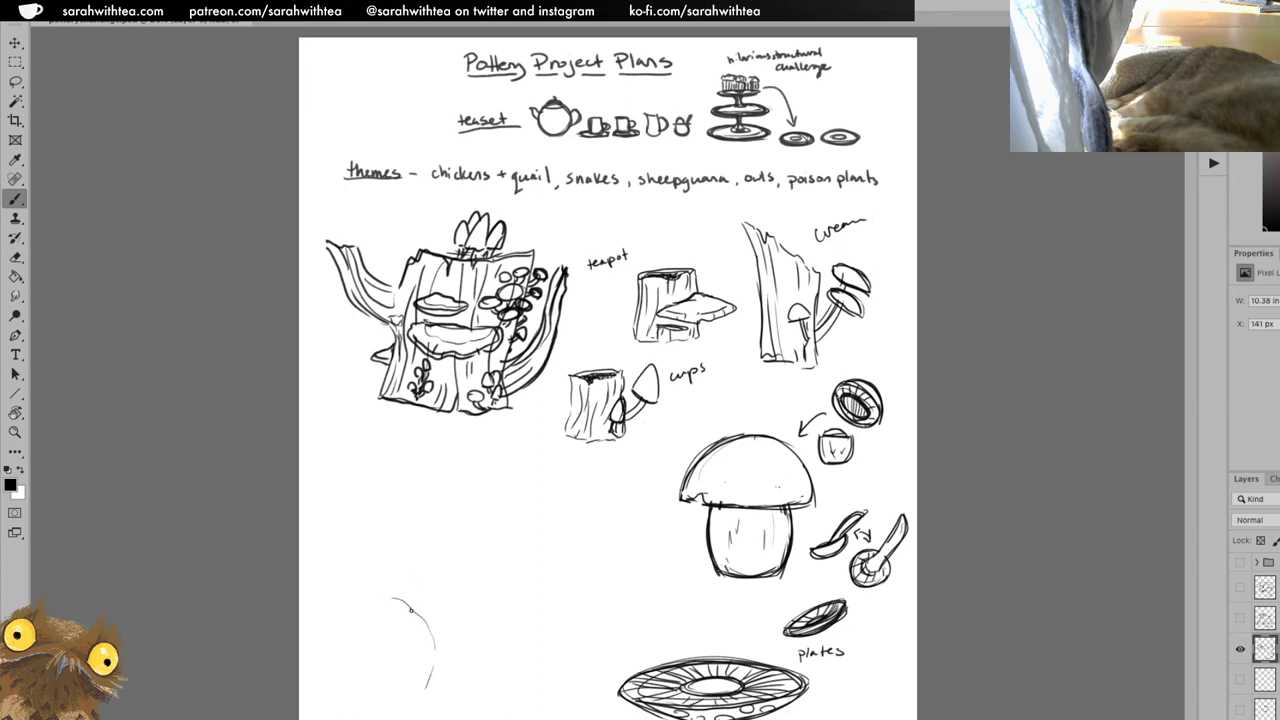
{"action": "mouse_move", "coordinate": [408, 603]}
{"action": "left_mouse_down"}
{"action": "mouse_move", "coordinate": [362, 571]}
{"action": "mouse_move", "coordinate": [343, 578]}
{"action": "mouse_move", "coordinate": [478, 558]}
{"action": "left_mouse_up"}
{"action": "mouse_move", "coordinate": [352, 578]}
{"action": "left_mouse_down"}
{"action": "mouse_move", "coordinate": [450, 597]}
{"action": "mouse_move", "coordinate": [490, 588]}
{"action": "mouse_move", "coordinate": [440, 562]}
{"action": "mouse_move", "coordinate": [492, 563]}
{"action": "mouse_move", "coordinate": [503, 587]}
{"action": "mouse_move", "coordinate": [490, 588]}
{"action": "mouse_move", "coordinate": [463, 530]}
{"action": "mouse_move", "coordinate": [570, 492]}
{"action": "mouse_move", "coordinate": [532, 516]}
{"action": "mouse_move", "coordinate": [628, 500]}
{"action": "mouse_move", "coordinate": [372, 473]}
{"action": "left_mouse_up"}
{"action": "mouse_move", "coordinate": [375, 459]}
{"action": "left_mouse_down"}
{"action": "mouse_move", "coordinate": [353, 466]}
{"action": "mouse_move", "coordinate": [510, 452]}
{"action": "mouse_move", "coordinate": [494, 470]}
{"action": "mouse_move", "coordinate": [360, 477]}
{"action": "mouse_move", "coordinate": [509, 446]}
{"action": "left_mouse_up"}
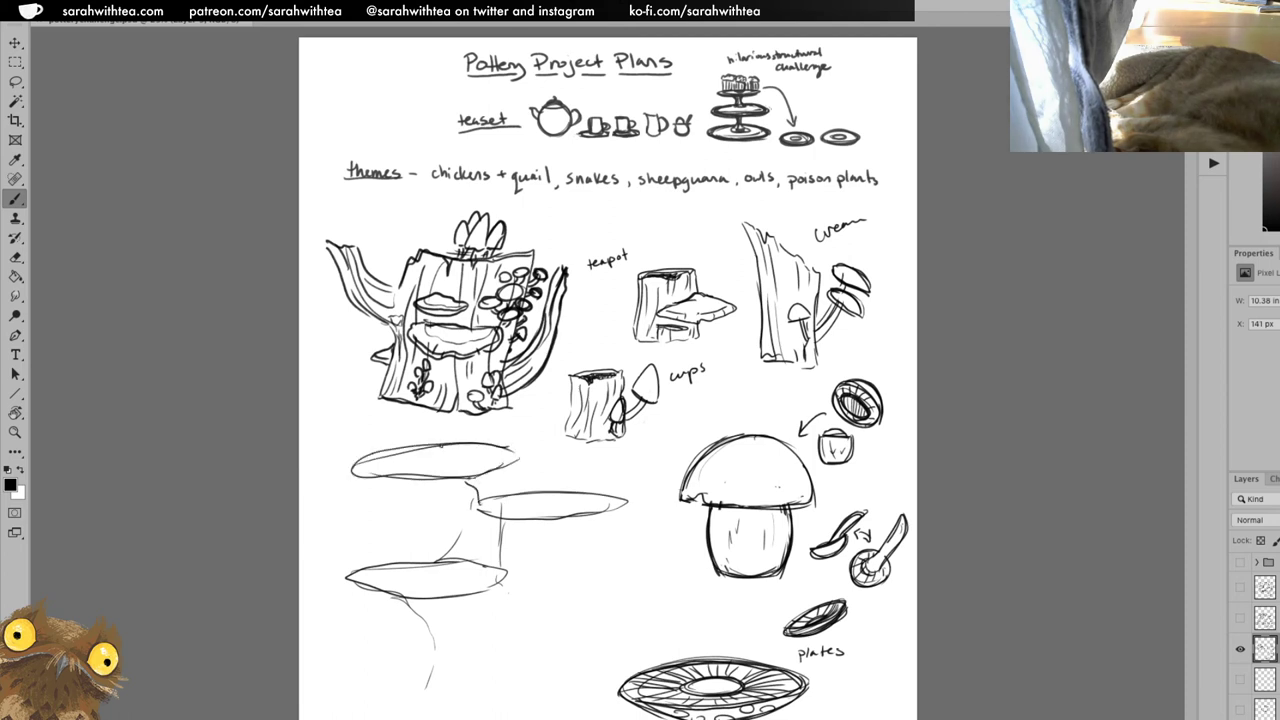
Draw the stand's trunk between the shelves with bark lines and a side twig, and a broken stump top above the upper shelf.
{"action": "mouse_move", "coordinate": [352, 478]}
{"action": "left_mouse_down"}
{"action": "mouse_move", "coordinate": [514, 457]}
{"action": "mouse_move", "coordinate": [500, 567]}
{"action": "mouse_move", "coordinate": [533, 516]}
{"action": "left_mouse_up"}
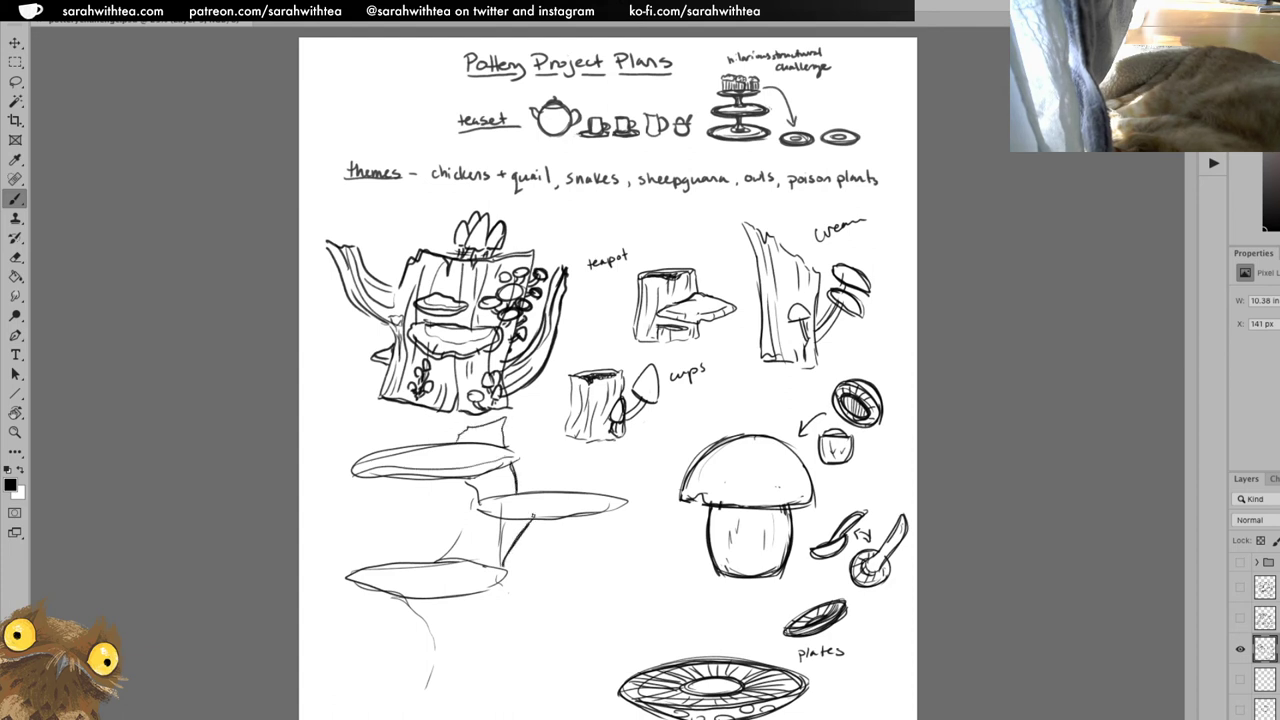
{"action": "left_click_drag", "start_coordinate": [459, 535], "coordinate": [453, 498]}
{"action": "left_click_drag", "start_coordinate": [466, 427], "coordinate": [498, 417]}
{"action": "key", "text": "e"}
{"action": "mouse_move", "coordinate": [466, 426]}
{"action": "left_mouse_down"}
{"action": "mouse_move", "coordinate": [448, 437]}
{"action": "mouse_move", "coordinate": [461, 438]}
{"action": "left_mouse_up"}
{"action": "key", "text": "b"}
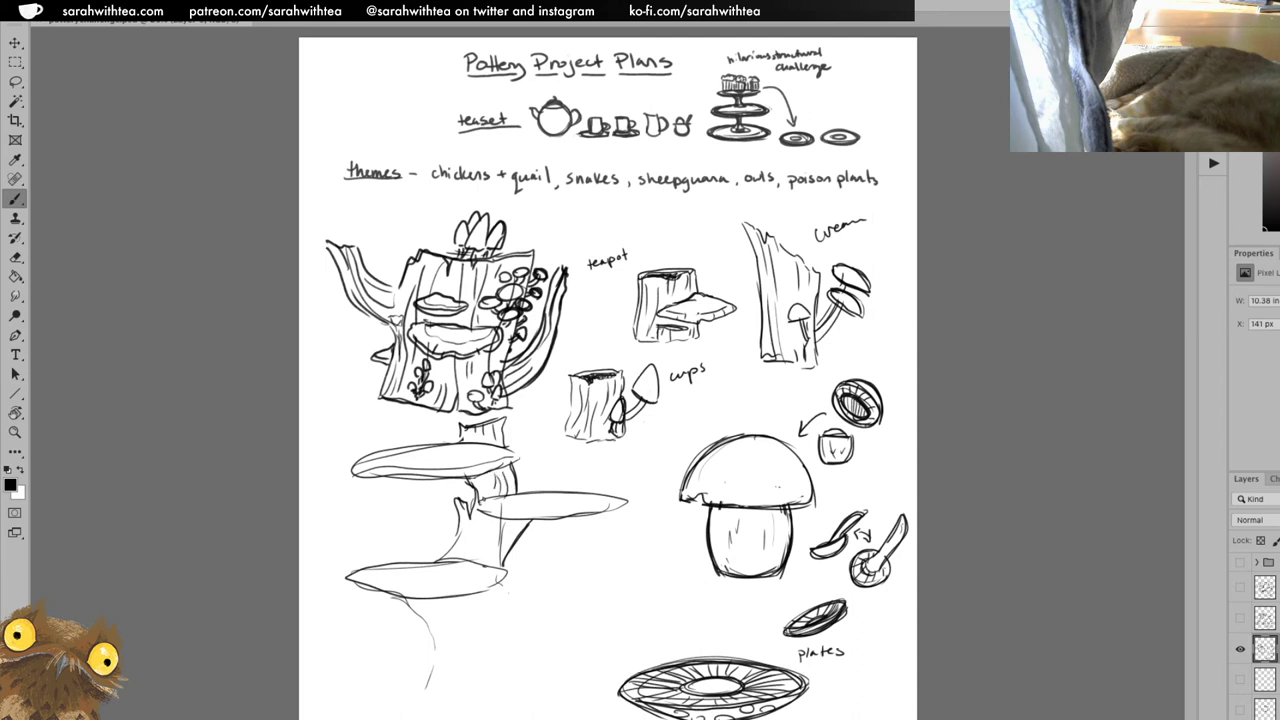
Darken the trunk's edge and redraw the stand's middle shelf as a thick, wavy-edged shelf fungus.
{"action": "mouse_move", "coordinate": [496, 555]}
{"action": "left_mouse_down"}
{"action": "mouse_move", "coordinate": [531, 501]}
{"action": "mouse_move", "coordinate": [487, 503]}
{"action": "mouse_move", "coordinate": [556, 490]}
{"action": "left_mouse_up"}
{"action": "mouse_move", "coordinate": [478, 508]}
{"action": "left_mouse_down"}
{"action": "mouse_move", "coordinate": [558, 520]}
{"action": "mouse_move", "coordinate": [626, 501]}
{"action": "mouse_move", "coordinate": [600, 513]}
{"action": "mouse_move", "coordinate": [547, 511]}
{"action": "mouse_move", "coordinate": [525, 492]}
{"action": "mouse_move", "coordinate": [500, 500]}
{"action": "left_mouse_up"}
{"action": "key", "text": "e"}
{"action": "key", "text": "b"}
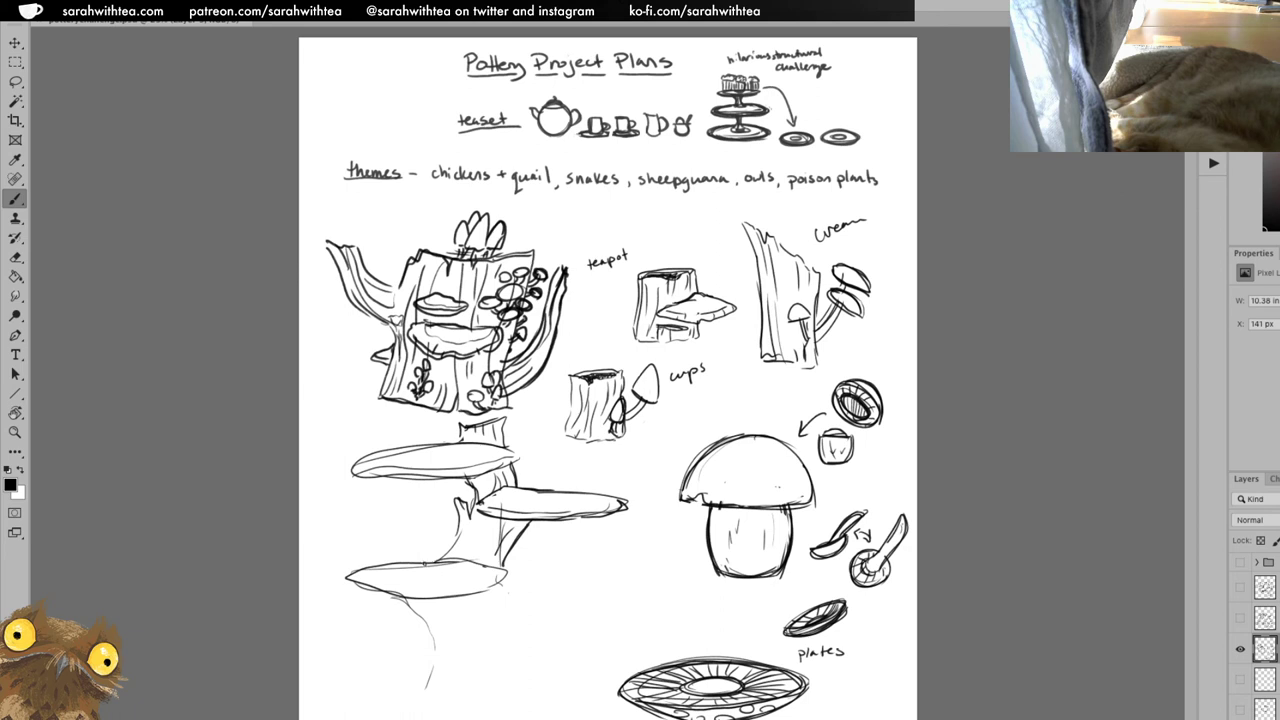
Redraw the stand's lowest shelf as a darker shelf fungus with an uneven rim and edge lines.
{"action": "mouse_move", "coordinate": [410, 560]}
{"action": "left_mouse_down"}
{"action": "mouse_move", "coordinate": [472, 554]}
{"action": "mouse_move", "coordinate": [506, 572]}
{"action": "mouse_move", "coordinate": [446, 556]}
{"action": "mouse_move", "coordinate": [350, 576]}
{"action": "mouse_move", "coordinate": [380, 594]}
{"action": "left_mouse_up"}
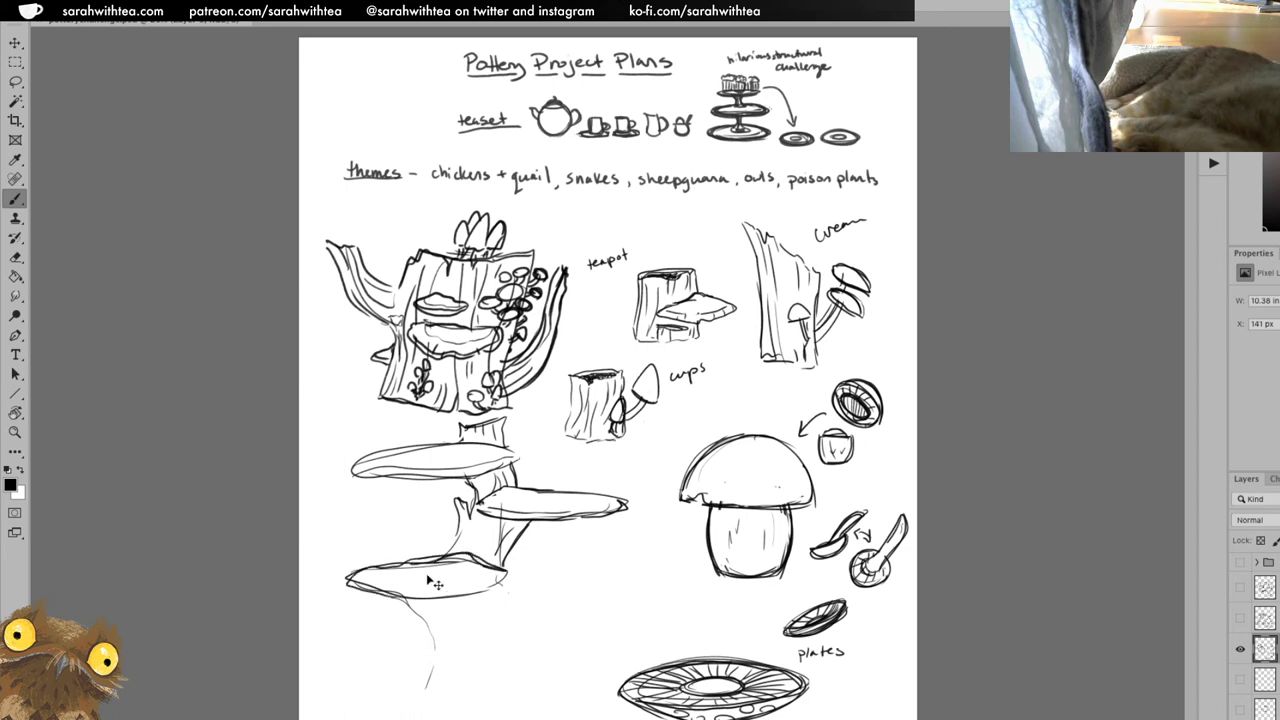
{"action": "key", "text": "ctrl+z"}
{"action": "mouse_move", "coordinate": [514, 574]}
{"action": "left_mouse_down"}
{"action": "mouse_move", "coordinate": [507, 589]}
{"action": "mouse_move", "coordinate": [362, 598]}
{"action": "mouse_move", "coordinate": [375, 563]}
{"action": "mouse_move", "coordinate": [416, 556]}
{"action": "mouse_move", "coordinate": [392, 574]}
{"action": "mouse_move", "coordinate": [496, 583]}
{"action": "left_mouse_up"}
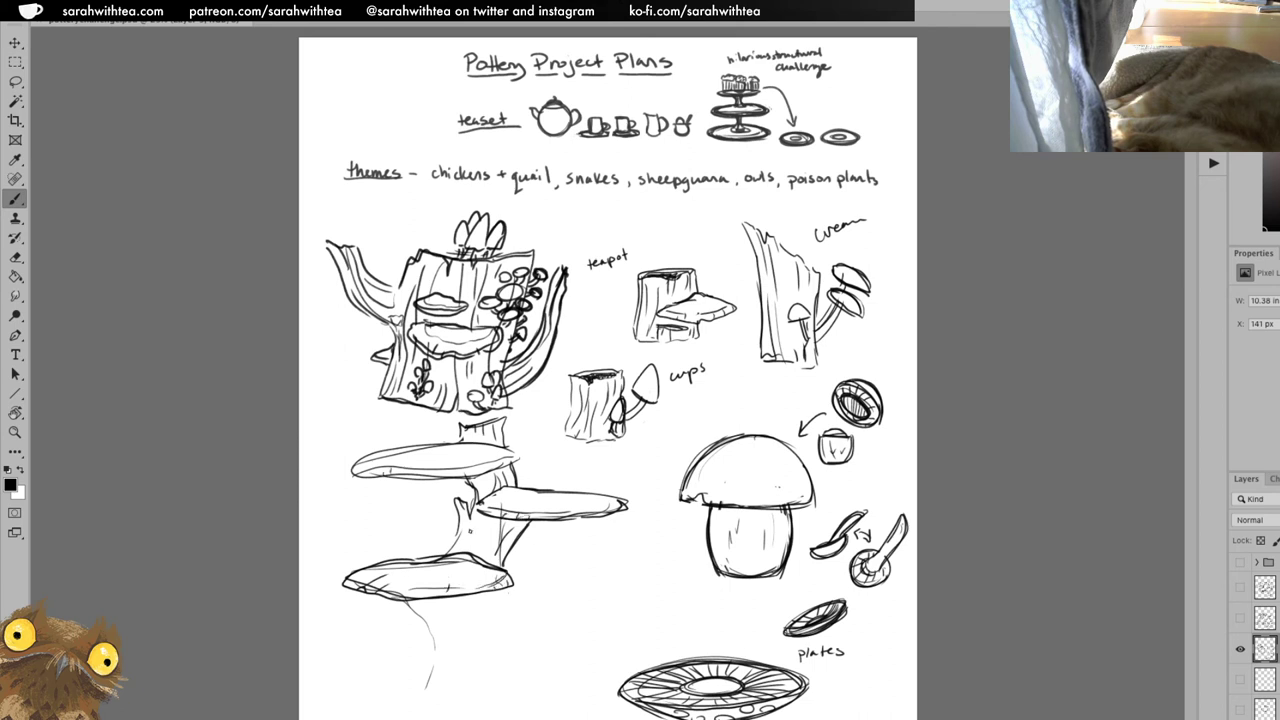
Draw the stand's flared trunk base below the lowest shelf, with a broken side twig, spreading root edges and bark lines.
{"action": "mouse_move", "coordinate": [460, 522]}
{"action": "left_mouse_down"}
{"action": "mouse_move", "coordinate": [446, 554]}
{"action": "mouse_move", "coordinate": [478, 554]}
{"action": "left_mouse_up"}
{"action": "mouse_move", "coordinate": [497, 593]}
{"action": "left_mouse_down"}
{"action": "mouse_move", "coordinate": [493, 645]}
{"action": "mouse_move", "coordinate": [512, 694]}
{"action": "left_mouse_up"}
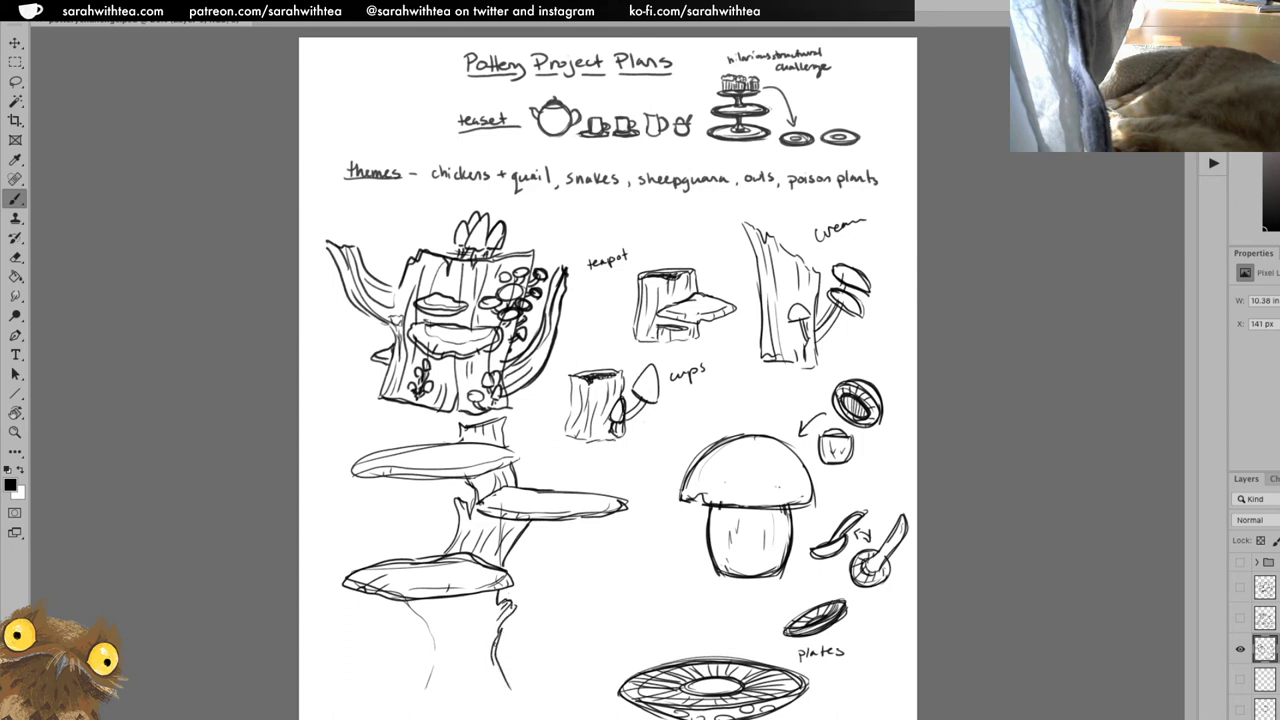
{"action": "left_click_drag", "start_coordinate": [496, 646], "coordinate": [520, 680]}
{"action": "key", "text": "ctrl+z"}
{"action": "left_click_drag", "start_coordinate": [500, 638], "coordinate": [528, 688]}
{"action": "left_click_drag", "start_coordinate": [500, 644], "coordinate": [535, 695]}
{"action": "left_click_drag", "start_coordinate": [429, 610], "coordinate": [420, 686]}
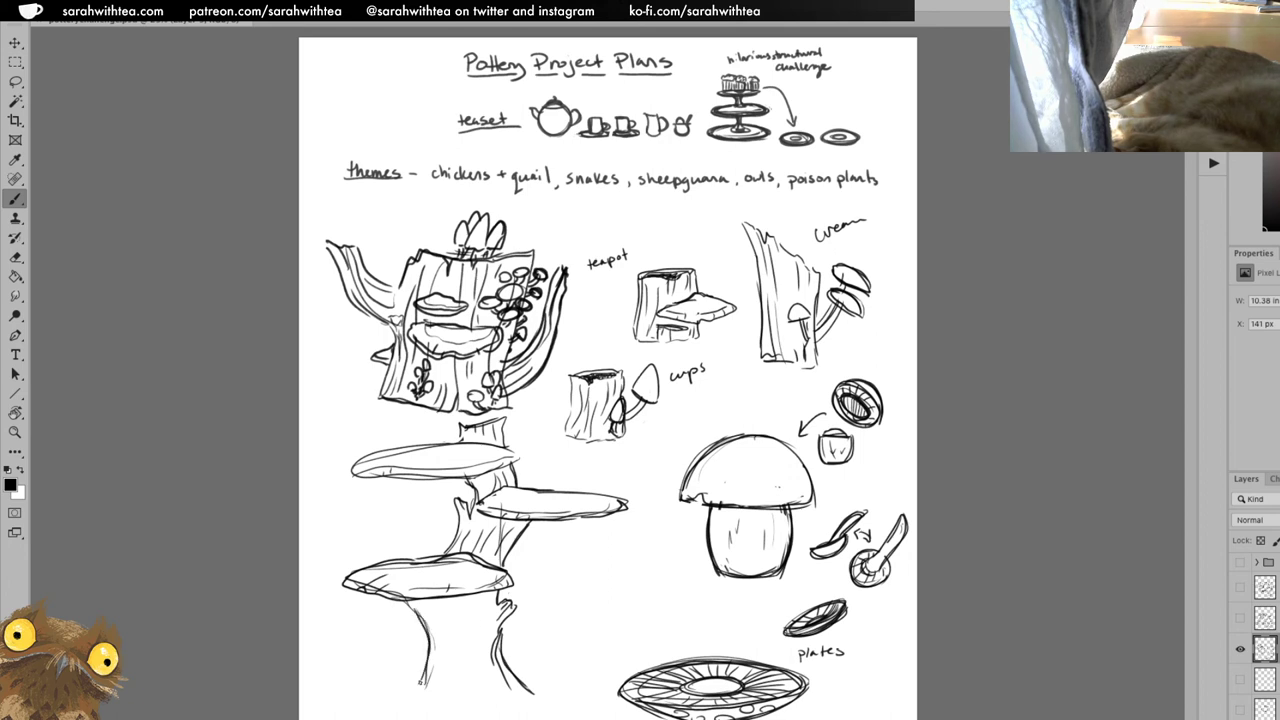
{"action": "mouse_move", "coordinate": [436, 598]}
{"action": "left_mouse_down"}
{"action": "mouse_move", "coordinate": [460, 606]}
{"action": "mouse_move", "coordinate": [460, 660]}
{"action": "left_mouse_up"}
{"action": "left_click_drag", "start_coordinate": [480, 604], "coordinate": [472, 674]}
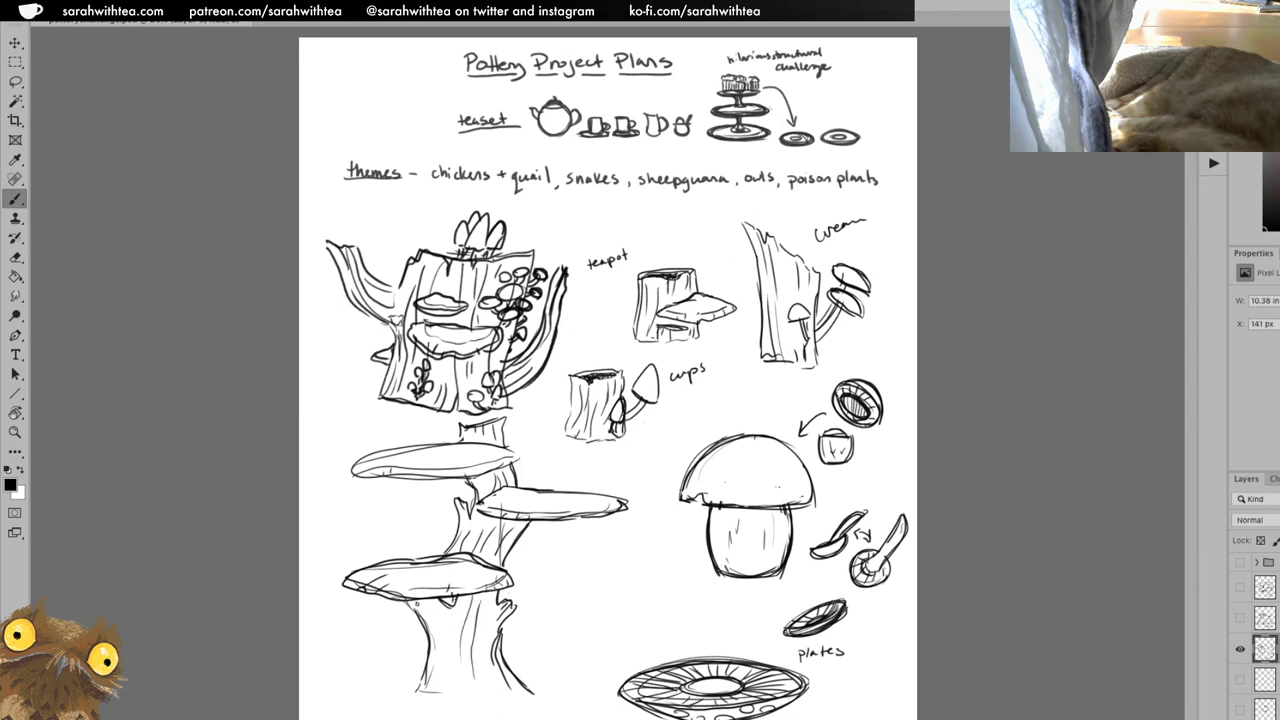
{"action": "left_click_drag", "start_coordinate": [434, 606], "coordinate": [430, 612]}
Clean up and redraw the trunk's edges between the stand's middle and lowest shelves.
{"action": "key", "text": "e"}
{"action": "left_click_drag", "start_coordinate": [448, 534], "coordinate": [450, 552]}
{"action": "key", "text": "b"}
{"action": "left_click_drag", "start_coordinate": [520, 528], "coordinate": [504, 570]}
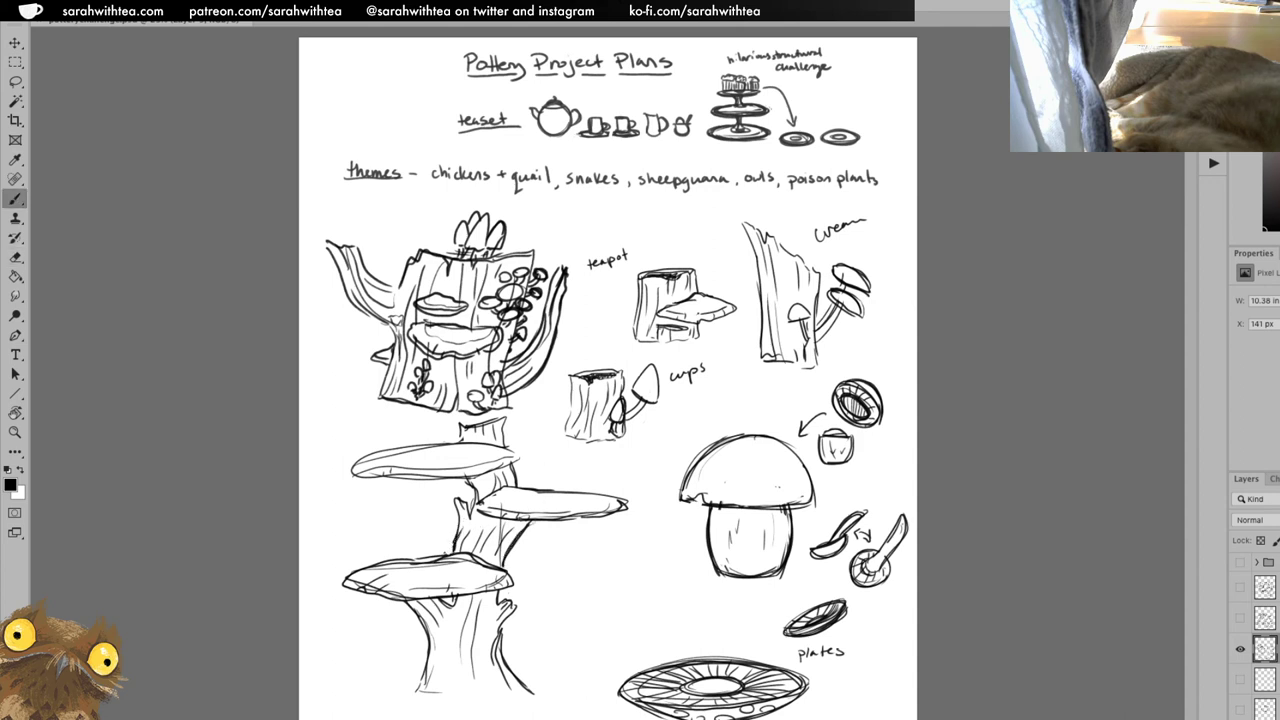
Add small mushroom clusters and a ground line to the stand's trunk base, and short edge lines to the upper shelf.
{"action": "mouse_move", "coordinate": [489, 645]}
{"action": "left_mouse_down"}
{"action": "mouse_move", "coordinate": [487, 687]}
{"action": "mouse_move", "coordinate": [533, 694]}
{"action": "mouse_move", "coordinate": [442, 688]}
{"action": "mouse_move", "coordinate": [478, 691]}
{"action": "mouse_move", "coordinate": [467, 640]}
{"action": "mouse_move", "coordinate": [449, 644]}
{"action": "mouse_move", "coordinate": [458, 670]}
{"action": "left_mouse_up"}
{"action": "key", "text": "e"}
{"action": "key", "text": "b"}
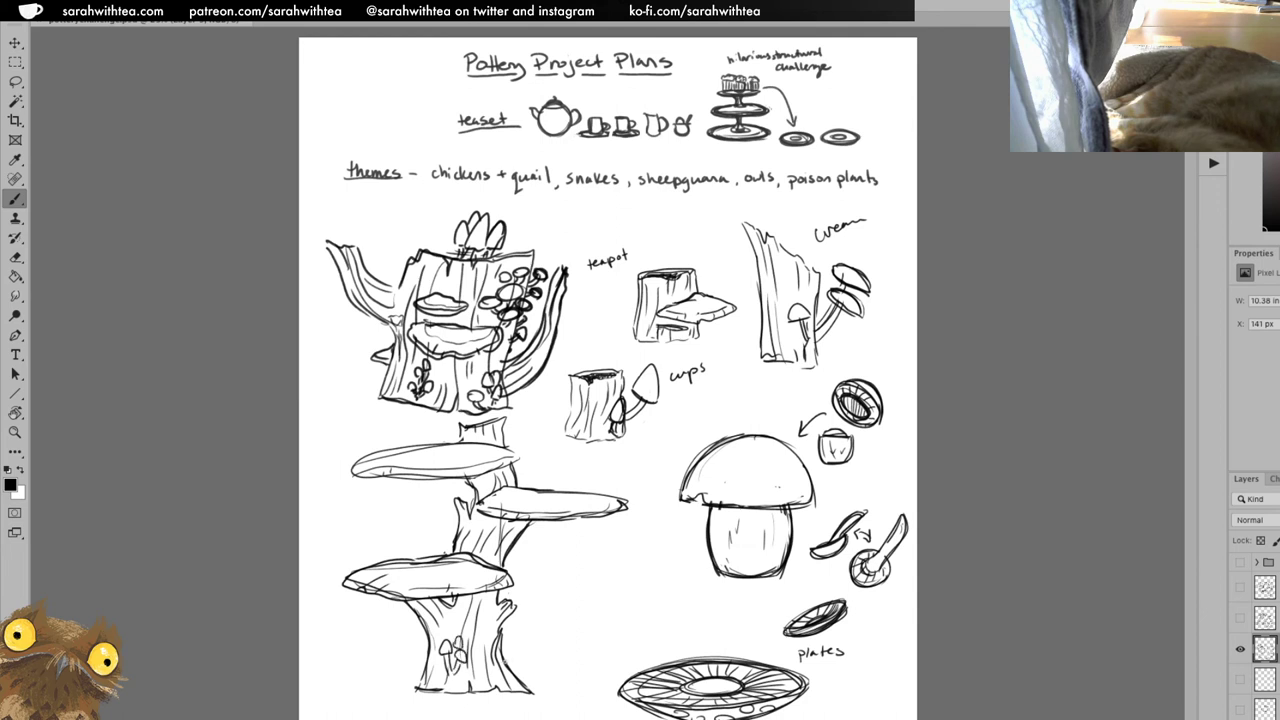
{"action": "mouse_move", "coordinate": [506, 658]}
{"action": "left_mouse_down"}
{"action": "mouse_move", "coordinate": [516, 650]}
{"action": "mouse_move", "coordinate": [520, 679]}
{"action": "left_mouse_up"}
{"action": "mouse_move", "coordinate": [515, 659]}
{"action": "left_mouse_down"}
{"action": "mouse_move", "coordinate": [527, 677]}
{"action": "mouse_move", "coordinate": [507, 663]}
{"action": "left_mouse_up"}
{"action": "mouse_move", "coordinate": [478, 618]}
{"action": "left_mouse_down"}
{"action": "mouse_move", "coordinate": [488, 632]}
{"action": "mouse_move", "coordinate": [486, 604]}
{"action": "mouse_move", "coordinate": [486, 618]}
{"action": "left_mouse_up"}
{"action": "left_click_drag", "start_coordinate": [486, 454], "coordinate": [500, 458]}
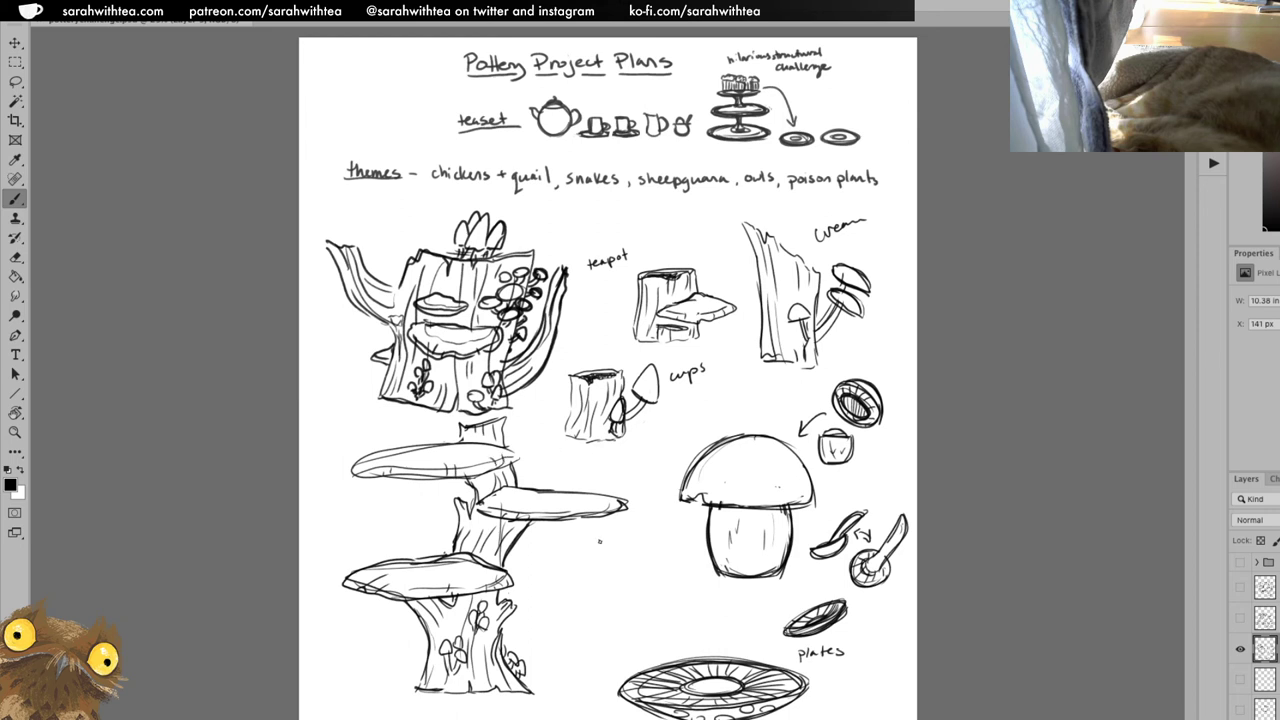
Select the whole tiered stand and move it slightly down and left, away from the teapot.
{"action": "key", "text": "l"}
{"action": "mouse_move", "coordinate": [563, 591]}
{"action": "left_mouse_down"}
{"action": "mouse_move", "coordinate": [562, 675]}
{"action": "mouse_move", "coordinate": [313, 610]}
{"action": "mouse_move", "coordinate": [341, 462]}
{"action": "mouse_move", "coordinate": [446, 418]}
{"action": "mouse_move", "coordinate": [513, 413]}
{"action": "mouse_move", "coordinate": [567, 457]}
{"action": "mouse_move", "coordinate": [649, 493]}
{"action": "mouse_move", "coordinate": [620, 548]}
{"action": "mouse_move", "coordinate": [560, 590]}
{"action": "left_mouse_up"}
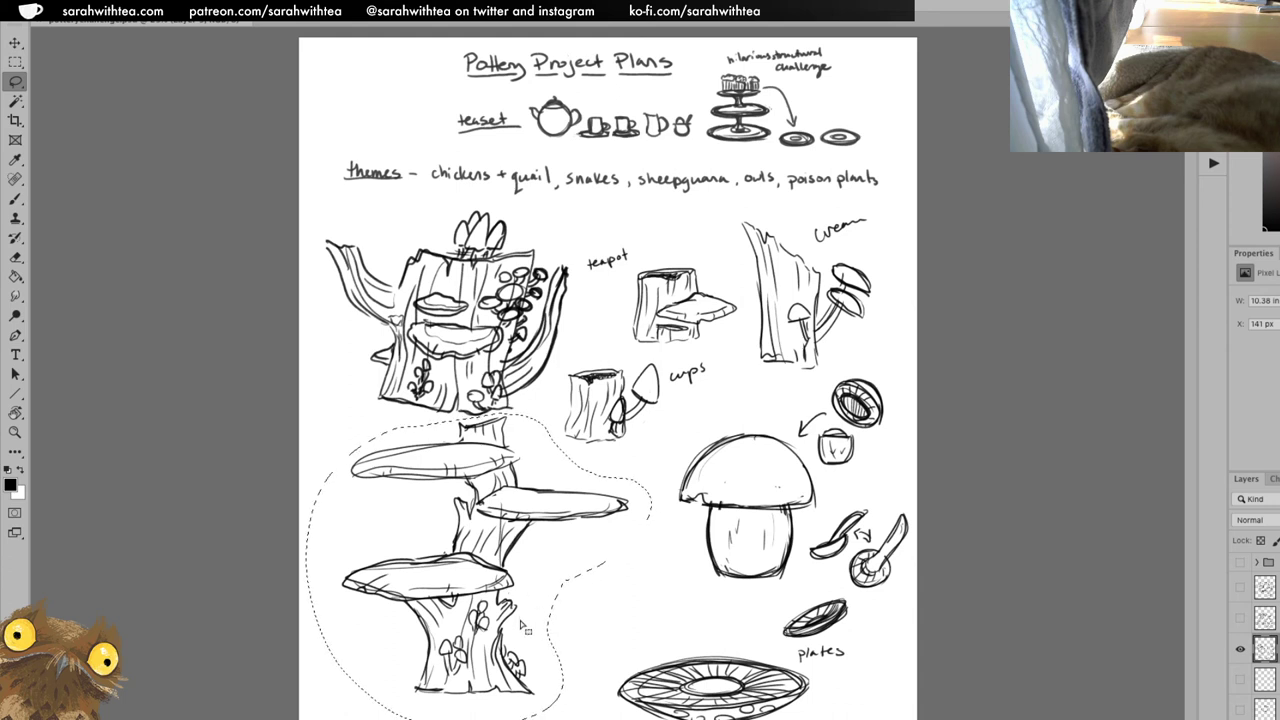
{"action": "key", "text": "v"}
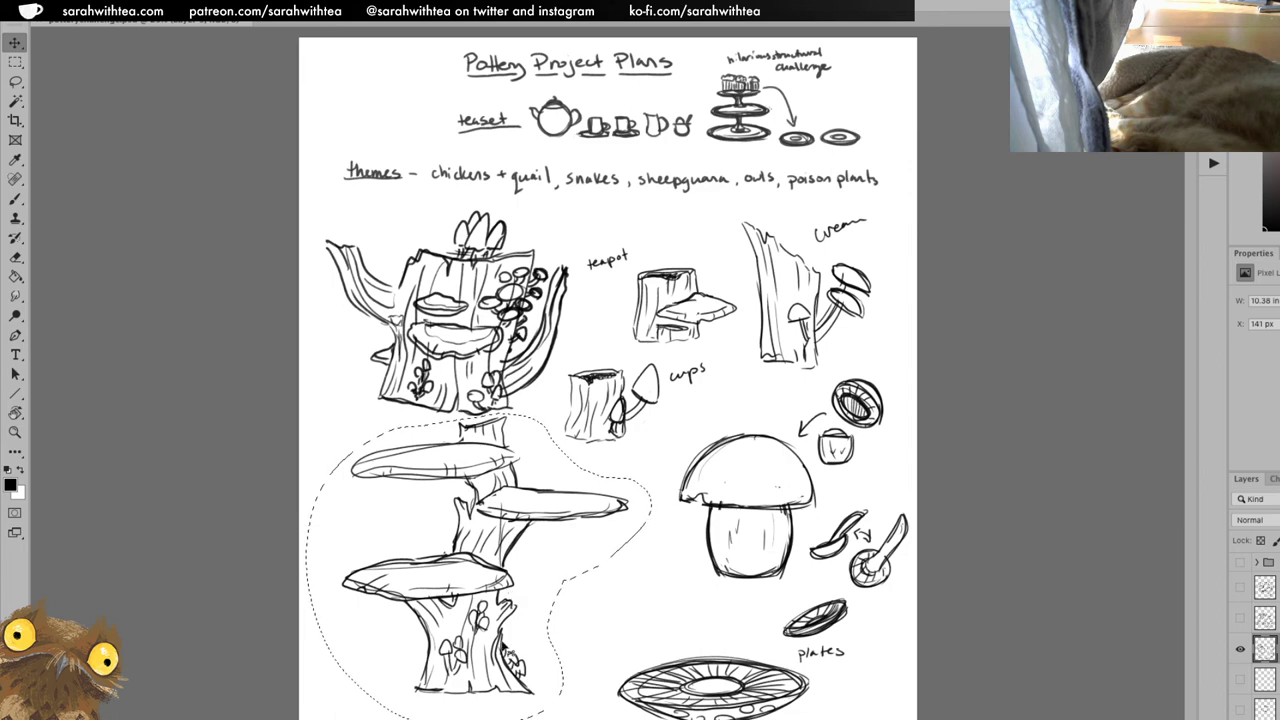
{"action": "left_click_drag", "start_coordinate": [517, 637], "coordinate": [501, 650]}
{"action": "key", "text": "ctrl+d"}
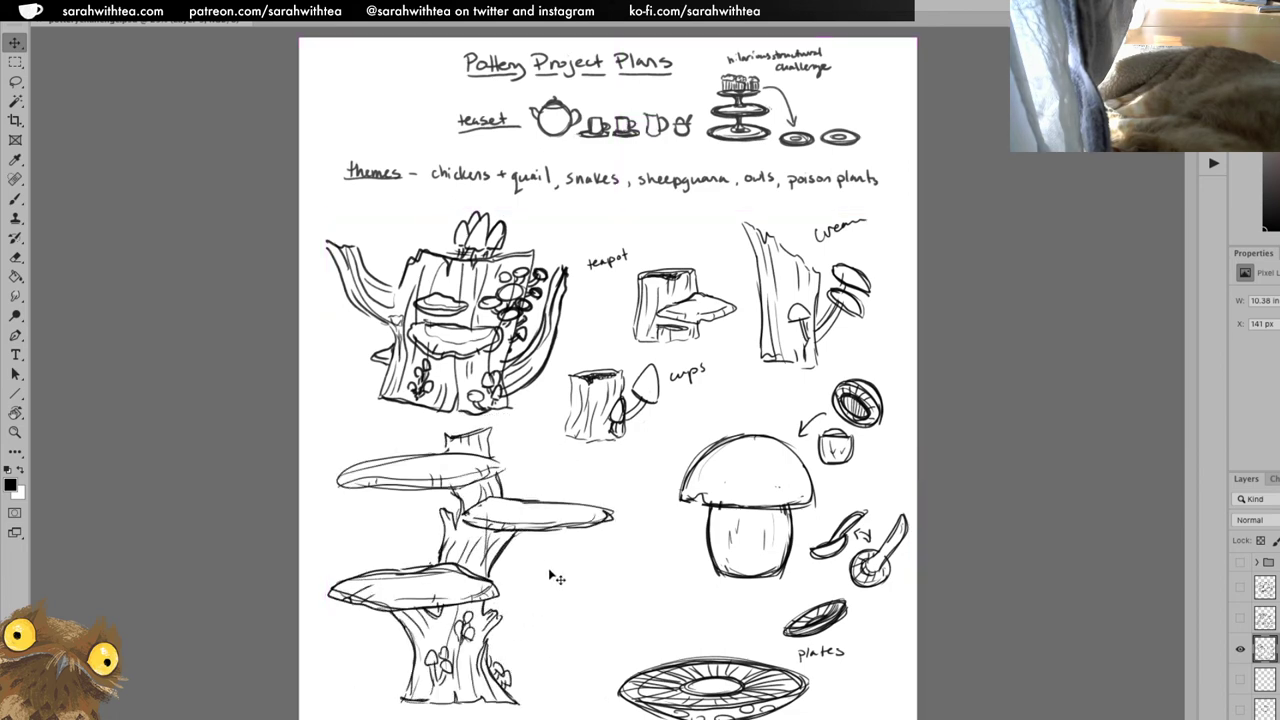
Erase stray lines on the stand's upper shelf and draw a small mushroom cluster beside the twig above the lowest shelf.
{"action": "key", "text": "b"}
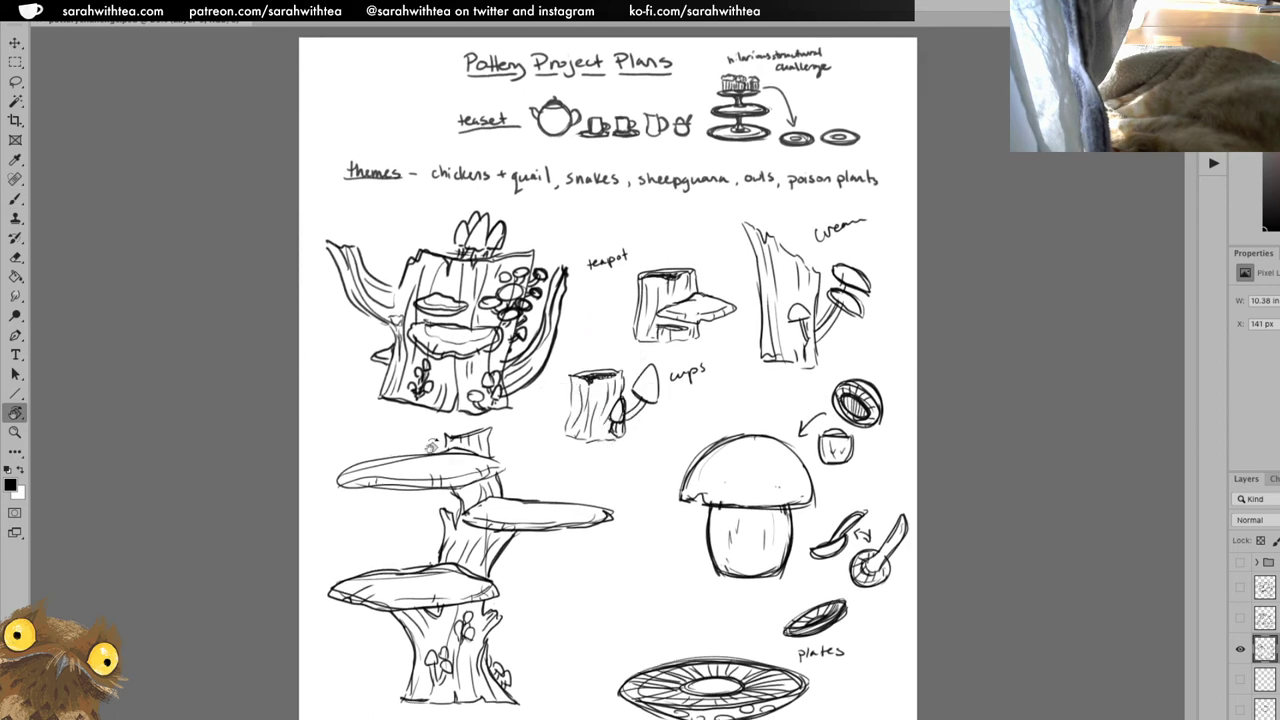
{"action": "key", "text": "e"}
{"action": "mouse_move", "coordinate": [348, 474]}
{"action": "left_mouse_down"}
{"action": "mouse_move", "coordinate": [498, 459]}
{"action": "mouse_move", "coordinate": [506, 442]}
{"action": "left_mouse_up"}
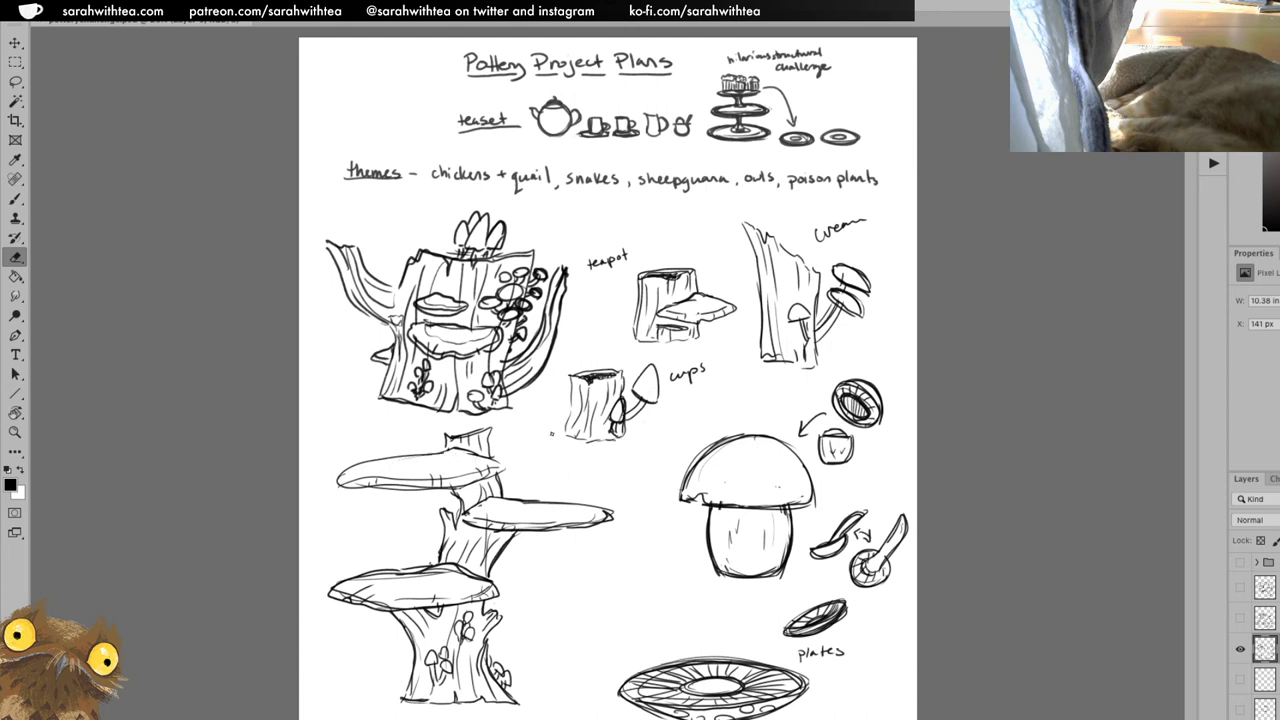
{"action": "key", "text": "b"}
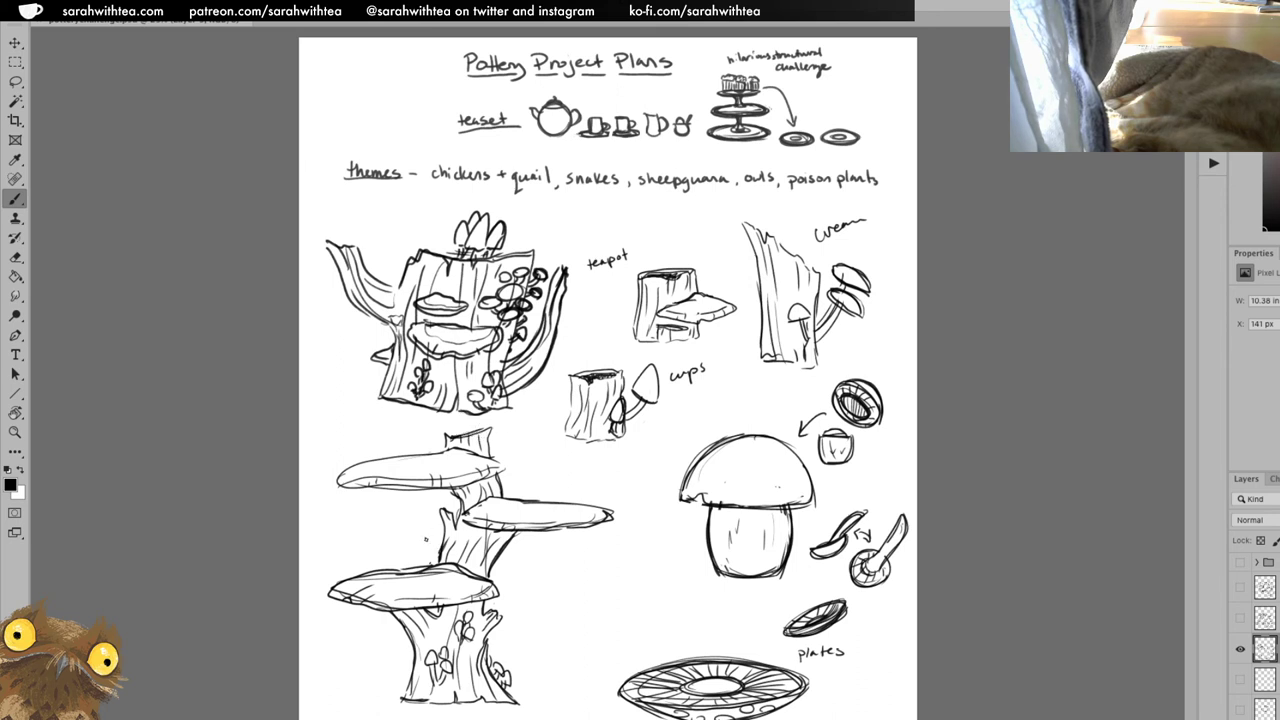
{"action": "mouse_move", "coordinate": [425, 538]}
{"action": "left_mouse_down"}
{"action": "mouse_move", "coordinate": [440, 530]}
{"action": "mouse_move", "coordinate": [440, 552]}
{"action": "left_mouse_up"}
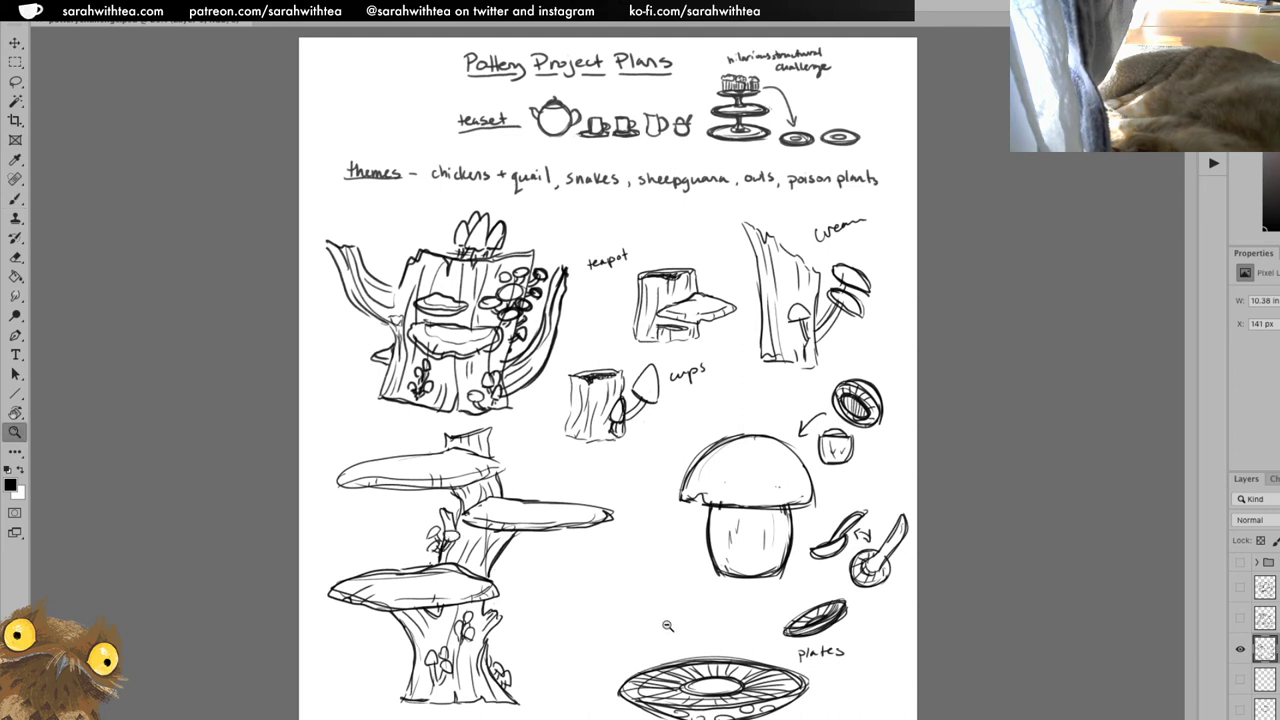
Touch up the surfaces of the stand's lowest and upper shelves with light contour lines.
{"action": "key", "text": "e"}
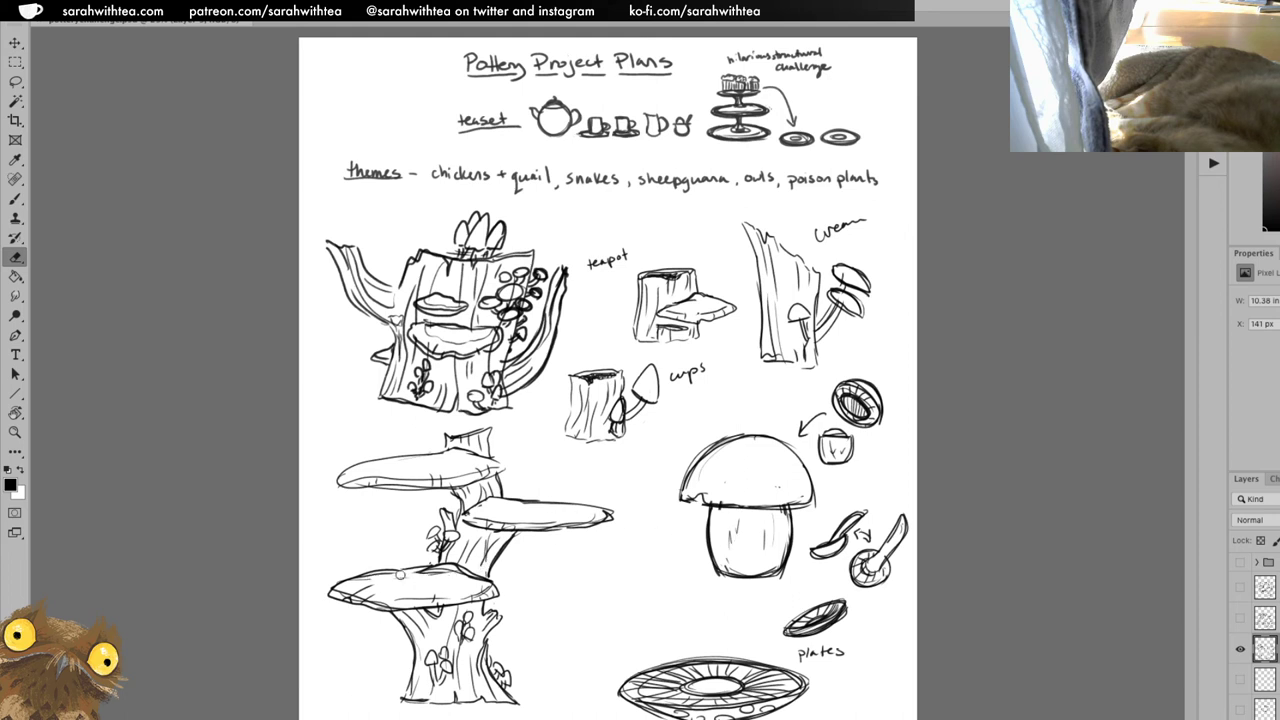
{"action": "key", "text": "b"}
{"action": "mouse_move", "coordinate": [354, 580]}
{"action": "left_mouse_down"}
{"action": "mouse_move", "coordinate": [432, 572]}
{"action": "mouse_move", "coordinate": [419, 578]}
{"action": "left_mouse_up"}
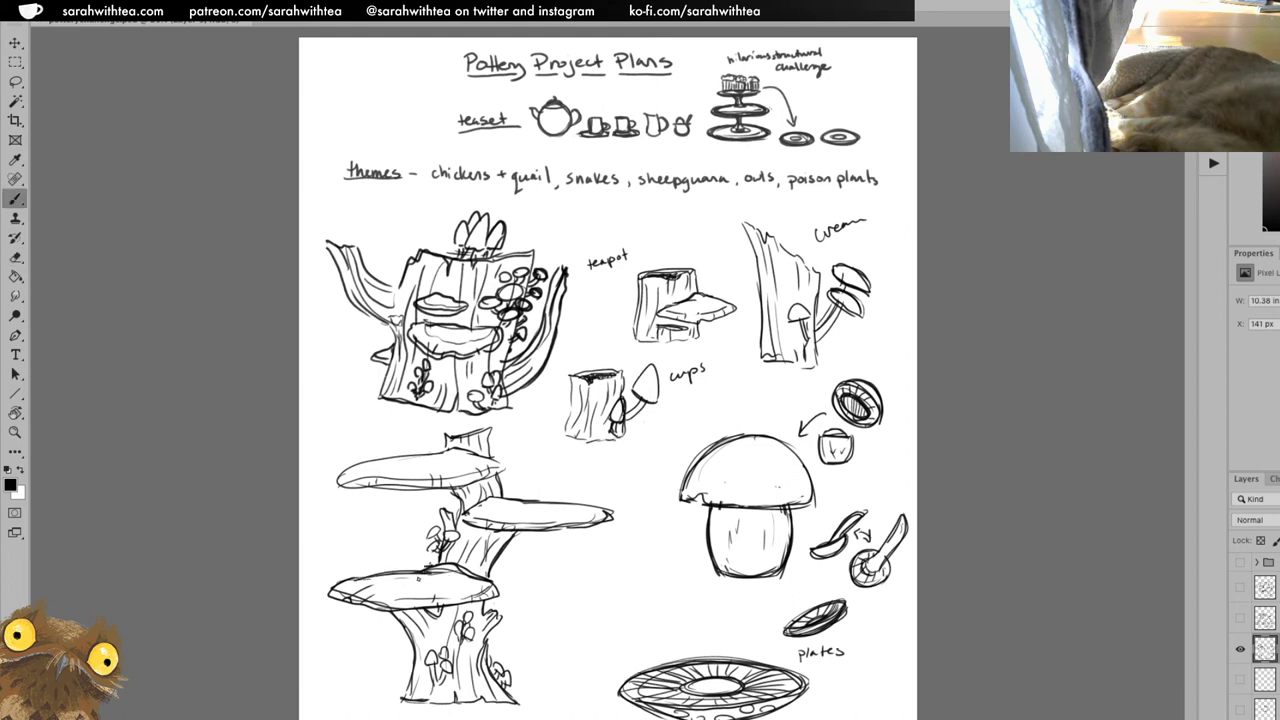
{"action": "left_click_drag", "start_coordinate": [472, 508], "coordinate": [526, 502]}
{"action": "key", "text": "ctrl+z"}
{"action": "left_click_drag", "start_coordinate": [440, 457], "coordinate": [460, 449]}
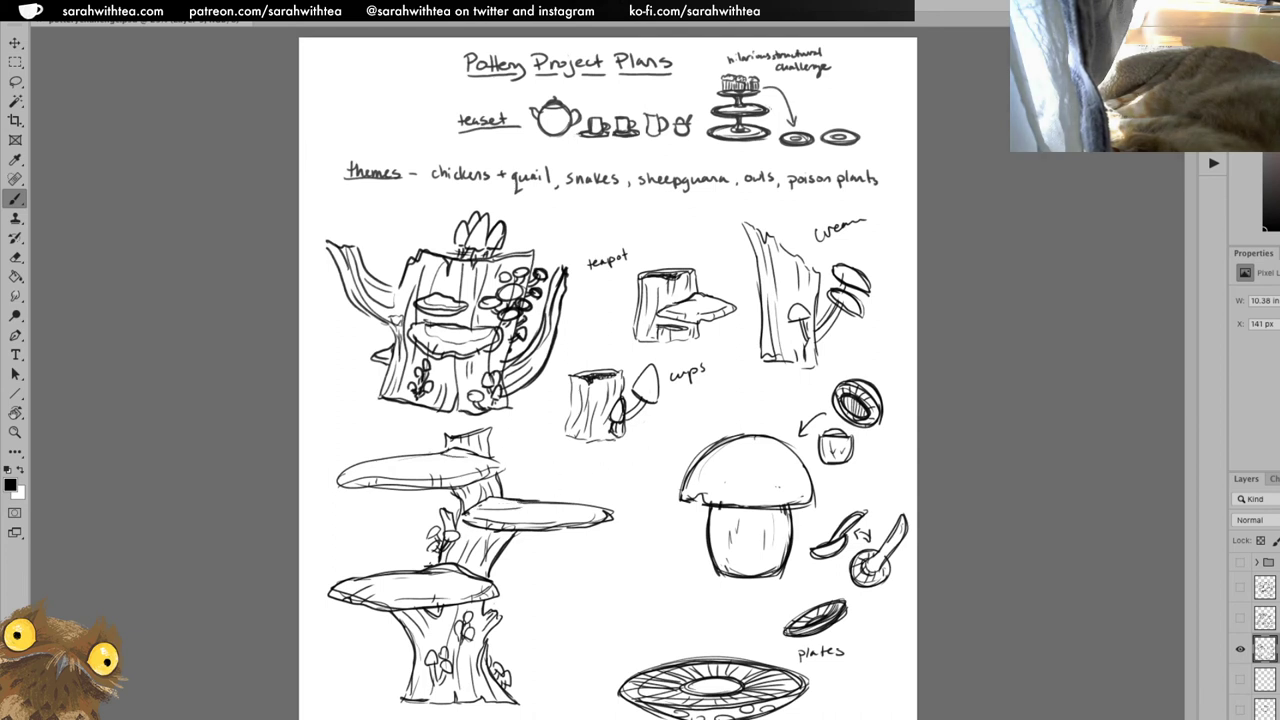
On a new layer, use an orange brush to sketch round macarons on the stand's middle shelf and three cupcakes on the upper shelf.
{"action": "key", "text": "ctrl+shift+alt+n"}
{"action": "left_click", "coordinate": [18, 483]}
{"action": "left_click", "coordinate": [928, 446]}
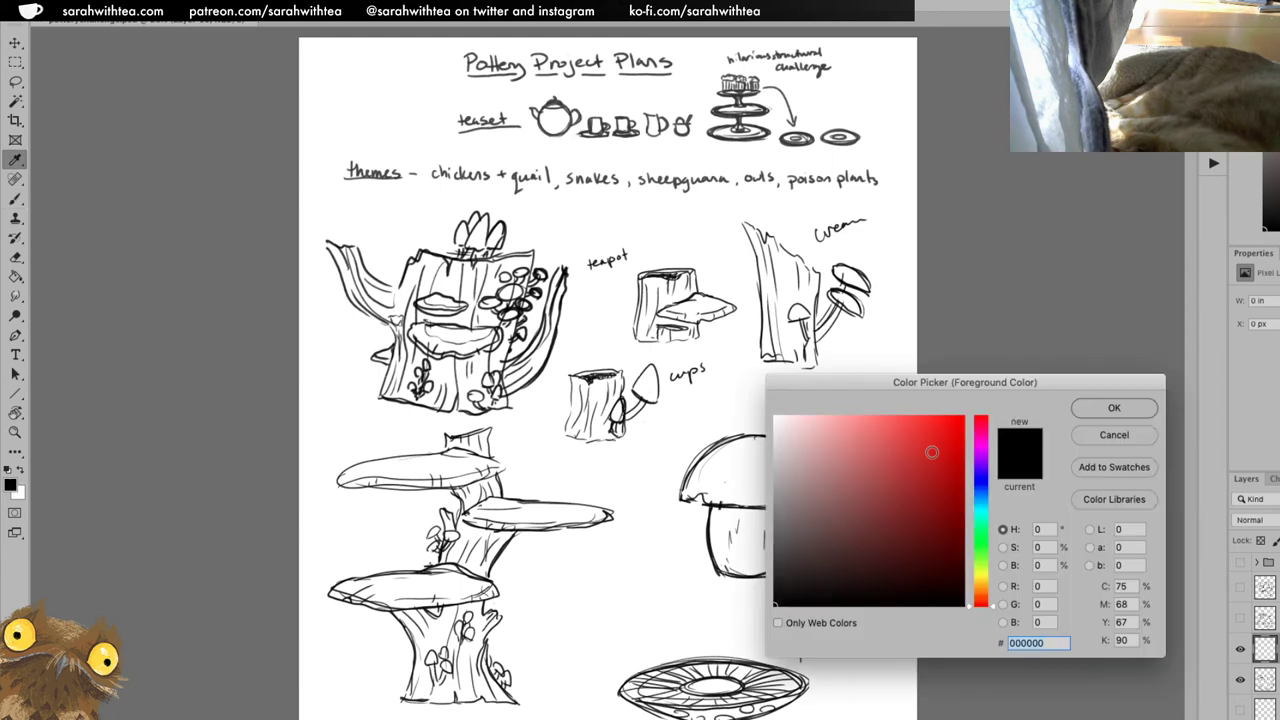
{"action": "left_click_drag", "start_coordinate": [980, 597], "coordinate": [980, 588]}
{"action": "left_click", "coordinate": [1114, 407]}
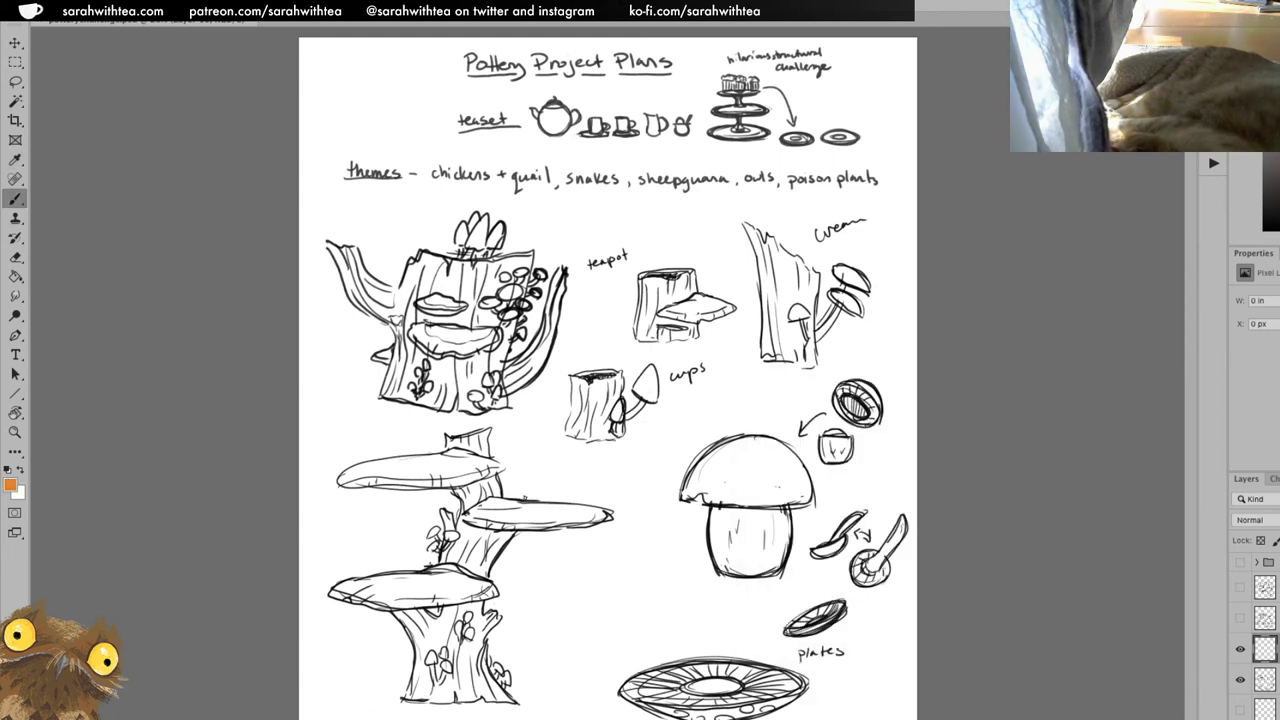
{"action": "mouse_move", "coordinate": [558, 490]}
{"action": "left_mouse_down"}
{"action": "mouse_move", "coordinate": [567, 498]}
{"action": "mouse_move", "coordinate": [583, 490]}
{"action": "mouse_move", "coordinate": [528, 500]}
{"action": "mouse_move", "coordinate": [526, 515]}
{"action": "mouse_move", "coordinate": [553, 508]}
{"action": "mouse_move", "coordinate": [540, 519]}
{"action": "mouse_move", "coordinate": [525, 507]}
{"action": "mouse_move", "coordinate": [558, 508]}
{"action": "mouse_move", "coordinate": [509, 502]}
{"action": "mouse_move", "coordinate": [522, 500]}
{"action": "mouse_move", "coordinate": [511, 491]}
{"action": "mouse_move", "coordinate": [505, 512]}
{"action": "mouse_move", "coordinate": [531, 484]}
{"action": "left_mouse_up"}
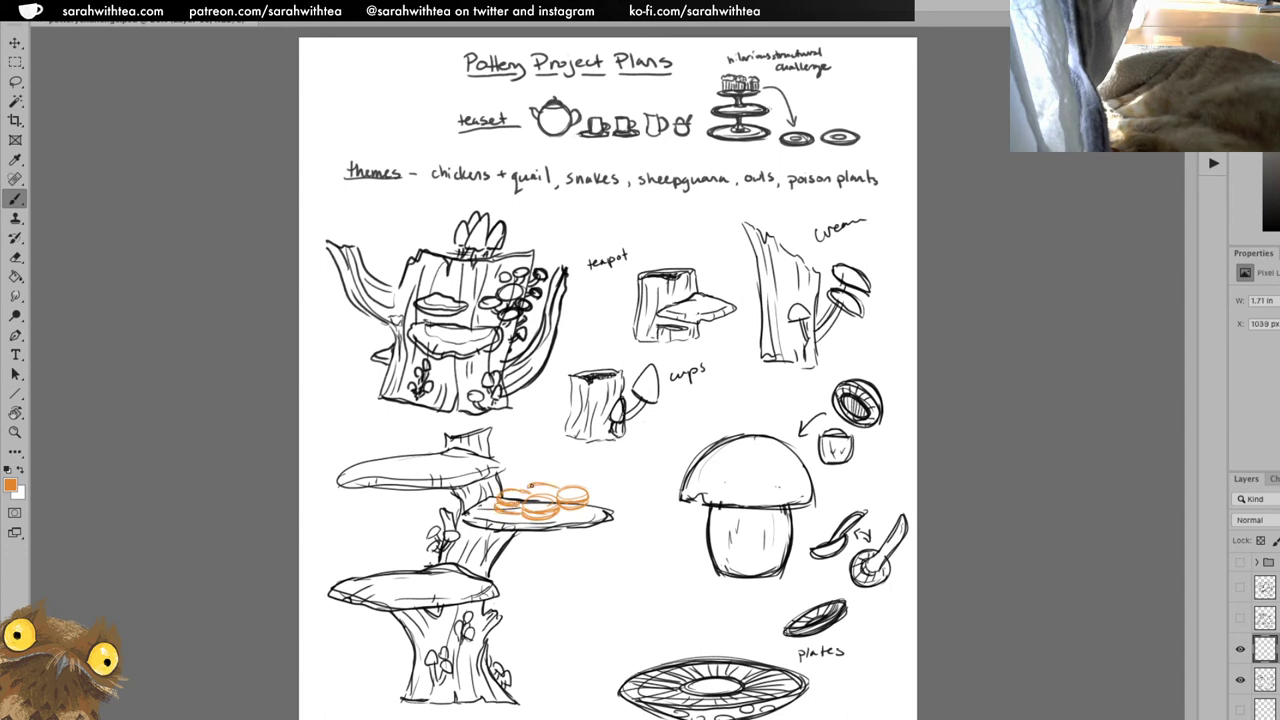
{"action": "mouse_move", "coordinate": [371, 444]}
{"action": "left_mouse_down"}
{"action": "mouse_move", "coordinate": [400, 467]}
{"action": "mouse_move", "coordinate": [404, 443]}
{"action": "mouse_move", "coordinate": [384, 430]}
{"action": "mouse_move", "coordinate": [405, 444]}
{"action": "mouse_move", "coordinate": [393, 429]}
{"action": "mouse_move", "coordinate": [396, 463]}
{"action": "mouse_move", "coordinate": [389, 423]}
{"action": "mouse_move", "coordinate": [402, 465]}
{"action": "mouse_move", "coordinate": [434, 469]}
{"action": "mouse_move", "coordinate": [432, 454]}
{"action": "mouse_move", "coordinate": [422, 462]}
{"action": "mouse_move", "coordinate": [440, 446]}
{"action": "mouse_move", "coordinate": [416, 426]}
{"action": "mouse_move", "coordinate": [446, 444]}
{"action": "mouse_move", "coordinate": [426, 422]}
{"action": "mouse_move", "coordinate": [413, 463]}
{"action": "mouse_move", "coordinate": [466, 466]}
{"action": "left_mouse_up"}
{"action": "mouse_move", "coordinate": [444, 468]}
{"action": "left_mouse_down"}
{"action": "mouse_move", "coordinate": [468, 467]}
{"action": "mouse_move", "coordinate": [455, 419]}
{"action": "left_mouse_up"}
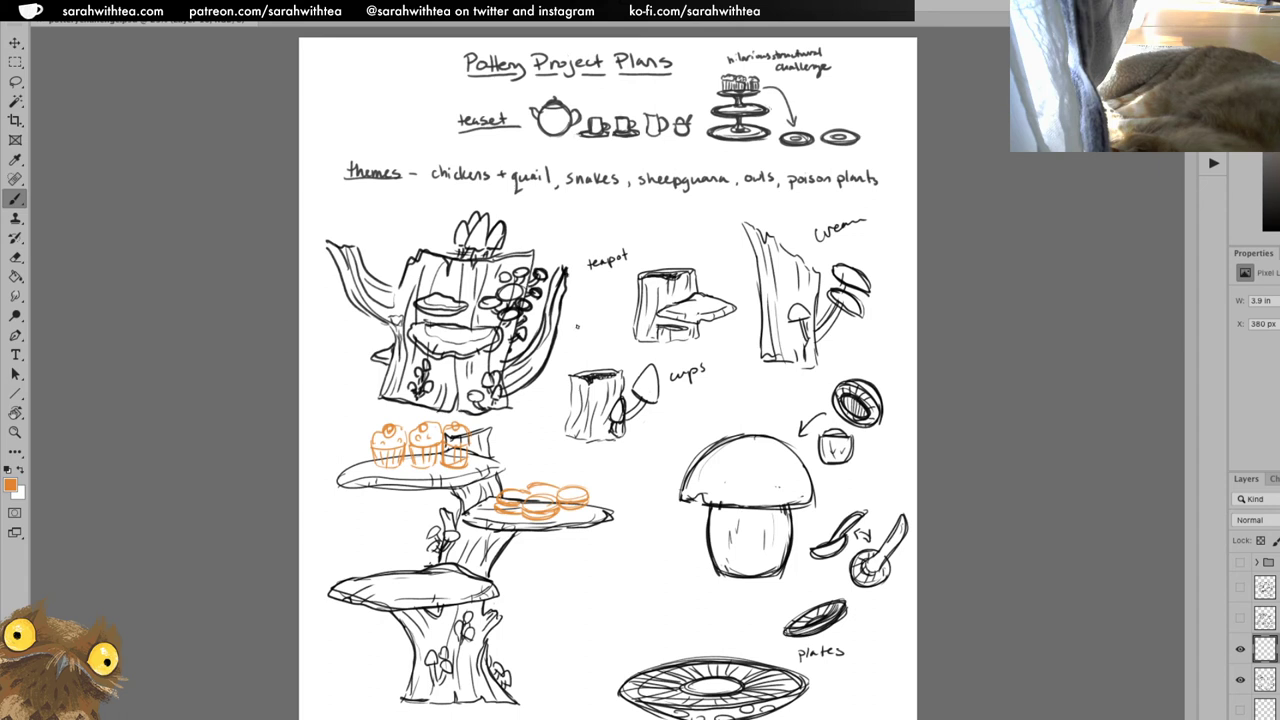
Doodle a small orange cupcake-like shape between the teapot and the shelf-handled stump cup, and delete it.
{"action": "mouse_move", "coordinate": [577, 326]}
{"action": "left_mouse_down"}
{"action": "mouse_move", "coordinate": [584, 334]}
{"action": "mouse_move", "coordinate": [610, 308]}
{"action": "left_mouse_up"}
{"action": "mouse_move", "coordinate": [586, 330]}
{"action": "left_mouse_down"}
{"action": "mouse_move", "coordinate": [592, 311]}
{"action": "mouse_move", "coordinate": [591, 326]}
{"action": "mouse_move", "coordinate": [570, 326]}
{"action": "mouse_move", "coordinate": [598, 336]}
{"action": "mouse_move", "coordinate": [588, 344]}
{"action": "mouse_move", "coordinate": [569, 328]}
{"action": "mouse_move", "coordinate": [604, 322]}
{"action": "mouse_move", "coordinate": [592, 318]}
{"action": "left_mouse_up"}
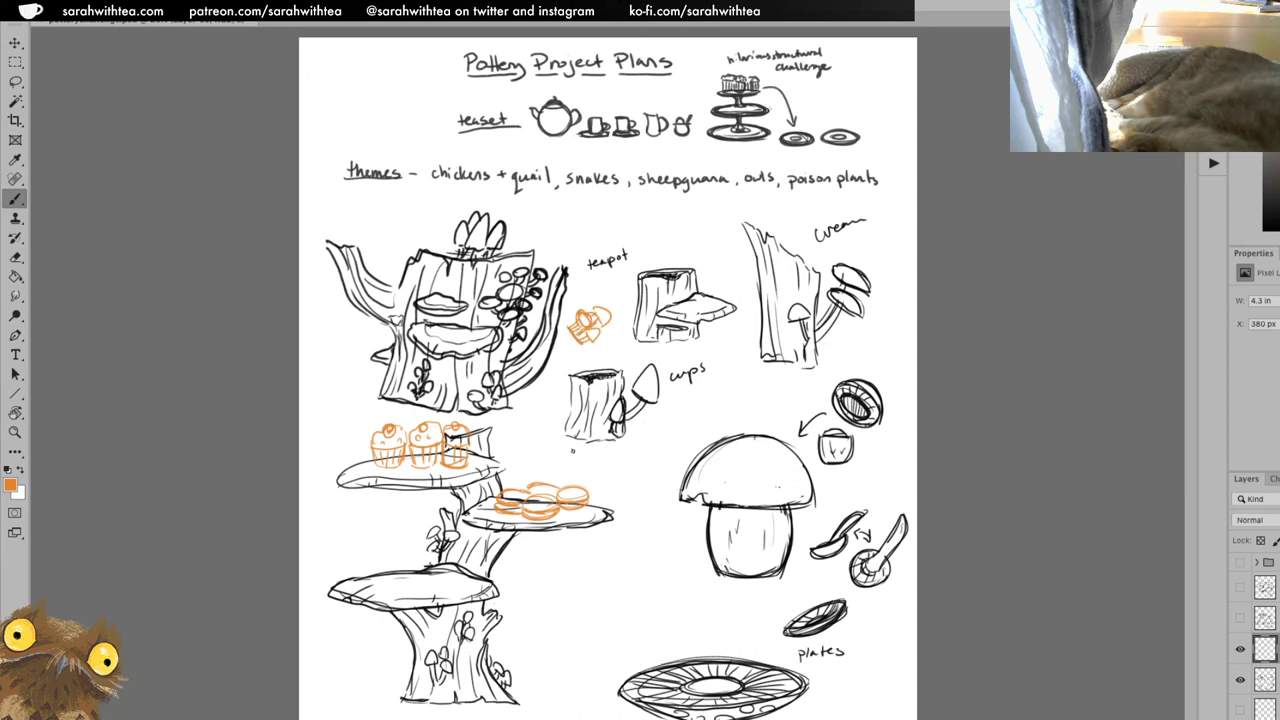
{"action": "key", "text": "l"}
{"action": "mouse_move", "coordinate": [606, 292]}
{"action": "left_mouse_down"}
{"action": "mouse_move", "coordinate": [572, 350]}
{"action": "mouse_move", "coordinate": [614, 312]}
{"action": "left_mouse_up"}
{"action": "key", "text": "Delete"}
{"action": "key", "text": "ctrl+d"}
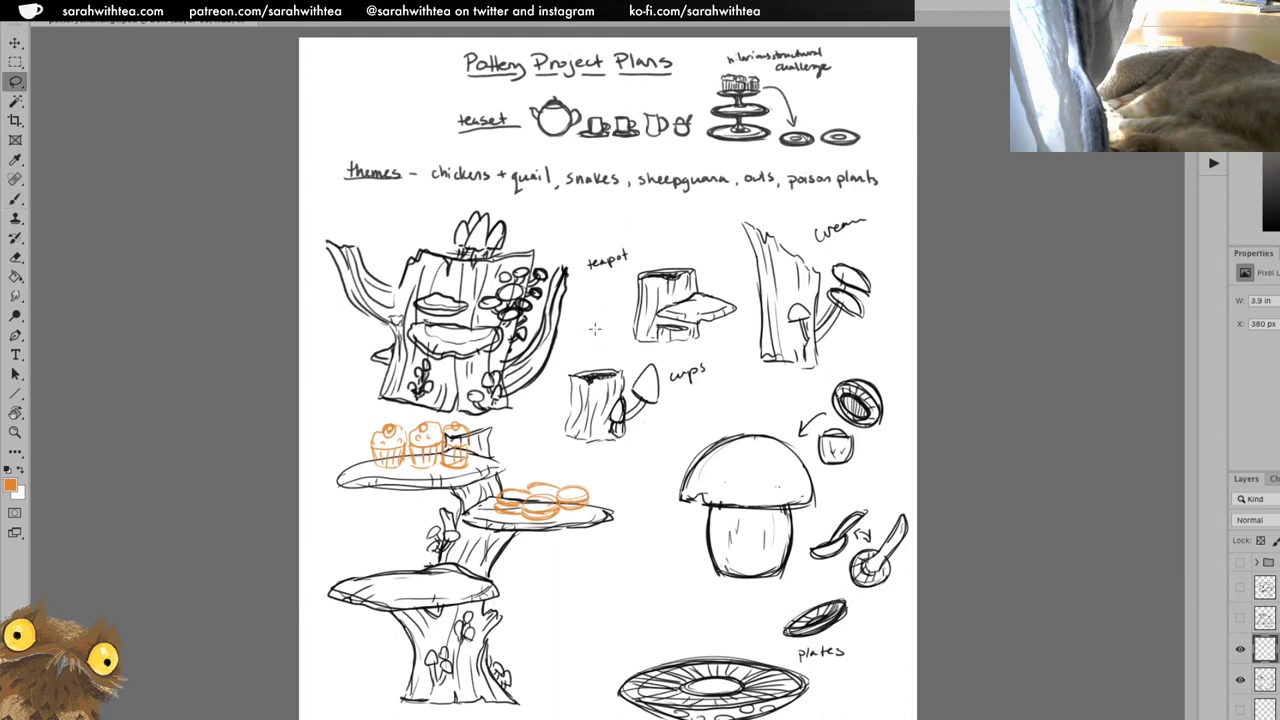
Sketch three orange square cakes with small toppings on the stand's lowest shelf.
{"action": "key", "text": "b"}
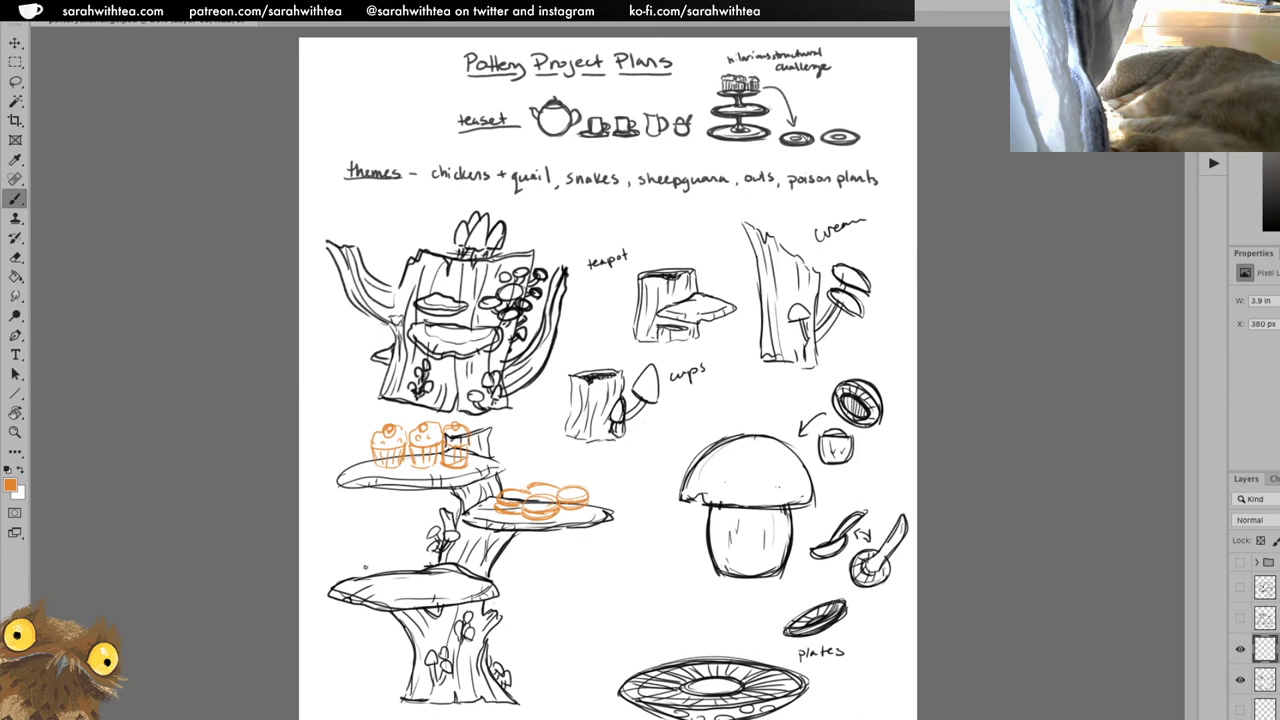
{"action": "mouse_move", "coordinate": [365, 567]}
{"action": "left_mouse_down"}
{"action": "mouse_move", "coordinate": [366, 590]}
{"action": "mouse_move", "coordinate": [374, 572]}
{"action": "mouse_move", "coordinate": [384, 594]}
{"action": "mouse_move", "coordinate": [402, 582]}
{"action": "mouse_move", "coordinate": [390, 562]}
{"action": "mouse_move", "coordinate": [401, 561]}
{"action": "mouse_move", "coordinate": [385, 563]}
{"action": "mouse_move", "coordinate": [387, 584]}
{"action": "mouse_move", "coordinate": [449, 573]}
{"action": "mouse_move", "coordinate": [437, 567]}
{"action": "left_mouse_up"}
{"action": "mouse_move", "coordinate": [433, 575]}
{"action": "left_mouse_down"}
{"action": "mouse_move", "coordinate": [449, 567]}
{"action": "mouse_move", "coordinate": [443, 589]}
{"action": "left_mouse_up"}
{"action": "mouse_move", "coordinate": [435, 595]}
{"action": "left_mouse_down"}
{"action": "mouse_move", "coordinate": [455, 581]}
{"action": "mouse_move", "coordinate": [442, 572]}
{"action": "left_mouse_up"}
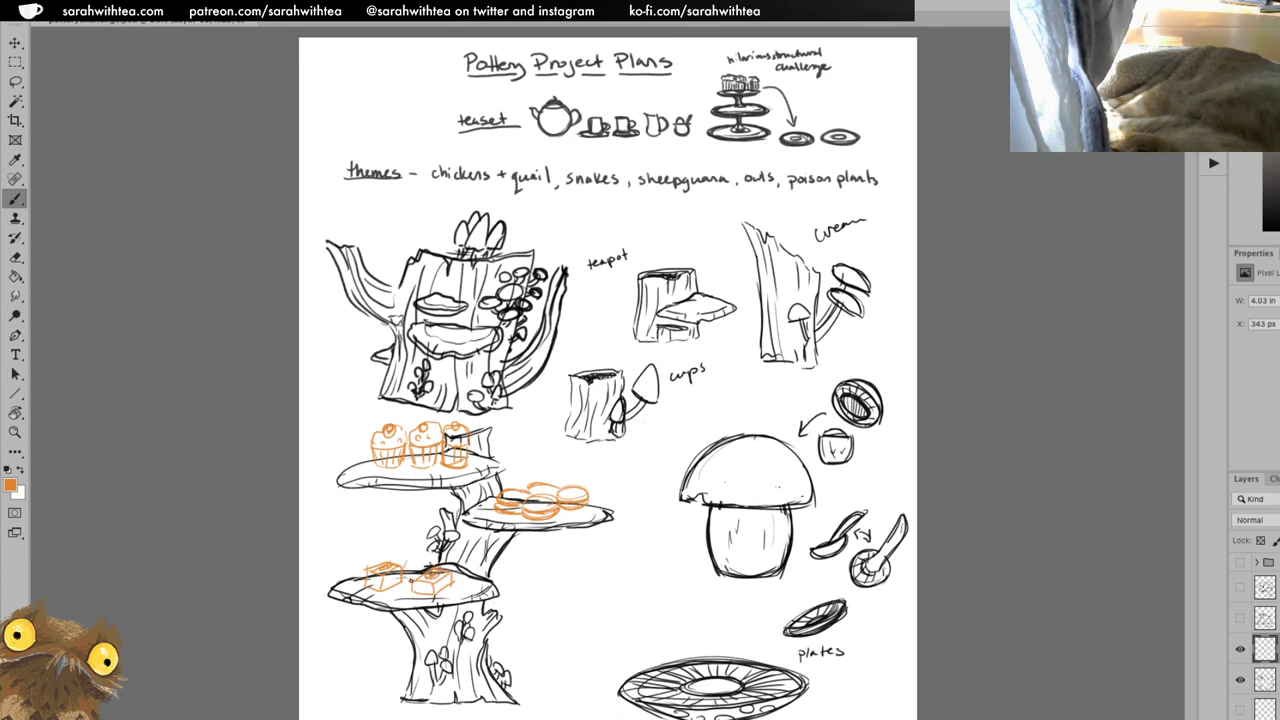
{"action": "left_click_drag", "start_coordinate": [396, 563], "coordinate": [426, 558]}
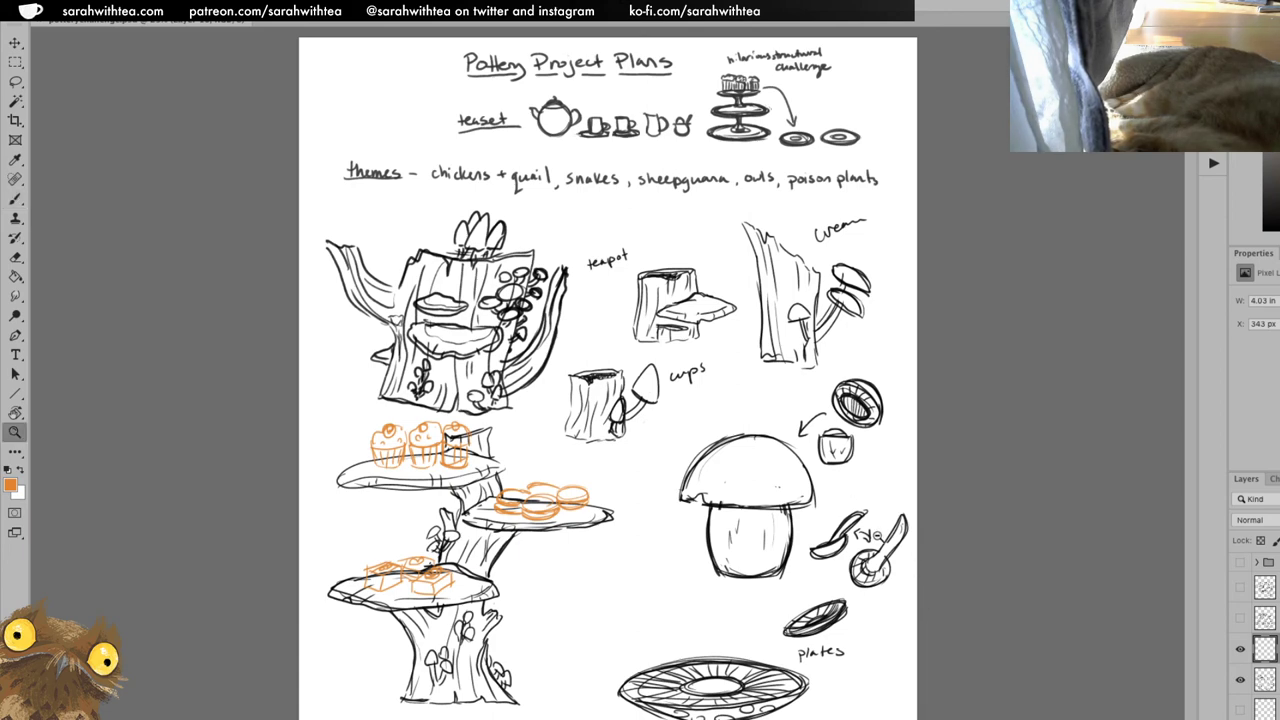
Group the black tea set sketch layer and the orange food layer together.
{"action": "key", "text": "ctrl+minus"}
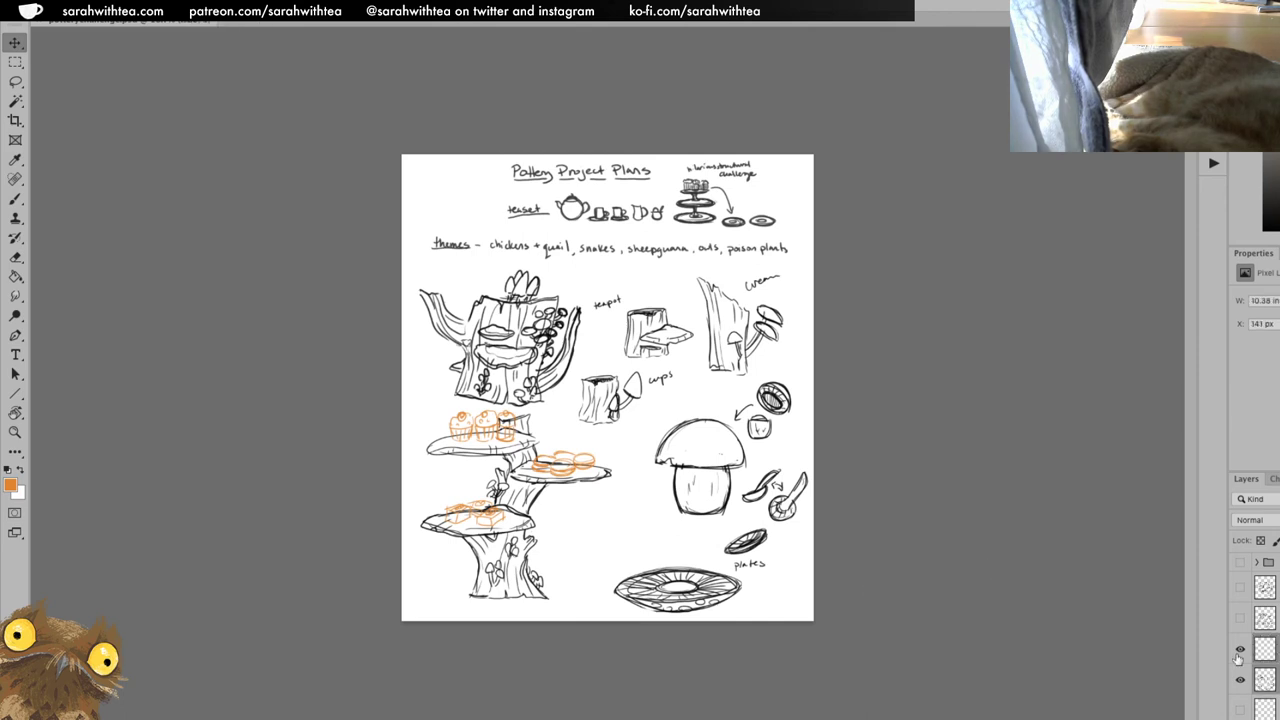
{"action": "key", "text": "ctrl+g"}
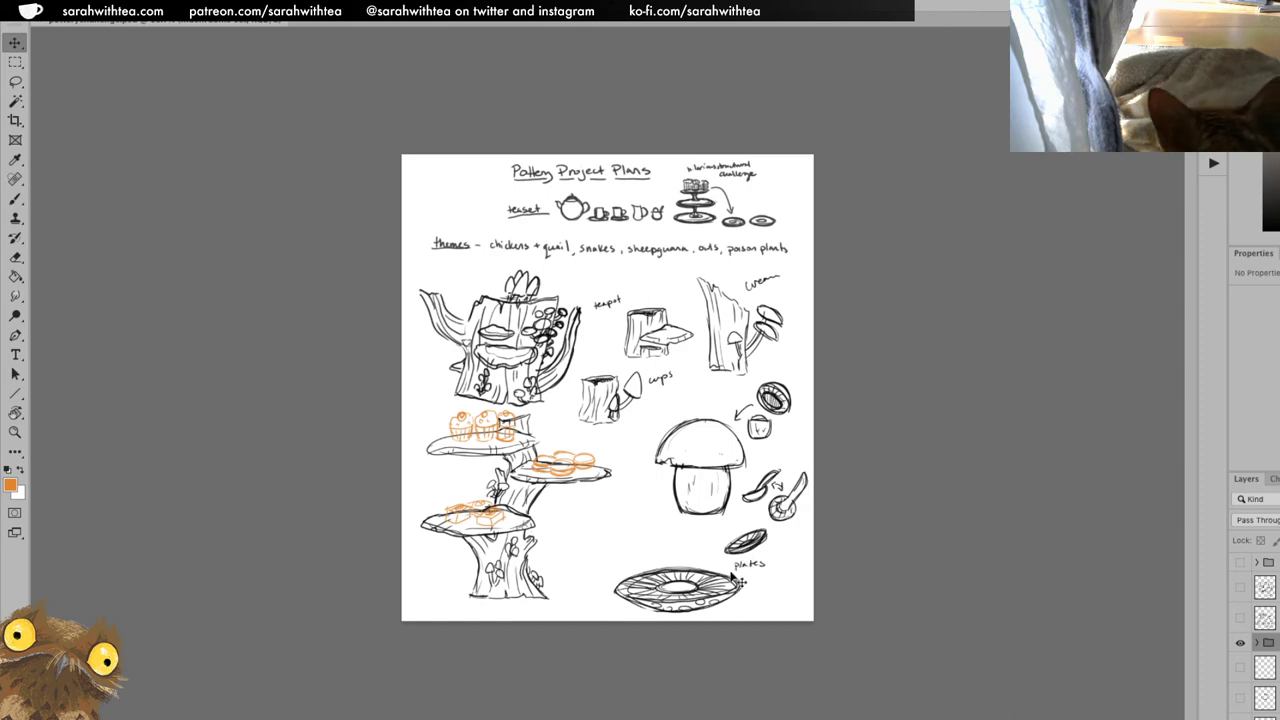
Select the empty layer directly below the new group and make it visible.
{"action": "key", "text": "z"}
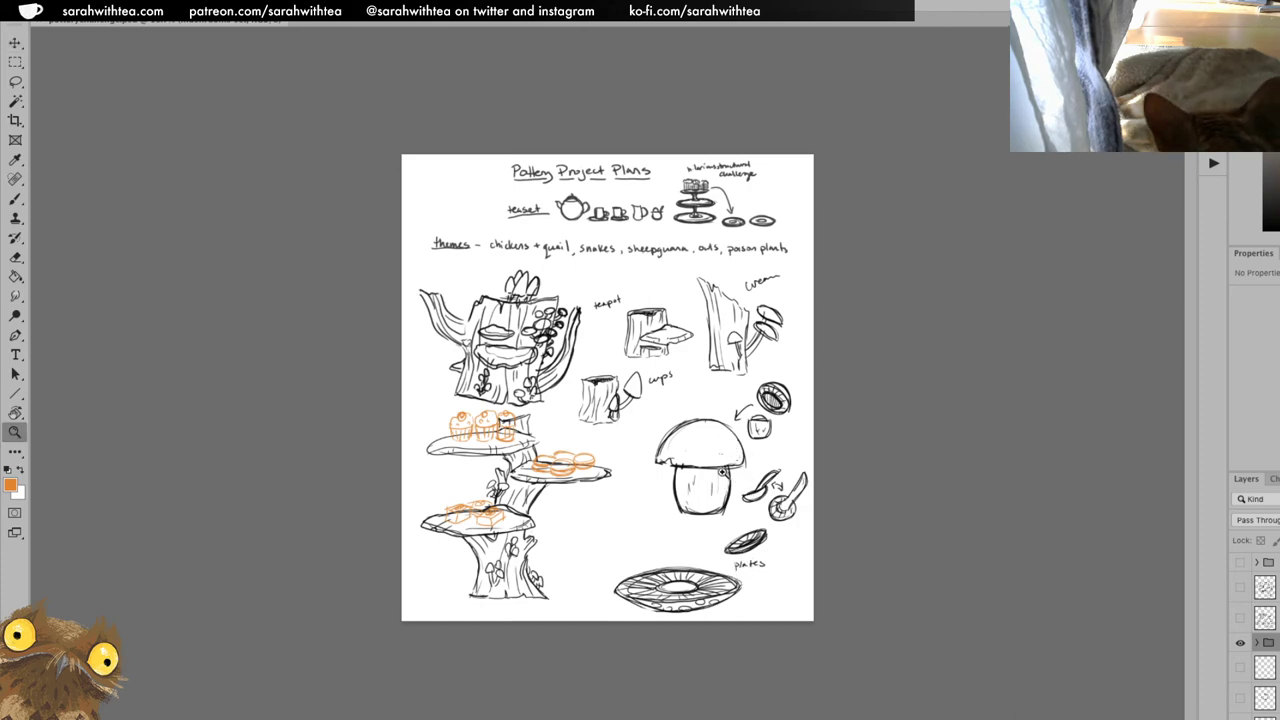
{"action": "left_click", "coordinate": [725, 470]}
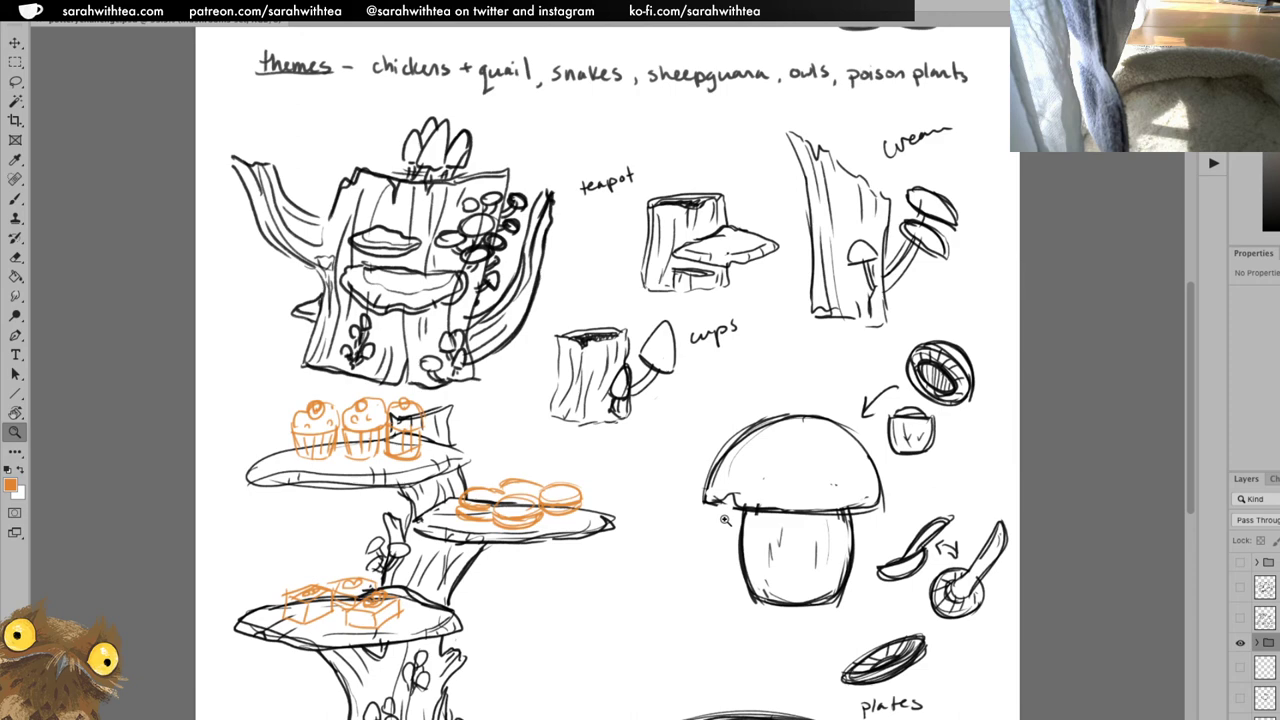
{"action": "left_click_drag", "start_coordinate": [535, 629], "coordinate": [679, 540]}
{"action": "key", "text": "ctrl+minus"}
{"action": "key", "text": "v"}
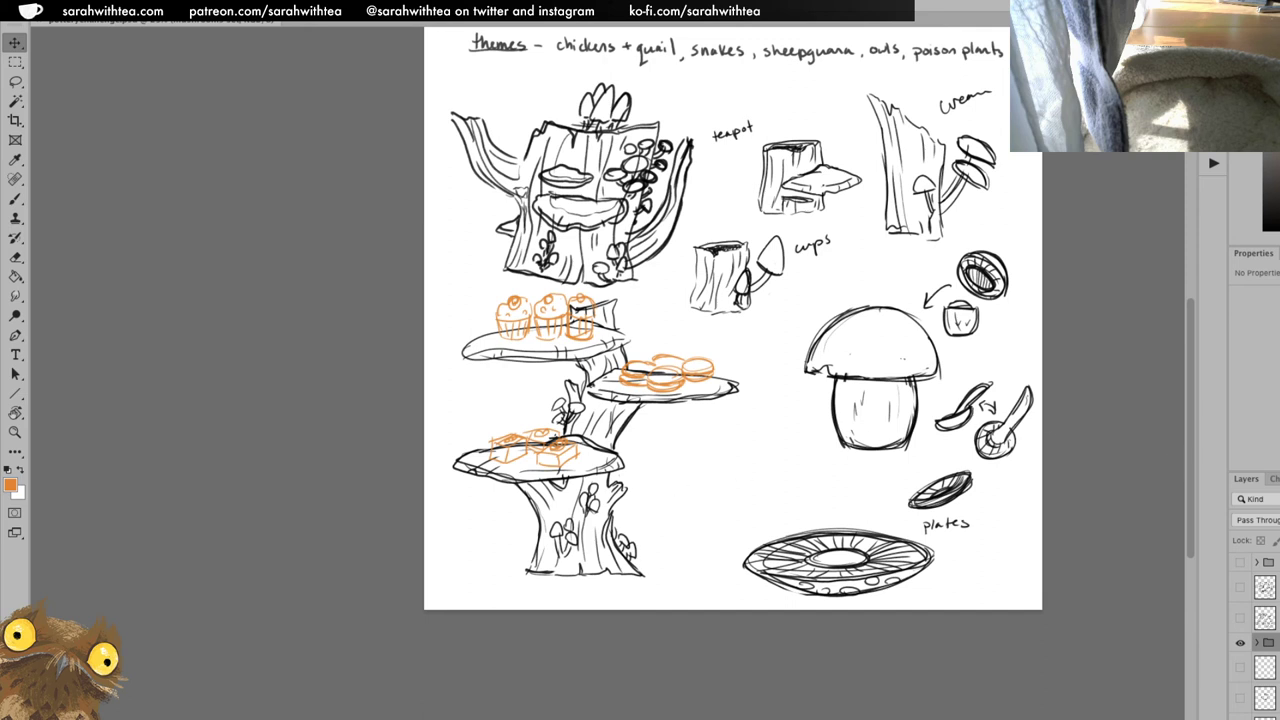
{"action": "left_click", "coordinate": [1265, 667]}
{"action": "left_click", "coordinate": [1240, 667]}
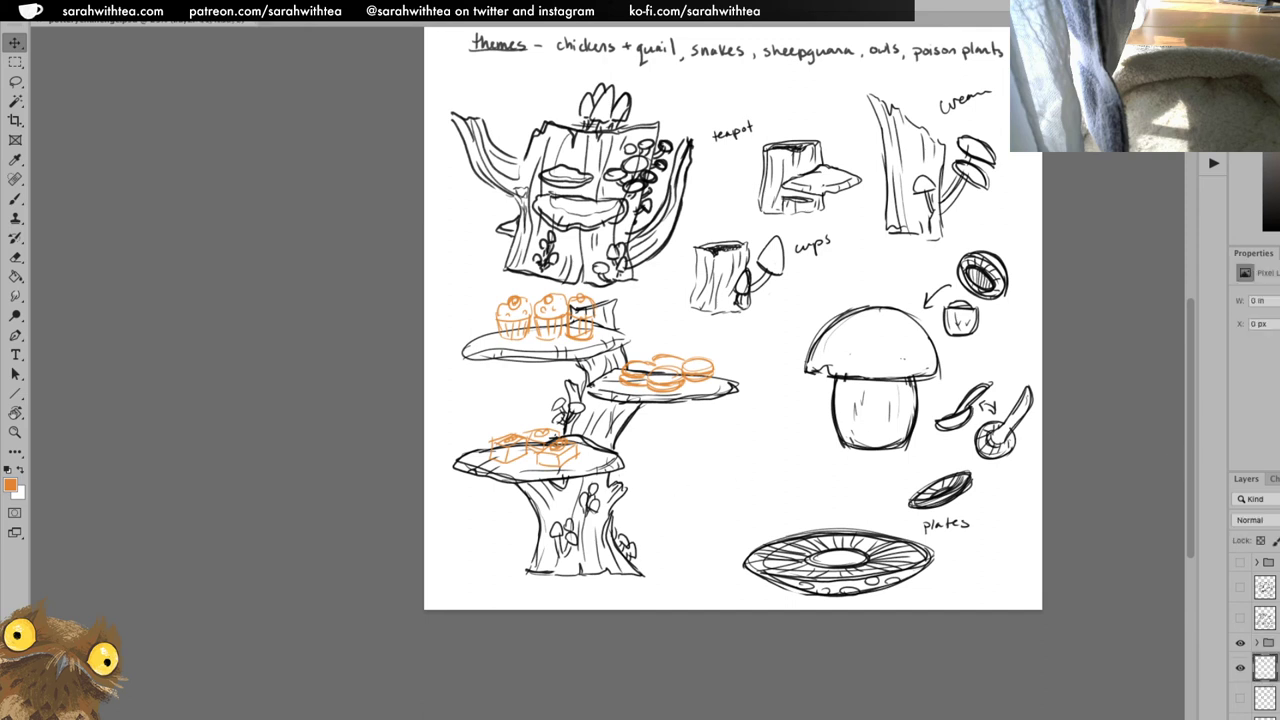
Try sketching an orange central support column running through the stand's trunk down to a rounded foot.
{"action": "key", "text": "b"}
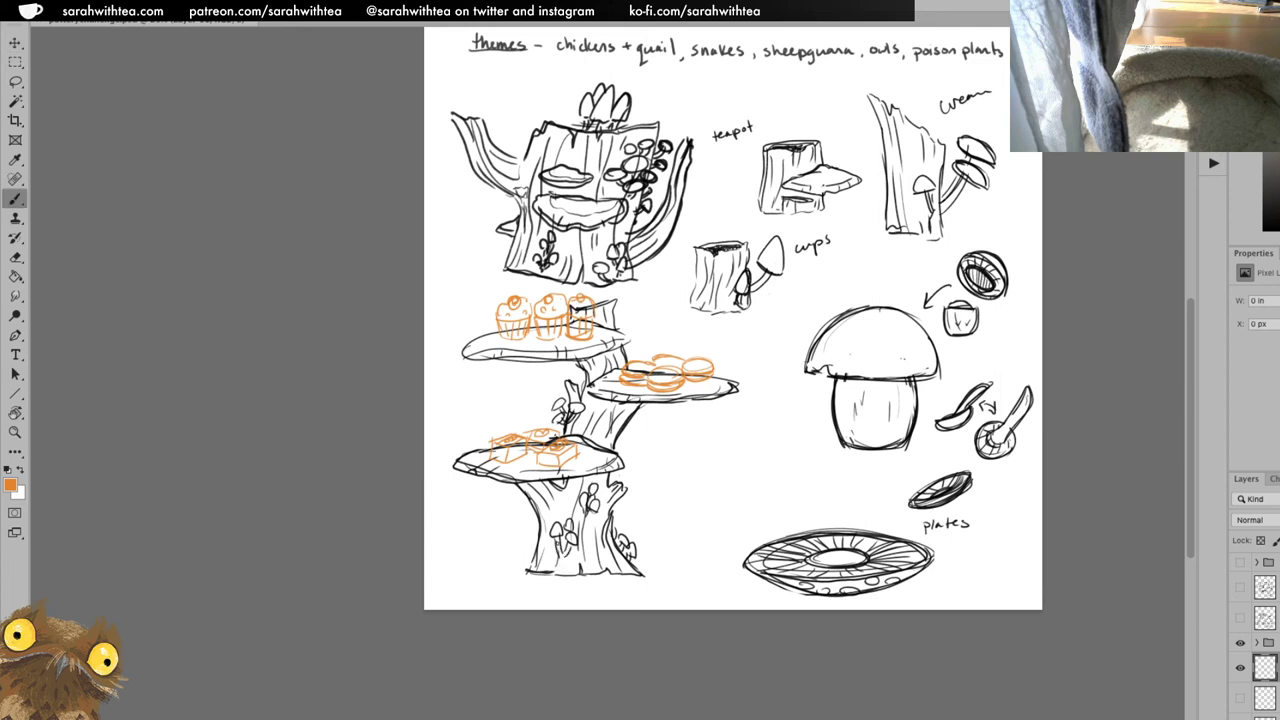
{"action": "left_click_drag", "start_coordinate": [602, 330], "coordinate": [599, 376]}
{"action": "key", "text": "ctrl+z"}
{"action": "mouse_move", "coordinate": [579, 333]}
{"action": "left_mouse_down"}
{"action": "mouse_move", "coordinate": [599, 381]}
{"action": "mouse_move", "coordinate": [580, 443]}
{"action": "left_mouse_up"}
{"action": "mouse_move", "coordinate": [556, 560]}
{"action": "left_mouse_down"}
{"action": "mouse_move", "coordinate": [601, 593]}
{"action": "mouse_move", "coordinate": [615, 585]}
{"action": "mouse_move", "coordinate": [599, 477]}
{"action": "mouse_move", "coordinate": [620, 412]}
{"action": "left_mouse_up"}
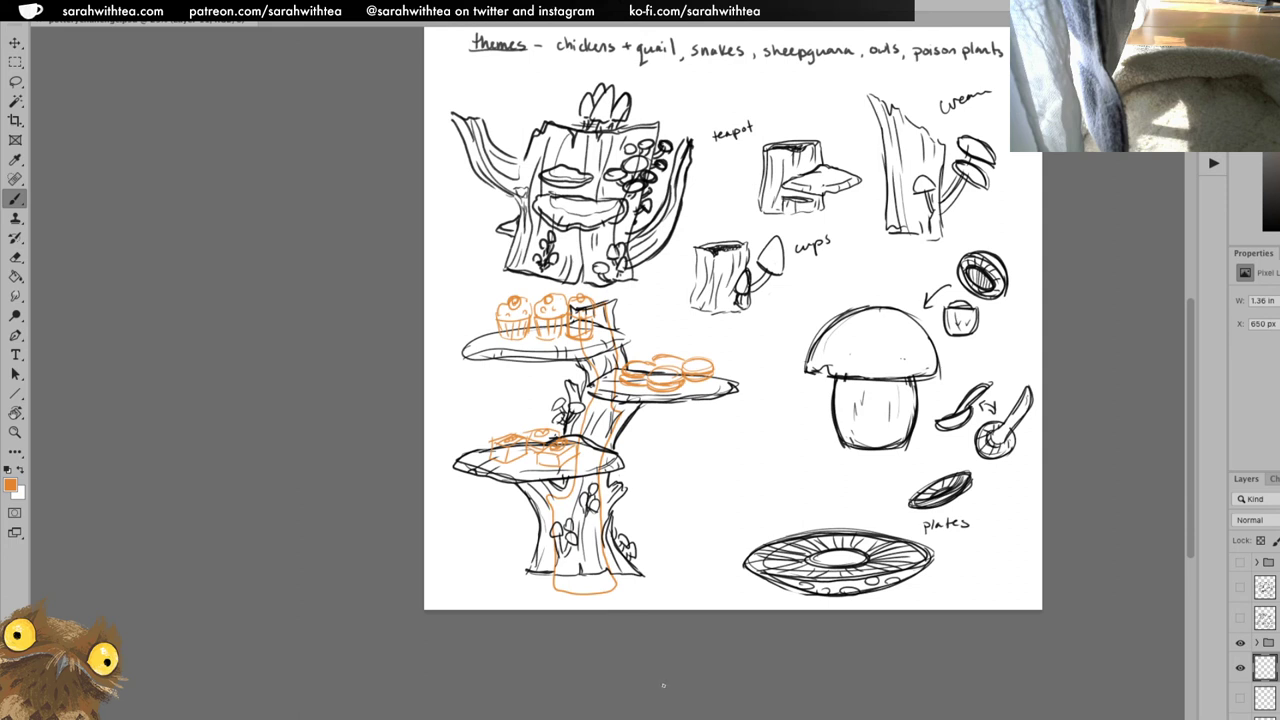
{"action": "key", "text": "ctrl+z"}
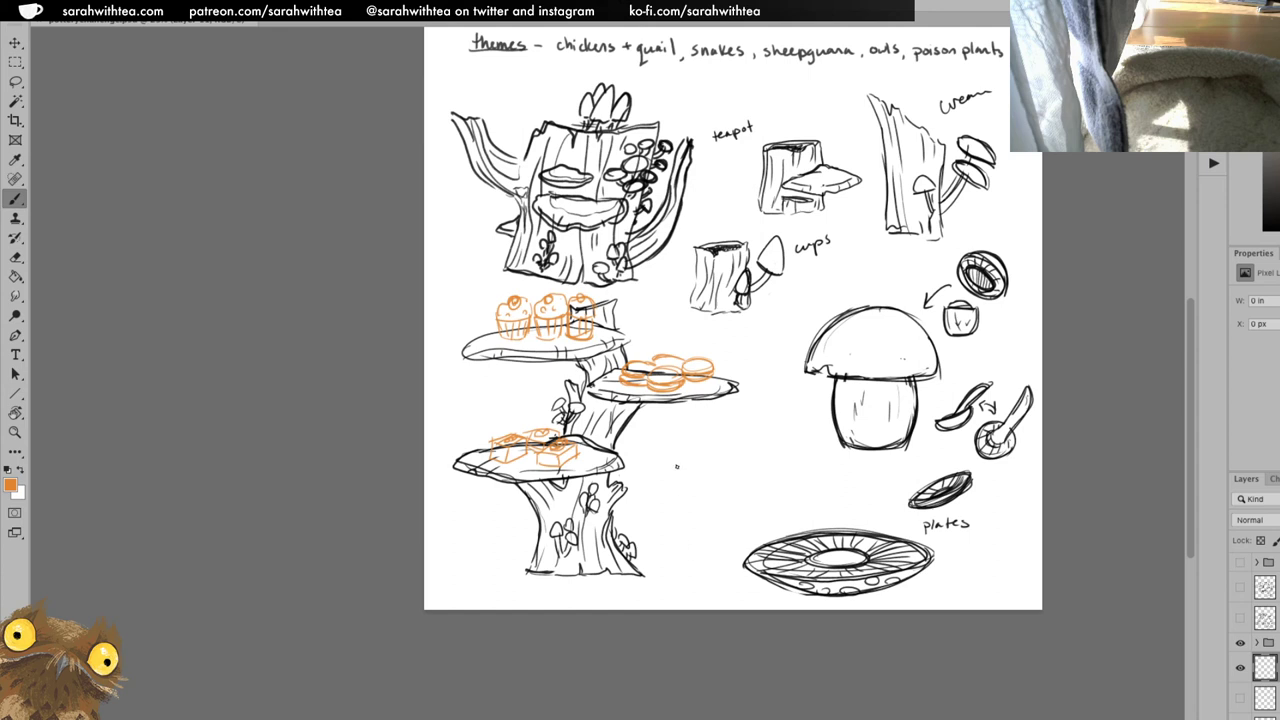
{"action": "key", "text": "z"}
{"action": "left_click", "coordinate": [690, 515], "text": "alt"}
{"action": "key", "text": "v"}
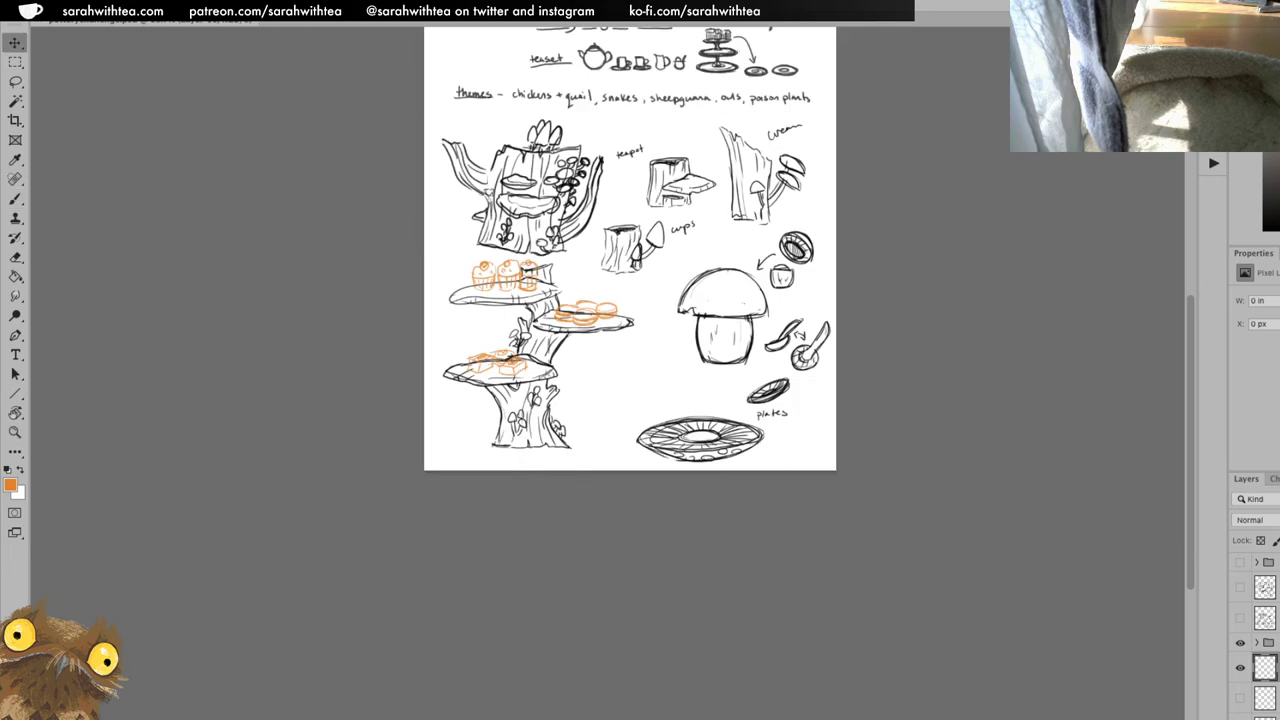
Review the earlier chicken, teapot and poison-plant concept layers one by one, then bring back the mushroom tea set group.
{"action": "left_click", "coordinate": [1240, 668]}
{"action": "left_click", "coordinate": [1240, 643]}
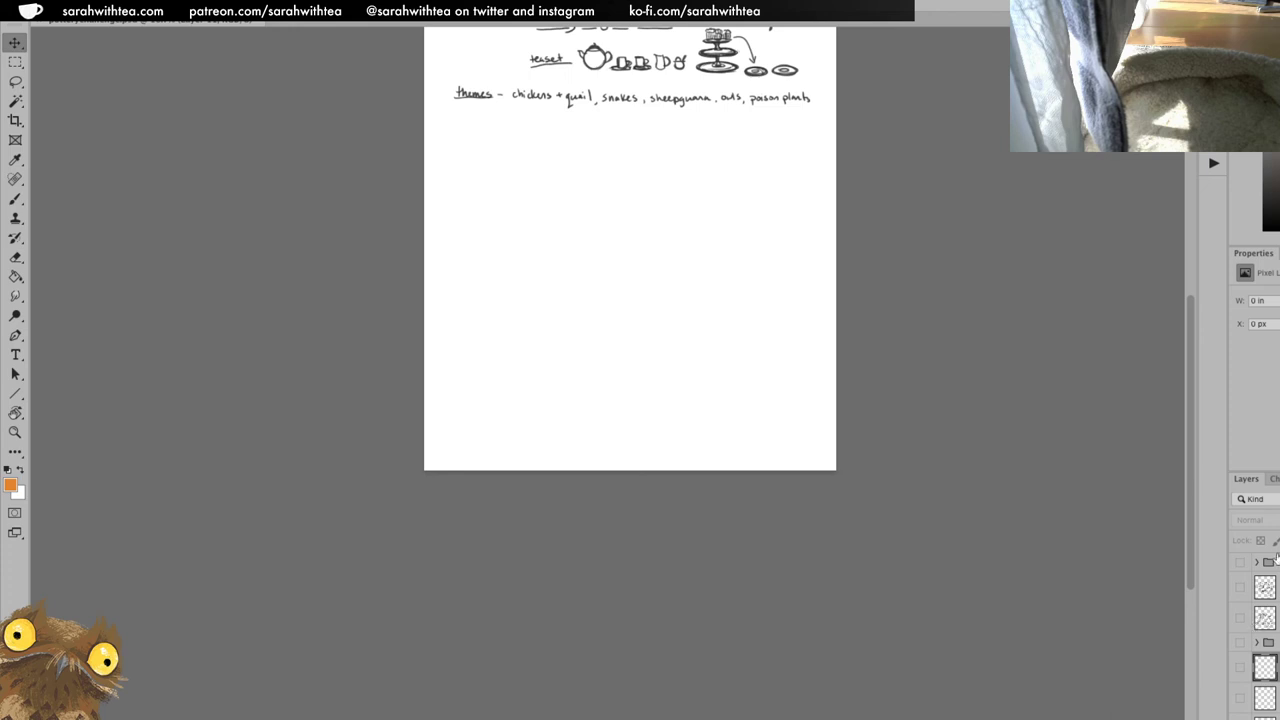
{"action": "left_click", "coordinate": [1240, 563]}
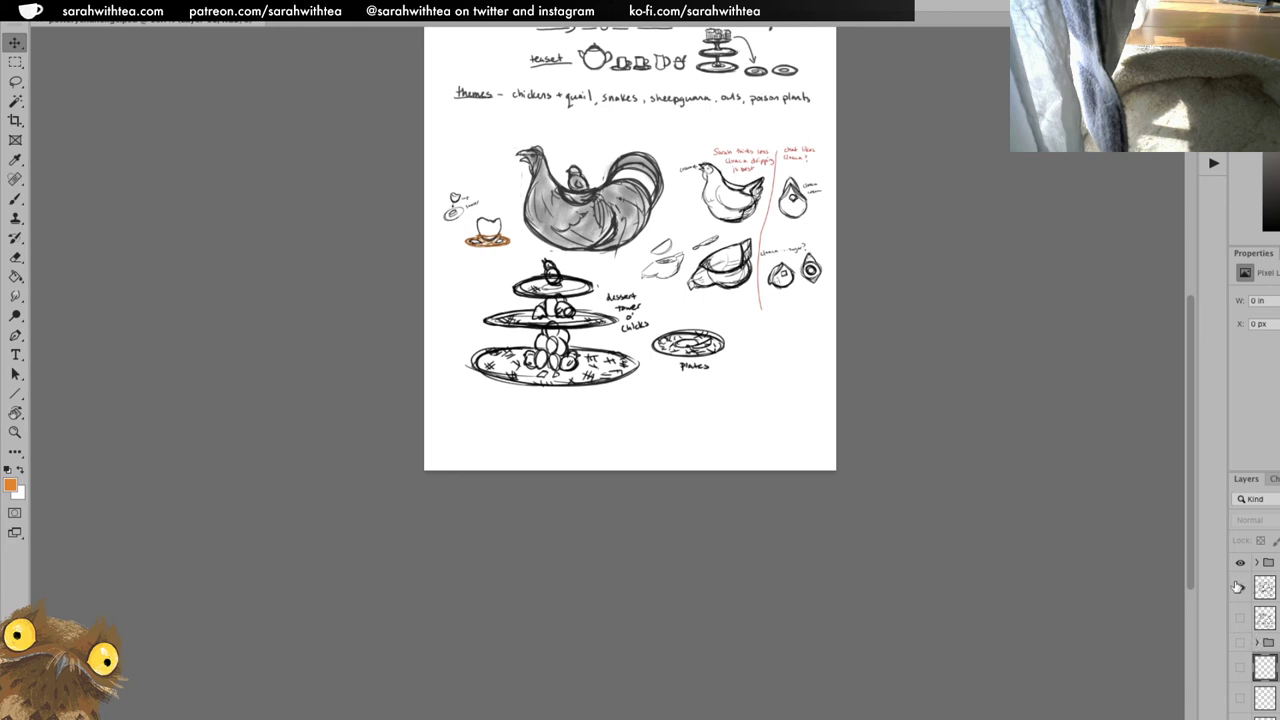
{"action": "mouse_move", "coordinate": [1238, 587]}
{"action": "left_mouse_down"}
{"action": "mouse_move", "coordinate": [1240, 620]}
{"action": "mouse_move", "coordinate": [1240, 563]}
{"action": "left_mouse_up"}
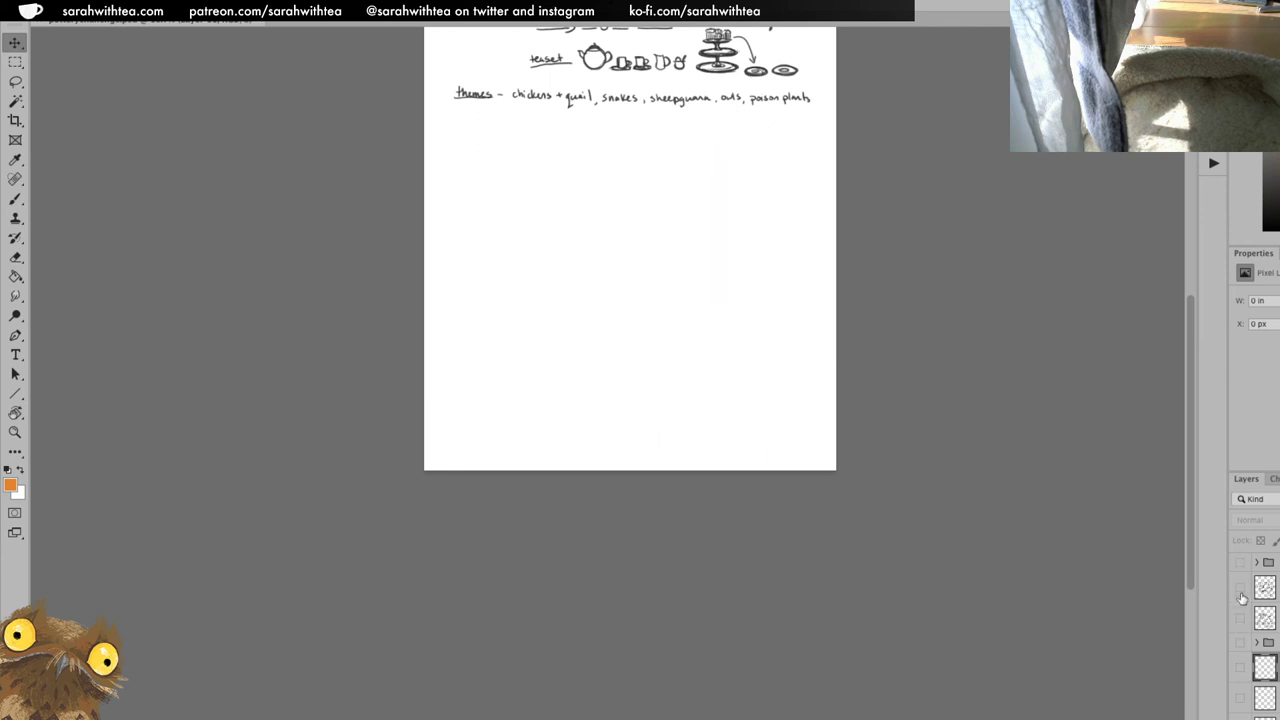
{"action": "left_click", "coordinate": [1240, 590]}
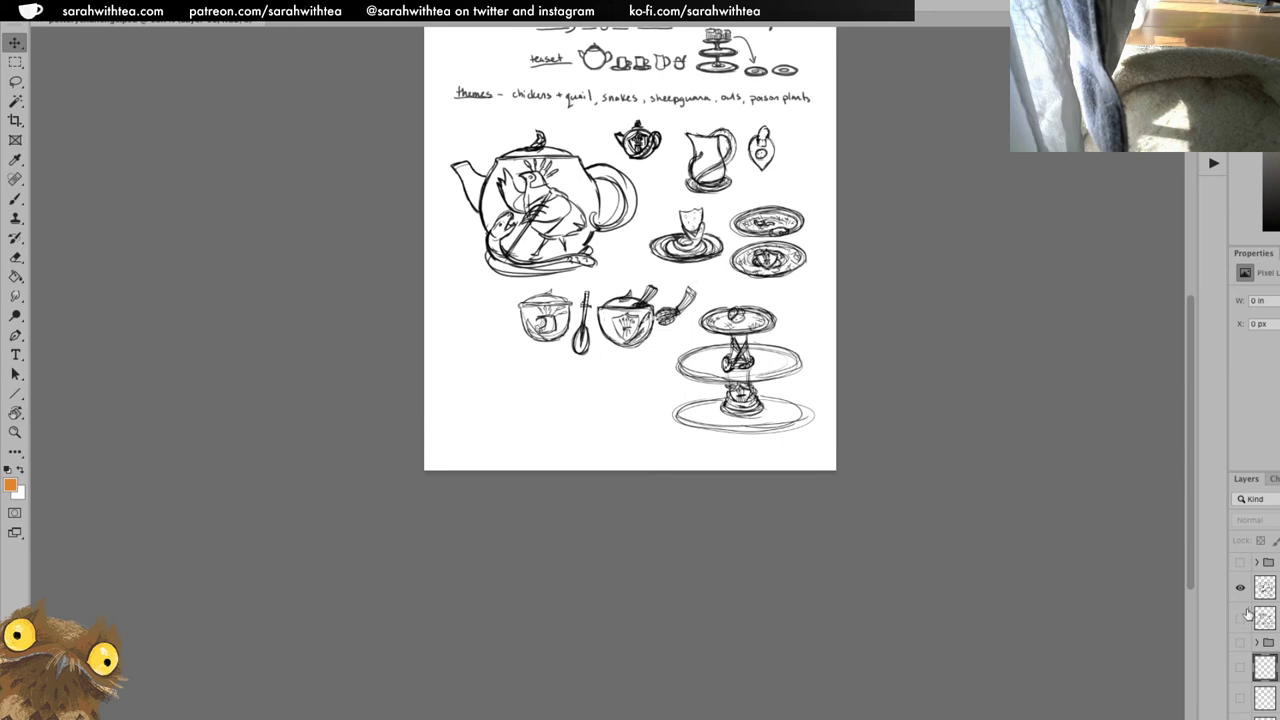
{"action": "left_click", "coordinate": [1240, 587]}
{"action": "left_click", "coordinate": [1240, 620]}
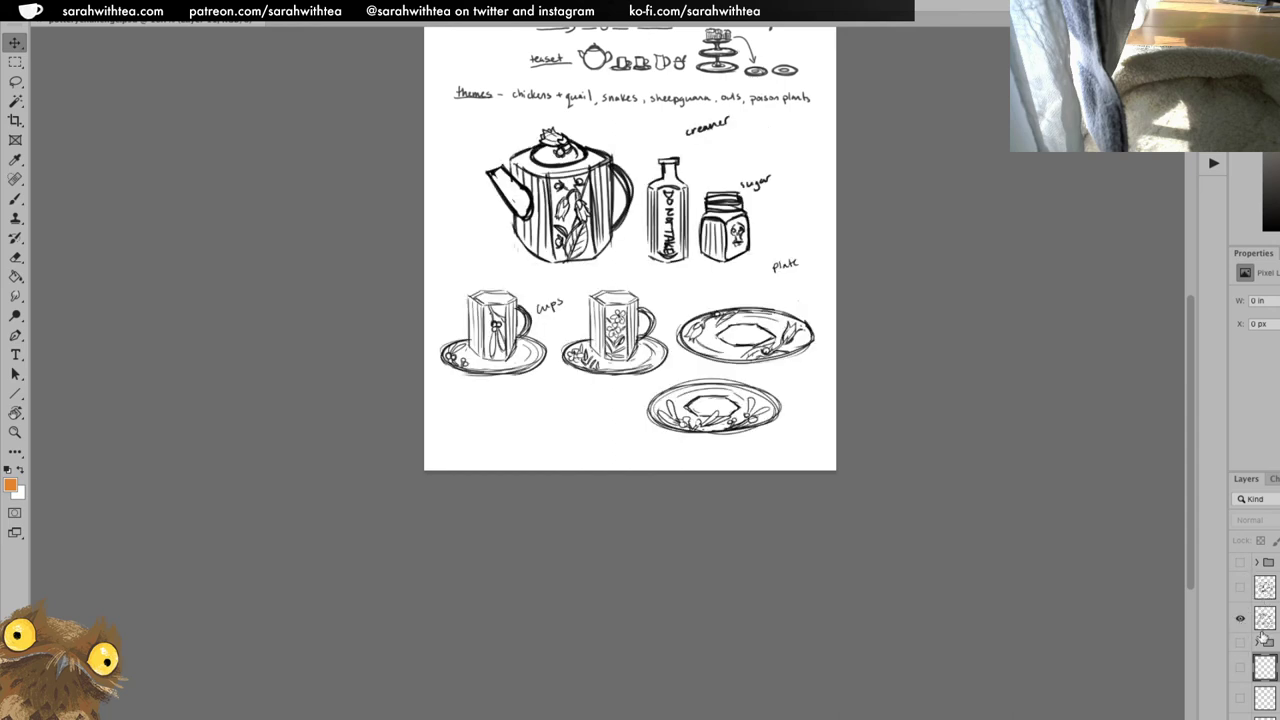
{"action": "left_click", "coordinate": [1240, 618]}
{"action": "left_click", "coordinate": [1240, 642]}
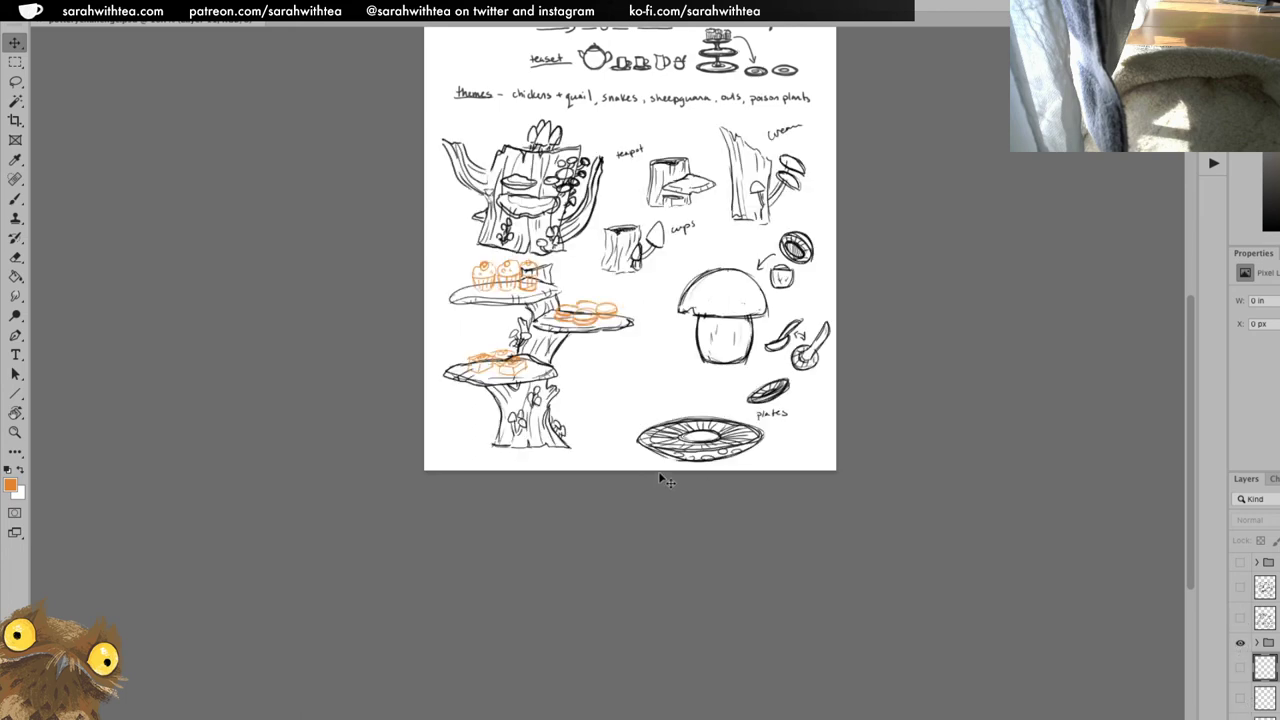
Select the black tea set sketch layer inside the mushroom group and switch the brush colour to black.
{"action": "key", "text": "z"}
{"action": "left_click", "coordinate": [578, 420]}
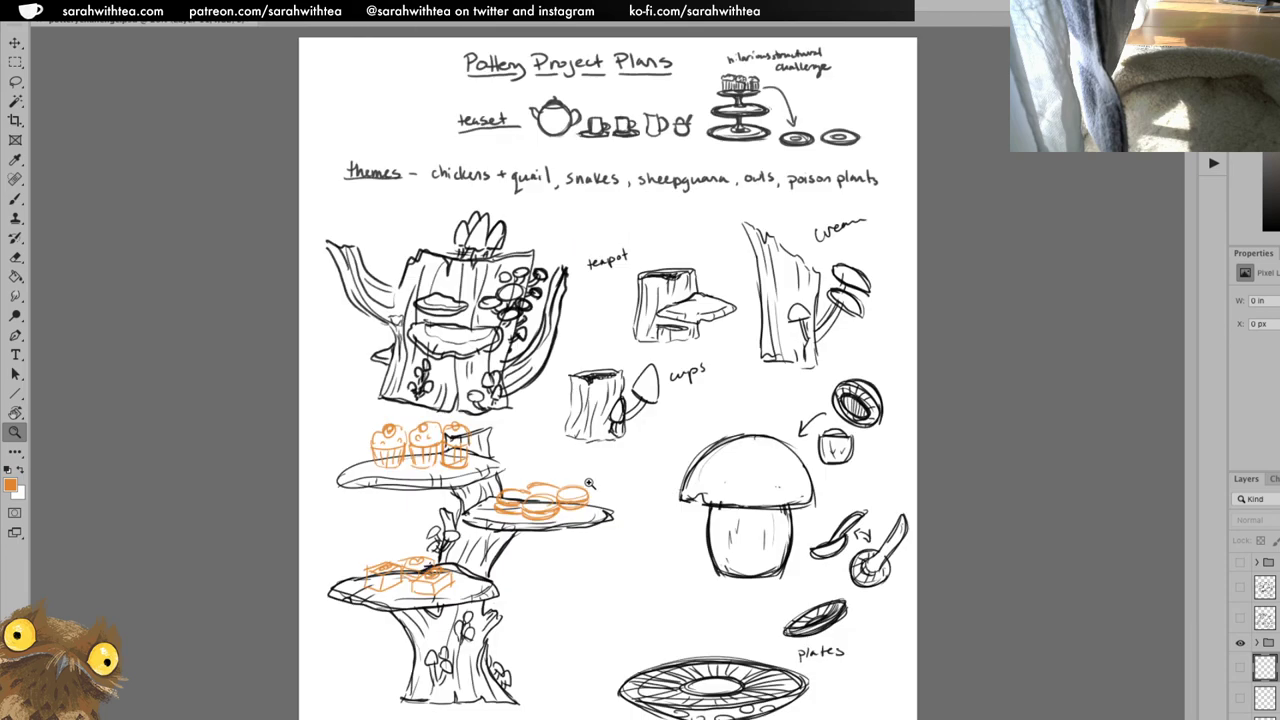
{"action": "key", "text": "b"}
{"action": "left_click", "coordinate": [1257, 642]}
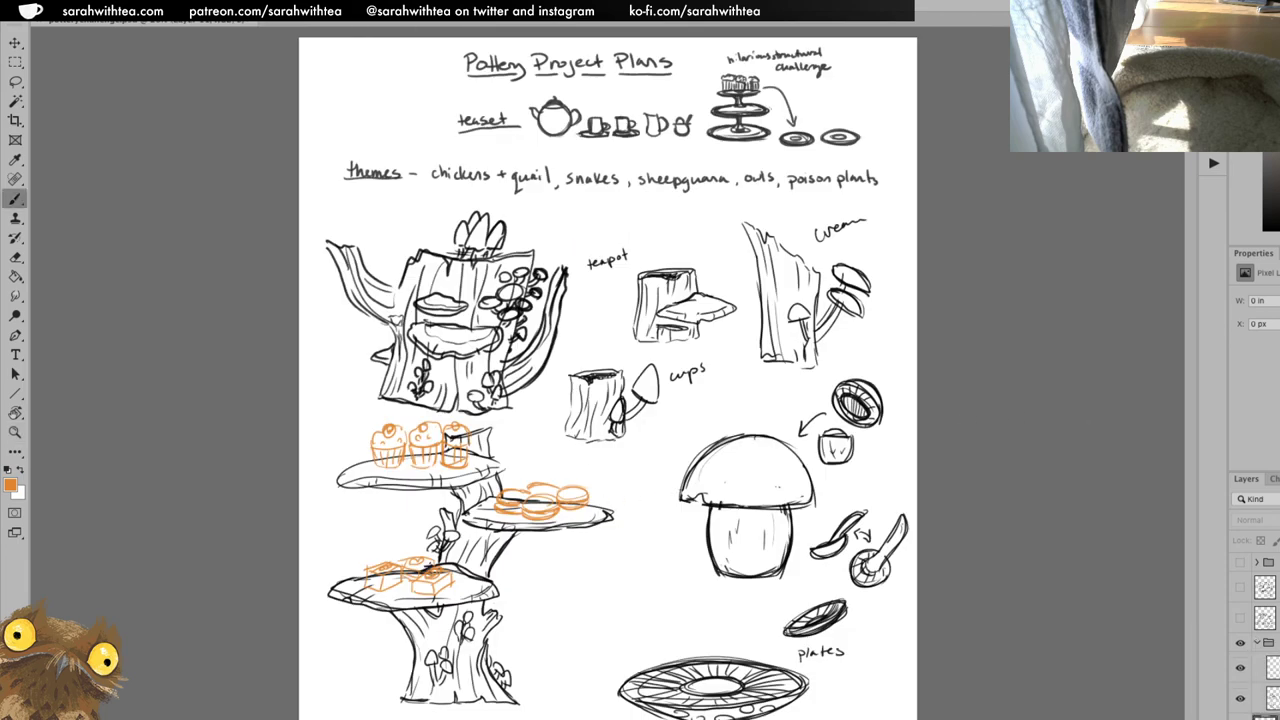
{"action": "scroll", "coordinate": [1255, 630], "scroll_direction": "down", "scroll_amount": 1}
{"action": "left_click", "coordinate": [1265, 660]}
{"action": "left_click", "coordinate": [1240, 661]}
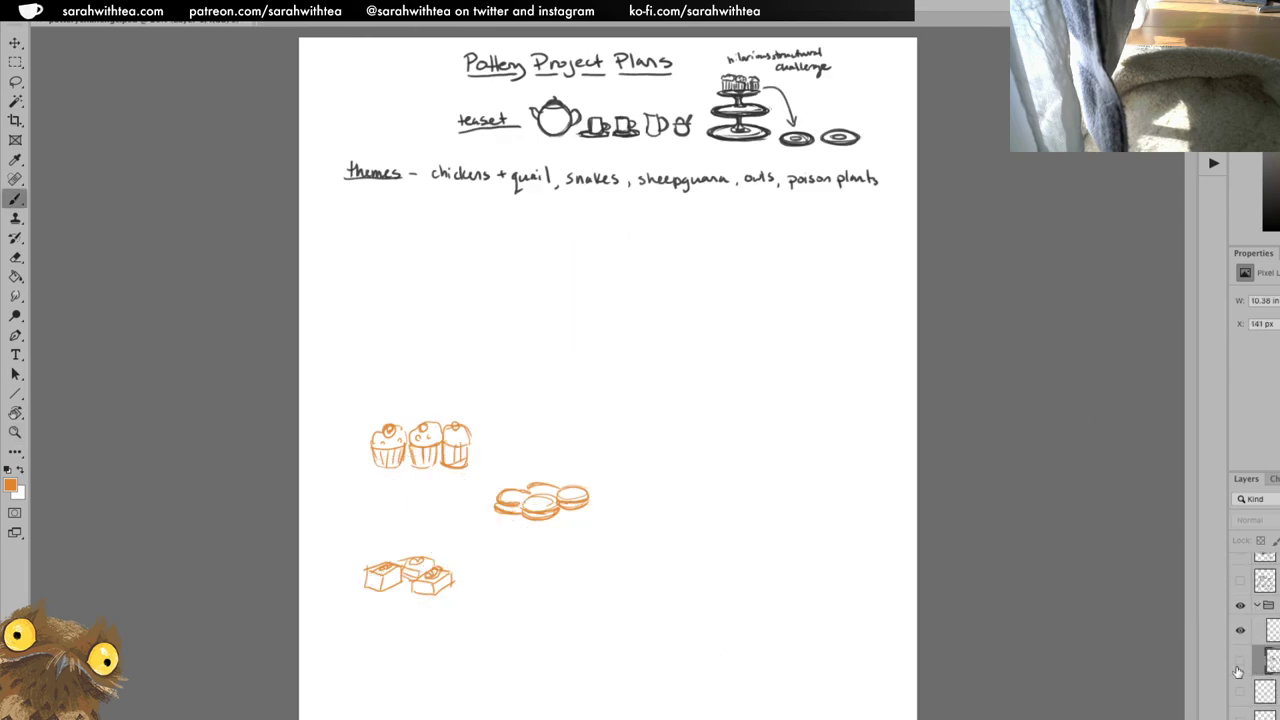
{"action": "left_click", "coordinate": [1240, 663]}
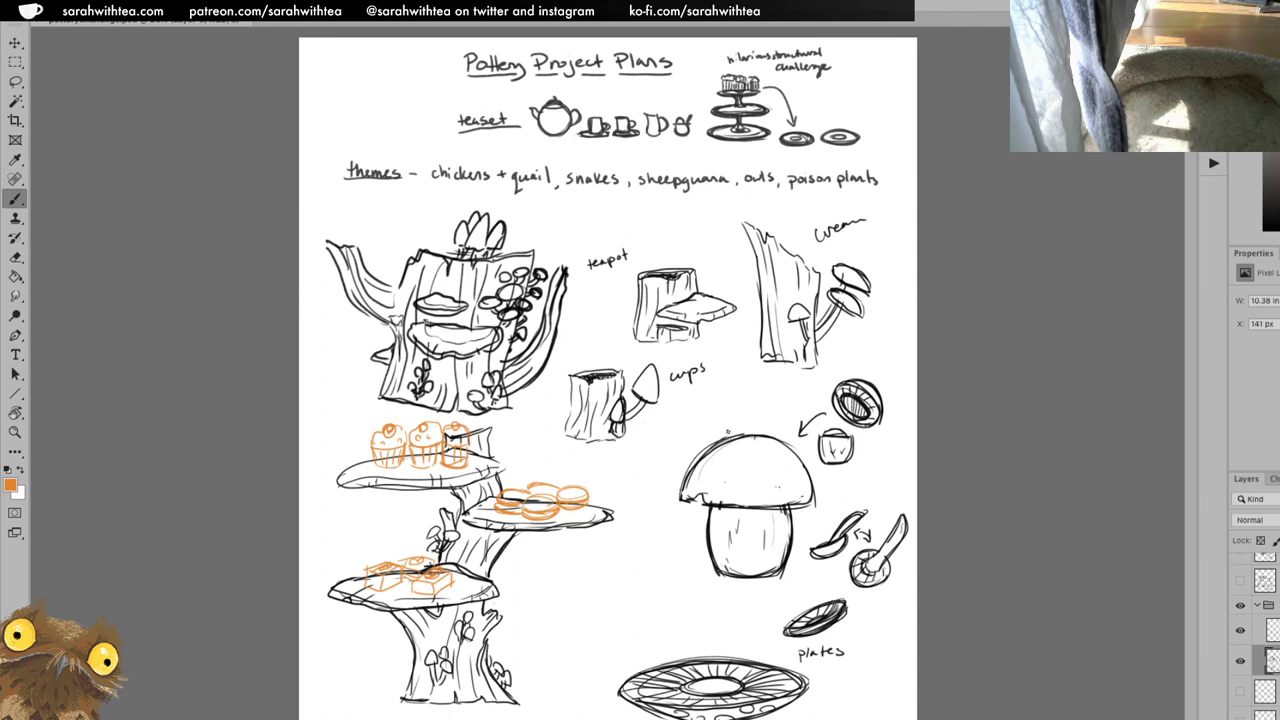
{"action": "left_click", "coordinate": [7, 469]}
Try sketching an oval base plate edged with small mushrooms around the foot of the stand's trunk.
{"action": "mouse_move", "coordinate": [409, 677]}
{"action": "left_mouse_down"}
{"action": "mouse_move", "coordinate": [398, 697]}
{"action": "mouse_move", "coordinate": [403, 681]}
{"action": "mouse_move", "coordinate": [412, 702]}
{"action": "left_mouse_up"}
{"action": "left_click_drag", "start_coordinate": [441, 691], "coordinate": [432, 703]}
{"action": "mouse_move", "coordinate": [383, 690]}
{"action": "left_mouse_down"}
{"action": "mouse_move", "coordinate": [452, 716]}
{"action": "mouse_move", "coordinate": [535, 704]}
{"action": "mouse_move", "coordinate": [544, 690]}
{"action": "mouse_move", "coordinate": [490, 711]}
{"action": "mouse_move", "coordinate": [366, 704]}
{"action": "mouse_move", "coordinate": [372, 688]}
{"action": "mouse_move", "coordinate": [520, 716]}
{"action": "mouse_move", "coordinate": [515, 675]}
{"action": "left_mouse_up"}
{"action": "mouse_move", "coordinate": [378, 700]}
{"action": "left_mouse_down"}
{"action": "mouse_move", "coordinate": [386, 668]}
{"action": "mouse_move", "coordinate": [368, 680]}
{"action": "mouse_move", "coordinate": [390, 702]}
{"action": "left_mouse_up"}
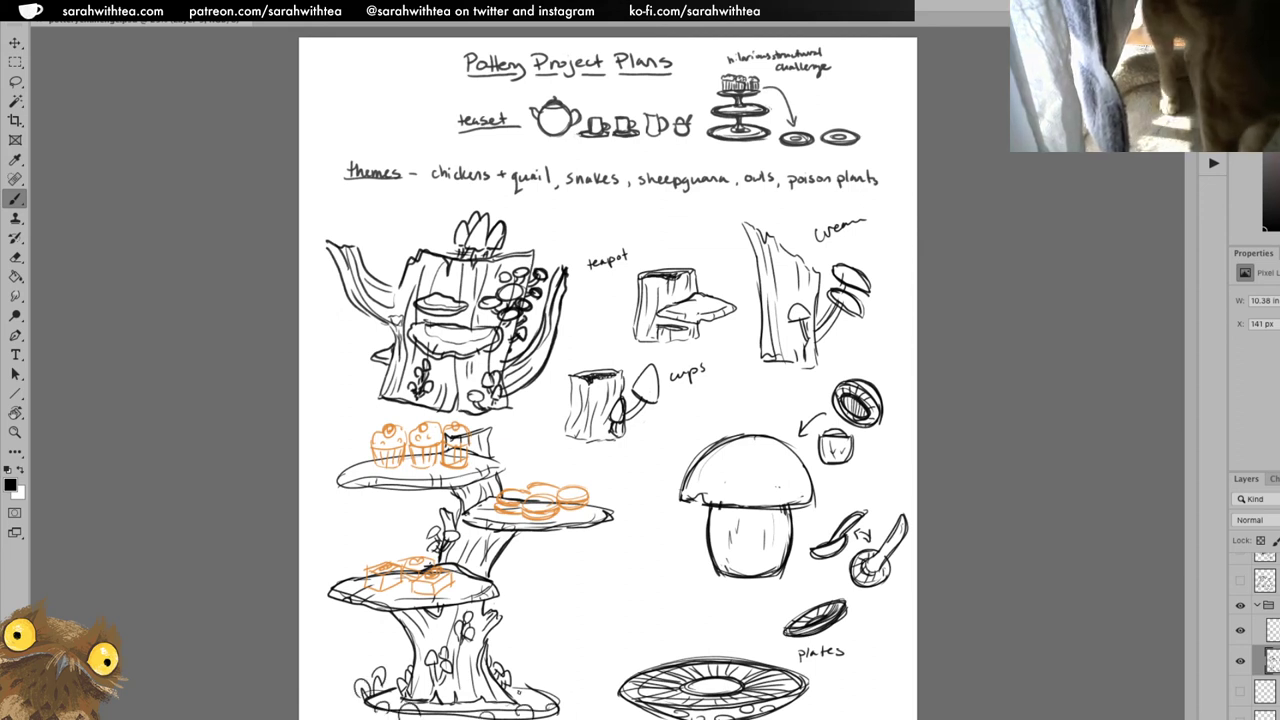
{"action": "left_click_drag", "start_coordinate": [518, 696], "coordinate": [522, 680]}
{"action": "mouse_move", "coordinate": [528, 694]}
{"action": "left_mouse_down"}
{"action": "mouse_move", "coordinate": [542, 670]}
{"action": "mouse_move", "coordinate": [566, 682]}
{"action": "mouse_move", "coordinate": [568, 704]}
{"action": "left_mouse_up"}
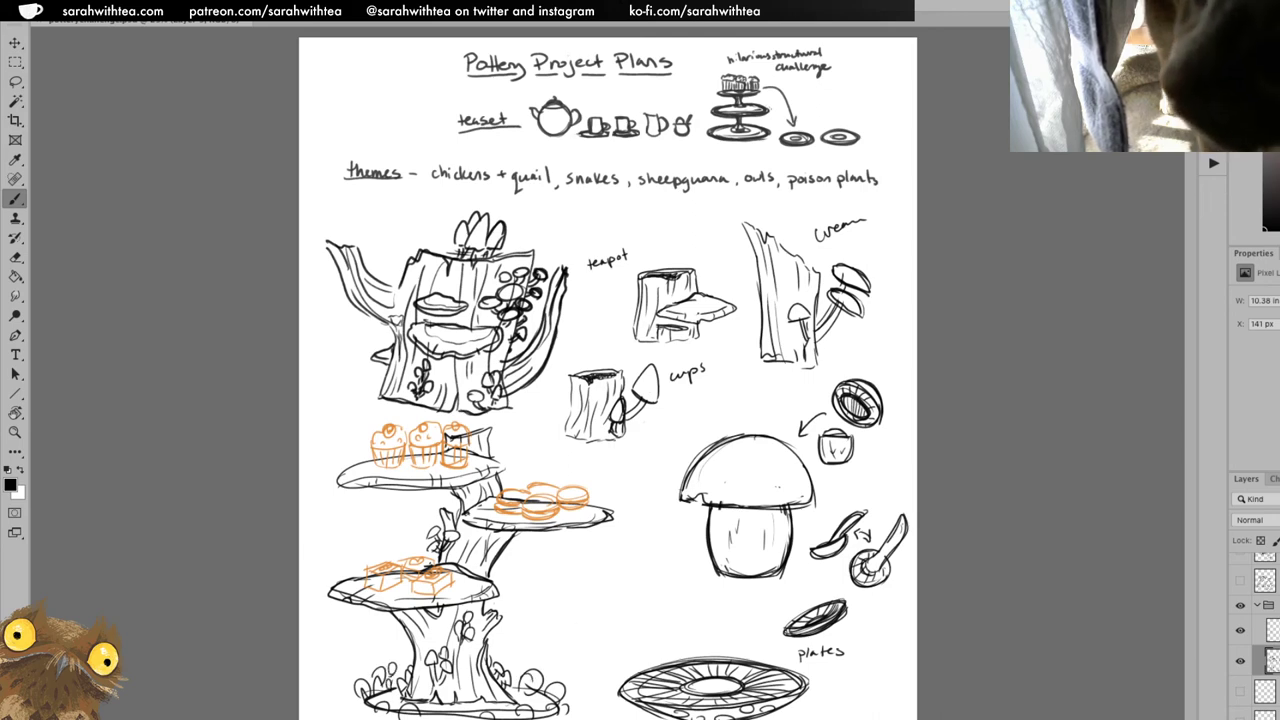
Undo the oval base plate and its mushrooms at the foot of the trunk.
{"action": "key", "text": "z"}
{"action": "left_click", "coordinate": [606, 684], "text": "alt"}
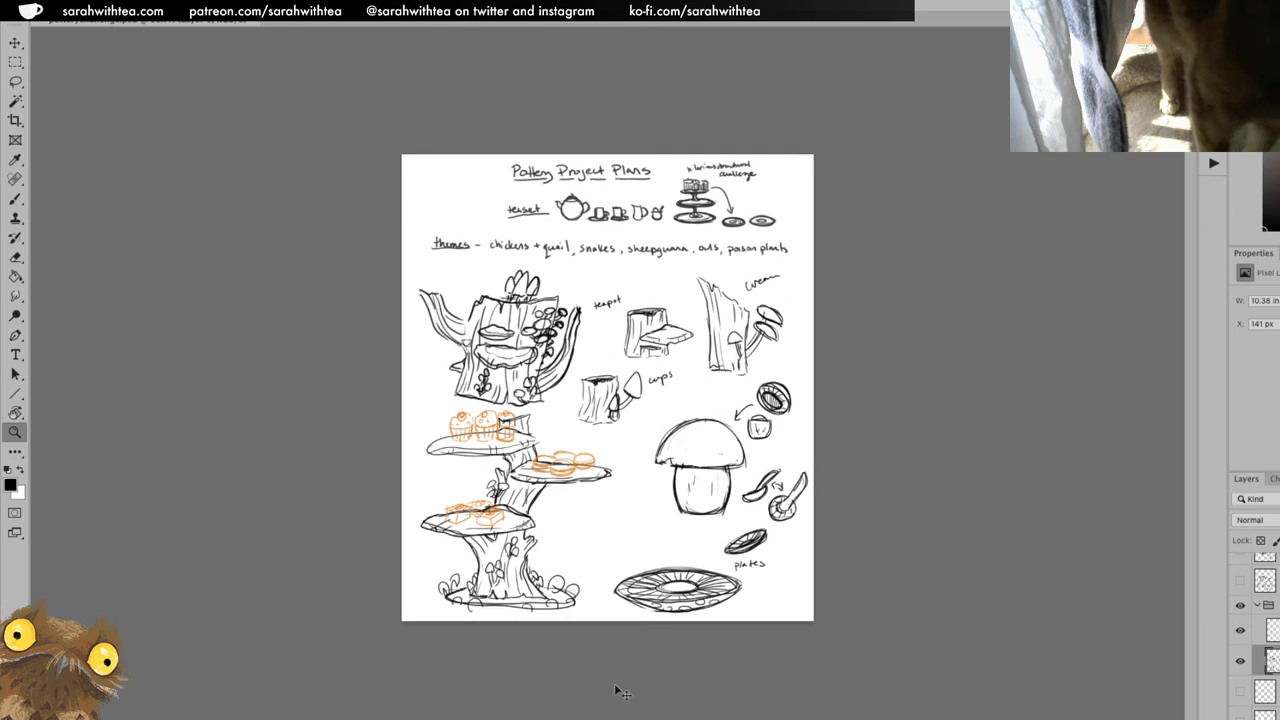
{"action": "key", "text": "ctrl+z"}
{"action": "key", "text": "ctrl+z"}
{"action": "key", "text": "ctrl+z"}
{"action": "key", "text": "ctrl+z"}
{"action": "key", "text": "ctrl+z"}
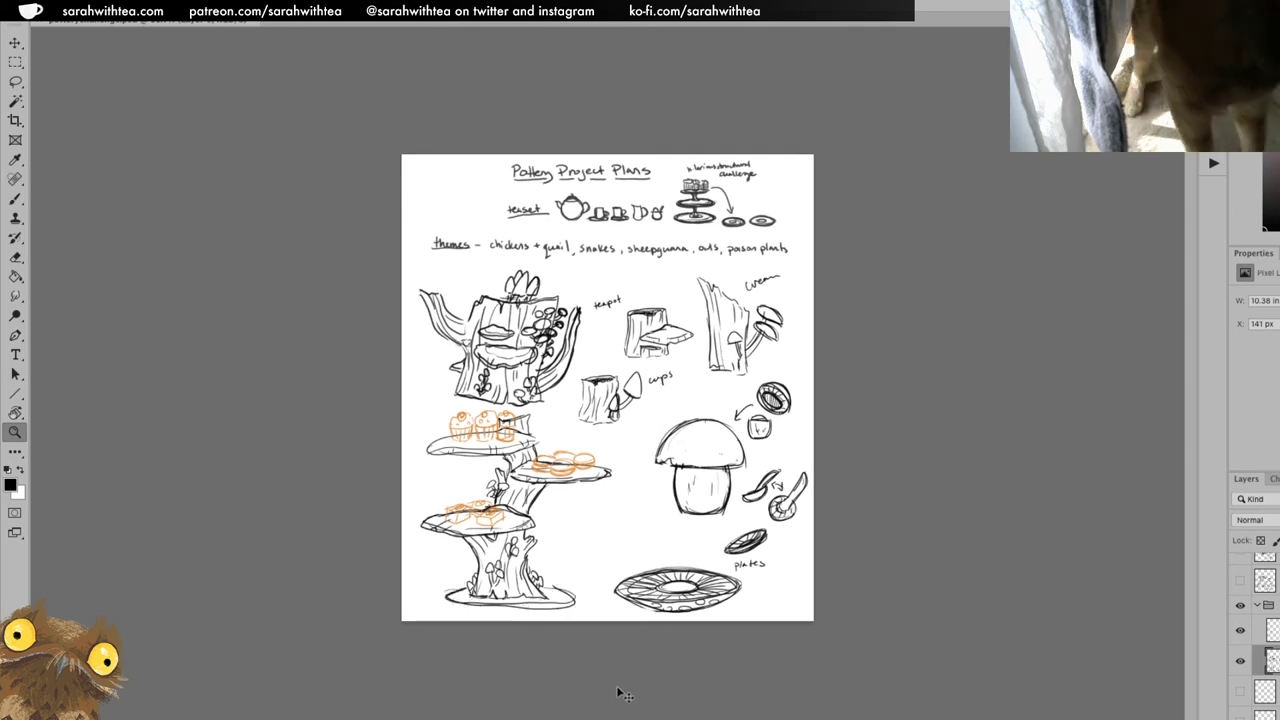
{"action": "key", "text": "ctrl+z"}
{"action": "key", "text": "ctrl+z"}
{"action": "key", "text": "ctrl+z"}
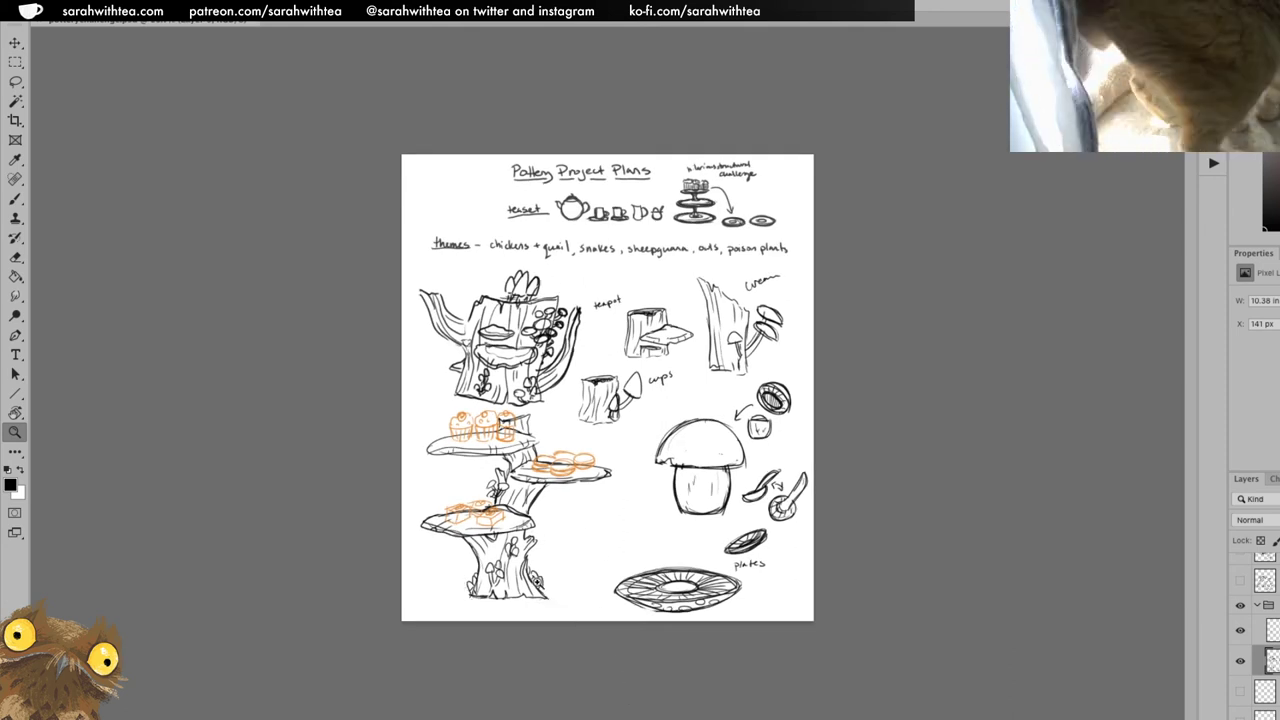
Add a new layer under the black sketch layer in the group and sketch a flat oval base around the trunk's foot.
{"action": "key", "text": "ctrl+equal"}
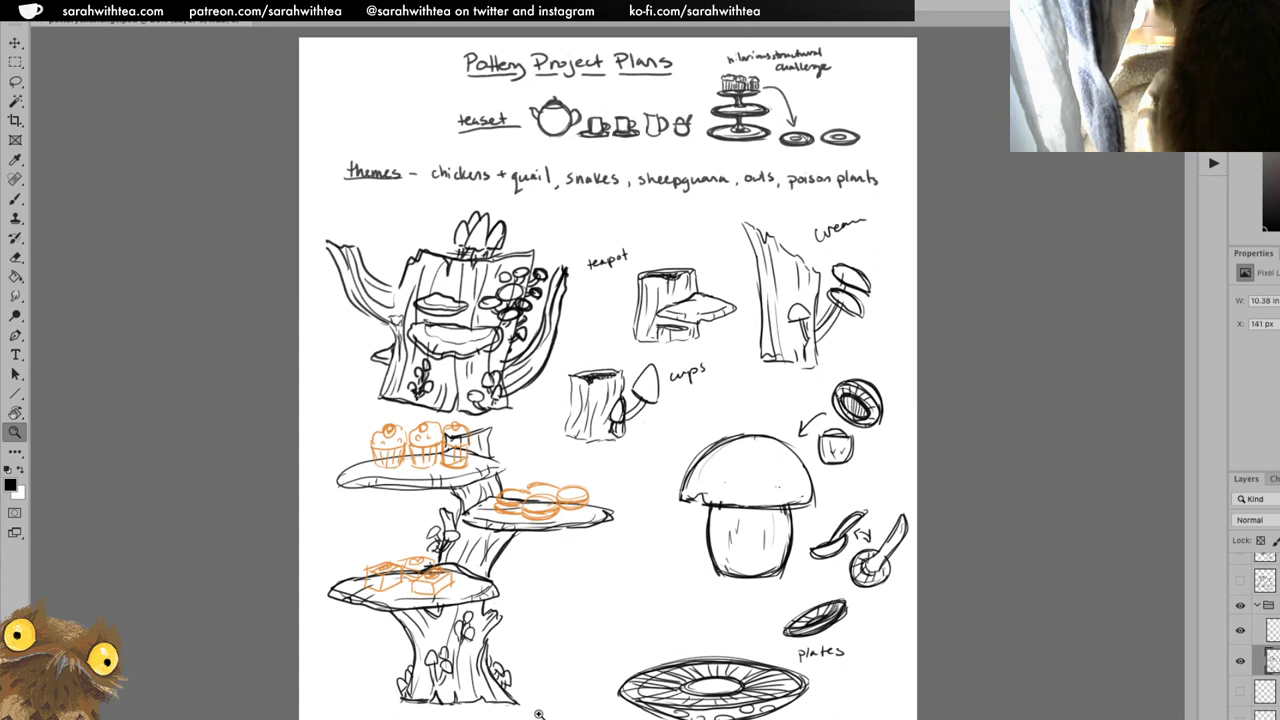
{"action": "key", "text": "b"}
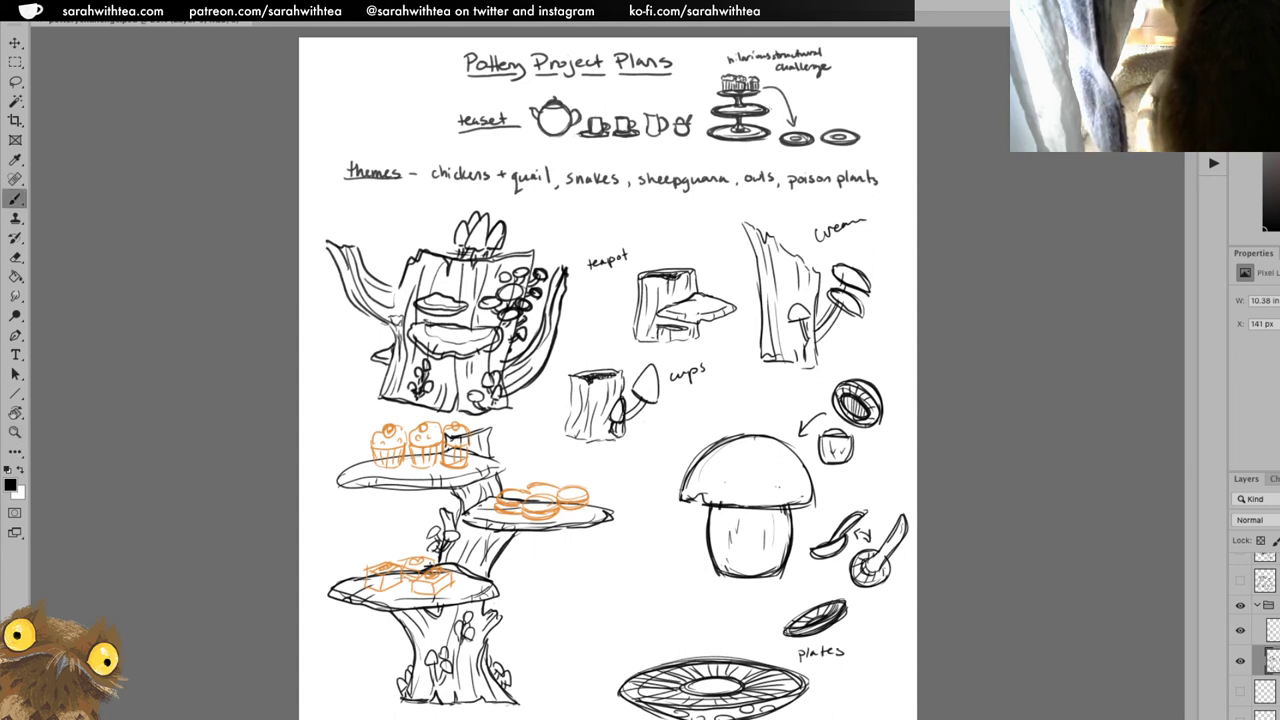
{"action": "key", "text": "ctrl+shift+alt+n"}
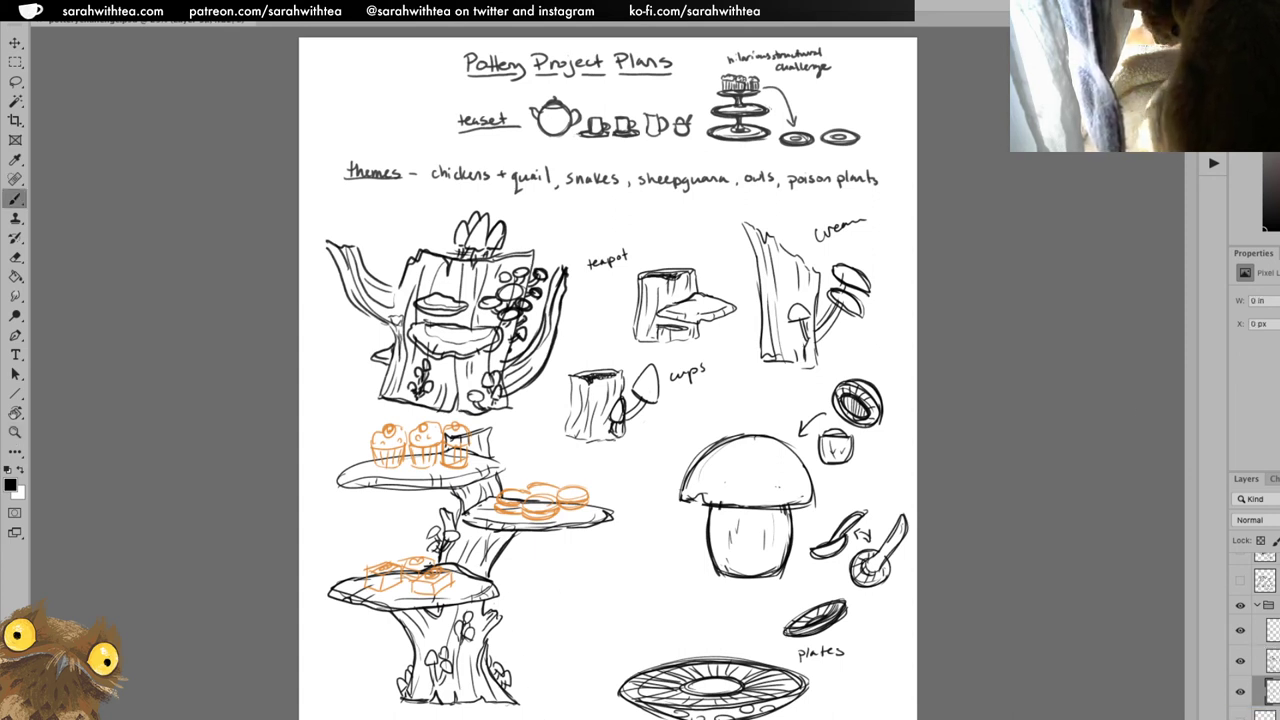
{"action": "mouse_move", "coordinate": [364, 692]}
{"action": "left_mouse_down"}
{"action": "mouse_move", "coordinate": [414, 706]}
{"action": "mouse_move", "coordinate": [560, 702]}
{"action": "mouse_move", "coordinate": [520, 700]}
{"action": "left_mouse_up"}
{"action": "mouse_move", "coordinate": [394, 702]}
{"action": "left_mouse_down"}
{"action": "mouse_move", "coordinate": [360, 694]}
{"action": "mouse_move", "coordinate": [416, 712]}
{"action": "mouse_move", "coordinate": [360, 690]}
{"action": "left_mouse_up"}
{"action": "left_click_drag", "start_coordinate": [502, 694], "coordinate": [556, 702]}
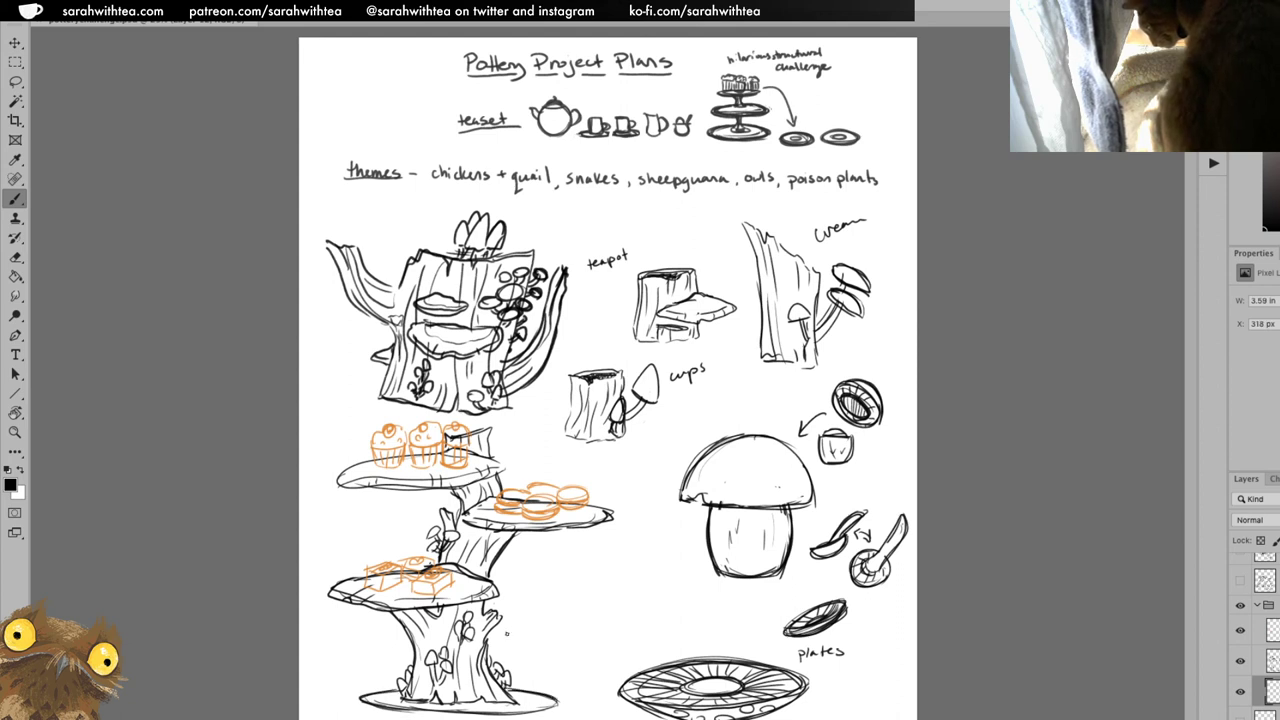
{"action": "key", "text": "ctrl+z"}
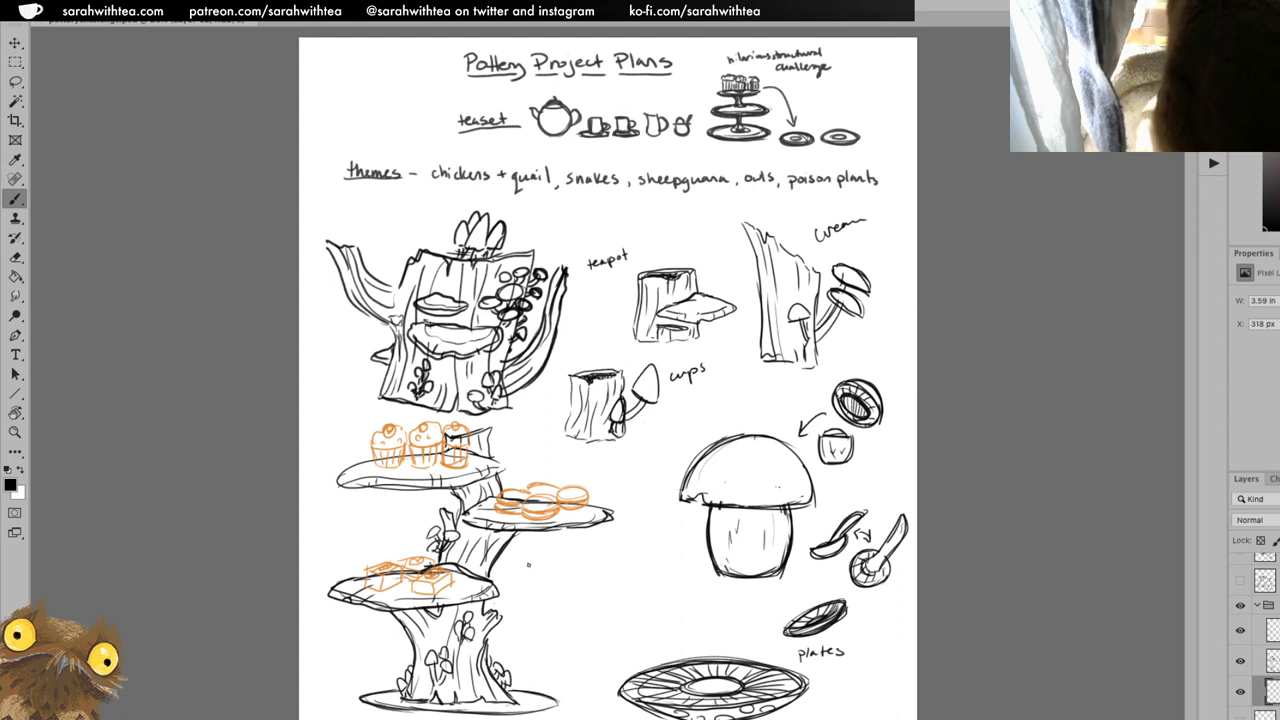
{"action": "key", "text": "ctrl+z"}
{"action": "mouse_move", "coordinate": [376, 706]}
{"action": "left_mouse_down"}
{"action": "mouse_move", "coordinate": [560, 702]}
{"action": "mouse_move", "coordinate": [542, 694]}
{"action": "left_mouse_up"}
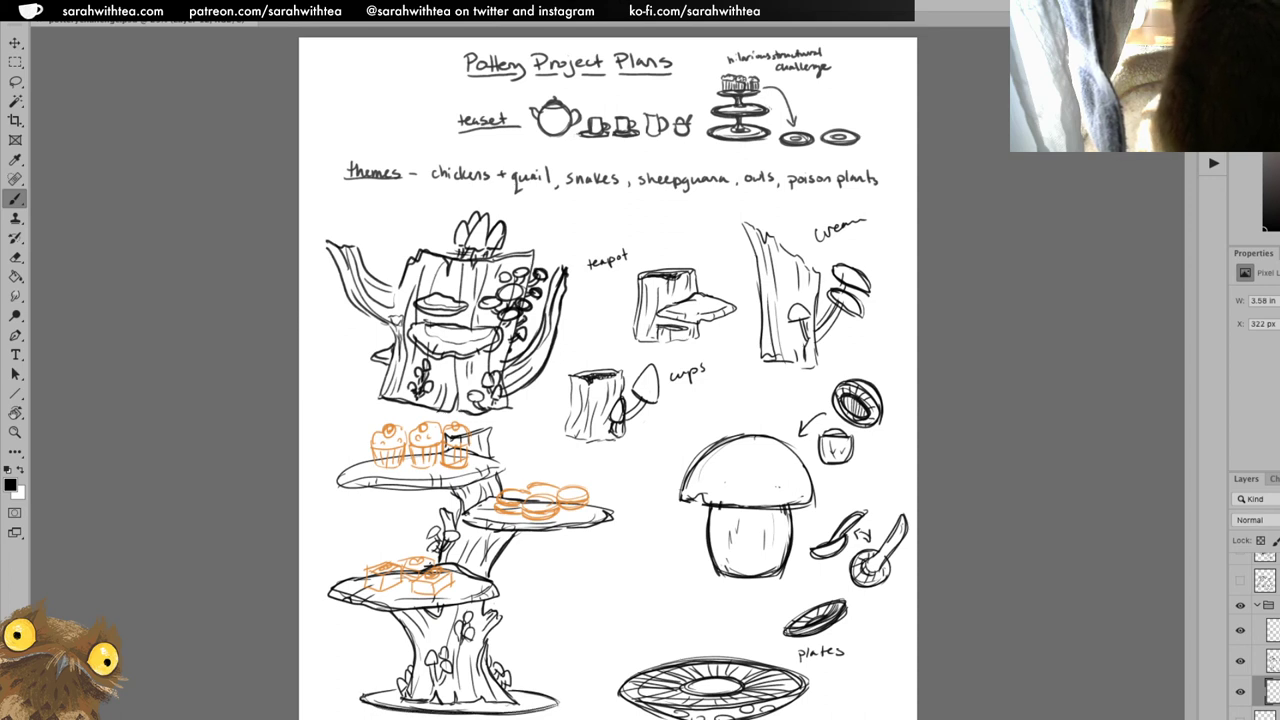
Thicken the oval base's rim and sketch small rounded mushrooms all around its back and front edges.
{"action": "mouse_move", "coordinate": [364, 702]}
{"action": "left_mouse_down"}
{"action": "mouse_move", "coordinate": [398, 700]}
{"action": "mouse_move", "coordinate": [382, 689]}
{"action": "left_mouse_up"}
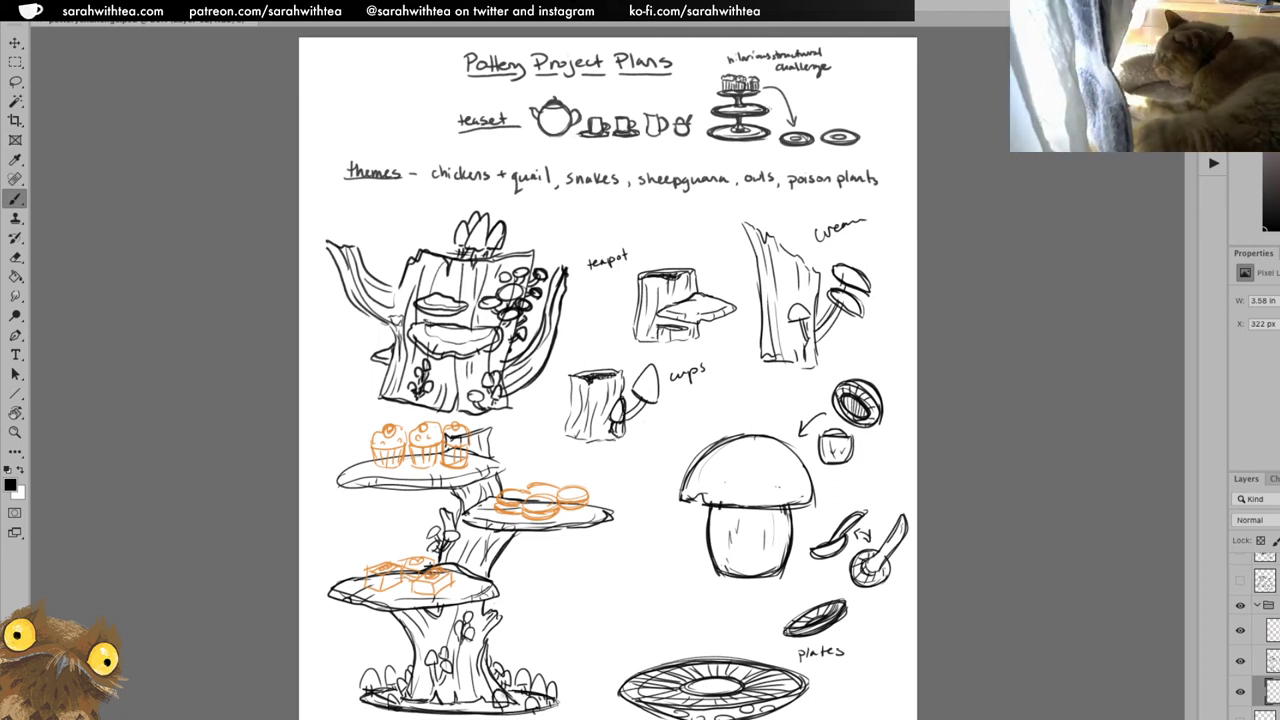
{"action": "mouse_move", "coordinate": [498, 716]}
{"action": "left_mouse_down"}
{"action": "mouse_move", "coordinate": [526, 708]}
{"action": "mouse_move", "coordinate": [522, 694]}
{"action": "left_mouse_up"}
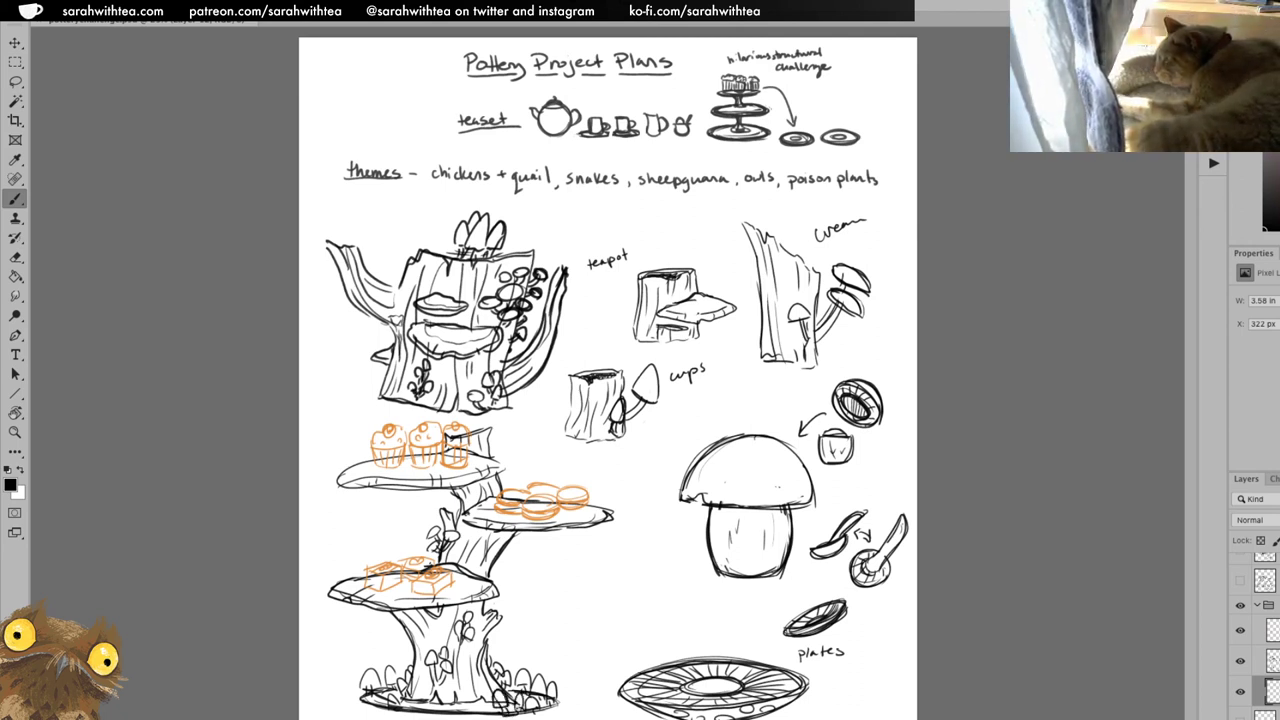
{"action": "mouse_move", "coordinate": [420, 714]}
{"action": "left_mouse_down"}
{"action": "mouse_move", "coordinate": [421, 690]}
{"action": "mouse_move", "coordinate": [421, 710]}
{"action": "mouse_move", "coordinate": [458, 693]}
{"action": "left_mouse_up"}
{"action": "left_click_drag", "start_coordinate": [445, 710], "coordinate": [488, 690]}
{"action": "mouse_move", "coordinate": [470, 711]}
{"action": "left_mouse_down"}
{"action": "mouse_move", "coordinate": [489, 700]}
{"action": "mouse_move", "coordinate": [532, 710]}
{"action": "left_mouse_up"}
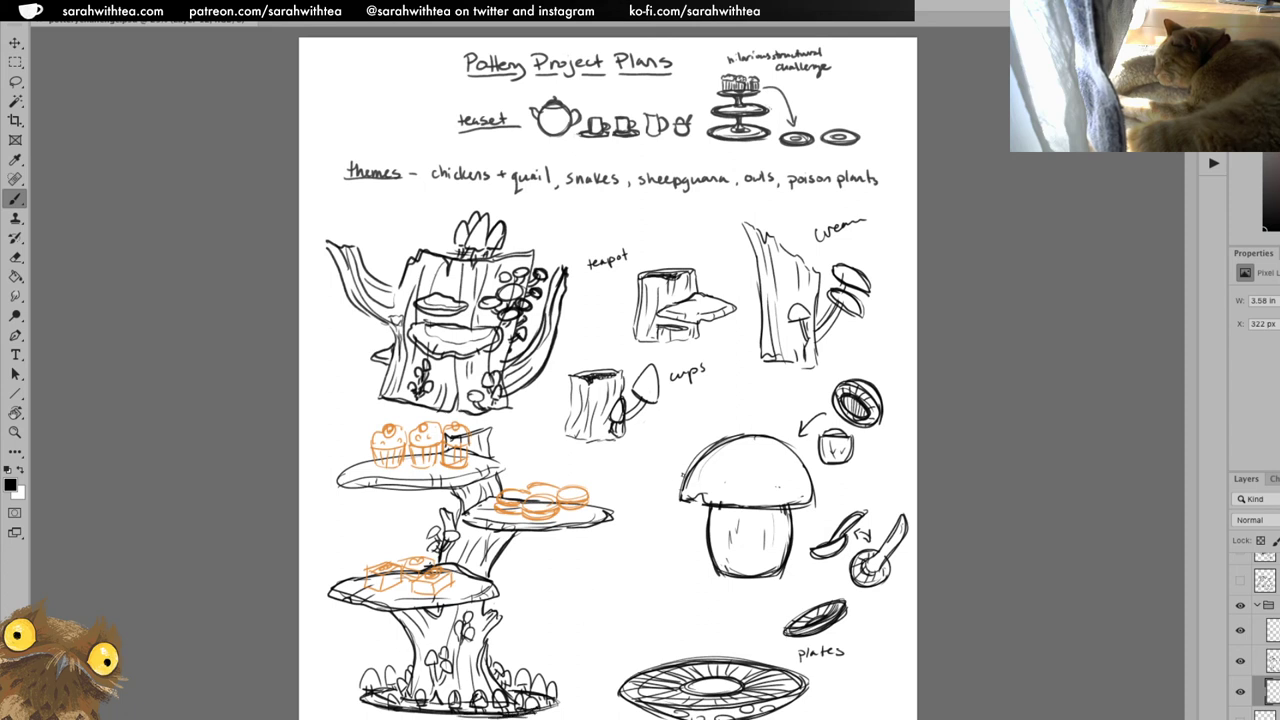
Set the brush colour to red d43434 and sketch a short tapered support standing on the base inside the lower trunk.
{"action": "left_click", "coordinate": [10, 484]}
{"action": "left_click", "coordinate": [871, 469]}
{"action": "left_click", "coordinate": [916, 452]}
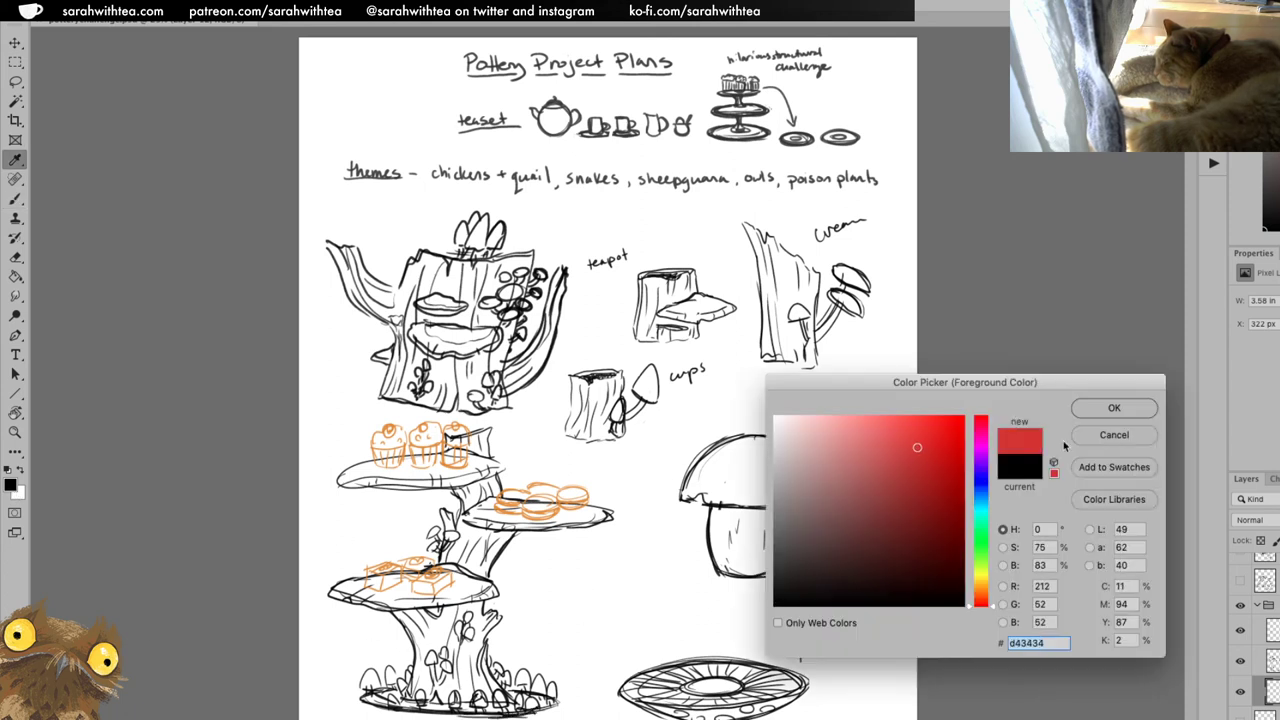
{"action": "left_click", "coordinate": [1113, 410]}
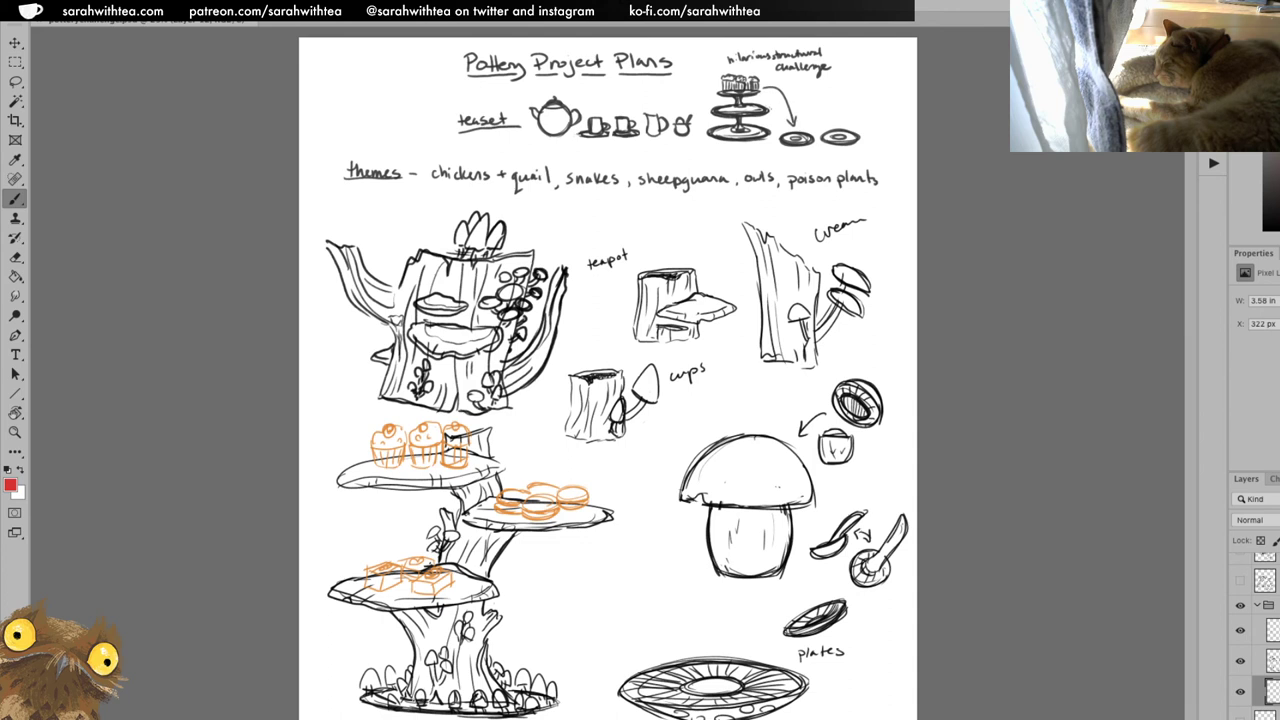
{"action": "left_click_drag", "start_coordinate": [426, 650], "coordinate": [480, 651]}
{"action": "left_click_drag", "start_coordinate": [416, 662], "coordinate": [420, 700]}
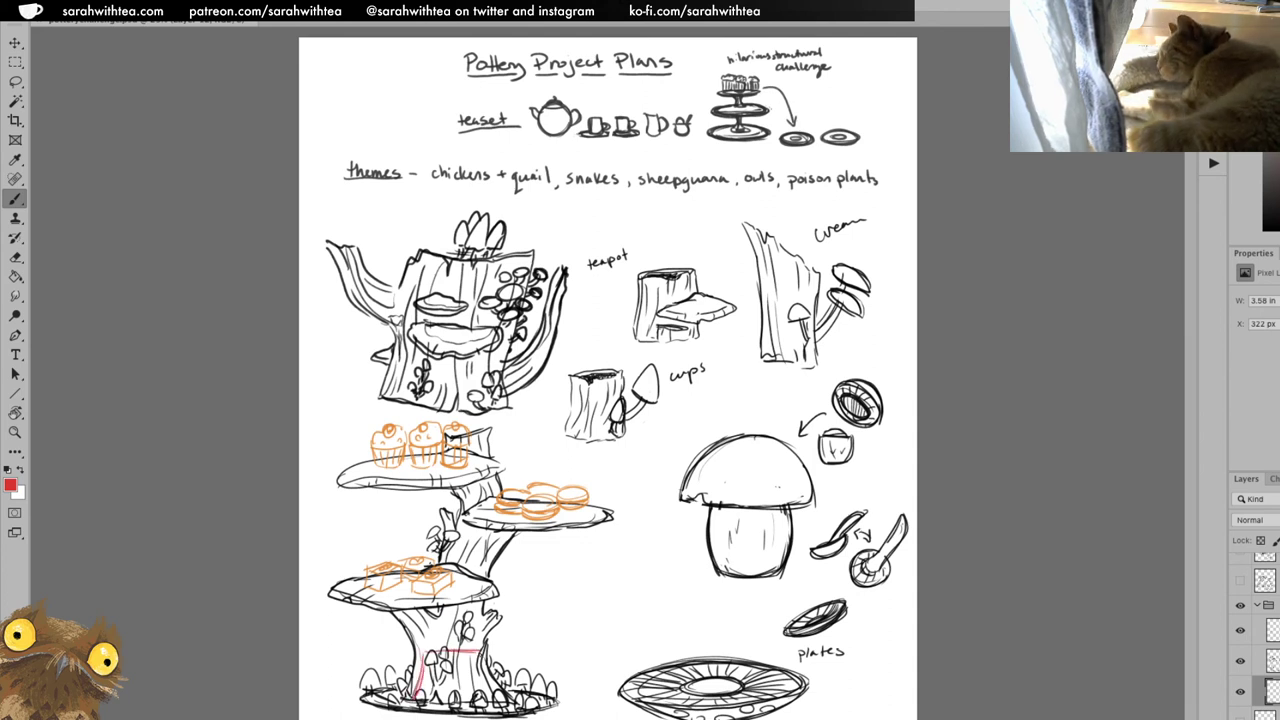
{"action": "mouse_move", "coordinate": [480, 652]}
{"action": "left_mouse_down"}
{"action": "mouse_move", "coordinate": [494, 704]}
{"action": "mouse_move", "coordinate": [424, 664]}
{"action": "mouse_move", "coordinate": [418, 700]}
{"action": "mouse_move", "coordinate": [476, 664]}
{"action": "left_mouse_up"}
{"action": "mouse_move", "coordinate": [478, 664]}
{"action": "left_mouse_down"}
{"action": "mouse_move", "coordinate": [488, 694]}
{"action": "mouse_move", "coordinate": [474, 702]}
{"action": "left_mouse_up"}
{"action": "key", "text": "e"}
{"action": "mouse_move", "coordinate": [418, 651]}
{"action": "left_mouse_down"}
{"action": "mouse_move", "coordinate": [486, 658]}
{"action": "mouse_move", "coordinate": [410, 698]}
{"action": "left_mouse_up"}
{"action": "key", "text": "b"}
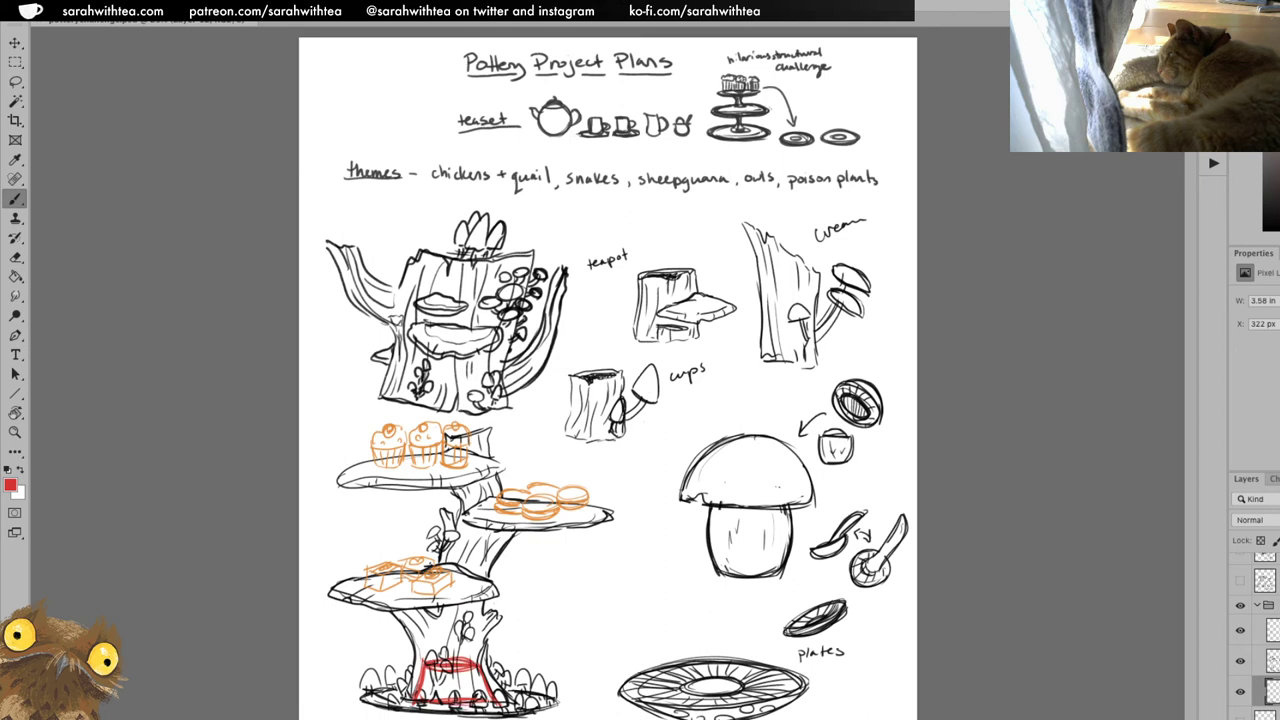
Refine the red support's elliptical top and sloping sides, and erase its stray lines among the front mushrooms.
{"action": "mouse_move", "coordinate": [477, 668]}
{"action": "left_mouse_down"}
{"action": "mouse_move", "coordinate": [489, 703]}
{"action": "mouse_move", "coordinate": [484, 667]}
{"action": "left_mouse_up"}
{"action": "mouse_move", "coordinate": [422, 674]}
{"action": "left_mouse_down"}
{"action": "mouse_move", "coordinate": [482, 667]}
{"action": "mouse_move", "coordinate": [448, 660]}
{"action": "left_mouse_up"}
{"action": "mouse_move", "coordinate": [454, 659]}
{"action": "left_mouse_down"}
{"action": "mouse_move", "coordinate": [480, 666]}
{"action": "mouse_move", "coordinate": [436, 664]}
{"action": "mouse_move", "coordinate": [476, 658]}
{"action": "left_mouse_up"}
{"action": "key", "text": "e"}
{"action": "key", "text": "b"}
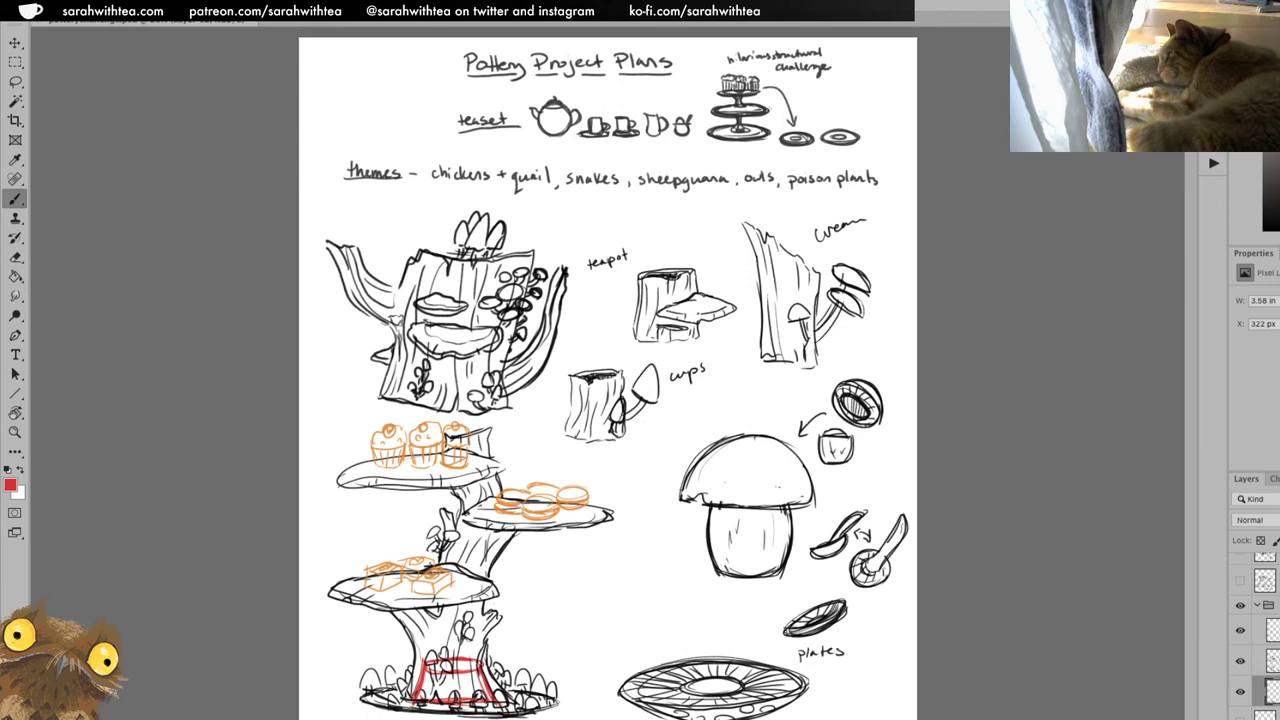
{"action": "key", "text": "e"}
{"action": "mouse_move", "coordinate": [424, 702]}
{"action": "left_mouse_down"}
{"action": "mouse_move", "coordinate": [486, 702]}
{"action": "mouse_move", "coordinate": [444, 702]}
{"action": "left_mouse_up"}
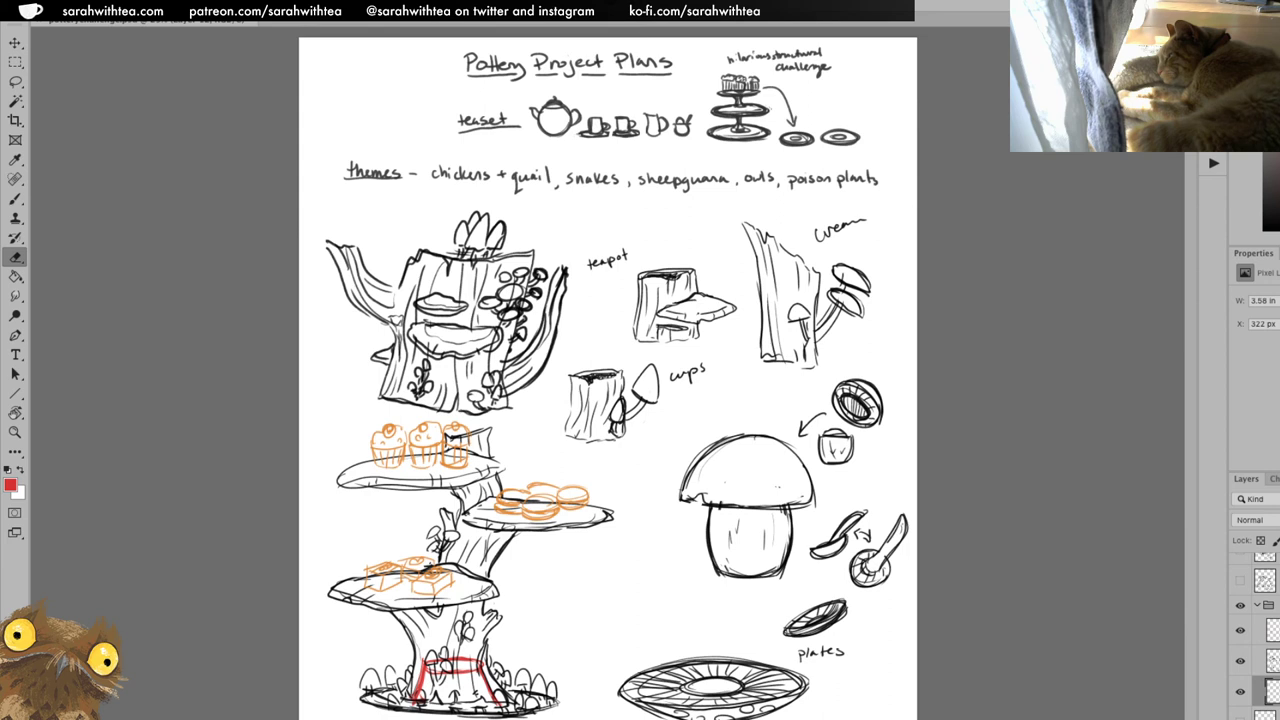
{"action": "key", "text": "b"}
{"action": "left_click_drag", "start_coordinate": [484, 664], "coordinate": [506, 708]}
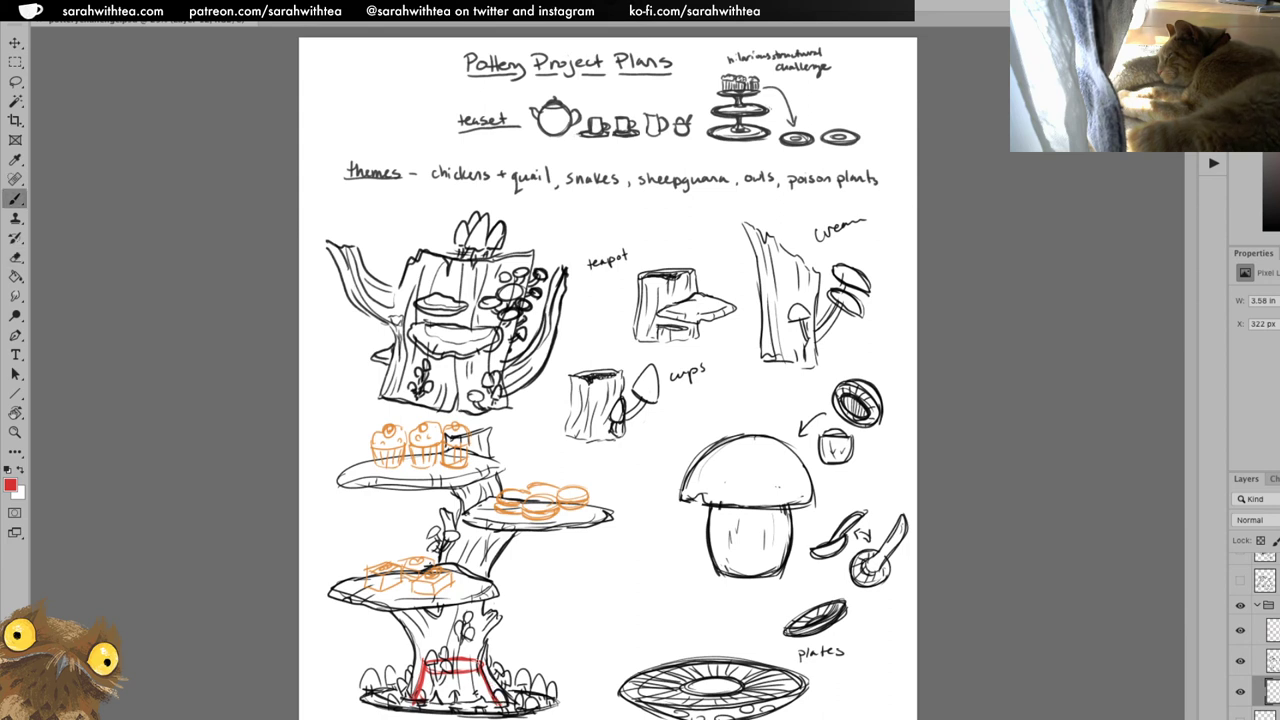
{"action": "mouse_move", "coordinate": [420, 666]}
{"action": "left_mouse_down"}
{"action": "mouse_move", "coordinate": [418, 706]}
{"action": "mouse_move", "coordinate": [425, 670]}
{"action": "left_mouse_up"}
{"action": "key", "text": "e"}
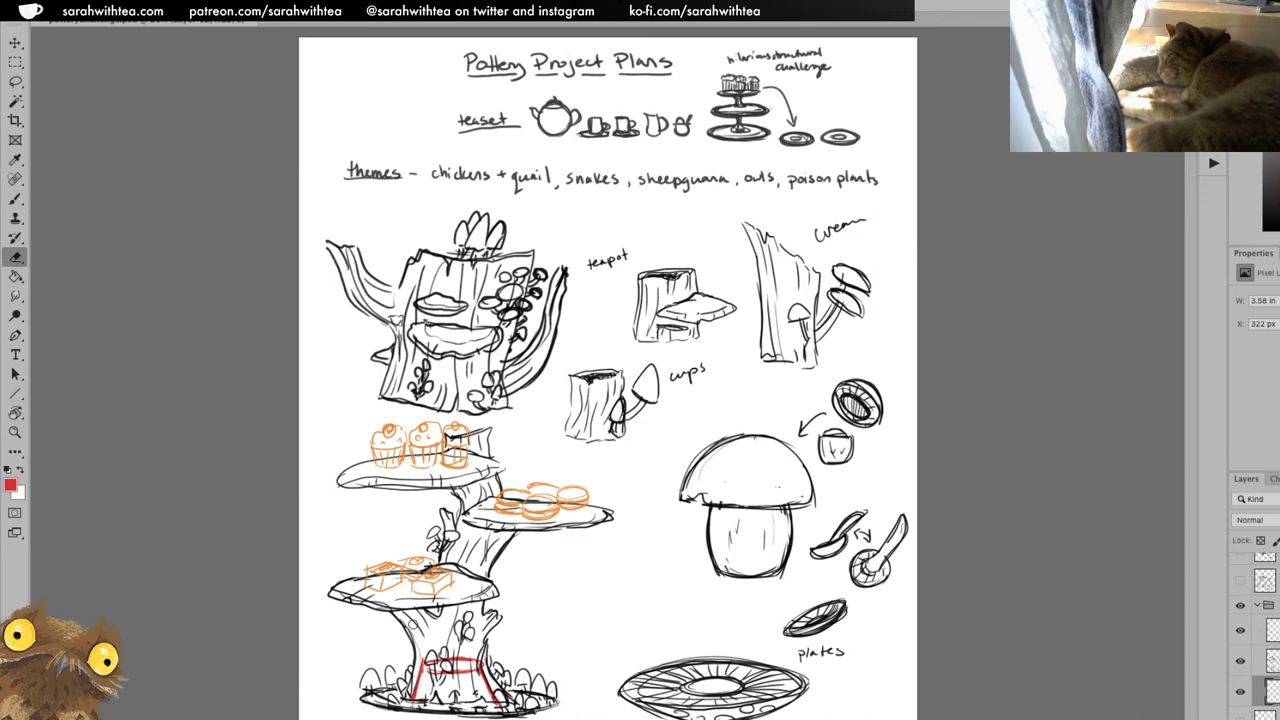
{"action": "key", "text": "b"}
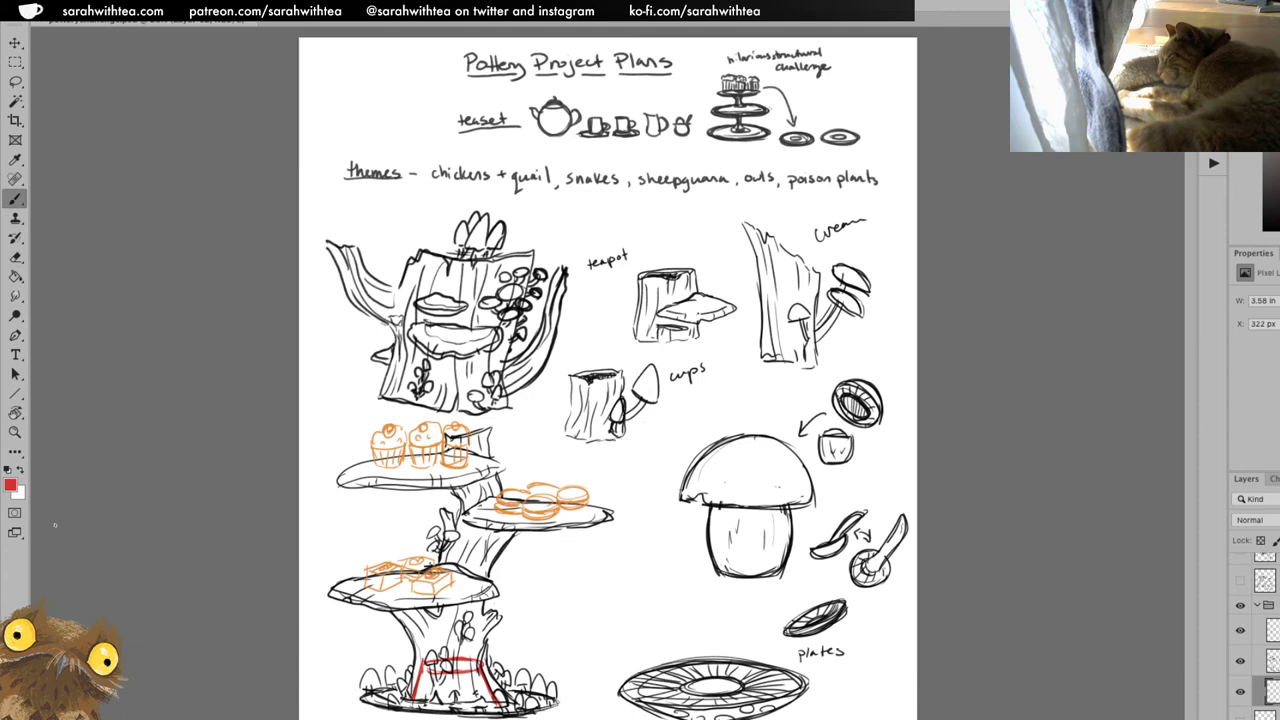
Set the brush colour to blue 14349b and outline both sides of the lower trunk around the red support, up to the bottom tier.
{"action": "left_click", "coordinate": [11, 485]}
{"action": "left_click", "coordinate": [981, 490]}
{"action": "left_click", "coordinate": [937, 491]}
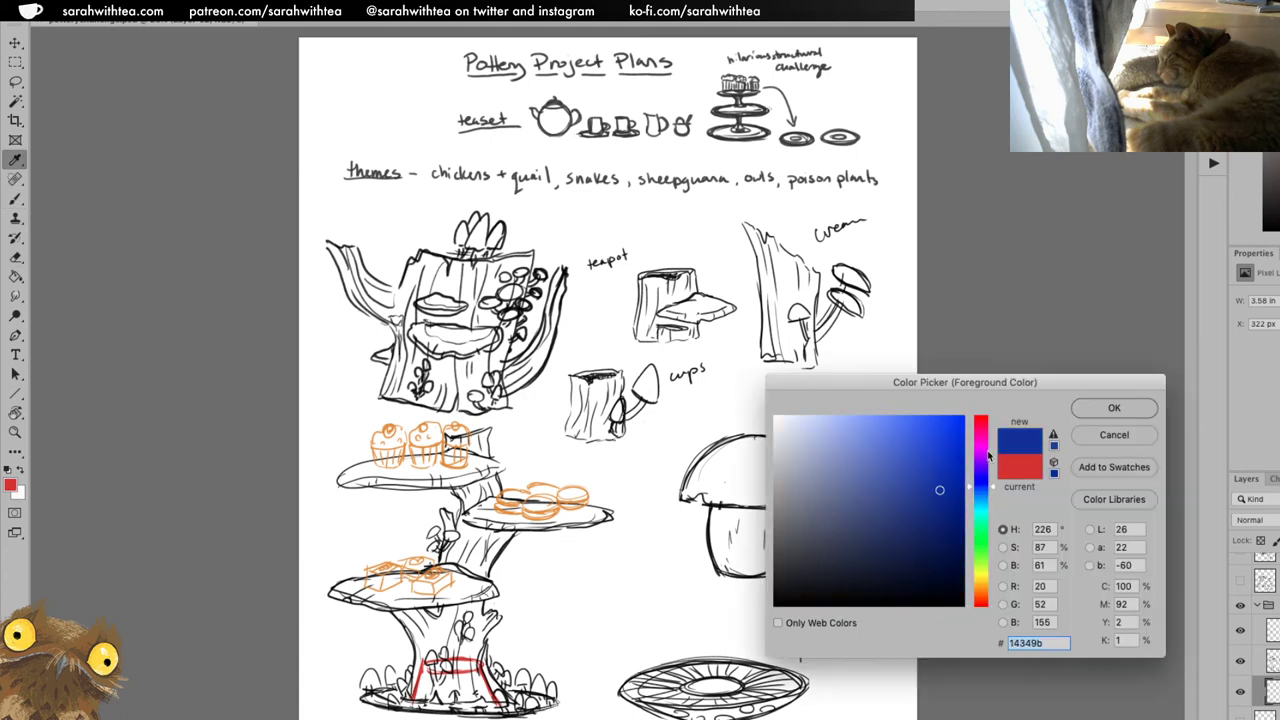
{"action": "left_click", "coordinate": [1114, 408]}
{"action": "mouse_move", "coordinate": [416, 664]}
{"action": "left_mouse_down"}
{"action": "mouse_move", "coordinate": [402, 702]}
{"action": "mouse_move", "coordinate": [410, 694]}
{"action": "left_mouse_up"}
{"action": "mouse_move", "coordinate": [422, 640]}
{"action": "left_mouse_down"}
{"action": "mouse_move", "coordinate": [418, 662]}
{"action": "mouse_move", "coordinate": [418, 626]}
{"action": "mouse_move", "coordinate": [443, 615]}
{"action": "mouse_move", "coordinate": [404, 666]}
{"action": "left_mouse_up"}
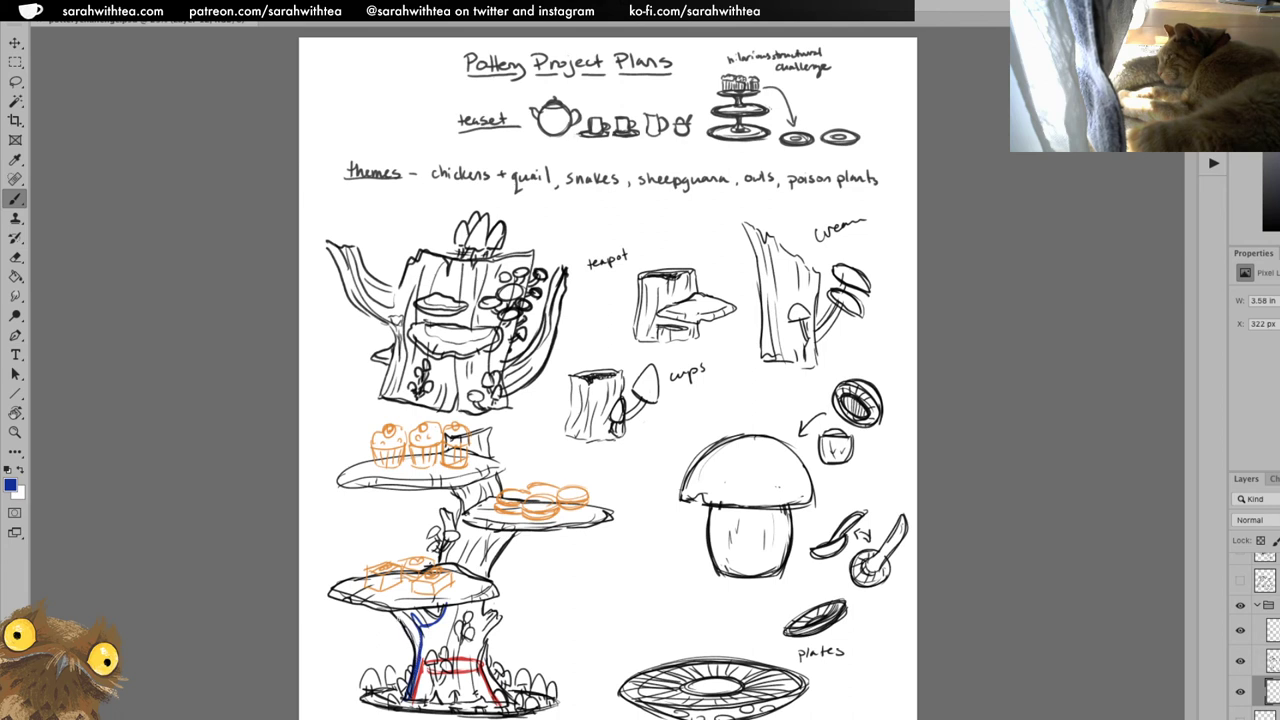
{"action": "left_click_drag", "start_coordinate": [492, 680], "coordinate": [504, 704]}
{"action": "left_click_drag", "start_coordinate": [484, 658], "coordinate": [490, 686]}
{"action": "mouse_move", "coordinate": [478, 632]}
{"action": "left_mouse_down"}
{"action": "mouse_move", "coordinate": [484, 674]}
{"action": "mouse_move", "coordinate": [478, 634]}
{"action": "mouse_move", "coordinate": [504, 694]}
{"action": "mouse_move", "coordinate": [494, 686]}
{"action": "left_mouse_up"}
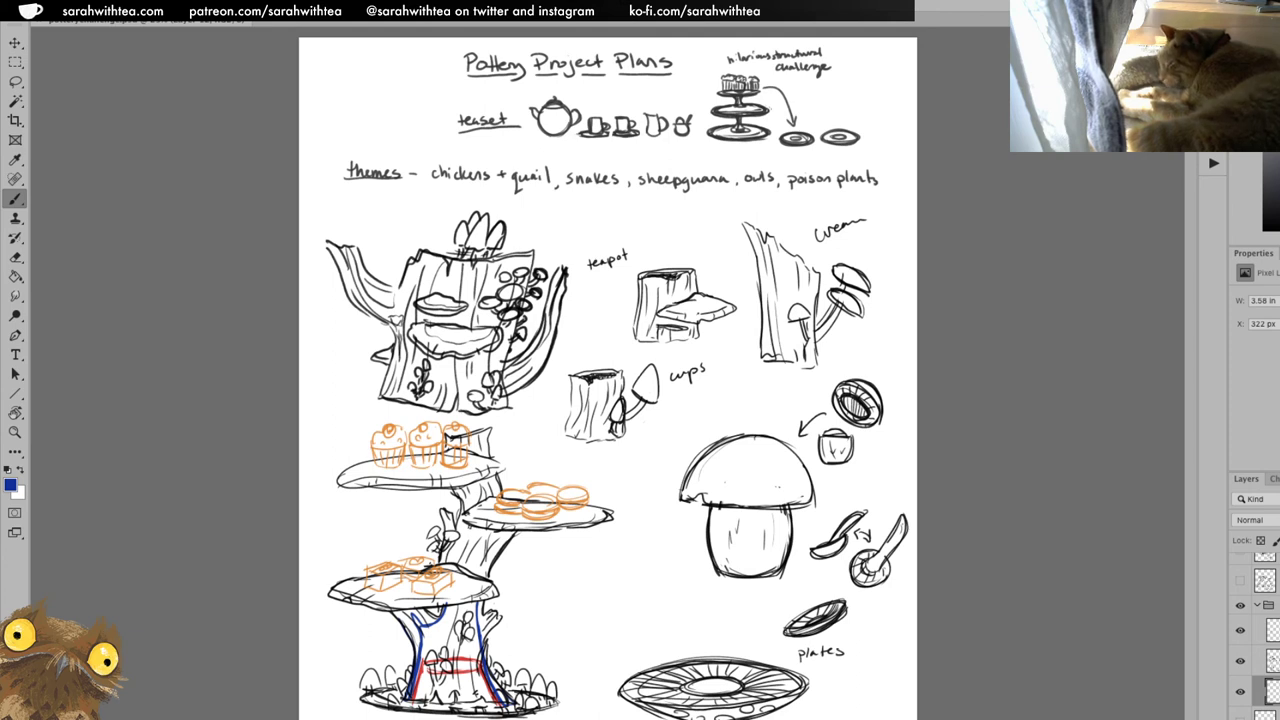
{"action": "mouse_move", "coordinate": [505, 530]}
{"action": "left_mouse_down"}
{"action": "mouse_move", "coordinate": [495, 544]}
{"action": "mouse_move", "coordinate": [467, 534]}
{"action": "mouse_move", "coordinate": [505, 531]}
{"action": "left_mouse_up"}
{"action": "mouse_move", "coordinate": [472, 572]}
{"action": "left_mouse_down"}
{"action": "mouse_move", "coordinate": [462, 606]}
{"action": "mouse_move", "coordinate": [448, 586]}
{"action": "mouse_move", "coordinate": [470, 604]}
{"action": "left_mouse_up"}
{"action": "key", "text": "ctrl+z"}
Sample the support's red, sketch connector pegs where the trunk meets each of the three tiers, and restore the default black colour.
{"action": "left_click", "coordinate": [422, 668], "text": "alt"}
{"action": "mouse_move", "coordinate": [414, 612]}
{"action": "left_mouse_down"}
{"action": "mouse_move", "coordinate": [406, 592]}
{"action": "mouse_move", "coordinate": [402, 614]}
{"action": "mouse_move", "coordinate": [396, 590]}
{"action": "left_mouse_up"}
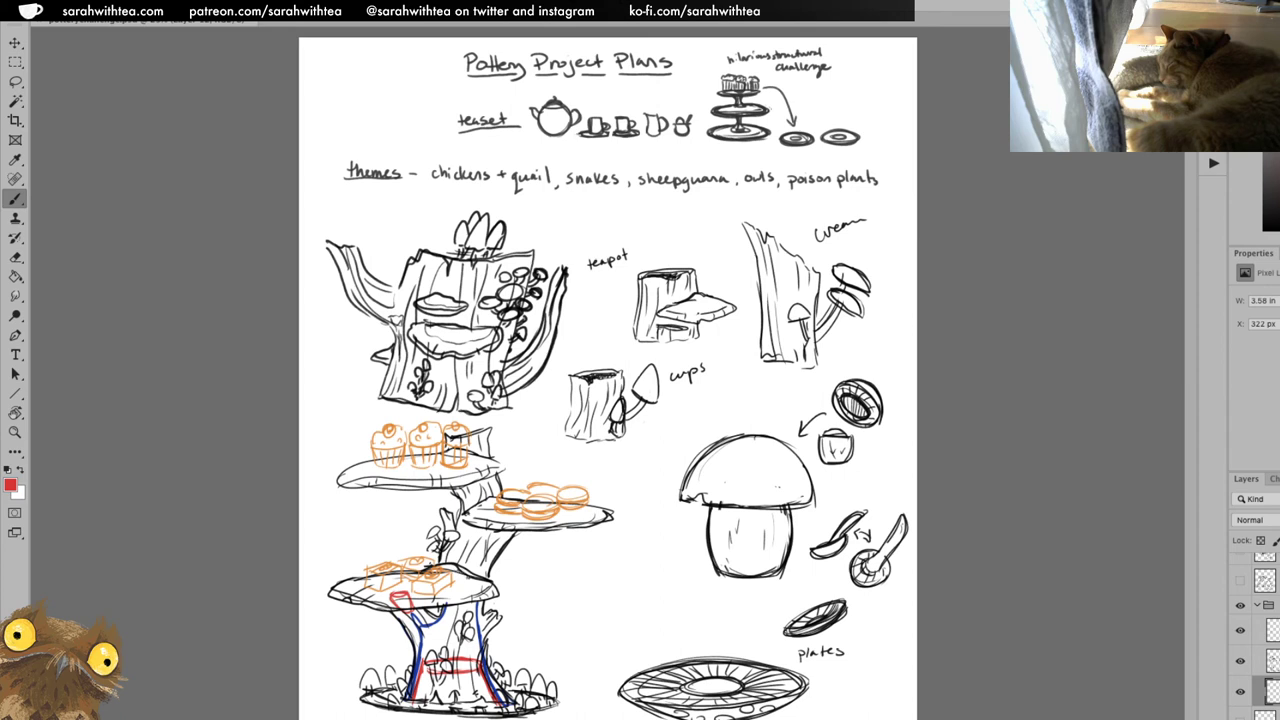
{"action": "mouse_move", "coordinate": [470, 578]}
{"action": "left_mouse_down"}
{"action": "mouse_move", "coordinate": [464, 612]}
{"action": "mouse_move", "coordinate": [448, 584]}
{"action": "mouse_move", "coordinate": [472, 582]}
{"action": "mouse_move", "coordinate": [444, 574]}
{"action": "mouse_move", "coordinate": [446, 588]}
{"action": "mouse_move", "coordinate": [470, 590]}
{"action": "left_mouse_up"}
{"action": "mouse_move", "coordinate": [468, 506]}
{"action": "left_mouse_down"}
{"action": "mouse_move", "coordinate": [480, 542]}
{"action": "mouse_move", "coordinate": [506, 528]}
{"action": "mouse_move", "coordinate": [466, 550]}
{"action": "mouse_move", "coordinate": [496, 548]}
{"action": "mouse_move", "coordinate": [508, 506]}
{"action": "mouse_move", "coordinate": [478, 520]}
{"action": "mouse_move", "coordinate": [514, 518]}
{"action": "left_mouse_up"}
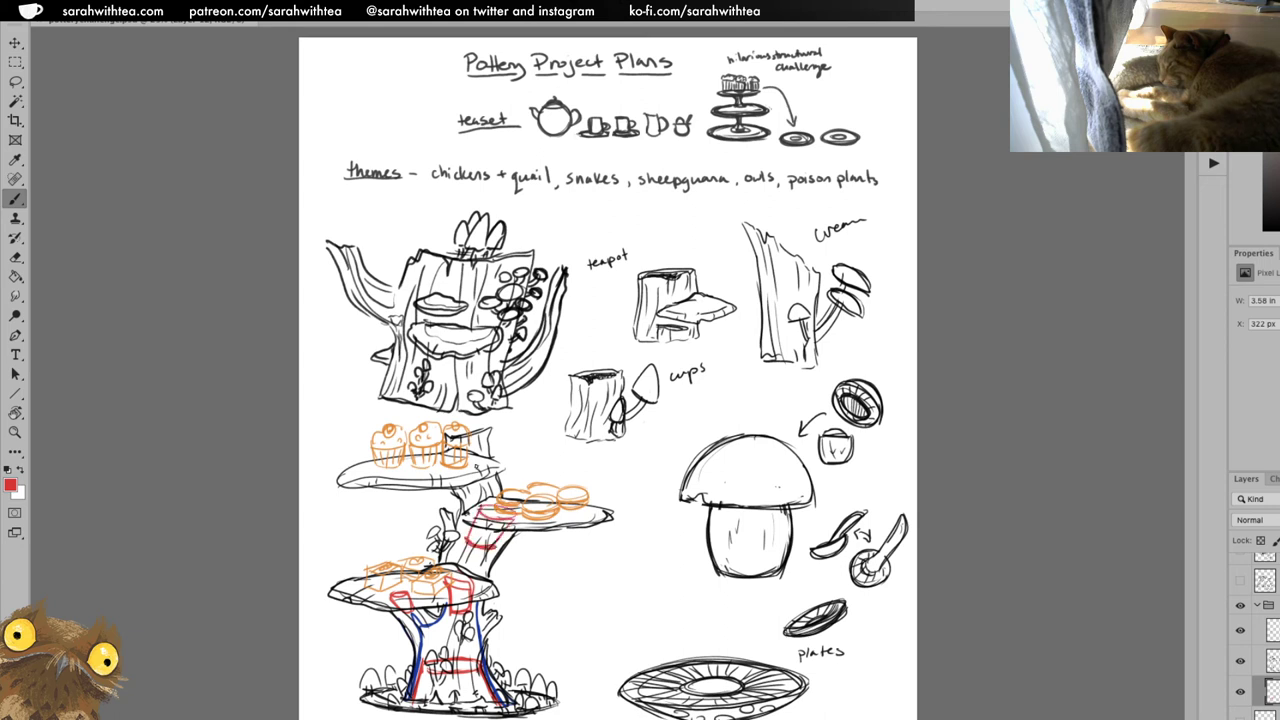
{"action": "mouse_move", "coordinate": [470, 456]}
{"action": "left_mouse_down"}
{"action": "mouse_move", "coordinate": [486, 484]}
{"action": "mouse_move", "coordinate": [448, 494]}
{"action": "mouse_move", "coordinate": [484, 488]}
{"action": "mouse_move", "coordinate": [456, 492]}
{"action": "mouse_move", "coordinate": [470, 454]}
{"action": "mouse_move", "coordinate": [448, 474]}
{"action": "mouse_move", "coordinate": [458, 486]}
{"action": "mouse_move", "coordinate": [482, 458]}
{"action": "left_mouse_up"}
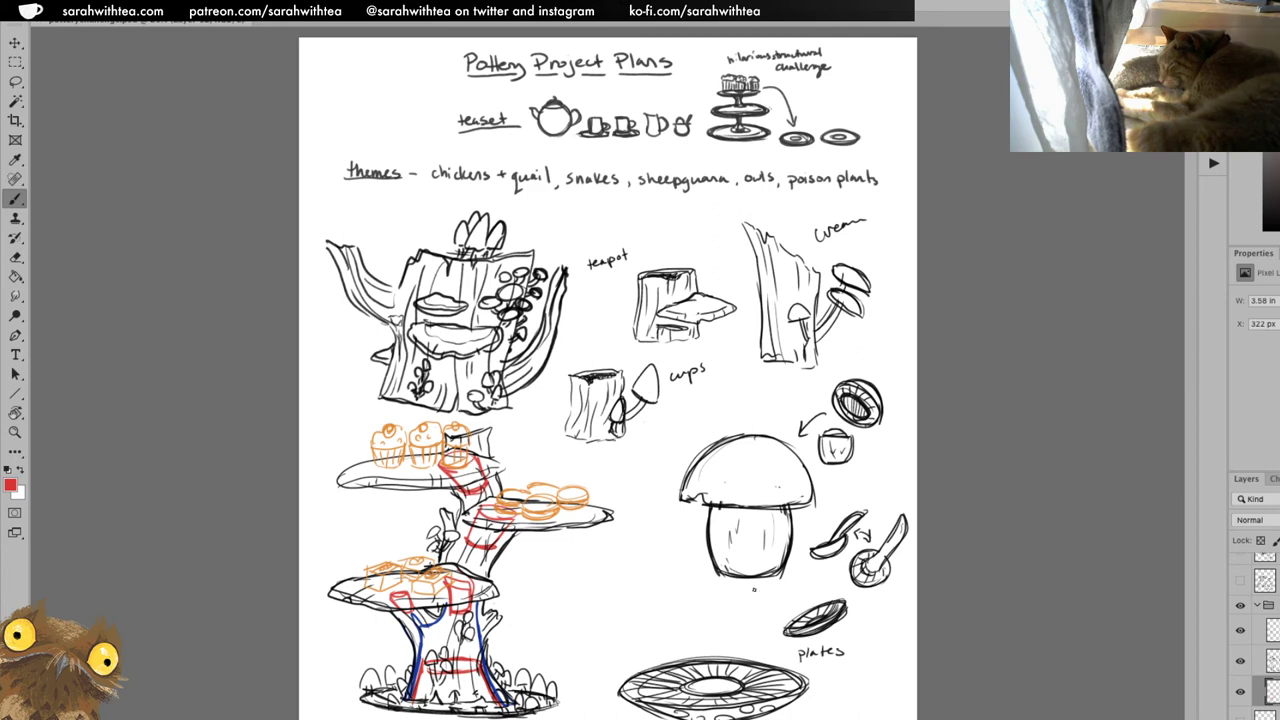
{"action": "left_click", "coordinate": [9, 469]}
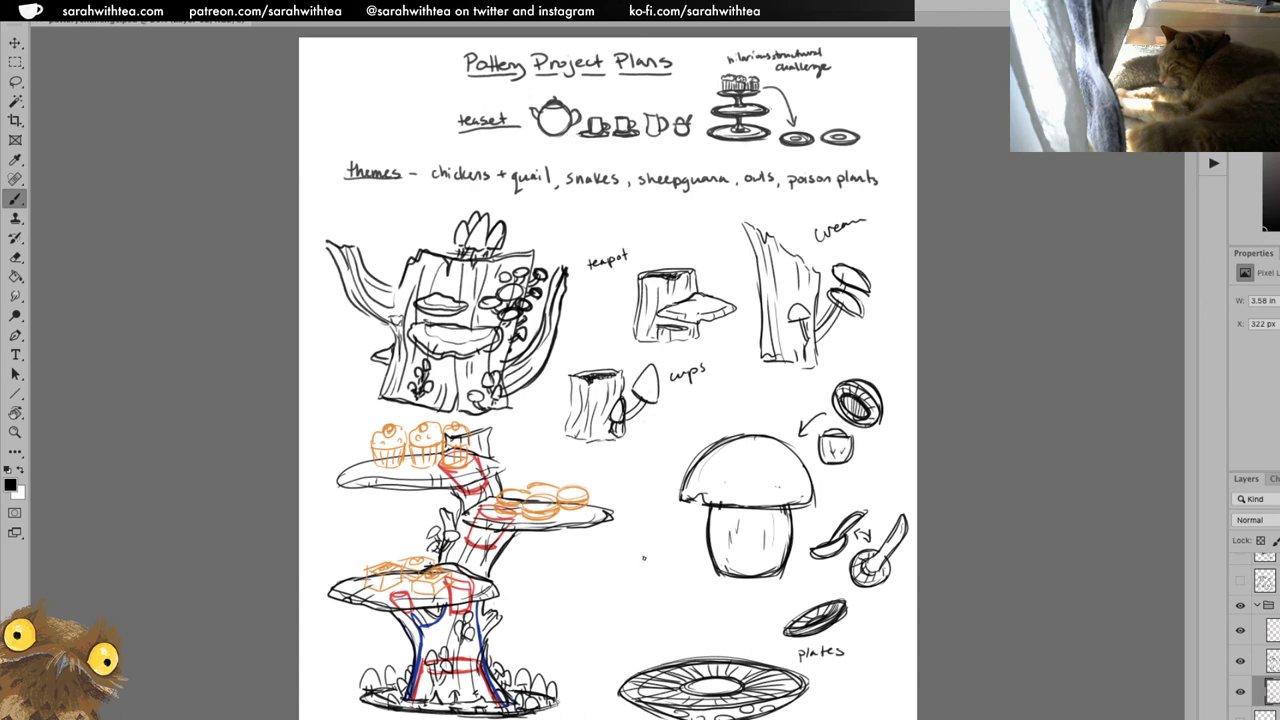
Collapse the mushroom tea set's layer group and toggle its visibility, leaving the group hidden.
{"action": "left_click", "coordinate": [1257, 606]}
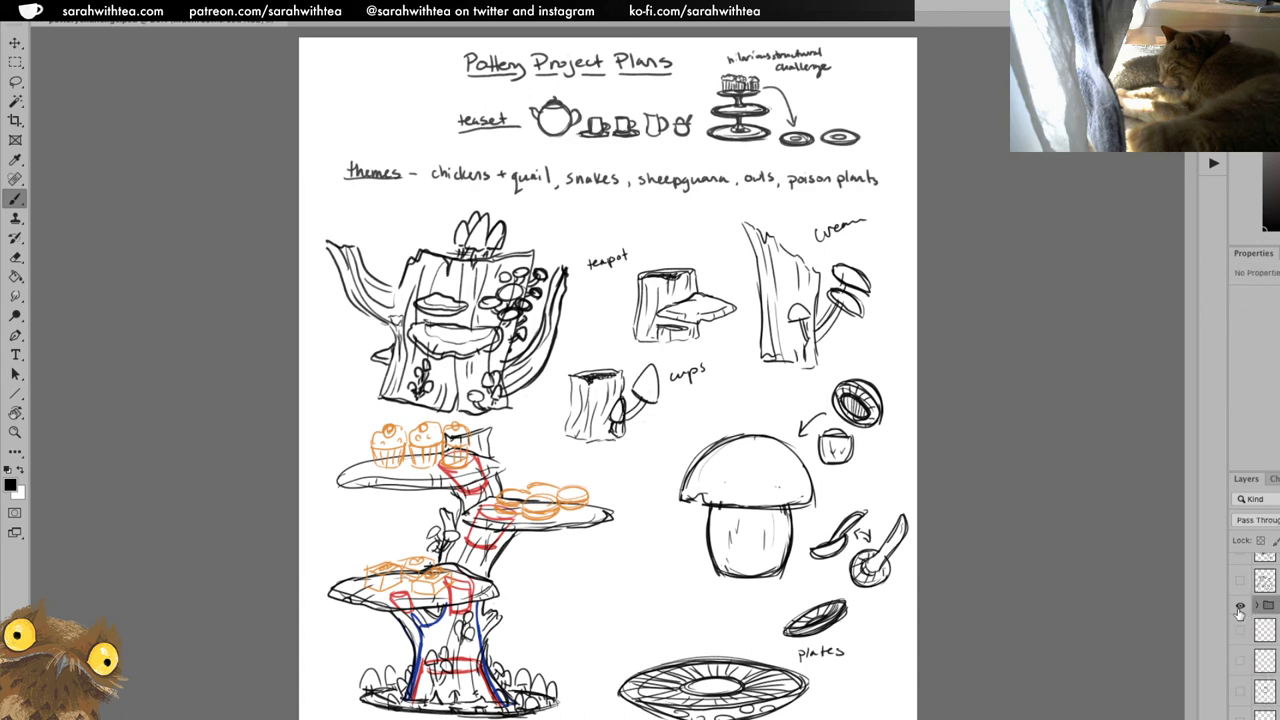
{"action": "left_click", "coordinate": [1239, 609]}
{"action": "left_click", "coordinate": [1239, 609]}
{"action": "left_click", "coordinate": [1239, 607]}
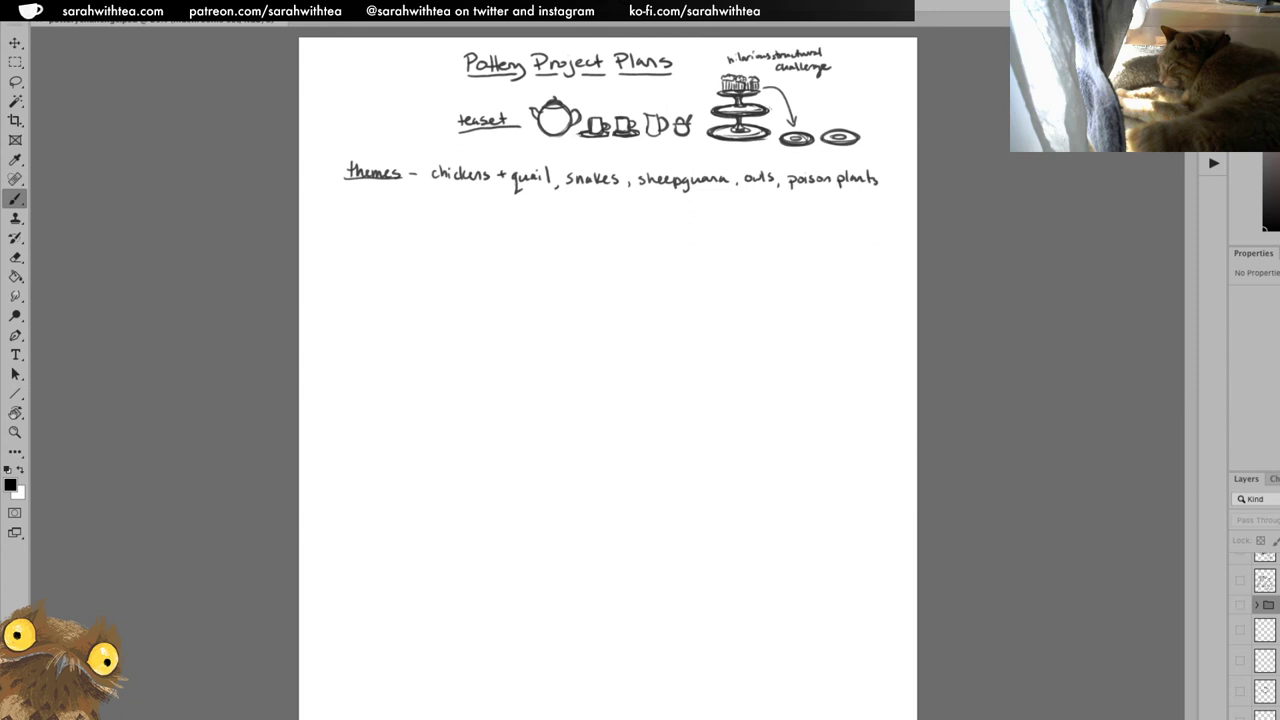
{"action": "scroll", "coordinate": [1255, 630], "scroll_direction": "up", "scroll_amount": 1}
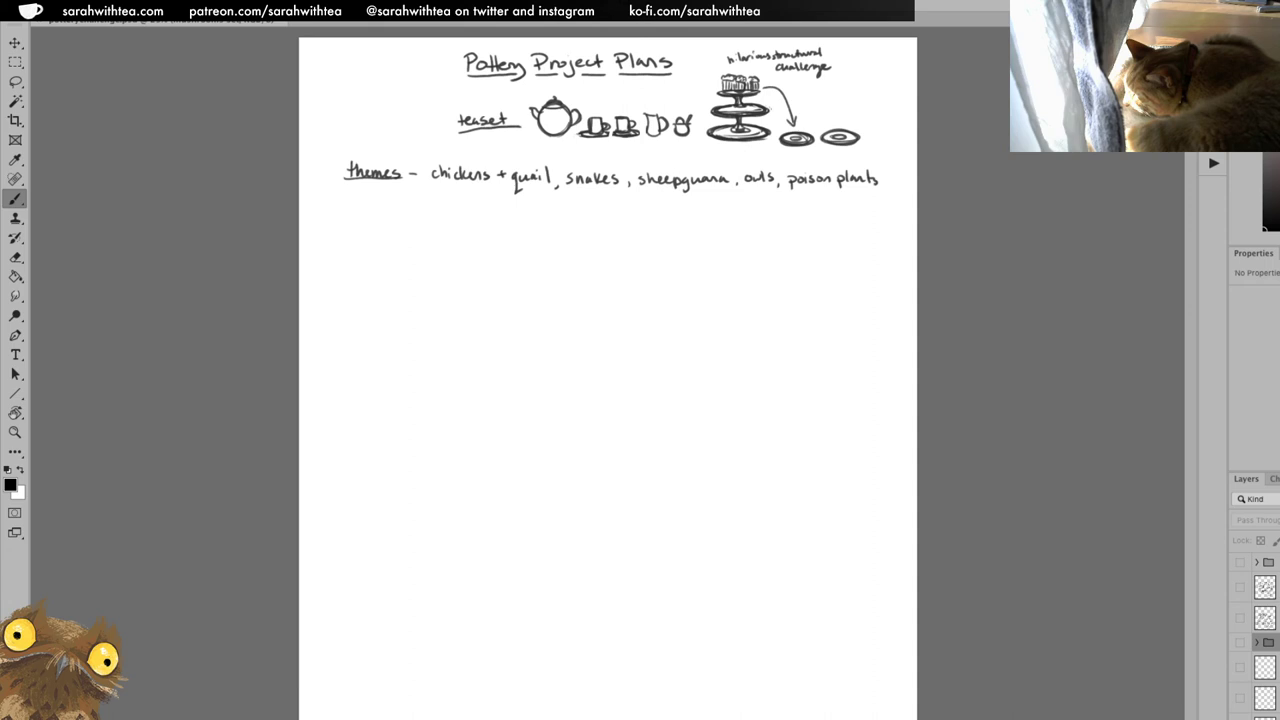
{"action": "left_click", "coordinate": [1240, 643]}
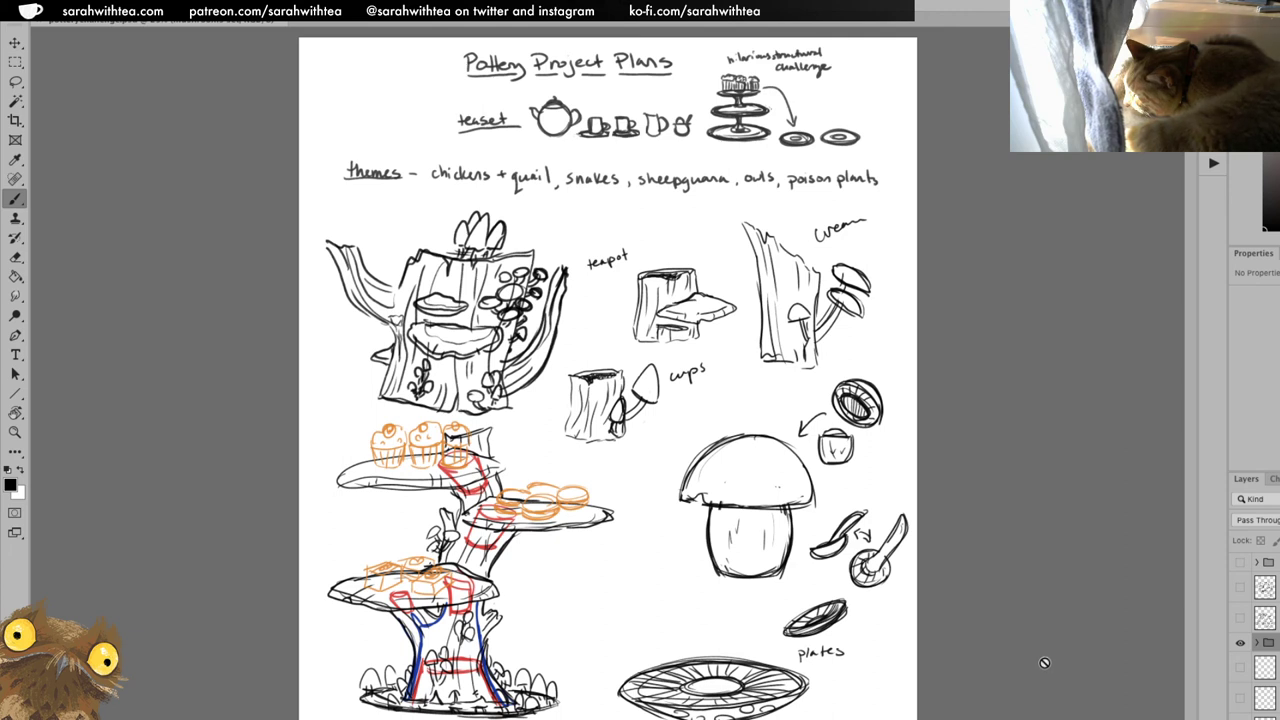
{"action": "left_click", "coordinate": [1241, 642]}
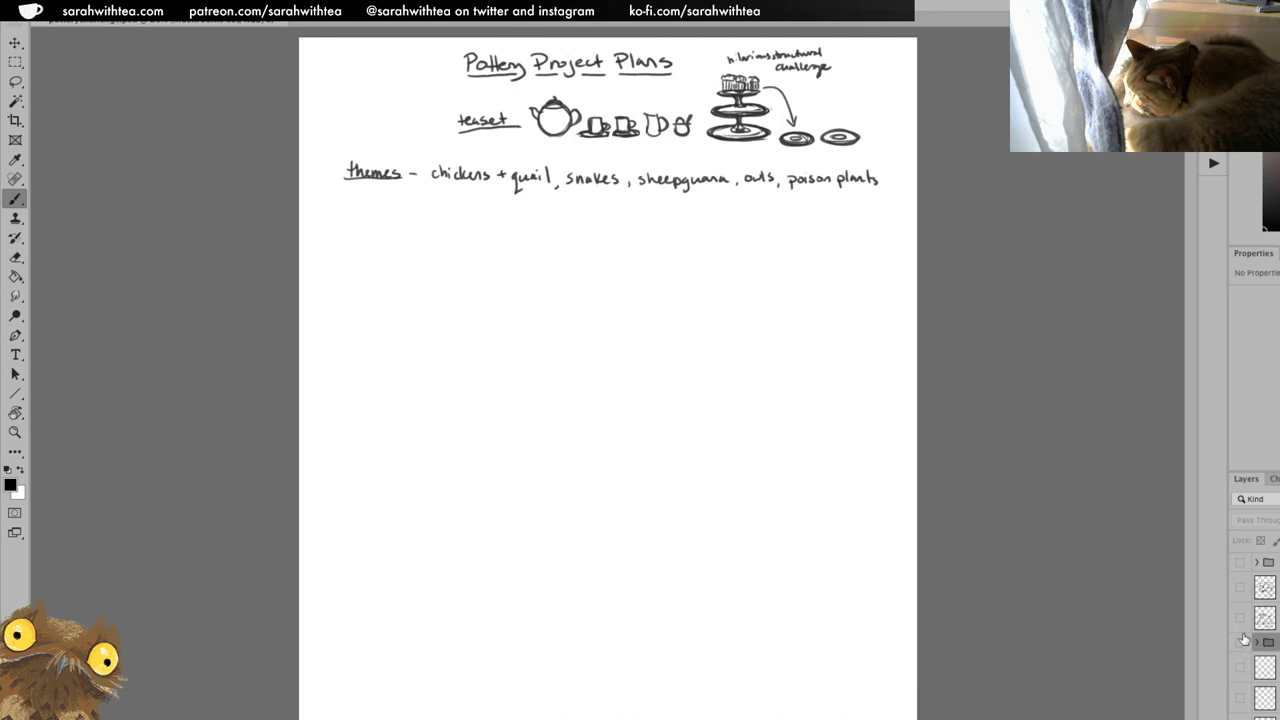
{"action": "left_click", "coordinate": [1241, 643]}
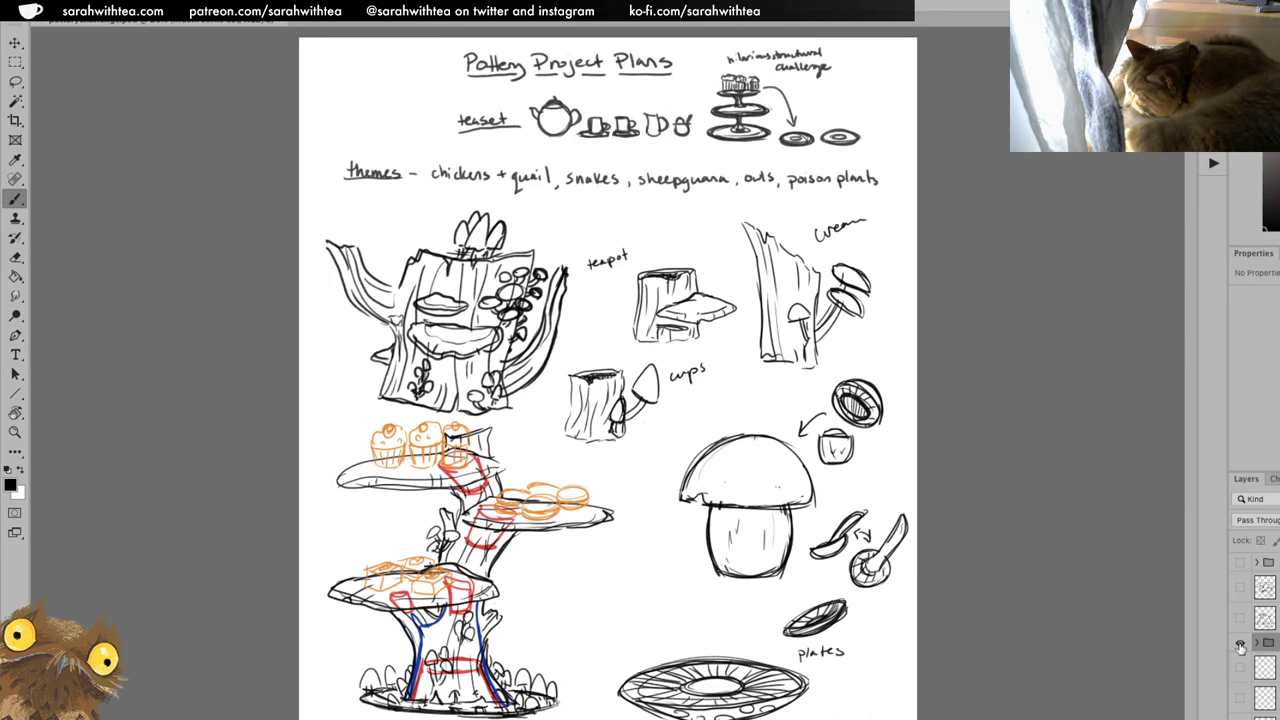
{"action": "left_click", "coordinate": [1241, 646]}
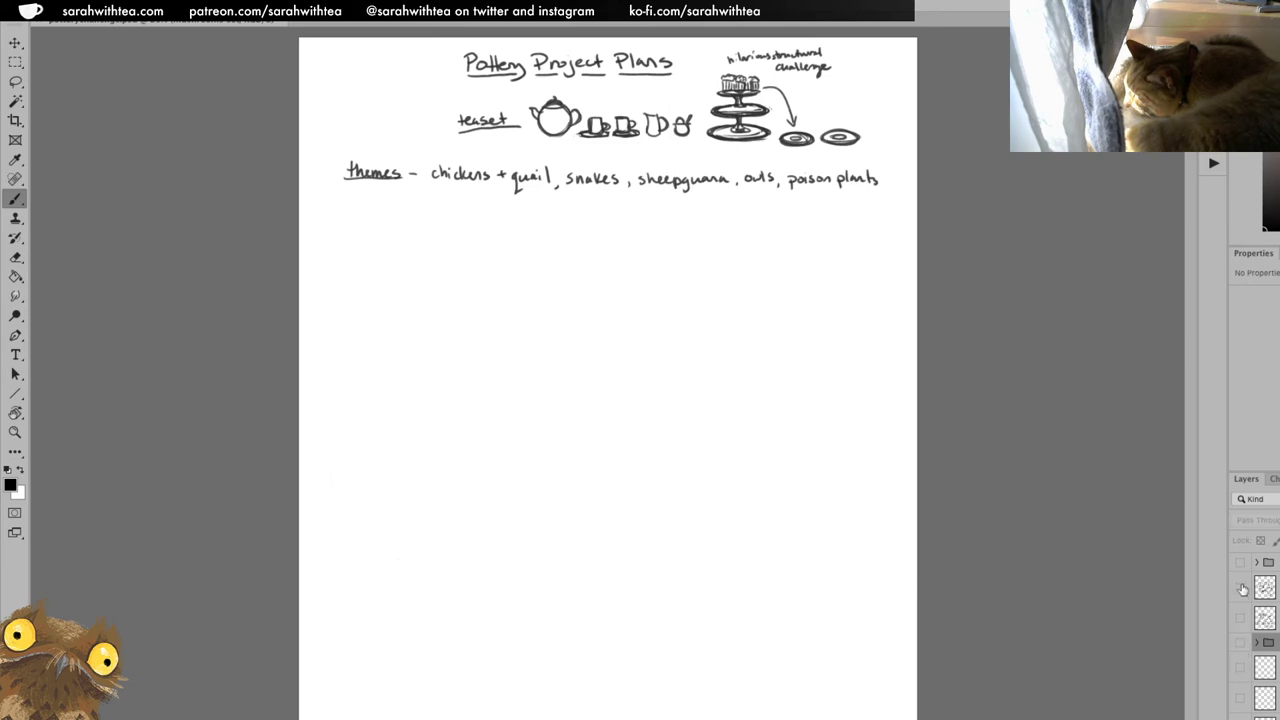
Review the snake-and-bird, poison plant, chicken and mushroom concepts by showing and hiding each one in turn.
{"action": "left_click", "coordinate": [1241, 591]}
{"action": "left_click", "coordinate": [1241, 596]}
{"action": "left_click", "coordinate": [1241, 620]}
{"action": "left_click", "coordinate": [1241, 621]}
{"action": "left_click", "coordinate": [1241, 563]}
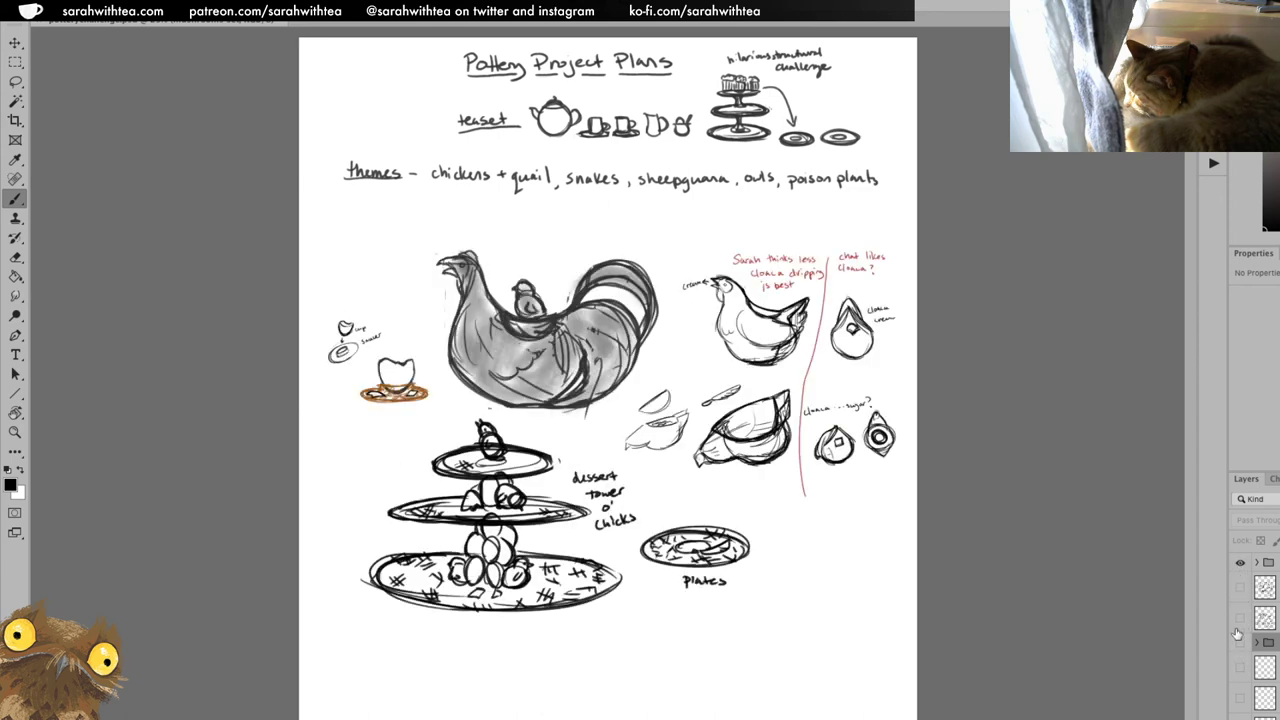
{"action": "left_click", "coordinate": [1240, 564]}
{"action": "left_click", "coordinate": [1241, 643]}
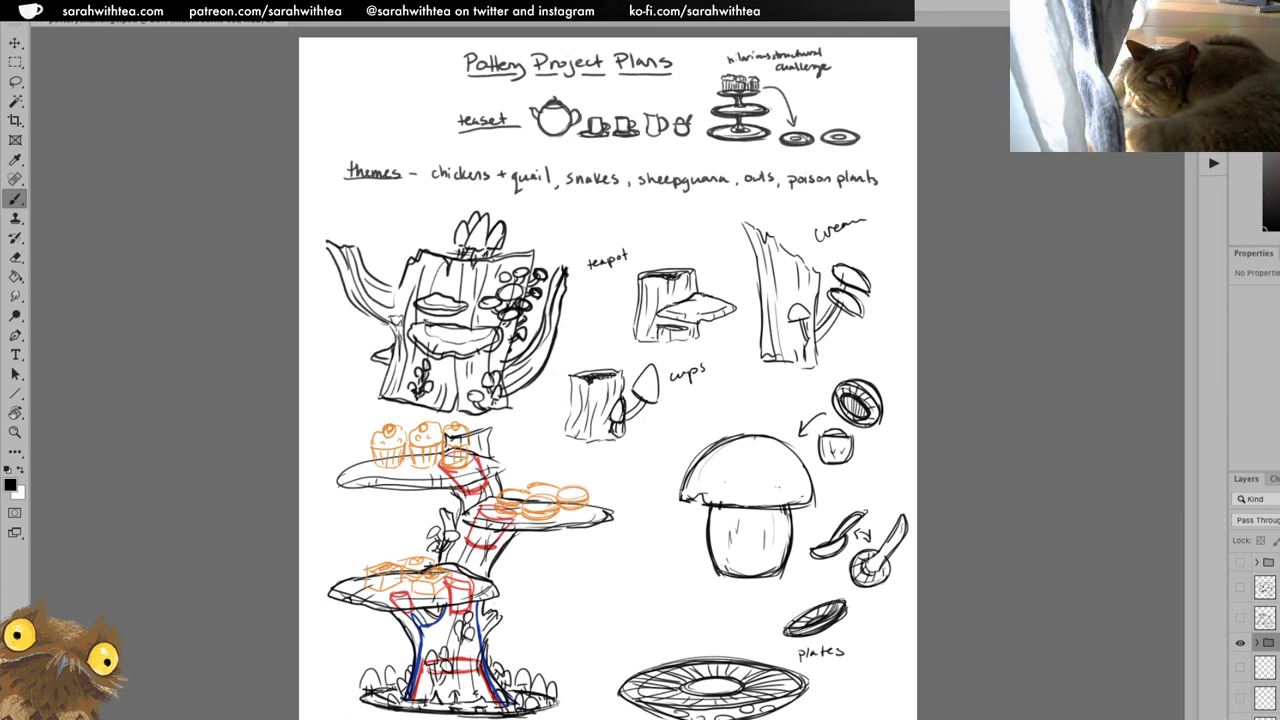
{"action": "left_click", "coordinate": [1240, 643]}
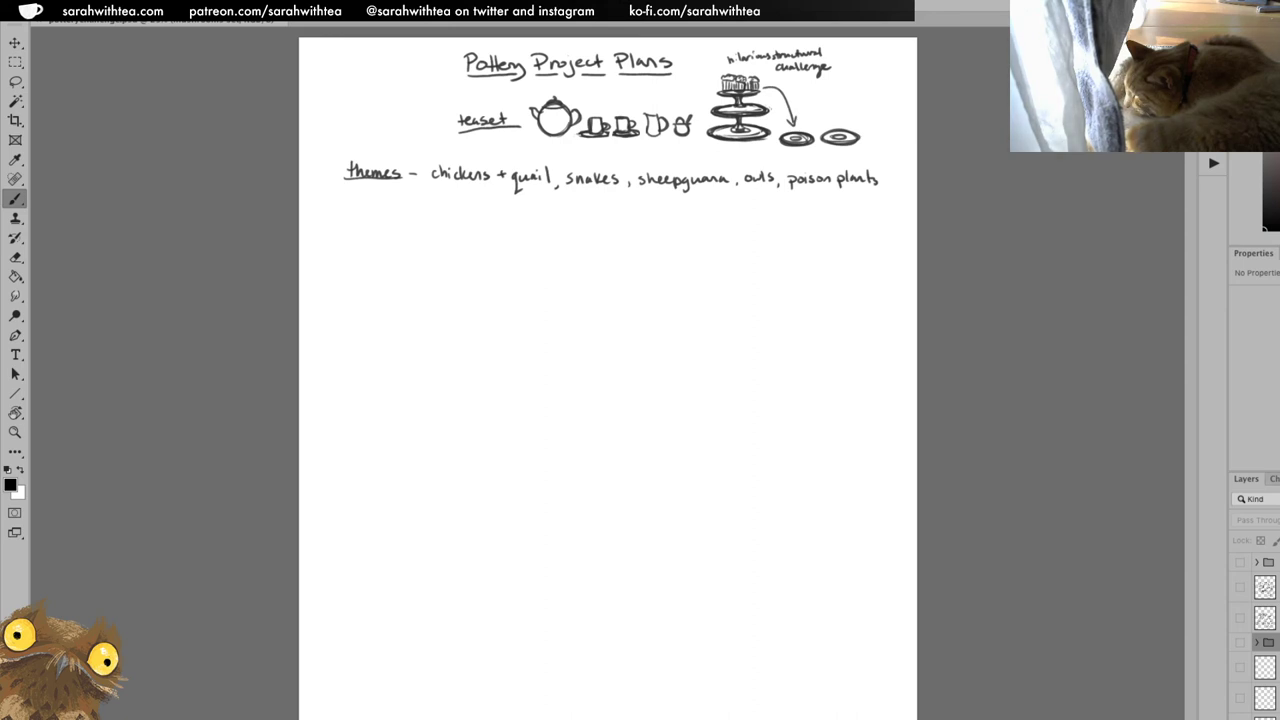
Hide the layer with the project title, tea set overview and themes list.
{"action": "scroll", "coordinate": [1255, 630], "scroll_direction": "down", "scroll_amount": 2}
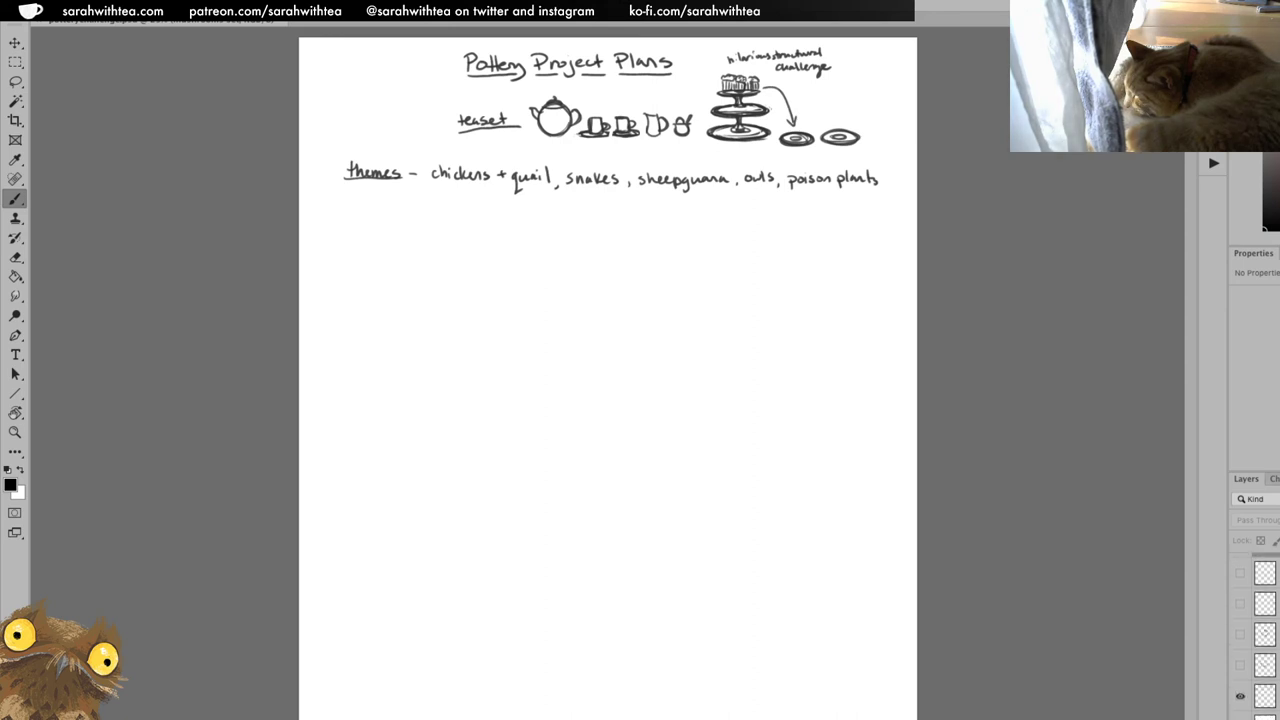
{"action": "left_click", "coordinate": [1241, 704]}
{"action": "scroll", "coordinate": [1255, 630], "scroll_direction": "up", "scroll_amount": 2}
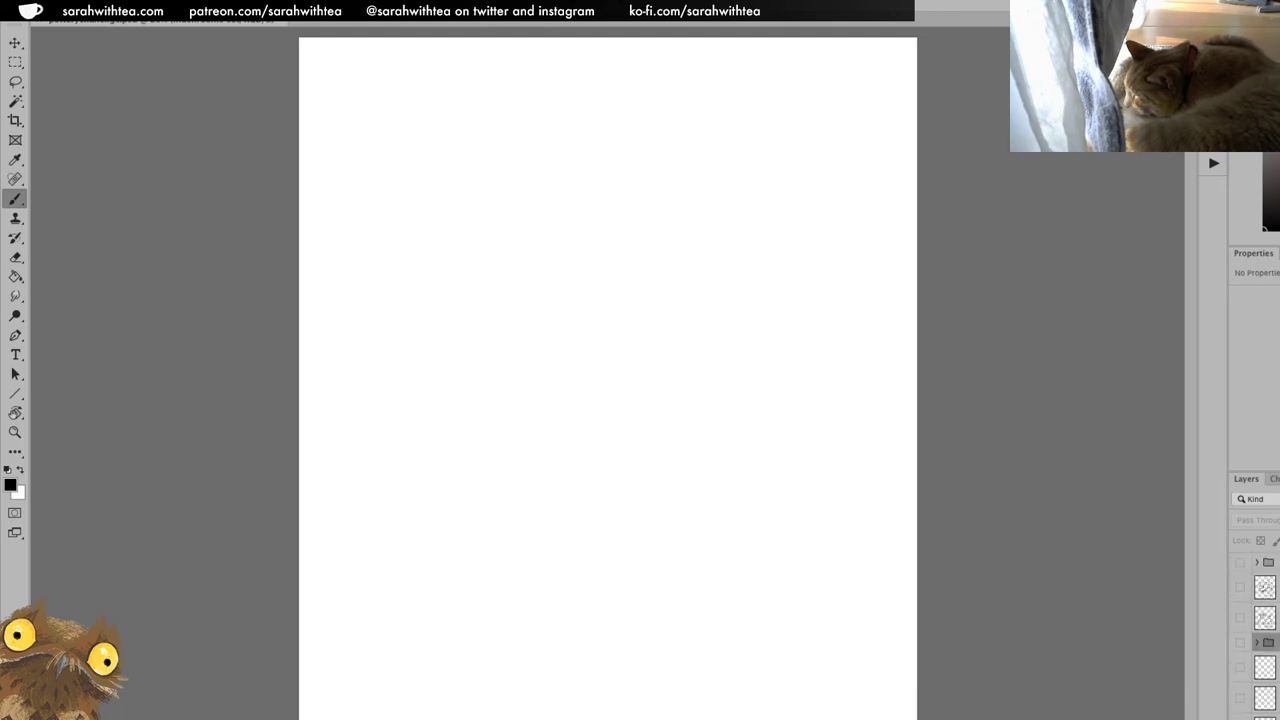
Show the chicken, snake-and-bird, poison plant and mushroom concepts one at a time without the page heading.
{"action": "left_click", "coordinate": [1240, 563]}
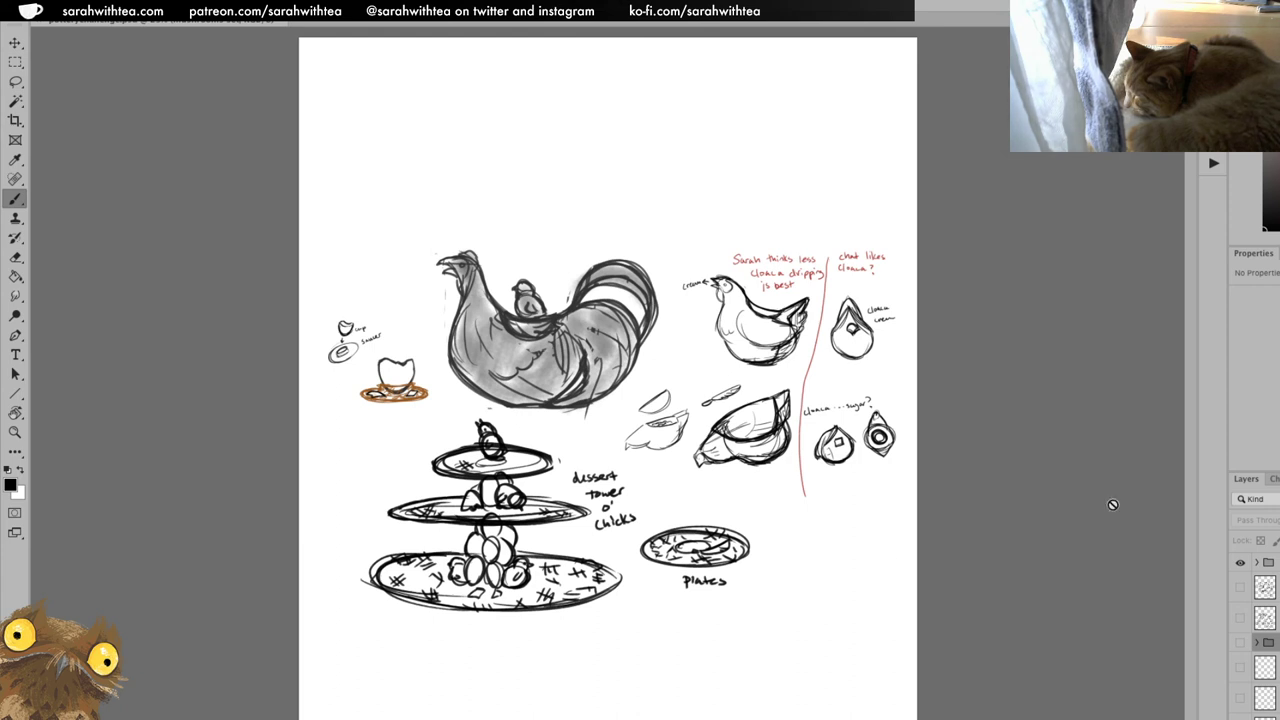
{"action": "left_click", "coordinate": [1240, 588]}
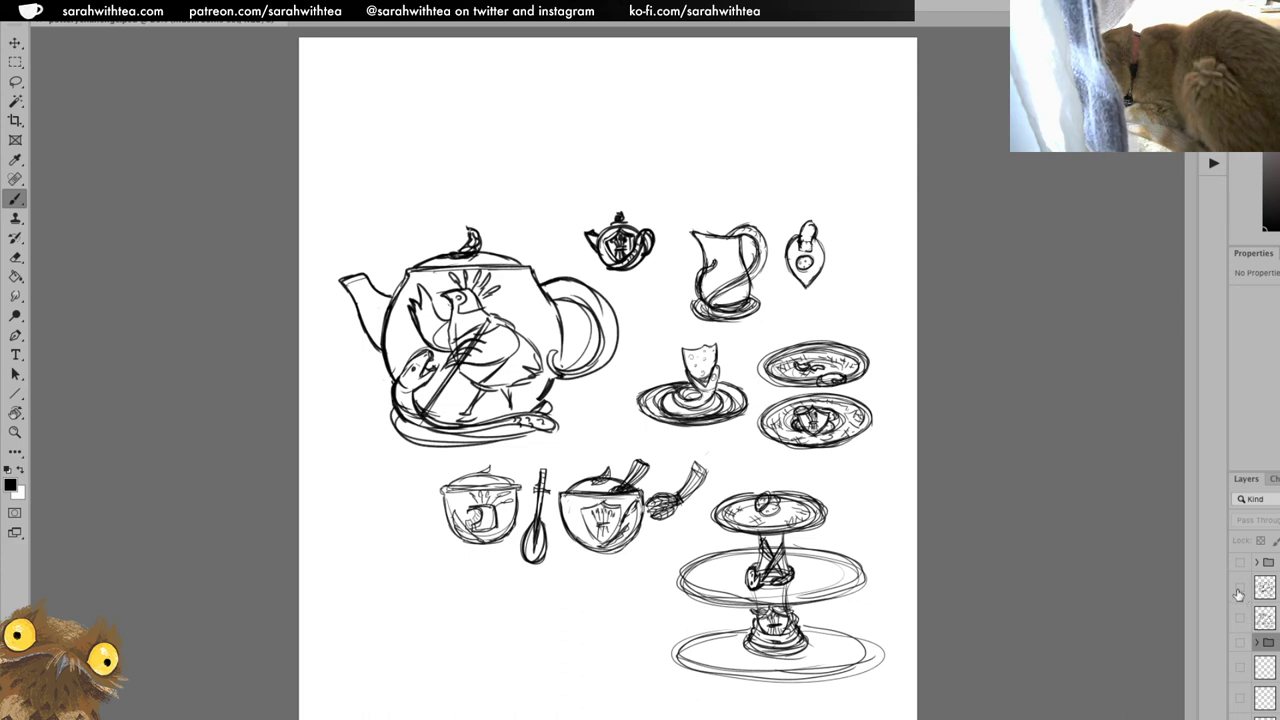
{"action": "left_click", "coordinate": [1240, 588]}
{"action": "left_click", "coordinate": [1239, 620]}
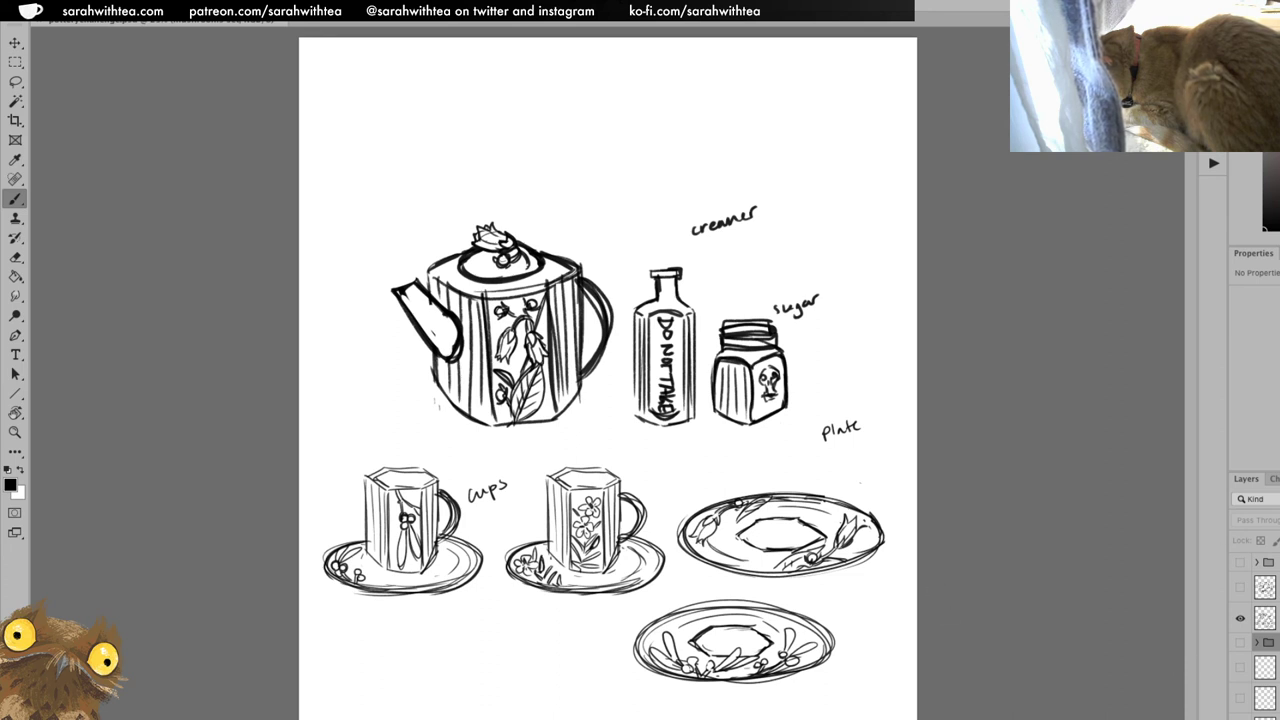
{"action": "left_click", "coordinate": [1240, 618]}
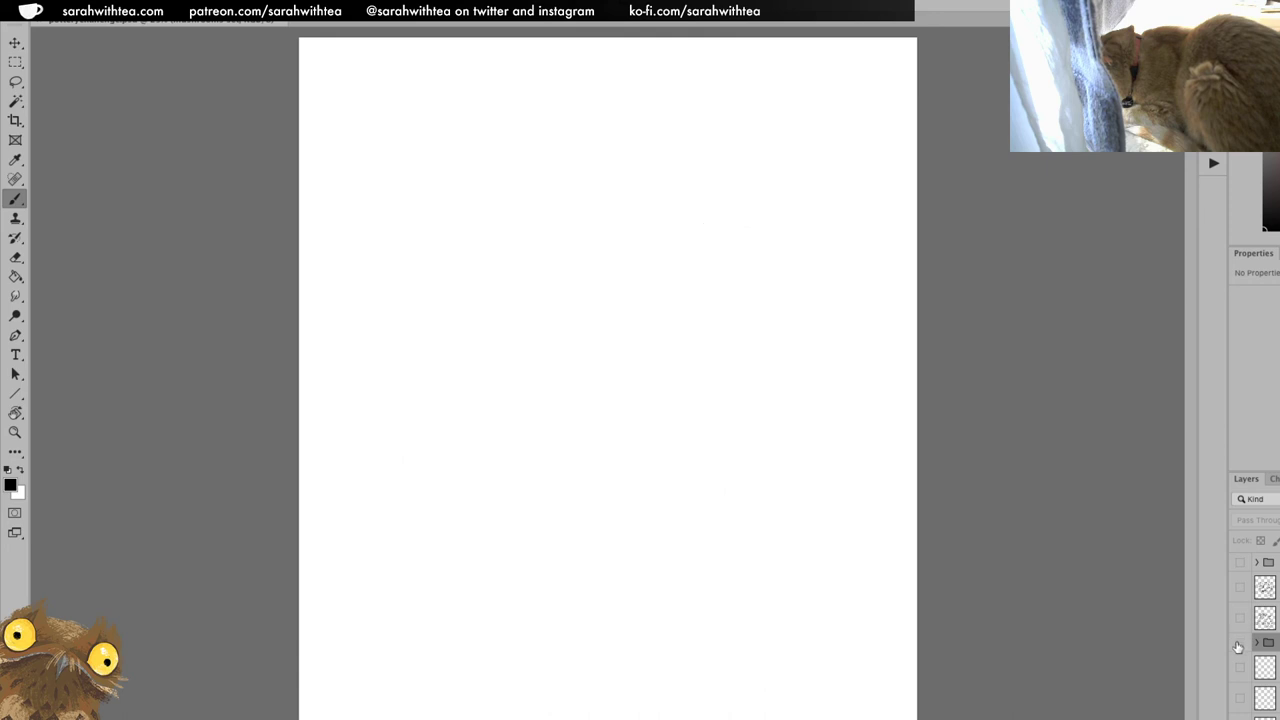
{"action": "left_click", "coordinate": [1240, 642]}
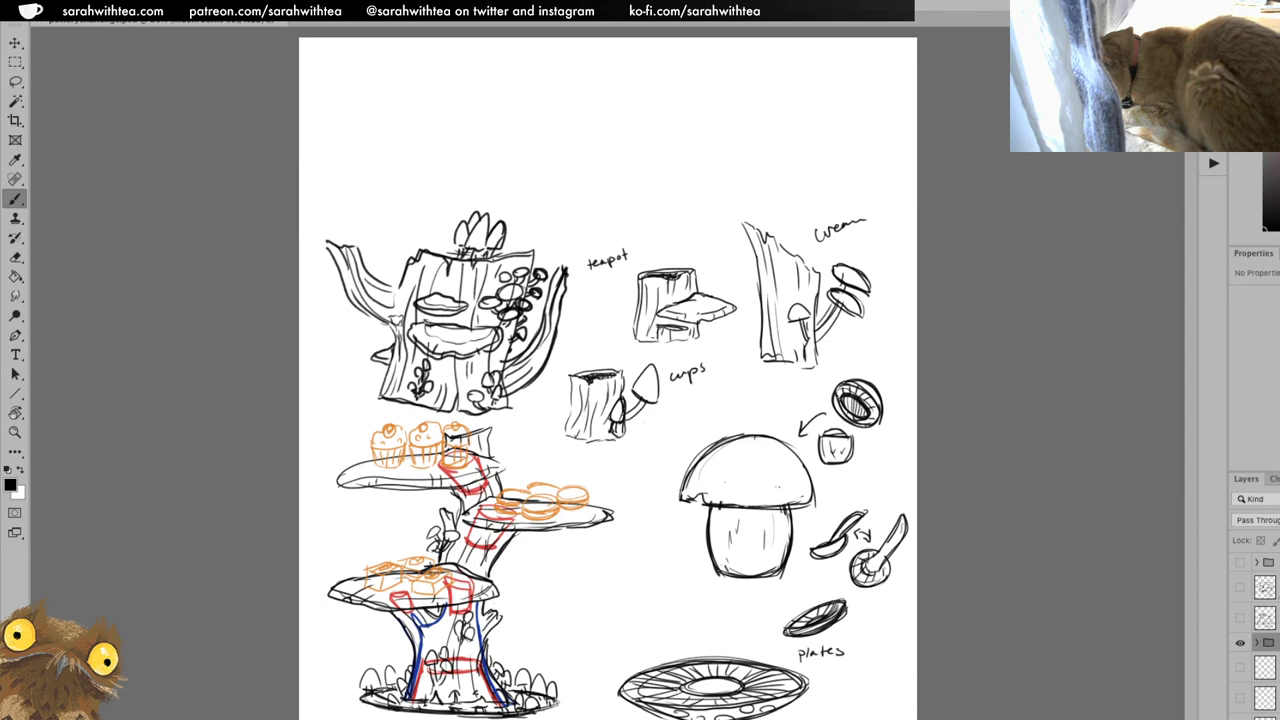
Flip through all four concept sketches once more and return to the mushroom tea set.
{"action": "left_click", "coordinate": [1240, 645]}
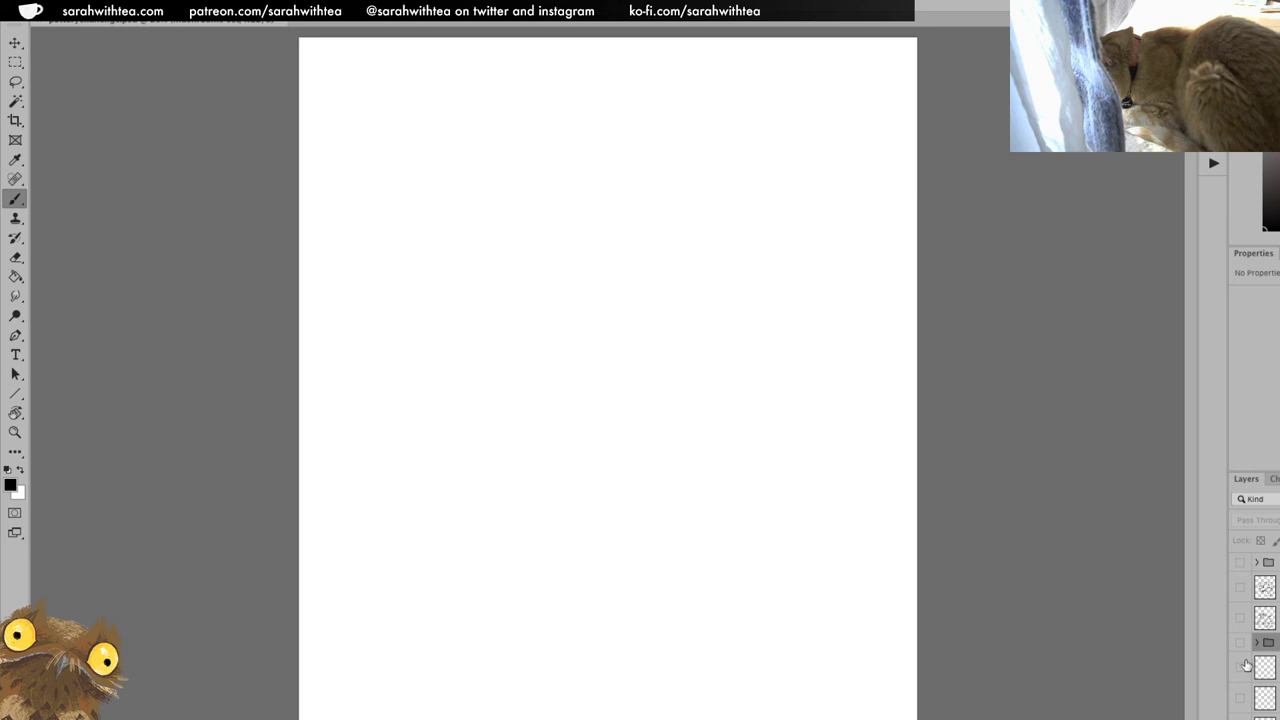
{"action": "left_click", "coordinate": [1241, 643]}
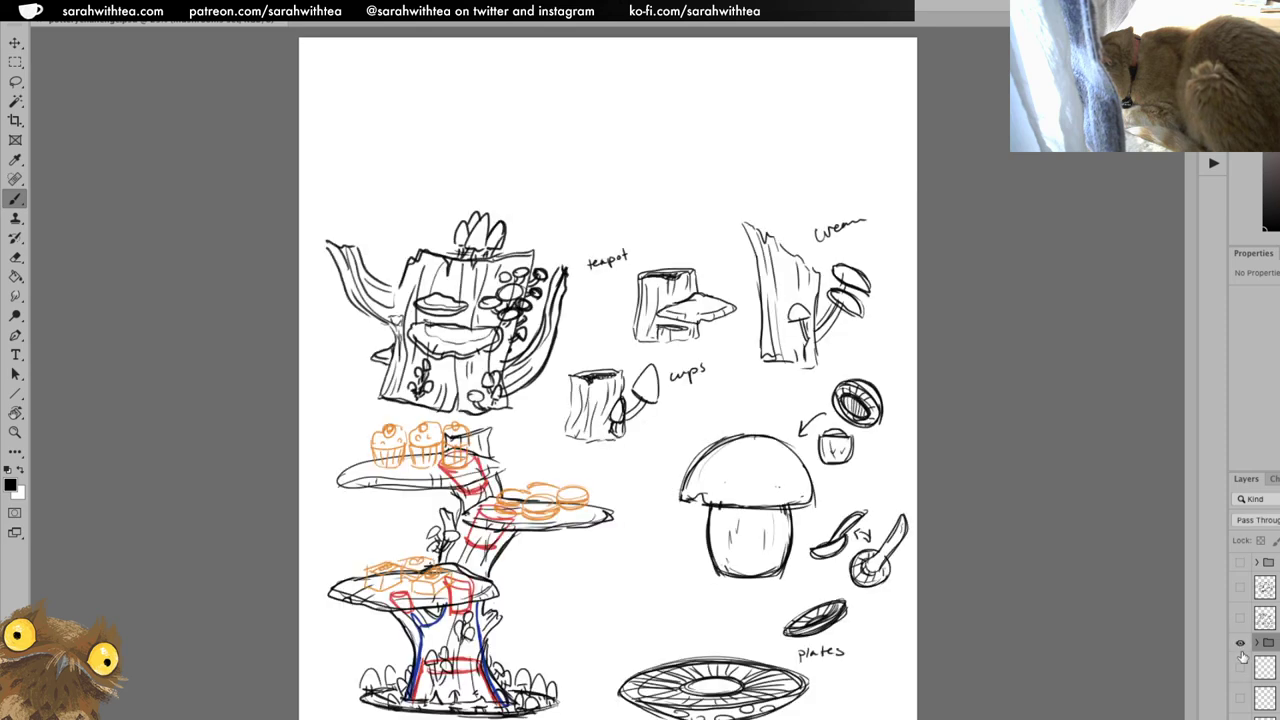
{"action": "left_click", "coordinate": [1241, 643]}
{"action": "left_click", "coordinate": [1241, 618]}
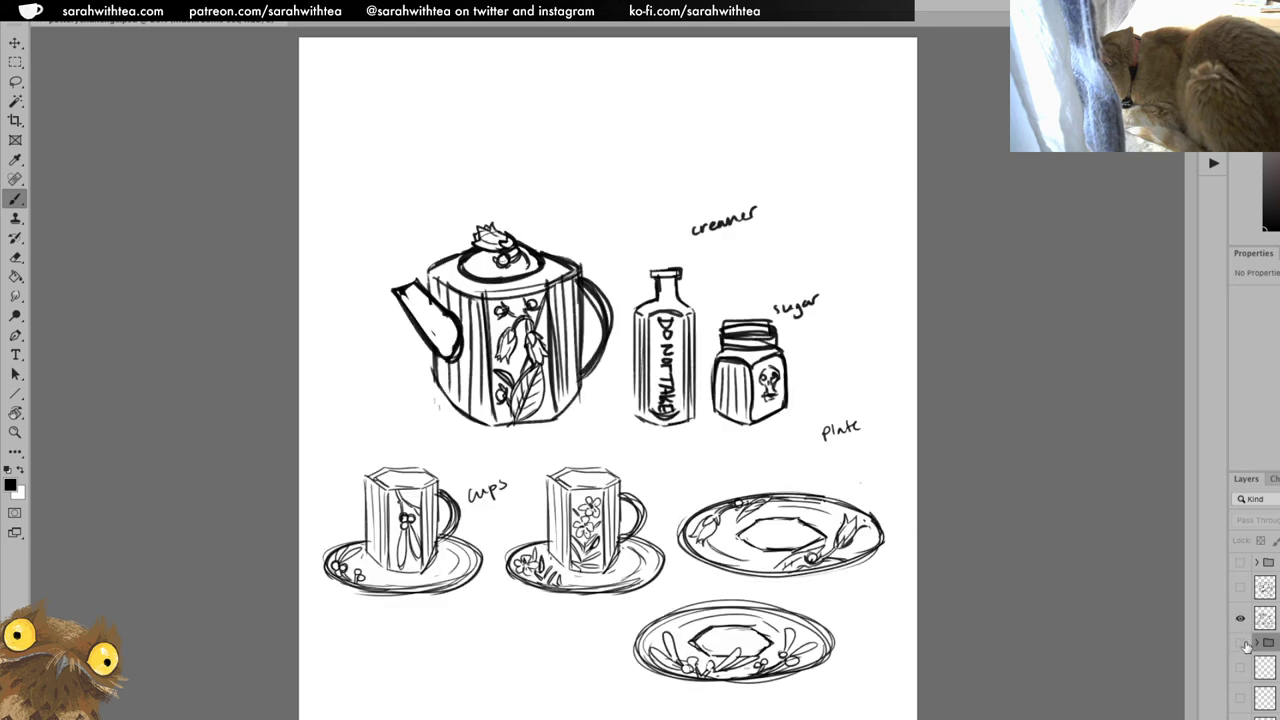
{"action": "left_click", "coordinate": [1241, 619]}
{"action": "left_click", "coordinate": [1240, 563]}
{"action": "left_click", "coordinate": [1240, 565]}
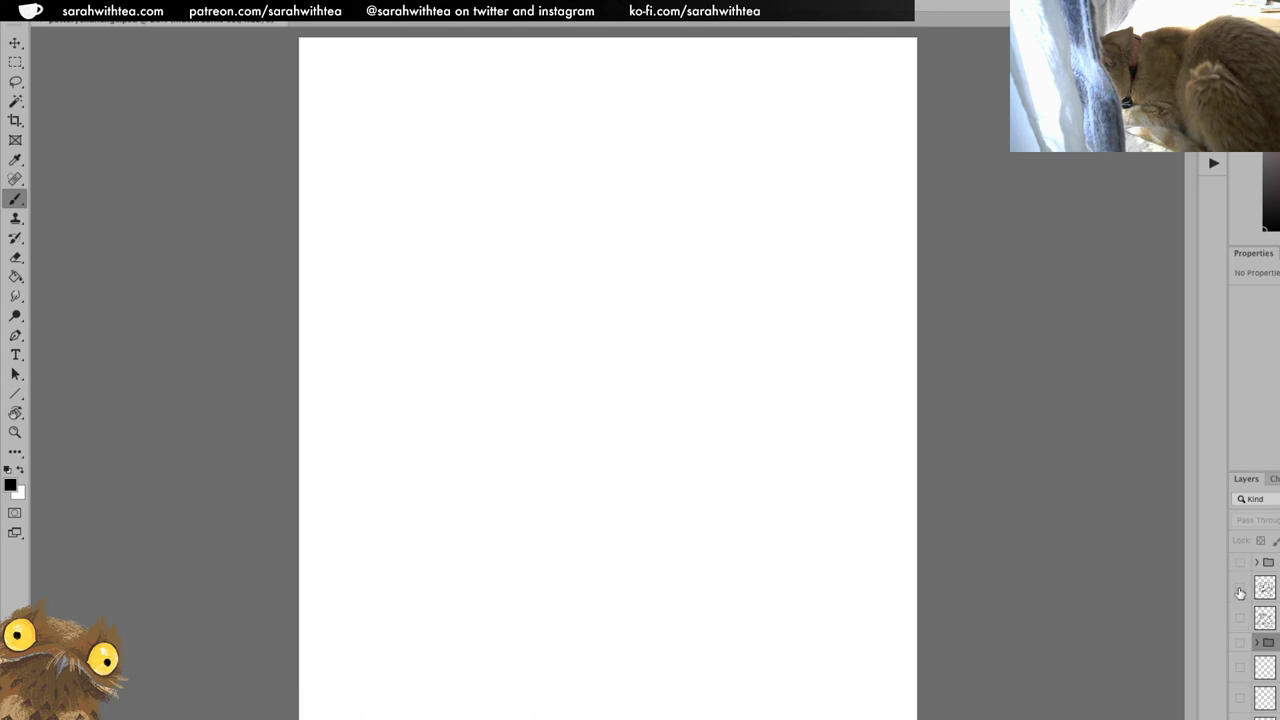
{"action": "left_click", "coordinate": [1240, 588]}
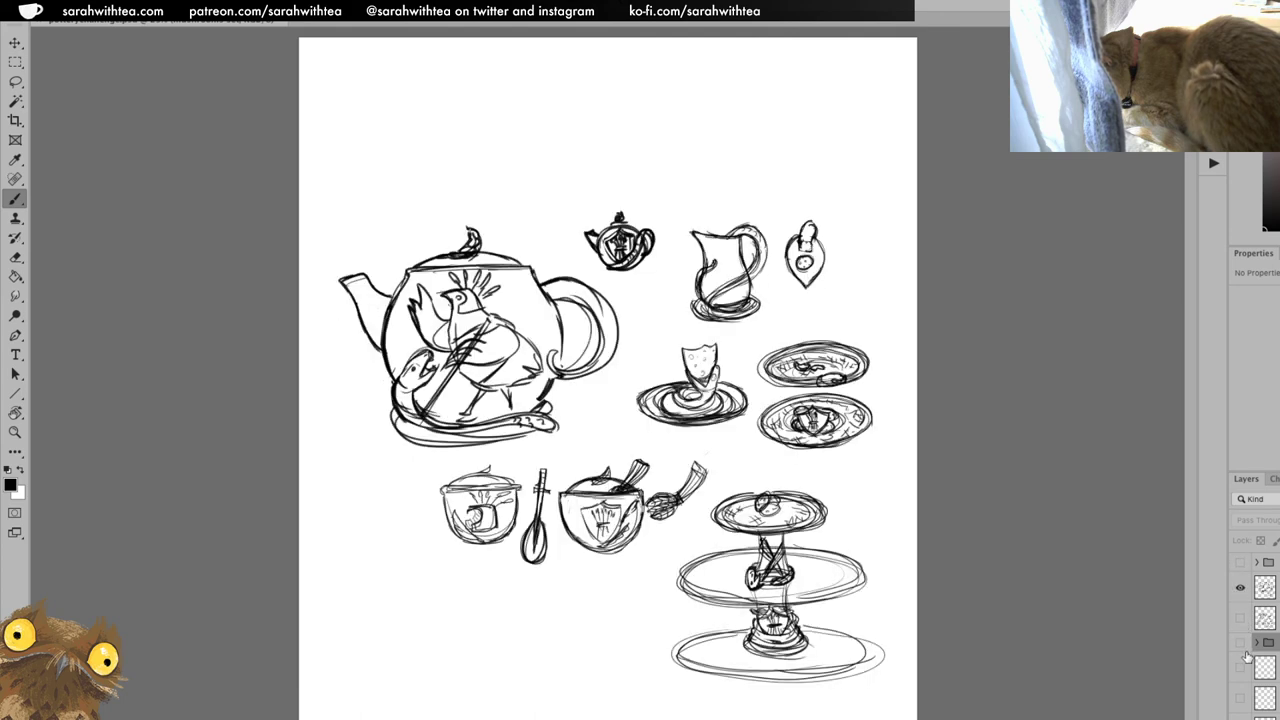
{"action": "left_click", "coordinate": [1241, 588]}
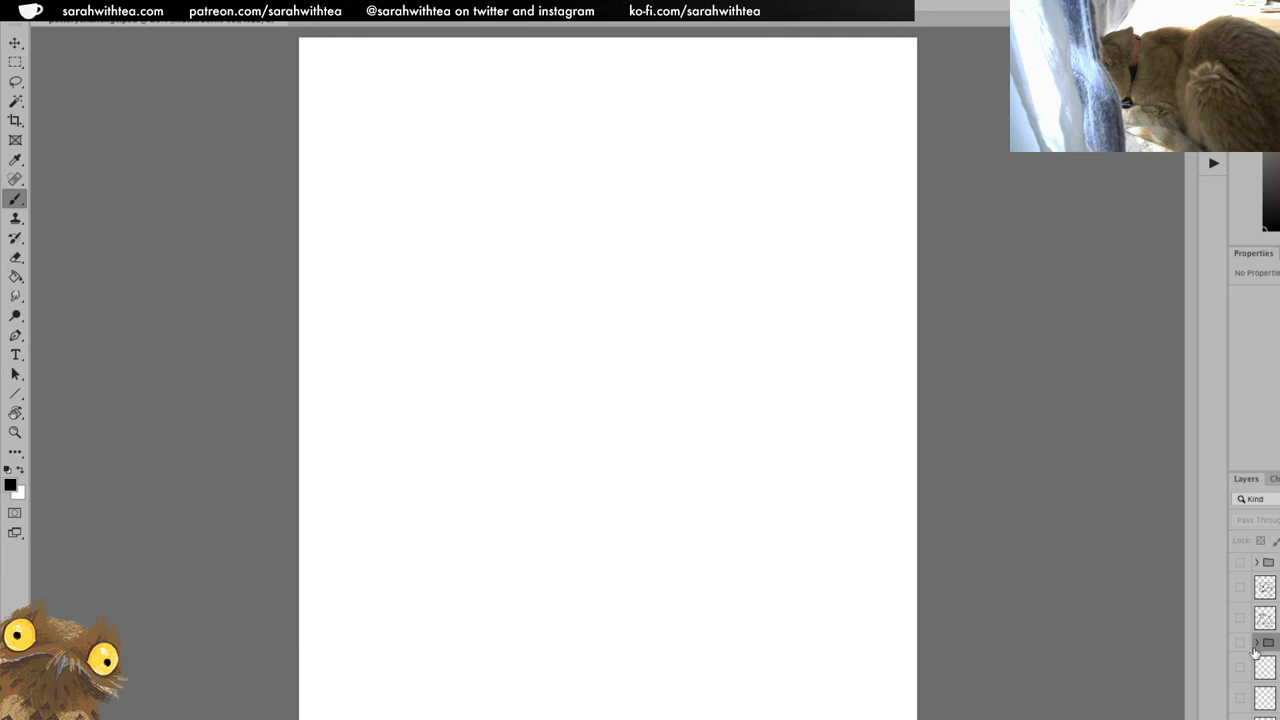
{"action": "left_click", "coordinate": [1240, 643]}
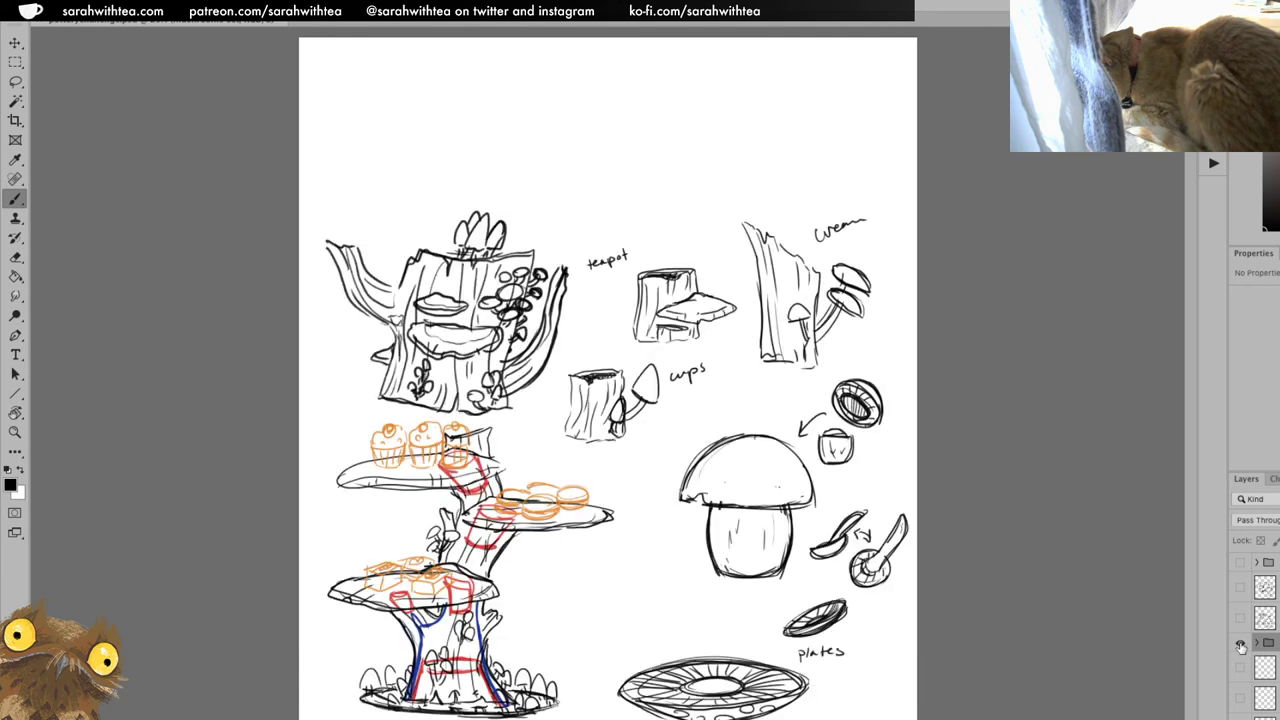
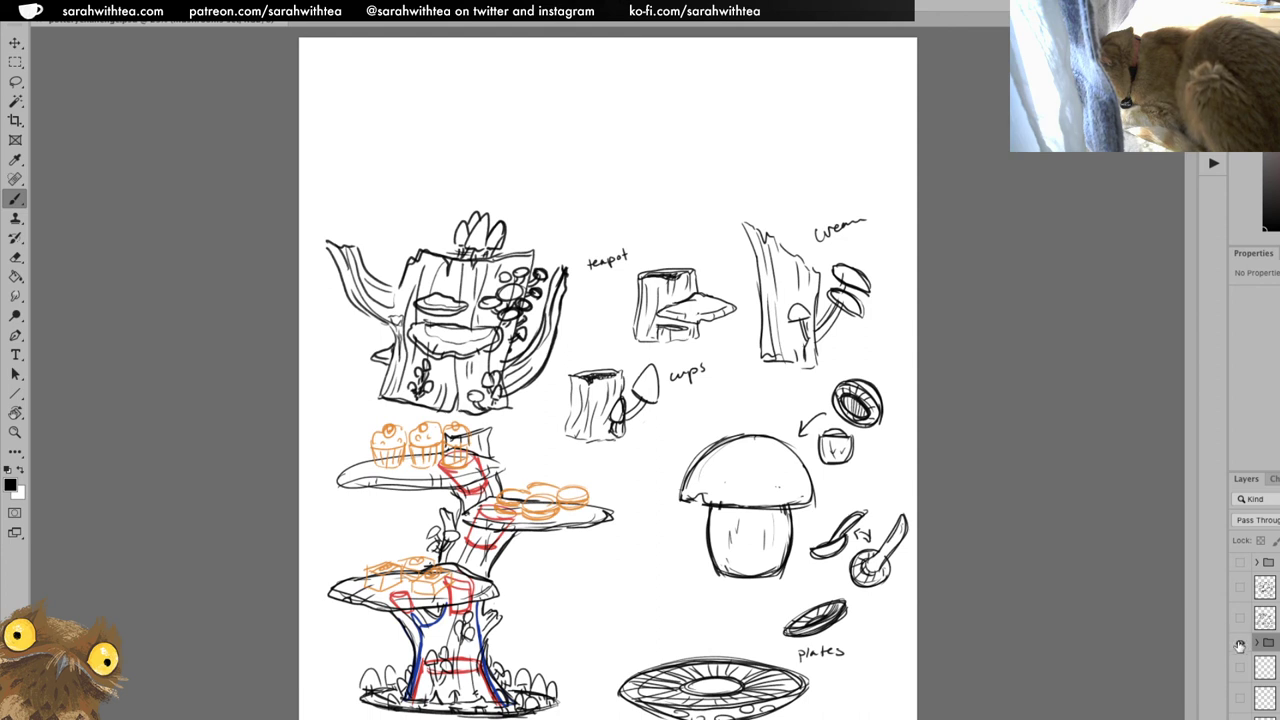
Compare the poison plant and mushroom concepts by switching between their layers, finishing with only the mushroom set shown.
{"action": "left_click", "coordinate": [1241, 643]}
{"action": "left_click", "coordinate": [1240, 618]}
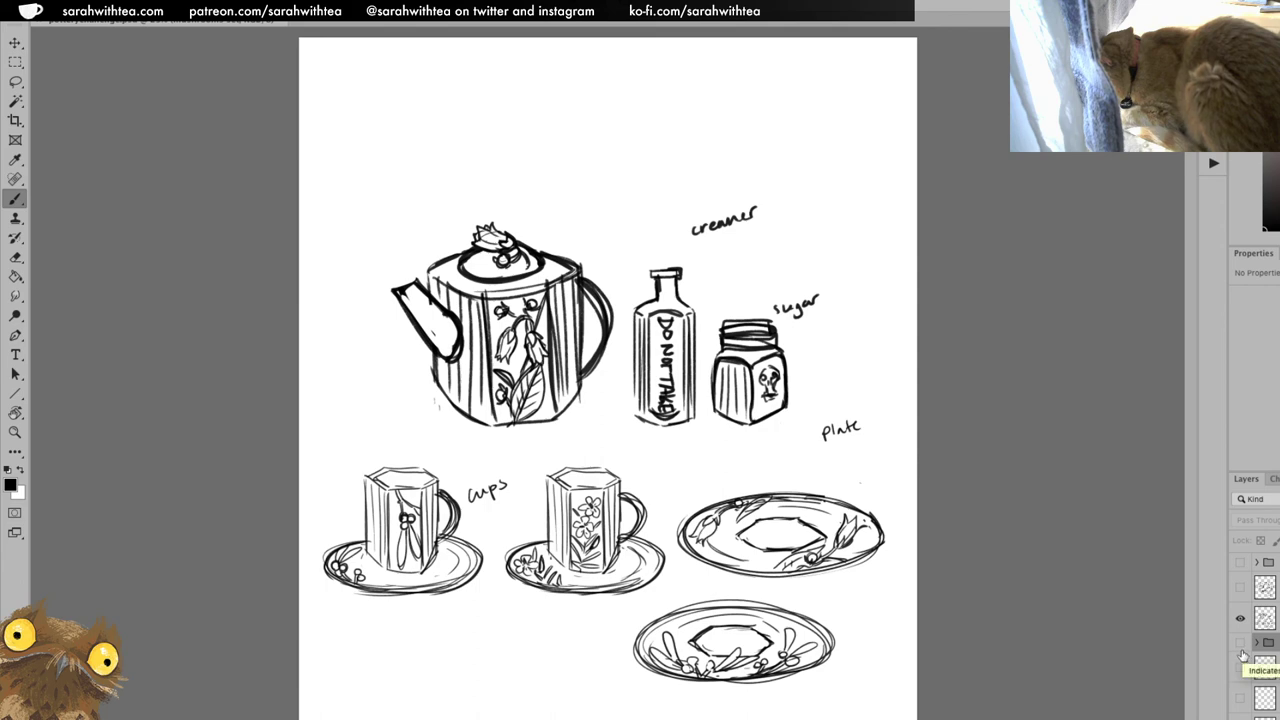
{"action": "left_click", "coordinate": [1241, 643], "text": "alt"}
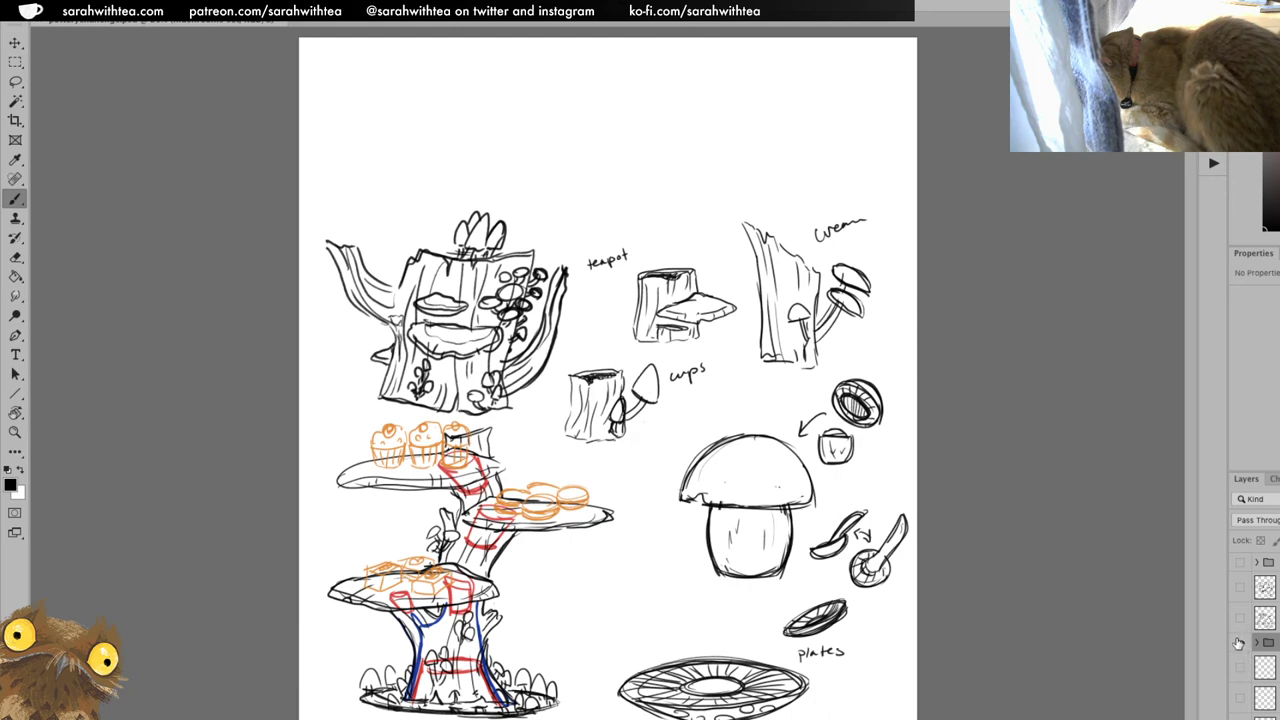
{"action": "left_click", "coordinate": [1239, 643]}
{"action": "left_click", "coordinate": [1240, 643]}
{"action": "left_click", "coordinate": [1240, 618]}
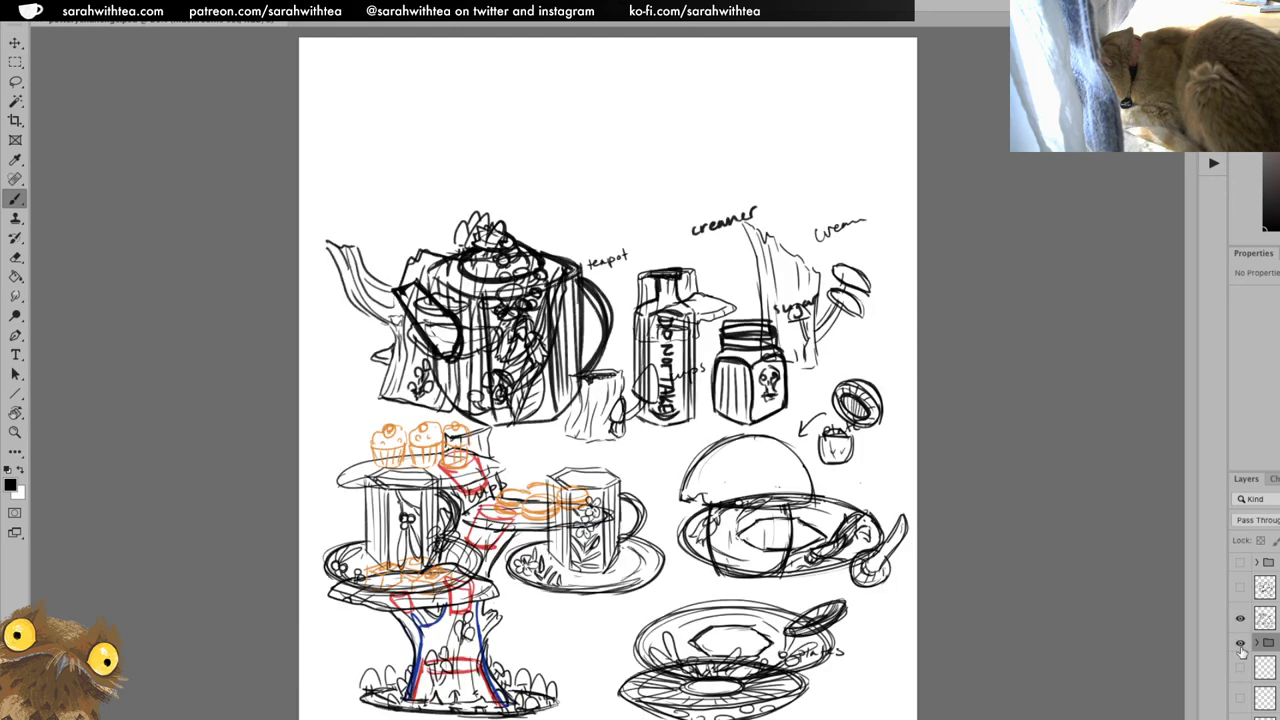
{"action": "left_click", "coordinate": [1240, 618]}
{"action": "left_click", "coordinate": [1240, 643]}
{"action": "left_click", "coordinate": [1240, 618]}
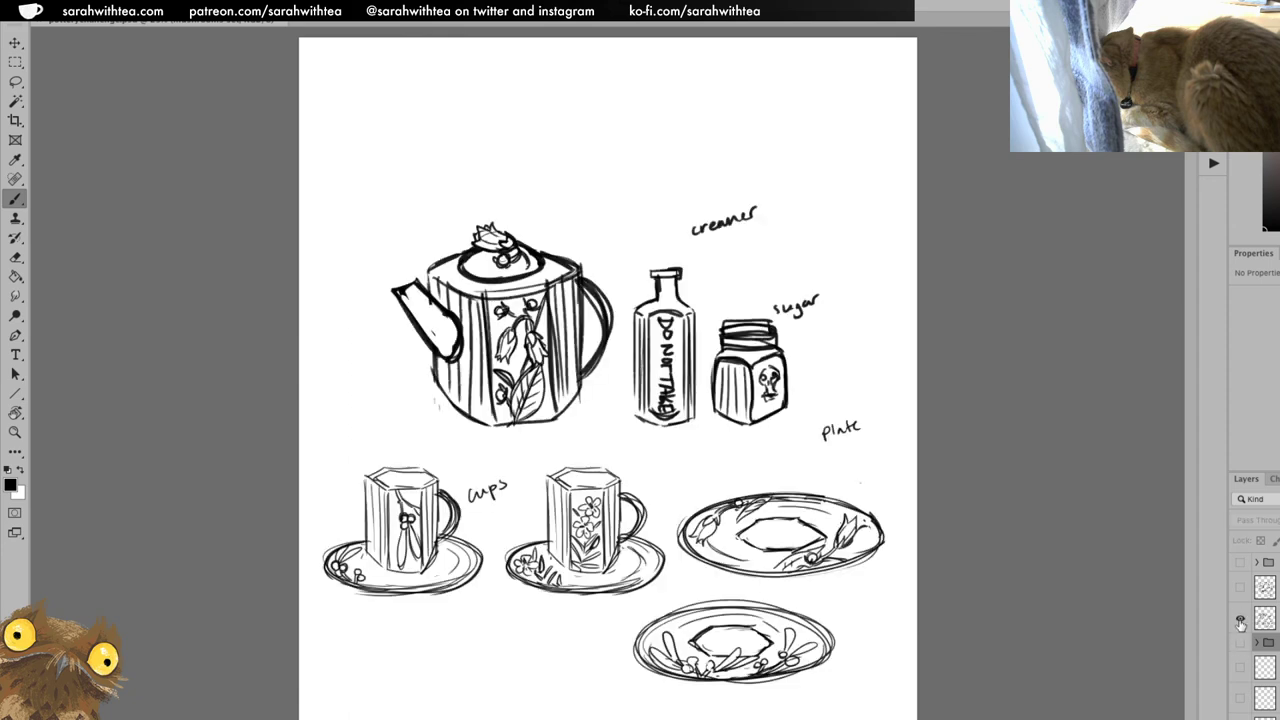
{"action": "left_click", "coordinate": [1240, 618]}
{"action": "left_click", "coordinate": [1240, 643]}
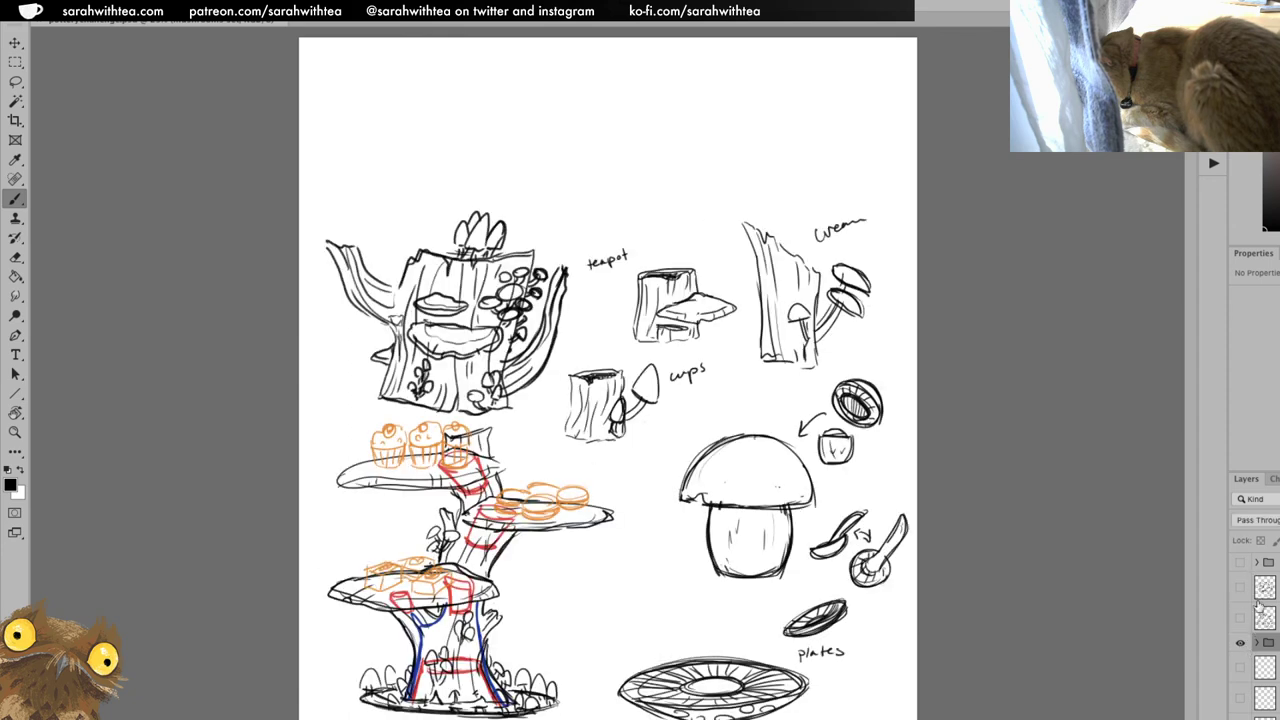
View the snake-and-bird and chicken concepts in alternation, and hide every concept sketch.
{"action": "left_click", "coordinate": [1240, 641]}
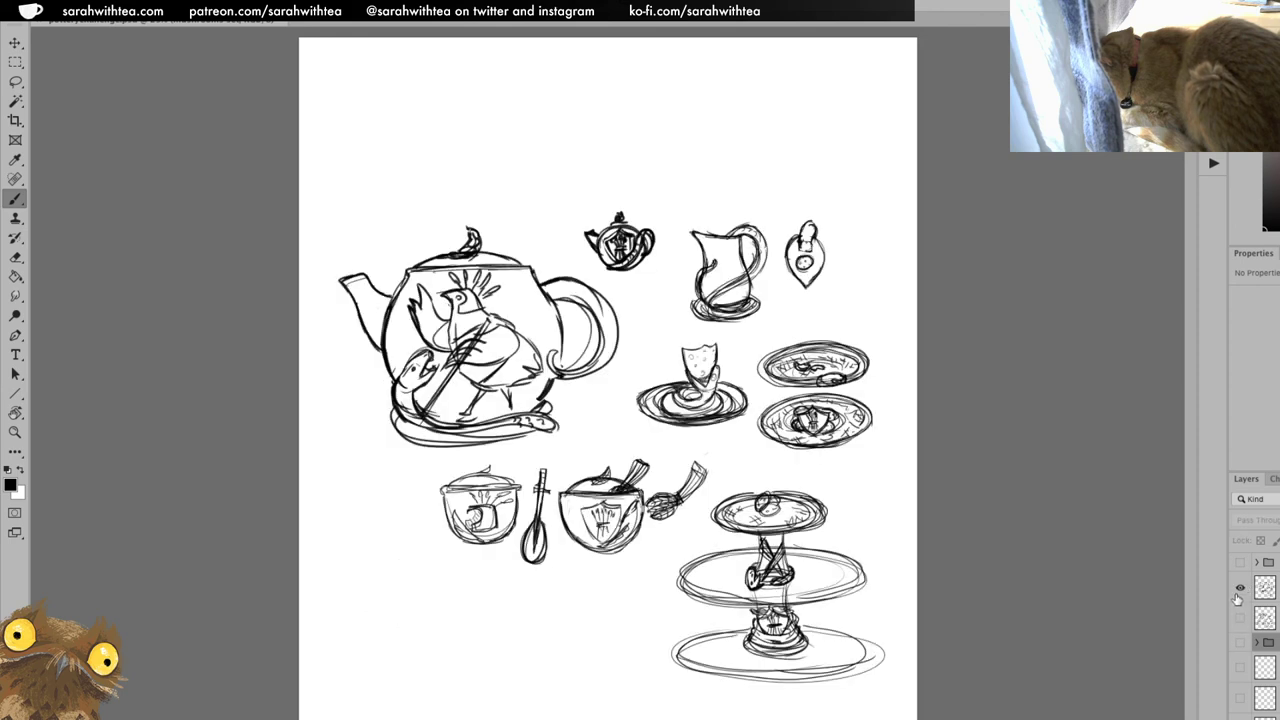
{"action": "left_click", "coordinate": [1240, 562]}
{"action": "left_click", "coordinate": [1240, 587]}
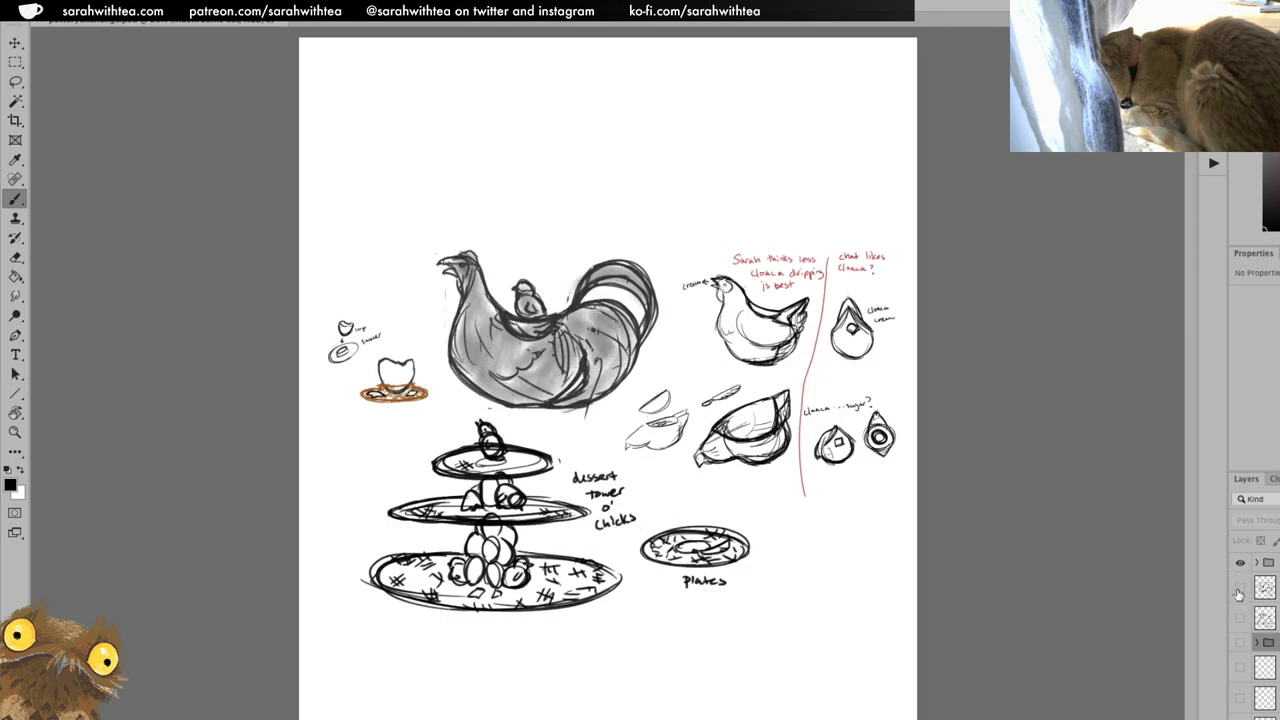
{"action": "left_click", "coordinate": [1240, 587]}
{"action": "left_click", "coordinate": [1240, 562]}
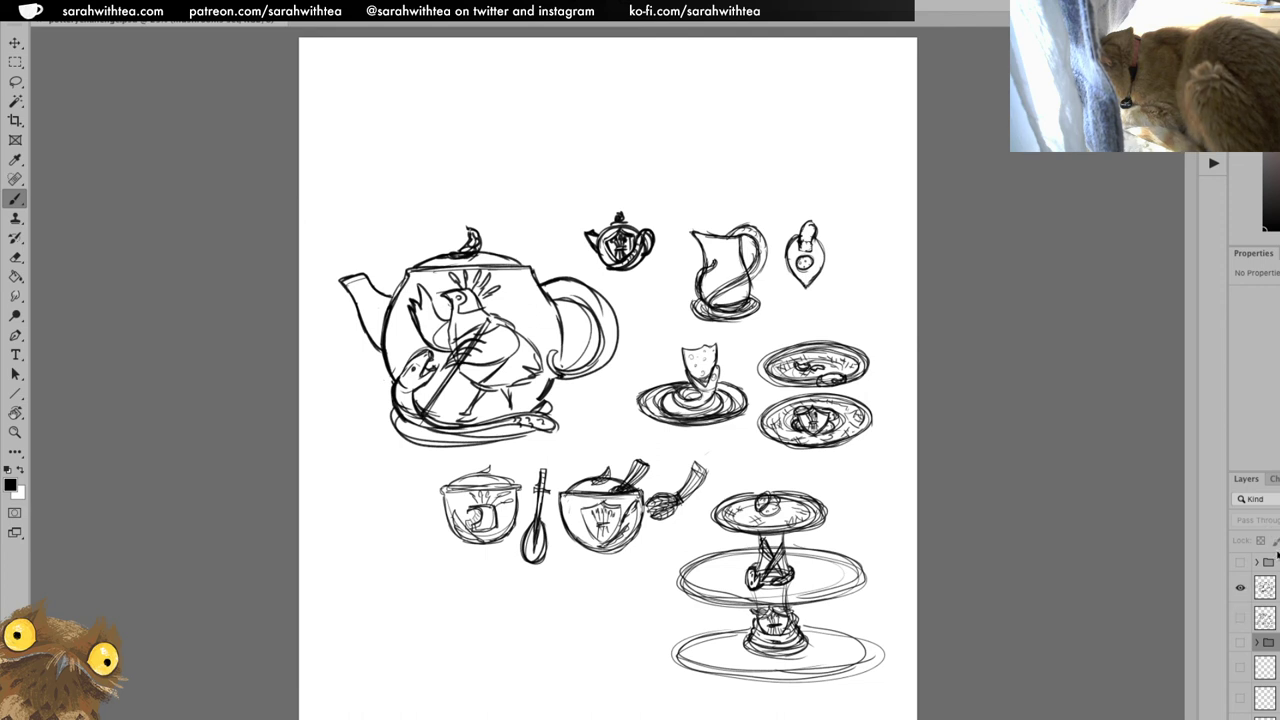
{"action": "left_click", "coordinate": [1241, 590]}
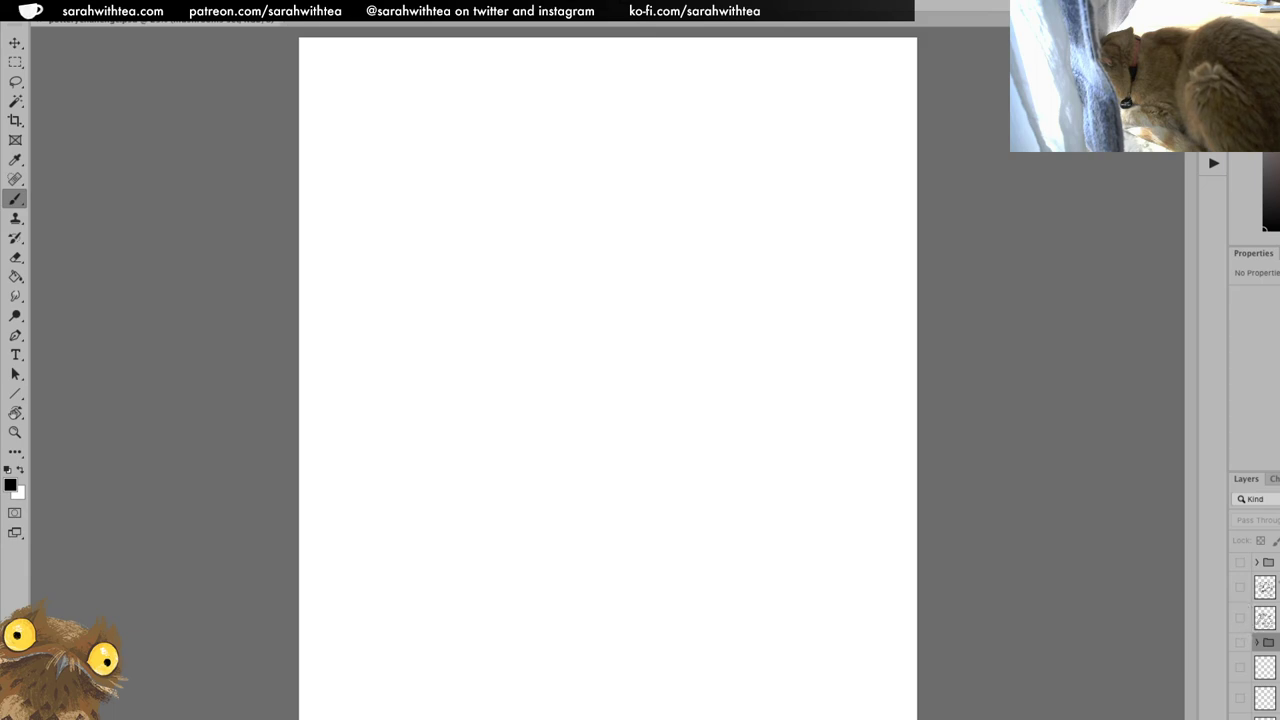
Show the poison plant concept alone on the canvas, and replace it with the mushroom concept.
{"action": "left_click", "coordinate": [1241, 643]}
{"action": "left_click", "coordinate": [1241, 619]}
{"action": "left_click", "coordinate": [1241, 643]}
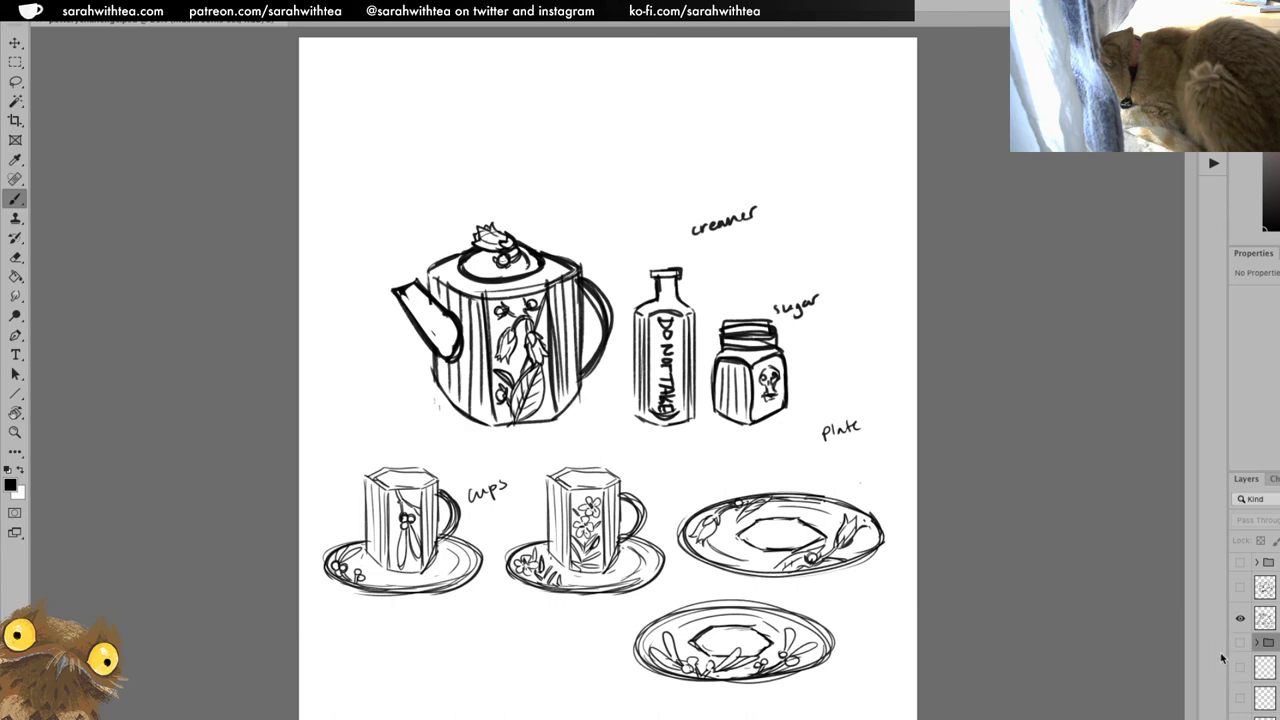
{"action": "left_click", "coordinate": [1240, 618]}
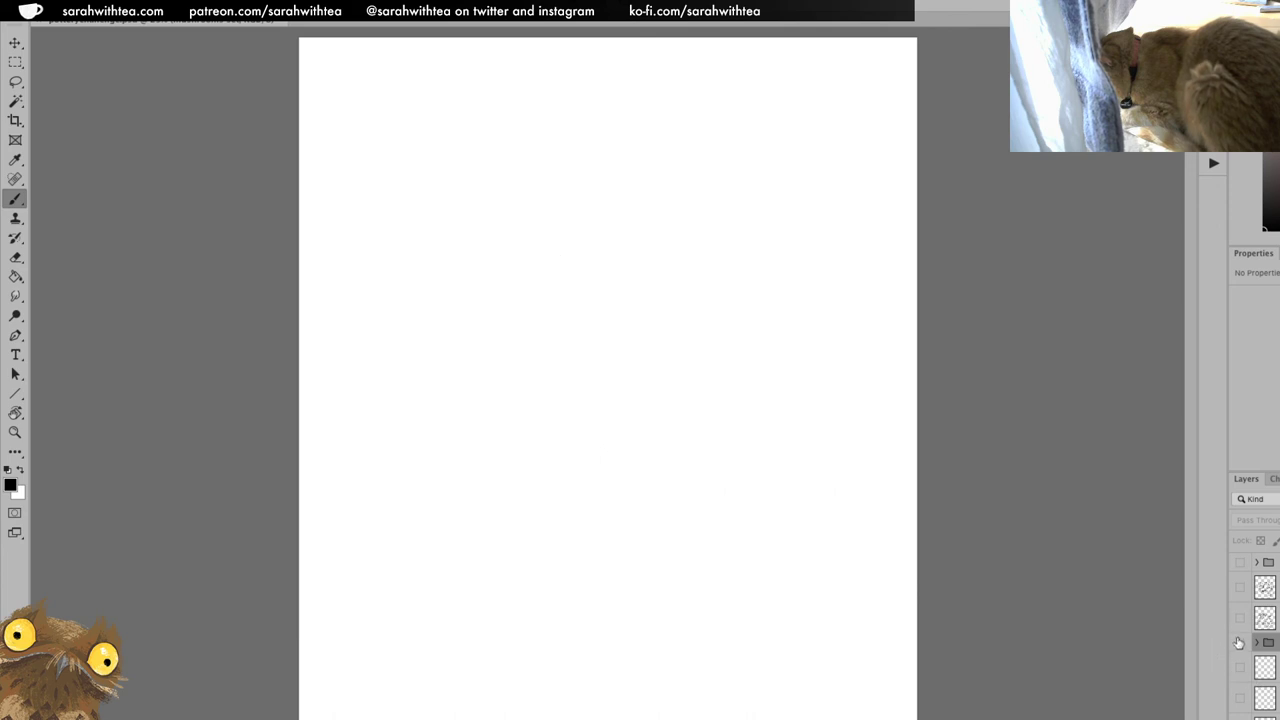
{"action": "left_click", "coordinate": [1240, 643]}
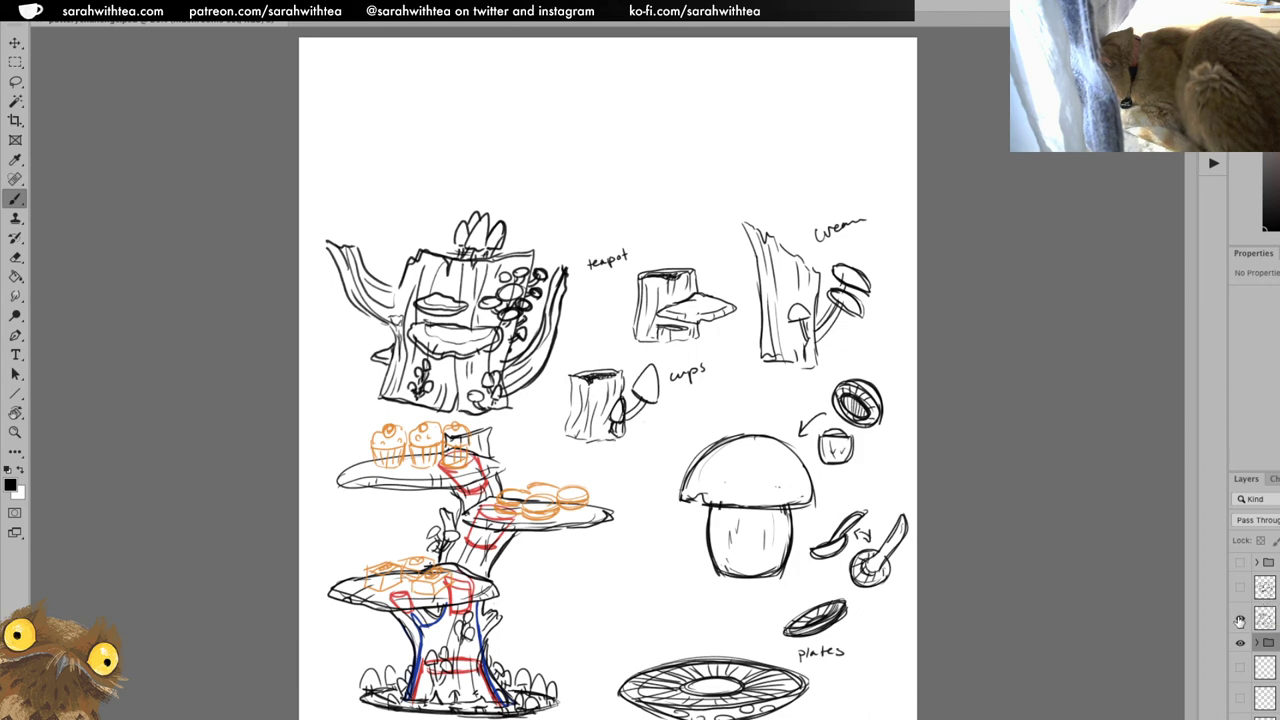
Switch back and forth between the poison plant and mushroom sketches, briefly overlaying both, and return to the mushroom set.
{"action": "left_click", "coordinate": [1240, 618]}
{"action": "left_click", "coordinate": [1240, 646]}
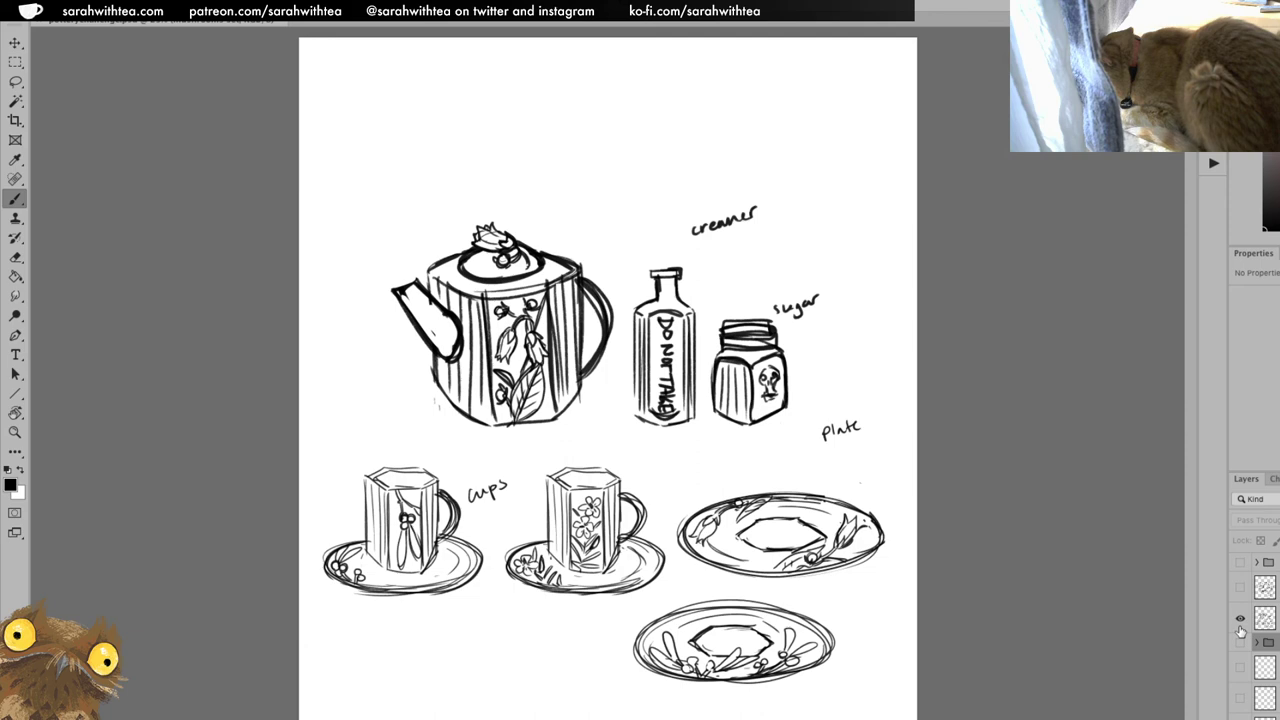
{"action": "left_click", "coordinate": [1240, 619]}
{"action": "left_click", "coordinate": [1240, 643]}
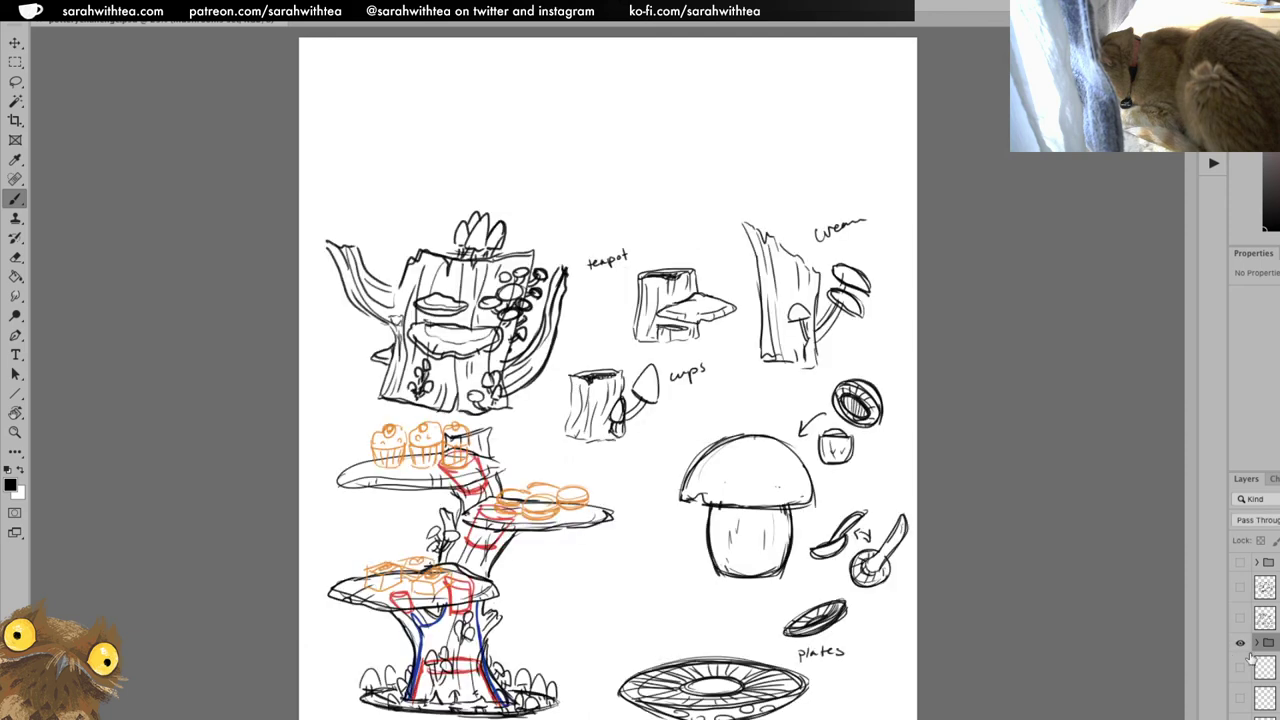
{"action": "left_click", "coordinate": [1240, 619]}
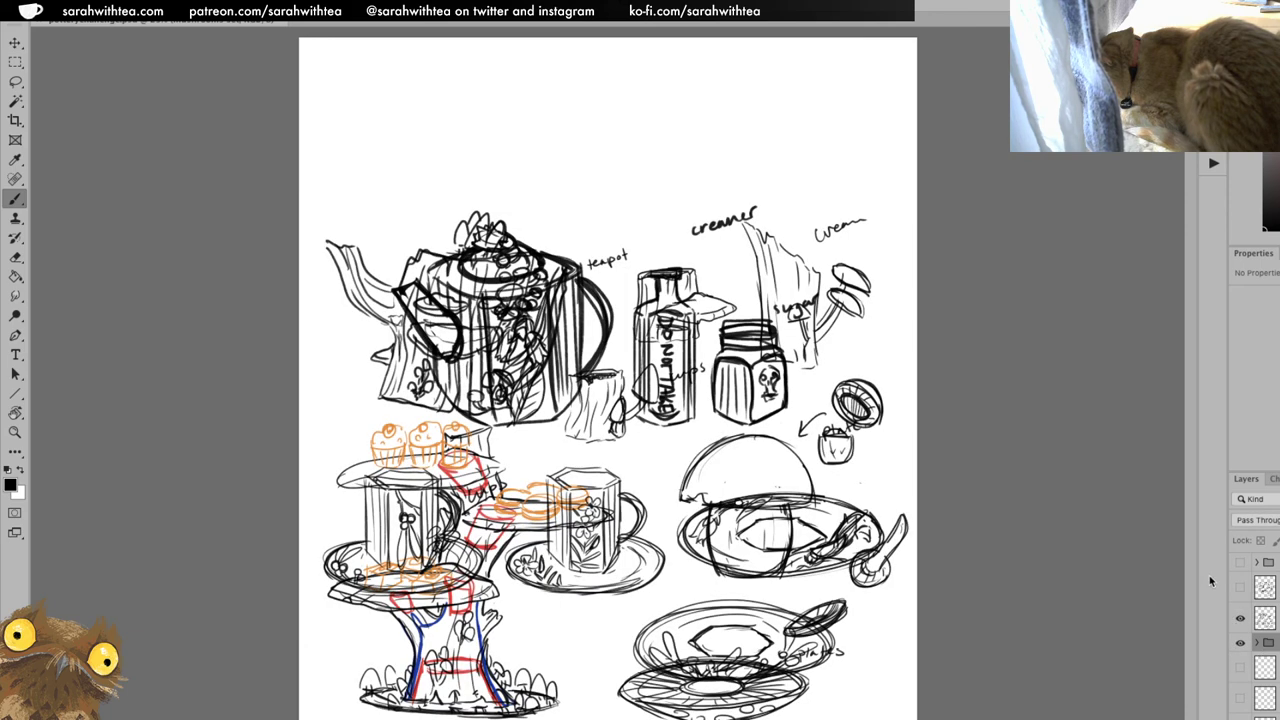
{"action": "left_click", "coordinate": [1240, 643]}
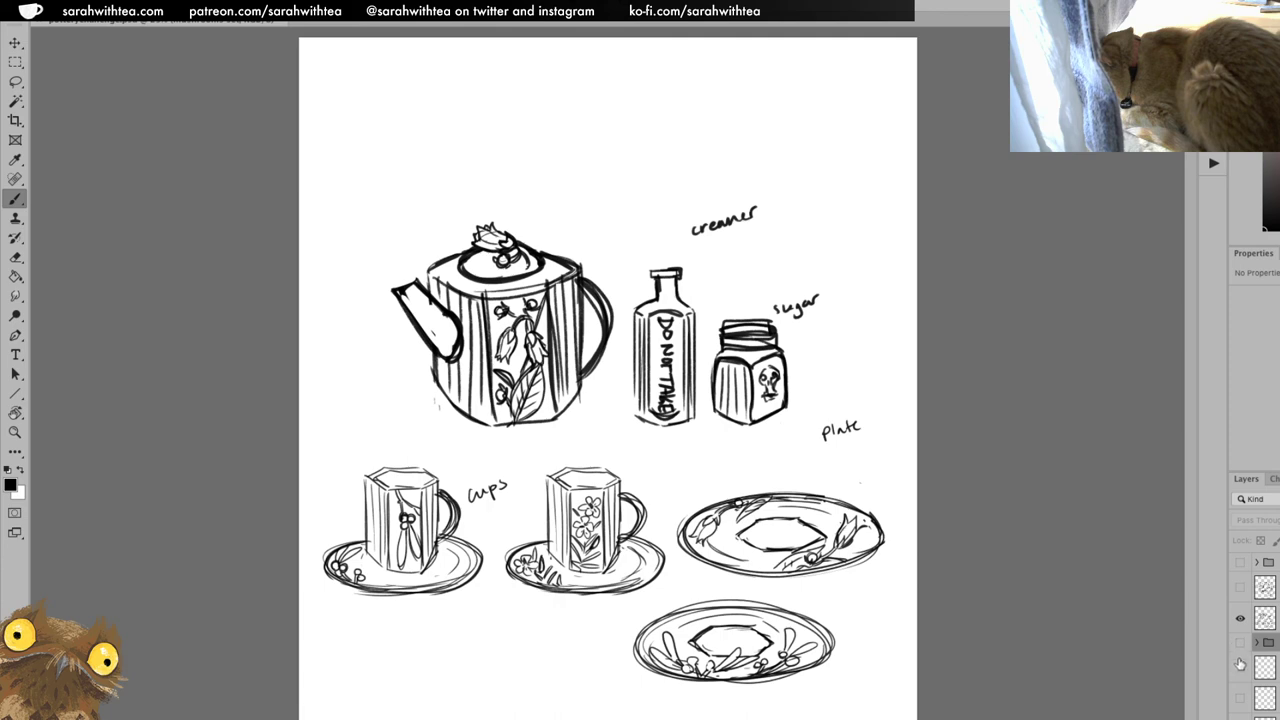
{"action": "left_click", "coordinate": [1240, 618]}
{"action": "left_click", "coordinate": [1240, 642]}
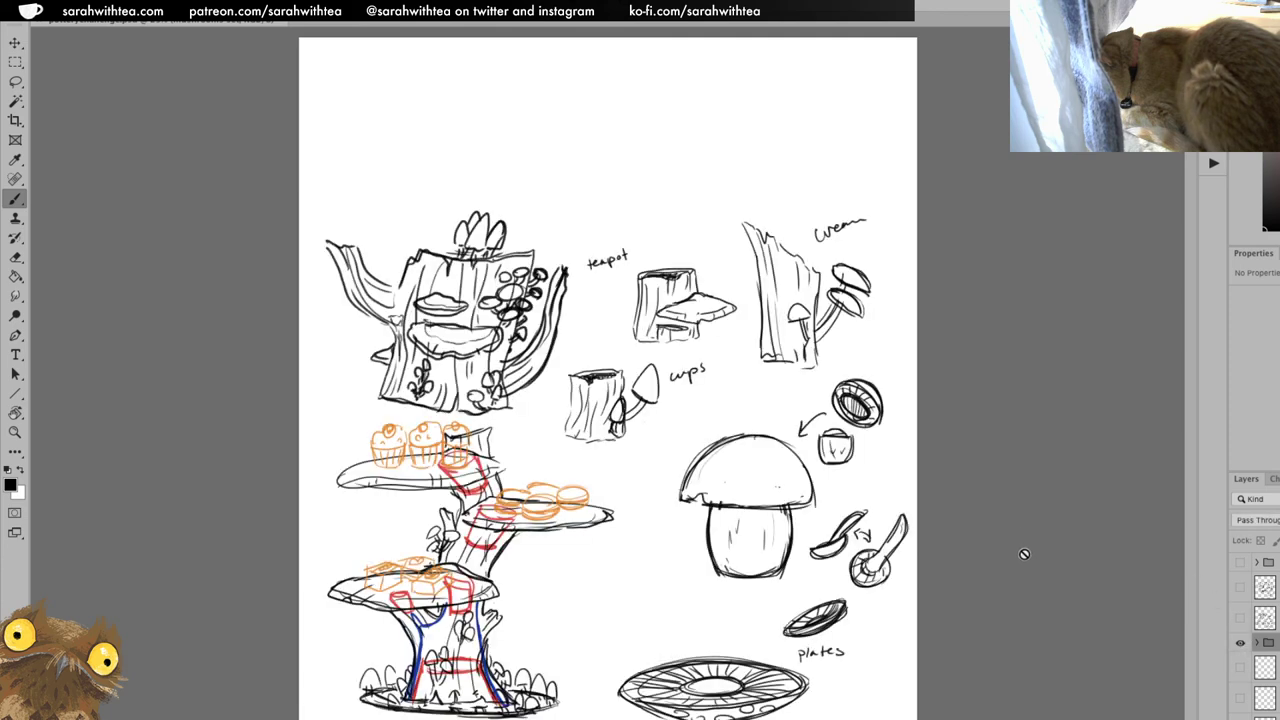
Check the poison plant tea set against the mushroom set again, ending on the poison plant sketch.
{"action": "left_click", "coordinate": [1240, 642]}
{"action": "left_click", "coordinate": [1240, 618]}
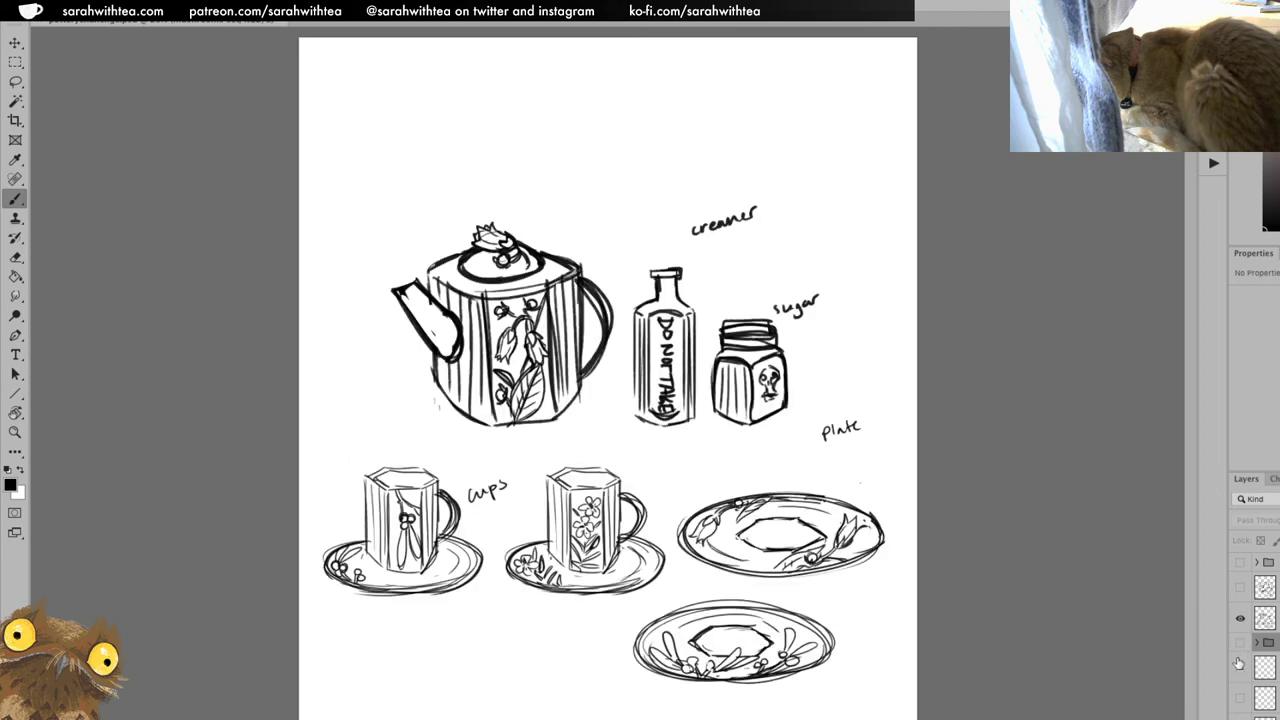
{"action": "left_click", "coordinate": [1240, 642]}
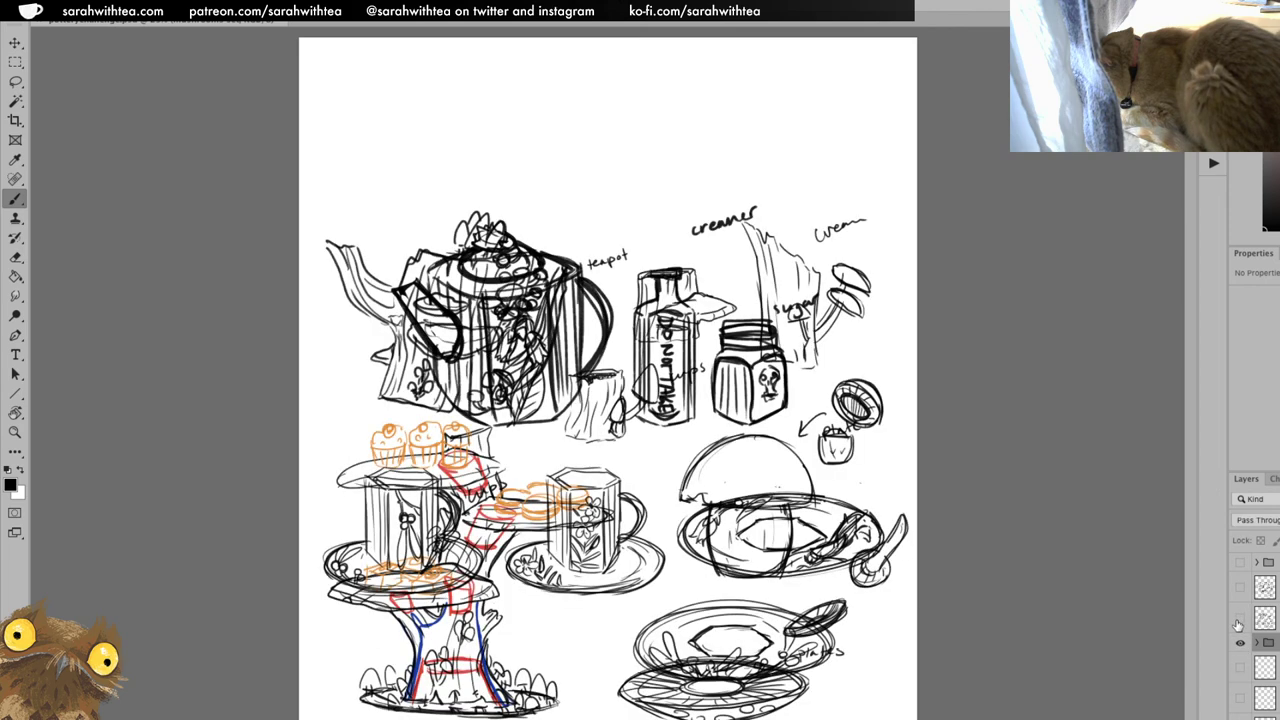
{"action": "left_click", "coordinate": [1240, 618]}
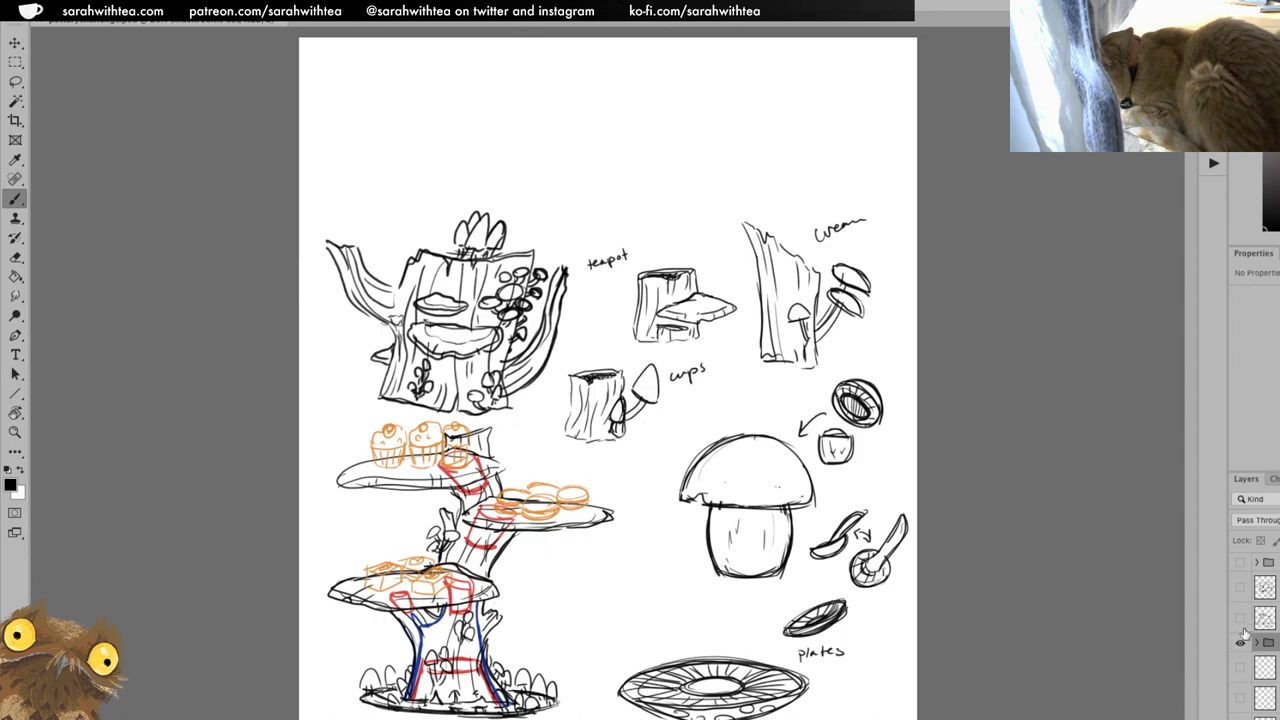
{"action": "left_click", "coordinate": [1240, 642]}
{"action": "left_click", "coordinate": [1240, 618]}
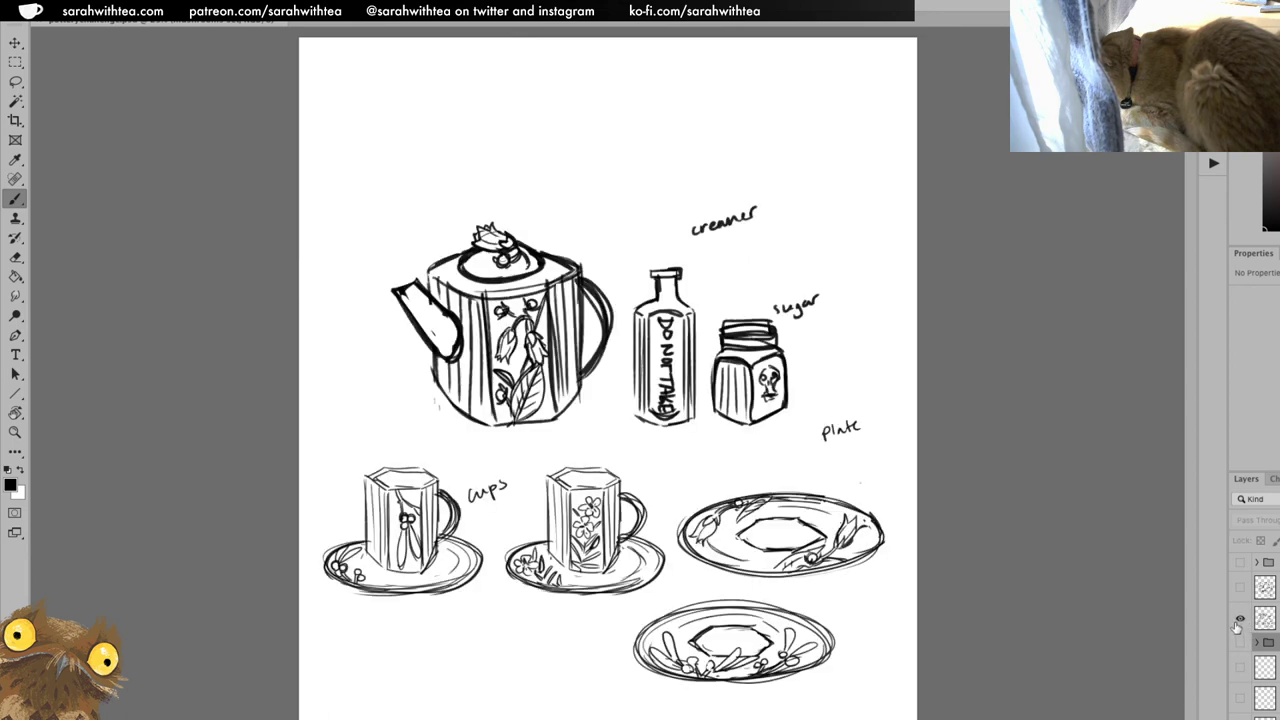
Hide the poison plant sketch and examine the snake-and-bird and chicken concepts in turn, ending on the chicken set.
{"action": "left_click", "coordinate": [1240, 618]}
{"action": "left_click", "coordinate": [1240, 607]}
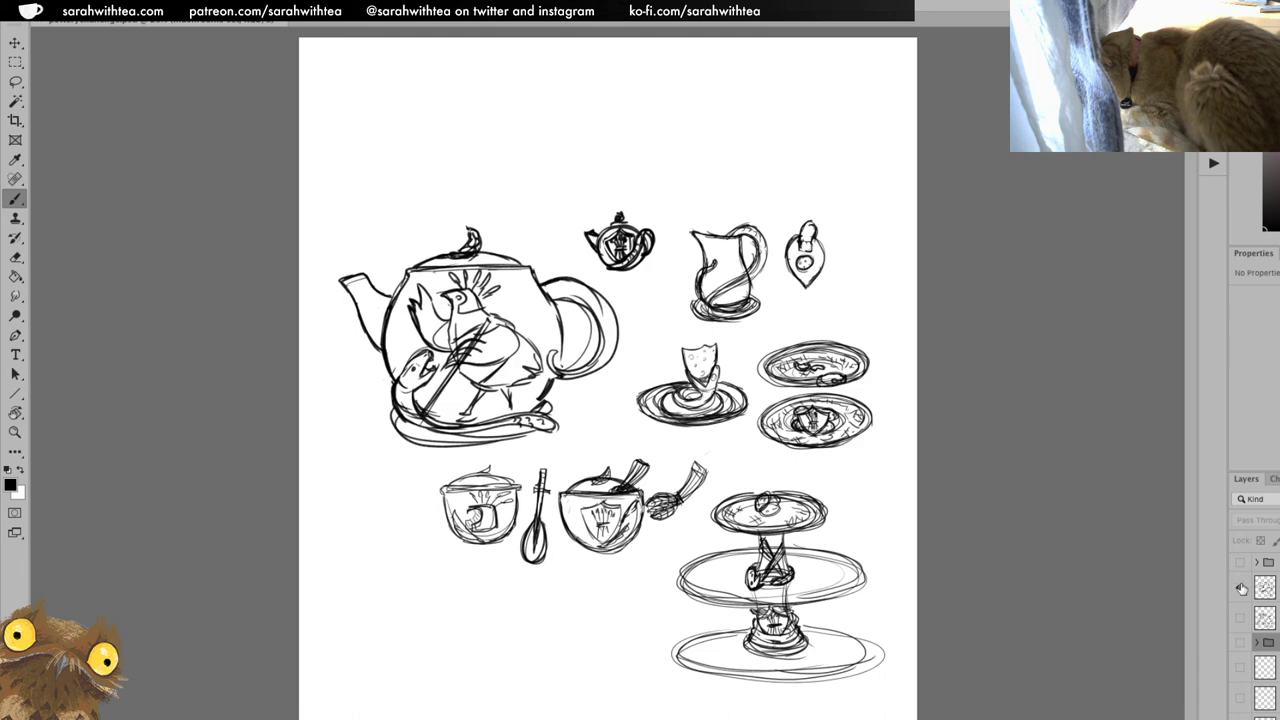
{"action": "left_click", "coordinate": [1240, 600]}
{"action": "left_click", "coordinate": [1240, 564]}
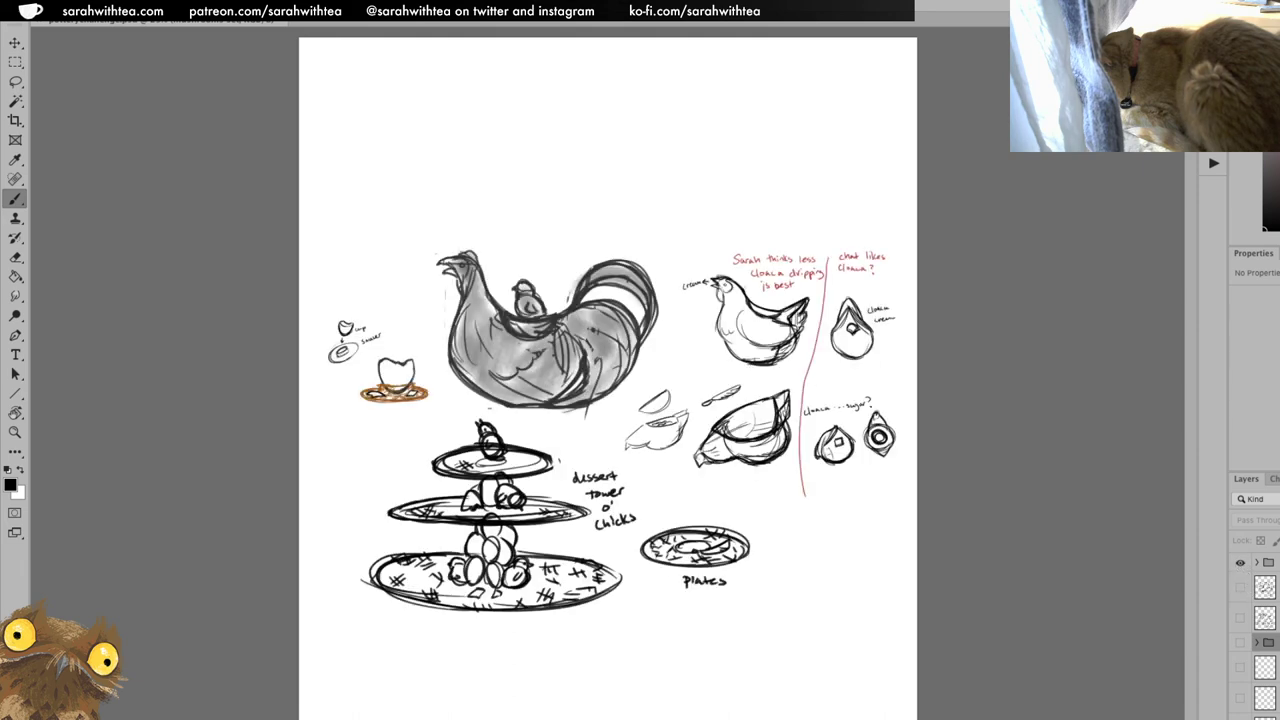
{"action": "left_click", "coordinate": [1240, 590]}
{"action": "left_click", "coordinate": [1238, 564]}
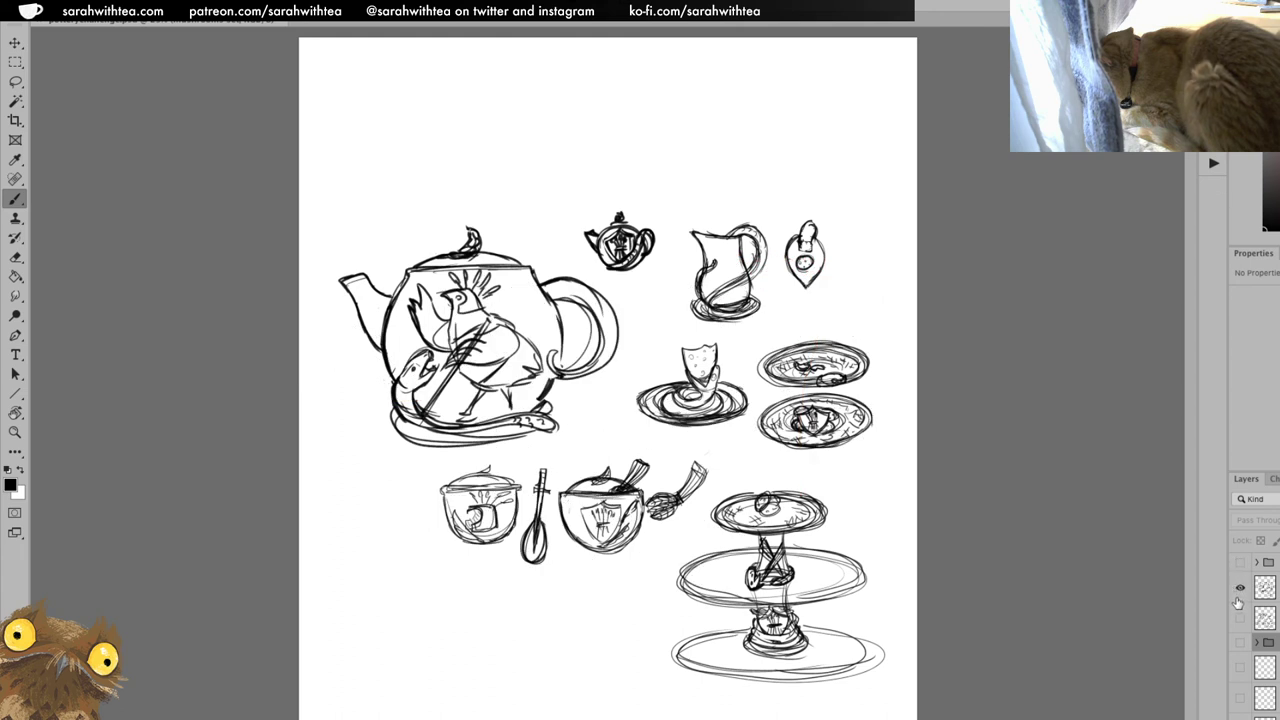
{"action": "left_click", "coordinate": [1240, 588]}
{"action": "left_click", "coordinate": [1240, 563]}
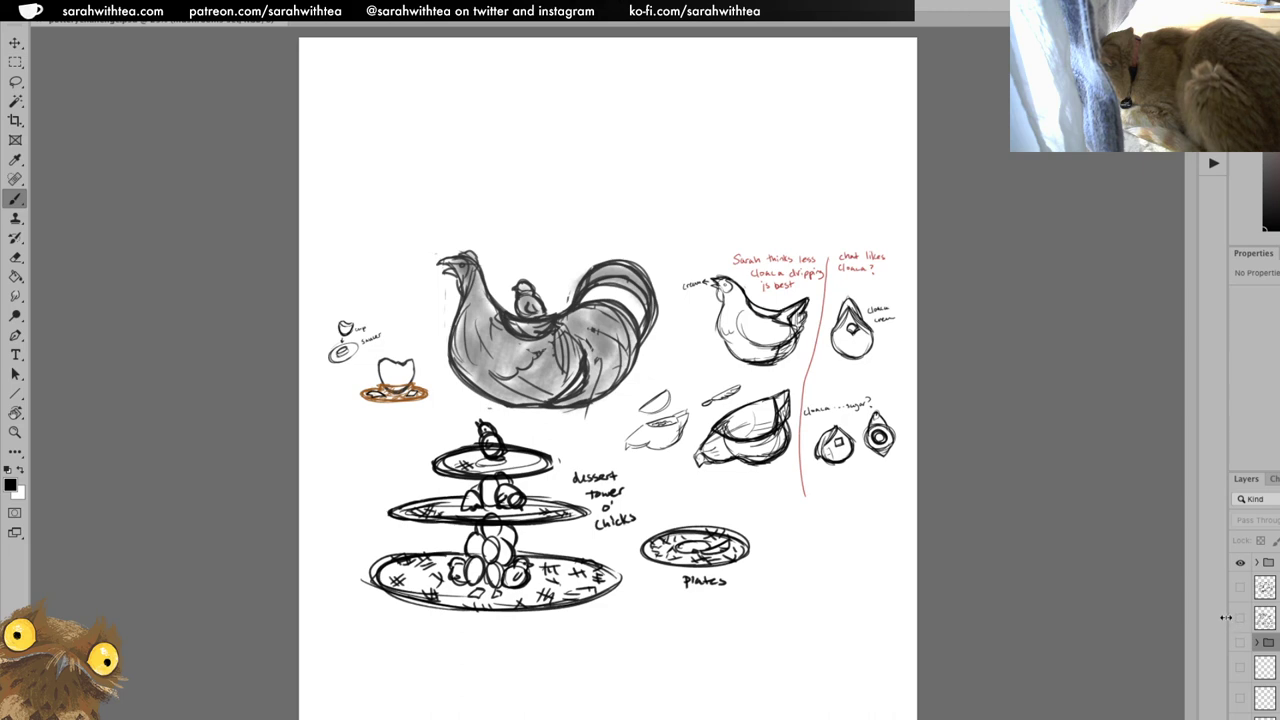
Replace the chicken concept with the mushroom and poison plant sketches, view them separately and overlaid, and hide both.
{"action": "left_click", "coordinate": [1240, 563]}
{"action": "left_click", "coordinate": [1240, 642]}
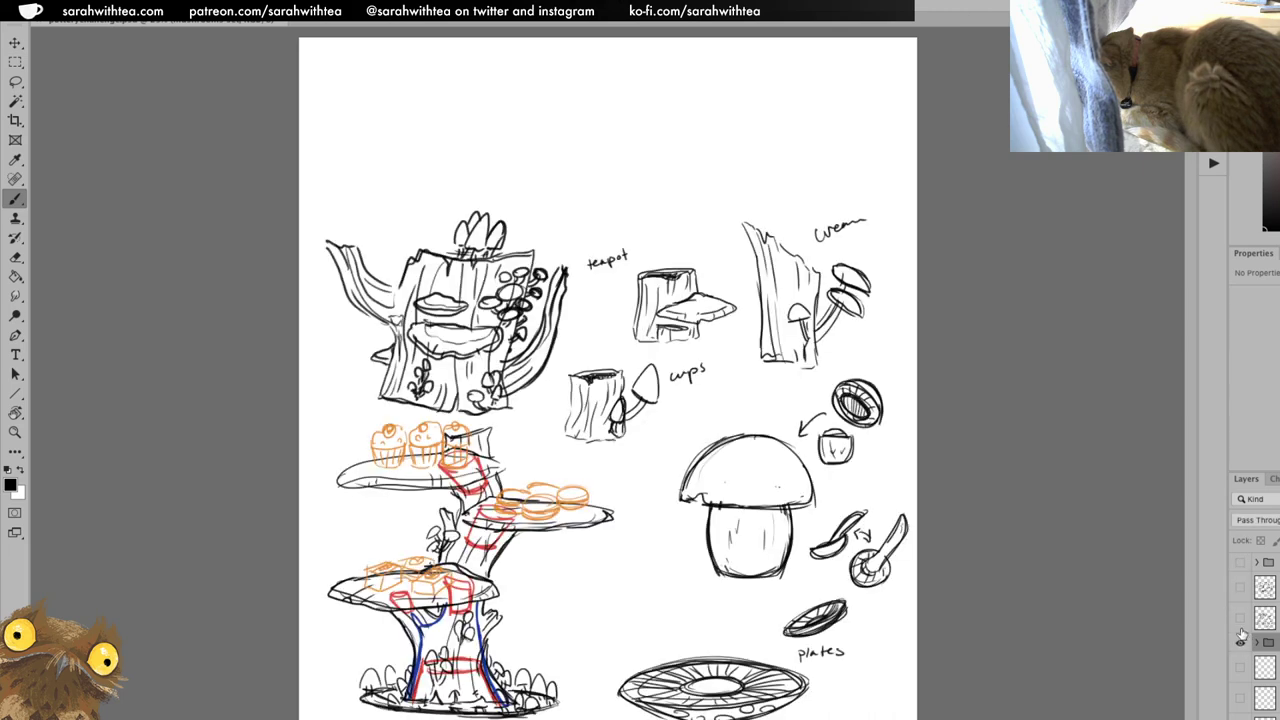
{"action": "left_click", "coordinate": [1240, 642]}
{"action": "left_click", "coordinate": [1240, 620]}
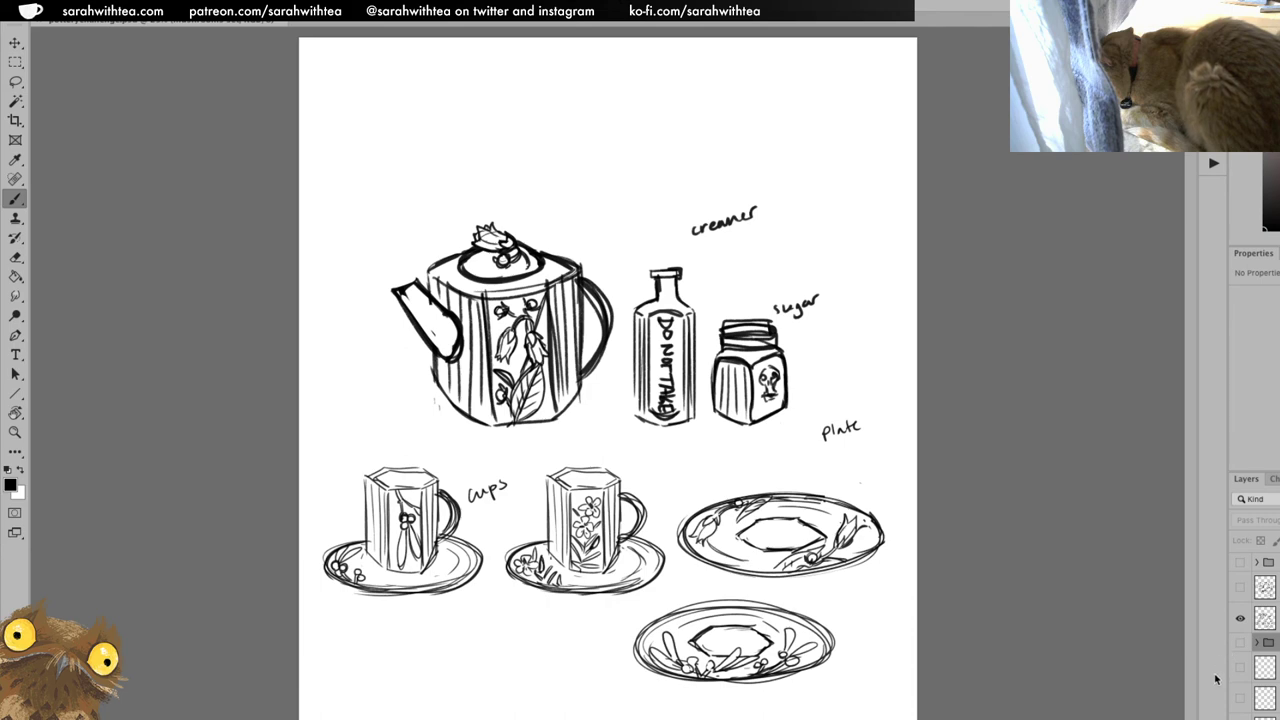
{"action": "left_click", "coordinate": [1240, 642]}
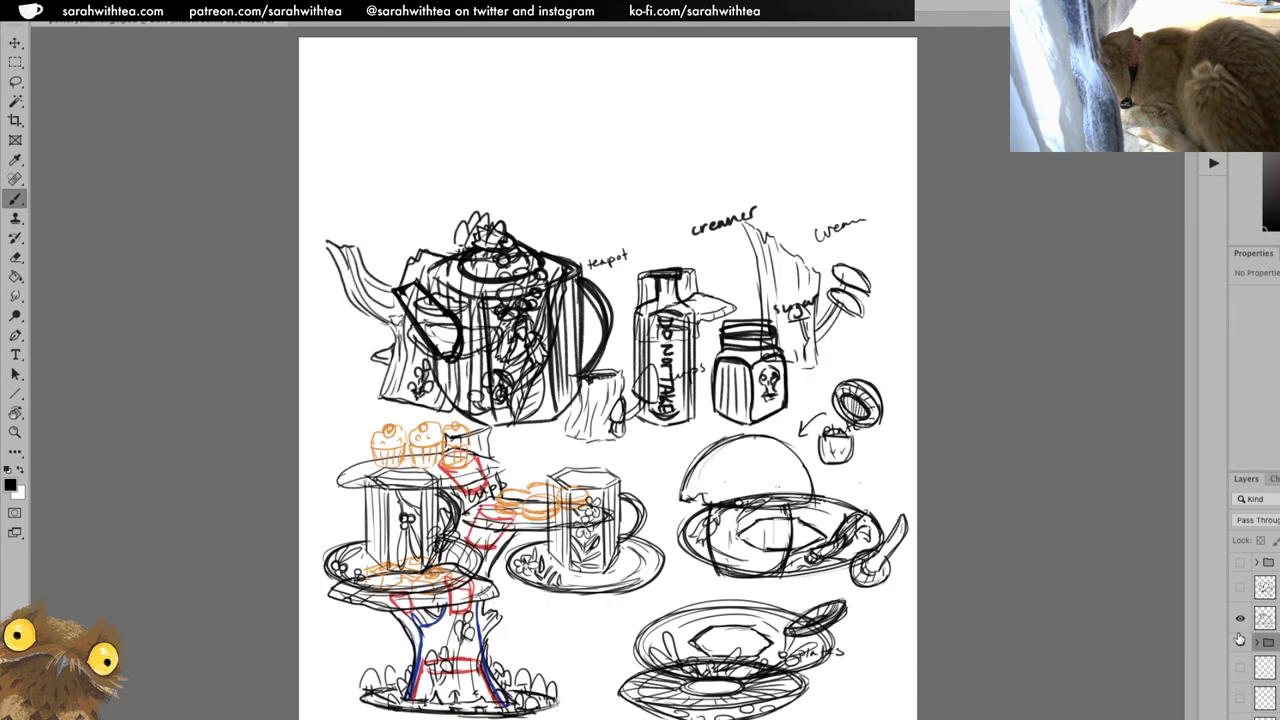
{"action": "left_click", "coordinate": [1240, 618]}
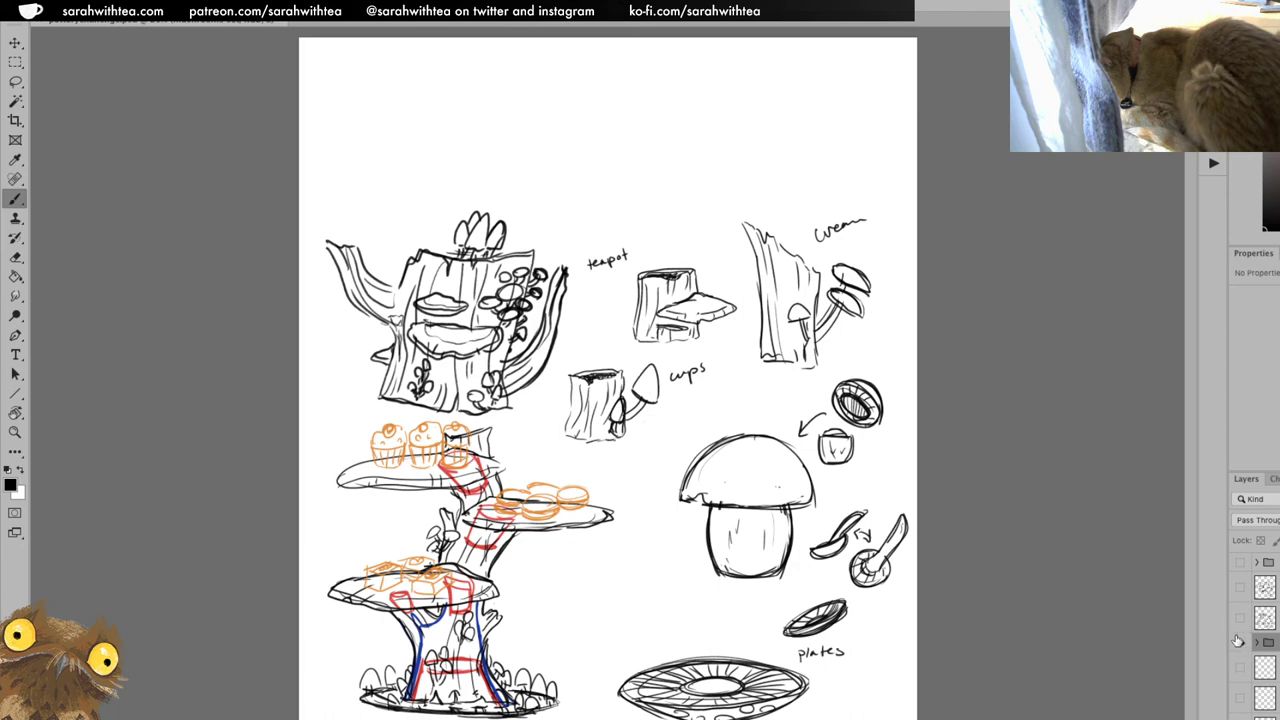
{"action": "left_click", "coordinate": [1240, 642]}
{"action": "left_click", "coordinate": [1239, 619]}
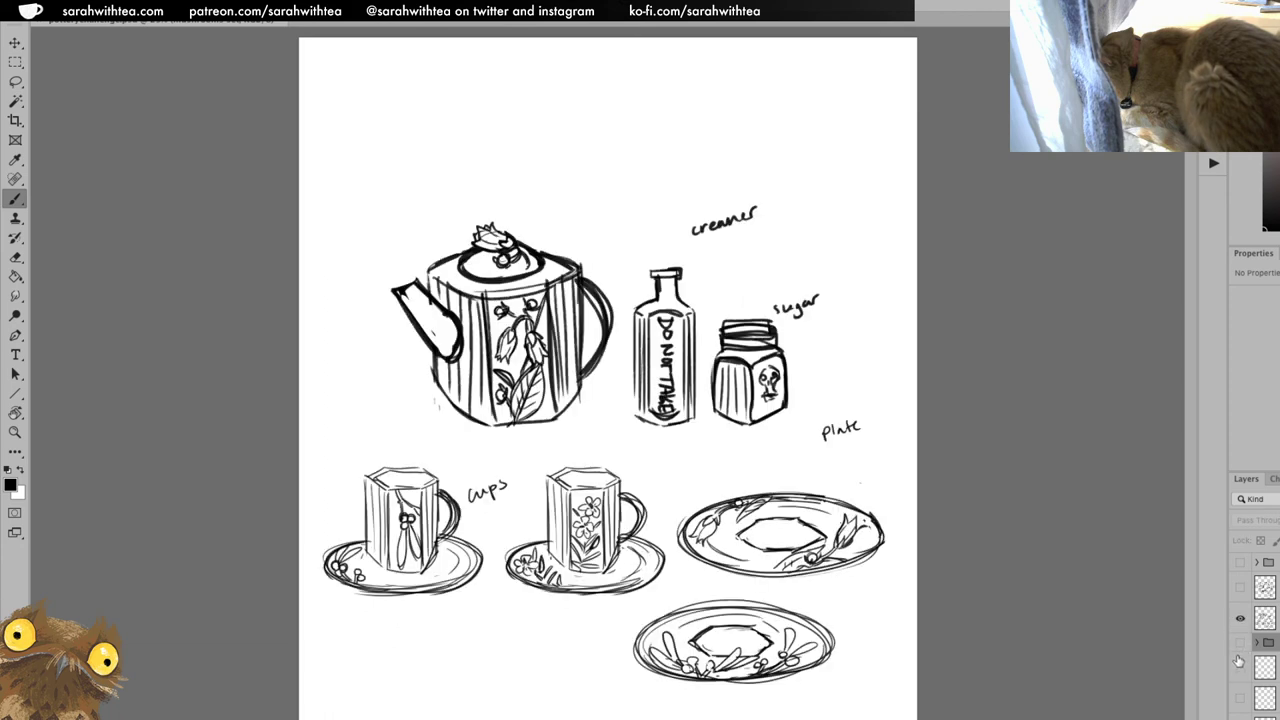
{"action": "left_click", "coordinate": [1240, 642]}
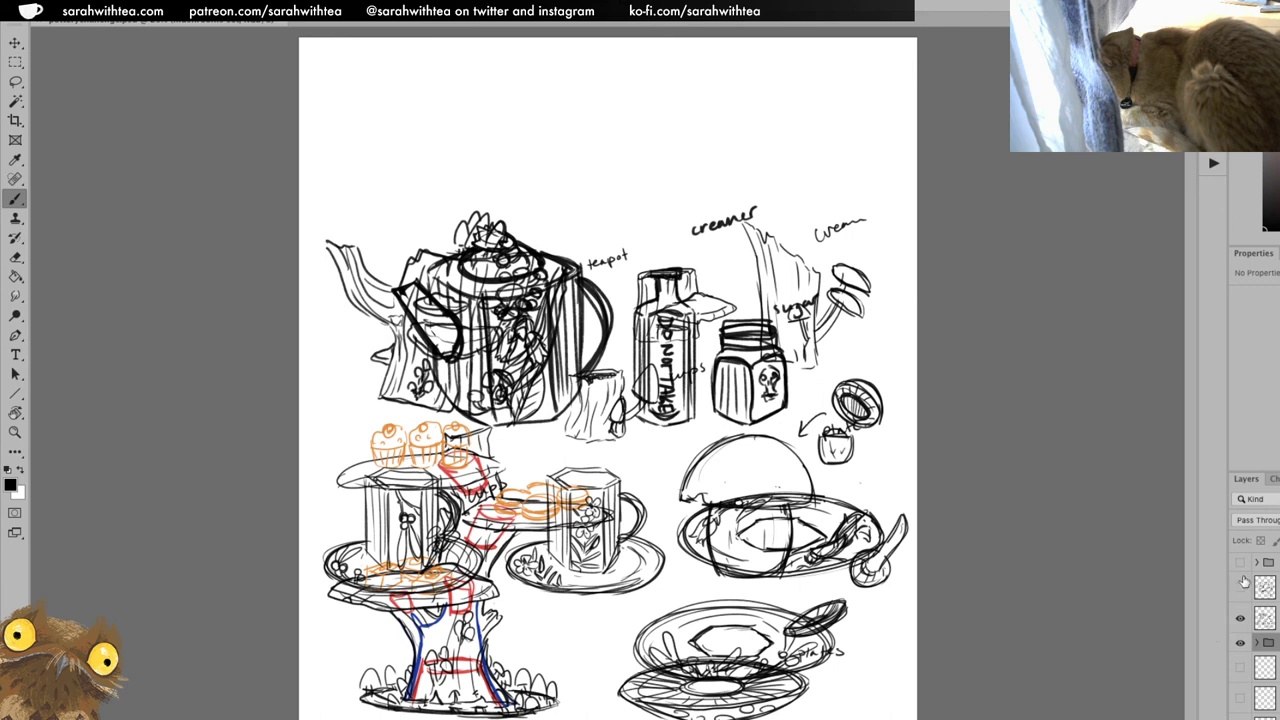
{"action": "left_click_drag", "start_coordinate": [1240, 618], "coordinate": [1240, 642]}
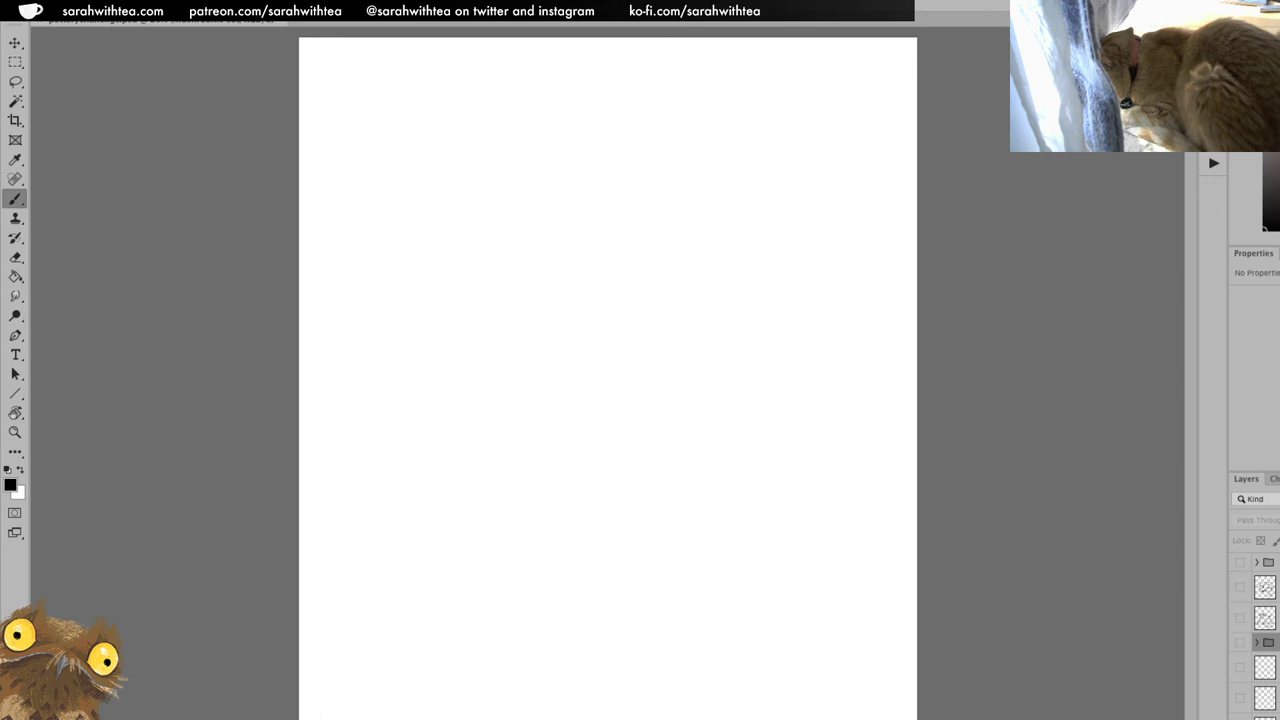
{"action": "left_click", "coordinate": [130, 10]}
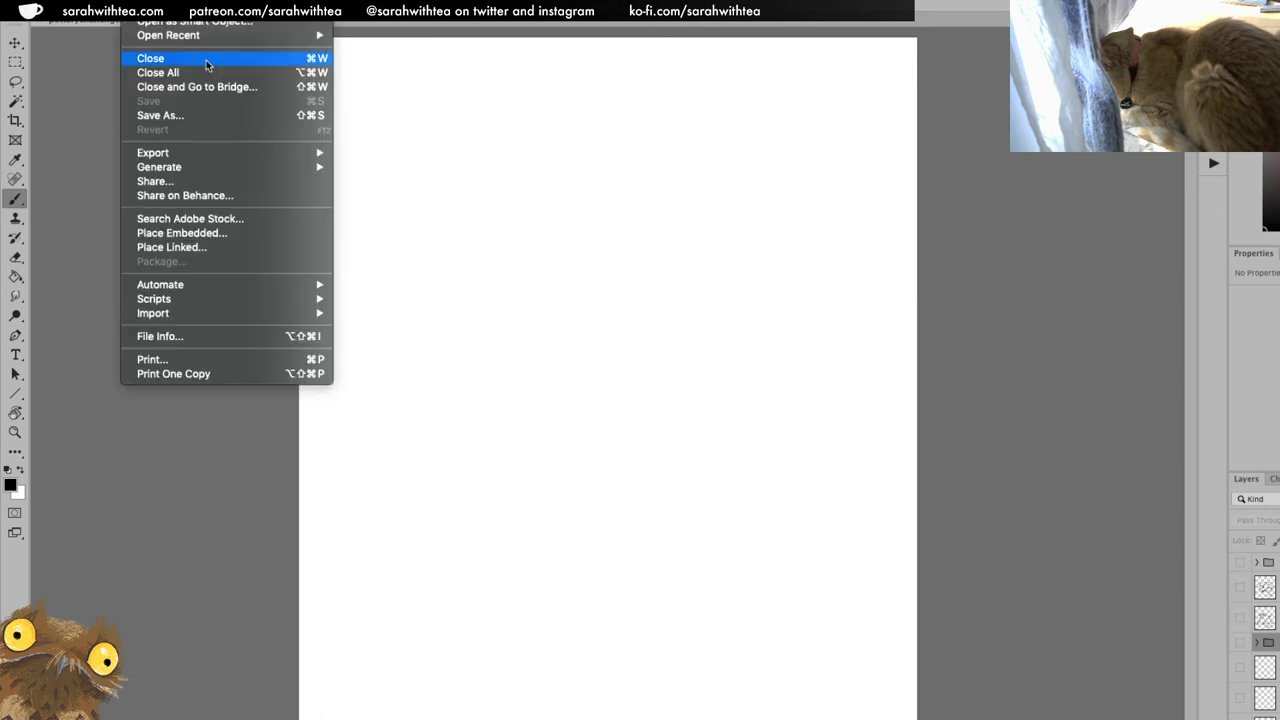
{"action": "key", "text": "Escape"}
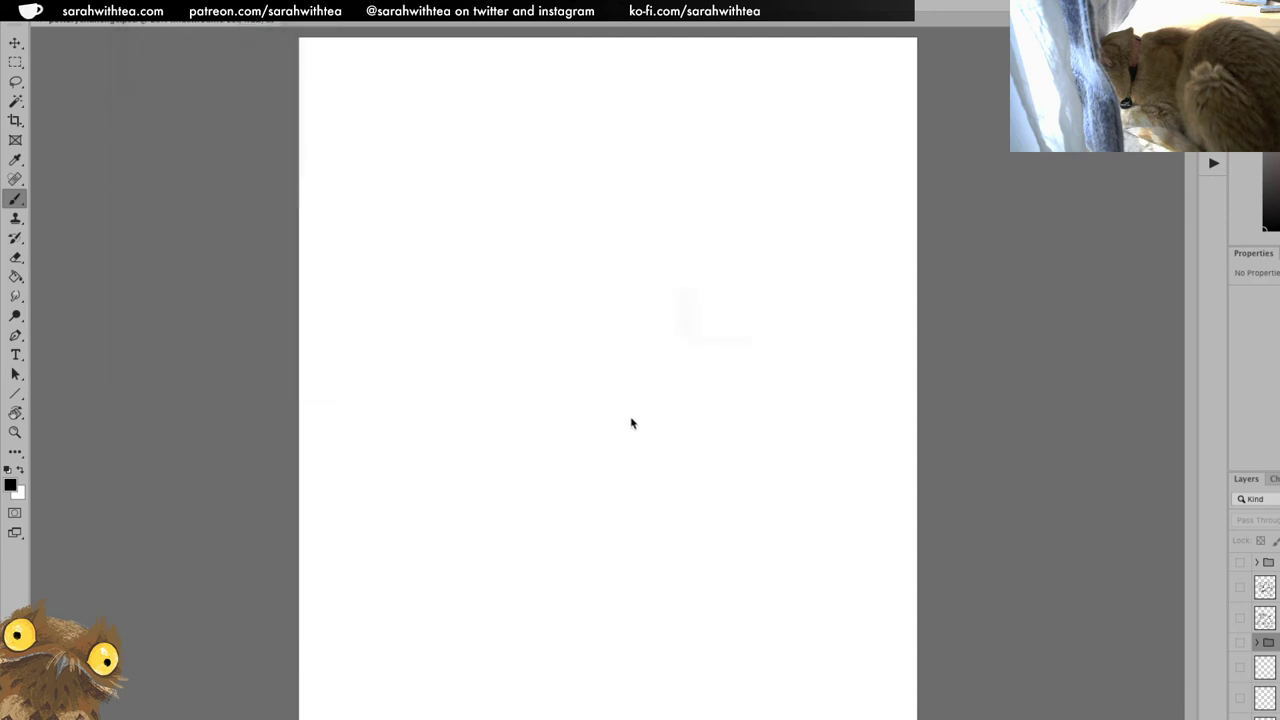
{"action": "key", "text": "super+o"}
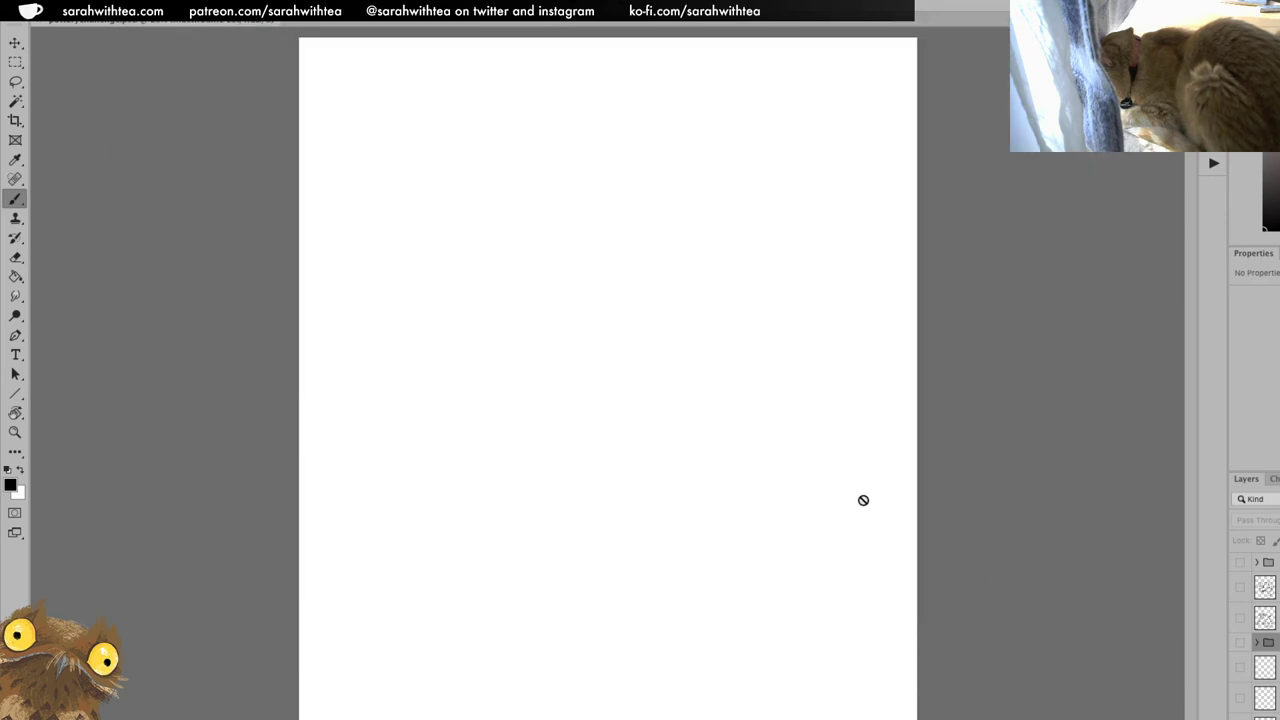
Create a new 11 x 8.5 in, 300 ppi document and add an empty layer above the white background for sketching.
{"action": "left_click", "coordinate": [995, 588]}
{"action": "key", "text": "super+n"}
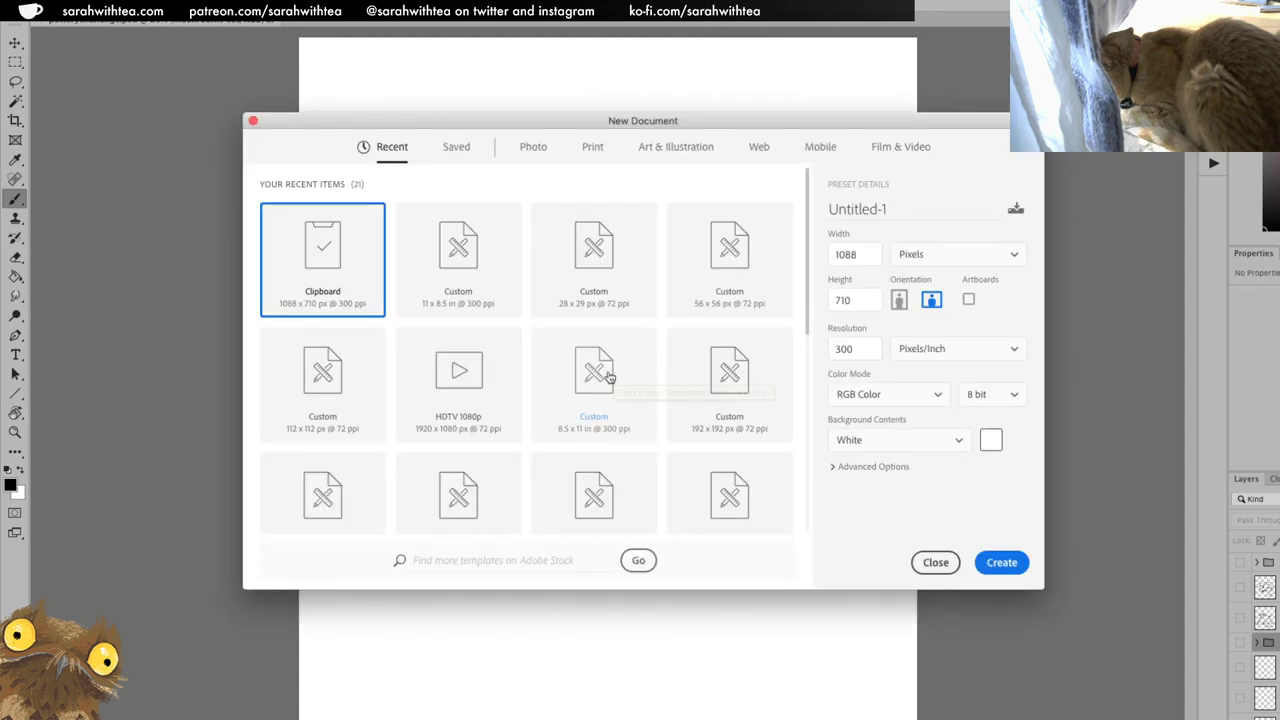
{"action": "double_click", "coordinate": [463, 263]}
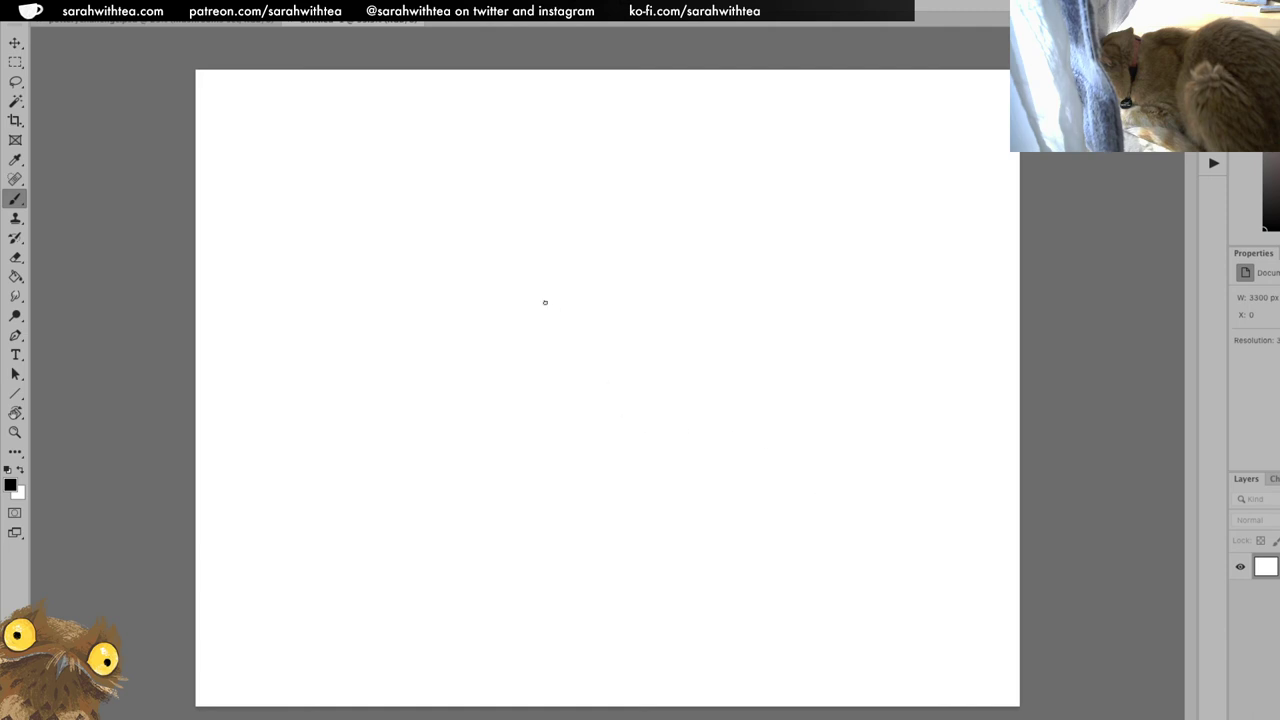
{"action": "key", "text": "ctrl+shift+alt+n"}
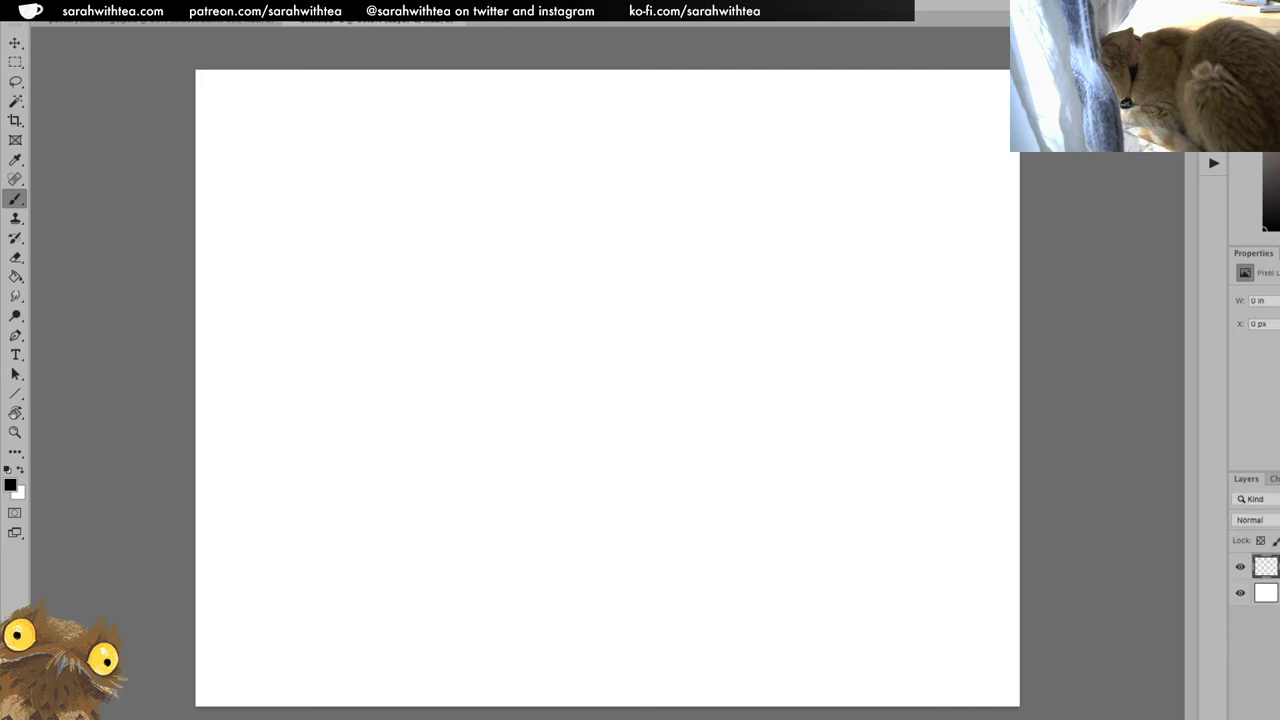
{"action": "key", "text": "z"}
{"action": "left_click", "coordinate": [531, 306]}
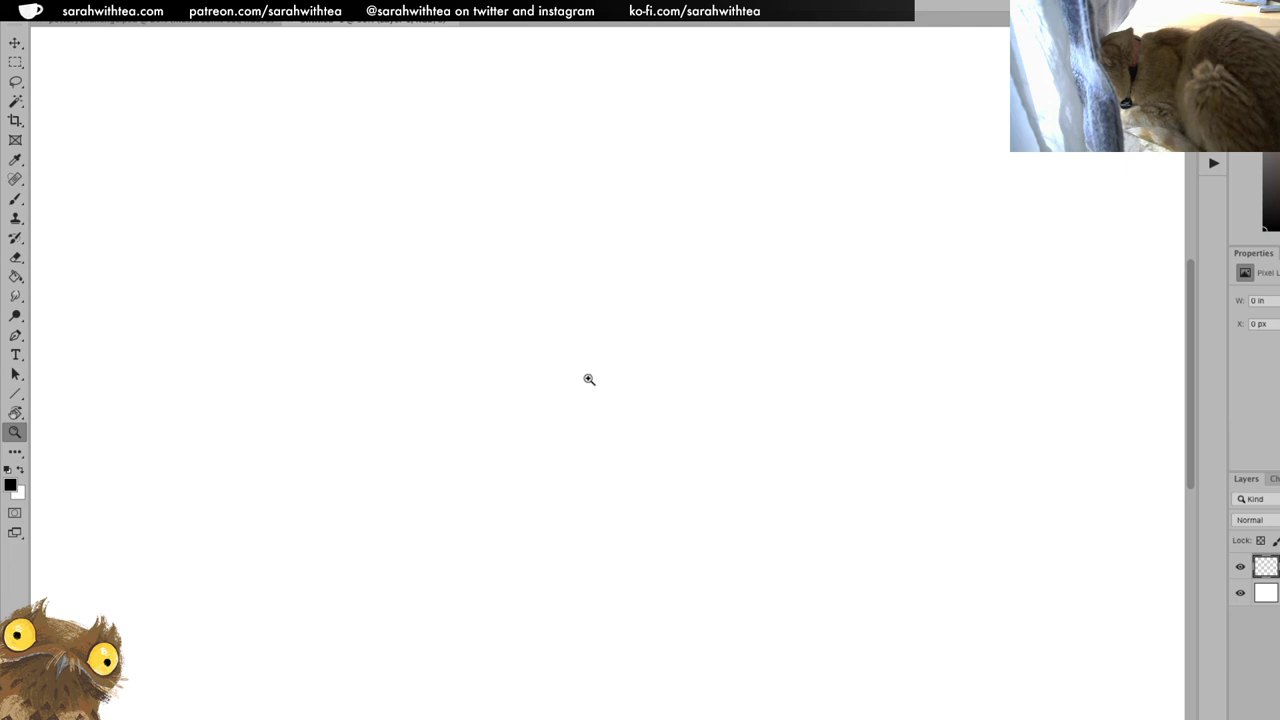
Sketch a plump bird's round head with its face marking, the curved breast, the sloping back and the first tail lines.
{"action": "key", "text": "b"}
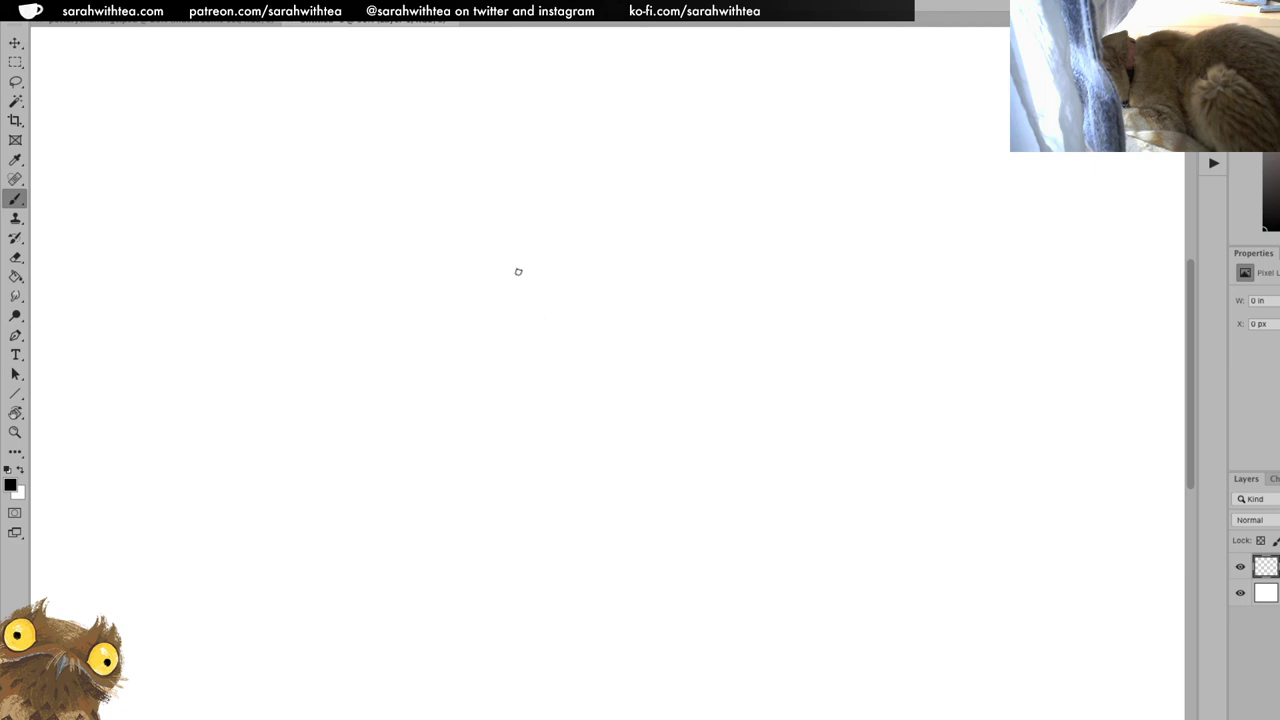
{"action": "left_click_drag", "start_coordinate": [510, 273], "coordinate": [505, 279]}
{"action": "left_click_drag", "start_coordinate": [583, 289], "coordinate": [574, 302]}
{"action": "mouse_move", "coordinate": [634, 249]}
{"action": "left_mouse_down"}
{"action": "mouse_move", "coordinate": [566, 306]}
{"action": "mouse_move", "coordinate": [648, 253]}
{"action": "mouse_move", "coordinate": [668, 322]}
{"action": "mouse_move", "coordinate": [630, 295]}
{"action": "mouse_move", "coordinate": [658, 272]}
{"action": "mouse_move", "coordinate": [590, 303]}
{"action": "mouse_move", "coordinate": [690, 318]}
{"action": "mouse_move", "coordinate": [690, 398]}
{"action": "mouse_move", "coordinate": [648, 516]}
{"action": "left_mouse_up"}
{"action": "left_click_drag", "start_coordinate": [688, 466], "coordinate": [677, 322]}
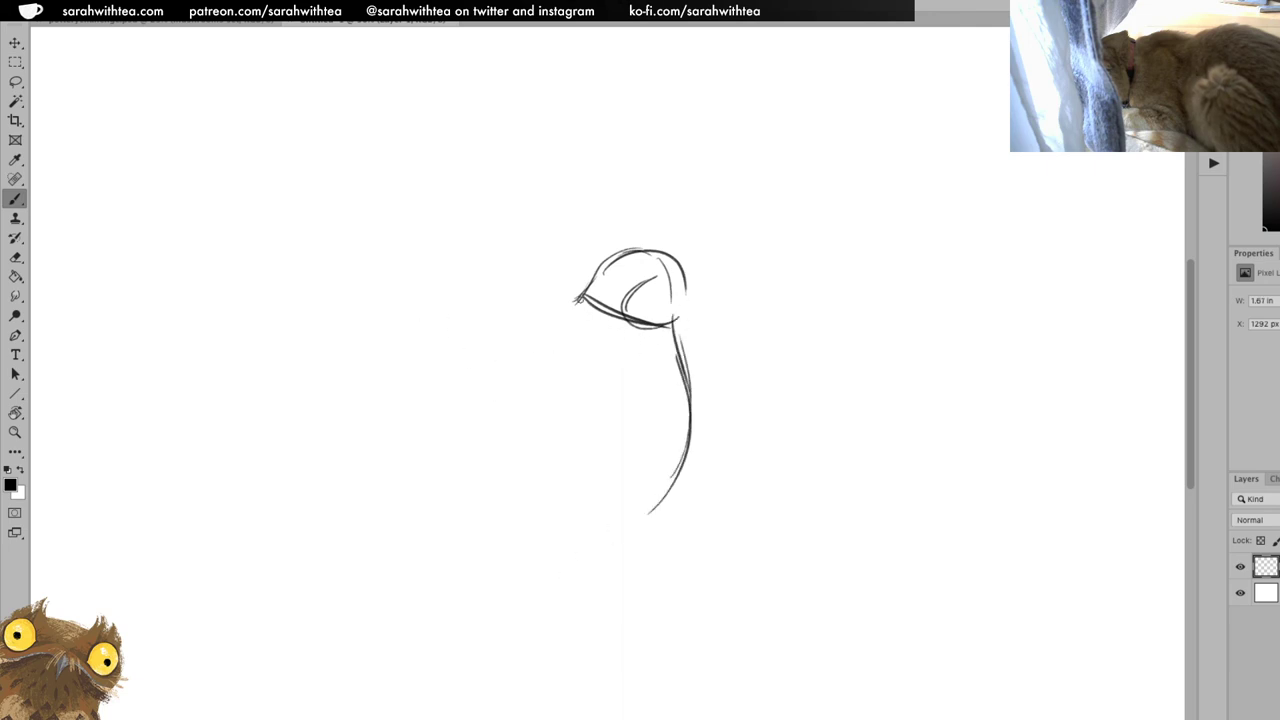
{"action": "mouse_move", "coordinate": [577, 302]}
{"action": "left_mouse_down"}
{"action": "mouse_move", "coordinate": [372, 484]}
{"action": "mouse_move", "coordinate": [432, 498]}
{"action": "left_mouse_up"}
{"action": "left_click_drag", "start_coordinate": [335, 521], "coordinate": [364, 519]}
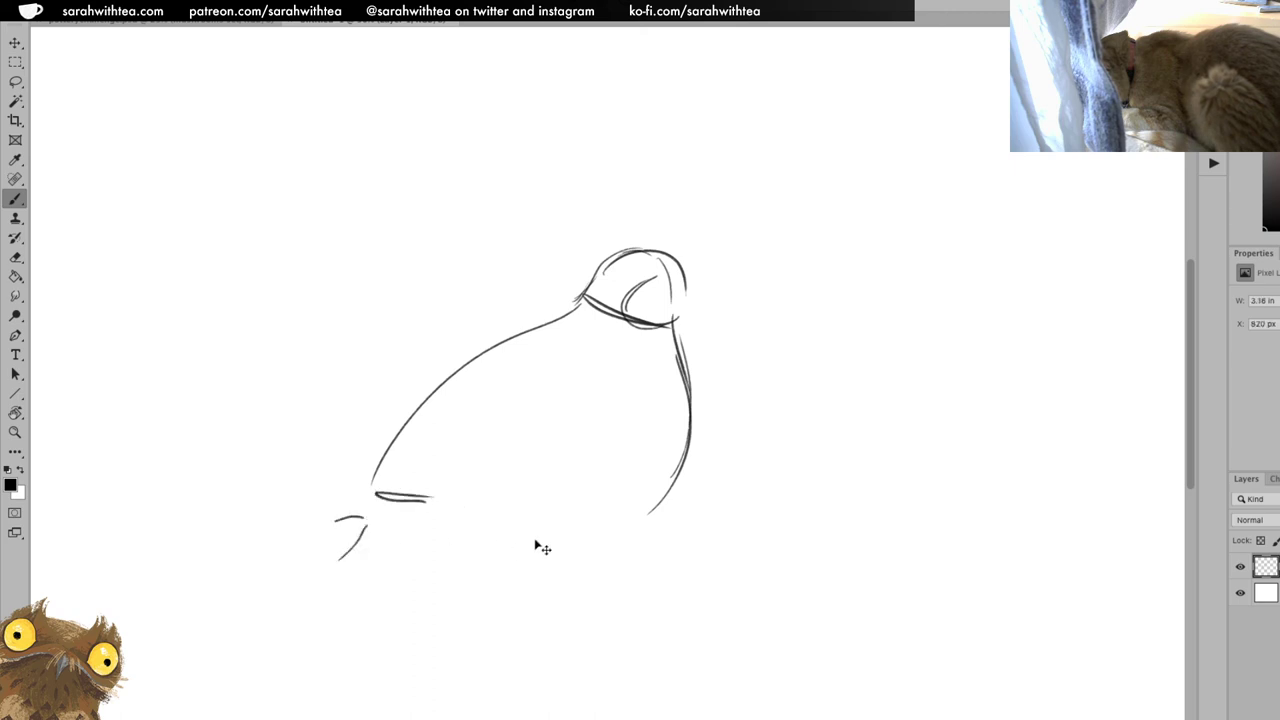
Undo the stray tail strokes, redraw the short tail feathers and sketch the belly line up to the breast.
{"action": "key", "text": "ctrl+z"}
{"action": "left_click_drag", "start_coordinate": [378, 511], "coordinate": [434, 540]}
{"action": "left_click_drag", "start_coordinate": [461, 544], "coordinate": [576, 549]}
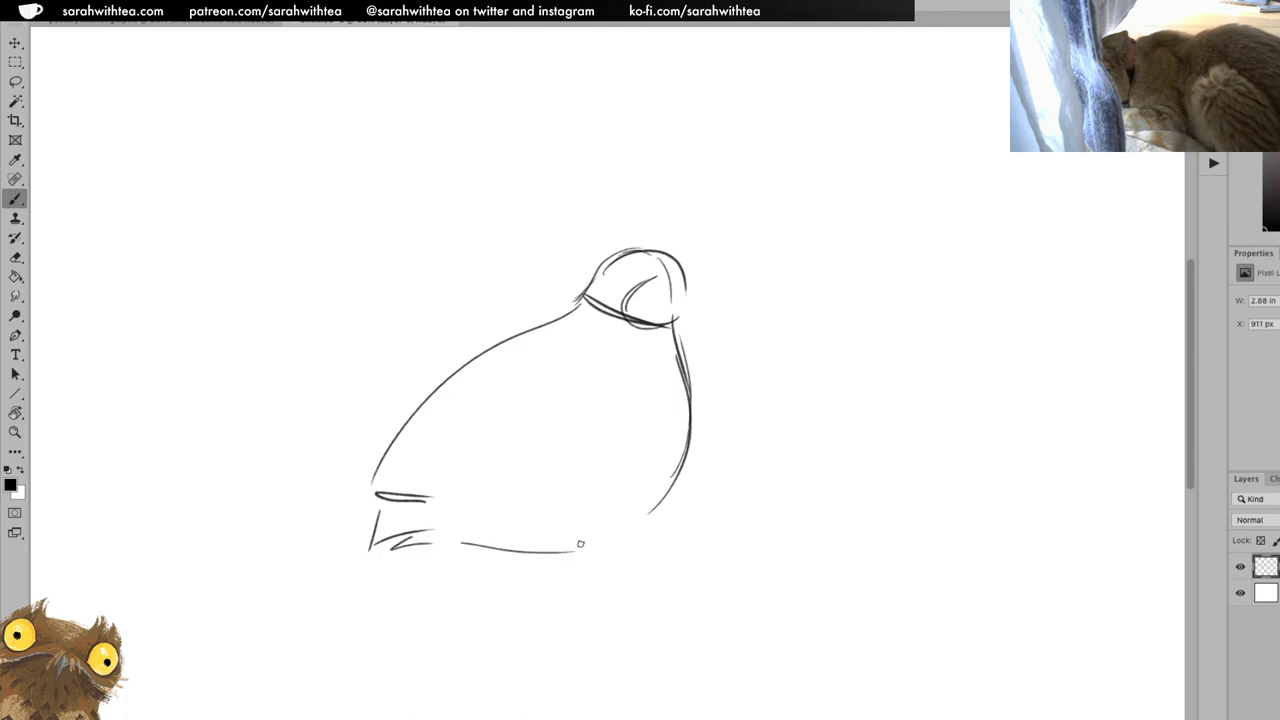
{"action": "mouse_move", "coordinate": [644, 514]}
{"action": "left_mouse_down"}
{"action": "mouse_move", "coordinate": [572, 592]}
{"action": "mouse_move", "coordinate": [590, 558]}
{"action": "left_mouse_up"}
{"action": "mouse_move", "coordinate": [547, 563]}
{"action": "left_mouse_down"}
{"action": "mouse_move", "coordinate": [560, 620]}
{"action": "mouse_move", "coordinate": [566, 579]}
{"action": "mouse_move", "coordinate": [583, 646]}
{"action": "left_mouse_up"}
{"action": "left_click_drag", "start_coordinate": [576, 578], "coordinate": [580, 645]}
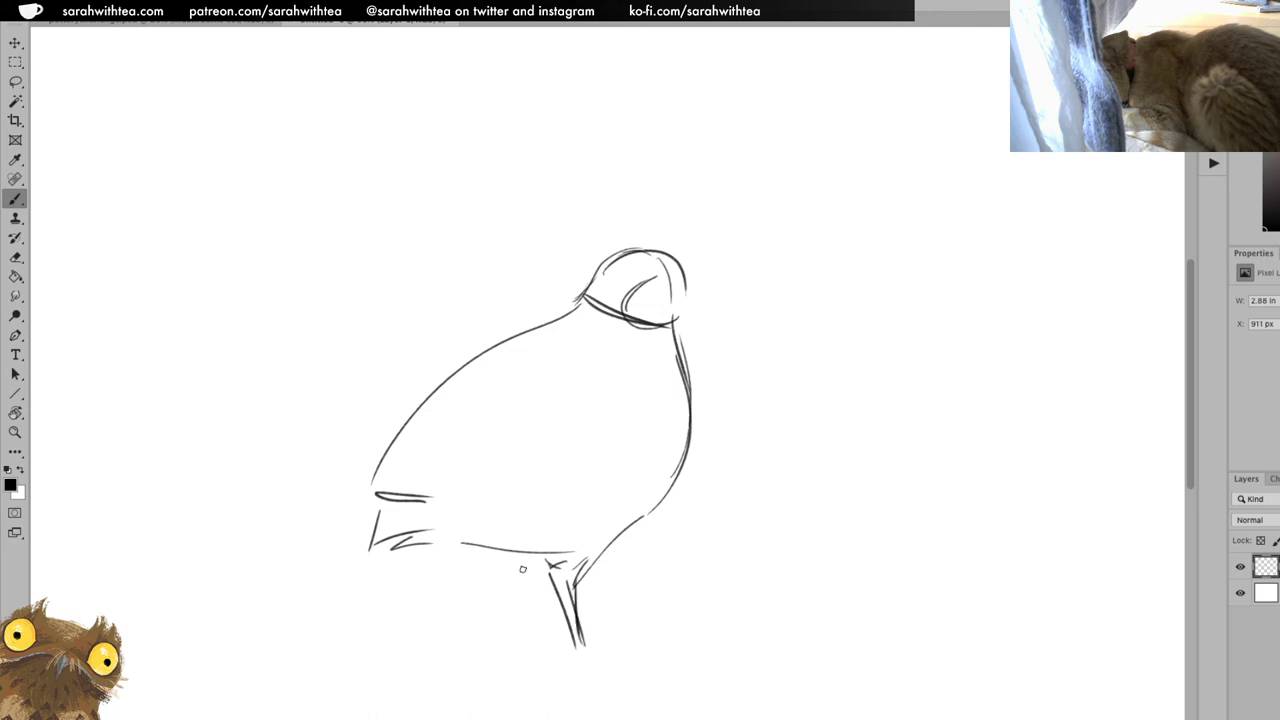
{"action": "left_click_drag", "start_coordinate": [518, 558], "coordinate": [521, 571]}
{"action": "left_click_drag", "start_coordinate": [522, 574], "coordinate": [535, 617]}
{"action": "key", "text": "ctrl+z"}
{"action": "key", "text": "ctrl+z"}
{"action": "key", "text": "e"}
{"action": "mouse_move", "coordinate": [575, 645]}
{"action": "left_mouse_down"}
{"action": "mouse_move", "coordinate": [560, 610]}
{"action": "mouse_move", "coordinate": [582, 559]}
{"action": "left_mouse_up"}
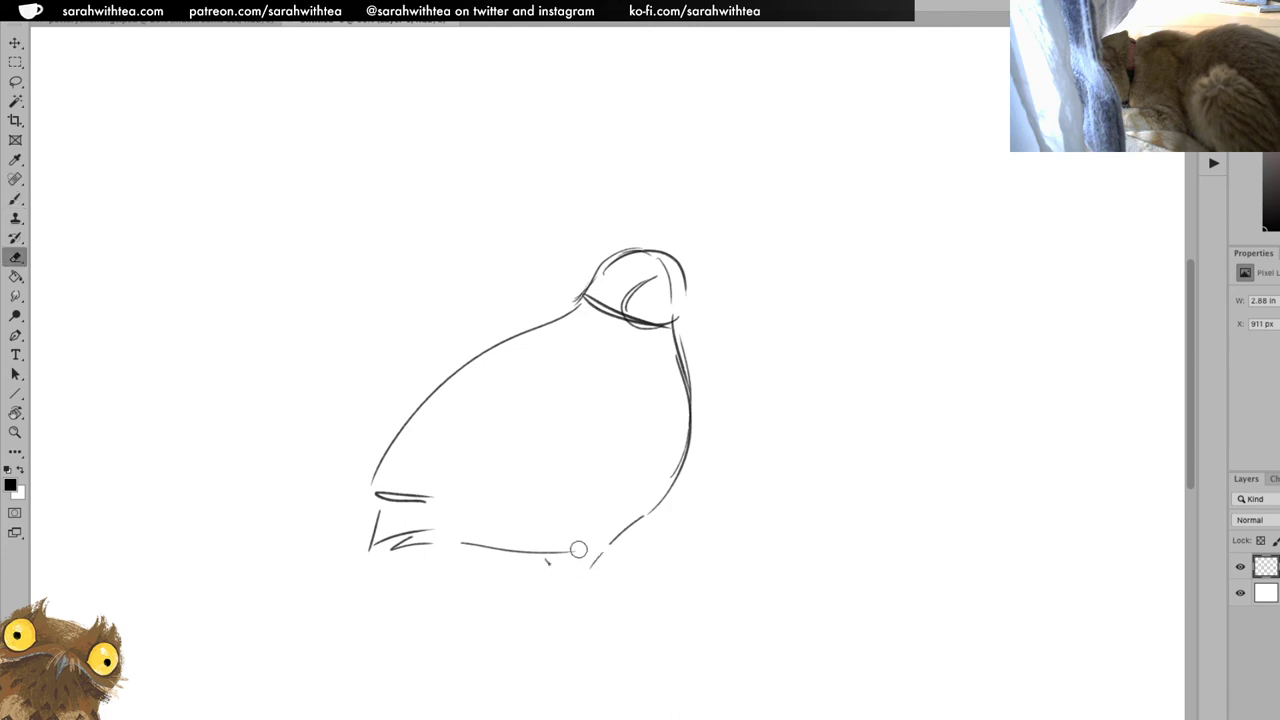
Sketch ruffled feathers under the belly and two striding legs with feet, and strengthen the lower breast line.
{"action": "key", "text": "b"}
{"action": "mouse_move", "coordinate": [547, 558]}
{"action": "left_mouse_down"}
{"action": "mouse_move", "coordinate": [623, 565]}
{"action": "mouse_move", "coordinate": [627, 531]}
{"action": "mouse_move", "coordinate": [656, 626]}
{"action": "mouse_move", "coordinate": [640, 601]}
{"action": "mouse_move", "coordinate": [676, 625]}
{"action": "left_mouse_up"}
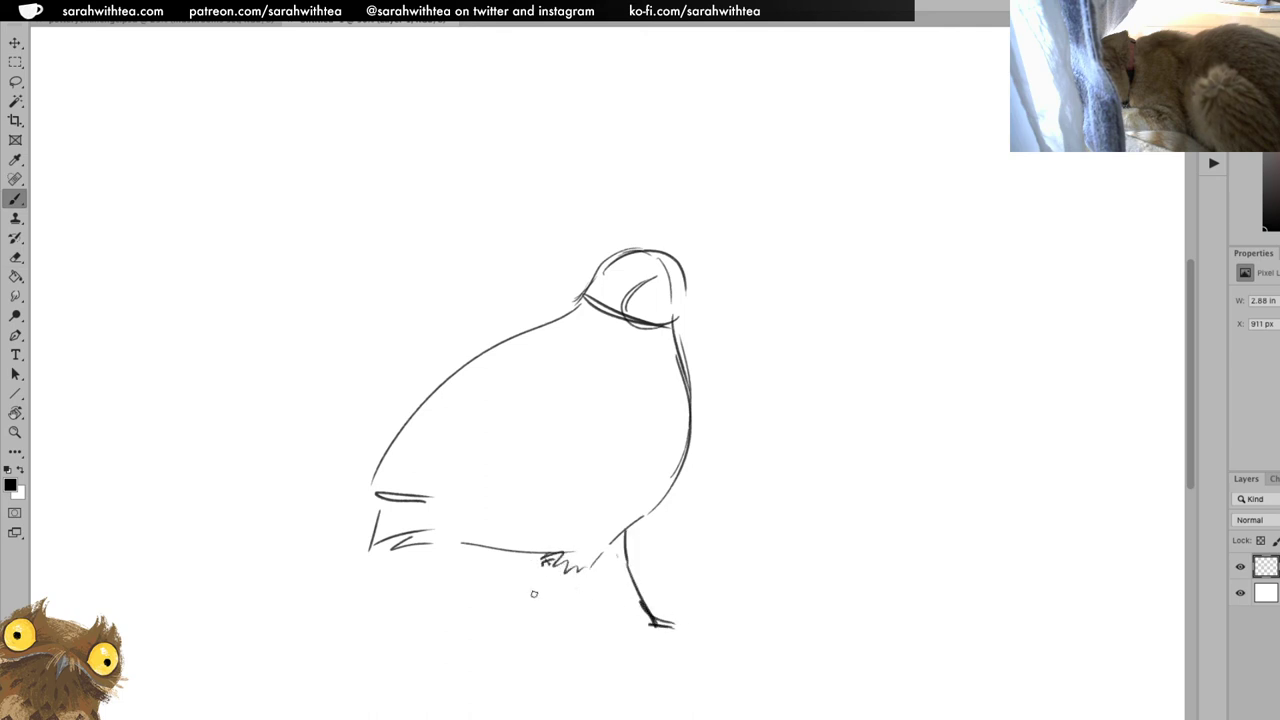
{"action": "mouse_move", "coordinate": [543, 560]}
{"action": "left_mouse_down"}
{"action": "mouse_move", "coordinate": [517, 627]}
{"action": "mouse_move", "coordinate": [490, 630]}
{"action": "mouse_move", "coordinate": [573, 632]}
{"action": "mouse_move", "coordinate": [530, 628]}
{"action": "left_mouse_up"}
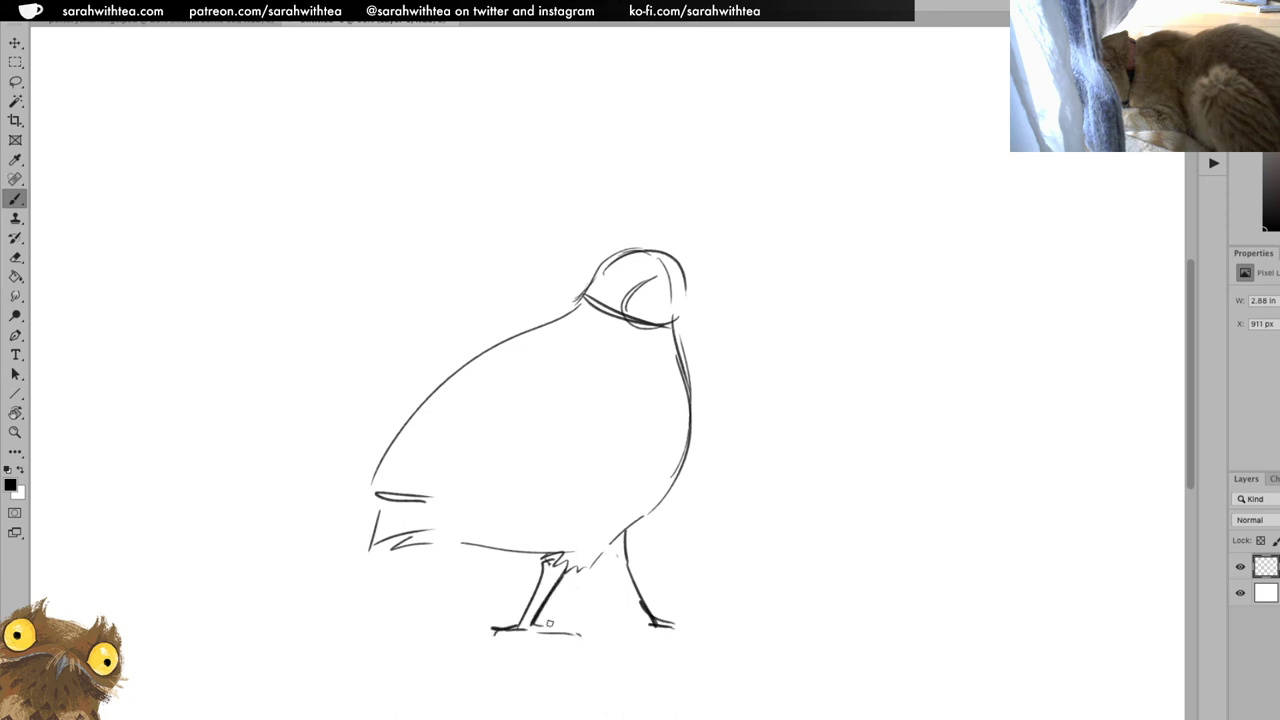
{"action": "left_click_drag", "start_coordinate": [605, 553], "coordinate": [652, 625]}
{"action": "mouse_move", "coordinate": [656, 506]}
{"action": "left_mouse_down"}
{"action": "mouse_move", "coordinate": [626, 571]}
{"action": "mouse_move", "coordinate": [636, 546]}
{"action": "mouse_move", "coordinate": [597, 571]}
{"action": "mouse_move", "coordinate": [670, 657]}
{"action": "mouse_move", "coordinate": [640, 540]}
{"action": "left_mouse_up"}
Select the bird's front leg, rotate it slightly and shift it back under the body, and erase the overlapping lines at its top.
{"action": "key", "text": "l"}
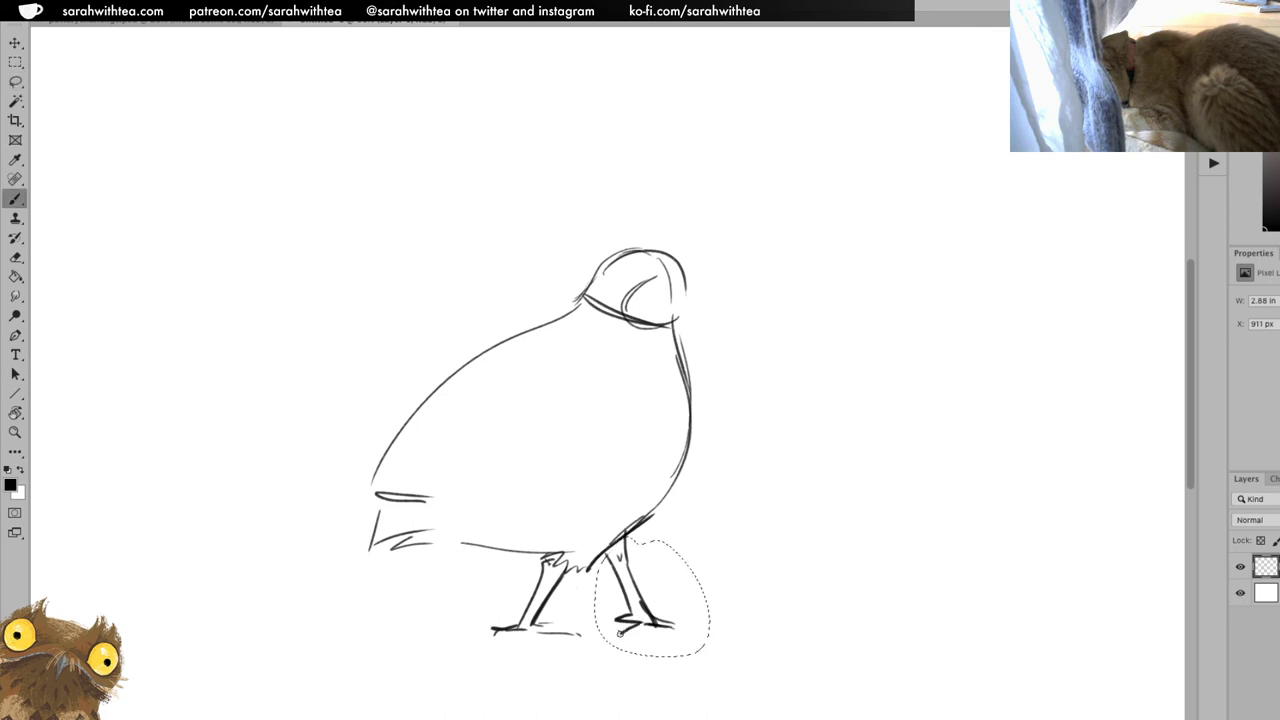
{"action": "mouse_move", "coordinate": [626, 622]}
{"action": "left_mouse_down"}
{"action": "mouse_move", "coordinate": [638, 634]}
{"action": "mouse_move", "coordinate": [612, 622]}
{"action": "mouse_move", "coordinate": [662, 615]}
{"action": "left_mouse_up"}
{"action": "key", "text": "ctrl+t"}
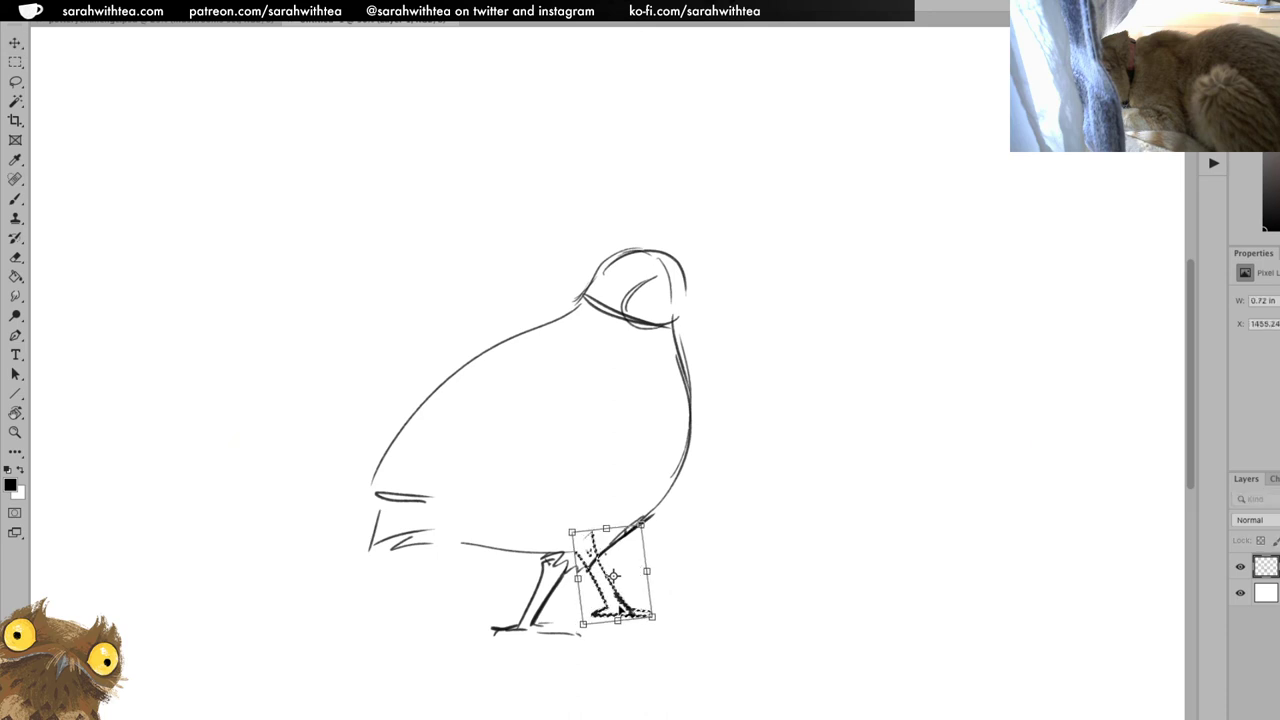
{"action": "key", "text": "Return"}
{"action": "key", "text": "e"}
{"action": "left_click_drag", "start_coordinate": [589, 552], "coordinate": [582, 560]}
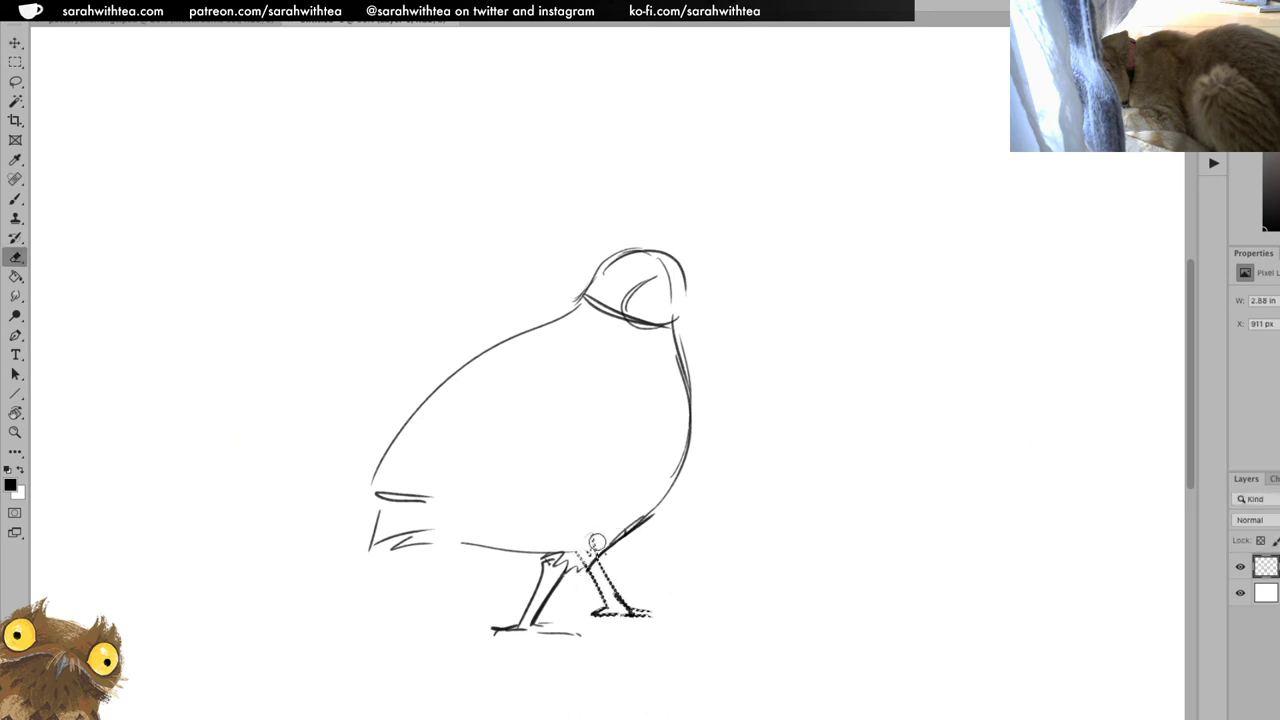
{"action": "key", "text": "ctrl+d"}
Reinforce the bird's back, head, tail and belly outlines with darker strokes and add a small pointed beak.
{"action": "key", "text": "b"}
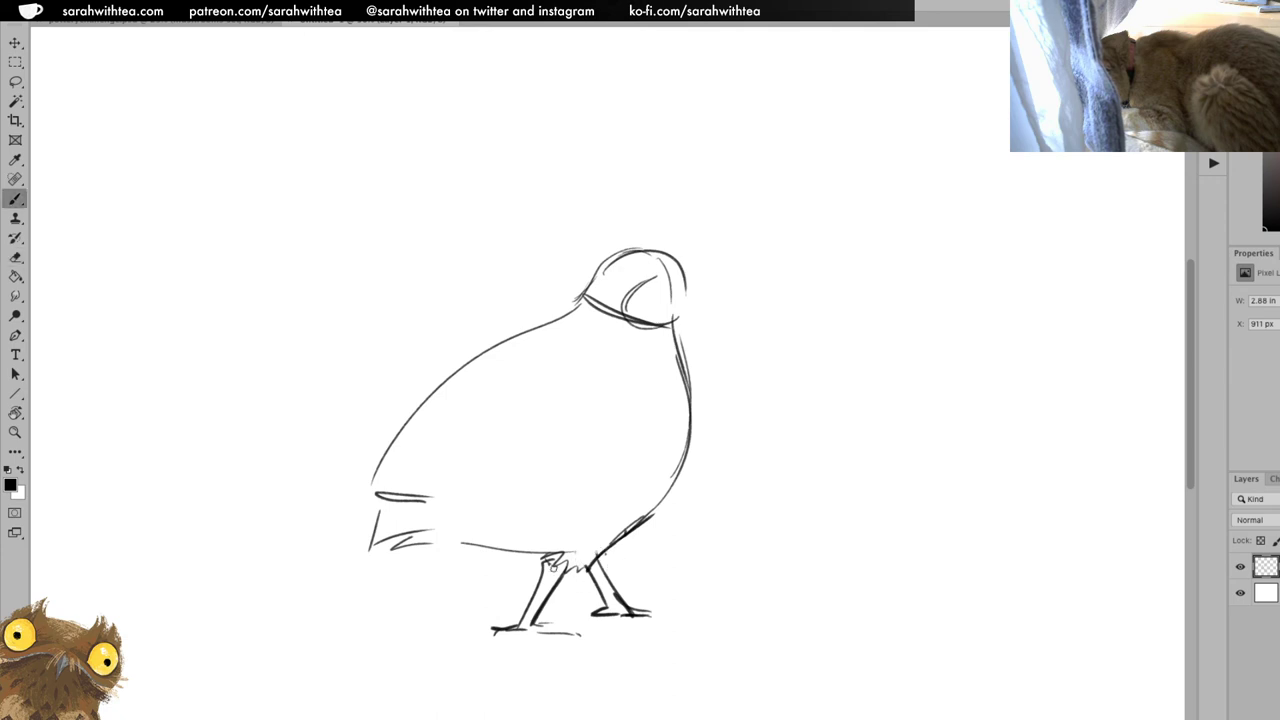
{"action": "mouse_move", "coordinate": [588, 563]}
{"action": "left_mouse_down"}
{"action": "mouse_move", "coordinate": [556, 570]}
{"action": "mouse_move", "coordinate": [480, 546]}
{"action": "left_mouse_up"}
{"action": "mouse_move", "coordinate": [555, 578]}
{"action": "left_mouse_down"}
{"action": "mouse_move", "coordinate": [669, 502]}
{"action": "mouse_move", "coordinate": [685, 473]}
{"action": "mouse_move", "coordinate": [689, 363]}
{"action": "mouse_move", "coordinate": [674, 332]}
{"action": "mouse_move", "coordinate": [703, 297]}
{"action": "mouse_move", "coordinate": [374, 487]}
{"action": "mouse_move", "coordinate": [387, 503]}
{"action": "mouse_move", "coordinate": [357, 562]}
{"action": "mouse_move", "coordinate": [576, 551]}
{"action": "mouse_move", "coordinate": [611, 529]}
{"action": "left_mouse_up"}
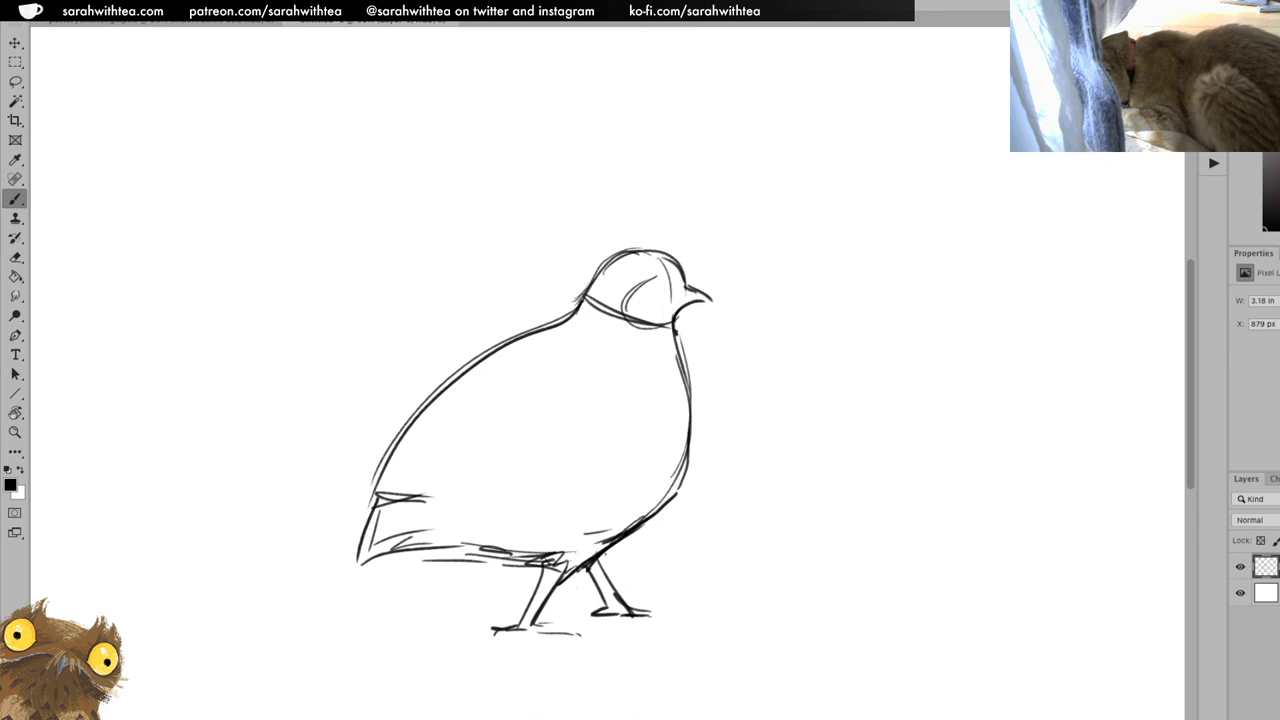
Draw a long double-line polearm shaft rising diagonally from the bird's legs past its beak, undoing the misplaced line.
{"action": "left_click_drag", "start_coordinate": [602, 521], "coordinate": [823, 218]}
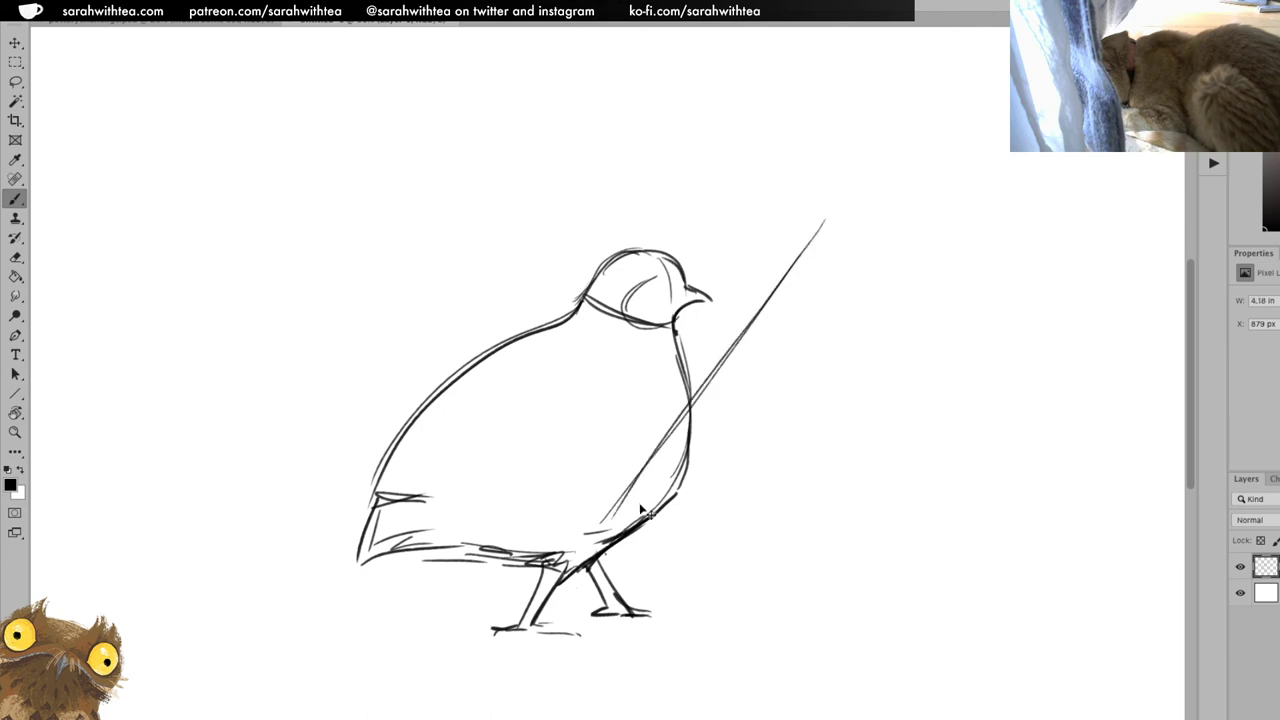
{"action": "key", "text": "ctrl+z"}
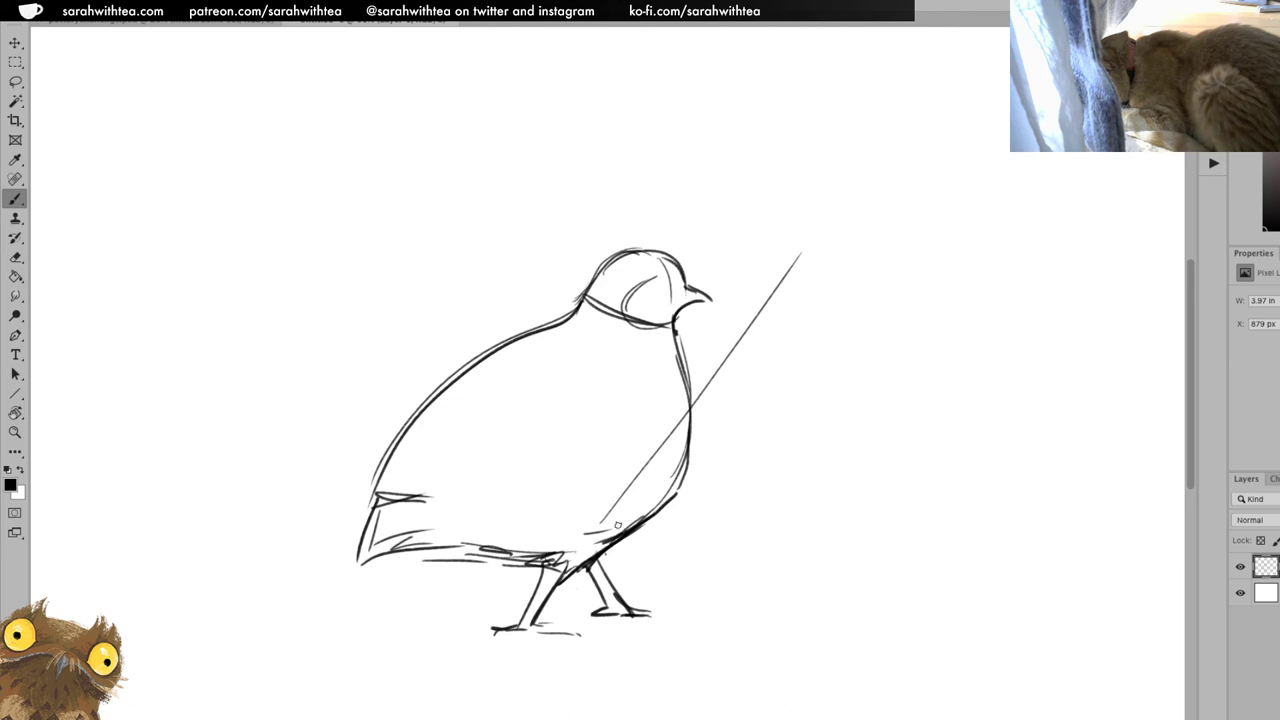
{"action": "mouse_move", "coordinate": [624, 487]}
{"action": "left_mouse_down"}
{"action": "mouse_move", "coordinate": [562, 577]}
{"action": "mouse_move", "coordinate": [926, 119]}
{"action": "mouse_move", "coordinate": [758, 312]}
{"action": "left_mouse_up"}
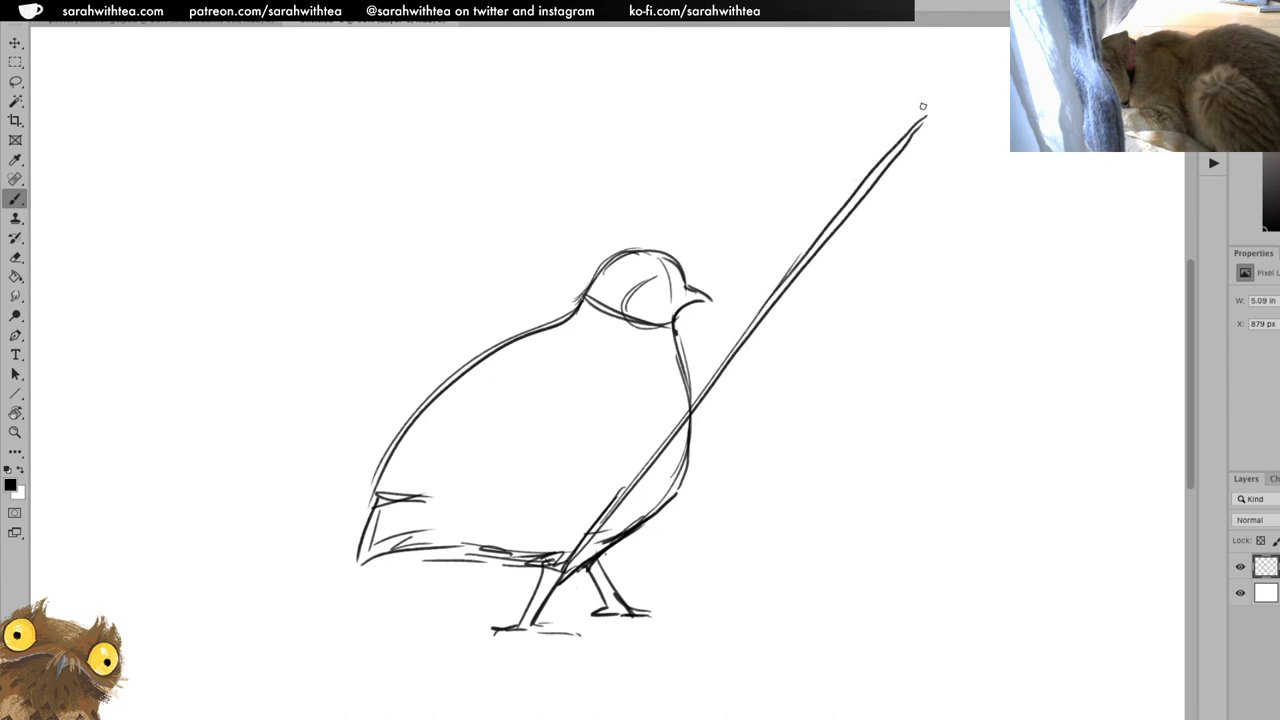
Sketch the polearm's head with a crescent axe blade, a small back spike and a pointed spear tip.
{"action": "mouse_move", "coordinate": [904, 148]}
{"action": "left_mouse_down"}
{"action": "mouse_move", "coordinate": [958, 150]}
{"action": "mouse_move", "coordinate": [882, 218]}
{"action": "left_mouse_up"}
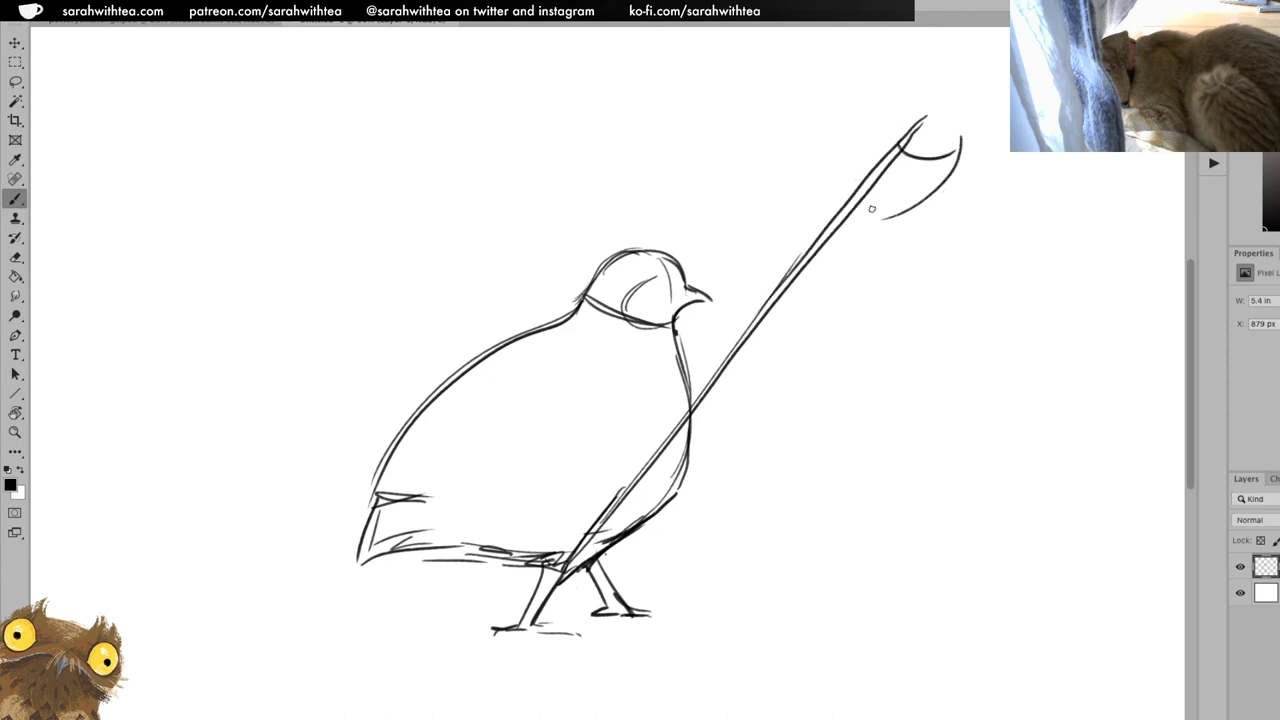
{"action": "left_click_drag", "start_coordinate": [878, 168], "coordinate": [888, 200]}
{"action": "mouse_move", "coordinate": [875, 145]}
{"action": "left_mouse_down"}
{"action": "mouse_move", "coordinate": [862, 138]}
{"action": "mouse_move", "coordinate": [884, 150]}
{"action": "mouse_move", "coordinate": [958, 76]}
{"action": "mouse_move", "coordinate": [912, 124]}
{"action": "left_mouse_up"}
{"action": "mouse_move", "coordinate": [960, 74]}
{"action": "left_mouse_down"}
{"action": "mouse_move", "coordinate": [903, 150]}
{"action": "mouse_move", "coordinate": [897, 137]}
{"action": "mouse_move", "coordinate": [958, 76]}
{"action": "left_mouse_up"}
{"action": "key", "text": "ctrl+z"}
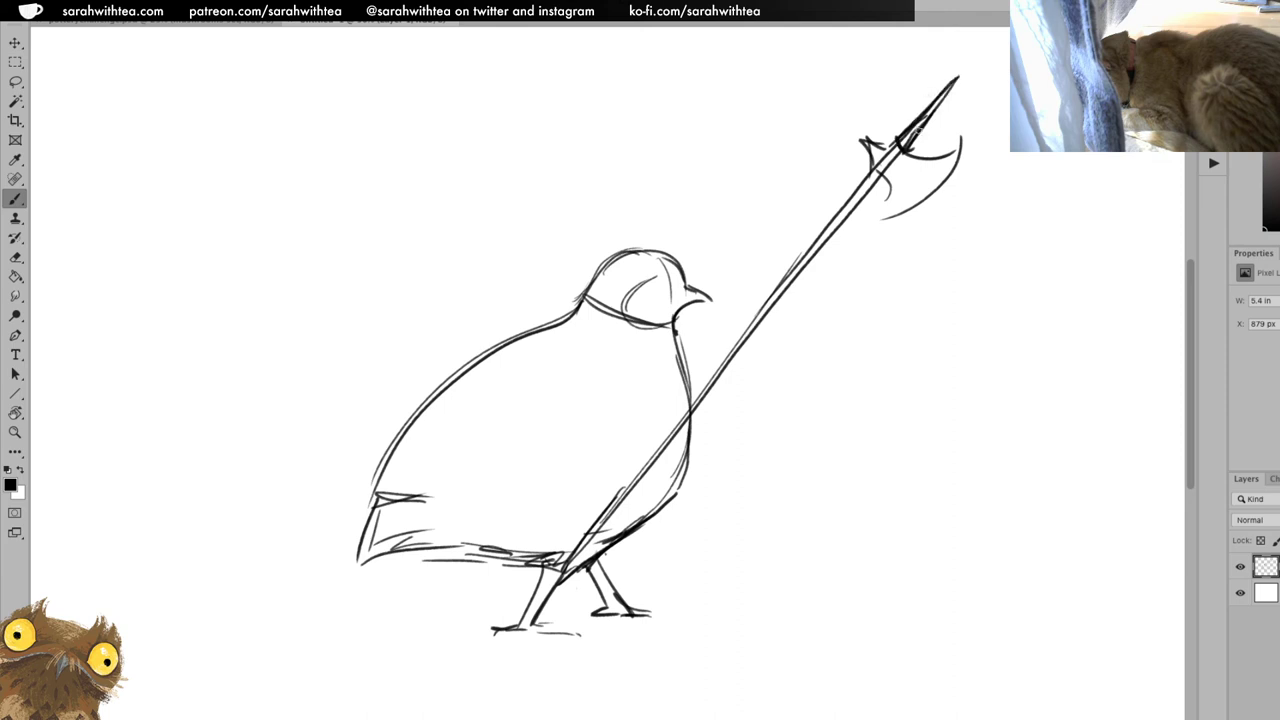
Redraw the spear tip with cleaner lines, close the axe blade, add small cutout ornaments to it and darken the shaft.
{"action": "left_click_drag", "start_coordinate": [914, 126], "coordinate": [956, 73]}
{"action": "key", "text": "e"}
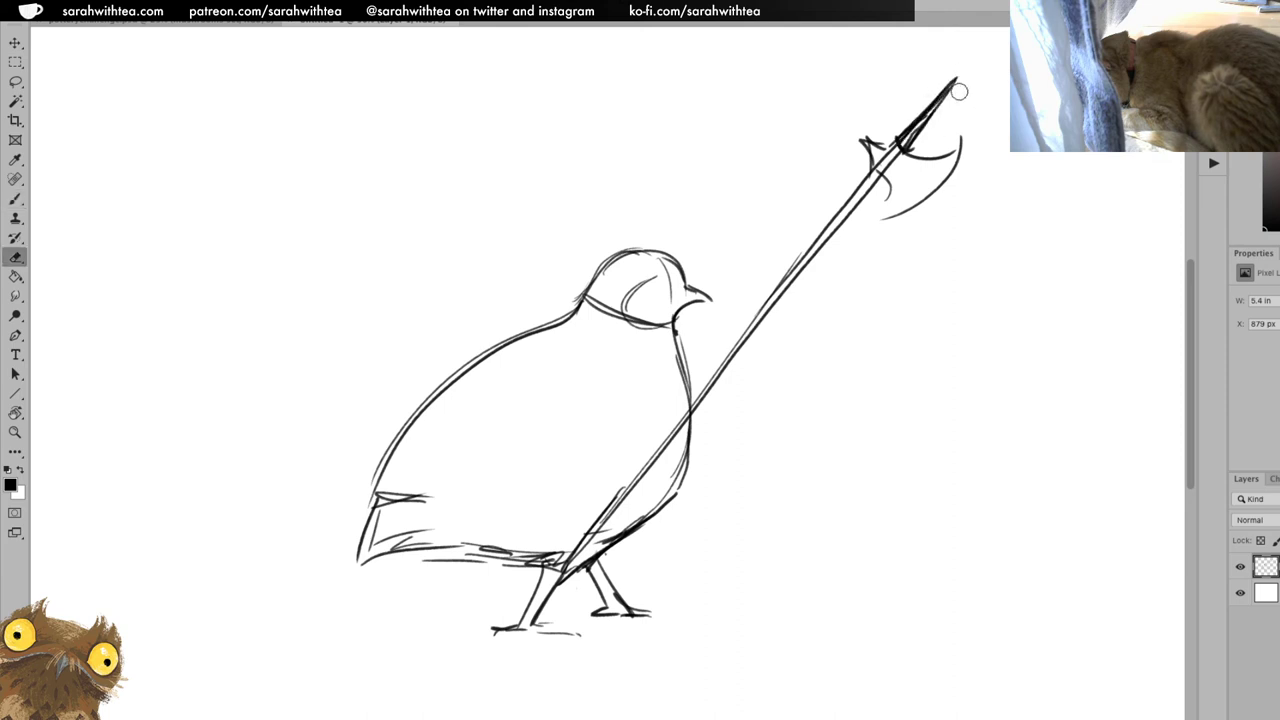
{"action": "mouse_move", "coordinate": [924, 114]}
{"action": "left_mouse_down"}
{"action": "mouse_move", "coordinate": [951, 77]}
{"action": "mouse_move", "coordinate": [921, 136]}
{"action": "mouse_move", "coordinate": [958, 74]}
{"action": "left_mouse_up"}
{"action": "key", "text": "b"}
{"action": "key", "text": "ctrl+z"}
{"action": "left_click_drag", "start_coordinate": [893, 143], "coordinate": [955, 80]}
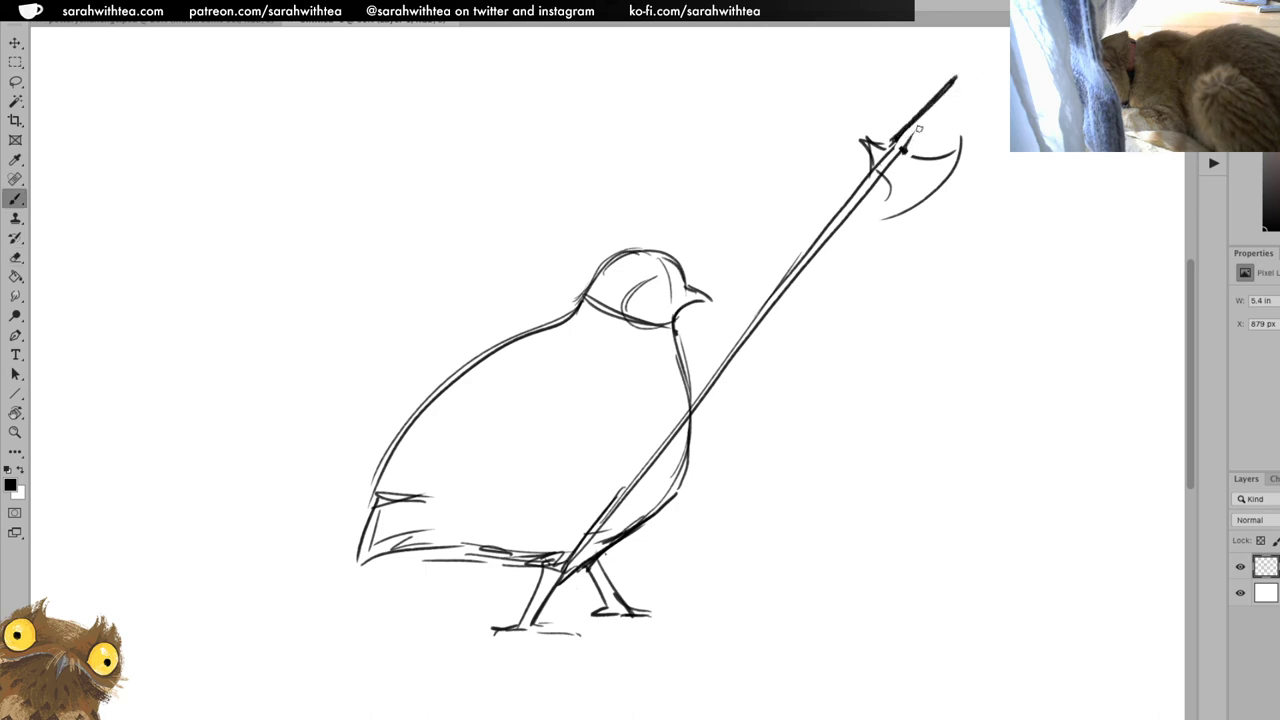
{"action": "key", "text": "ctrl+z"}
{"action": "mouse_move", "coordinate": [905, 150]}
{"action": "left_mouse_down"}
{"action": "mouse_move", "coordinate": [955, 78]}
{"action": "mouse_move", "coordinate": [899, 150]}
{"action": "mouse_move", "coordinate": [880, 224]}
{"action": "mouse_move", "coordinate": [912, 153]}
{"action": "mouse_move", "coordinate": [946, 143]}
{"action": "mouse_move", "coordinate": [897, 184]}
{"action": "left_mouse_up"}
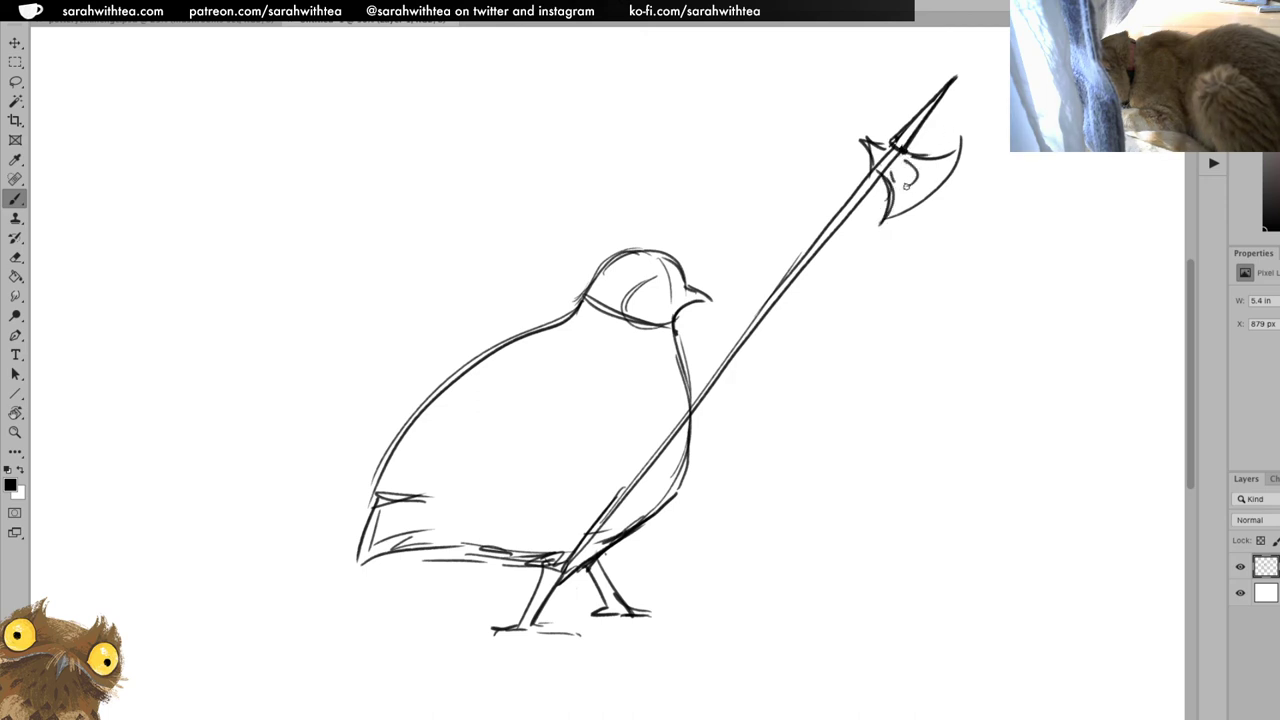
{"action": "mouse_move", "coordinate": [906, 182]}
{"action": "left_mouse_down"}
{"action": "mouse_move", "coordinate": [900, 196]}
{"action": "mouse_move", "coordinate": [922, 182]}
{"action": "mouse_move", "coordinate": [888, 165]}
{"action": "mouse_move", "coordinate": [842, 206]}
{"action": "mouse_move", "coordinate": [592, 530]}
{"action": "left_mouse_up"}
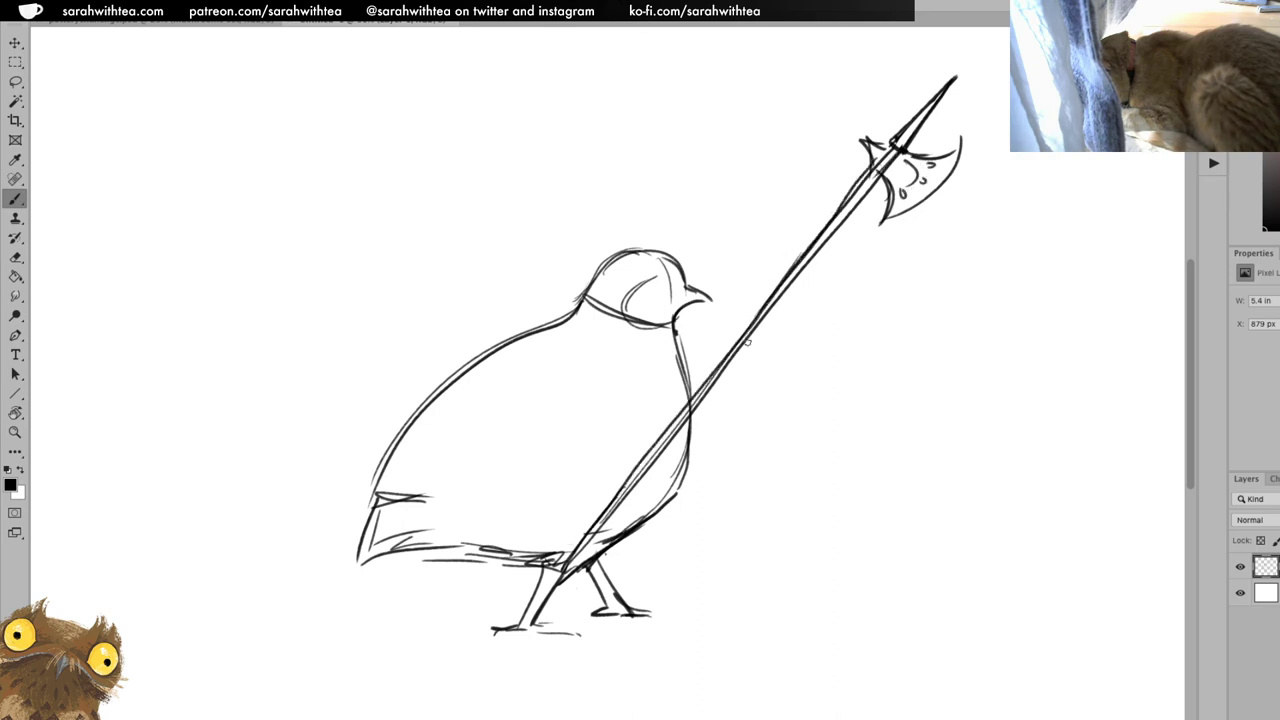
Sketch the far wing curving out from the breast with feather fingers gripping the shaft, replacing its first curve with a fuller one.
{"action": "mouse_move", "coordinate": [748, 342]}
{"action": "left_mouse_down"}
{"action": "mouse_move", "coordinate": [744, 305]}
{"action": "mouse_move", "coordinate": [738, 359]}
{"action": "mouse_move", "coordinate": [727, 340]}
{"action": "mouse_move", "coordinate": [731, 364]}
{"action": "mouse_move", "coordinate": [748, 358]}
{"action": "mouse_move", "coordinate": [706, 420]}
{"action": "left_mouse_up"}
{"action": "left_click_drag", "start_coordinate": [752, 338], "coordinate": [684, 428]}
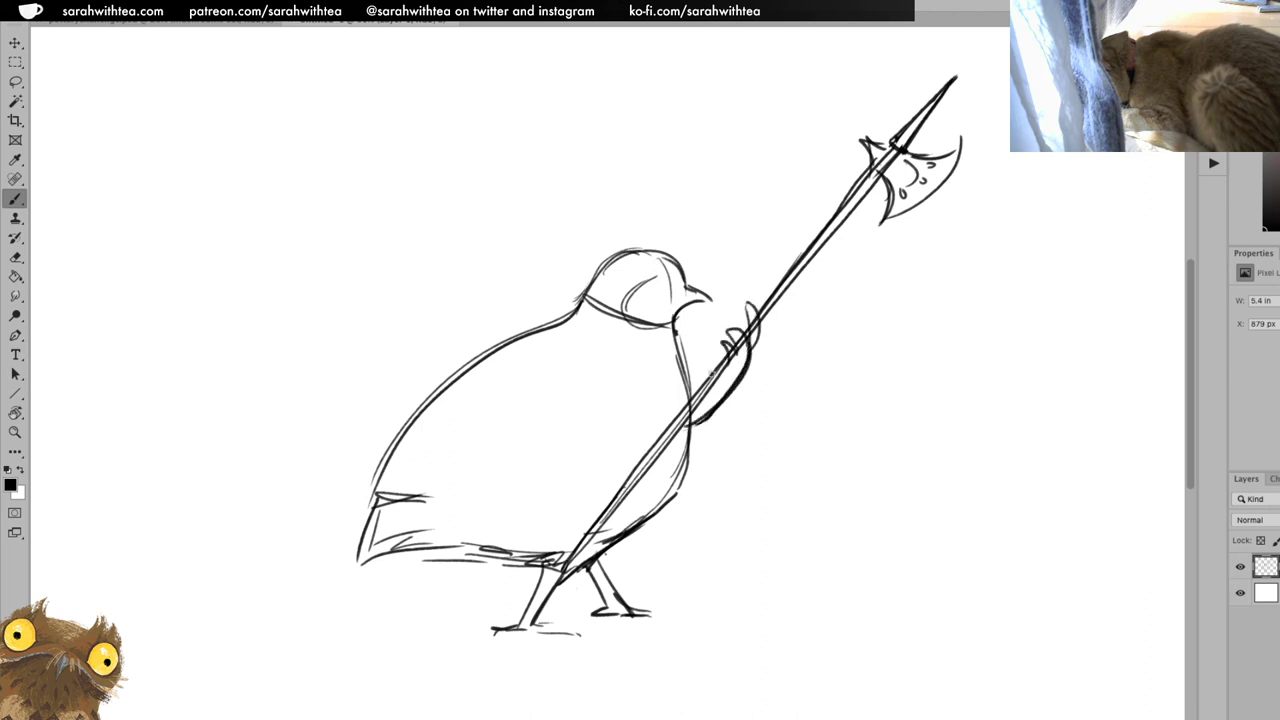
{"action": "key", "text": "ctrl+z"}
{"action": "key", "text": "ctrl+z"}
{"action": "key", "text": "ctrl+z"}
{"action": "left_click_drag", "start_coordinate": [752, 342], "coordinate": [690, 444]}
Sketch the near wing bent across the body to grip the lower shaft, undoing and redrawing its contour.
{"action": "left_click_drag", "start_coordinate": [564, 358], "coordinate": [650, 458]}
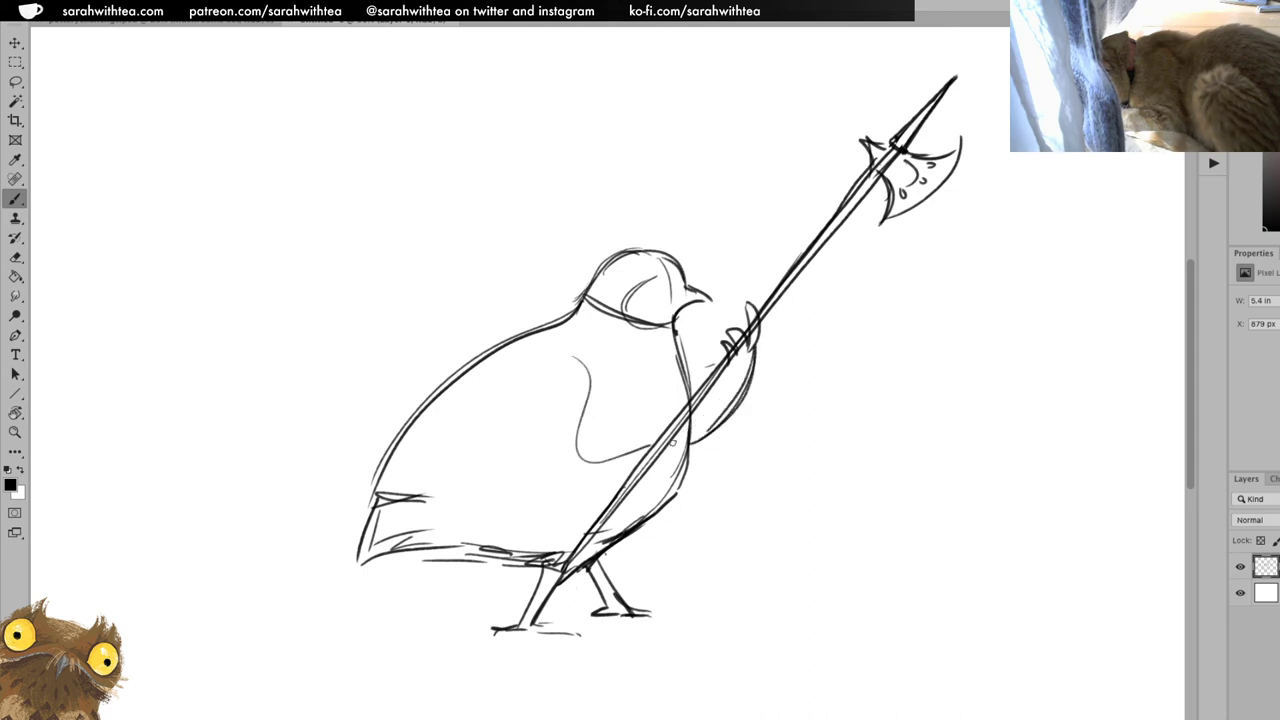
{"action": "key", "text": "ctrl+z"}
{"action": "mouse_move", "coordinate": [588, 350]}
{"action": "left_mouse_down"}
{"action": "mouse_move", "coordinate": [604, 435]}
{"action": "mouse_move", "coordinate": [676, 452]}
{"action": "mouse_move", "coordinate": [653, 451]}
{"action": "left_mouse_up"}
{"action": "mouse_move", "coordinate": [630, 464]}
{"action": "left_mouse_down"}
{"action": "mouse_move", "coordinate": [562, 494]}
{"action": "mouse_move", "coordinate": [503, 448]}
{"action": "left_mouse_up"}
{"action": "key", "text": "ctrl+z"}
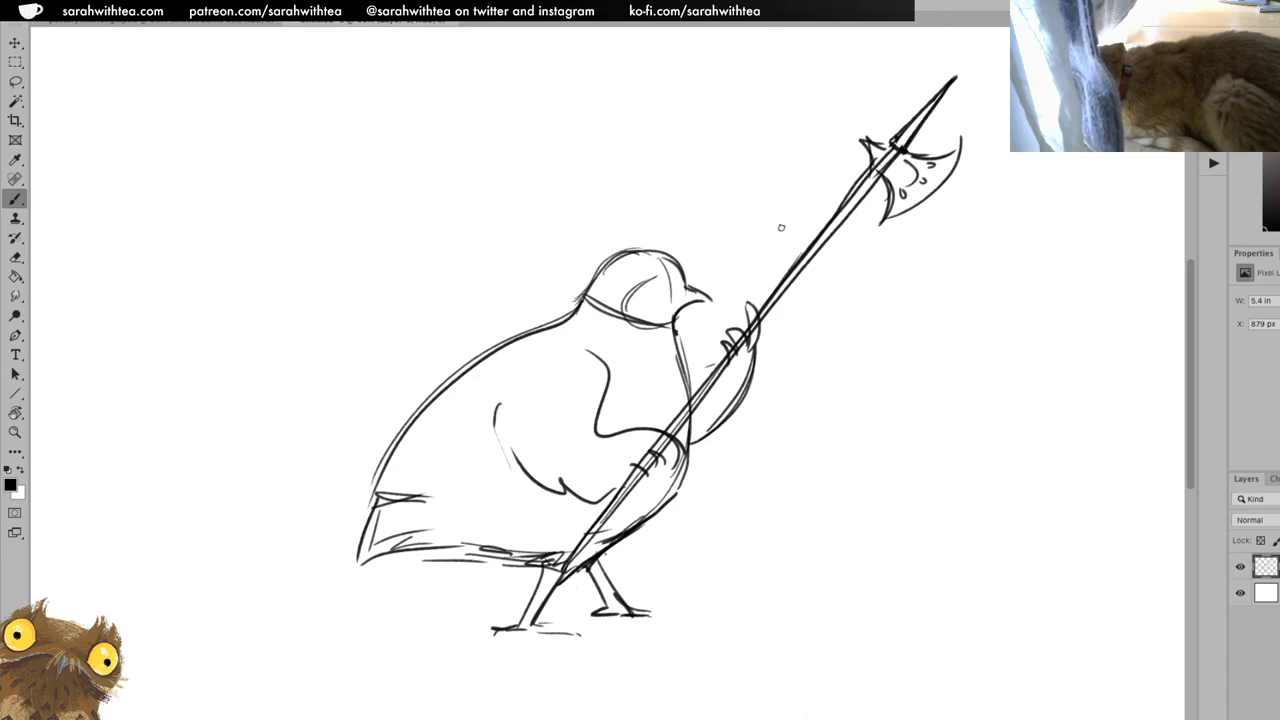
Extend the polearm's shaft down to the bird's rear foot and move the axe head a little down along the shaft.
{"action": "key", "text": "l"}
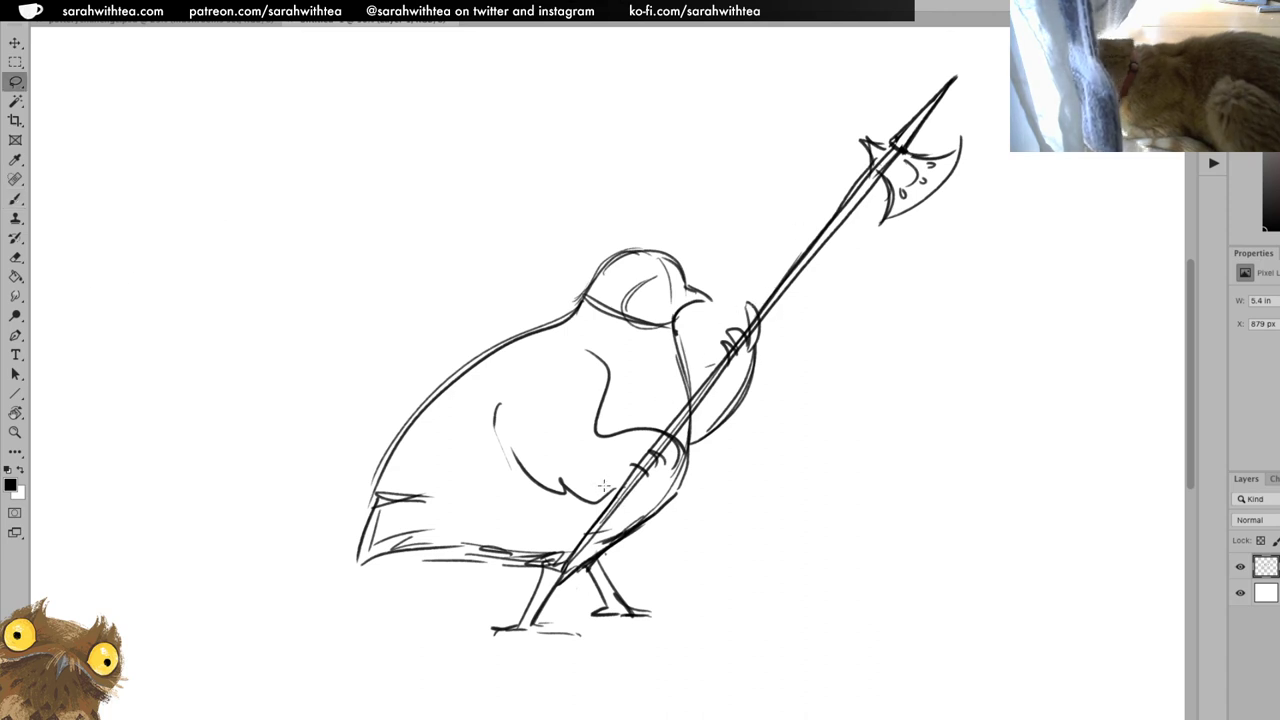
{"action": "key", "text": "b"}
{"action": "mouse_move", "coordinate": [535, 608]}
{"action": "left_mouse_down"}
{"action": "mouse_move", "coordinate": [605, 520]}
{"action": "mouse_move", "coordinate": [535, 608]}
{"action": "left_mouse_up"}
{"action": "left_click_drag", "start_coordinate": [614, 492], "coordinate": [546, 582]}
{"action": "key", "text": "l"}
{"action": "mouse_move", "coordinate": [812, 200]}
{"action": "left_mouse_down"}
{"action": "mouse_move", "coordinate": [832, 258]}
{"action": "mouse_move", "coordinate": [990, 150]}
{"action": "mouse_move", "coordinate": [812, 200]}
{"action": "left_mouse_up"}
{"action": "key", "text": "v"}
{"action": "mouse_move", "coordinate": [892, 170]}
{"action": "left_mouse_down"}
{"action": "mouse_move", "coordinate": [866, 196]}
{"action": "mouse_move", "coordinate": [878, 186]}
{"action": "left_mouse_up"}
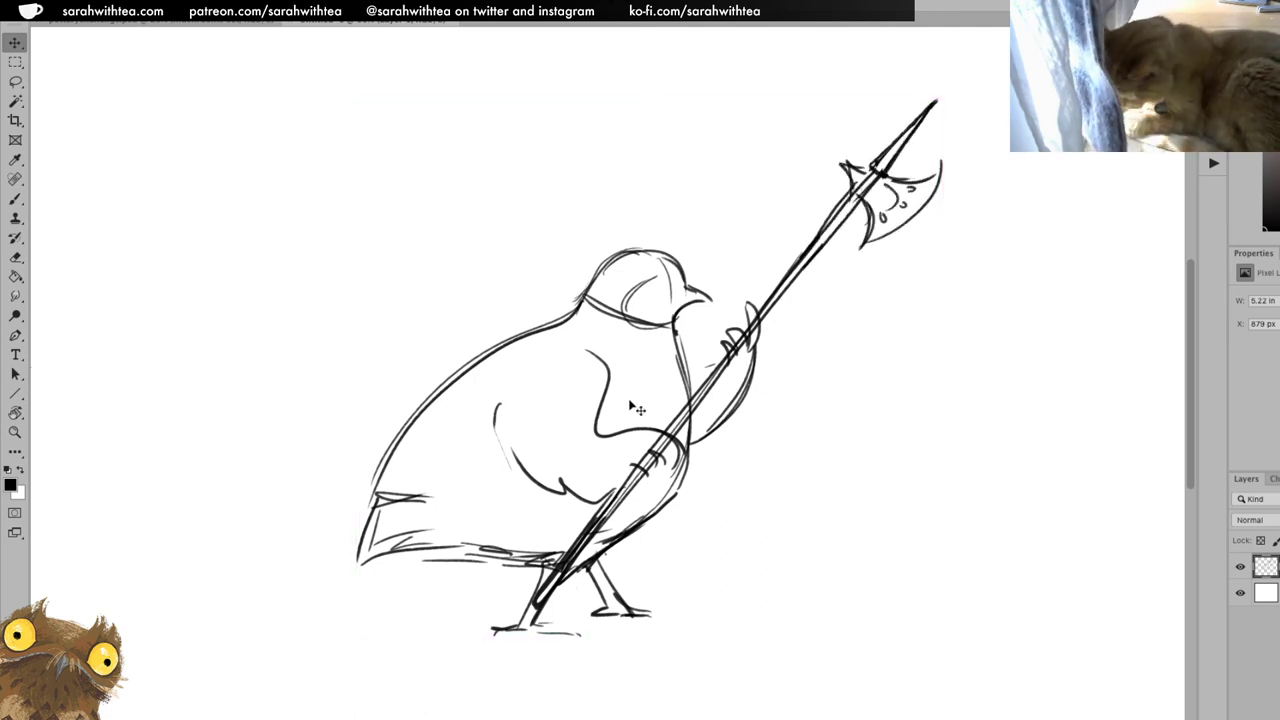
Redraw the near wing lower with feather fingers around the shaft and erase its old contour lines.
{"action": "key", "text": "b"}
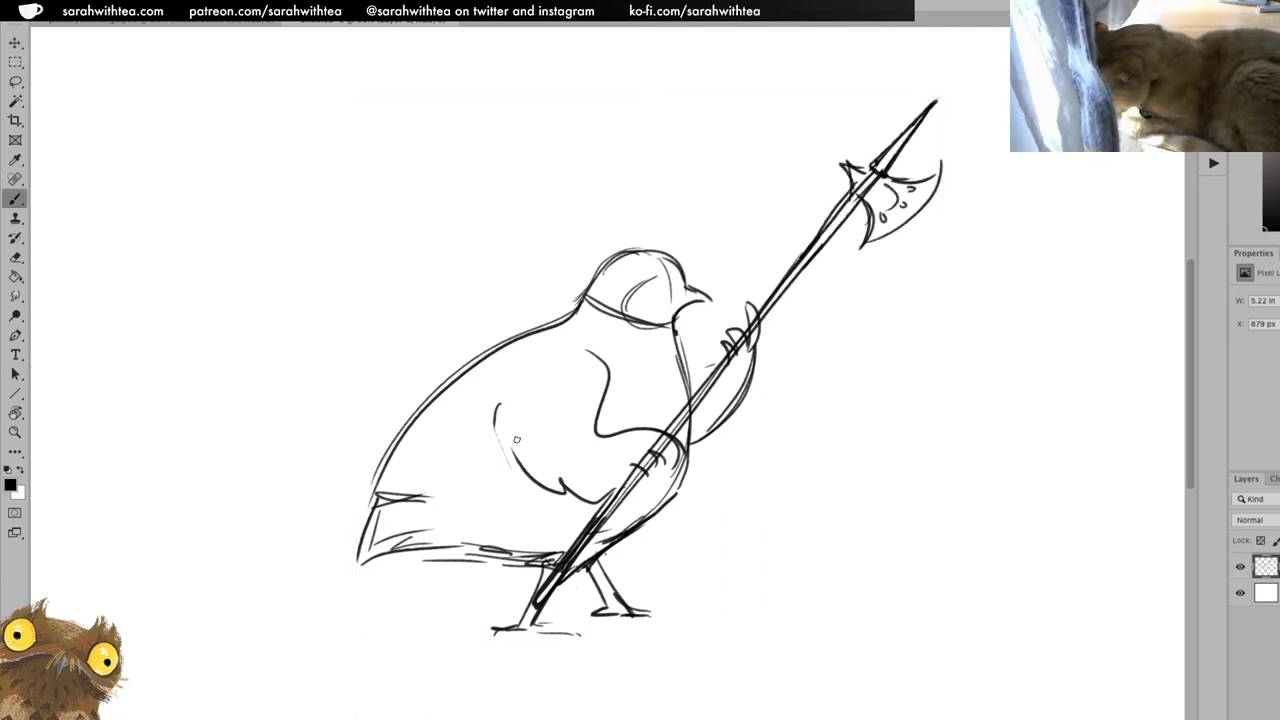
{"action": "mouse_move", "coordinate": [493, 404]}
{"action": "left_mouse_down"}
{"action": "mouse_move", "coordinate": [551, 502]}
{"action": "mouse_move", "coordinate": [599, 537]}
{"action": "mouse_move", "coordinate": [621, 507]}
{"action": "mouse_move", "coordinate": [607, 393]}
{"action": "mouse_move", "coordinate": [630, 505]}
{"action": "left_mouse_up"}
{"action": "key", "text": "e"}
{"action": "mouse_move", "coordinate": [605, 438]}
{"action": "left_mouse_down"}
{"action": "mouse_move", "coordinate": [655, 438]}
{"action": "mouse_move", "coordinate": [665, 455]}
{"action": "mouse_move", "coordinate": [655, 486]}
{"action": "mouse_move", "coordinate": [604, 536]}
{"action": "mouse_move", "coordinate": [500, 465]}
{"action": "mouse_move", "coordinate": [574, 488]}
{"action": "left_mouse_up"}
{"action": "key", "text": "b"}
Erase the bird's neck line and the far wing's old feather fingers, and start redrawing its grip on the shaft.
{"action": "key", "text": "e"}
{"action": "mouse_move", "coordinate": [610, 311]}
{"action": "left_mouse_down"}
{"action": "mouse_move", "coordinate": [592, 314]}
{"action": "mouse_move", "coordinate": [620, 326]}
{"action": "left_mouse_up"}
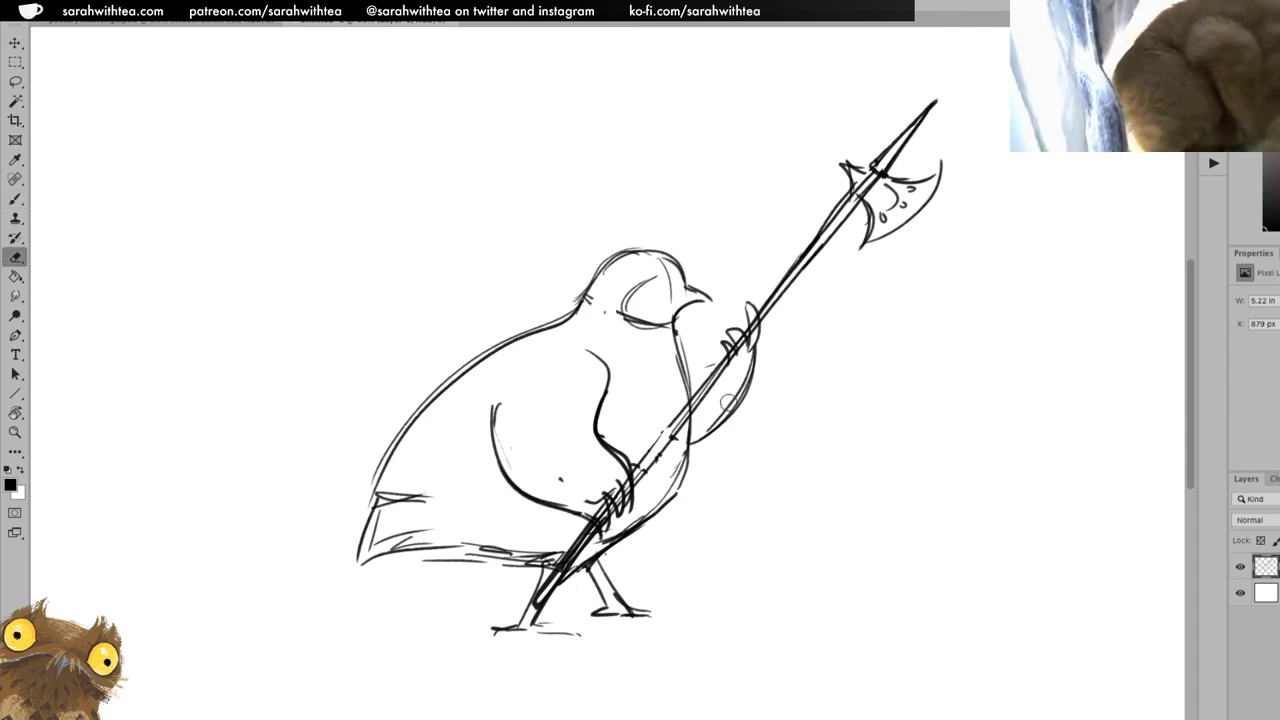
{"action": "mouse_move", "coordinate": [758, 340]}
{"action": "left_mouse_down"}
{"action": "mouse_move", "coordinate": [728, 365]}
{"action": "mouse_move", "coordinate": [746, 318]}
{"action": "mouse_move", "coordinate": [742, 369]}
{"action": "mouse_move", "coordinate": [730, 362]}
{"action": "mouse_move", "coordinate": [737, 294]}
{"action": "left_mouse_up"}
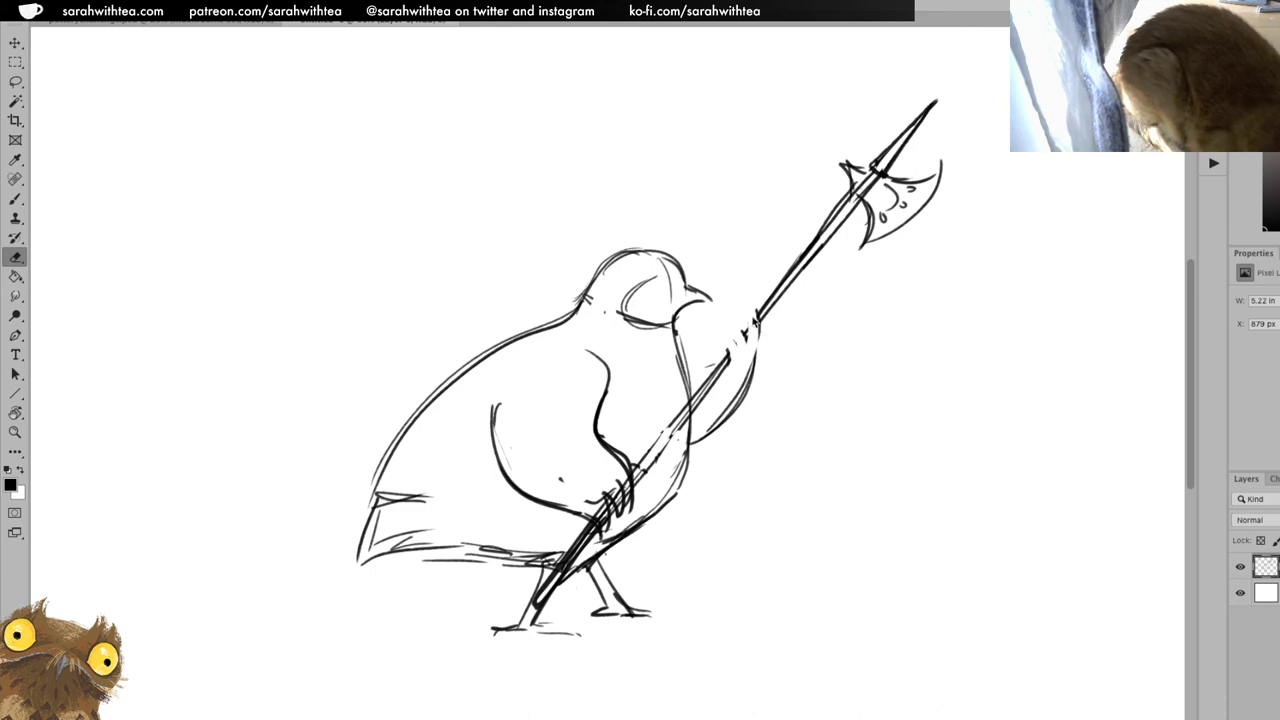
{"action": "key", "text": "b"}
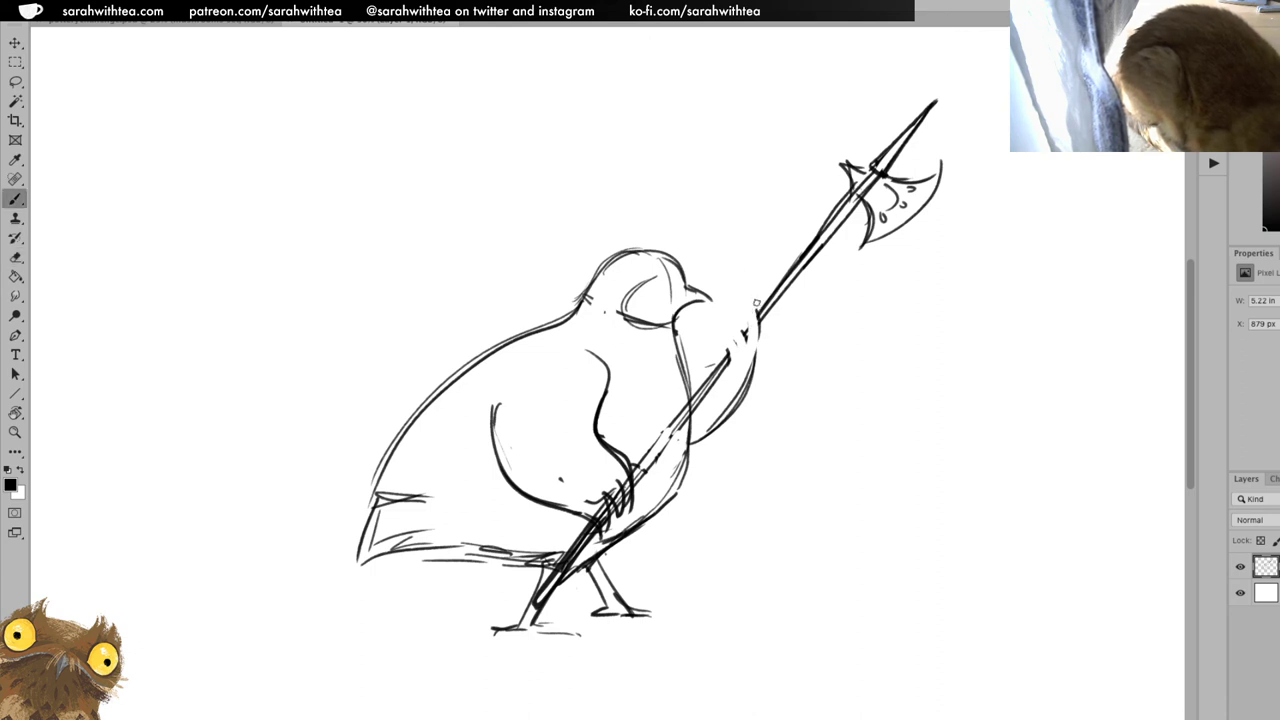
{"action": "mouse_move", "coordinate": [746, 292]}
{"action": "left_mouse_down"}
{"action": "mouse_move", "coordinate": [752, 350]}
{"action": "mouse_move", "coordinate": [714, 344]}
{"action": "mouse_move", "coordinate": [730, 372]}
{"action": "mouse_move", "coordinate": [742, 347]}
{"action": "left_mouse_up"}
{"action": "key", "text": "w"}
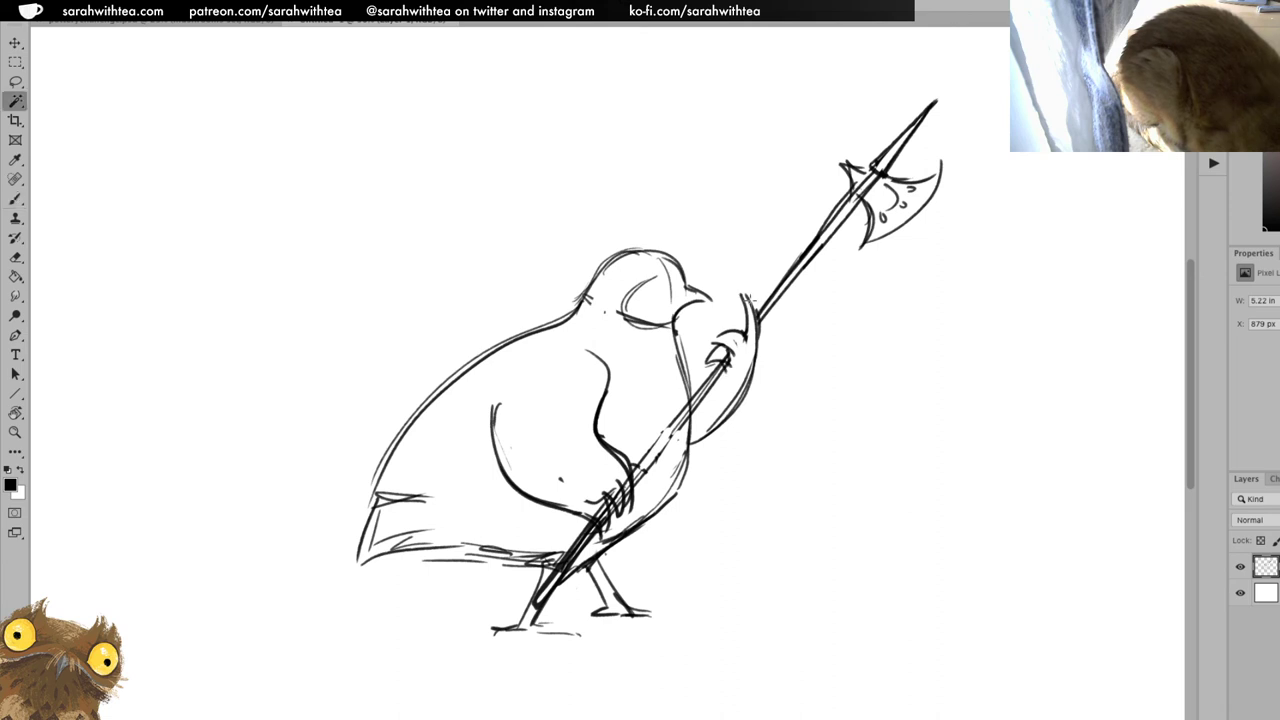
{"action": "left_click", "coordinate": [762, 305]}
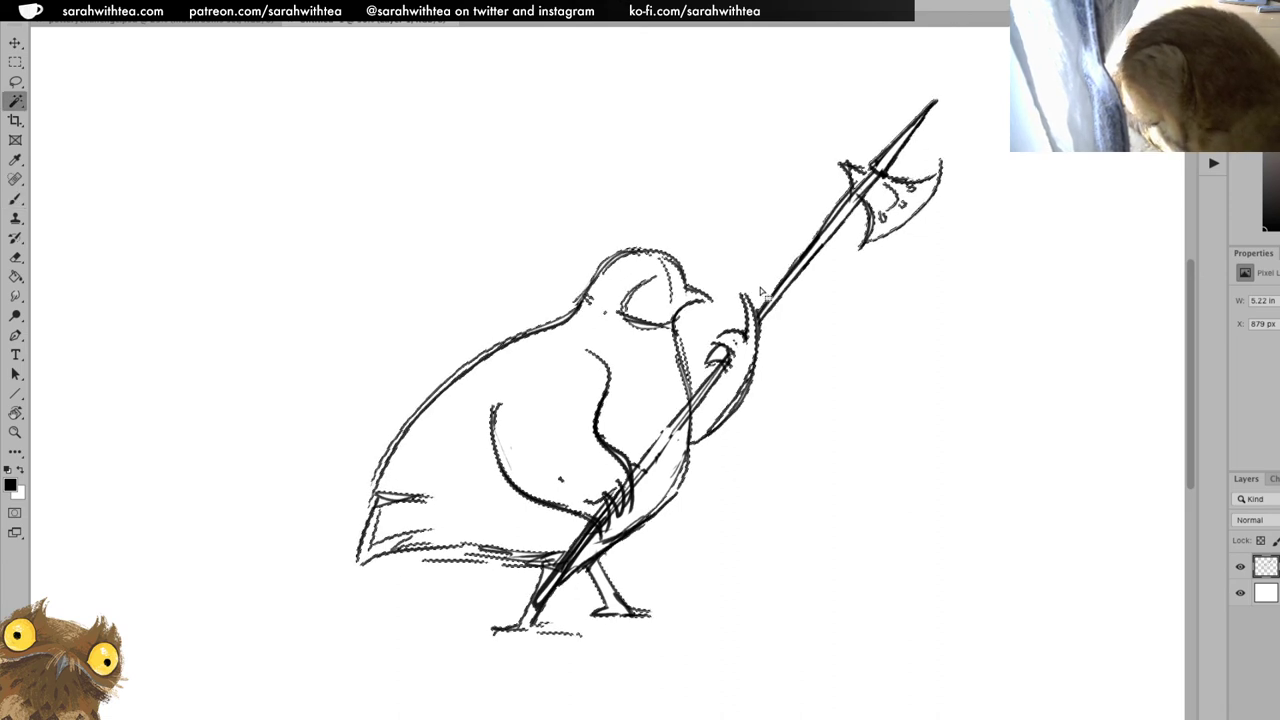
{"action": "key", "text": "ctrl+d"}
Erase the stray upright finger on the far wing and draw feather fingers curled around the shaft.
{"action": "key", "text": "e"}
{"action": "mouse_move", "coordinate": [750, 290]}
{"action": "left_mouse_down"}
{"action": "mouse_move", "coordinate": [754, 324]}
{"action": "mouse_move", "coordinate": [711, 339]}
{"action": "mouse_move", "coordinate": [727, 333]}
{"action": "mouse_move", "coordinate": [717, 356]}
{"action": "mouse_move", "coordinate": [746, 322]}
{"action": "left_mouse_up"}
{"action": "key", "text": "b"}
{"action": "key", "text": "e"}
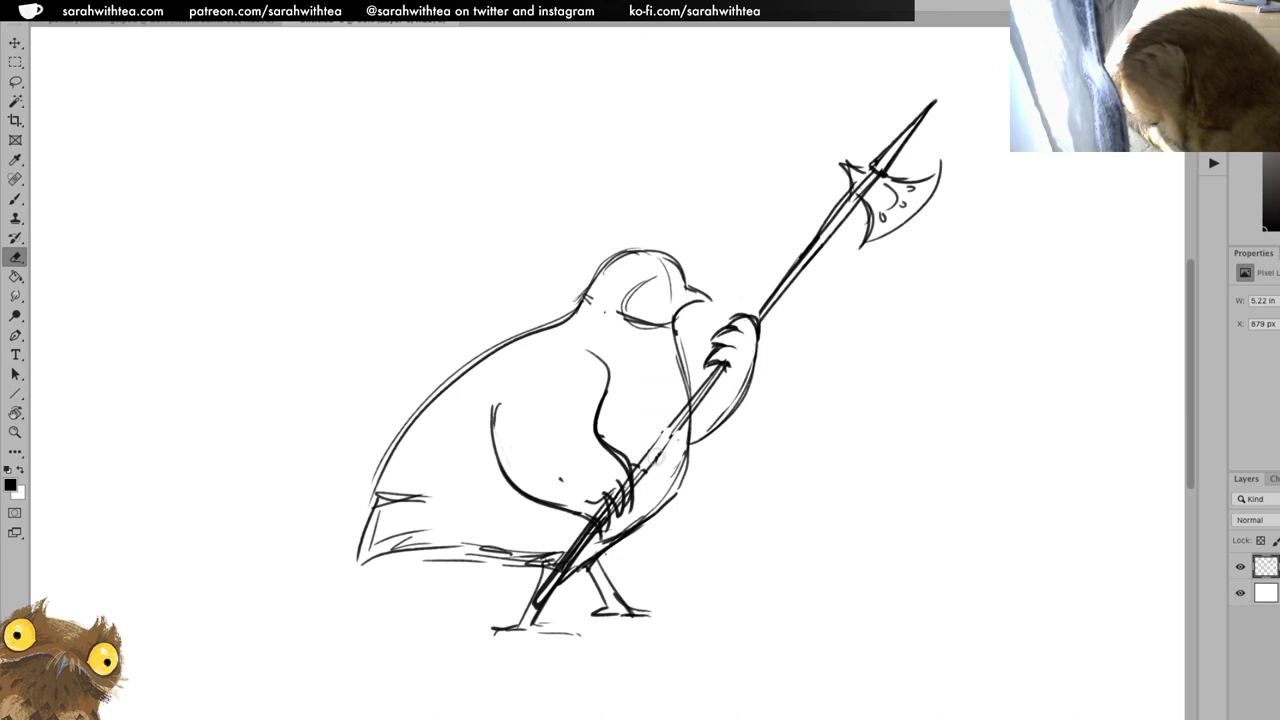
Draw the bird's round eye, bold cheek curve and short pointed beak, undoing unsuitable strokes and trimming the beak tip.
{"action": "key", "text": "b"}
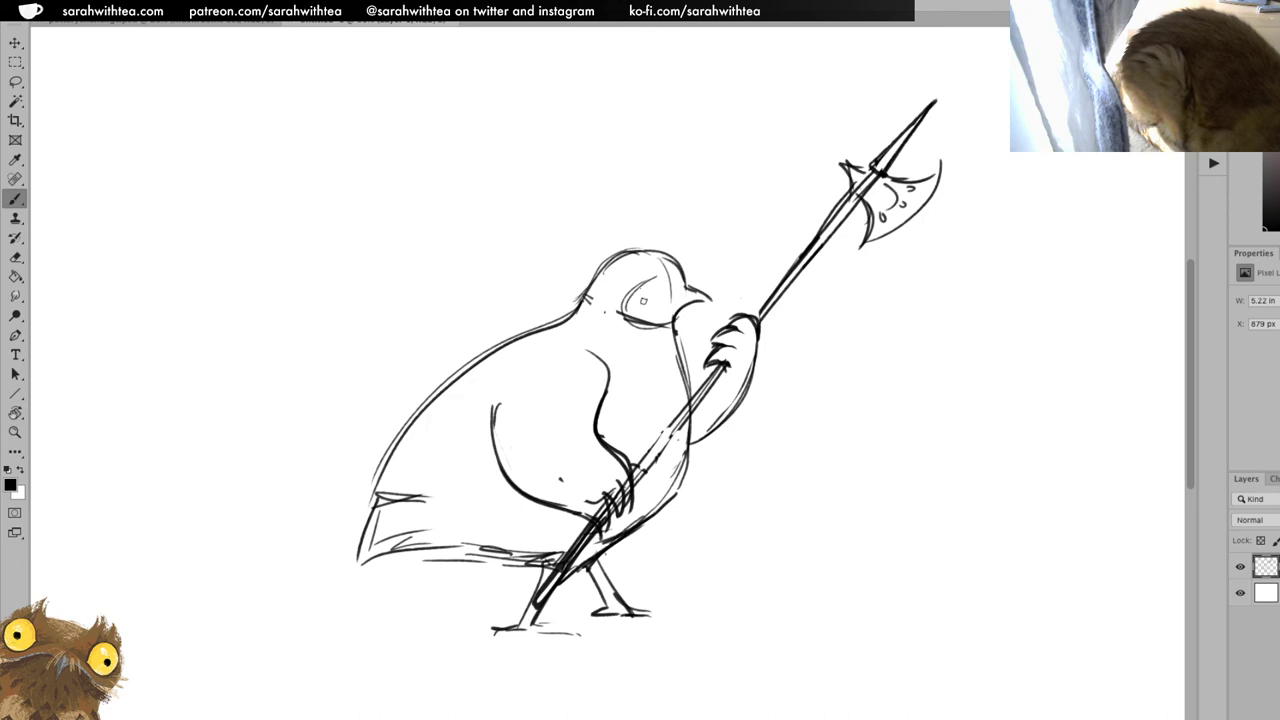
{"action": "mouse_move", "coordinate": [652, 284]}
{"action": "left_mouse_down"}
{"action": "mouse_move", "coordinate": [658, 320]}
{"action": "mouse_move", "coordinate": [660, 276]}
{"action": "left_mouse_up"}
{"action": "key", "text": "ctrl+z"}
{"action": "mouse_move", "coordinate": [668, 273]}
{"action": "left_mouse_down"}
{"action": "mouse_move", "coordinate": [655, 279]}
{"action": "mouse_move", "coordinate": [684, 296]}
{"action": "left_mouse_up"}
{"action": "key", "text": "ctrl+z"}
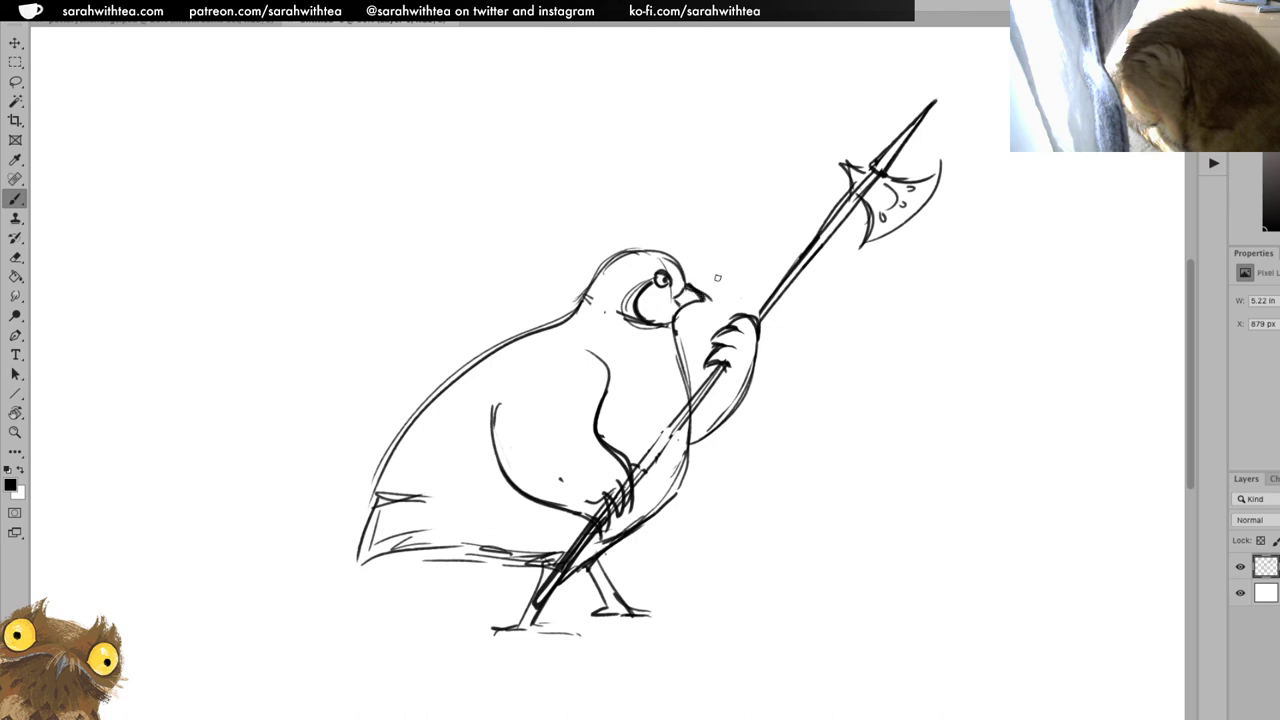
{"action": "key", "text": "e"}
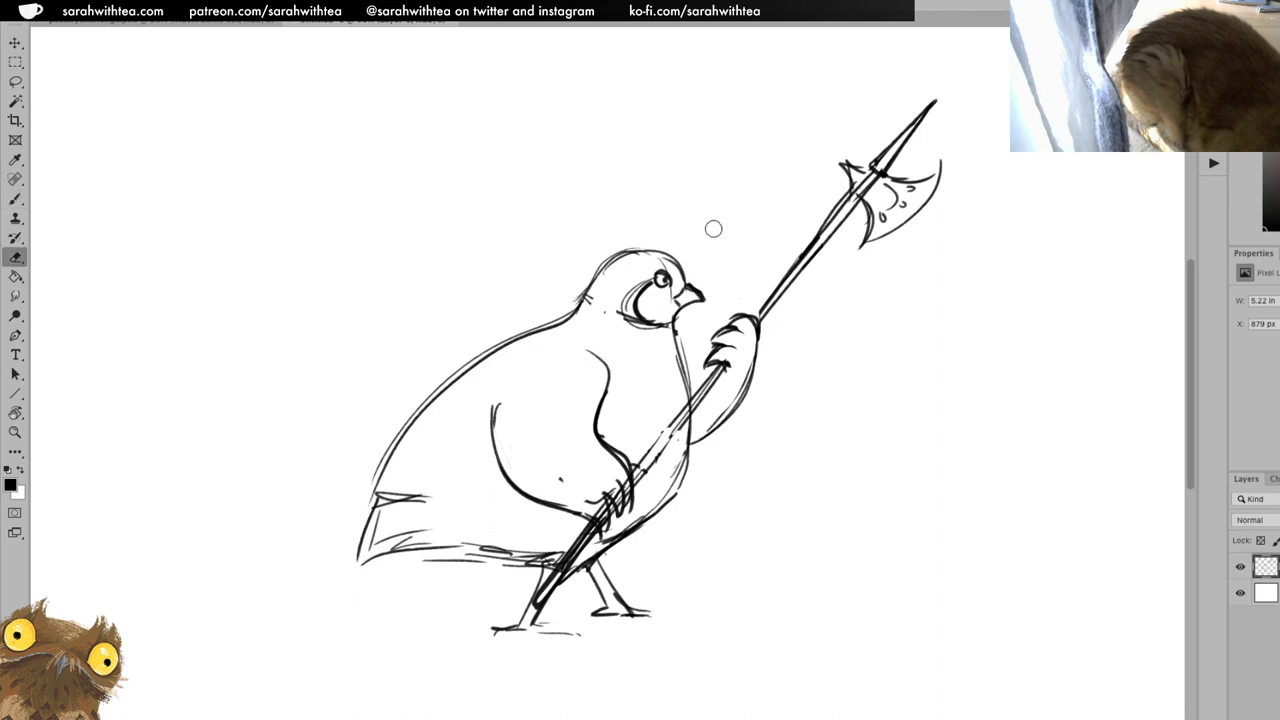
{"action": "key", "text": "b"}
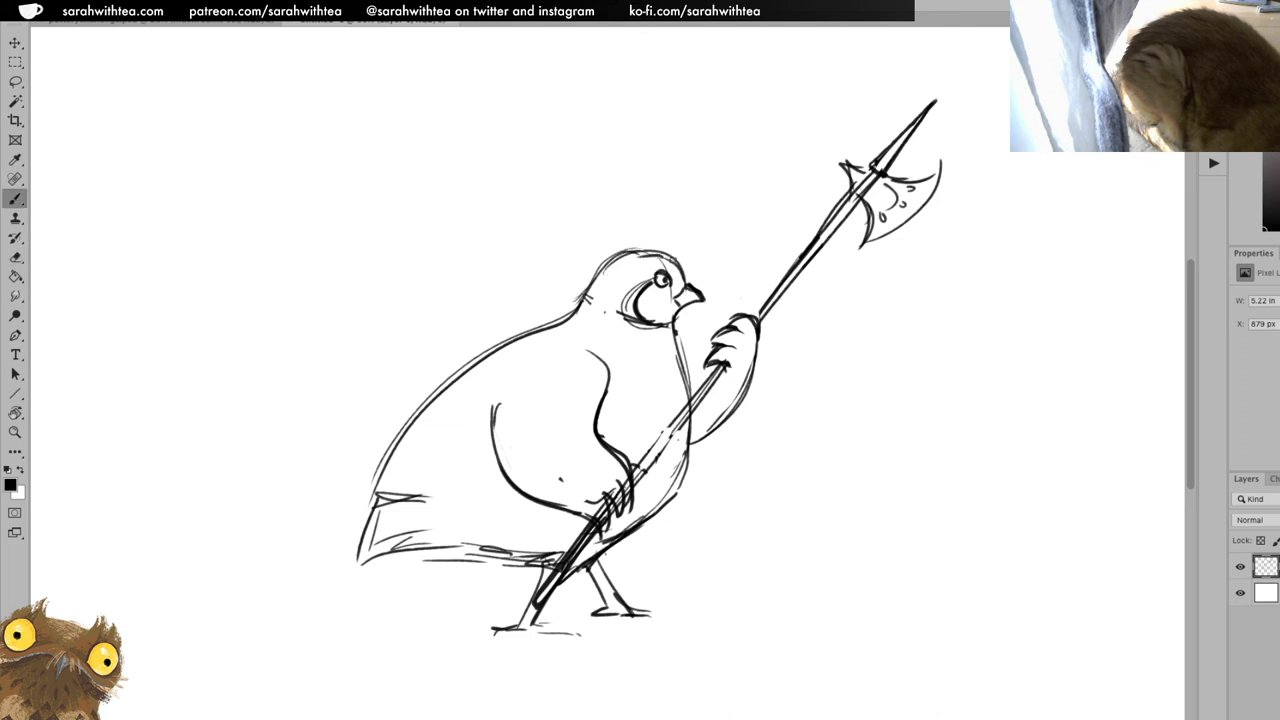
Redraw the crown and neck contour and add short feather hatching beneath the cheek marking.
{"action": "left_click_drag", "start_coordinate": [620, 253], "coordinate": [654, 246]}
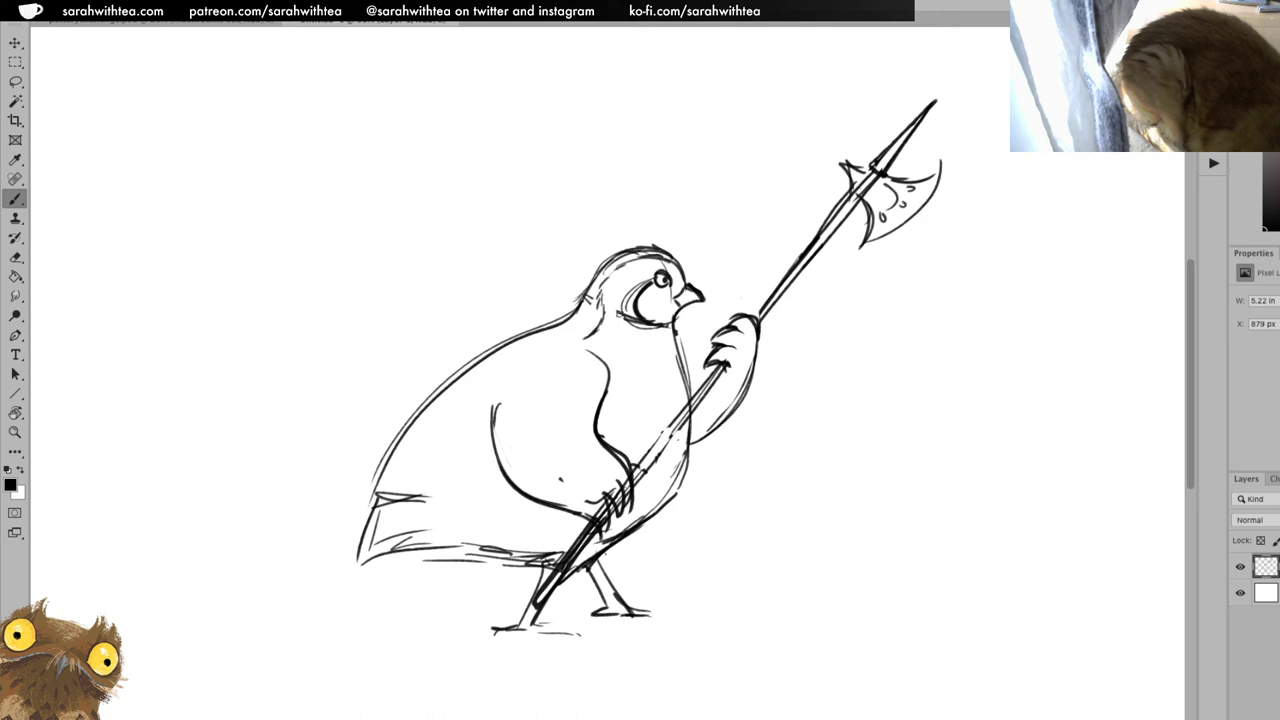
{"action": "mouse_move", "coordinate": [610, 330]}
{"action": "left_mouse_down"}
{"action": "mouse_move", "coordinate": [626, 306]}
{"action": "mouse_move", "coordinate": [608, 330]}
{"action": "mouse_move", "coordinate": [652, 332]}
{"action": "left_mouse_up"}
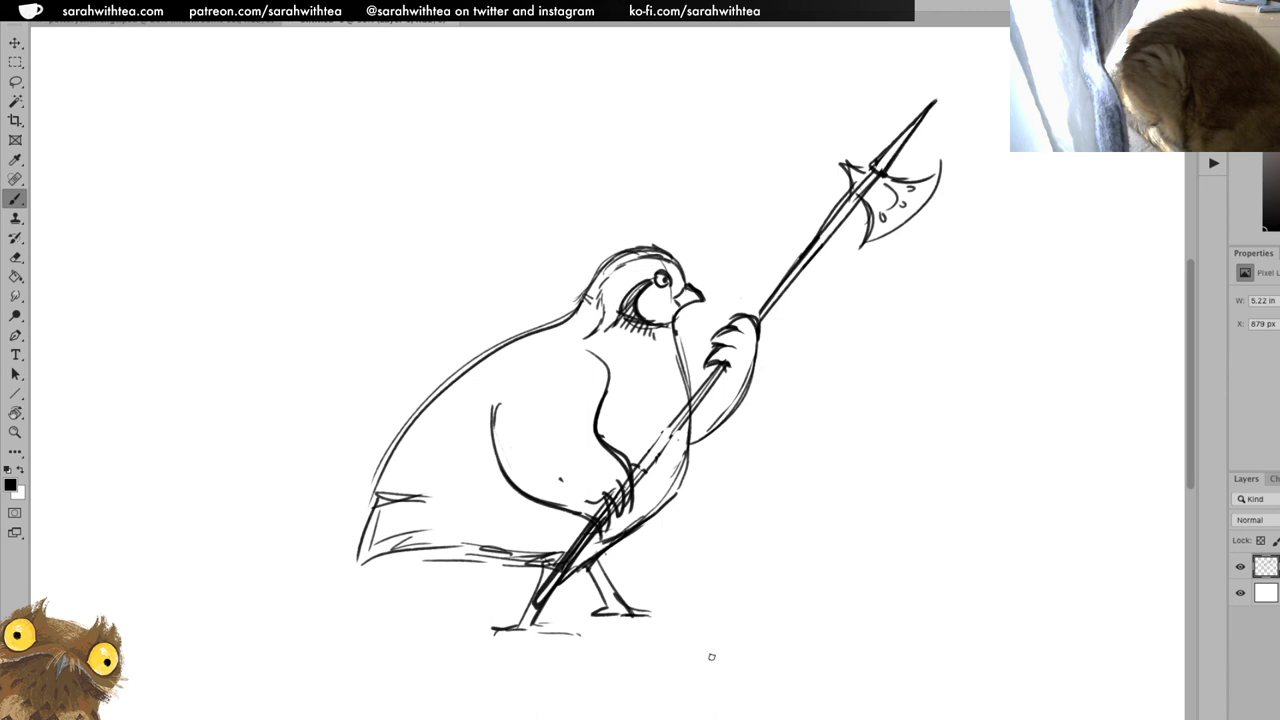
{"action": "key", "text": "e"}
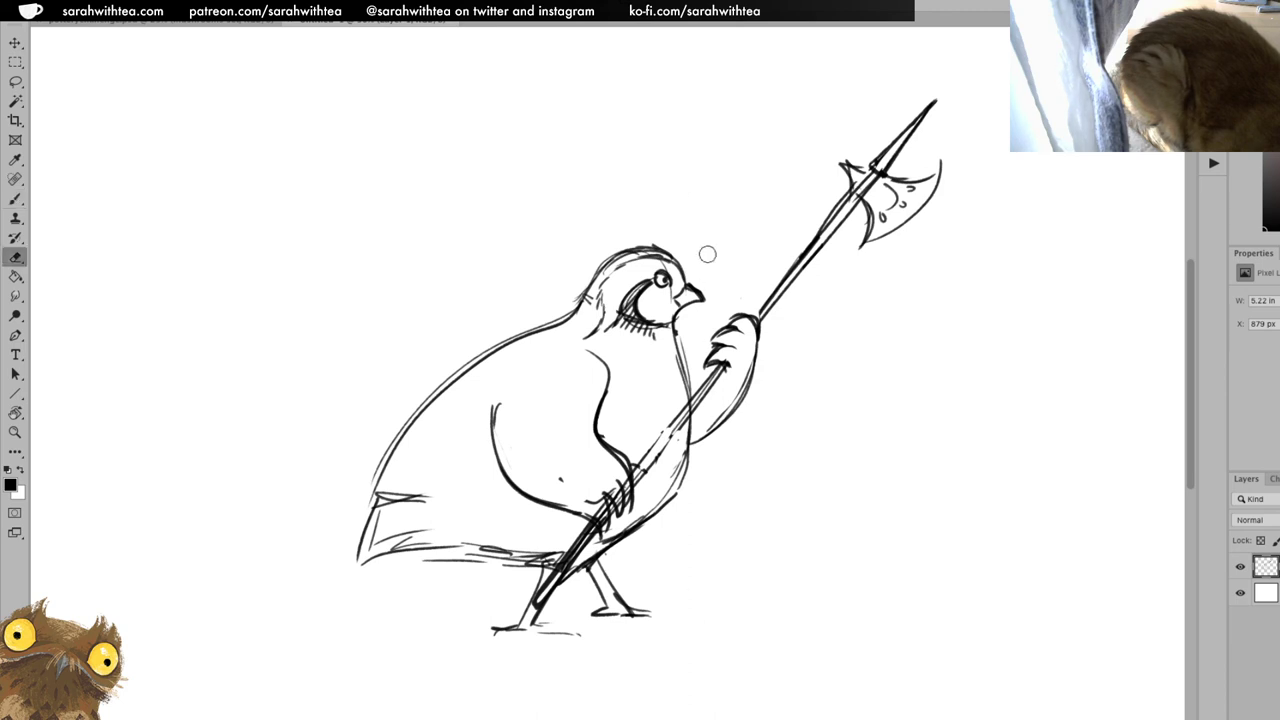
Sketch a wide, puffy beret tilted on the bird's head and divide it with curved double bands.
{"action": "key", "text": "b"}
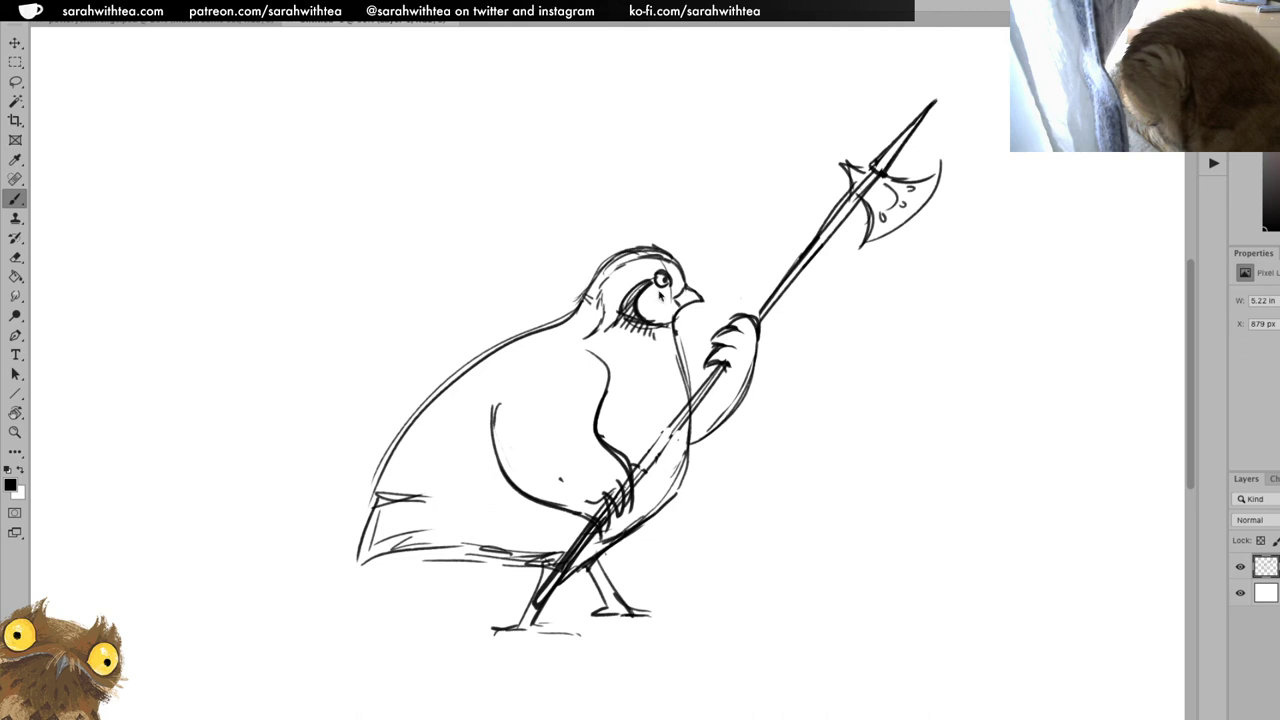
{"action": "mouse_move", "coordinate": [567, 261]}
{"action": "left_mouse_down"}
{"action": "mouse_move", "coordinate": [631, 223]}
{"action": "mouse_move", "coordinate": [684, 213]}
{"action": "mouse_move", "coordinate": [717, 228]}
{"action": "mouse_move", "coordinate": [697, 250]}
{"action": "mouse_move", "coordinate": [602, 236]}
{"action": "left_mouse_up"}
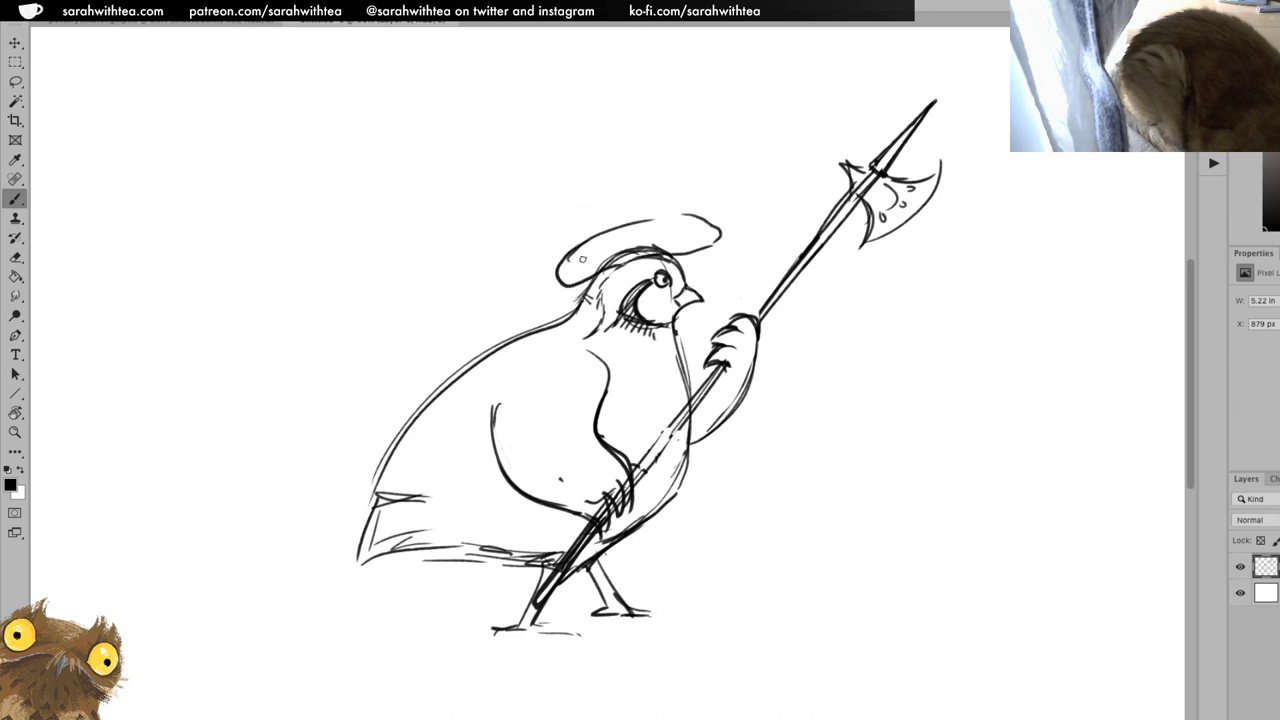
{"action": "left_click_drag", "start_coordinate": [594, 236], "coordinate": [586, 270]}
{"action": "left_click_drag", "start_coordinate": [600, 238], "coordinate": [592, 272]}
{"action": "mouse_move", "coordinate": [637, 218]}
{"action": "left_mouse_down"}
{"action": "mouse_move", "coordinate": [640, 250]}
{"action": "mouse_move", "coordinate": [690, 250]}
{"action": "mouse_move", "coordinate": [700, 236]}
{"action": "mouse_move", "coordinate": [642, 217]}
{"action": "mouse_move", "coordinate": [646, 250]}
{"action": "mouse_move", "coordinate": [631, 248]}
{"action": "left_mouse_up"}
{"action": "left_click_drag", "start_coordinate": [634, 219], "coordinate": [594, 238]}
{"action": "left_click_drag", "start_coordinate": [598, 232], "coordinate": [582, 276]}
{"action": "mouse_move", "coordinate": [592, 244]}
{"action": "left_mouse_down"}
{"action": "mouse_move", "coordinate": [586, 272]}
{"action": "mouse_move", "coordinate": [552, 276]}
{"action": "mouse_move", "coordinate": [562, 290]}
{"action": "left_mouse_up"}
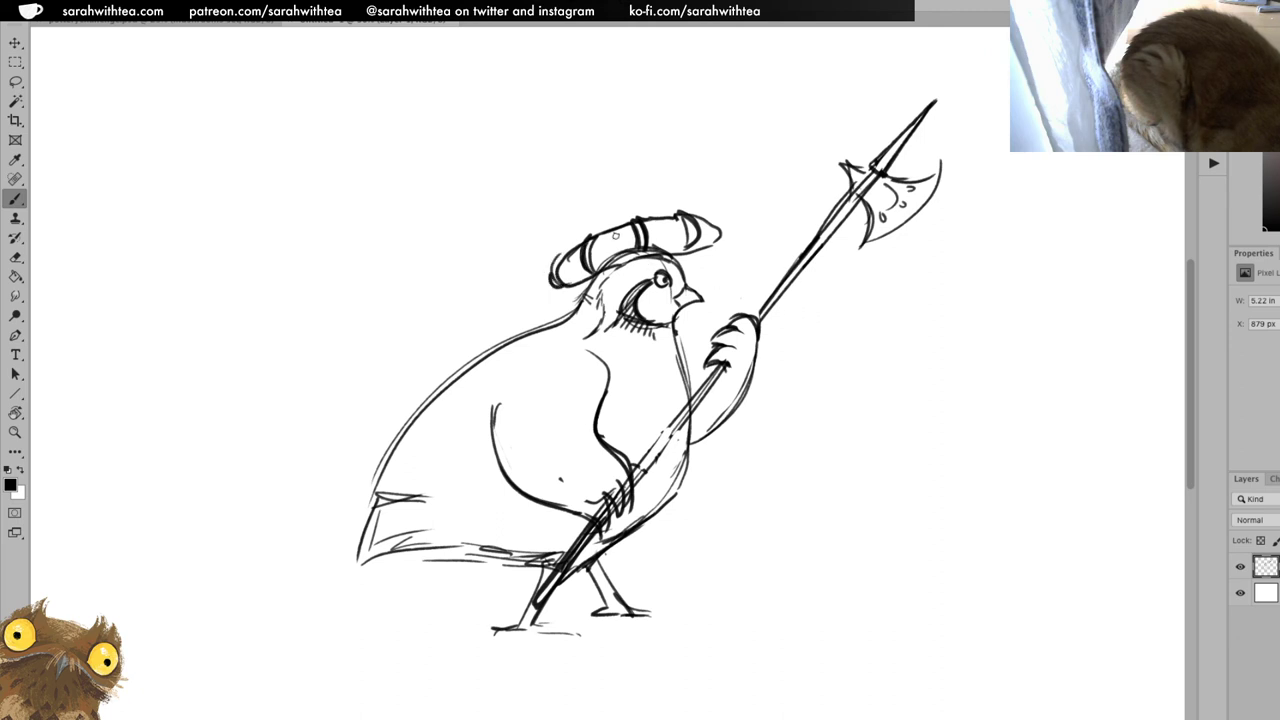
Clear the head lines showing through the beret and reinforce its upper and lower contours.
{"action": "key", "text": "e"}
{"action": "key", "text": "b"}
{"action": "mouse_move", "coordinate": [636, 238]}
{"action": "left_mouse_down"}
{"action": "mouse_move", "coordinate": [636, 262]}
{"action": "mouse_move", "coordinate": [680, 242]}
{"action": "left_mouse_up"}
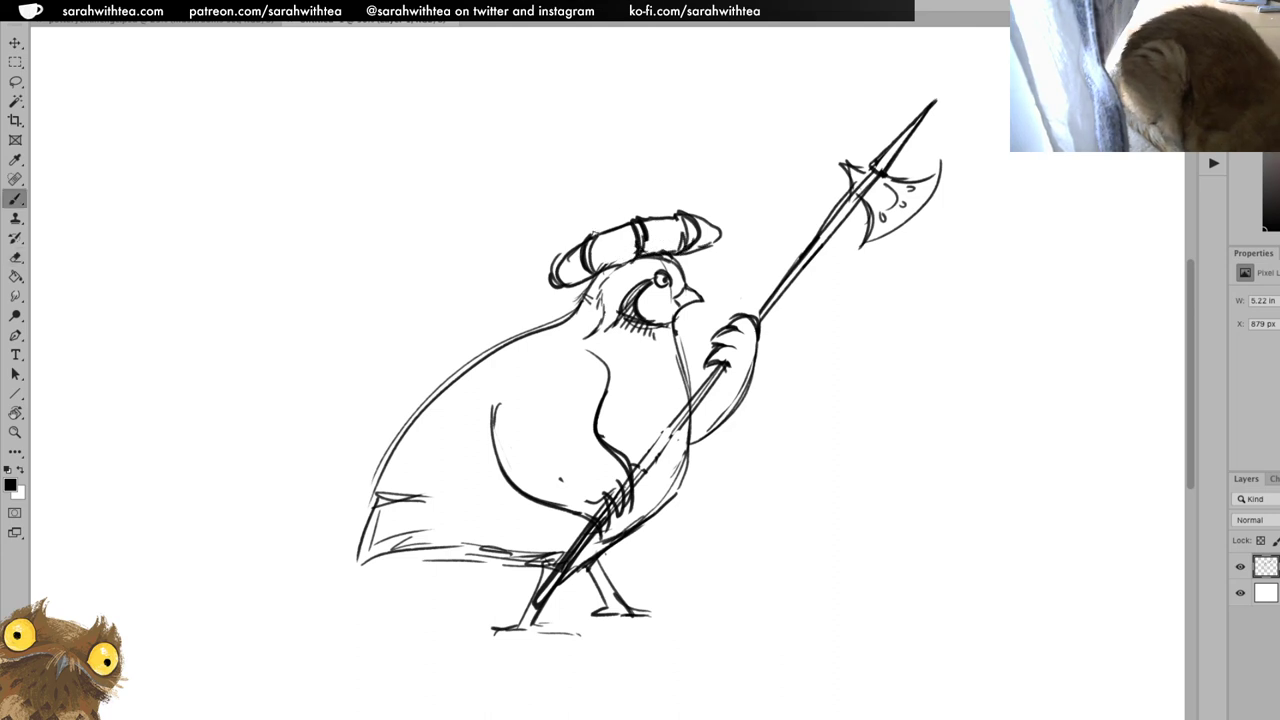
{"action": "left_click_drag", "start_coordinate": [594, 238], "coordinate": [630, 222]}
{"action": "left_click_drag", "start_coordinate": [590, 272], "coordinate": [660, 260]}
{"action": "left_click_drag", "start_coordinate": [598, 268], "coordinate": [668, 256]}
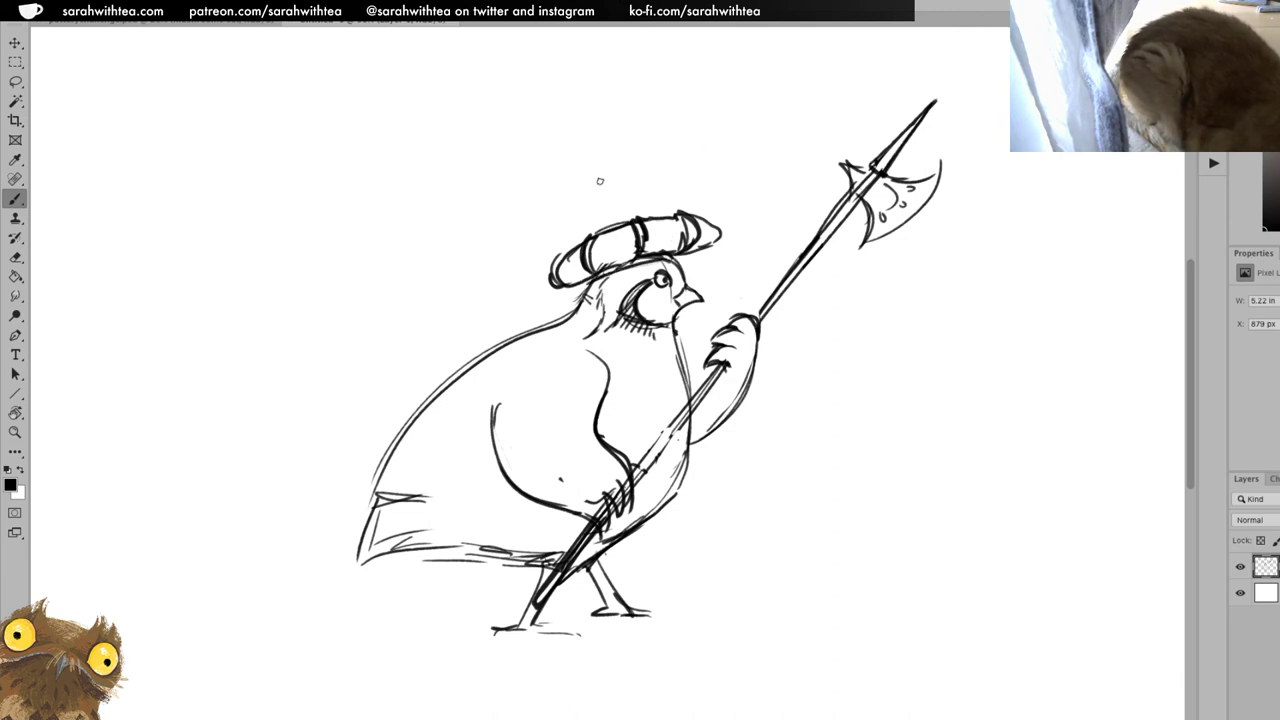
Add two veined plumes sticking out from the back of the beret.
{"action": "mouse_move", "coordinate": [586, 244]}
{"action": "left_mouse_down"}
{"action": "mouse_move", "coordinate": [545, 200]}
{"action": "mouse_move", "coordinate": [550, 220]}
{"action": "mouse_move", "coordinate": [596, 230]}
{"action": "mouse_move", "coordinate": [586, 240]}
{"action": "mouse_move", "coordinate": [568, 224]}
{"action": "left_mouse_up"}
{"action": "mouse_move", "coordinate": [574, 218]}
{"action": "left_mouse_down"}
{"action": "mouse_move", "coordinate": [584, 228]}
{"action": "mouse_move", "coordinate": [570, 236]}
{"action": "mouse_move", "coordinate": [547, 220]}
{"action": "mouse_move", "coordinate": [562, 242]}
{"action": "mouse_move", "coordinate": [512, 236]}
{"action": "mouse_move", "coordinate": [514, 258]}
{"action": "left_mouse_up"}
{"action": "left_click_drag", "start_coordinate": [588, 240], "coordinate": [570, 252]}
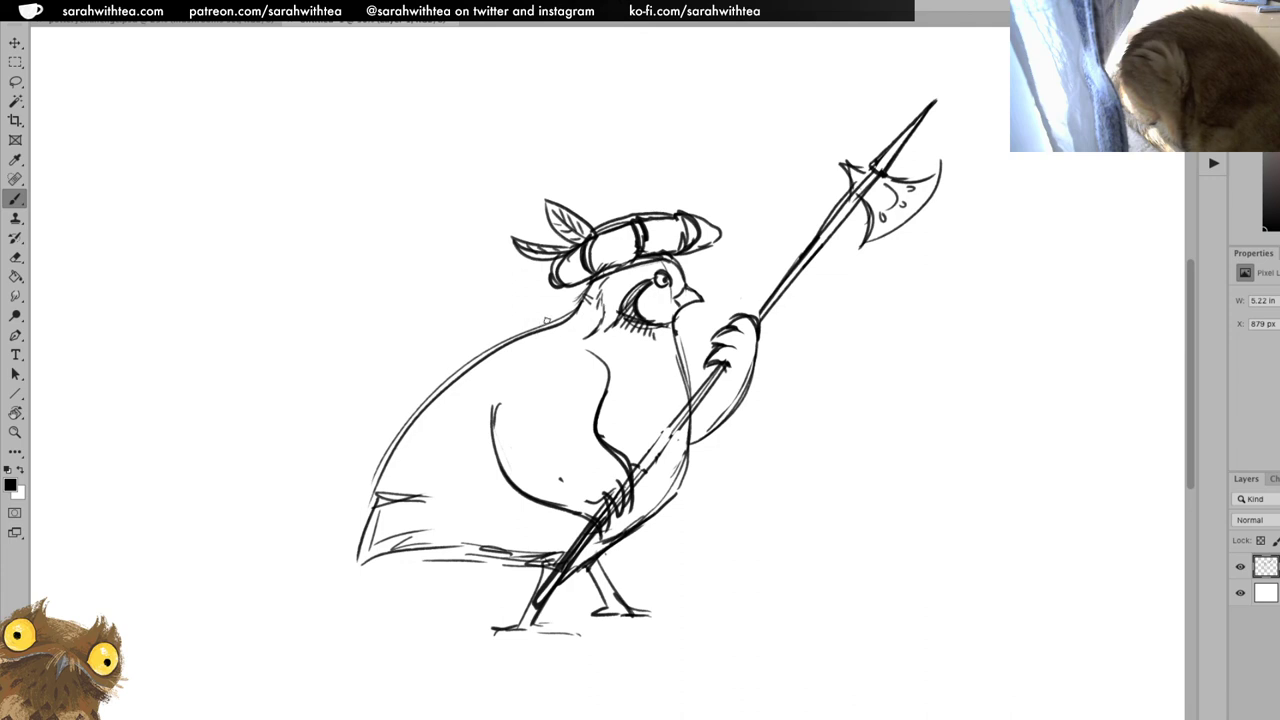
Draw a large puffed upper sleeve with vertical pleats over the near wing's shoulder.
{"action": "mouse_move", "coordinate": [545, 320]}
{"action": "left_mouse_down"}
{"action": "mouse_move", "coordinate": [477, 413]}
{"action": "mouse_move", "coordinate": [491, 429]}
{"action": "mouse_move", "coordinate": [505, 415]}
{"action": "left_mouse_up"}
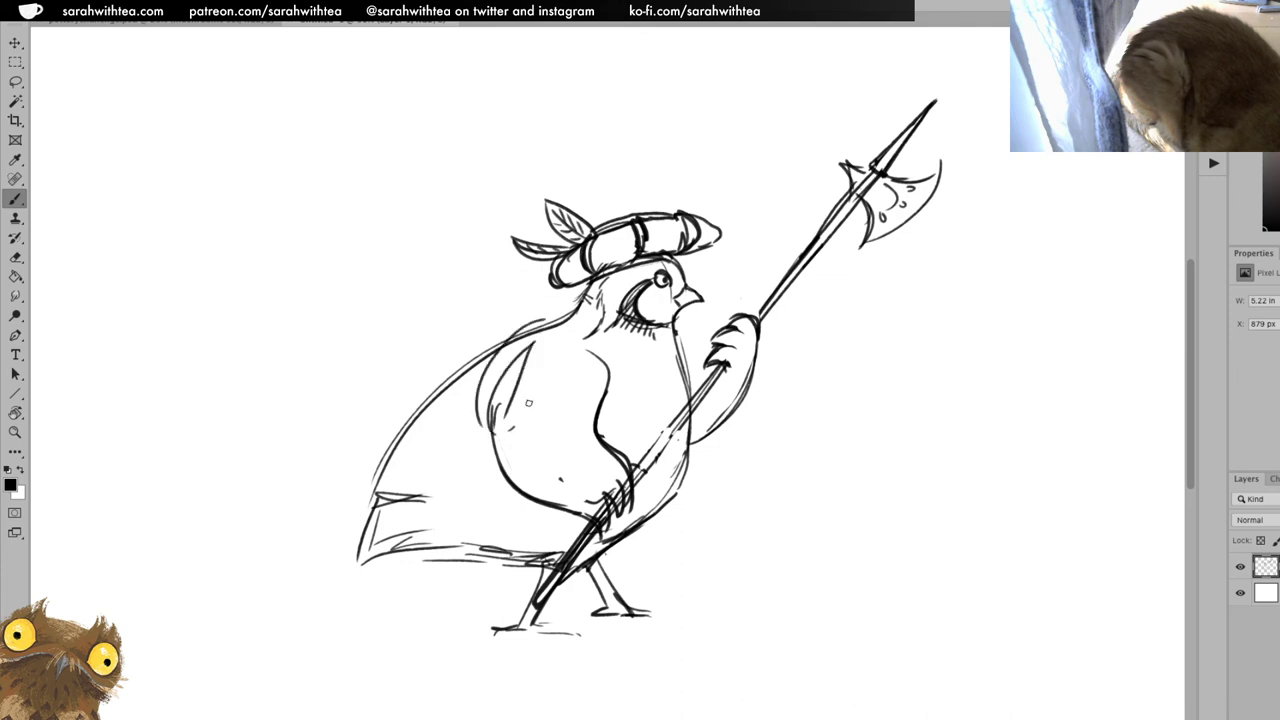
{"action": "mouse_move", "coordinate": [554, 343]}
{"action": "left_mouse_down"}
{"action": "mouse_move", "coordinate": [554, 414]}
{"action": "mouse_move", "coordinate": [530, 430]}
{"action": "left_mouse_up"}
{"action": "mouse_move", "coordinate": [578, 344]}
{"action": "left_mouse_down"}
{"action": "mouse_move", "coordinate": [587, 397]}
{"action": "mouse_move", "coordinate": [591, 335]}
{"action": "mouse_move", "coordinate": [562, 424]}
{"action": "left_mouse_up"}
{"action": "mouse_move", "coordinate": [616, 338]}
{"action": "left_mouse_down"}
{"action": "mouse_move", "coordinate": [586, 424]}
{"action": "mouse_move", "coordinate": [592, 406]}
{"action": "left_mouse_up"}
{"action": "left_click_drag", "start_coordinate": [598, 410], "coordinate": [572, 434]}
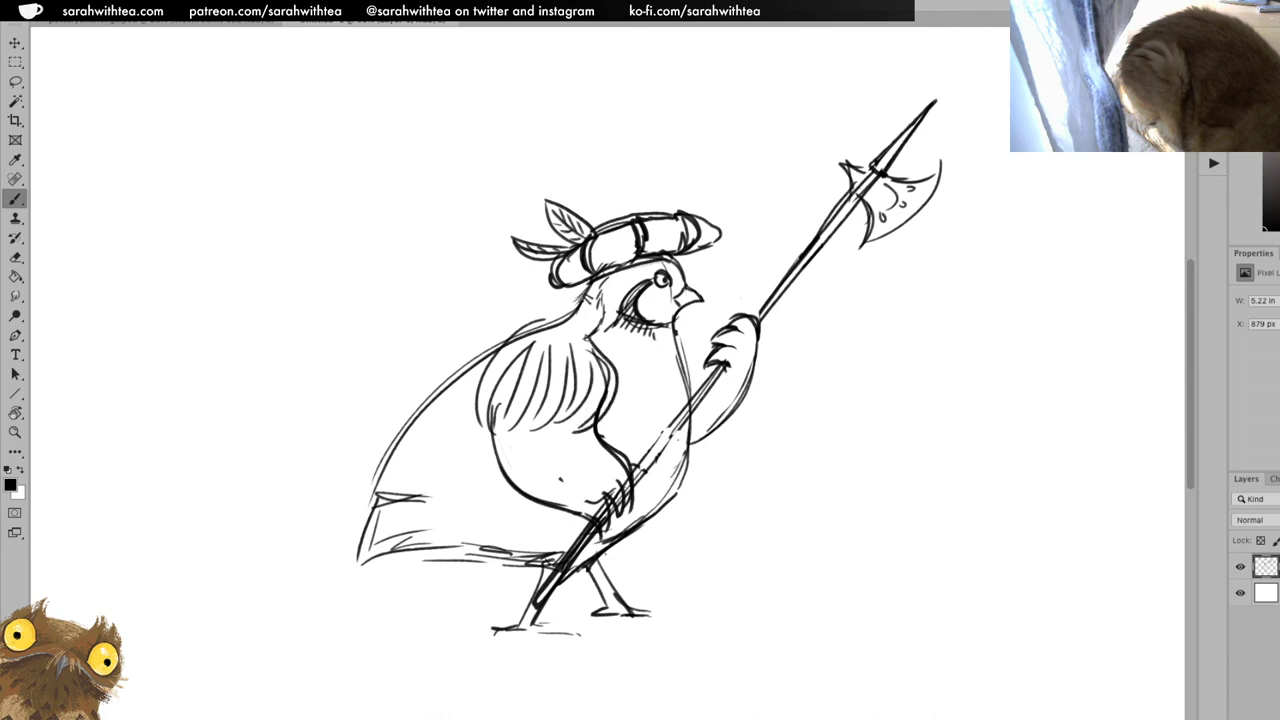
{"action": "left_click_drag", "start_coordinate": [528, 340], "coordinate": [598, 326]}
Draw a smaller pleated puff below the upper sleeve on the near wing, with a gathered band between them.
{"action": "left_click_drag", "start_coordinate": [500, 430], "coordinate": [526, 500]}
{"action": "left_click_drag", "start_coordinate": [500, 436], "coordinate": [526, 494]}
{"action": "left_click_drag", "start_coordinate": [528, 436], "coordinate": [538, 490]}
{"action": "mouse_move", "coordinate": [546, 436]}
{"action": "left_mouse_down"}
{"action": "mouse_move", "coordinate": [552, 466]}
{"action": "mouse_move", "coordinate": [588, 430]}
{"action": "left_mouse_up"}
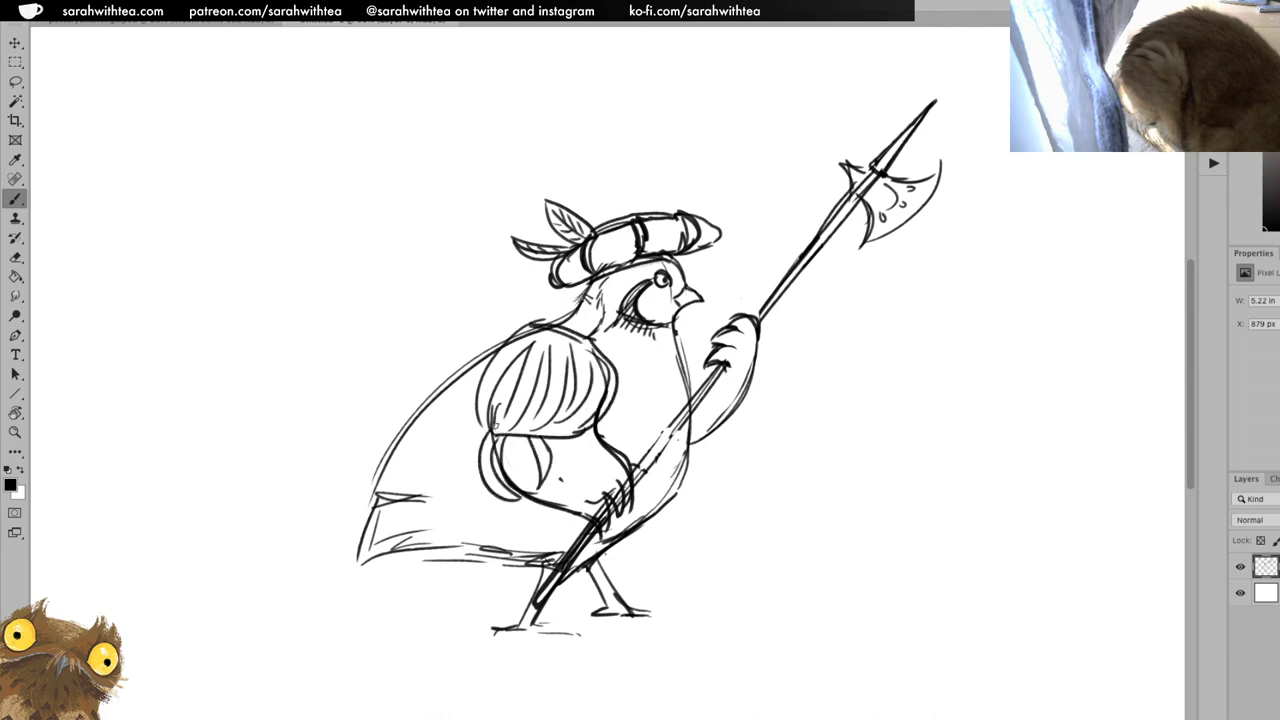
{"action": "mouse_move", "coordinate": [492, 430]}
{"action": "left_mouse_down"}
{"action": "mouse_move", "coordinate": [601, 447]}
{"action": "mouse_move", "coordinate": [605, 425]}
{"action": "mouse_move", "coordinate": [588, 468]}
{"action": "left_mouse_up"}
{"action": "left_click_drag", "start_coordinate": [594, 428], "coordinate": [564, 480]}
{"action": "mouse_move", "coordinate": [566, 432]}
{"action": "left_mouse_down"}
{"action": "mouse_move", "coordinate": [556, 476]}
{"action": "mouse_move", "coordinate": [526, 496]}
{"action": "left_mouse_up"}
{"action": "mouse_move", "coordinate": [600, 466]}
{"action": "left_mouse_down"}
{"action": "mouse_move", "coordinate": [562, 488]}
{"action": "mouse_move", "coordinate": [584, 468]}
{"action": "left_mouse_up"}
Draw the far wing's sleeve with a curved shoulder edge and a striped puff behind the shaft.
{"action": "mouse_move", "coordinate": [674, 328]}
{"action": "left_mouse_down"}
{"action": "mouse_move", "coordinate": [700, 388]}
{"action": "mouse_move", "coordinate": [684, 478]}
{"action": "left_mouse_up"}
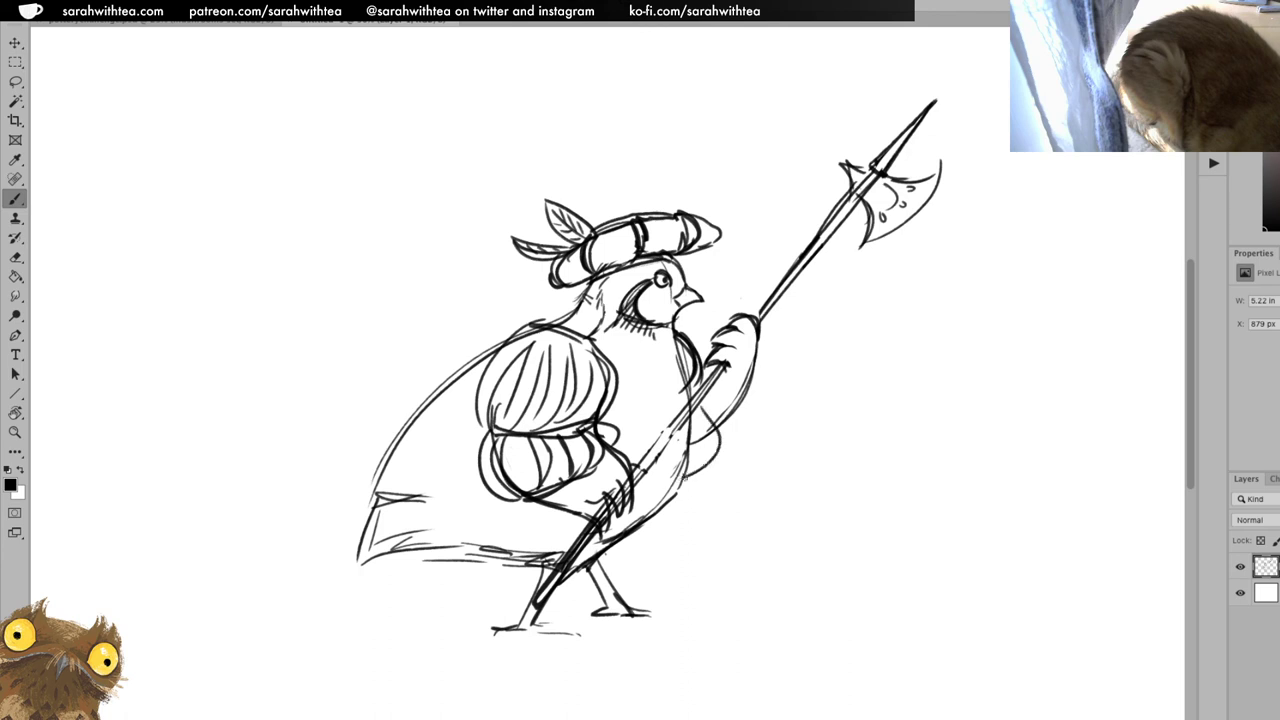
{"action": "left_click_drag", "start_coordinate": [714, 418], "coordinate": [694, 474]}
{"action": "left_click_drag", "start_coordinate": [712, 416], "coordinate": [680, 494]}
{"action": "left_click_drag", "start_coordinate": [722, 456], "coordinate": [684, 486]}
{"action": "left_click_drag", "start_coordinate": [698, 426], "coordinate": [670, 492]}
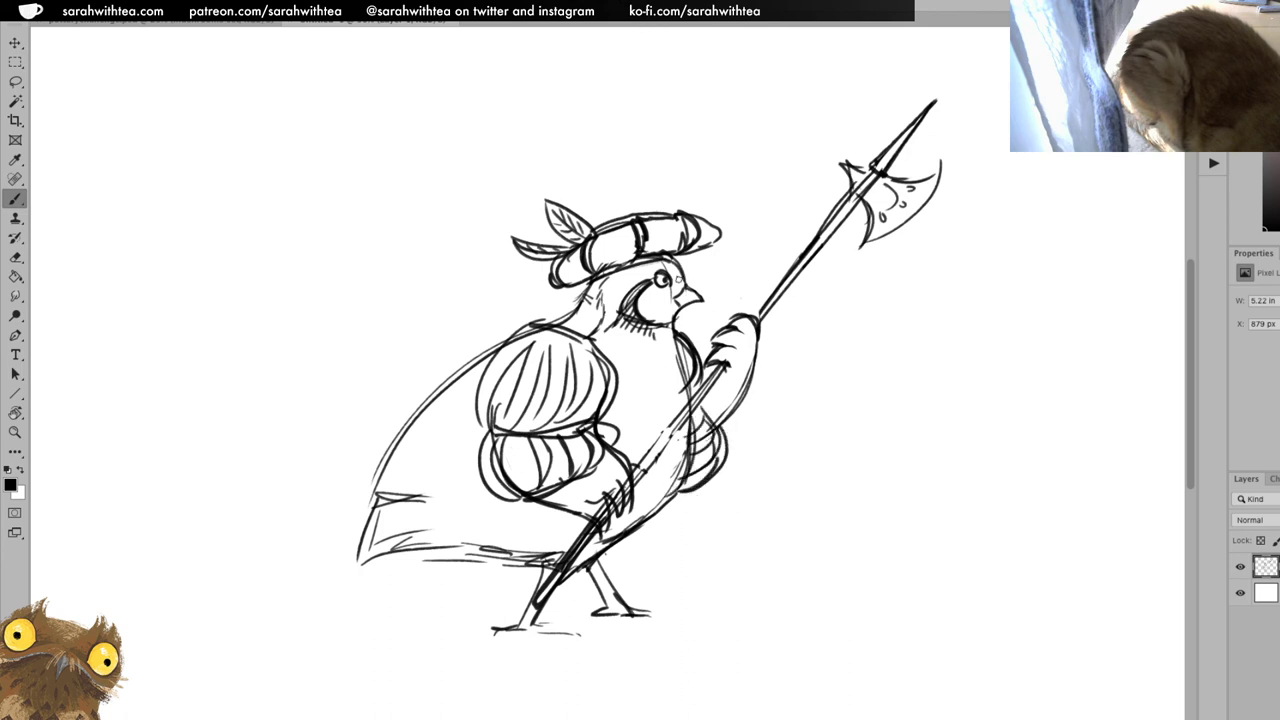
Draw a V-shaped neckline with a crosshatched inset and the doublet's front seam down the belly.
{"action": "mouse_move", "coordinate": [590, 336]}
{"action": "left_mouse_down"}
{"action": "mouse_move", "coordinate": [664, 402]}
{"action": "mouse_move", "coordinate": [684, 352]}
{"action": "mouse_move", "coordinate": [660, 402]}
{"action": "mouse_move", "coordinate": [664, 380]}
{"action": "left_mouse_up"}
{"action": "mouse_move", "coordinate": [684, 338]}
{"action": "left_mouse_down"}
{"action": "mouse_move", "coordinate": [664, 380]}
{"action": "mouse_move", "coordinate": [642, 390]}
{"action": "mouse_move", "coordinate": [662, 406]}
{"action": "mouse_move", "coordinate": [670, 380]}
{"action": "mouse_move", "coordinate": [640, 390]}
{"action": "mouse_move", "coordinate": [686, 402]}
{"action": "mouse_move", "coordinate": [661, 446]}
{"action": "left_mouse_up"}
{"action": "mouse_move", "coordinate": [660, 392]}
{"action": "left_mouse_down"}
{"action": "mouse_move", "coordinate": [672, 448]}
{"action": "mouse_move", "coordinate": [632, 522]}
{"action": "mouse_move", "coordinate": [612, 514]}
{"action": "left_mouse_up"}
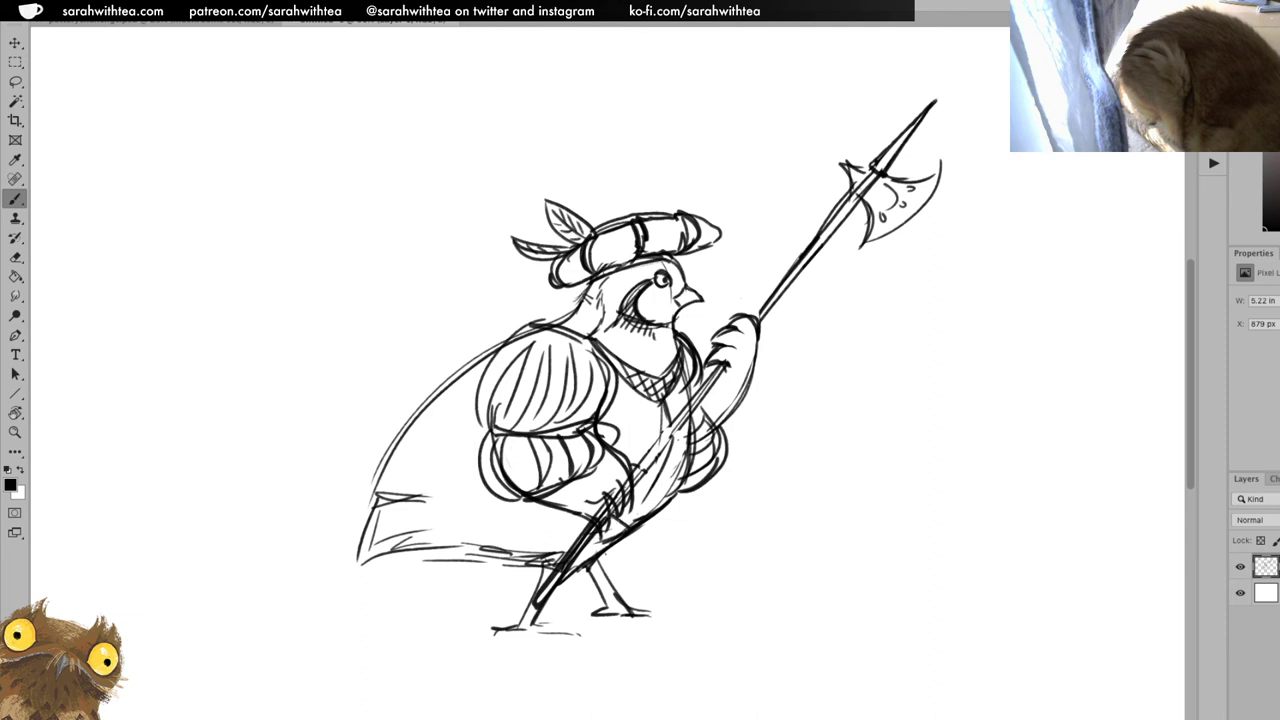
{"action": "left_click_drag", "start_coordinate": [662, 462], "coordinate": [632, 526]}
{"action": "left_click_drag", "start_coordinate": [668, 402], "coordinate": [660, 430]}
Sketch striped puffed breeches around the bird's rear and far leg, and reinforce the back contour.
{"action": "left_click_drag", "start_coordinate": [372, 500], "coordinate": [420, 493]}
{"action": "mouse_move", "coordinate": [495, 352]}
{"action": "left_mouse_down"}
{"action": "mouse_move", "coordinate": [427, 399]}
{"action": "mouse_move", "coordinate": [420, 426]}
{"action": "left_mouse_up"}
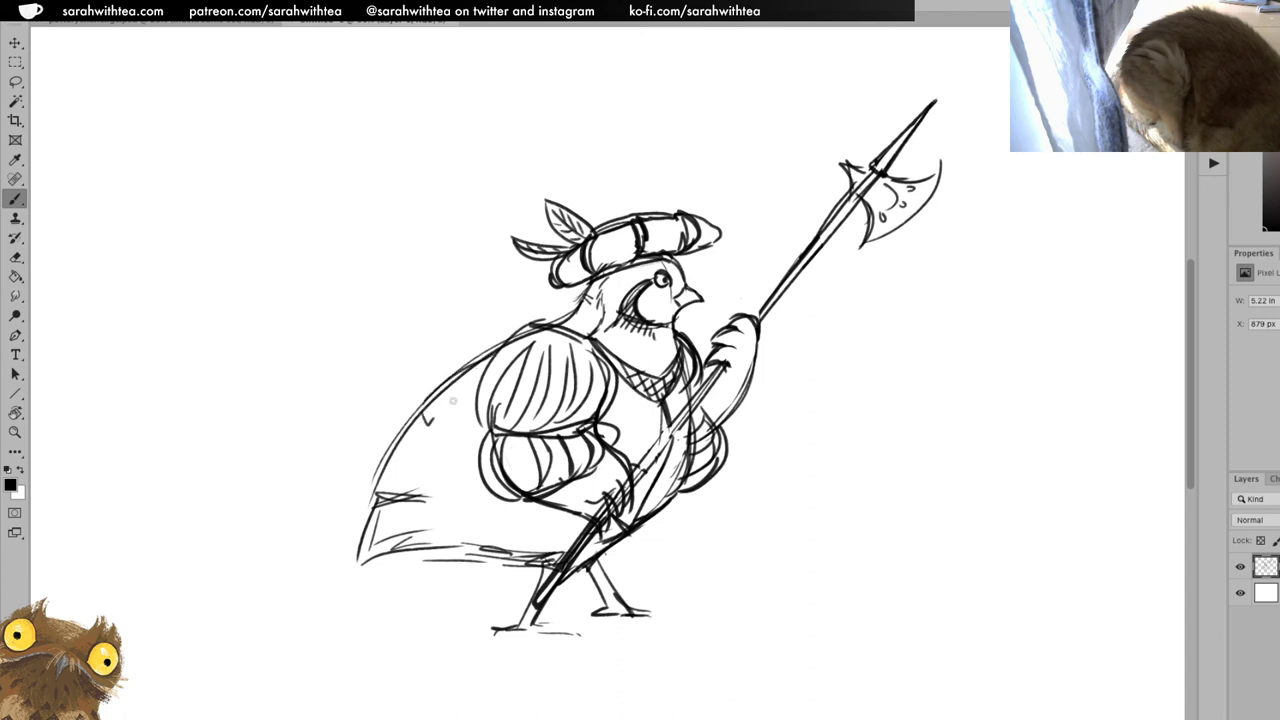
{"action": "mouse_move", "coordinate": [476, 390]}
{"action": "left_mouse_down"}
{"action": "mouse_move", "coordinate": [436, 446]}
{"action": "mouse_move", "coordinate": [426, 410]}
{"action": "mouse_move", "coordinate": [440, 452]}
{"action": "mouse_move", "coordinate": [480, 412]}
{"action": "mouse_move", "coordinate": [488, 500]}
{"action": "mouse_move", "coordinate": [540, 534]}
{"action": "mouse_move", "coordinate": [512, 524]}
{"action": "left_mouse_up"}
{"action": "mouse_move", "coordinate": [512, 524]}
{"action": "left_mouse_down"}
{"action": "mouse_move", "coordinate": [480, 496]}
{"action": "mouse_move", "coordinate": [484, 506]}
{"action": "left_mouse_up"}
{"action": "mouse_move", "coordinate": [562, 531]}
{"action": "left_mouse_down"}
{"action": "mouse_move", "coordinate": [660, 521]}
{"action": "mouse_move", "coordinate": [610, 562]}
{"action": "left_mouse_up"}
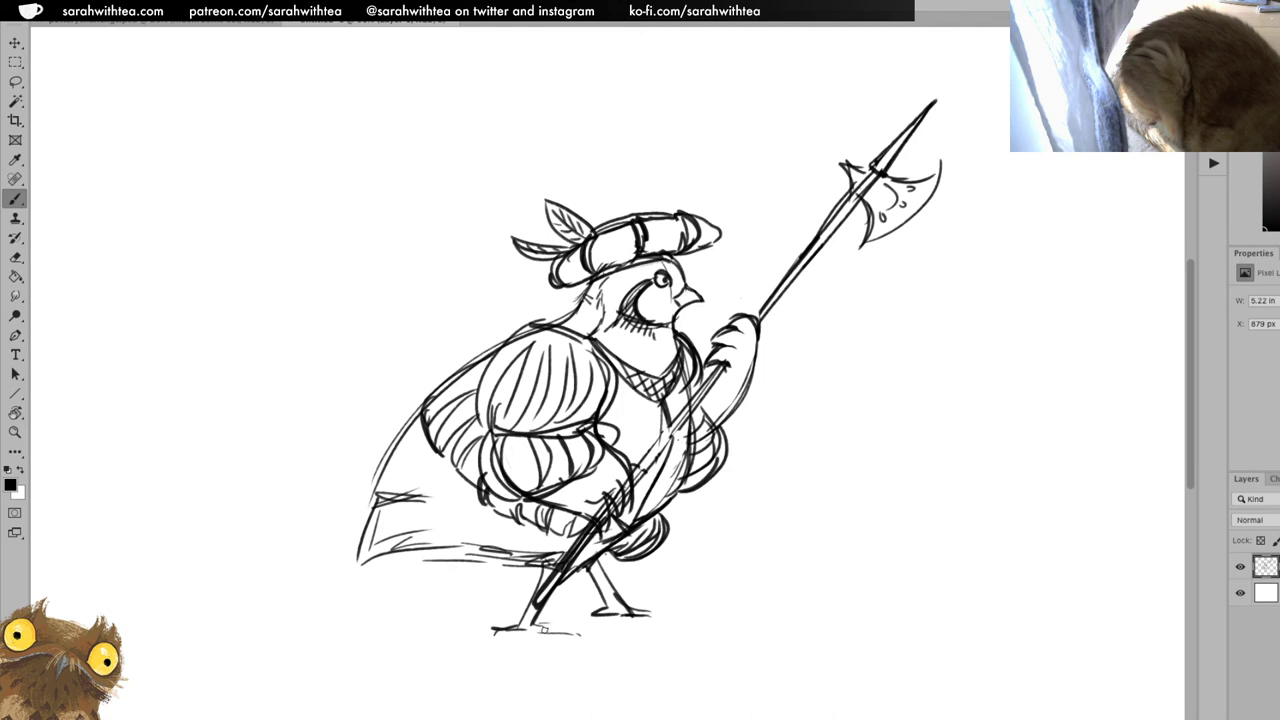
Draw splayed toes on both feet and add feather strokes to the neck, chest and tail.
{"action": "mouse_move", "coordinate": [545, 628]}
{"action": "left_mouse_down"}
{"action": "mouse_move", "coordinate": [580, 627]}
{"action": "mouse_move", "coordinate": [542, 625]}
{"action": "mouse_move", "coordinate": [585, 640]}
{"action": "mouse_move", "coordinate": [540, 638]}
{"action": "left_mouse_up"}
{"action": "mouse_move", "coordinate": [628, 604]}
{"action": "left_mouse_down"}
{"action": "mouse_move", "coordinate": [676, 604]}
{"action": "mouse_move", "coordinate": [688, 612]}
{"action": "mouse_move", "coordinate": [680, 630]}
{"action": "left_mouse_up"}
{"action": "left_click_drag", "start_coordinate": [590, 610], "coordinate": [626, 614]}
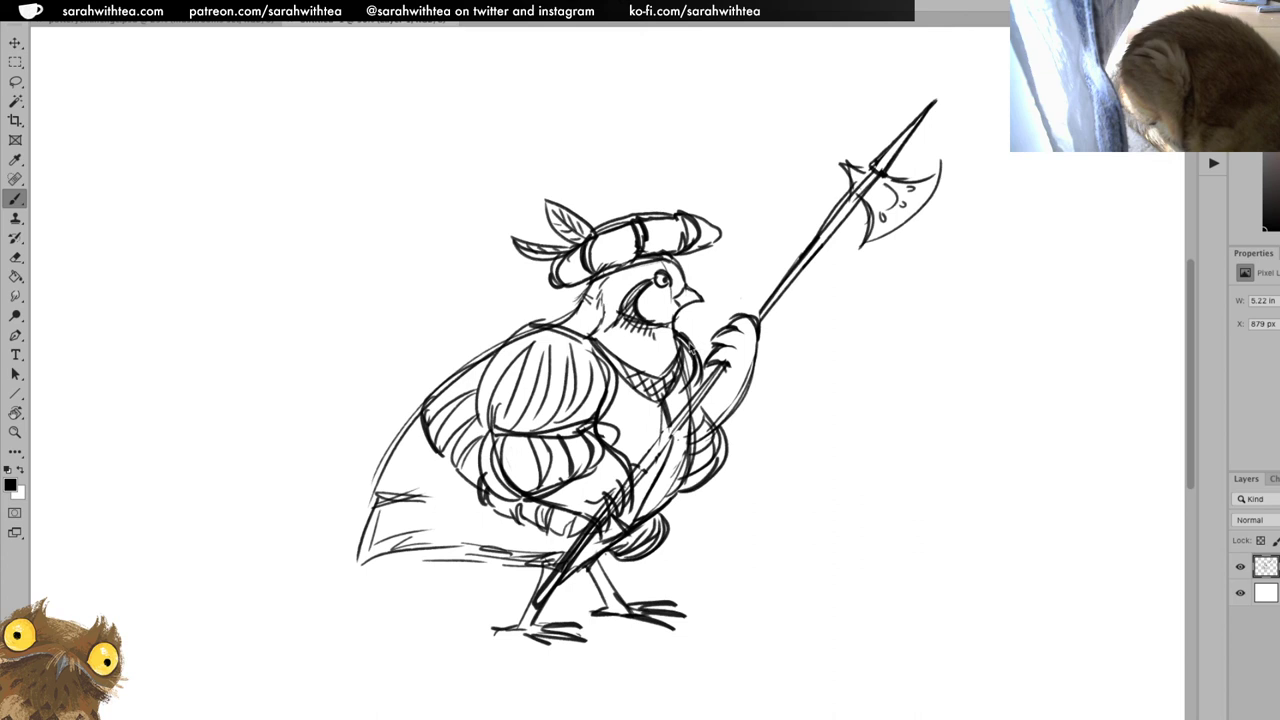
{"action": "mouse_move", "coordinate": [584, 288]}
{"action": "left_mouse_down"}
{"action": "mouse_move", "coordinate": [590, 330]}
{"action": "mouse_move", "coordinate": [617, 334]}
{"action": "mouse_move", "coordinate": [640, 362]}
{"action": "left_mouse_up"}
{"action": "mouse_move", "coordinate": [392, 495]}
{"action": "left_mouse_down"}
{"action": "mouse_move", "coordinate": [450, 500]}
{"action": "mouse_move", "coordinate": [440, 520]}
{"action": "mouse_move", "coordinate": [516, 549]}
{"action": "mouse_move", "coordinate": [540, 538]}
{"action": "left_mouse_up"}
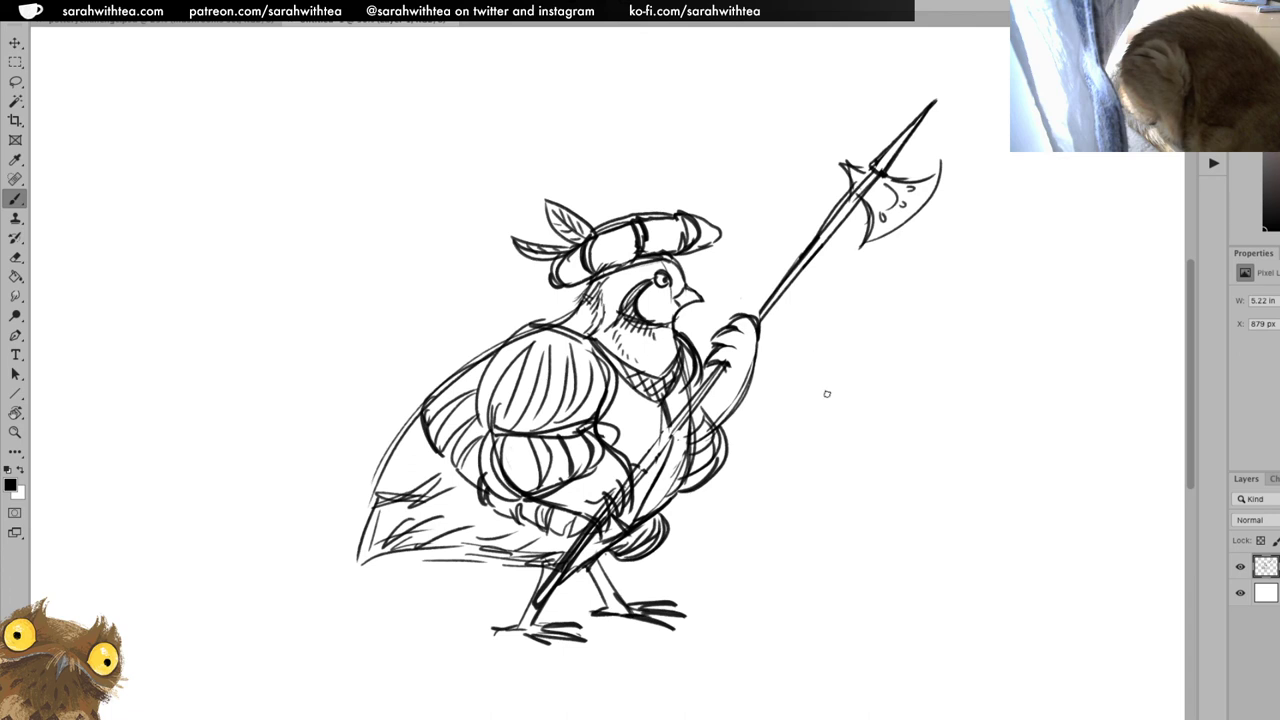
Handwrite the label "bobwhite Landsknecht" on two lines beside the bird, below the axe head.
{"action": "mouse_move", "coordinate": [826, 392]}
{"action": "left_mouse_down"}
{"action": "mouse_move", "coordinate": [836, 408]}
{"action": "mouse_move", "coordinate": [945, 402]}
{"action": "left_mouse_up"}
{"action": "mouse_move", "coordinate": [839, 426]}
{"action": "left_mouse_down"}
{"action": "mouse_move", "coordinate": [842, 446]}
{"action": "mouse_move", "coordinate": [865, 447]}
{"action": "left_mouse_up"}
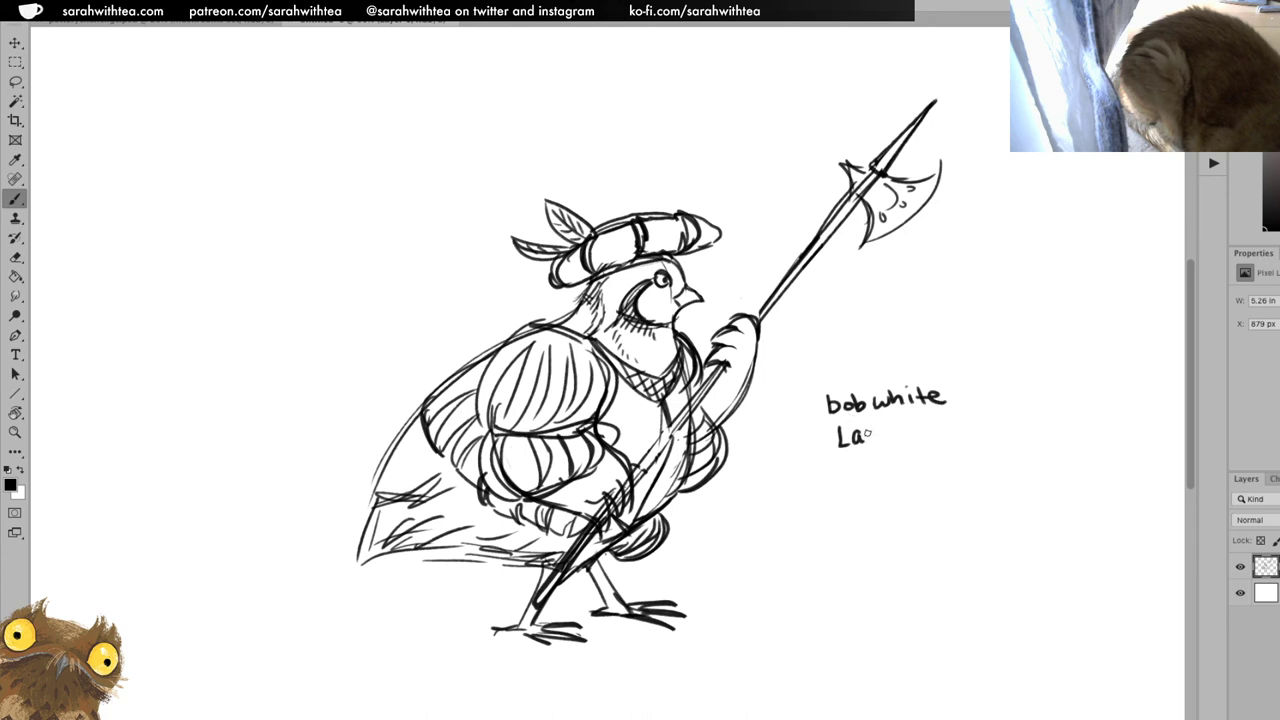
{"action": "mouse_move", "coordinate": [866, 447]}
{"action": "left_mouse_down"}
{"action": "mouse_move", "coordinate": [885, 423]}
{"action": "mouse_move", "coordinate": [954, 444]}
{"action": "left_mouse_up"}
{"action": "mouse_move", "coordinate": [962, 422]}
{"action": "left_mouse_down"}
{"action": "mouse_move", "coordinate": [962, 442]}
{"action": "mouse_move", "coordinate": [989, 428]}
{"action": "left_mouse_up"}
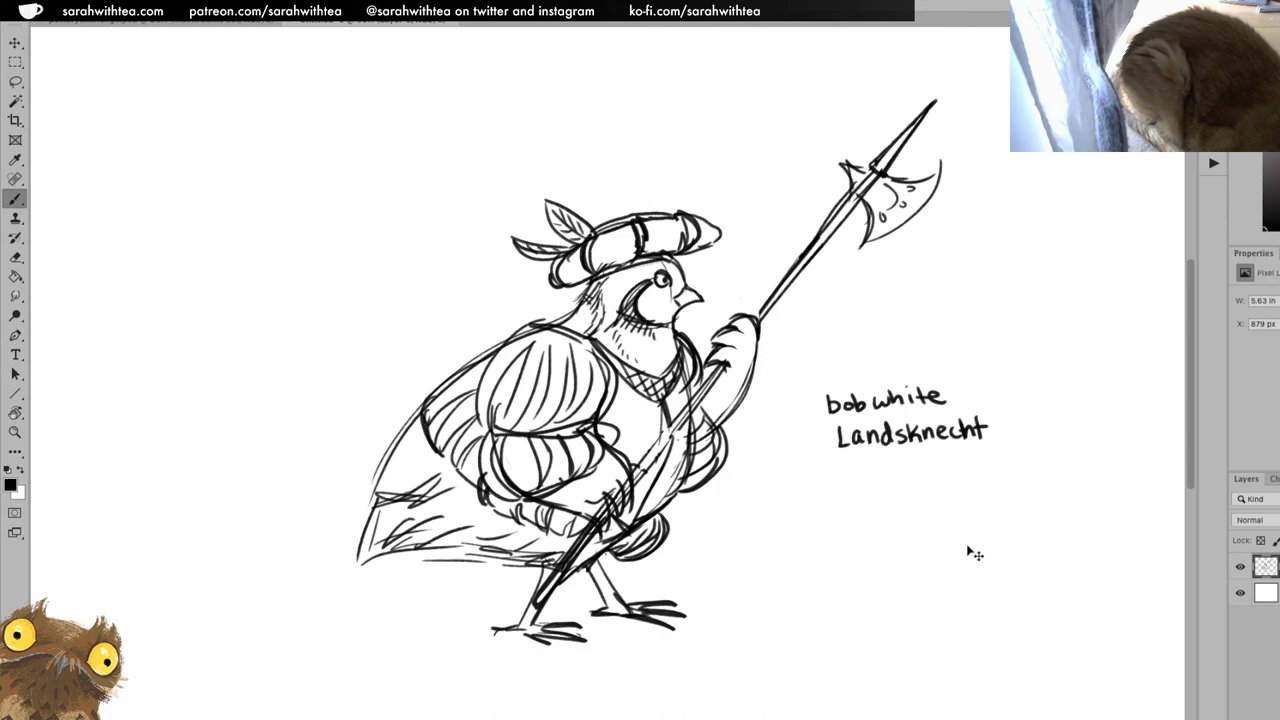
Save the sketch as the Photoshop file bobwhitewarrior in the Daily Sketches folder.
{"action": "key", "text": "super+s"}
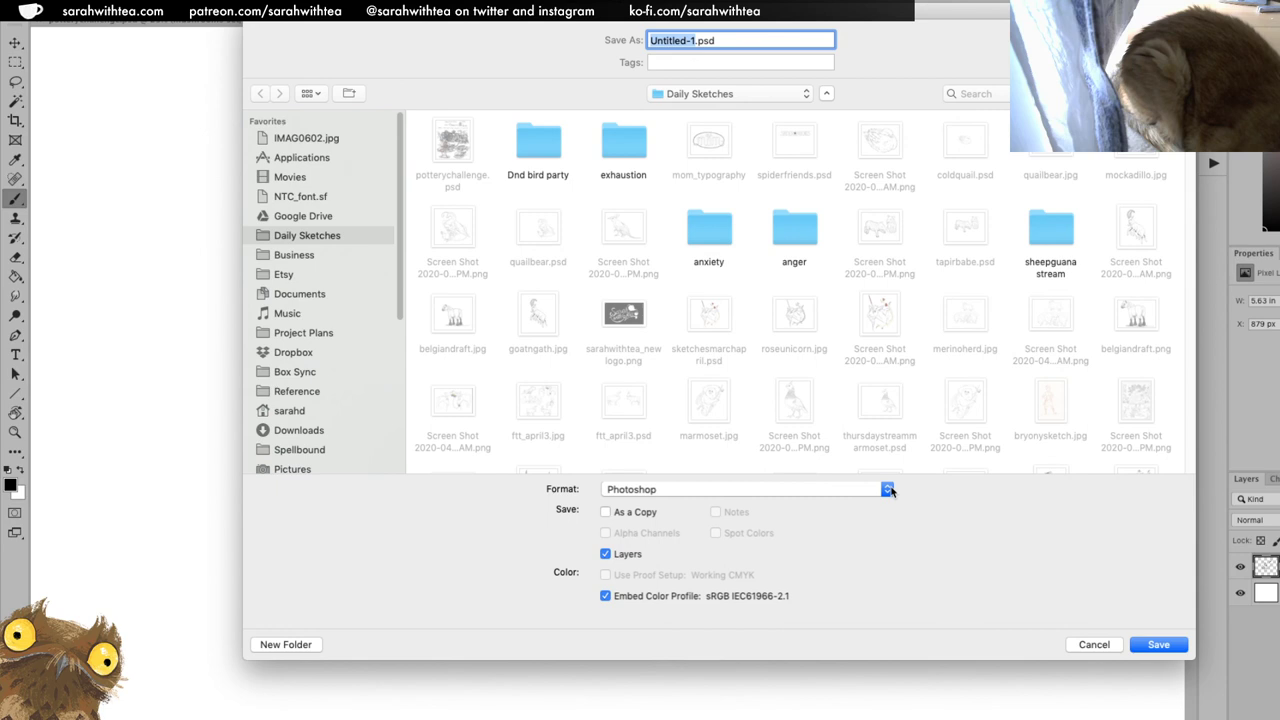
{"action": "type", "text": "bobwhitewarrior"}
{"action": "key", "text": "Return"}
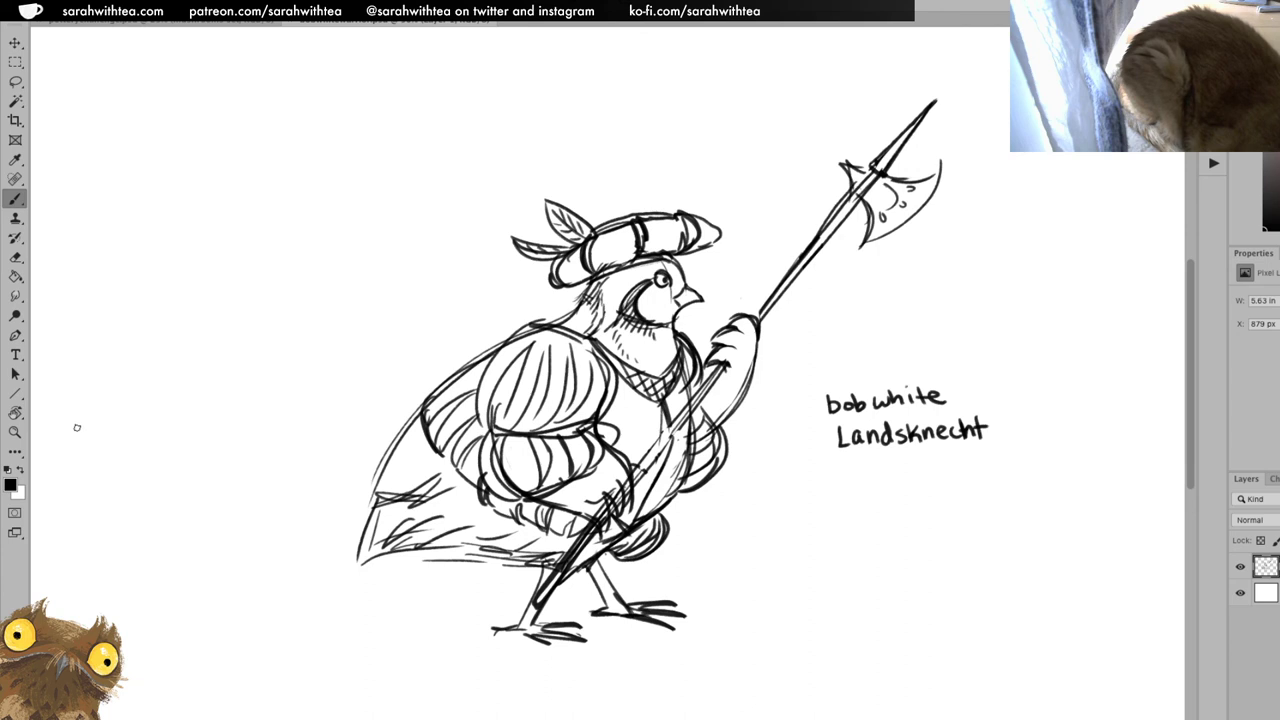
{"action": "key", "text": "z"}
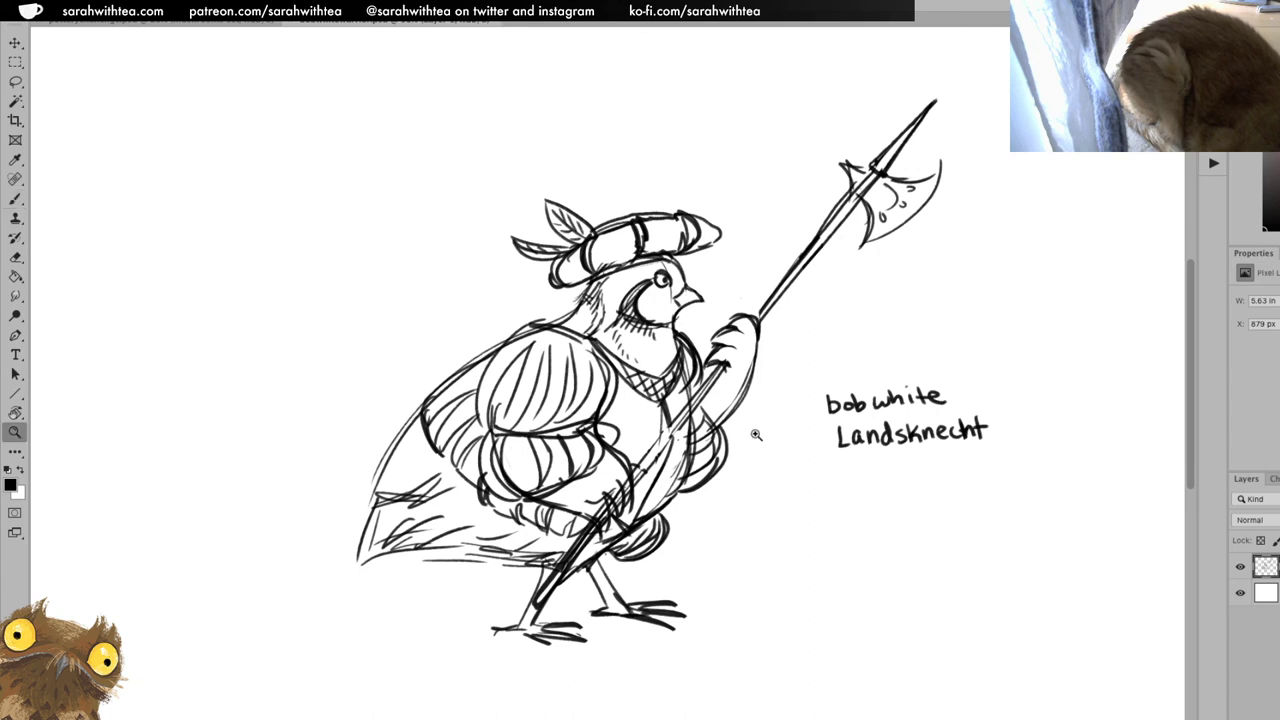
{"action": "left_click", "coordinate": [754, 434], "text": "alt"}
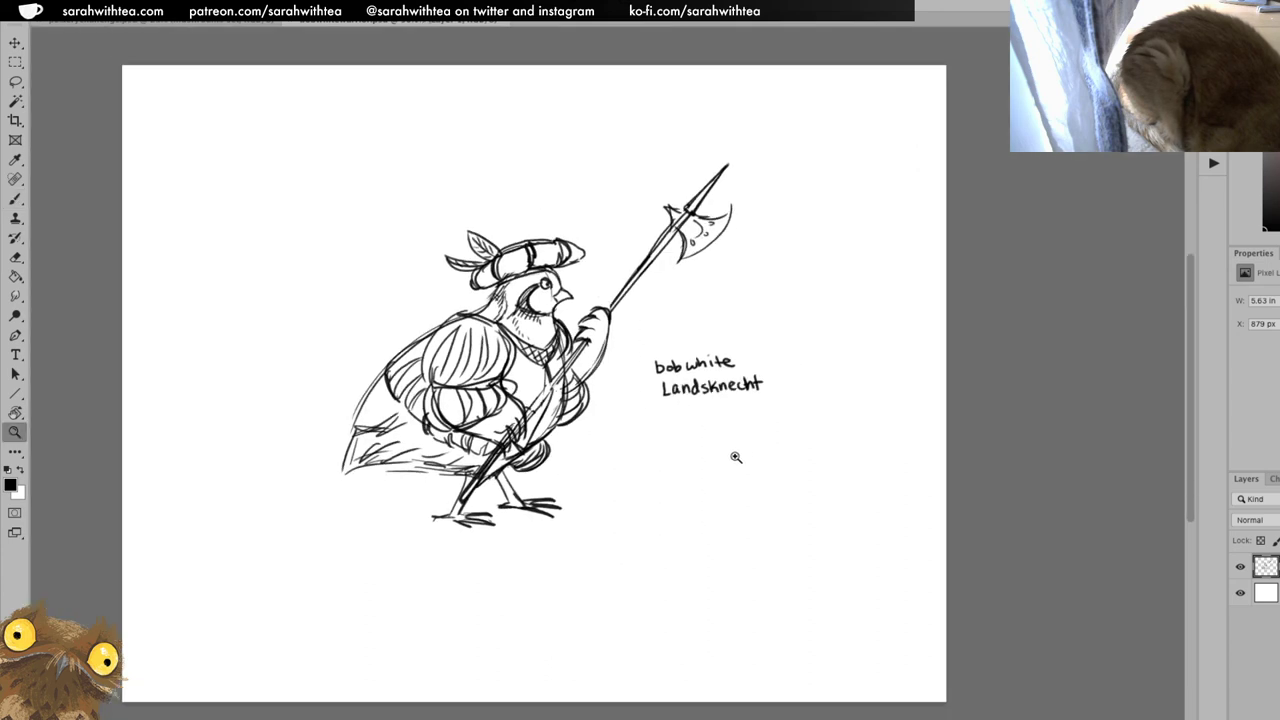
Enlarge the bobwhite sketch and its label together to about 6.79 in wide and recentre them on the canvas.
{"action": "key", "text": "ctrl+t"}
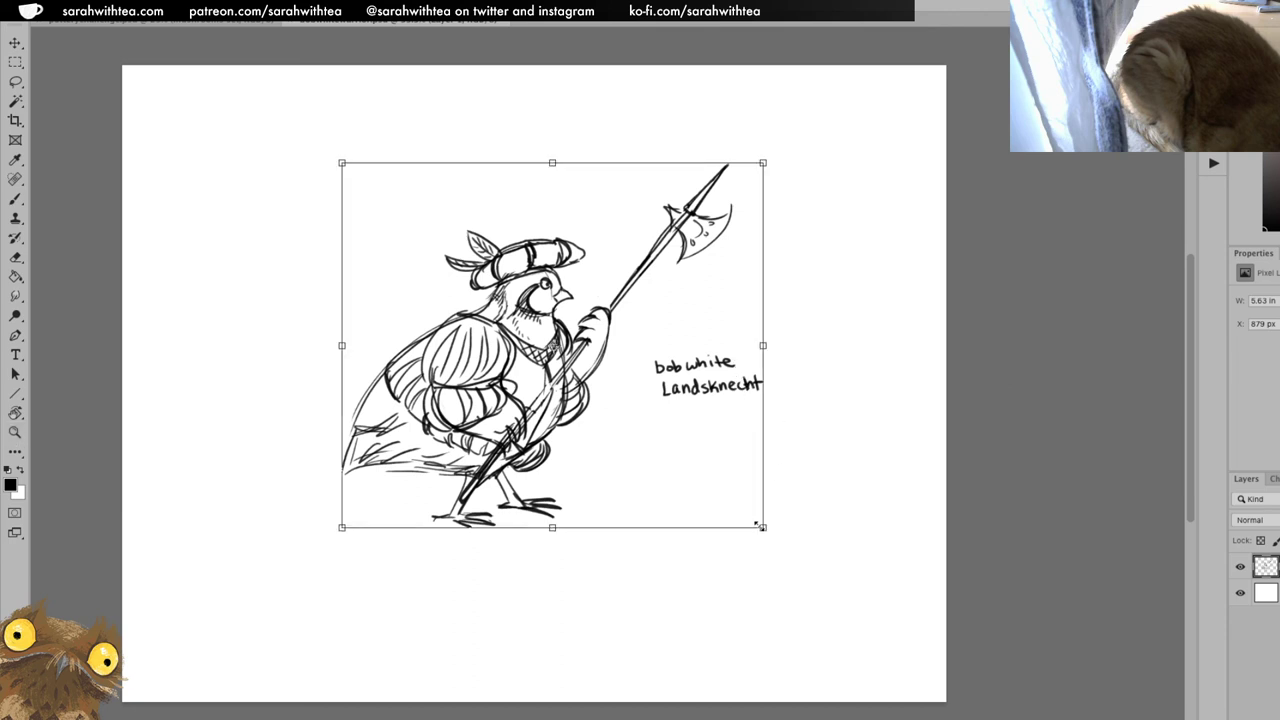
{"action": "left_click_drag", "start_coordinate": [760, 526], "coordinate": [849, 602]}
{"action": "left_click_drag", "start_coordinate": [587, 482], "coordinate": [561, 456]}
{"action": "key", "text": "Return"}
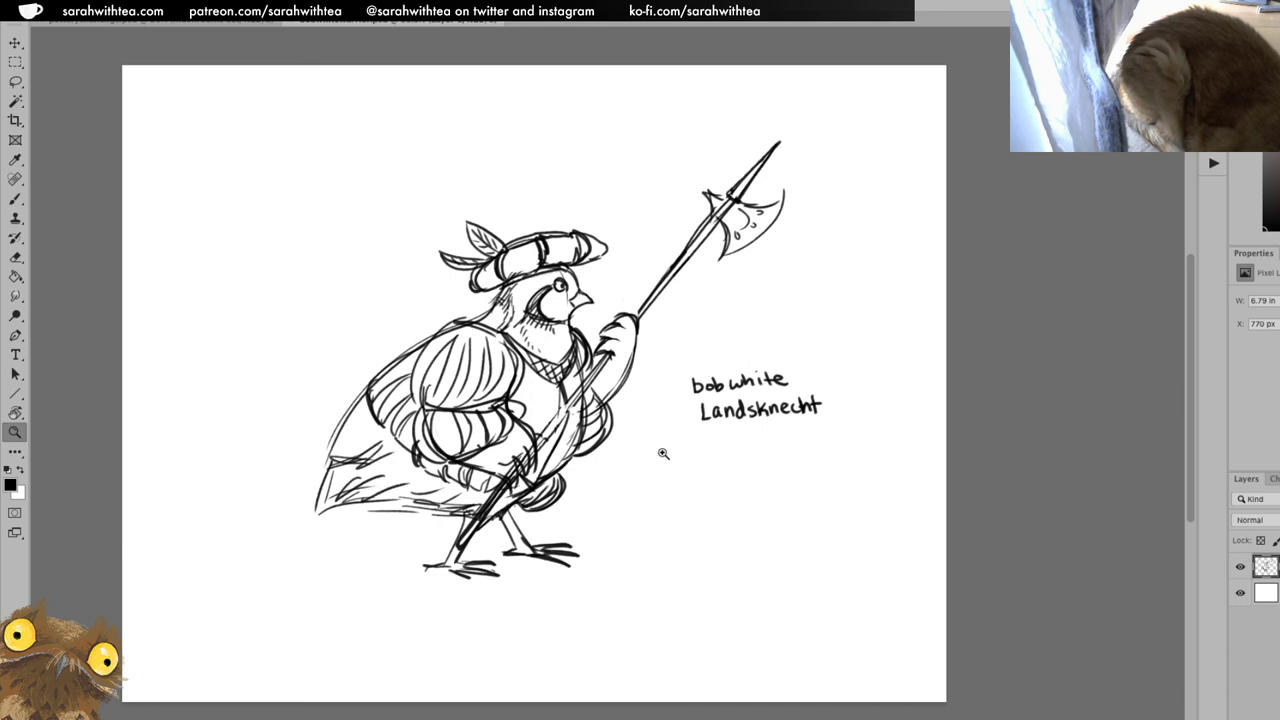
{"action": "left_click", "coordinate": [600, 444]}
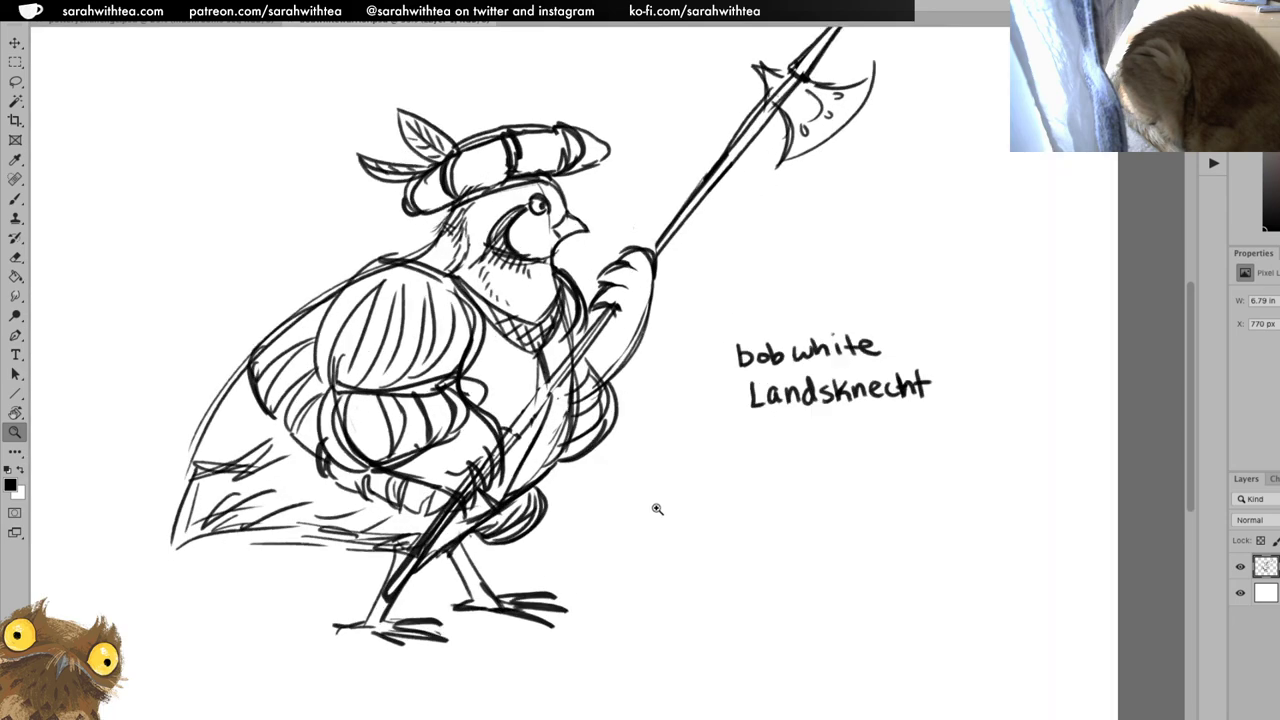
{"action": "left_click", "coordinate": [603, 487], "text": "alt"}
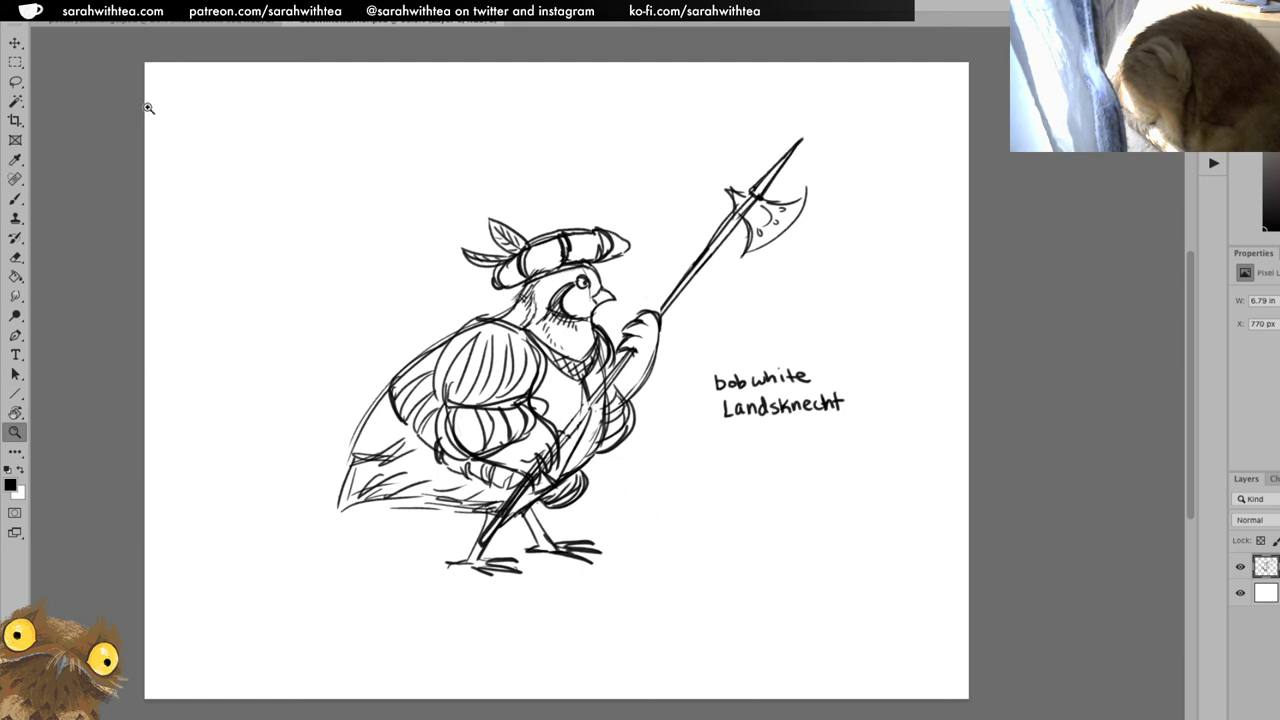
Switch to the tea set document, view the mushroom and floral teaware sketches one after another, and return to the bobwhite drawing.
{"action": "left_click", "coordinate": [88, 27]}
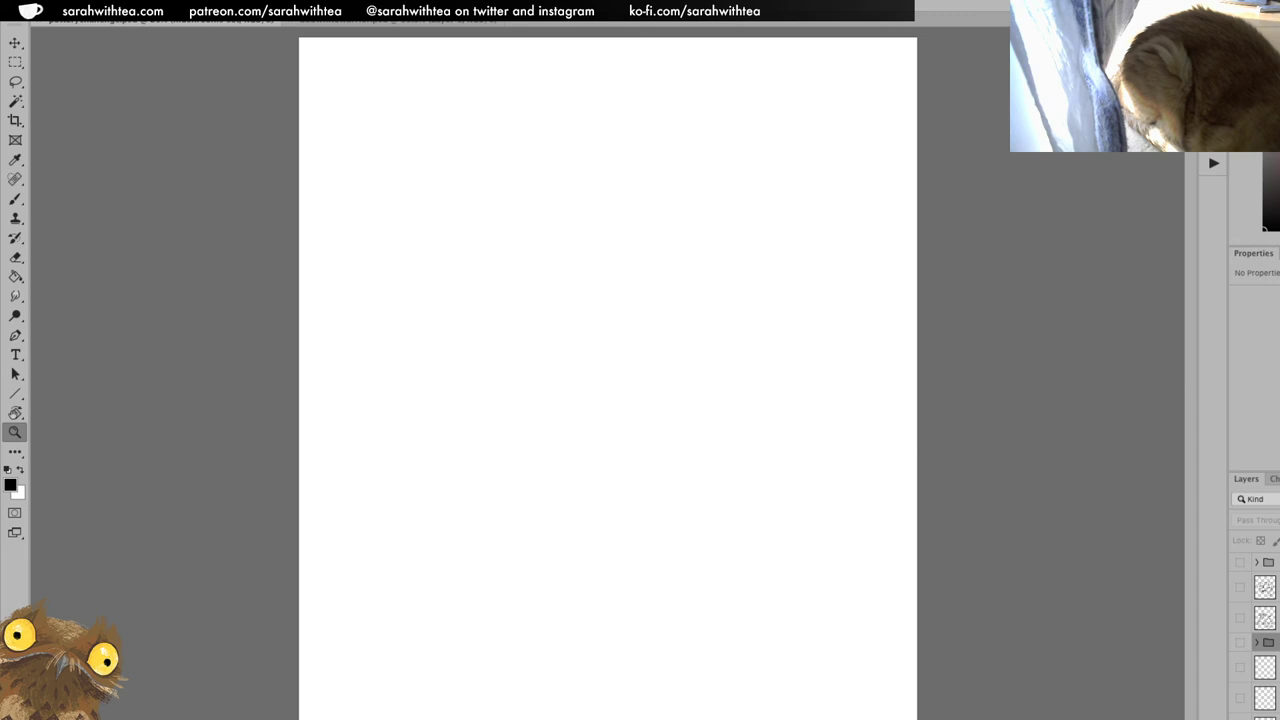
{"action": "left_click", "coordinate": [1240, 645]}
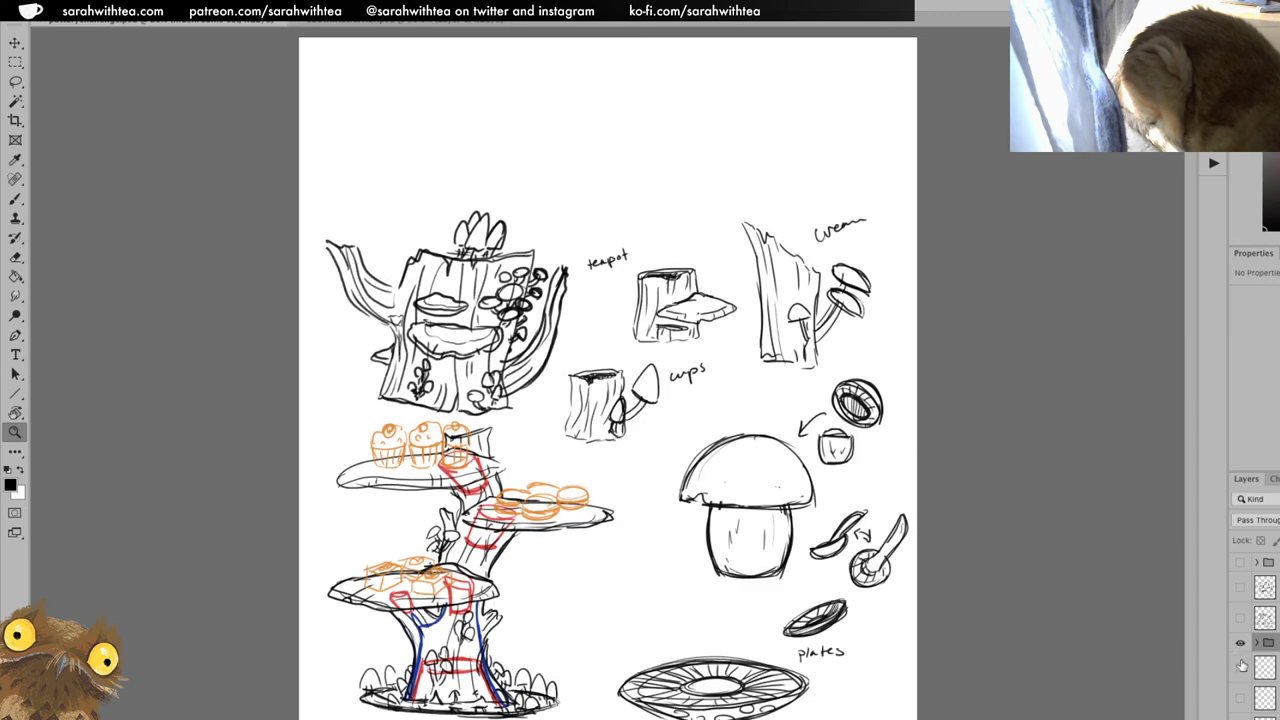
{"action": "left_click", "coordinate": [1240, 644]}
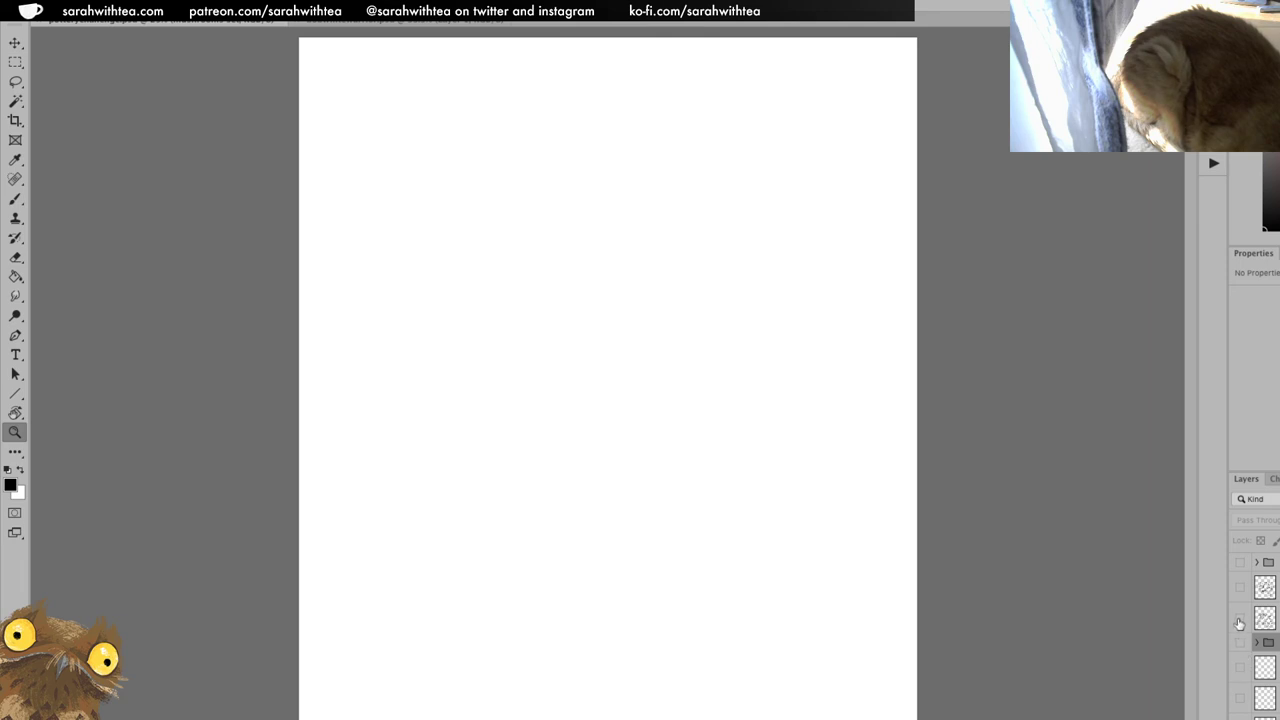
{"action": "left_click", "coordinate": [1240, 619]}
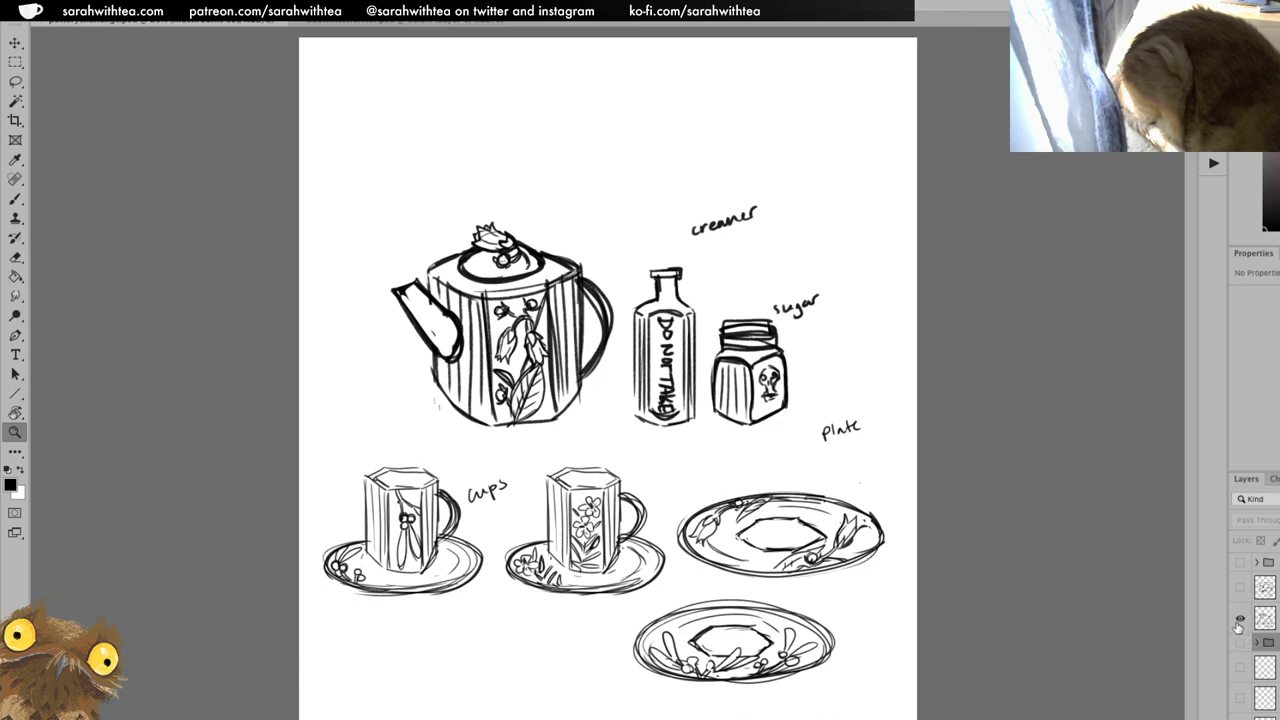
{"action": "left_click", "coordinate": [1239, 620]}
{"action": "left_click", "coordinate": [1241, 643]}
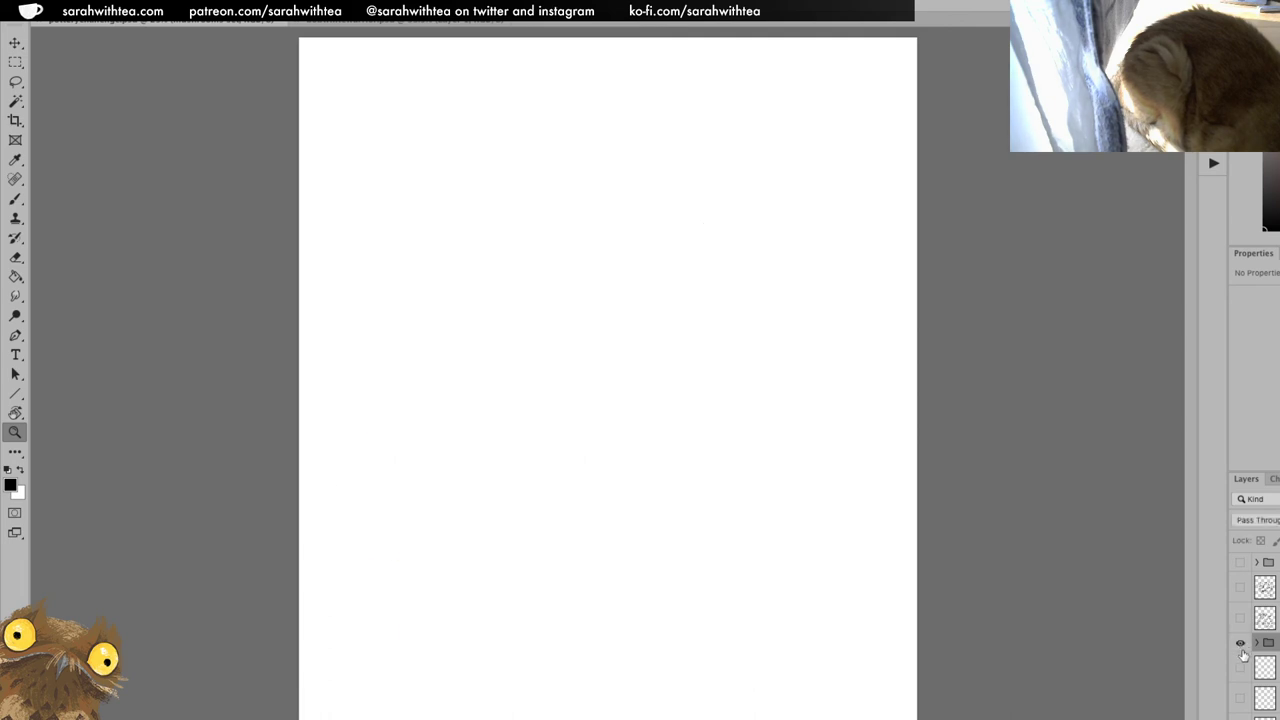
{"action": "left_click", "coordinate": [343, 30]}
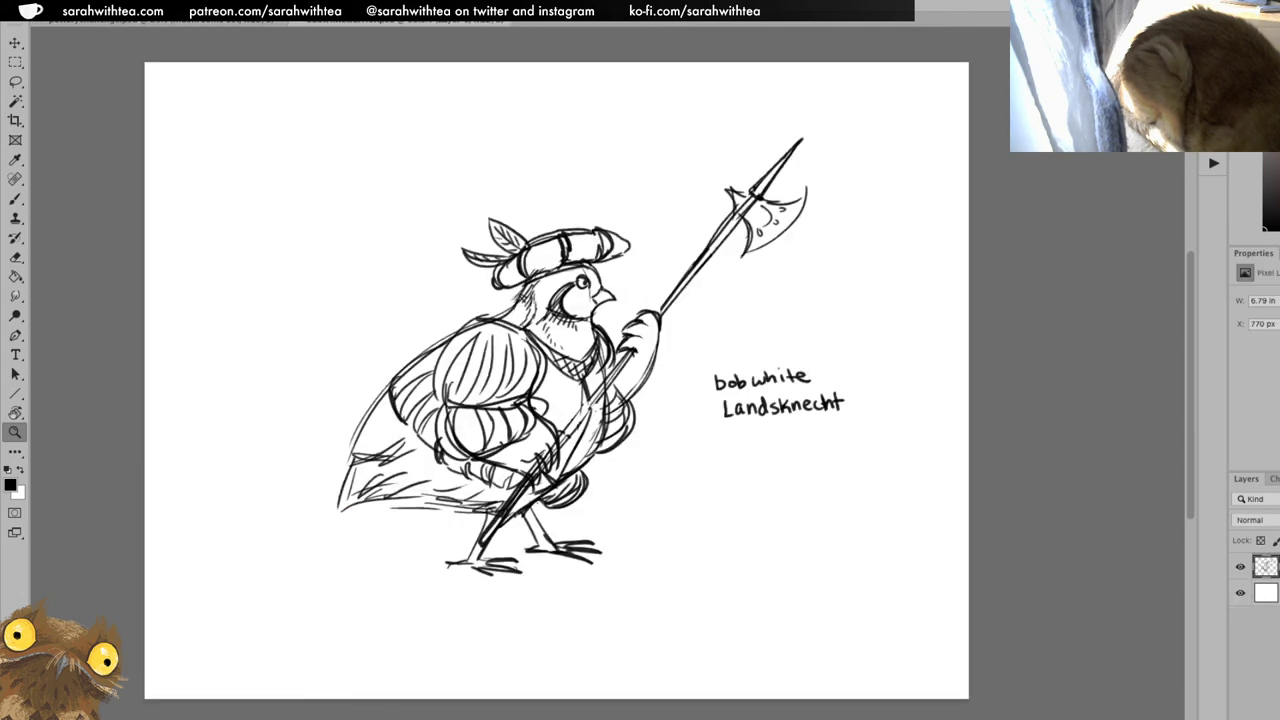